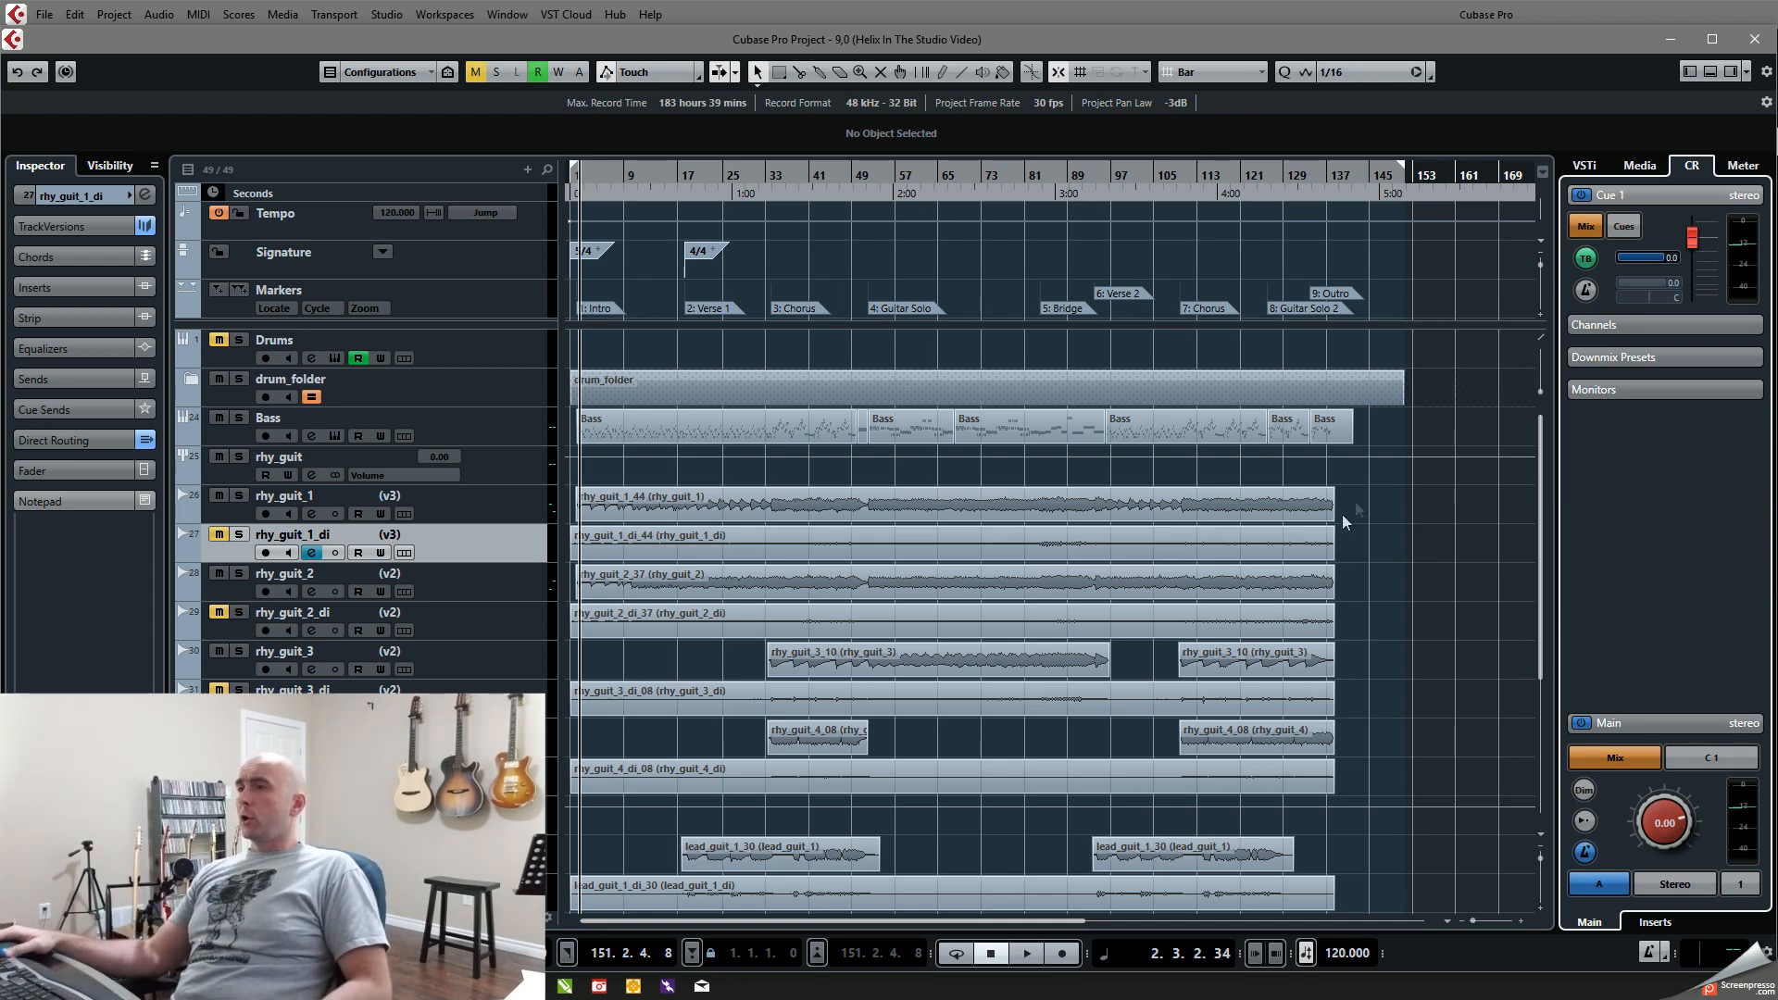
Step: Open the MixConsole, resize its window to fill the screen and look through the mixer channels
scroll(1301, 553, down, 3)
scroll(1324, 607, up, 3)
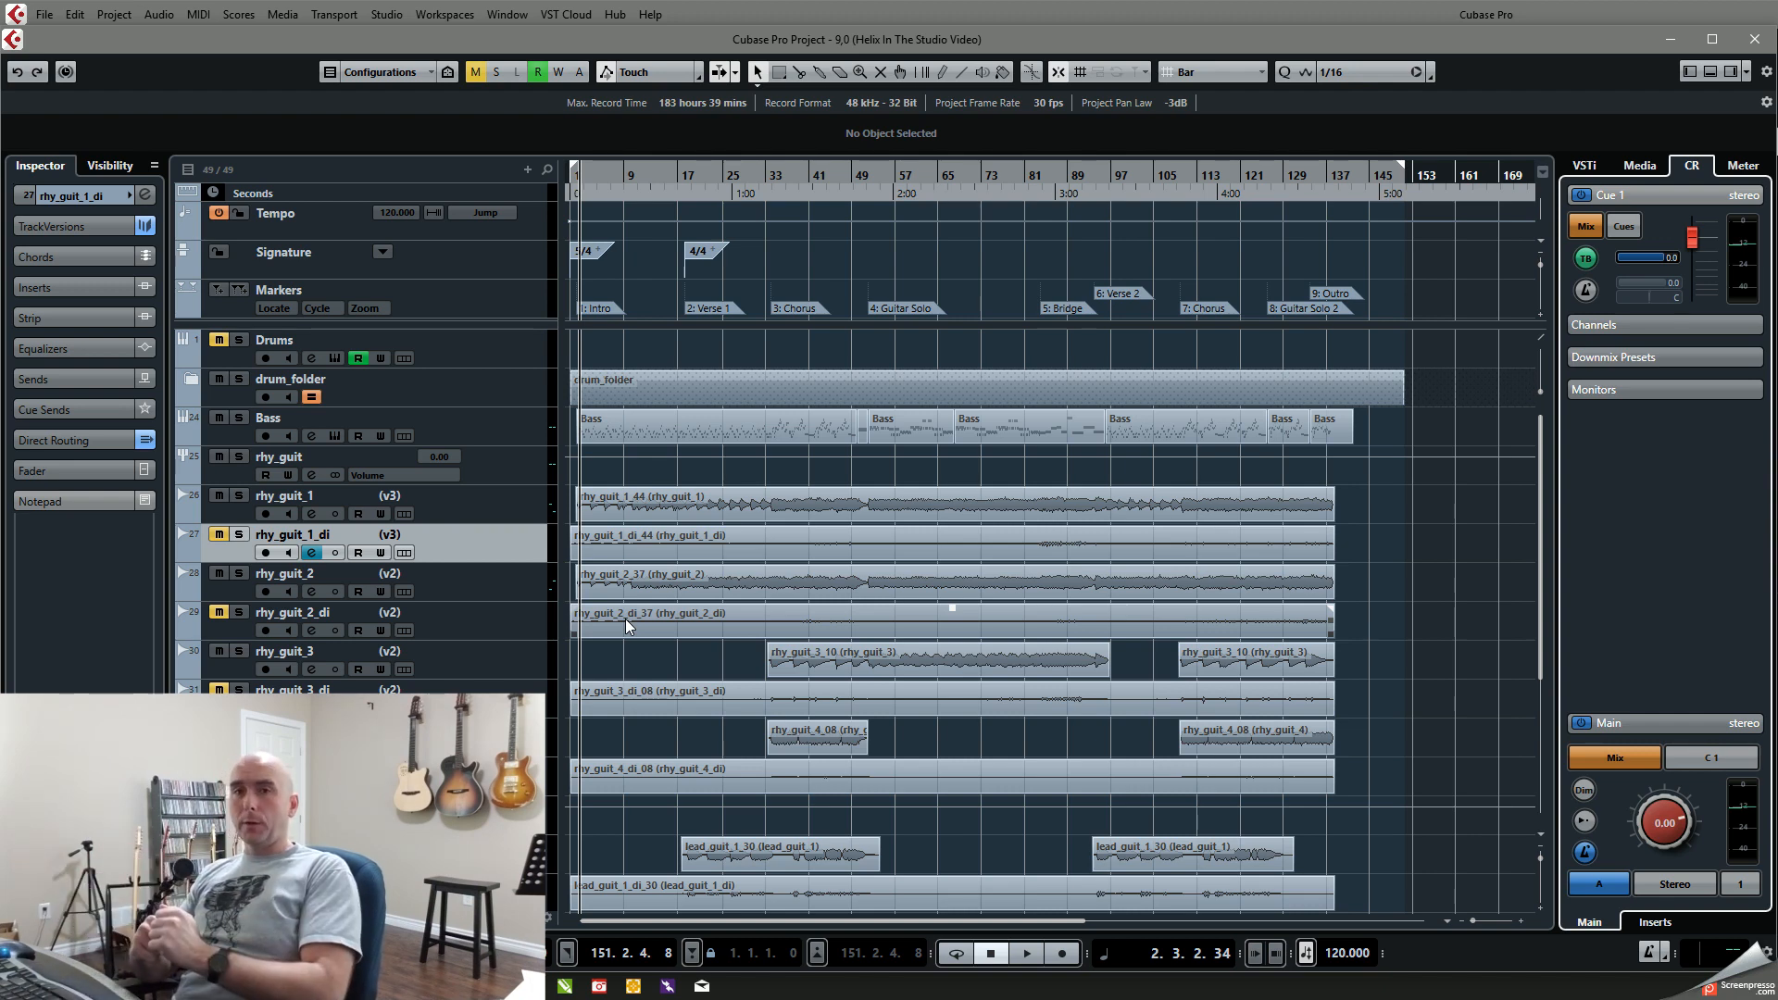
key(F3)
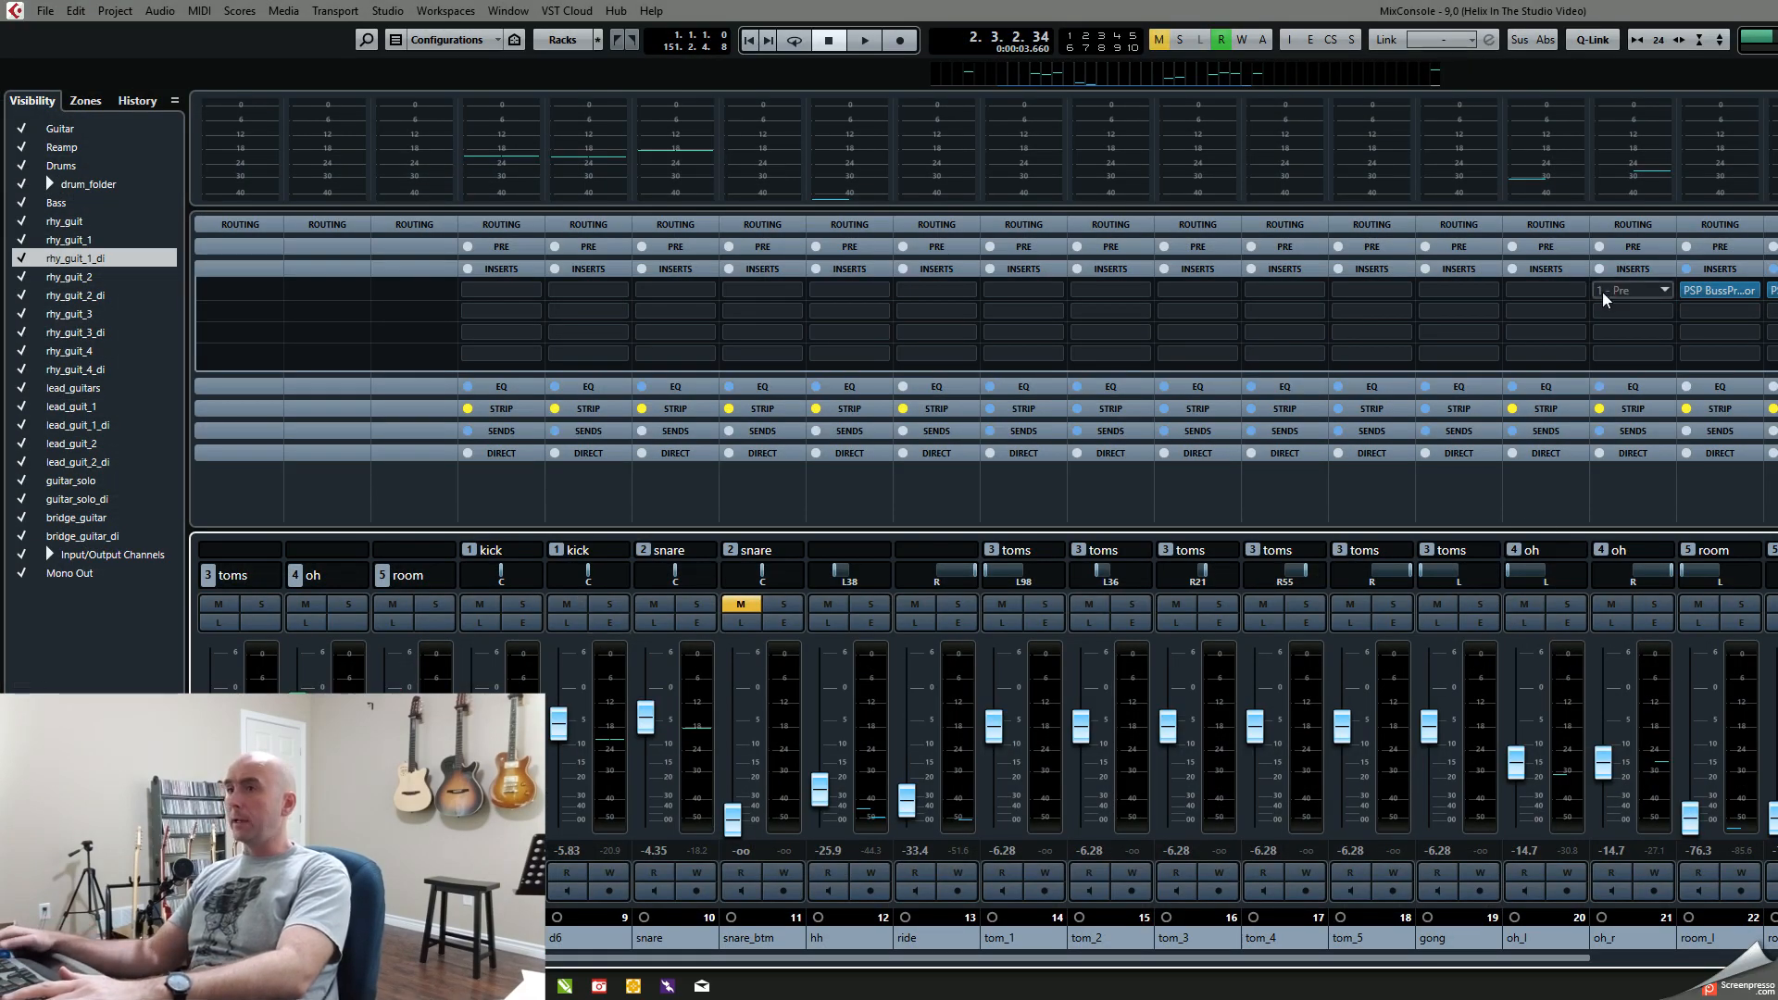
double_click(1637, 15)
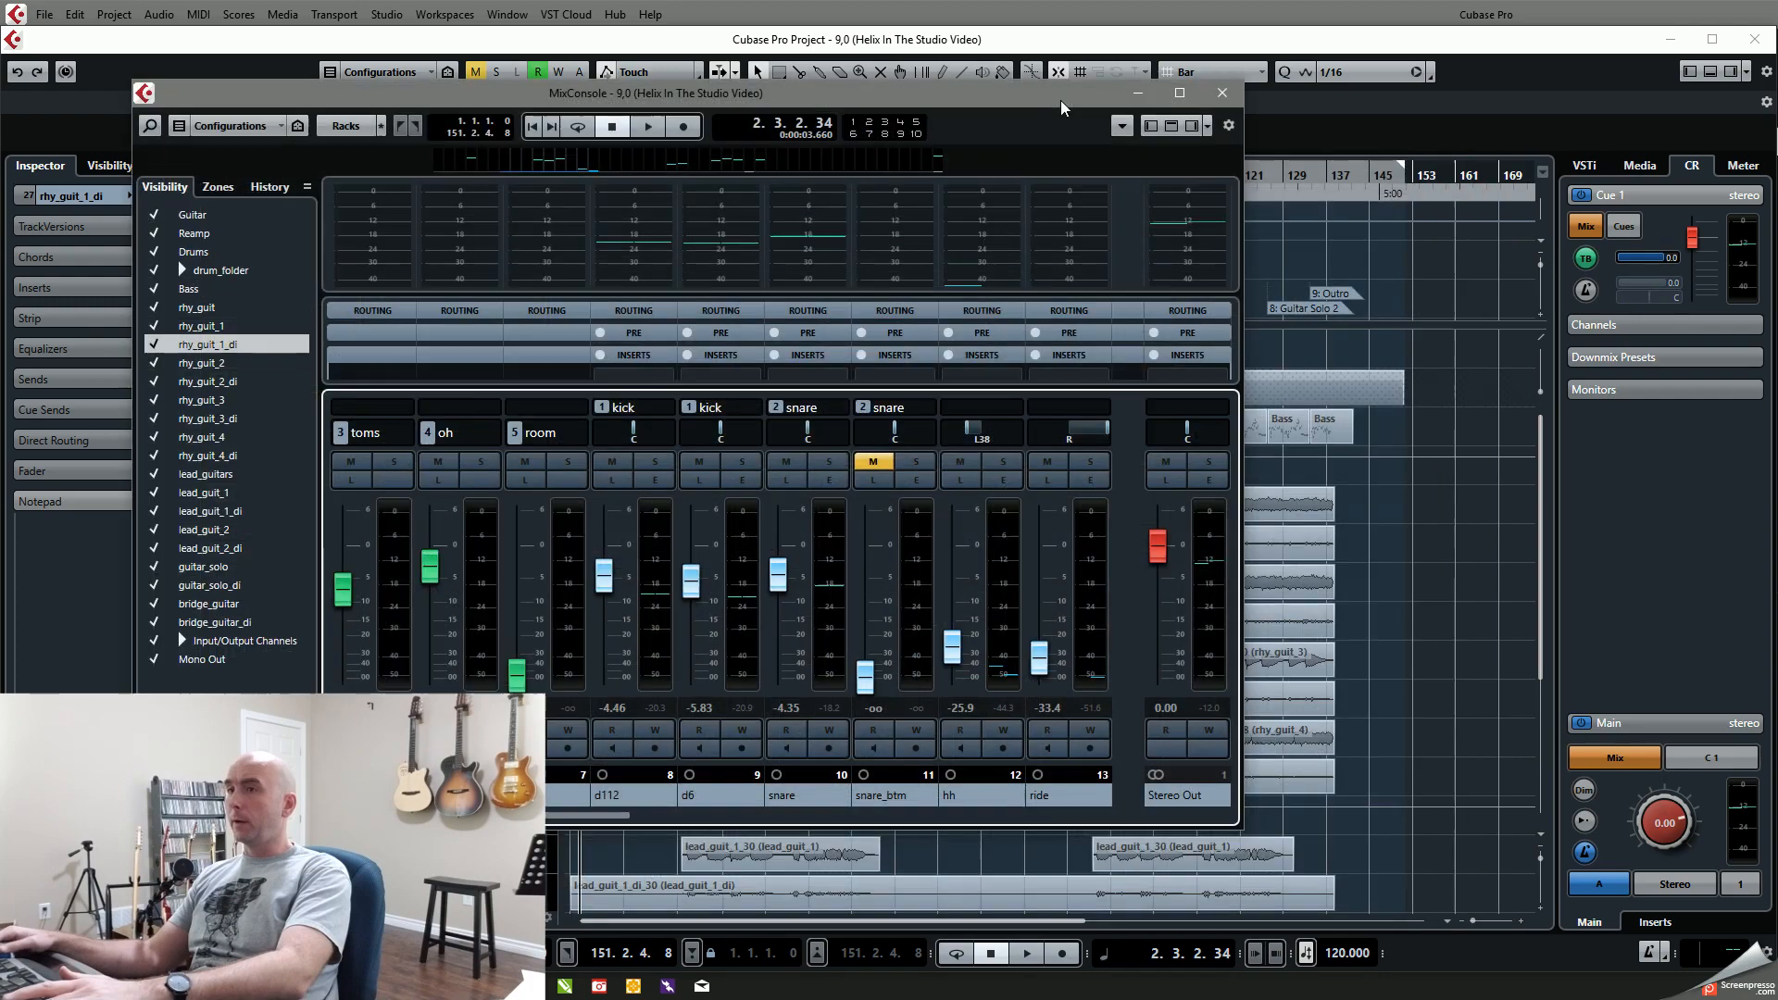
drag(1062, 102, 928, 20)
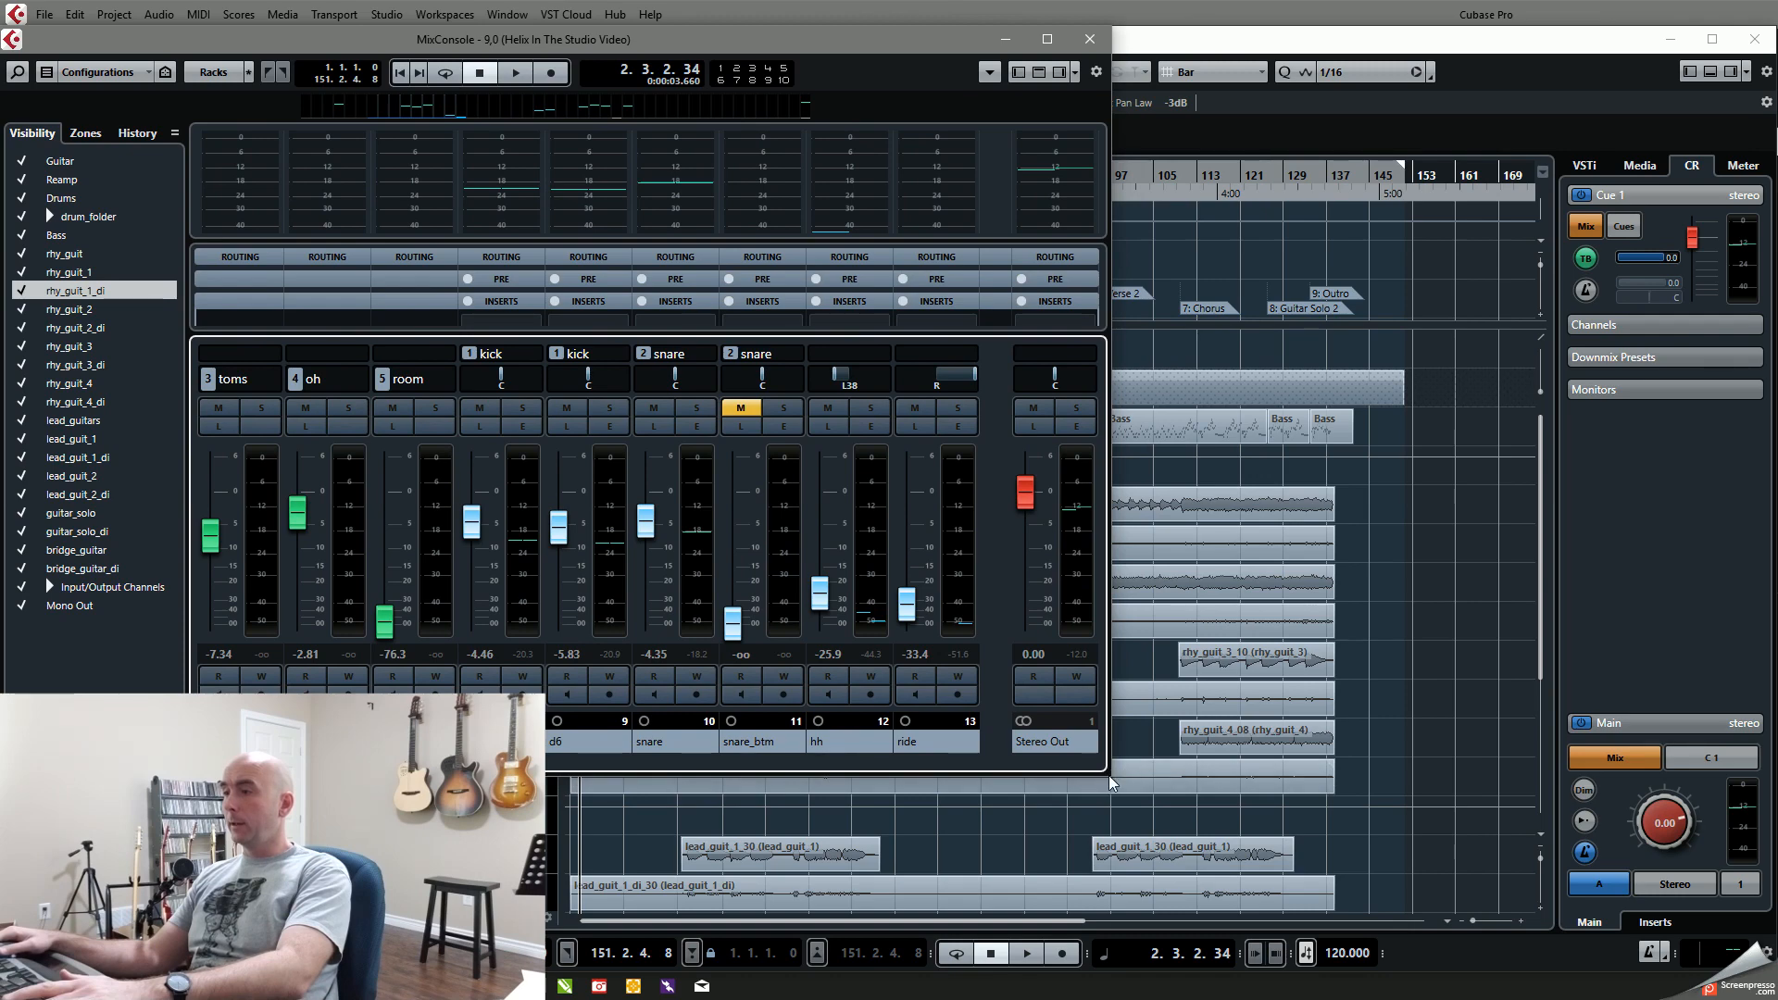
drag(1107, 778, 1260, 973)
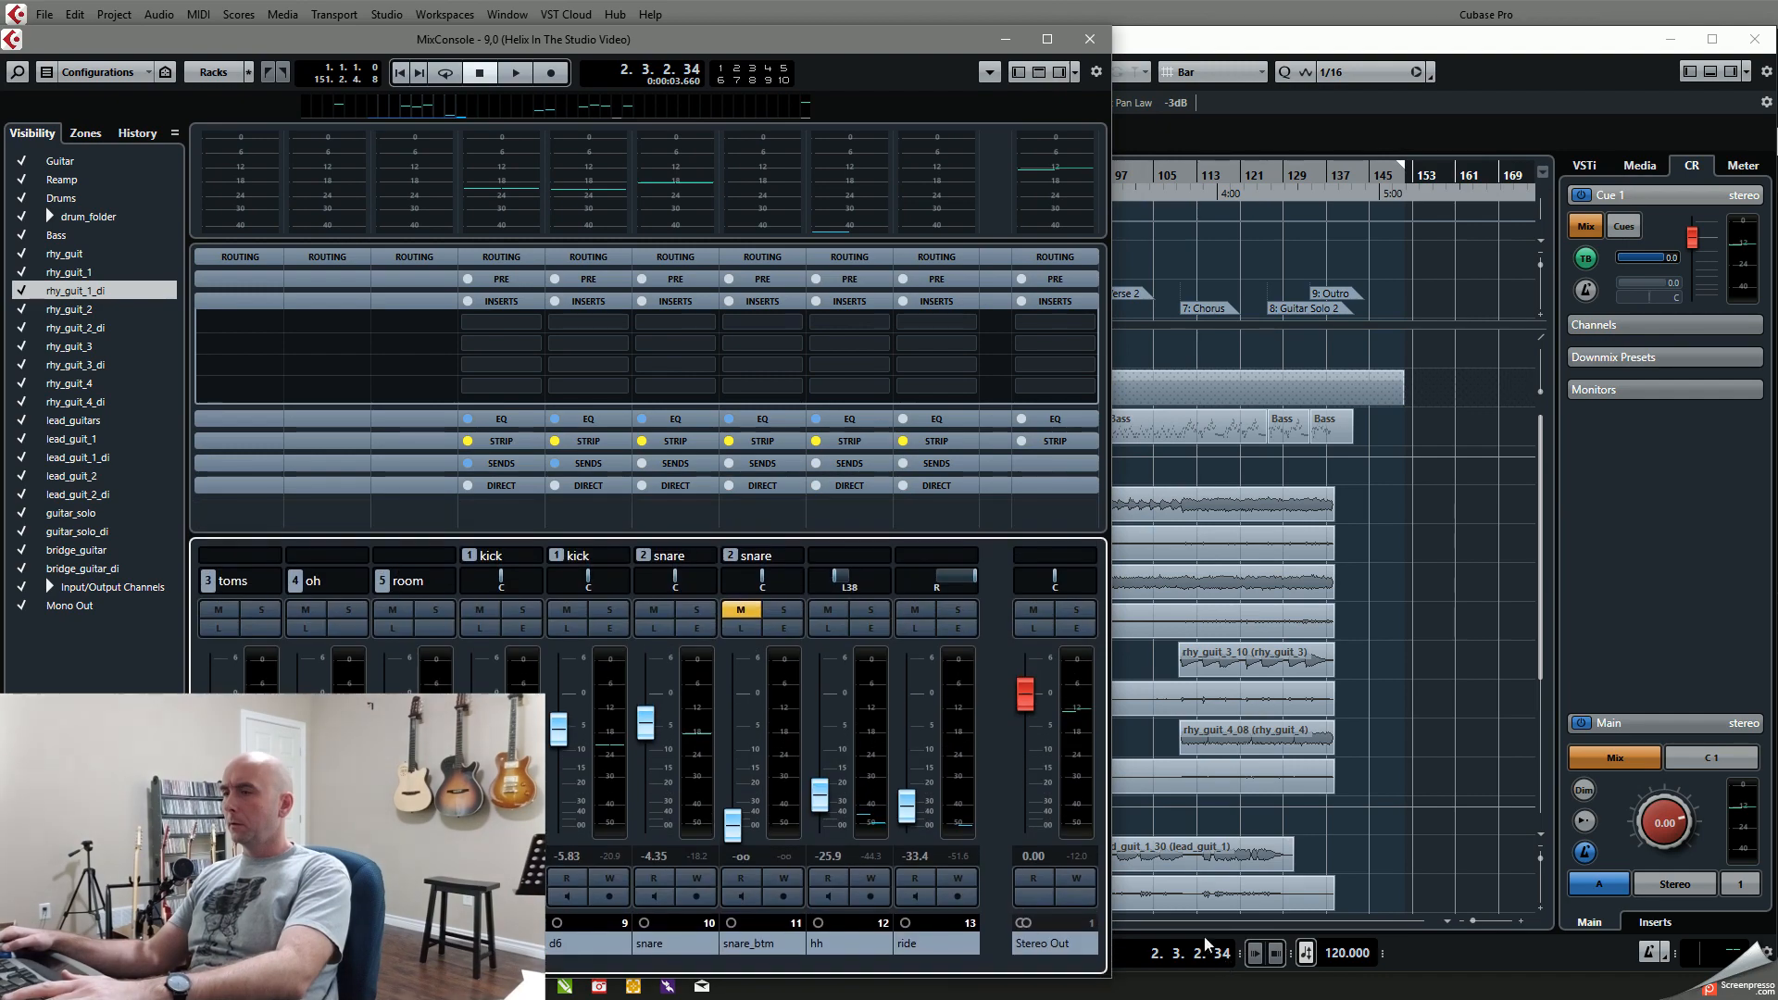
drag(1111, 773, 1764, 759)
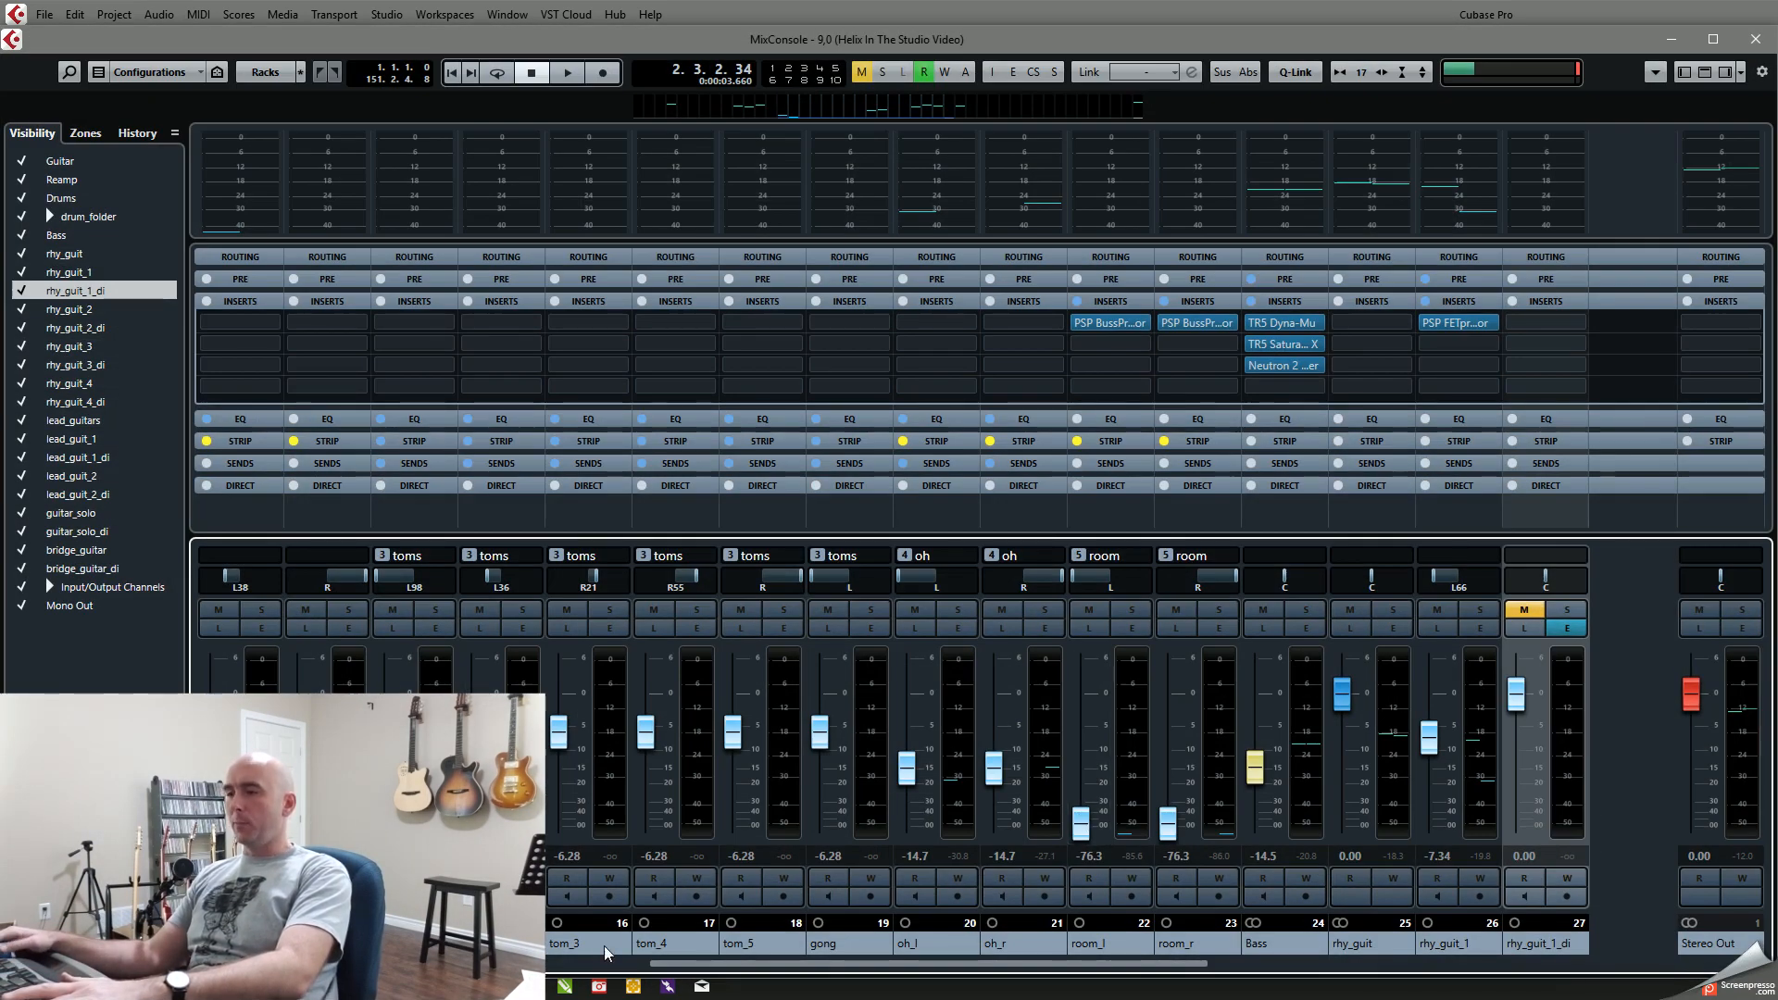
drag(661, 965, 1204, 943)
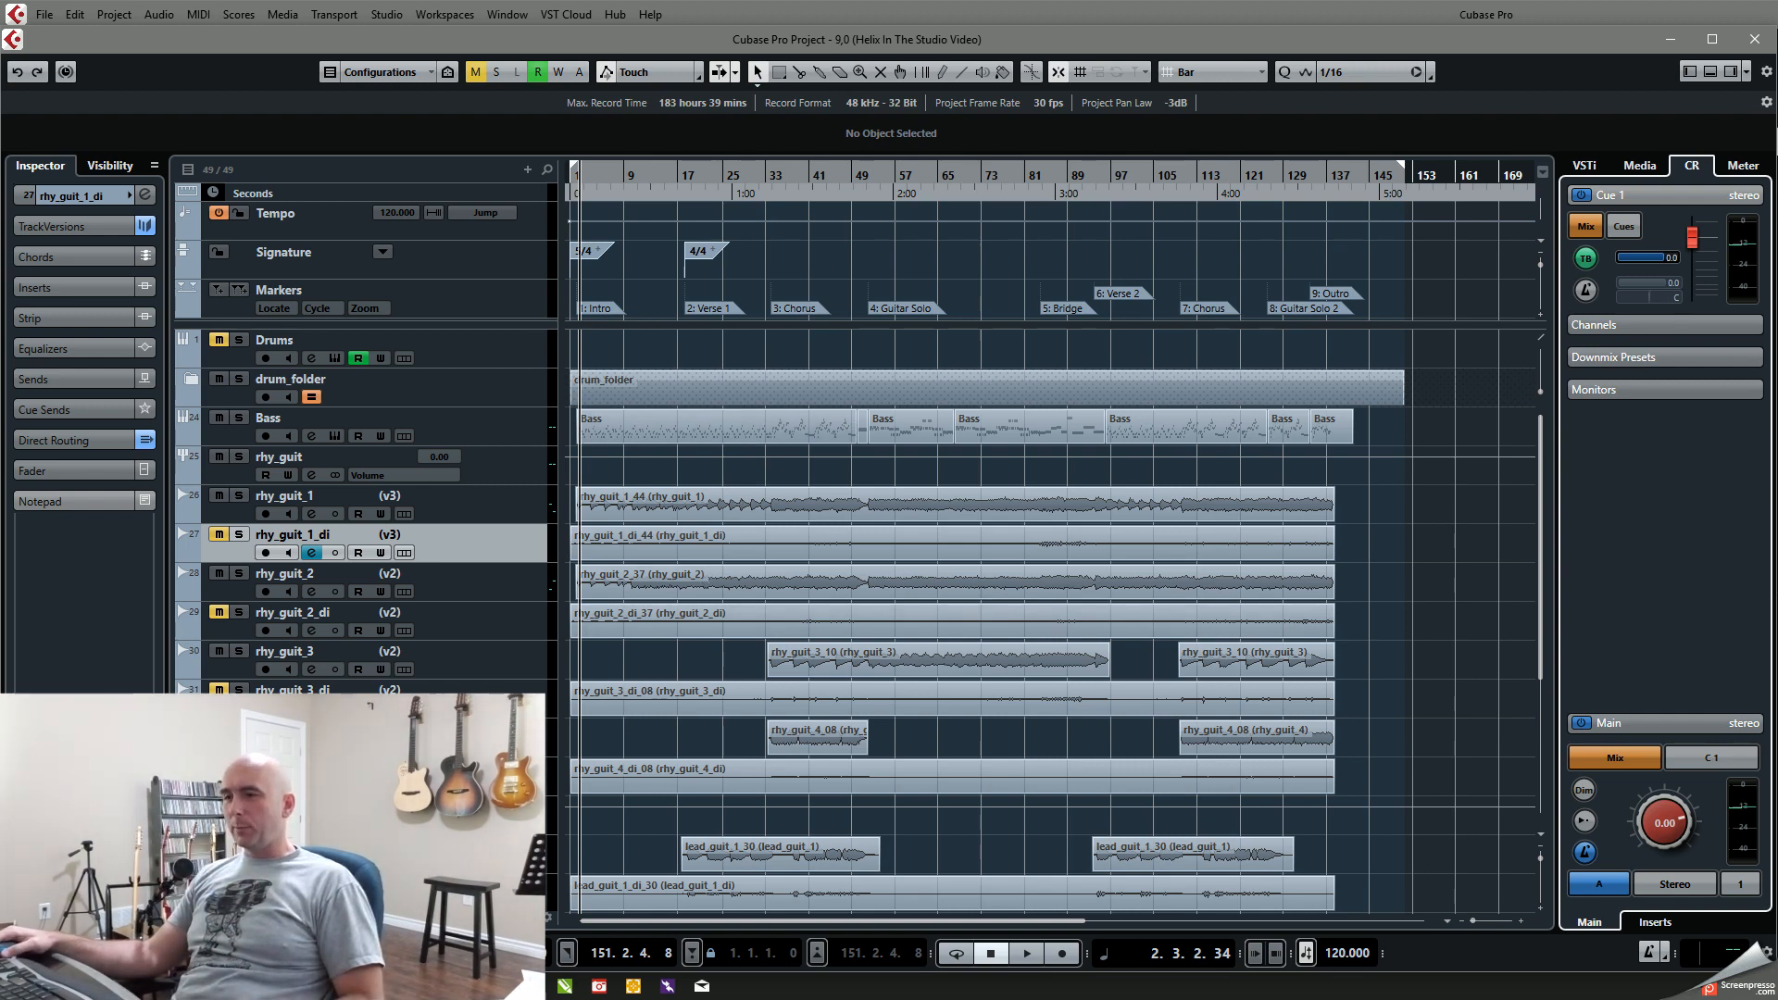
Step: Switch to HX Edit to review the Send 1/2 output block's settings, and return to the Cubase project
key(alt+Tab)
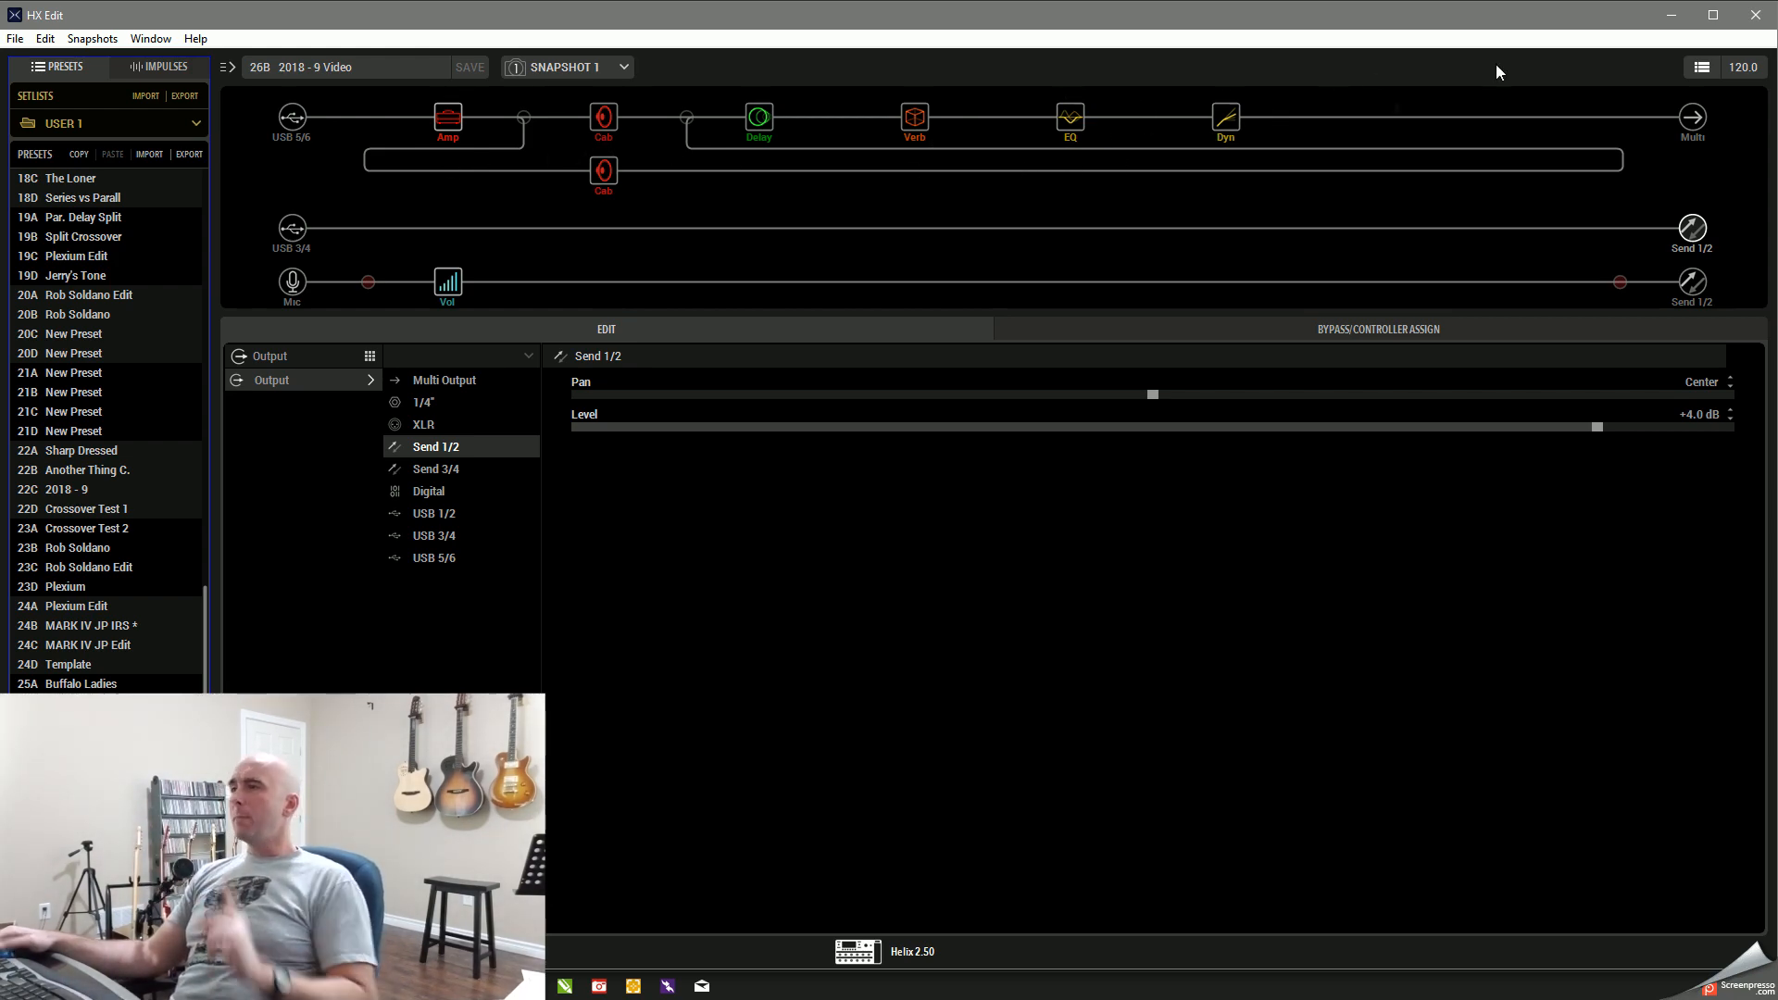
click(1672, 15)
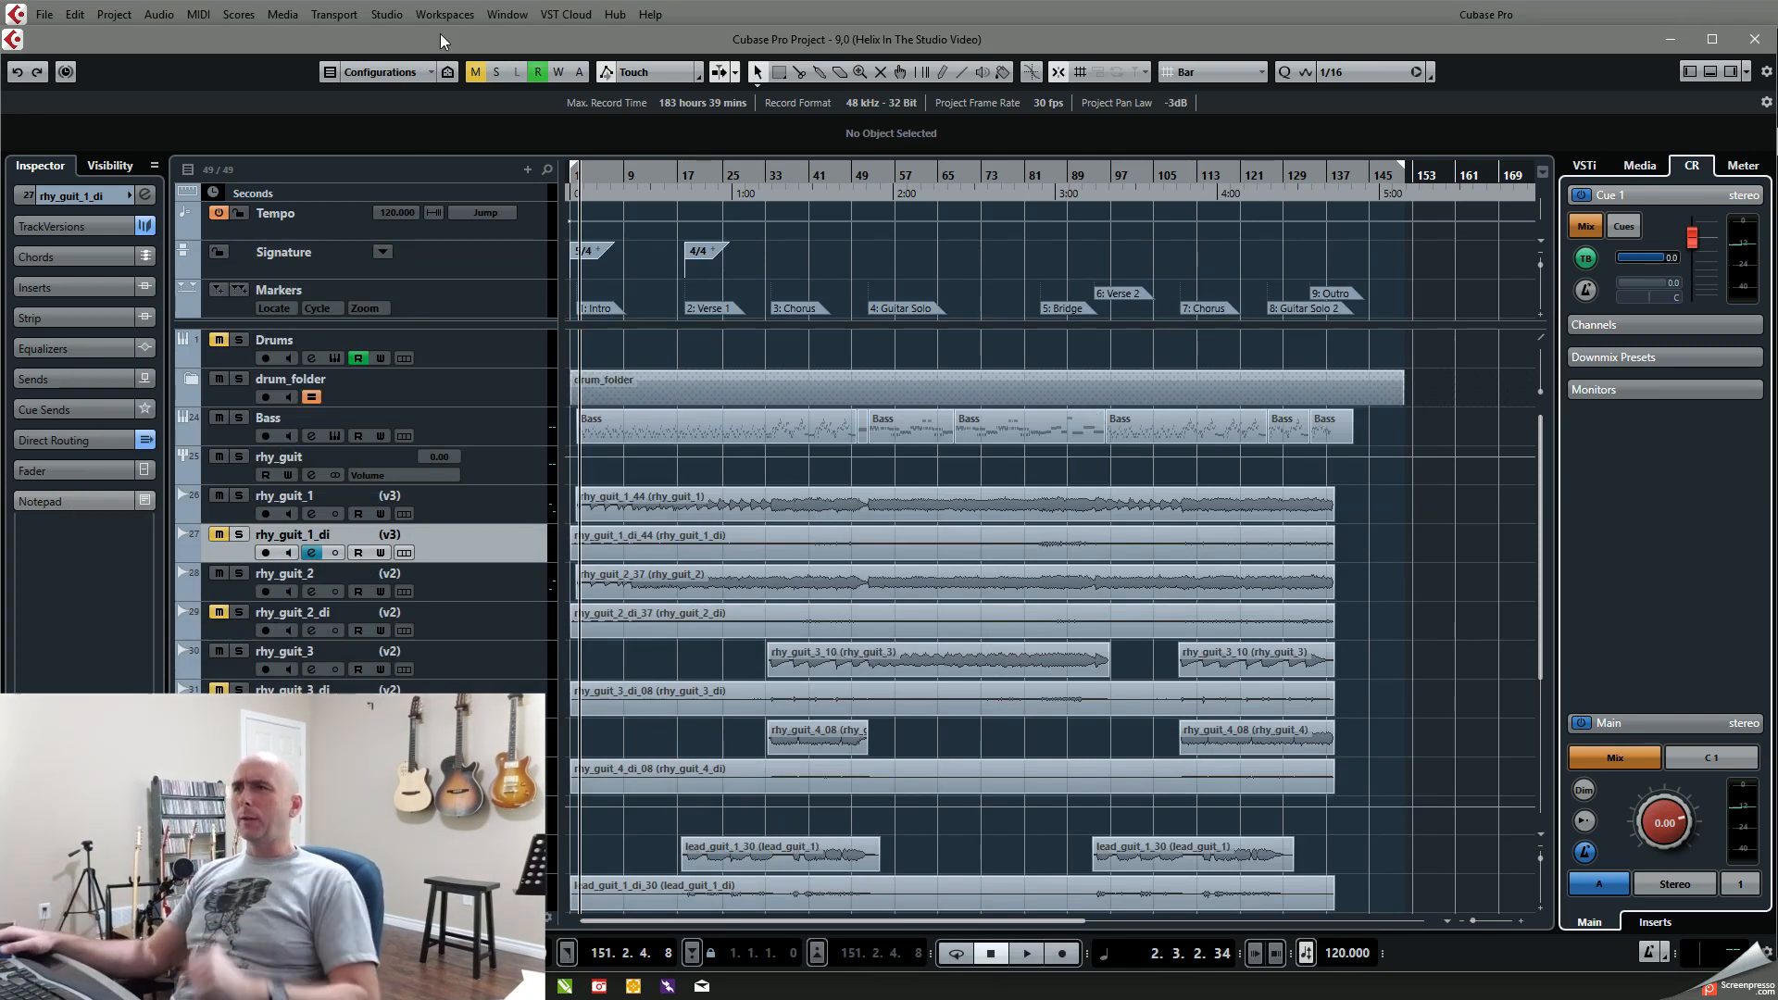
Step: Review the available ASIO drivers and the ASIO Helix input and output ports in Studio Setup
click(389, 15)
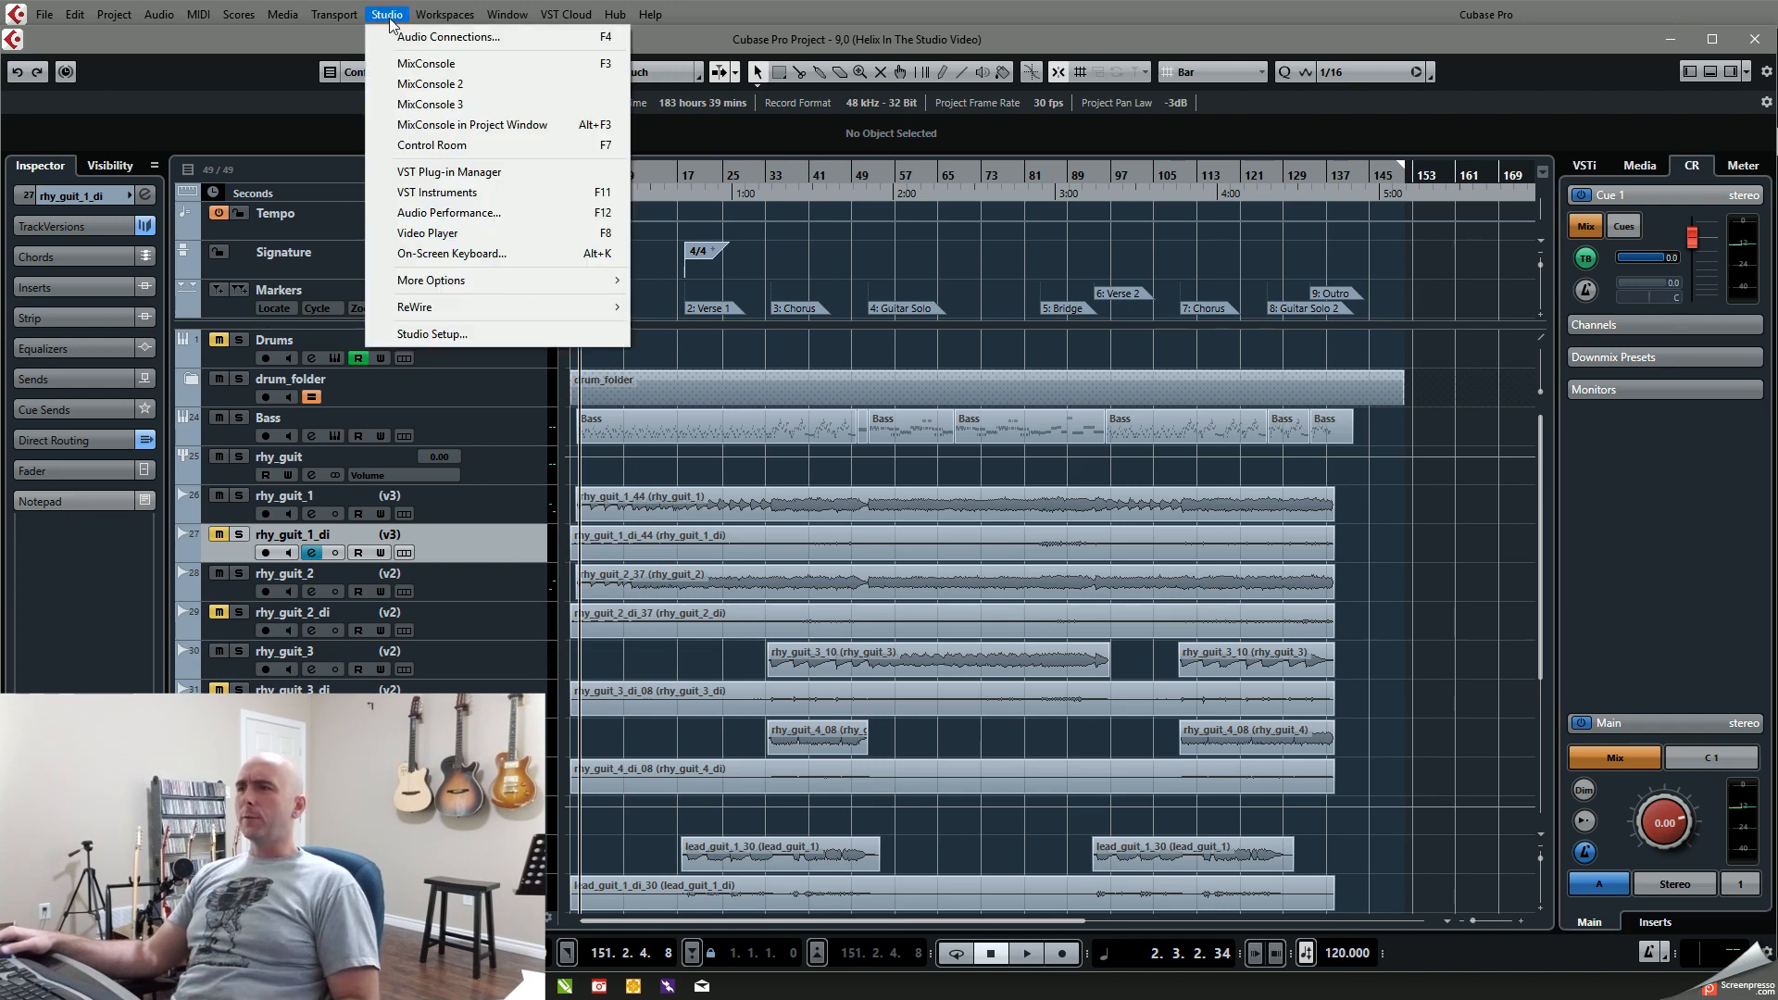
click(400, 335)
drag(801, 270, 499, 163)
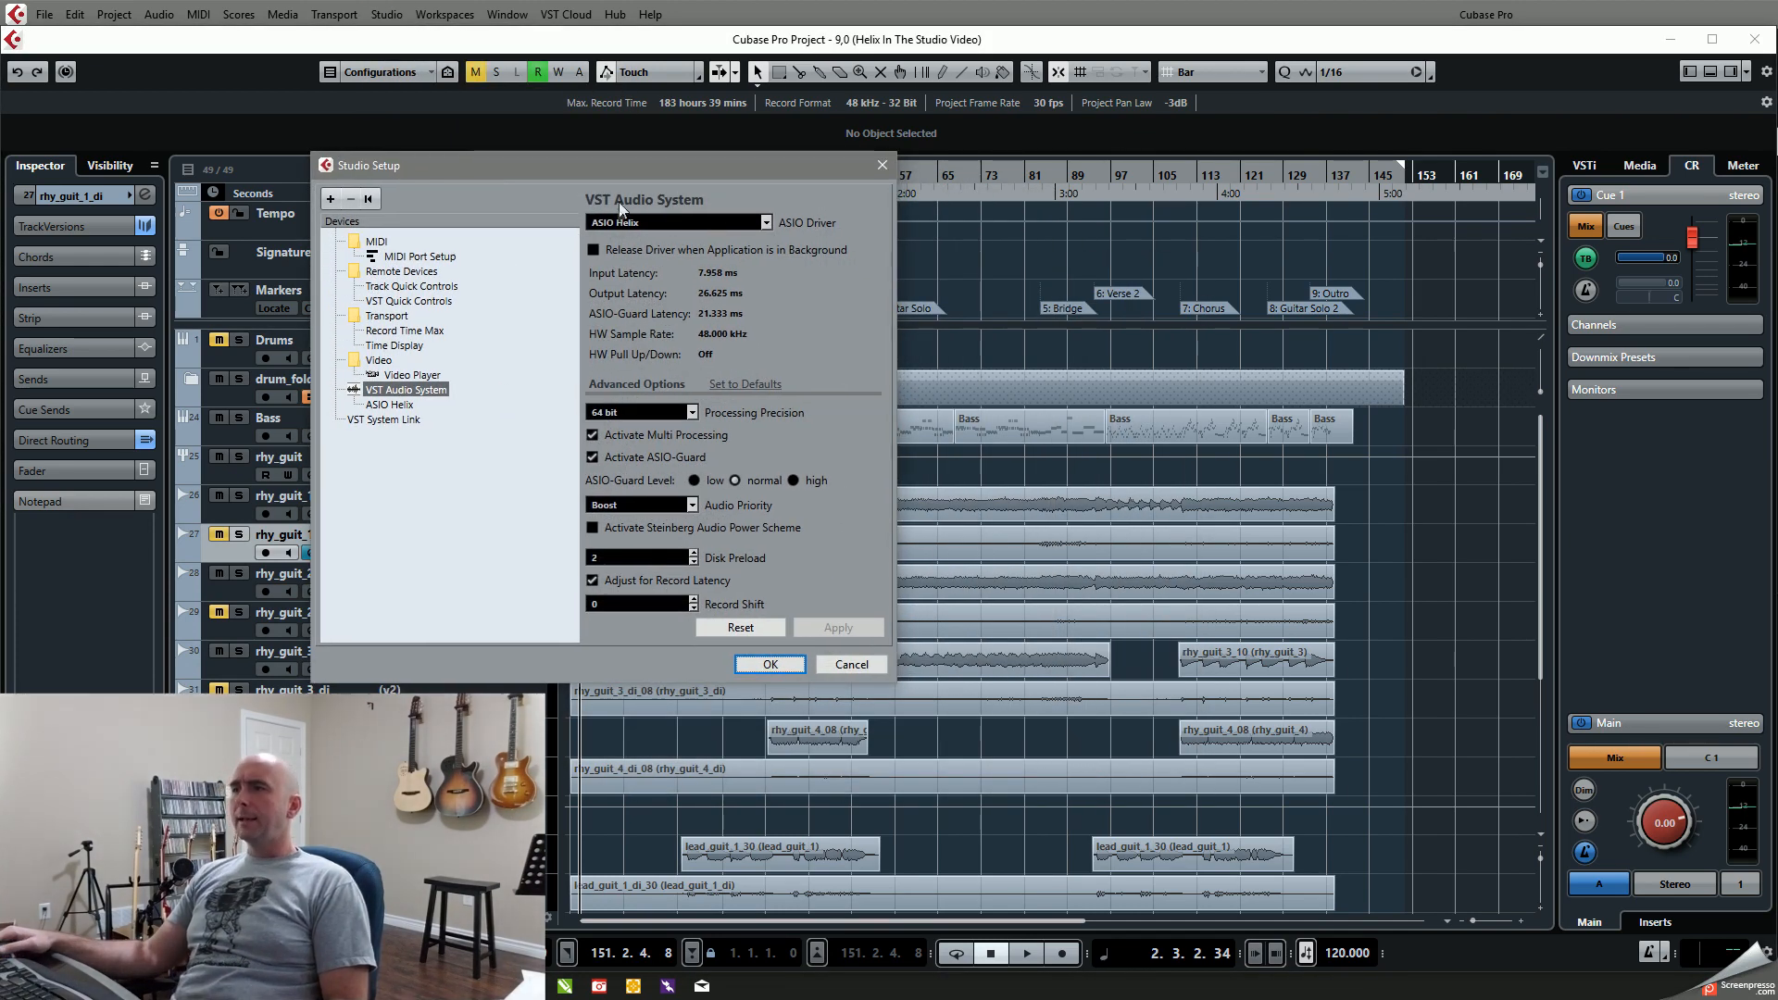
click(766, 223)
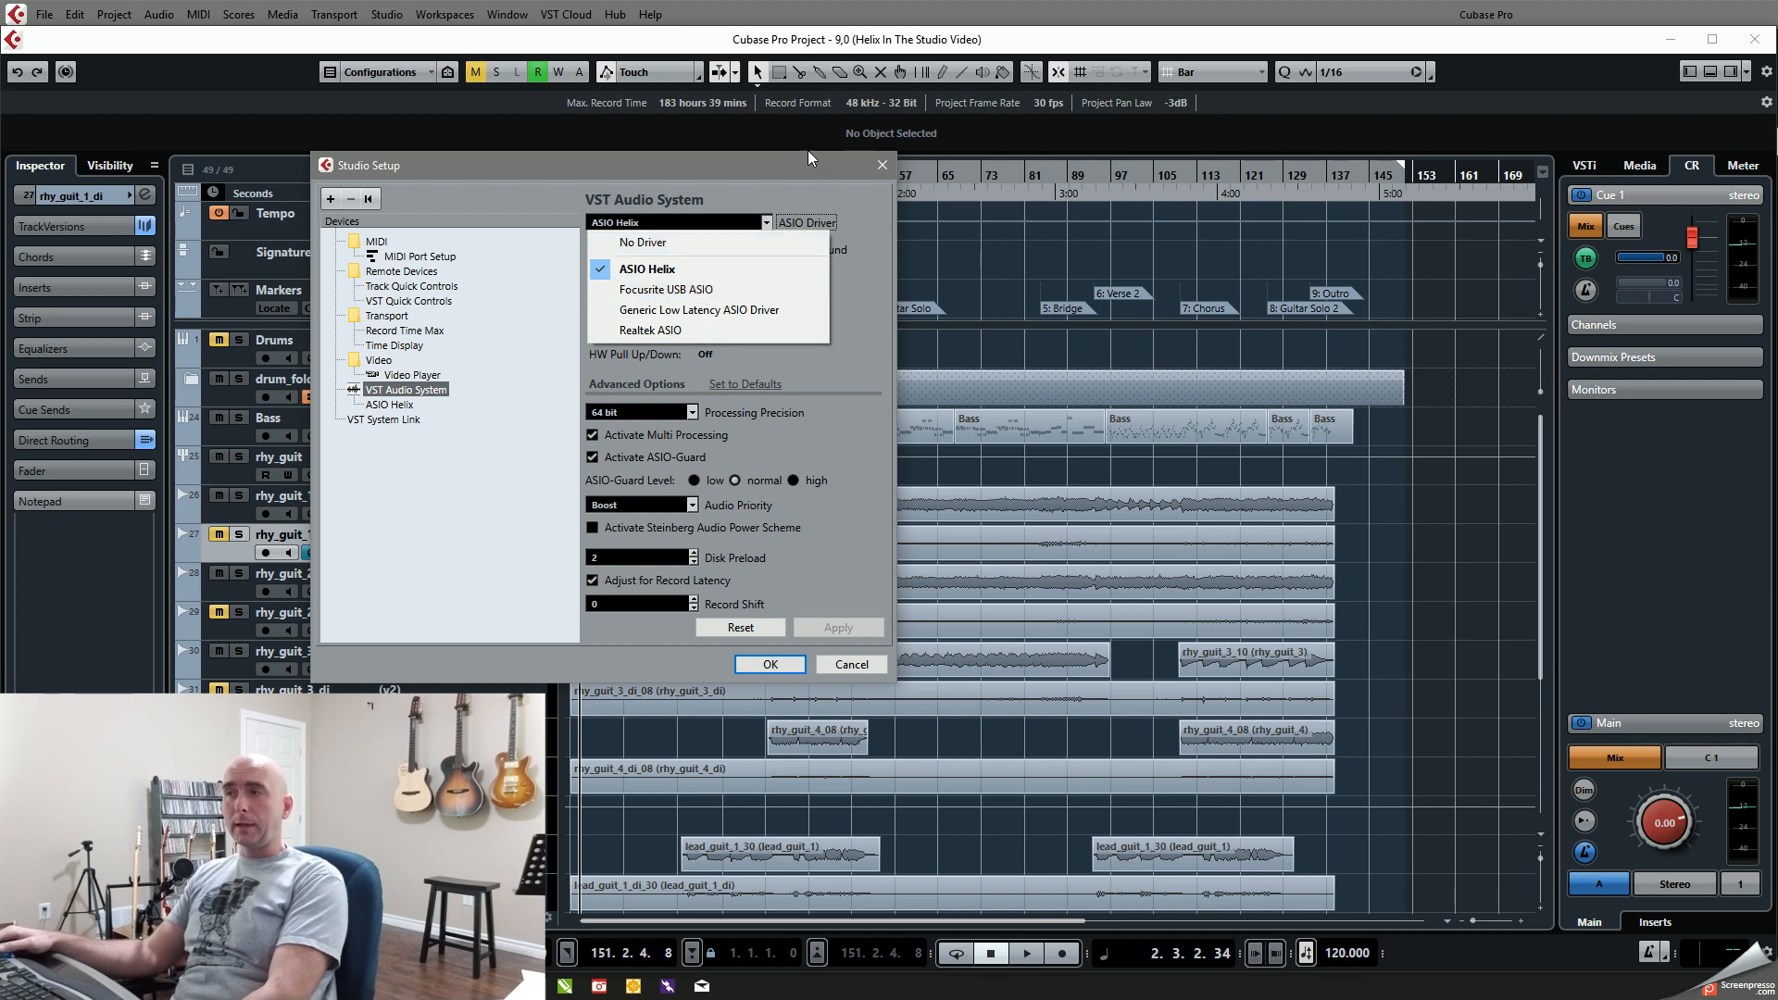
click(803, 168)
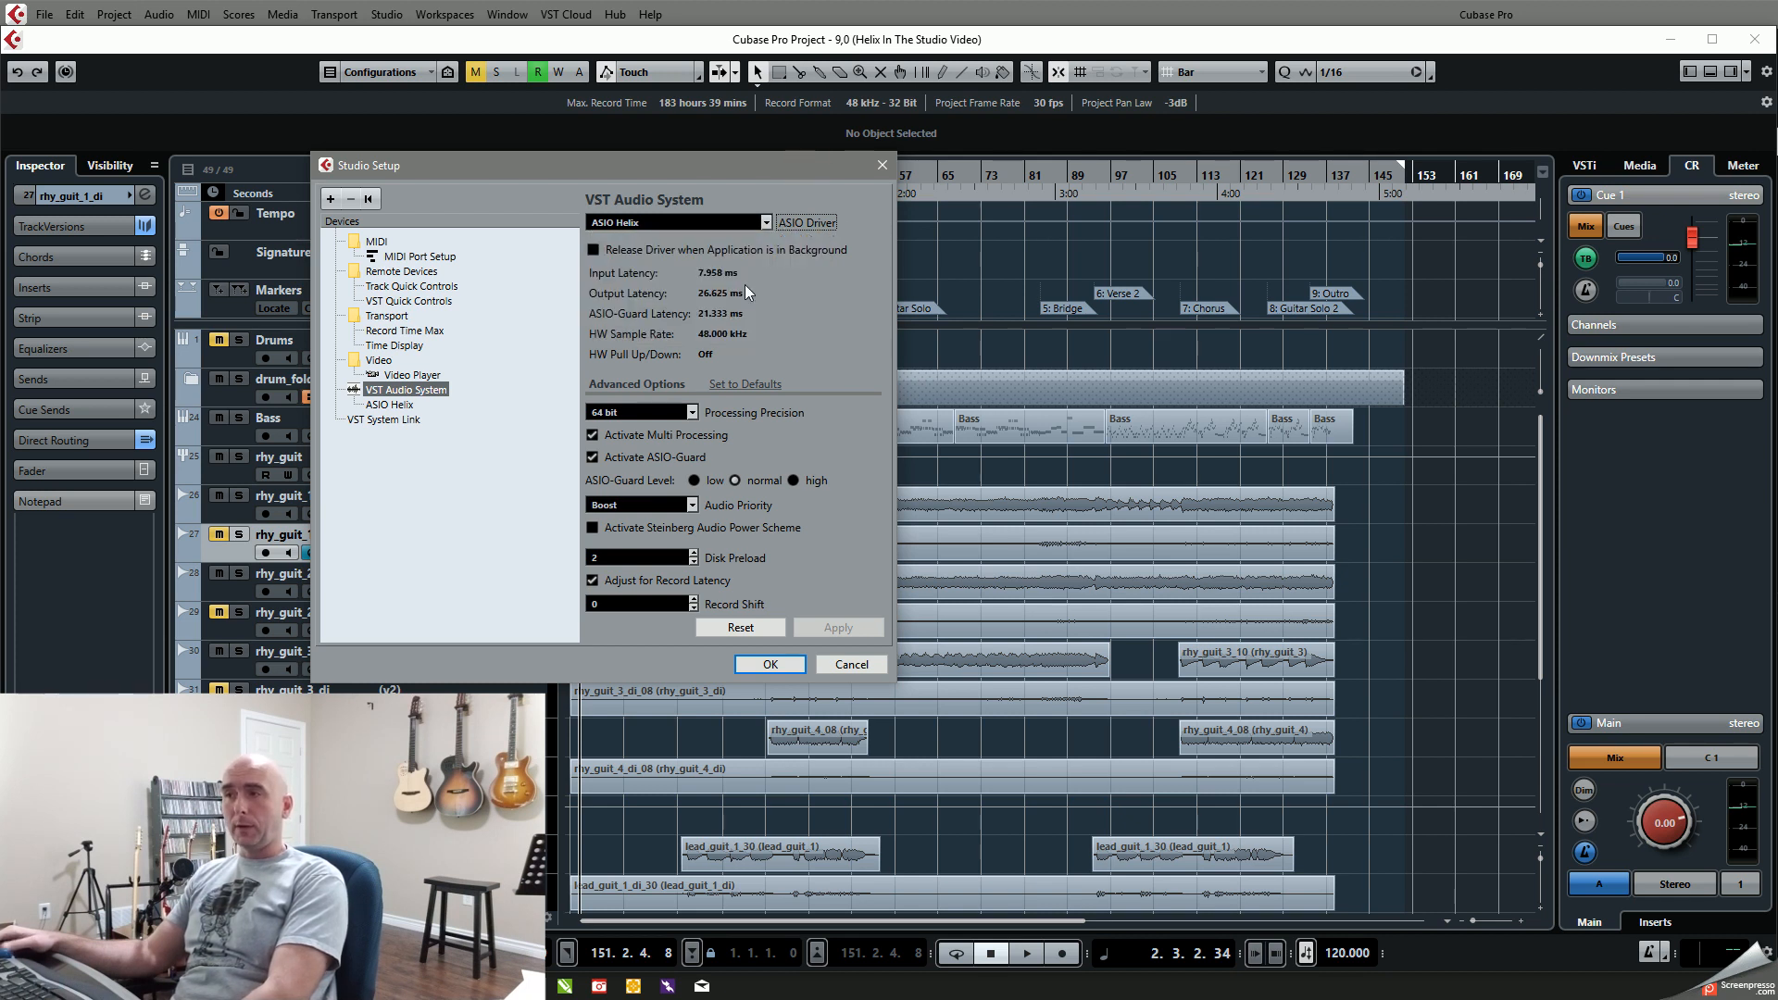
click(389, 406)
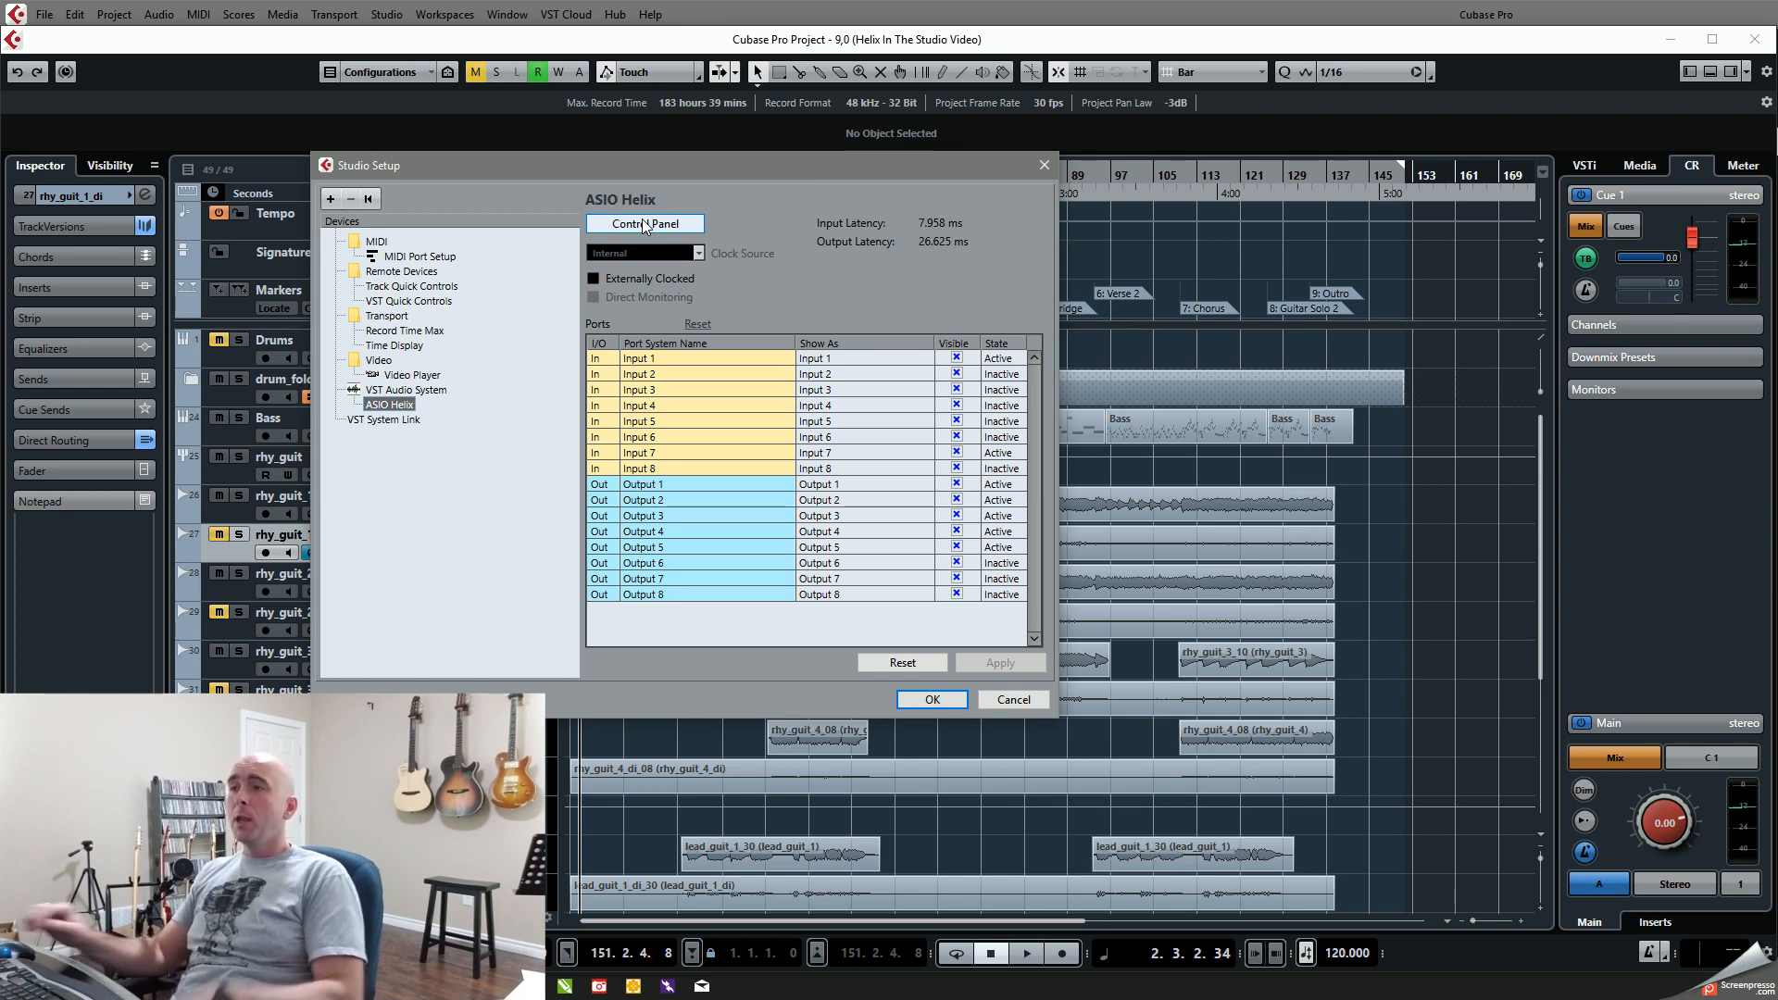
click(1043, 165)
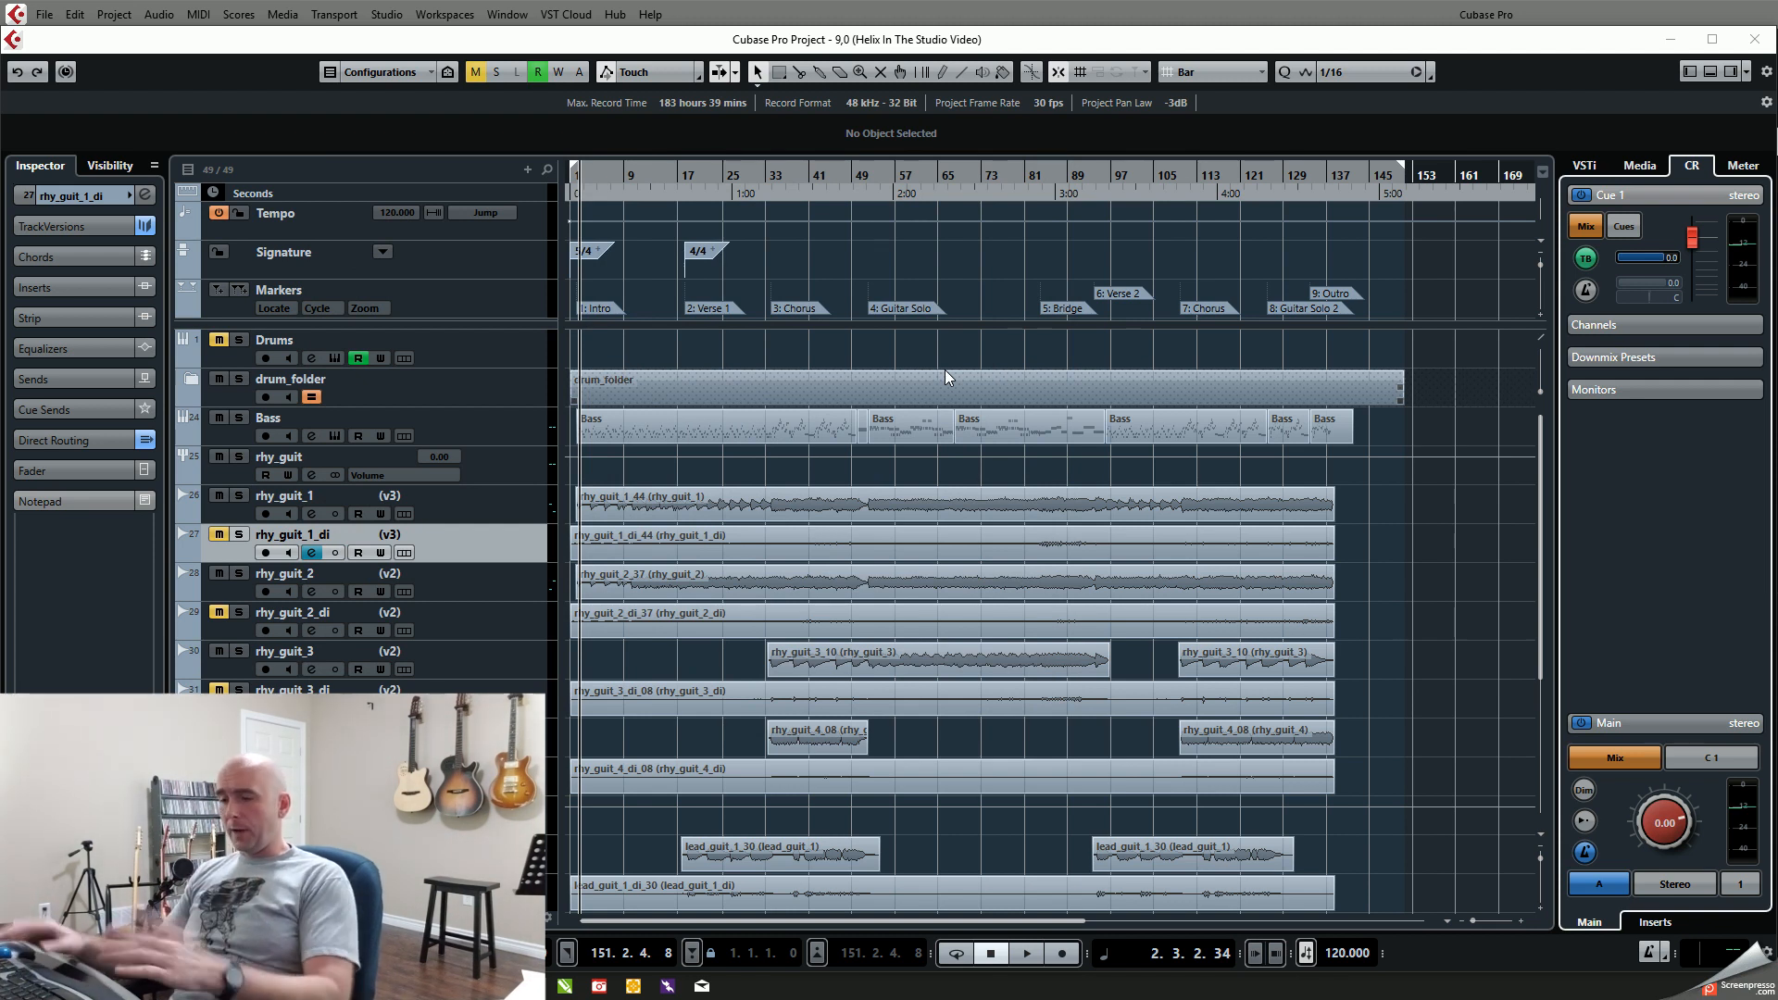
Step: Play the project briefly from the current position near the intro and stop playback
key(space)
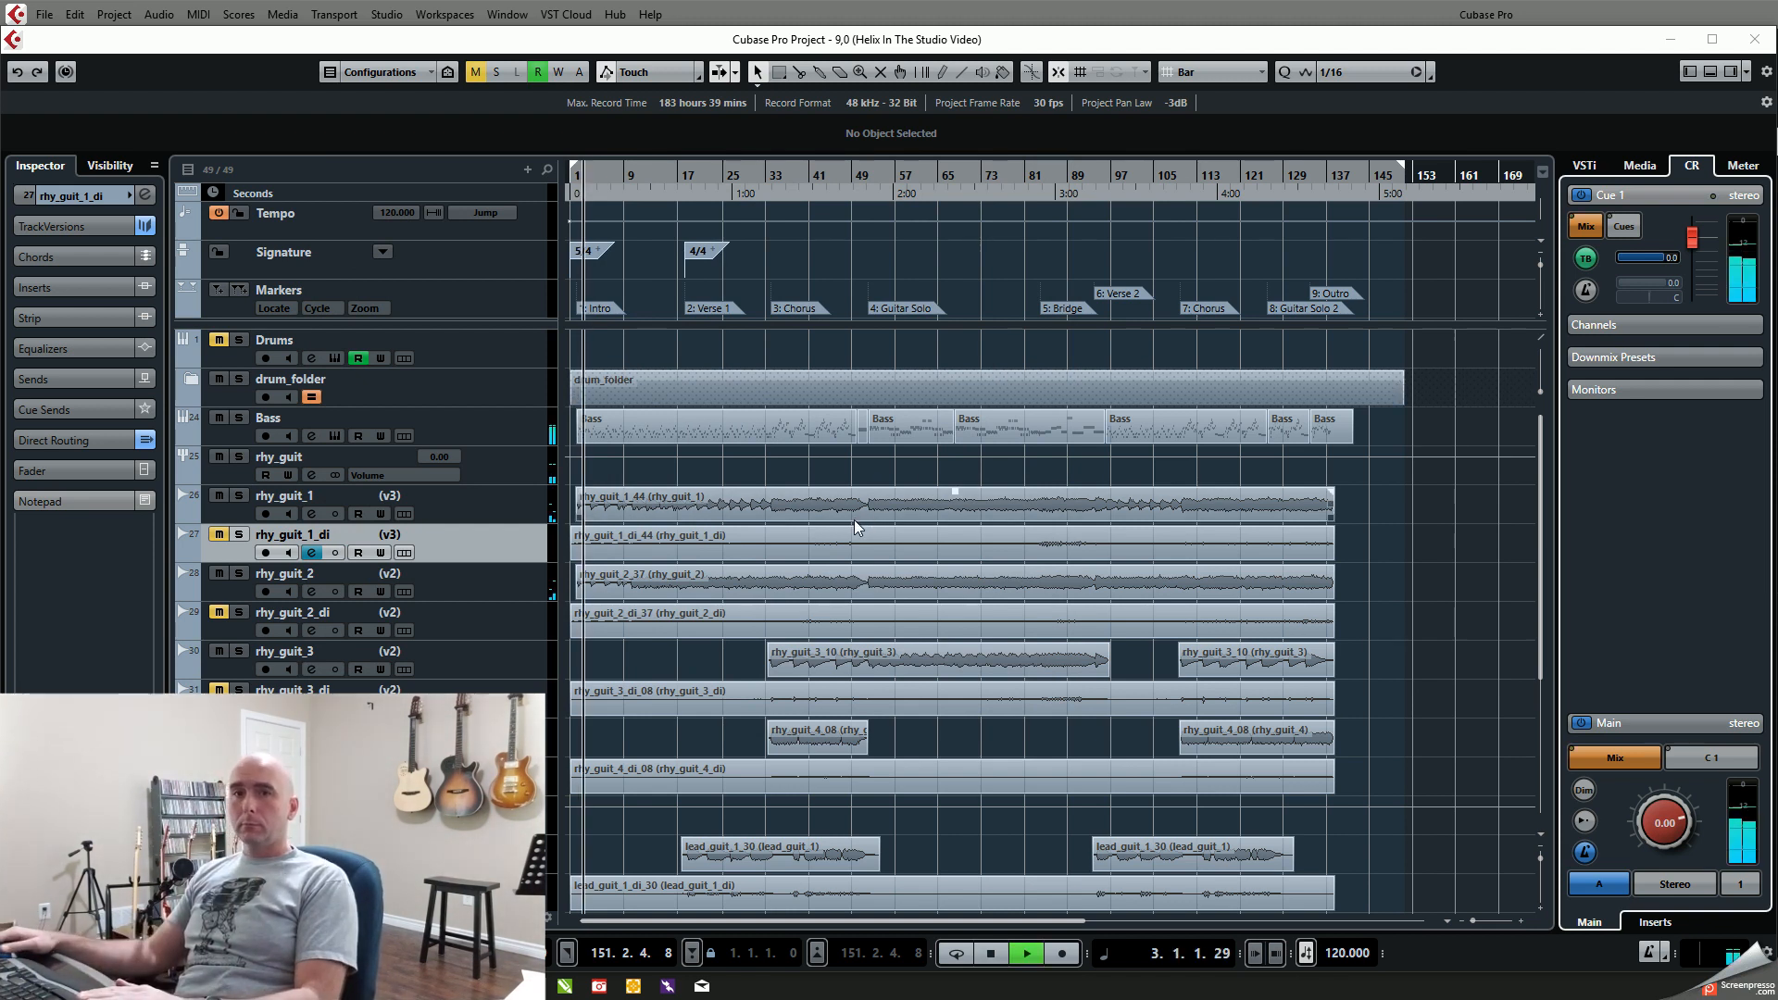
key(space)
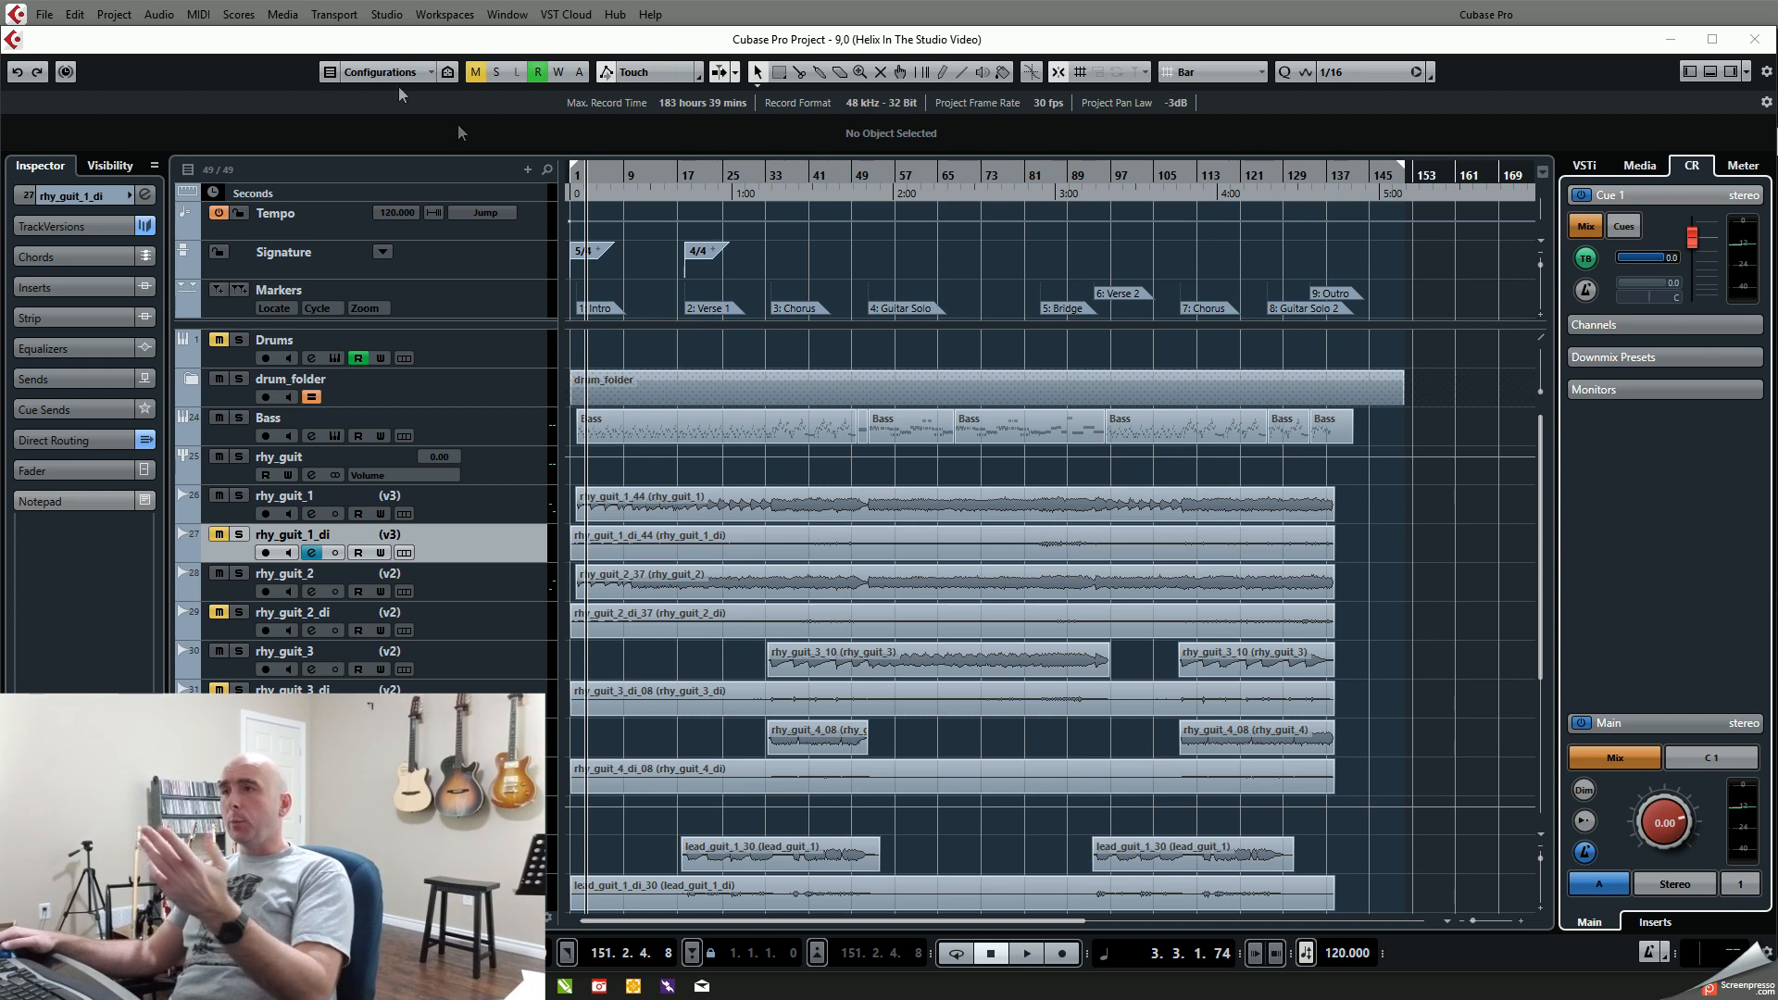
Step: Examine the input, output and Control Room port assignments in Audio Connections, ending on the output buses
click(382, 16)
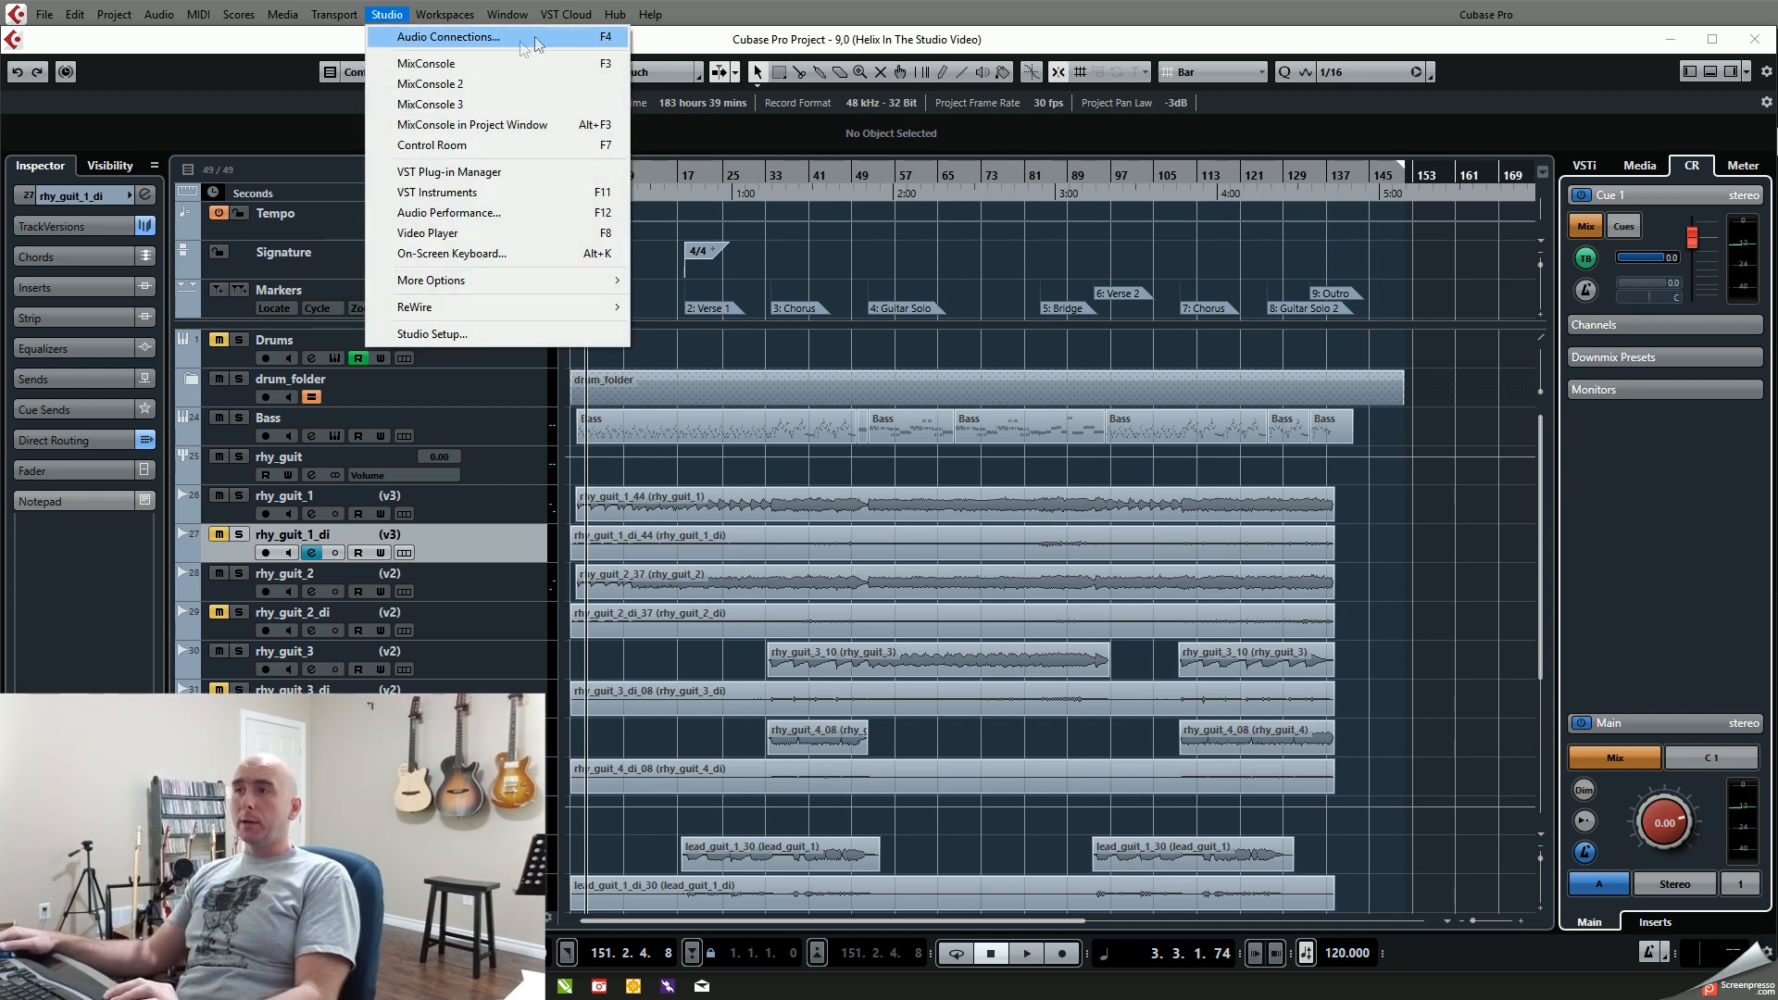
click(608, 41)
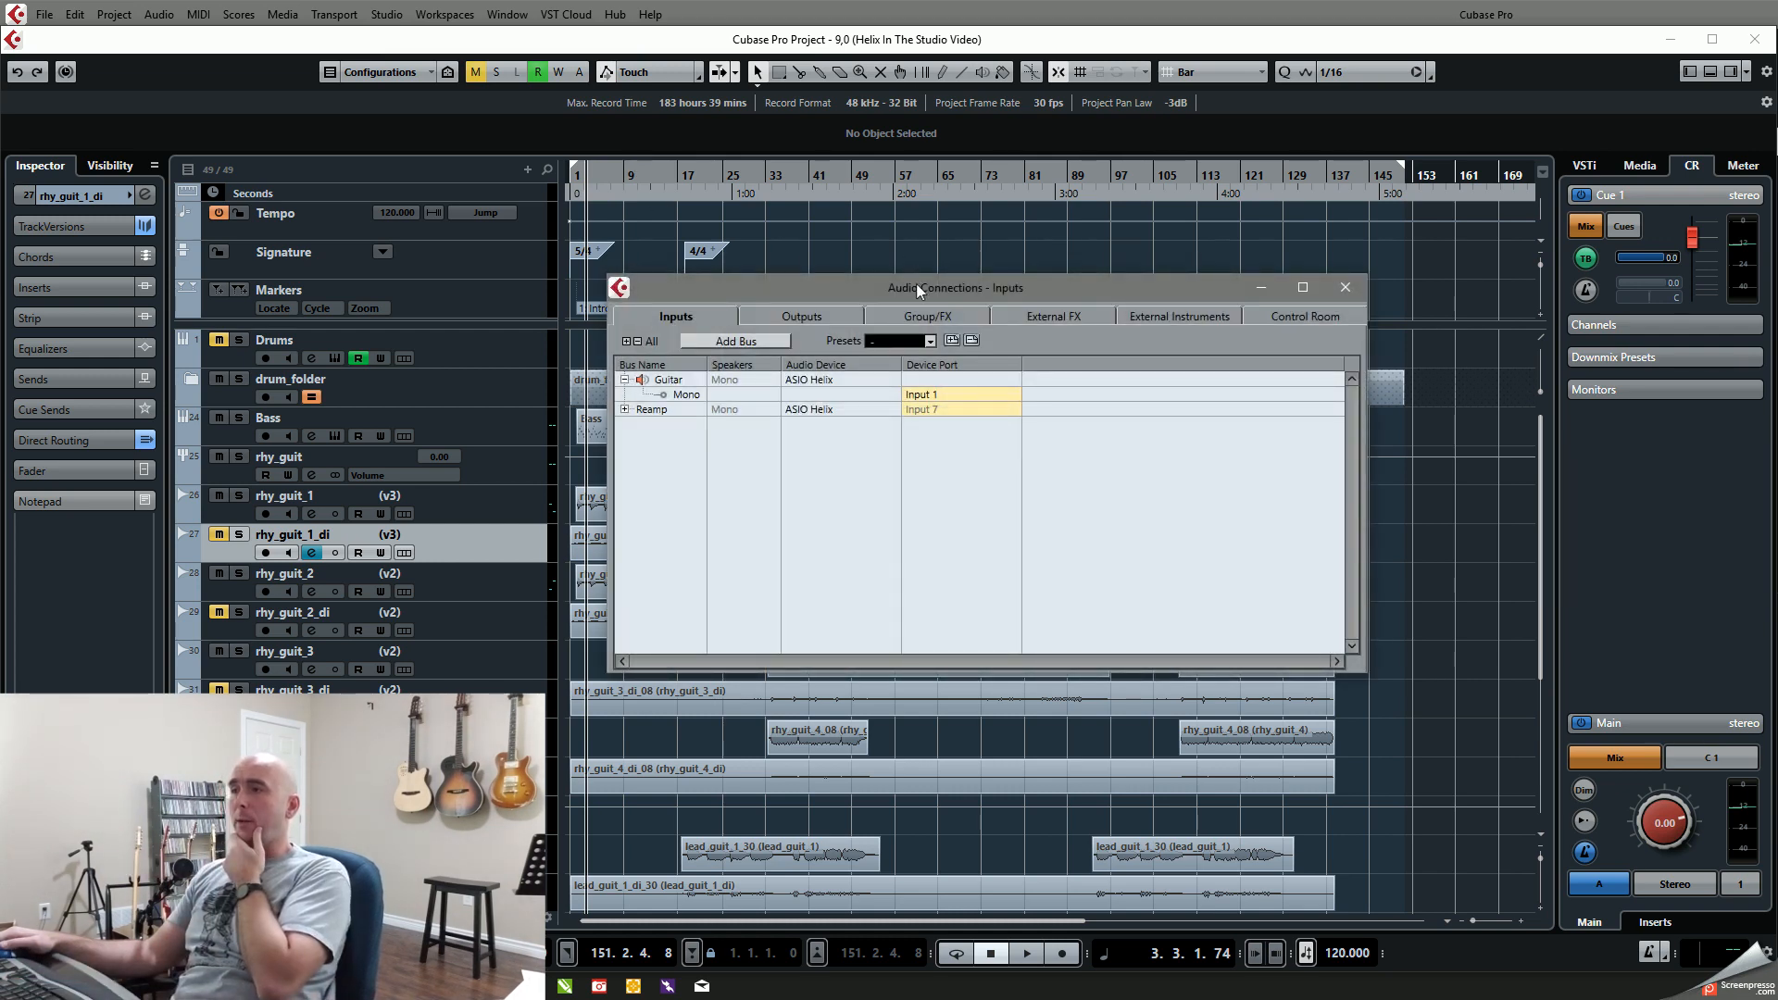
drag(917, 287, 639, 271)
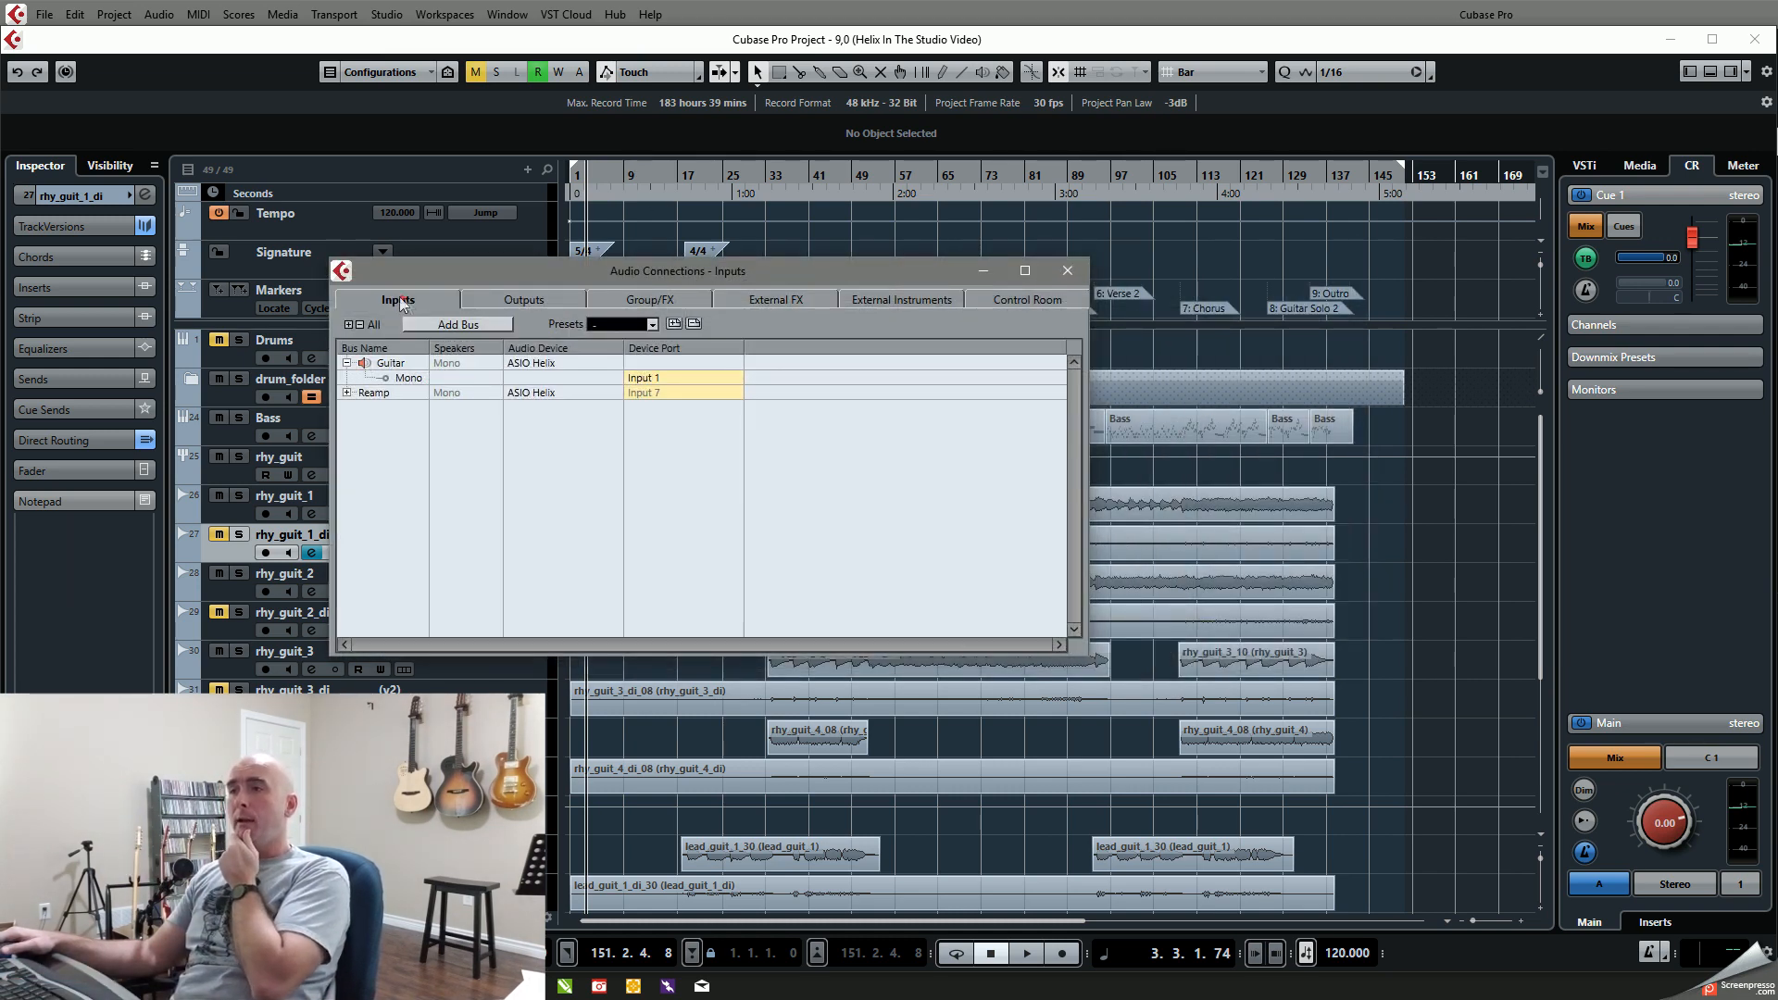
click(475, 304)
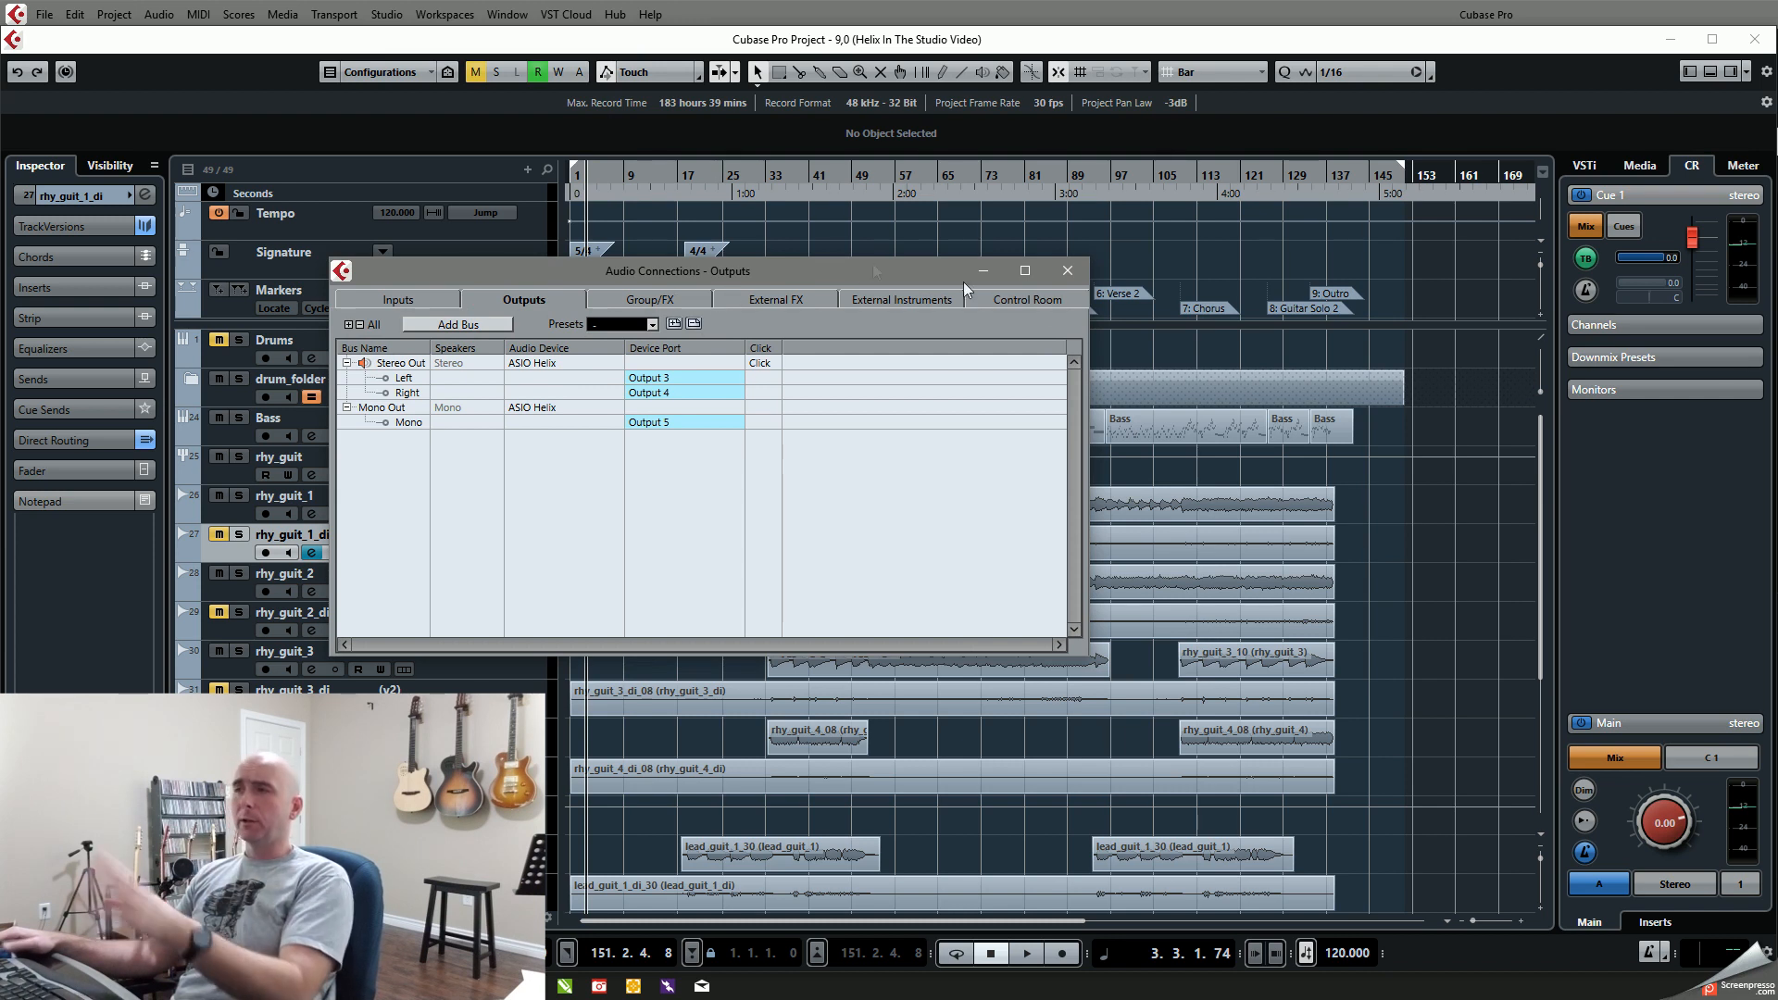
click(1031, 298)
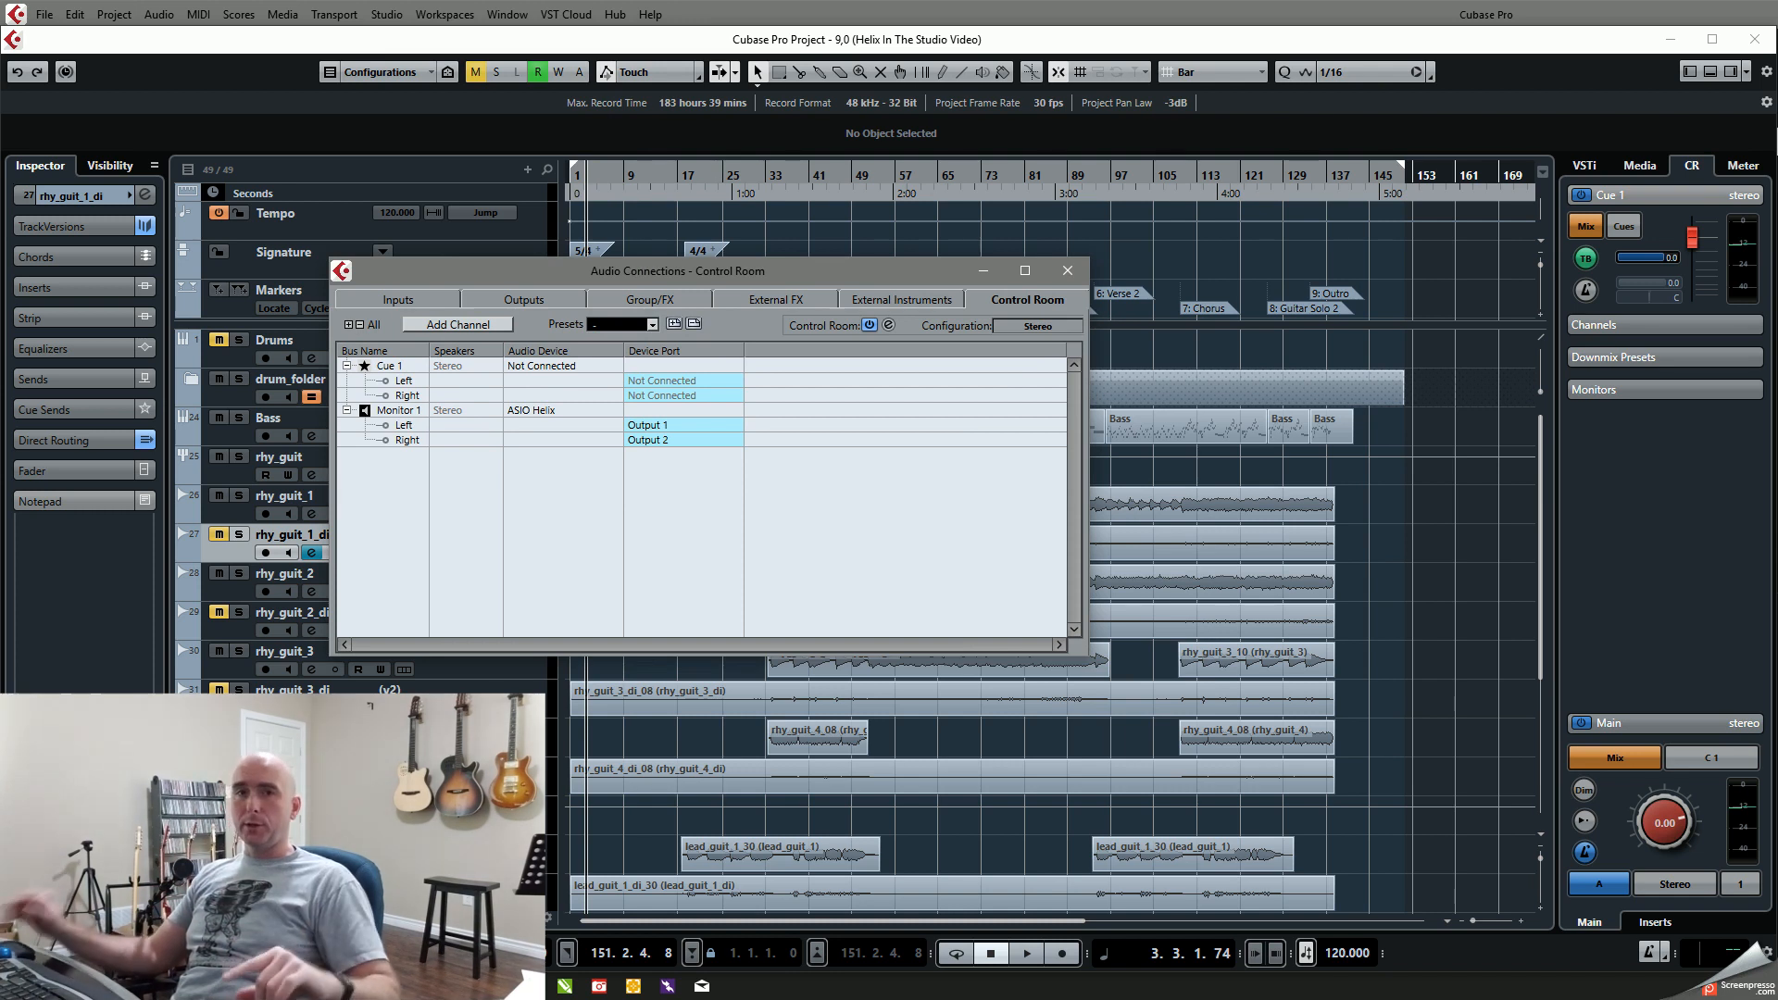
click(550, 297)
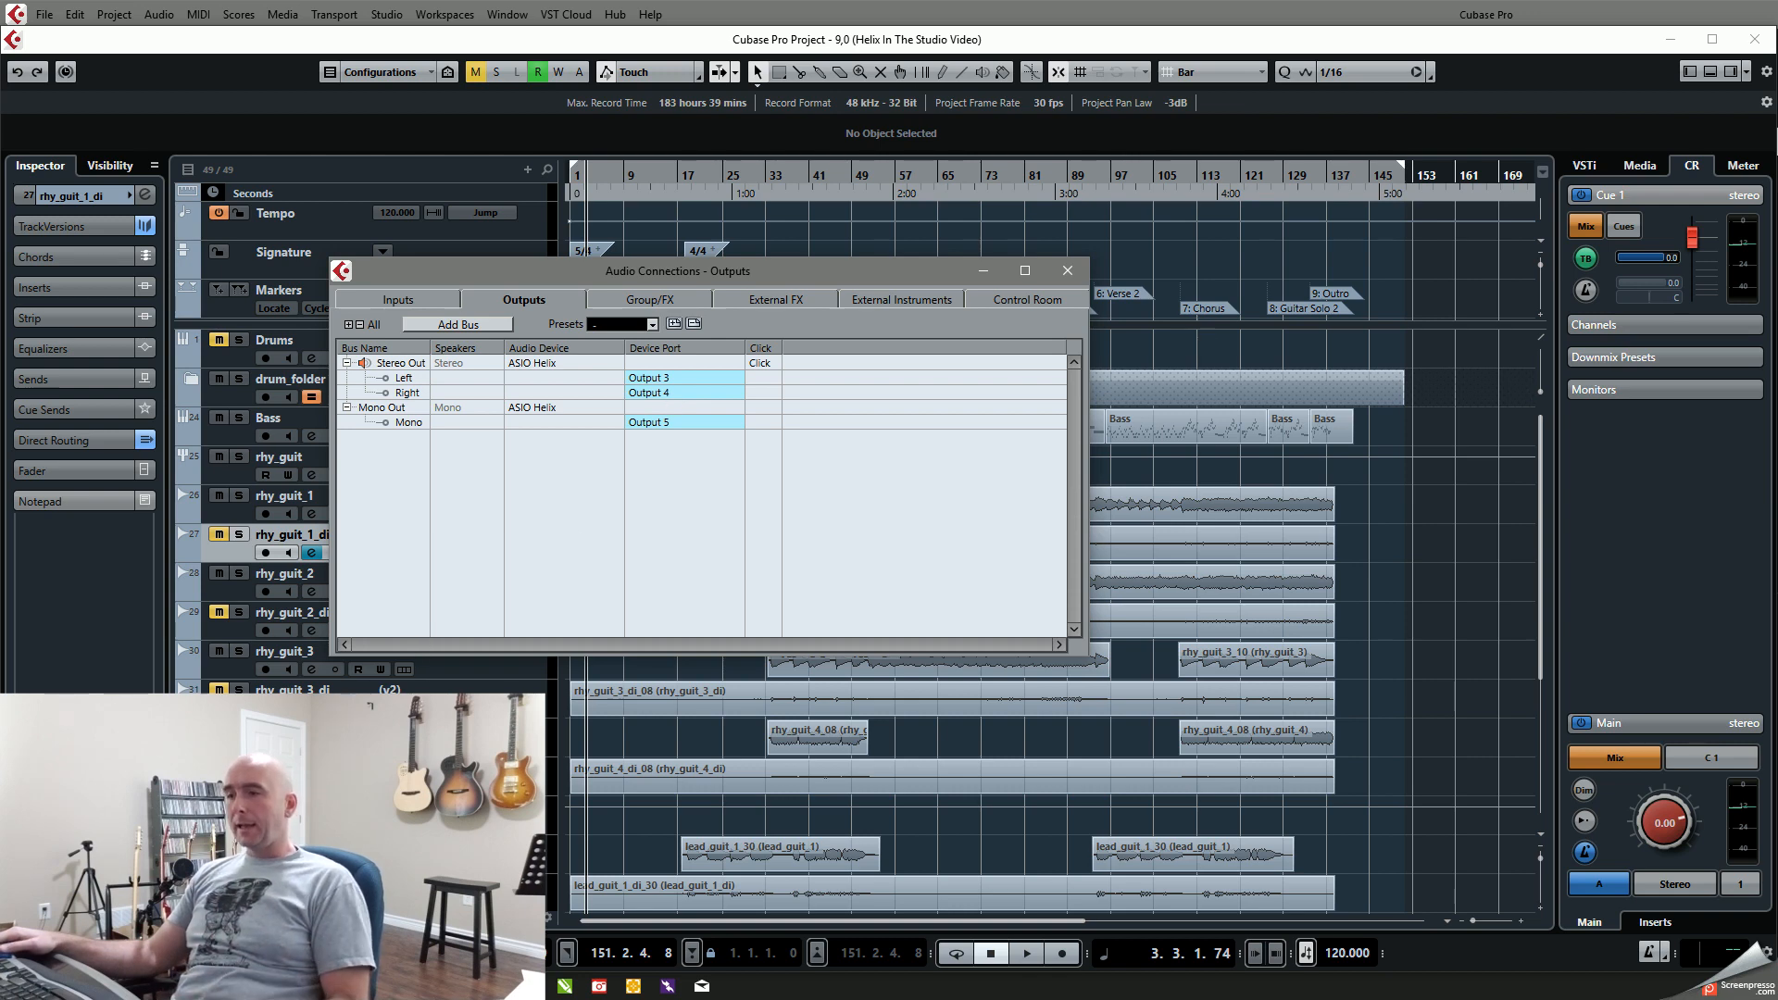
Step: Switch to HX Edit to check the signal paths' Send 1/2 outputs, and return to Cubase to review the input bus ports
click(371, 986)
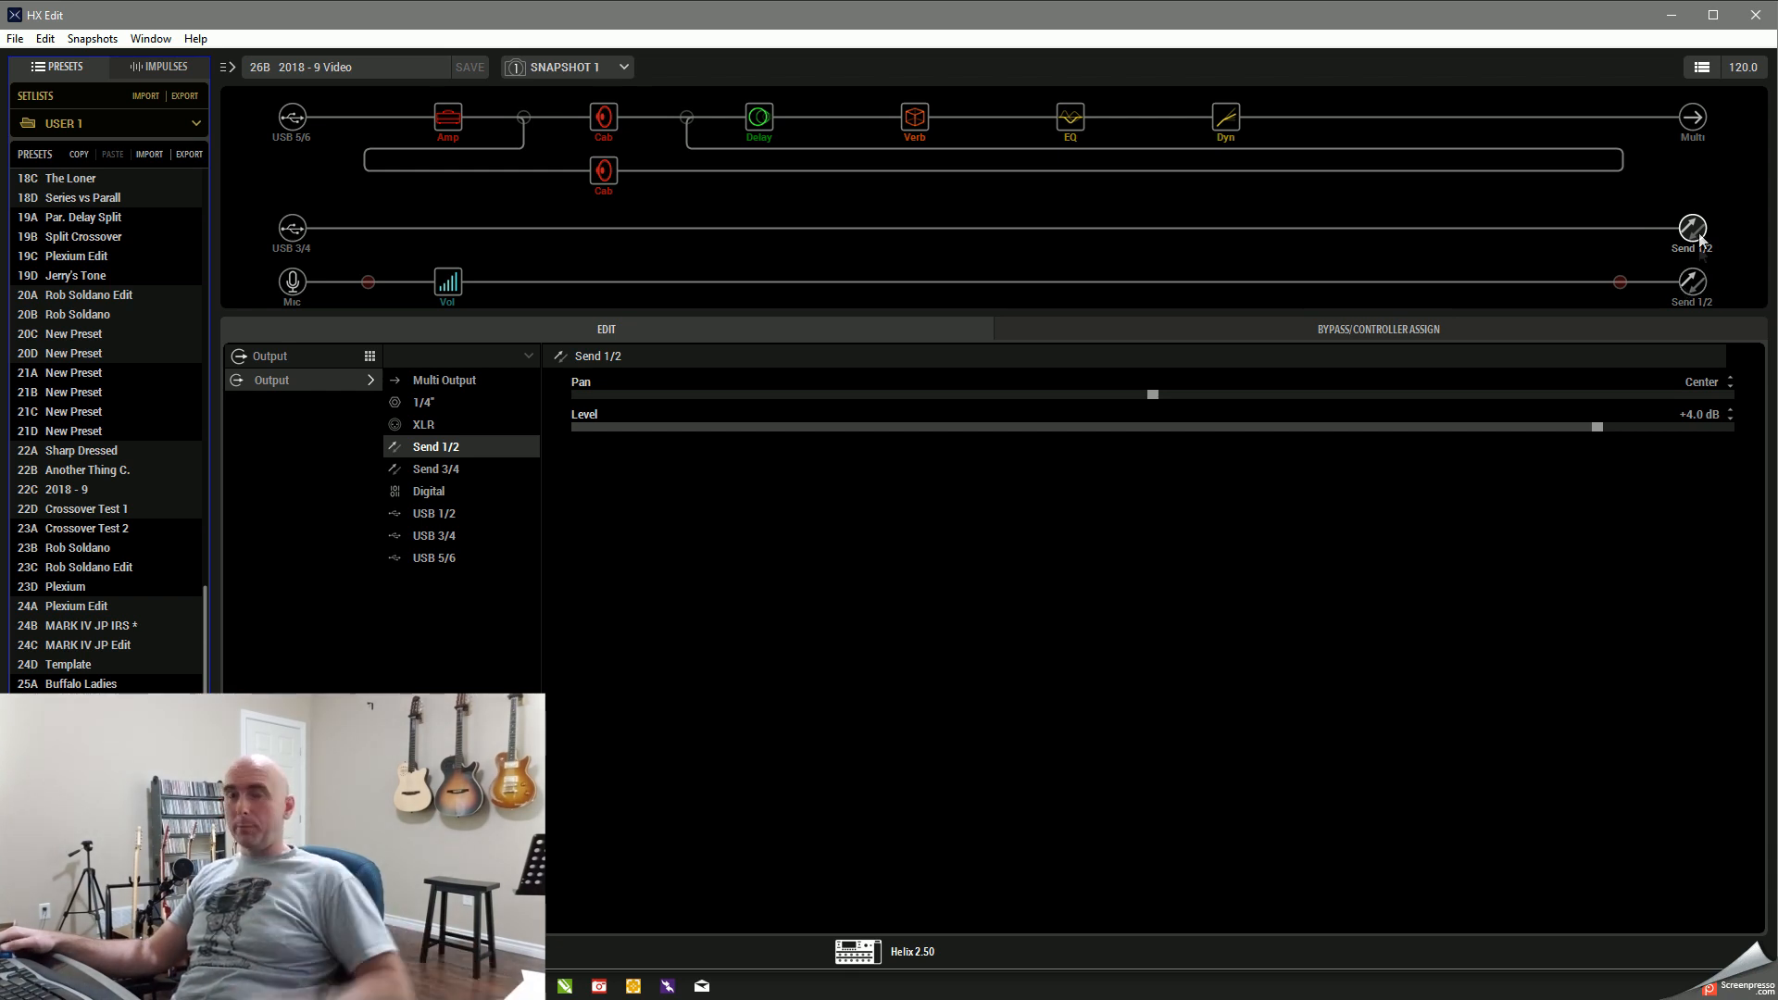
click(1660, 6)
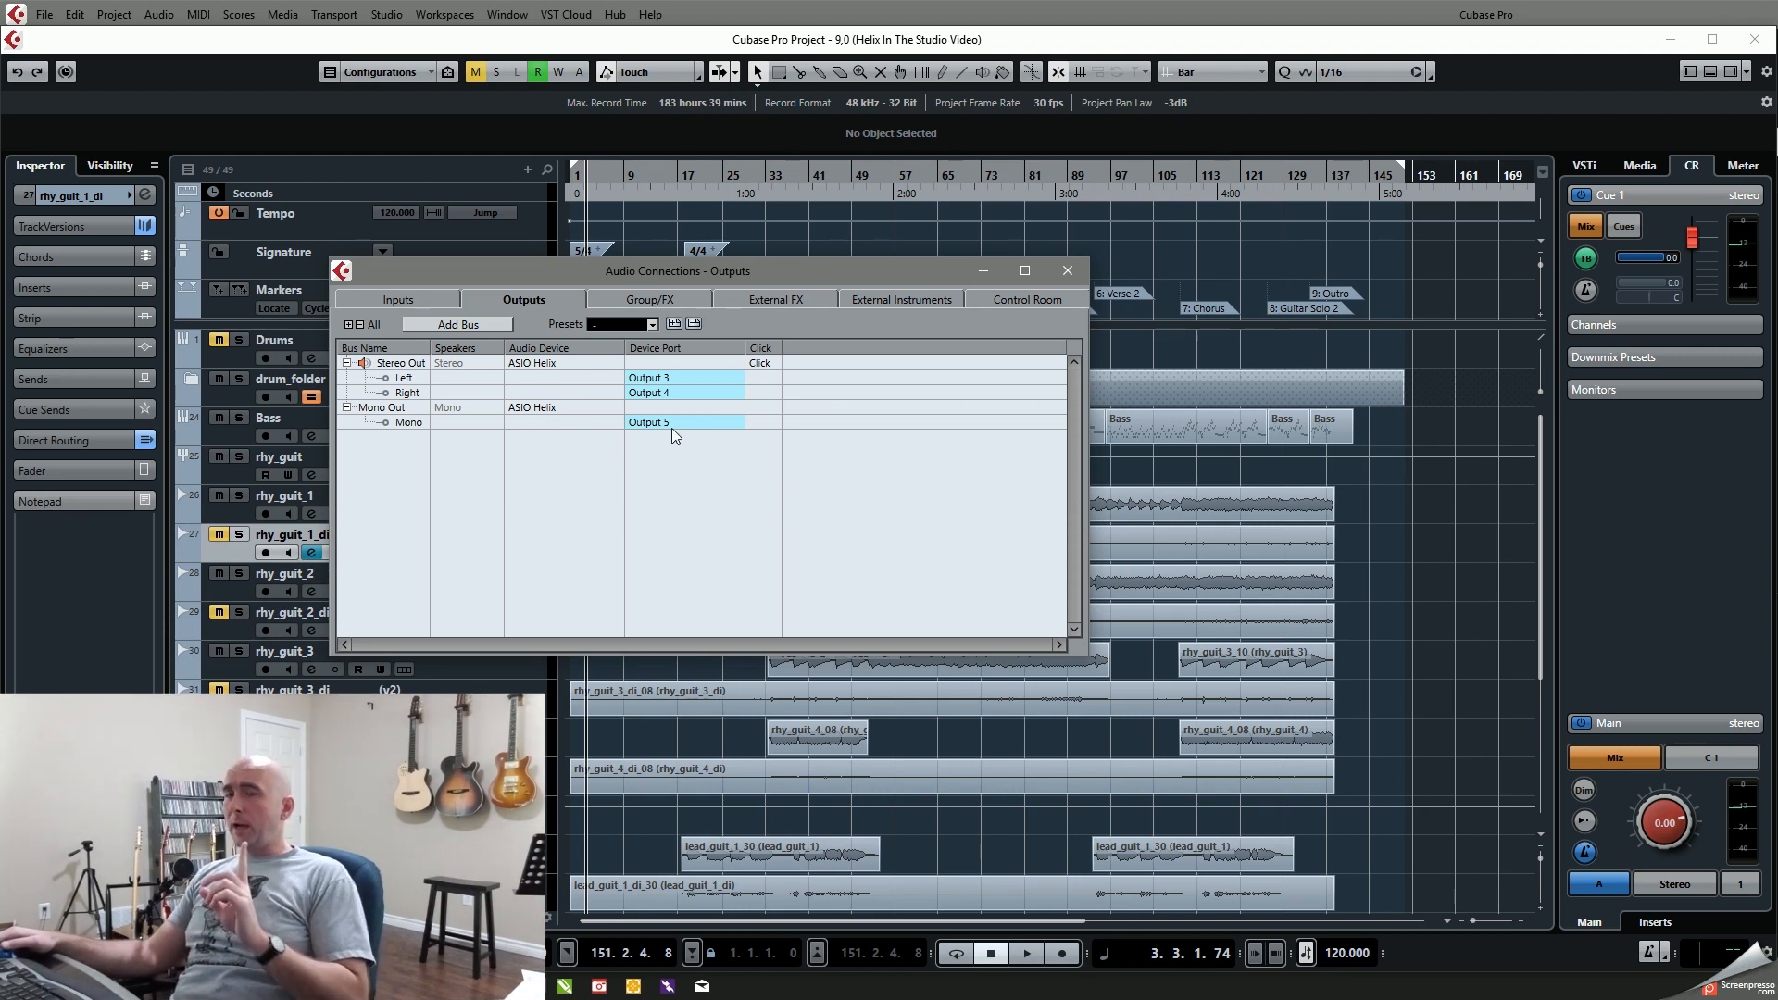
click(396, 301)
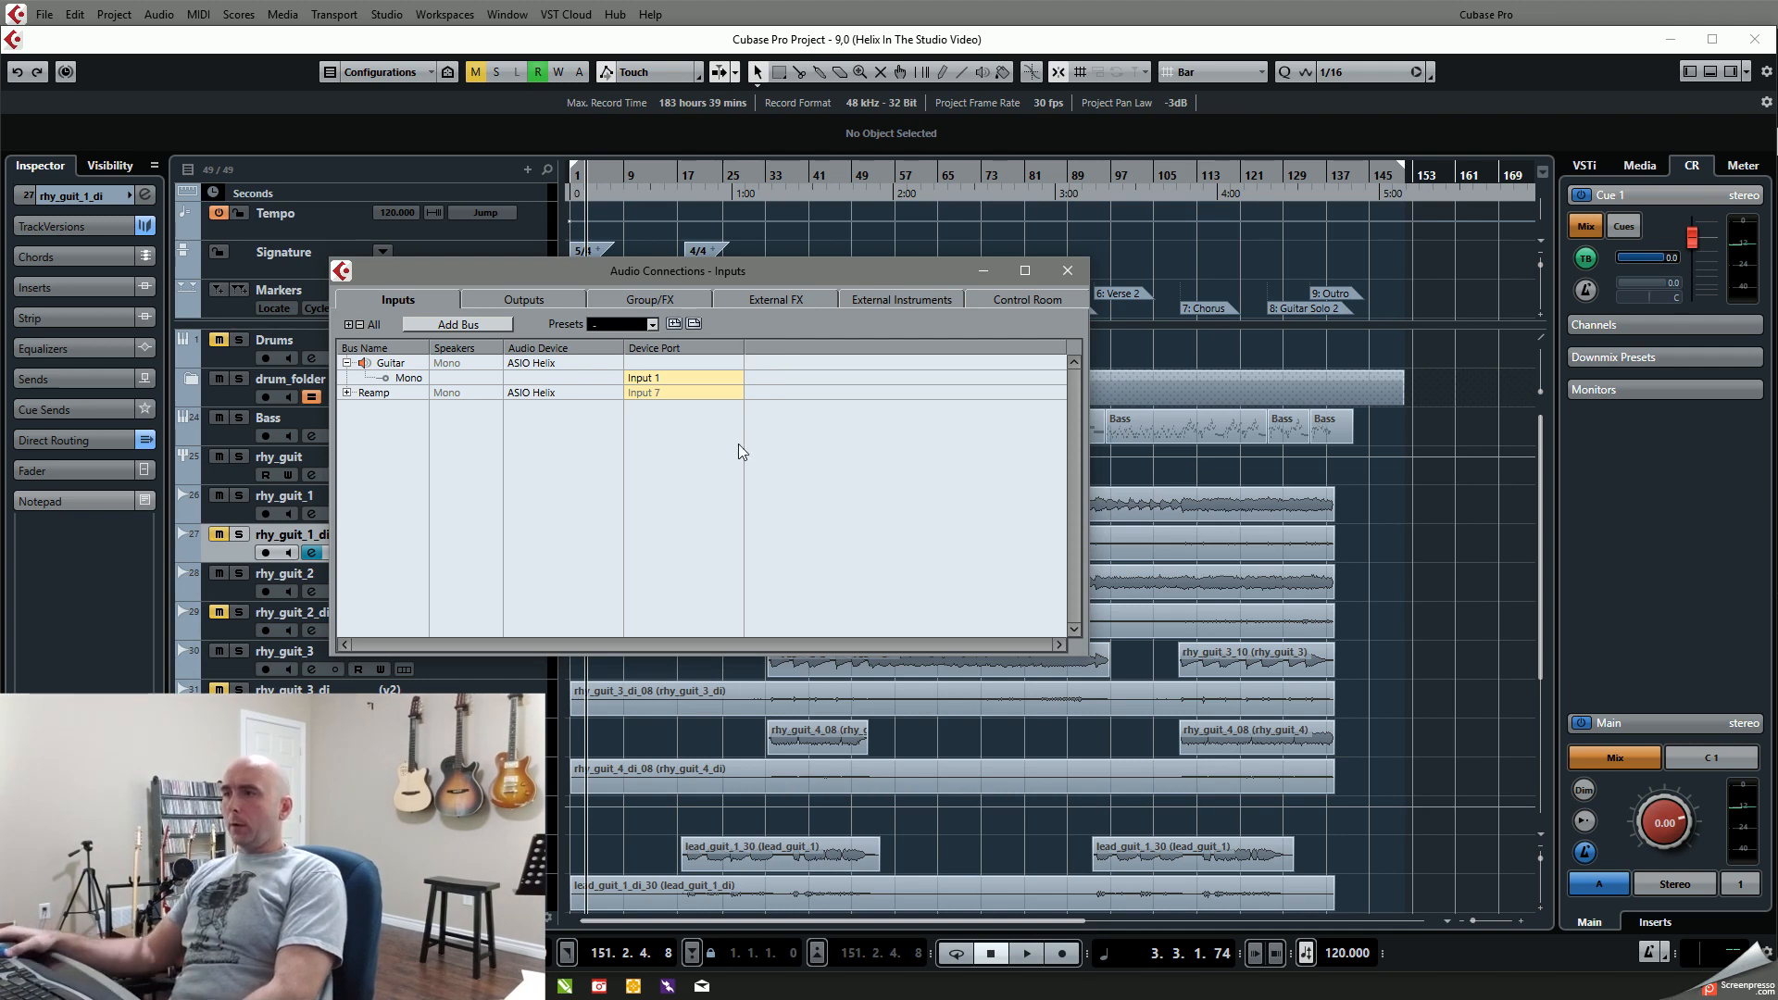
click(1068, 271)
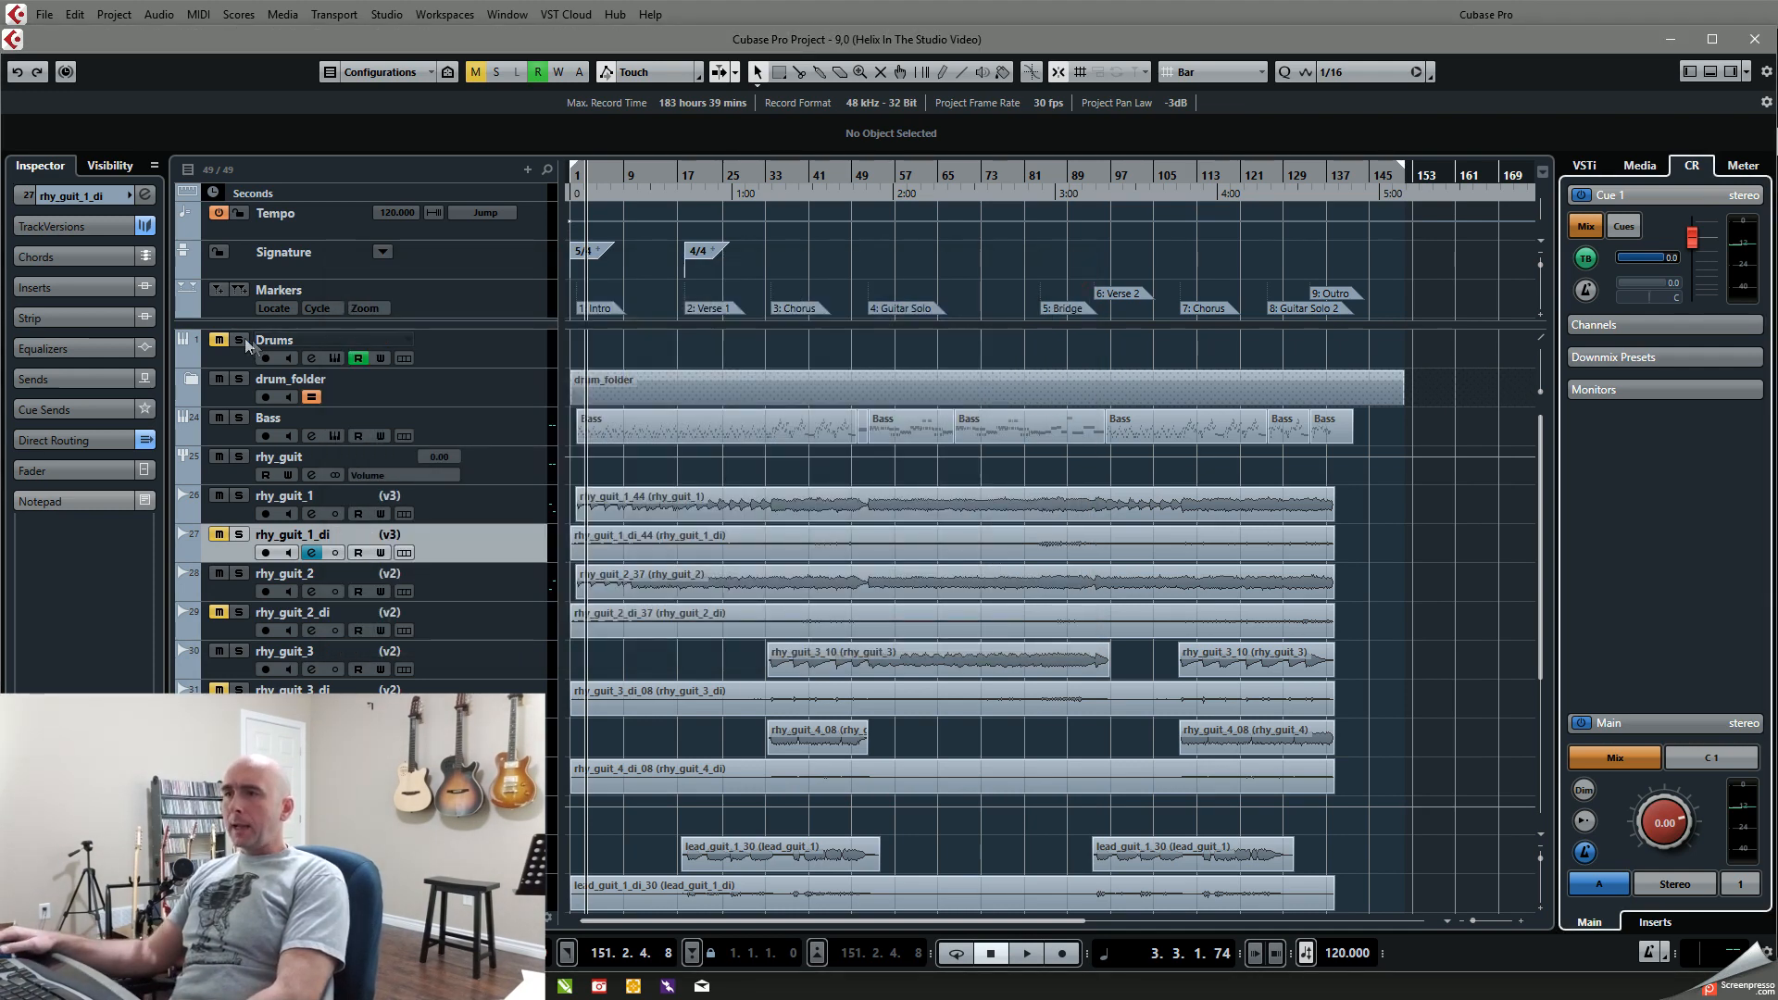
Step: Solo the Drums and Bass tracks and play from bar 33 at the chorus
click(239, 339)
click(239, 418)
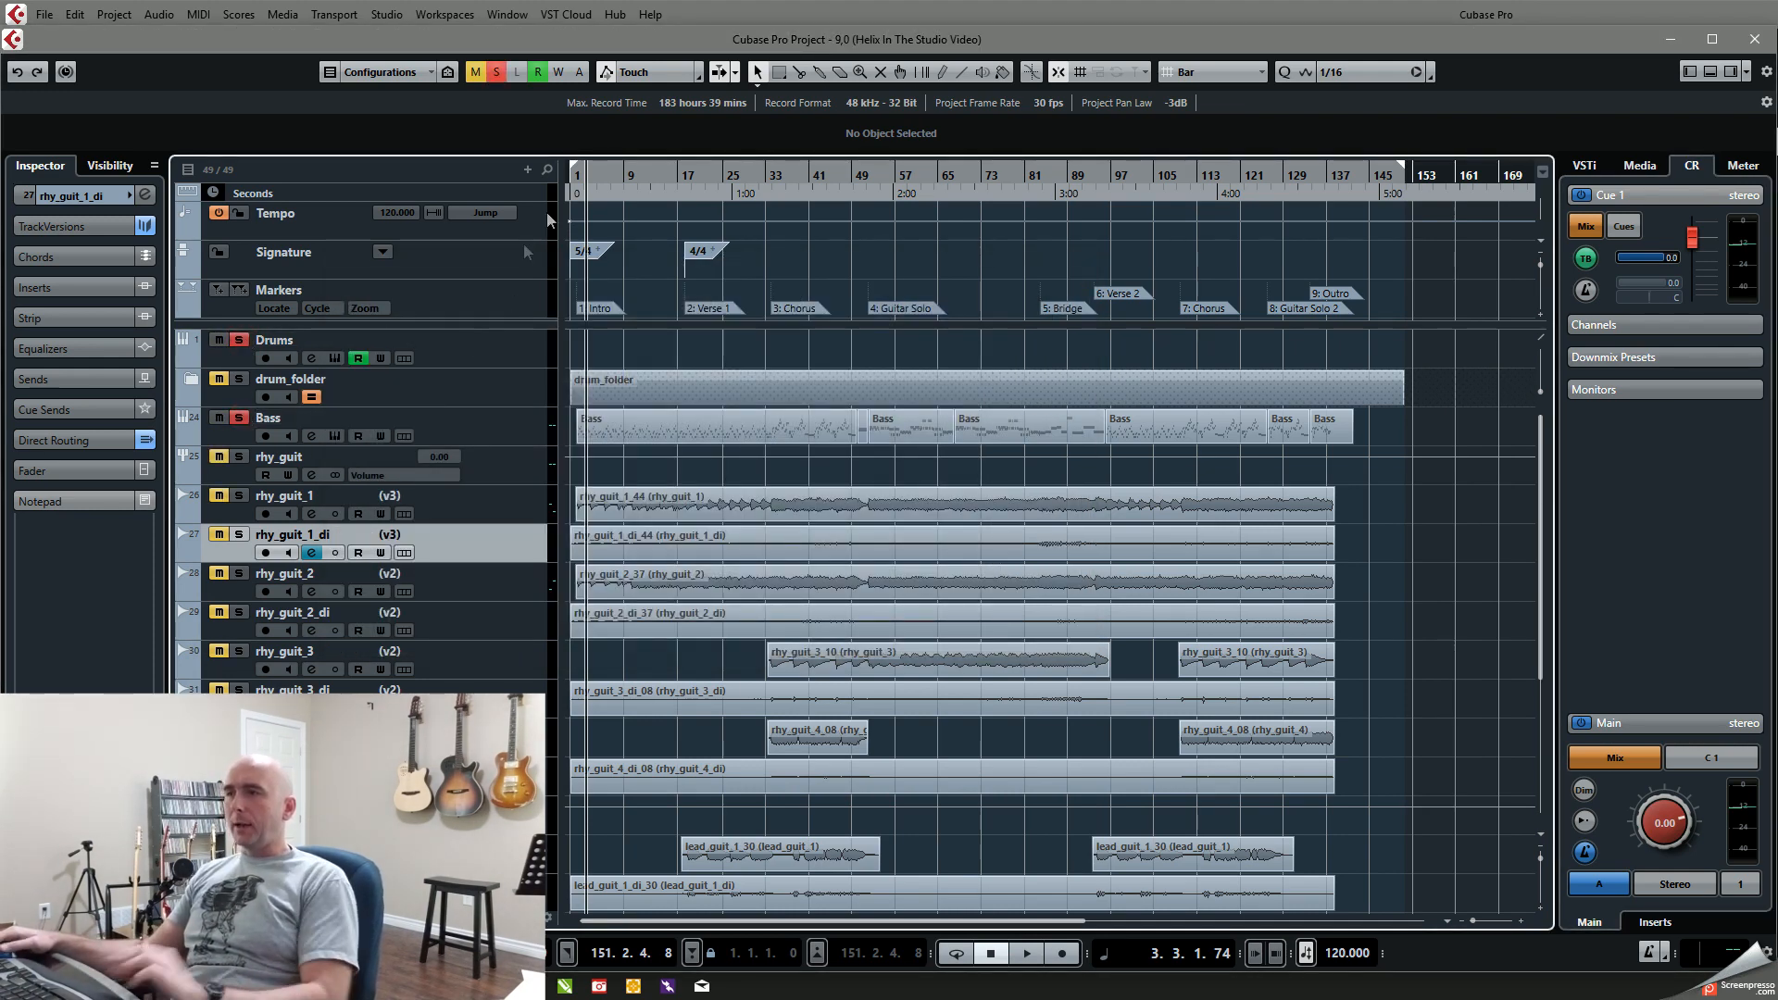
click(768, 171)
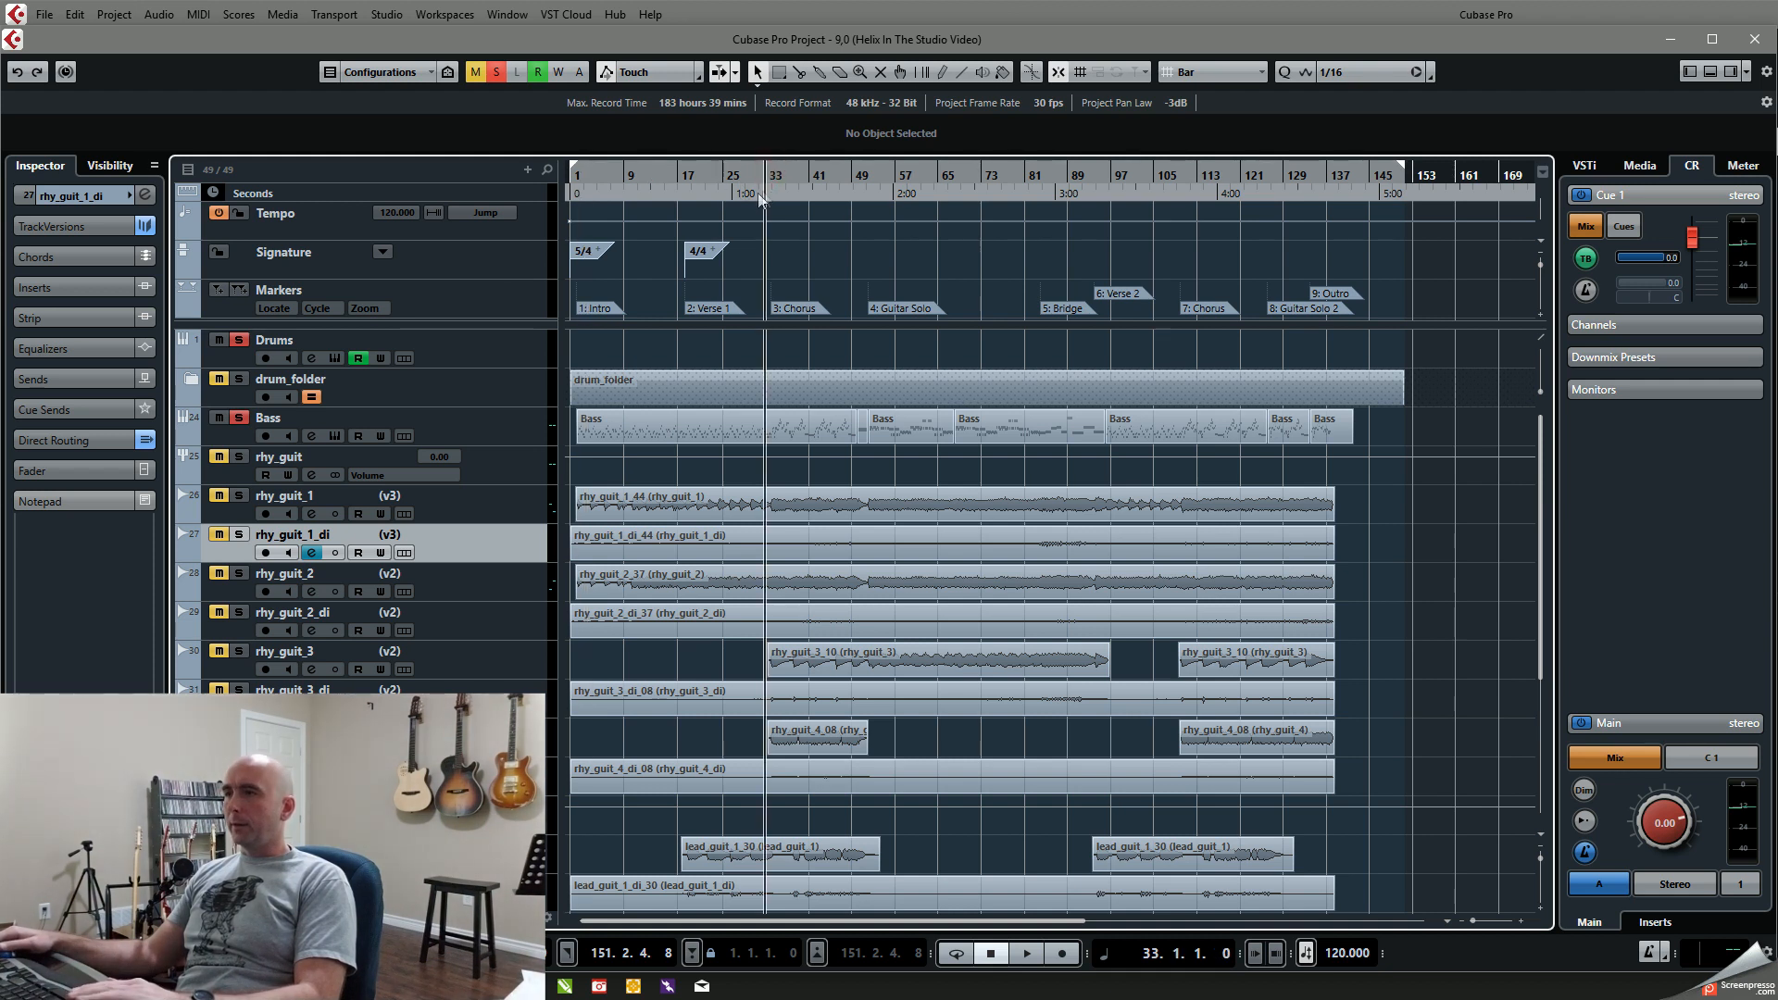
key(space)
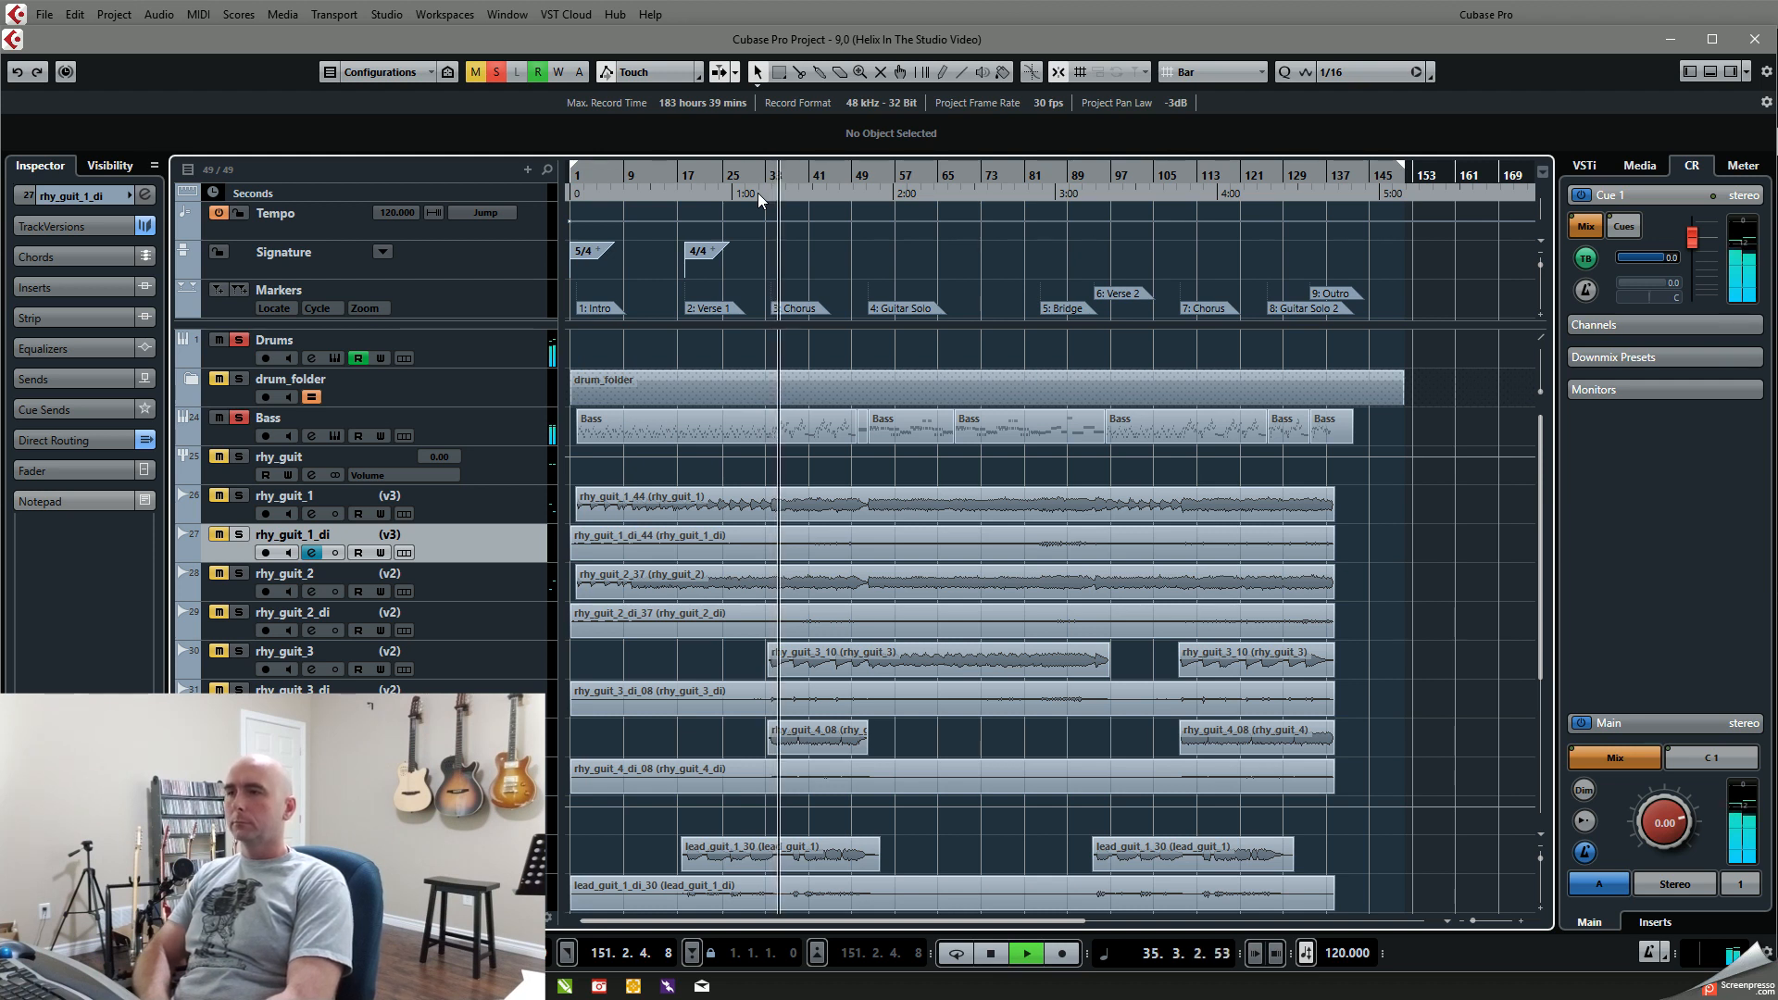
Step: Remove the solo from the Drums track, solo drum_folder alongside Bass and audition the chorus
click(240, 340)
key(space)
click(245, 384)
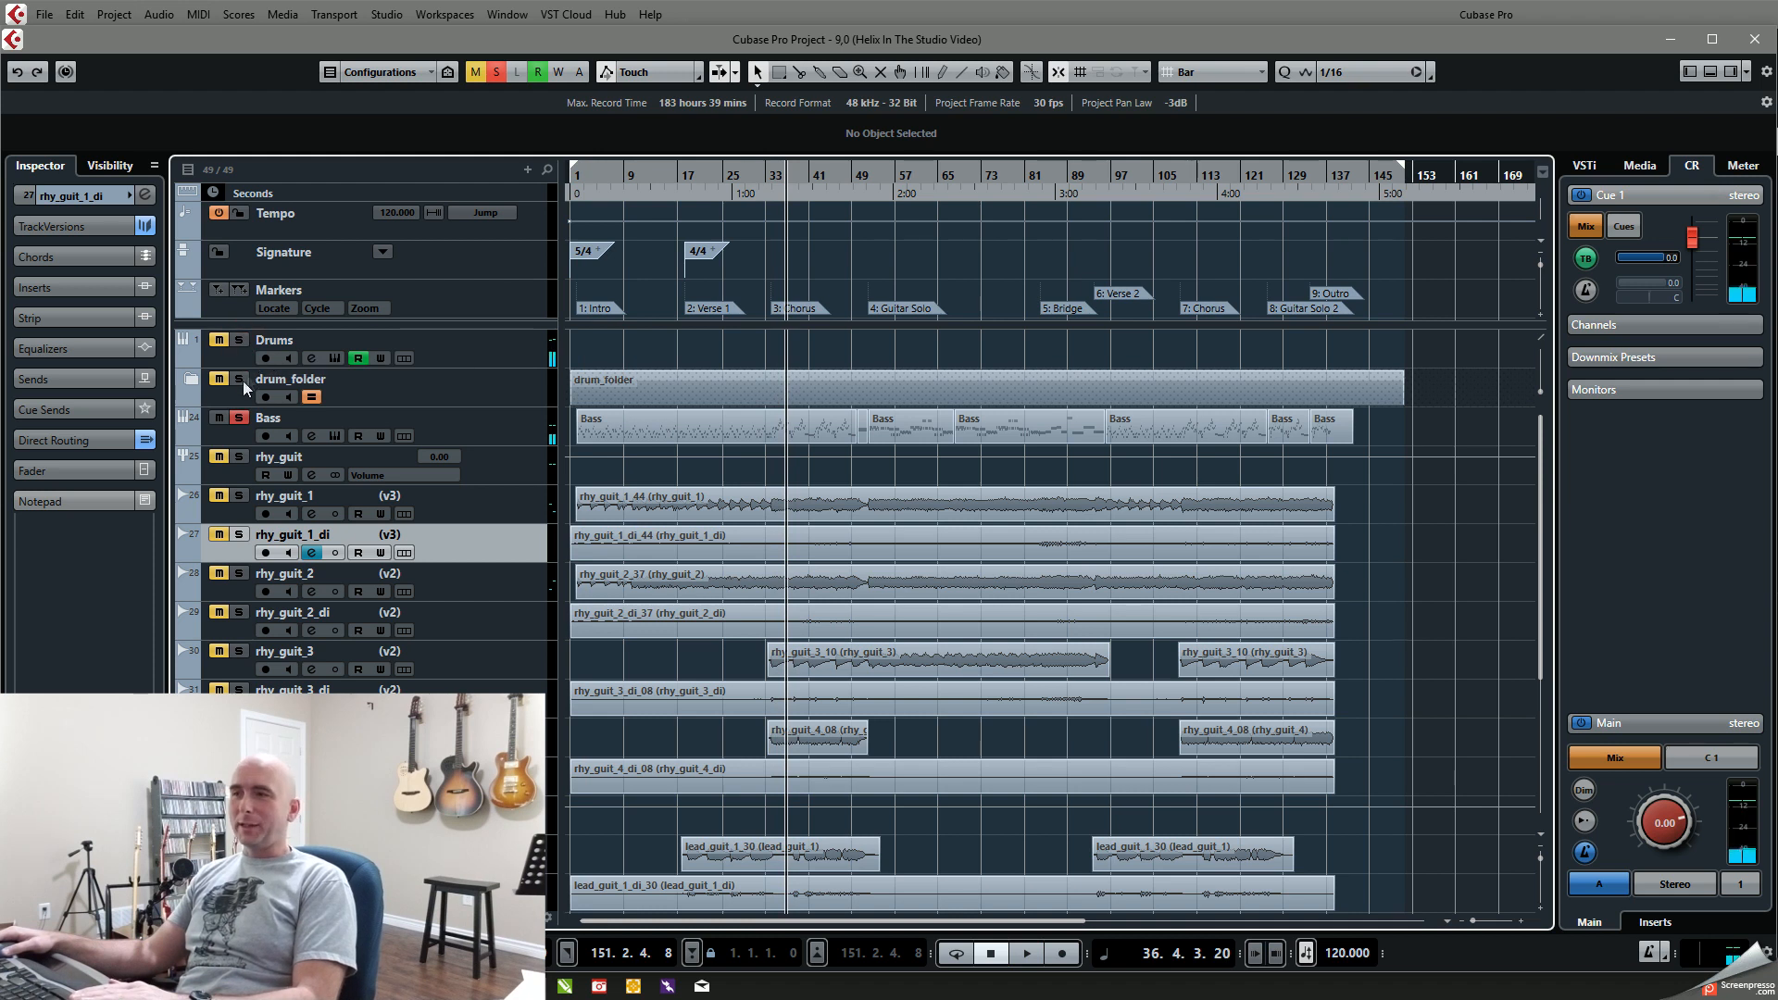
key(space)
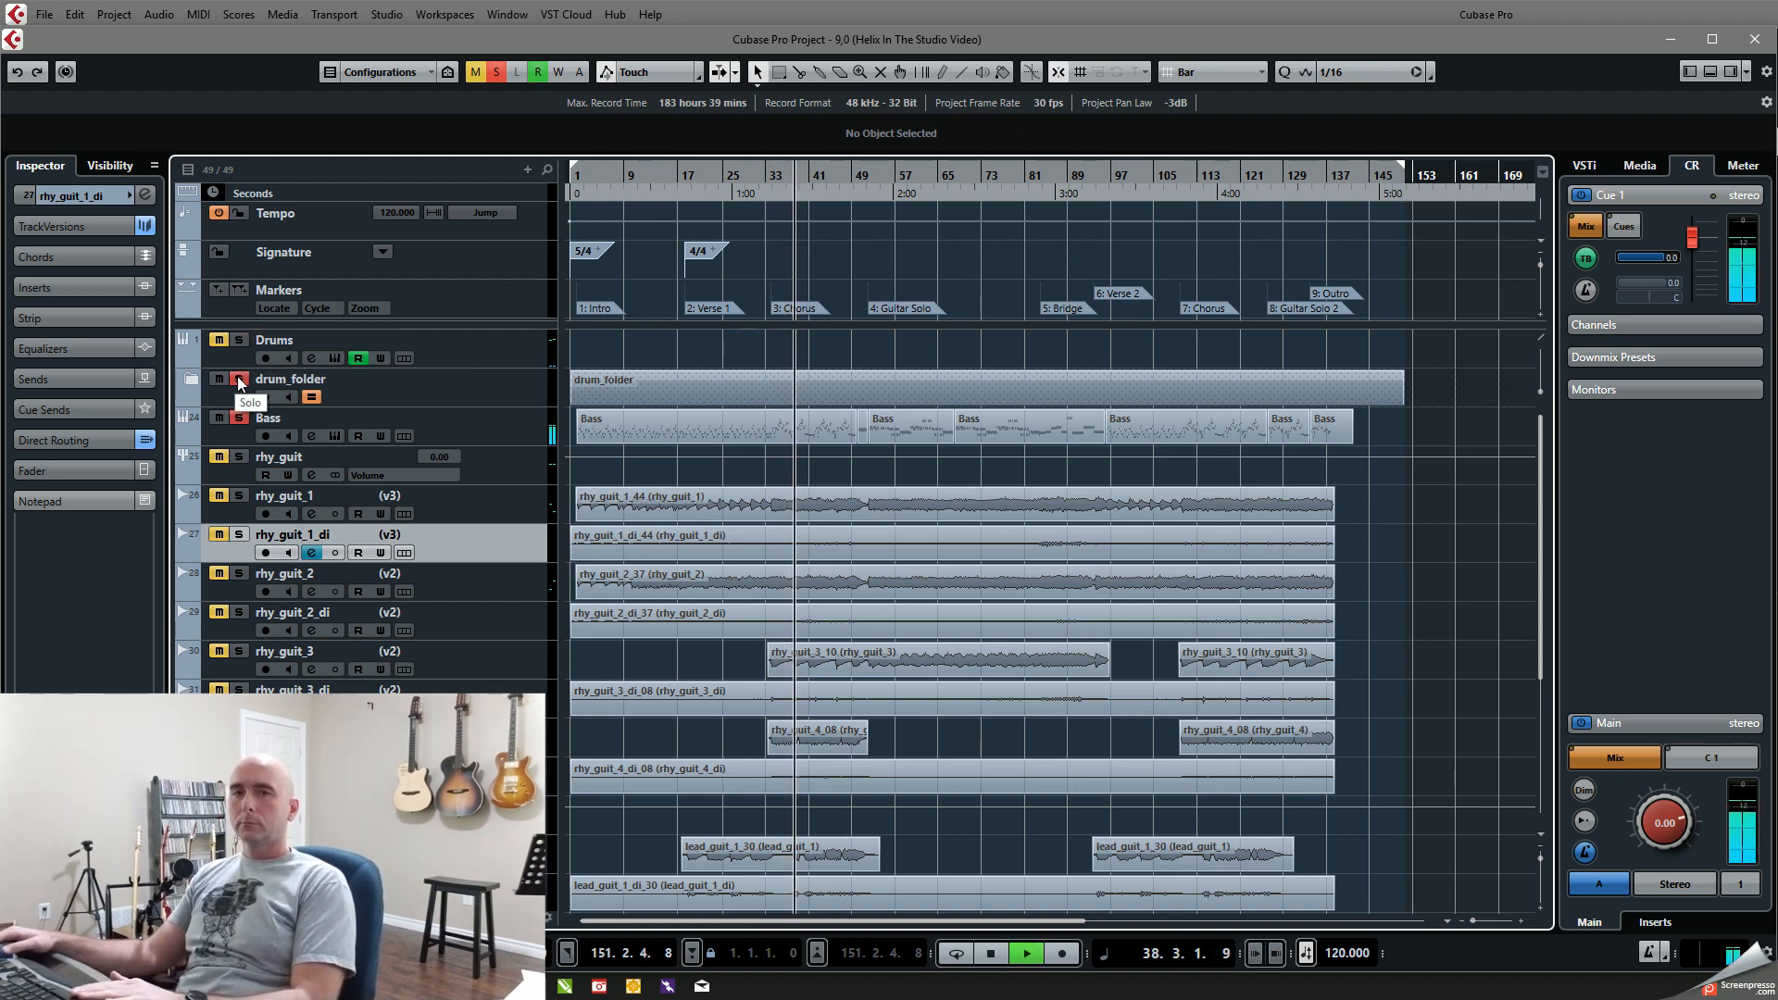
key(space)
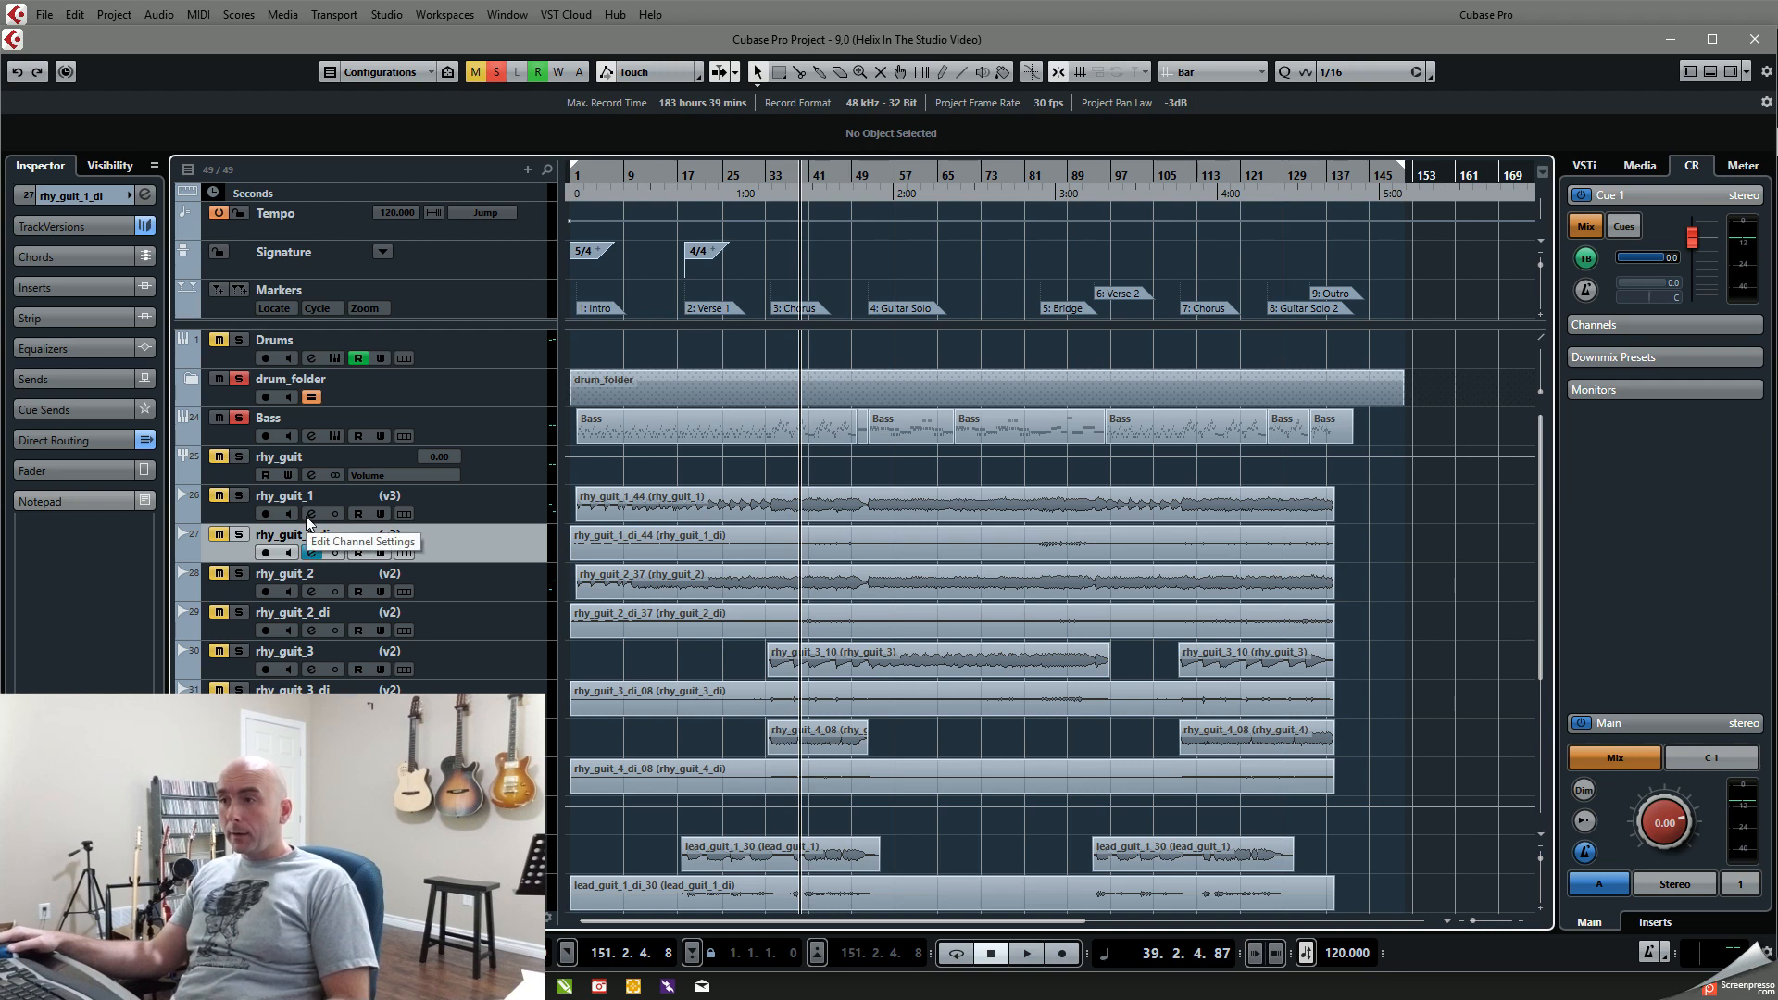
Step: Review the Guitar and Reamp input port assignments in Audio Connections and close the window
key(F4)
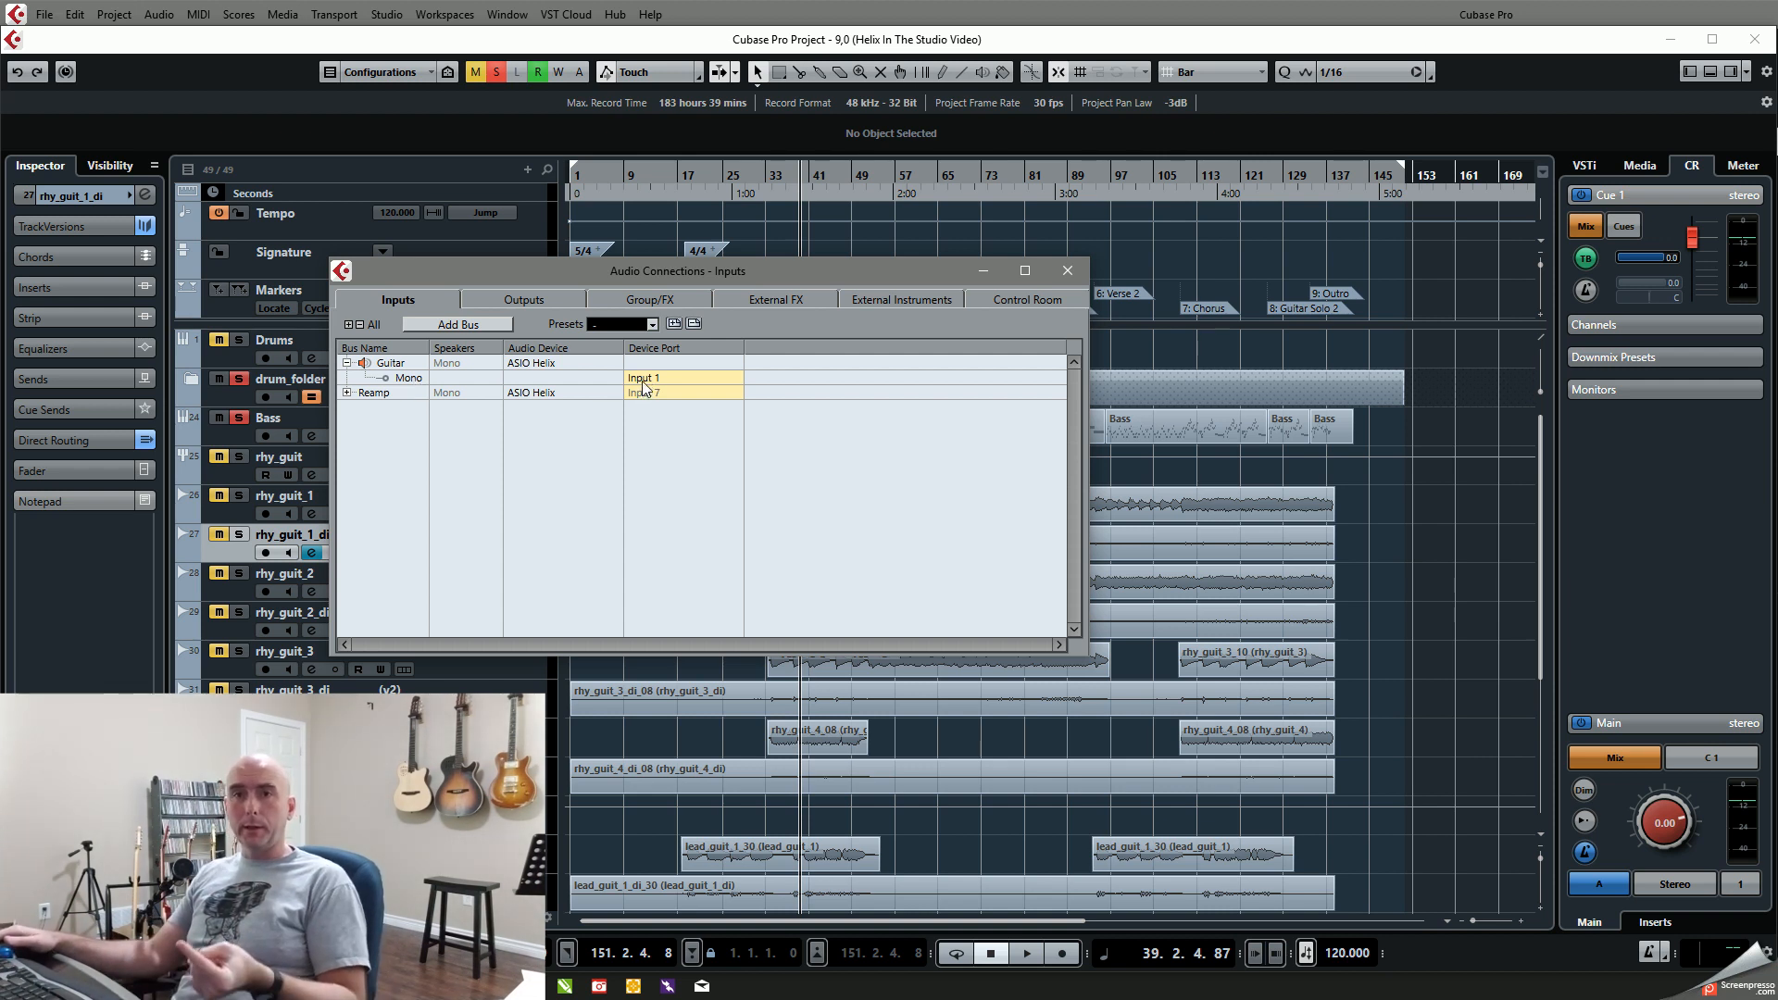
click(1068, 270)
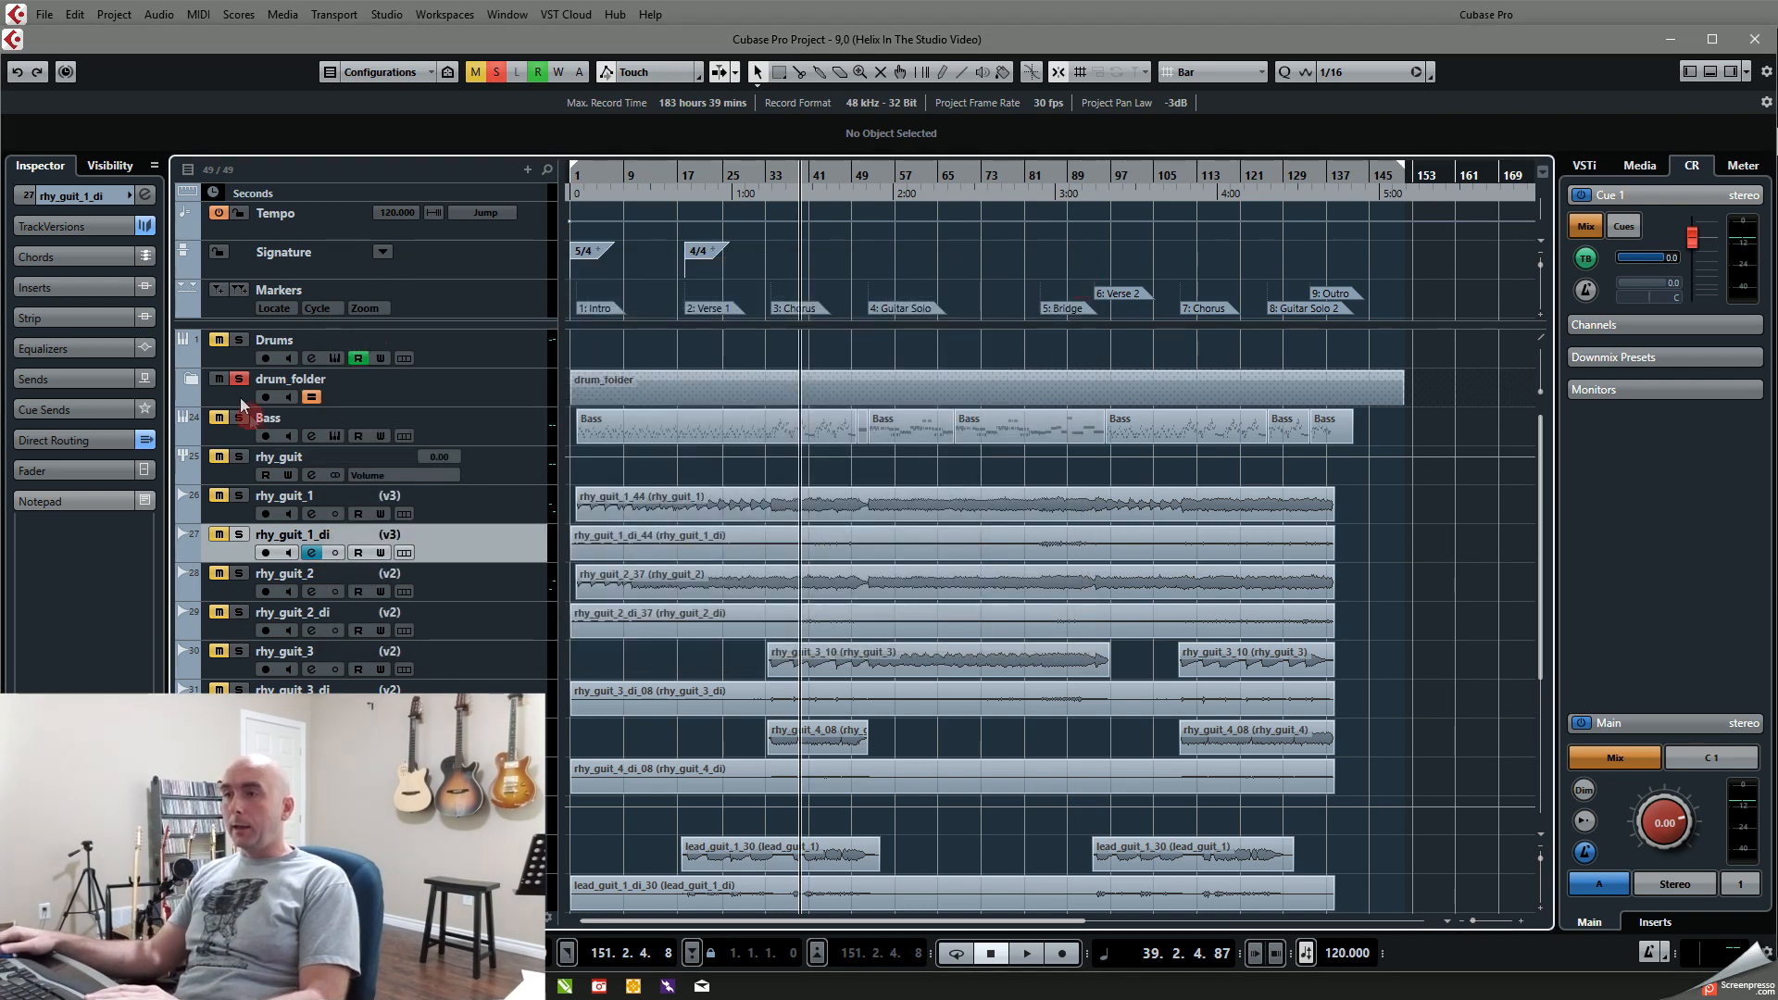
Step: Solo rhy_guit_1 in place of drum_folder, play the chorus guitar part on its own, and clear the solo
click(243, 378)
click(239, 496)
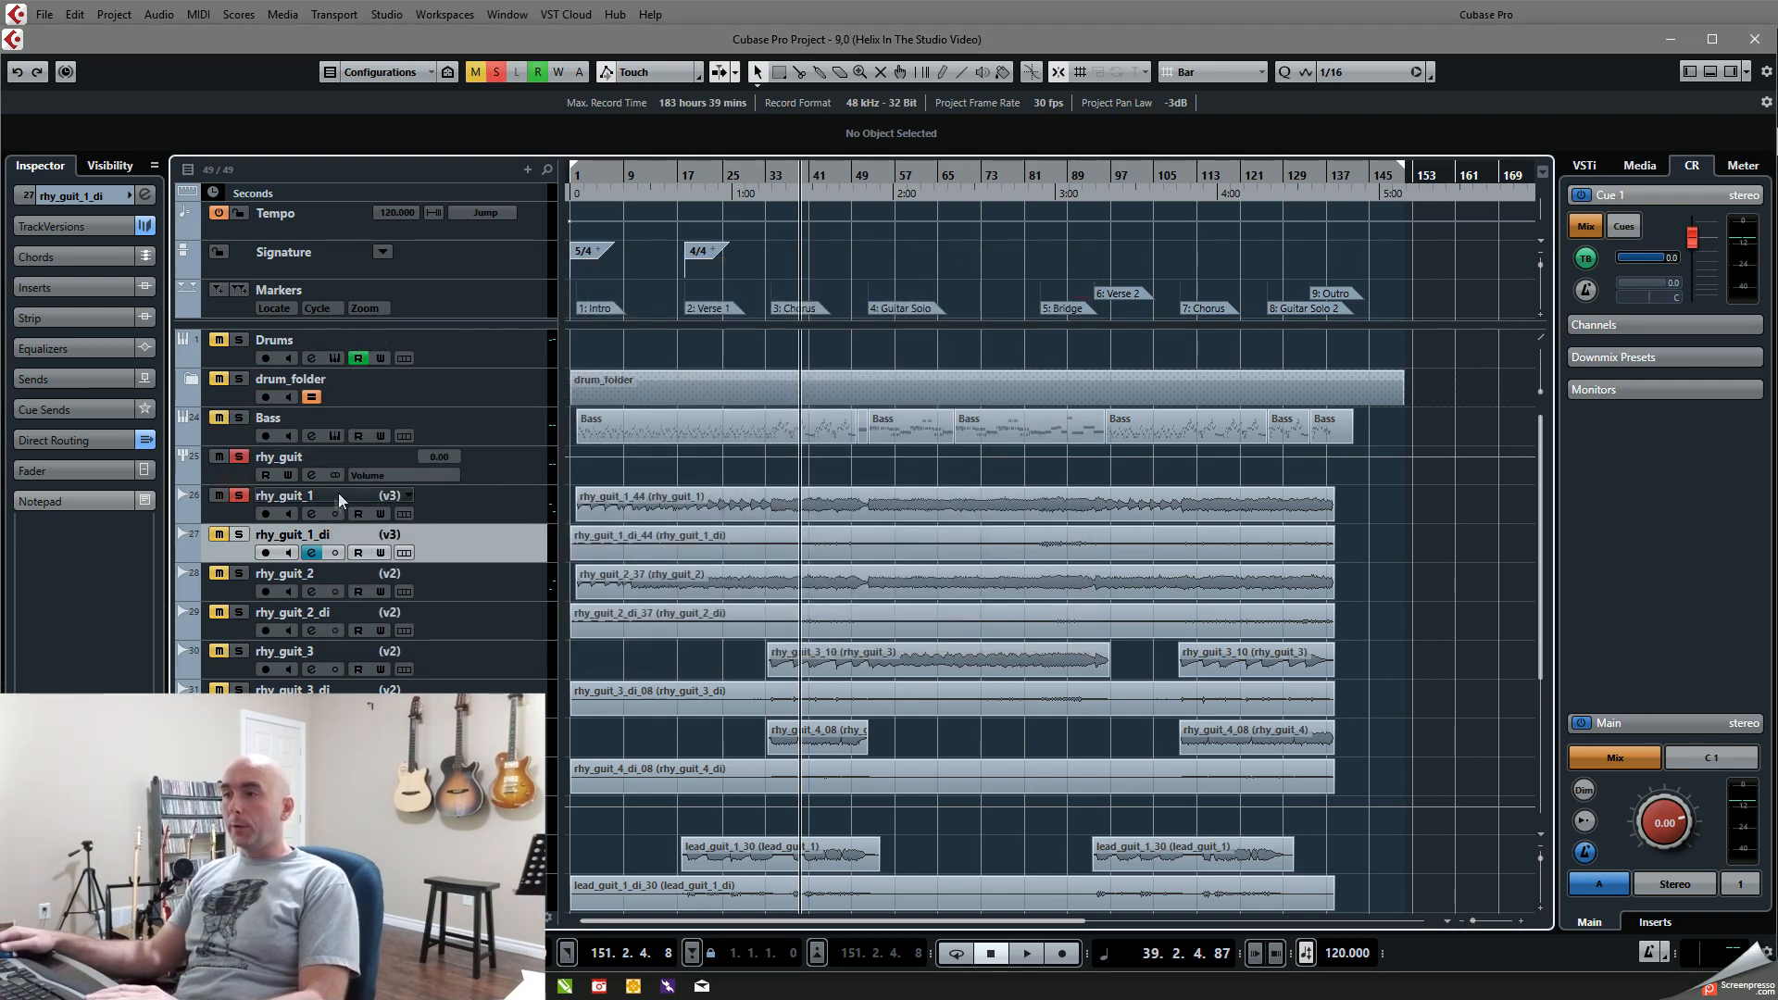
key(space)
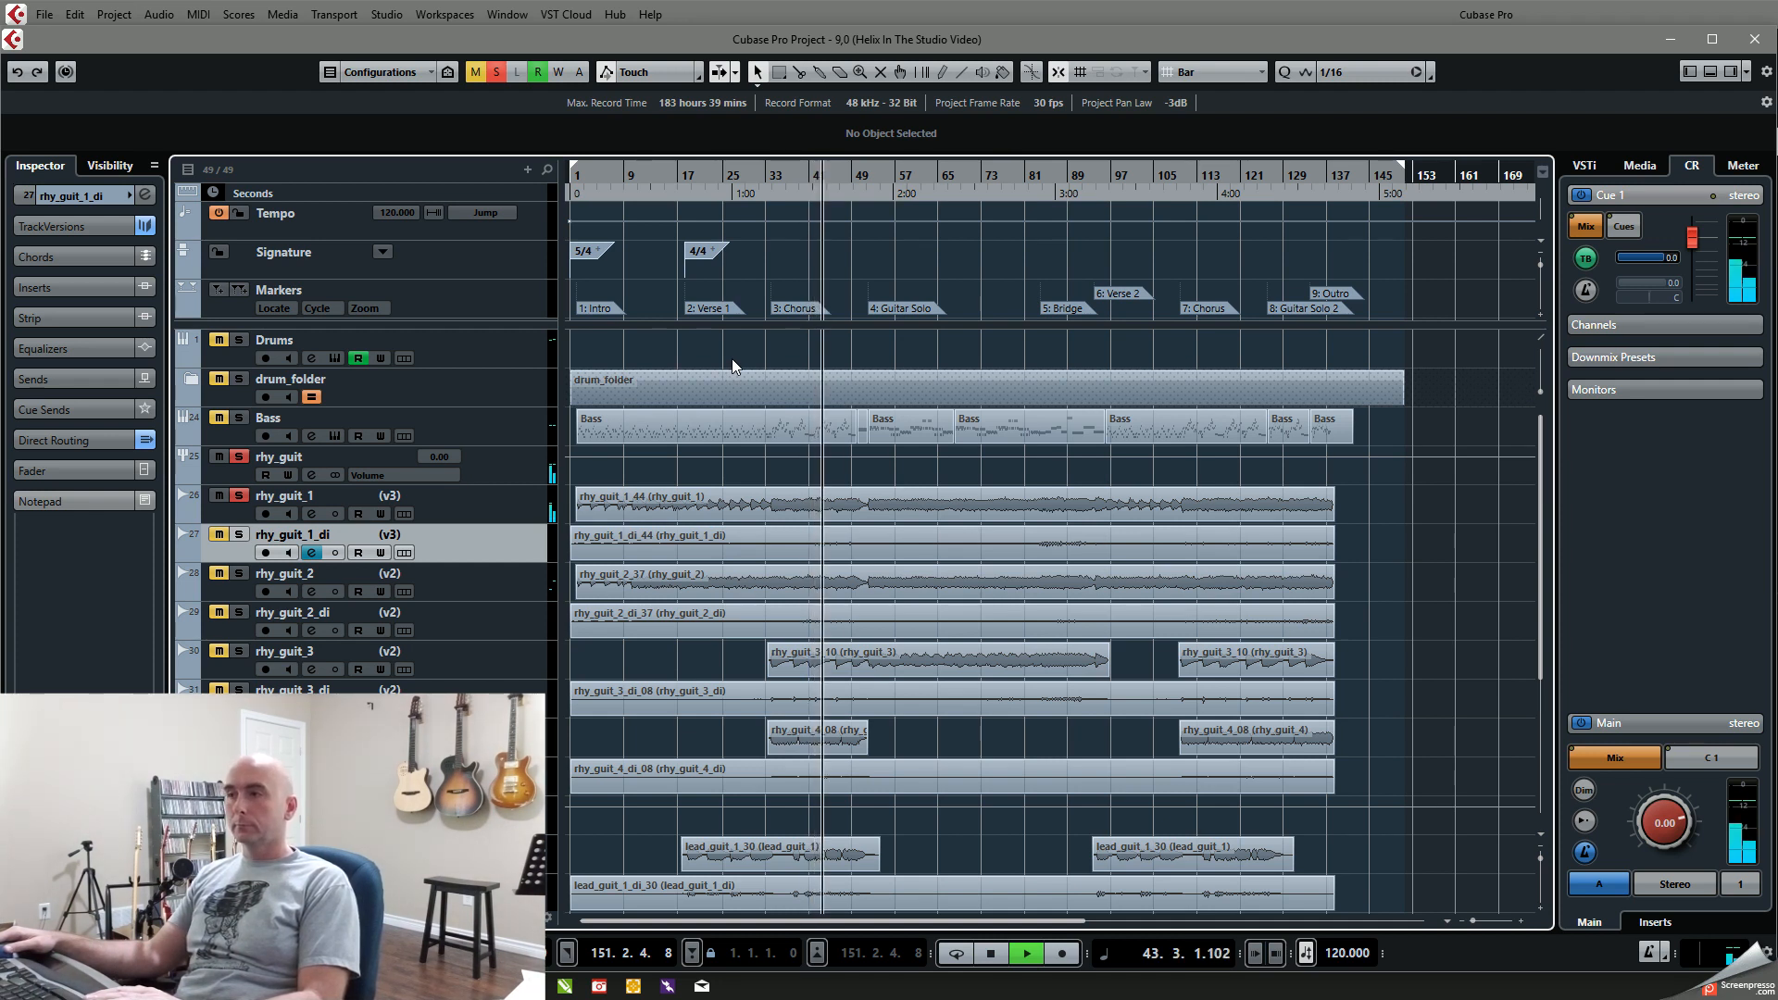
key(space)
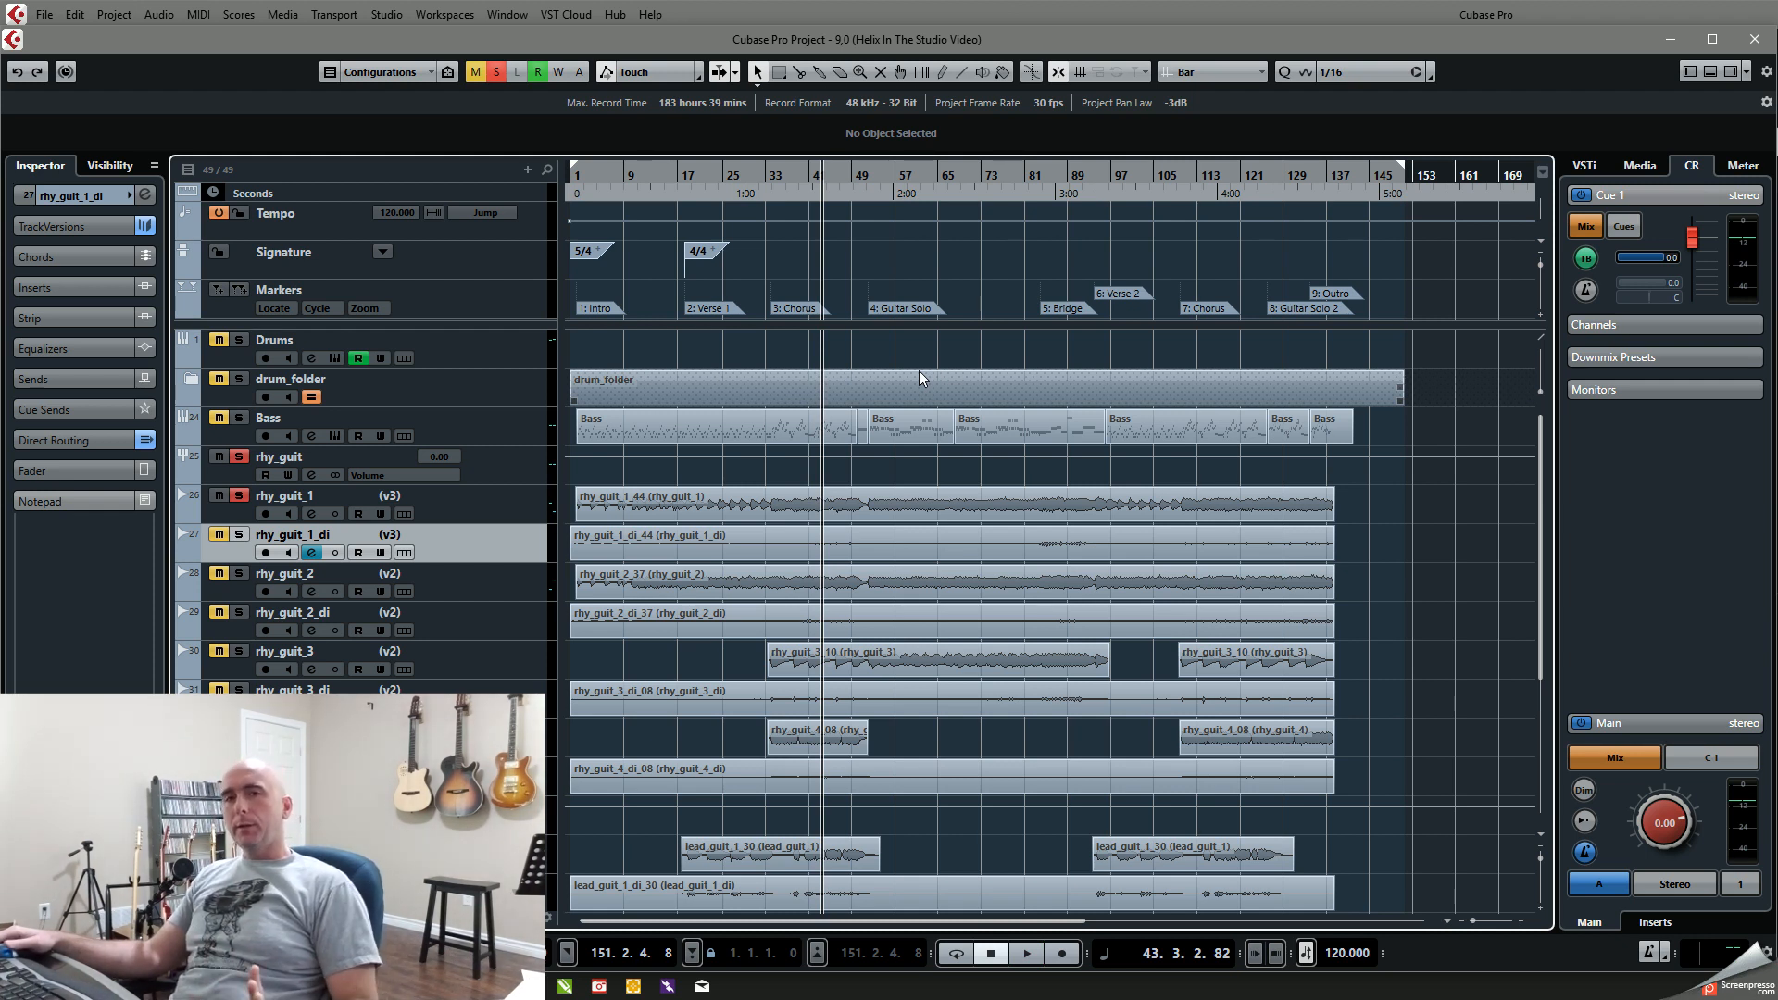
click(239, 496)
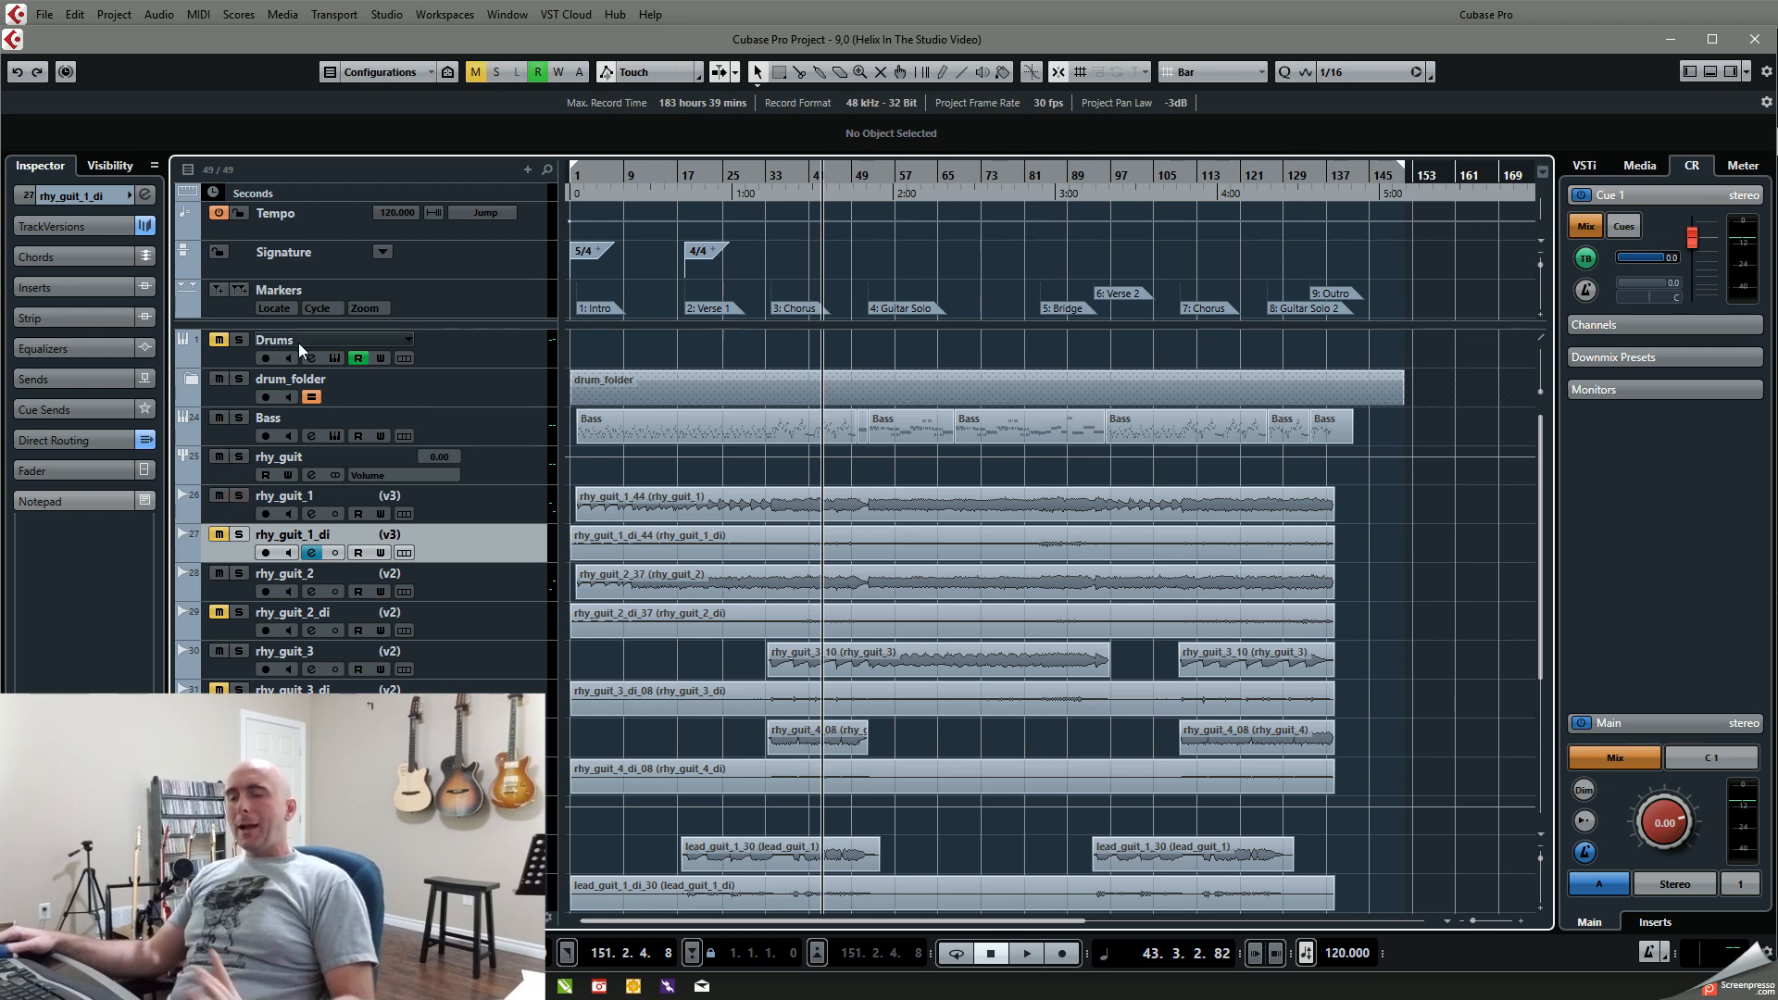
Step: Review the input bus ports in Audio Connections, check the first path's Multi output in HX Edit, and return to Cubase
key(F4)
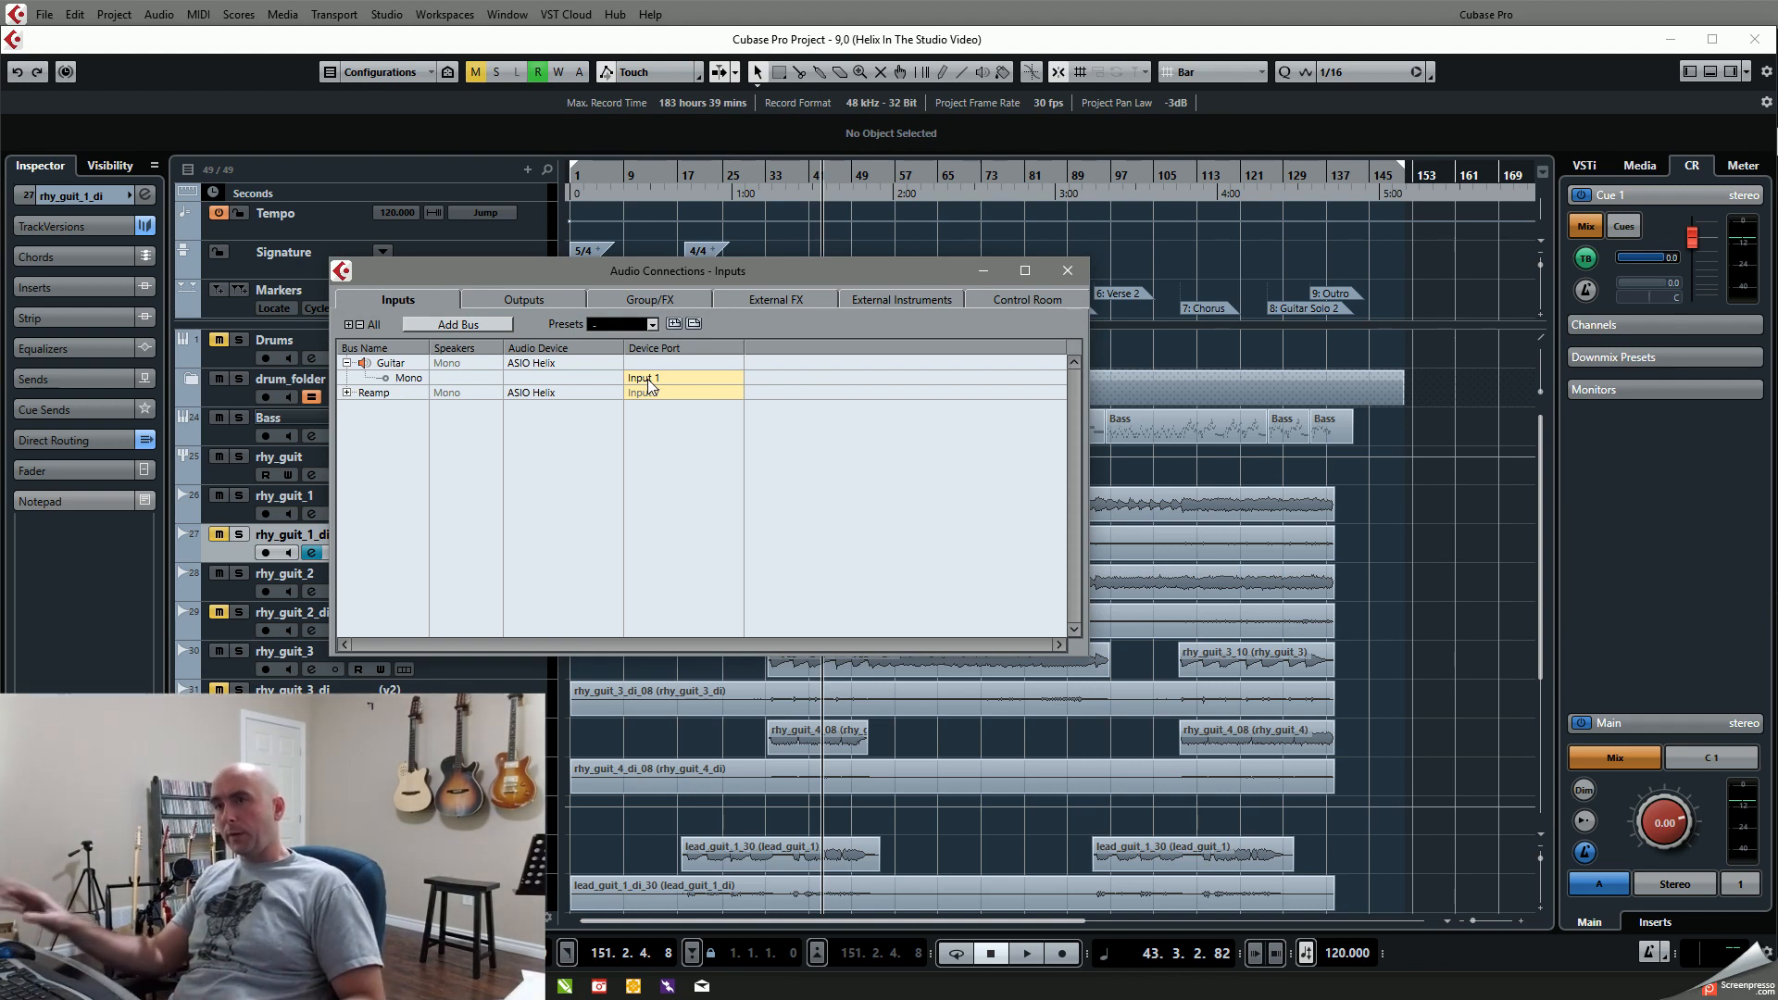
click(463, 986)
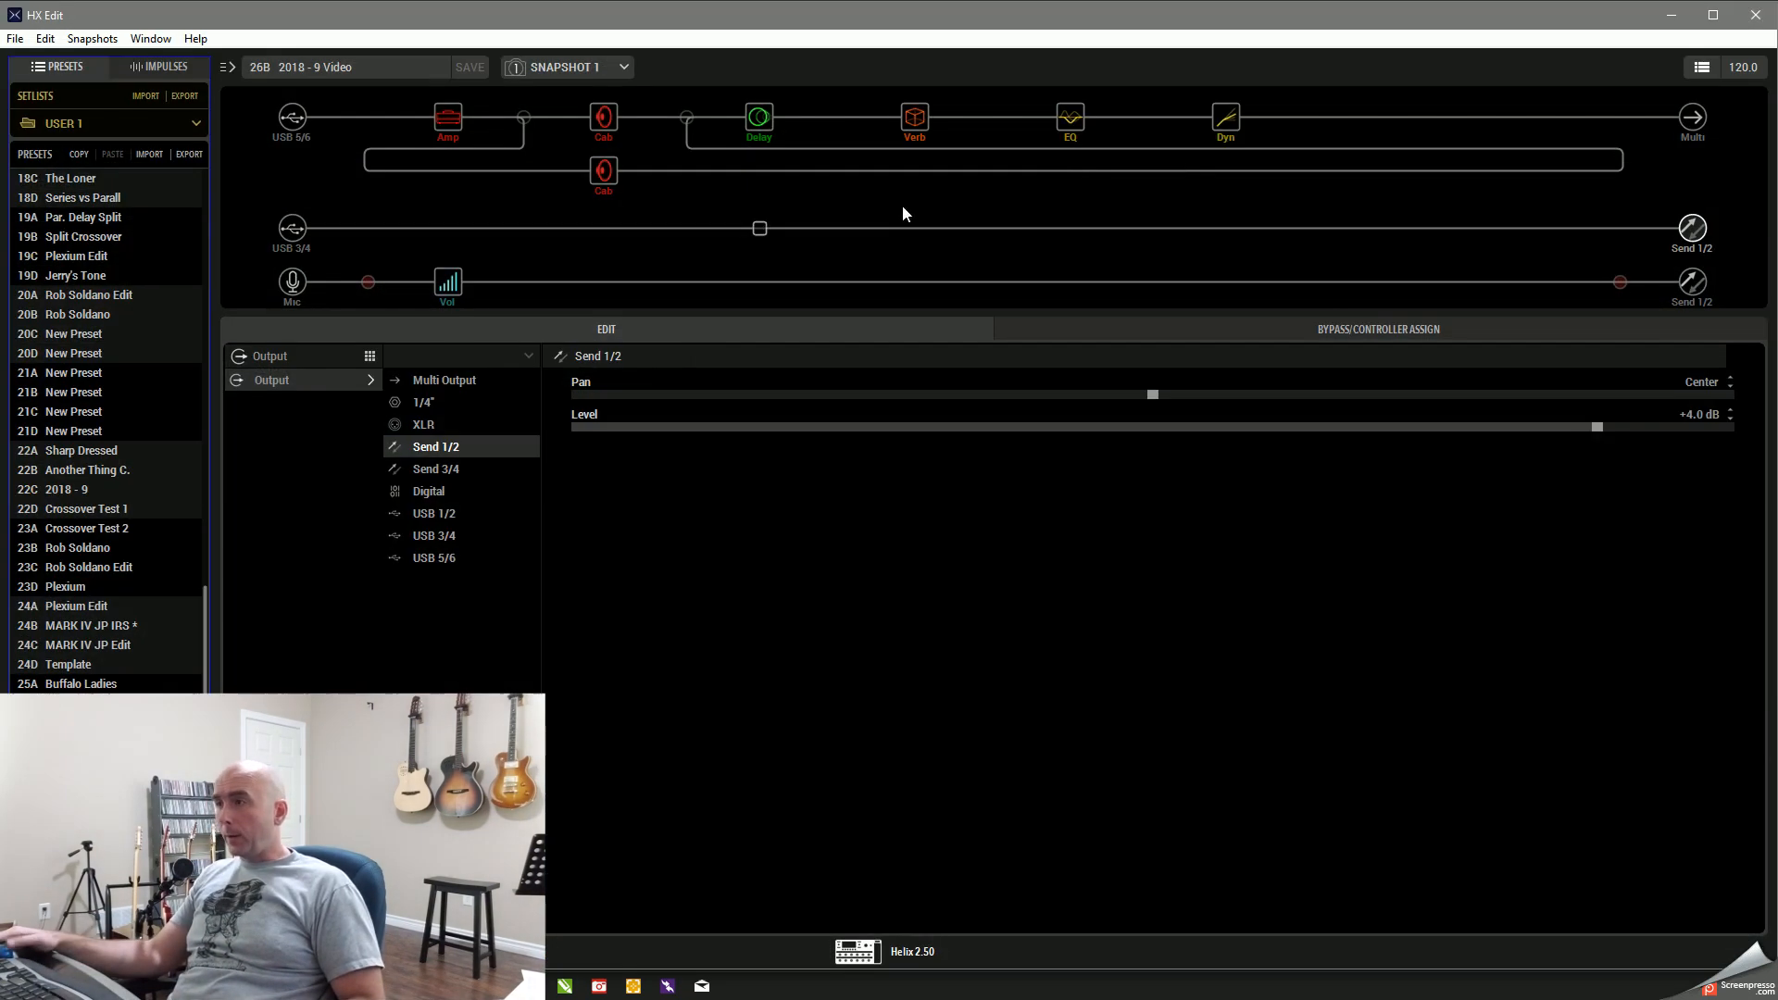
click(1691, 118)
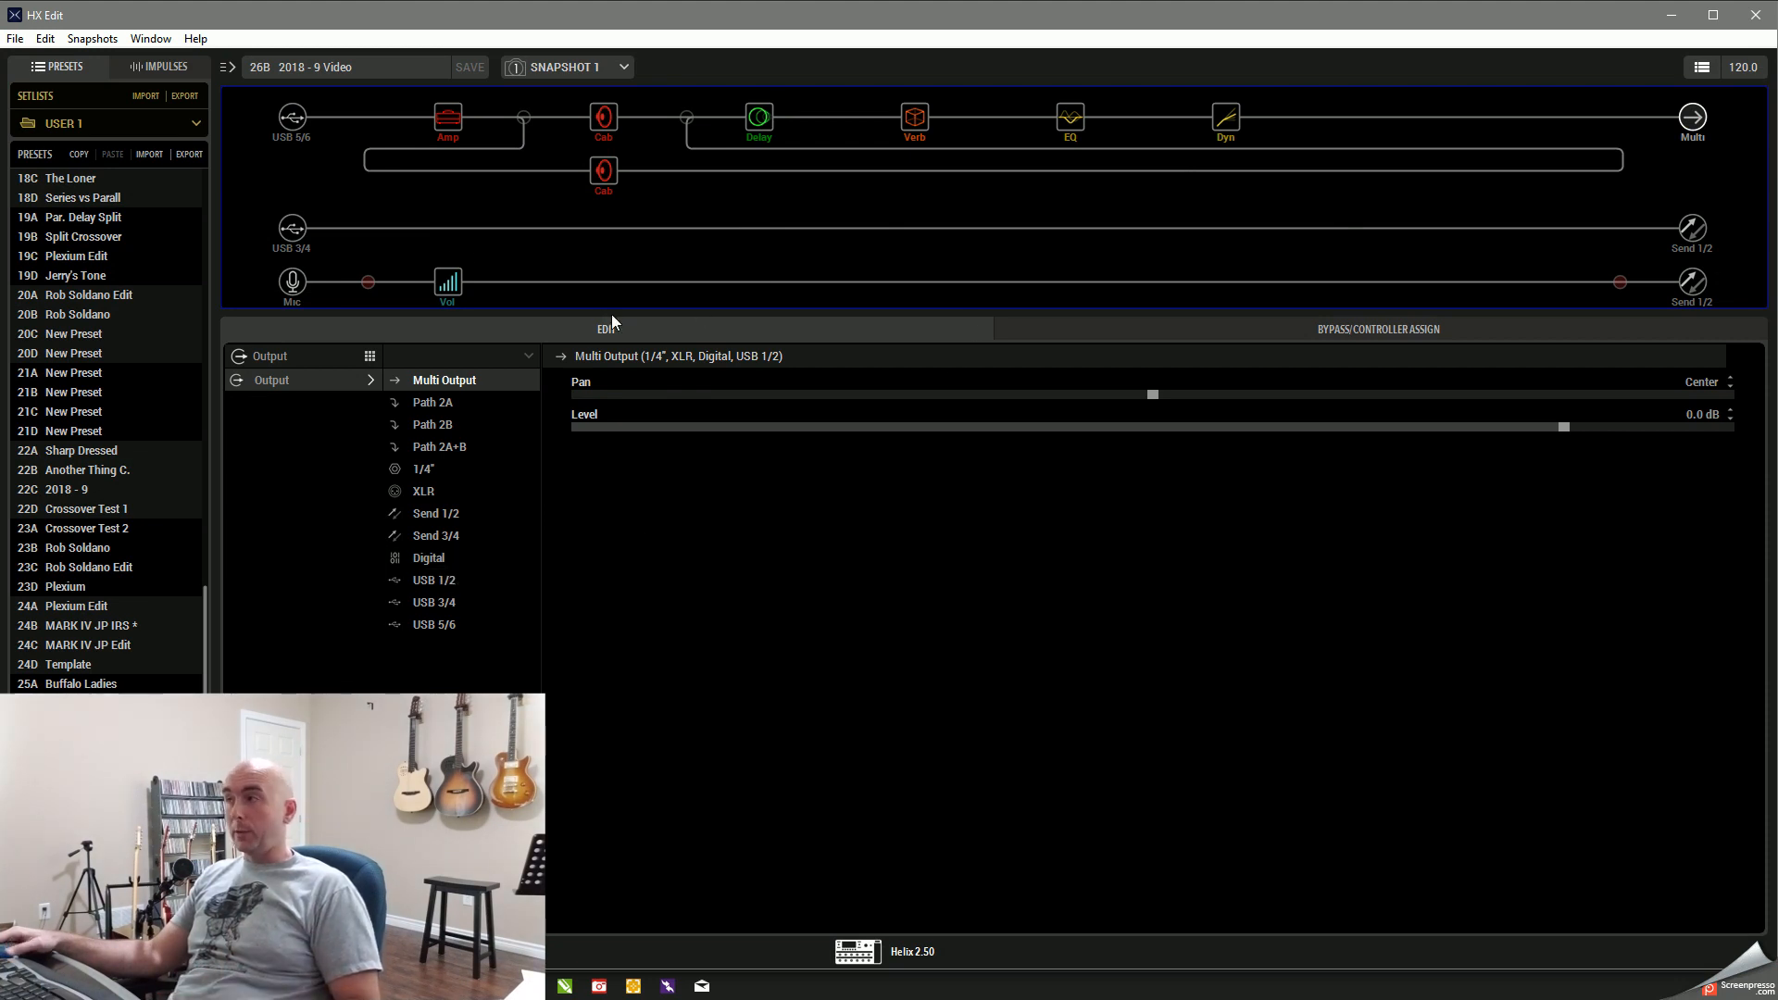
click(1674, 17)
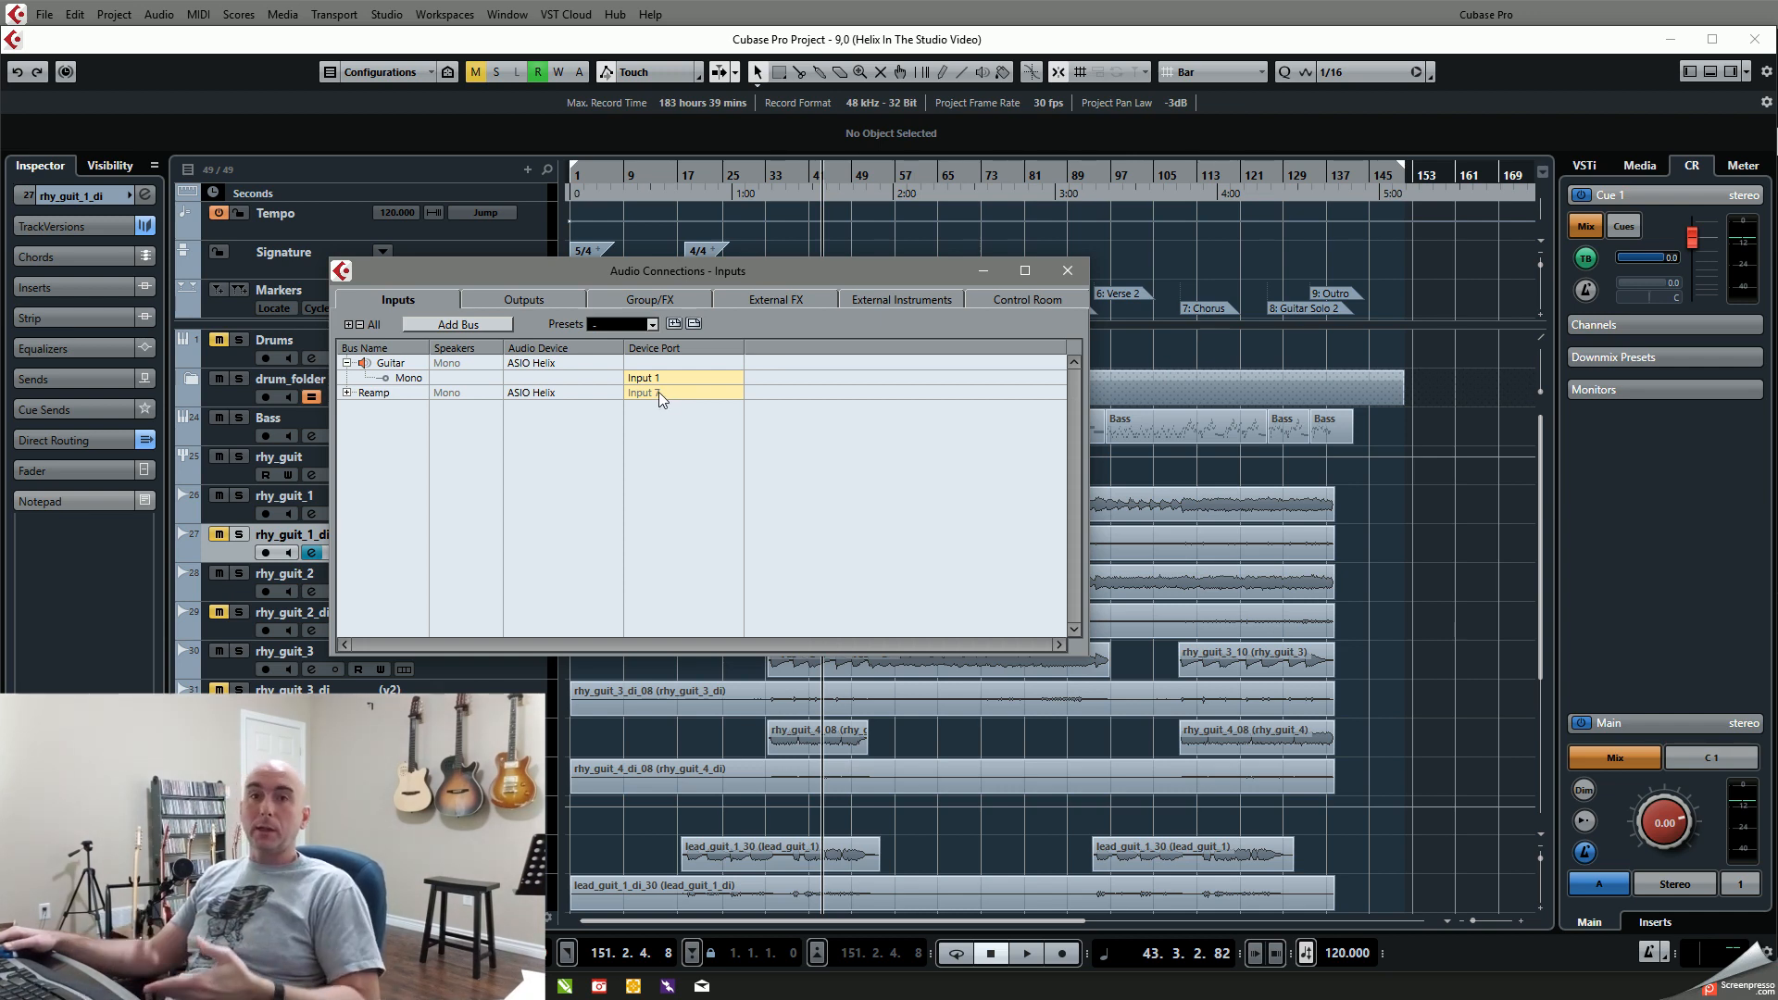
click(1067, 271)
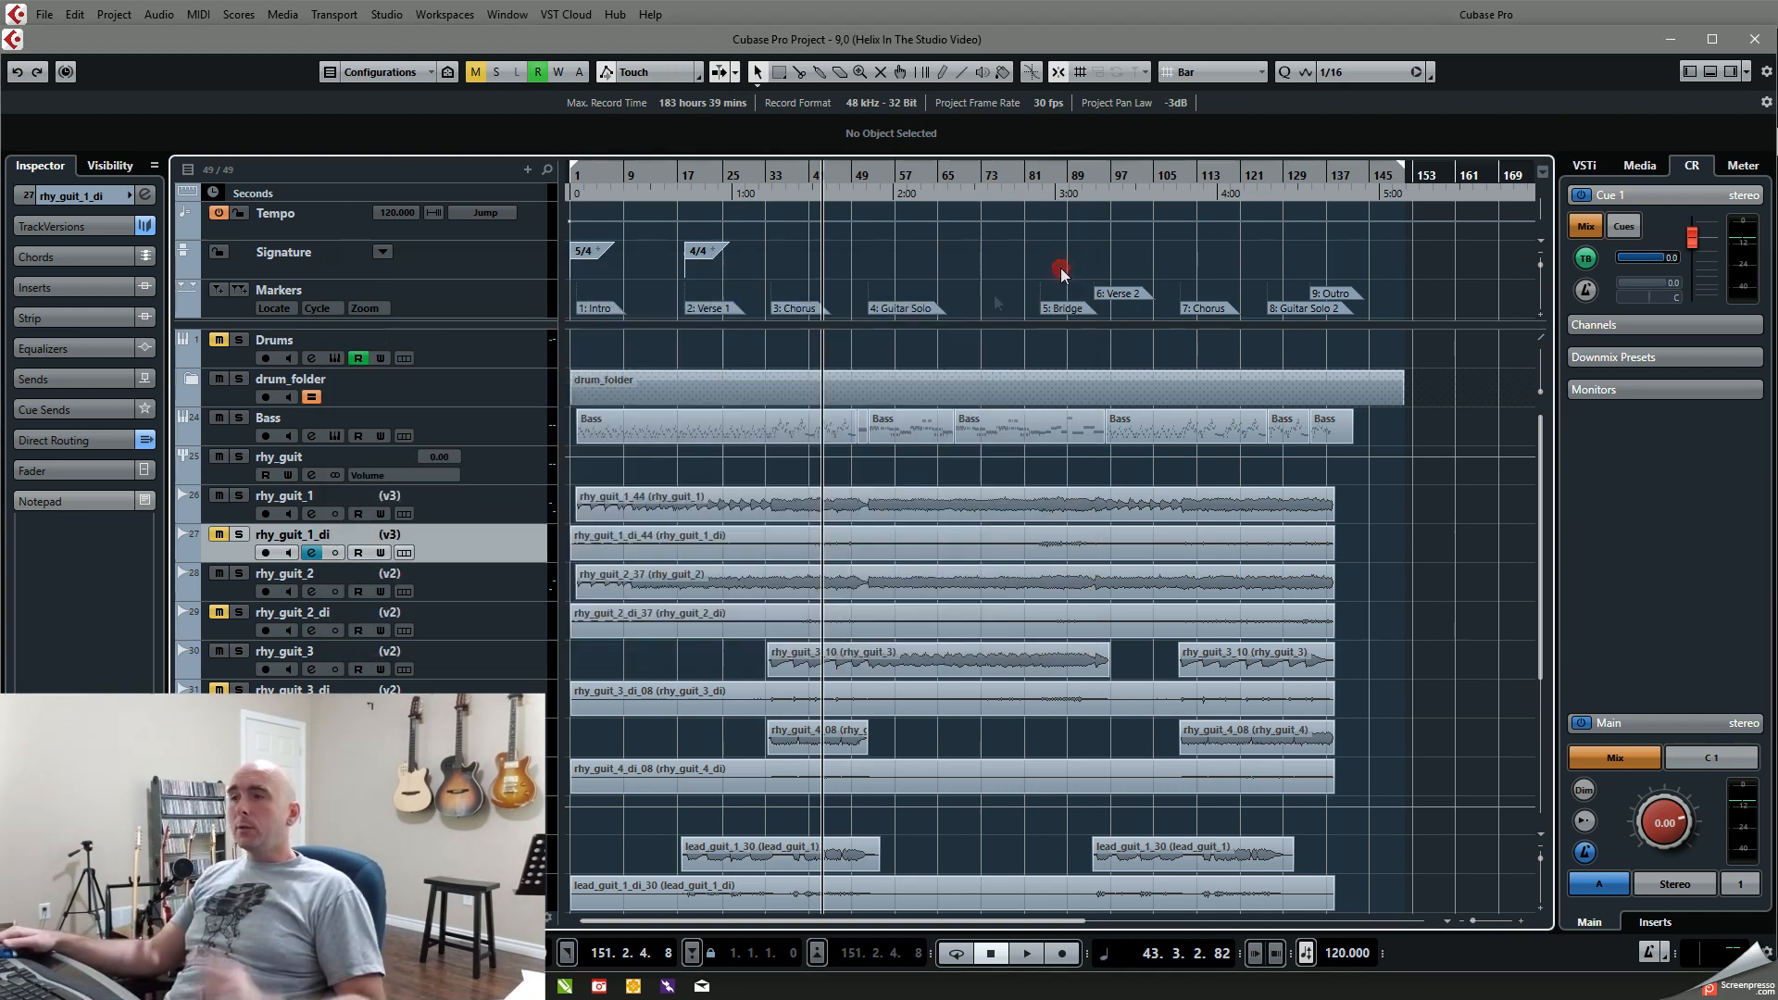
Step: Check the input bus routing in rhy_guit_1's channel settings and close the window without changing it
click(312, 515)
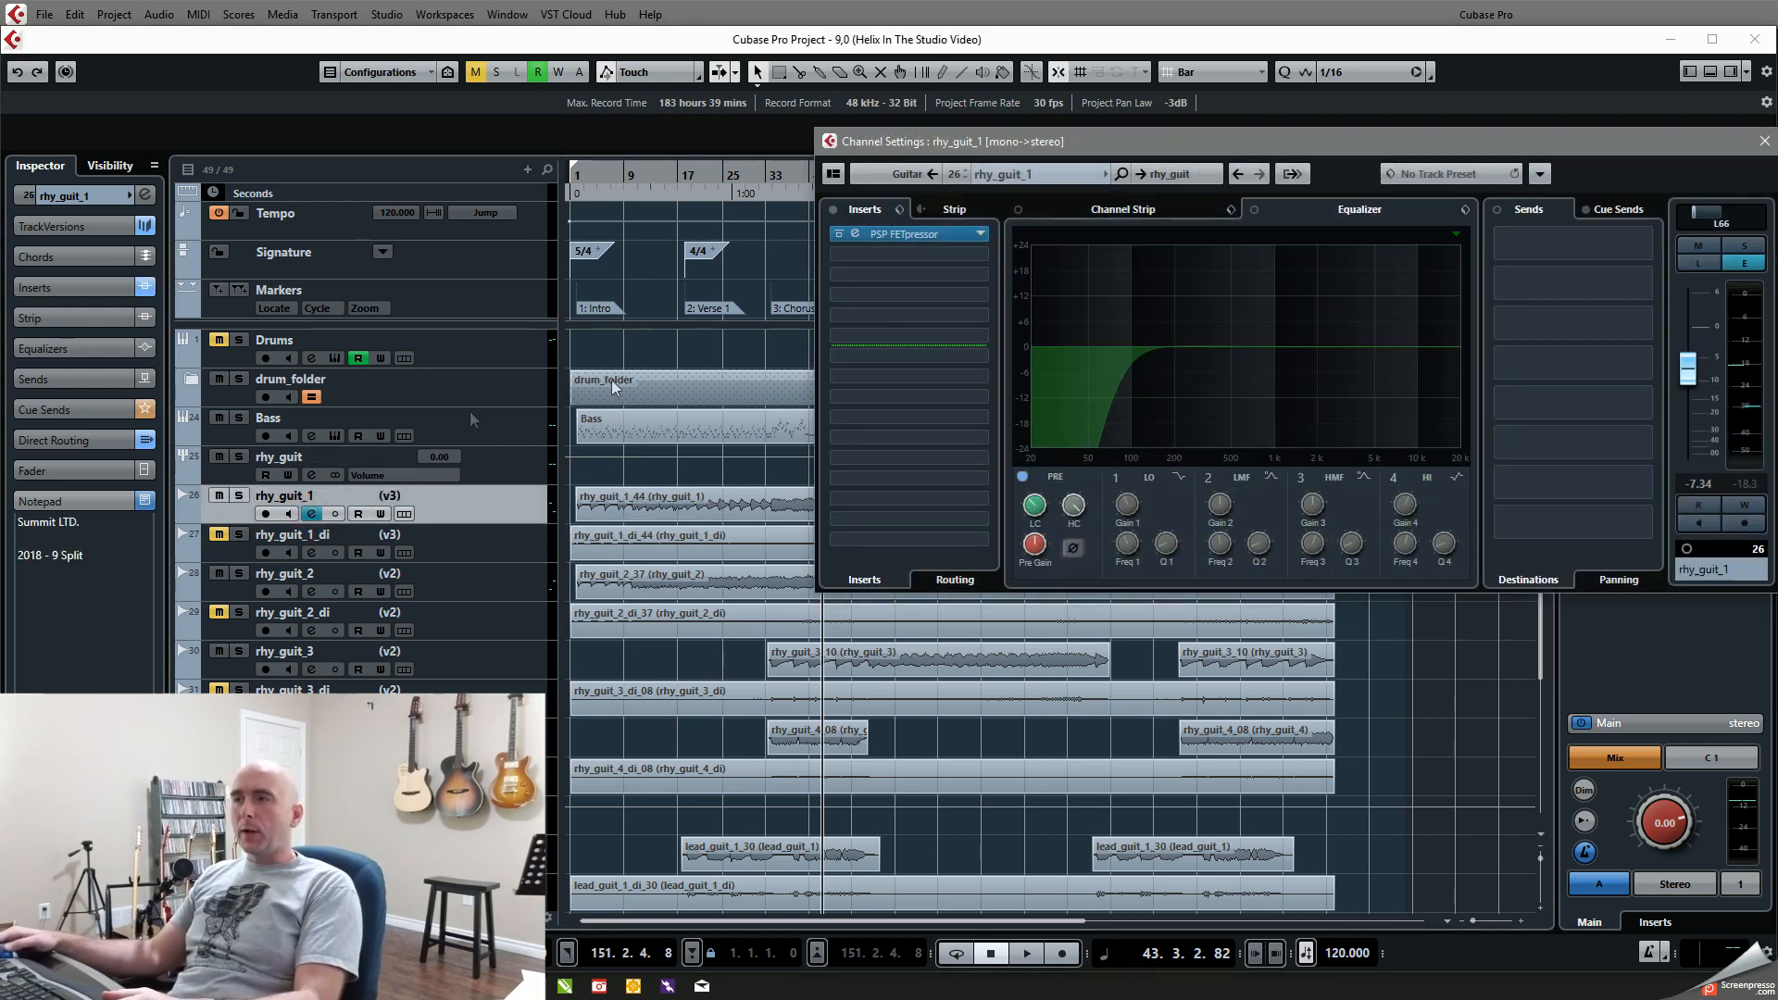
click(910, 176)
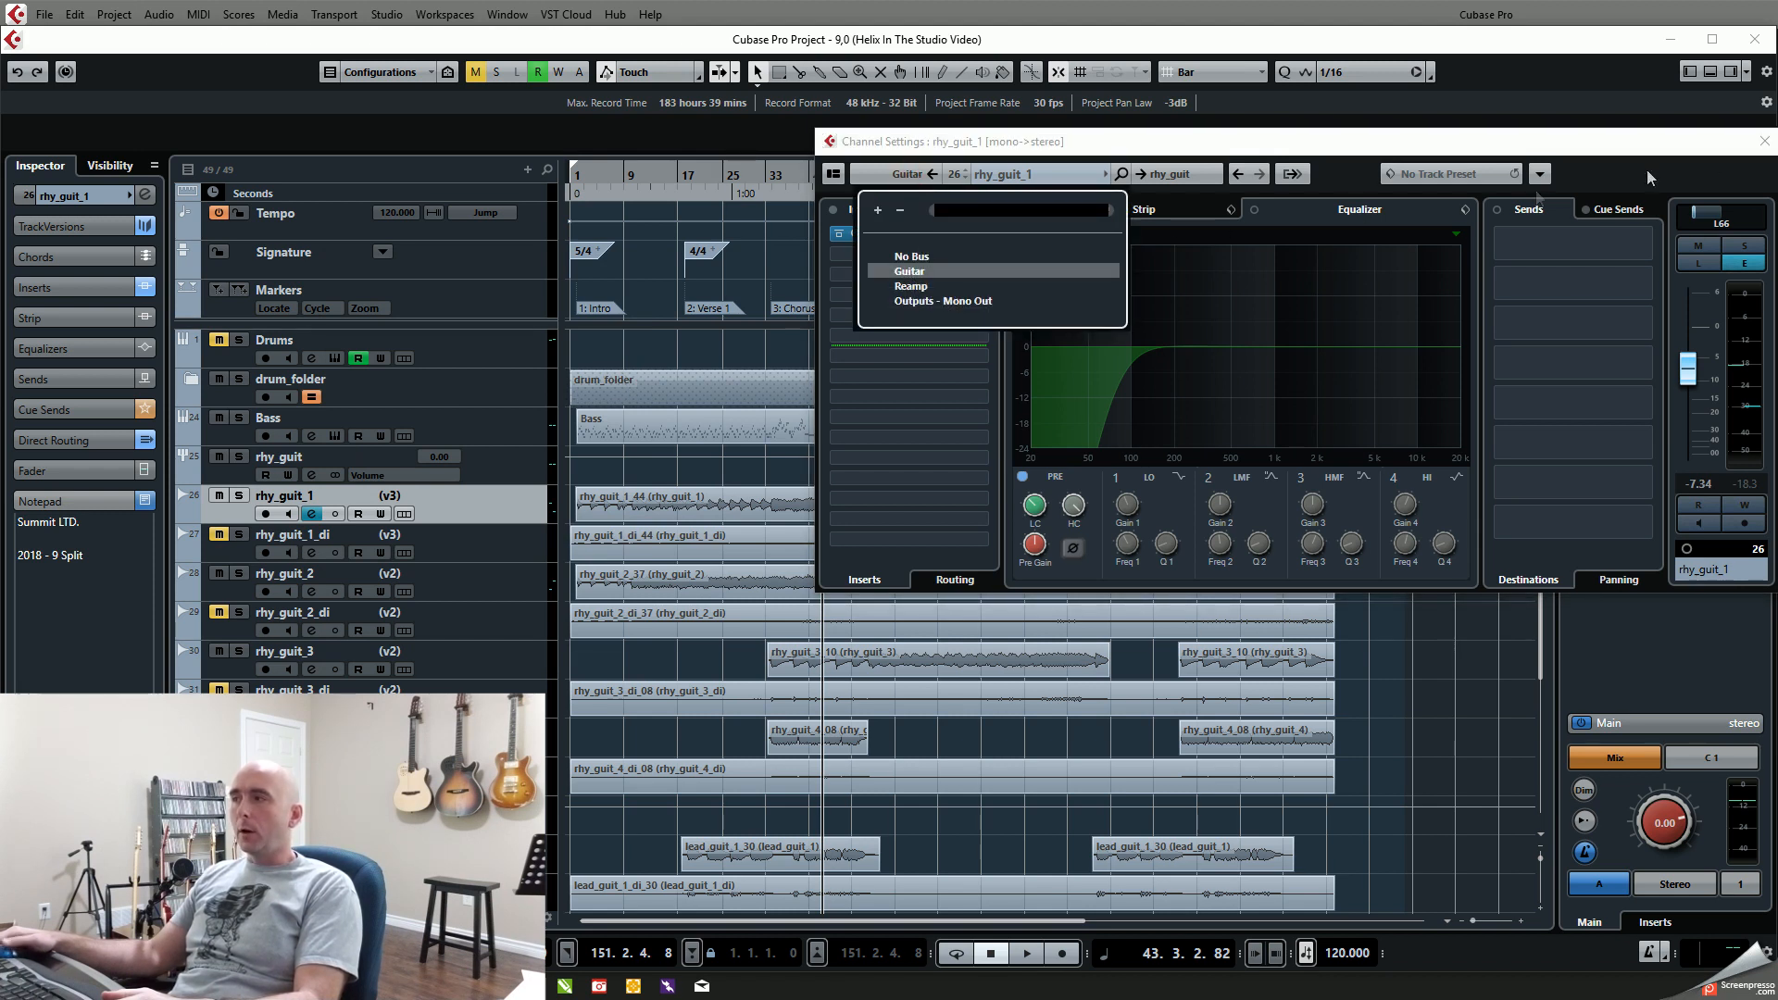
click(1769, 143)
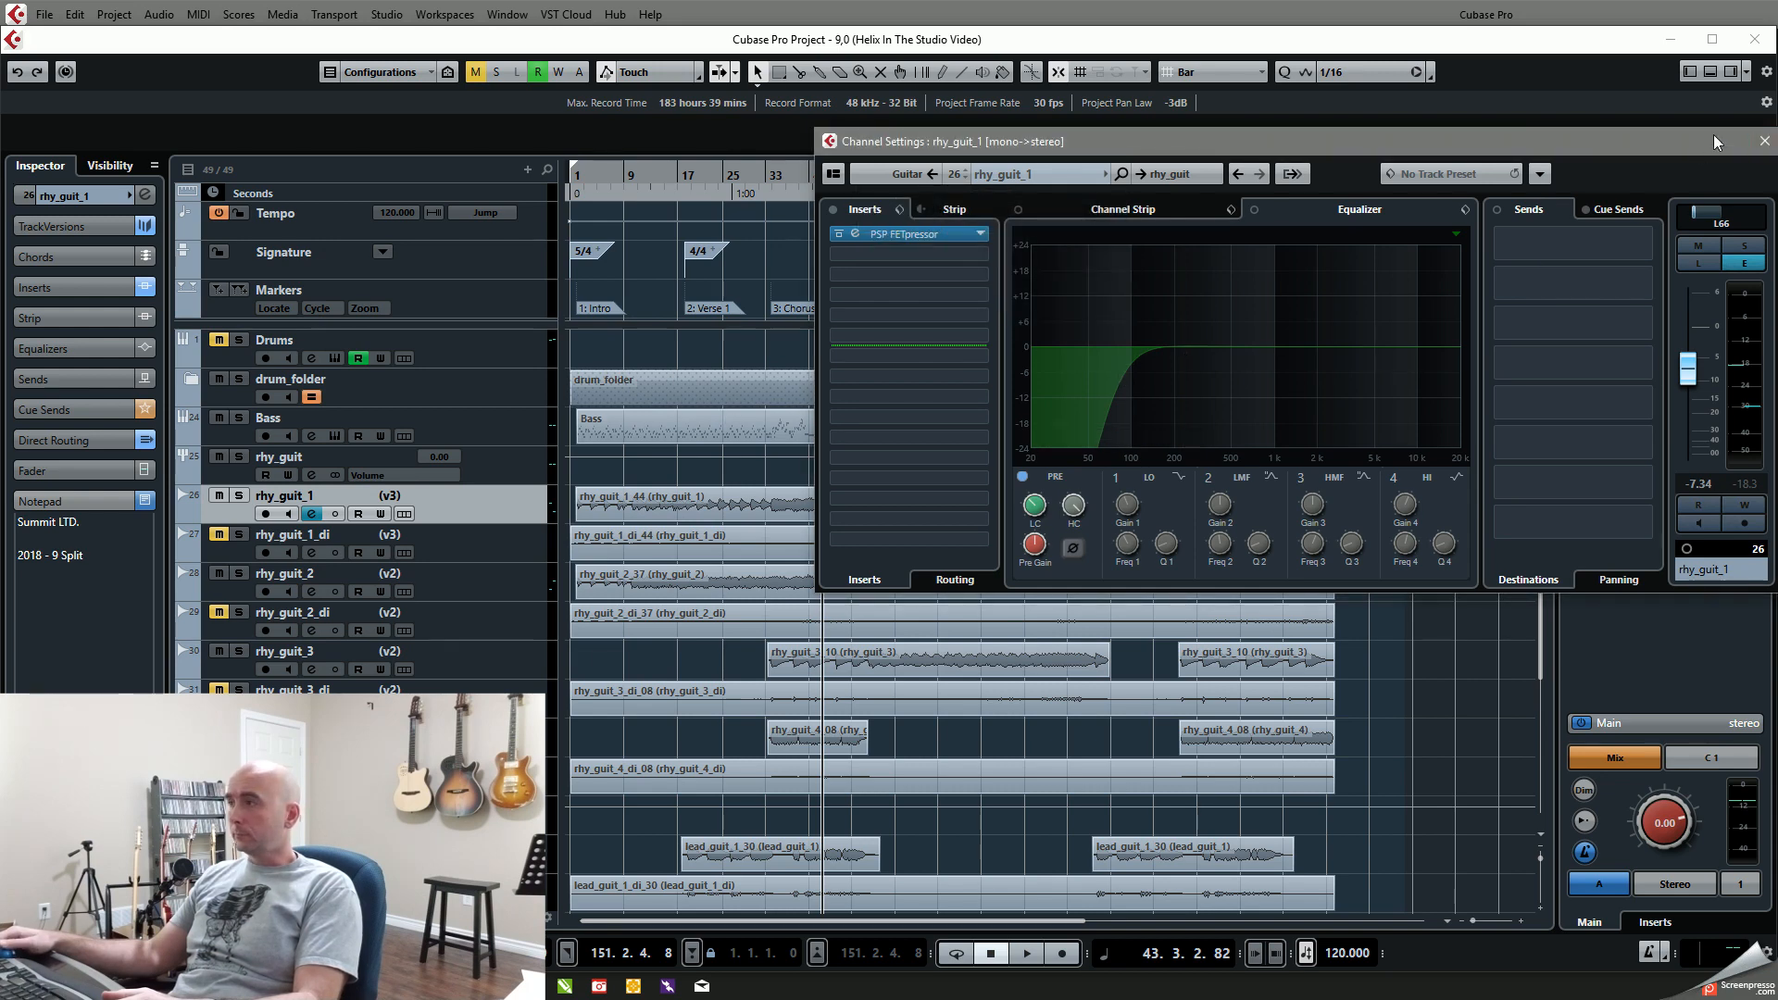
drag(1695, 141, 1619, 146)
click(1692, 144)
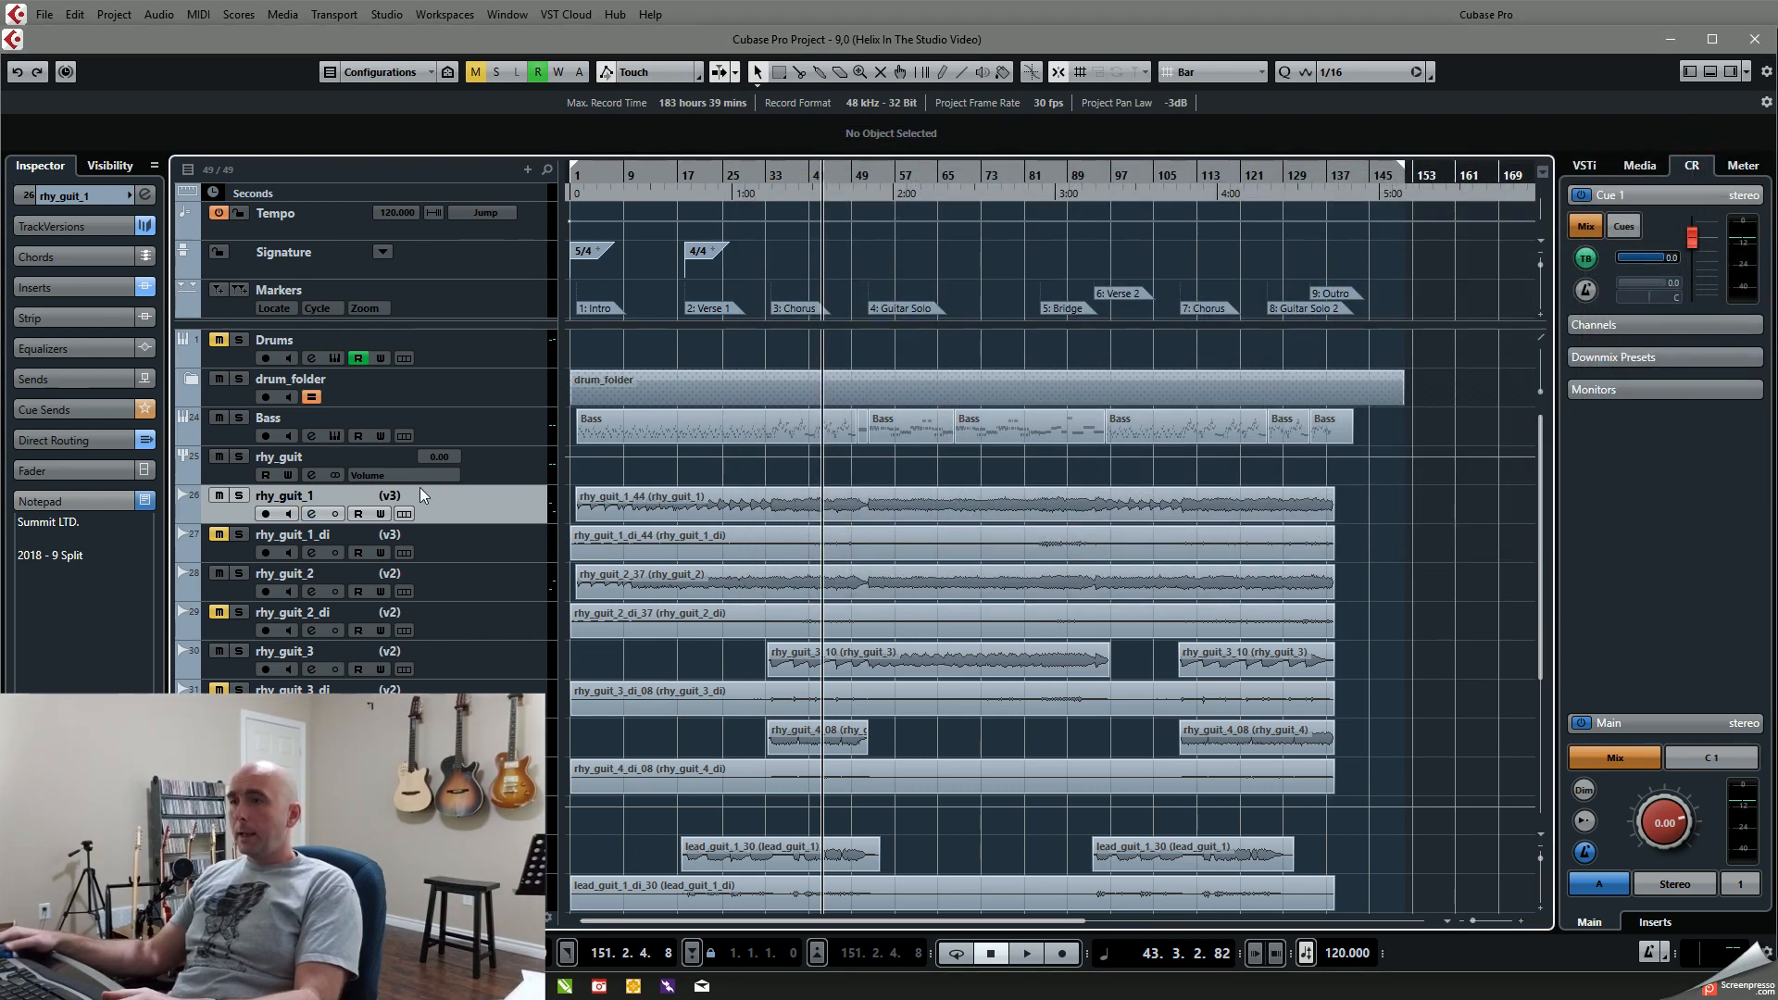
Step: Check the input bus routing in rhy_guit_1_di's channel settings and close the window without changing it
click(312, 554)
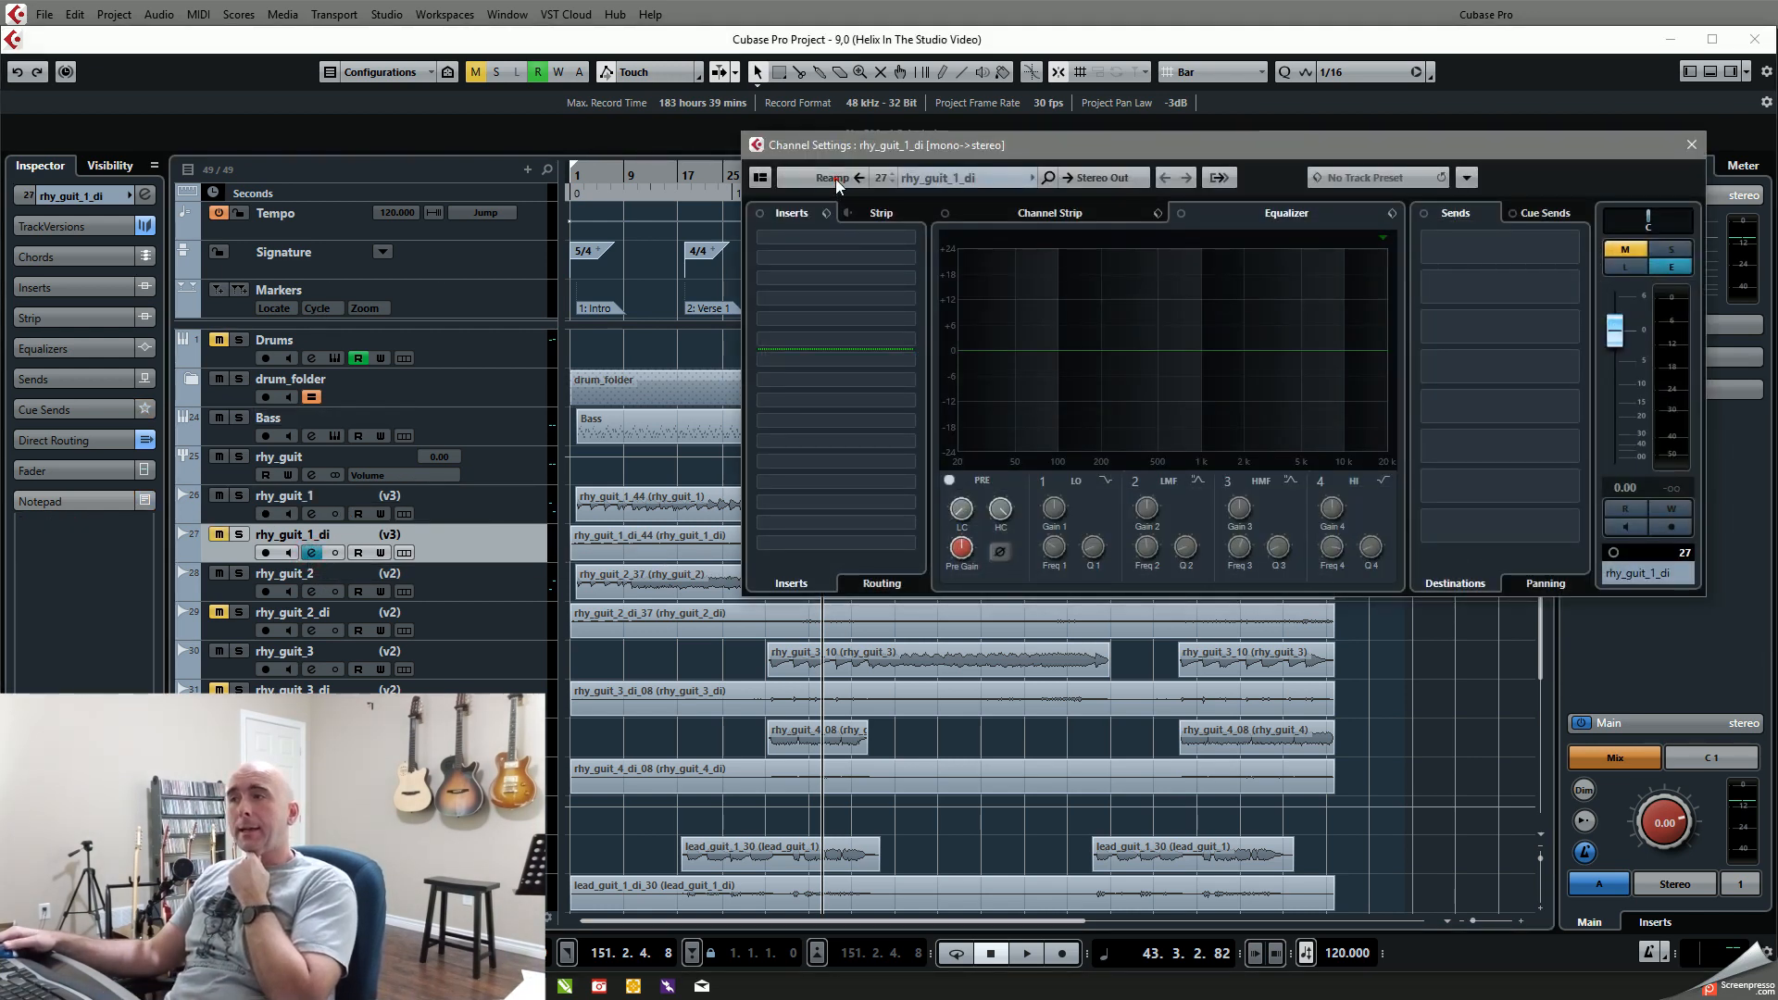
click(833, 178)
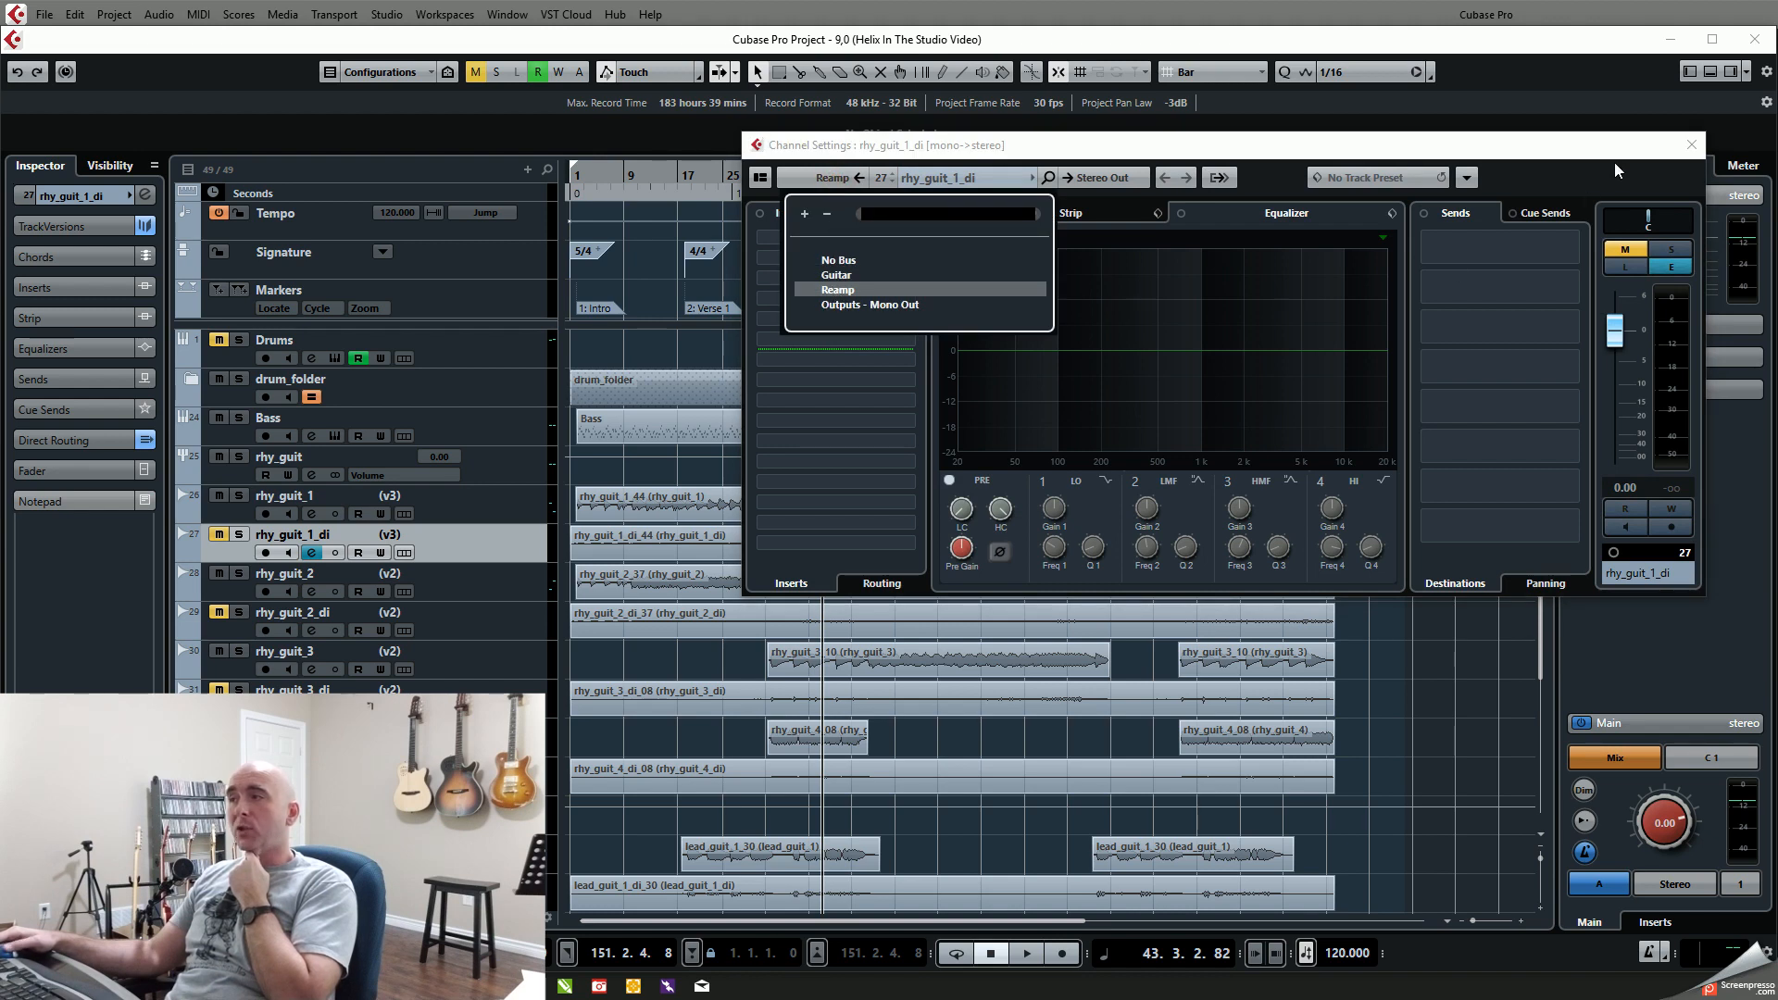
click(1691, 148)
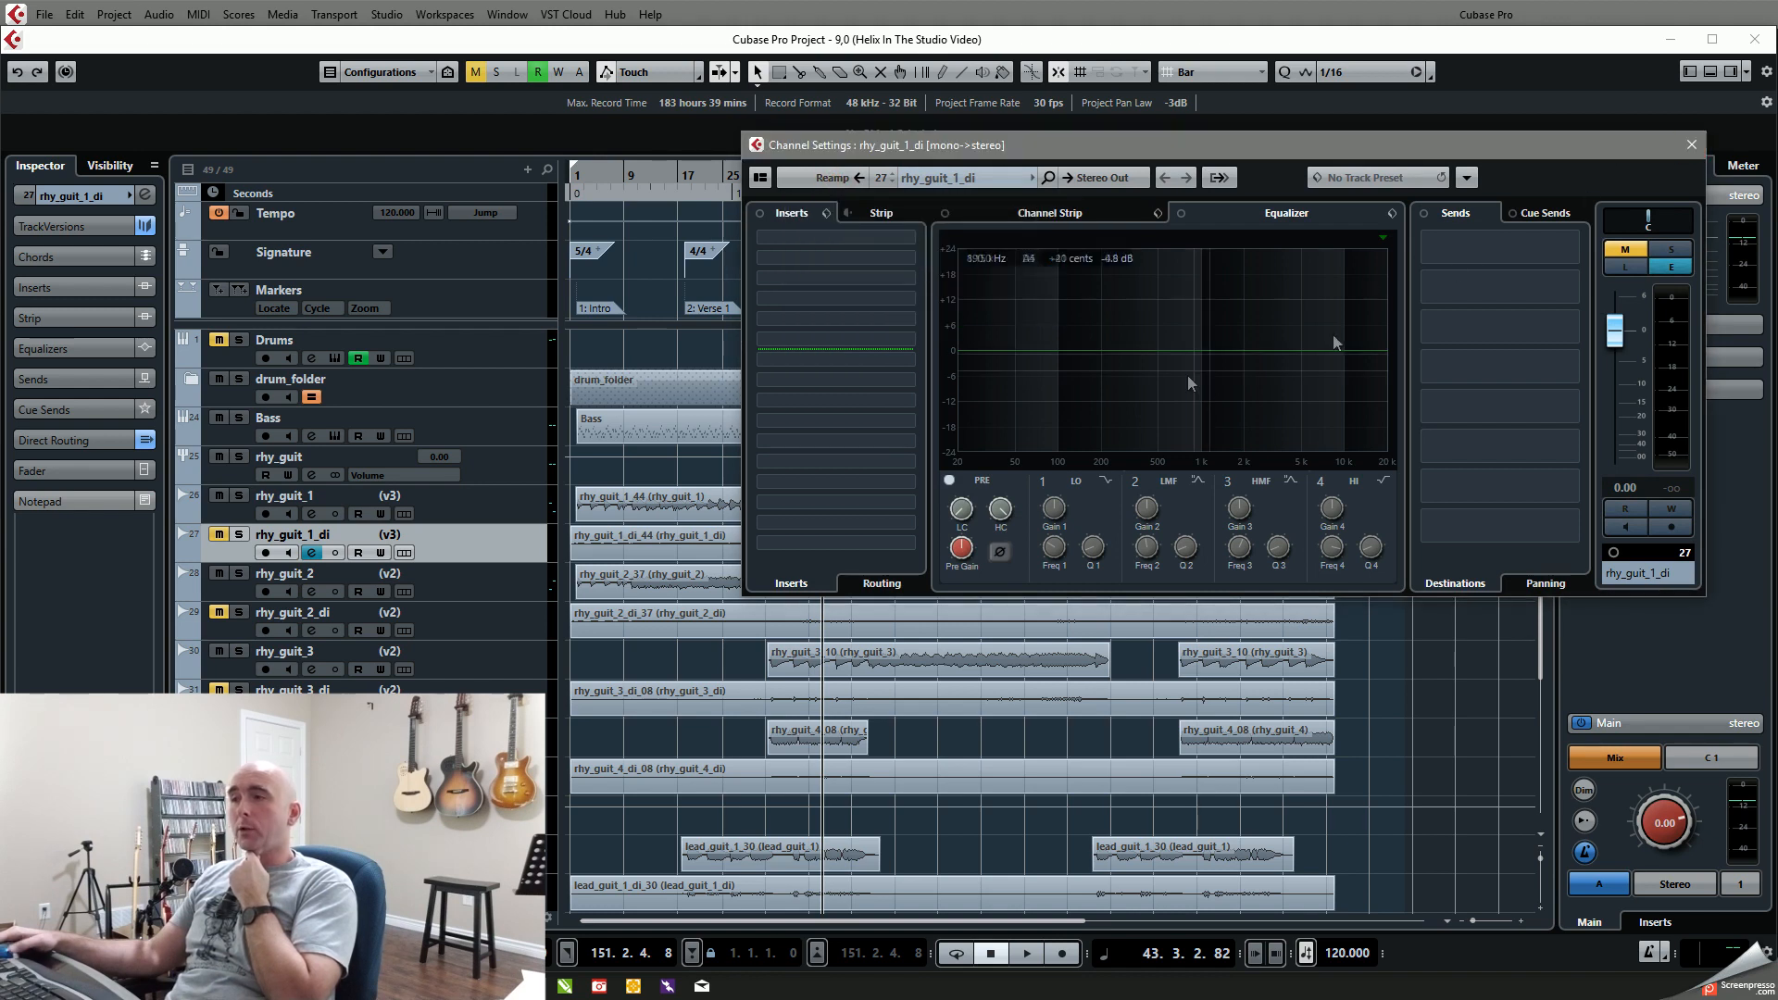
click(1686, 147)
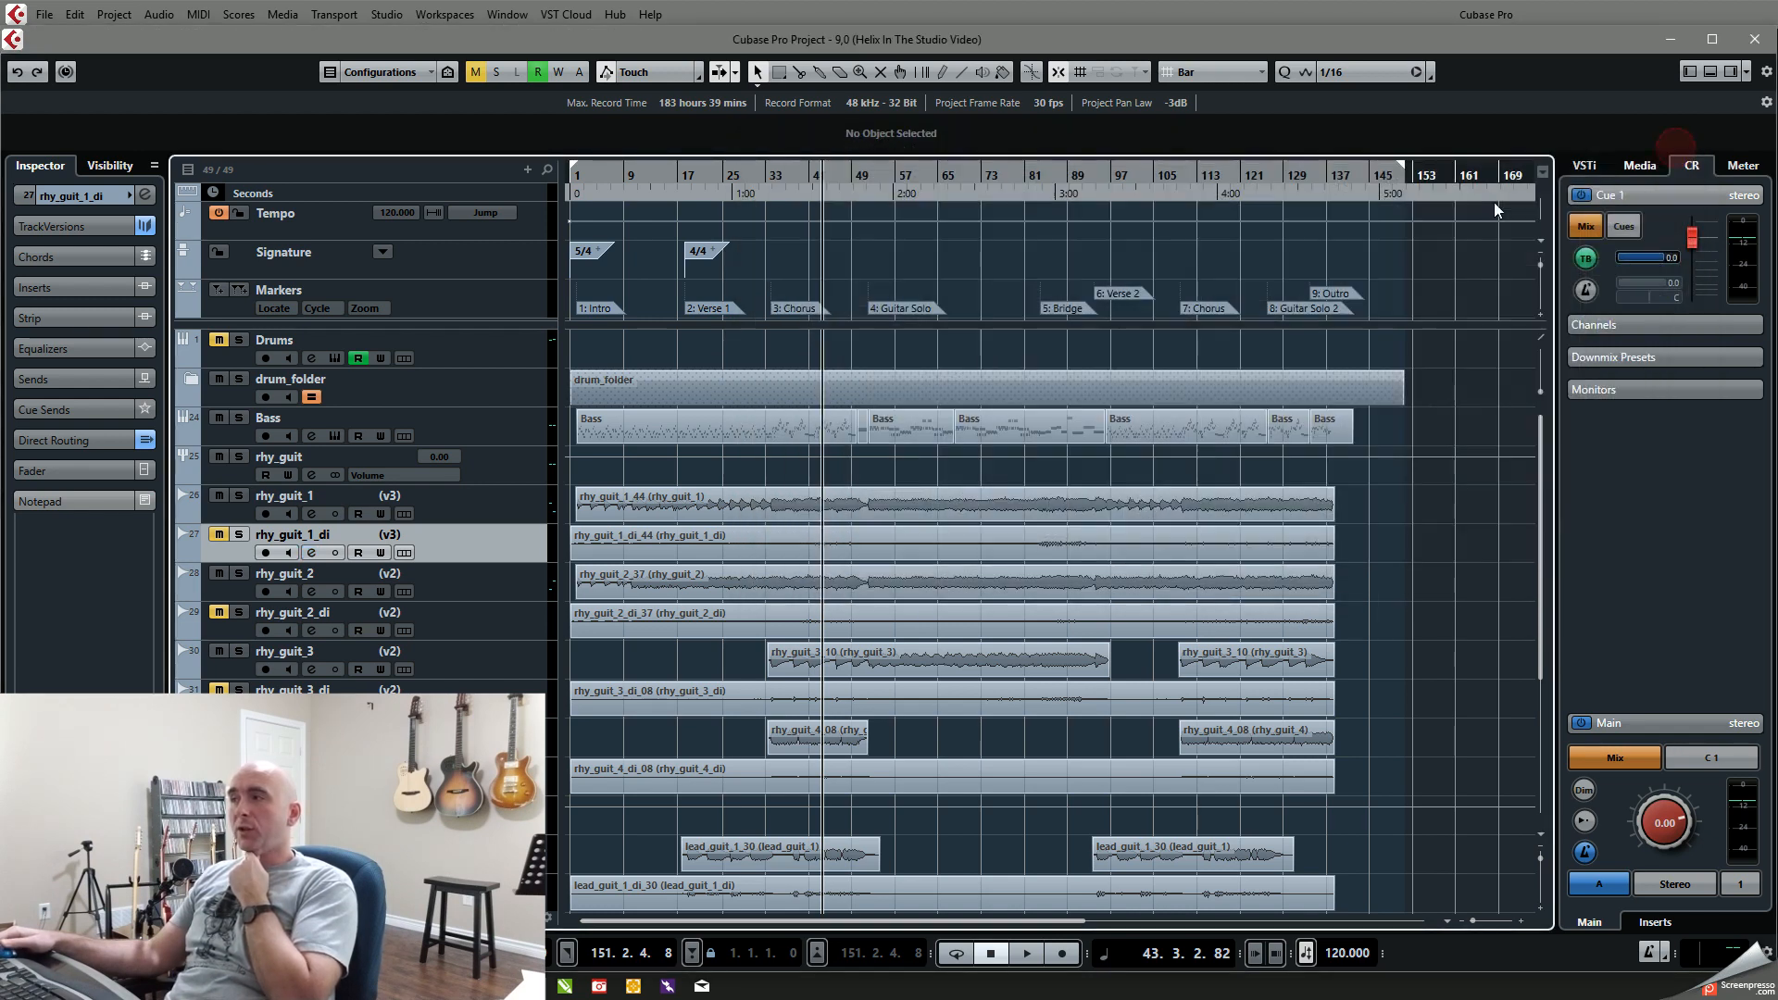
Step: Solo rhy_guit_1, audition it from bar 33 at the chorus, and remove its solo
click(238, 495)
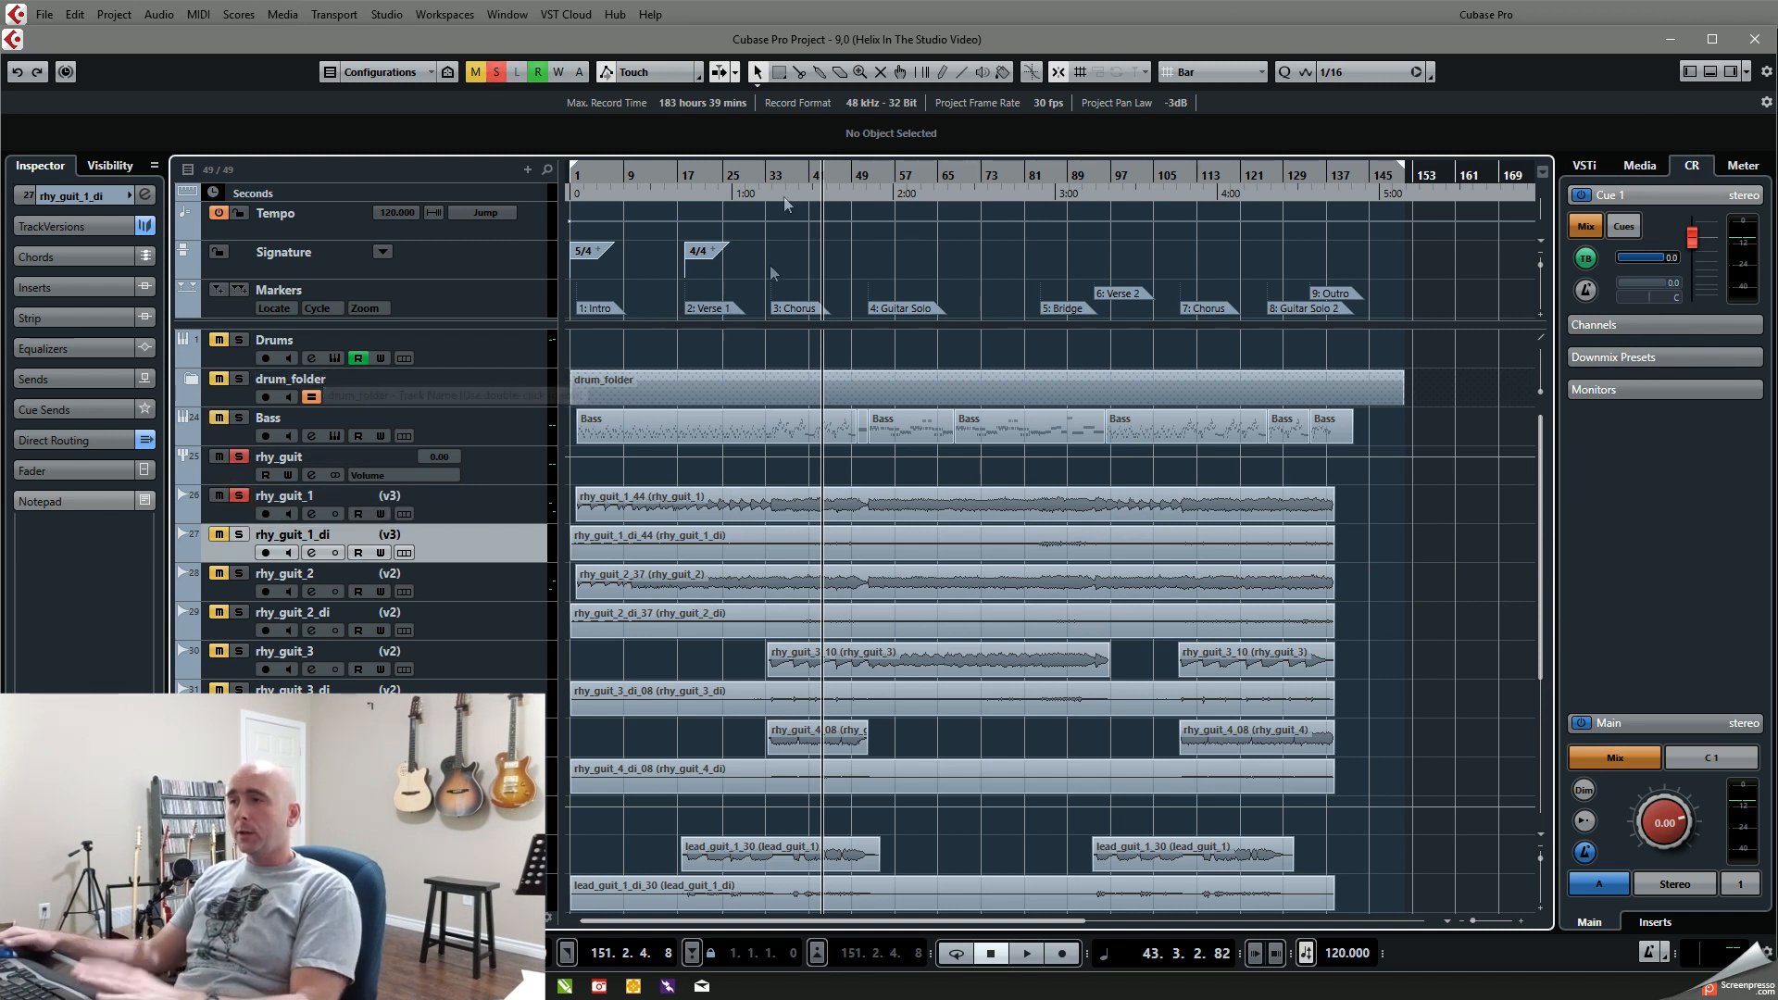
click(767, 178)
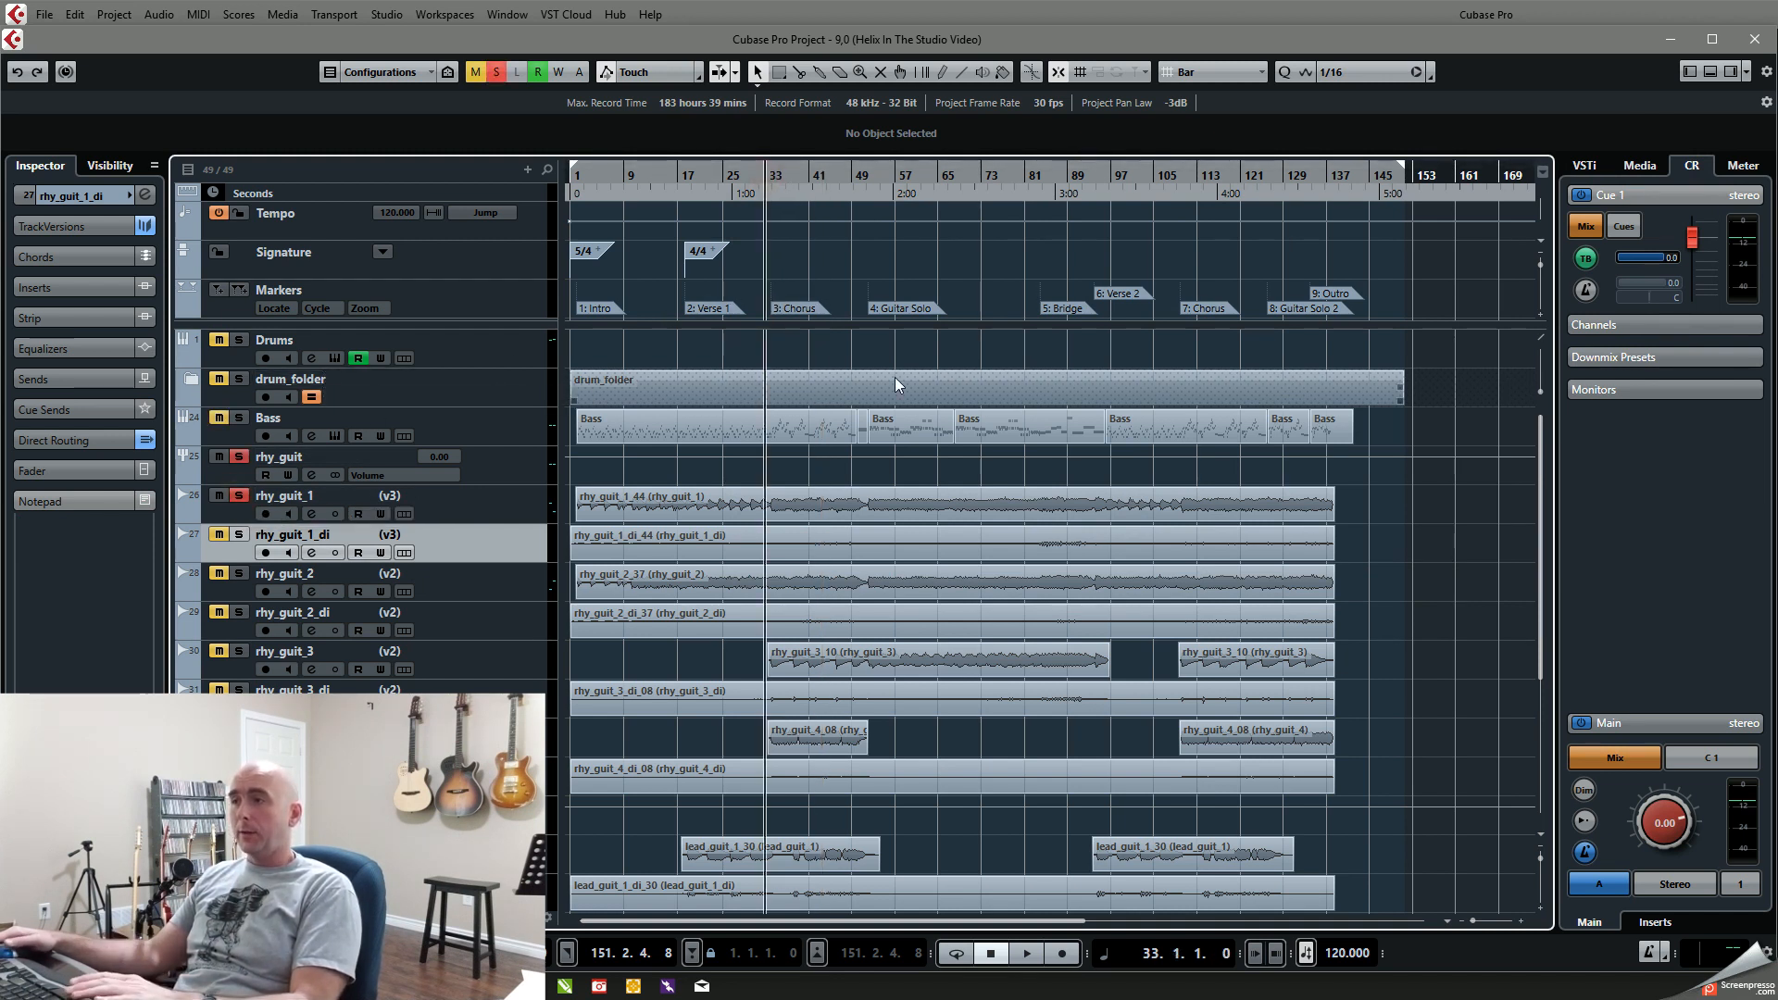
key(space)
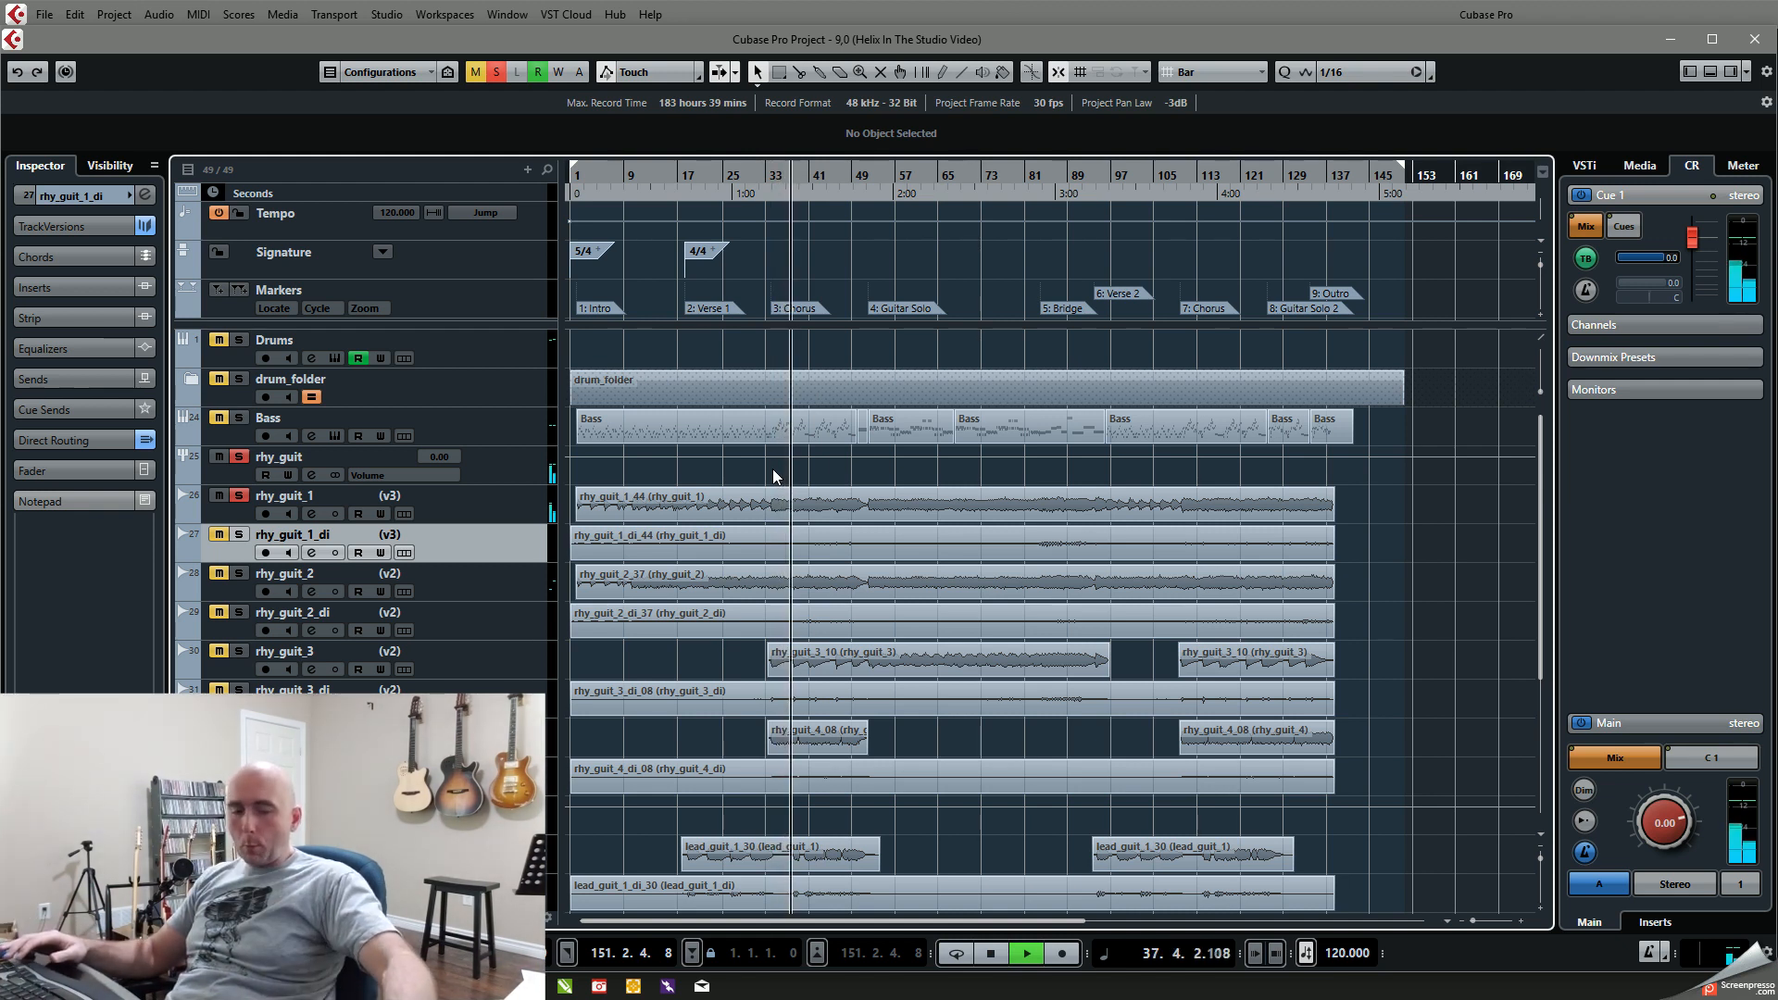
key(space)
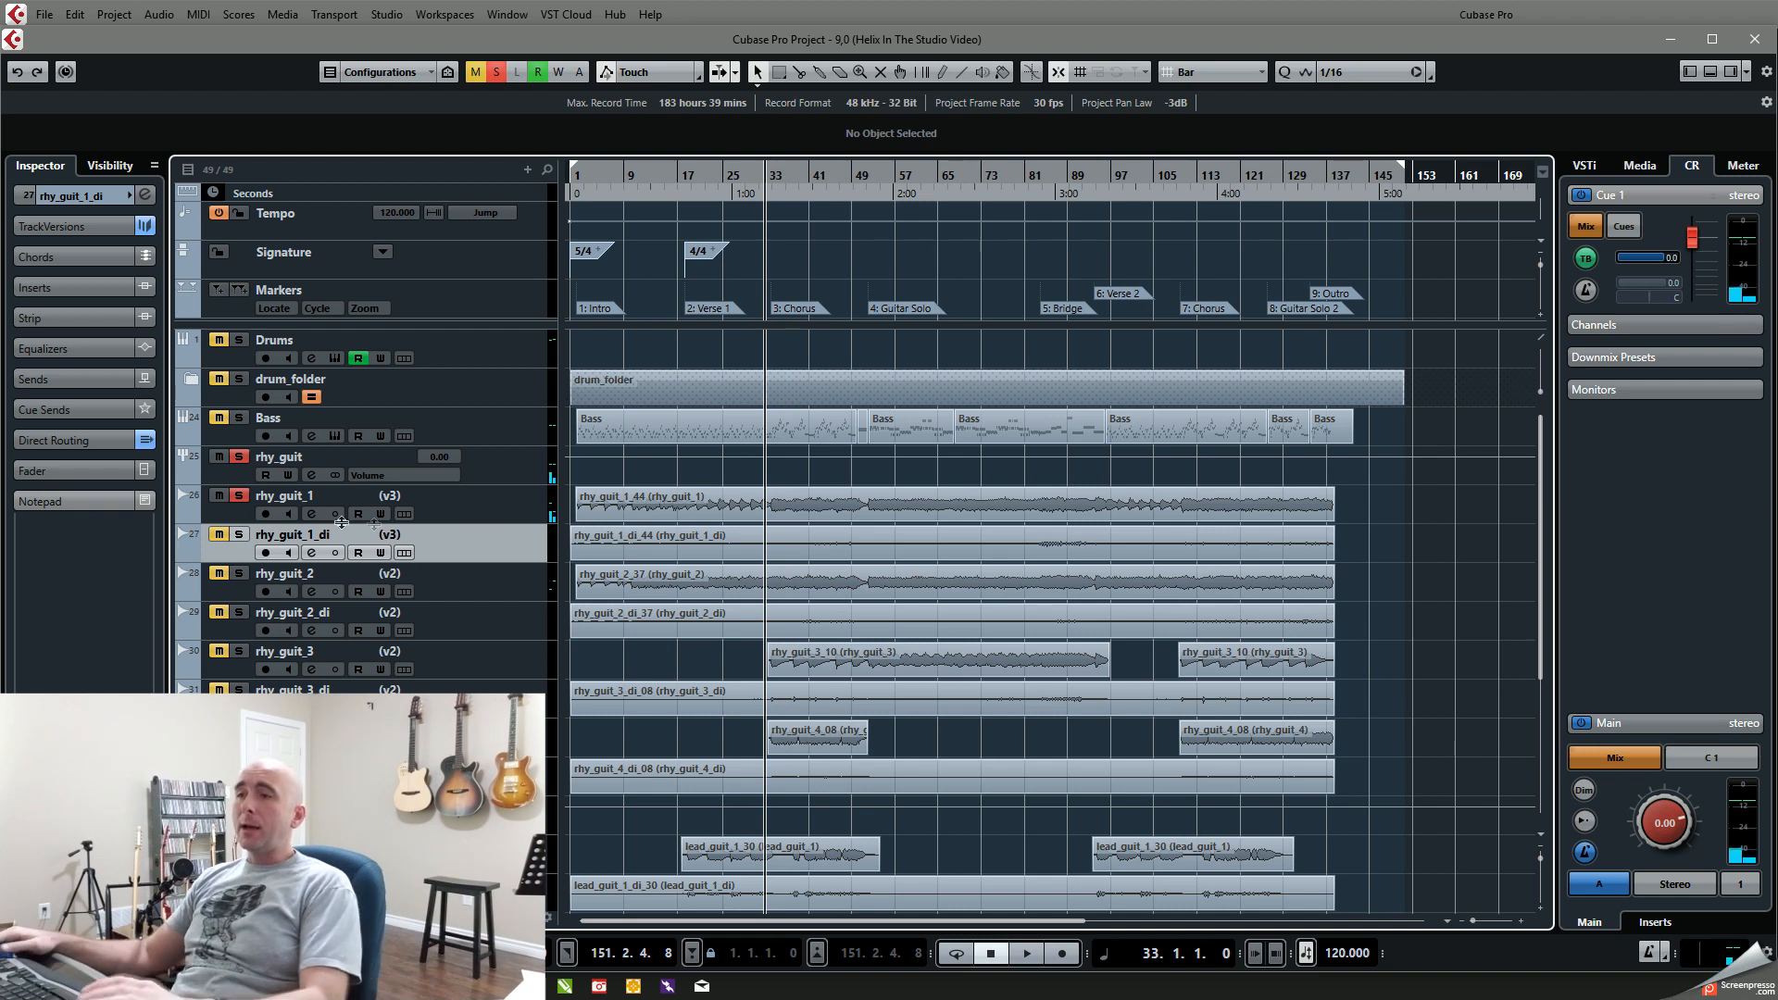
click(239, 496)
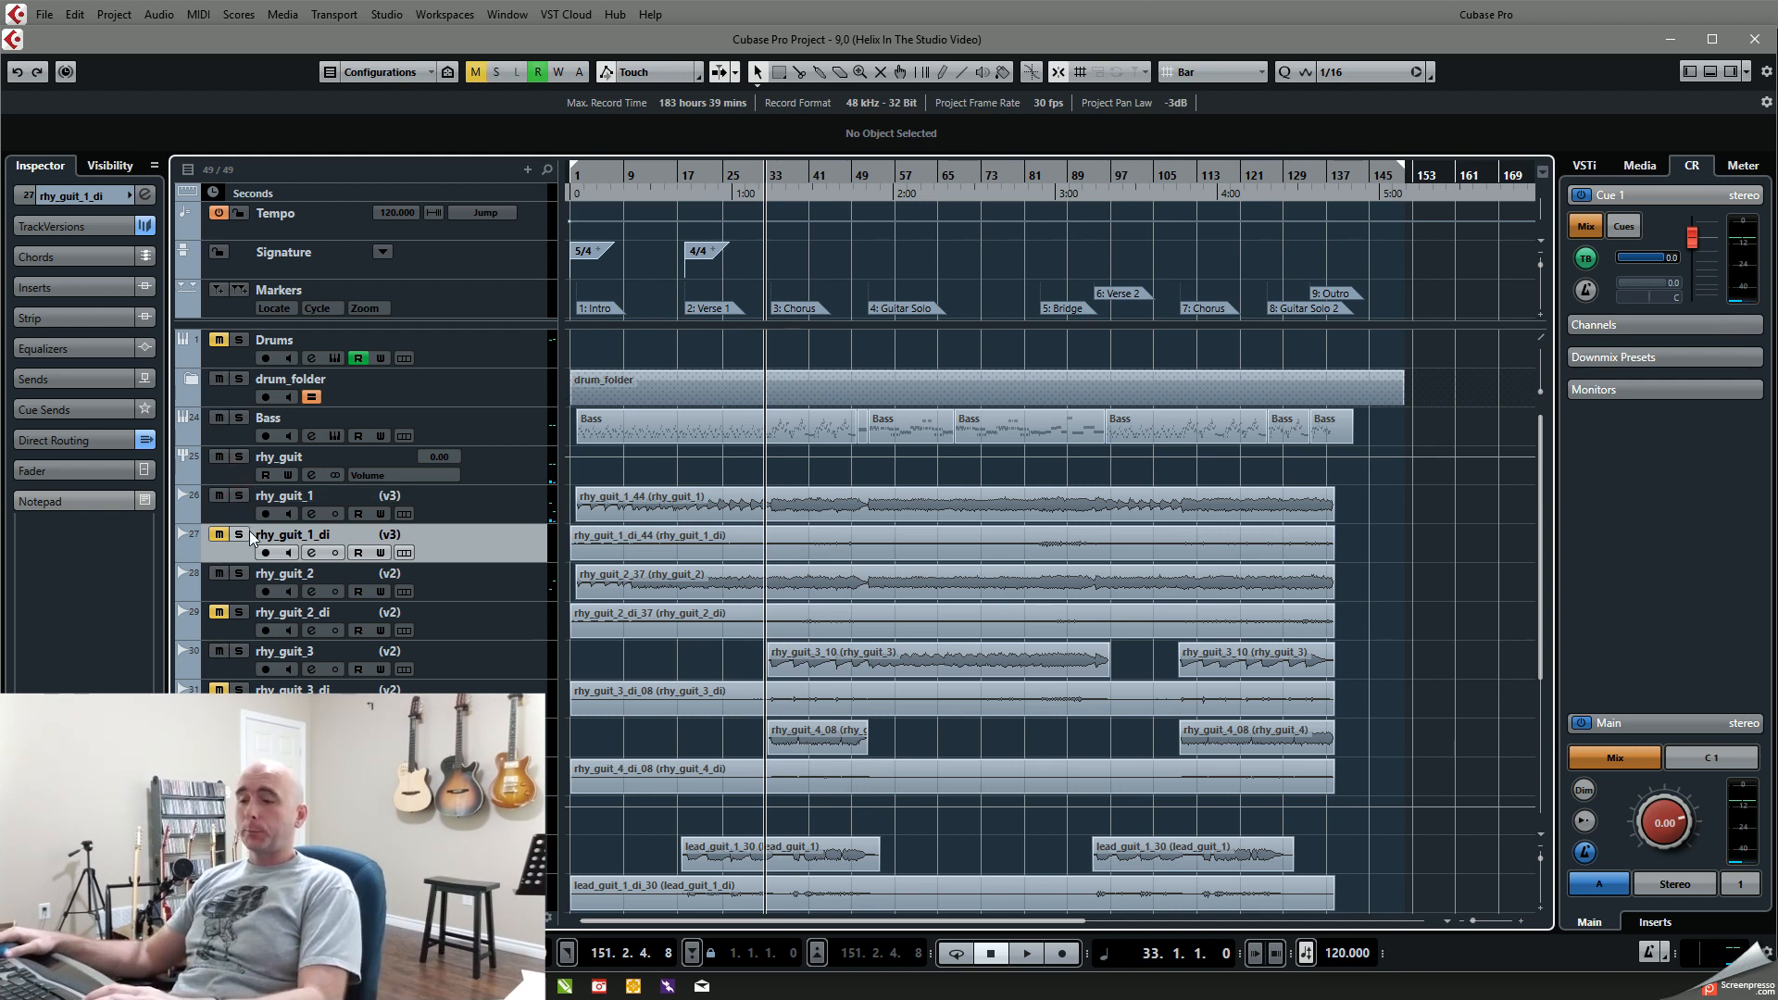
Step: Solo the dry rhy_guit_1_di track, audition it from the chorus, and remove its solo while keeping the track muted
click(239, 535)
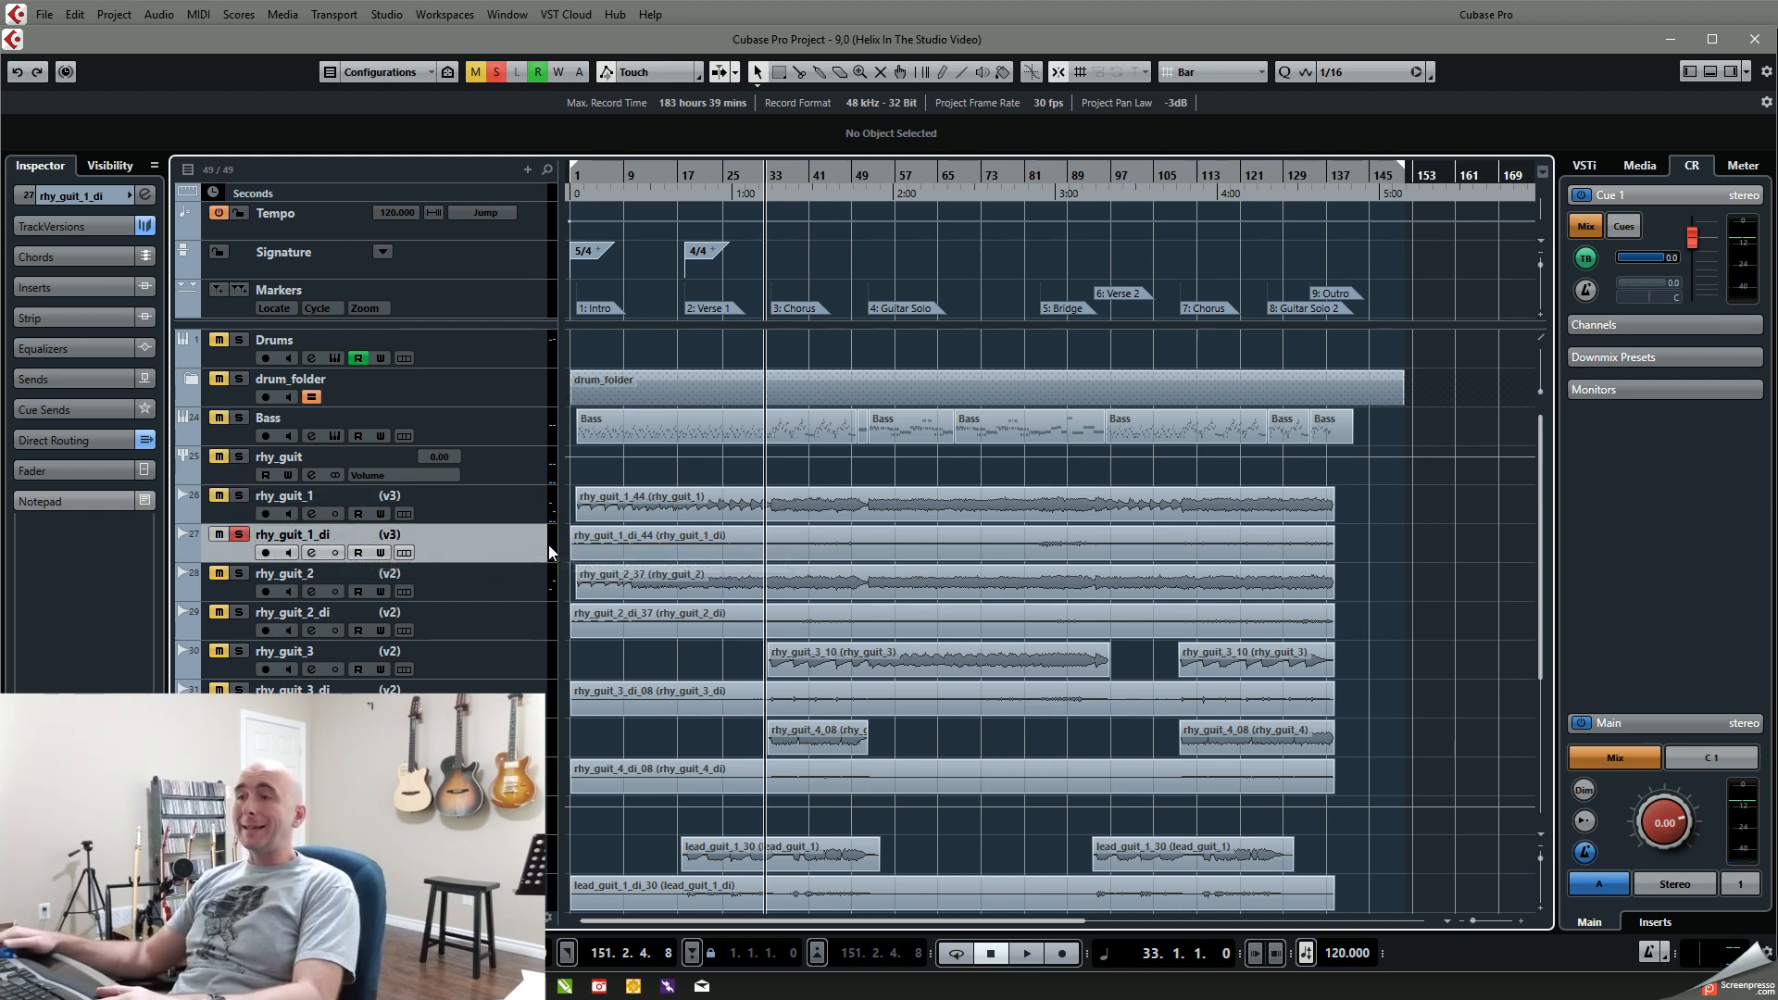
click(780, 187)
key(space)
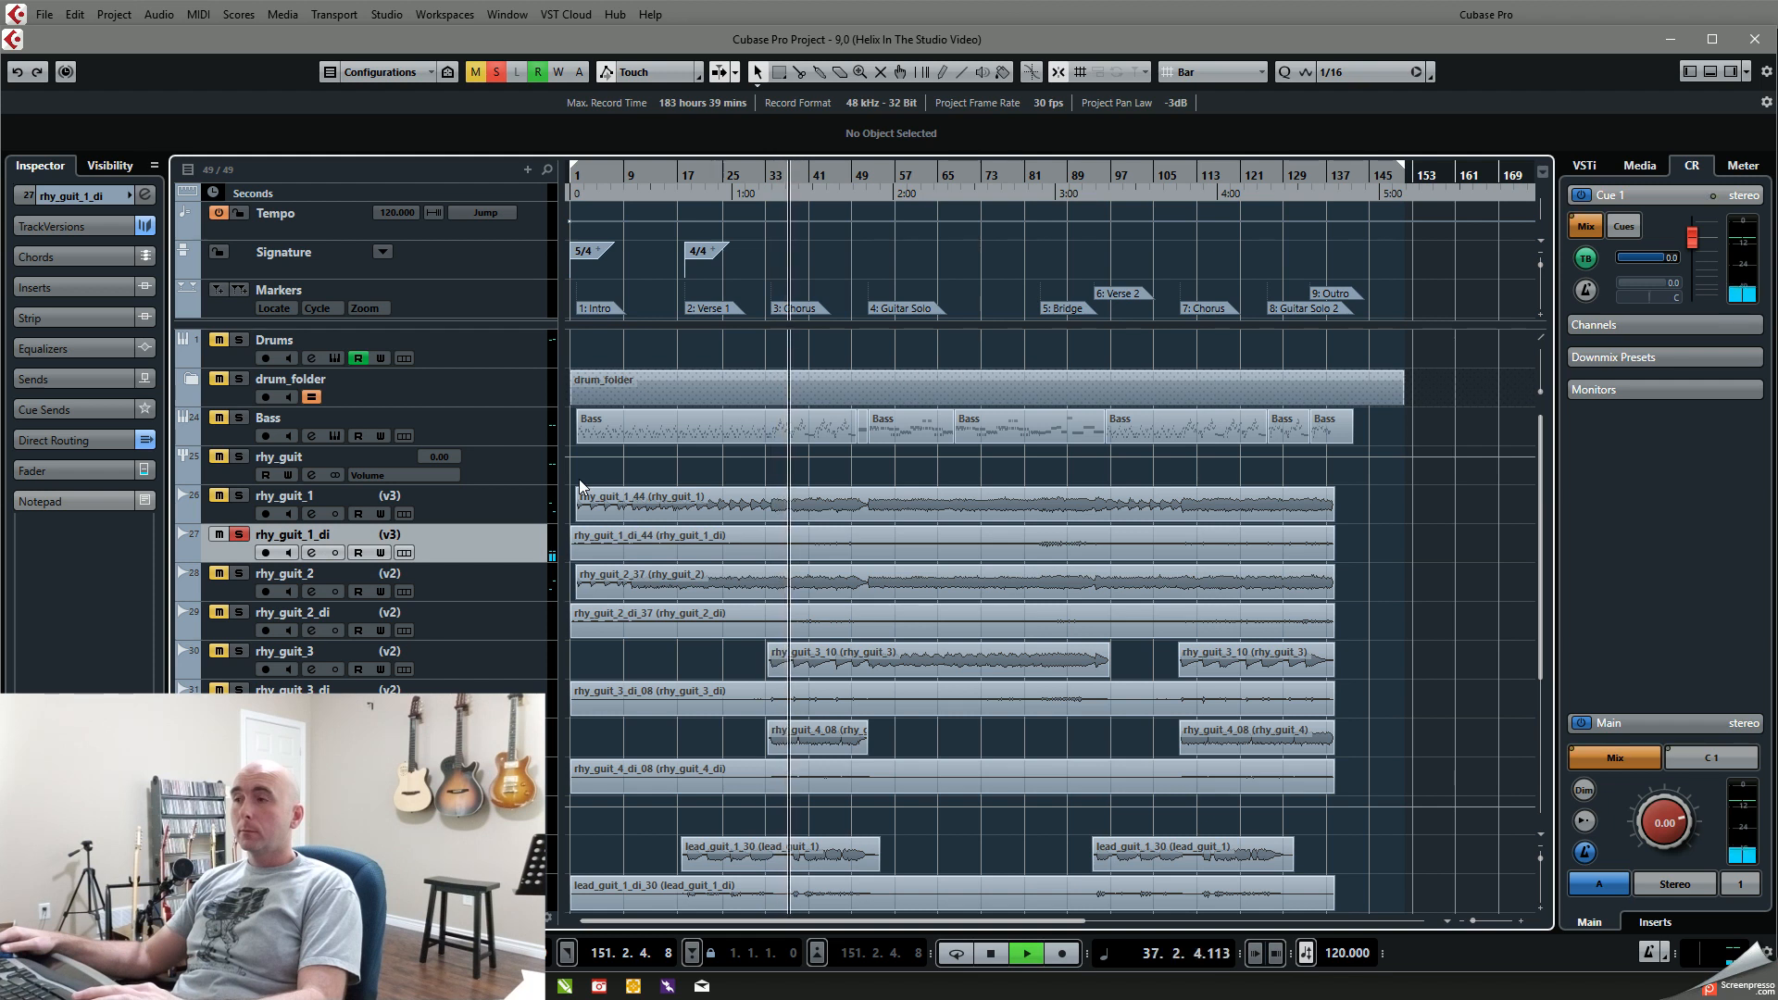
key(space)
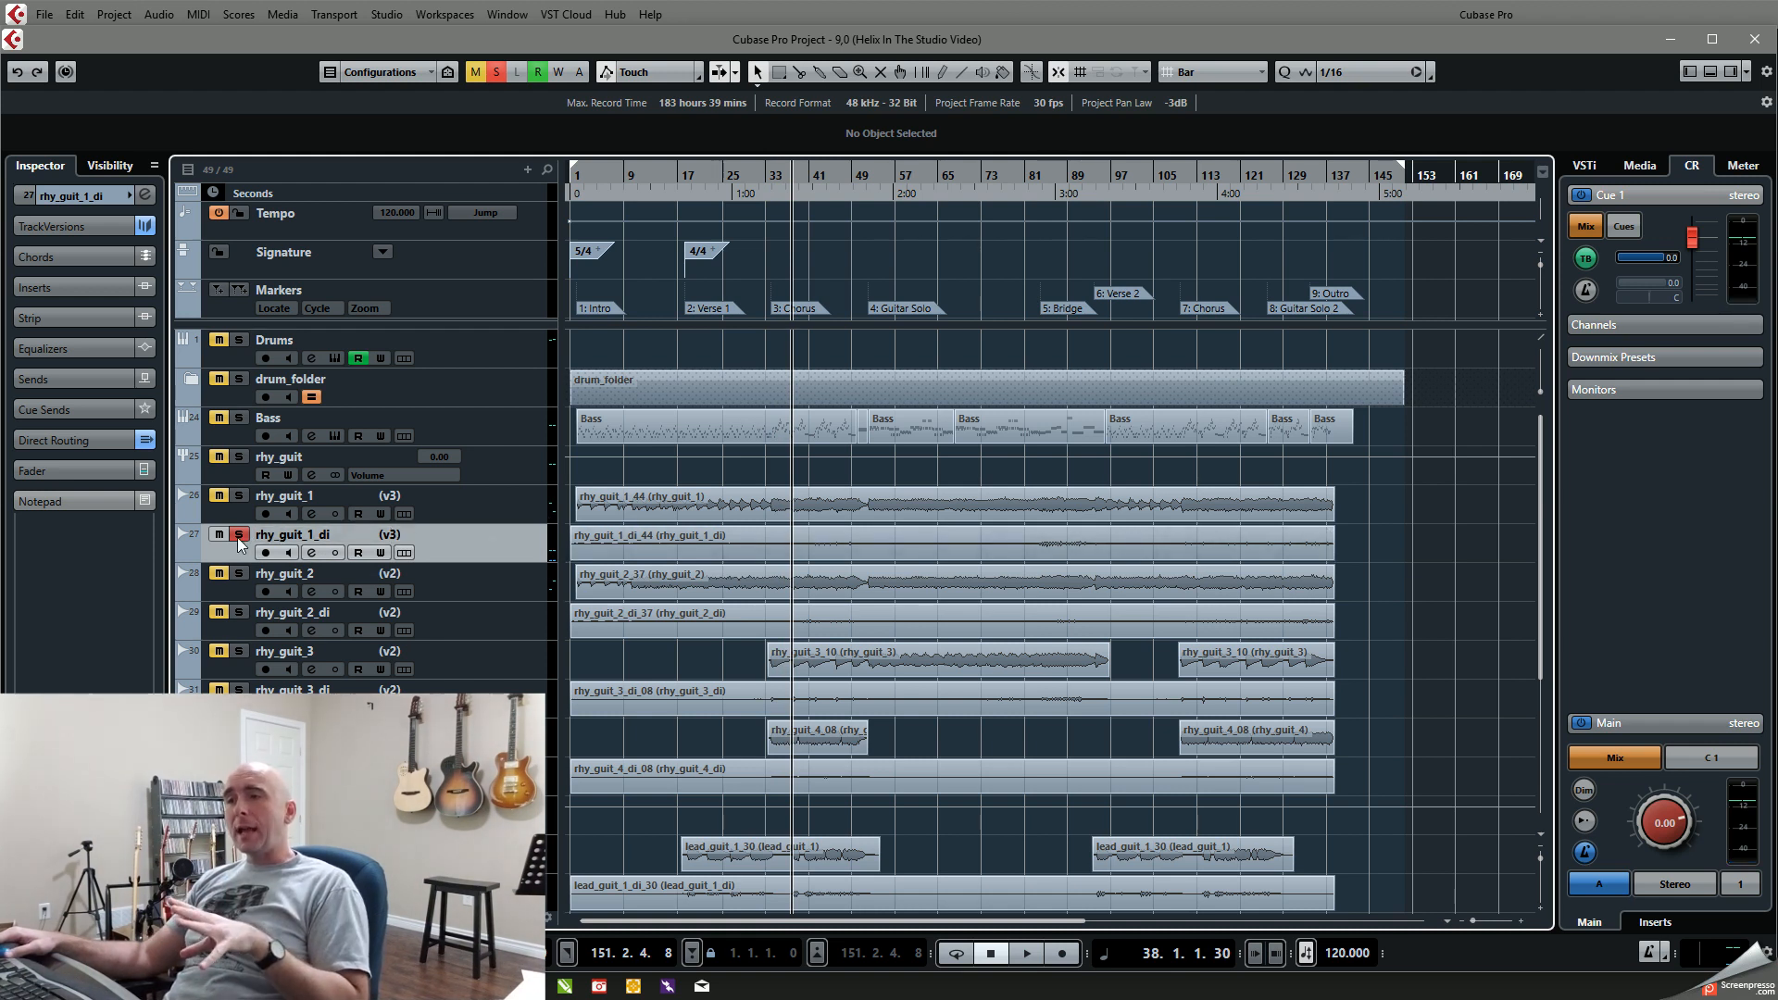
click(238, 534)
click(218, 534)
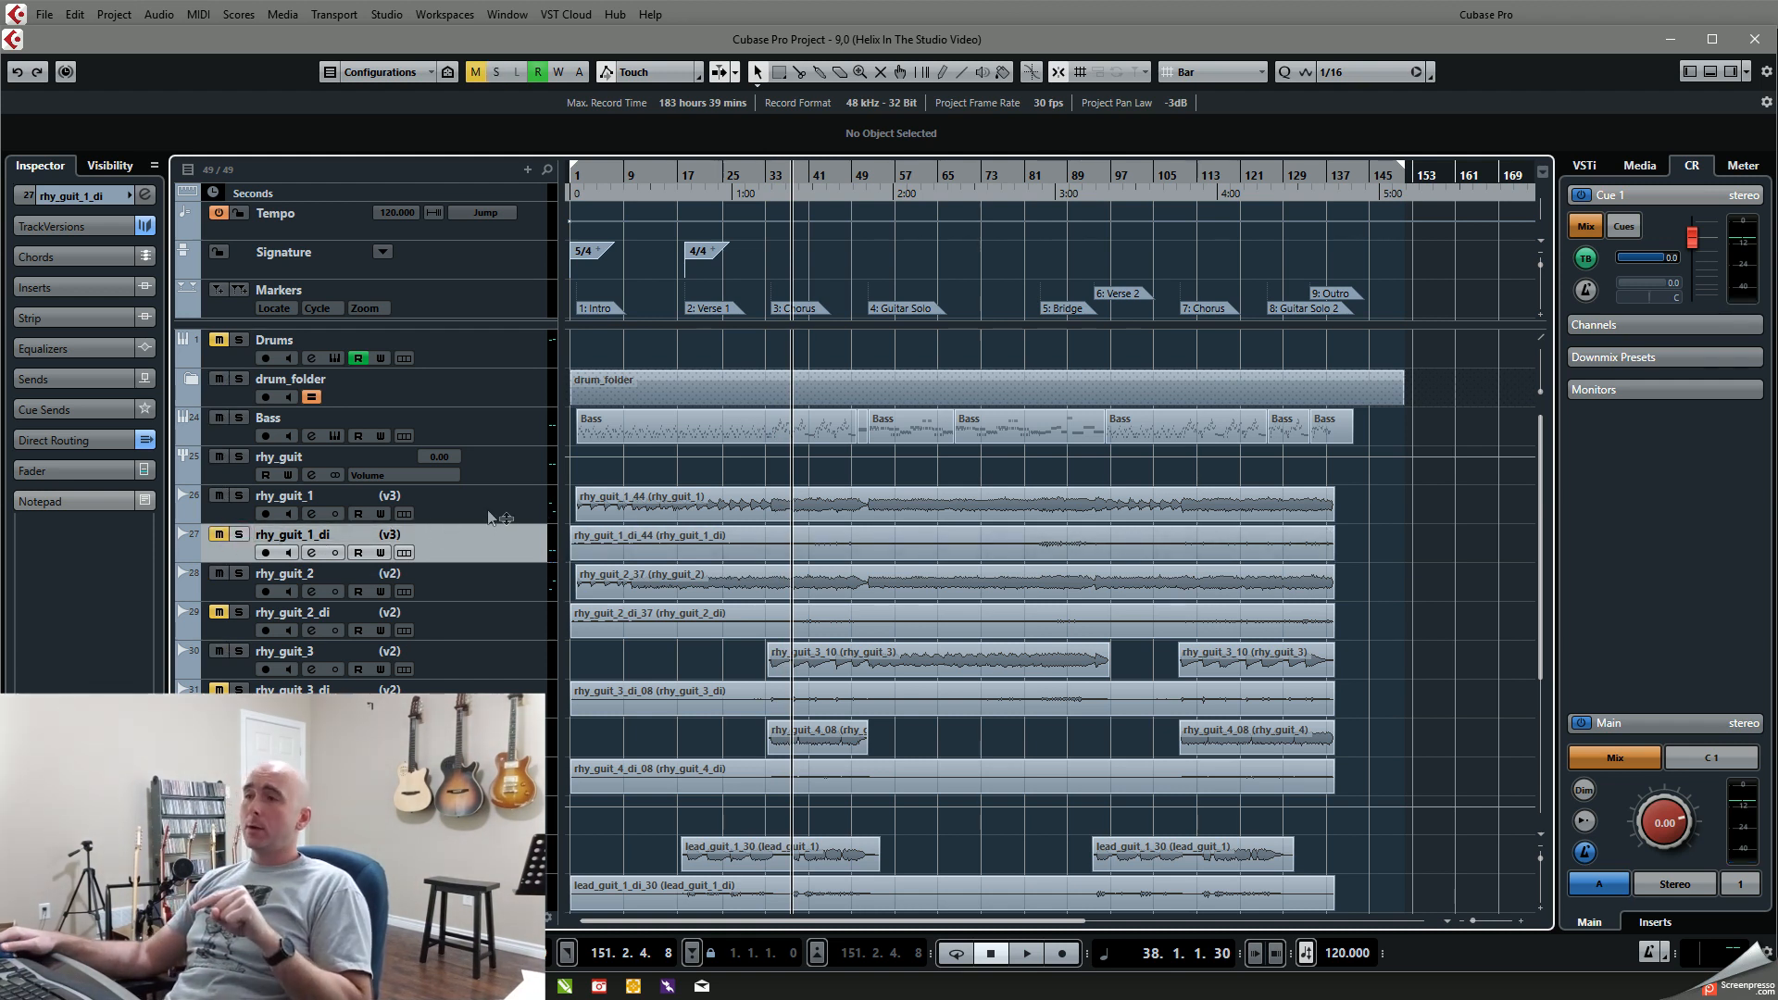
Step: Arm both the rhy_guit_1 and rhy_guit_1_di tracks for recording
click(452, 517)
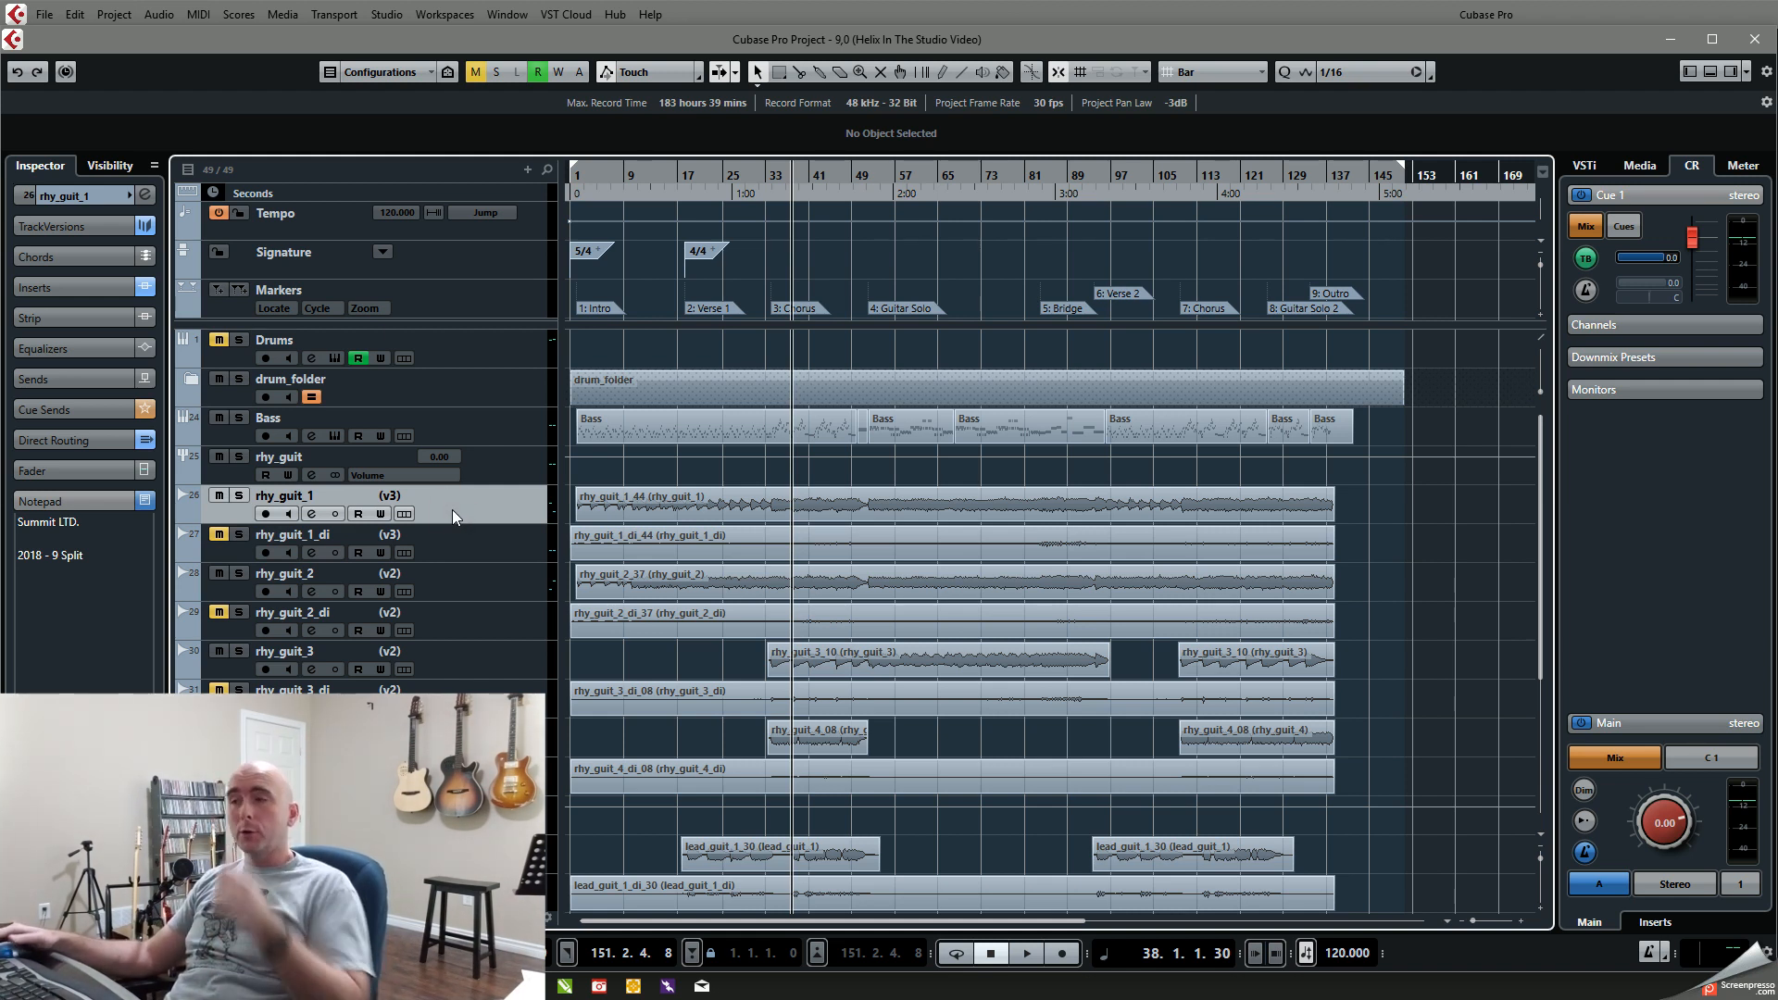
click(456, 542)
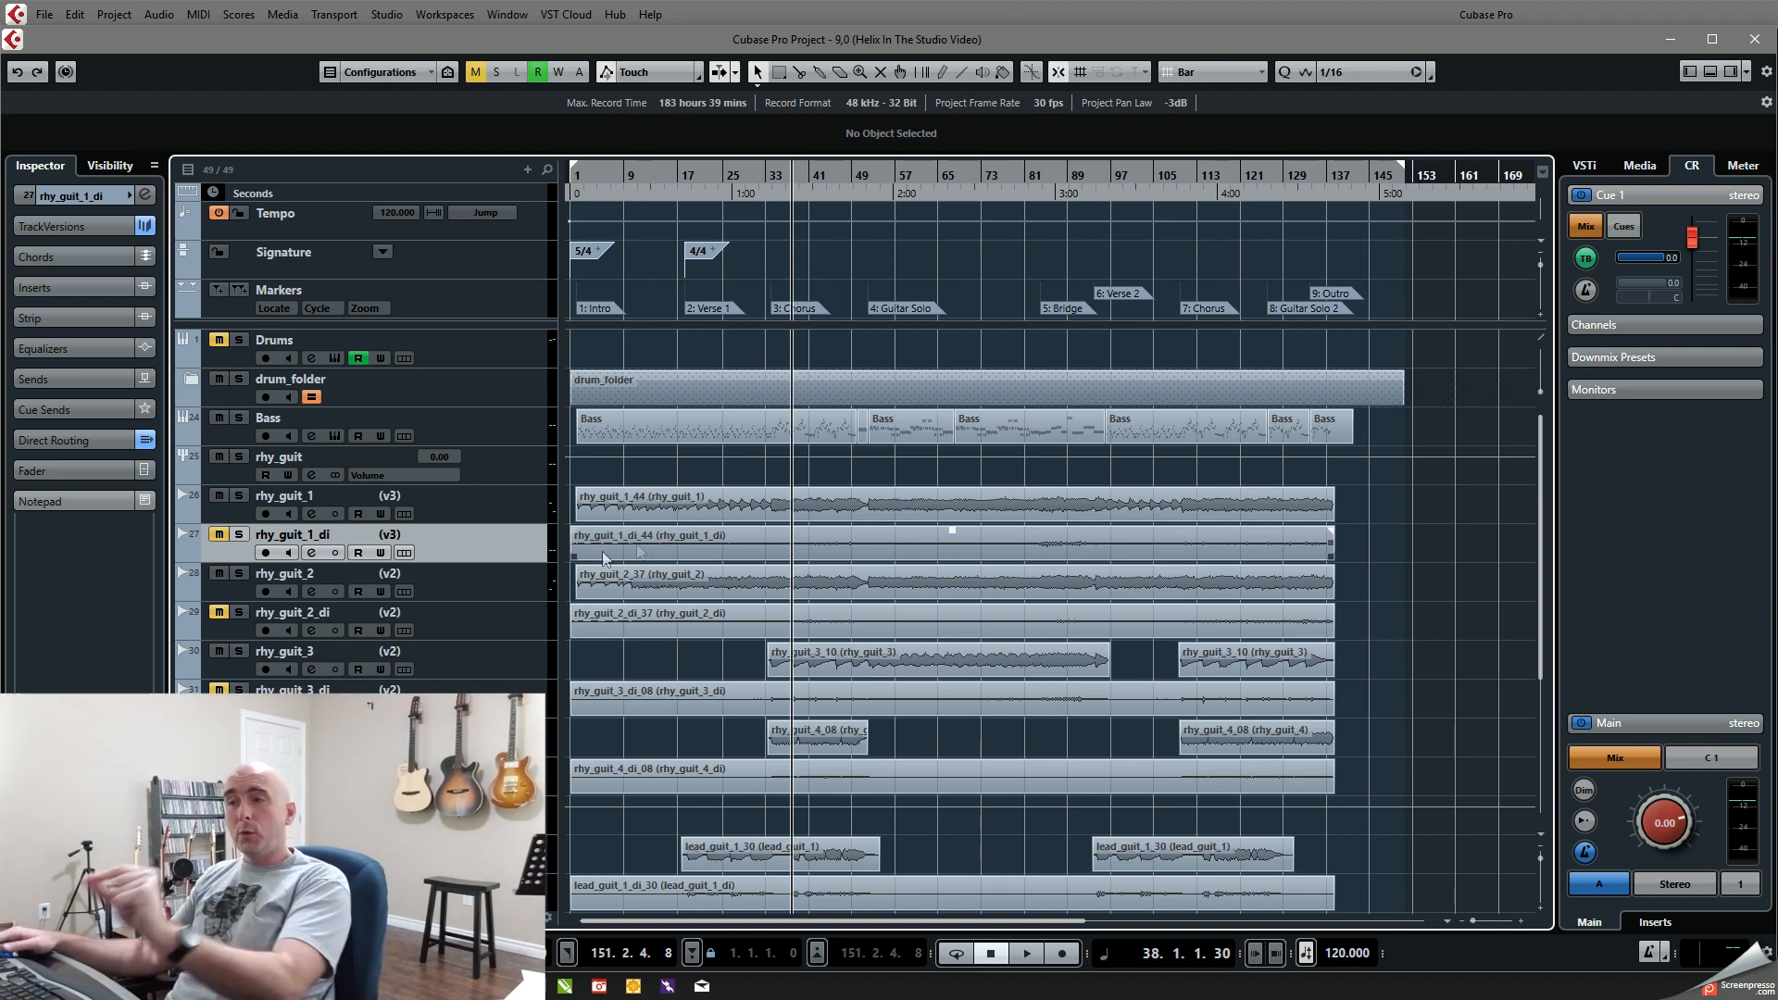
click(265, 551)
click(265, 513)
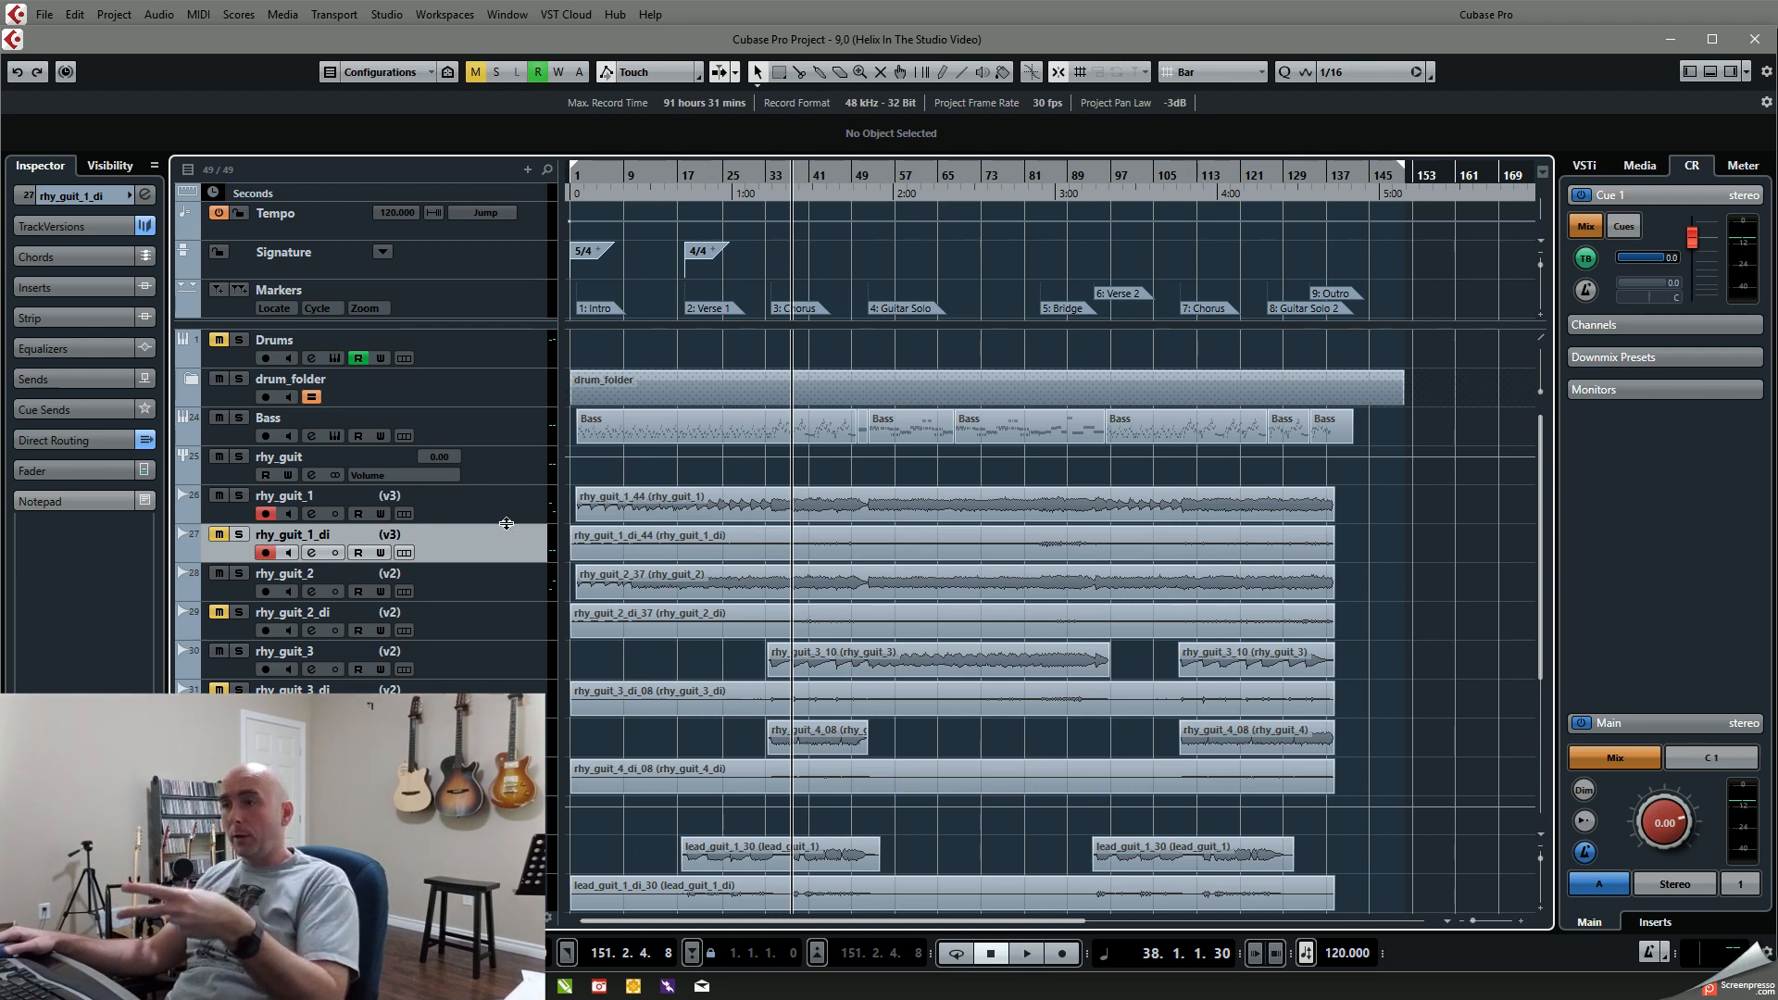
Step: Enlarge the rhy_guit_1 and rhy_guit_1_di track heights to compare their waveforms, and restore the original heights
drag(508, 524, 514, 598)
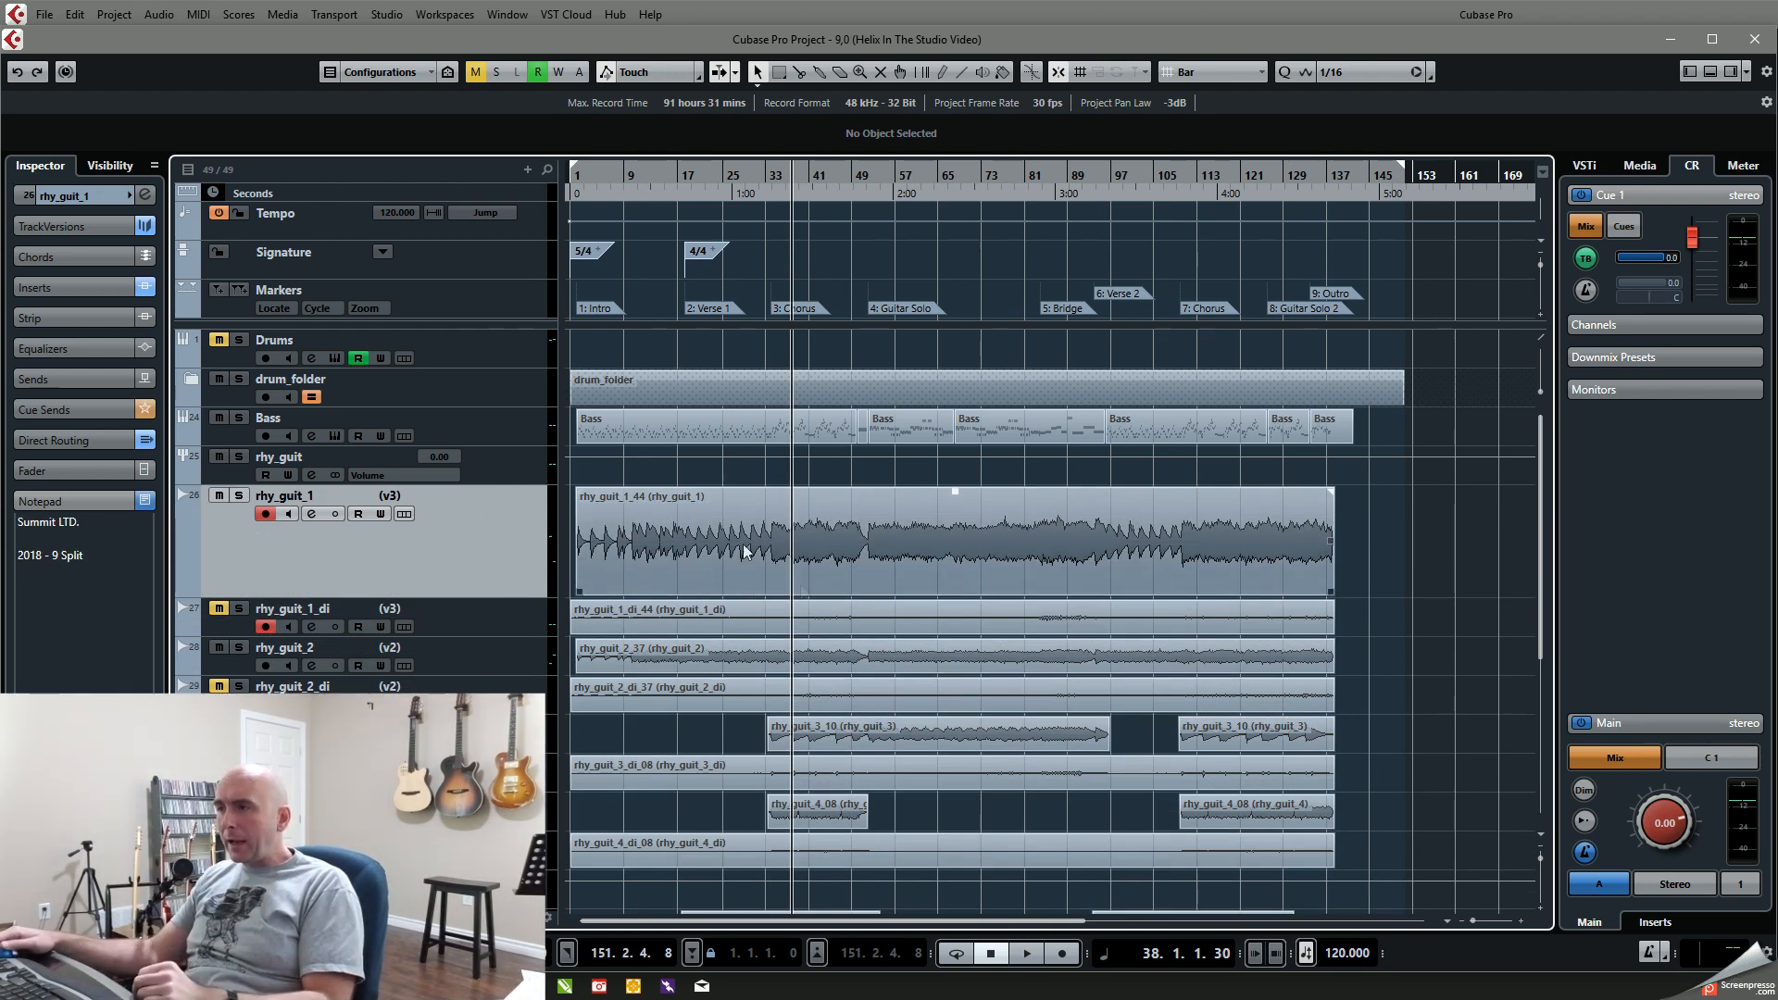
click(481, 633)
drag(481, 658, 492, 535)
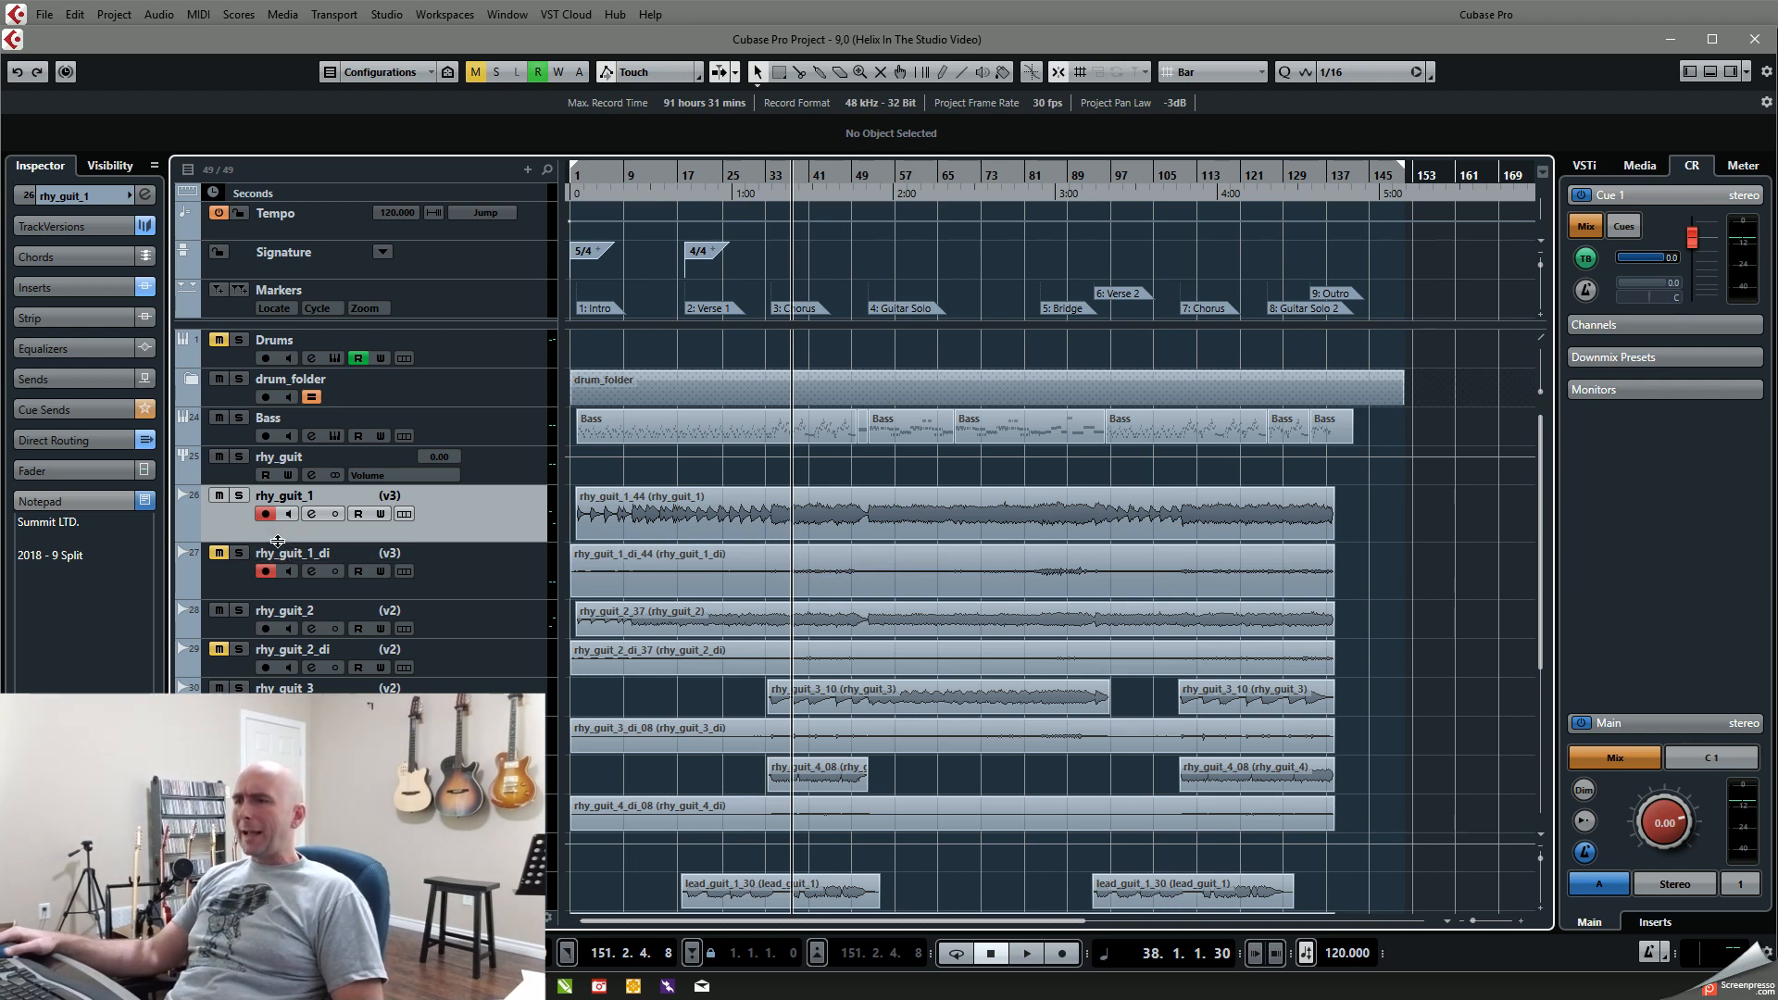
drag(273, 536, 278, 553)
click(278, 571)
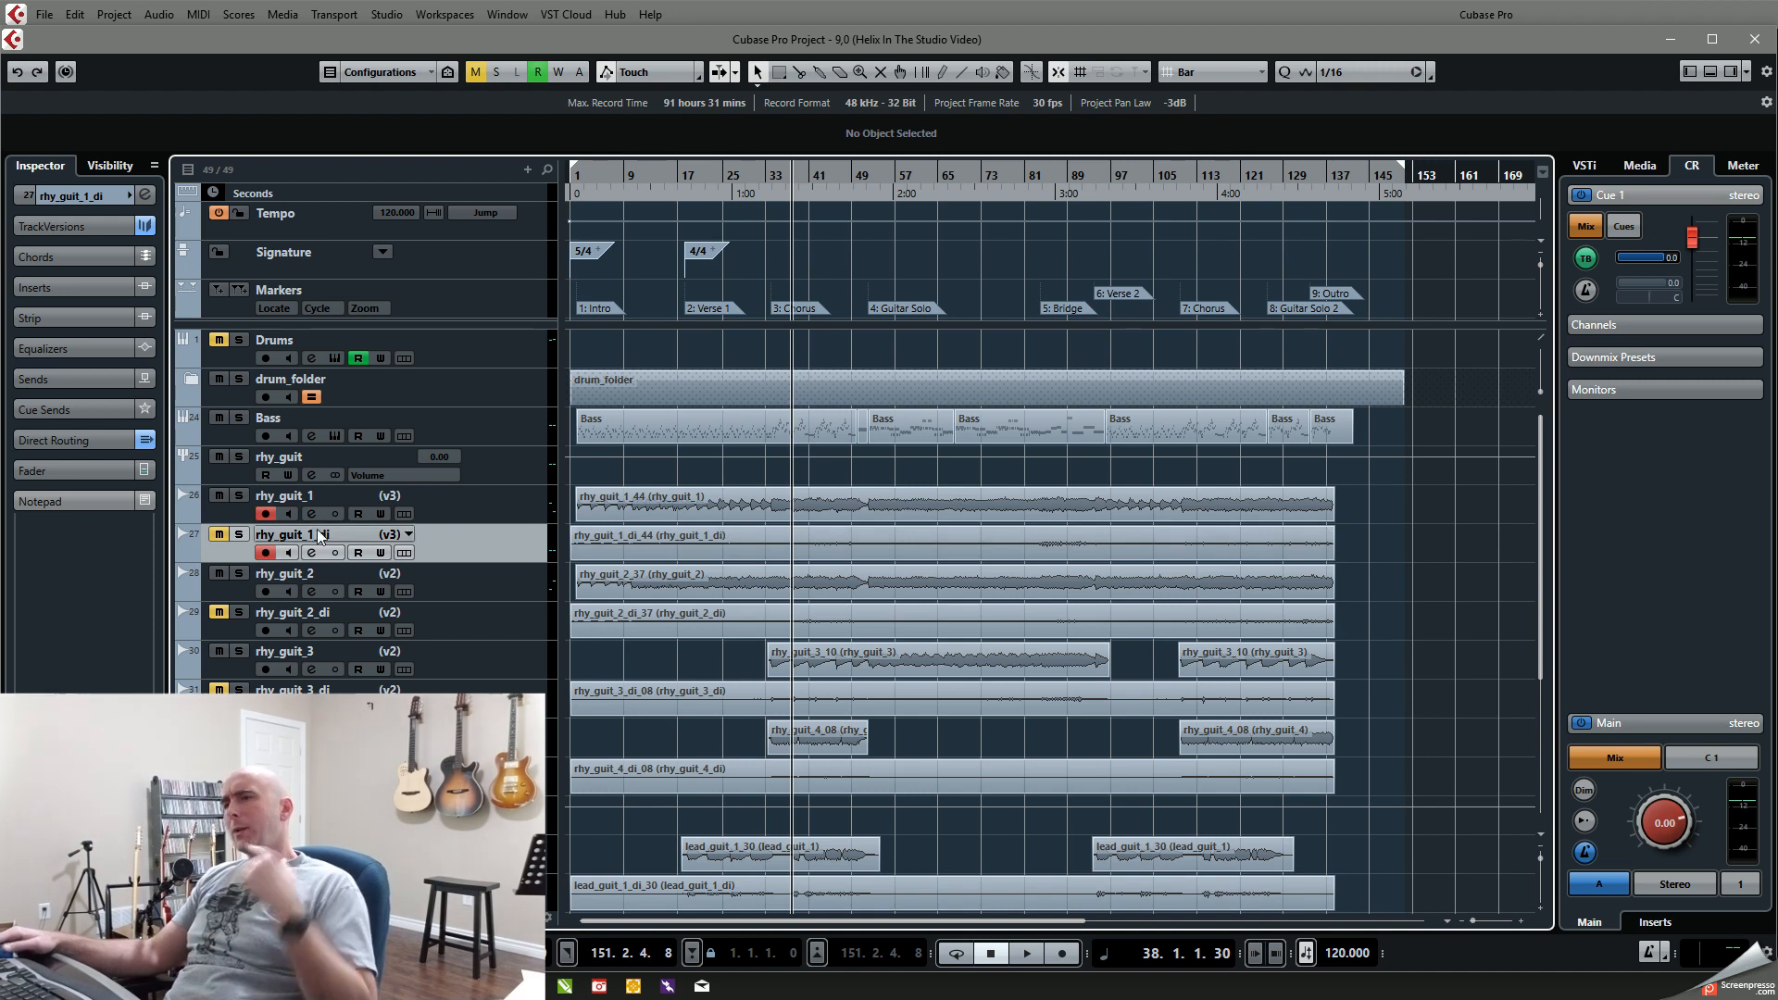
Step: Disarm the rhy_guit_1 and rhy_guit_1_di tracks and review the output bus port assignments in Audio Connections
click(267, 553)
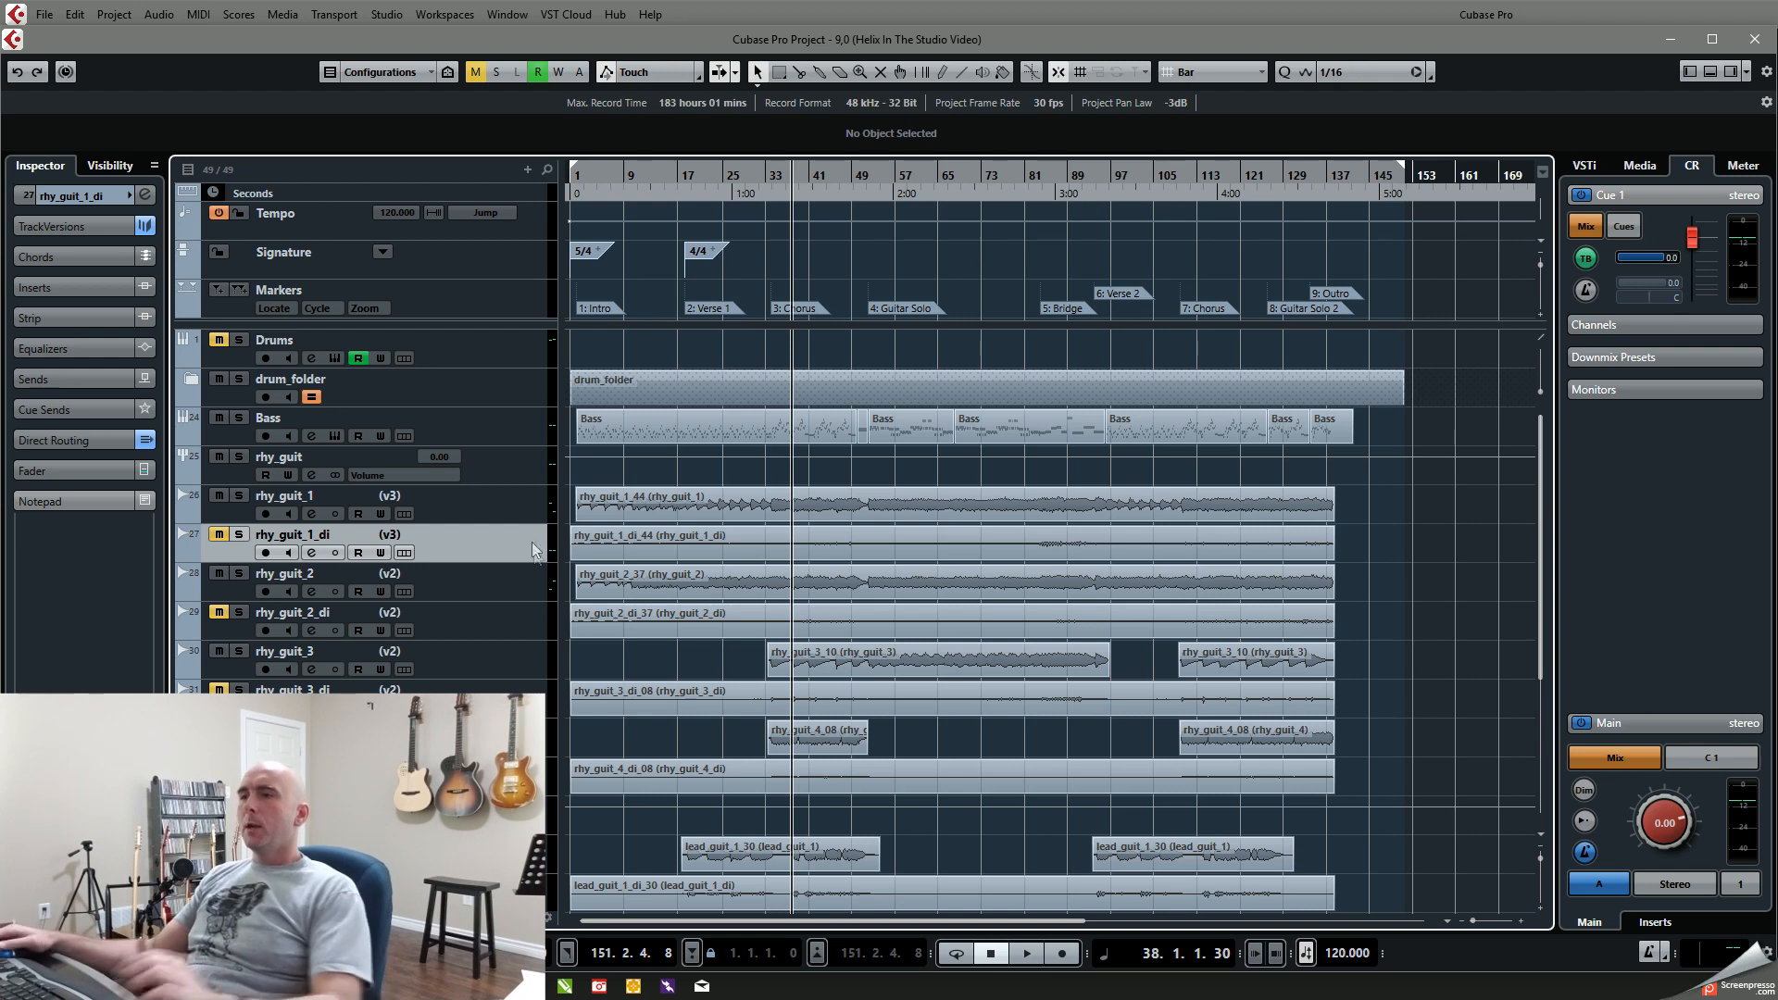
key(F4)
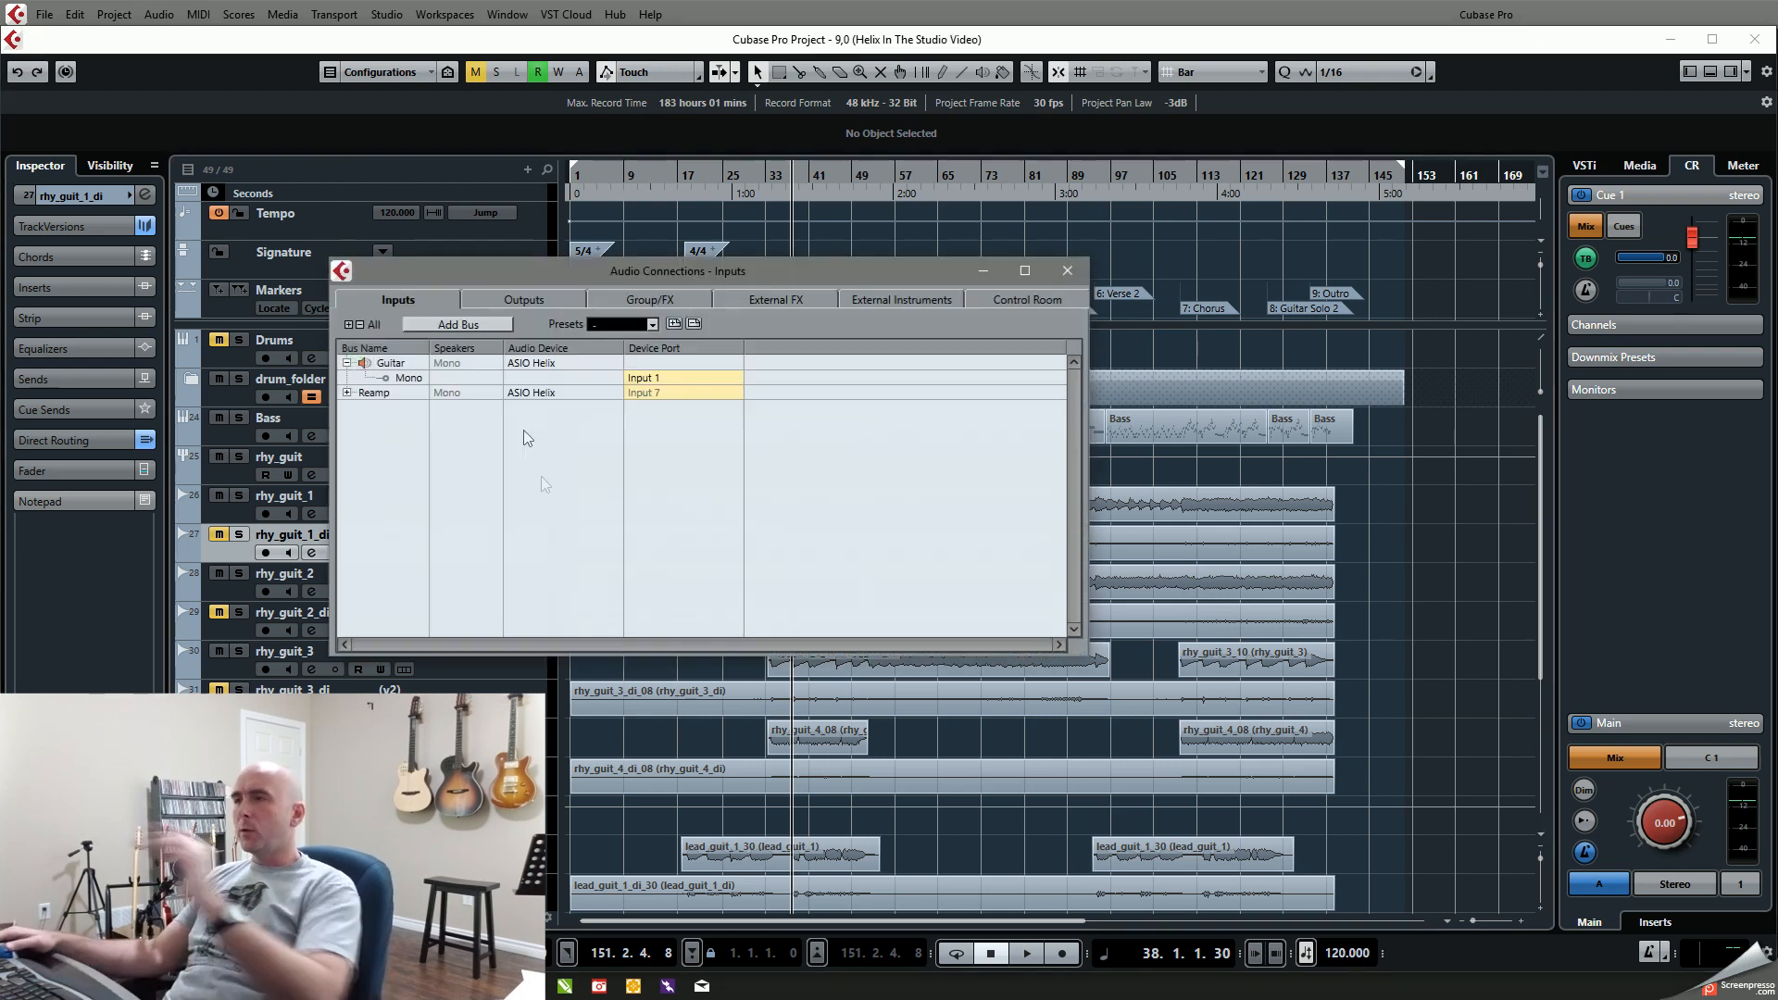
click(543, 303)
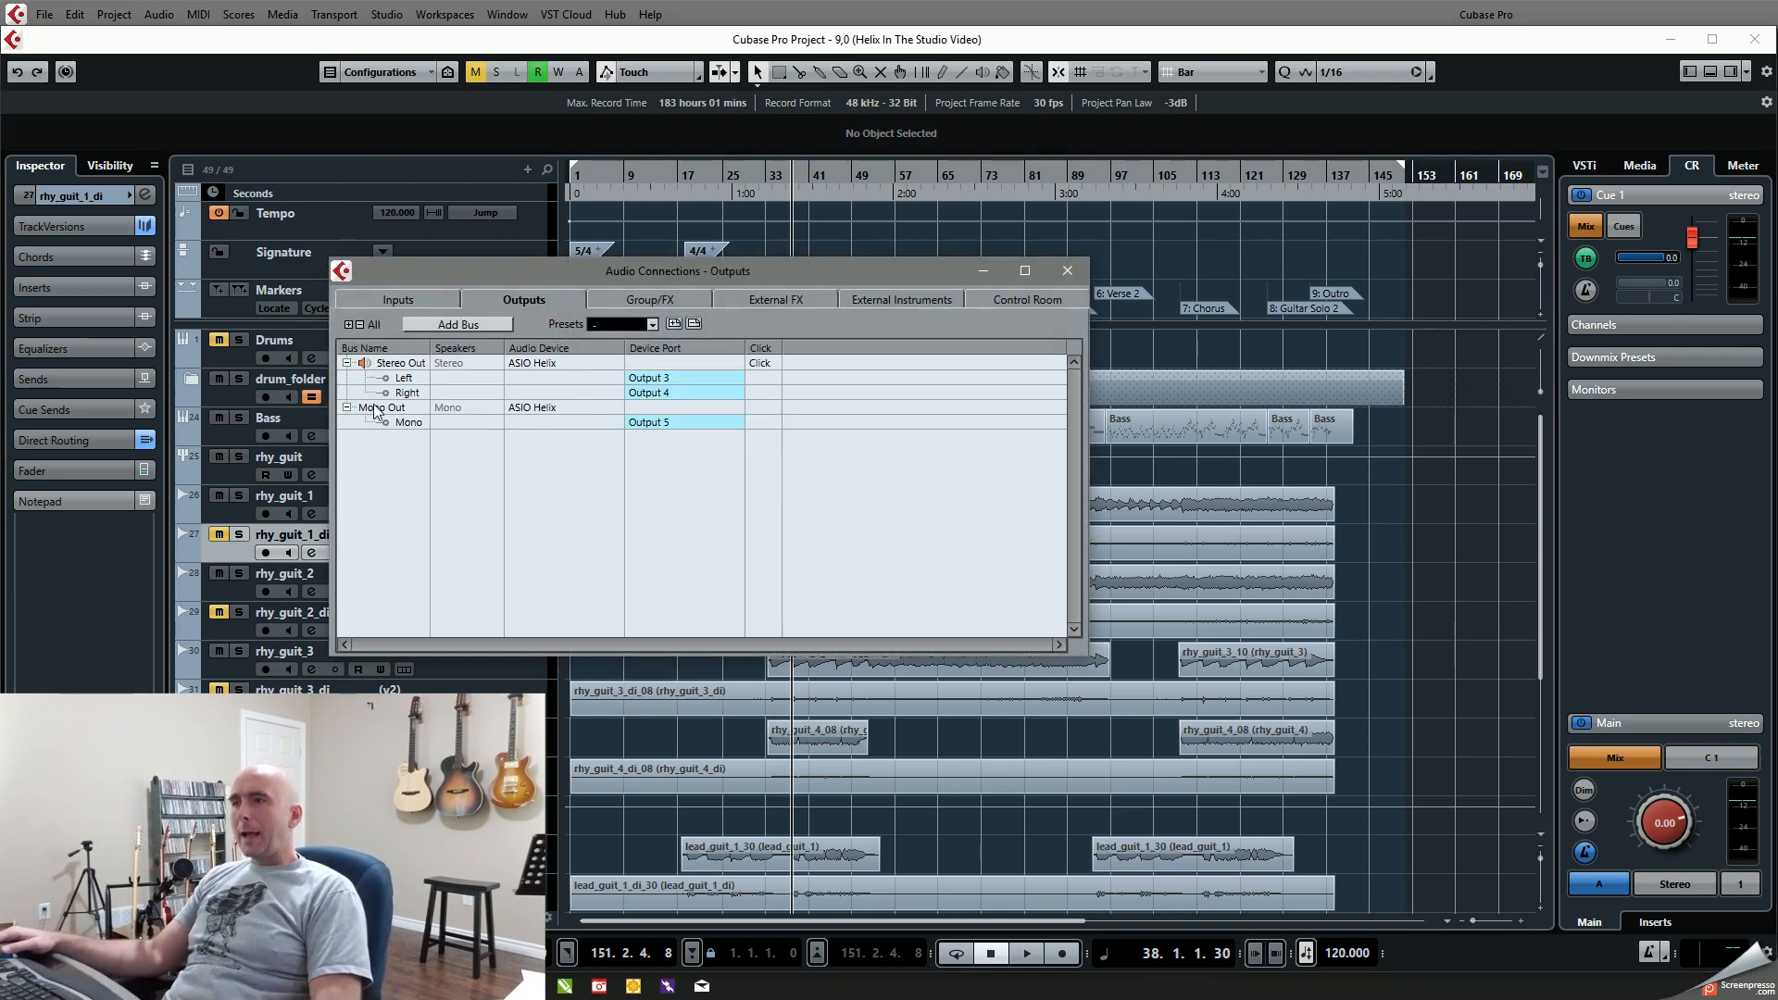
Step: Review the device ports available for the Mono Out bus, keep its current assignment, and close Audio Connections
click(668, 424)
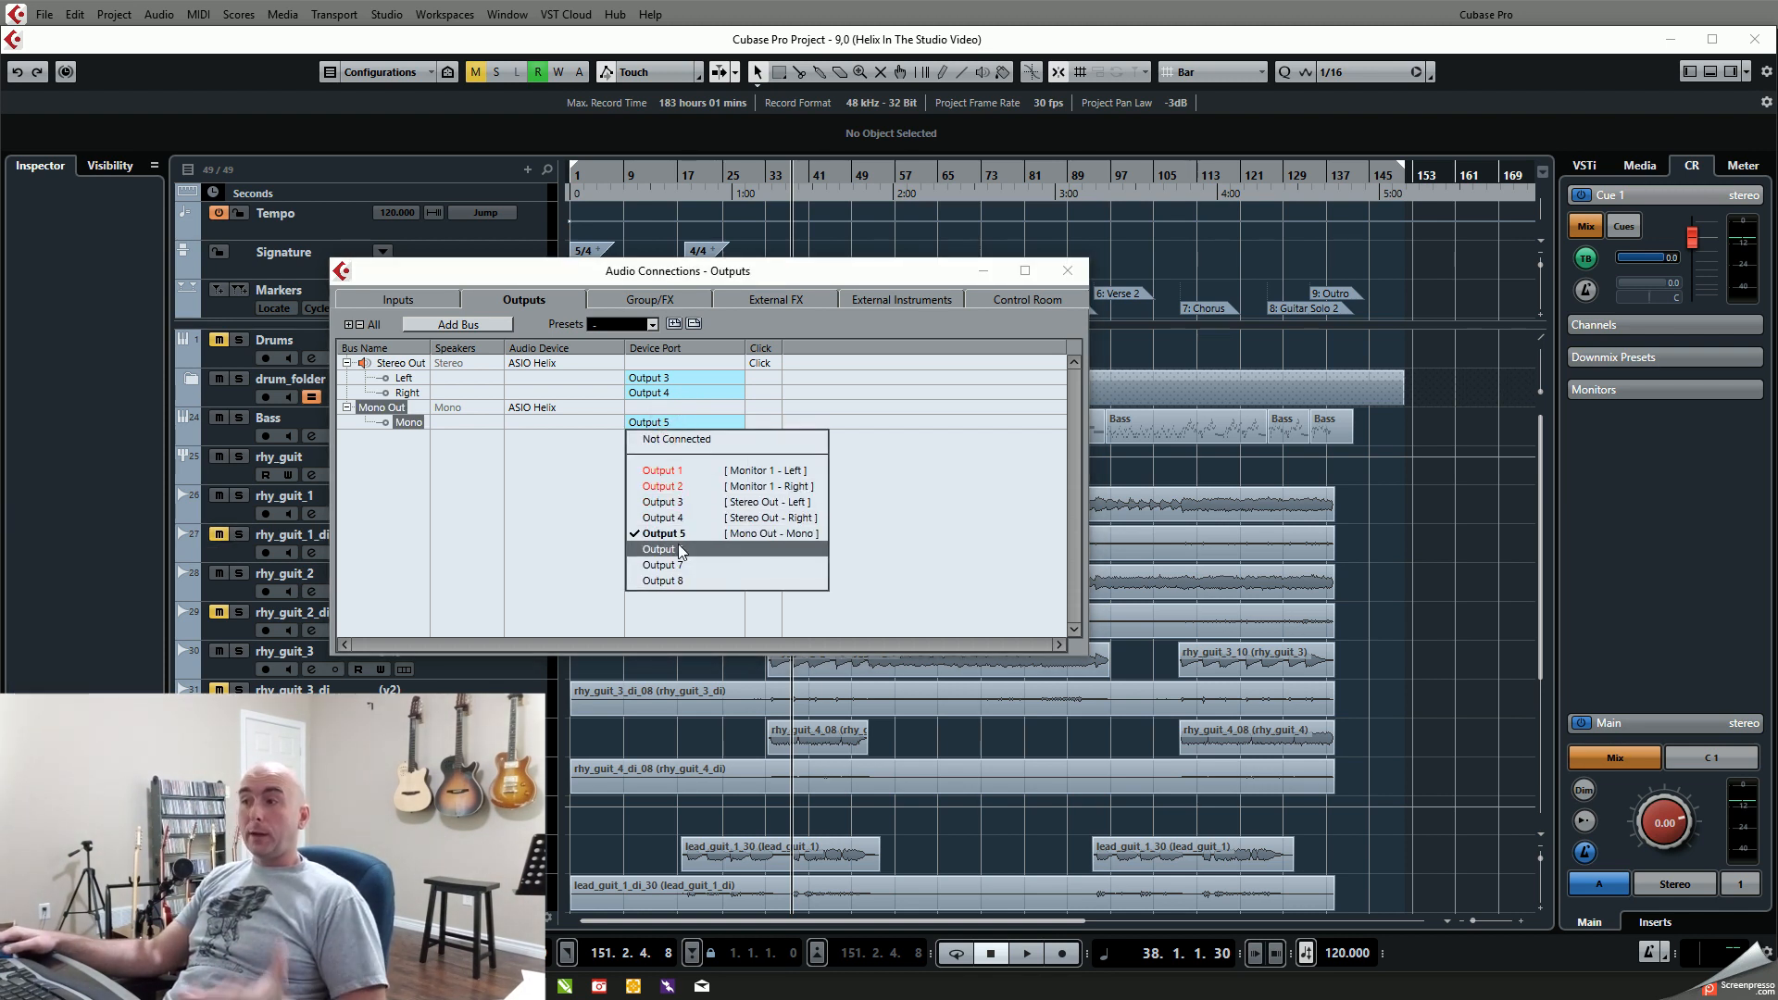
click(564, 533)
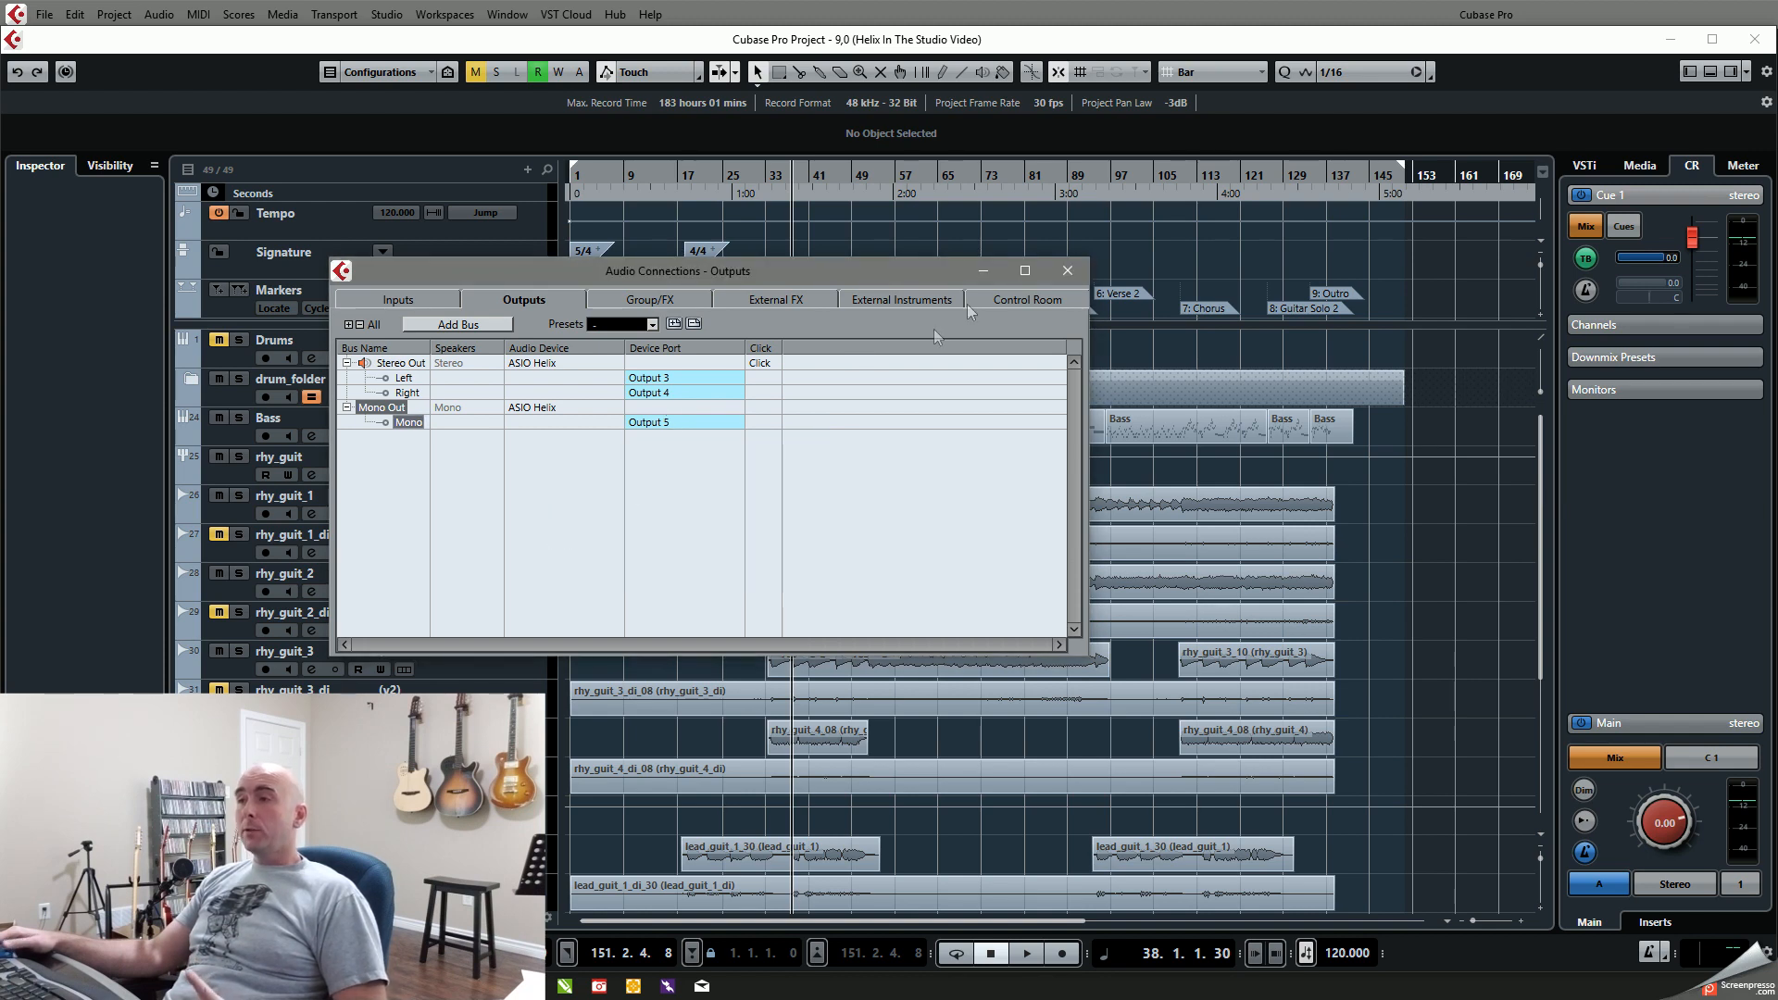
click(1066, 271)
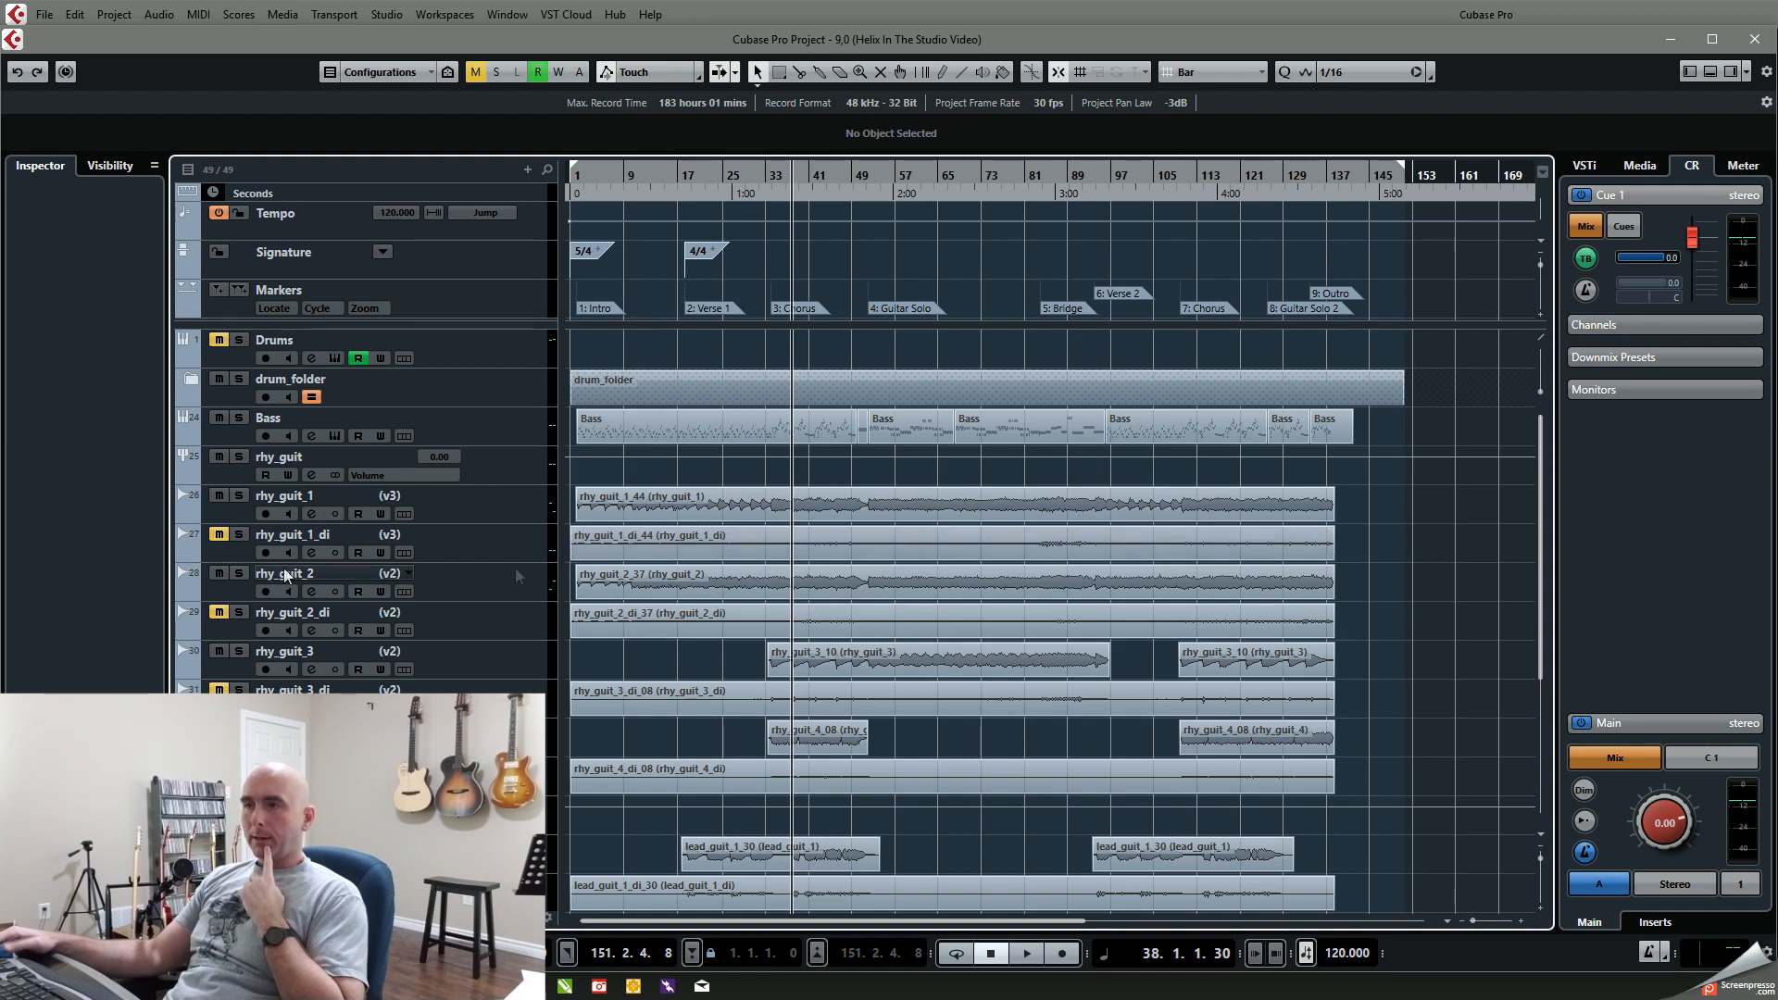
Step: Mute the rhy_guit_1 track and add one mono audio track beneath rhy_guit_1_di, routed to Stereo Out
click(218, 497)
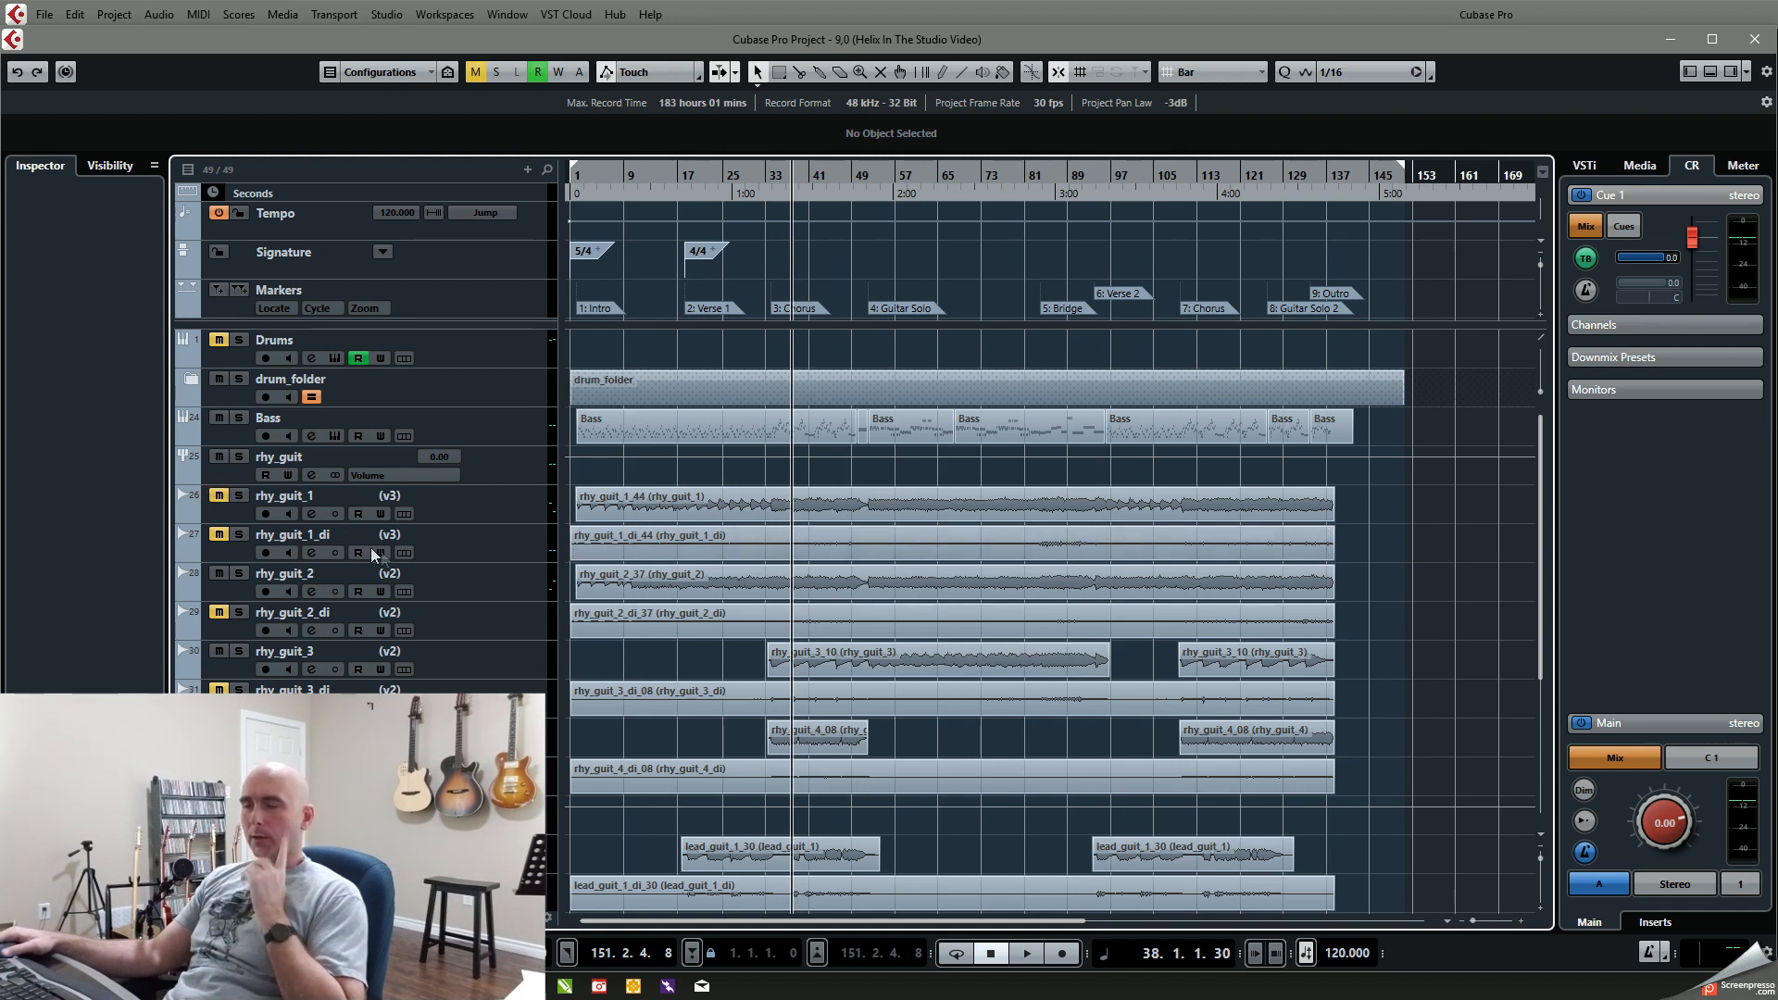
click(444, 552)
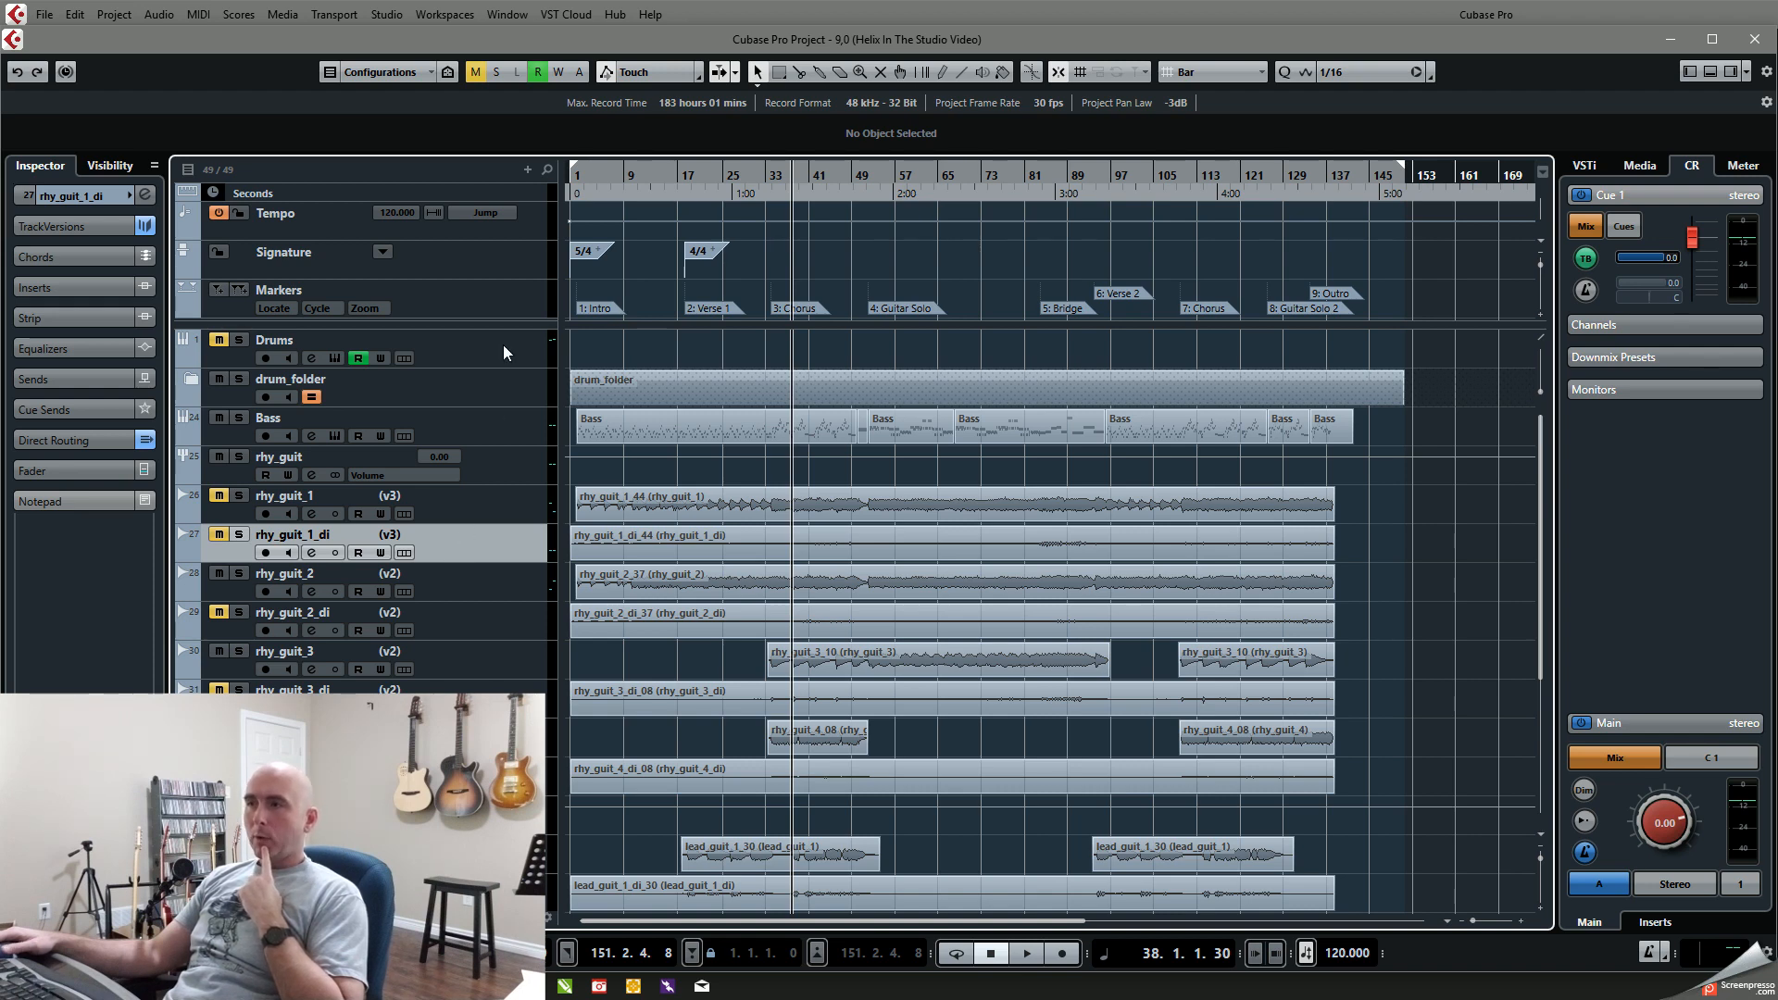
click(526, 171)
click(565, 186)
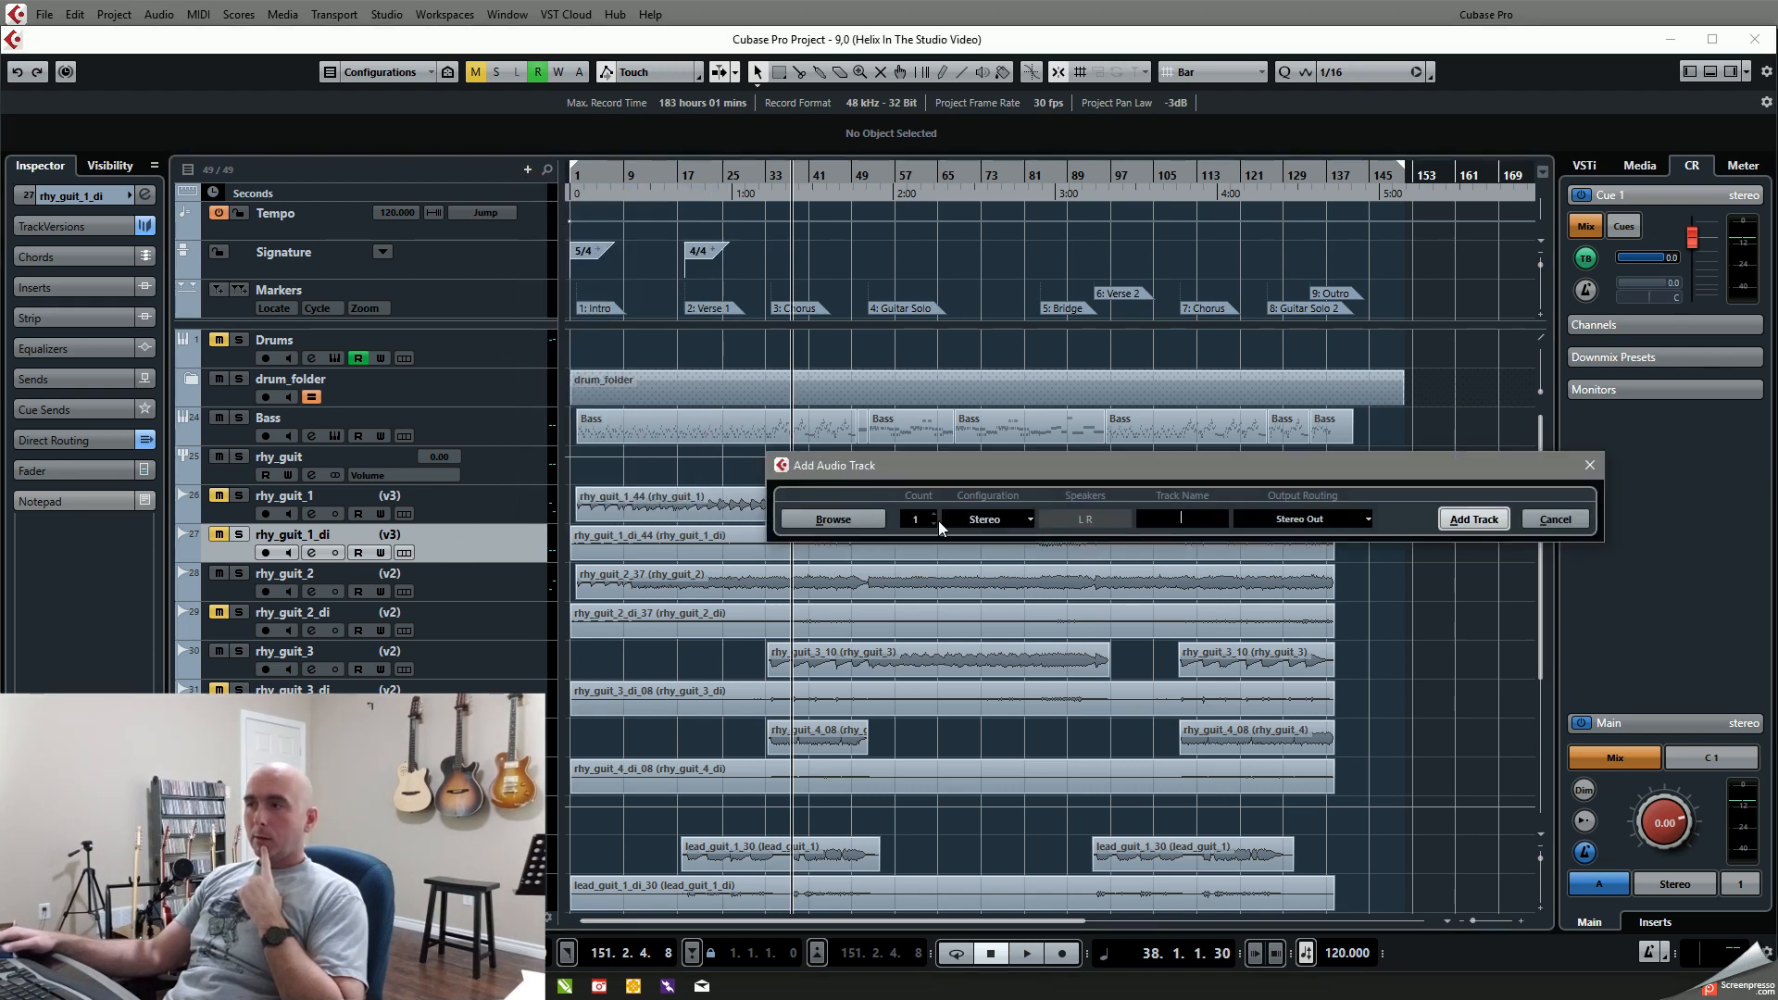
click(1014, 515)
click(990, 541)
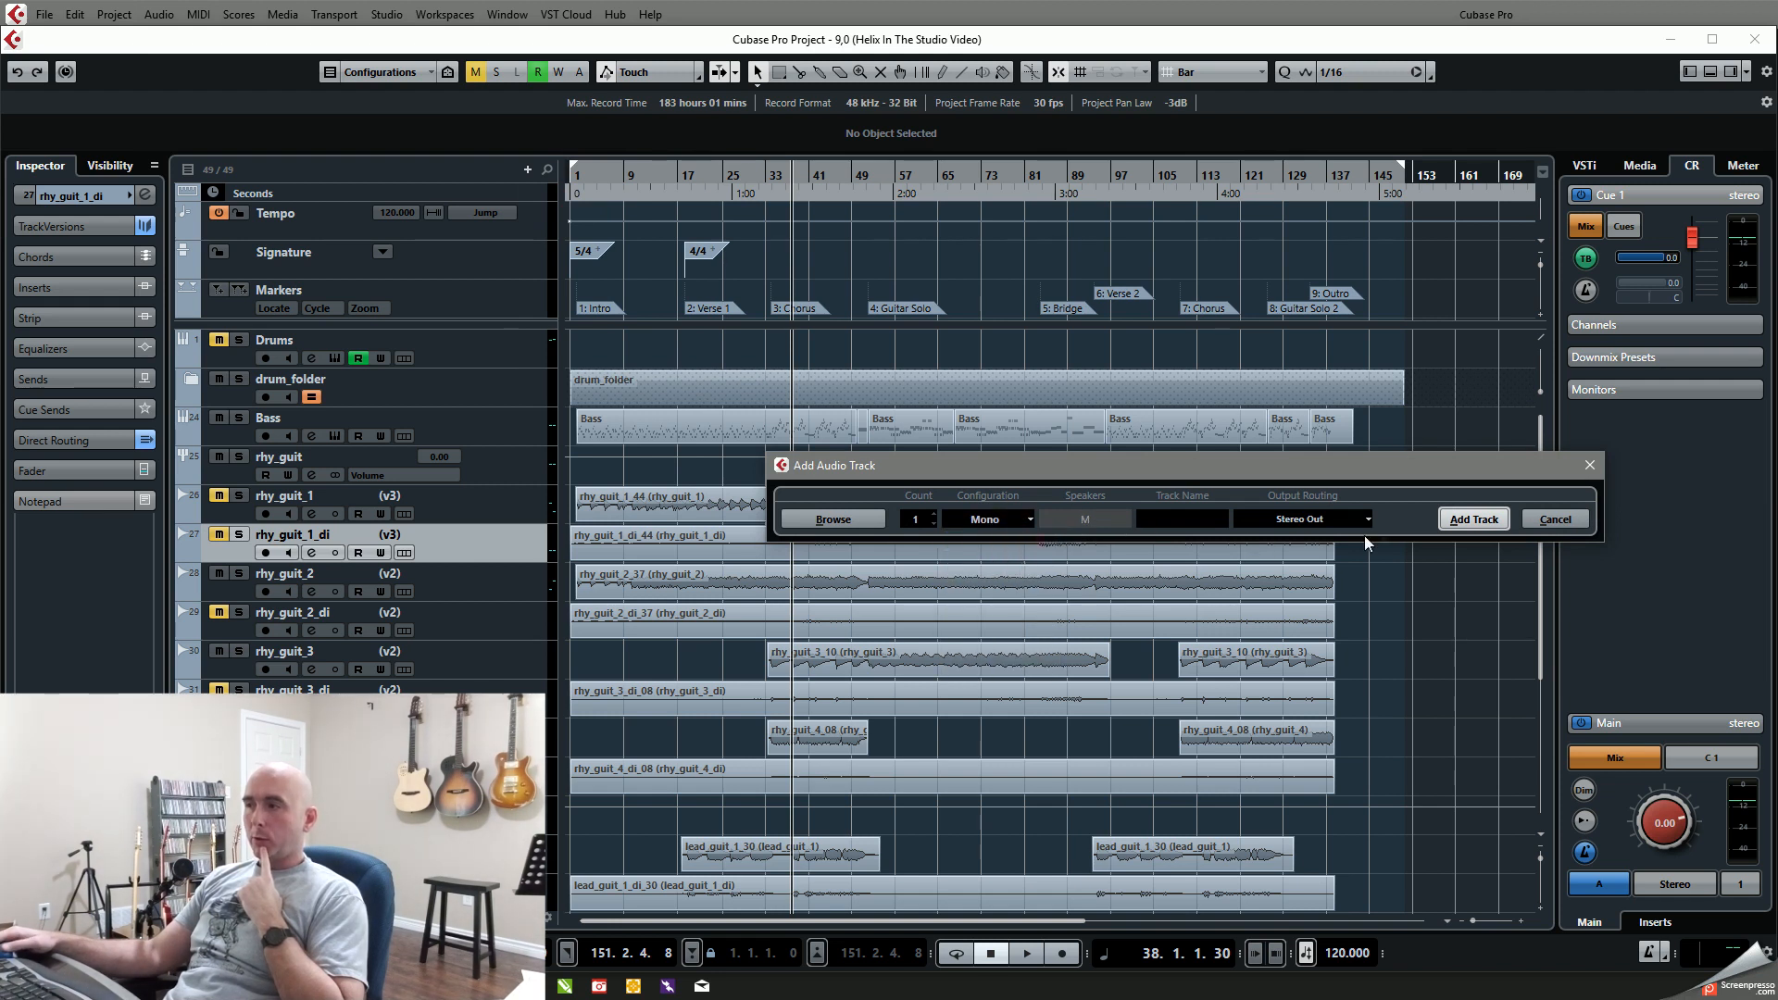
click(1470, 519)
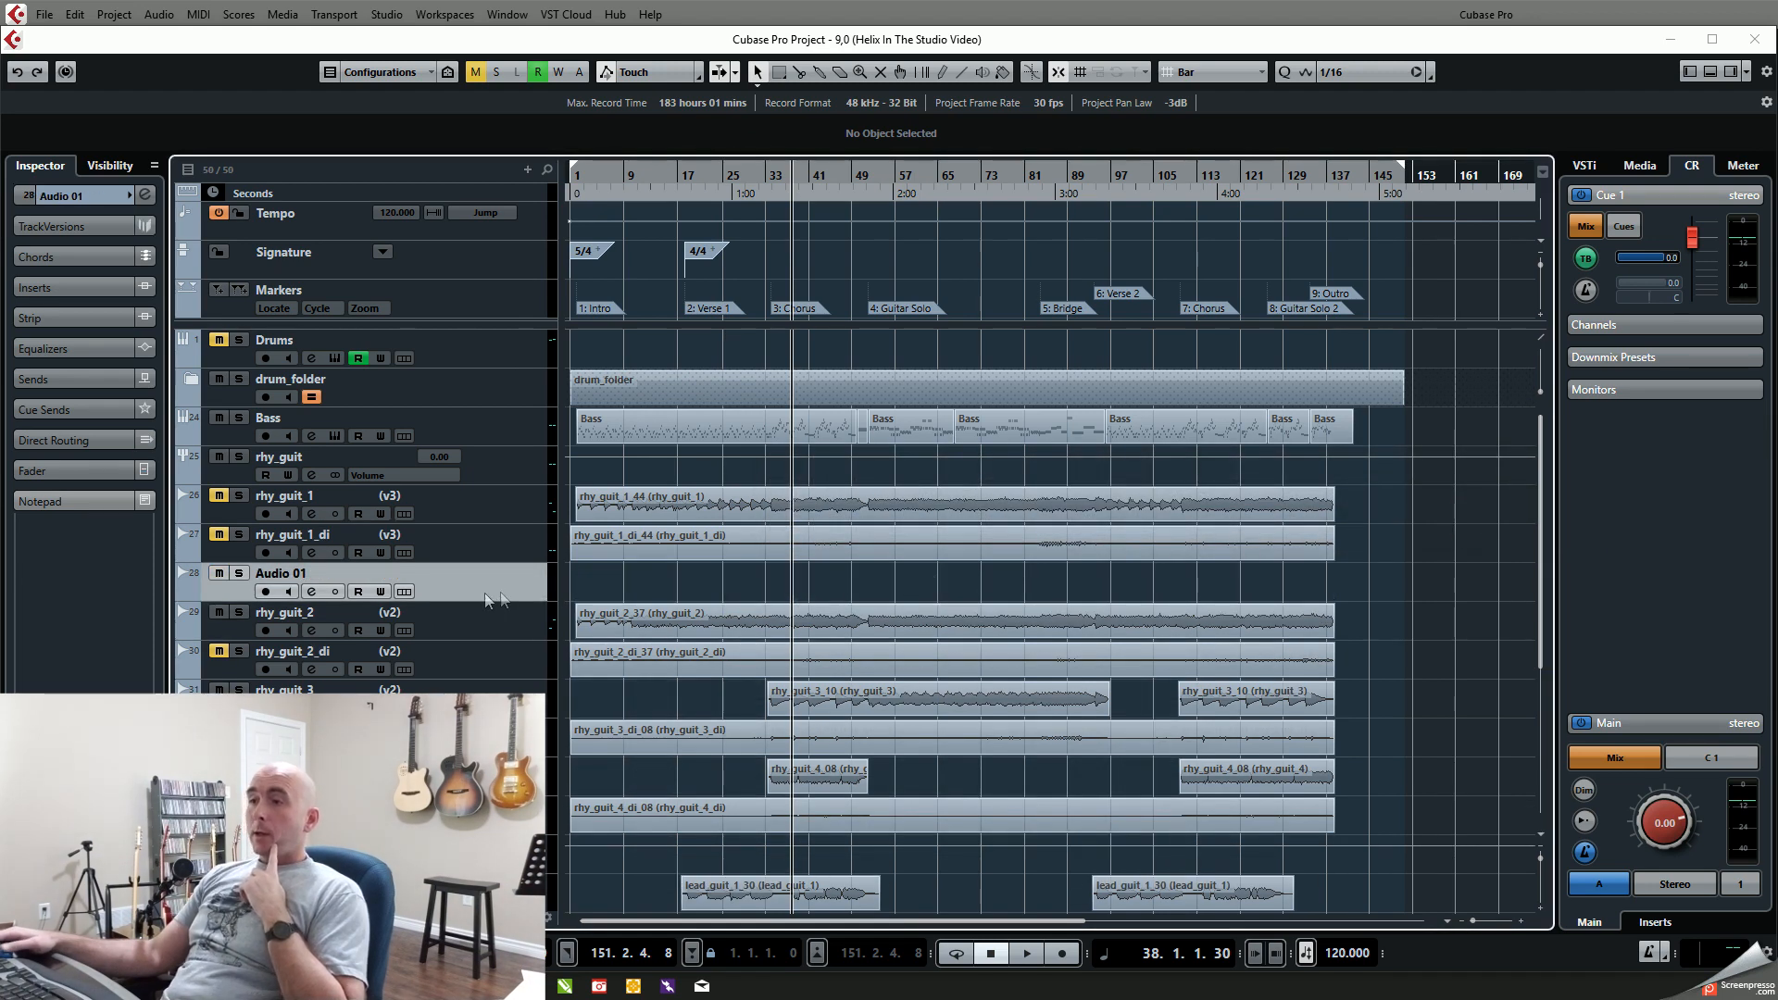
Step: Move the new audio track above rhy_guit_1_di and rename it rhy_guit_1_reamp
drag(488, 593, 488, 554)
double_click(299, 534)
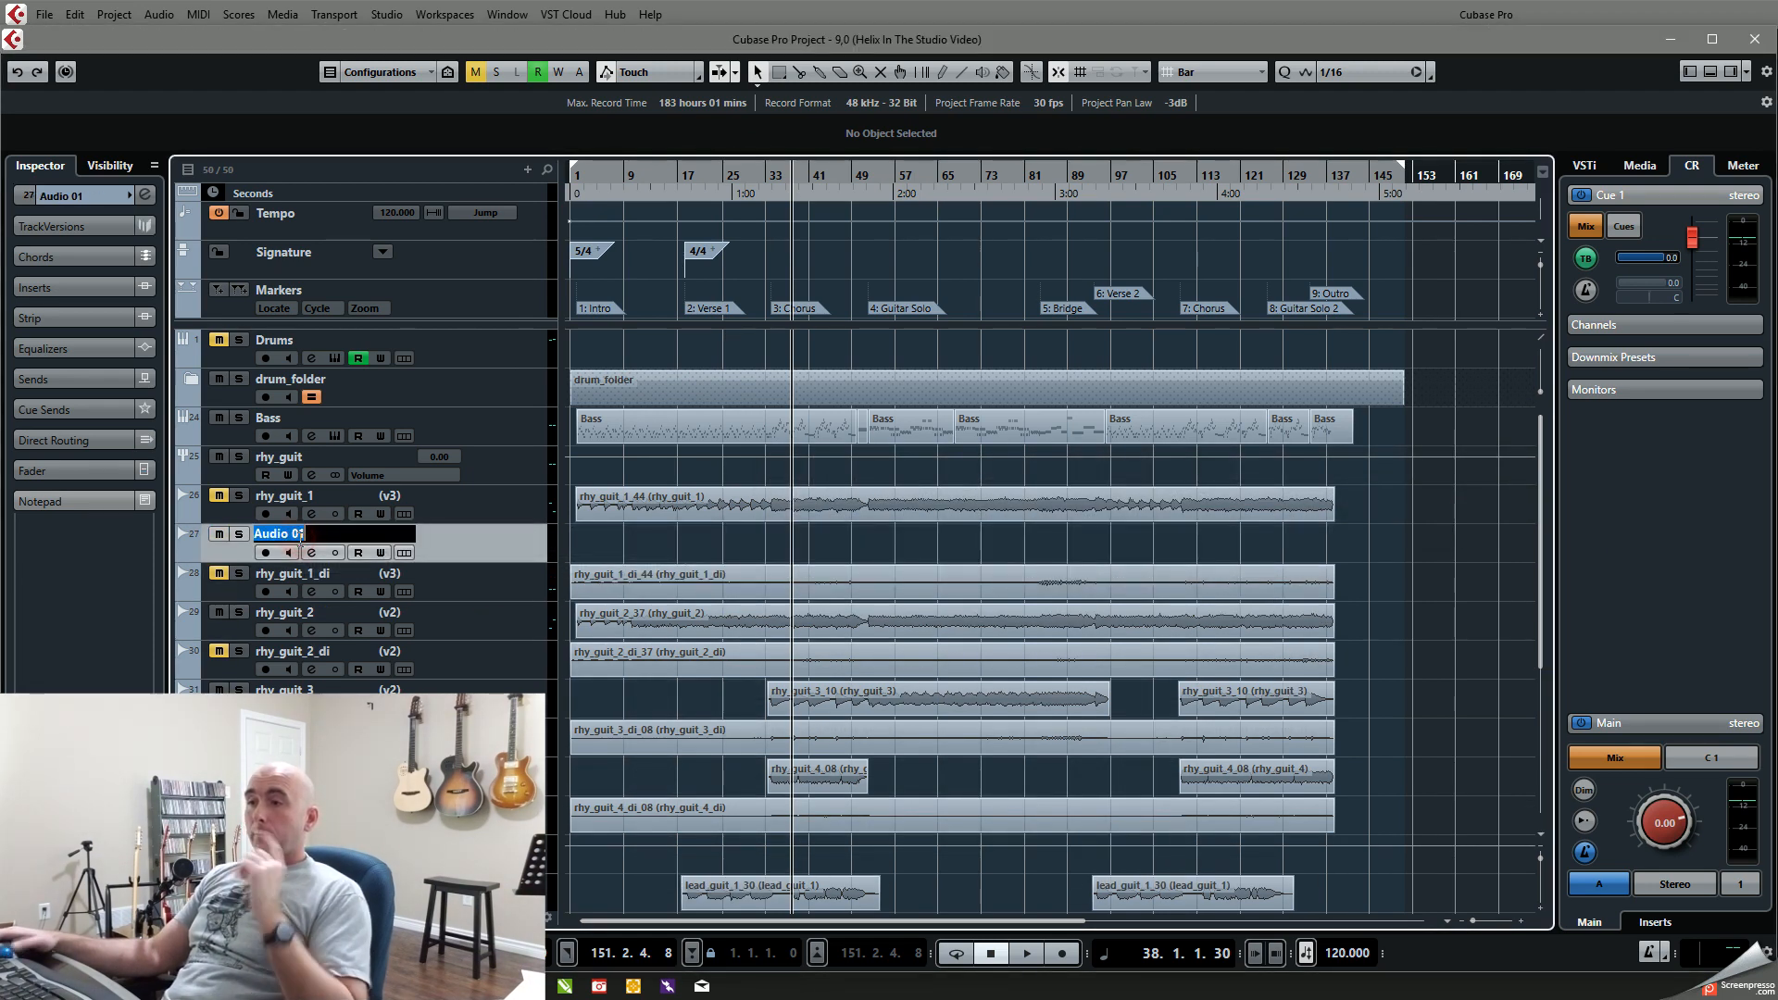
text(rhy_gu)
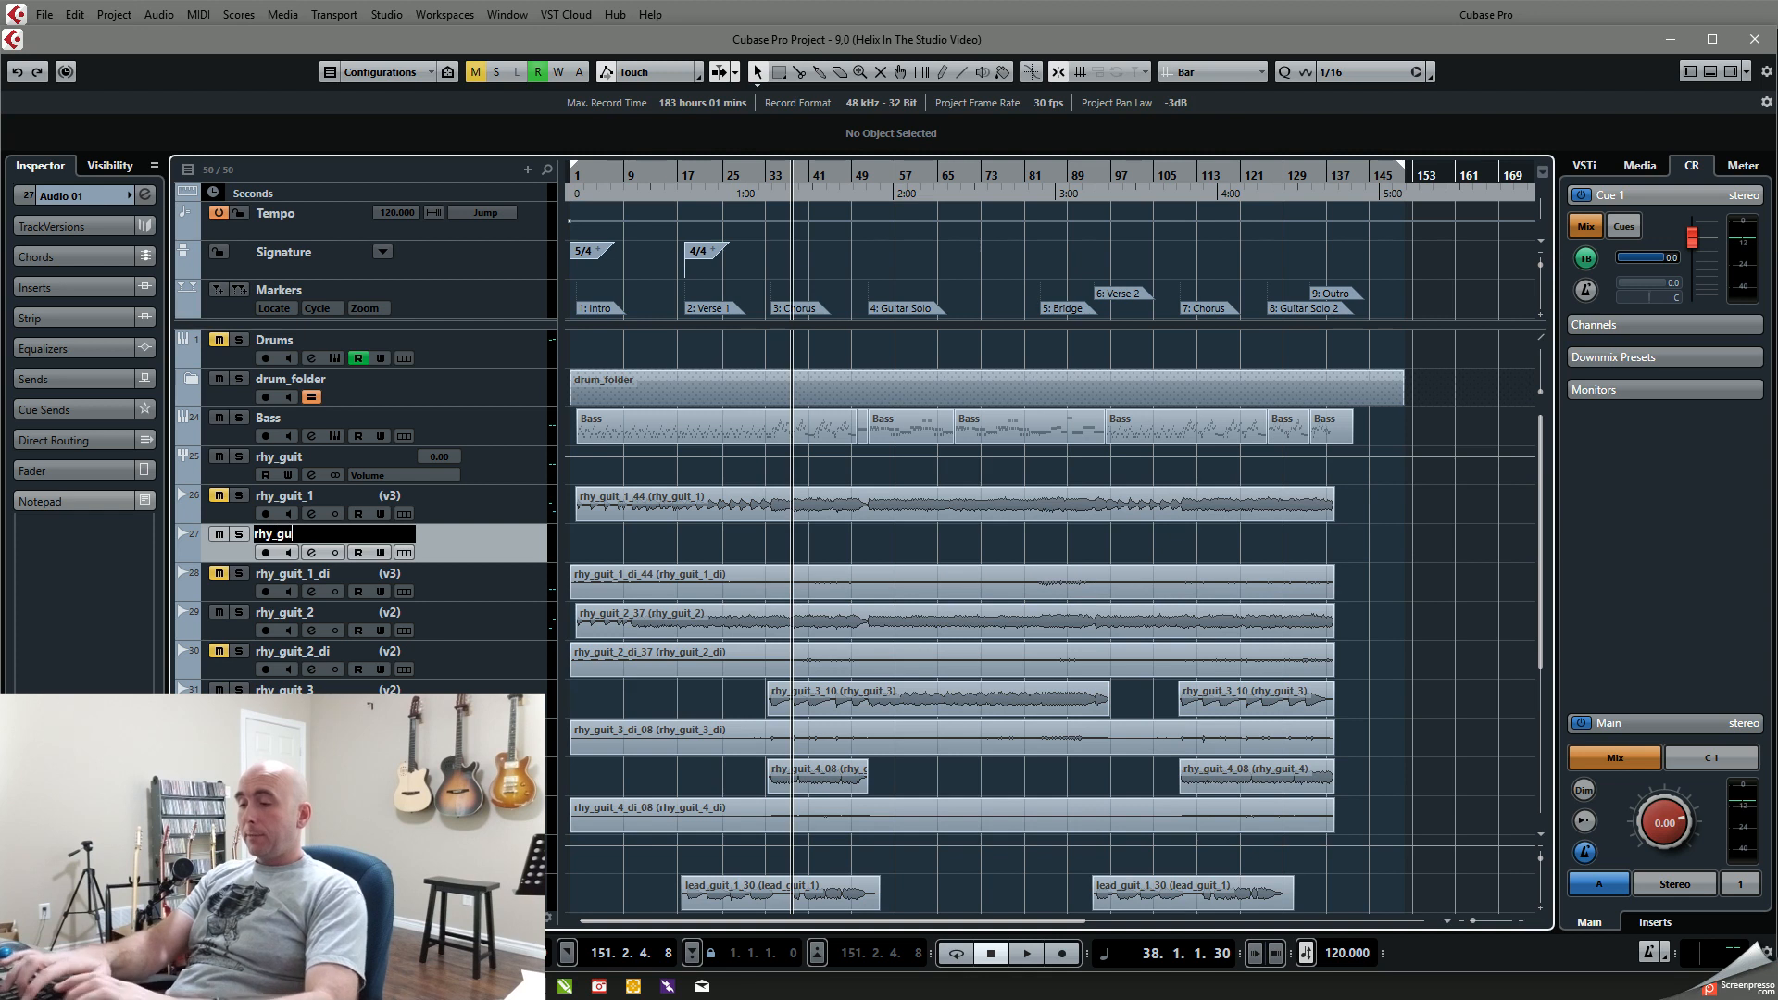
text(it_)
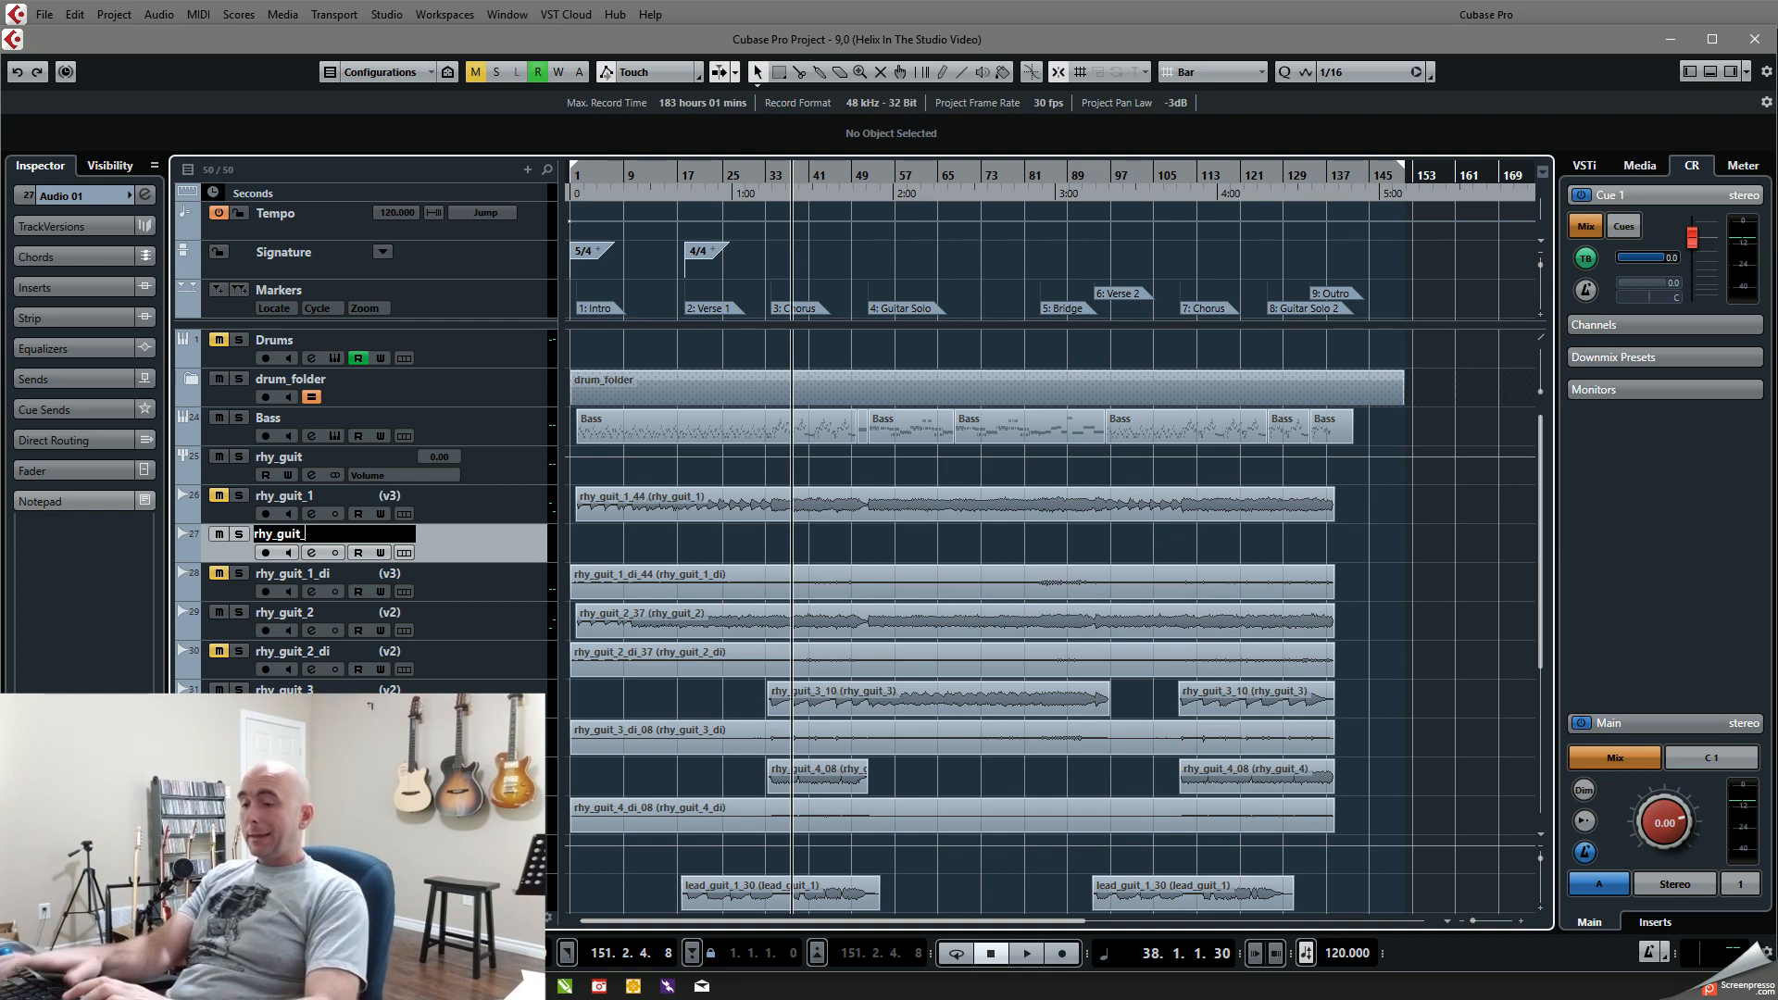
text(1_reamp)
key(Return)
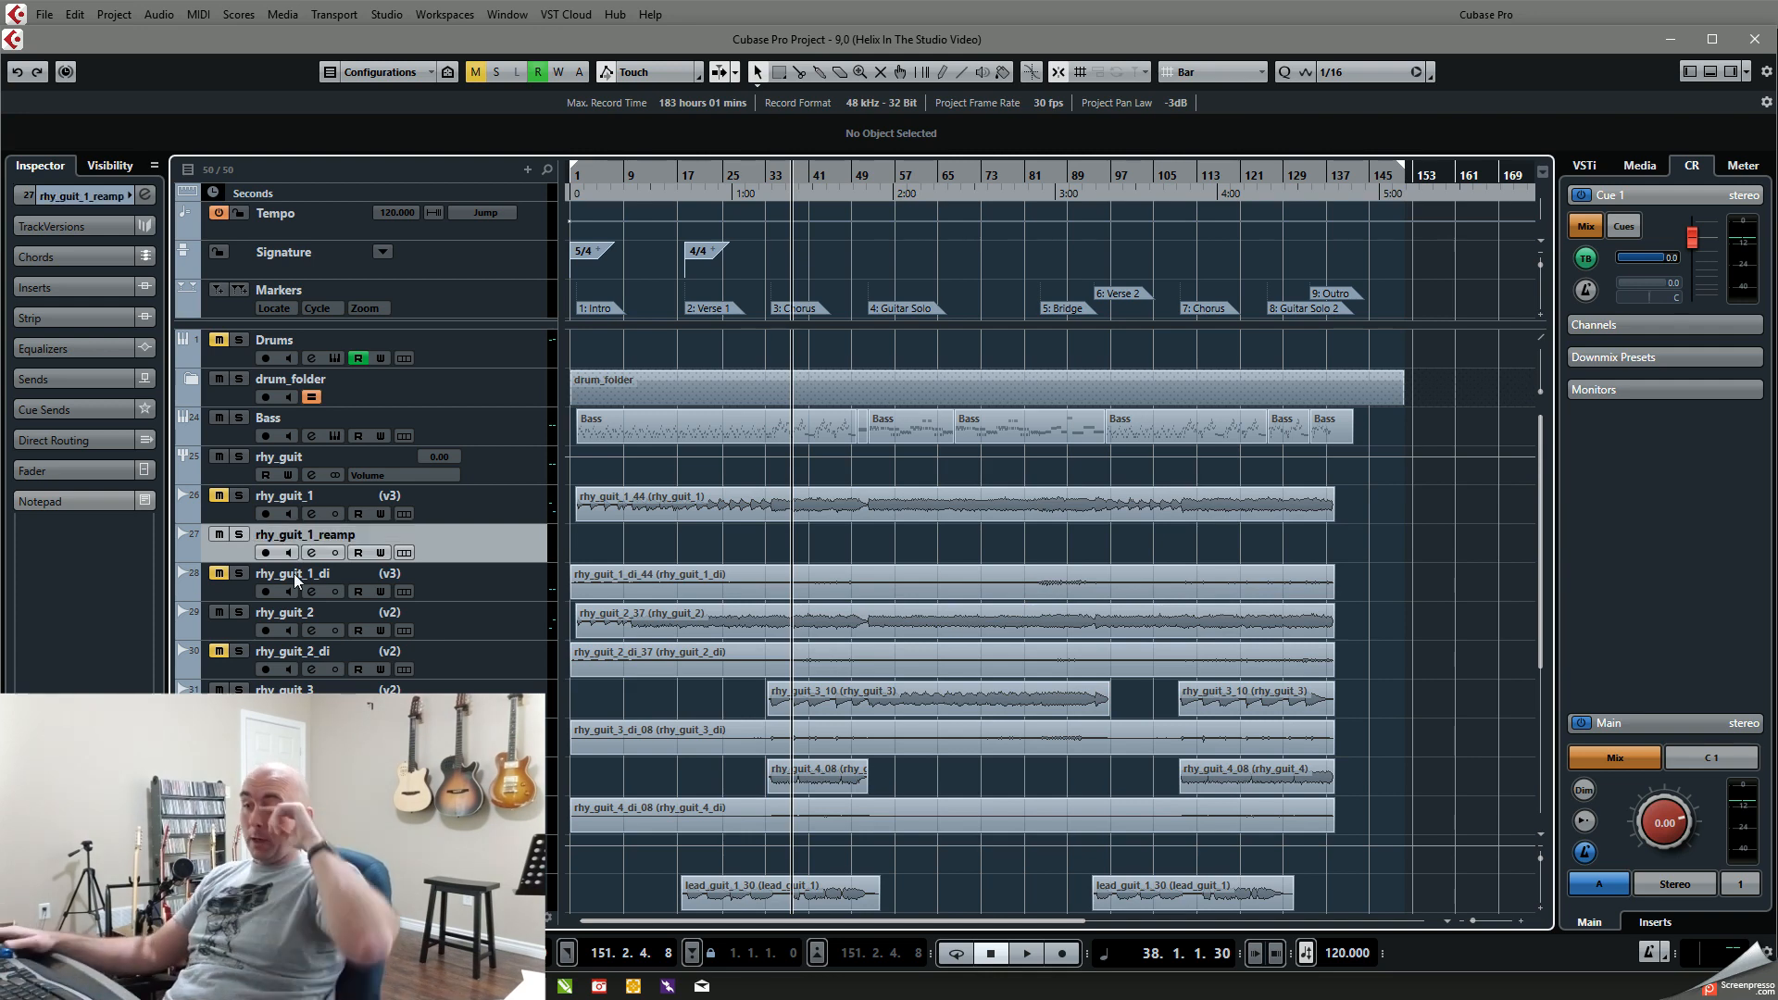
Step: Check the input and output routing of rhy_guit_1_reamp in its channel settings, and arm the track for recording
click(313, 552)
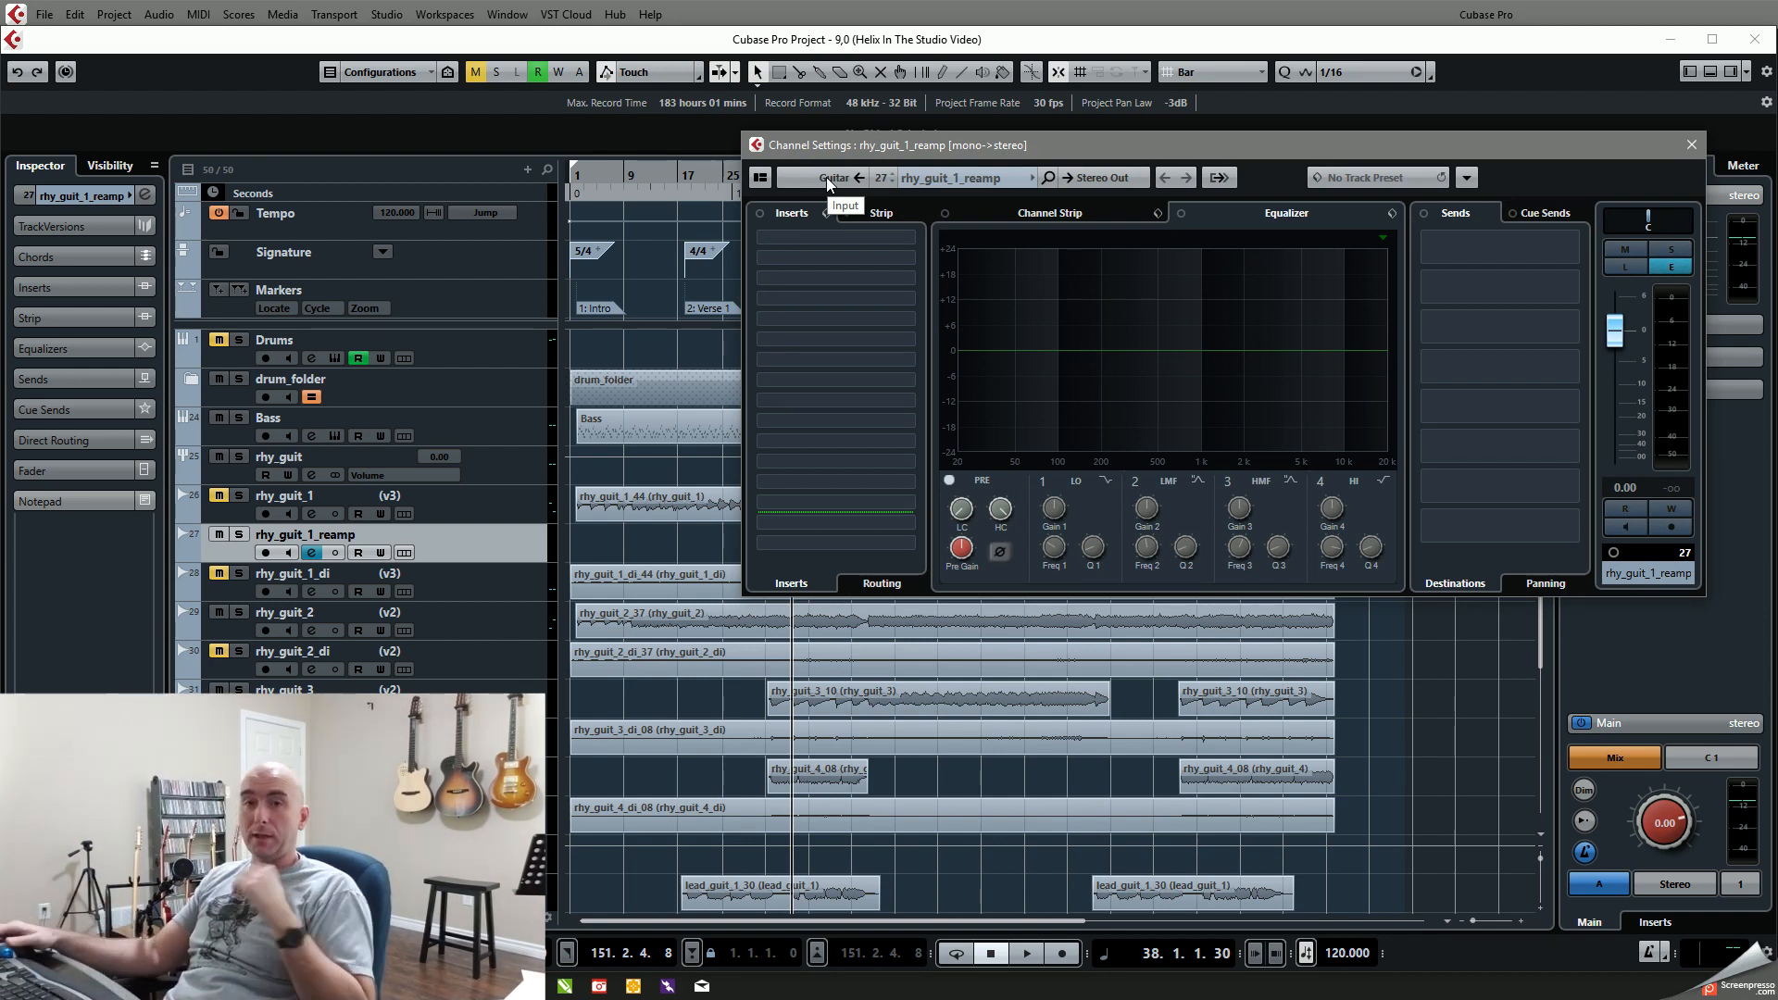
click(1692, 145)
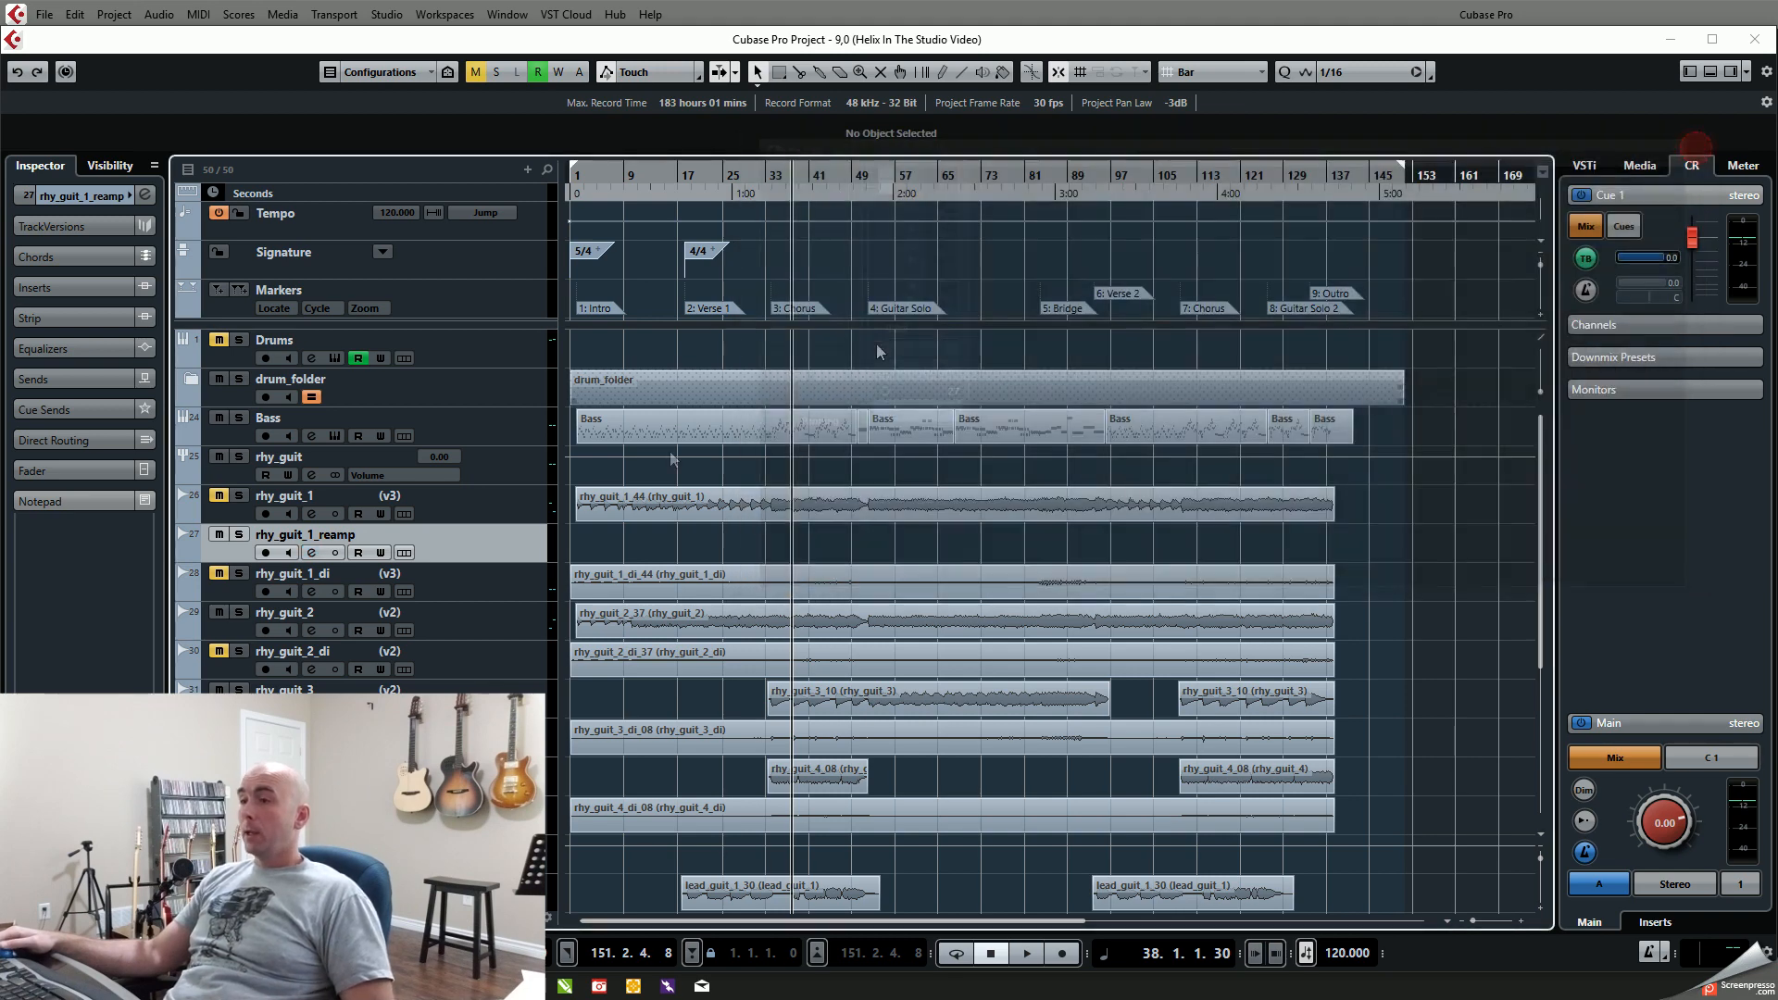
click(266, 553)
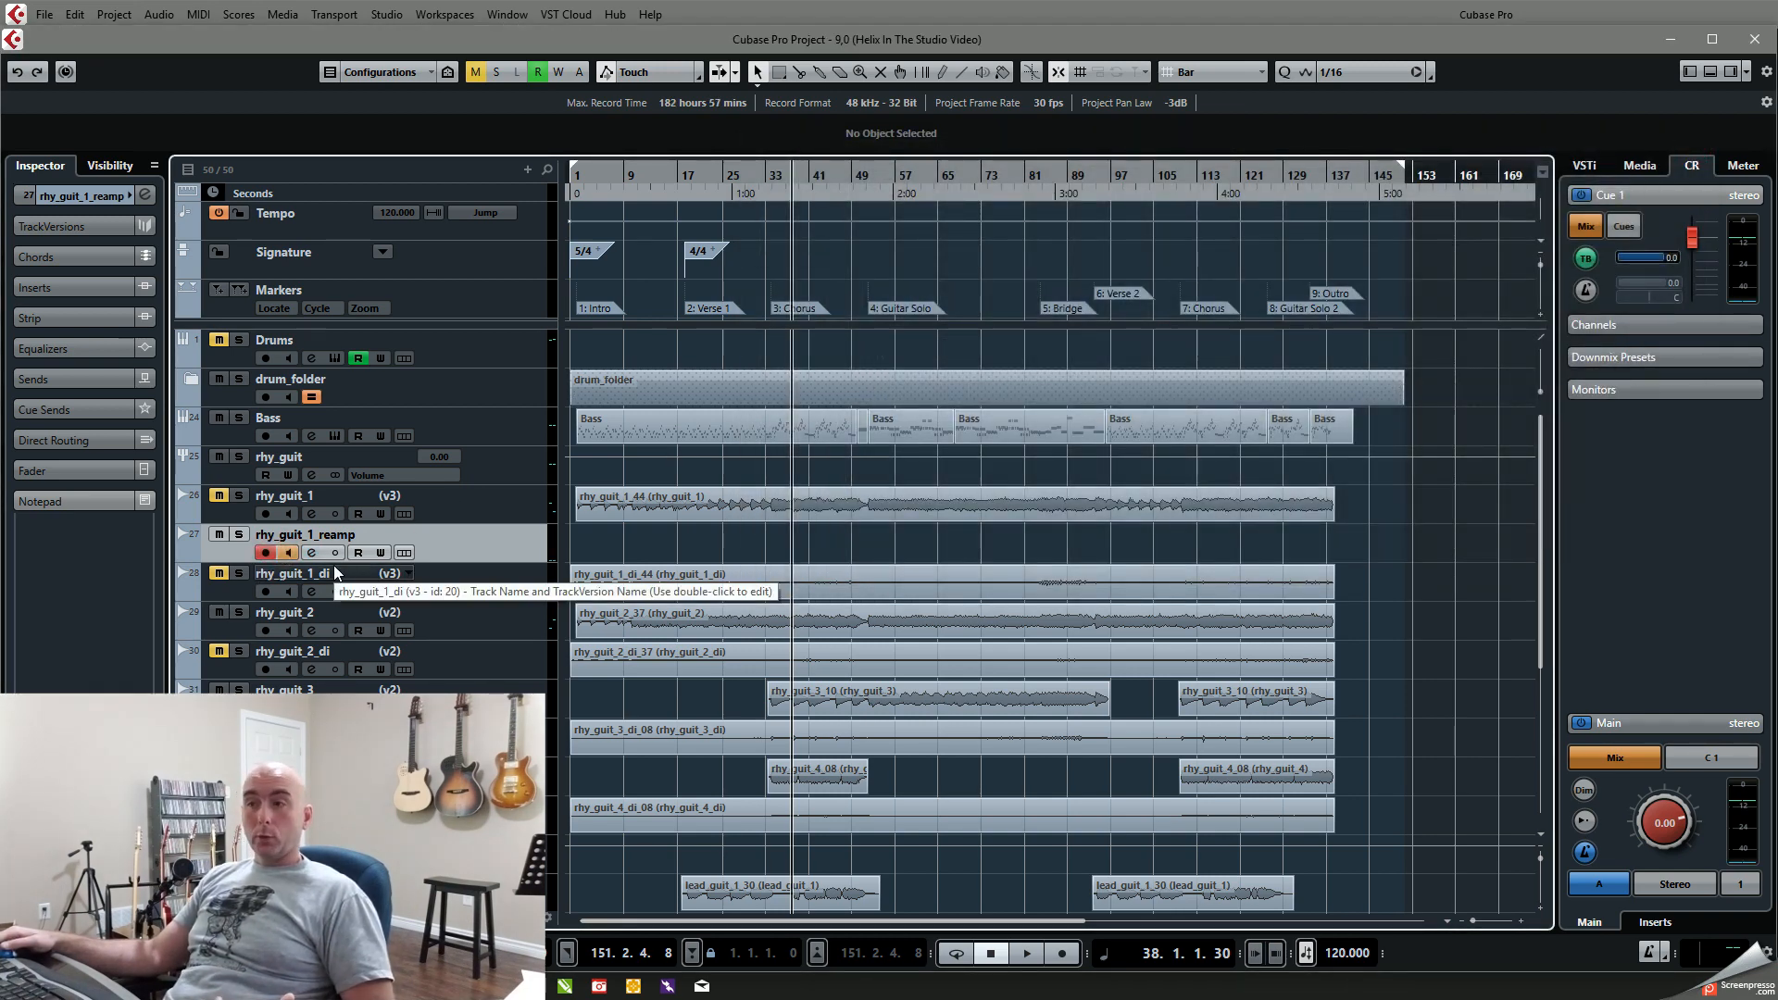
Step: Unmute the rhy_guit_1_di track and route its channel output to Mono Out
click(218, 574)
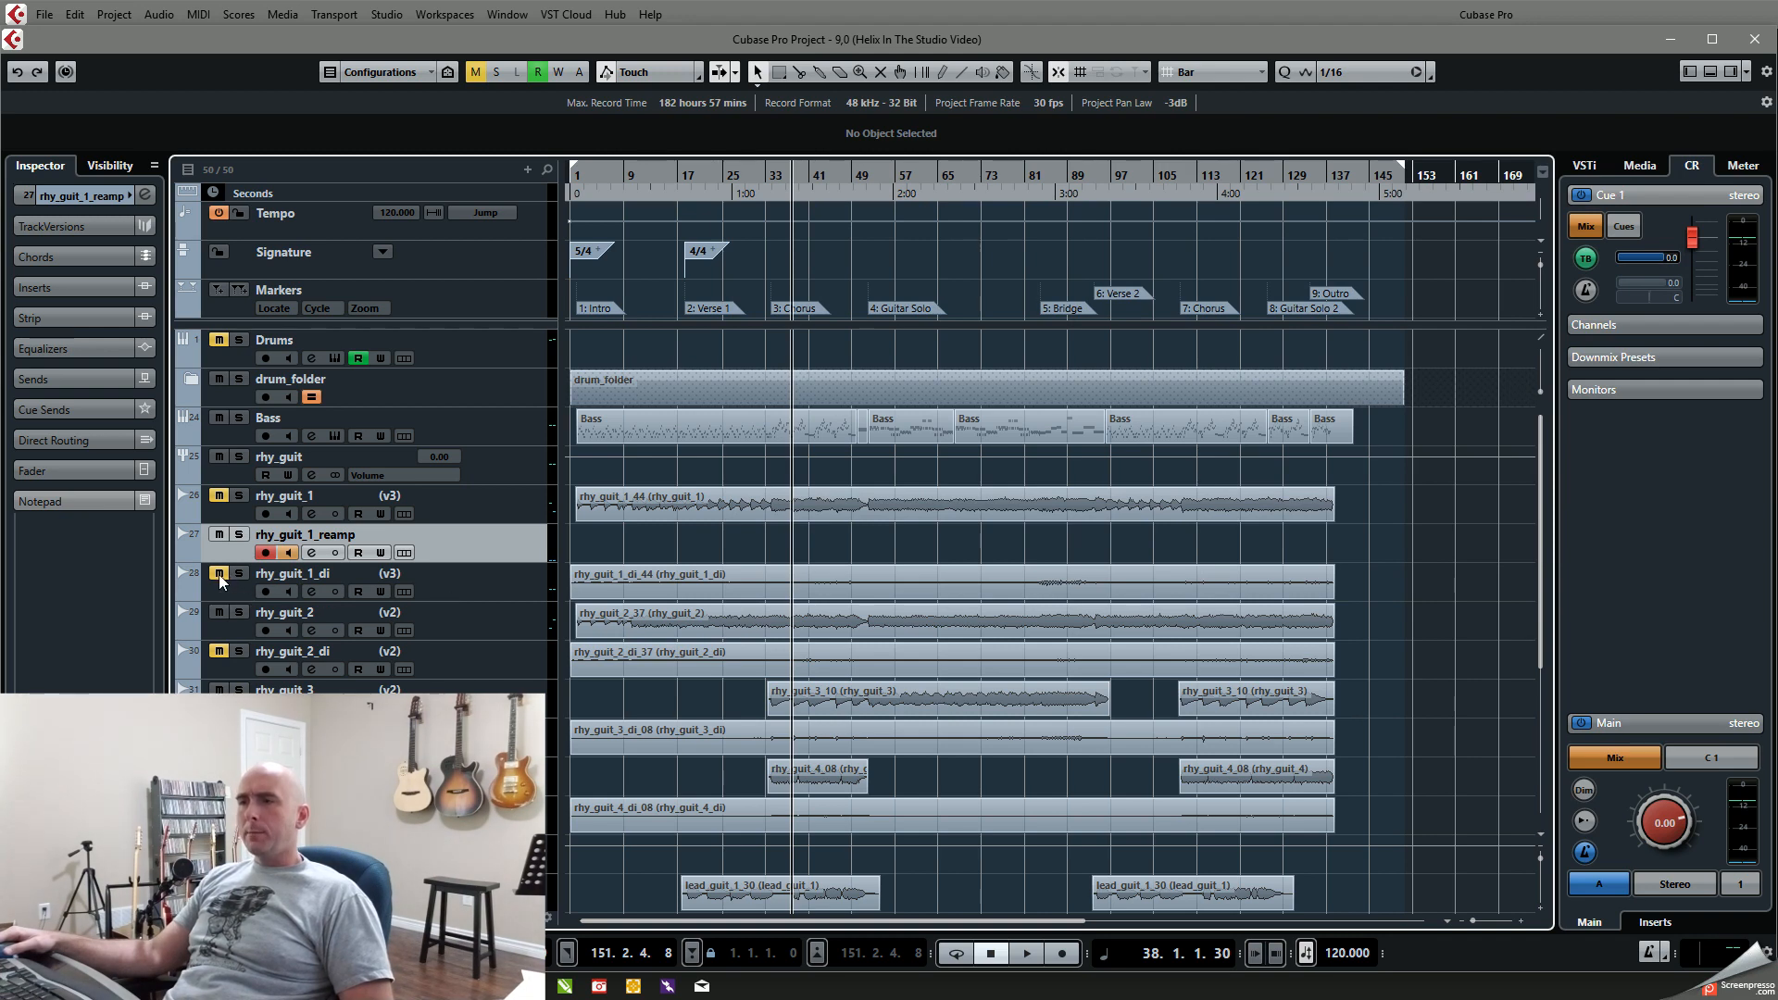
click(313, 592)
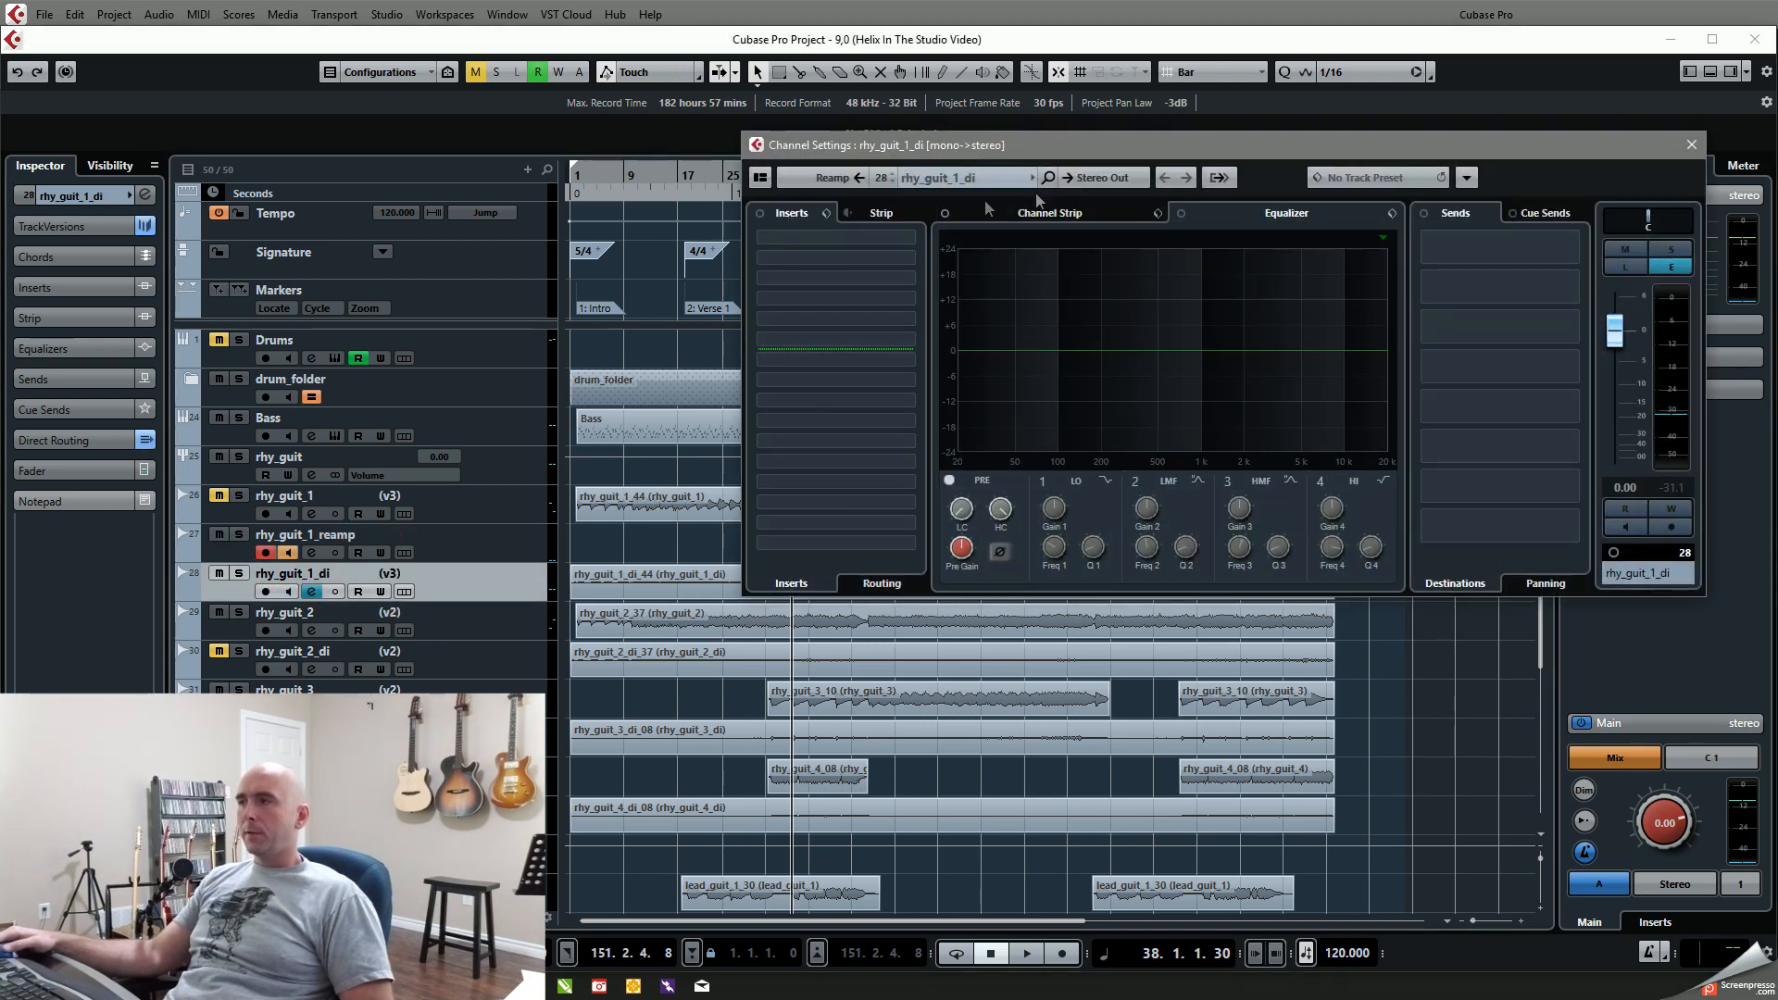
click(1089, 184)
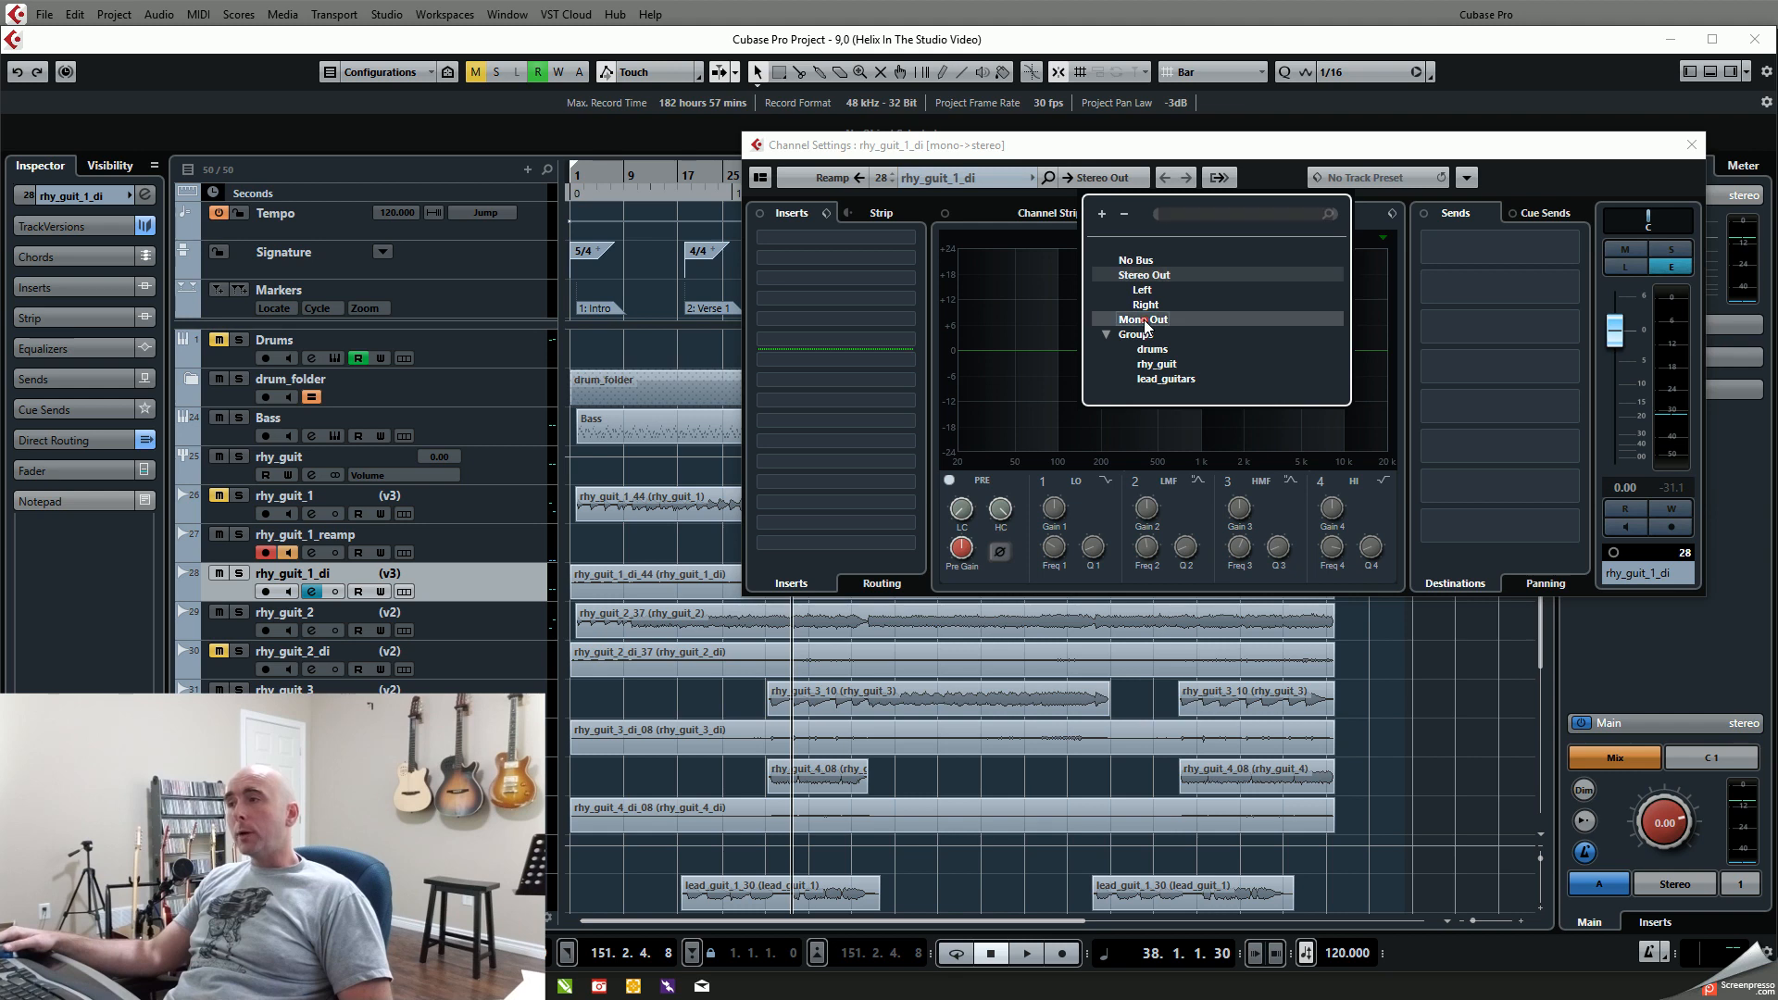
click(1144, 321)
click(726, 133)
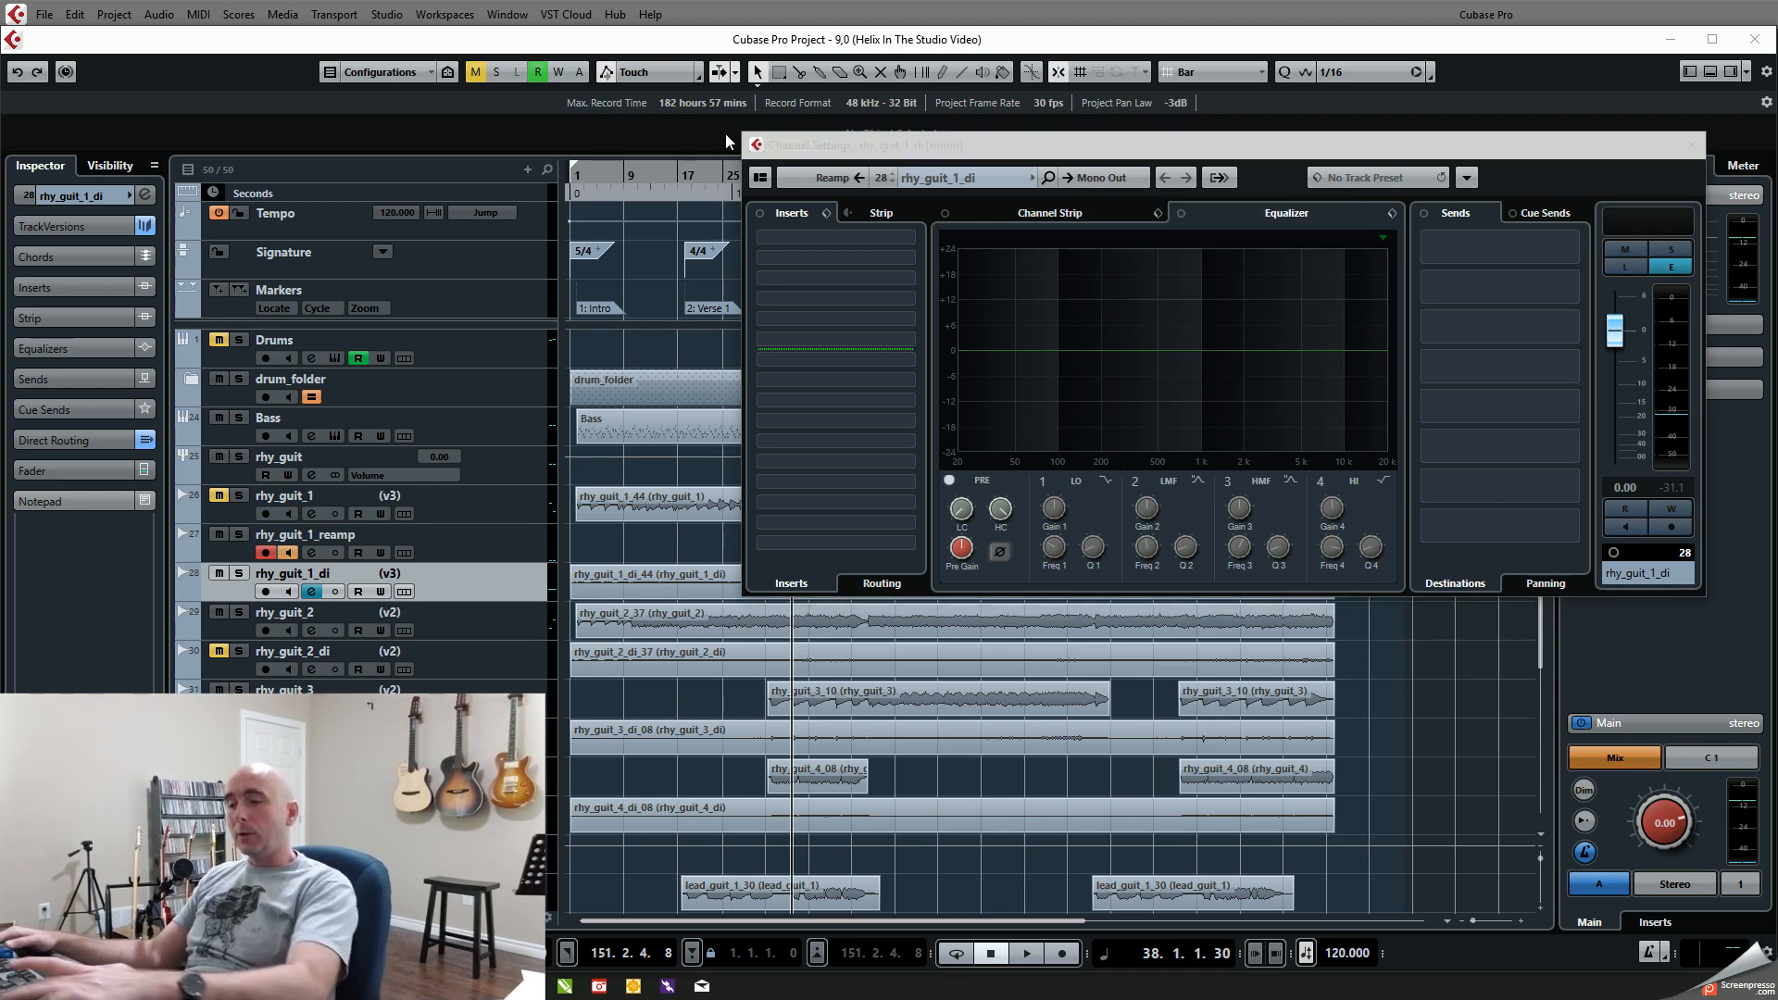
Step: Check the Mono Out bus's device port in Audio Connections and close the open connection and channel windows
key(F4)
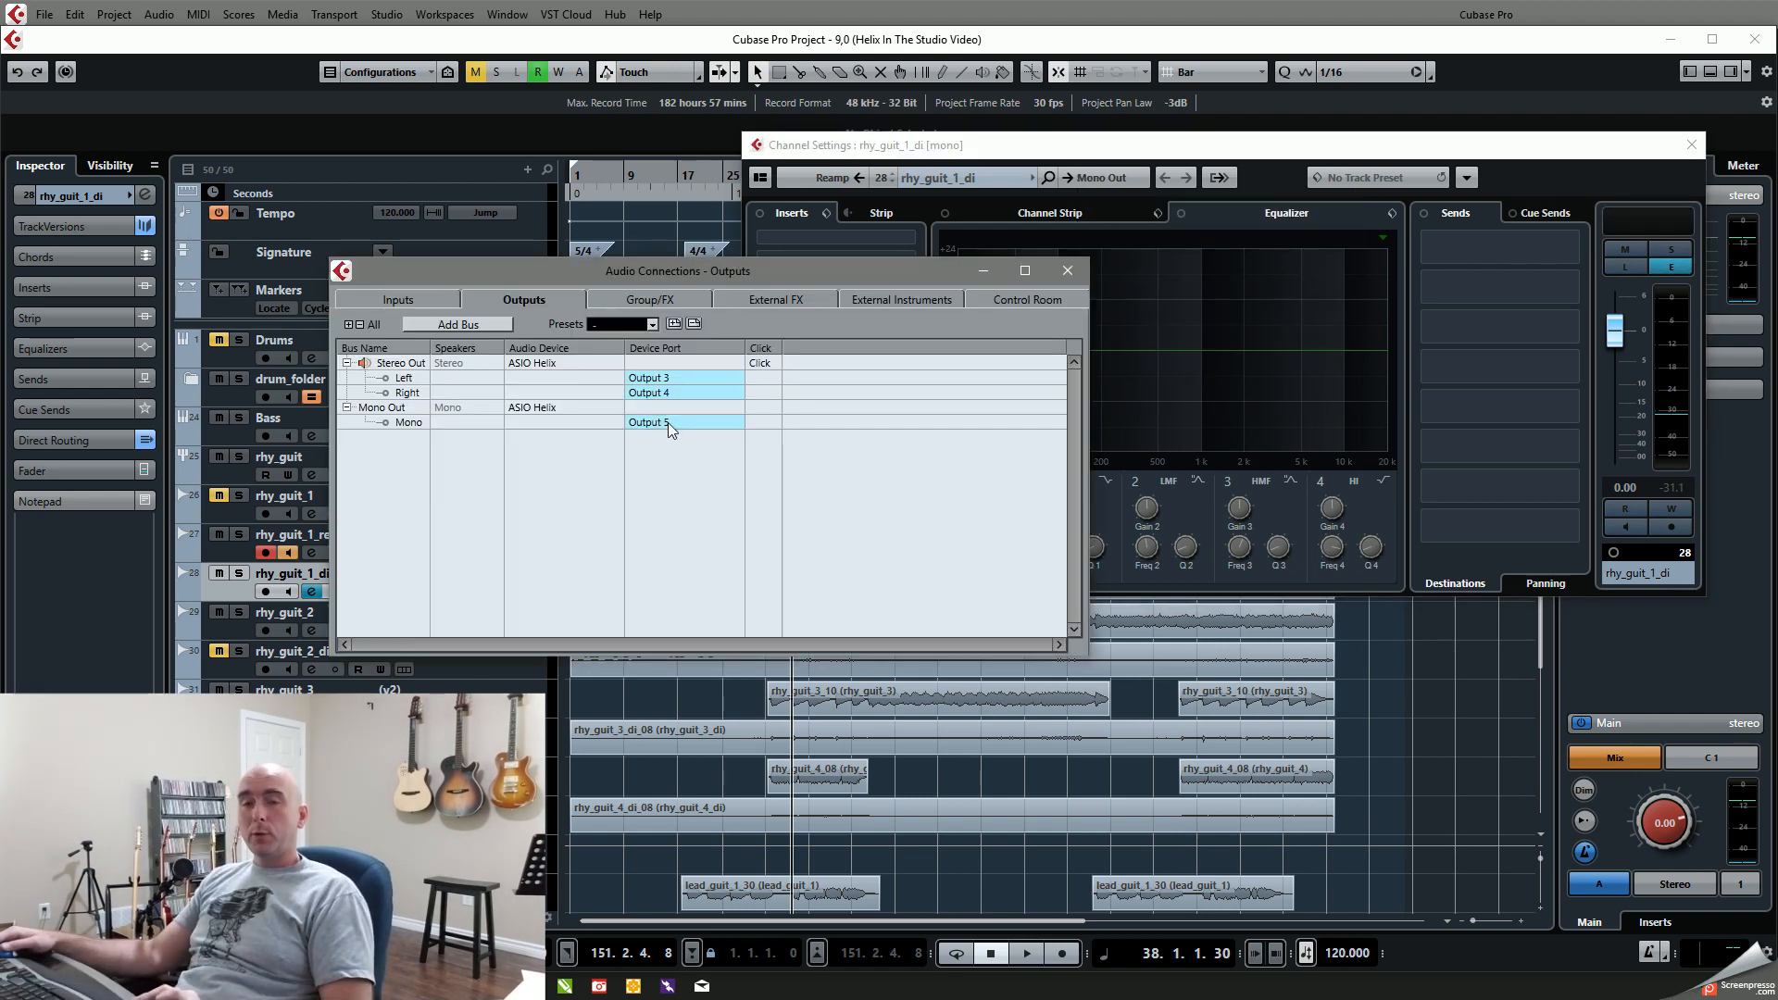
click(1068, 270)
click(1692, 145)
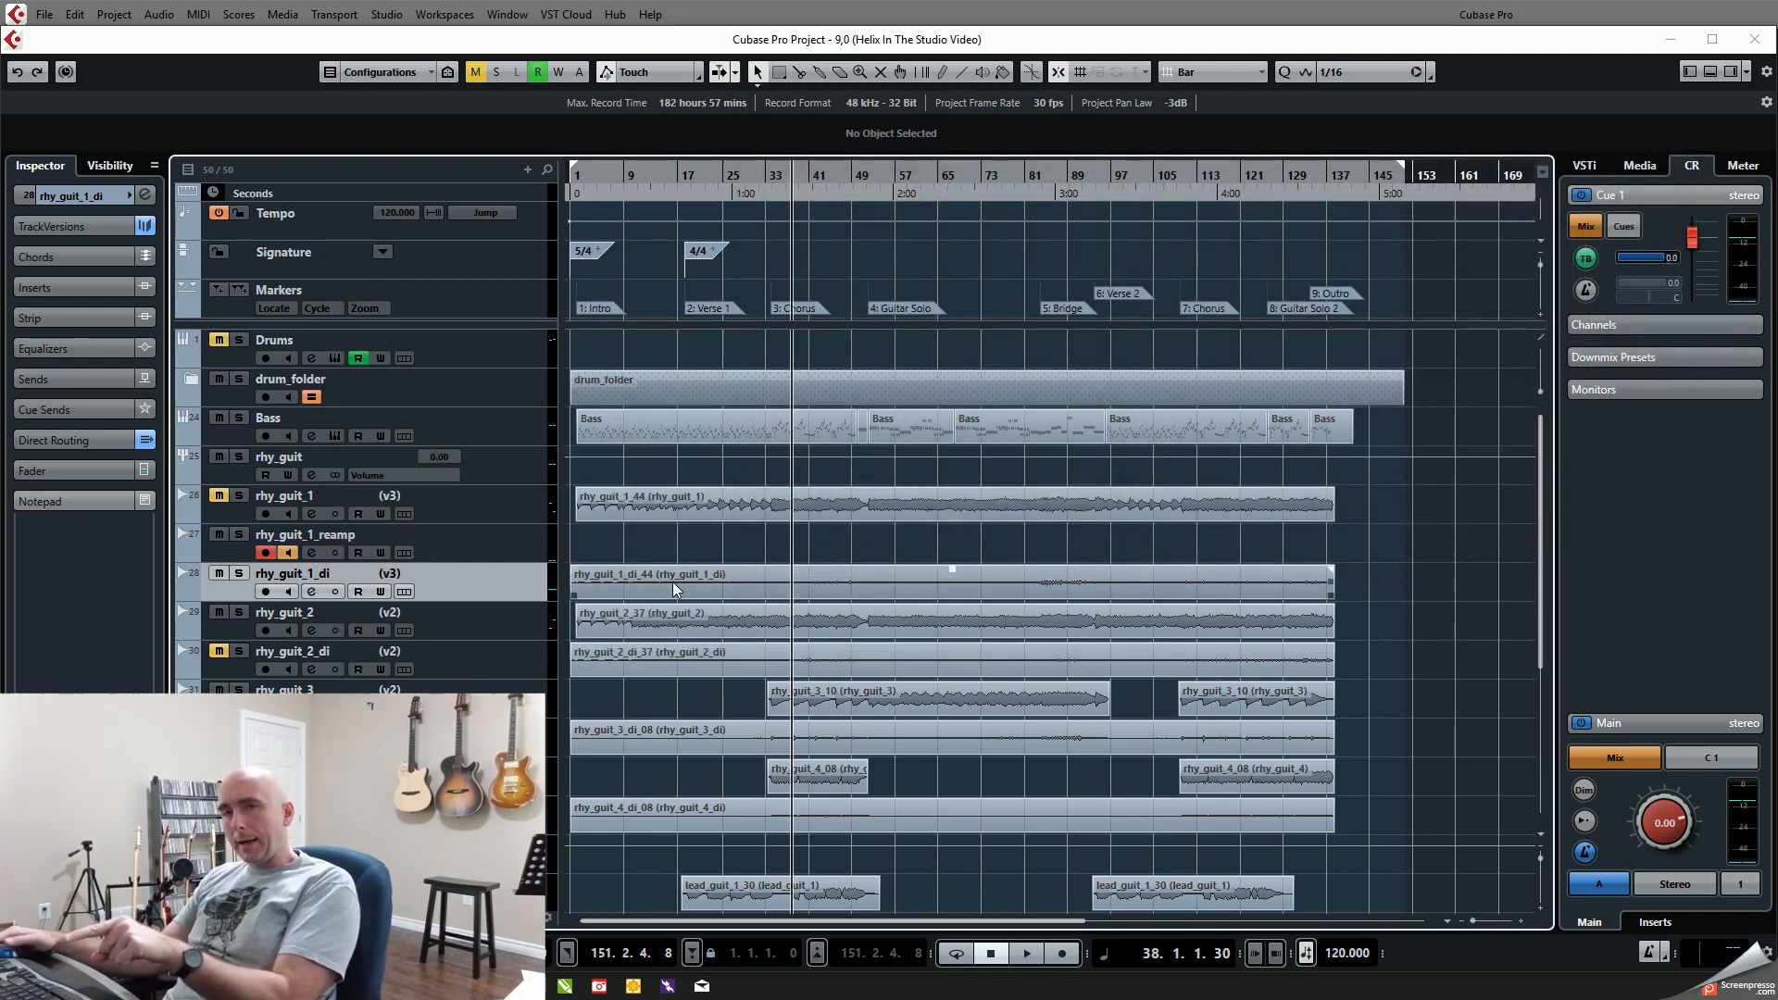
Step: Switch to HX Edit, try Multi (Gtr, Aux, Variax) as the amp path's input, and set it back to USB 5/6
key(alt+Tab)
click(296, 120)
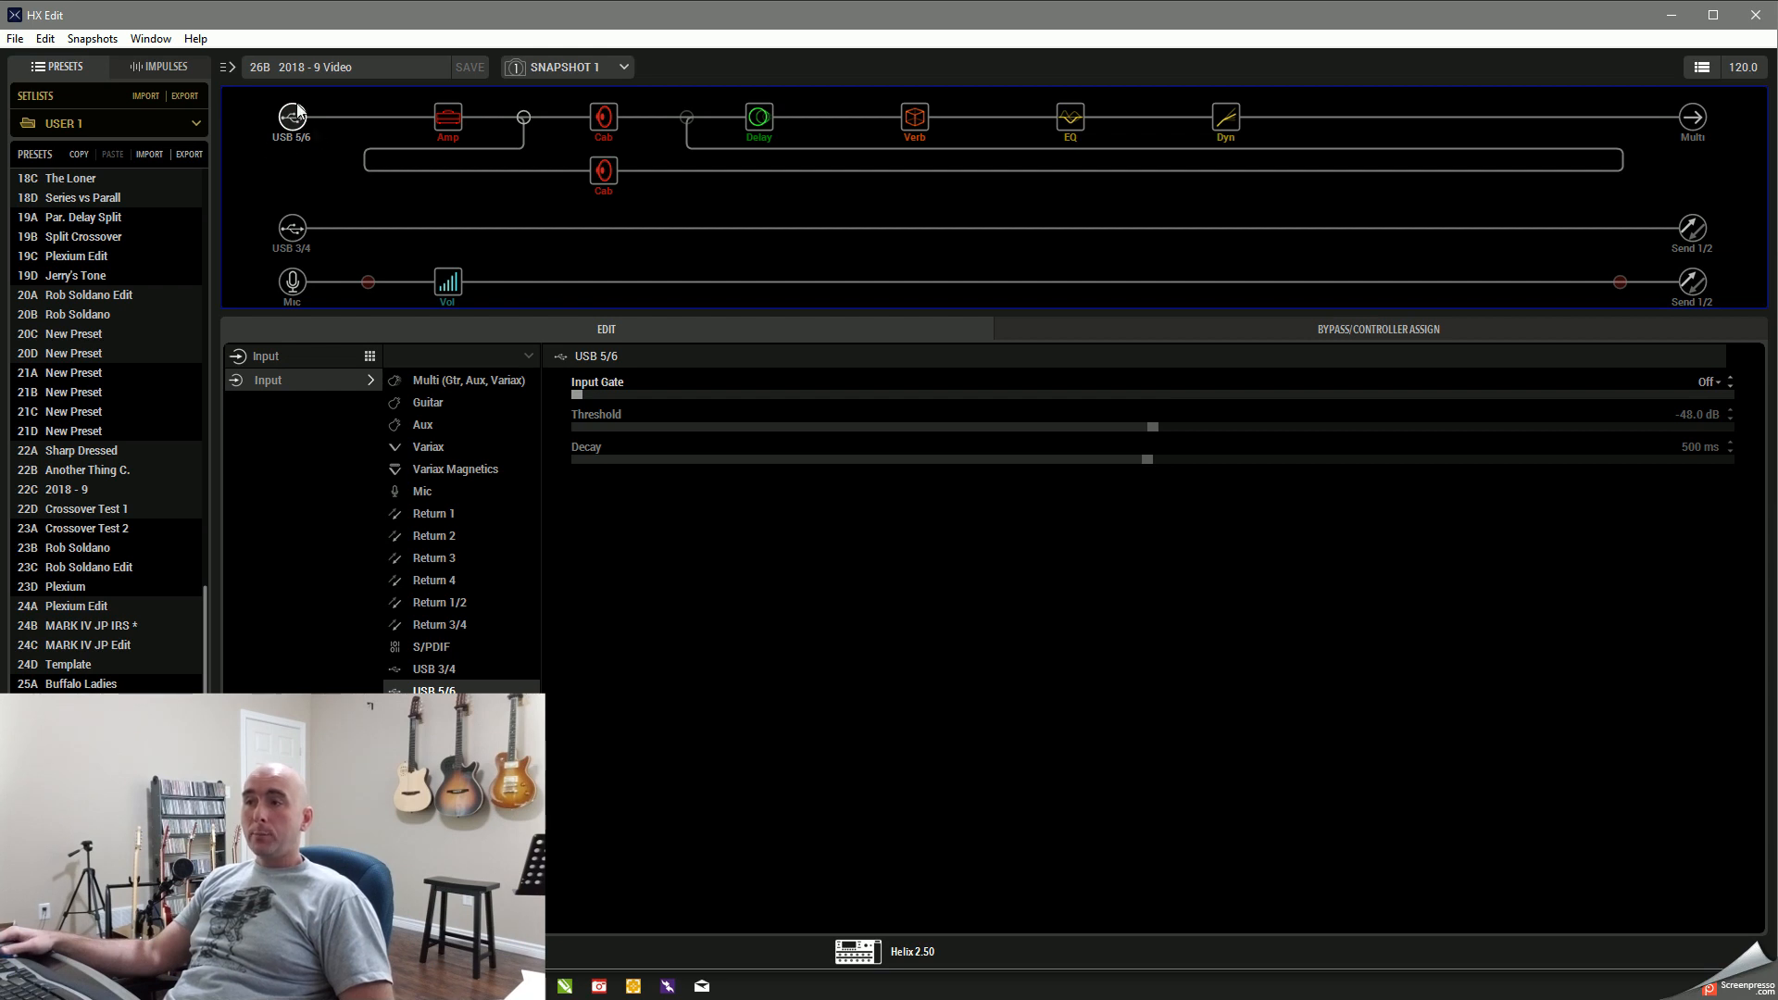
click(476, 380)
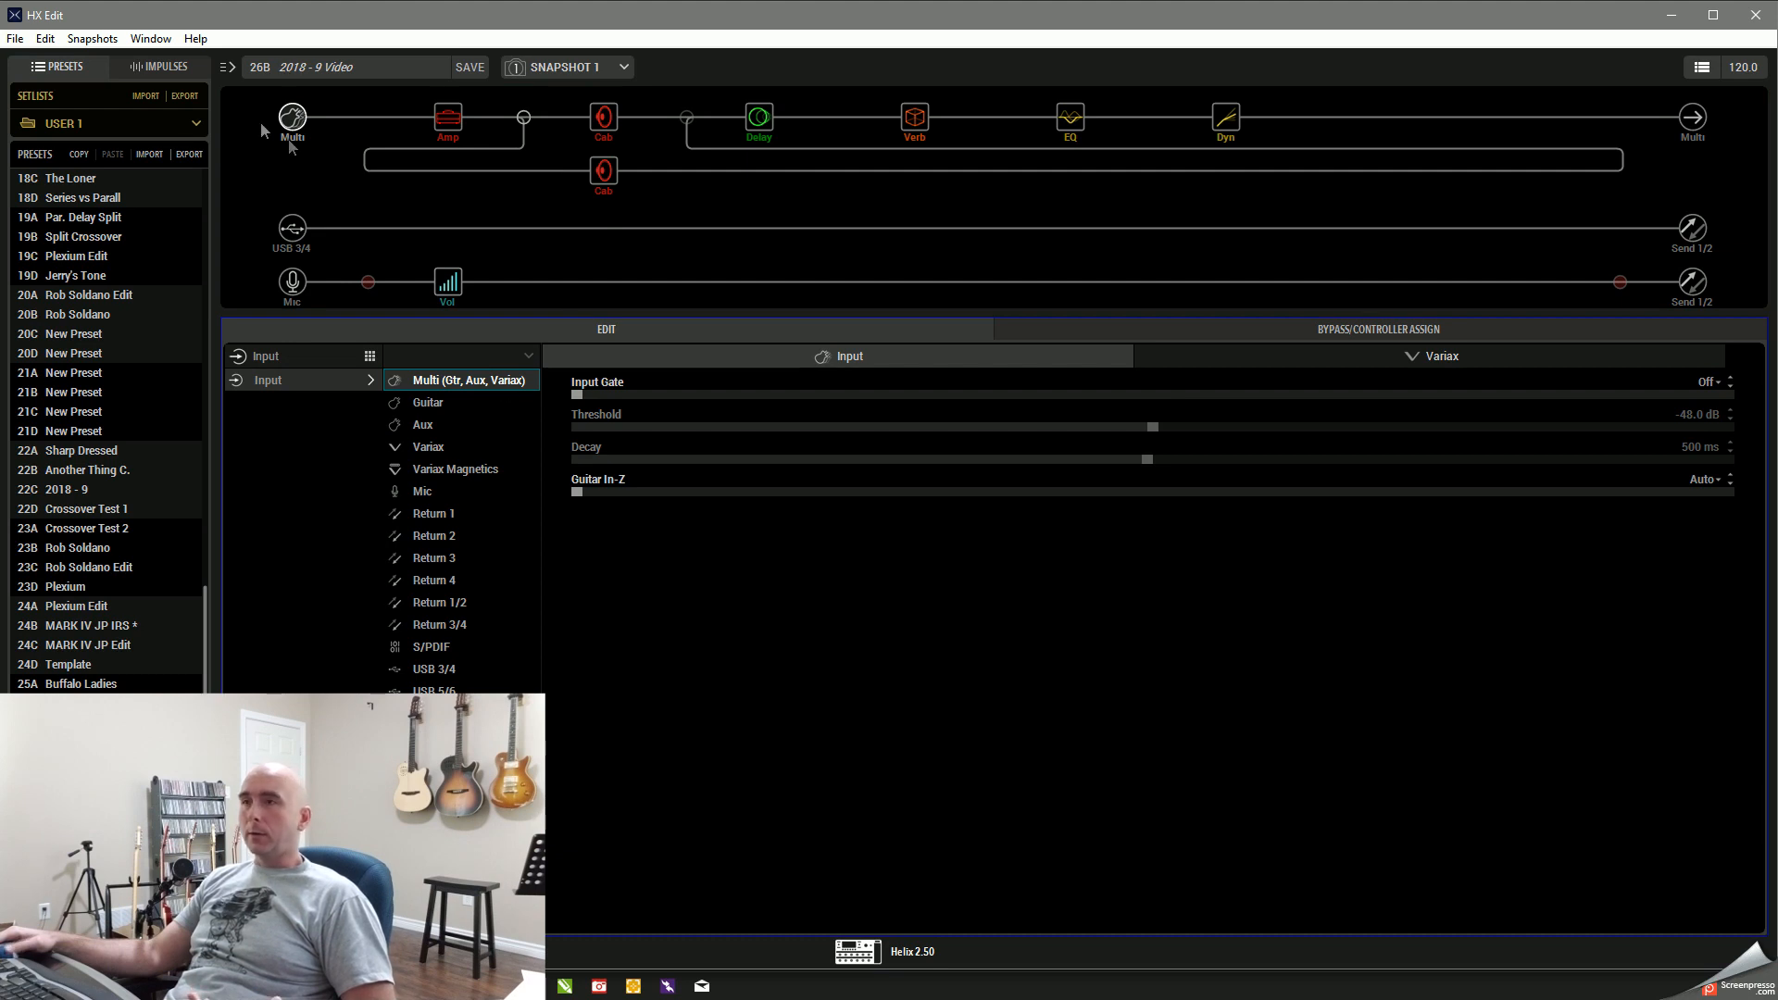
click(455, 691)
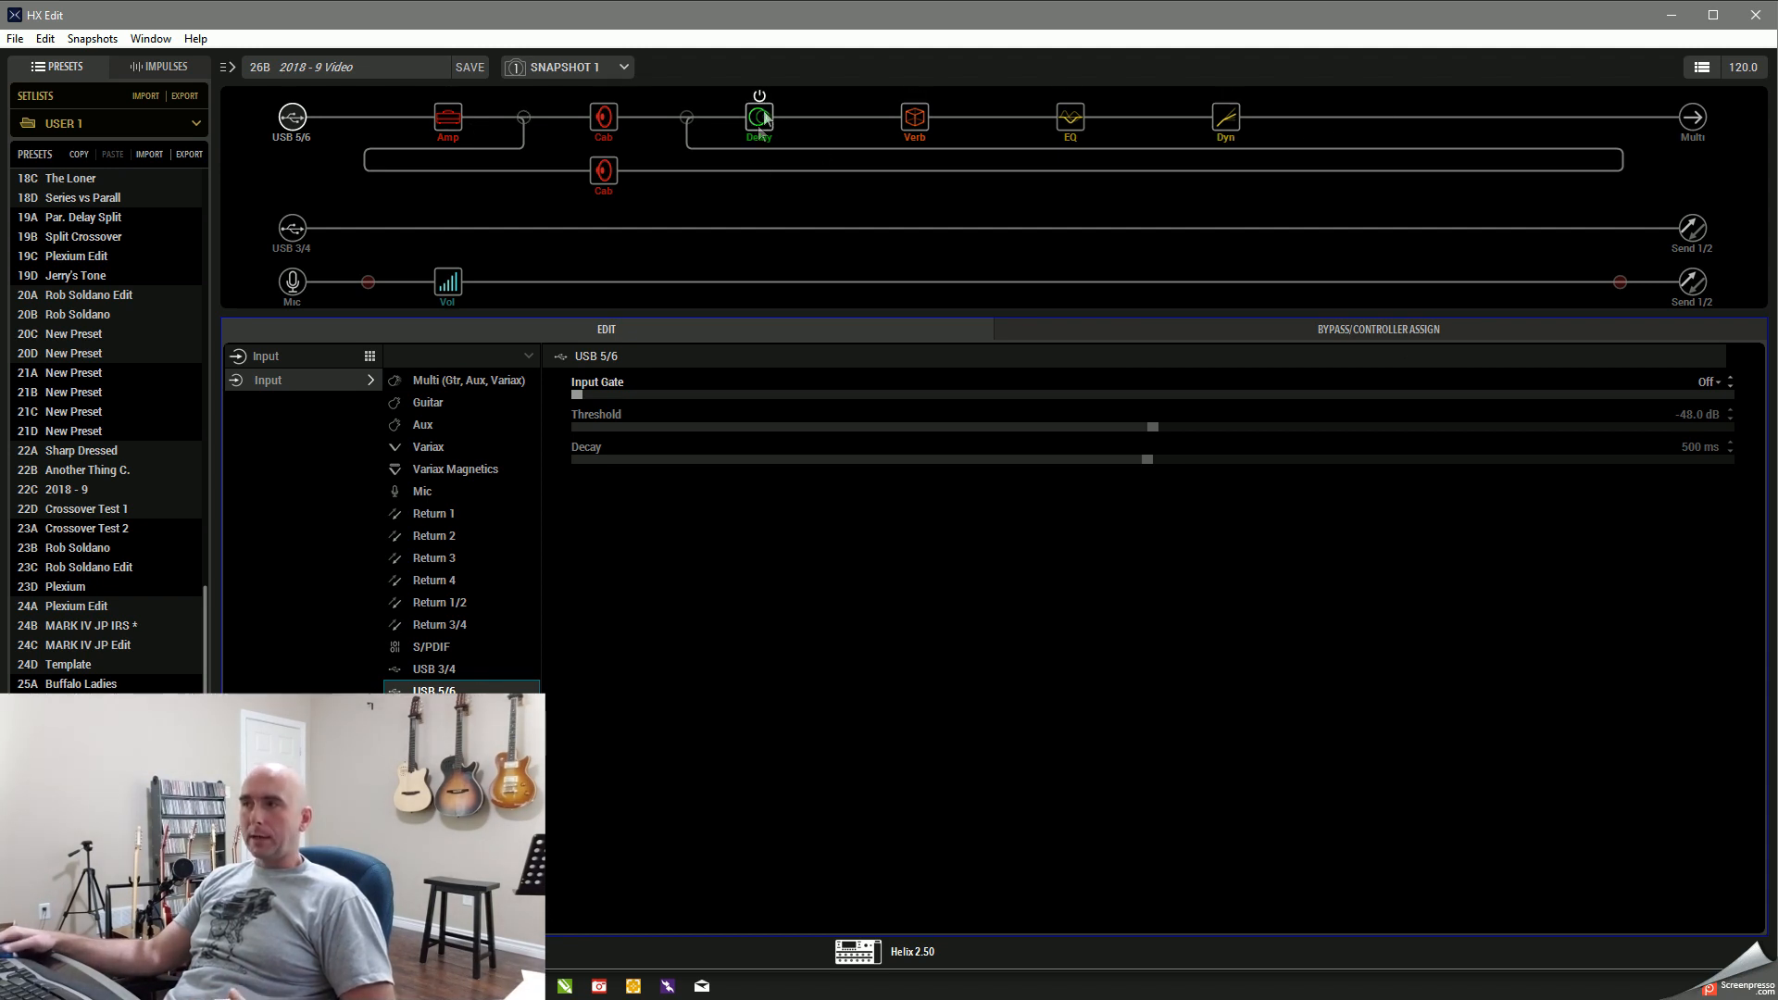
Step: Bypass the Delay block, save the 2018 - 9 Video preset, and return to the Cubase project
click(761, 98)
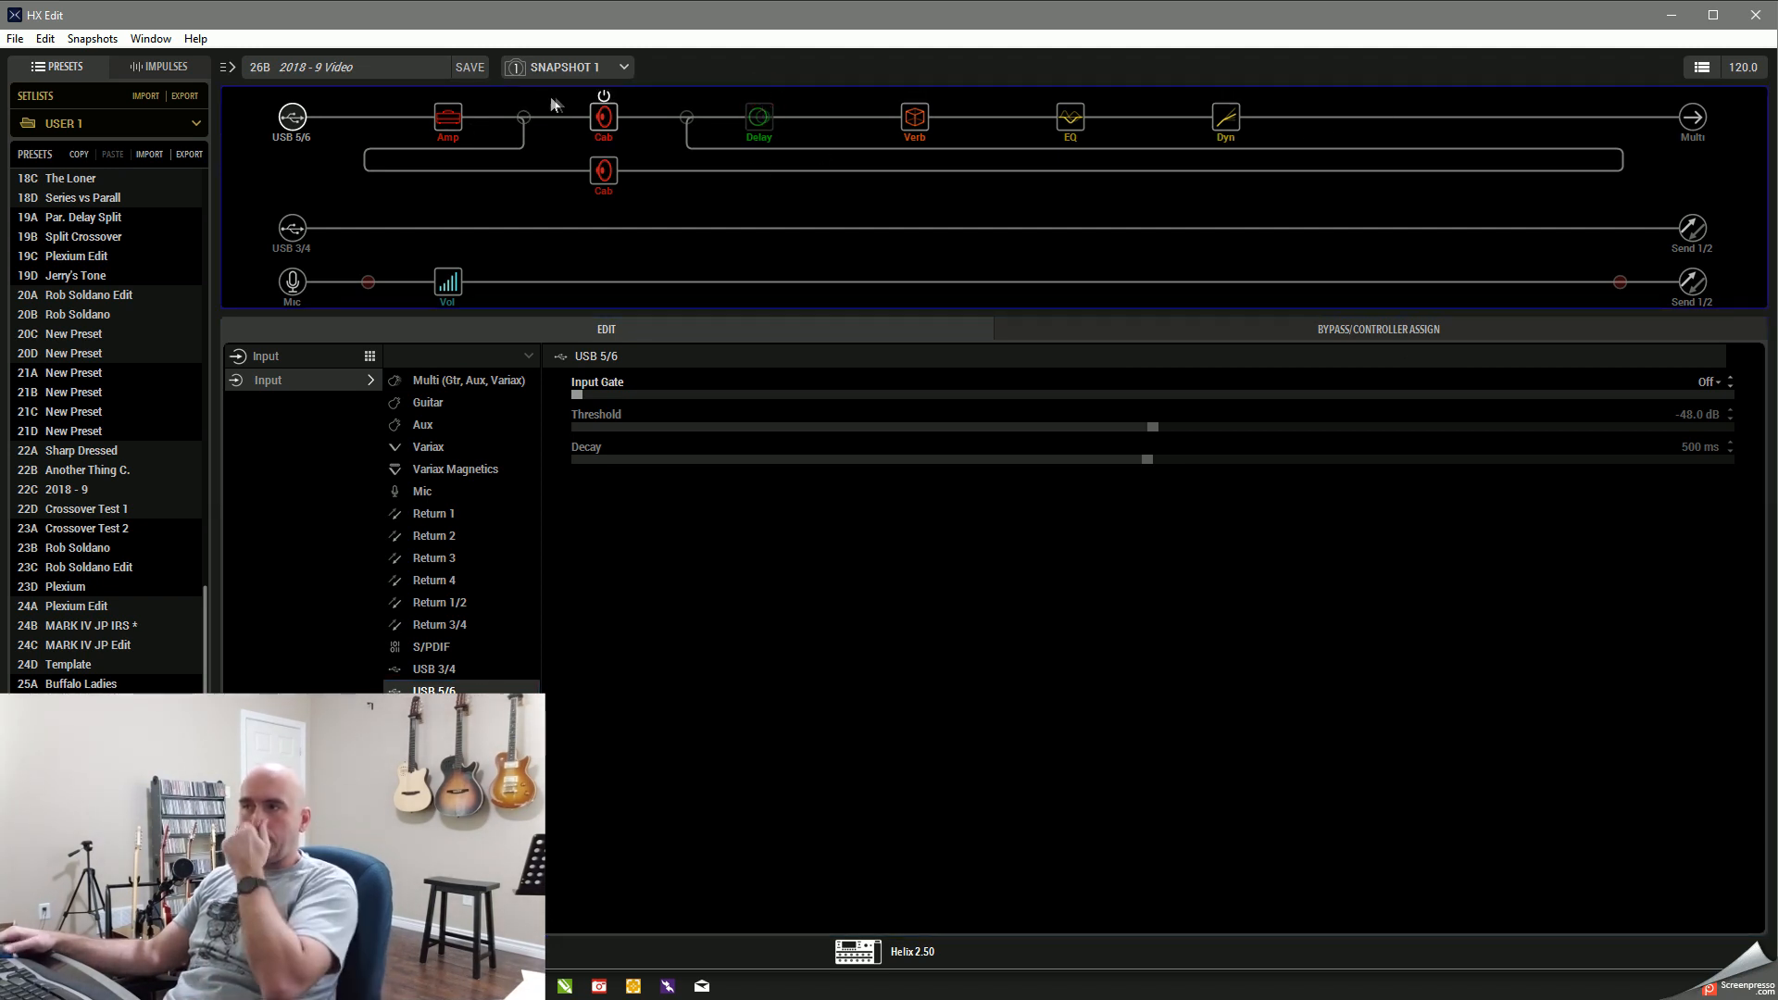
click(465, 70)
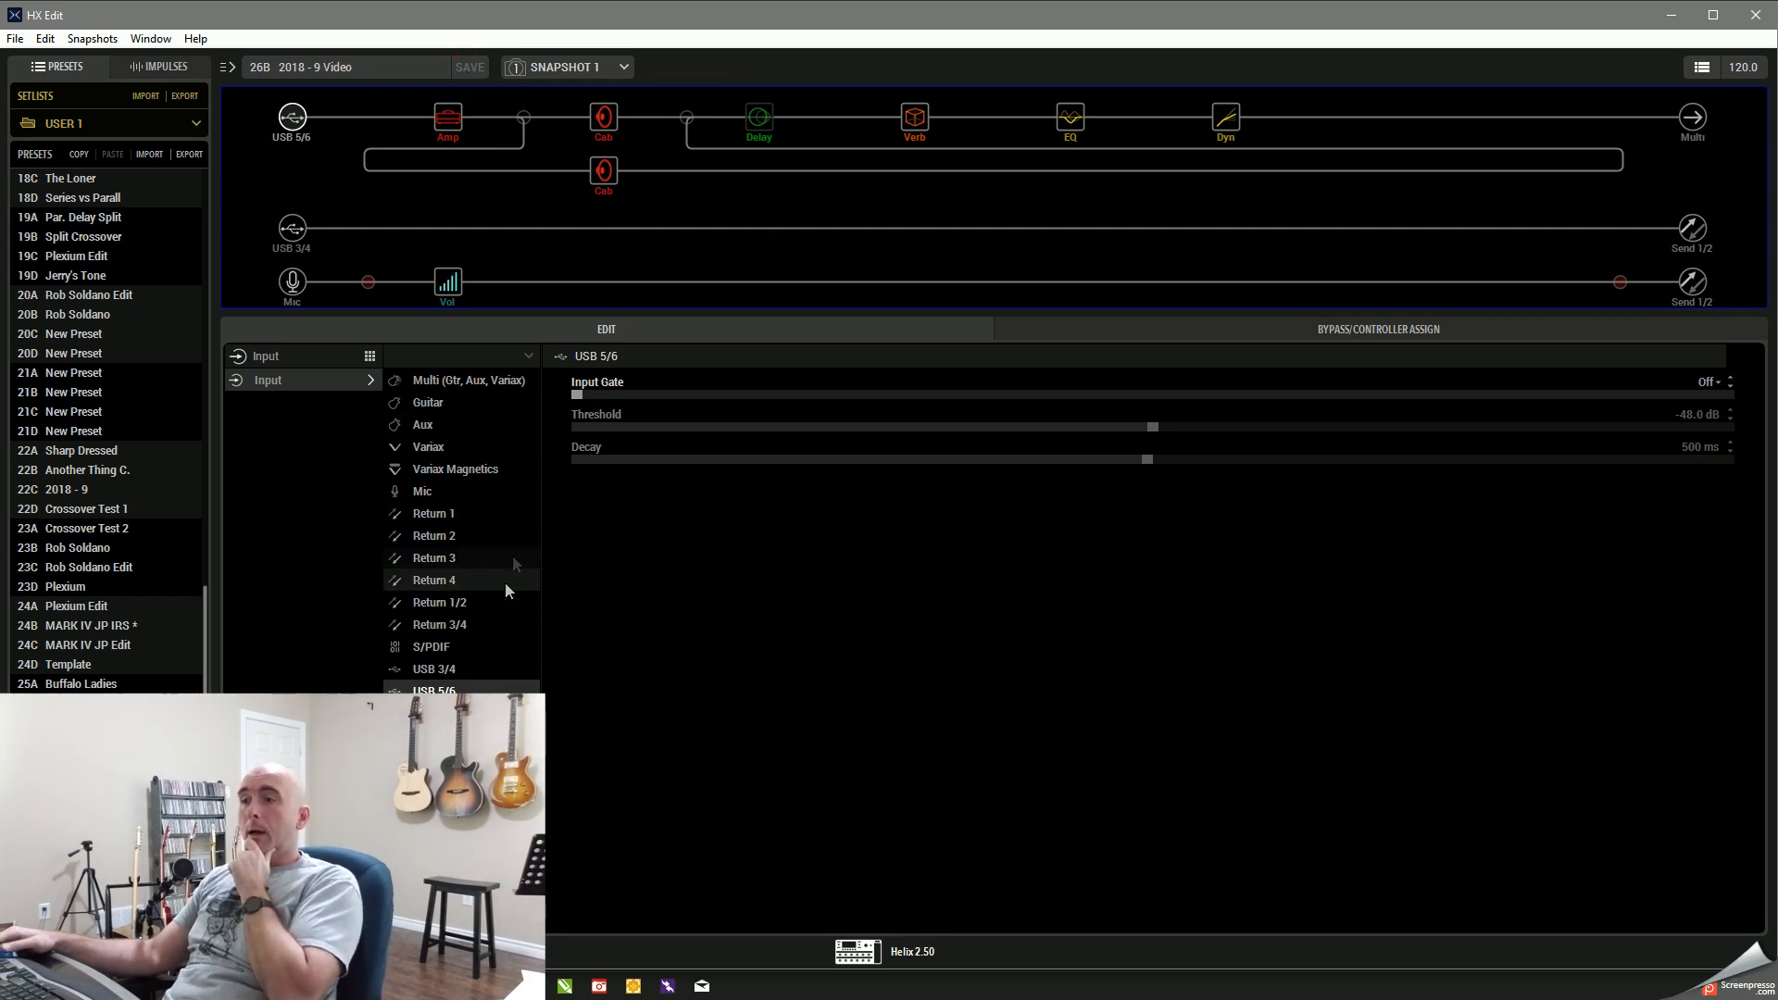
click(1667, 19)
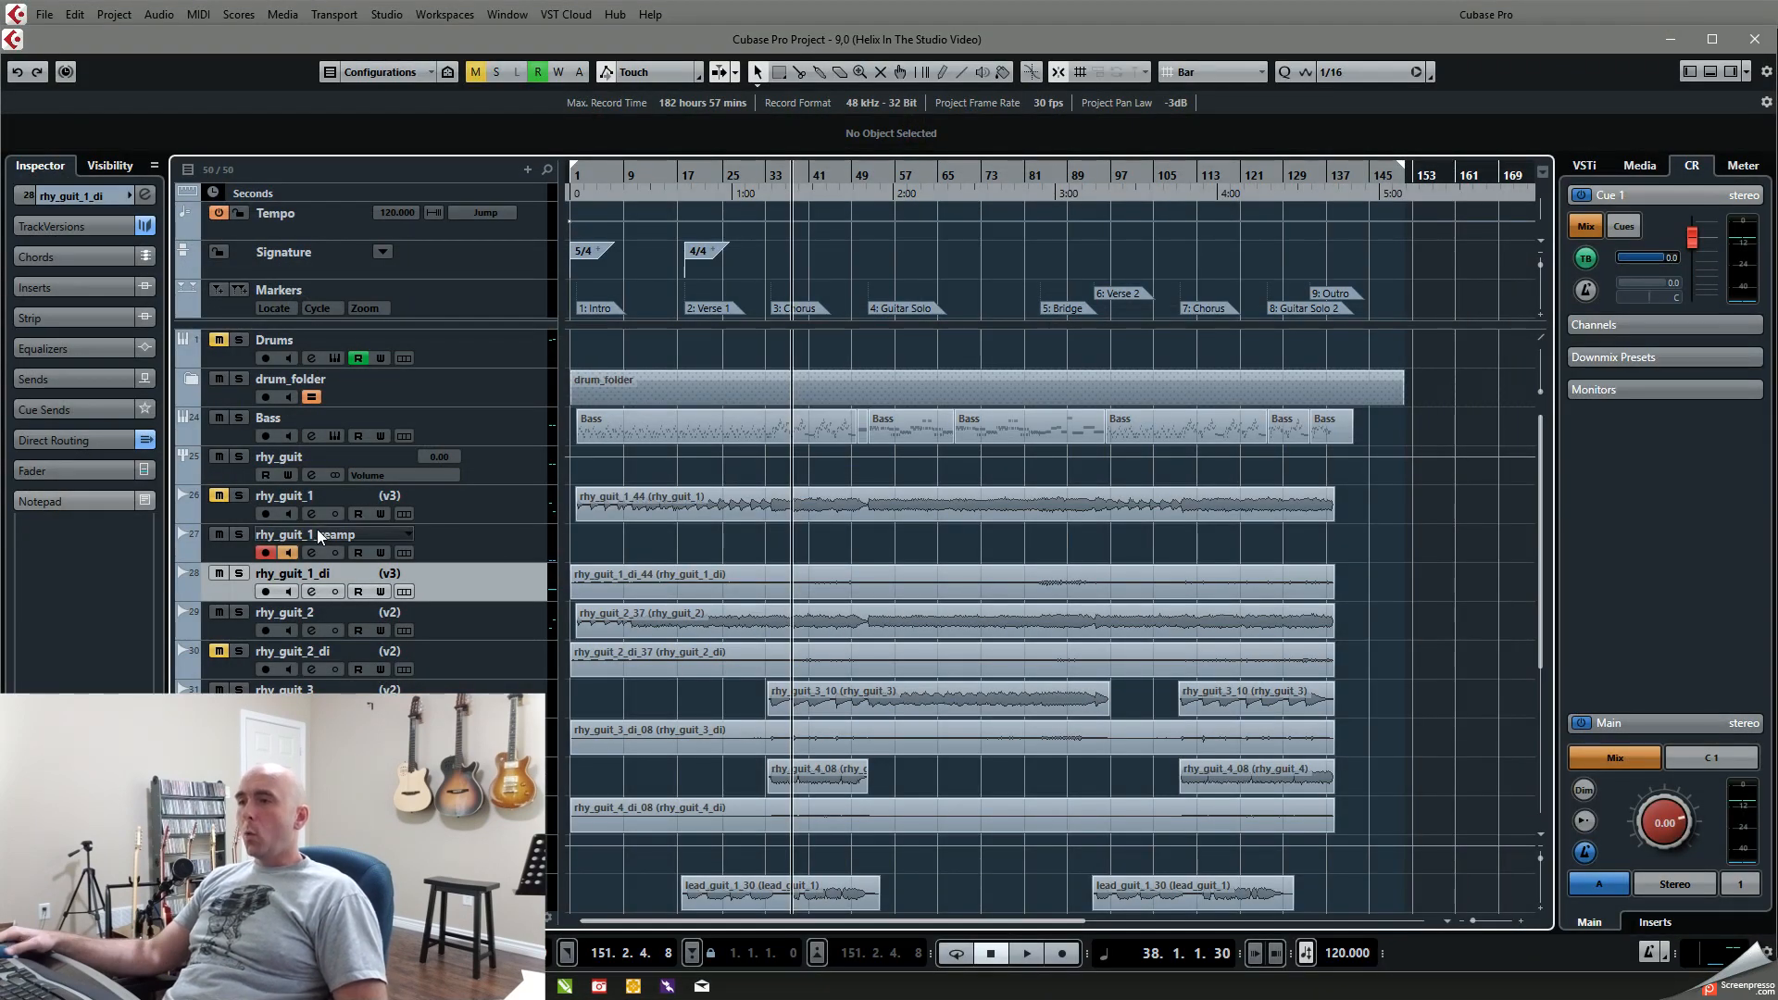
Step: Solo the rhy_guit_1_reamp and rhy_guit_1_di tracks and start playback from the chorus at bar 34
click(240, 536)
click(239, 576)
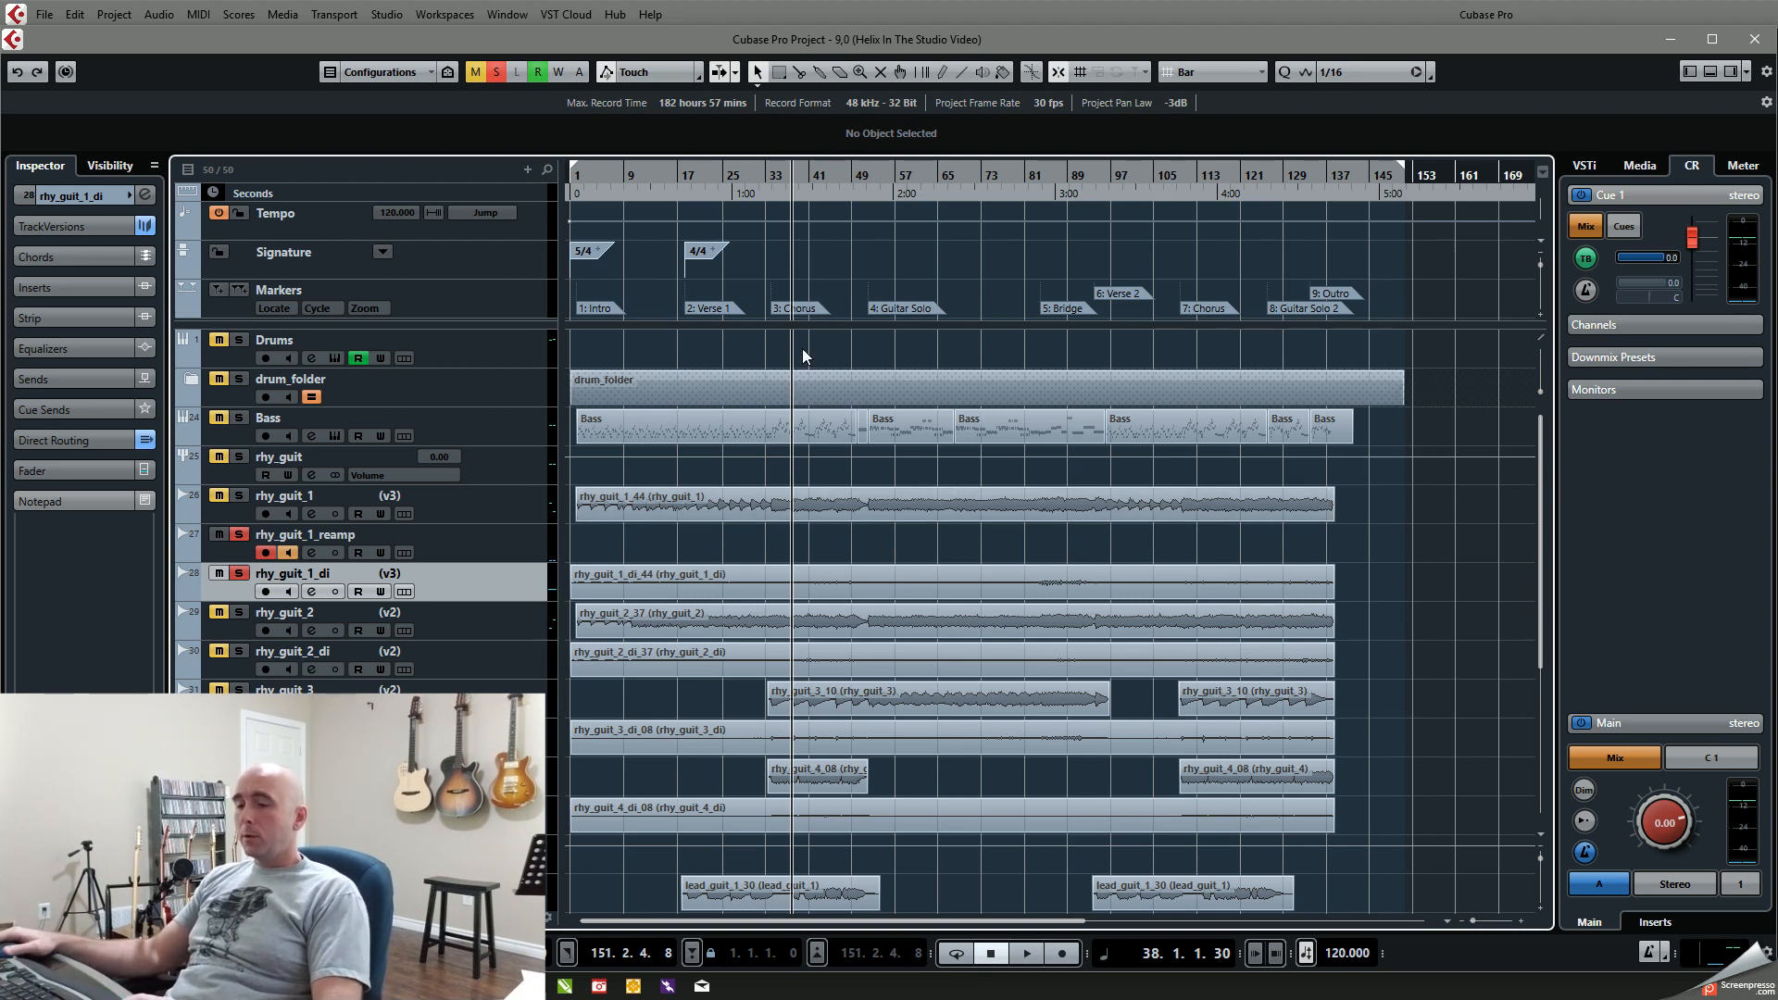
key(shift+b)
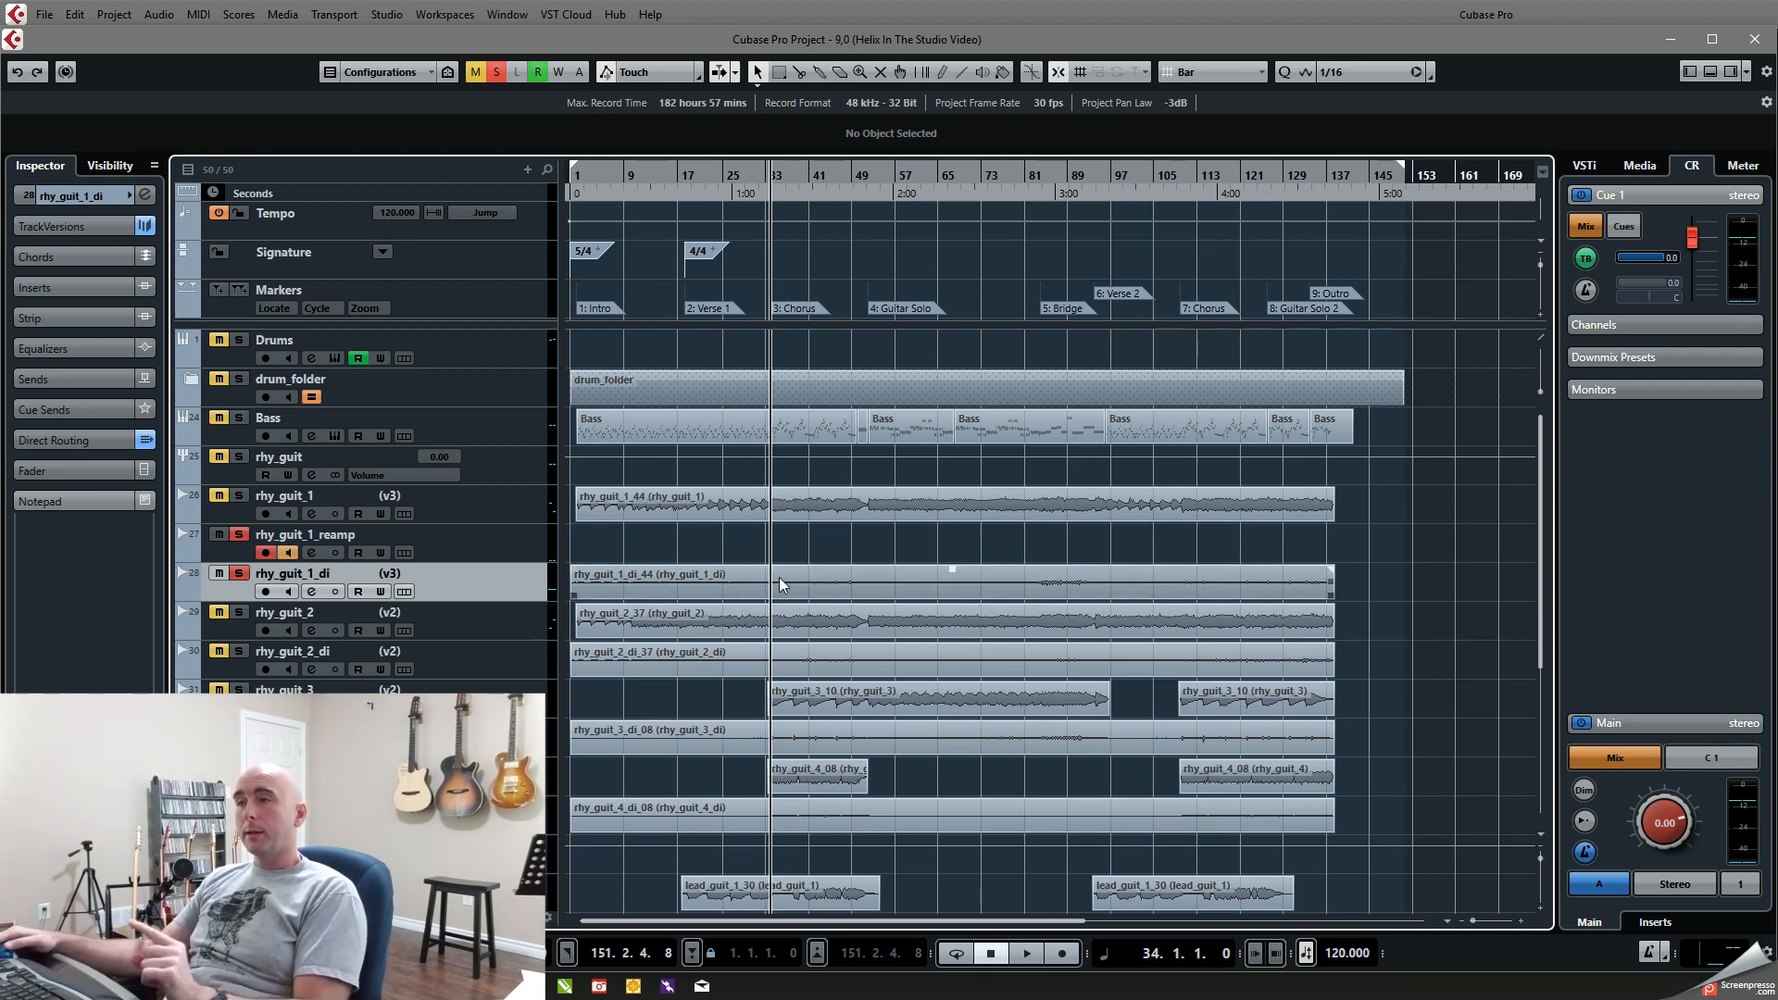
key(space)
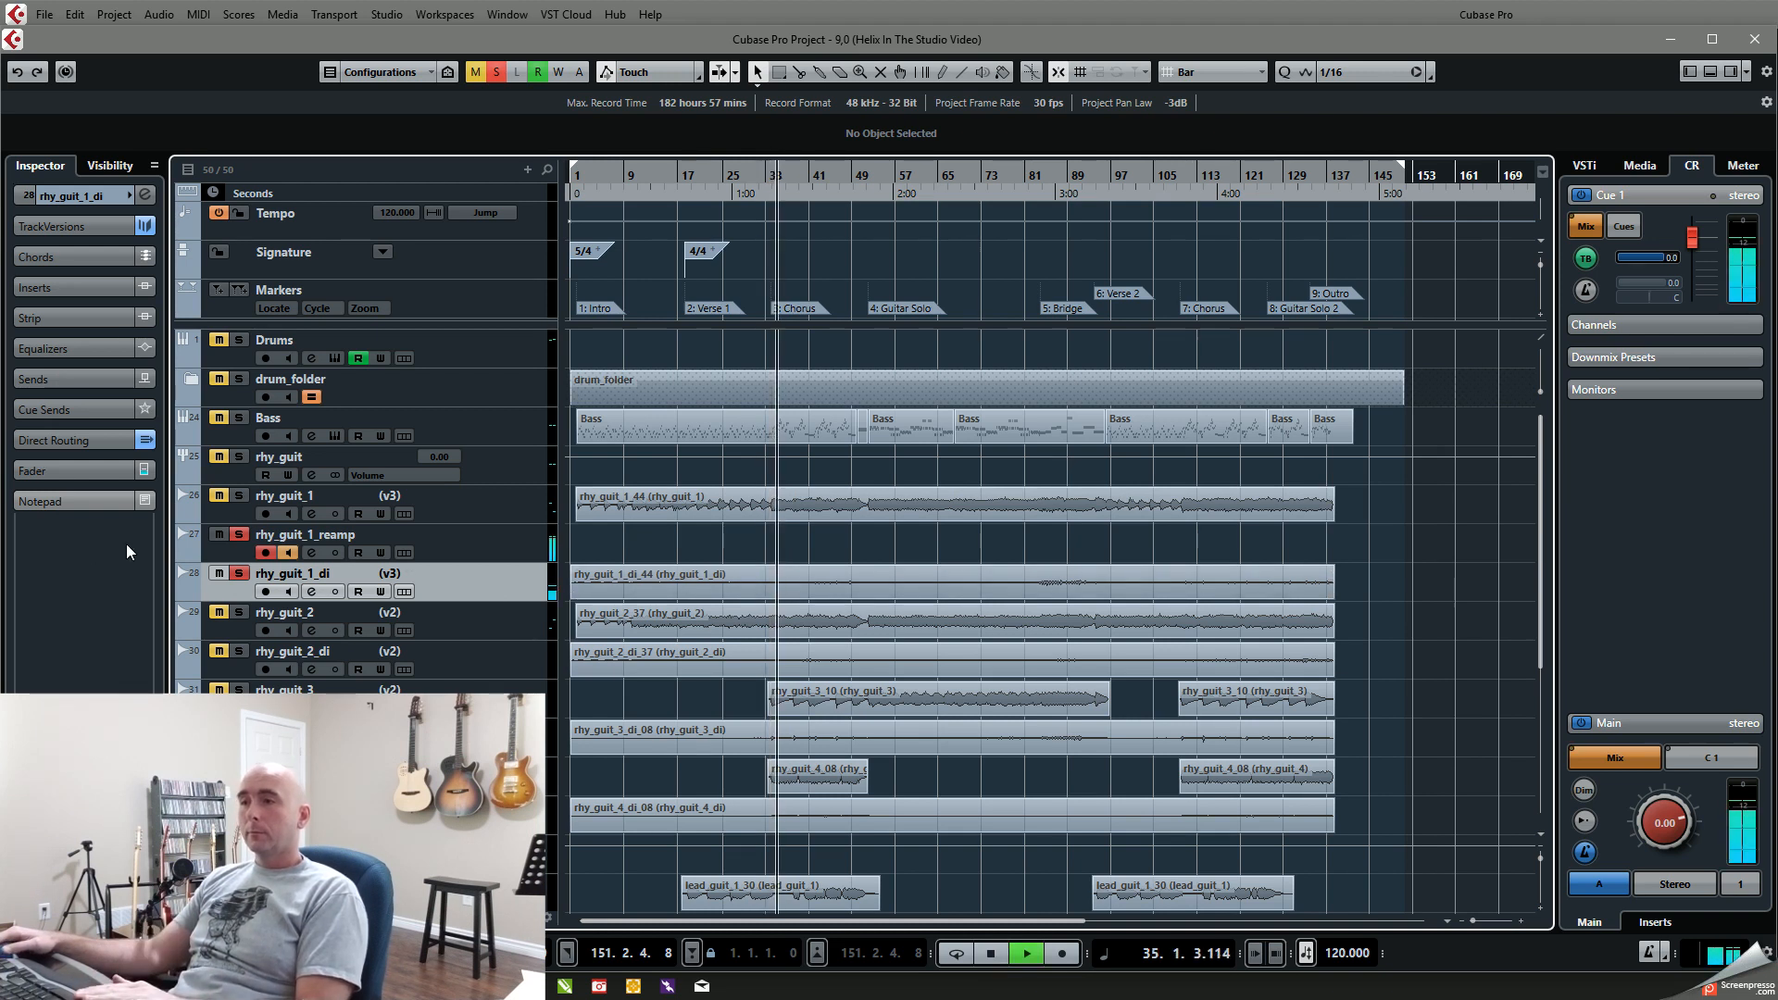
Step: Remove and restore the solo on rhy_guit_1_di during playback to compare the reamp signal, and stop playback
click(238, 574)
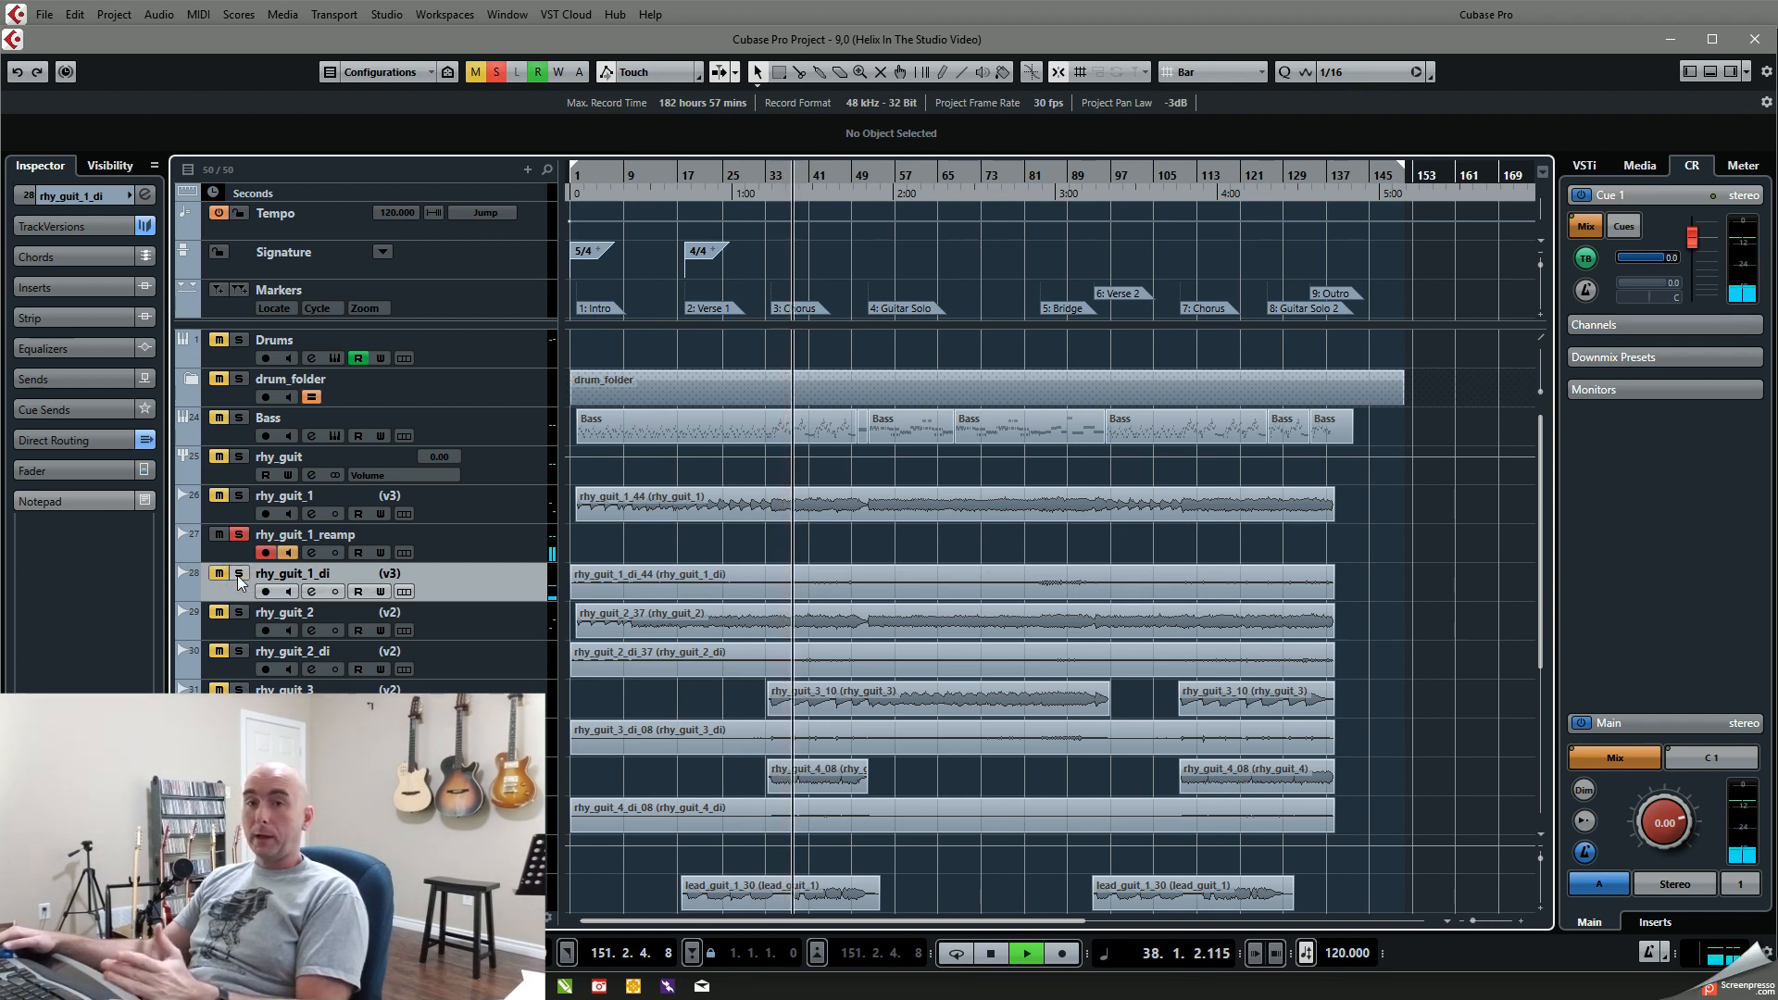
click(238, 574)
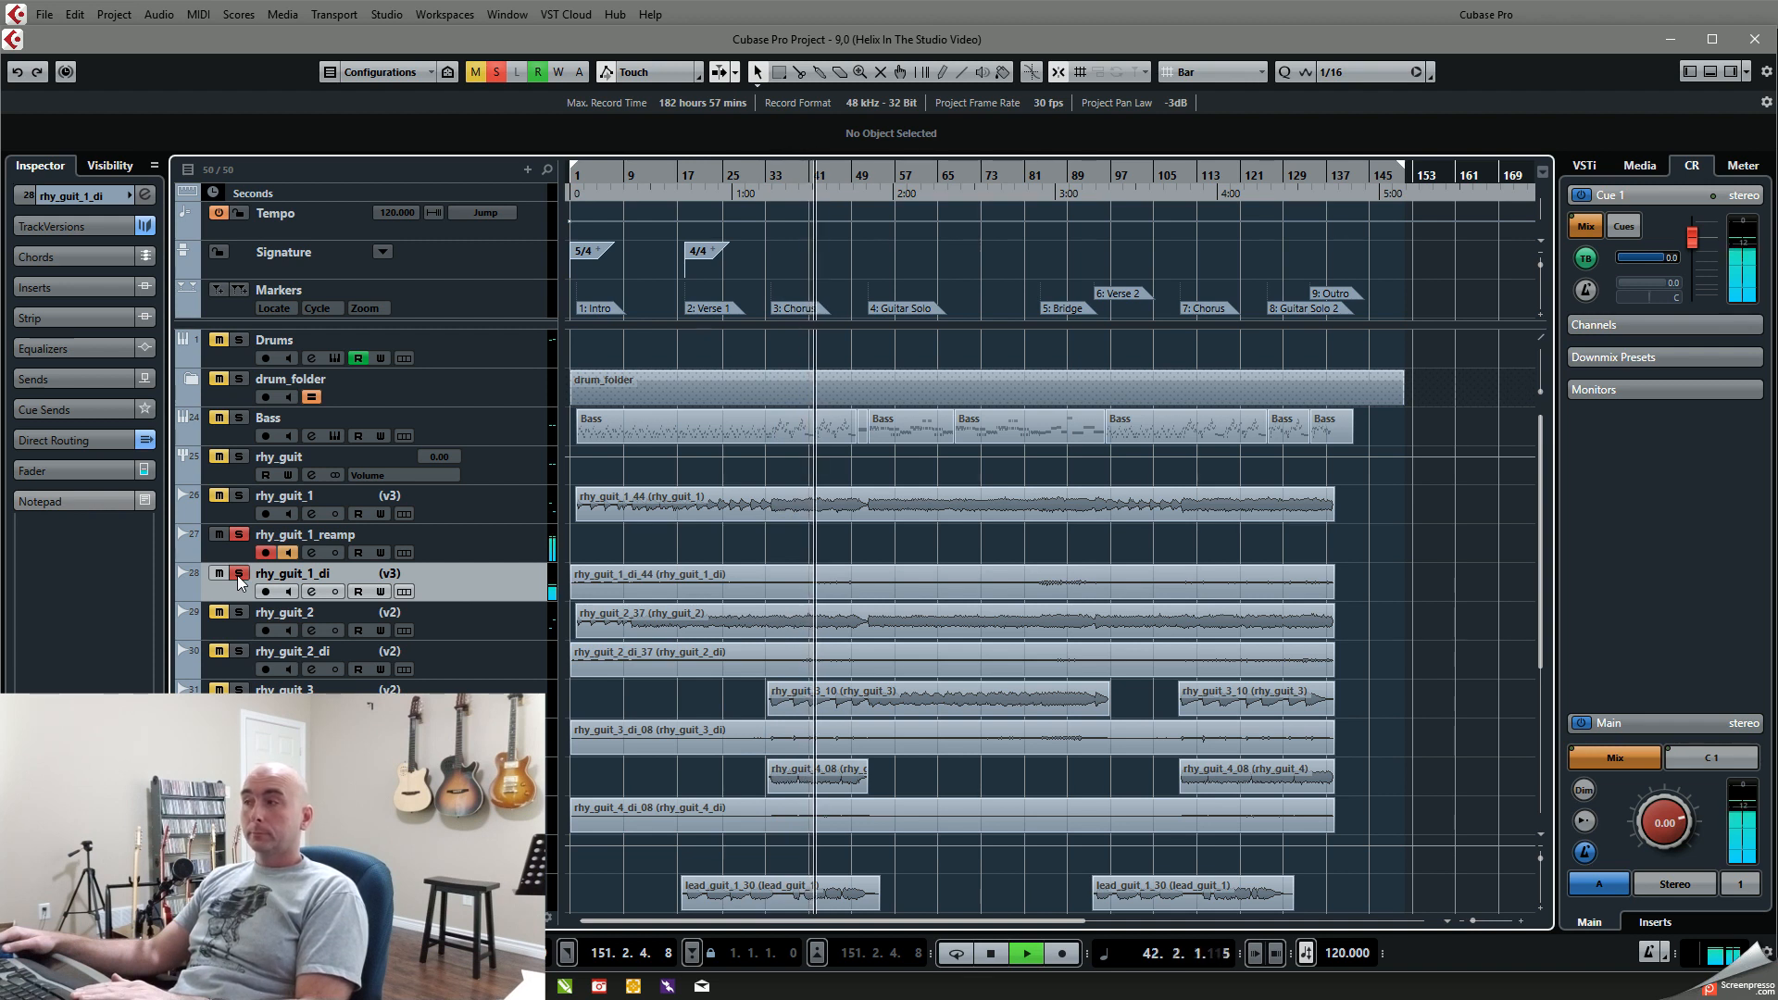
key(space)
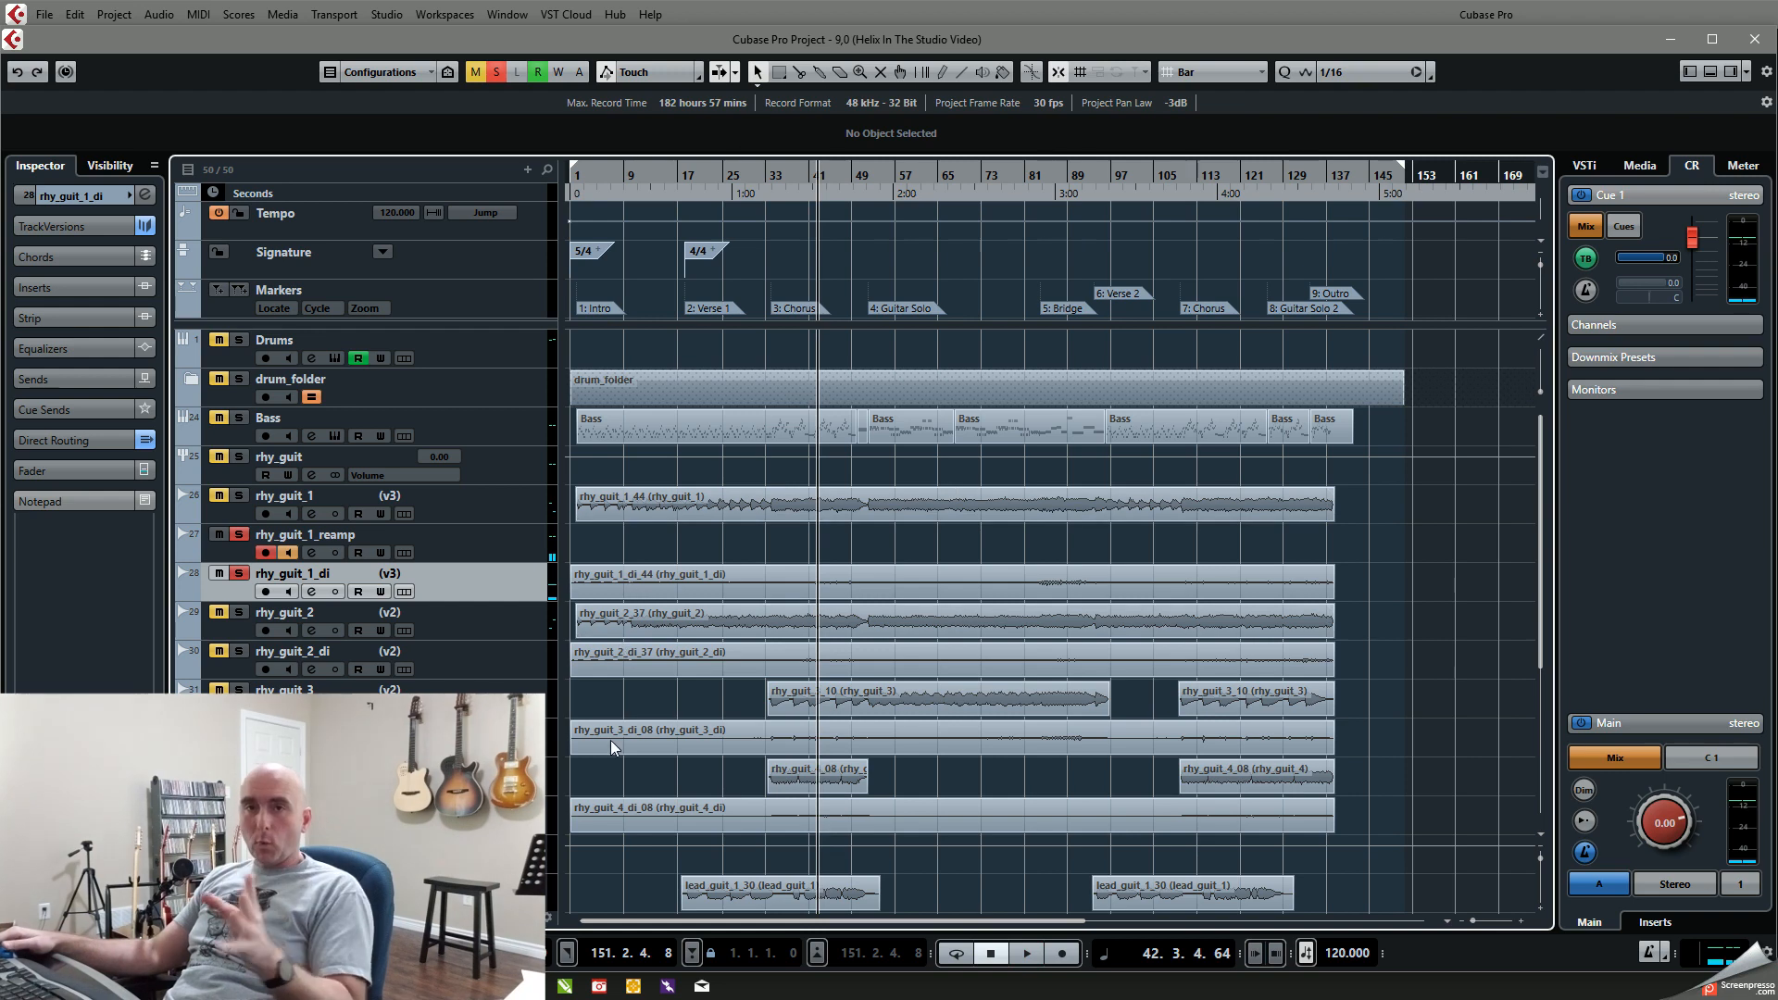
Step: Play the chorus from bar 34 and, in HX Edit, raise the Brit Trem Brt amp's Bright Drive and Mid to 10.0
key(KP_3)
key(space)
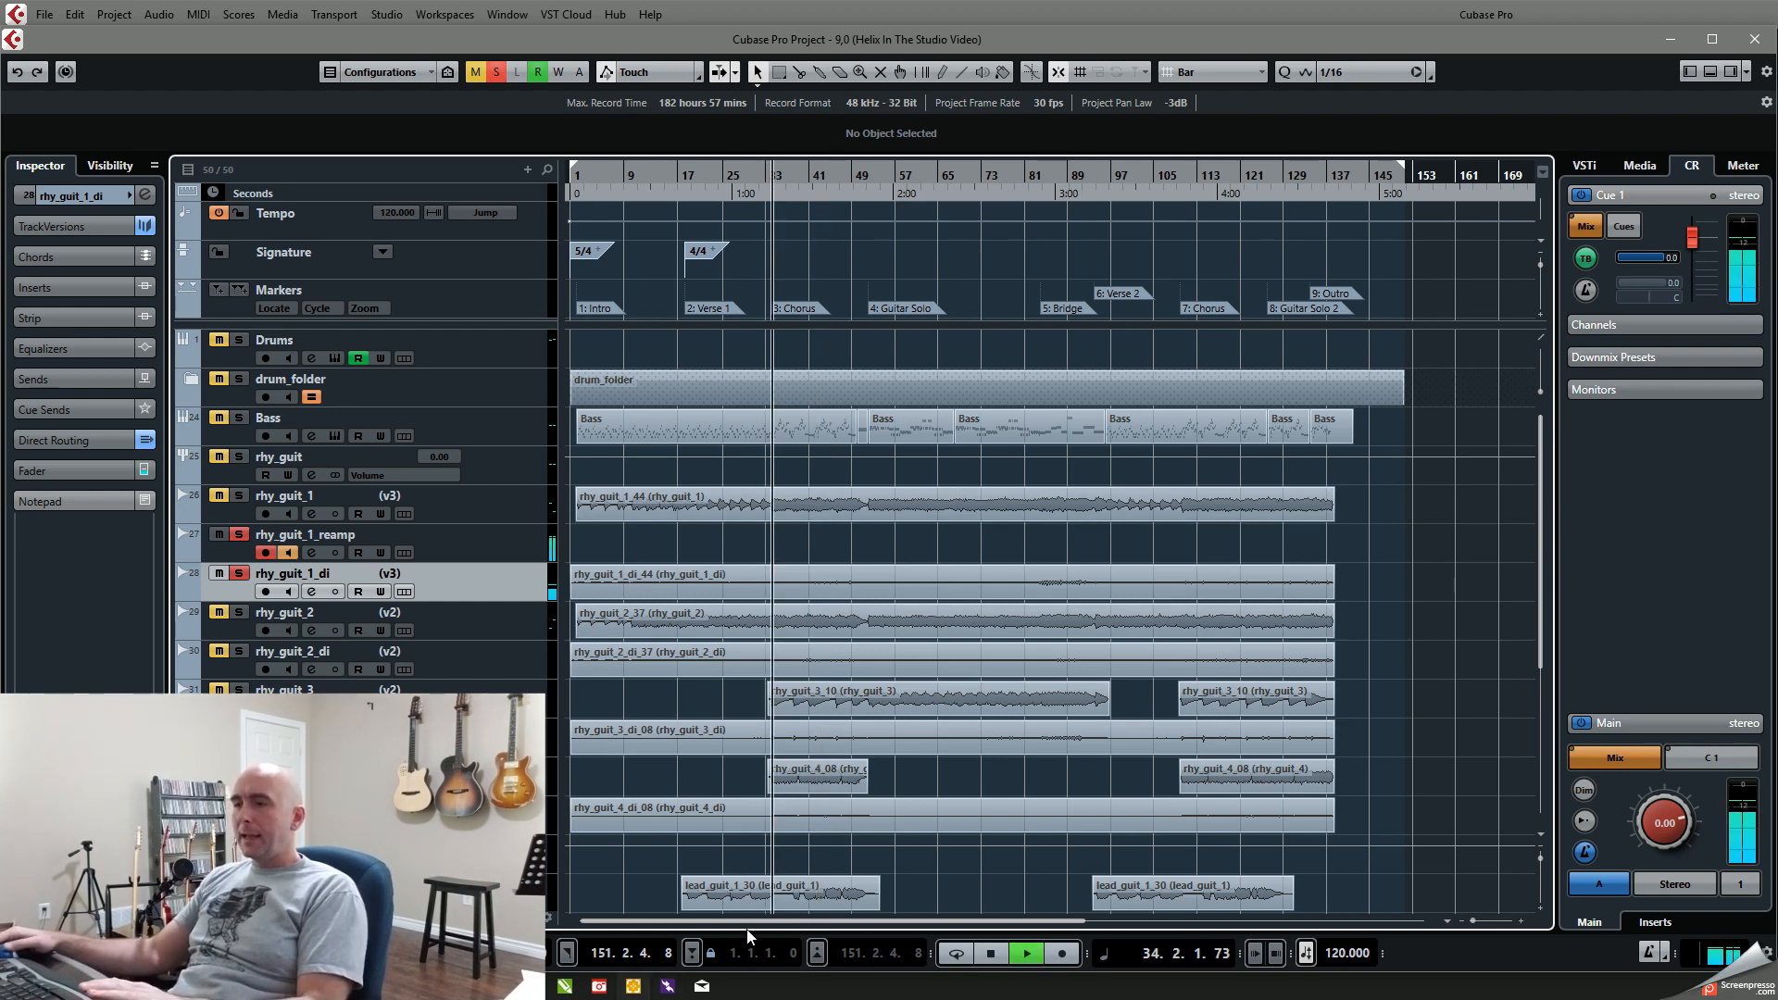
key(alt+Tab)
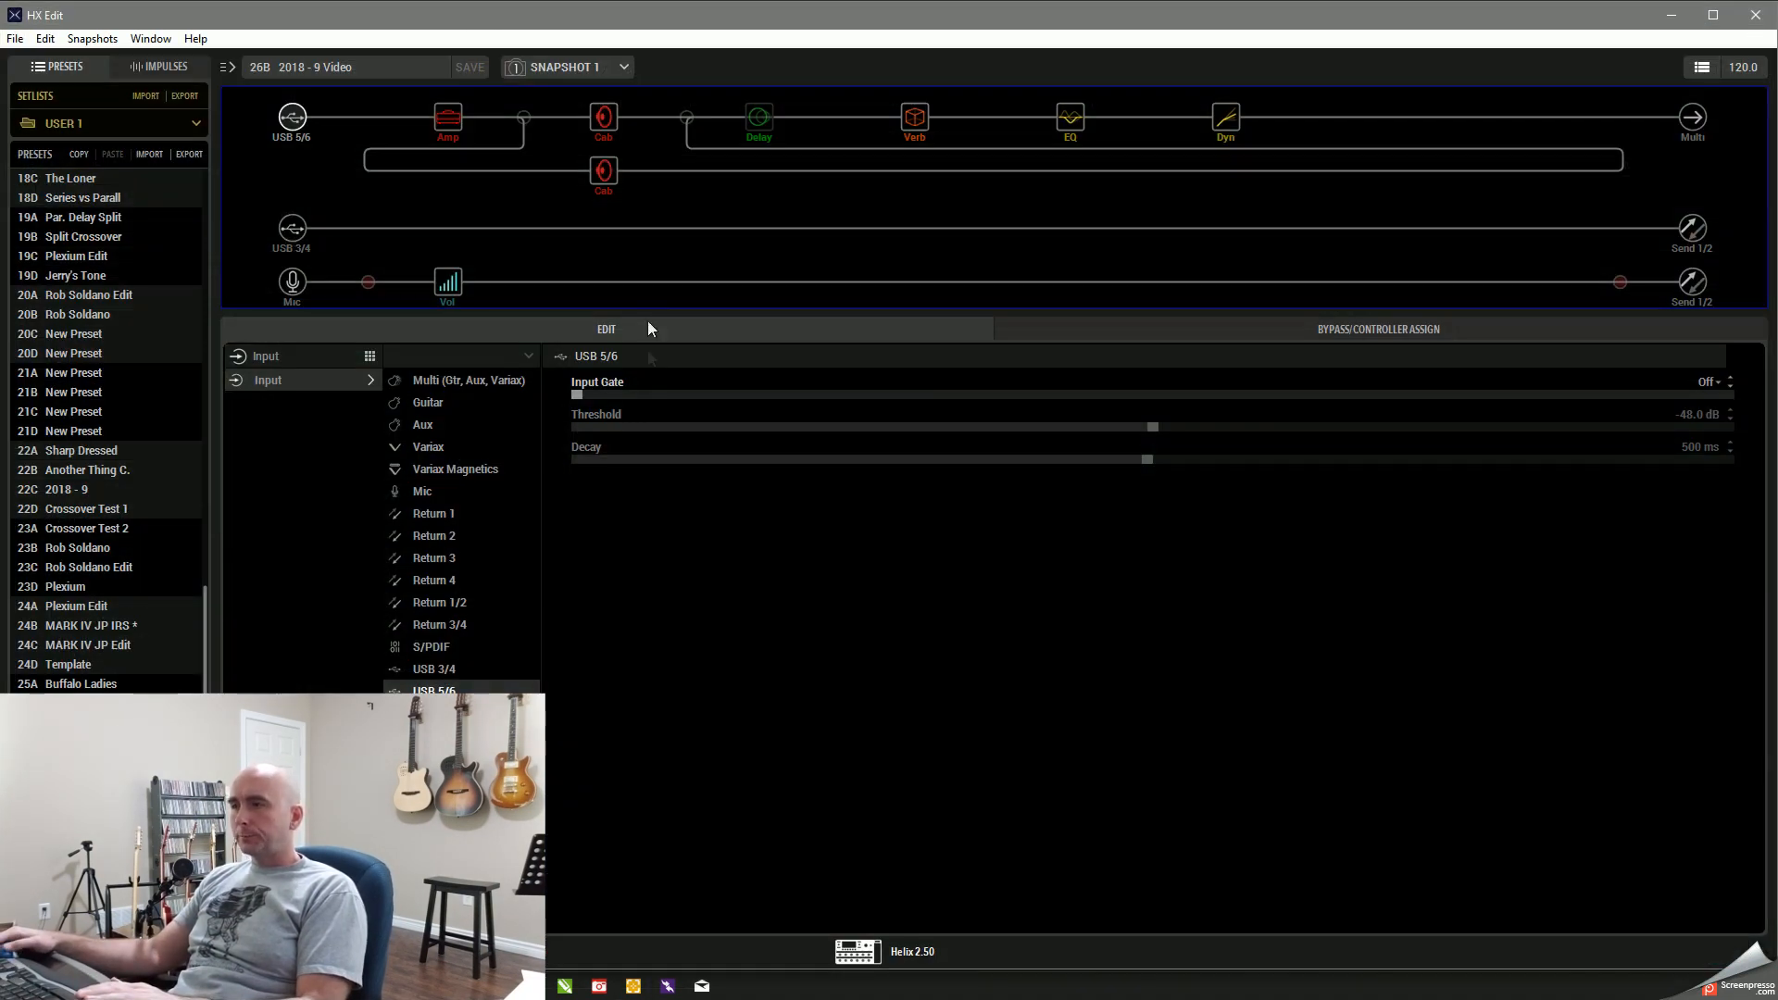
click(446, 131)
drag(1462, 397, 1535, 408)
drag(1317, 472, 729, 500)
drag(1360, 451, 1728, 456)
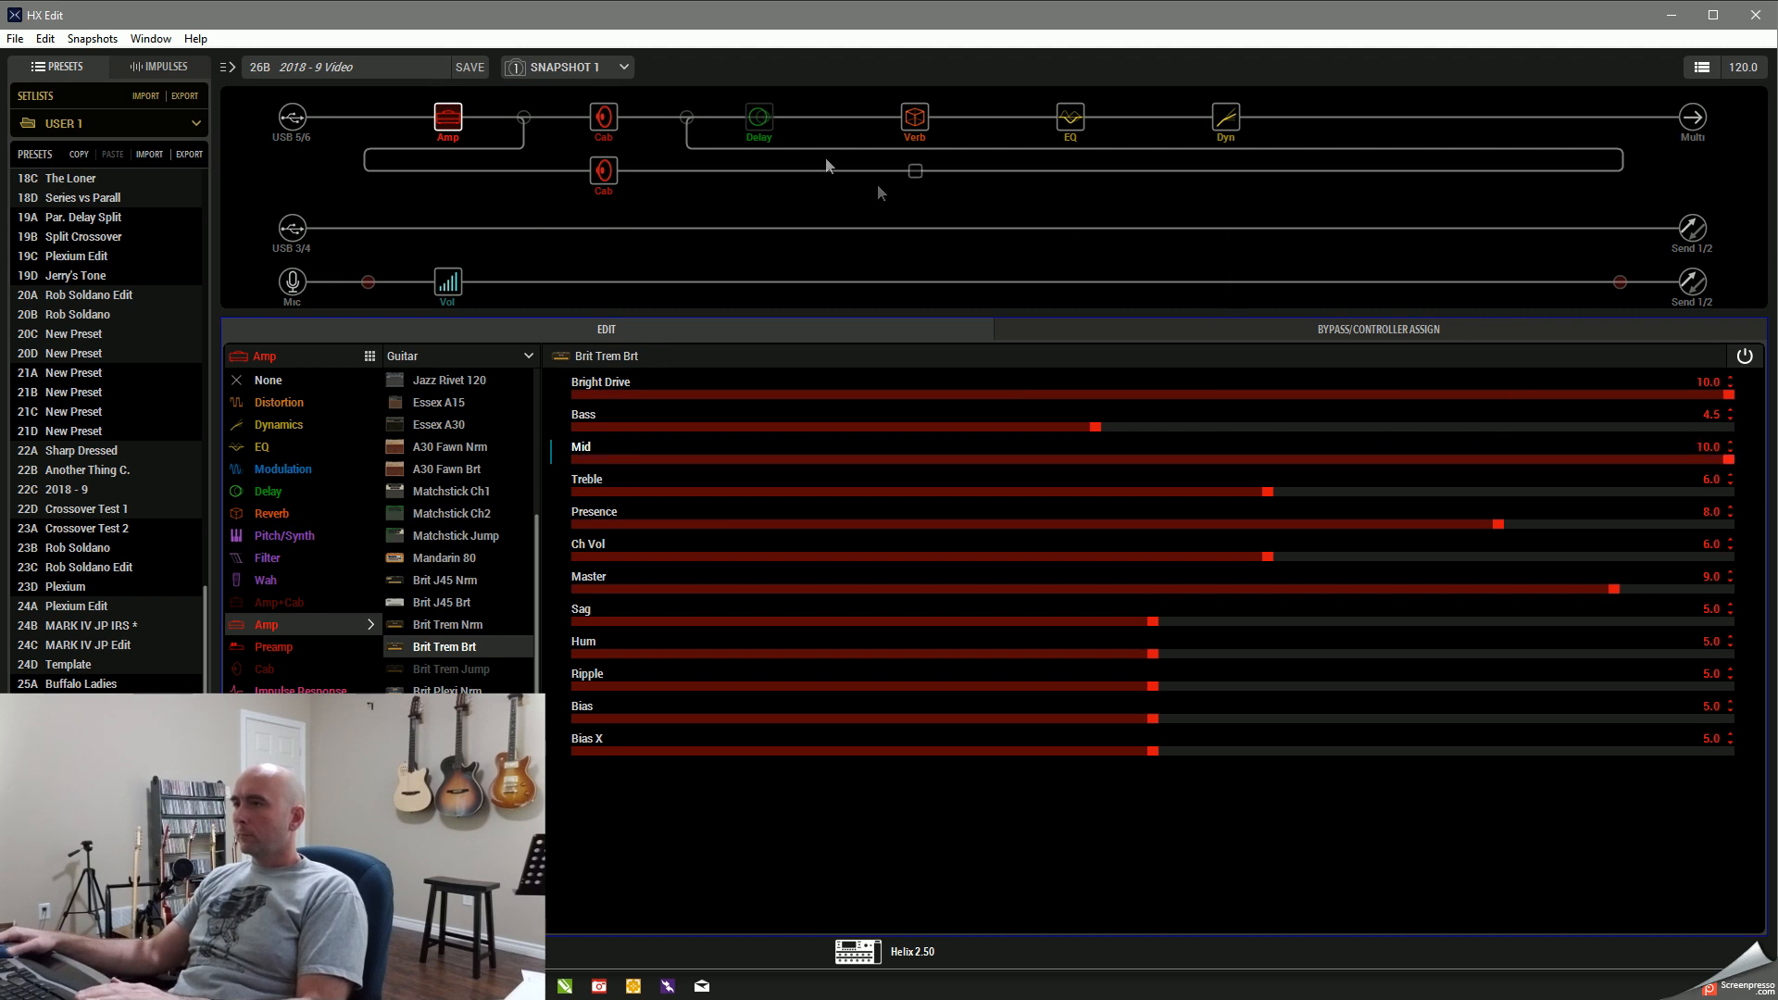
click(759, 96)
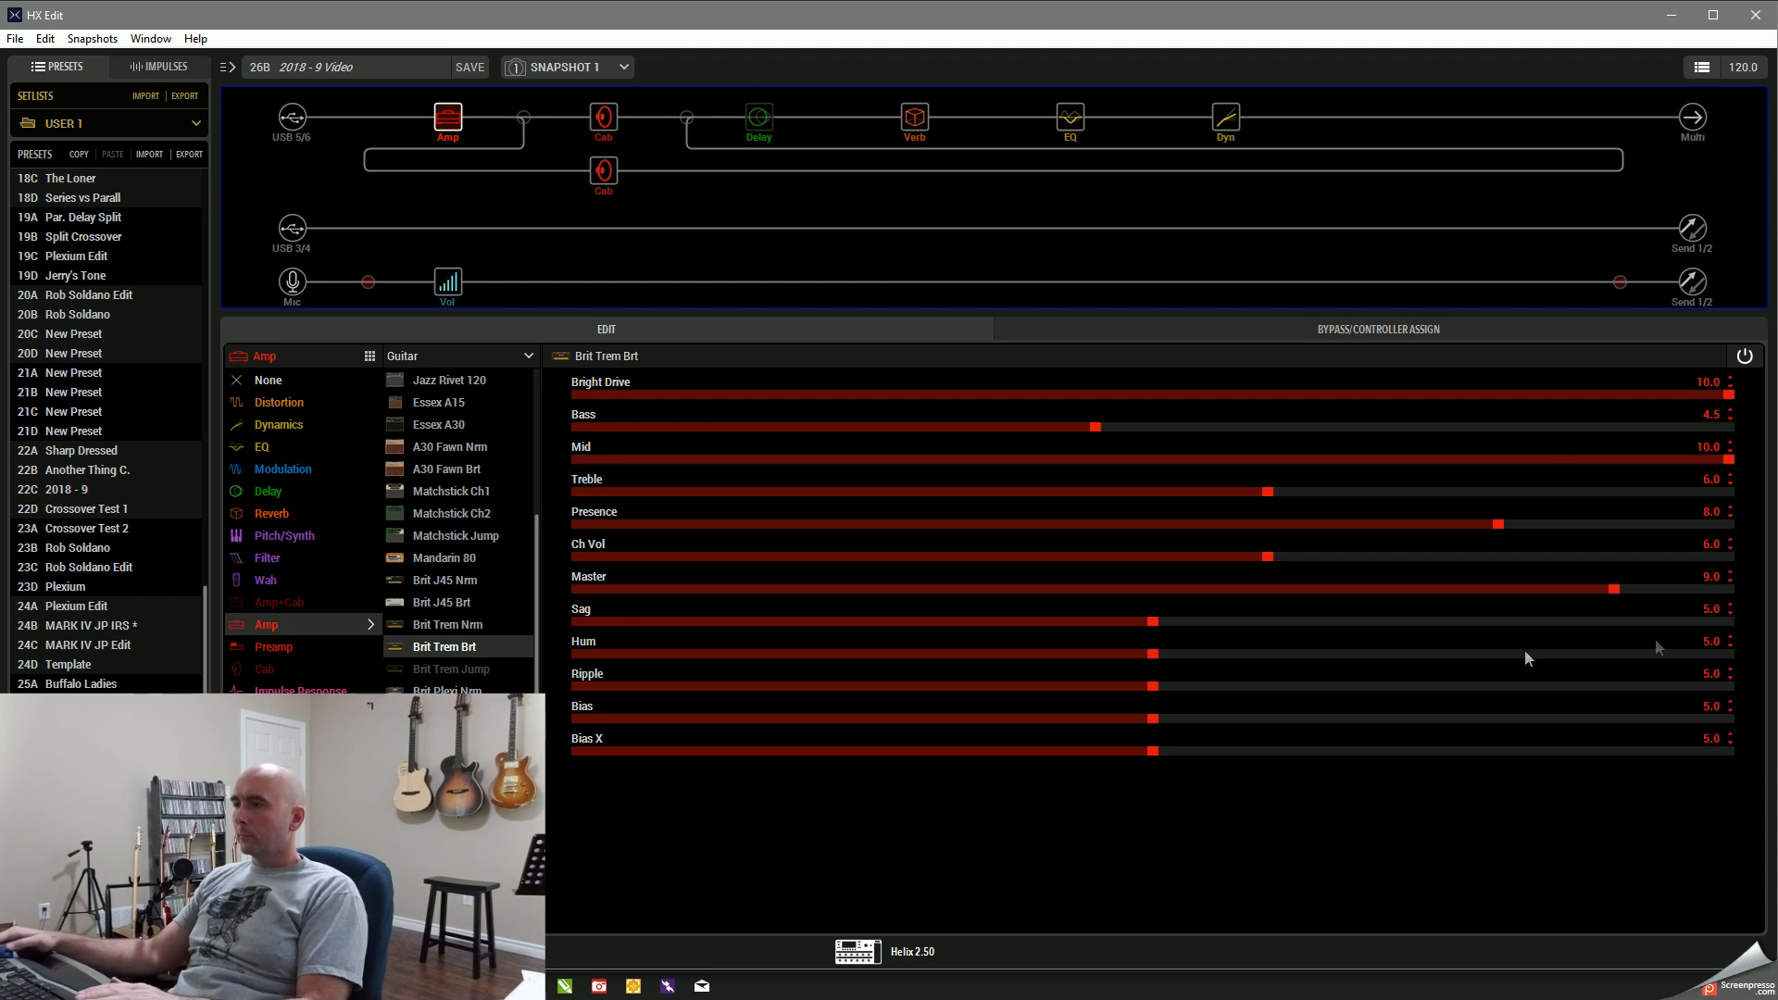
Step: Try lower Master levels on the amp, set Master back to 9.0, and stop playback in the Cubase project
drag(1609, 592, 1049, 593)
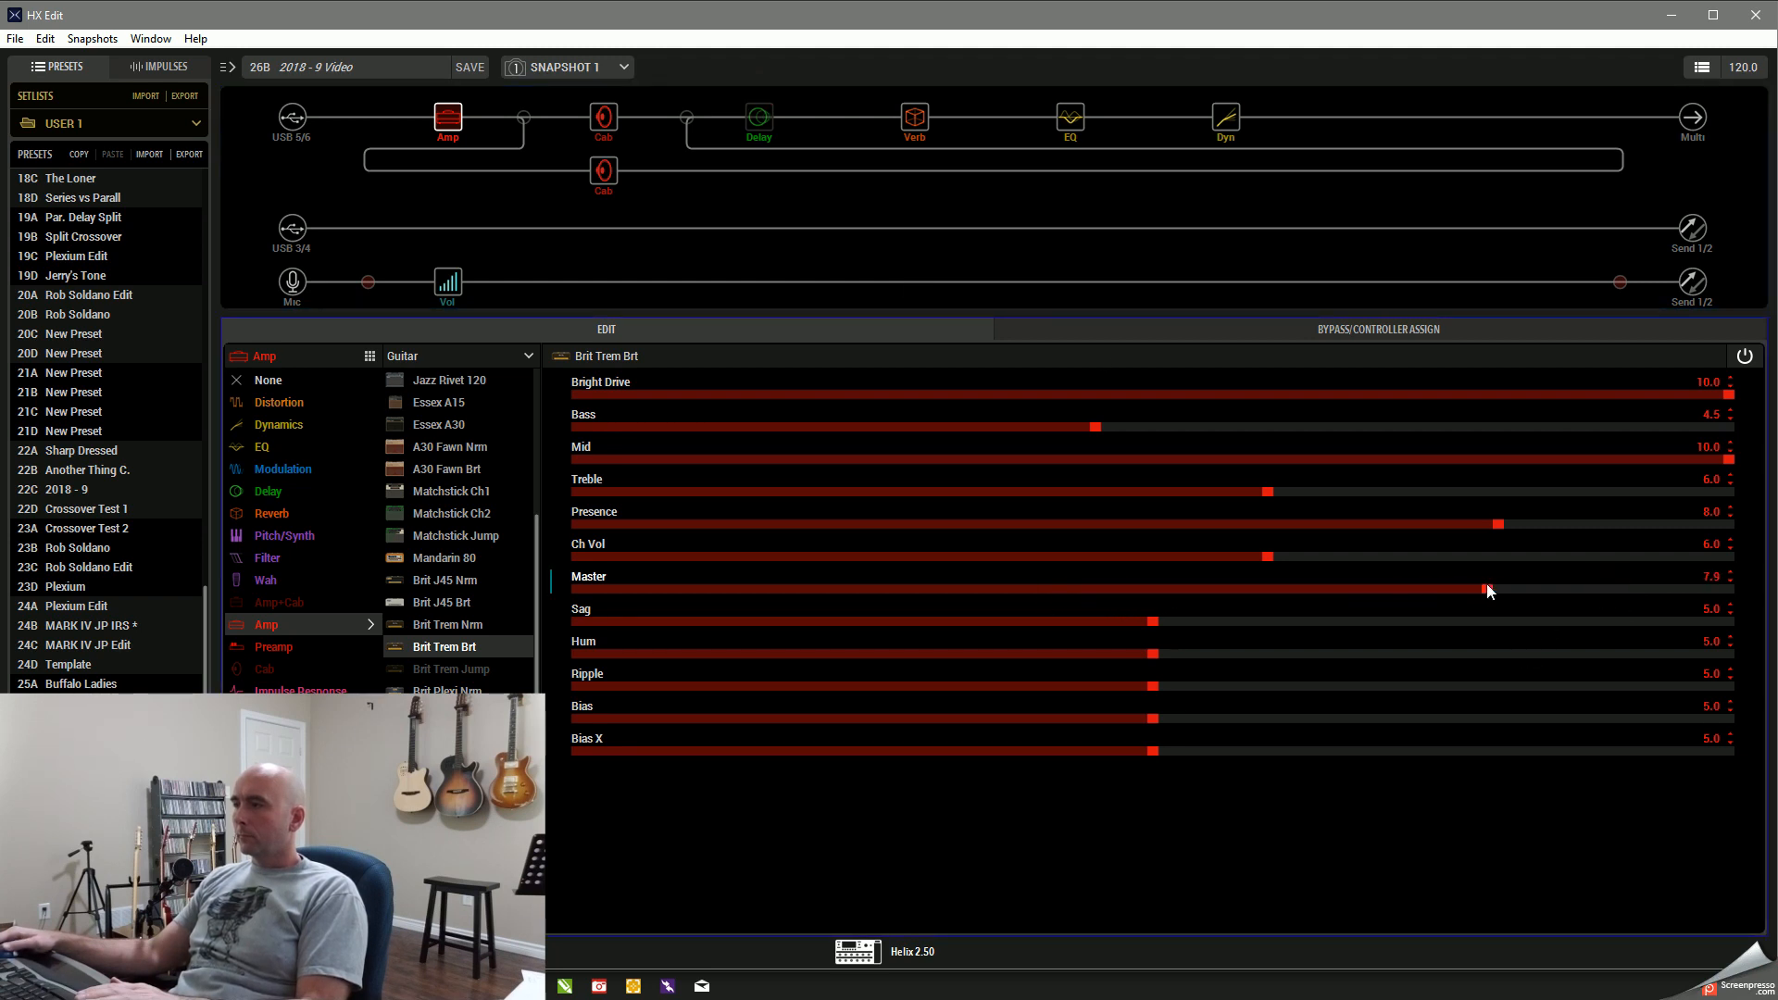
drag(1580, 589, 1602, 589)
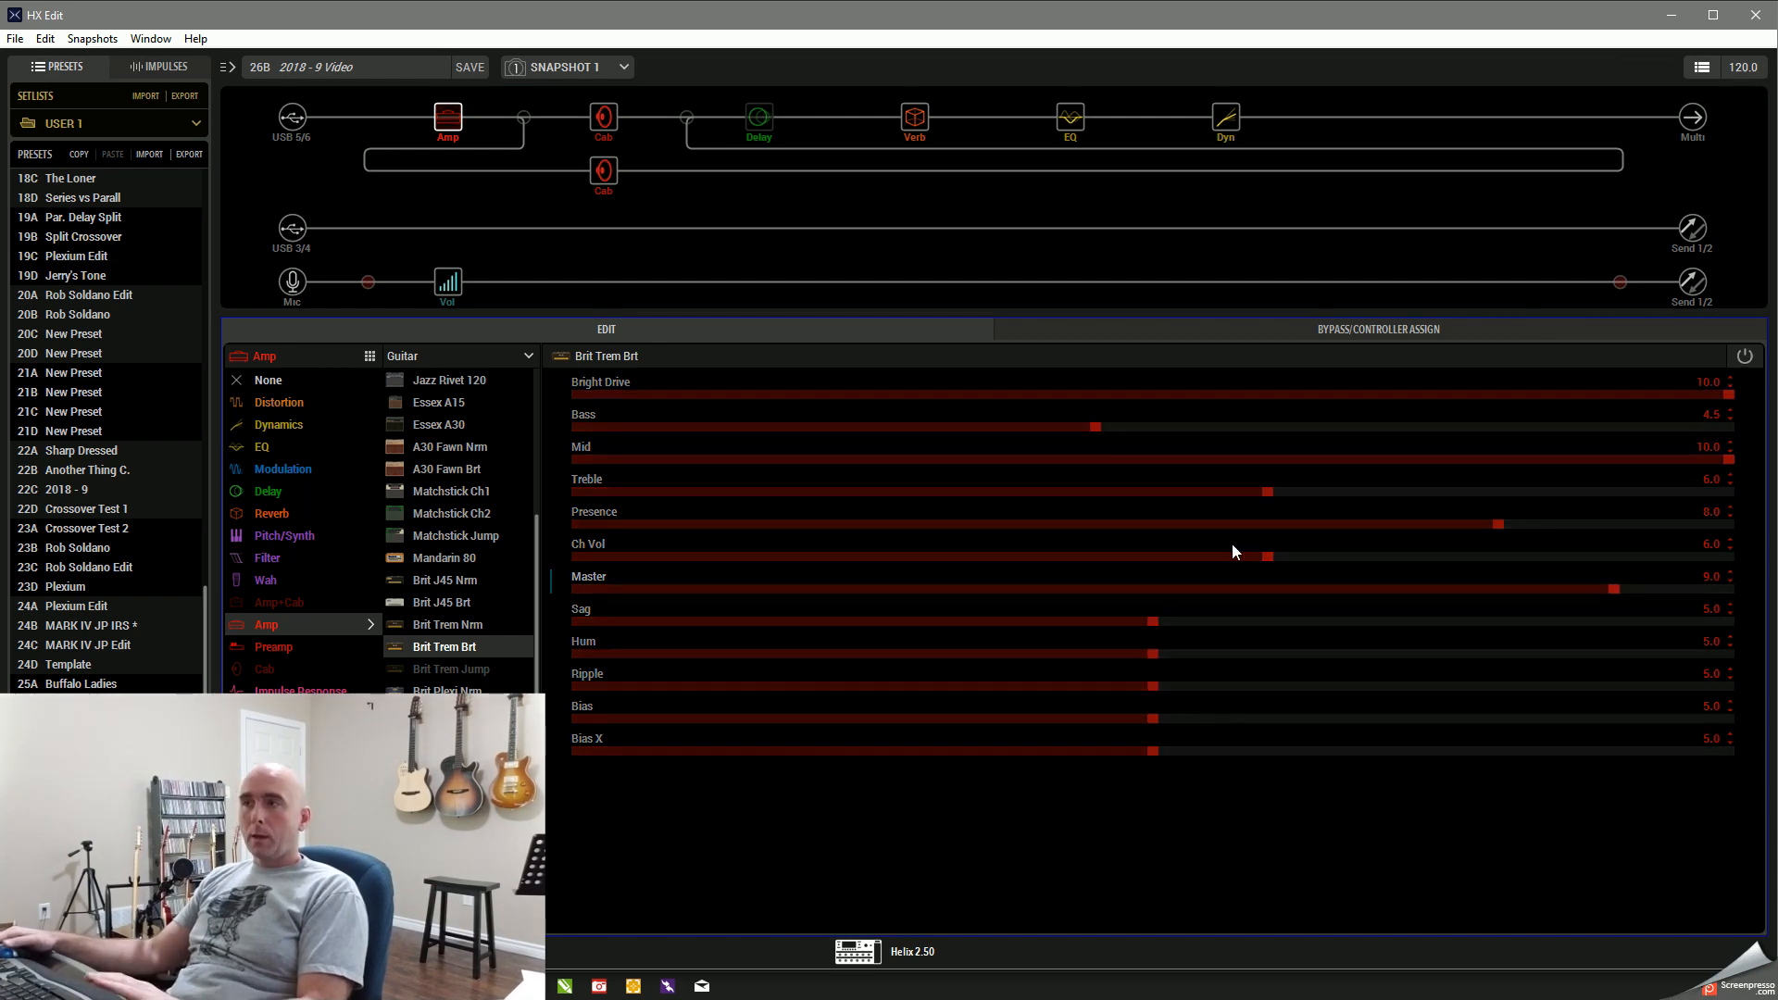
click(1671, 15)
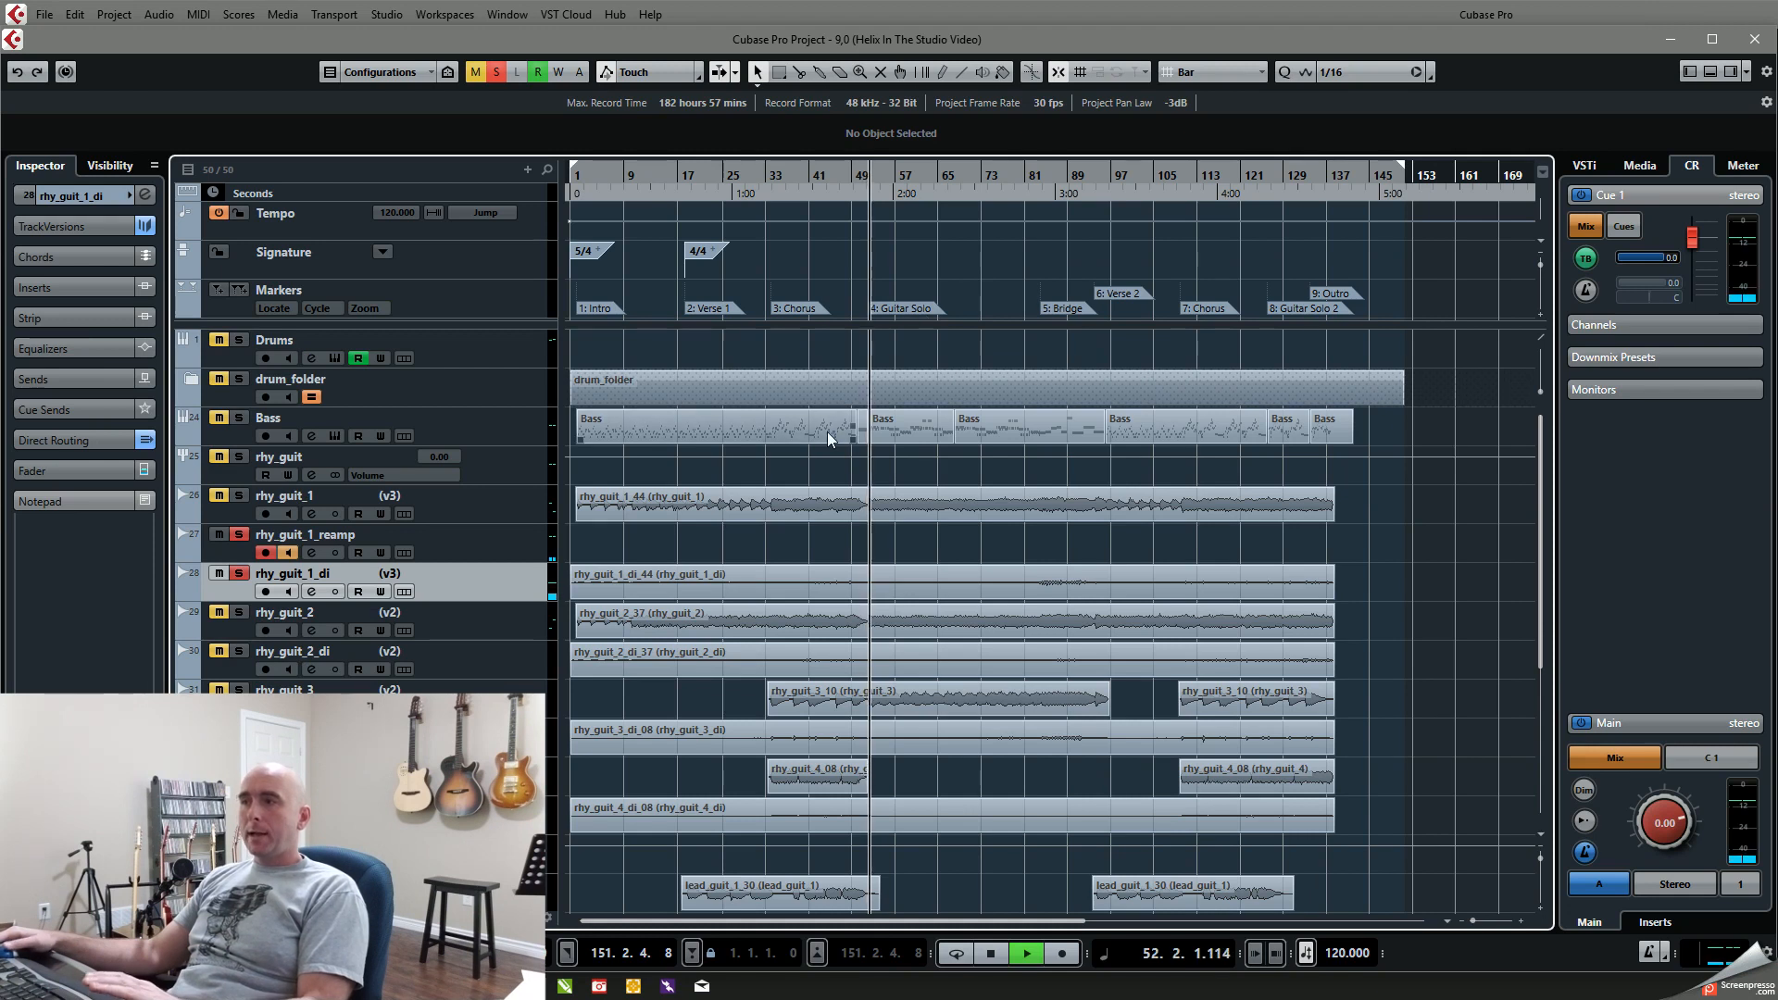
key(space)
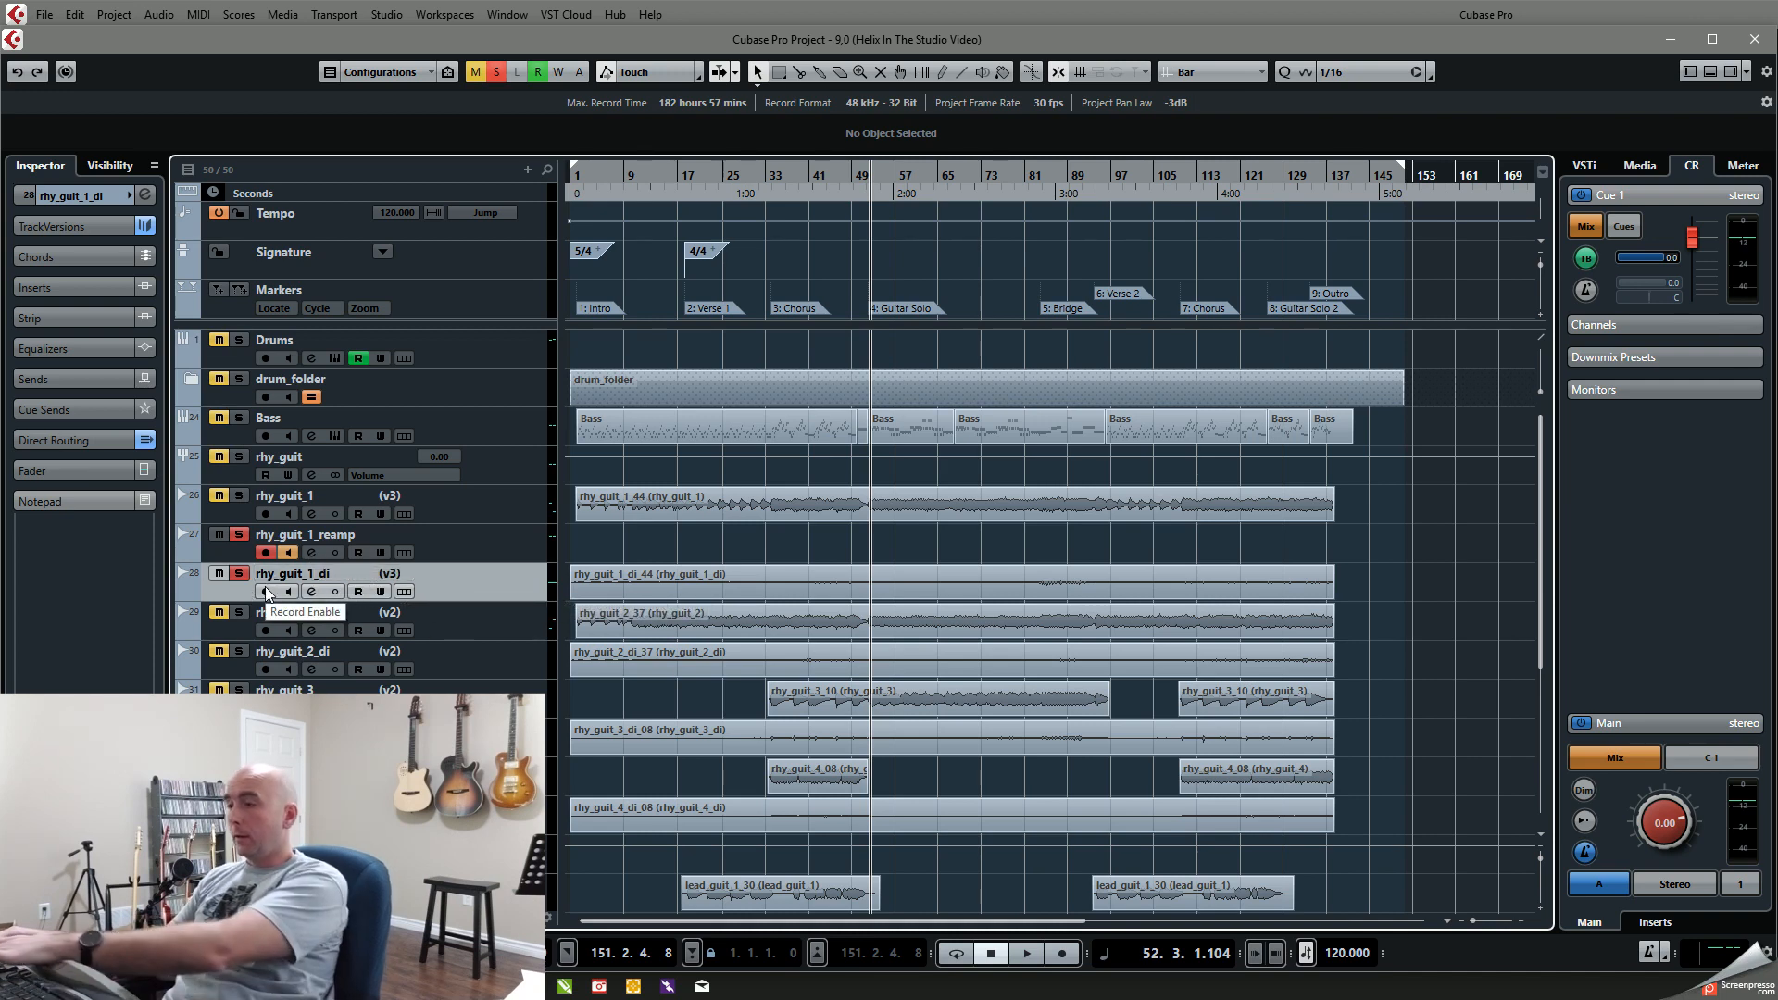
Step: Record a very short test take on rhy_guit_1_reamp from bar 52, continue playback, and check the amp settings in HX Edit
key(KP_Multiply)
key(KP_Multiply)
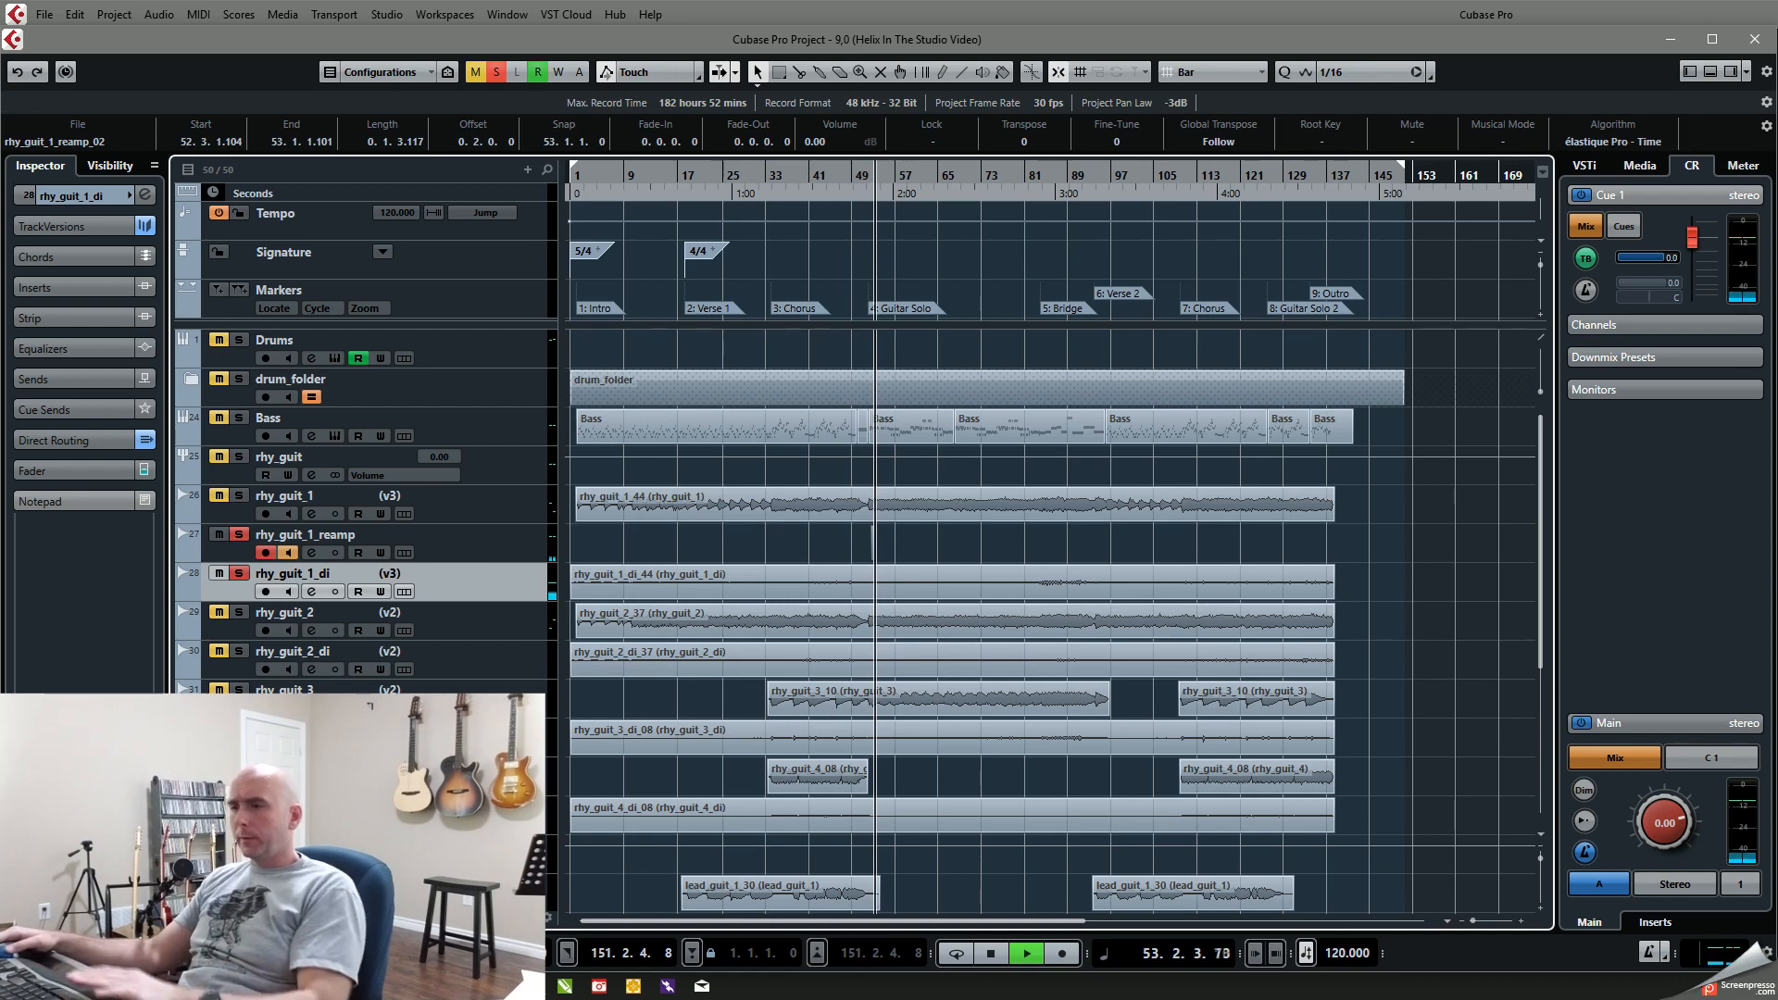
key(alt+Tab)
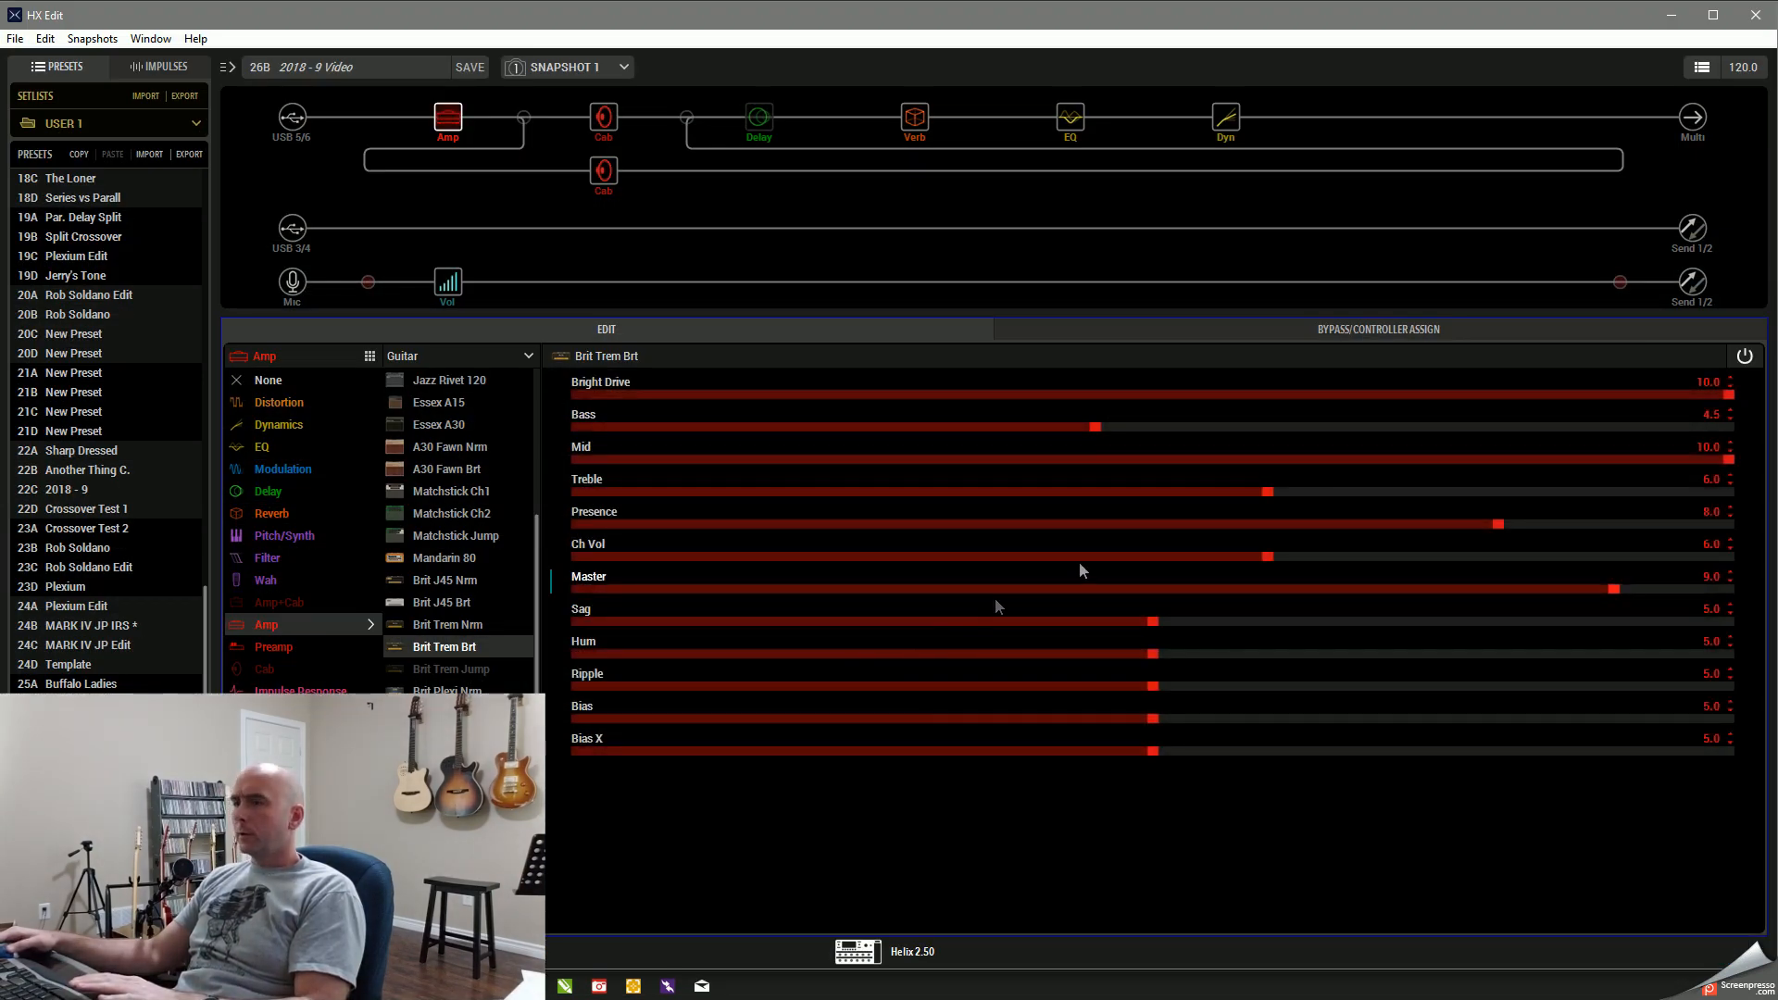
click(1663, 16)
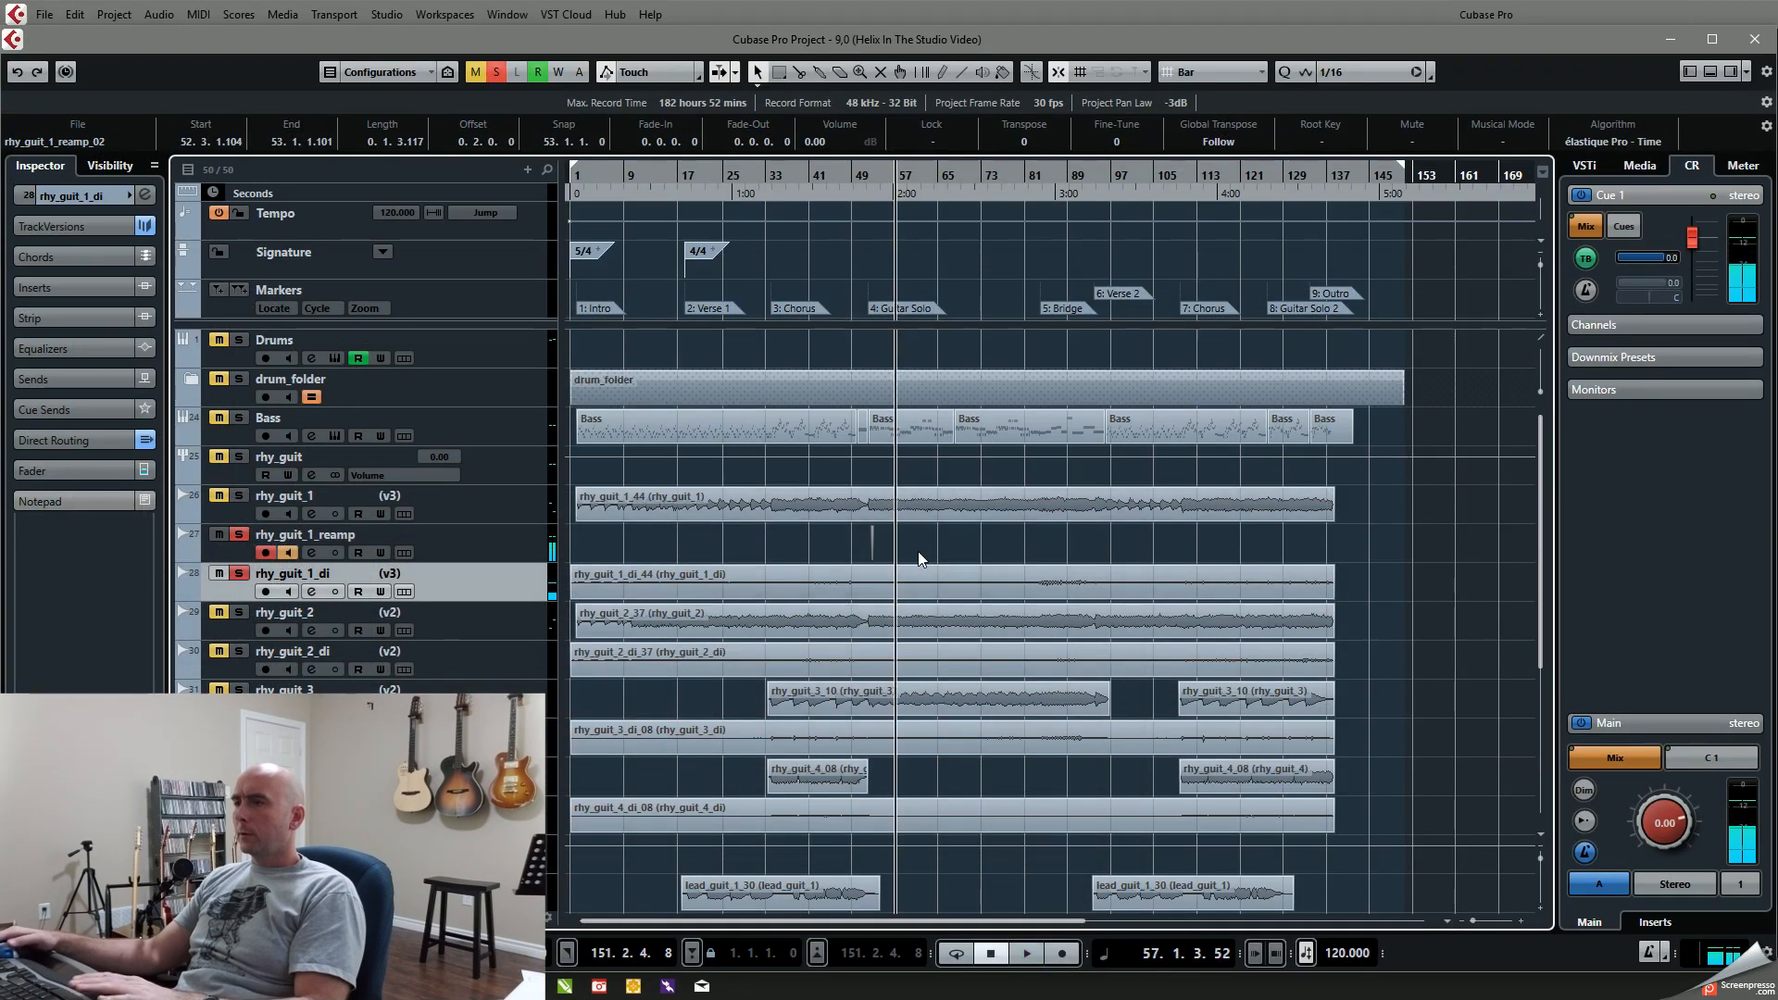
Step: Record a second take on rhy_guit_1_reamp from bar 57 to bar 60 and enlarge the track's height
key(KP_Multiply)
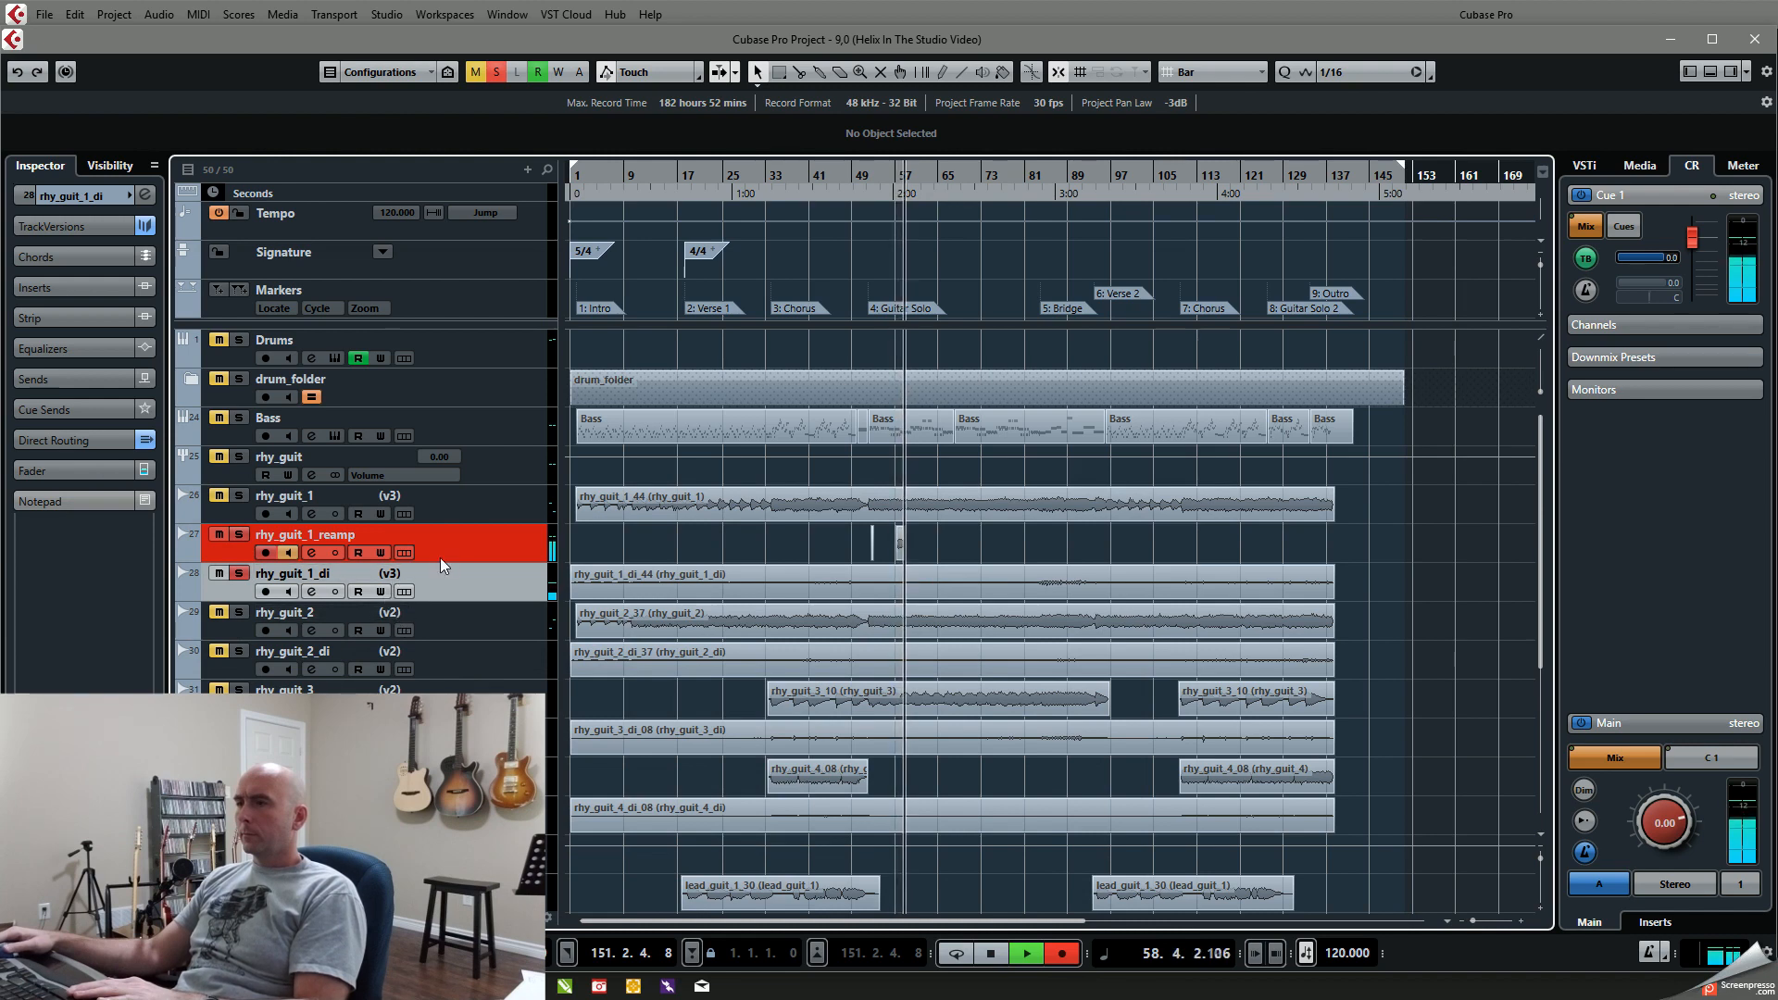
drag(439, 562, 444, 639)
key(space)
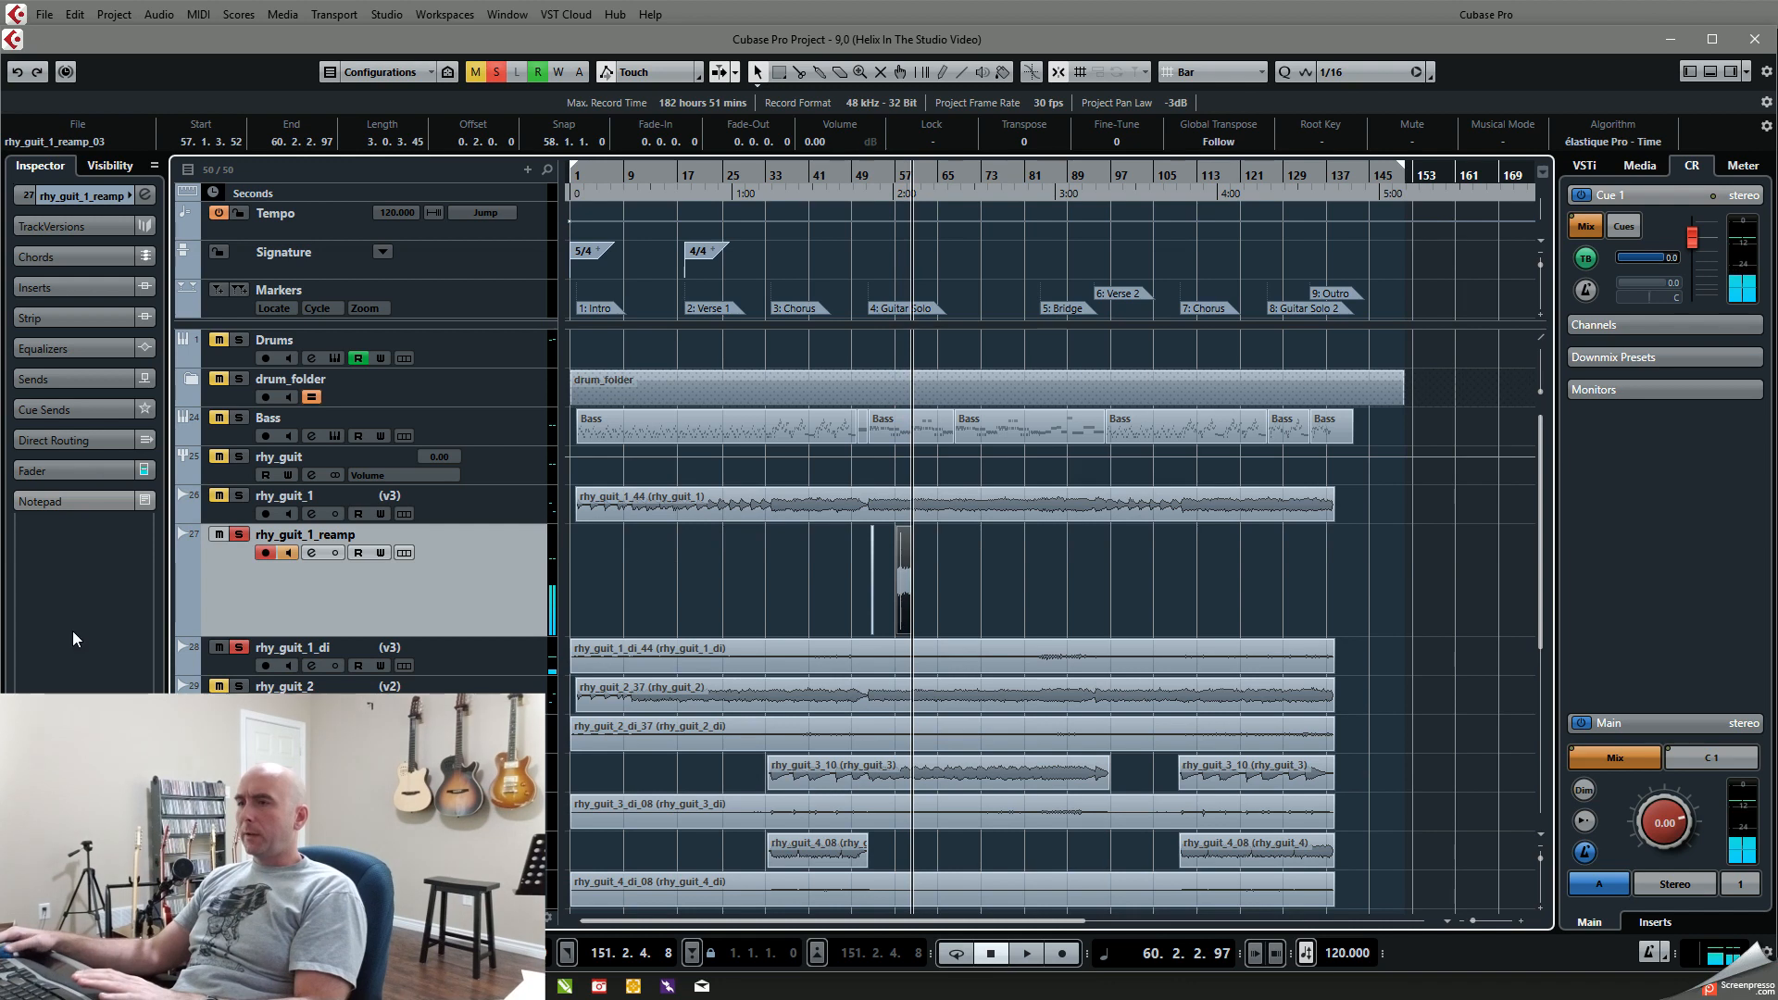
Step: Turn off input monitoring on rhy_guit_1_reamp and play back the take recorded from bar 57
click(905, 181)
key(space)
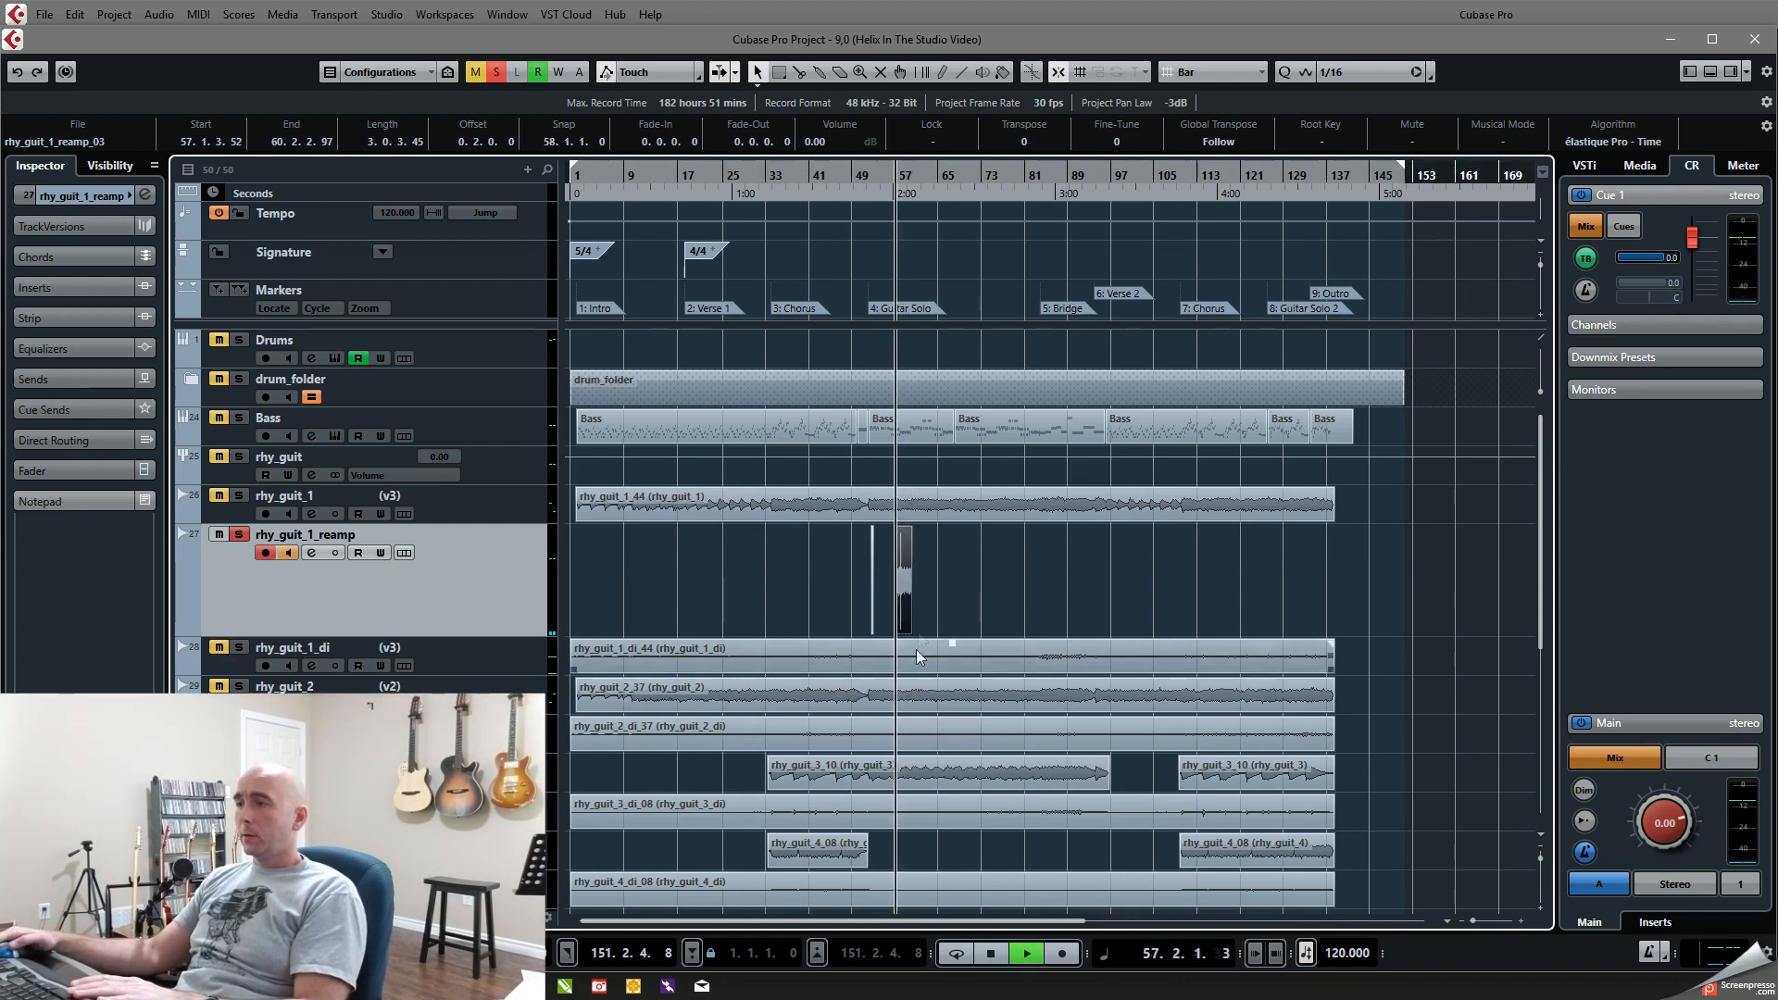
key(g)
key(g)
key(space)
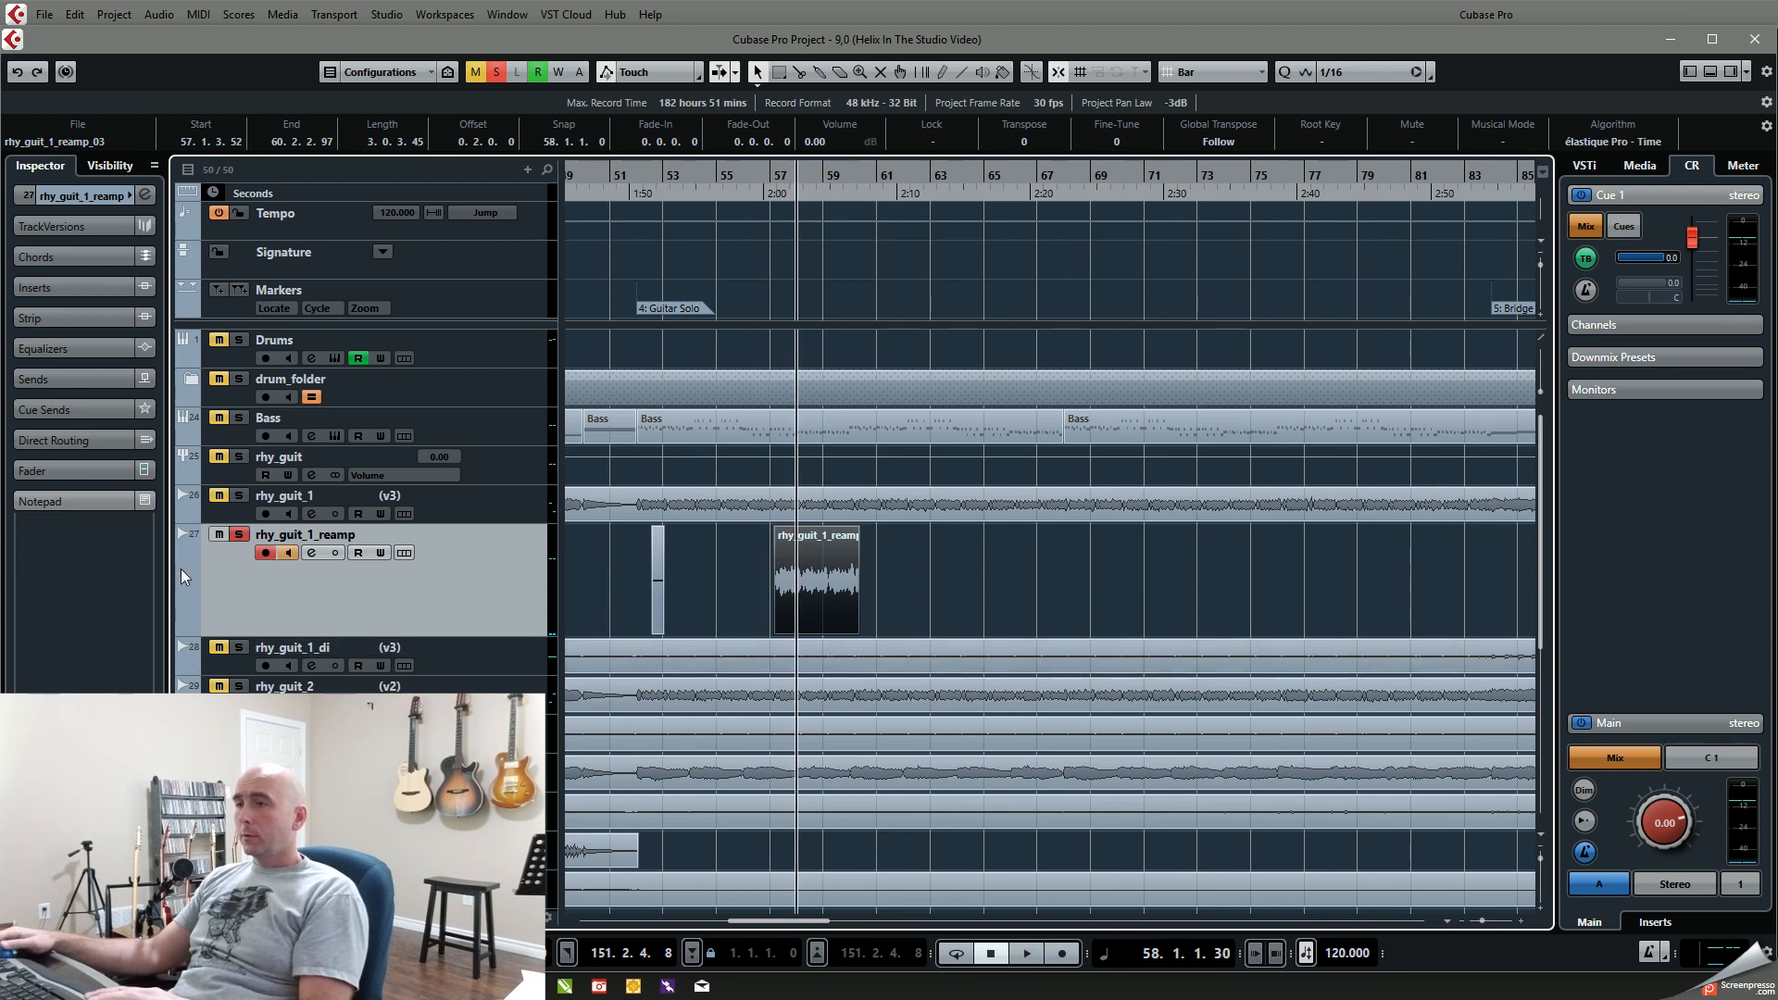
click(296, 552)
key(space)
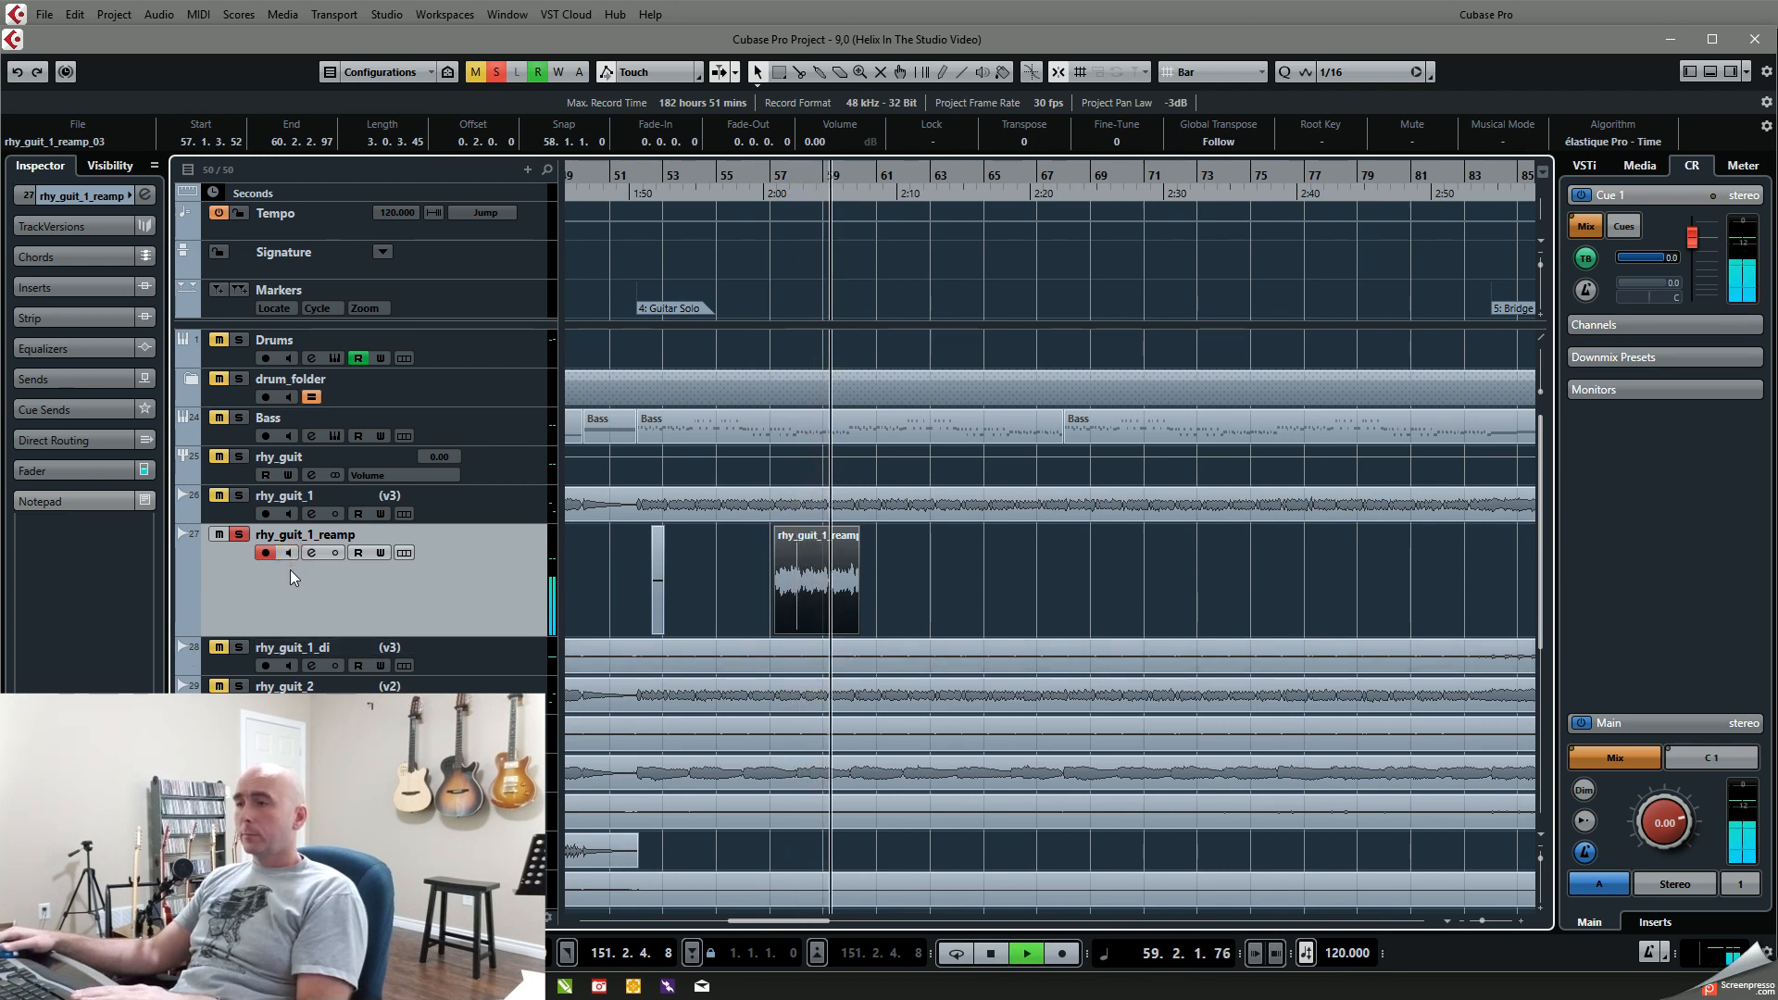
key(space)
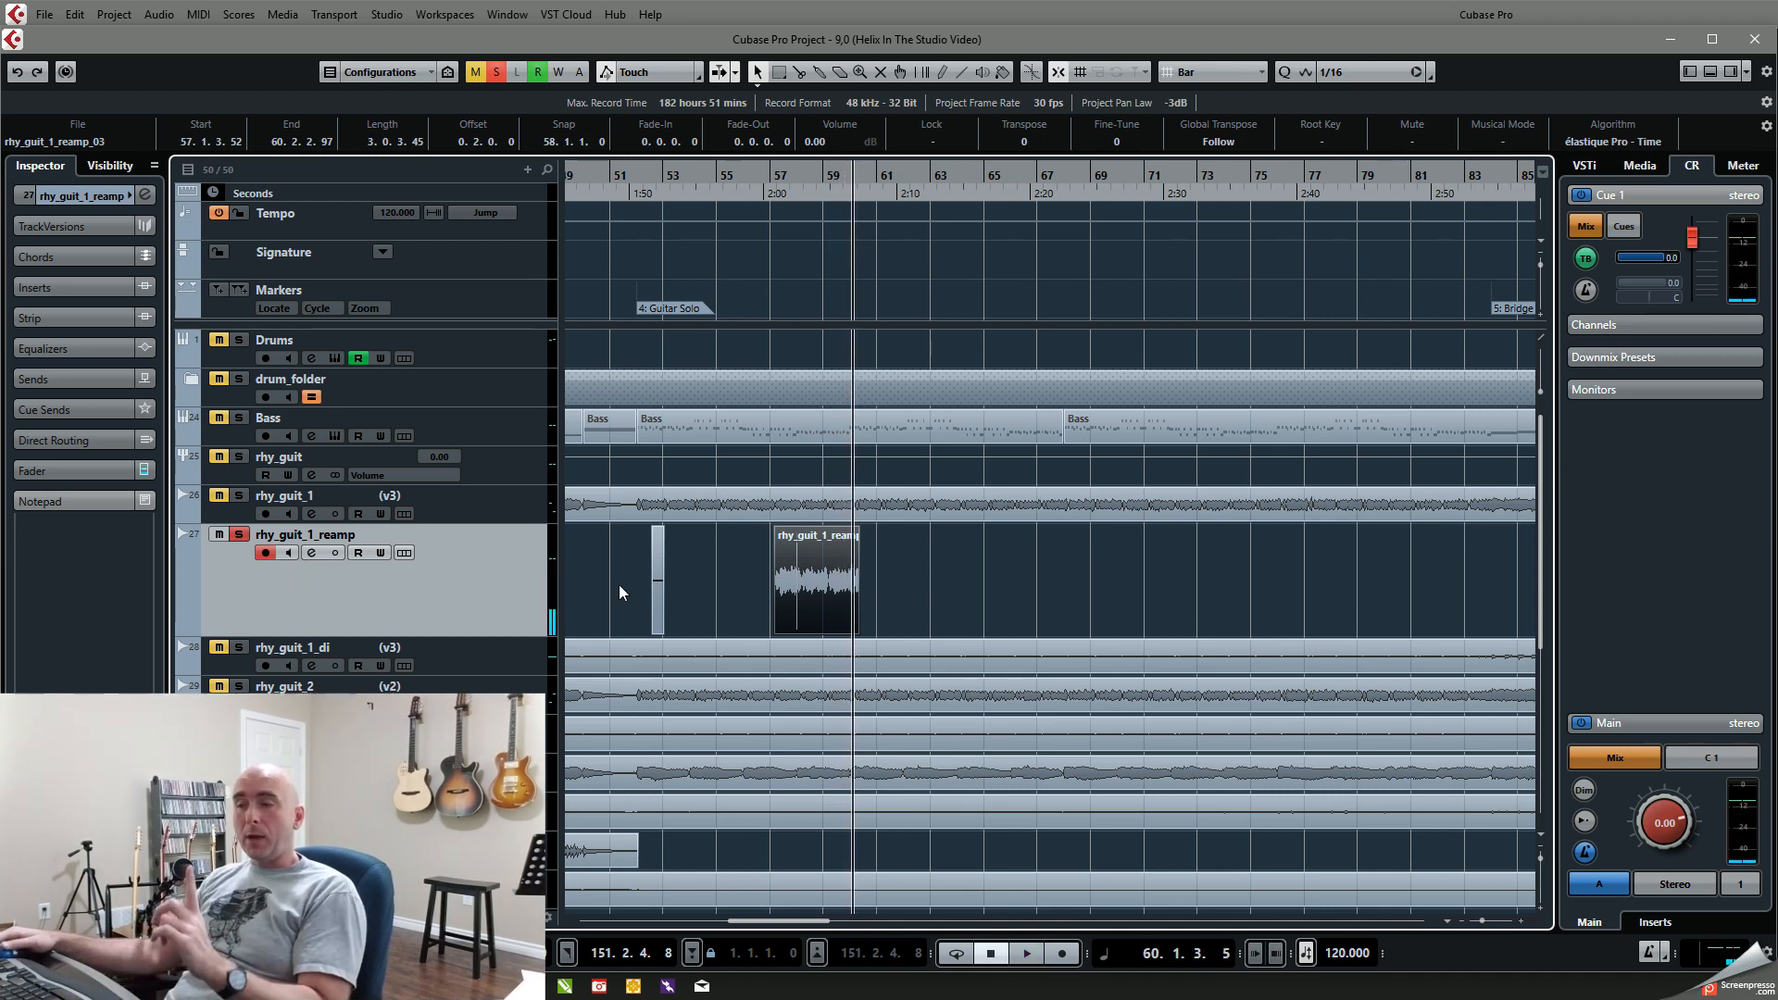
Step: Delete the two recorded test events from the rhy_guit_1_reamp track
key(Delete)
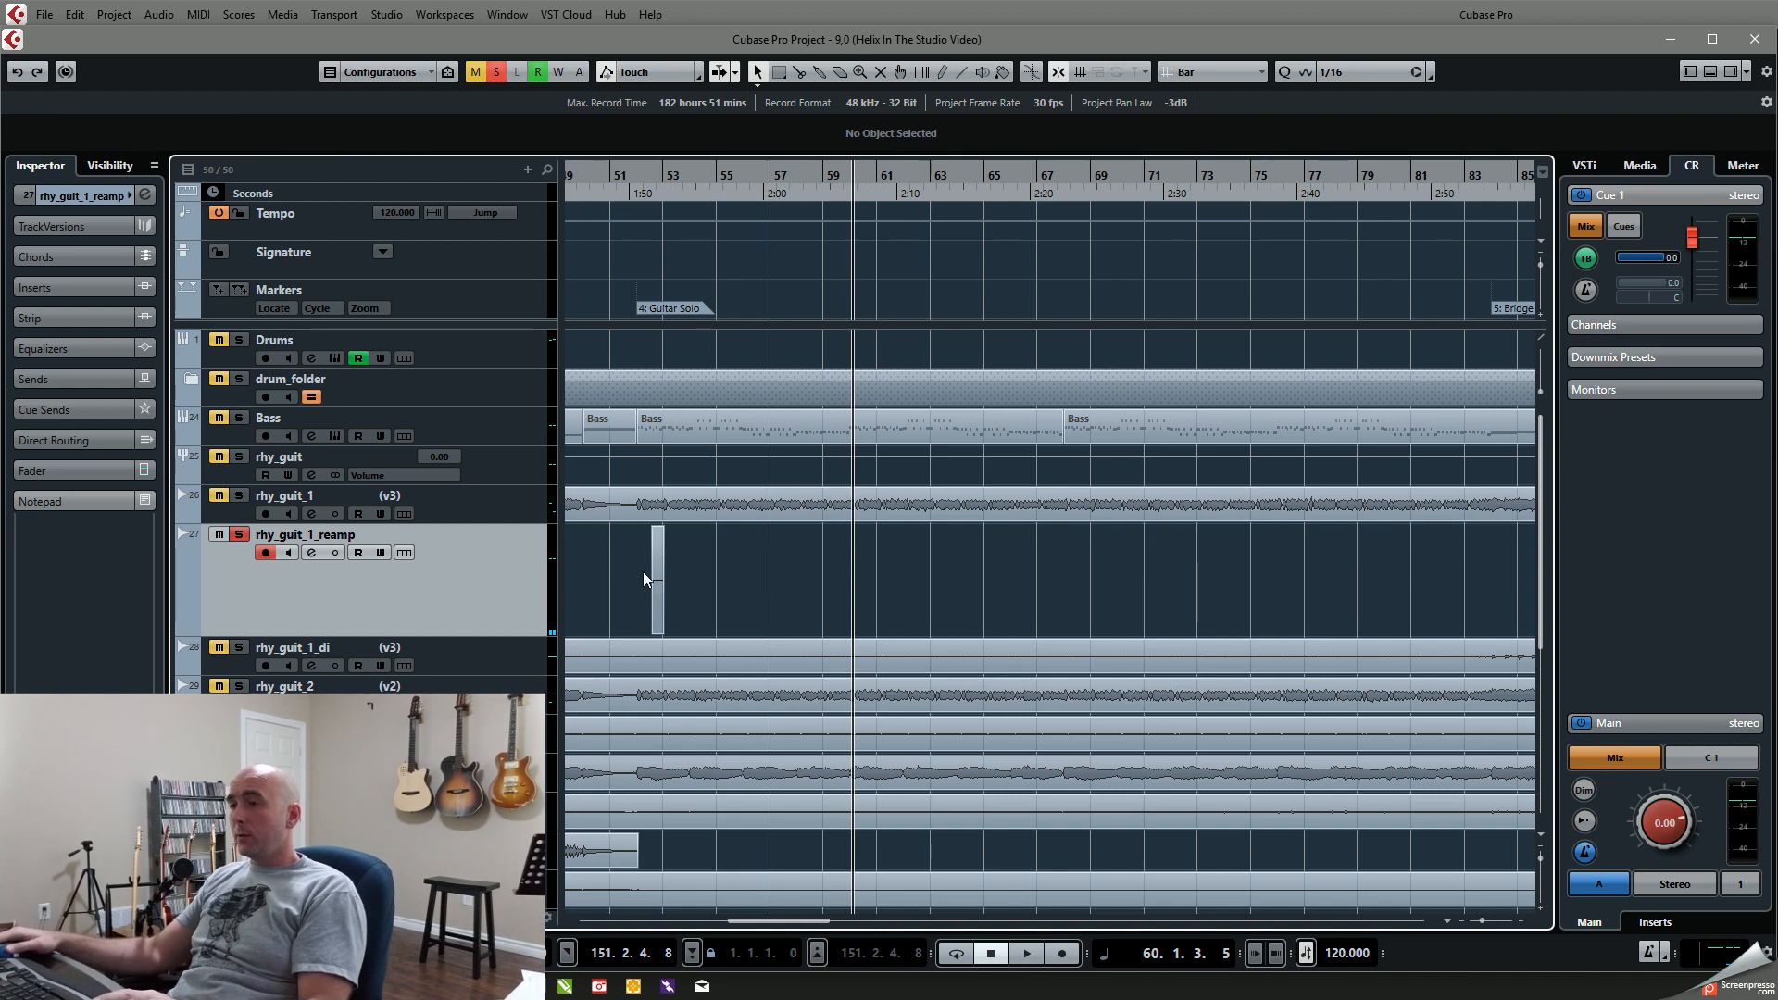
click(658, 581)
key(Delete)
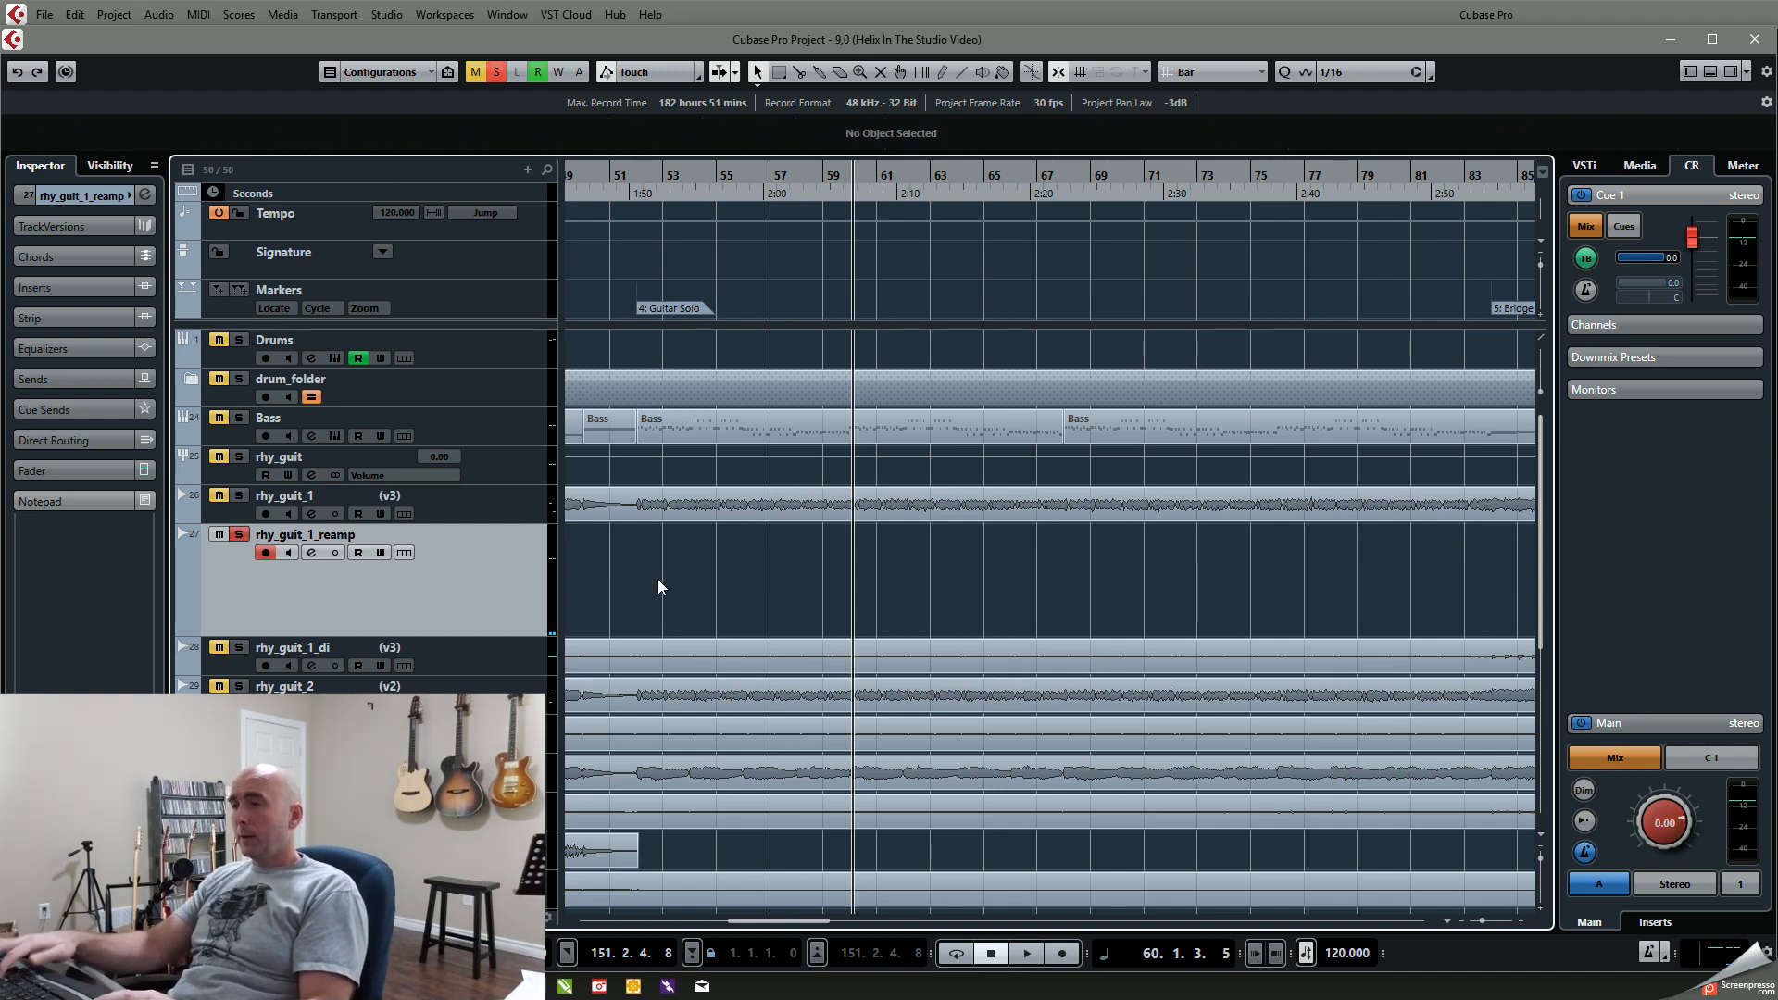
Step: Return the playhead to the project start and open the rhy_guit_1_di event in the sample editor
scroll(875, 580, down, 6)
scroll(875, 581, down, 2)
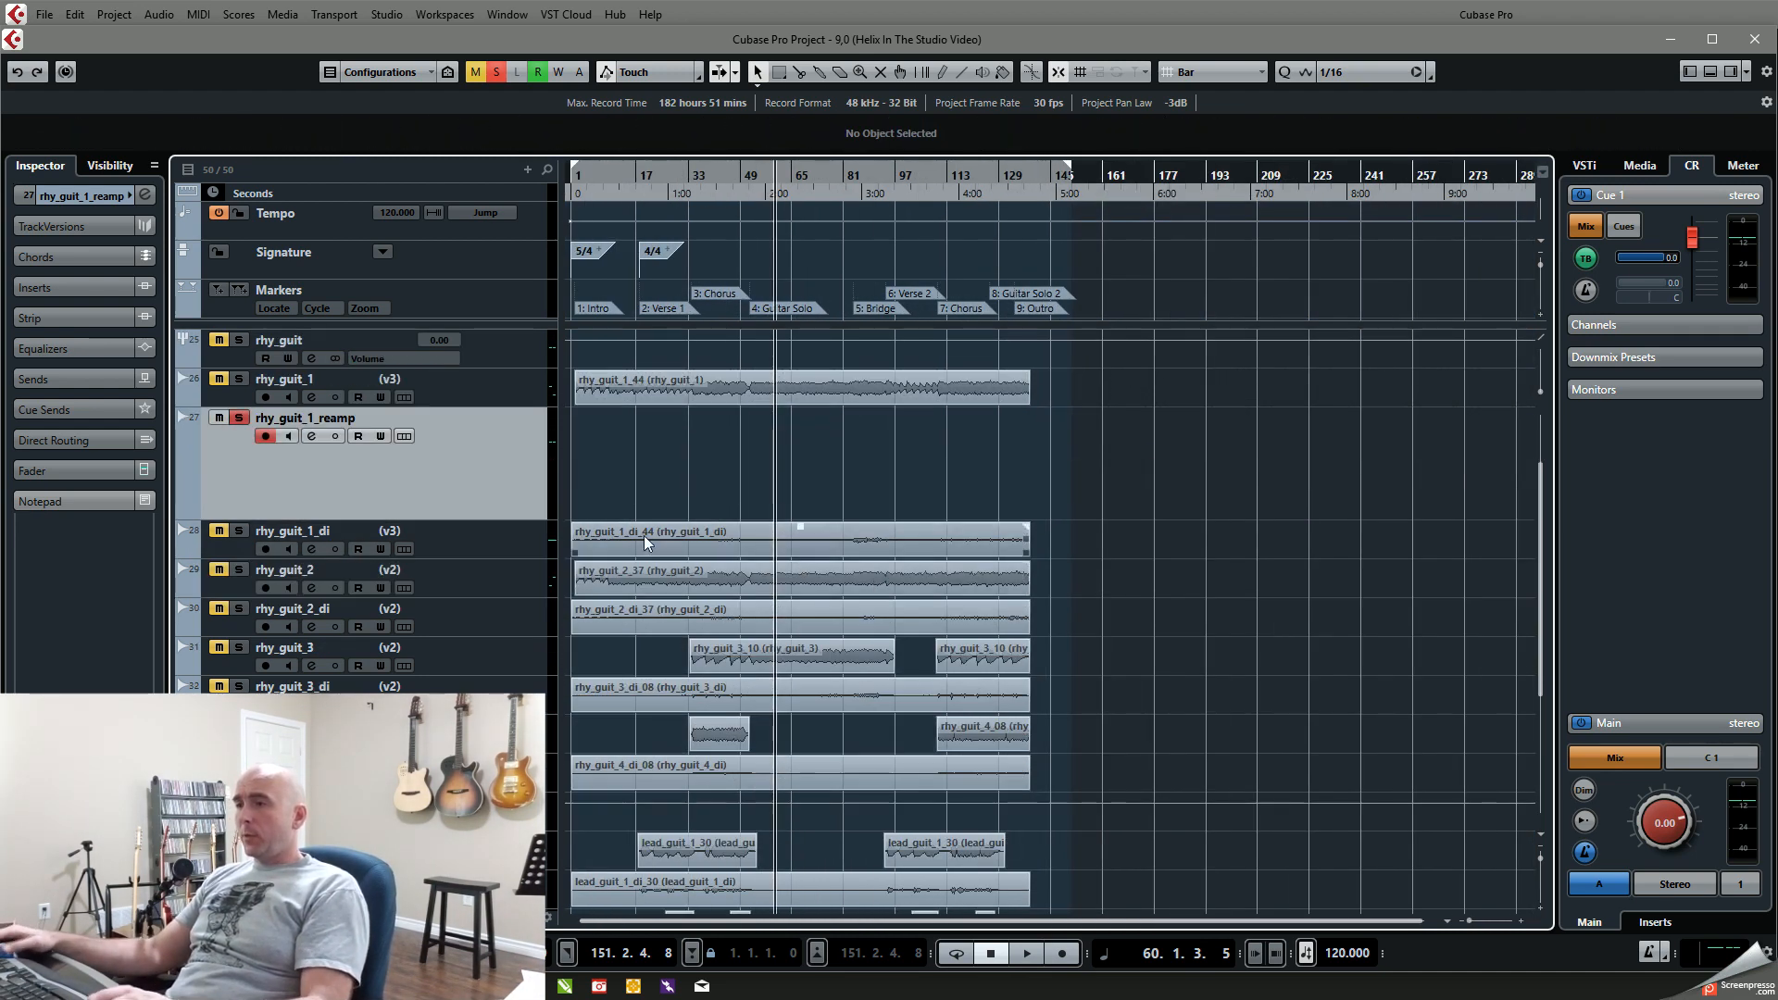
click(578, 177)
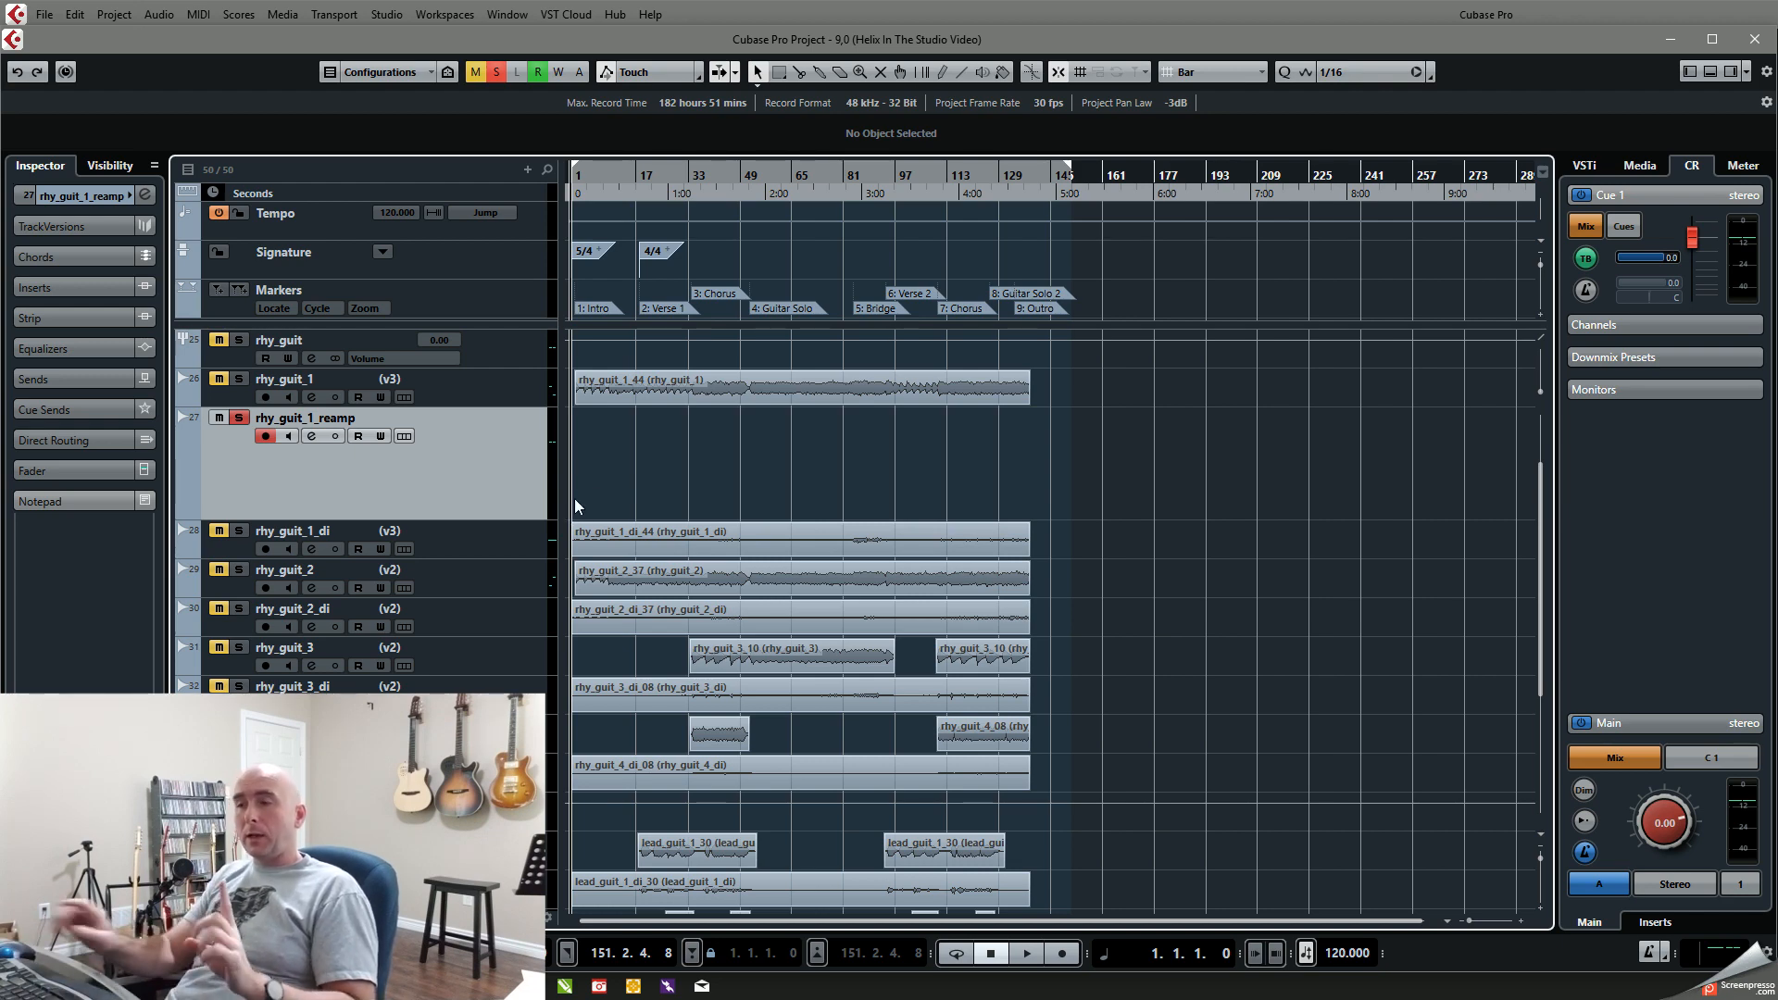
ctrl+scroll(572, 510, up, 10)
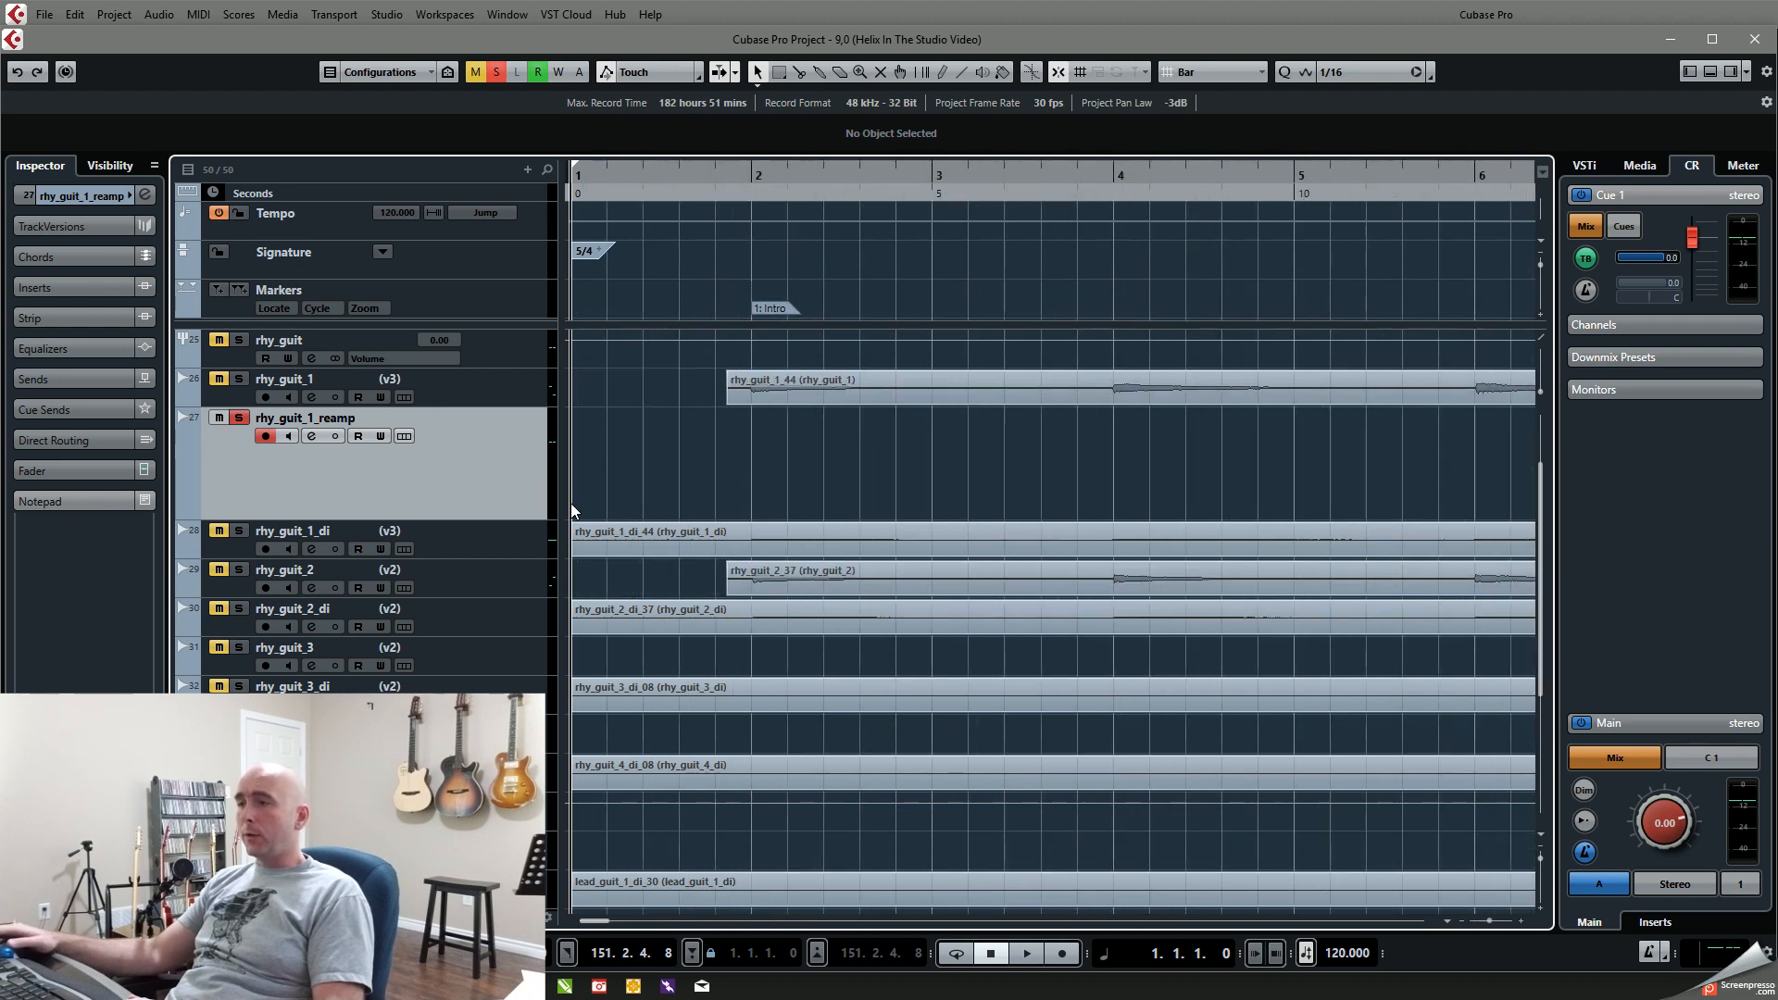
drag(575, 553, 685, 552)
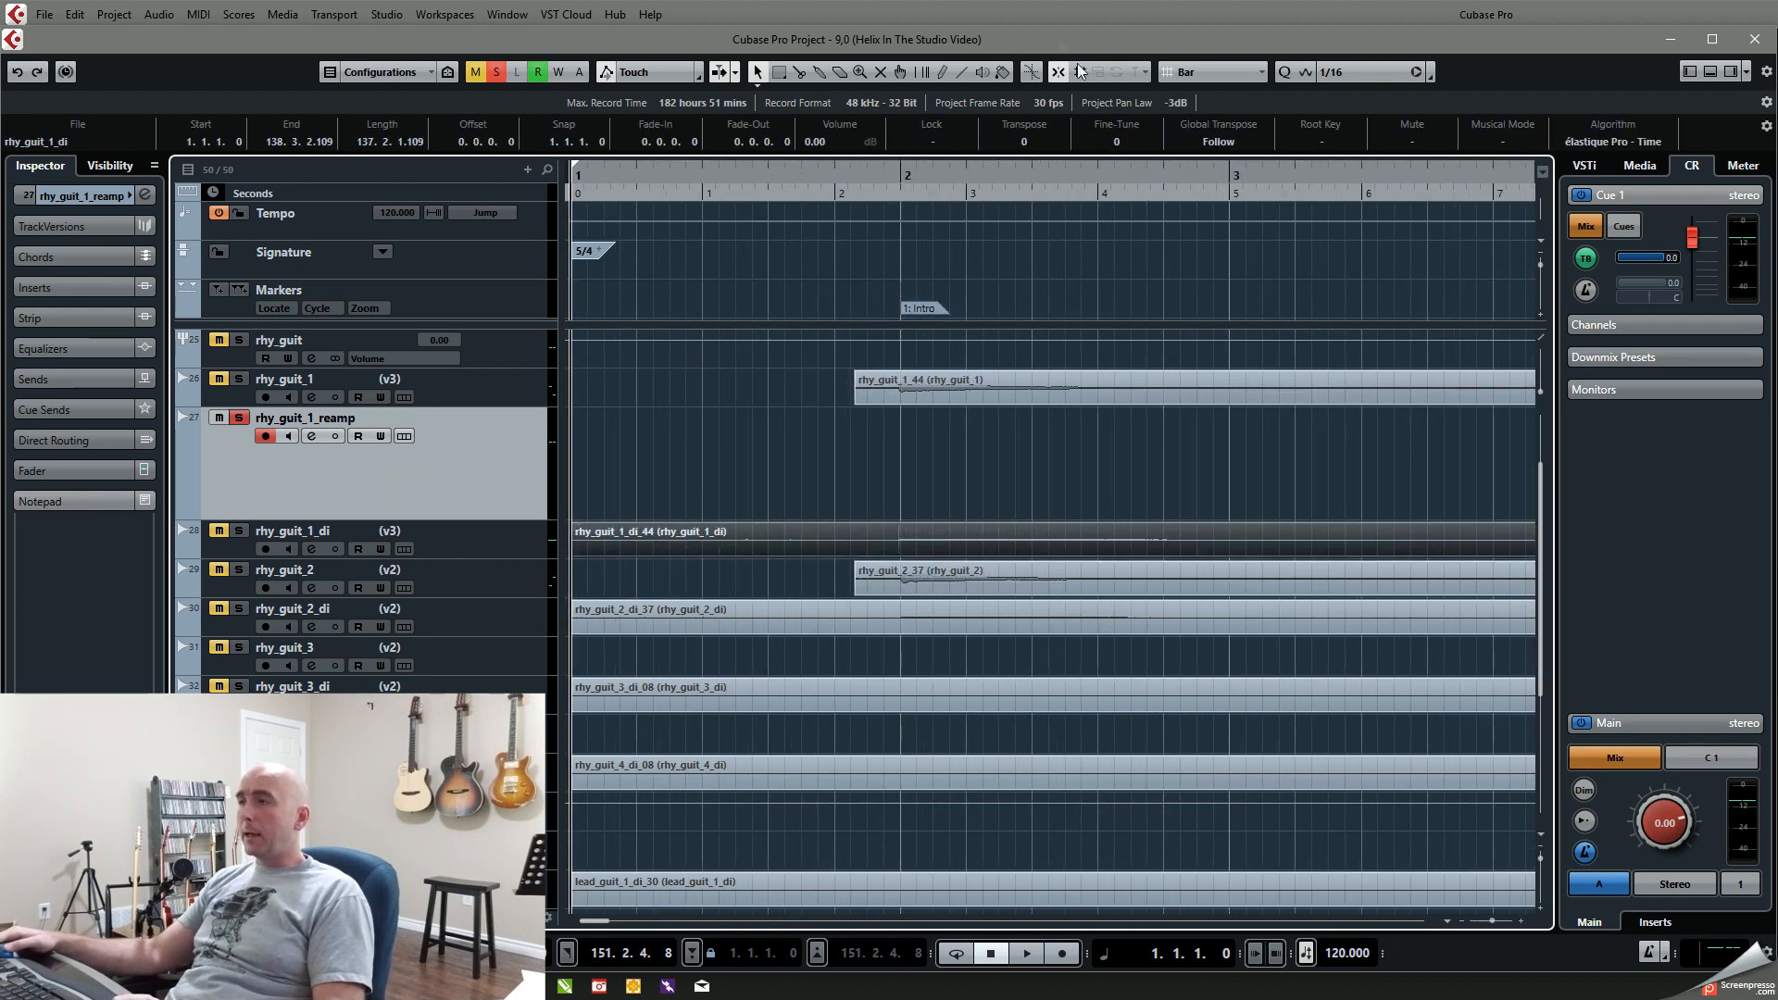
double_click(826, 547)
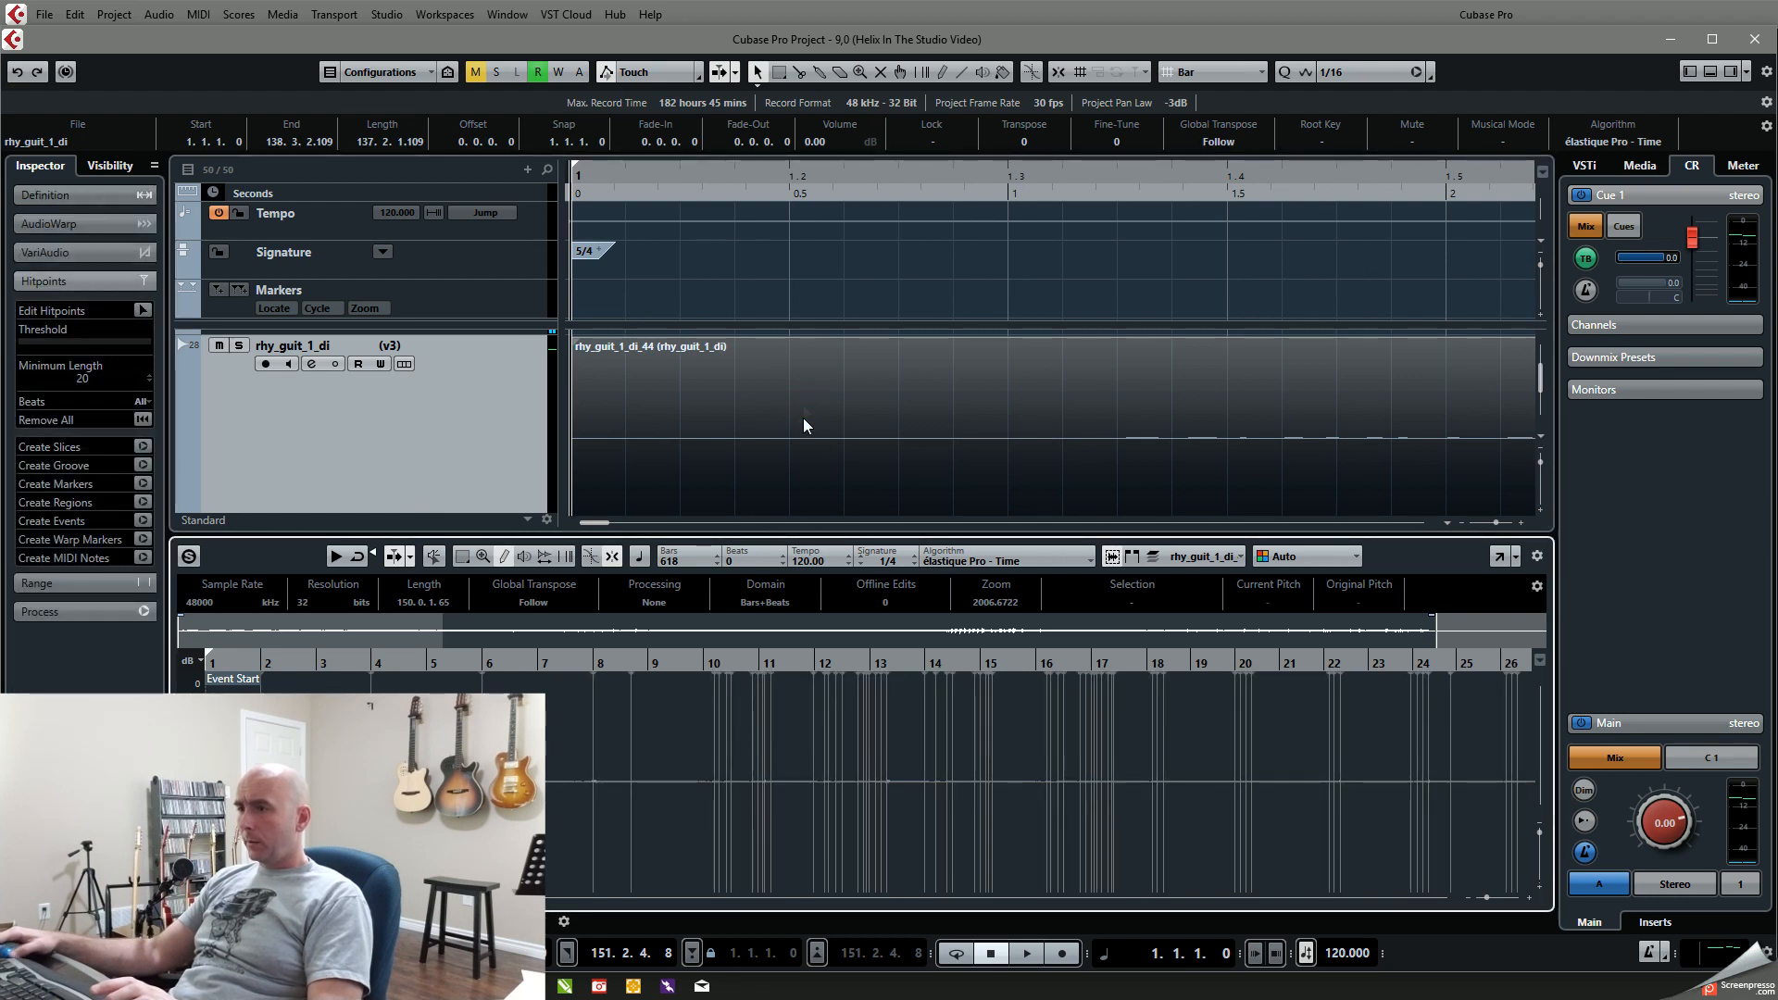
Step: Draw a sharp spike in the rhy_guit_1_di waveform at about 1.3.2.61 before the guitar starts, and close the sample editor
drag(213, 664, 300, 787)
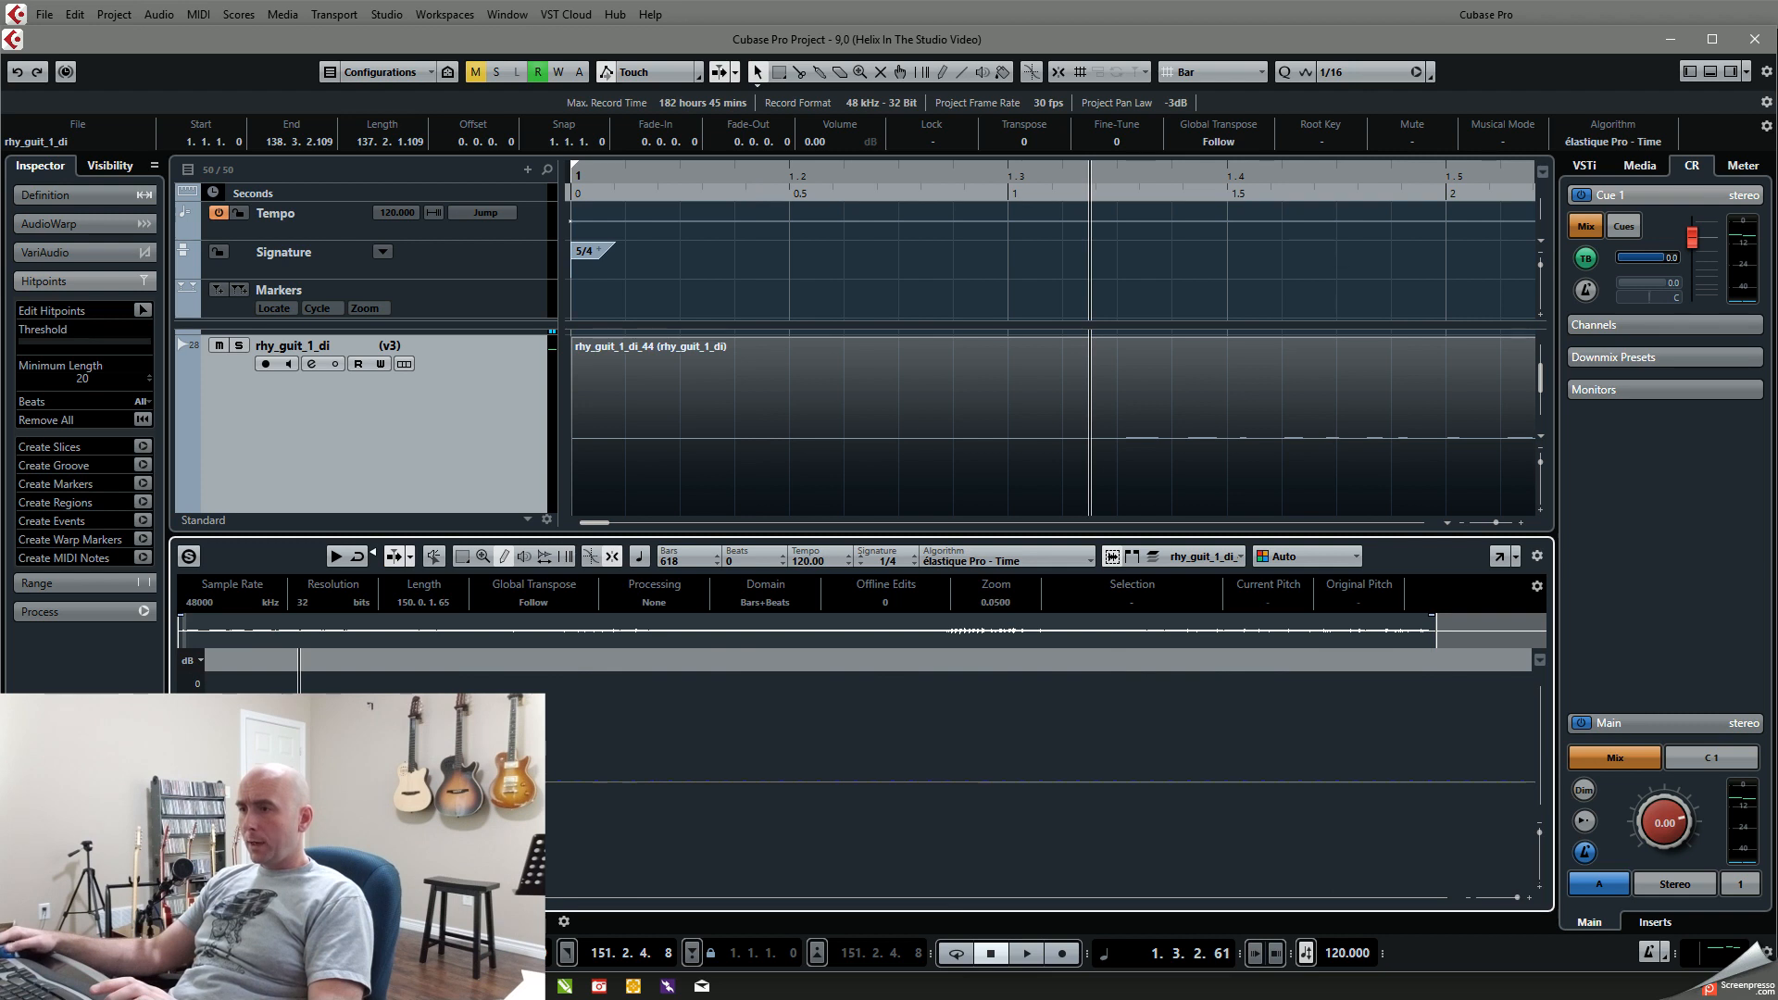
click(306, 674)
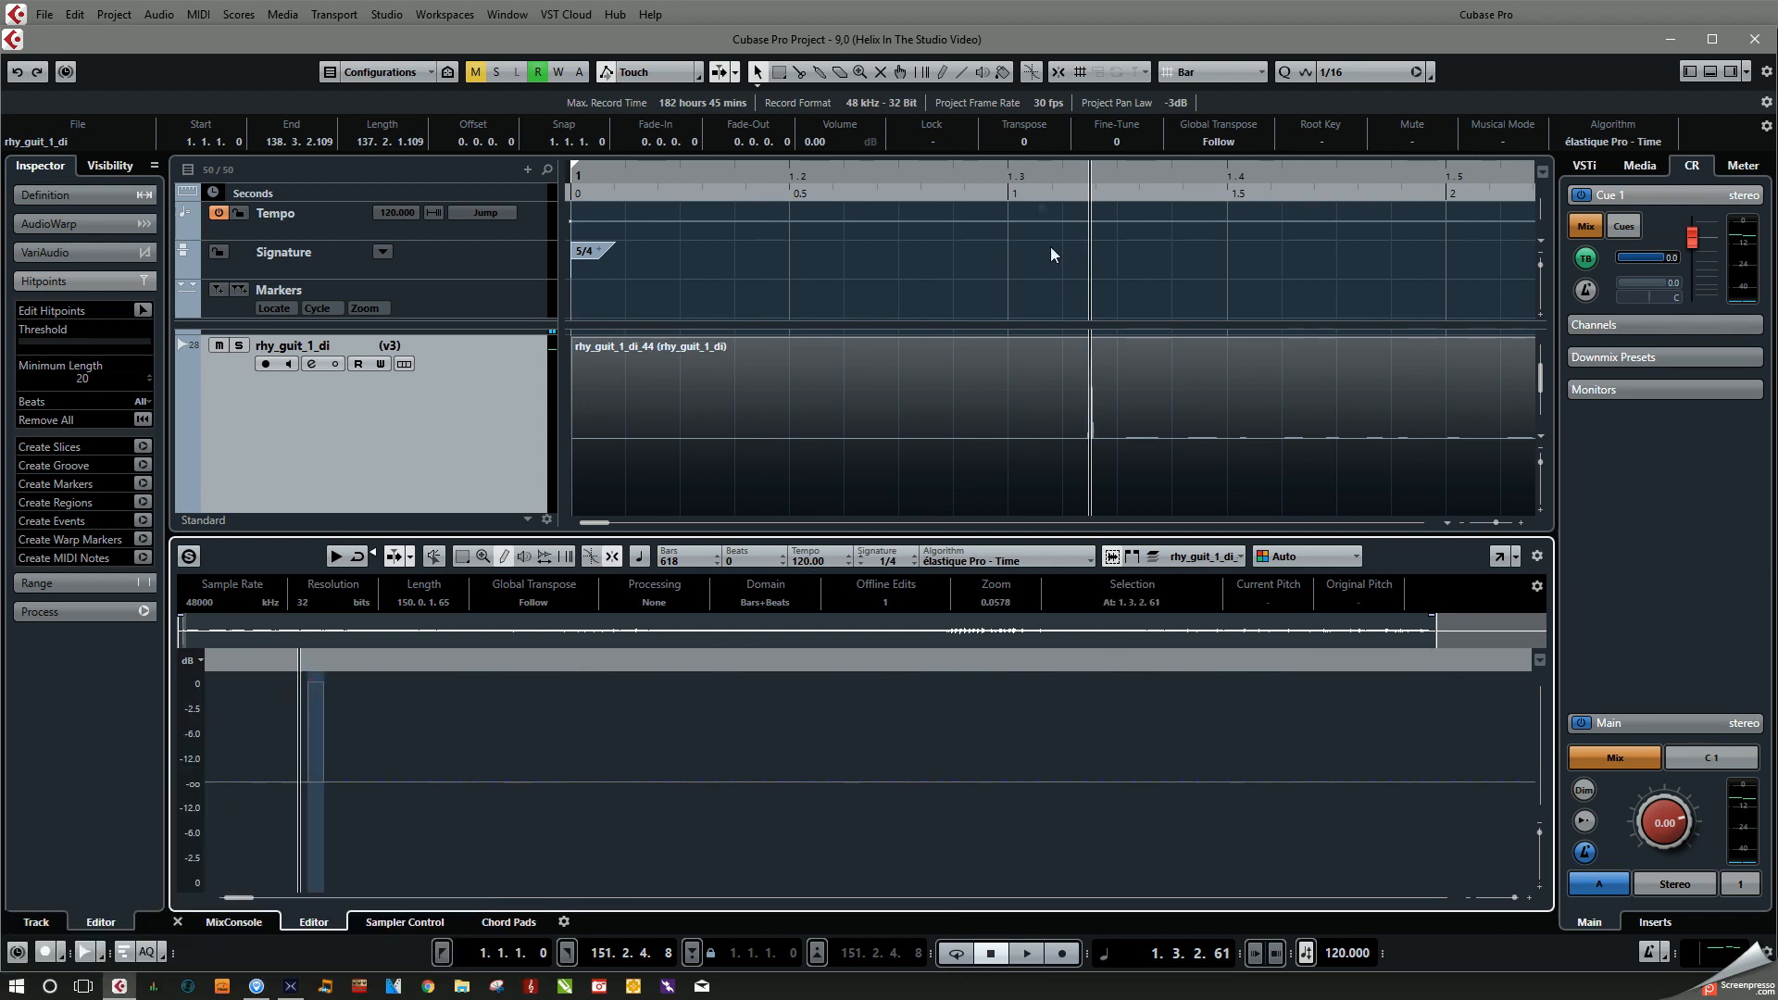
drag(885, 179, 620, 190)
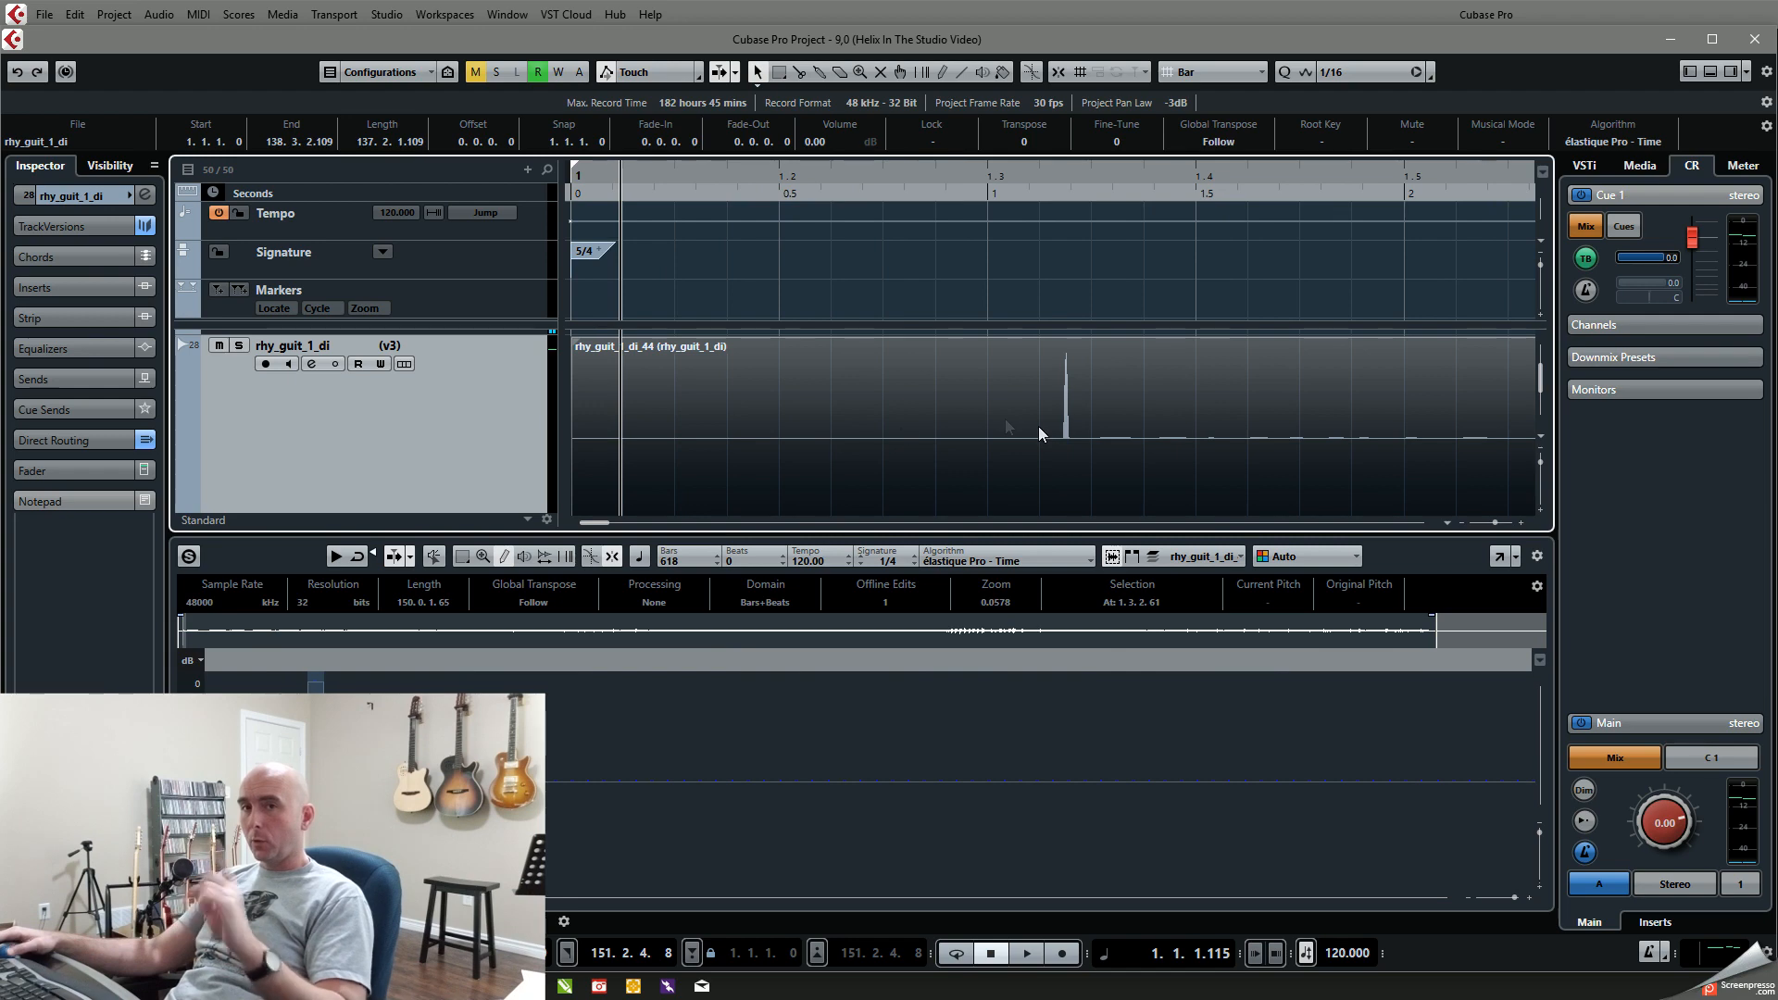
scroll(1051, 463, up, 1)
scroll(1051, 463, up, 3)
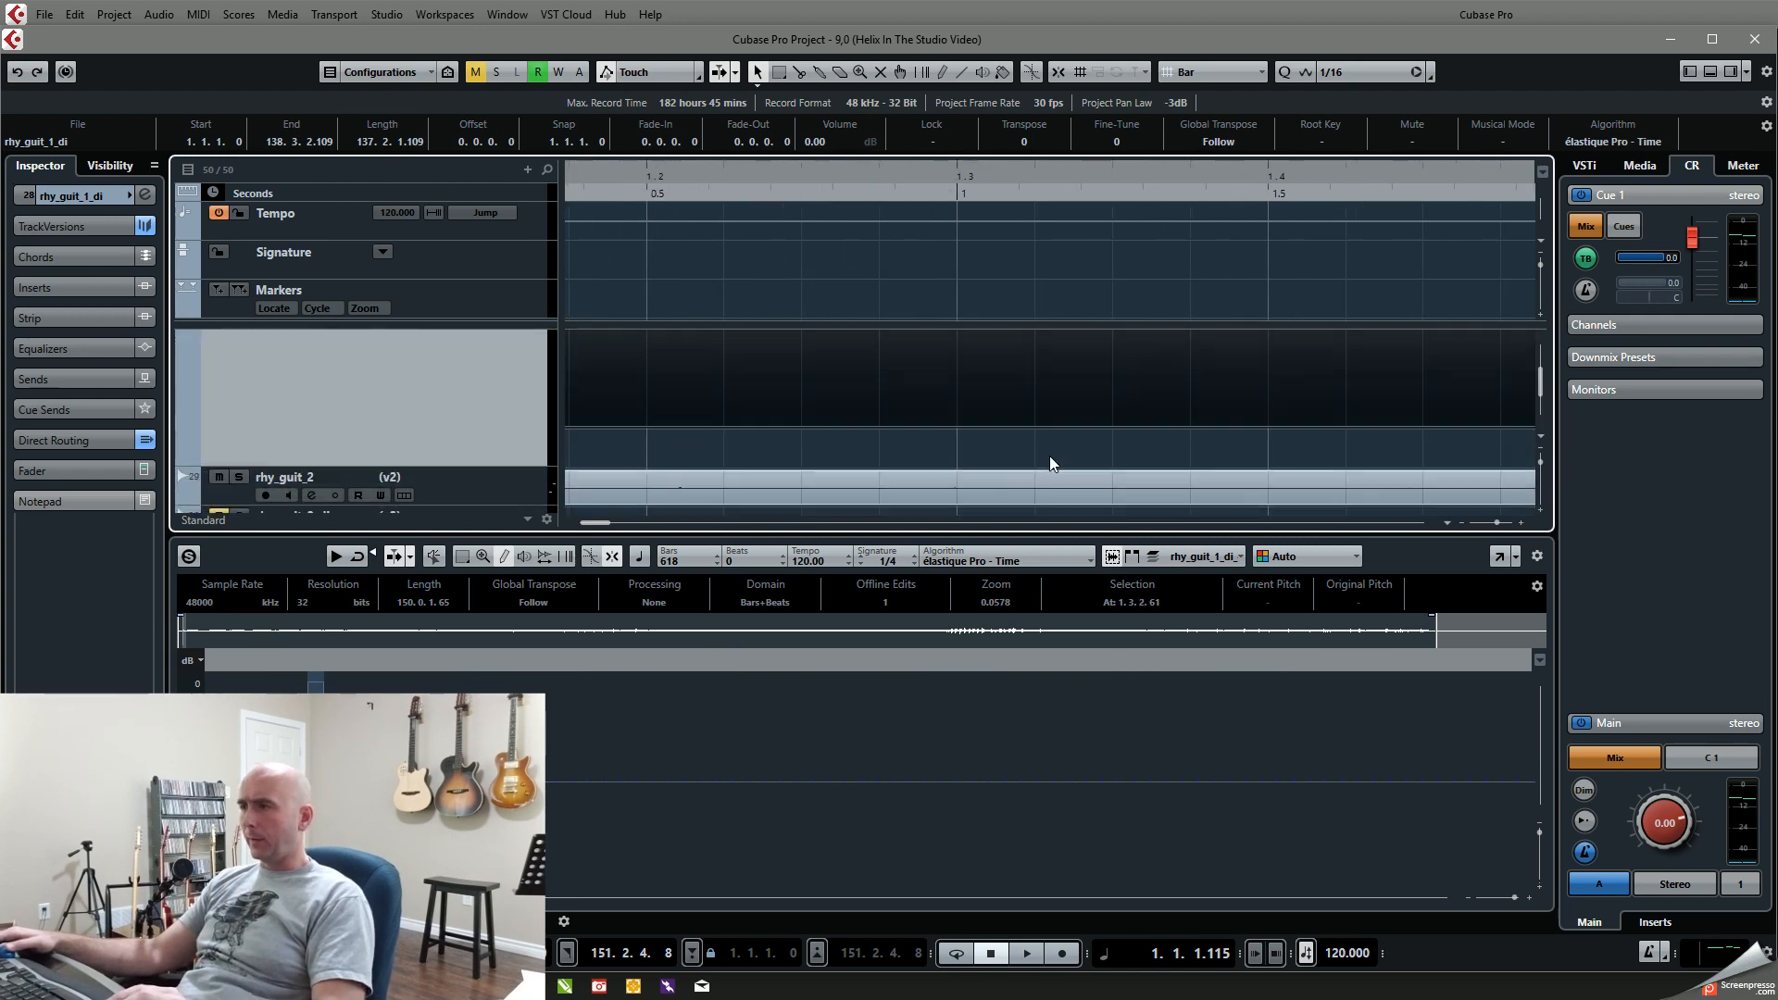
click(1713, 72)
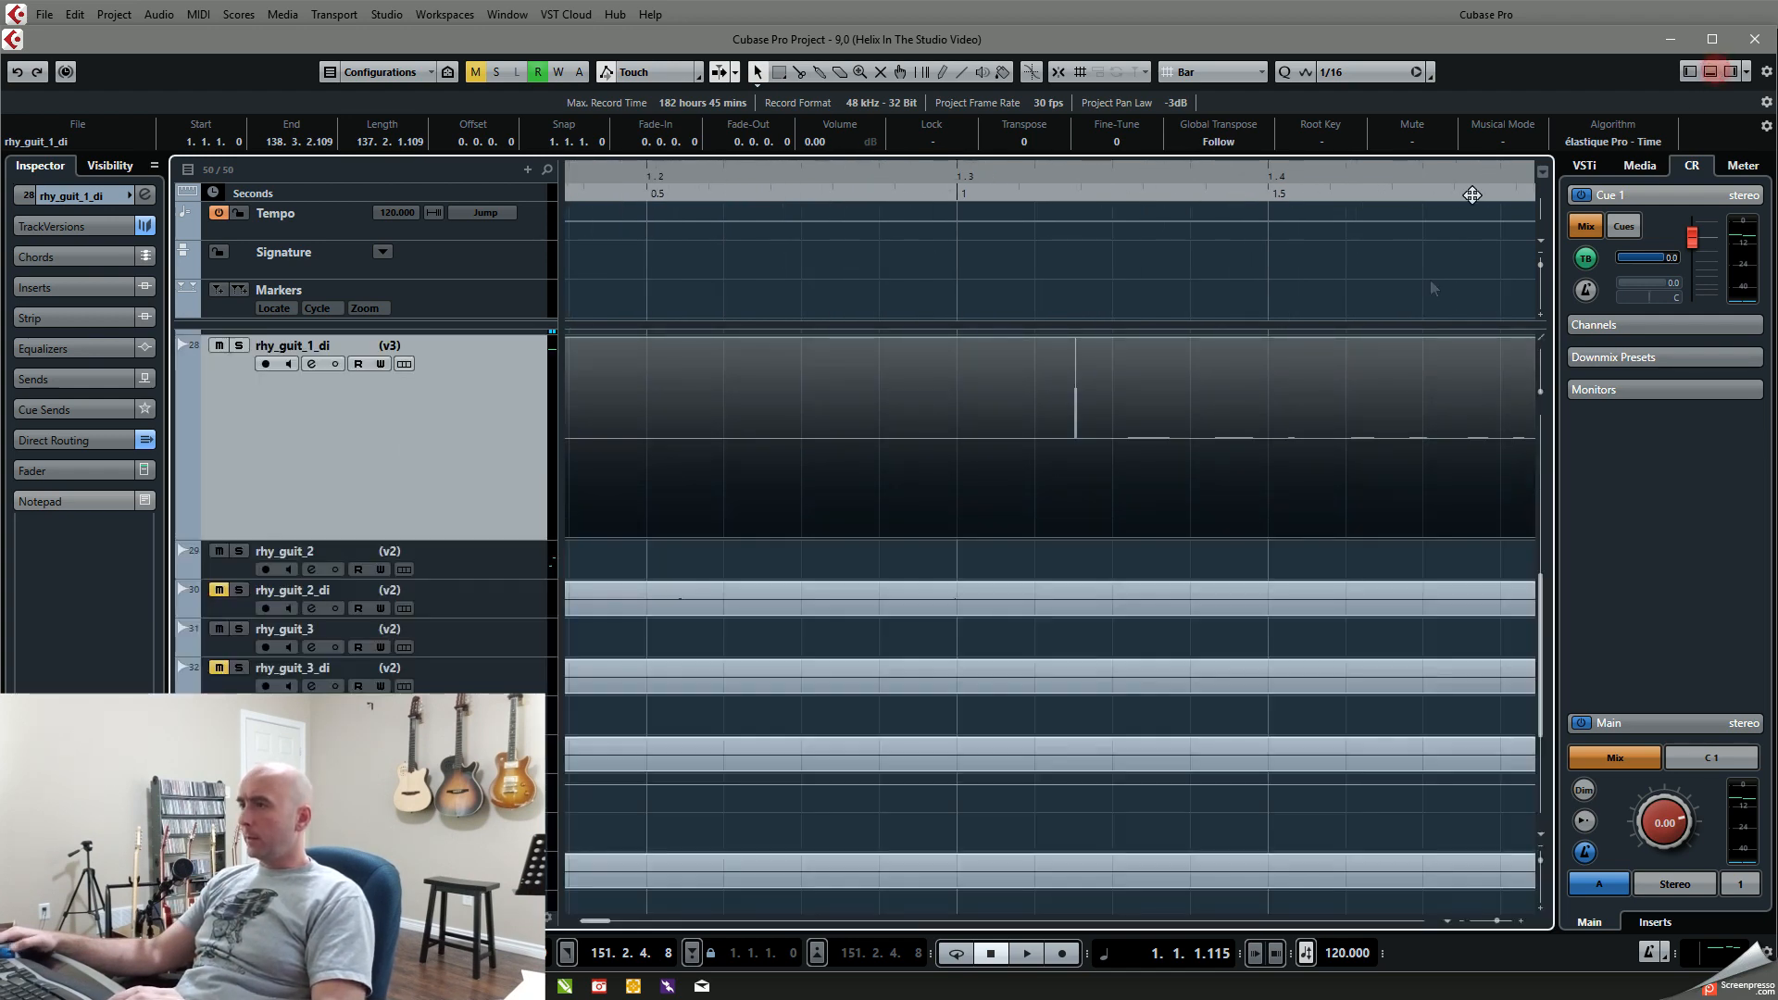
Step: Record the reamped signal onto rhy_guit_1_reamp from the project start to about 3.3.2.61
scroll(1132, 498, up, 2)
scroll(1131, 497, up, 3)
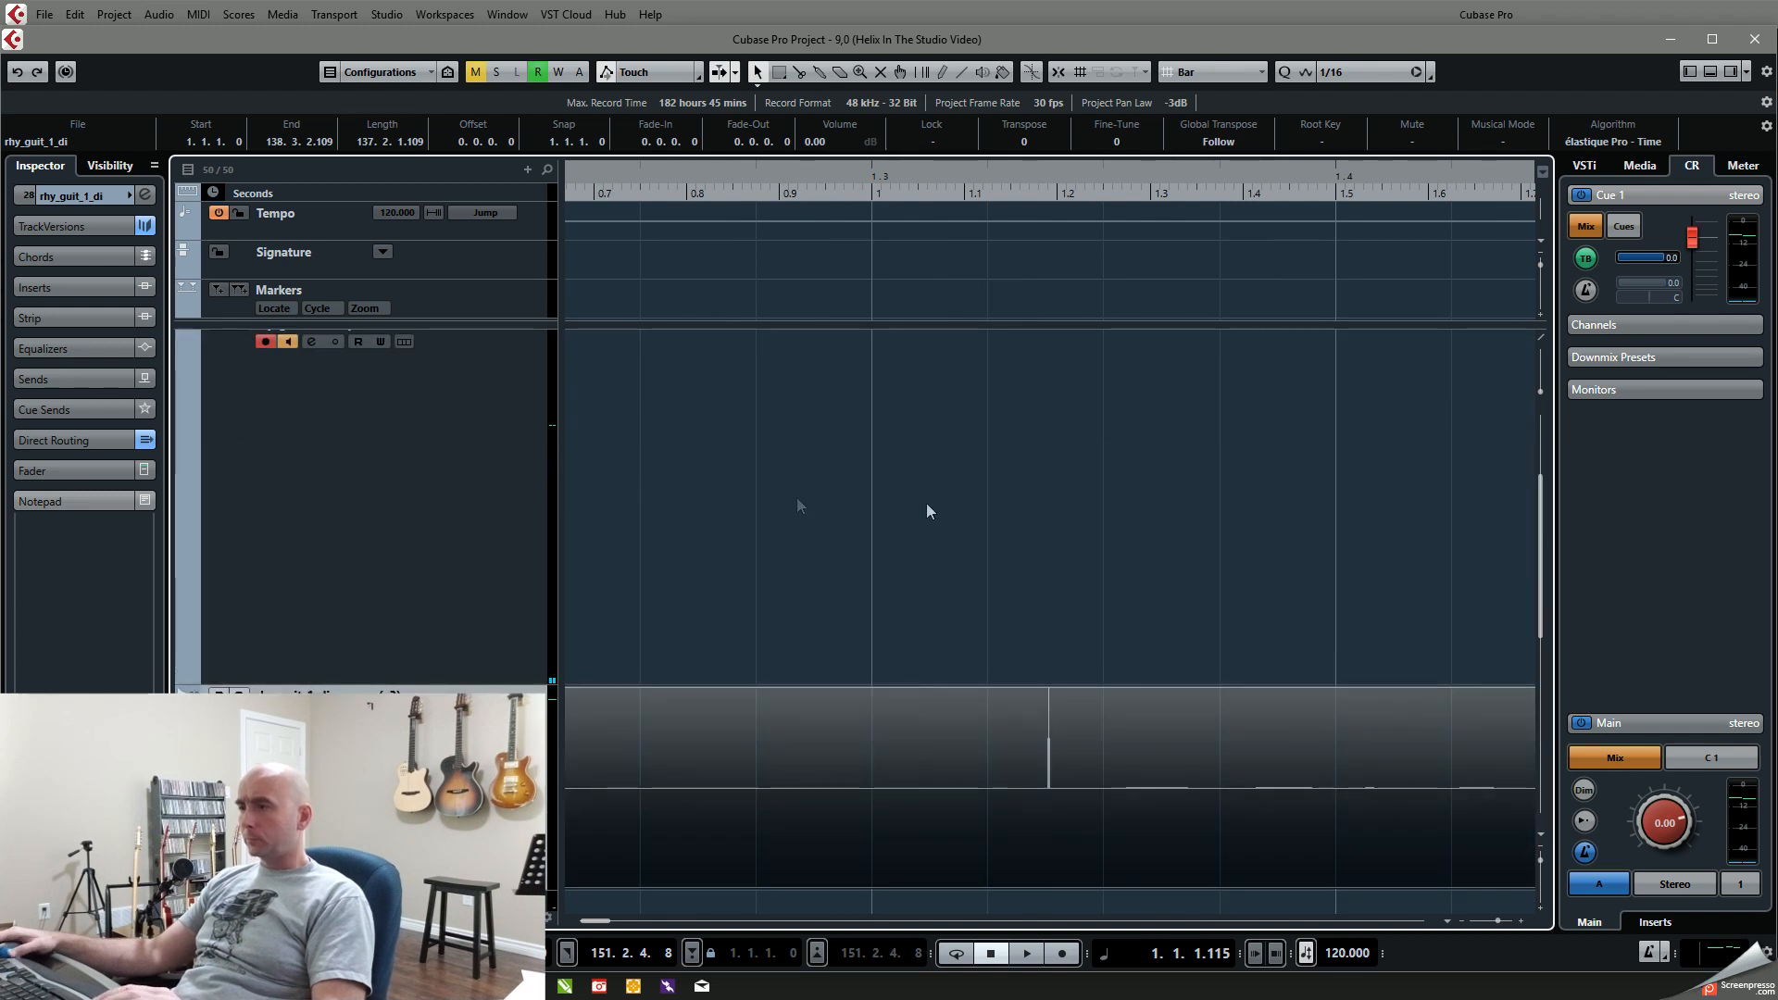
key(Home)
scroll(786, 550, down, 5)
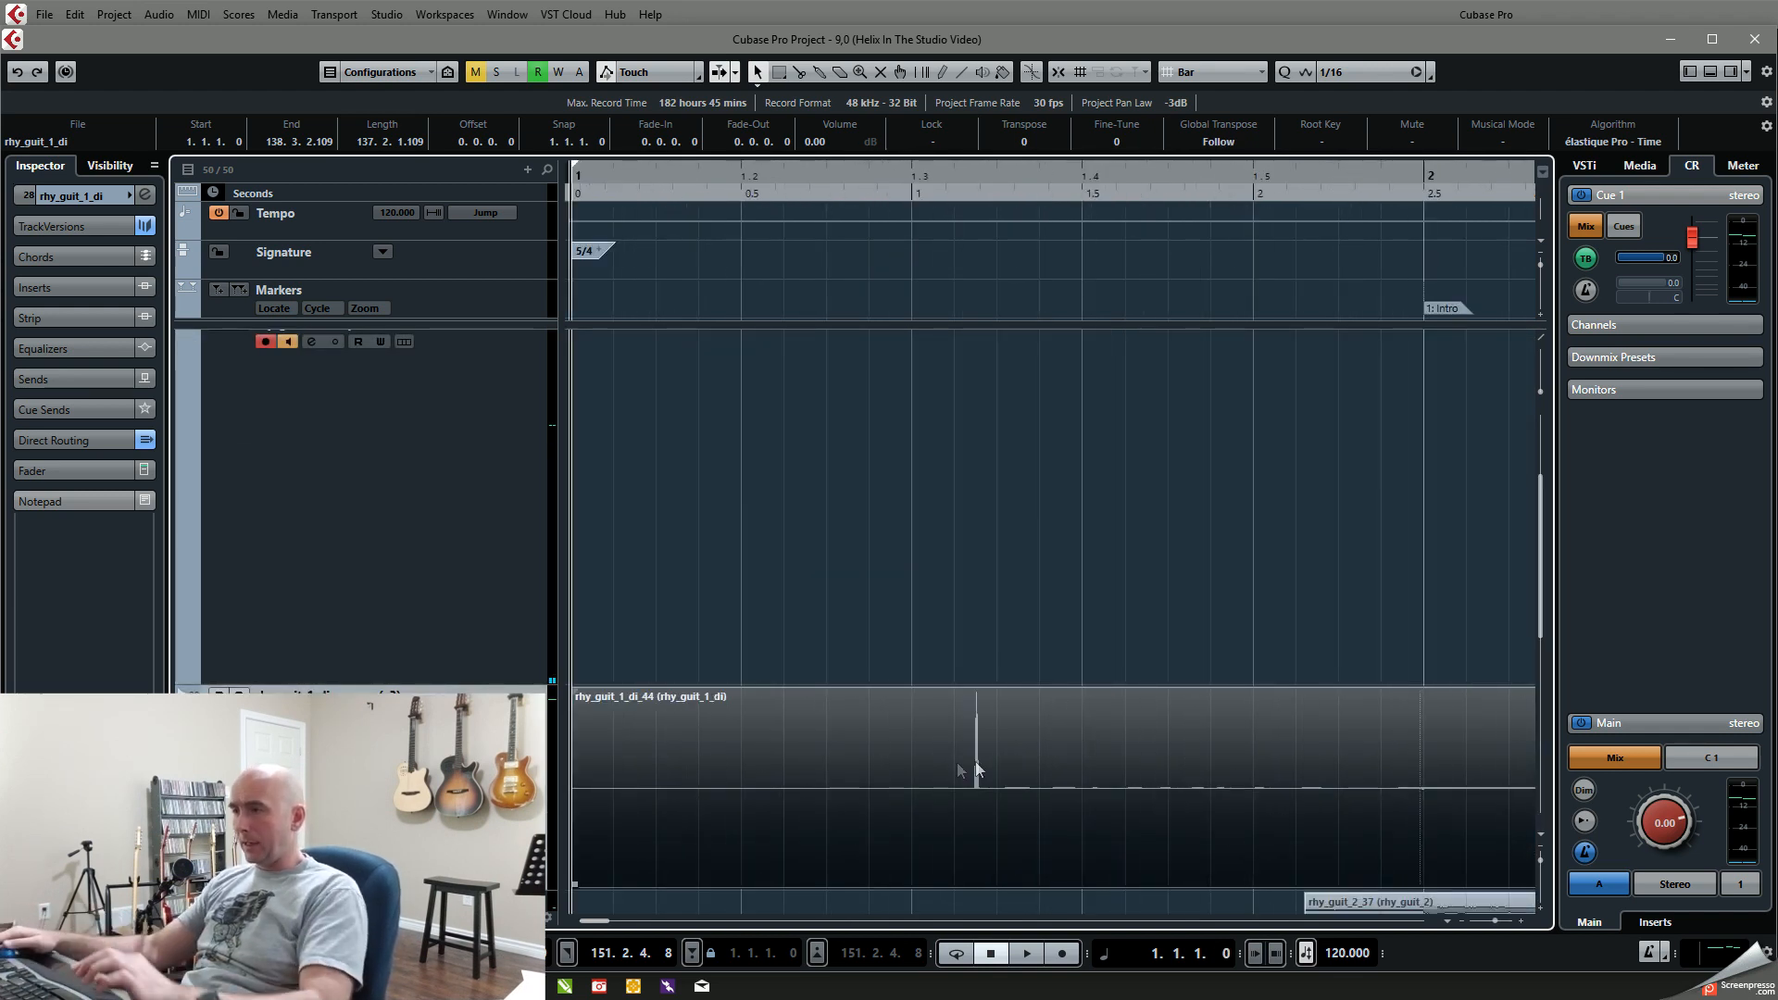
key(KP_Multiply)
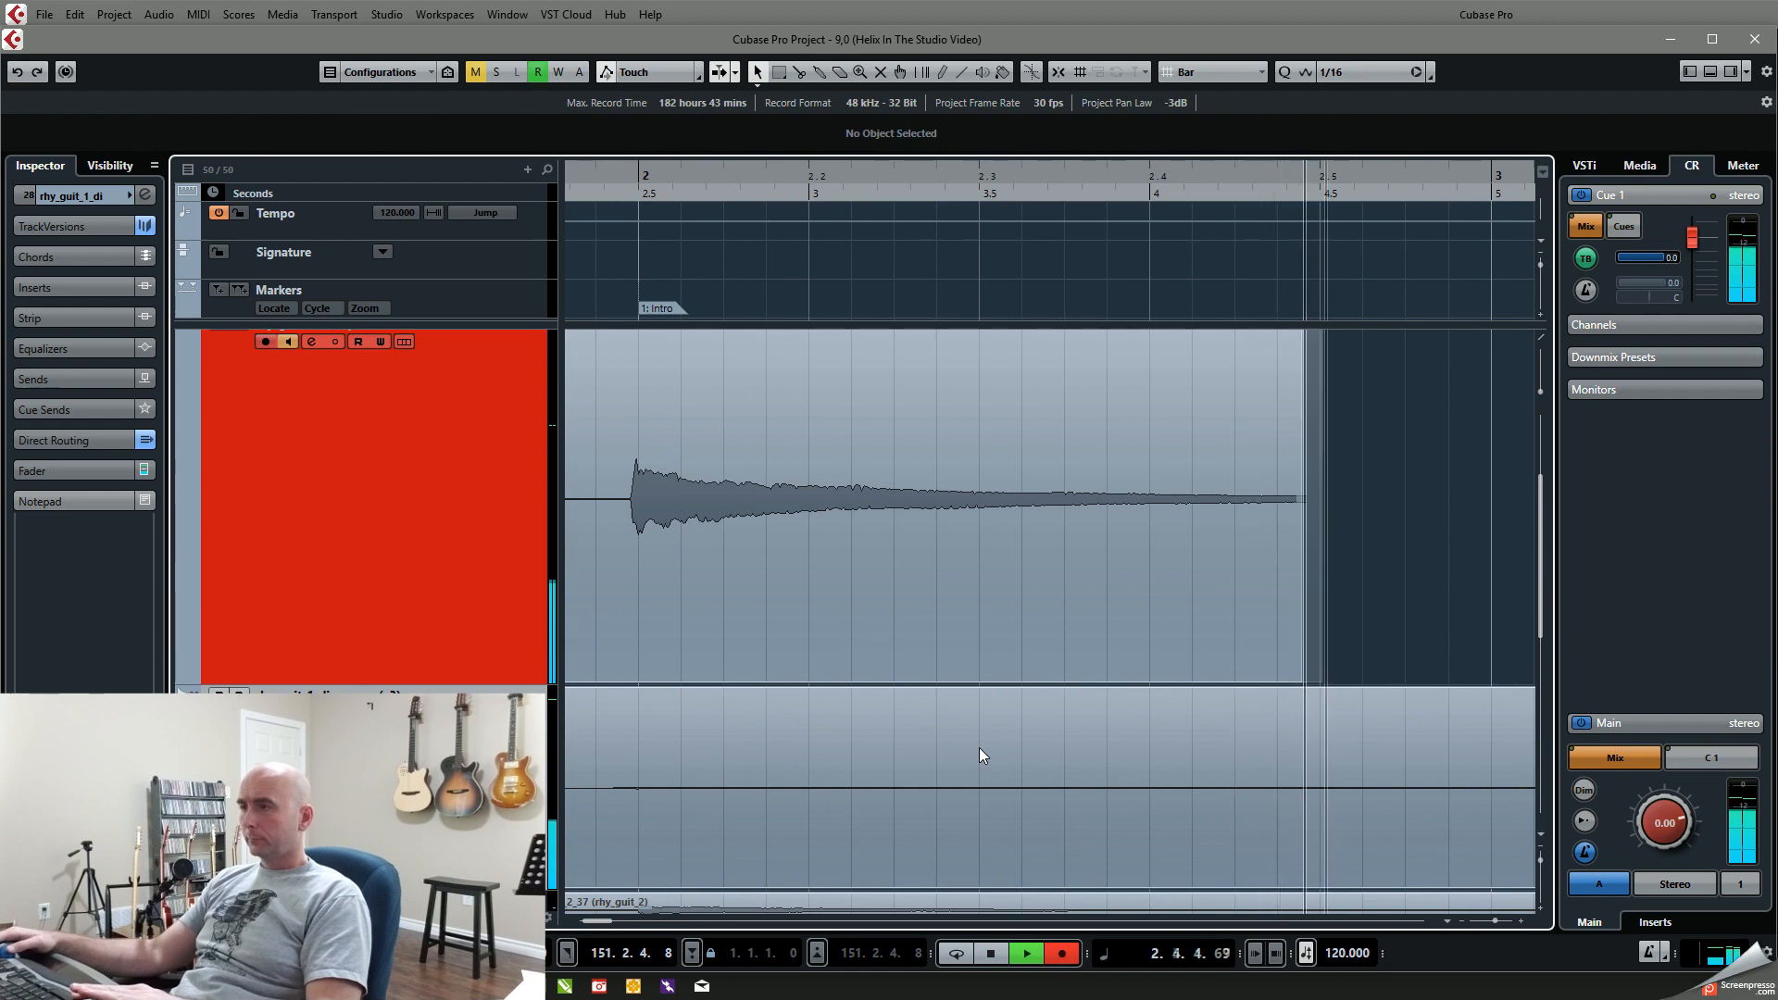
key(space)
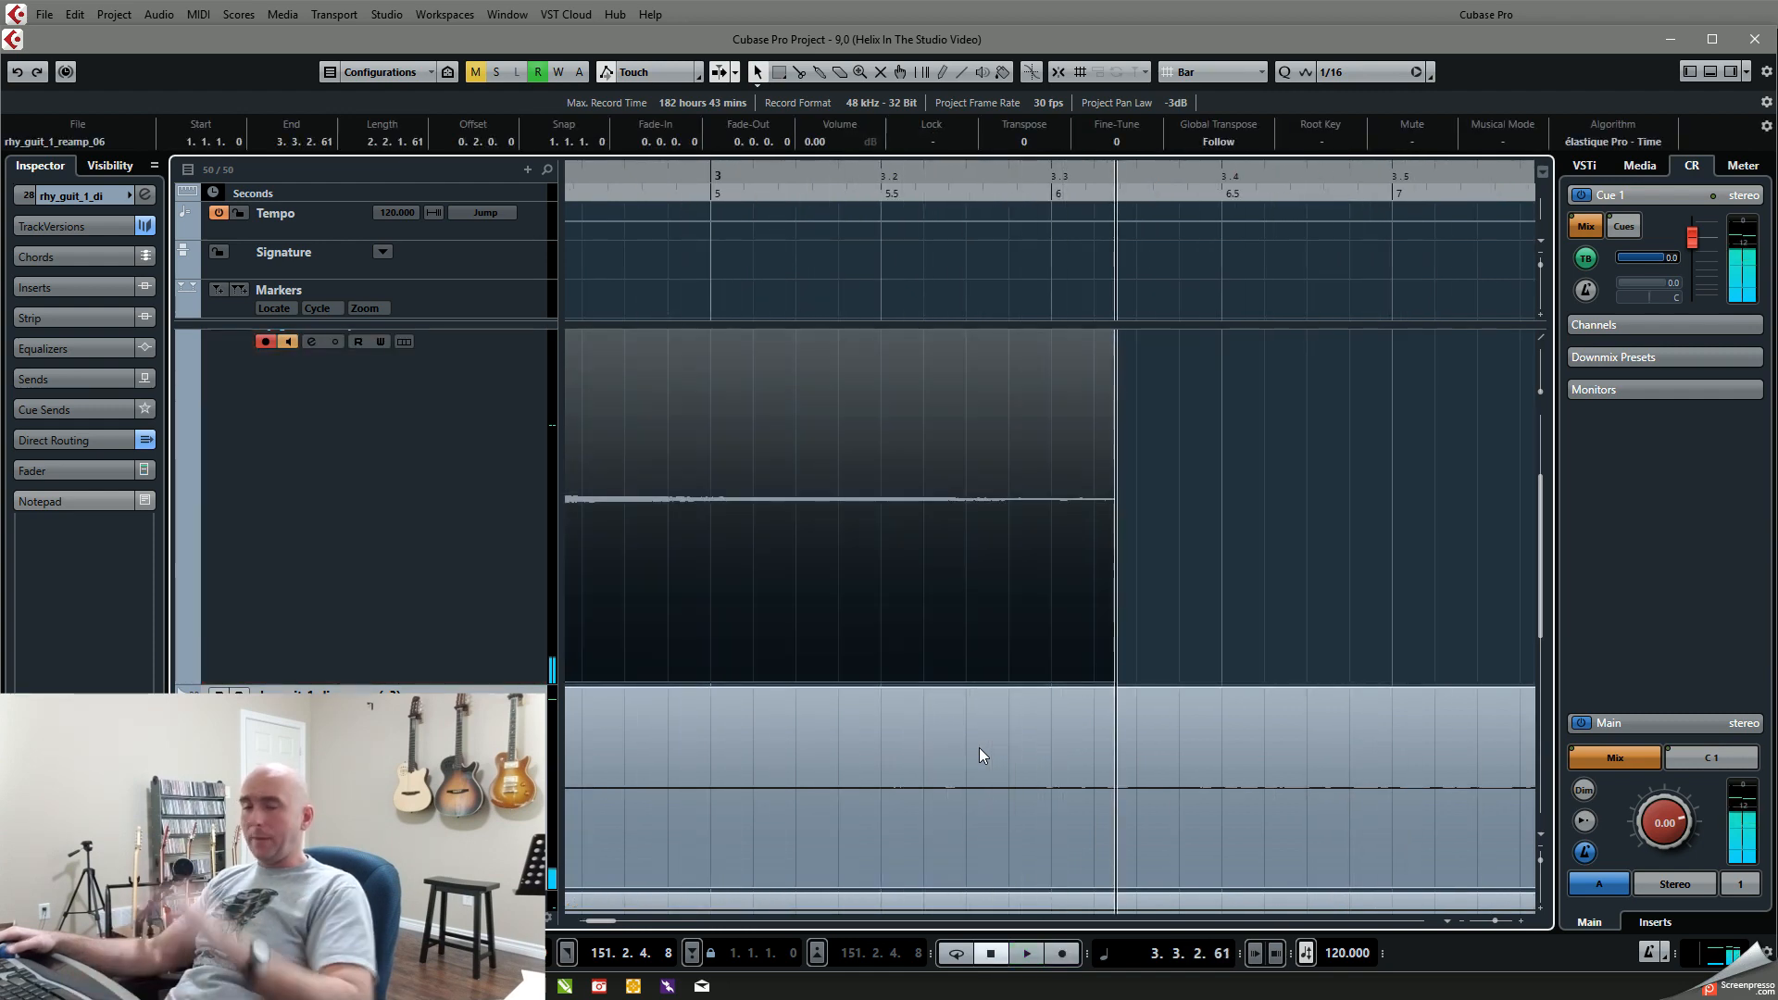
Step: Place the playhead just before the spike, at about 1.3.2.58, and compare the reamp and DI spikes up close
scroll(1042, 587, down, 6)
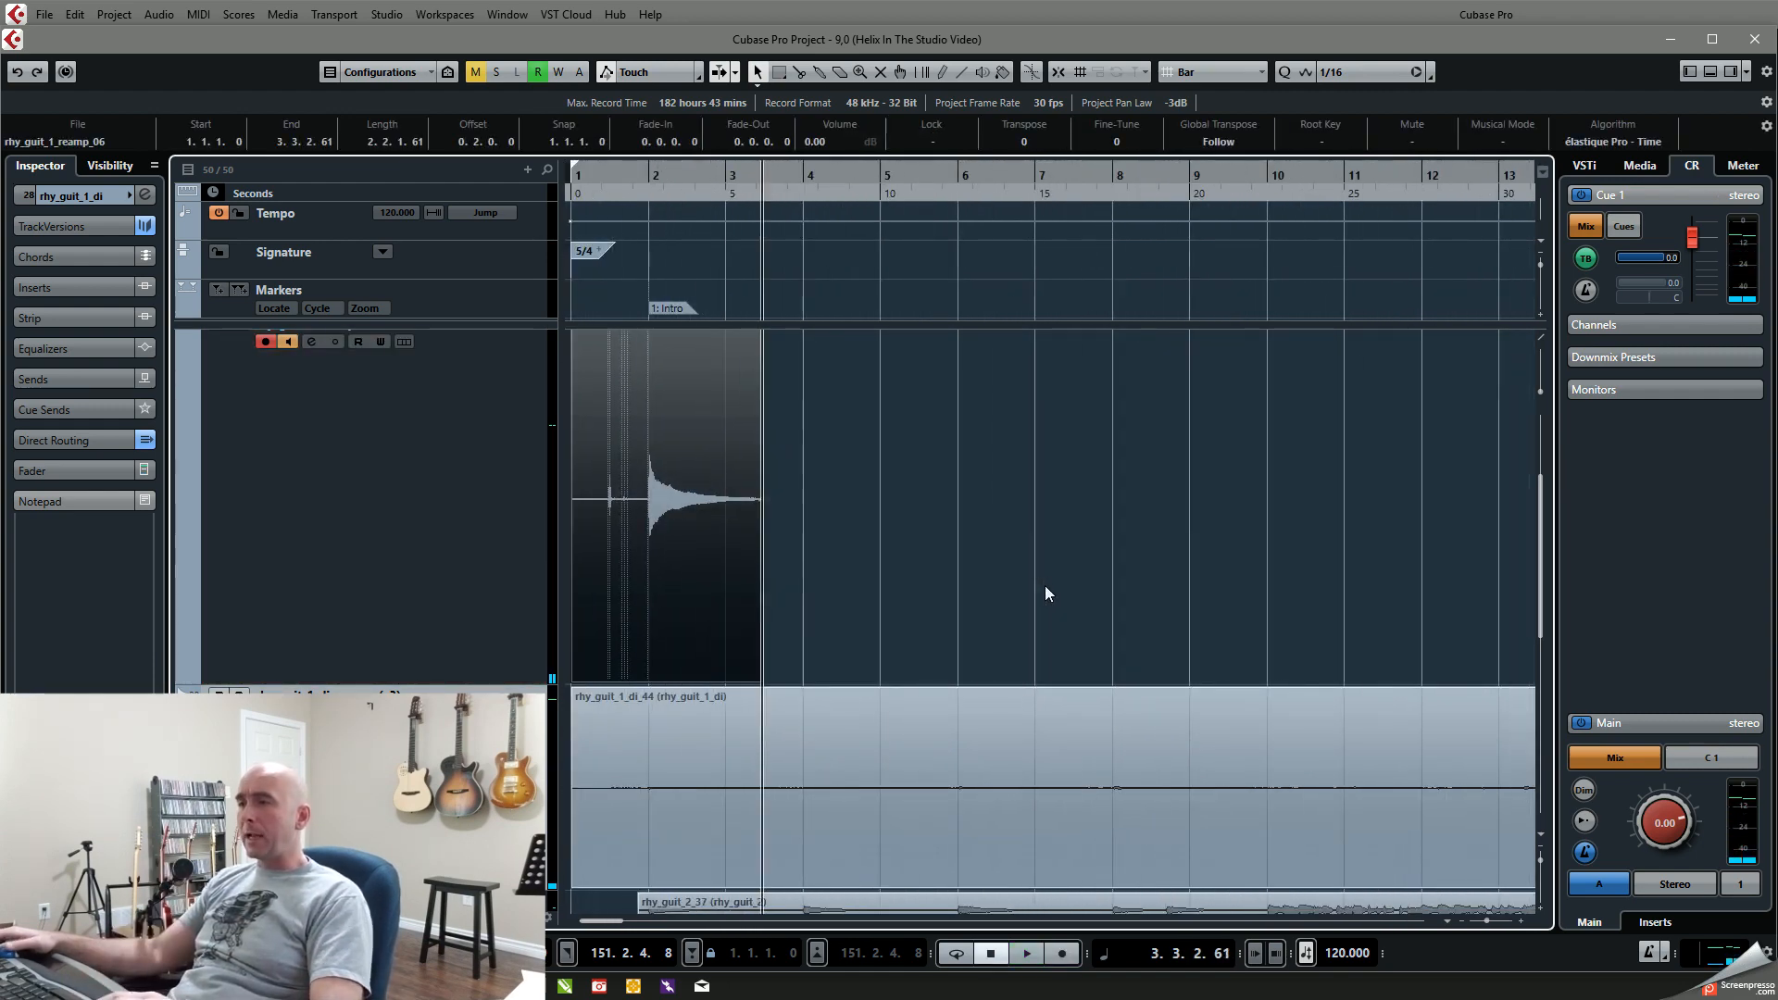
click(607, 177)
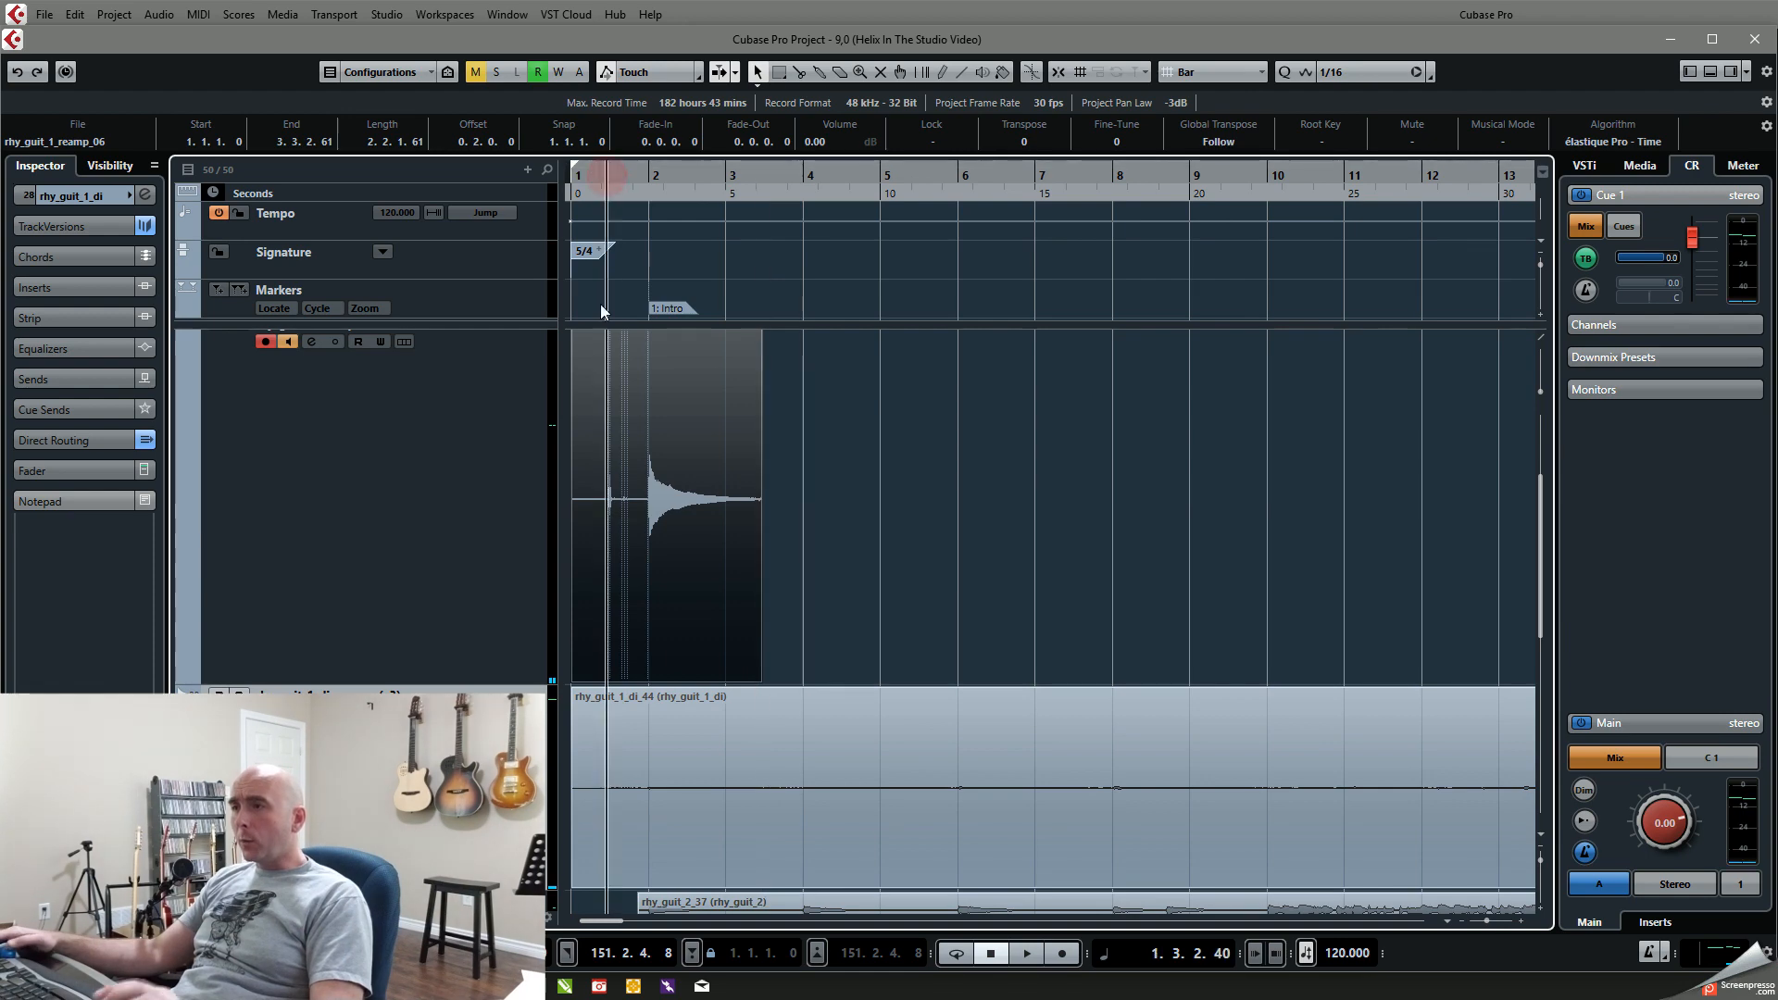
key(h)
key(h)
key(h)
key(h)
key(h)
key(h)
key(h)
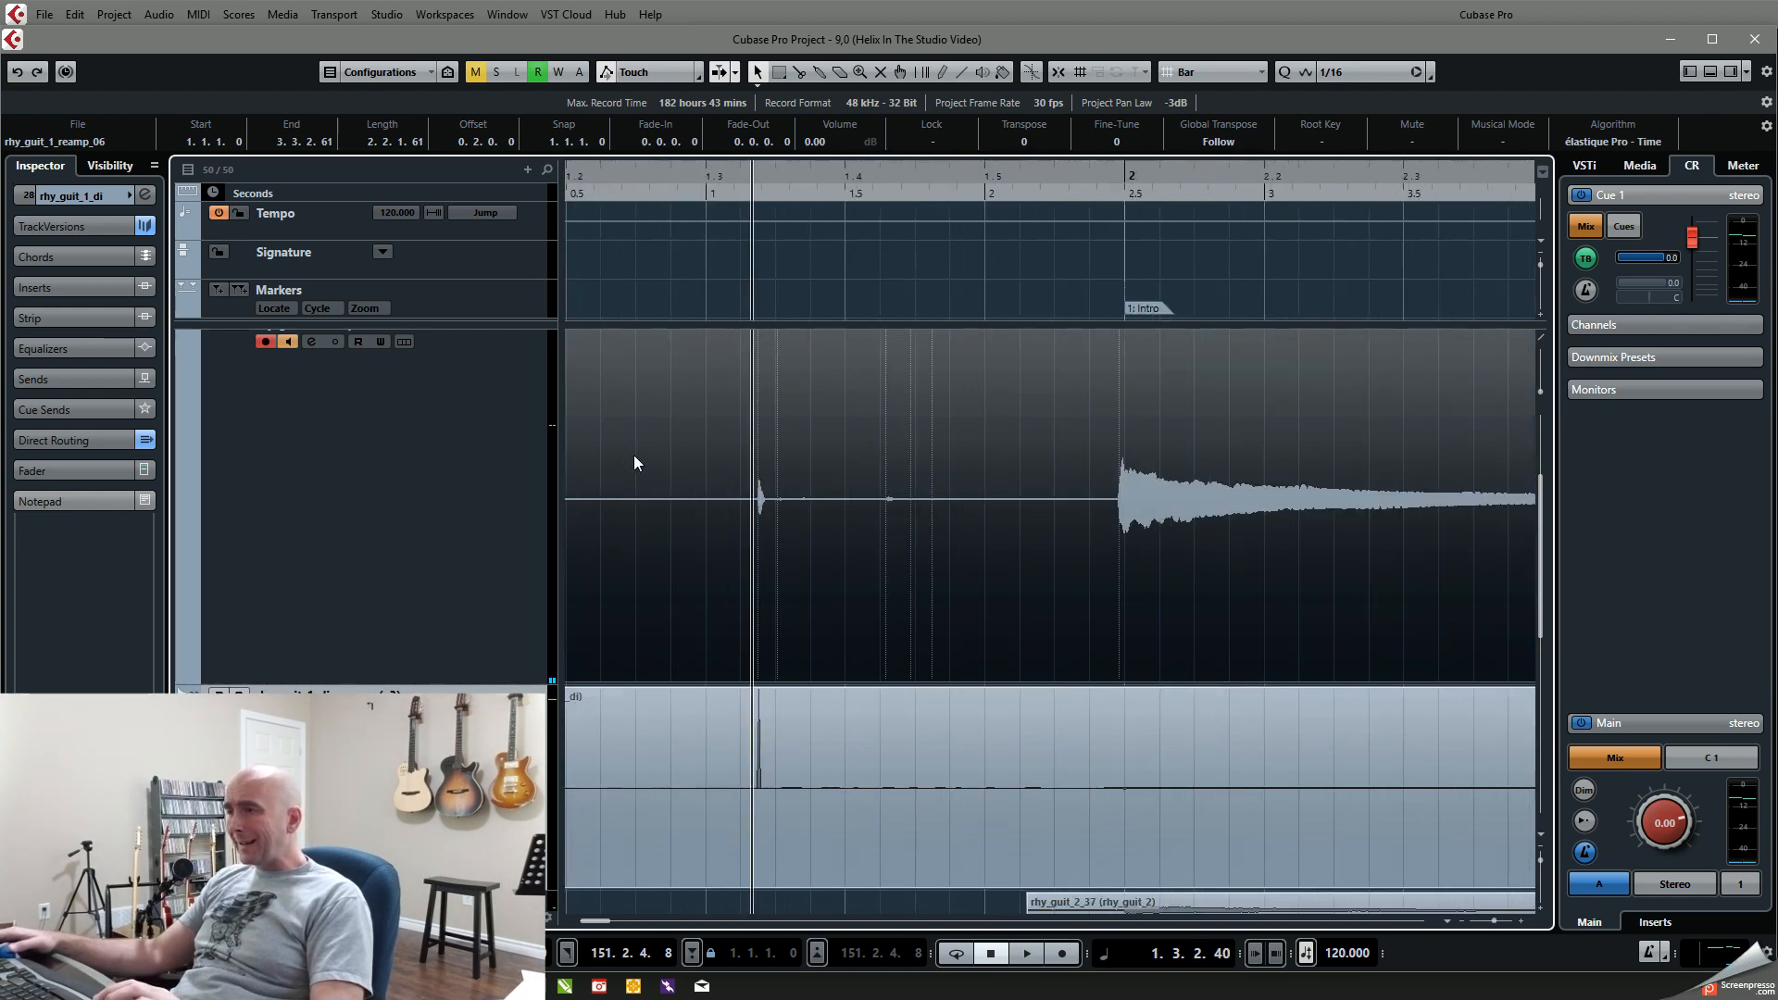
drag(1242, 186, 1243, 263)
scroll(1258, 509, left, 1)
scroll(1257, 509, right, 5)
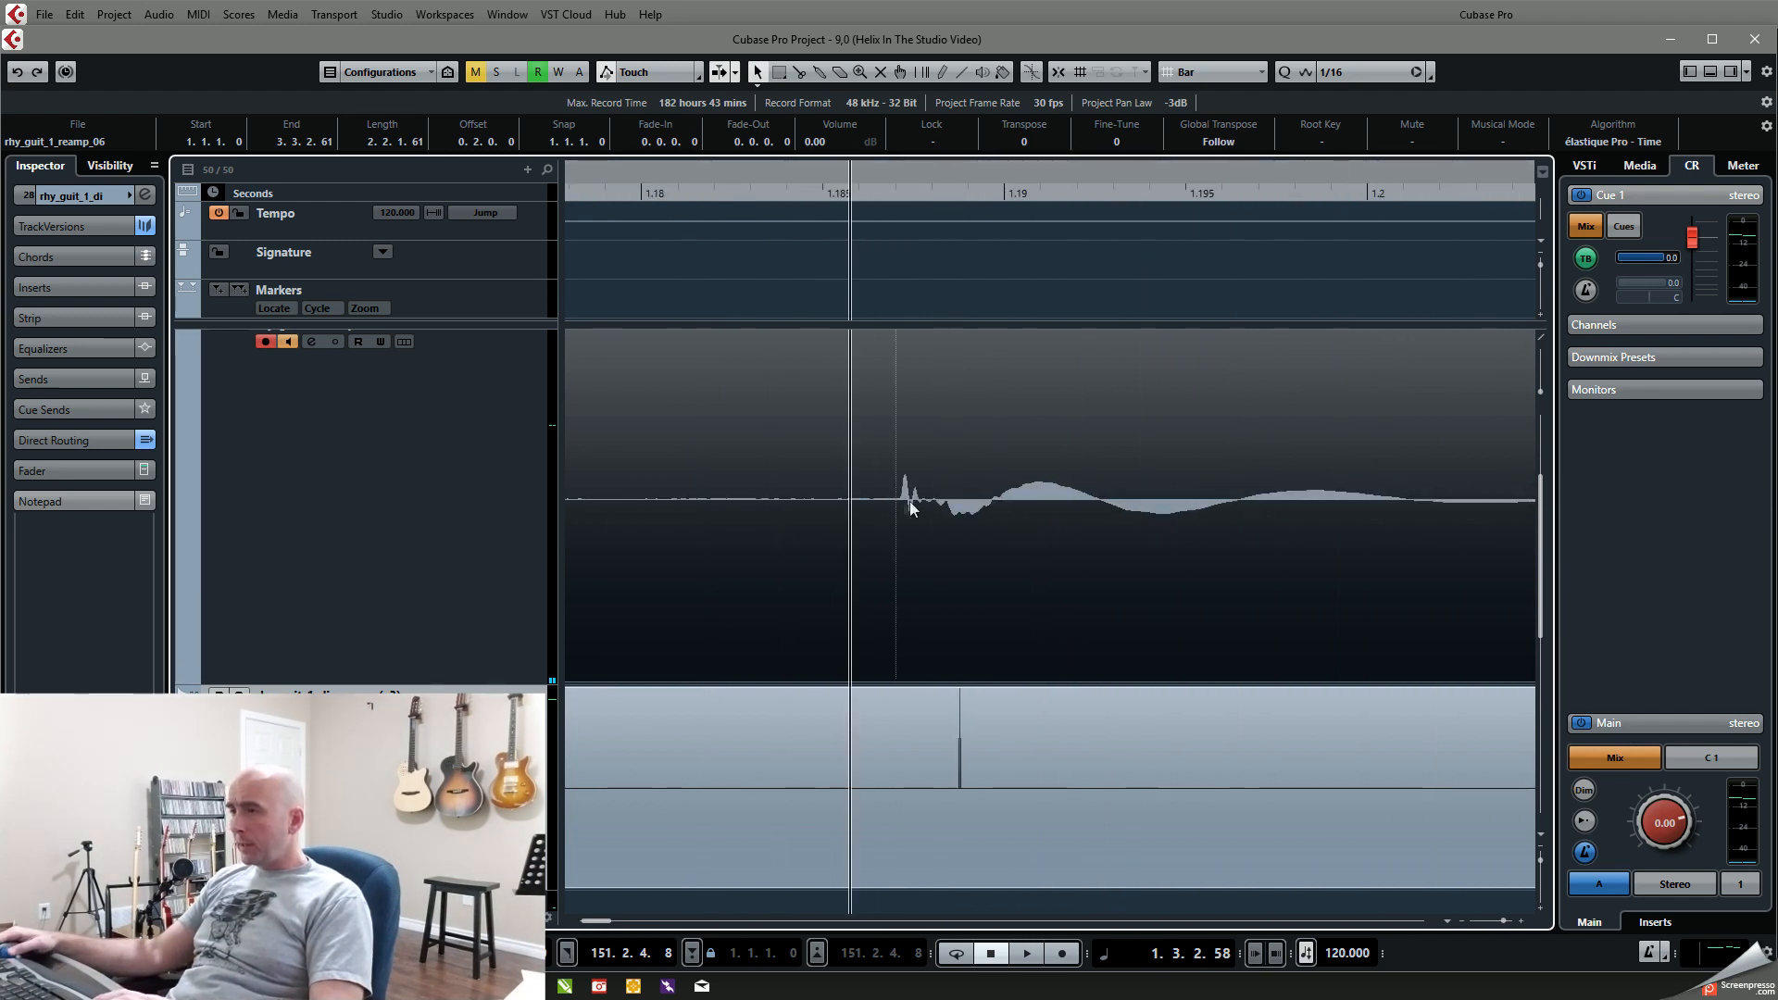
Step: Set the playhead on the rhy_guit_1_di spike at 1.3.2.61 and examine the reamped spike's timing offset against it
click(962, 780)
click(959, 179)
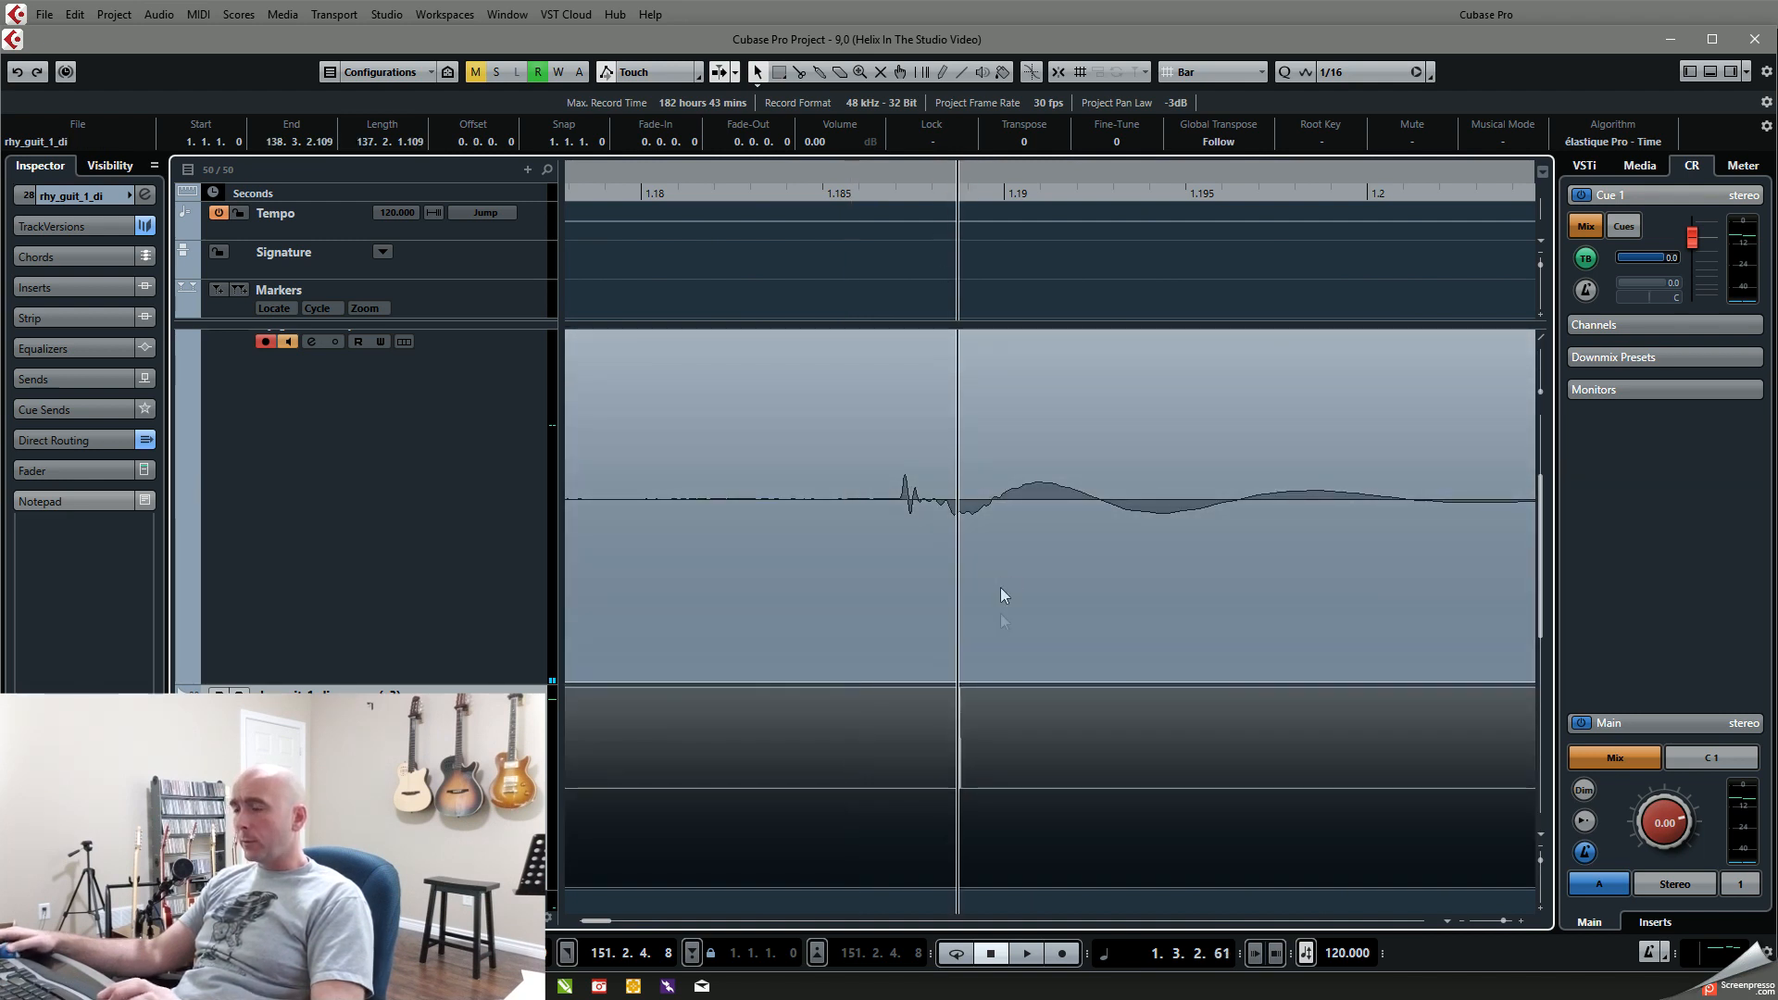
scroll(1008, 636, up, 2)
scroll(1008, 636, up, 4)
scroll(1008, 636, down, 2)
scroll(1007, 636, up, 1)
scroll(1008, 637, left, 3)
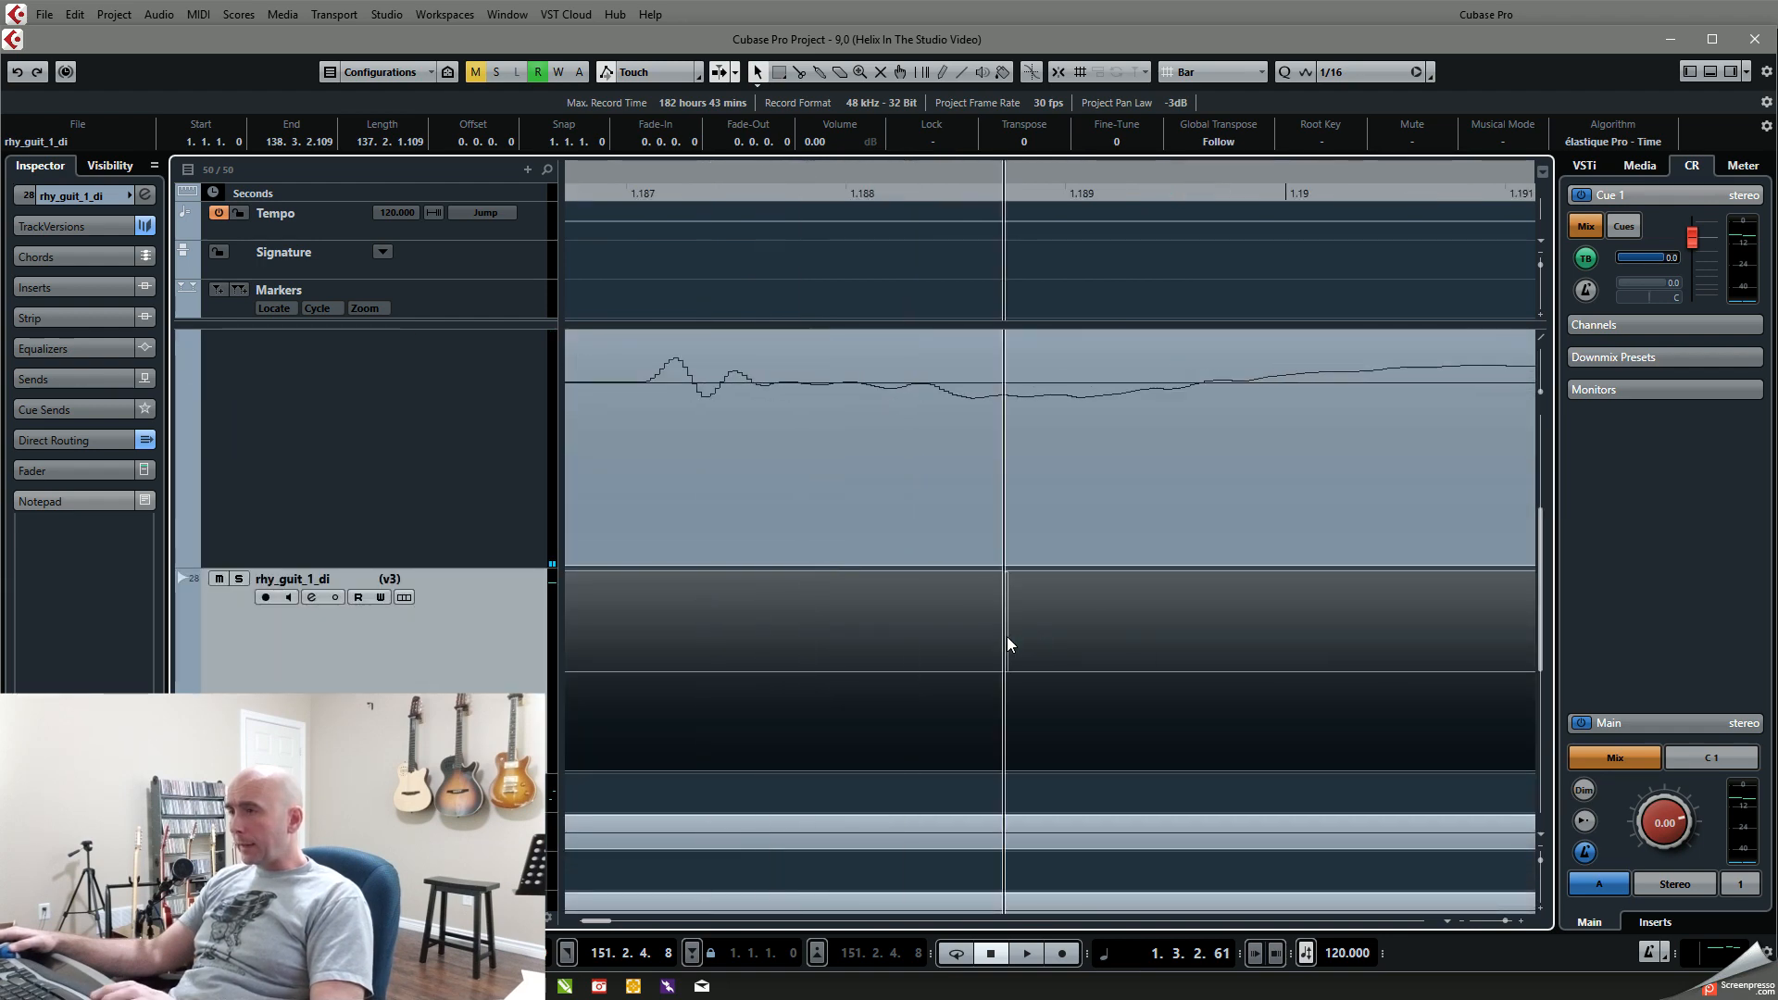
Step: Shift the recorded reamp event to line its spike up with the DI spike, and trim its start to about 1.5.3.113
drag(1050, 496, 1411, 500)
scroll(1345, 537, down, 5)
scroll(1345, 536, down, 15)
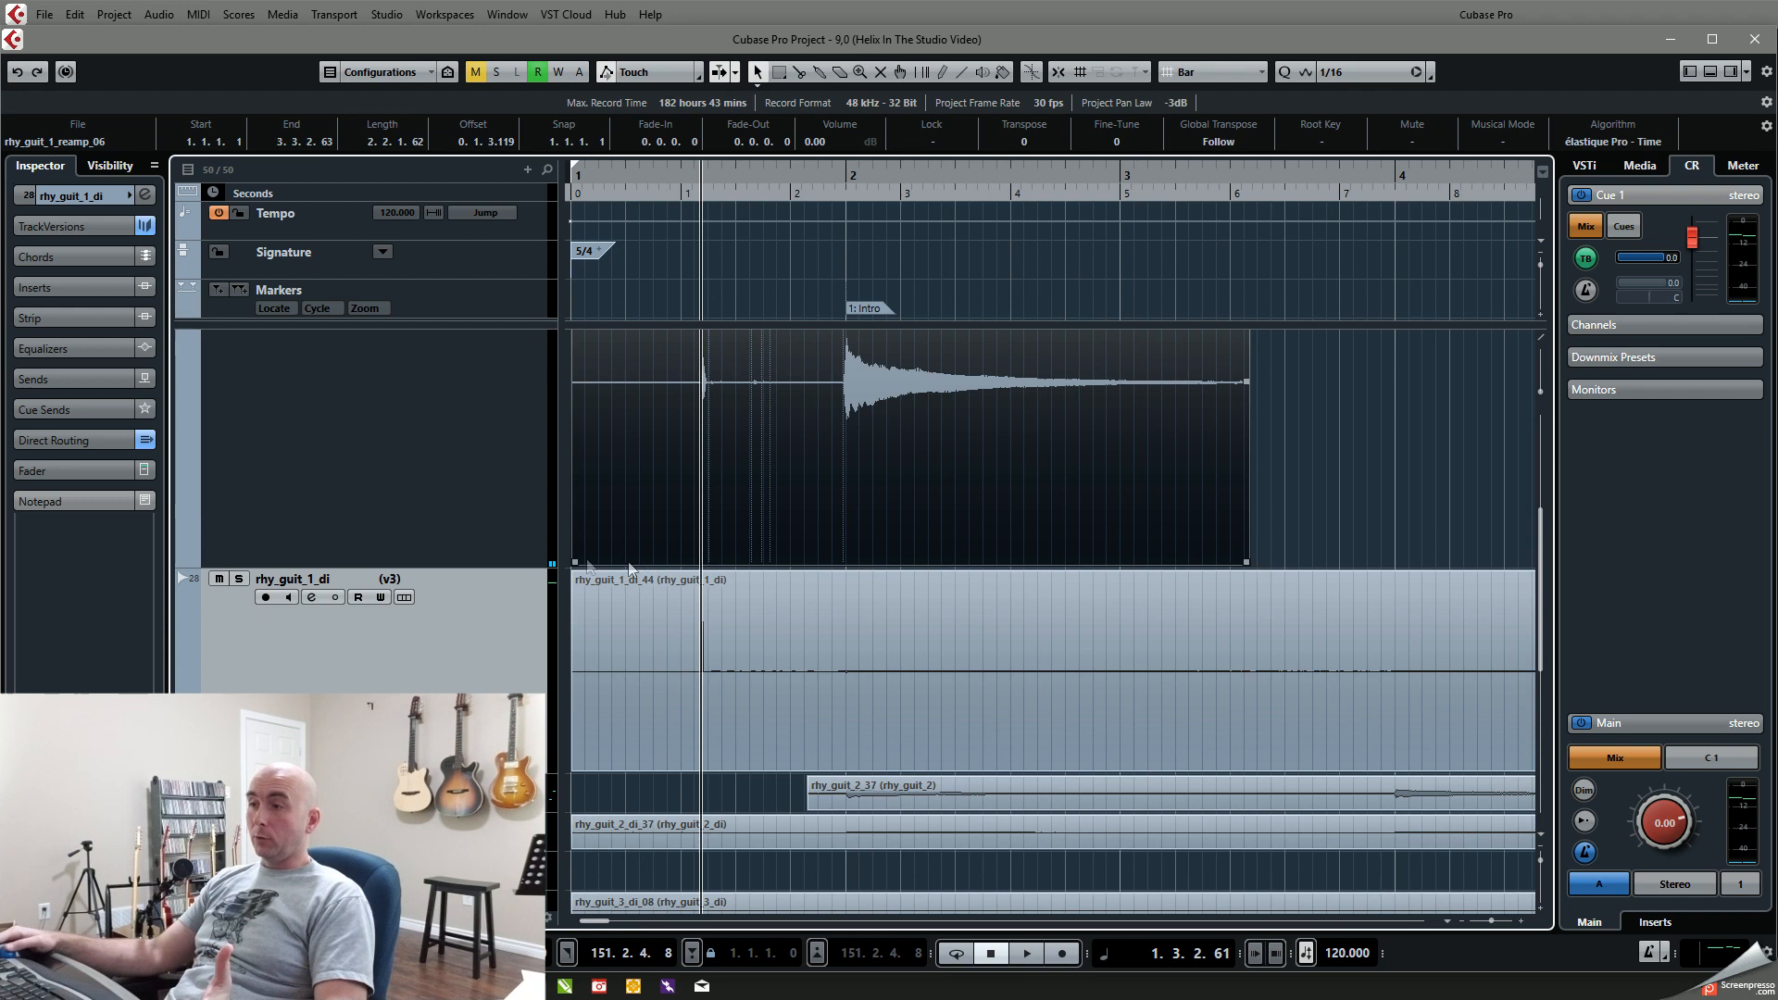
drag(574, 561, 835, 509)
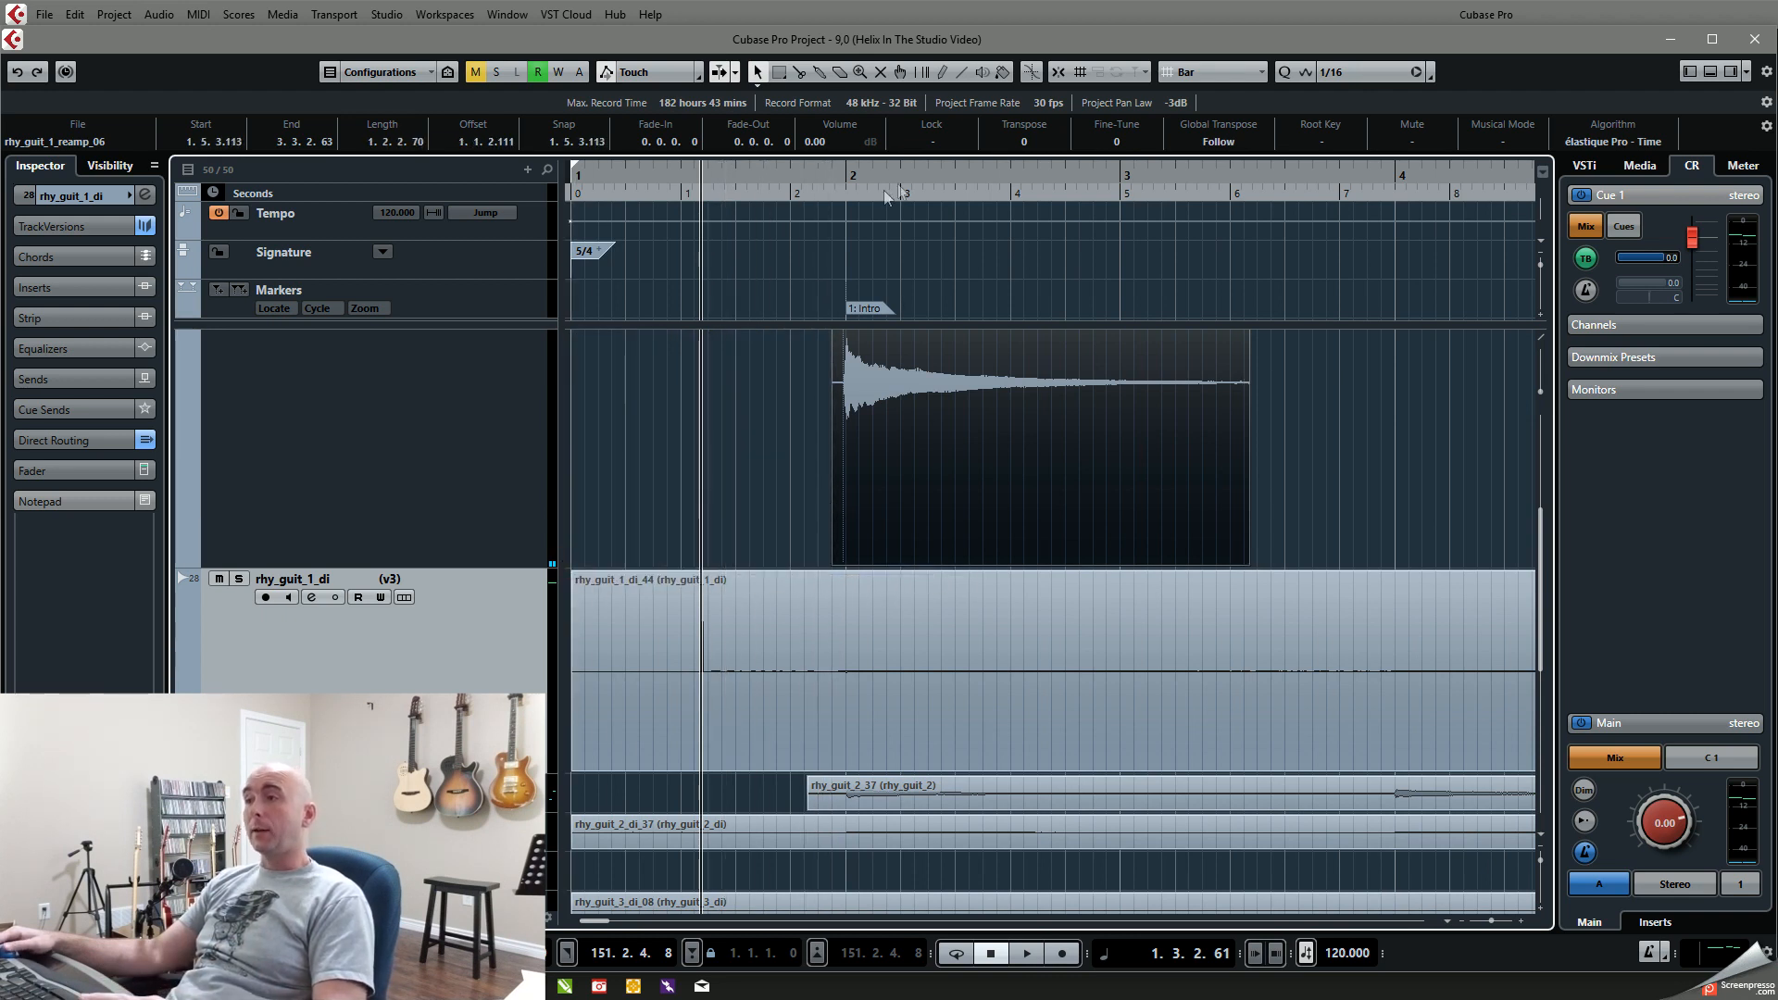
Step: Audition the trimmed reamp event over the intro, muting the rhy_guit_1_di track for a second playback
key(space)
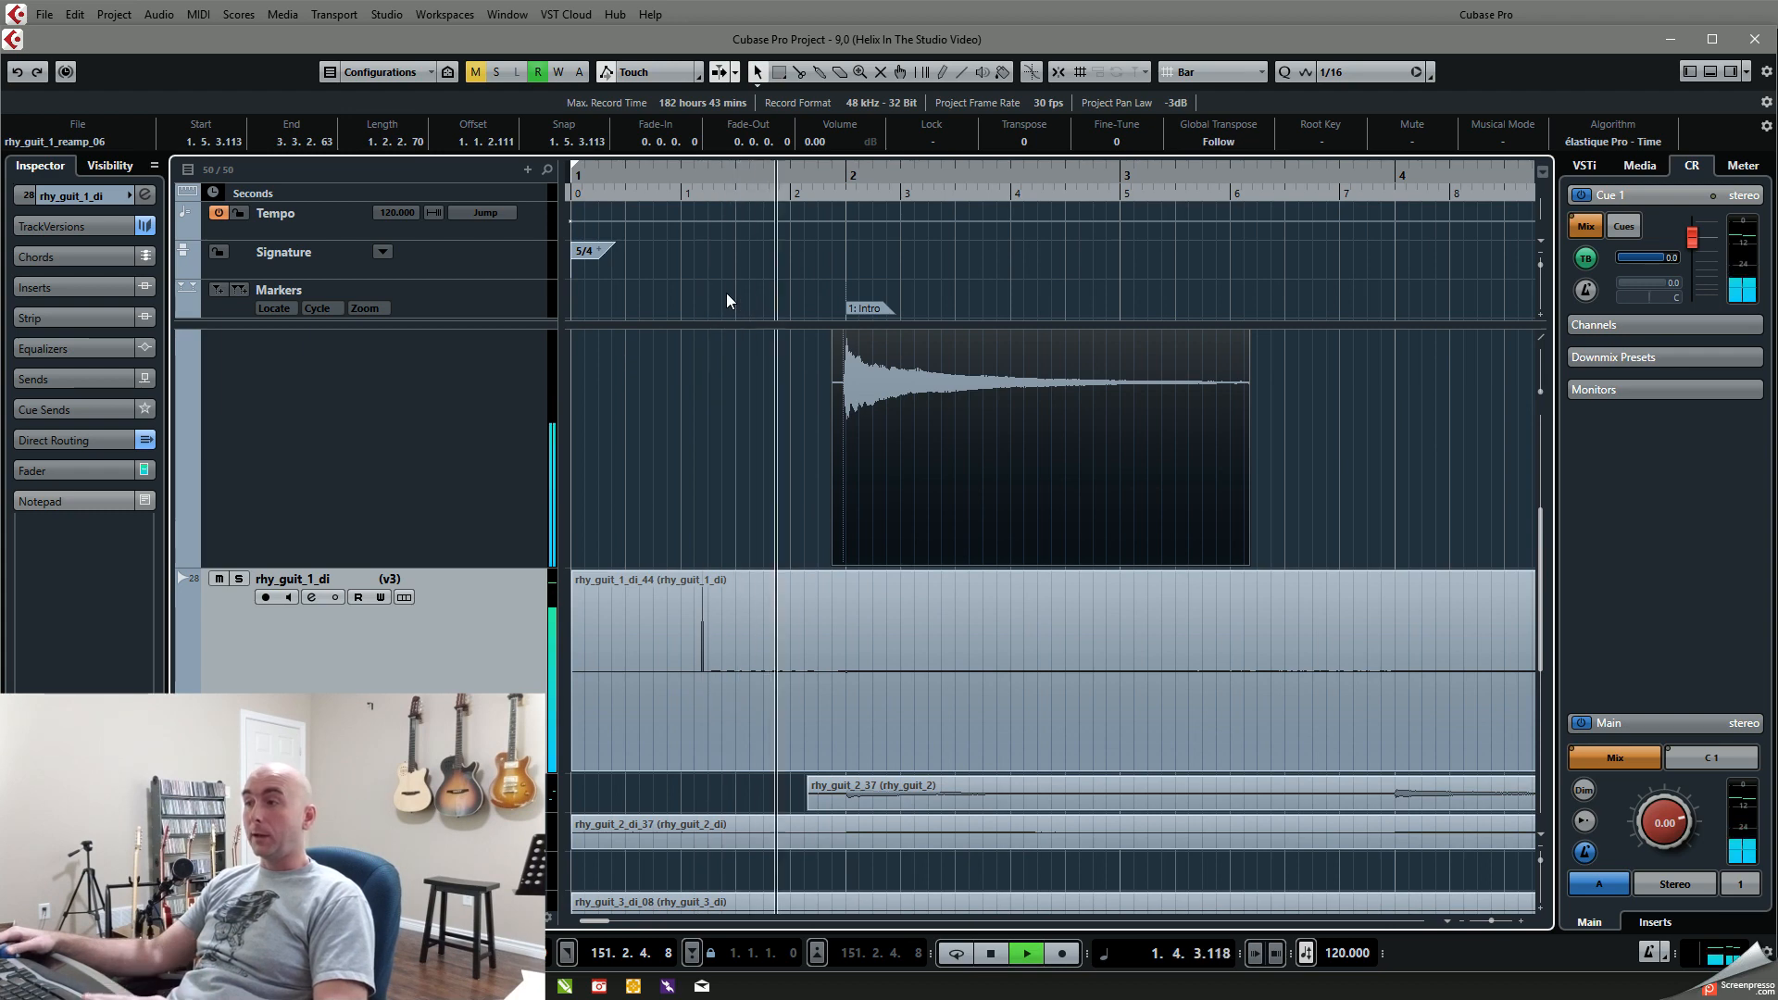
key(space)
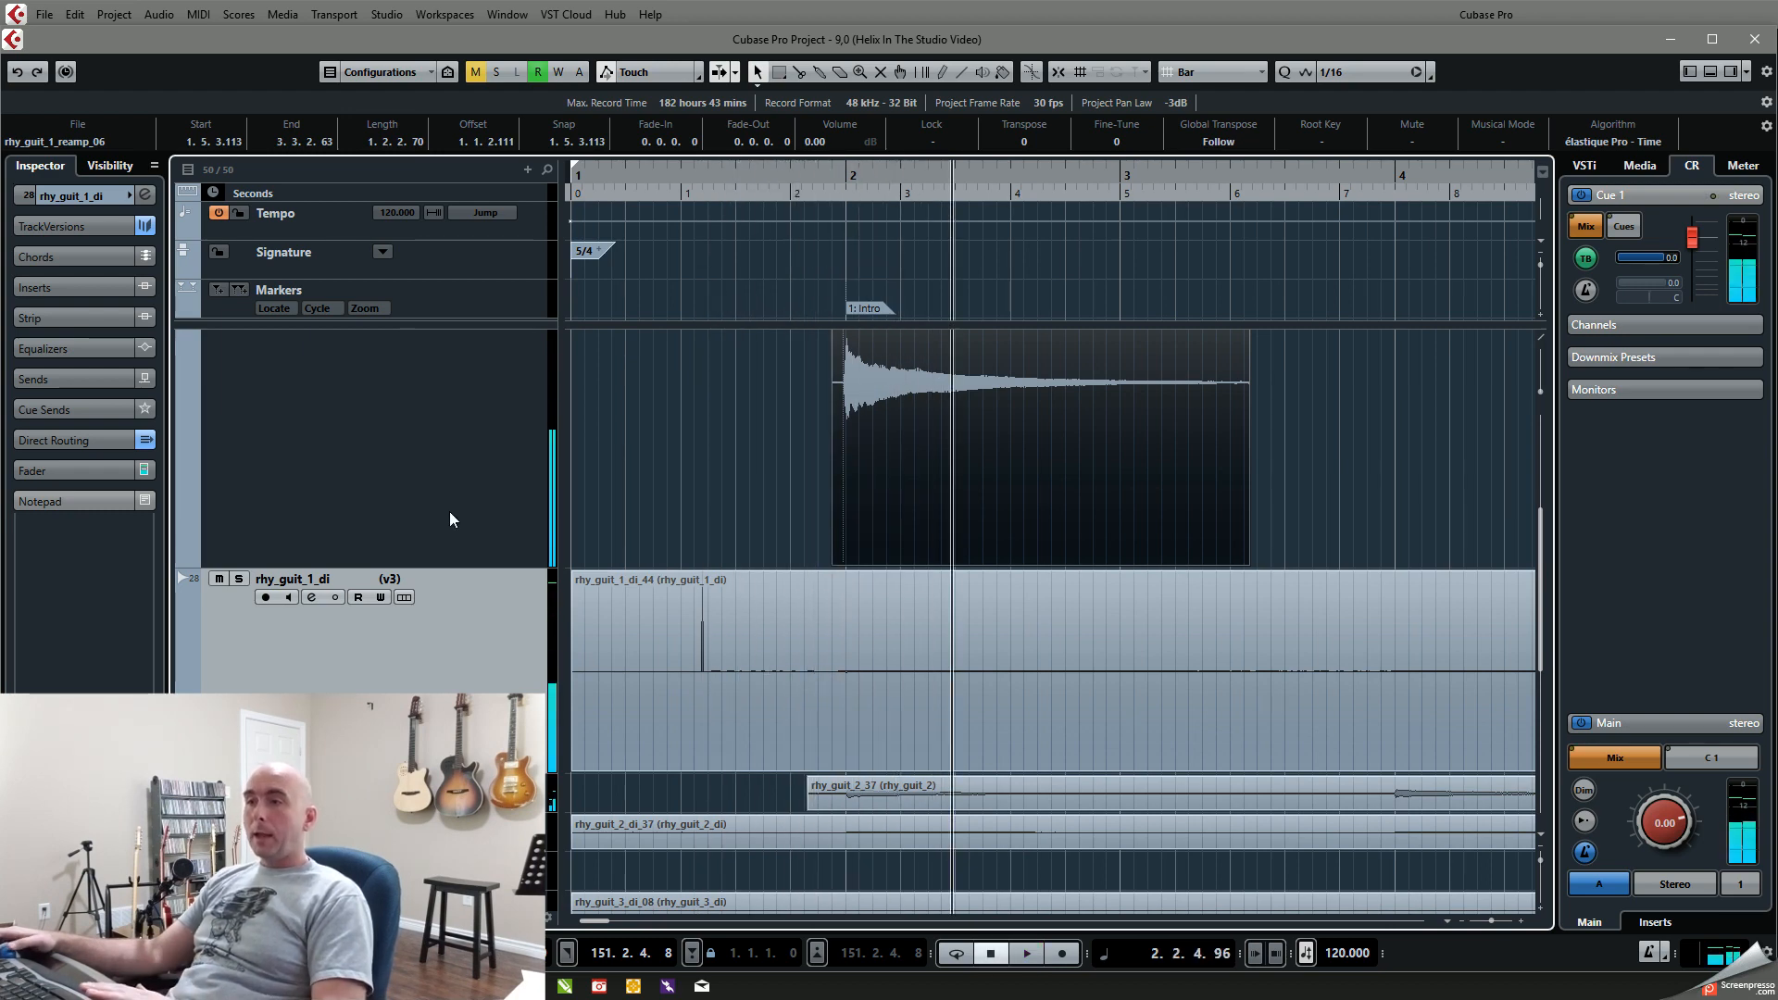
scroll(449, 511, up, 3)
click(219, 696)
key(KP_Subtract)
key(KP_Subtract)
key(KP_Subtract)
key(space)
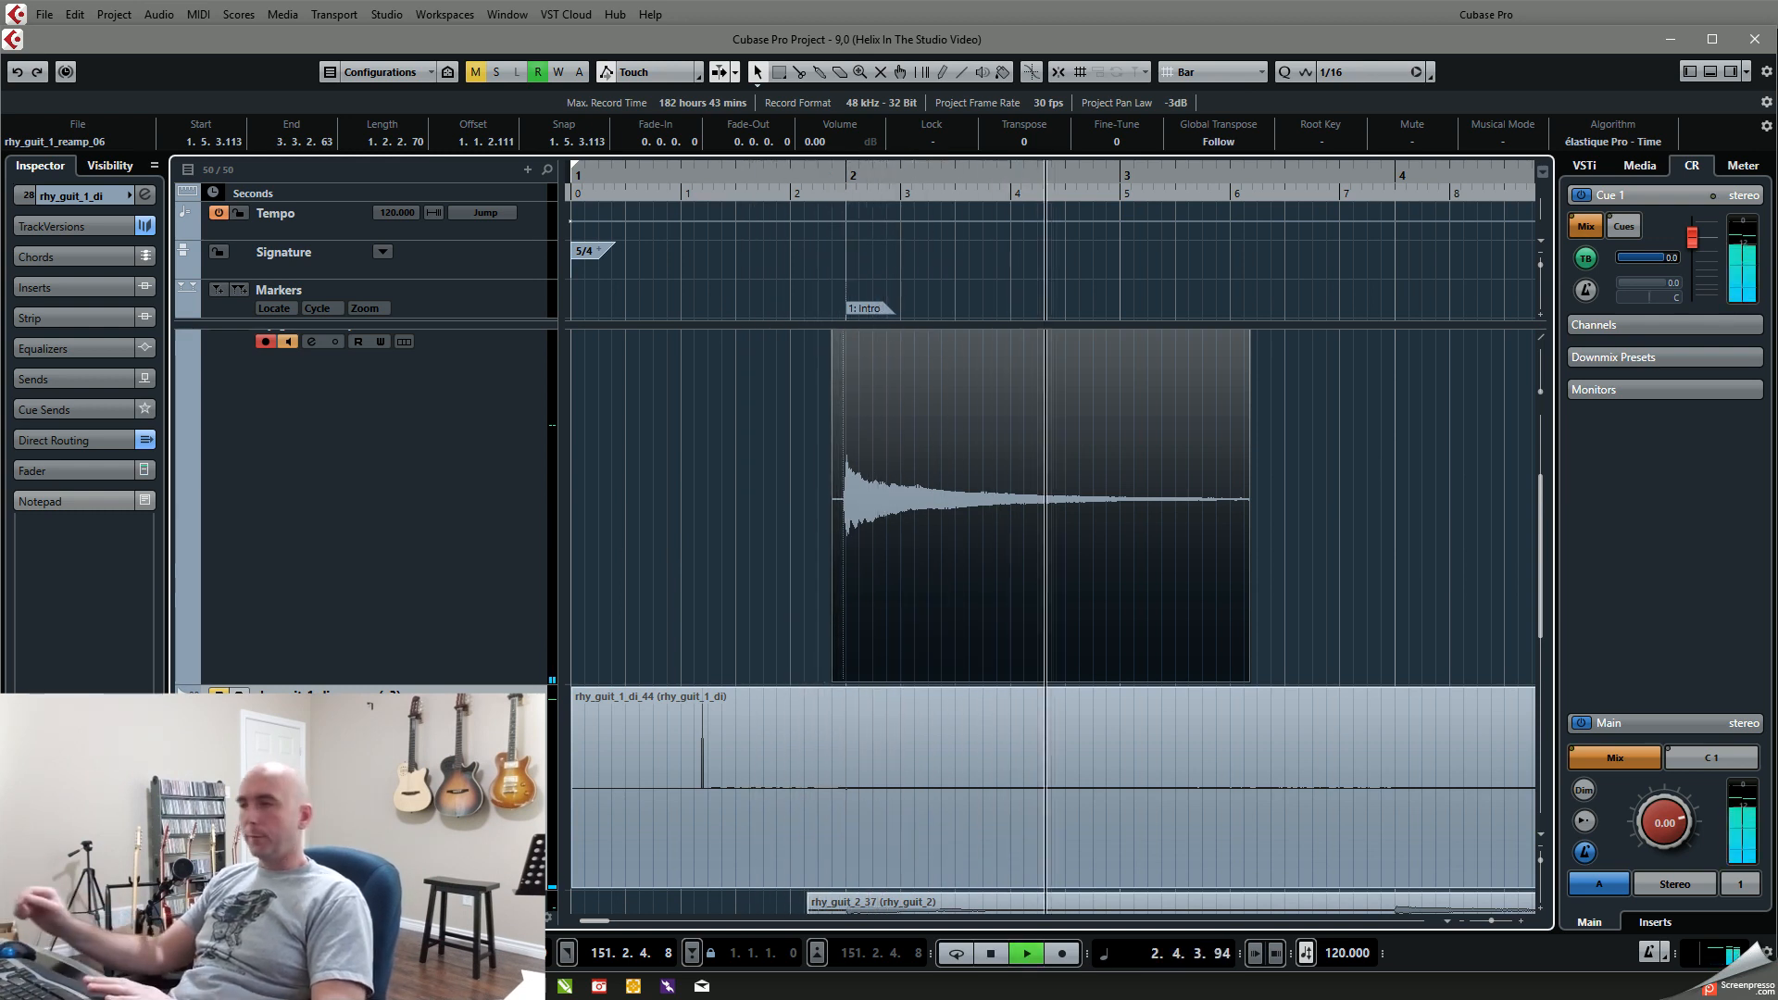
key(space)
Step: Undo the reamp event's trim and shift, its recording, and the spike drawn in rhy_guit_1_di
key(ctrl+z)
key(ctrl+z)
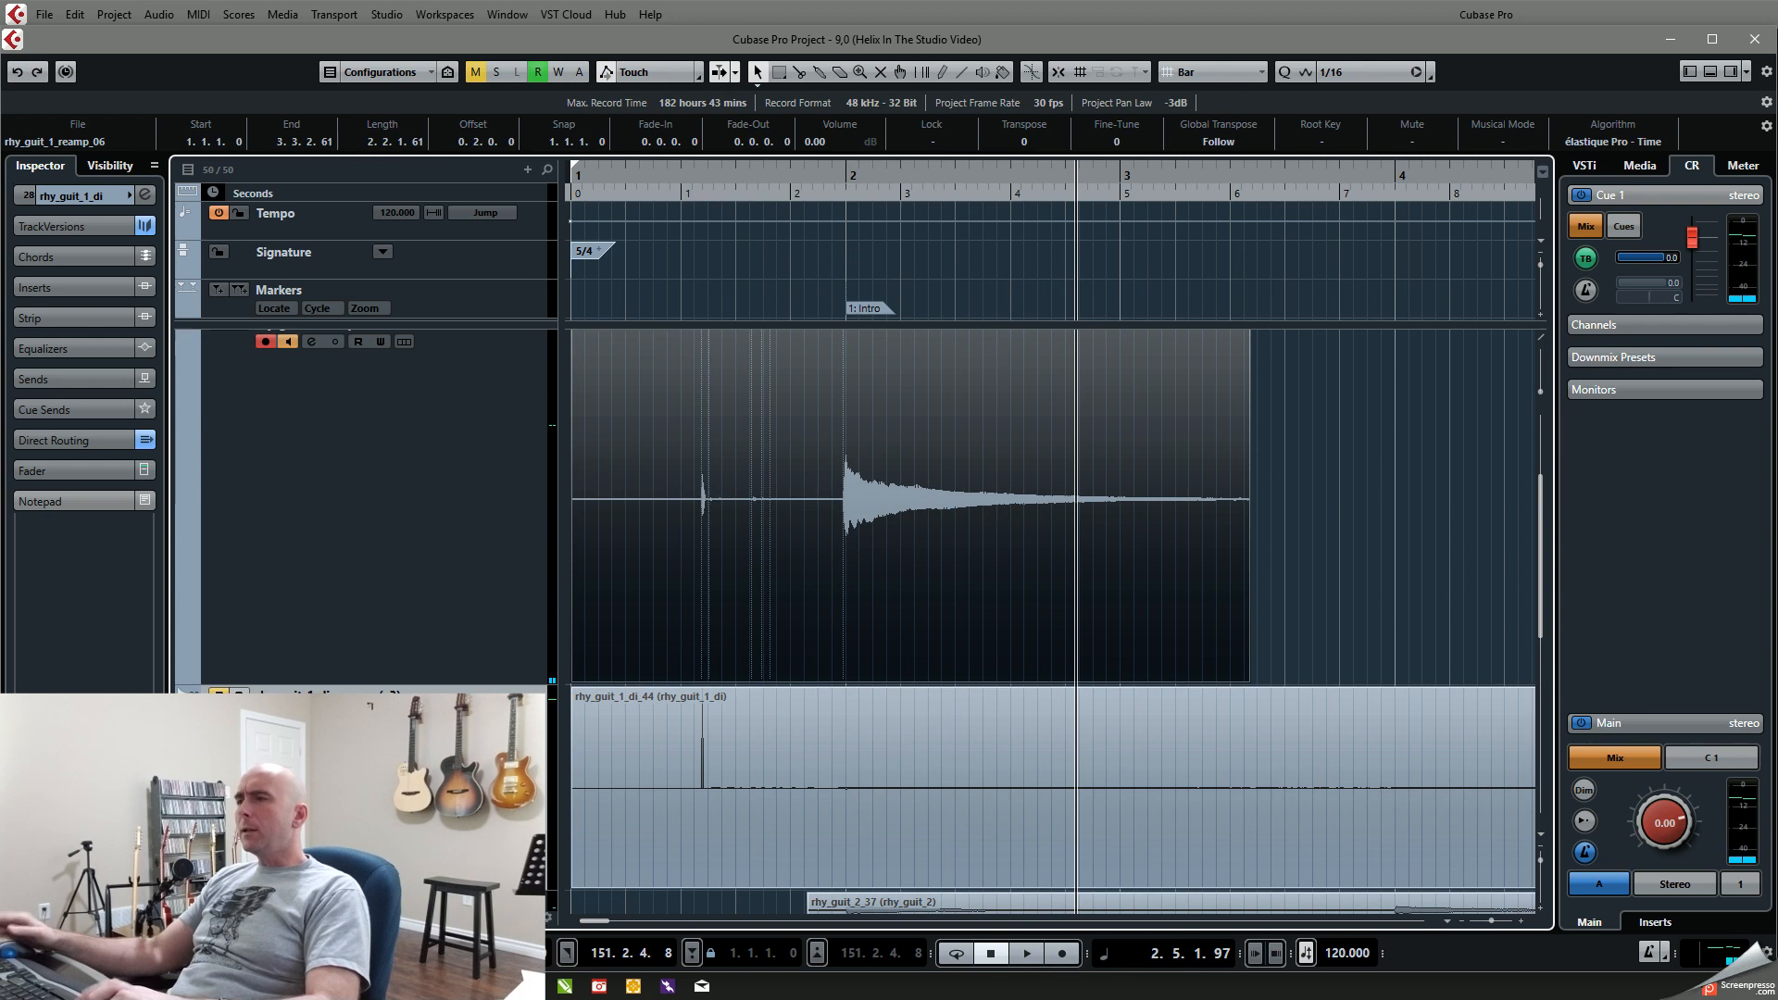
key(ctrl+z)
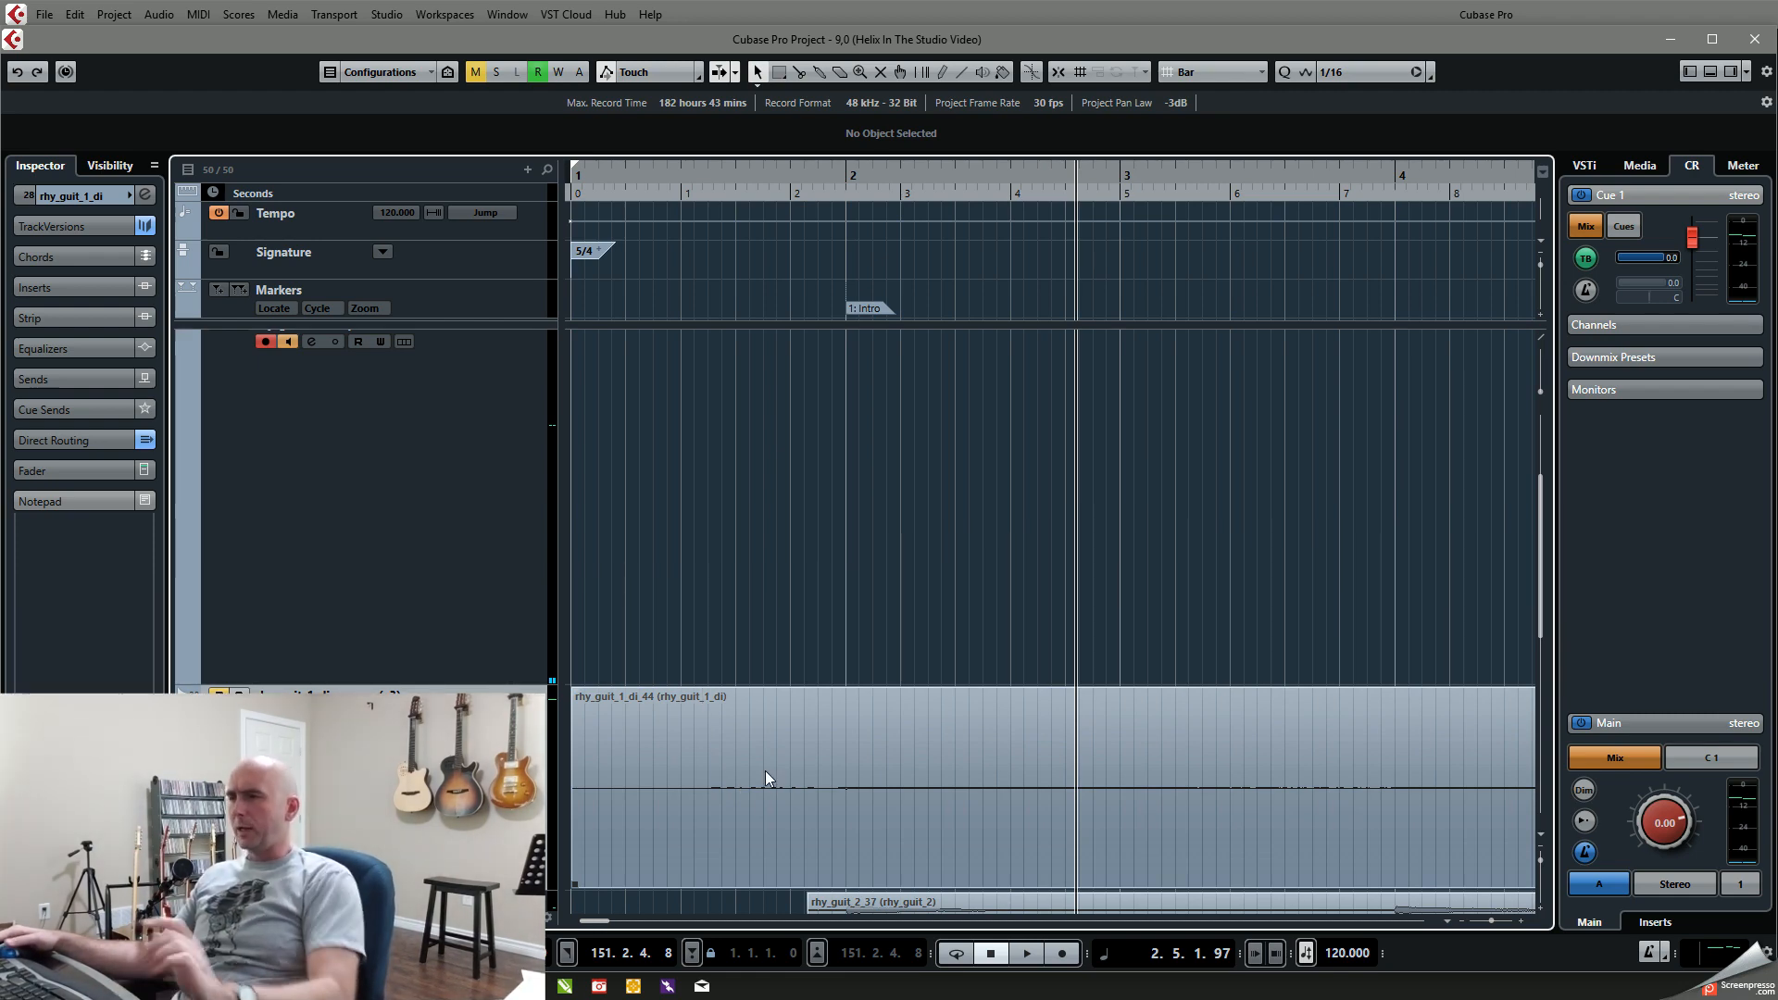
Step: Review the output bus routing to the ASIO Helix ports in the Audio Connections window, and close it
scroll(754, 619, down, 11)
scroll(756, 627, down, 4)
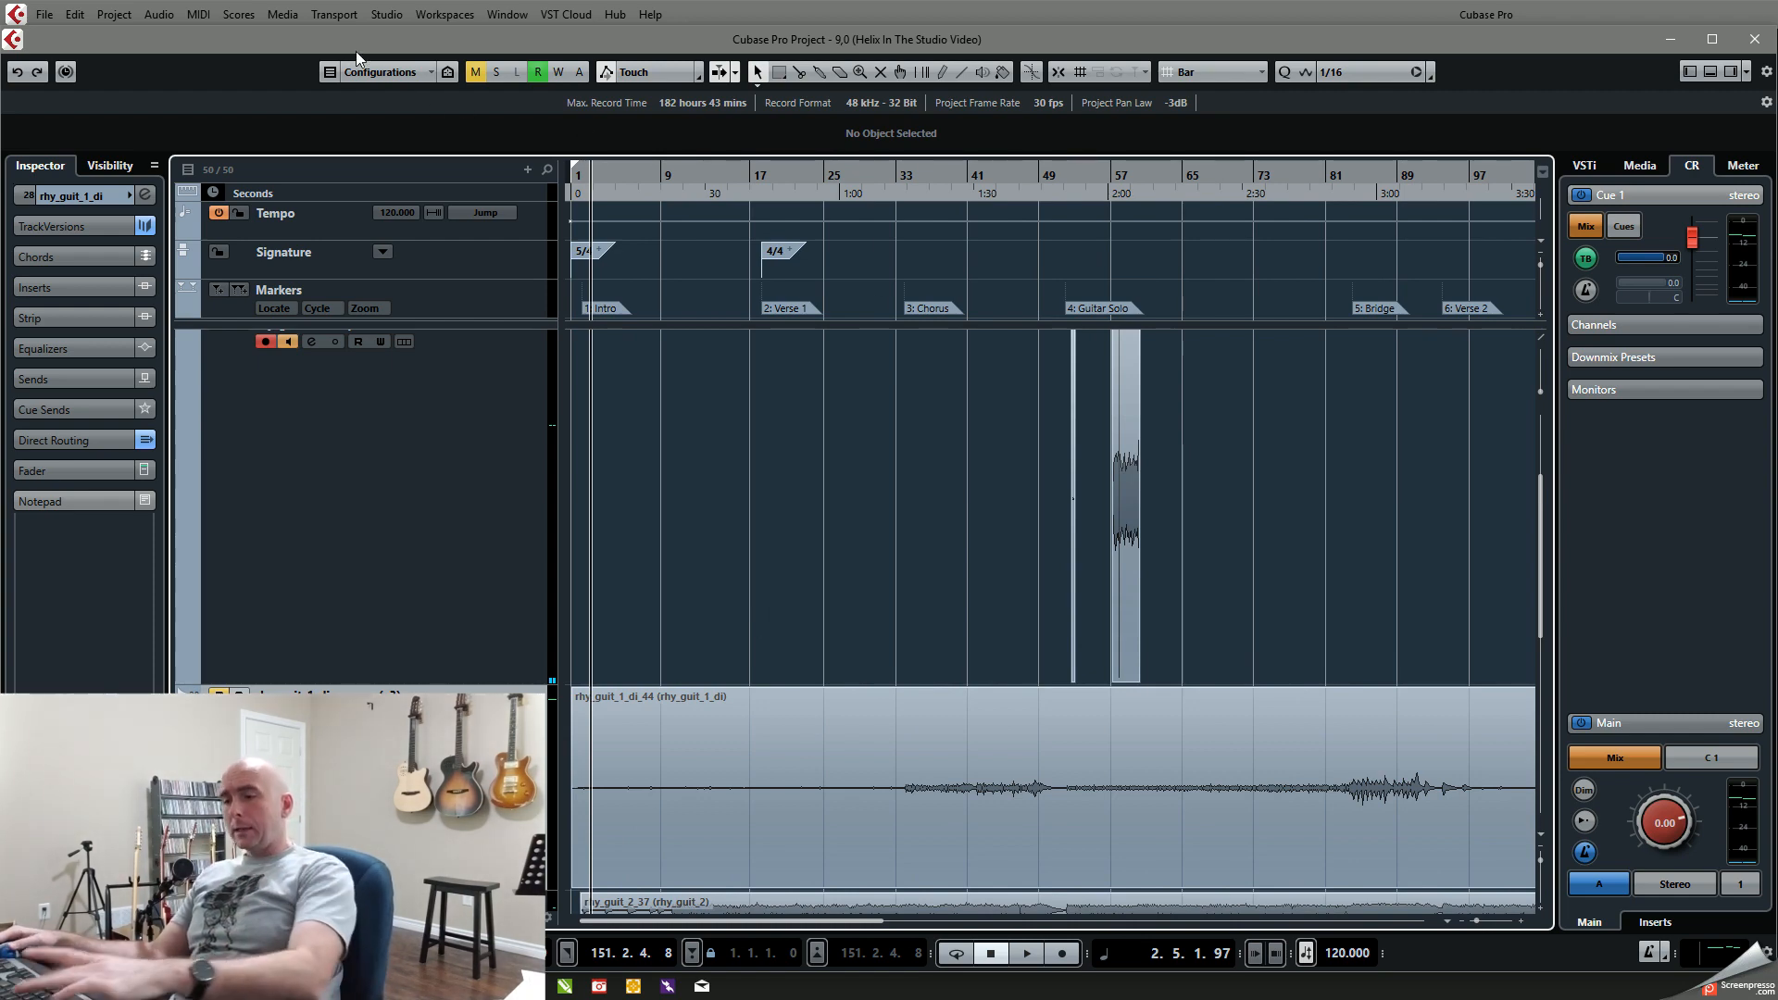
key(F4)
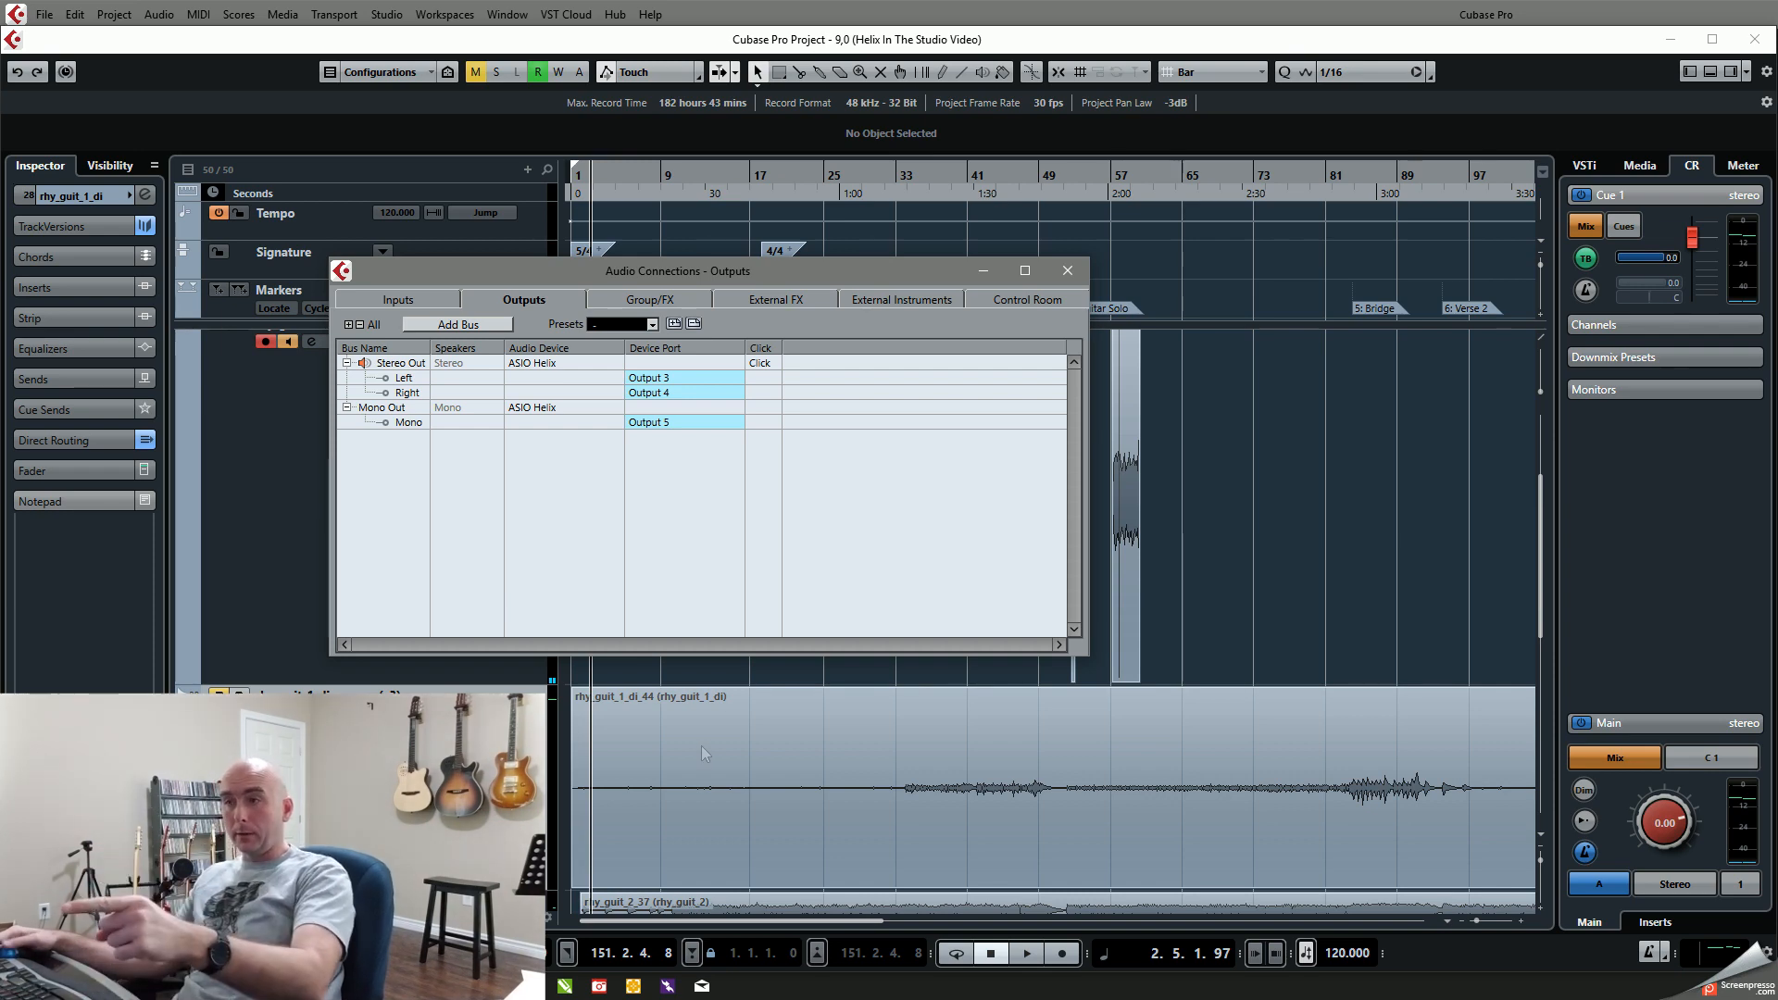
click(1067, 271)
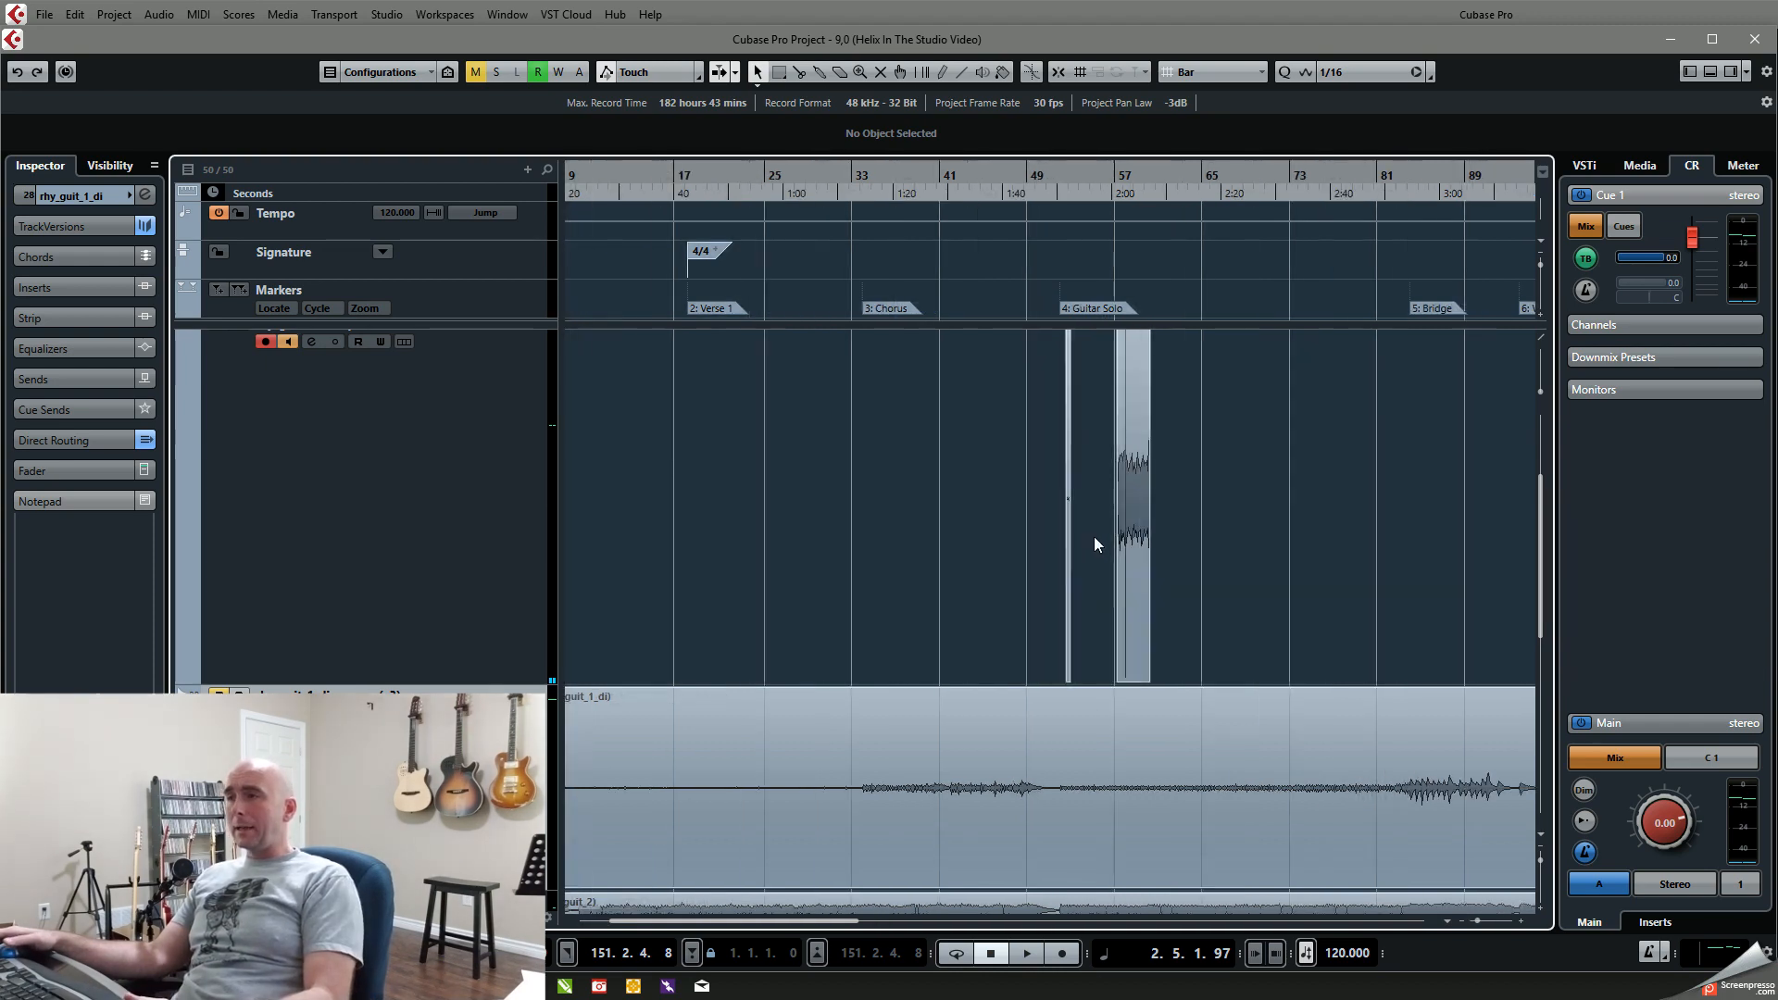
Step: Delete the two leftover recorded events around the Guitar Solo section of the rhy_guit_1_reamp track
key(g)
drag(1094, 538, 892, 578)
key(Delete)
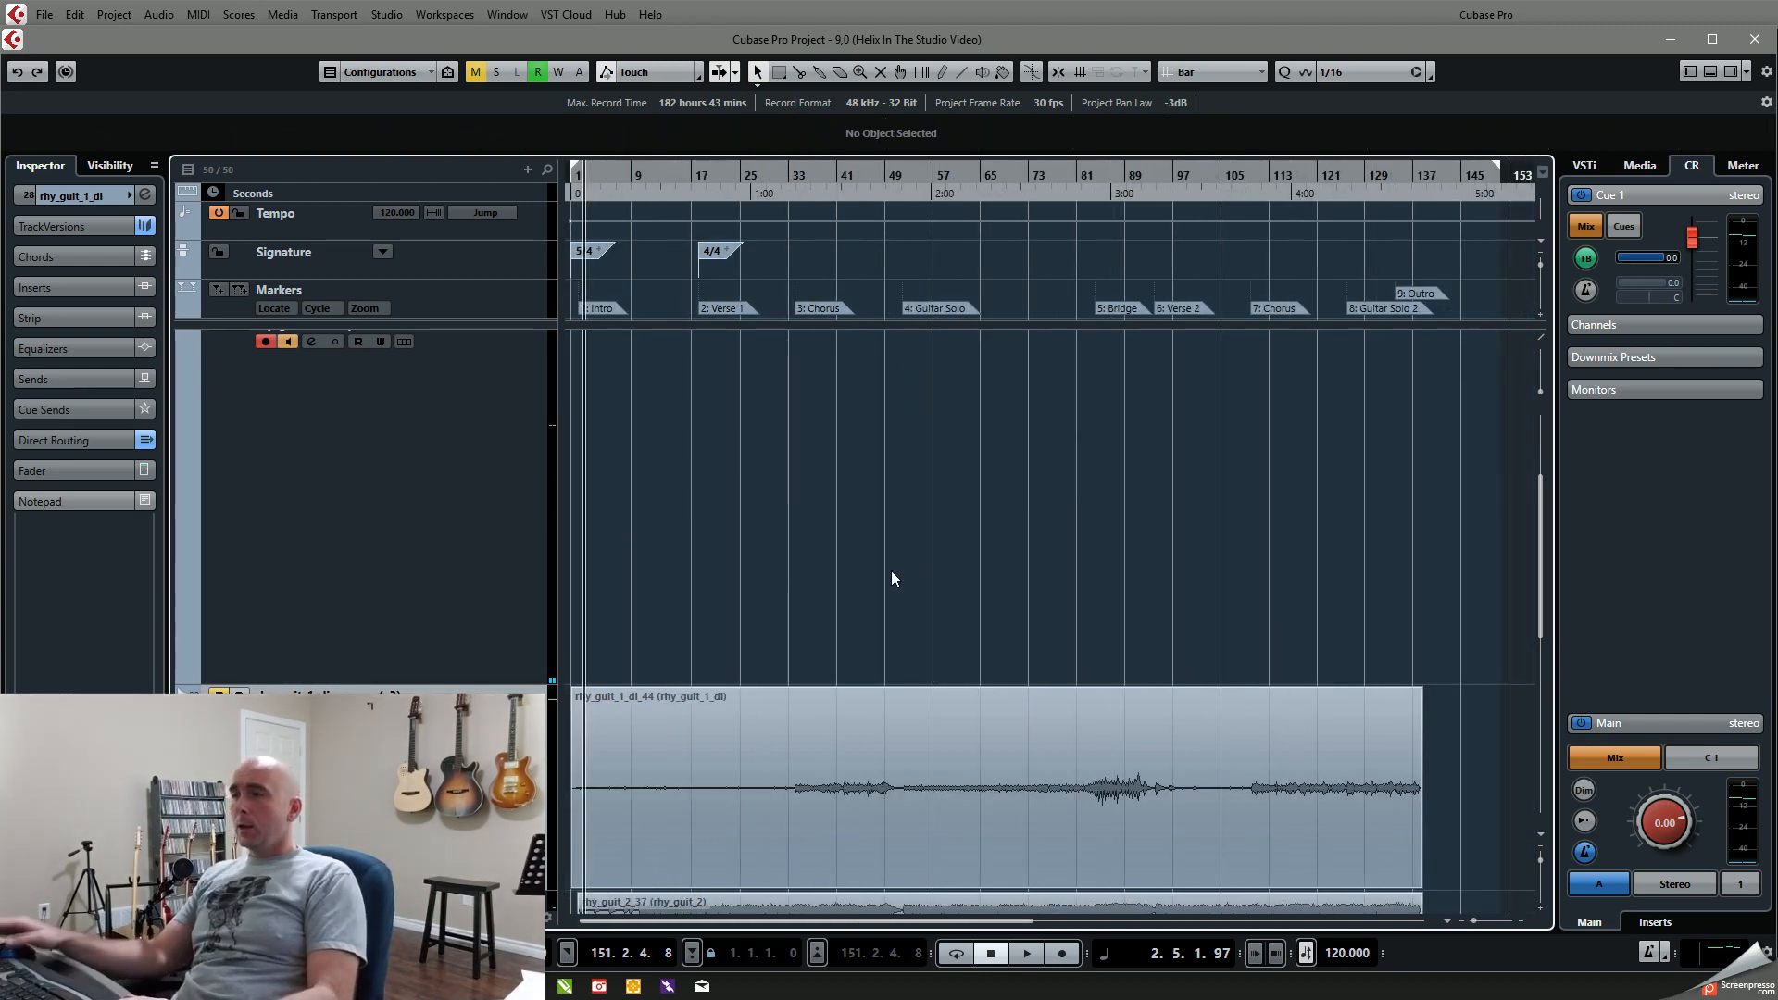
key(h)
key(h)
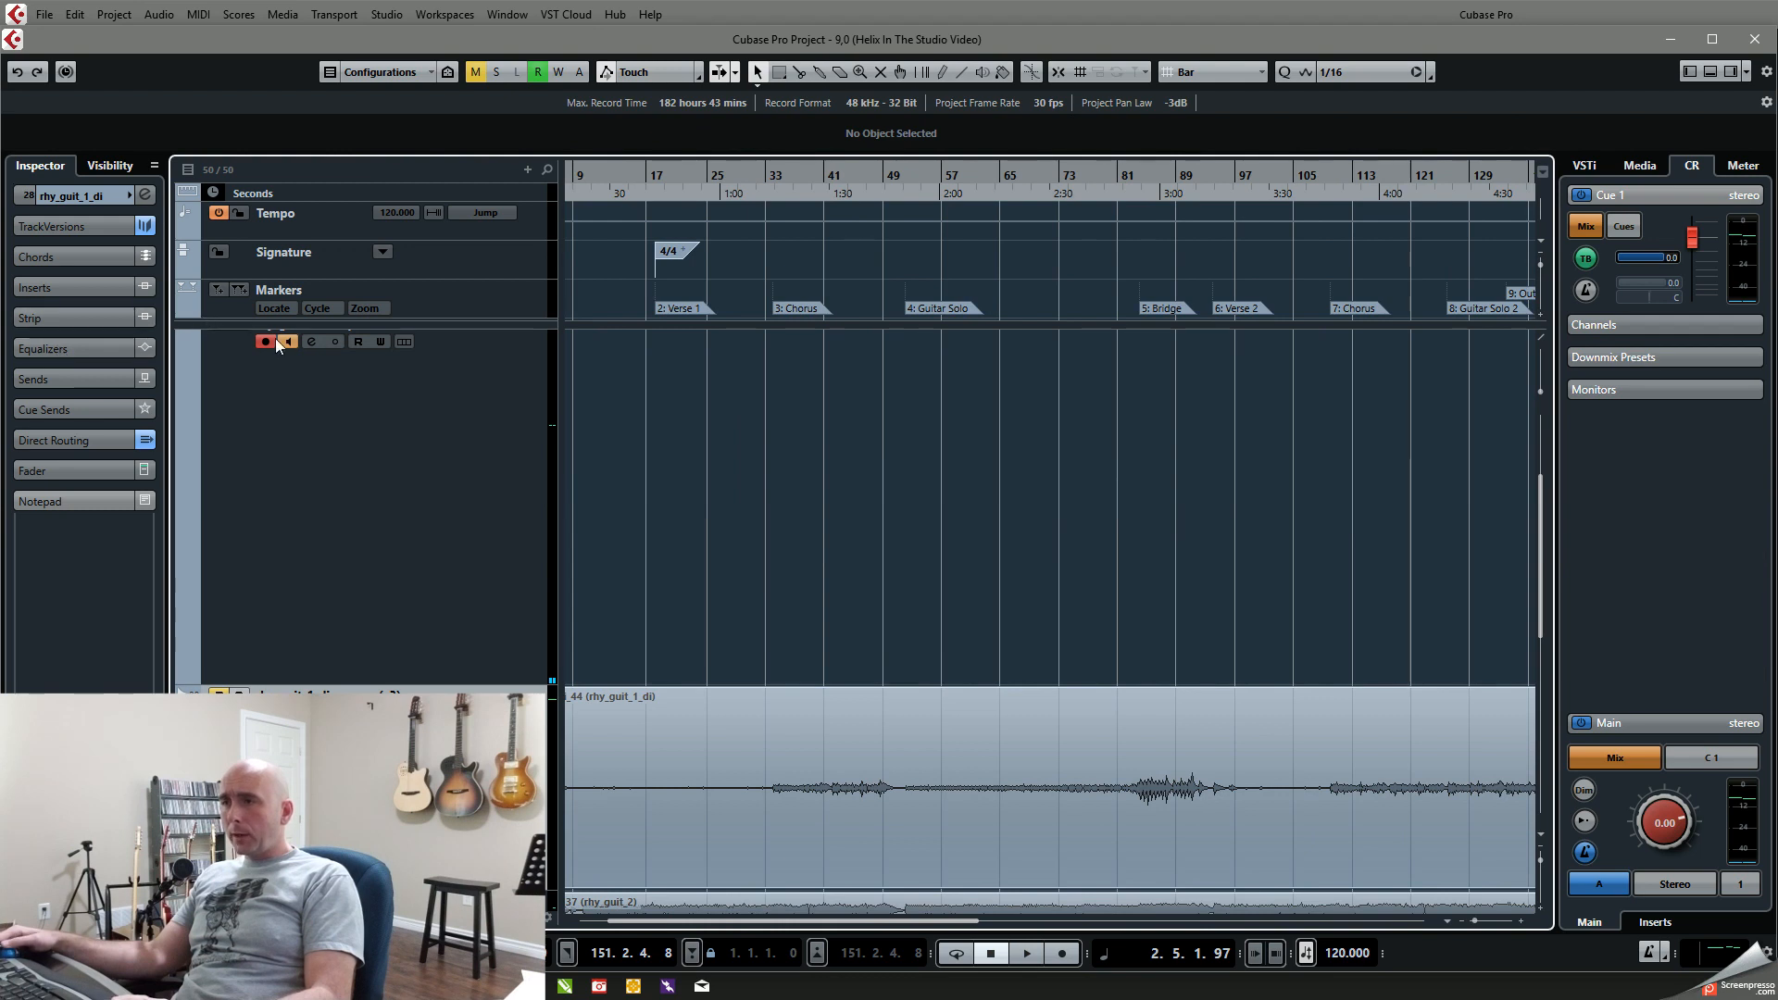
Step: Turn off record enable and monitoring on rhy_guit_1_reamp, and shrink the reamp and DI tracks to compact rows
click(304, 447)
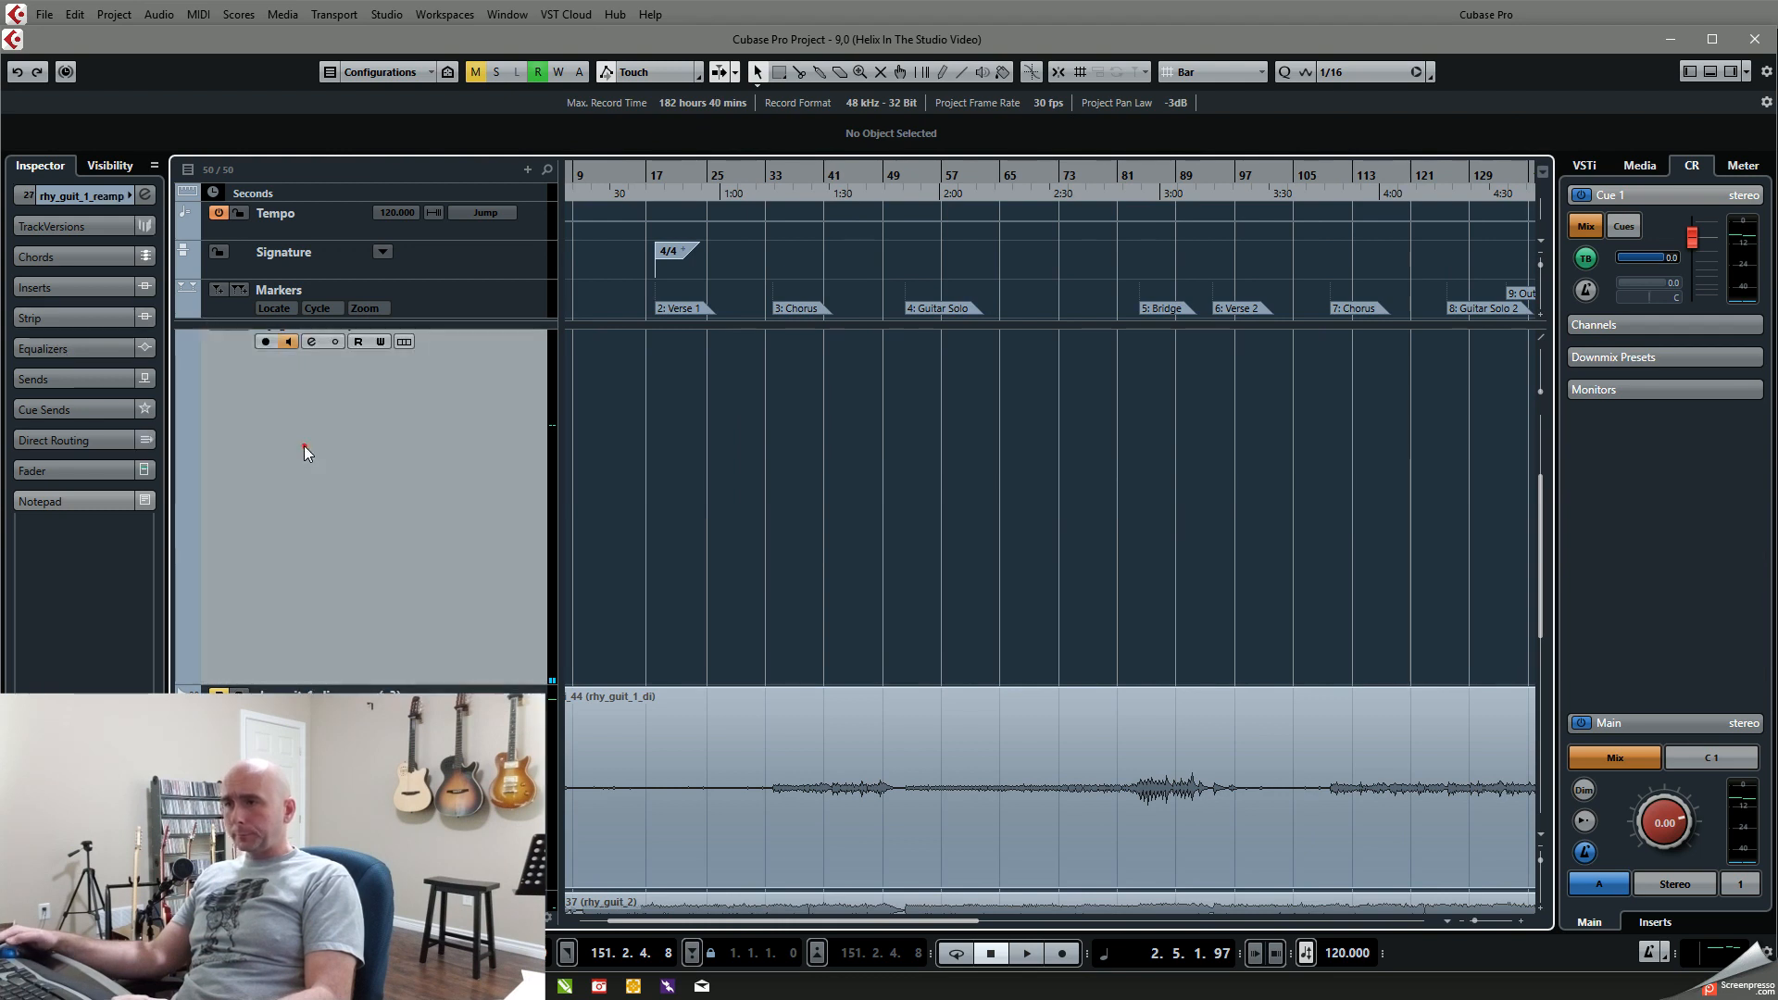
click(293, 341)
key(h)
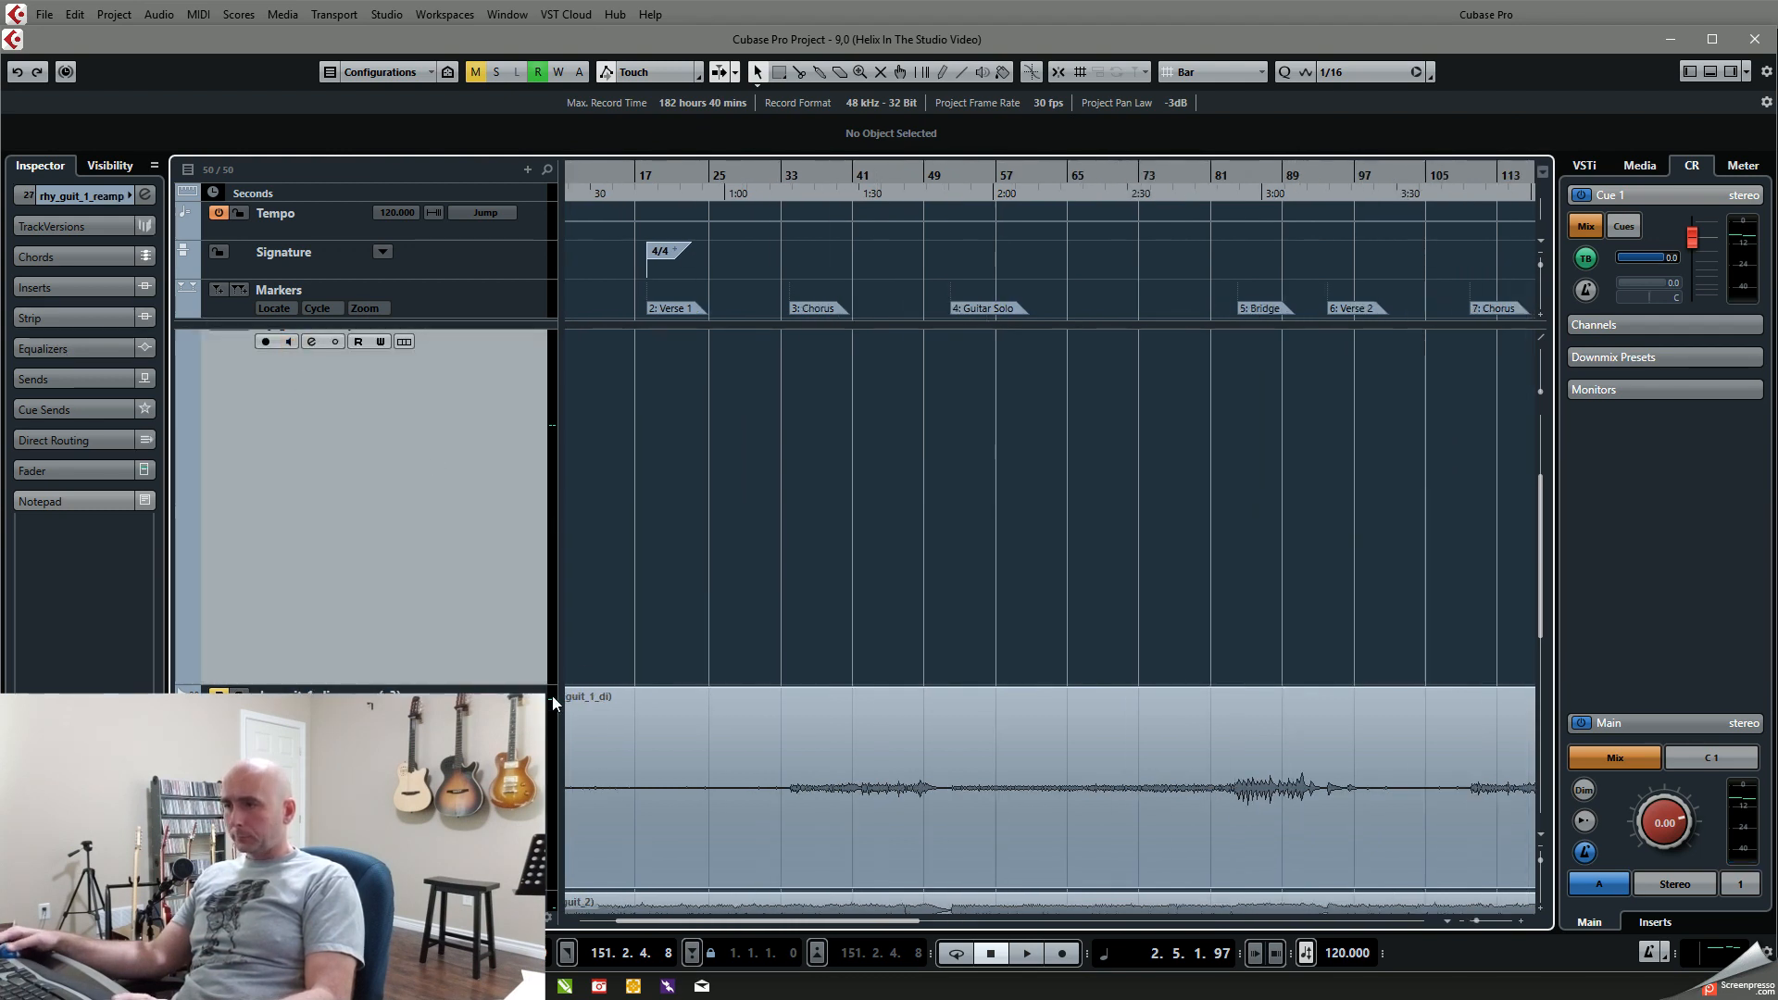
drag(543, 690, 544, 348)
drag(489, 575, 503, 415)
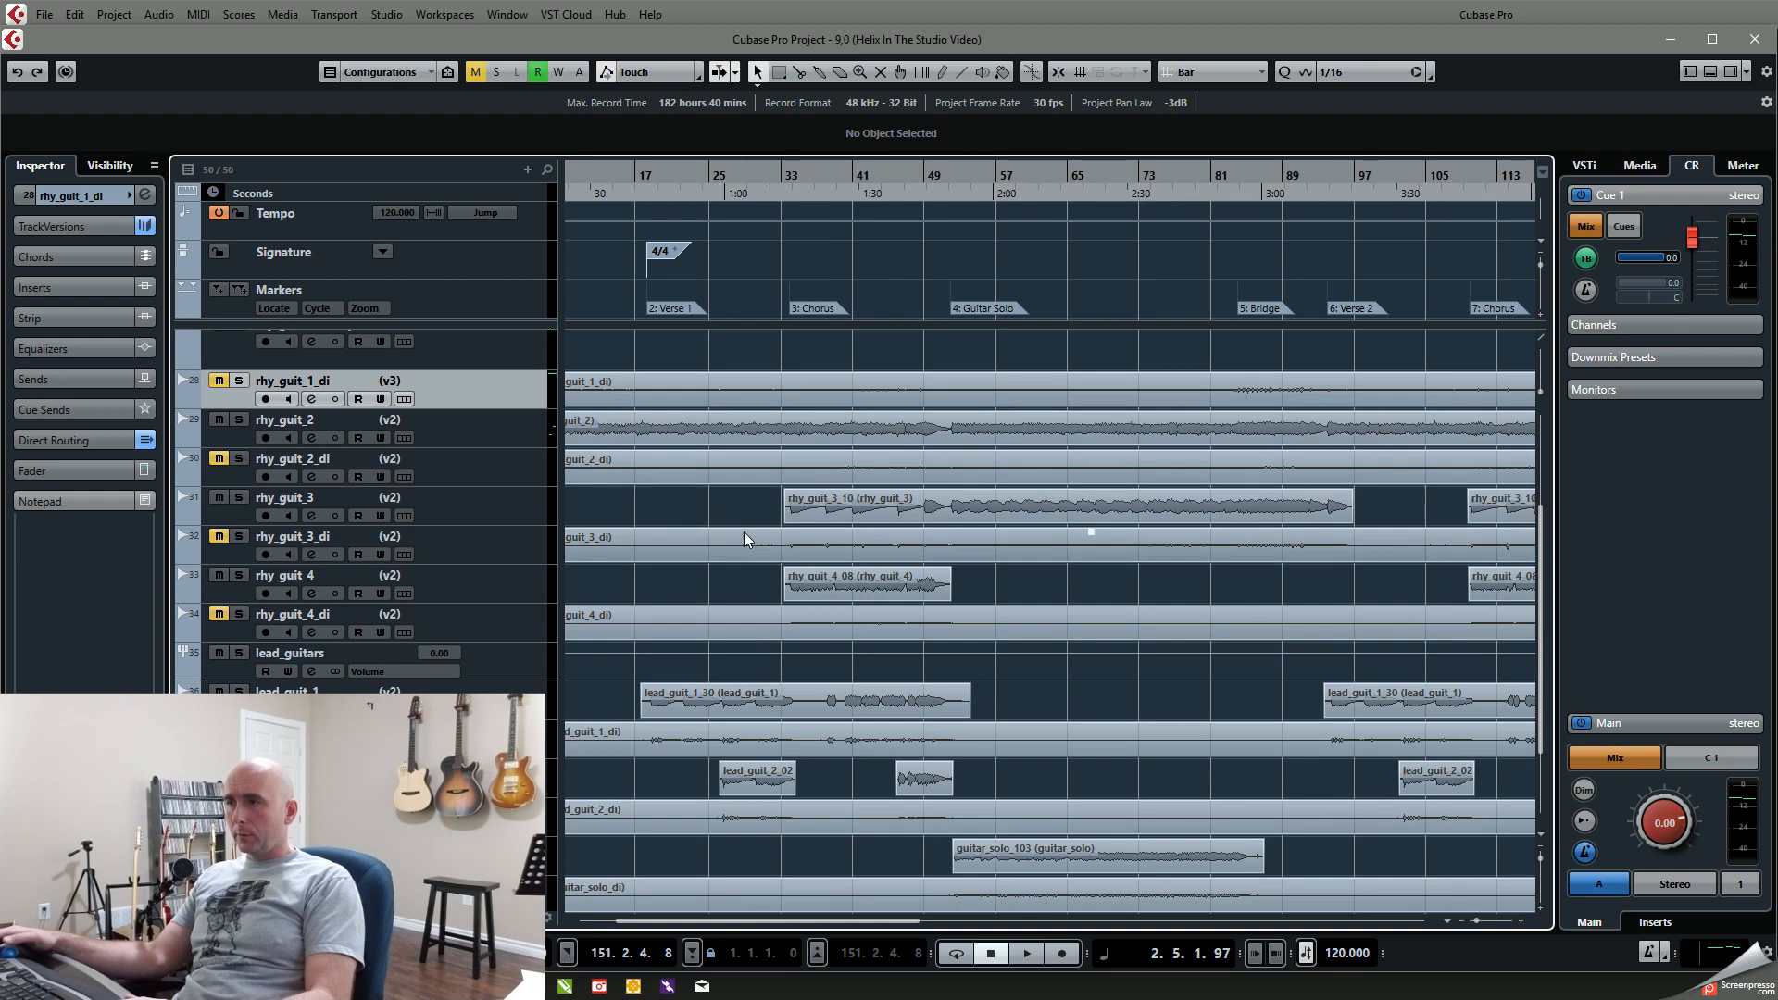
Step: Remove the rhy_guit_1_reamp track from the project
scroll(743, 532, up, 4)
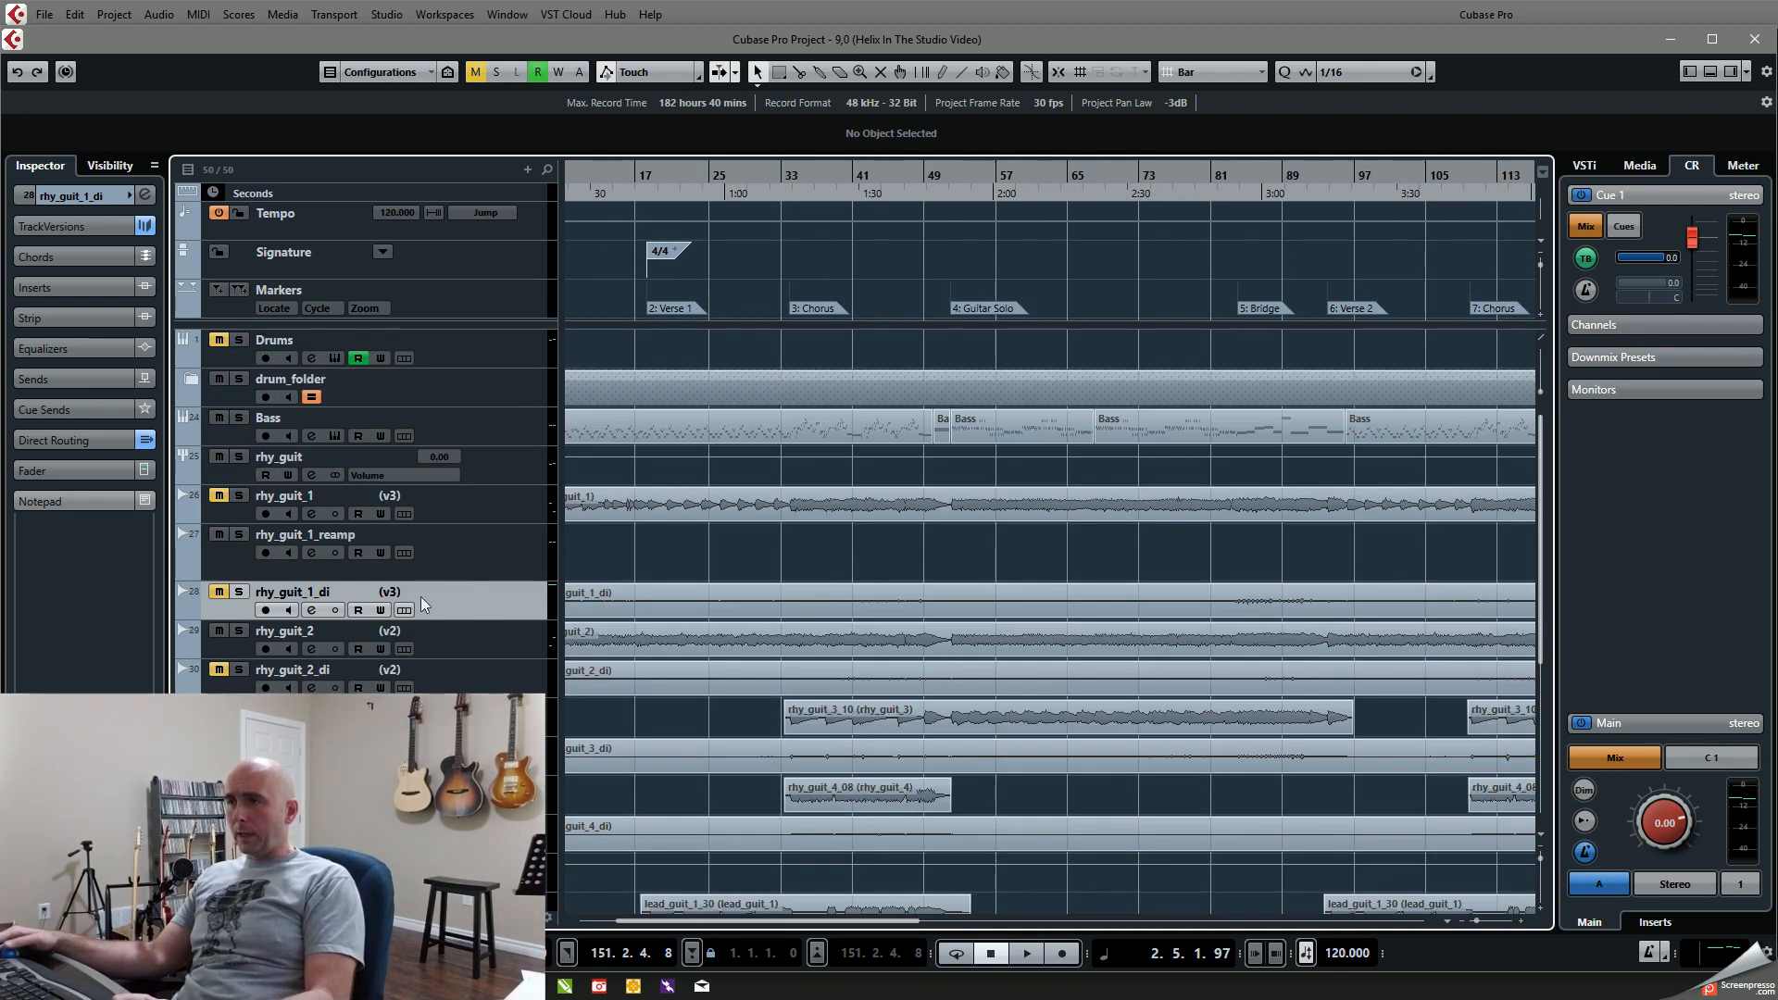
click(454, 558)
right_click(454, 558)
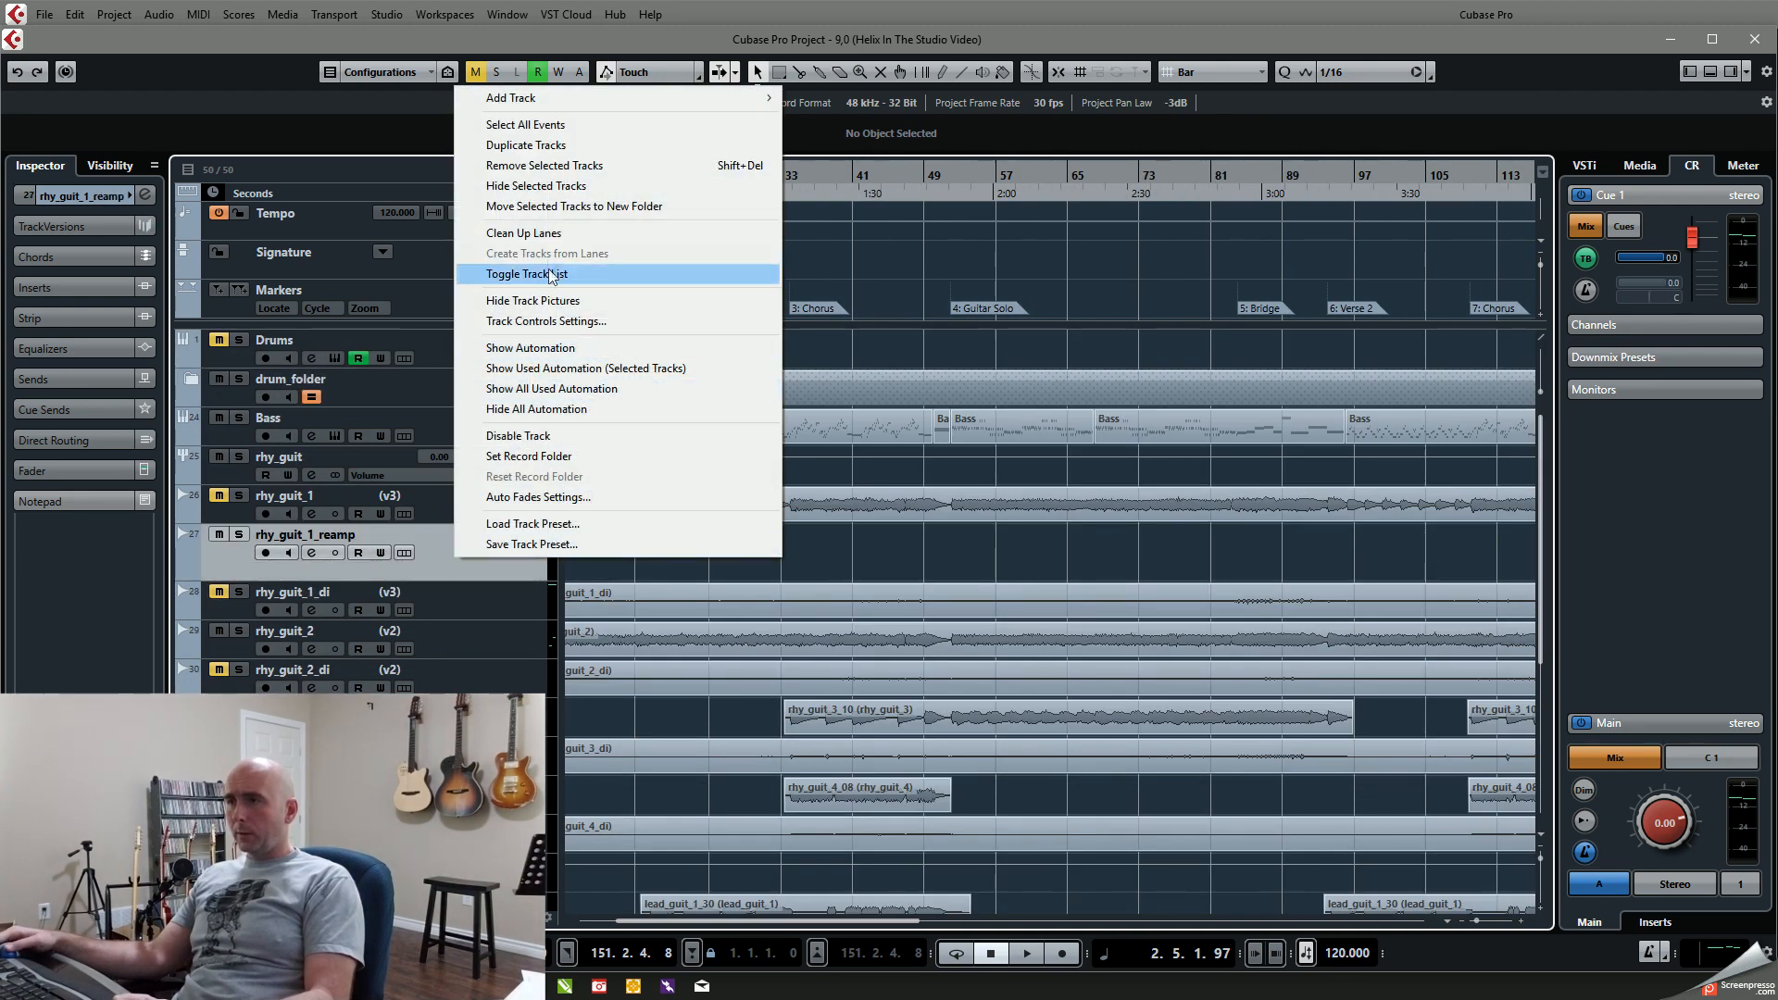
click(542, 165)
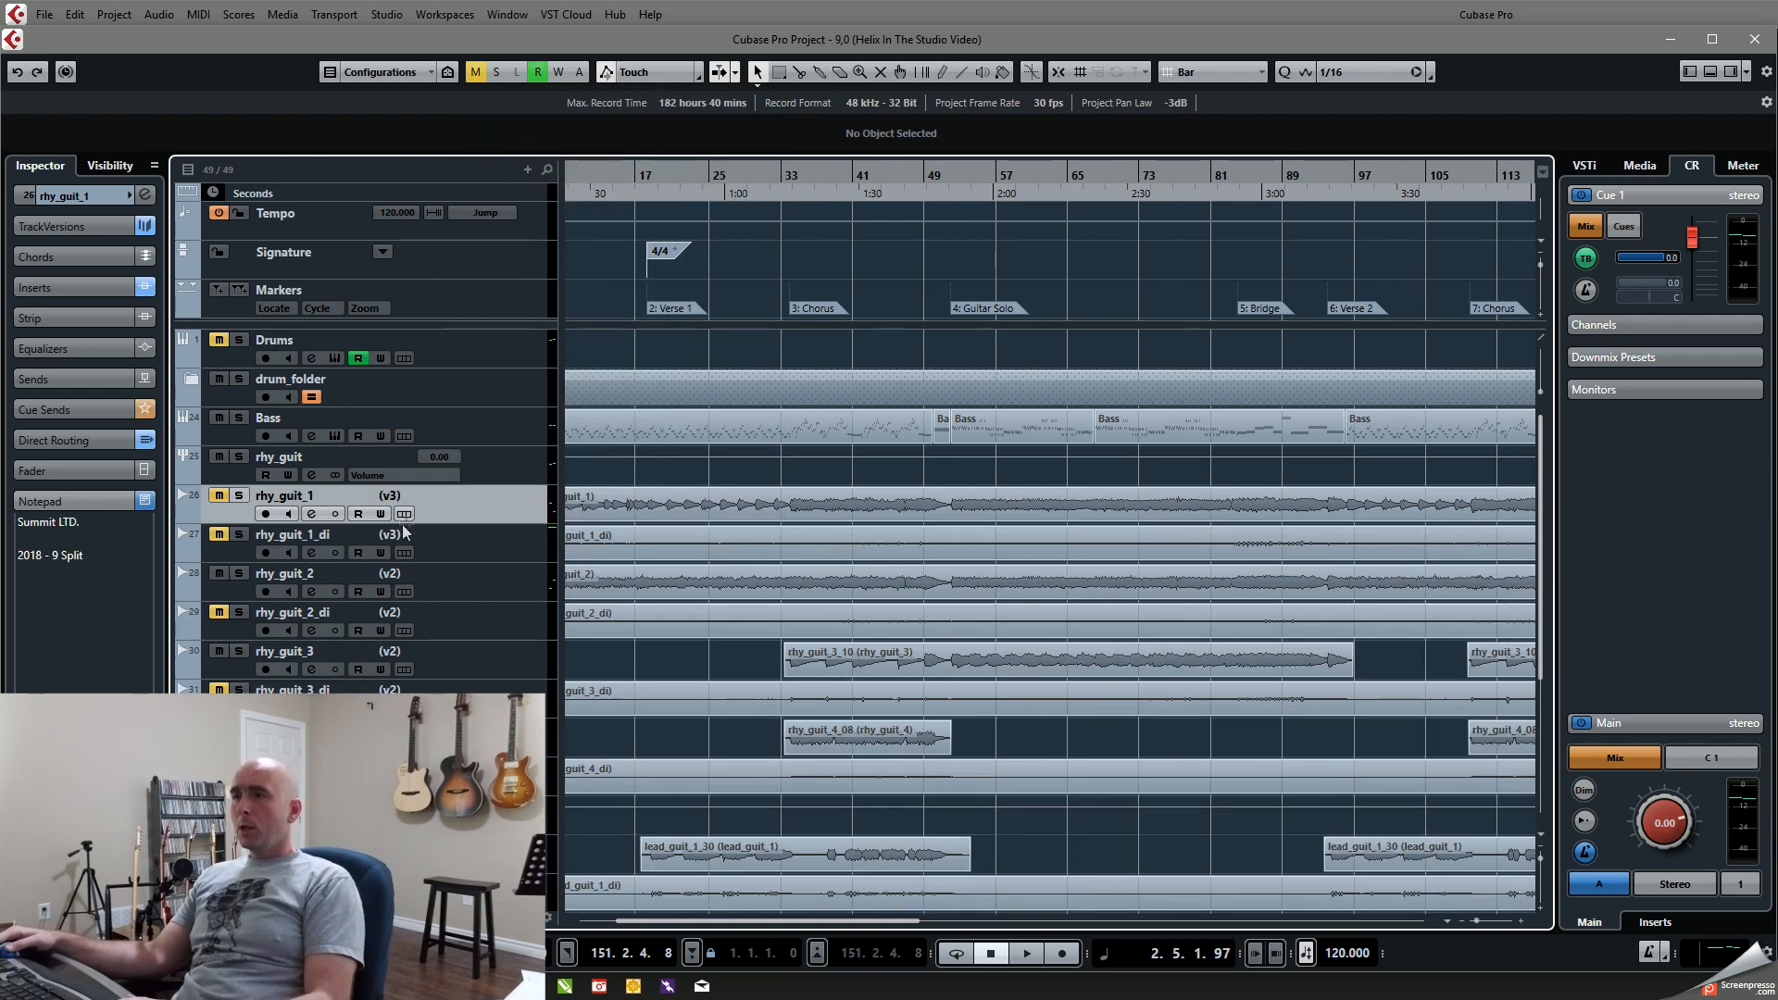
Step: Duplicate the rhy_guit_1_di track, keeping the original muted and the duplicate unmuted
click(454, 540)
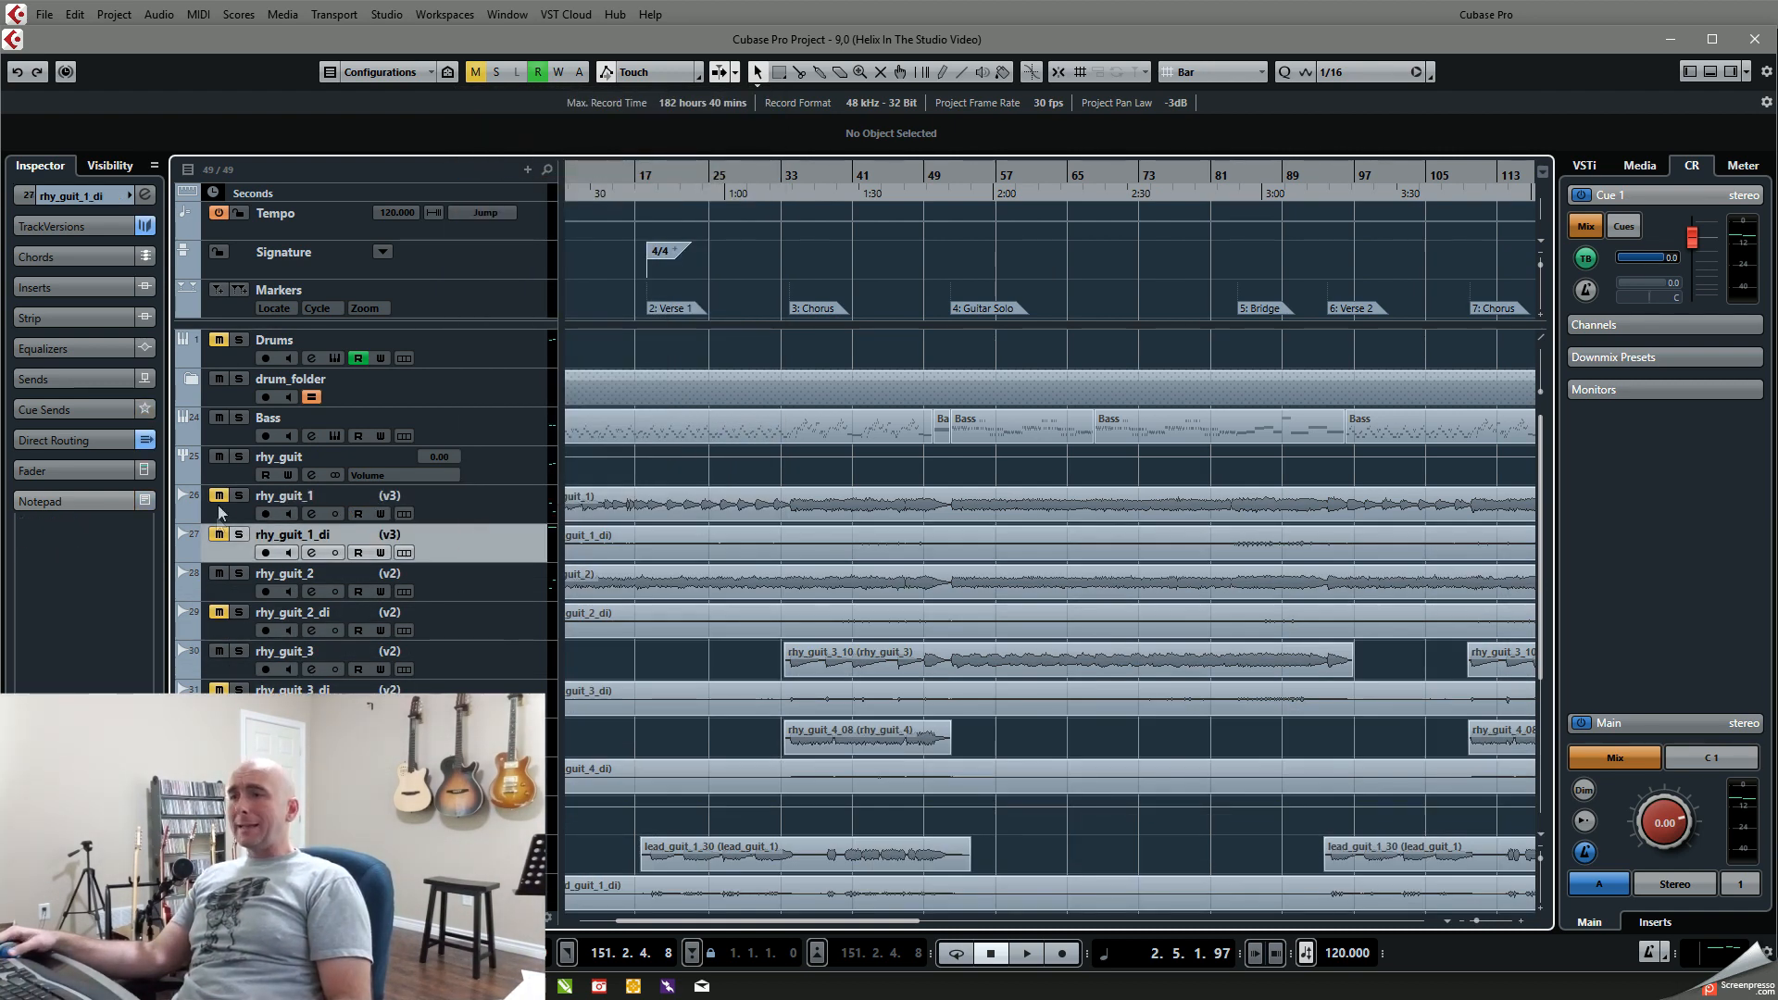
right_click(486, 551)
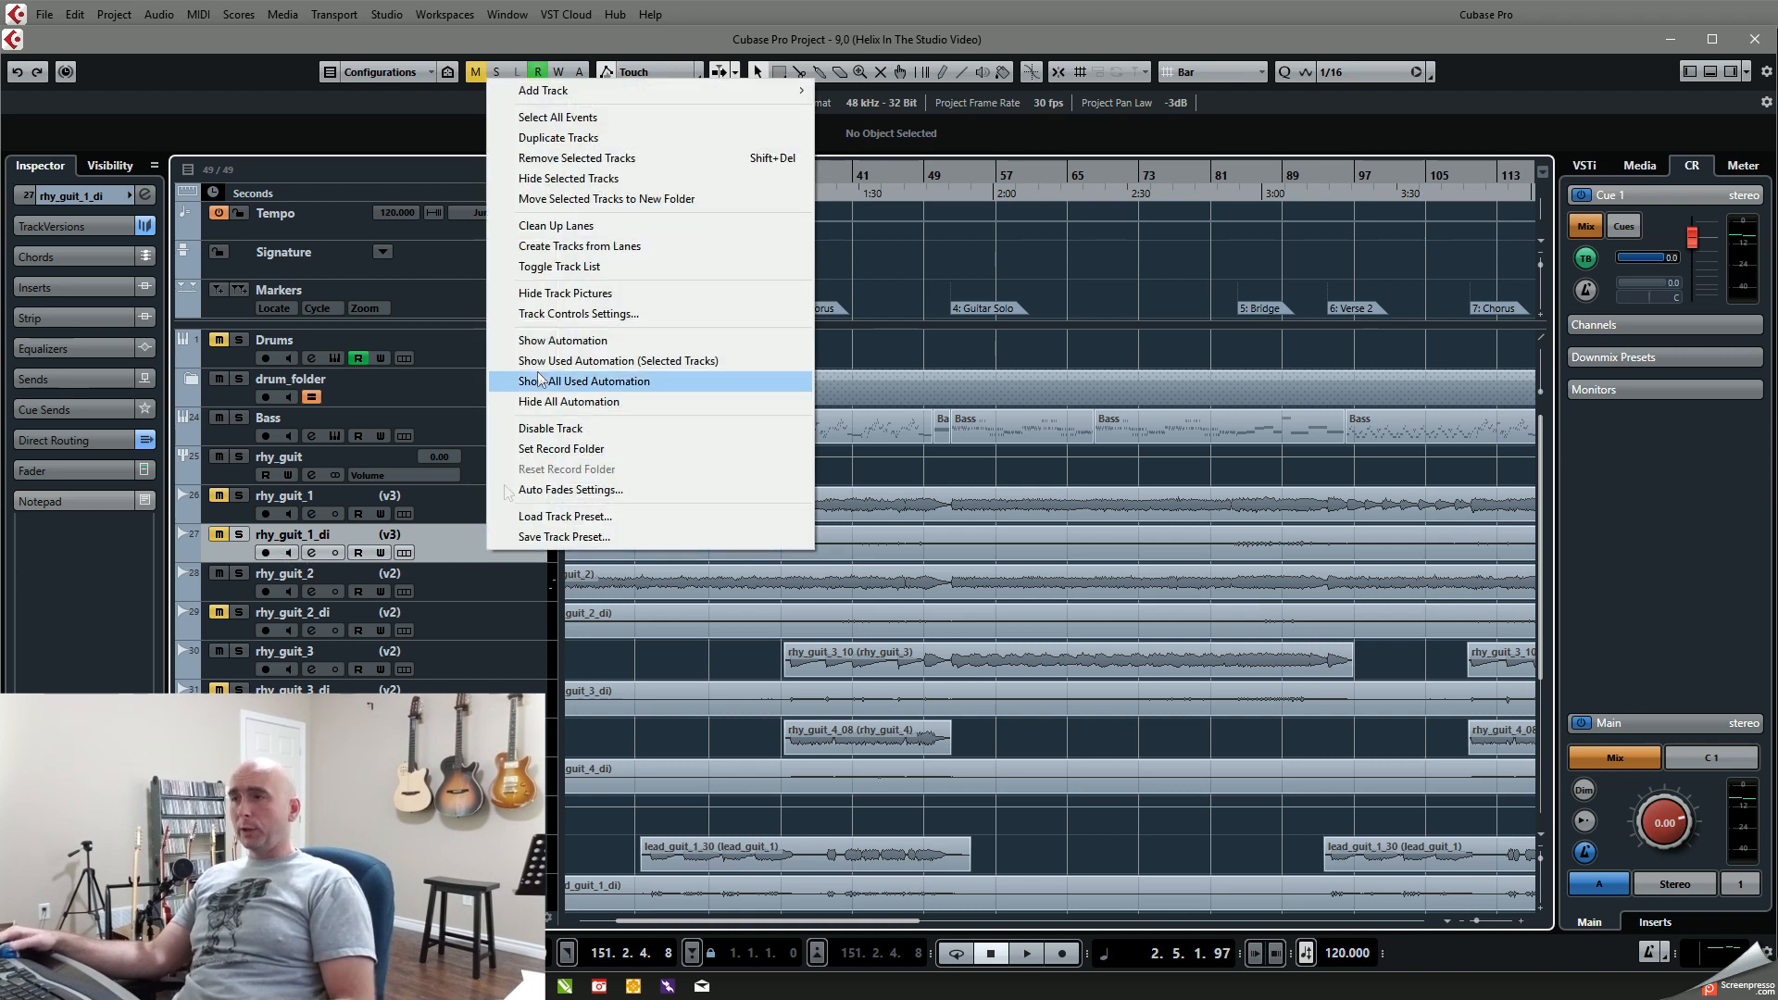
click(533, 139)
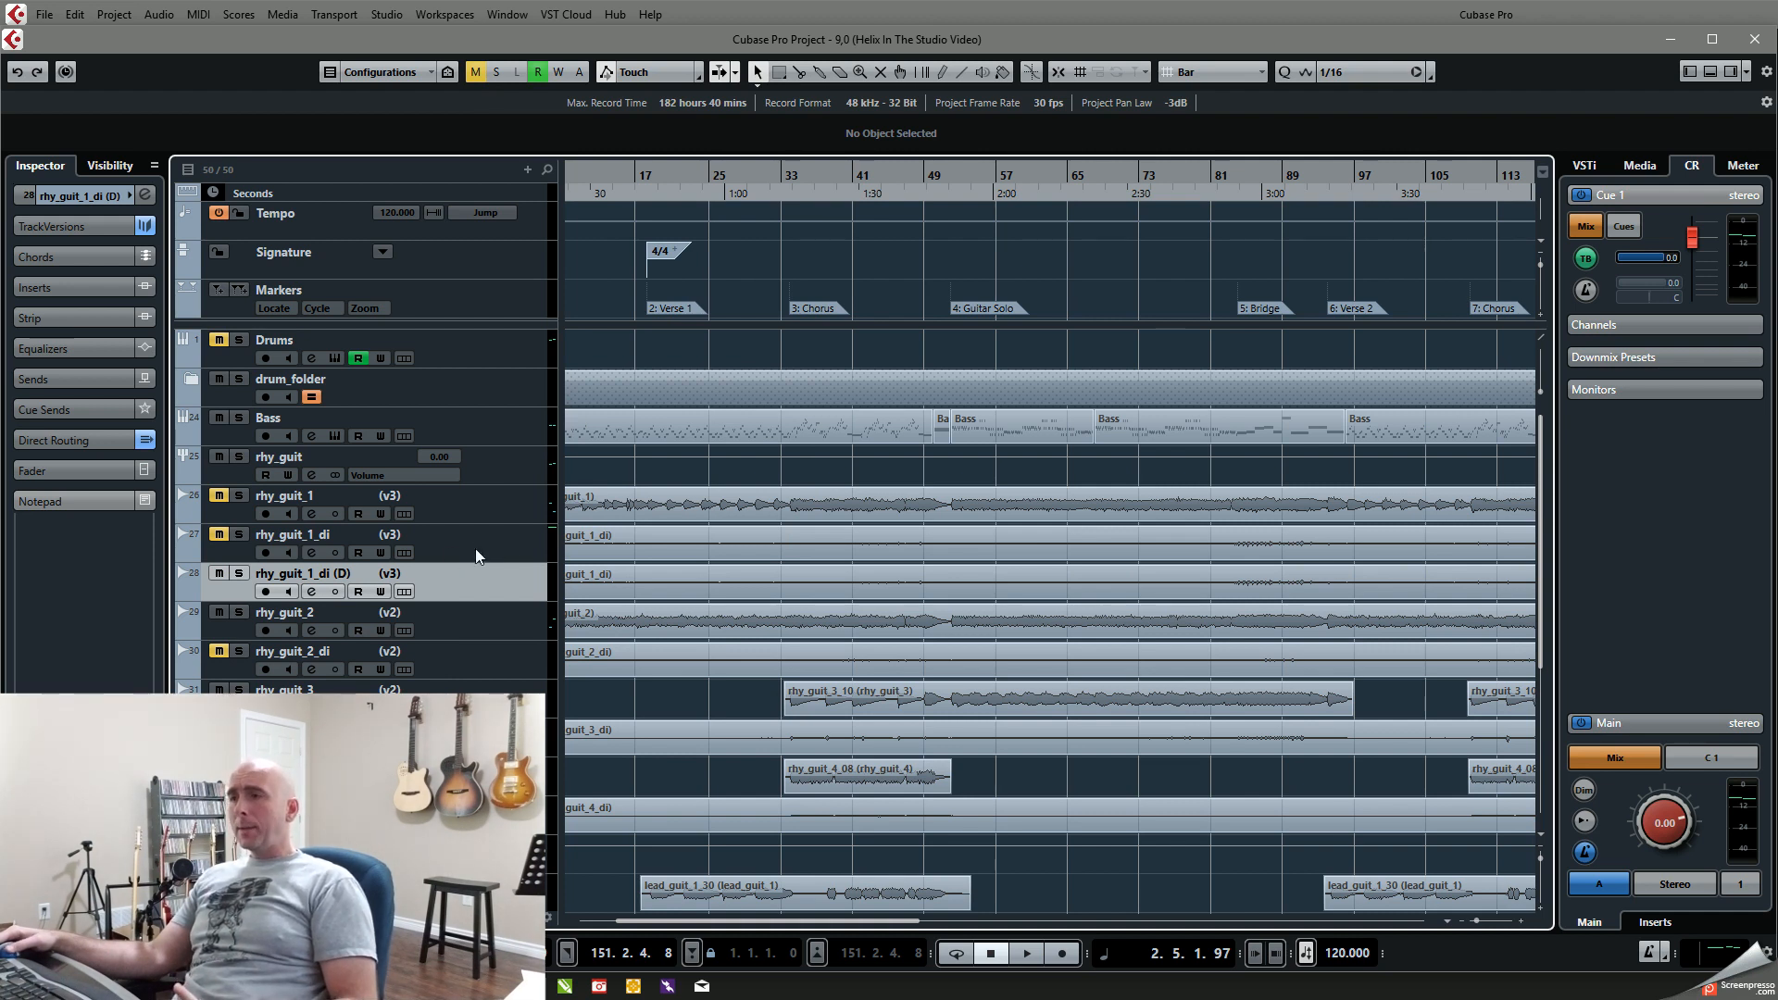
click(219, 575)
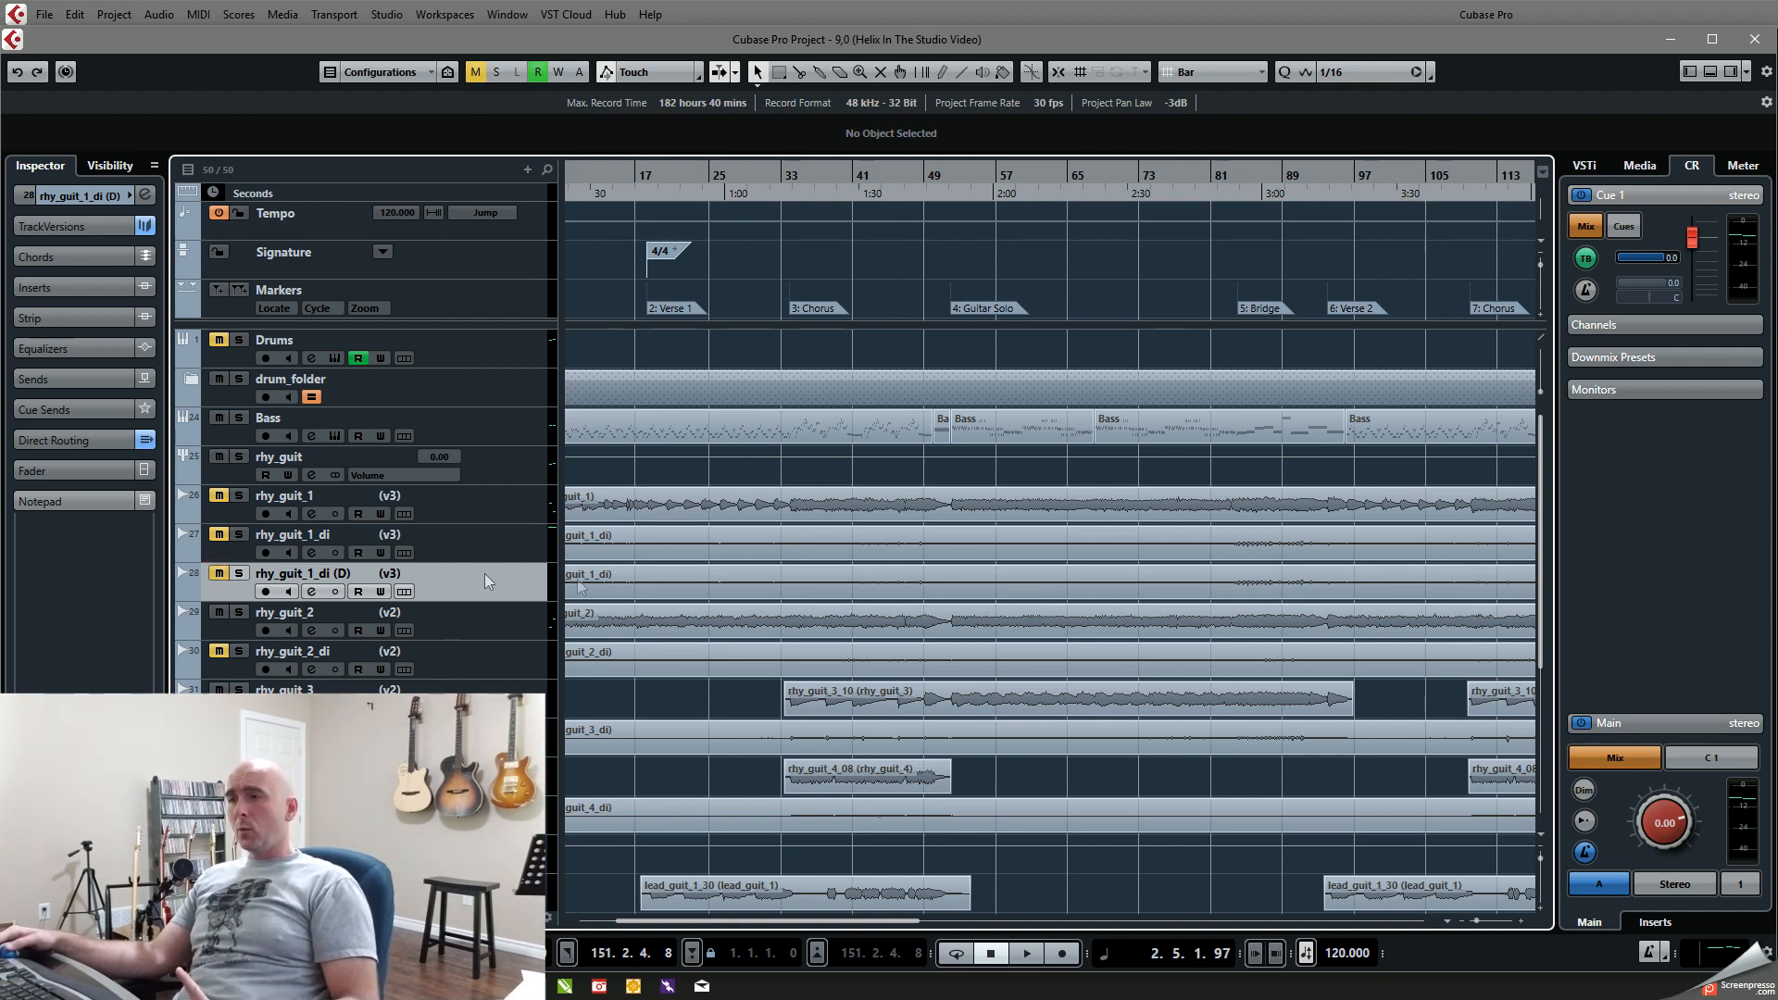
click(465, 548)
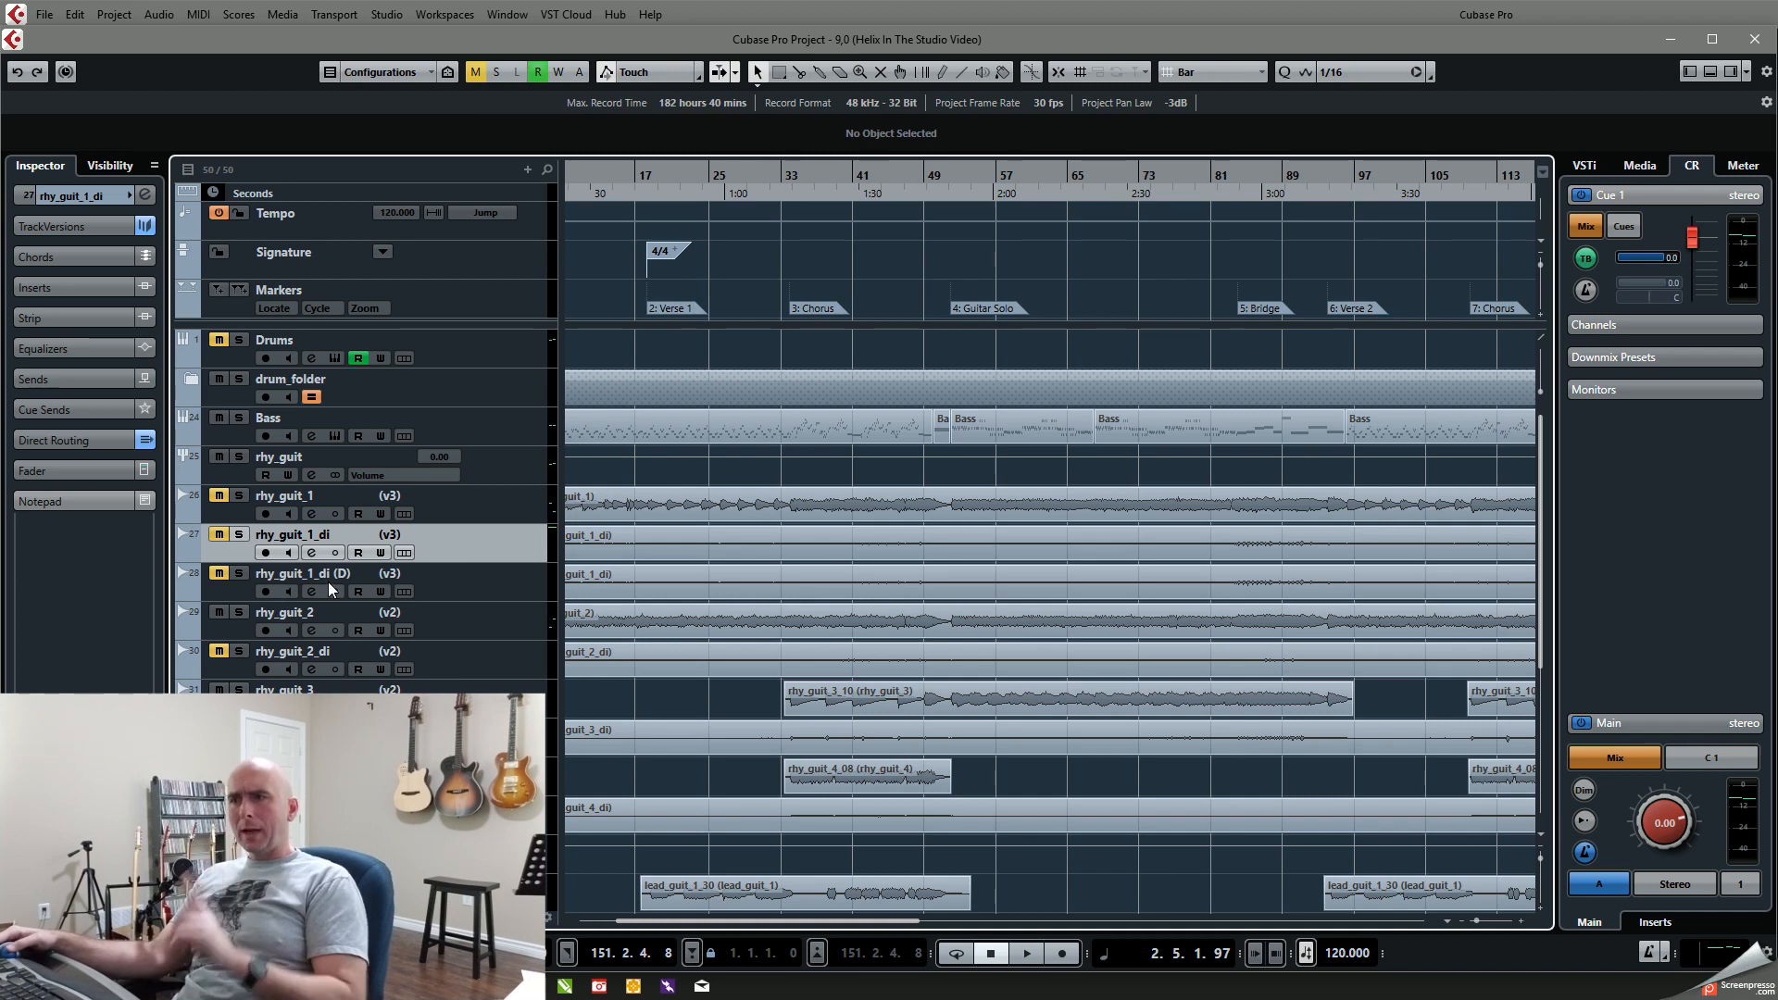
click(219, 574)
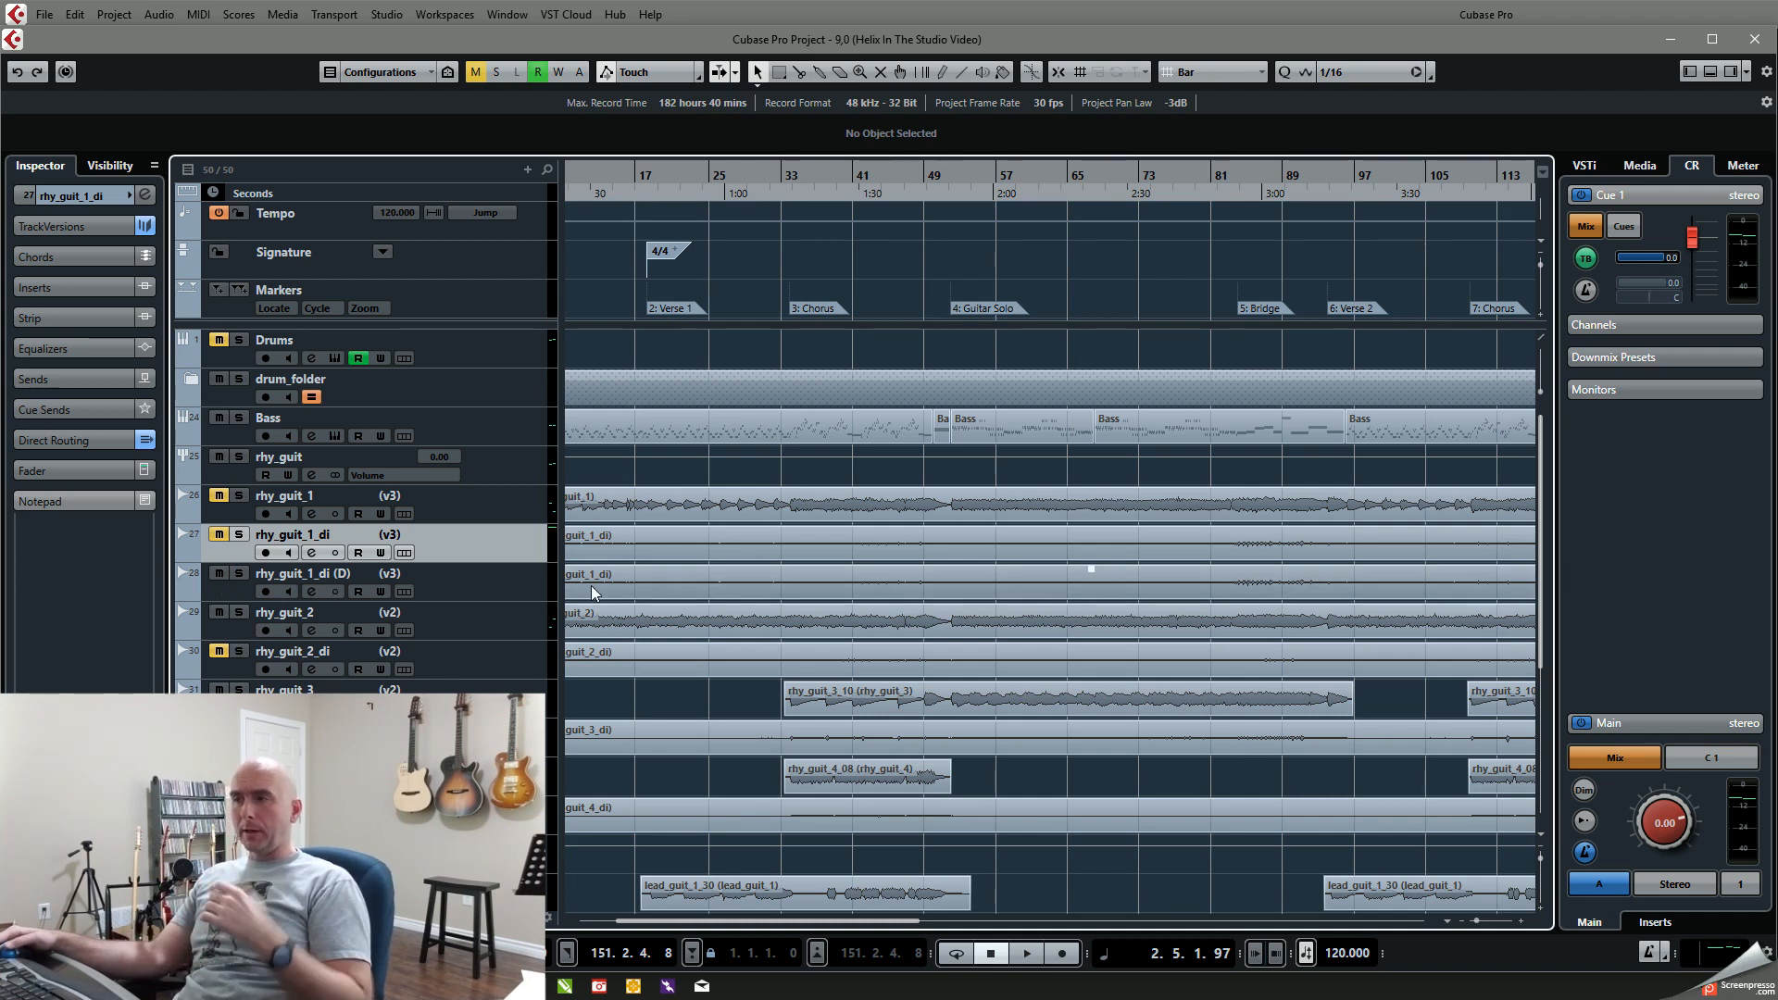
Step: Place the playhead in the first chorus at about 38.3.1.84 and load Line 6 Helix Native in rhy_guit_1_di (D)'s first insert slot
scroll(847, 576, down, 3)
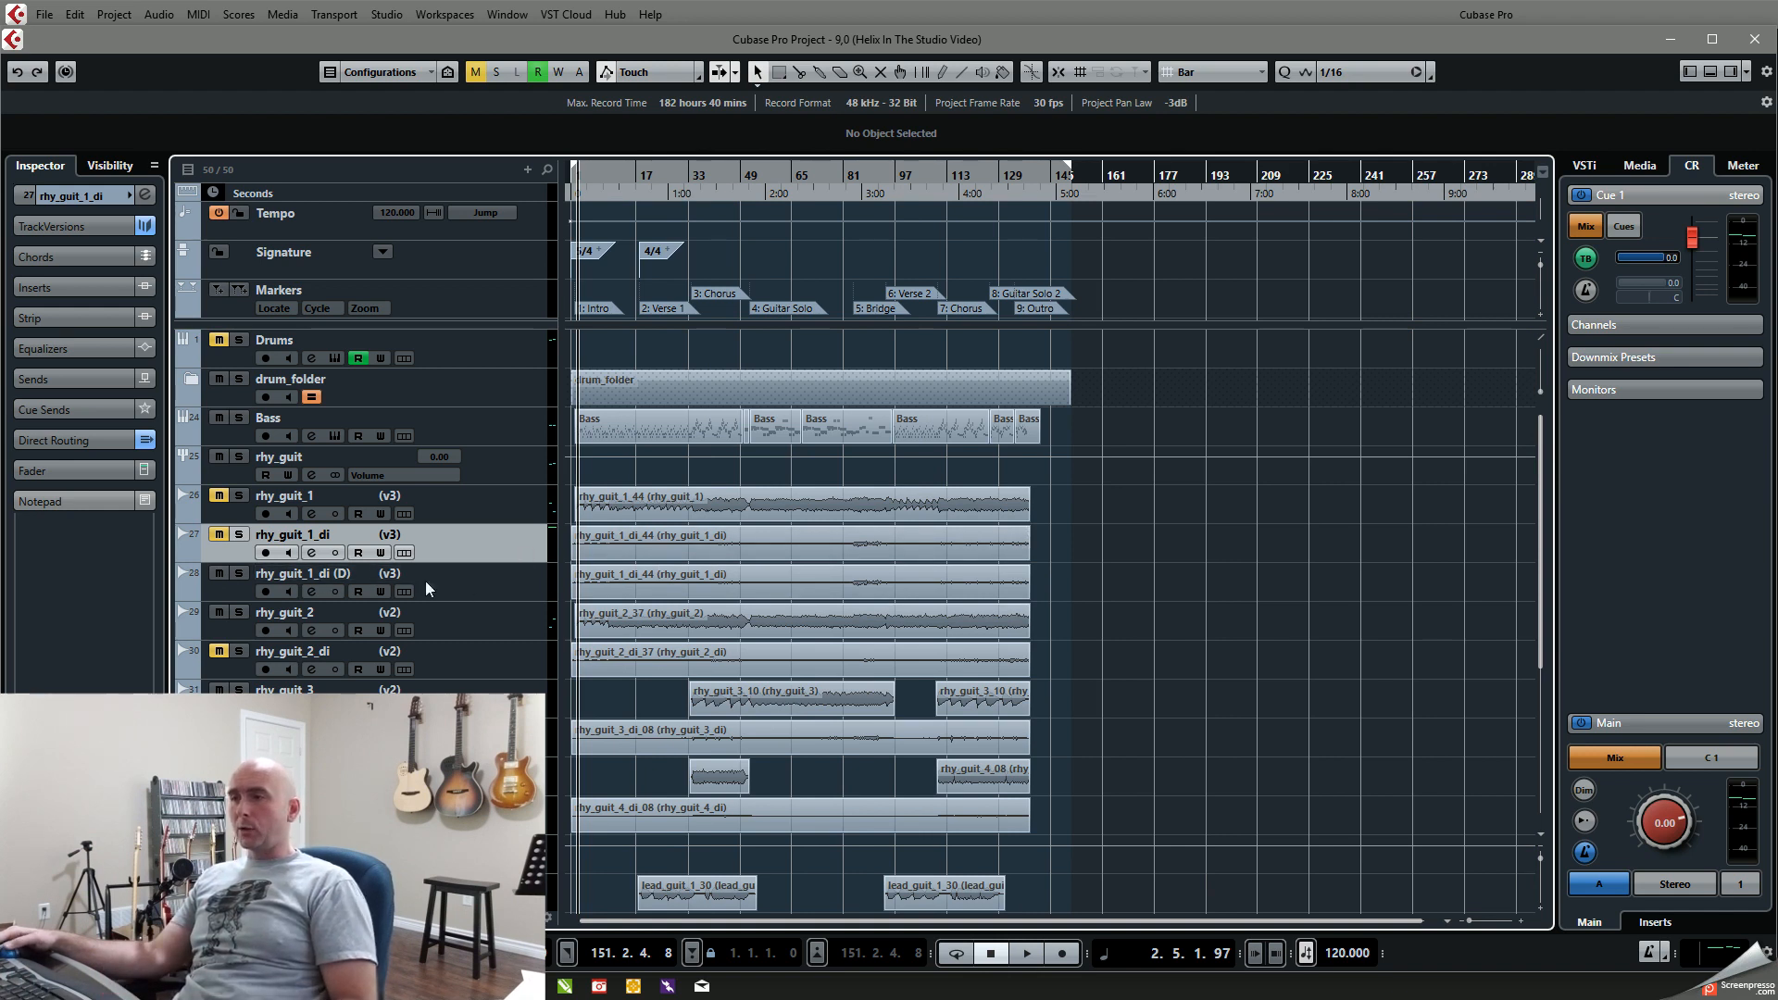
click(705, 176)
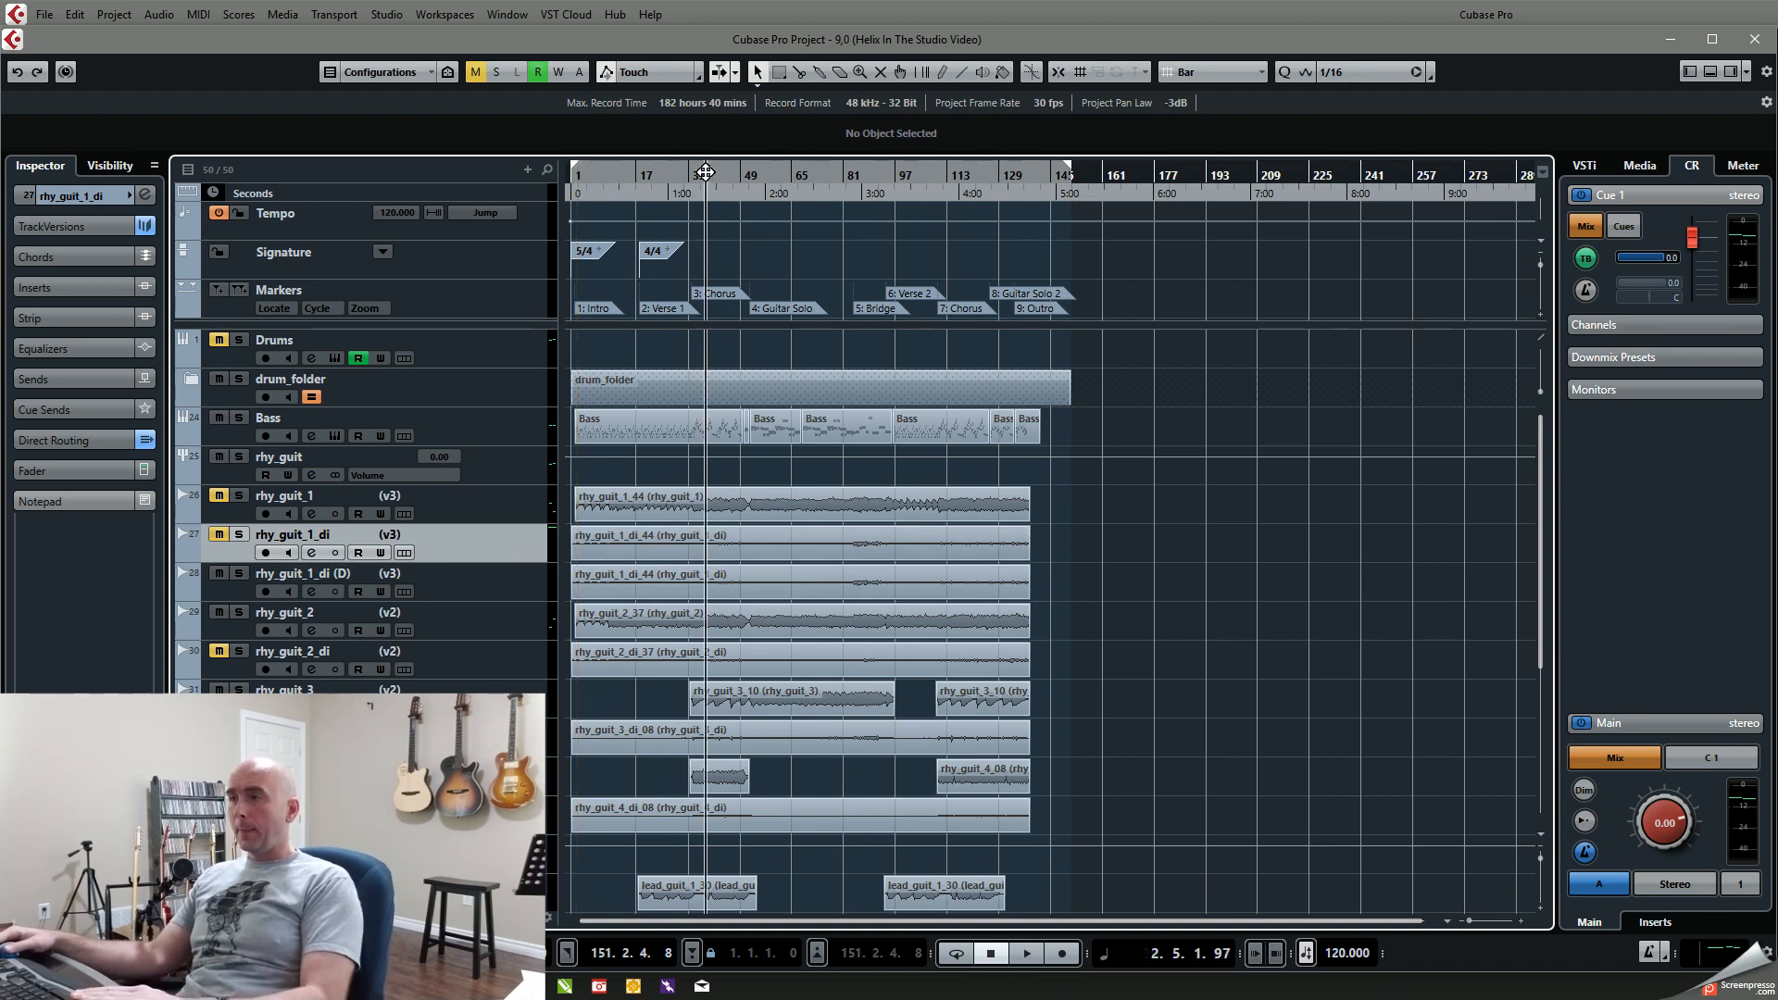
click(312, 590)
click(904, 237)
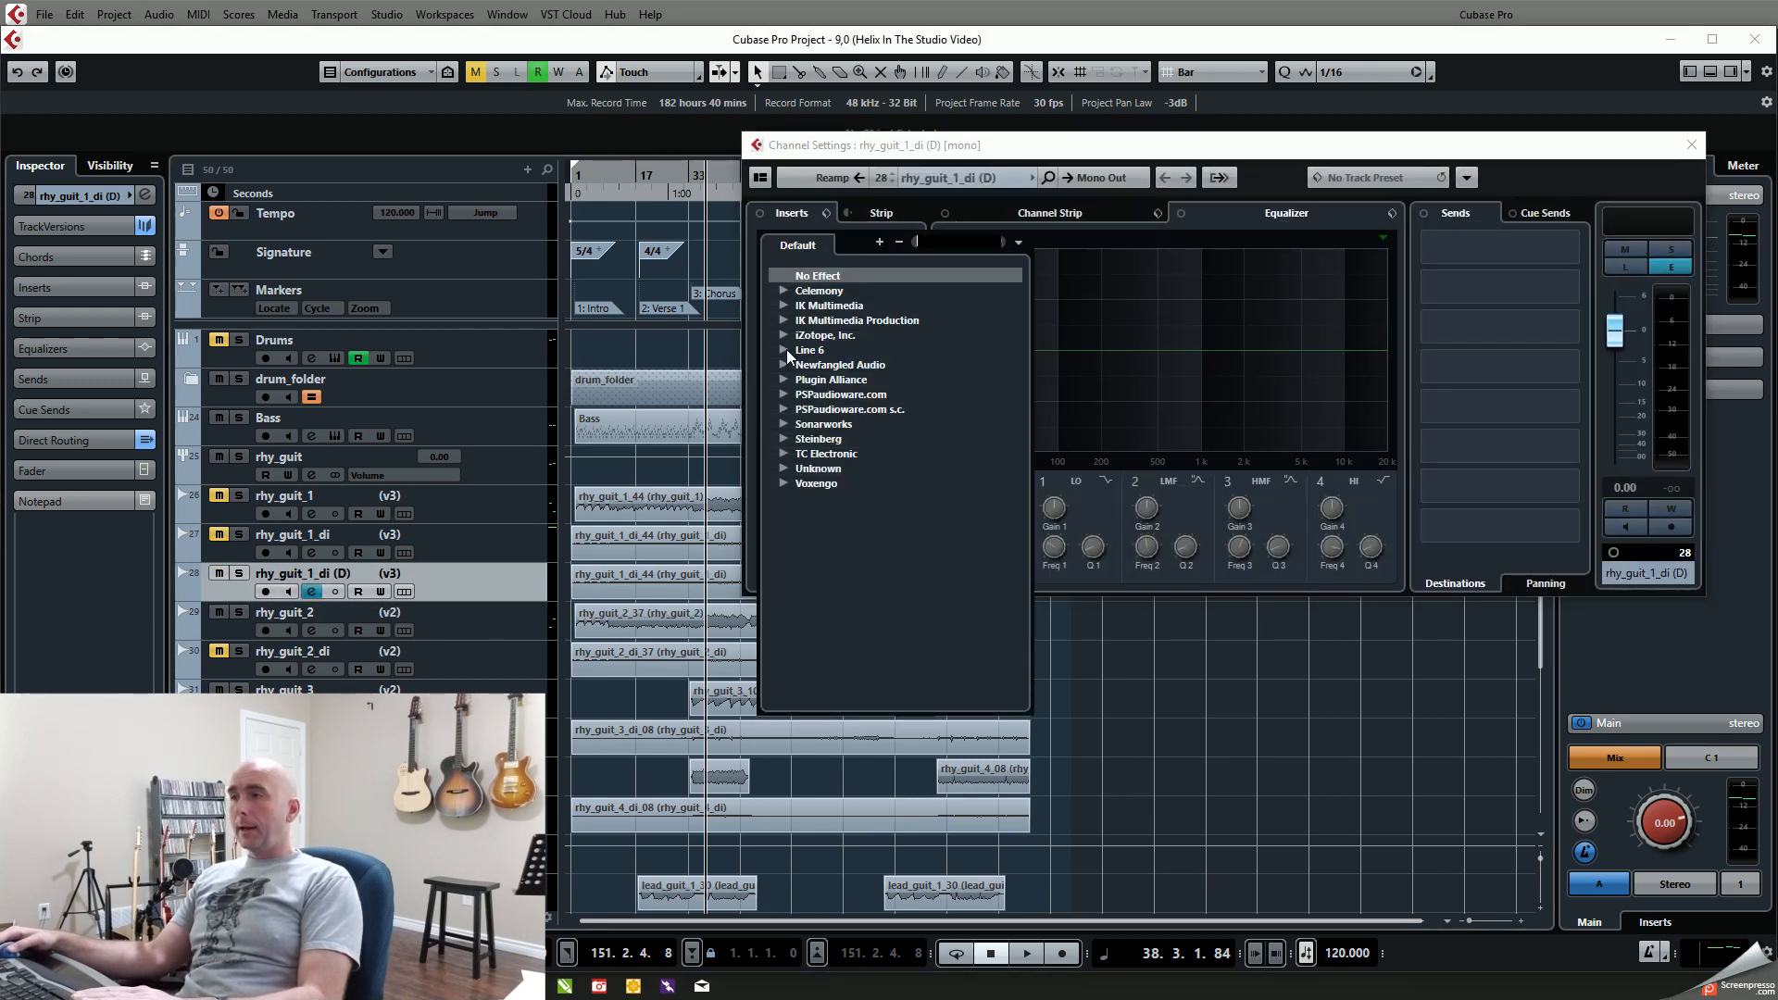
click(785, 351)
click(804, 365)
click(840, 380)
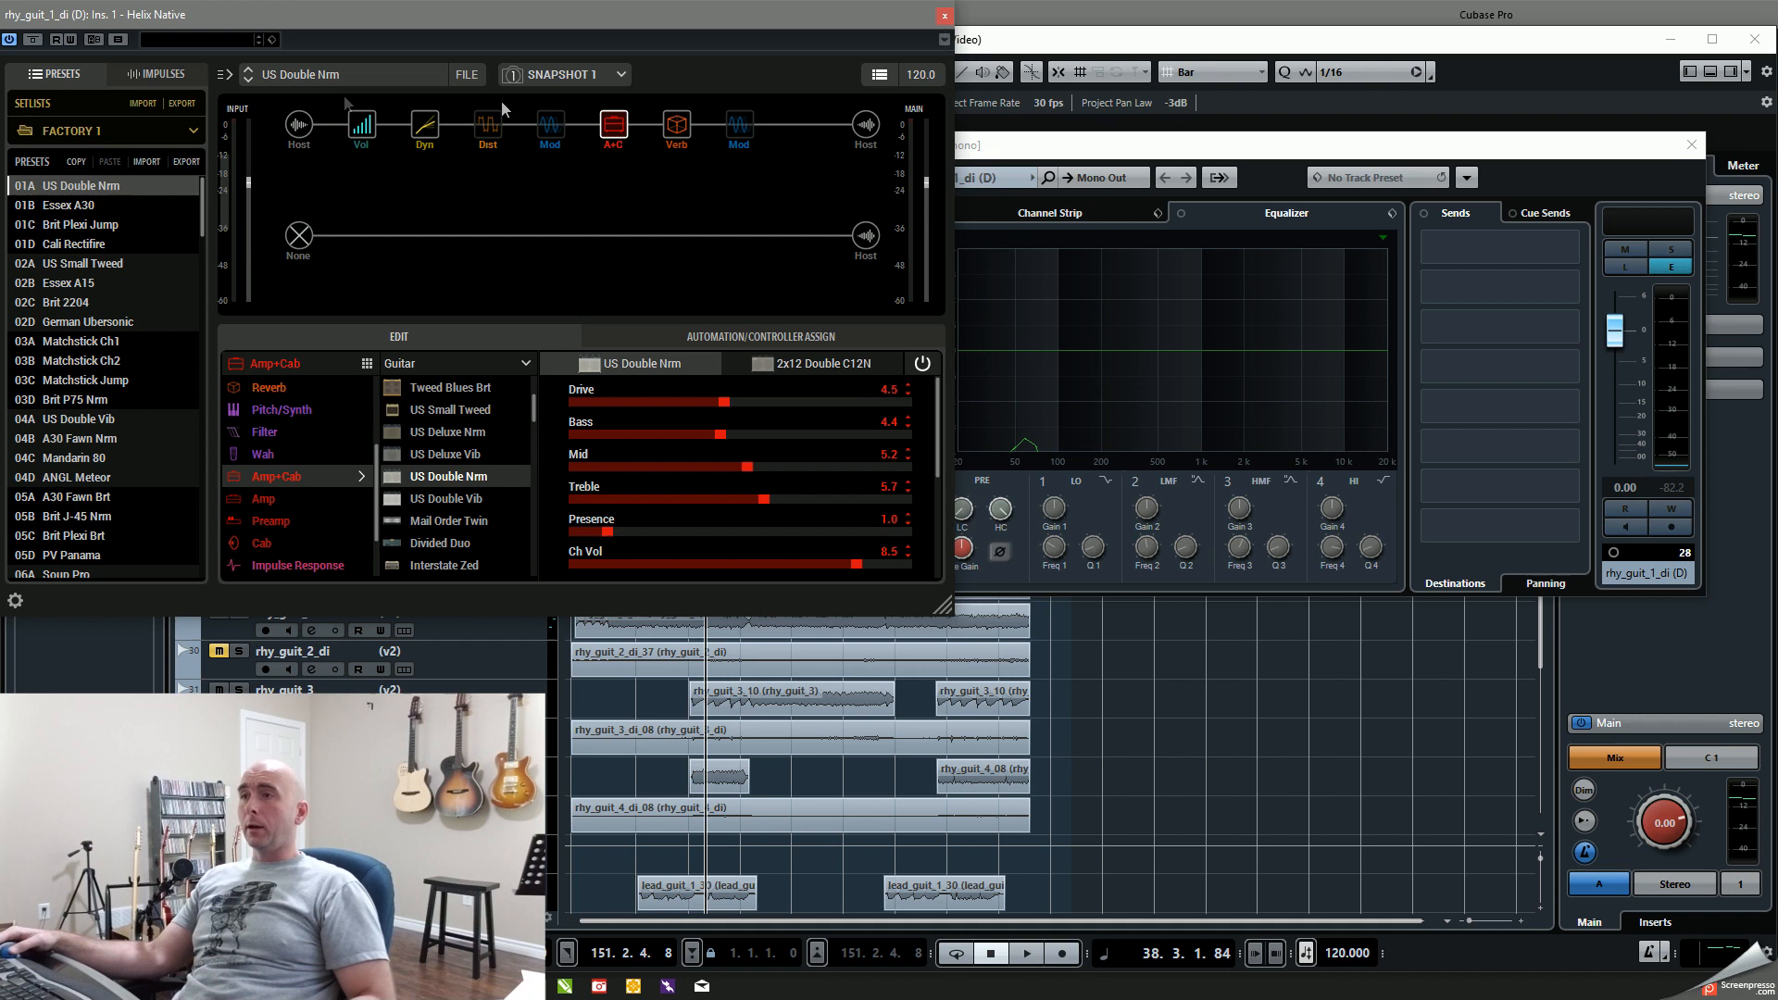
Step: Load the 2018 - 9 preset from the USER 1 setlist in Helix Native and enlarge the plug-in window
click(90, 137)
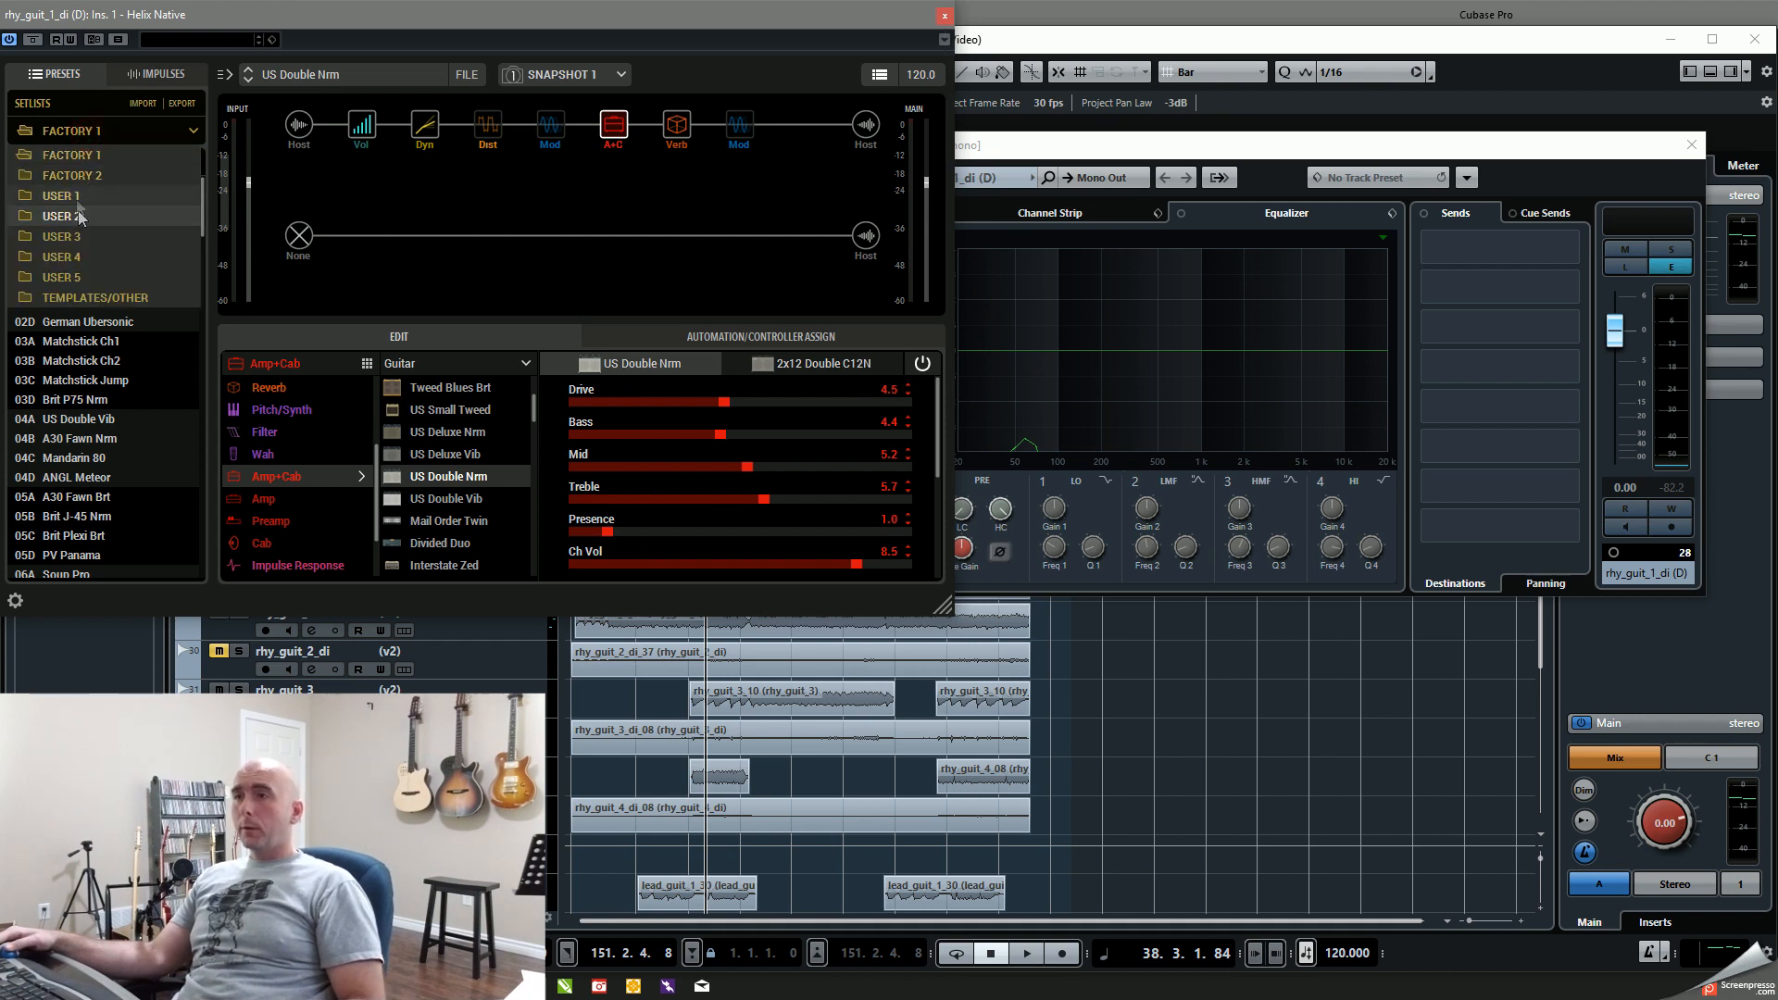
click(76, 193)
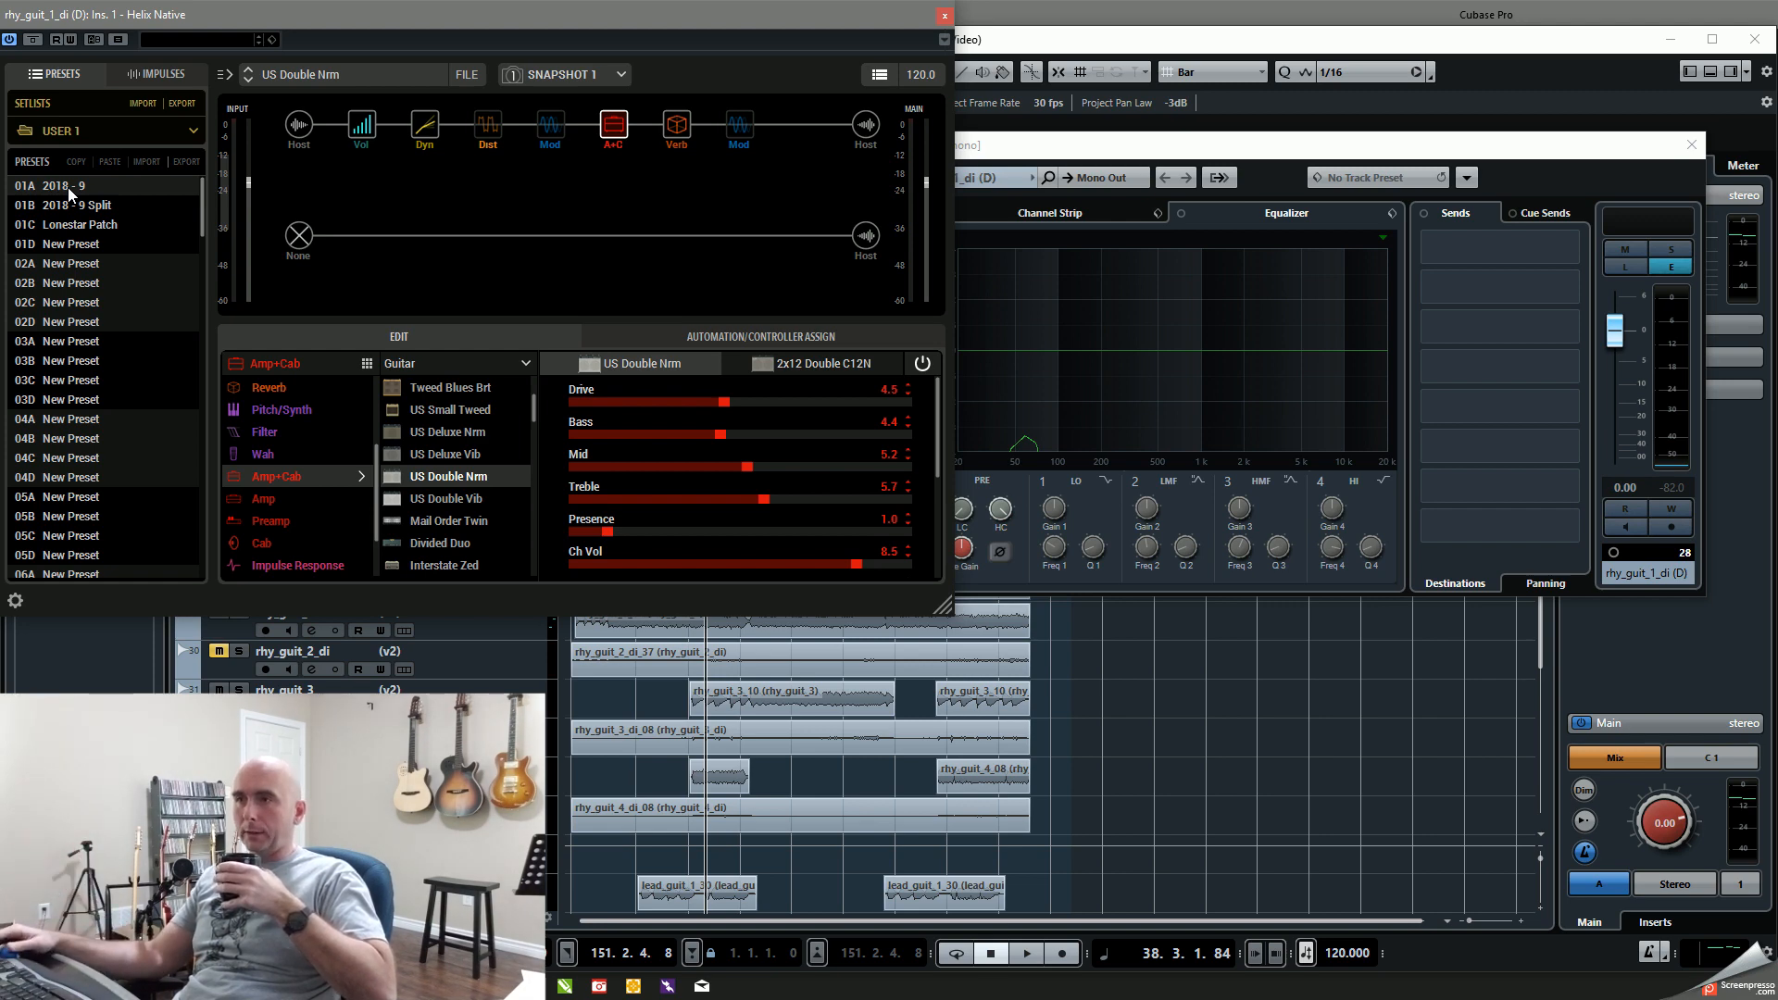
click(69, 187)
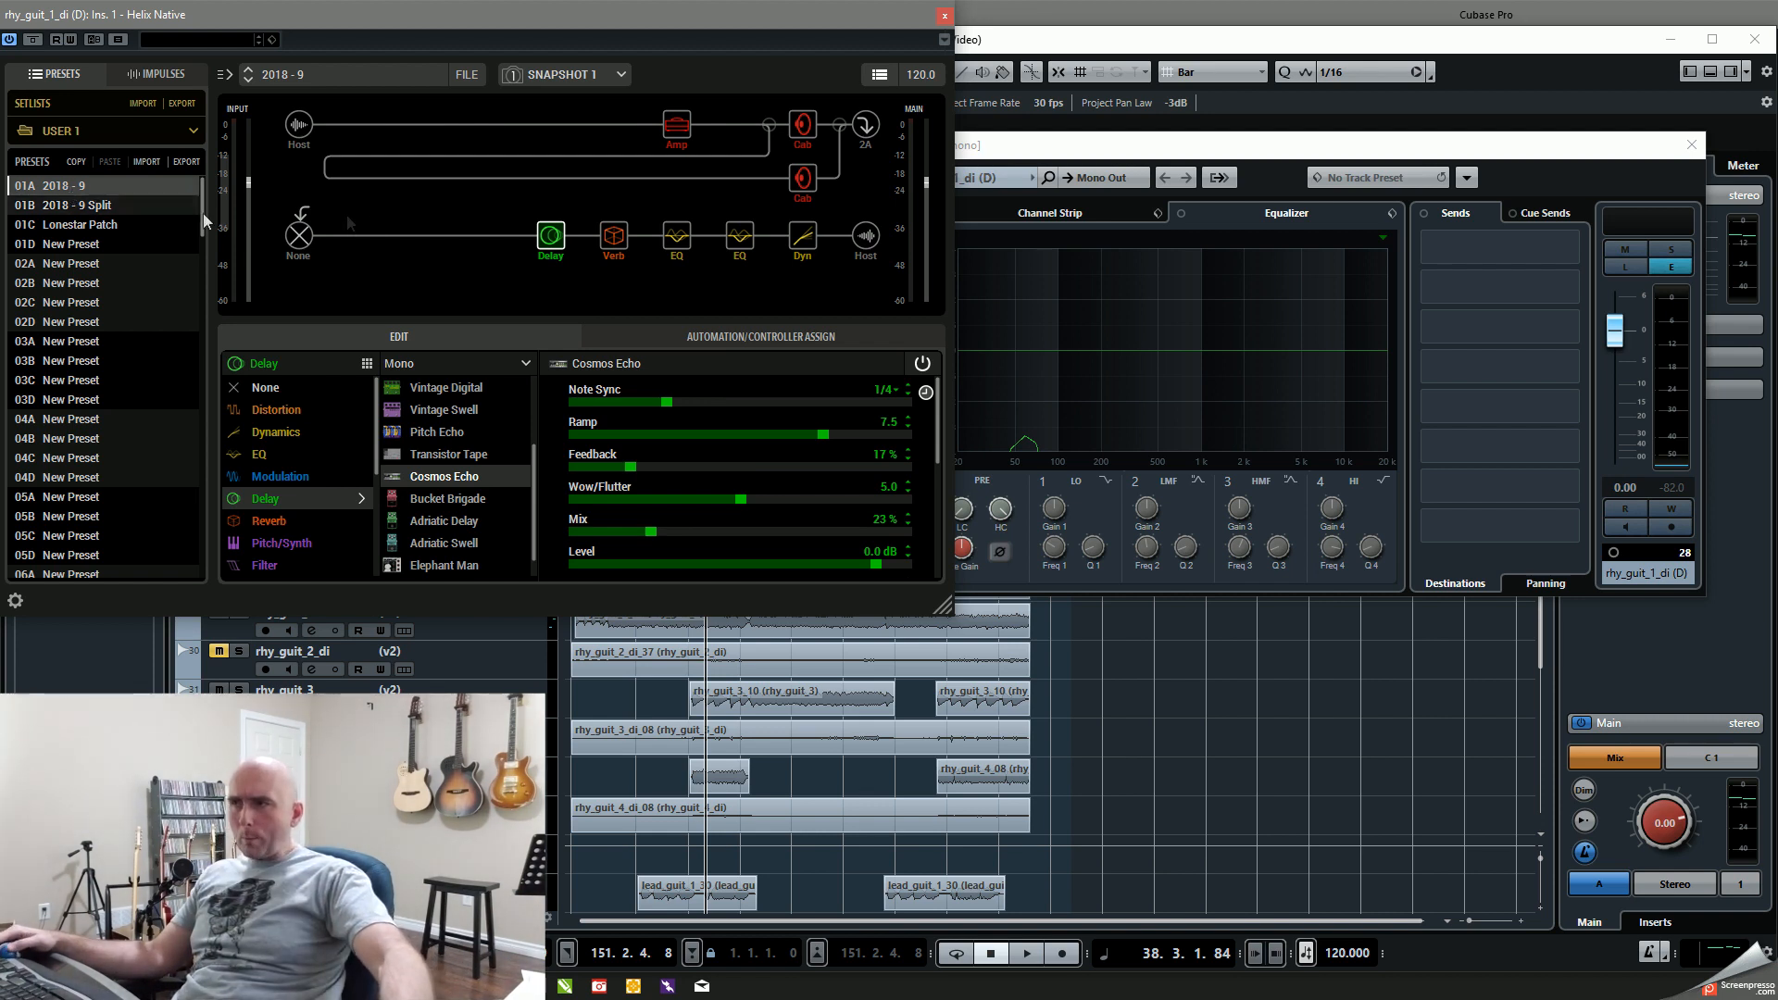
mouse_move(548, 219)
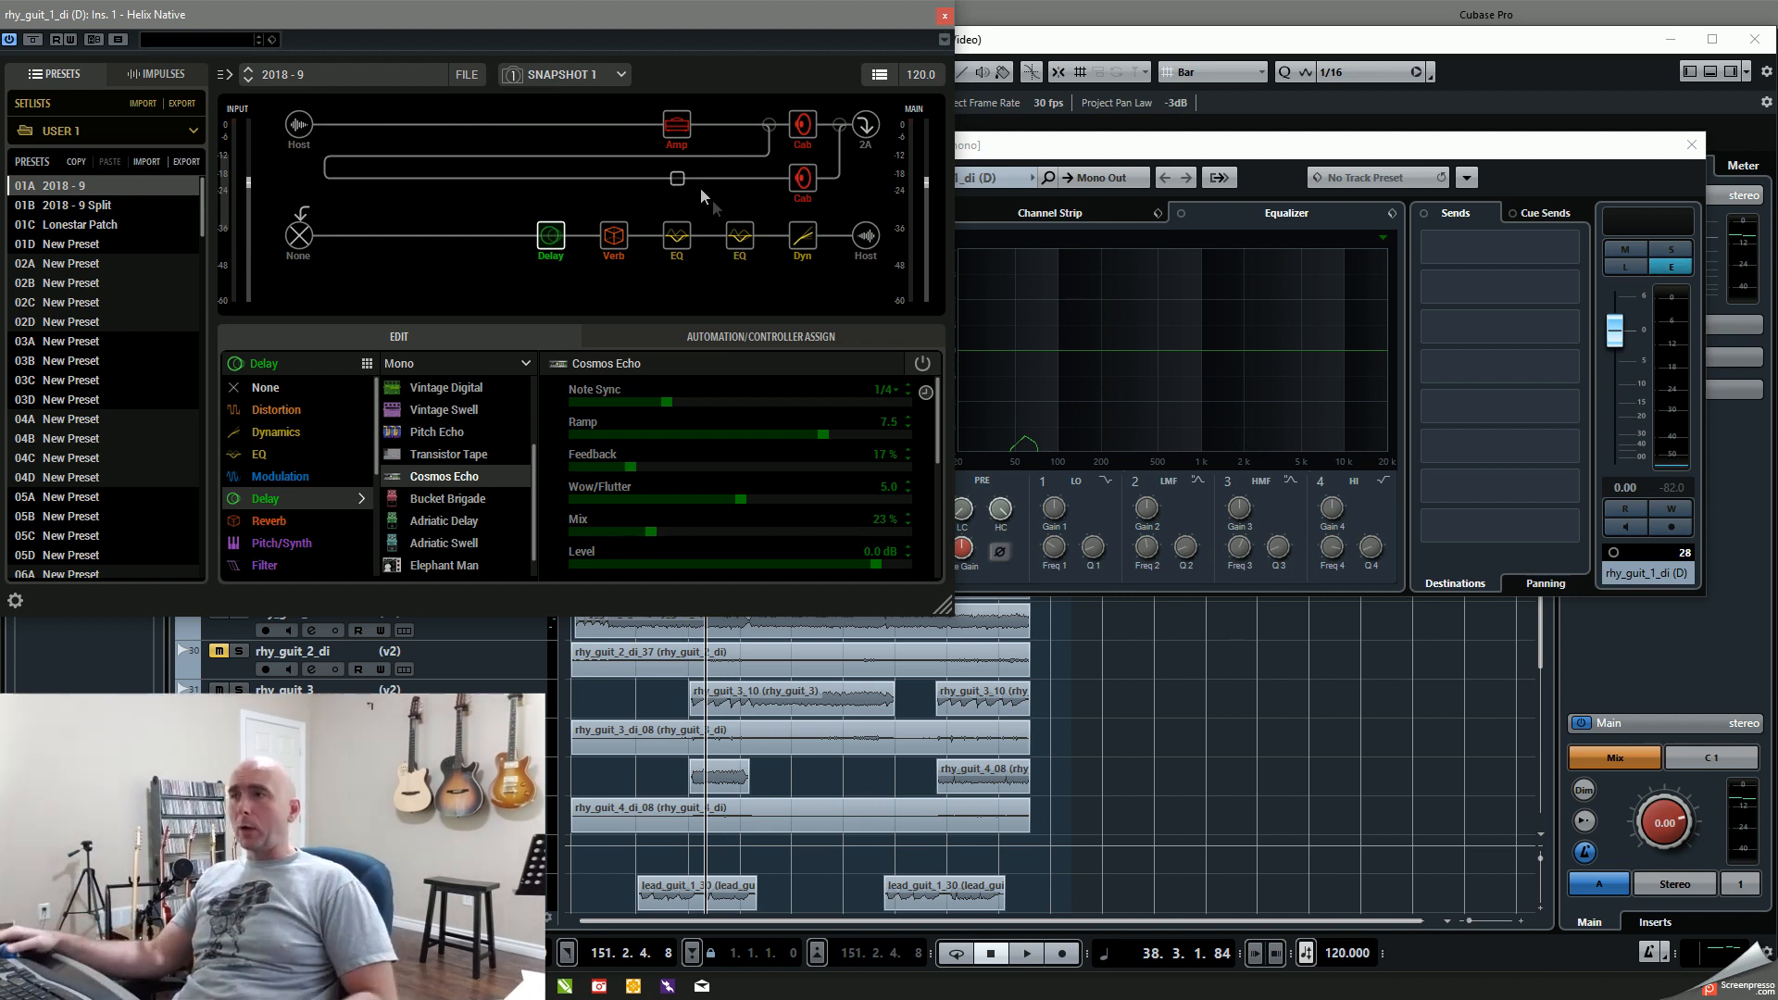
drag(942, 608, 1758, 963)
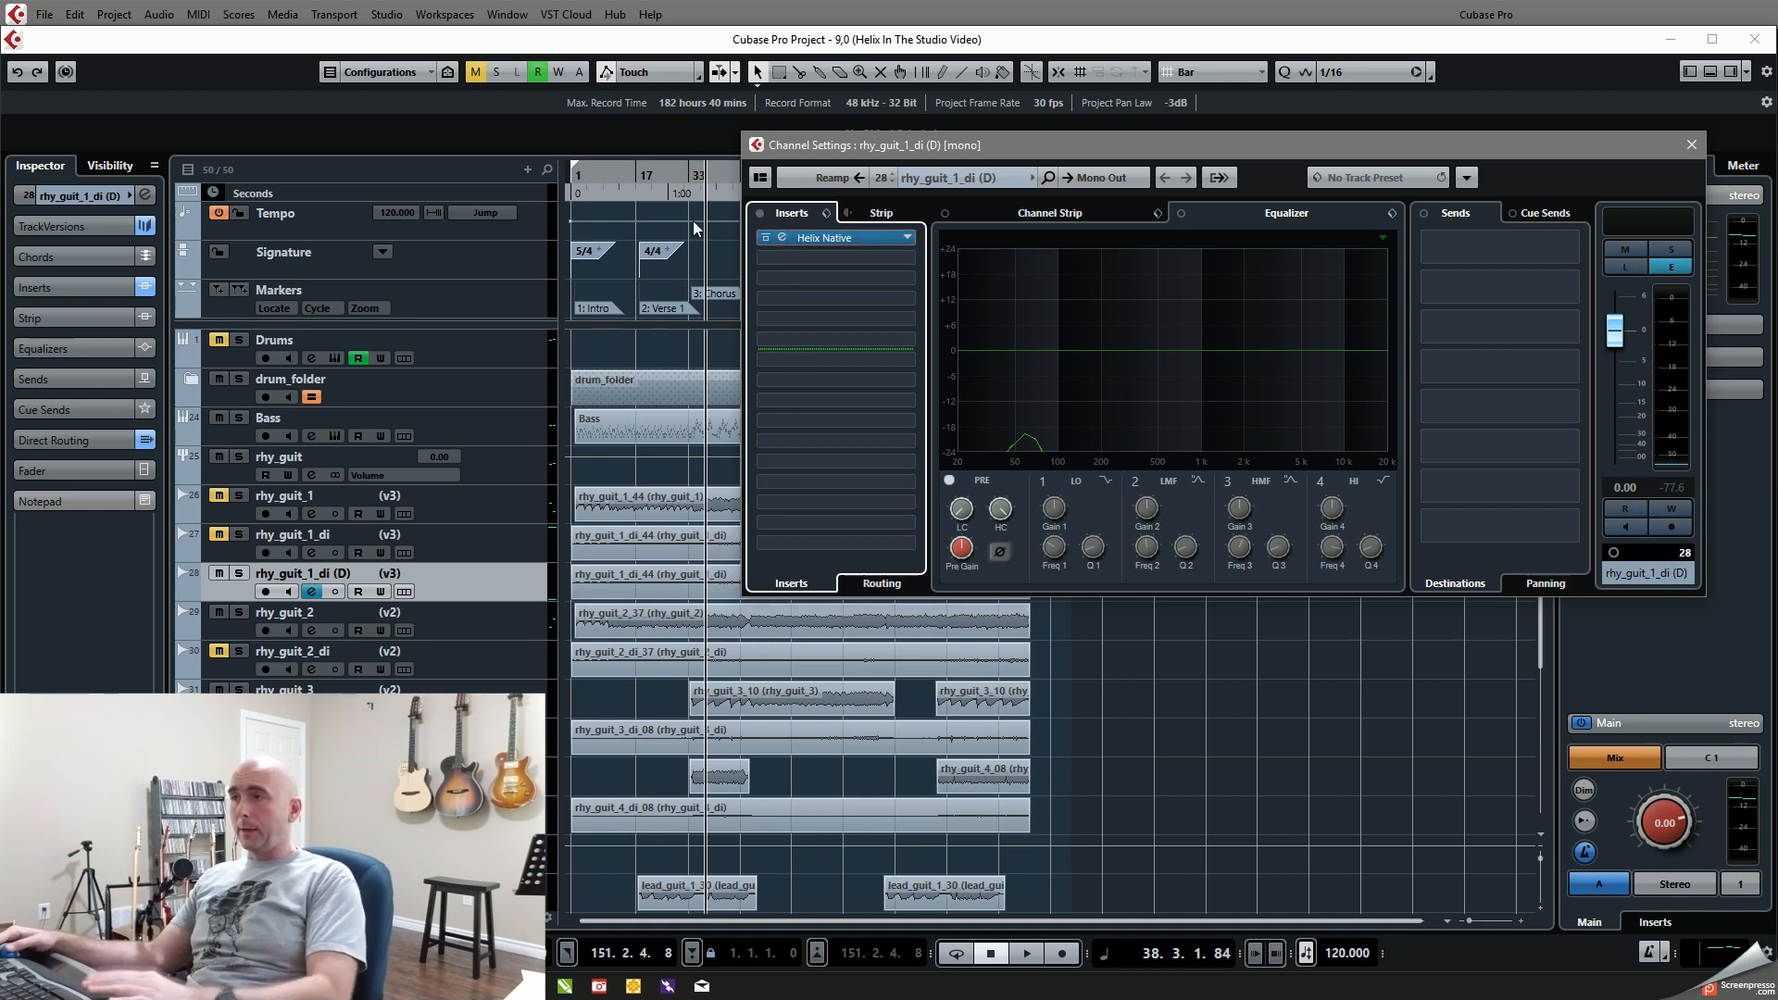
Step: Place the playhead at about 33.3.3.100, solo rhy_guit_1_di (D) and play the first chorus
click(690, 180)
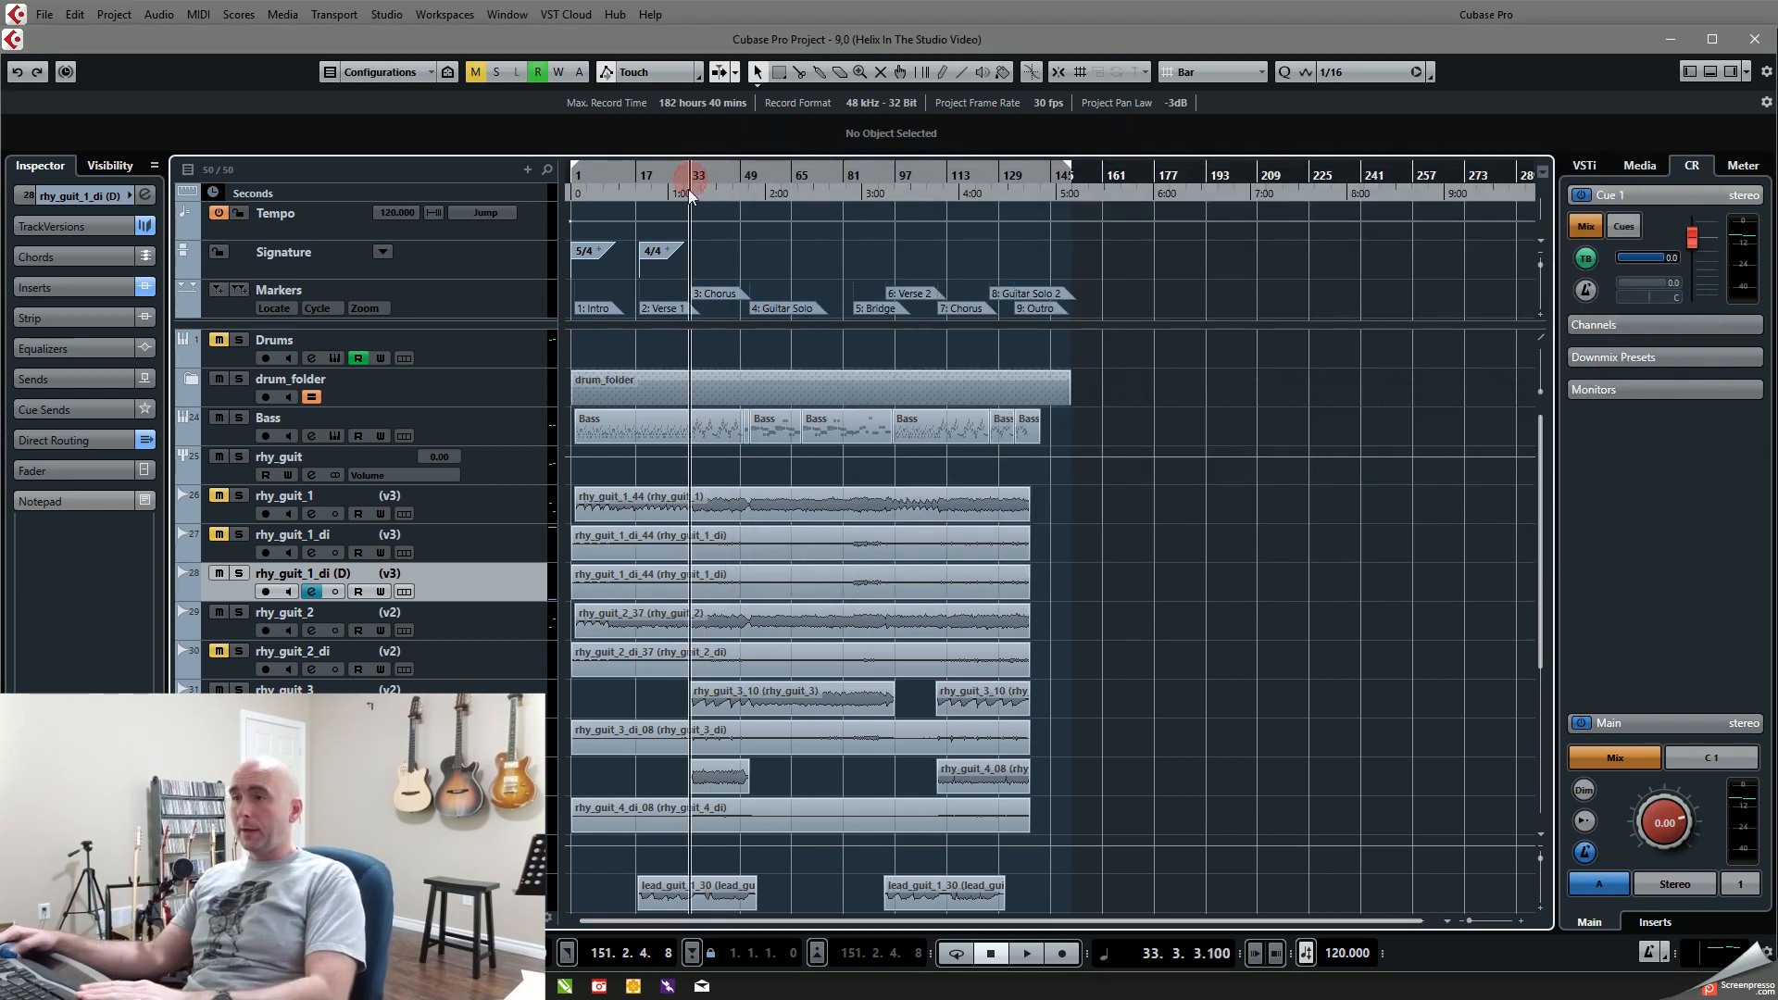
click(240, 574)
key(space)
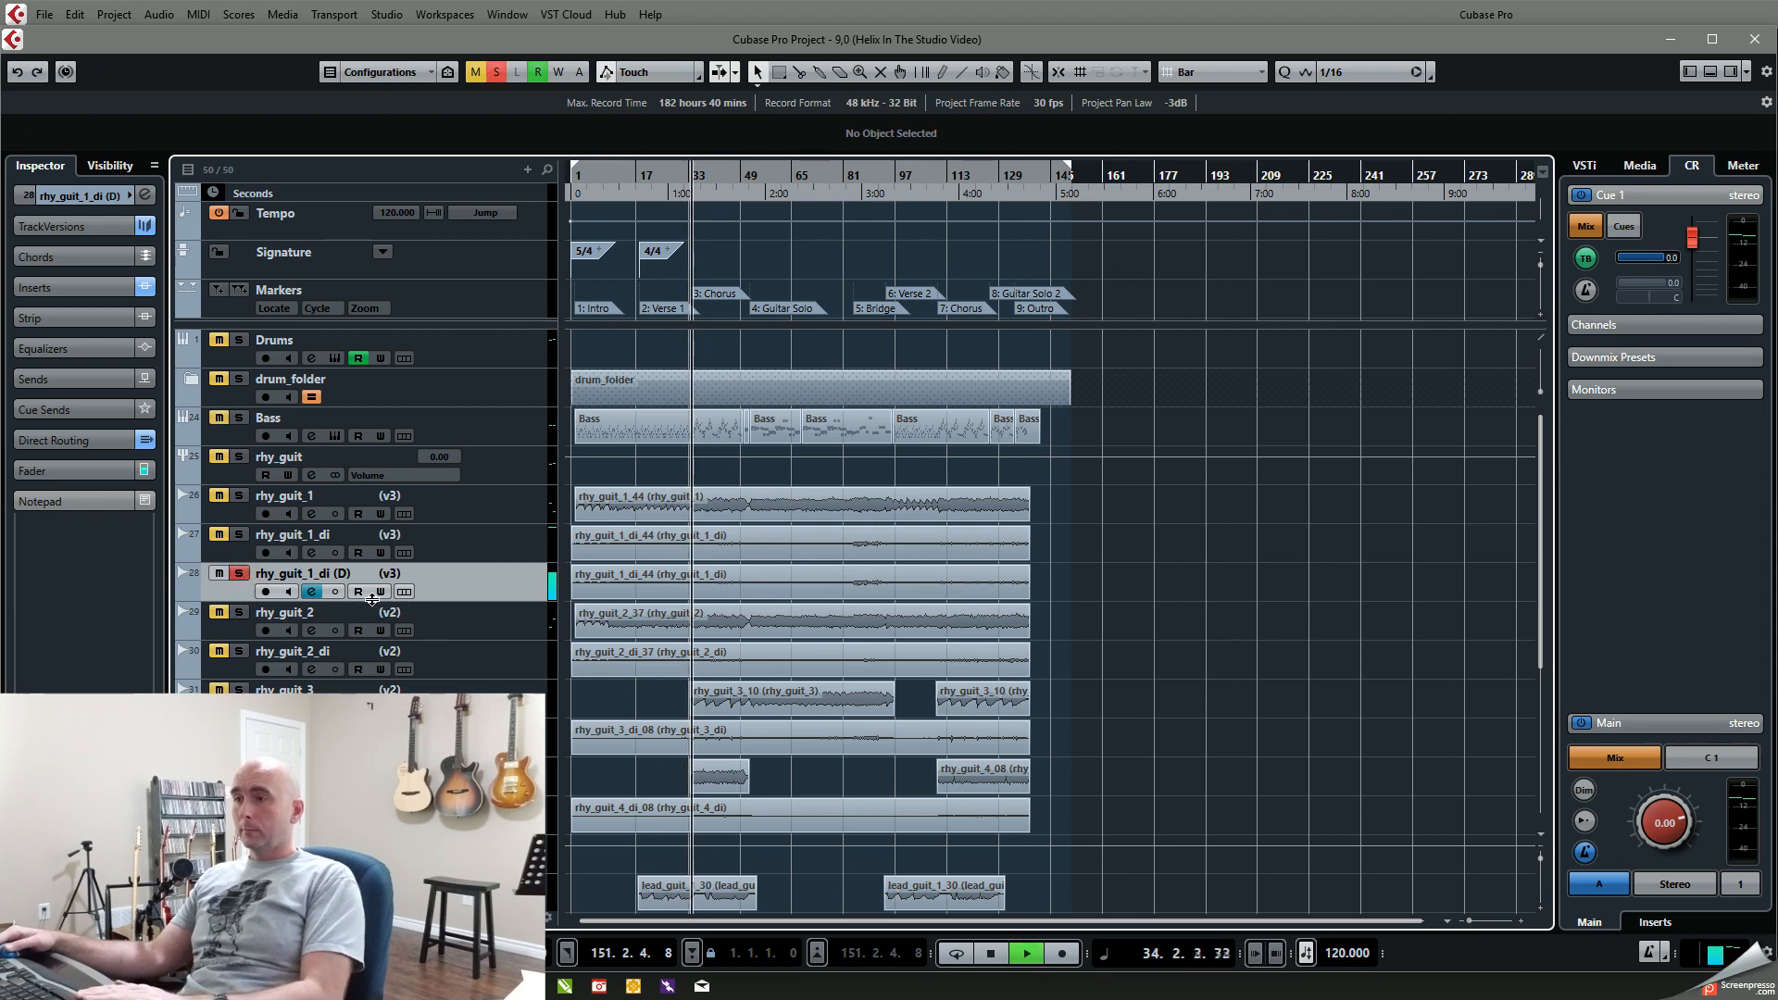
Step: Route the output of rhy_guit_1_di (D) to Stereo Out in its channel settings
click(311, 592)
click(784, 238)
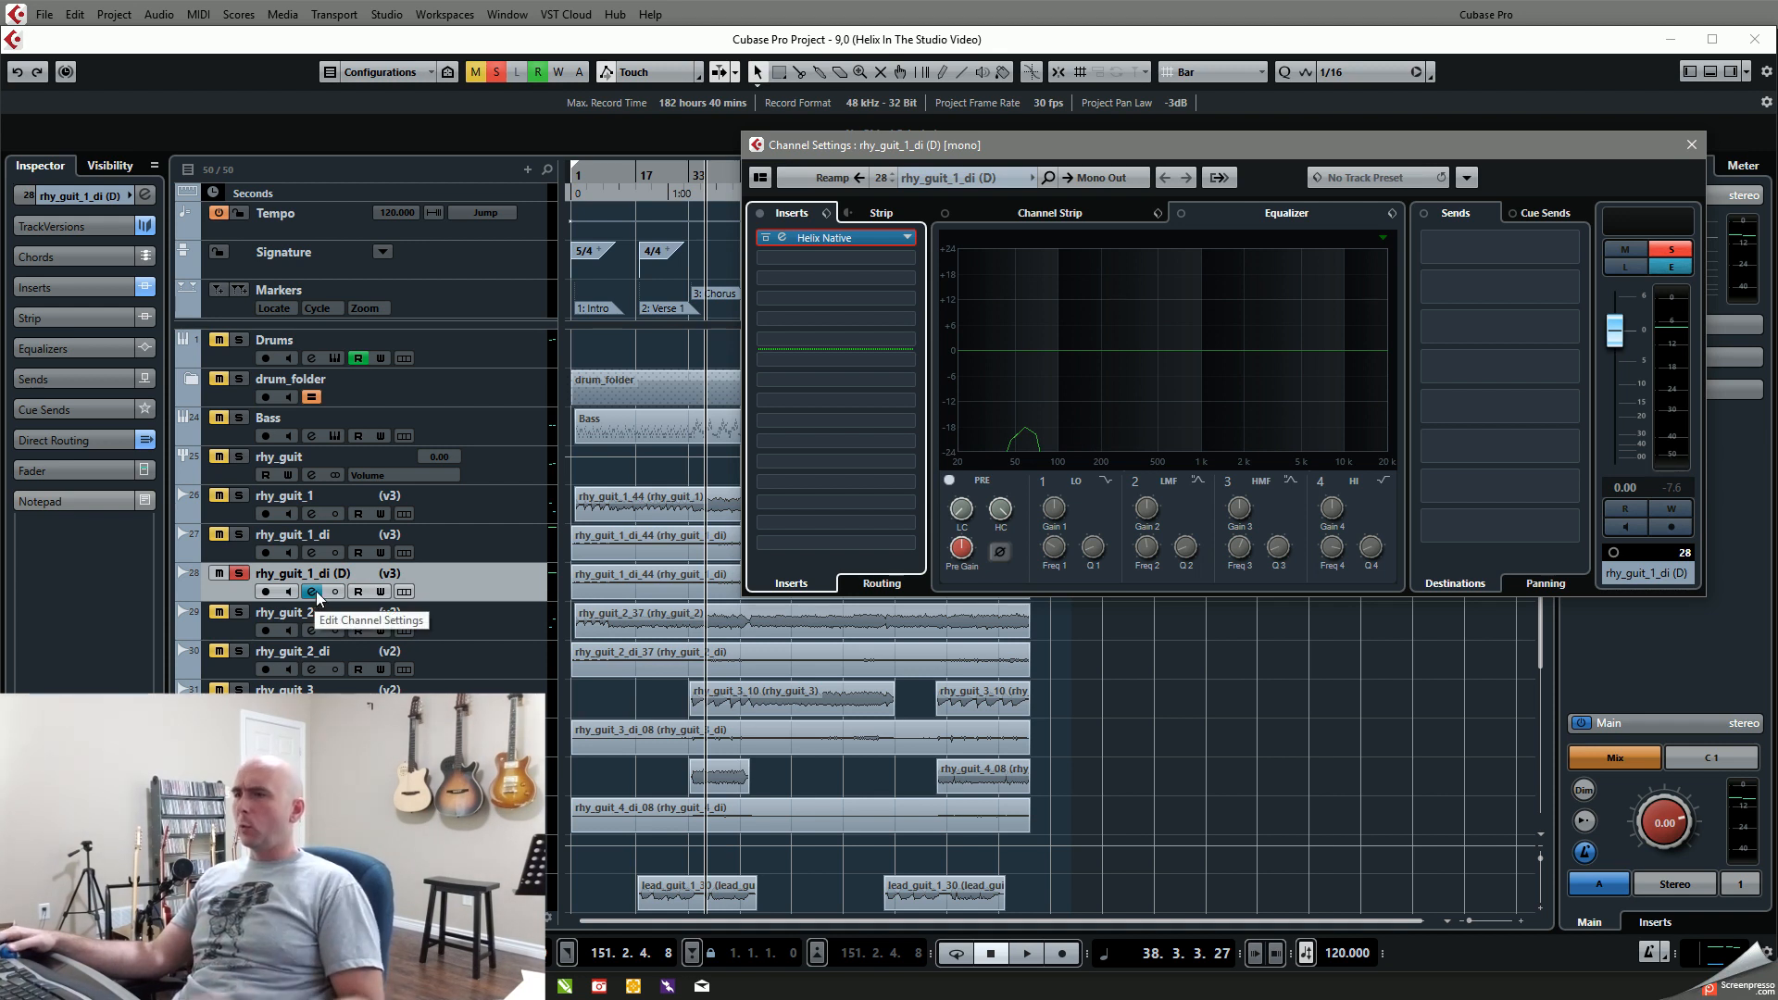
click(1103, 179)
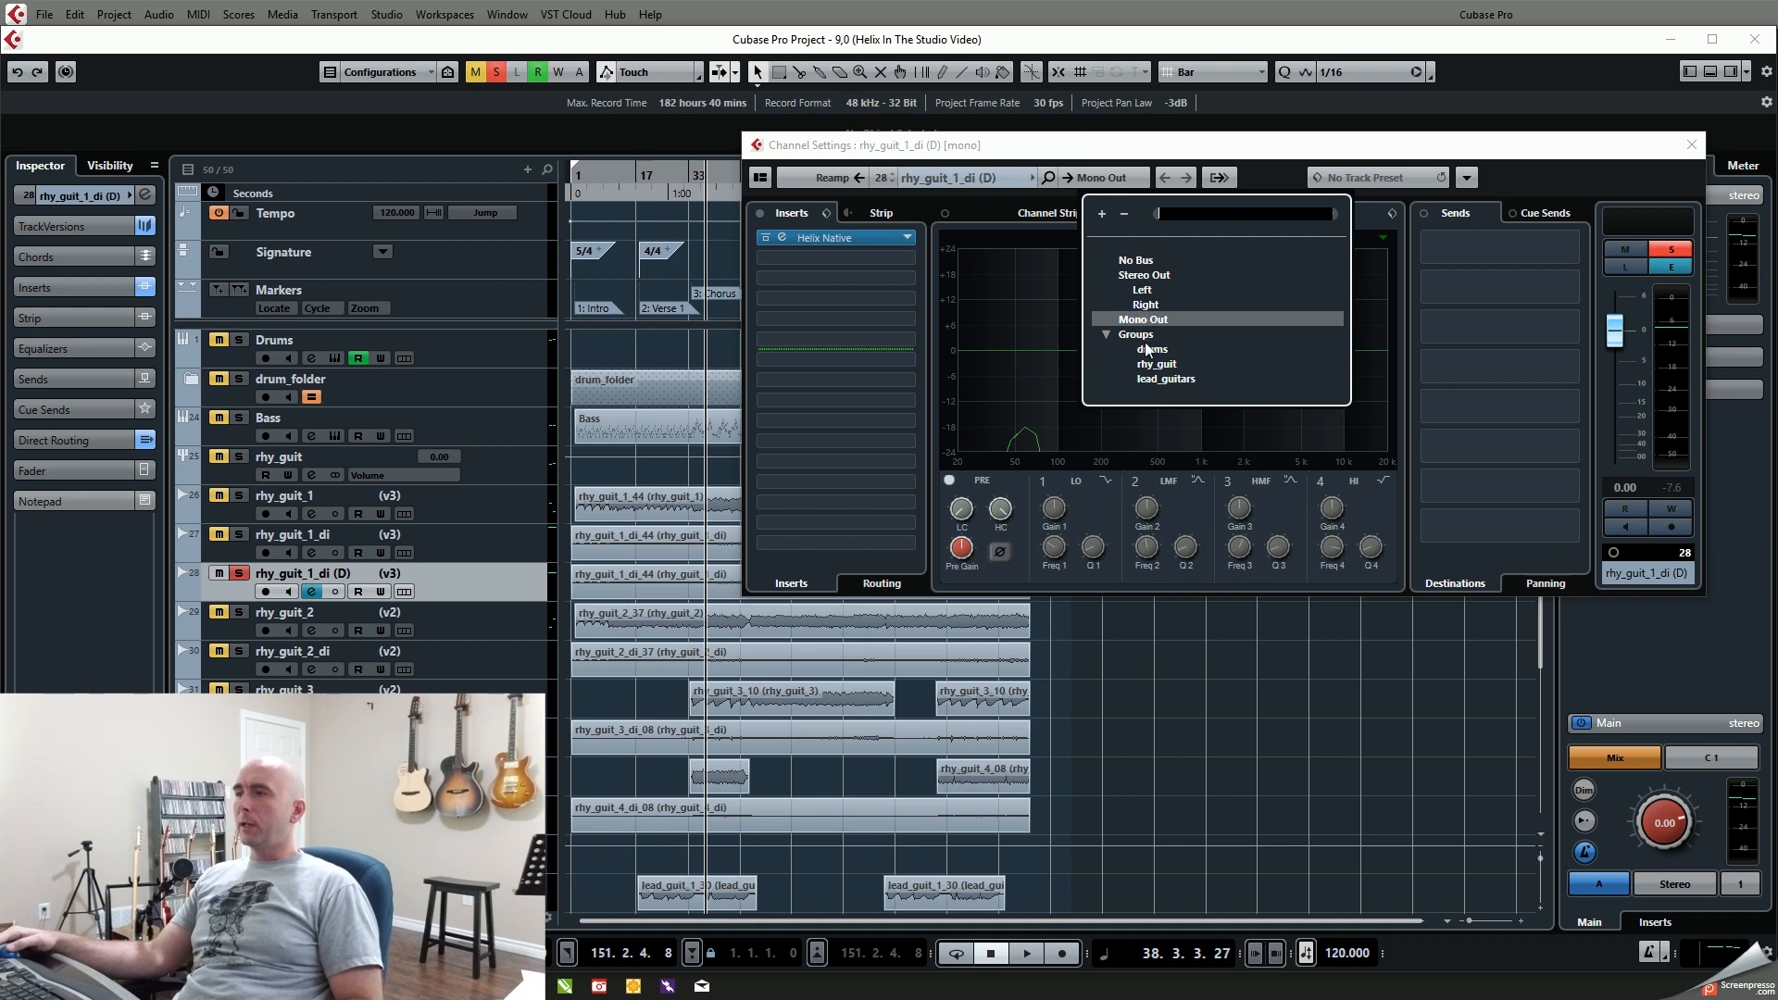
click(1143, 278)
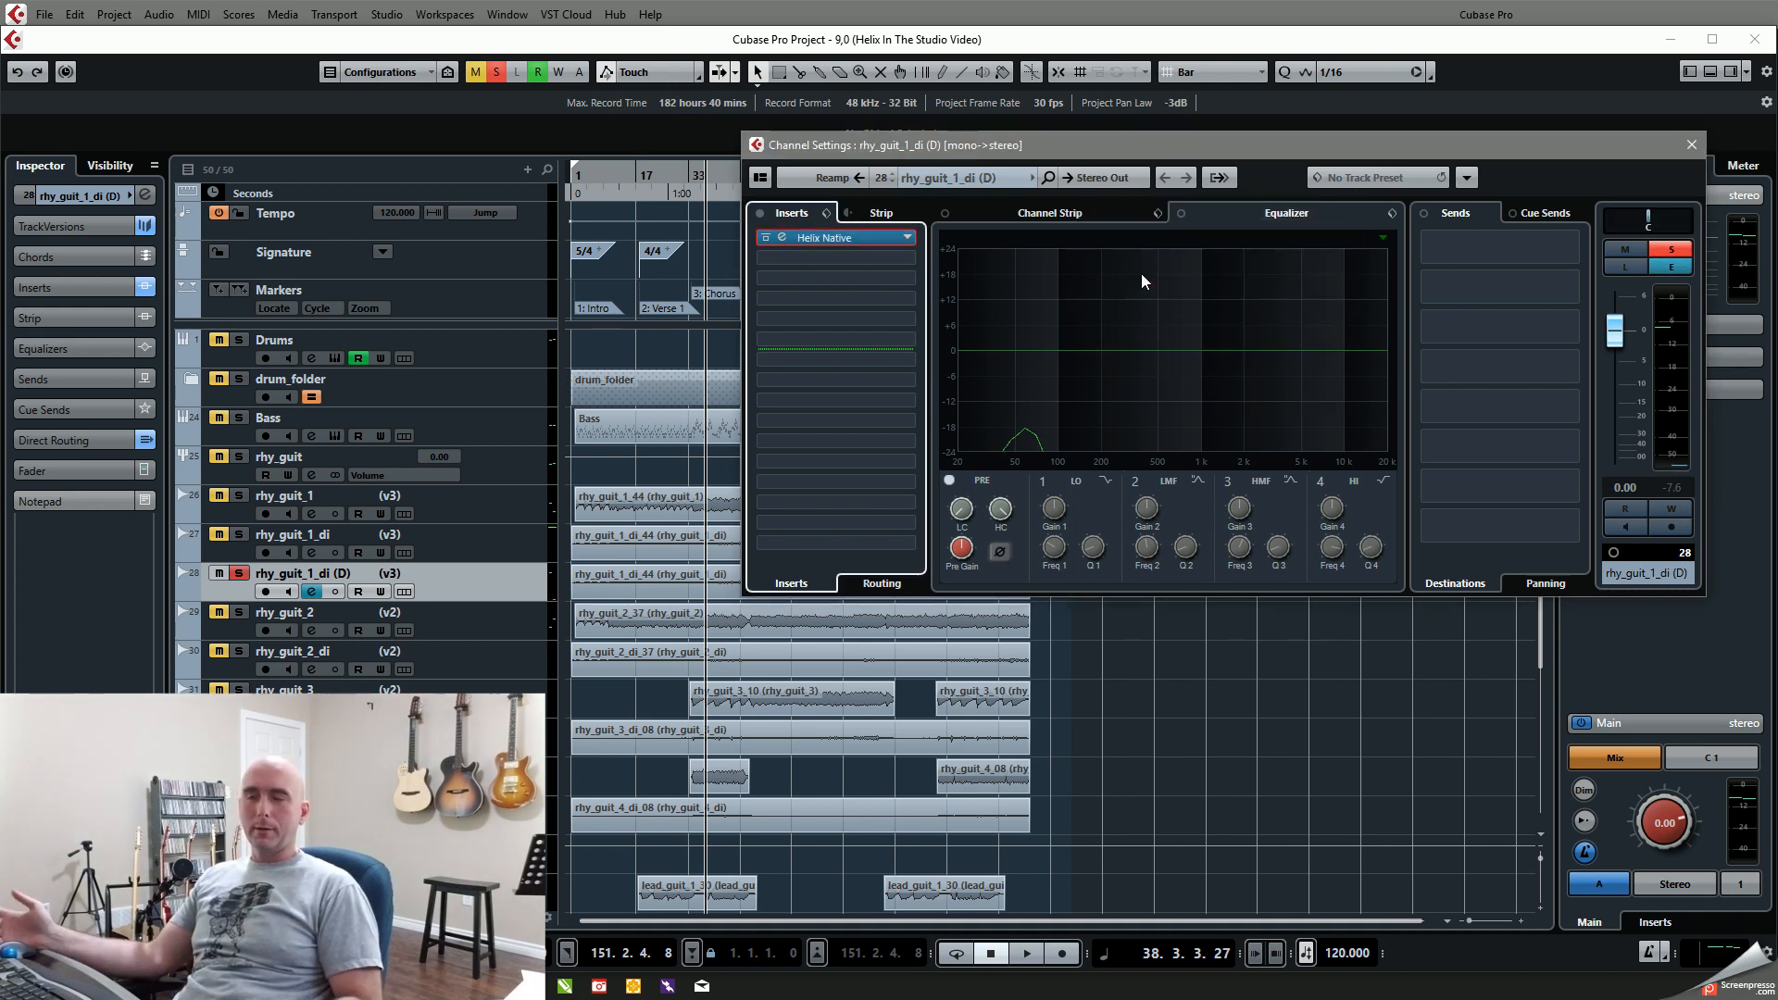
Step: Audition the soloed rhy_guit_1_di (D) in the chorus and compare it with the soloed rhy_guit_1
key(KP_0)
key(space)
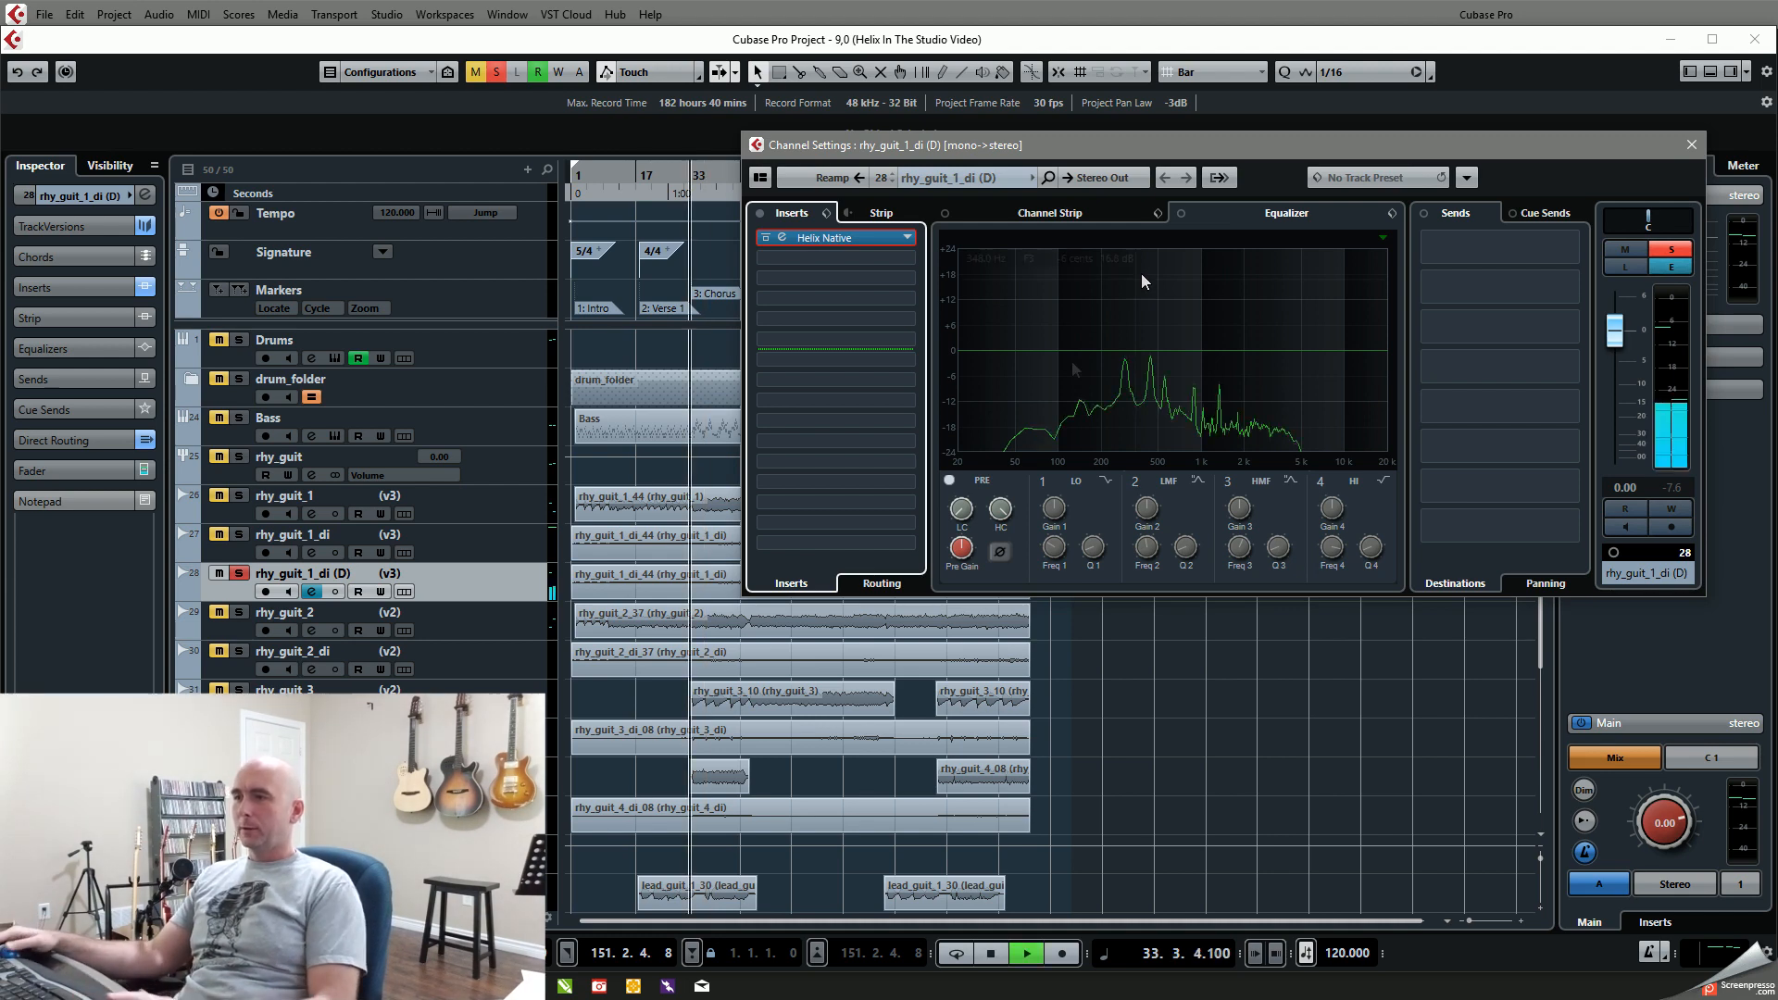
click(245, 578)
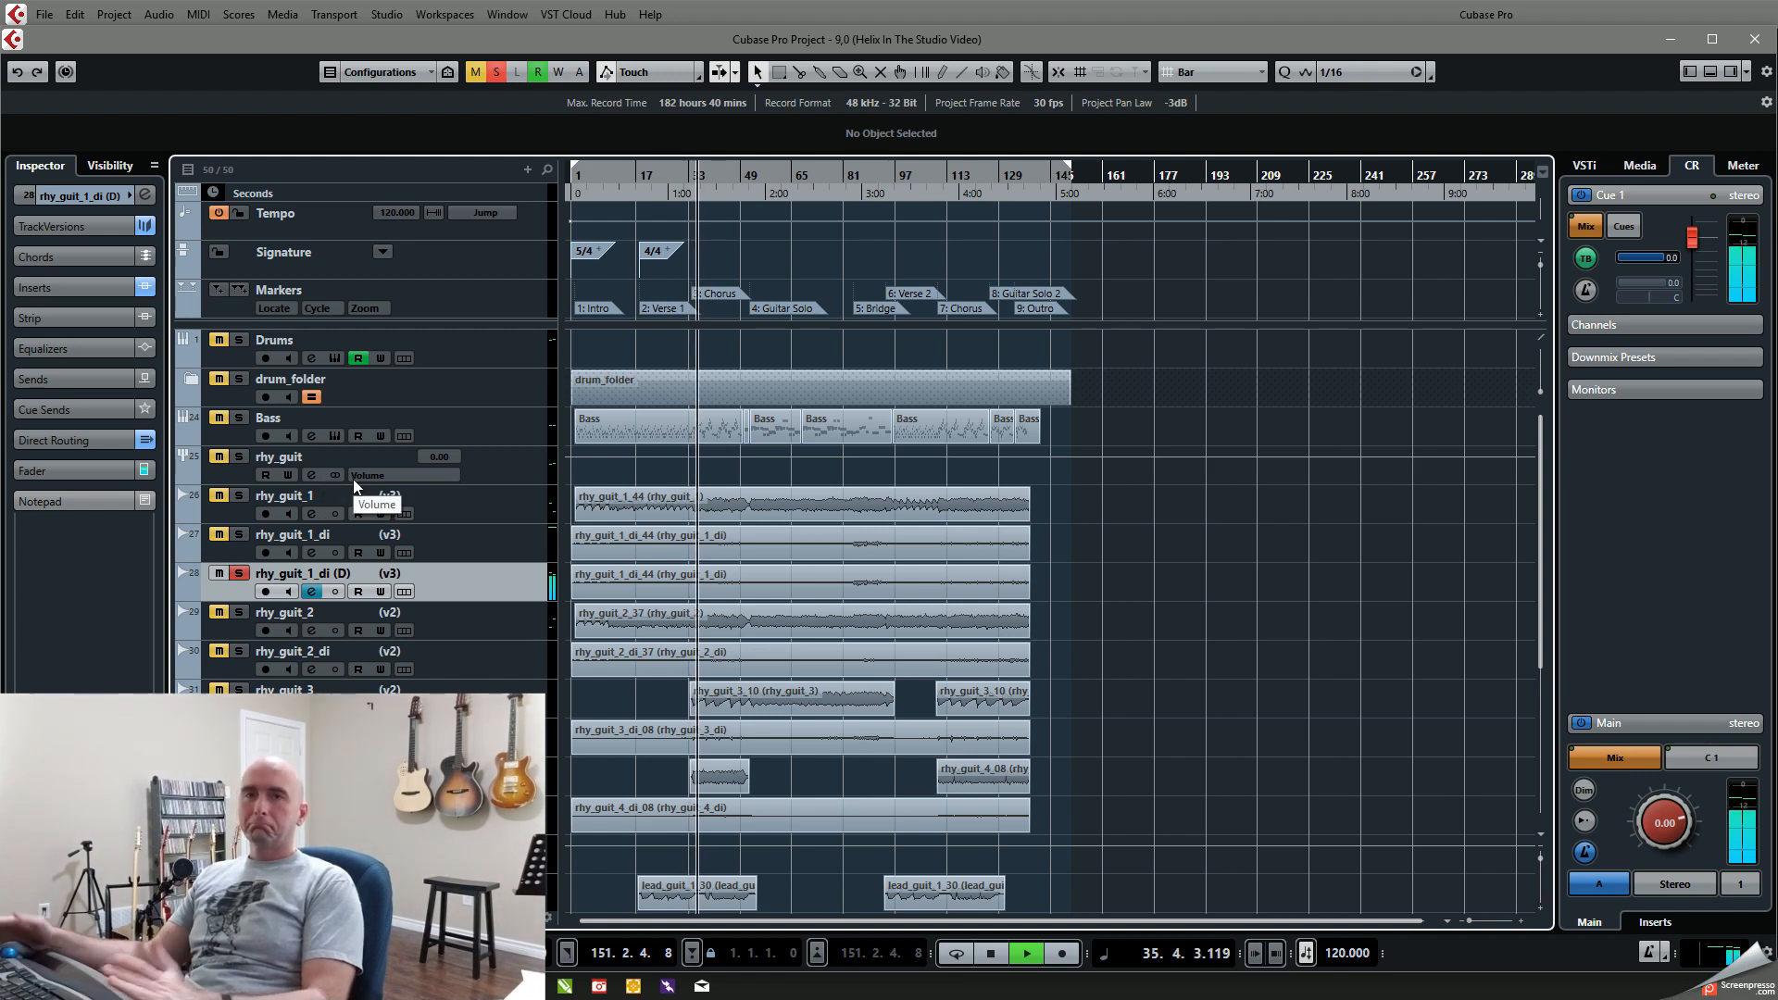
key(space)
click(239, 574)
click(239, 495)
key(space)
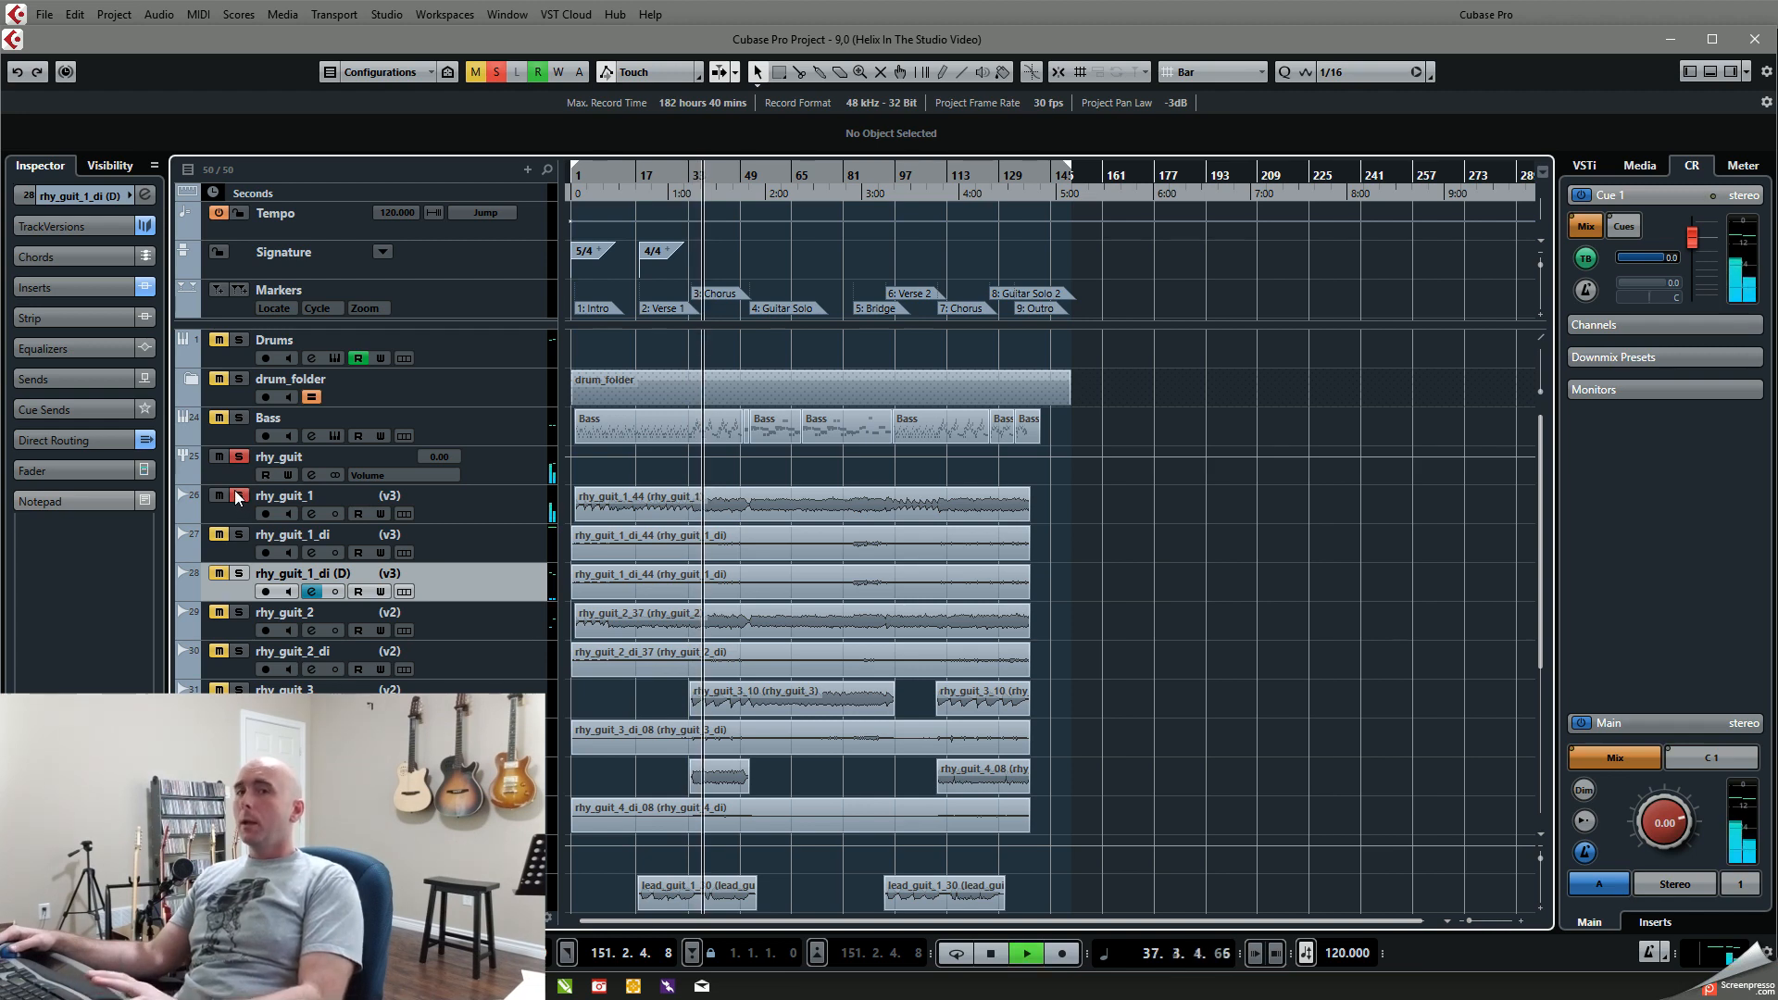
key(space)
Step: Set the rhy_guit_1_di (D) channel volume to -7.34 in the MixConsole, matching rhy_guit_1
key(F3)
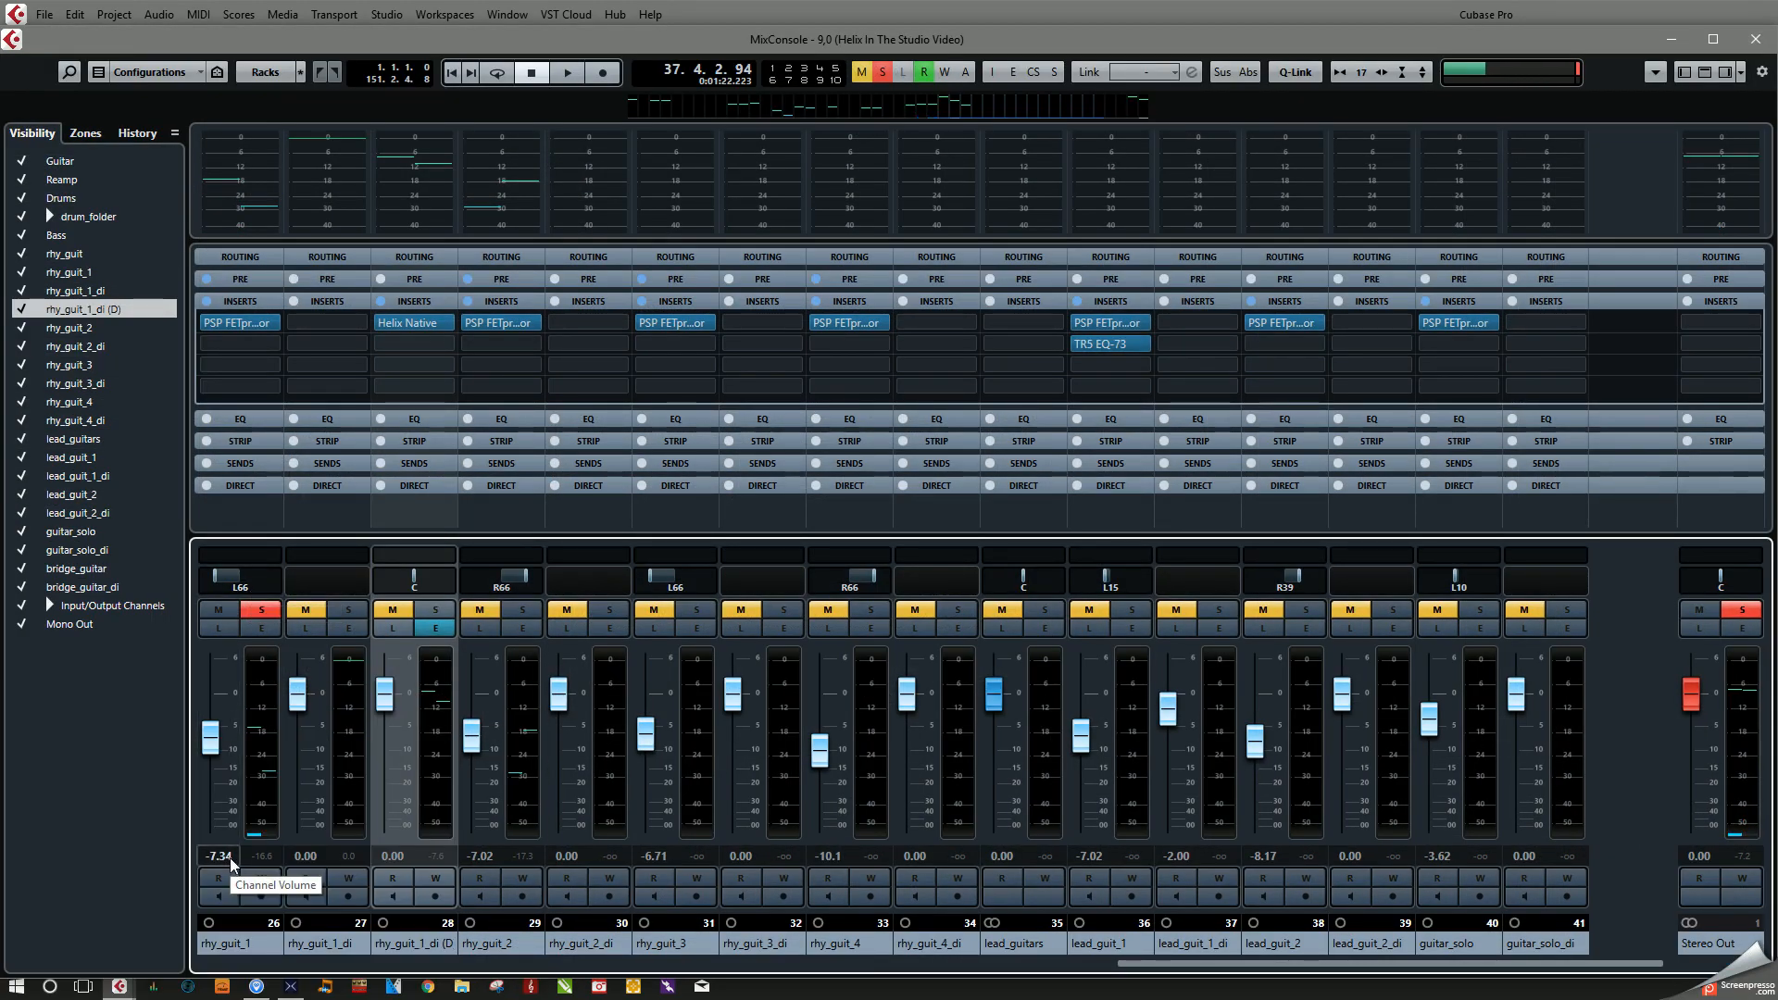
click(400, 857)
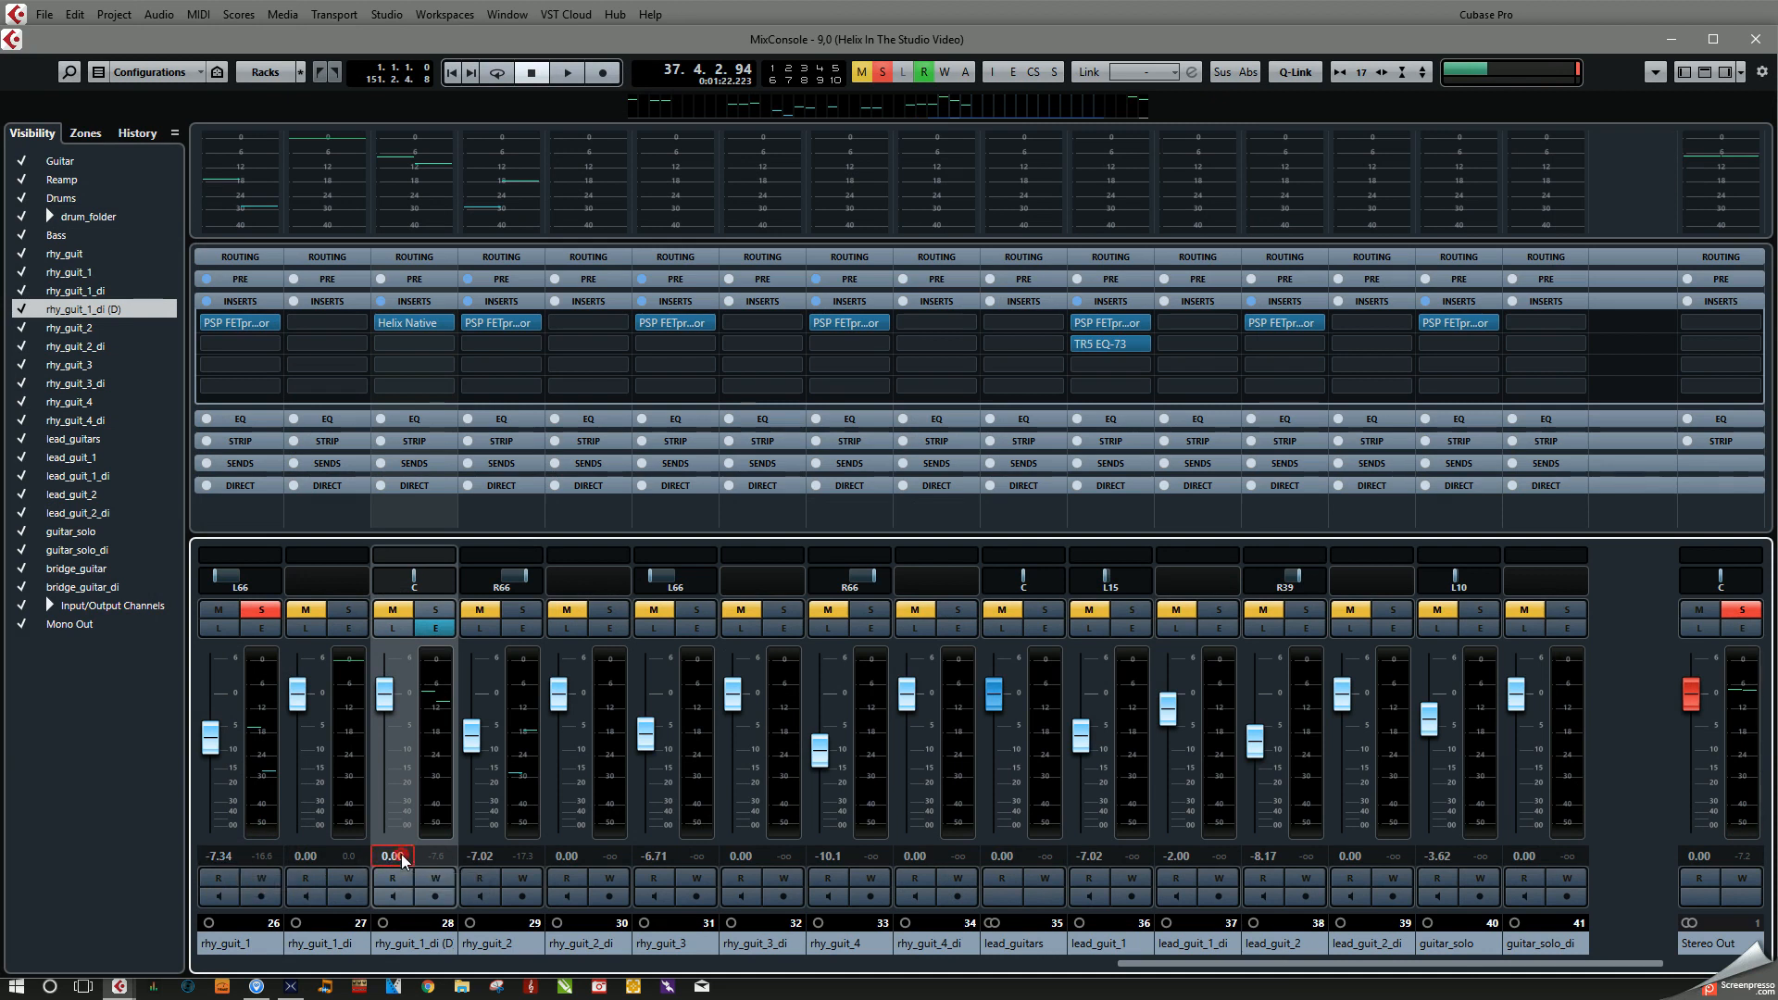
text(-7.34)
key(Return)
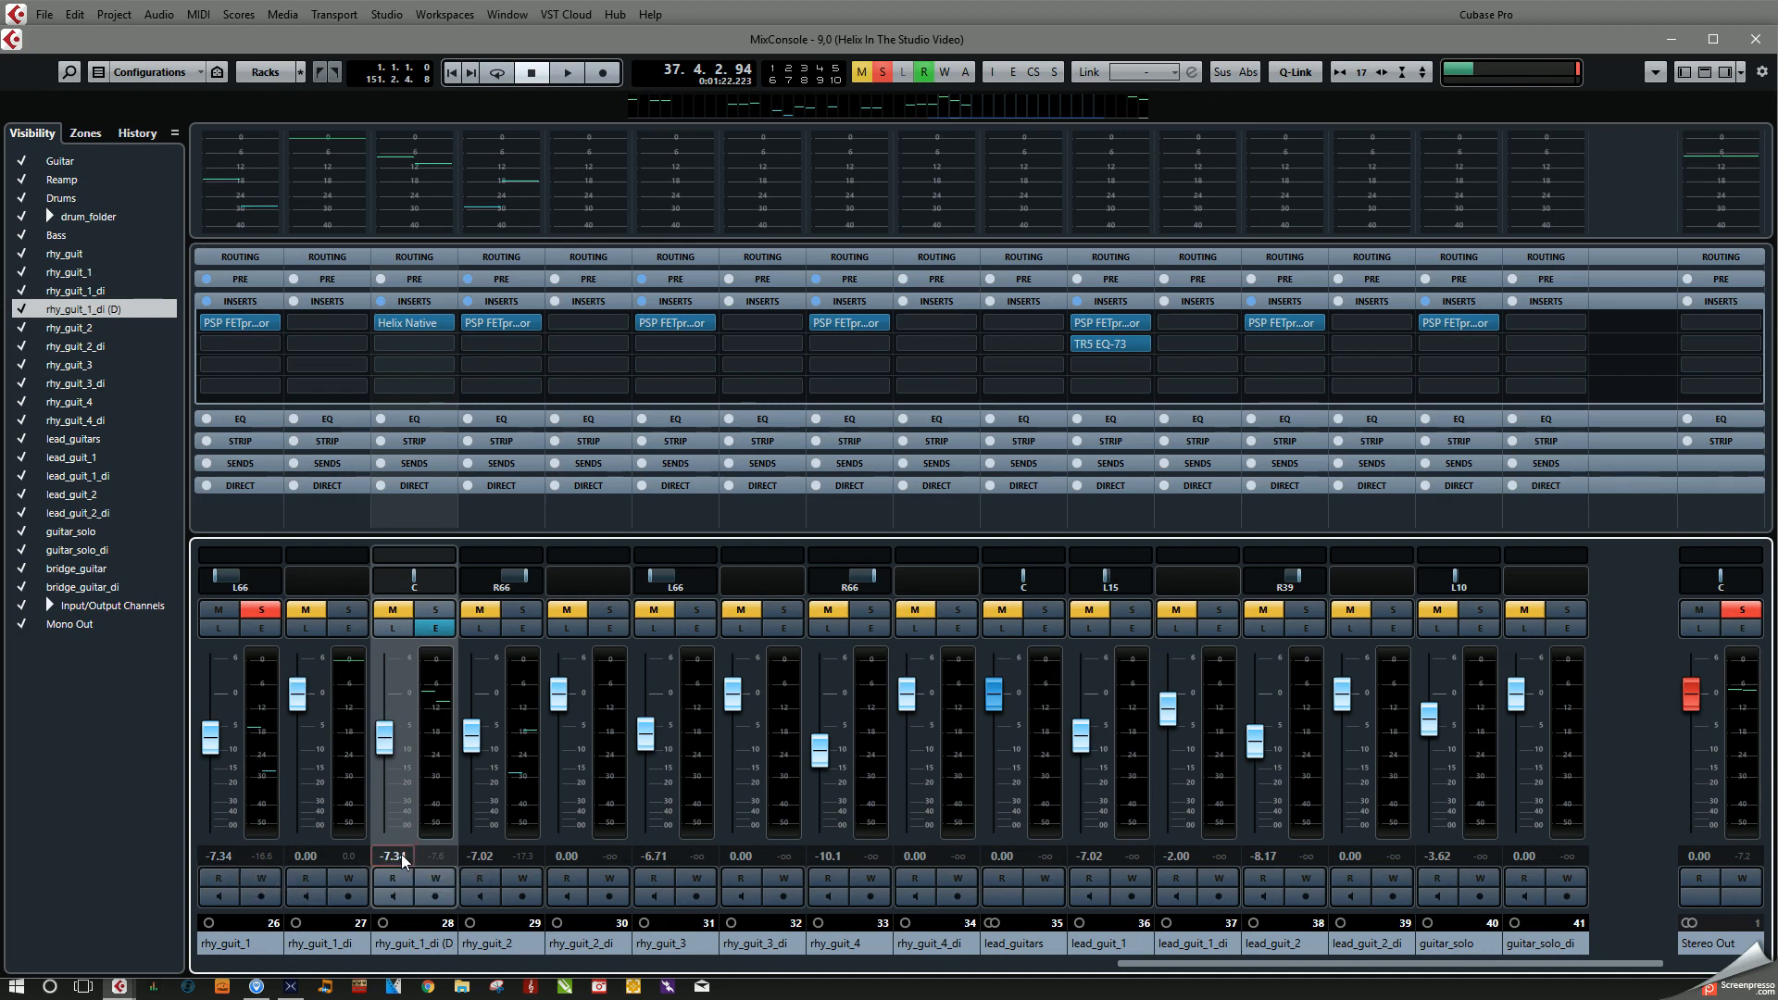
Step: Pan the rhy_guit_1_di (D) channel to R66
double_click(414, 593)
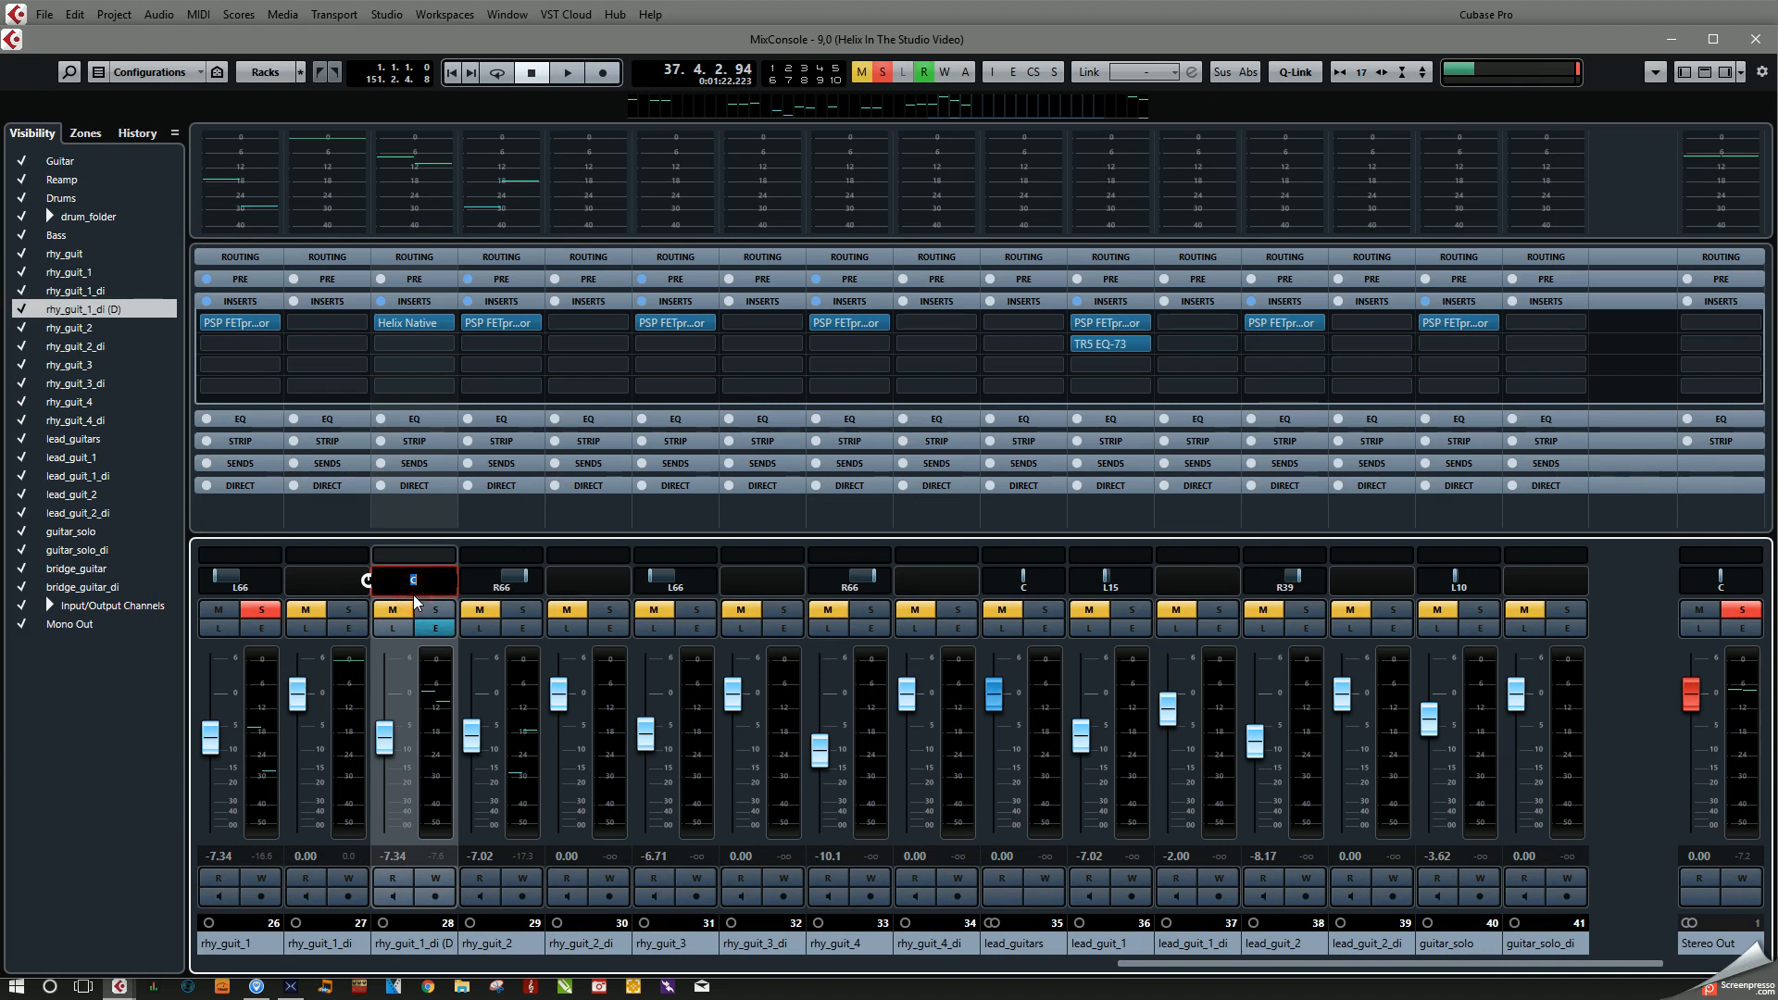
text(r66)
key(Return)
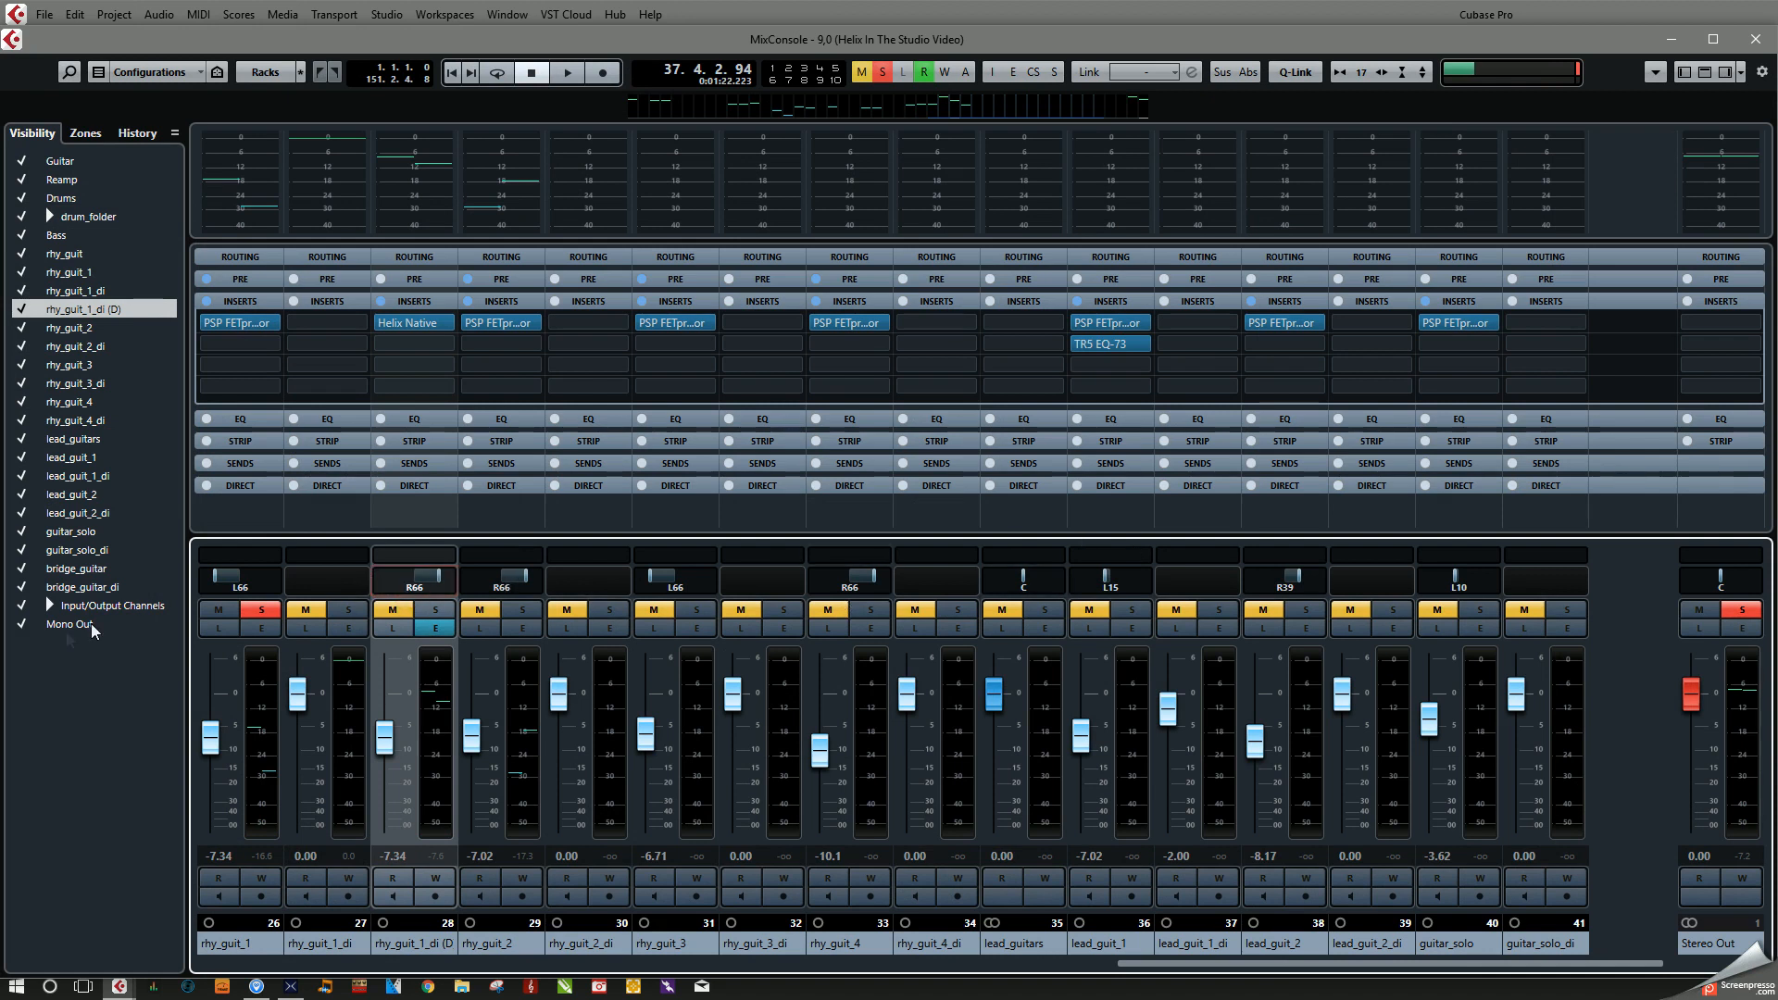
Step: Compare rhy_guit_1 with rhy_guit_1_di (D) during playback by switching the solo from one to the other
key(space)
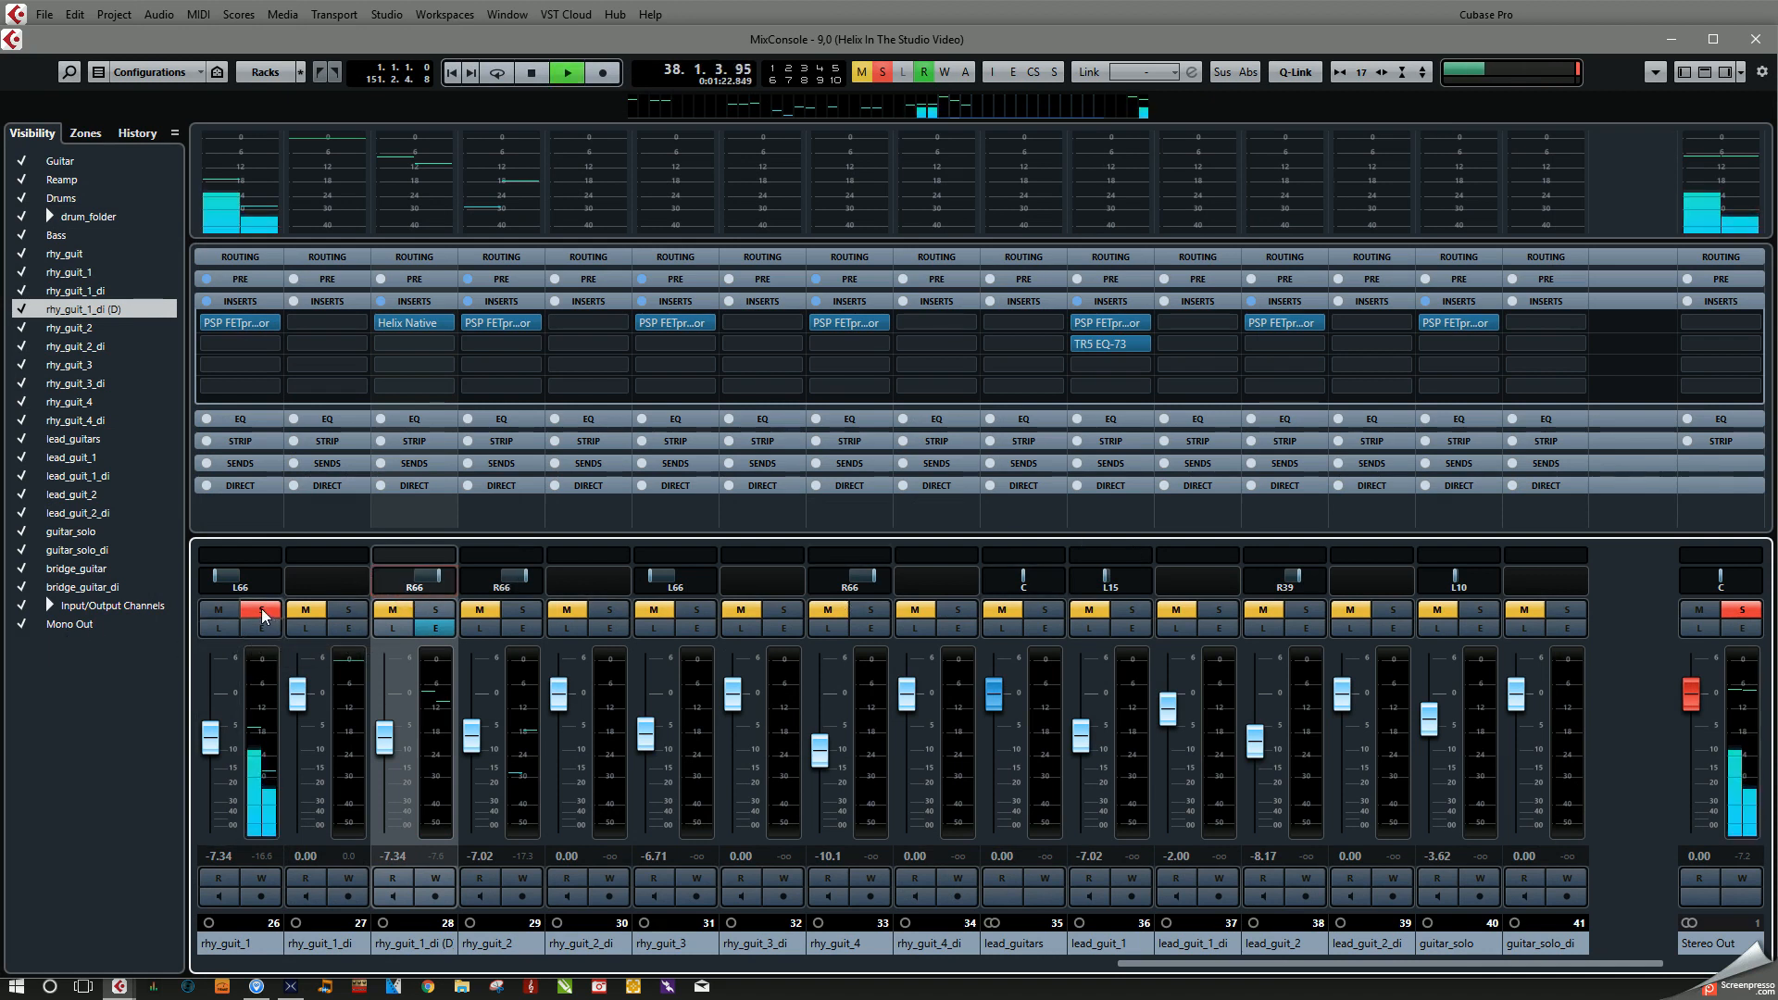
click(264, 612)
click(447, 611)
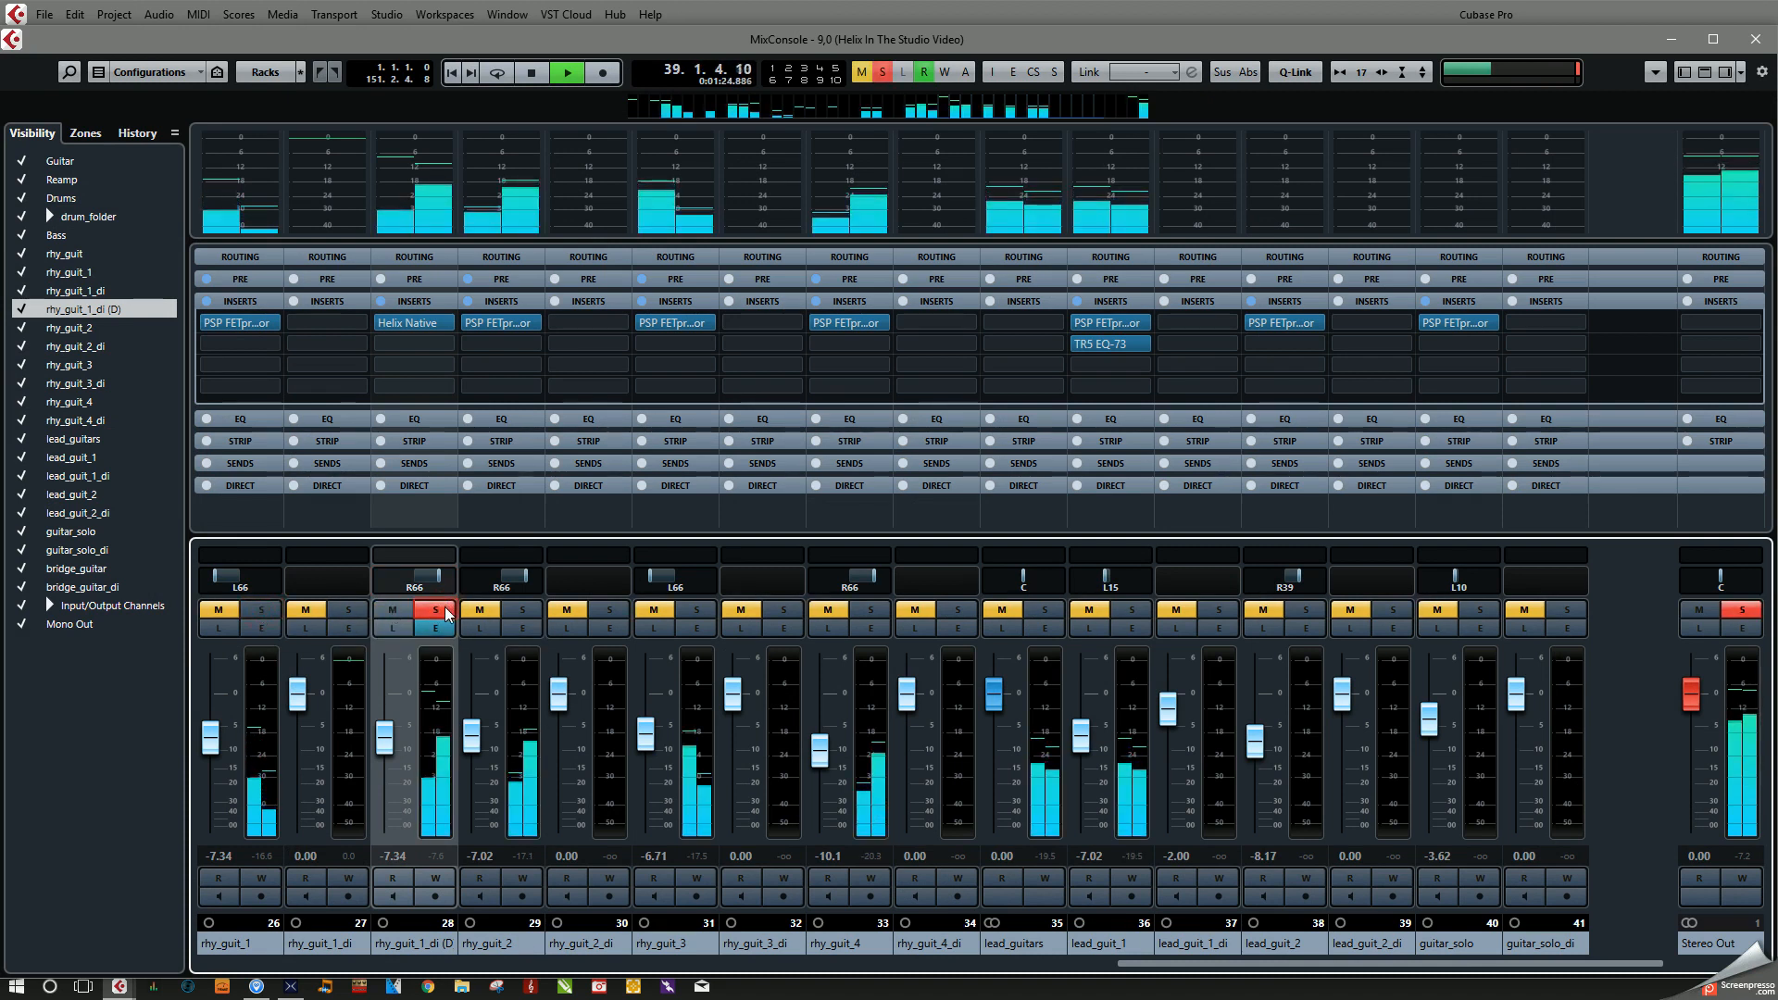
key(space)
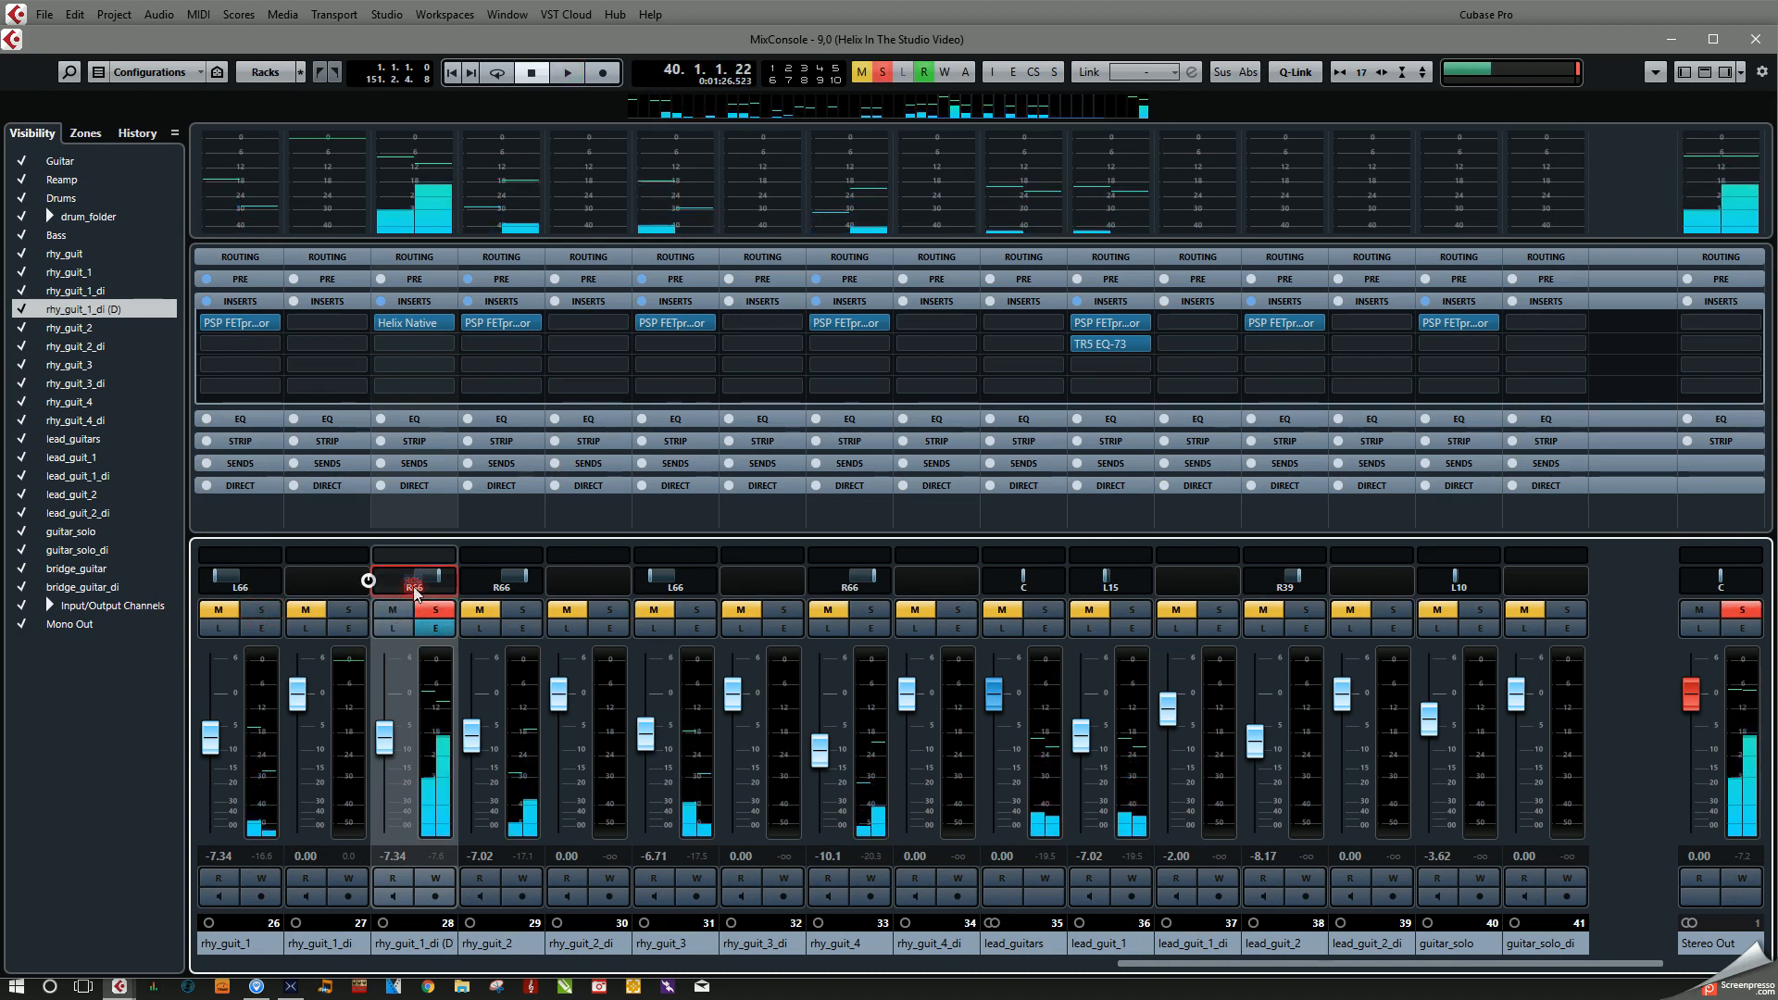
Step: Set the pan of rhy_guit_1_di (D) to L66, matching rhy_guit_1
double_click(414, 586)
text(l6)
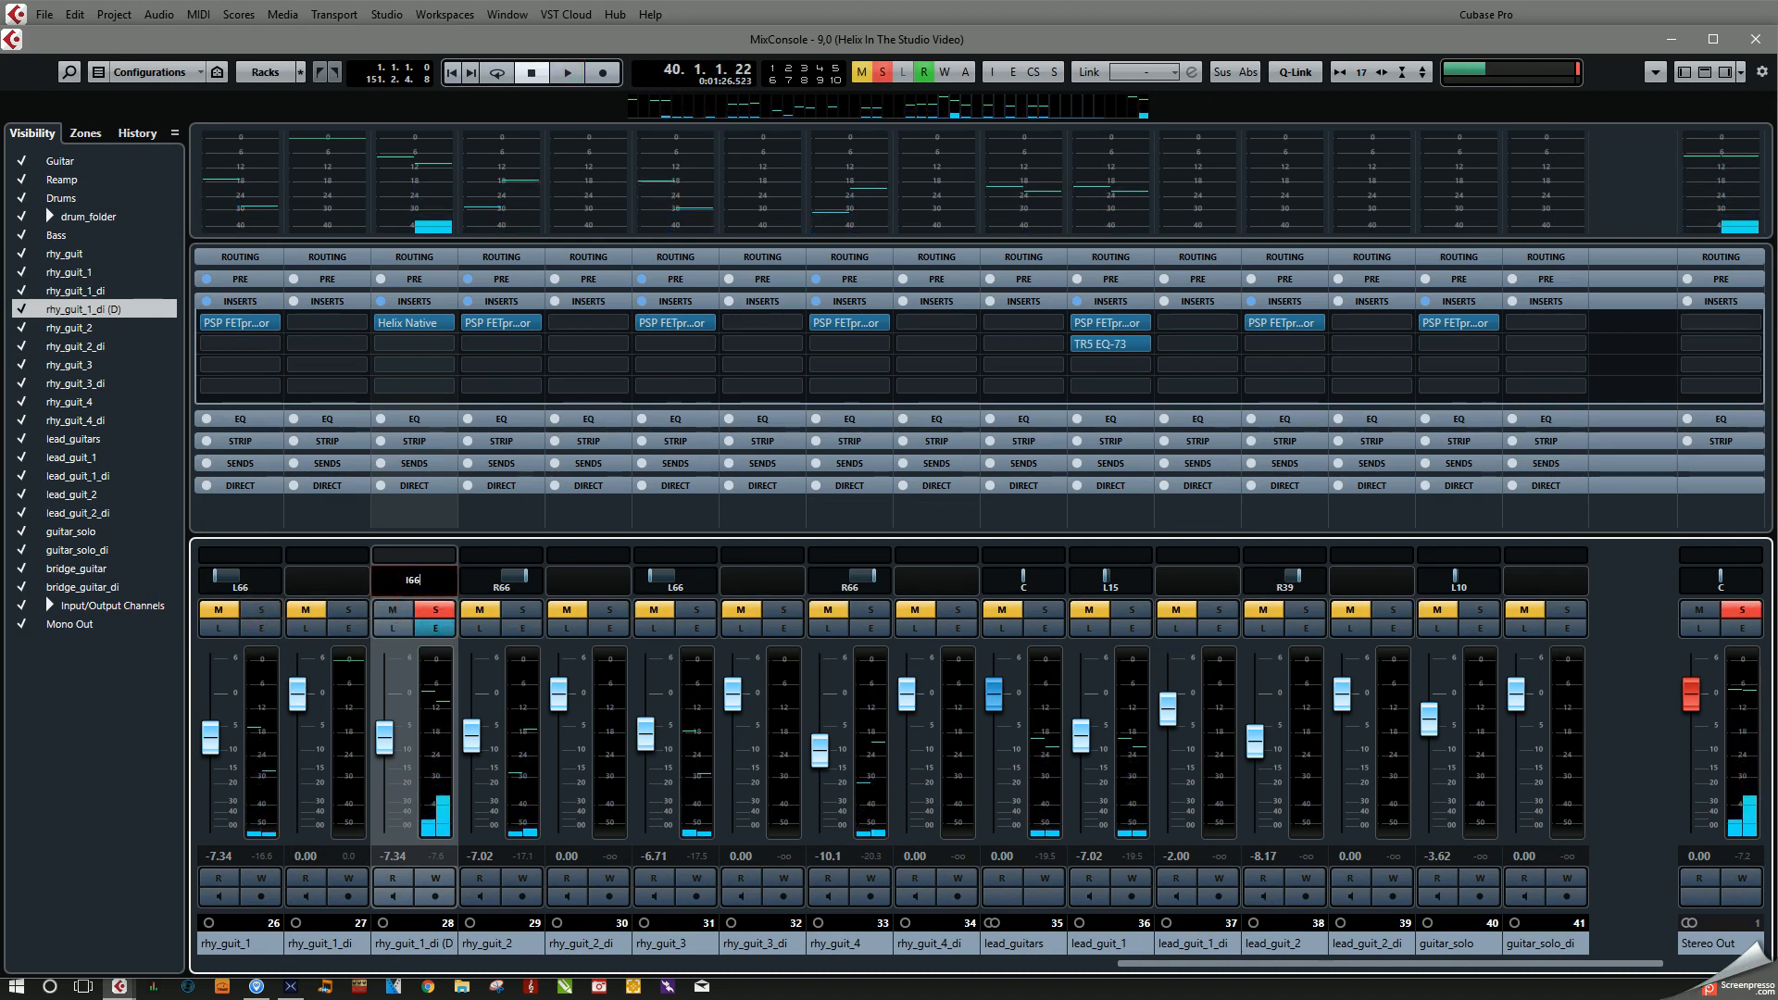
text(6)
key(Return)
Step: Compare the matched rhy_guit_1 and rhy_guit_1_di (D) by alternating their solos during playback, clear the solos and close the MixConsole
key(space)
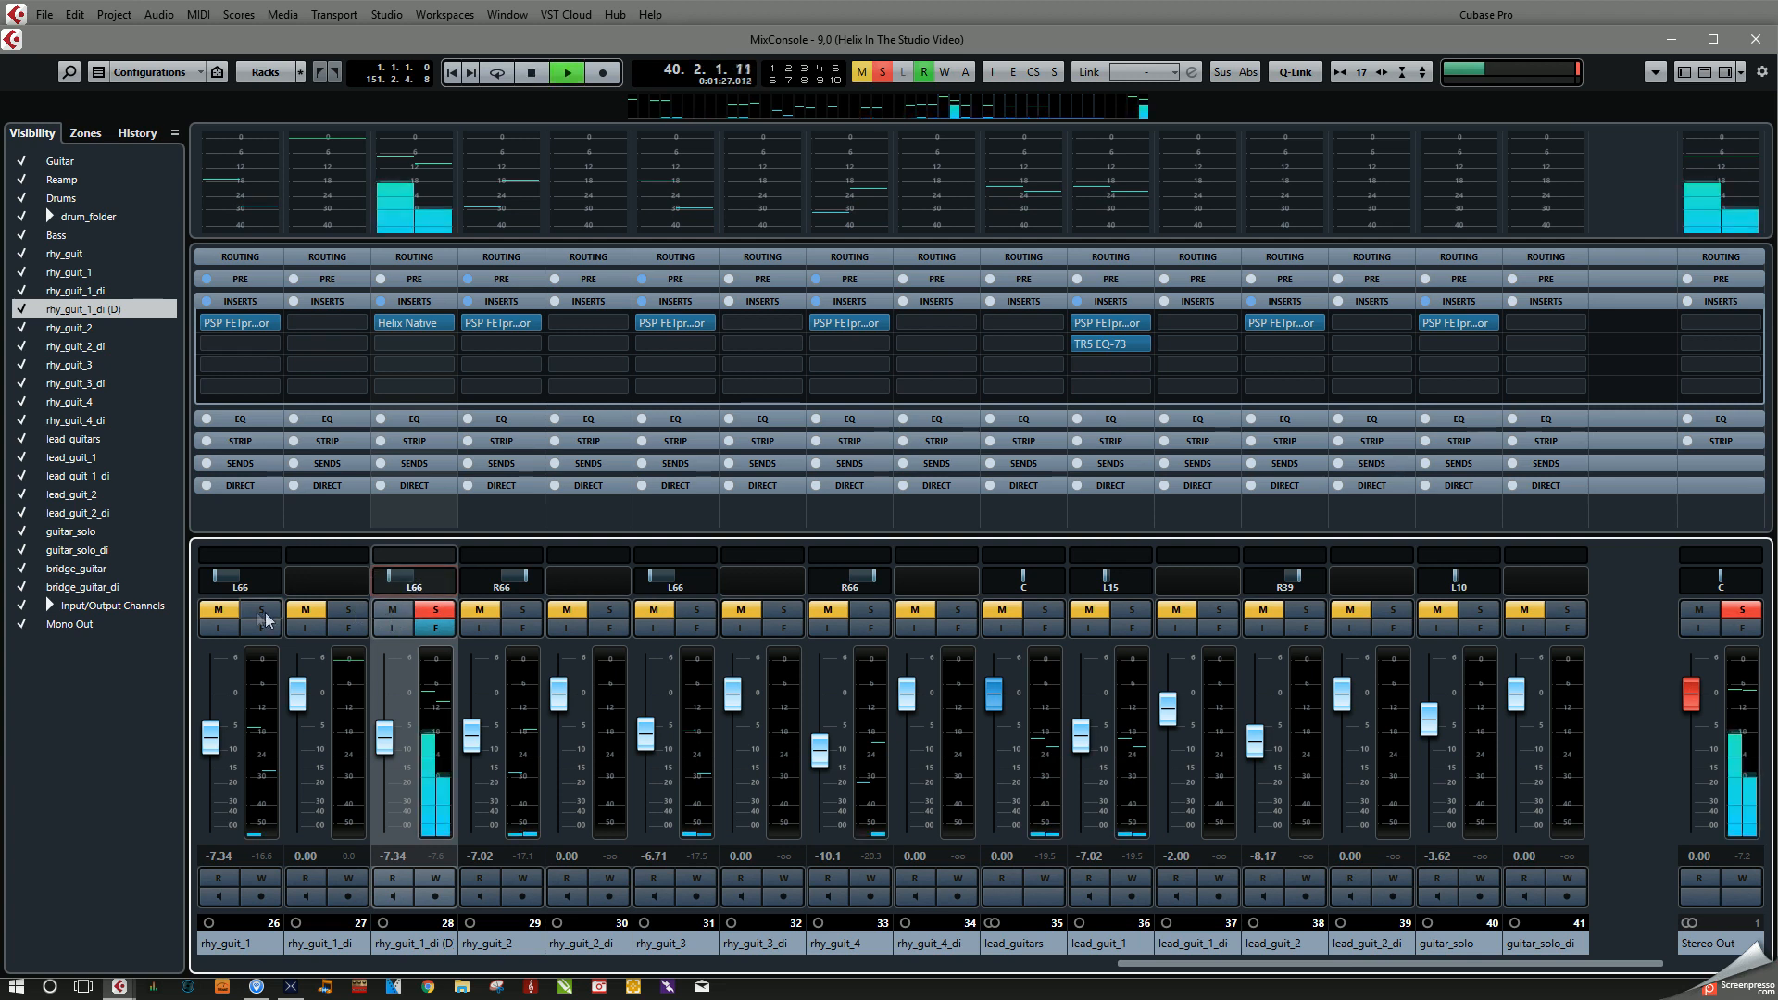
click(436, 614)
click(264, 611)
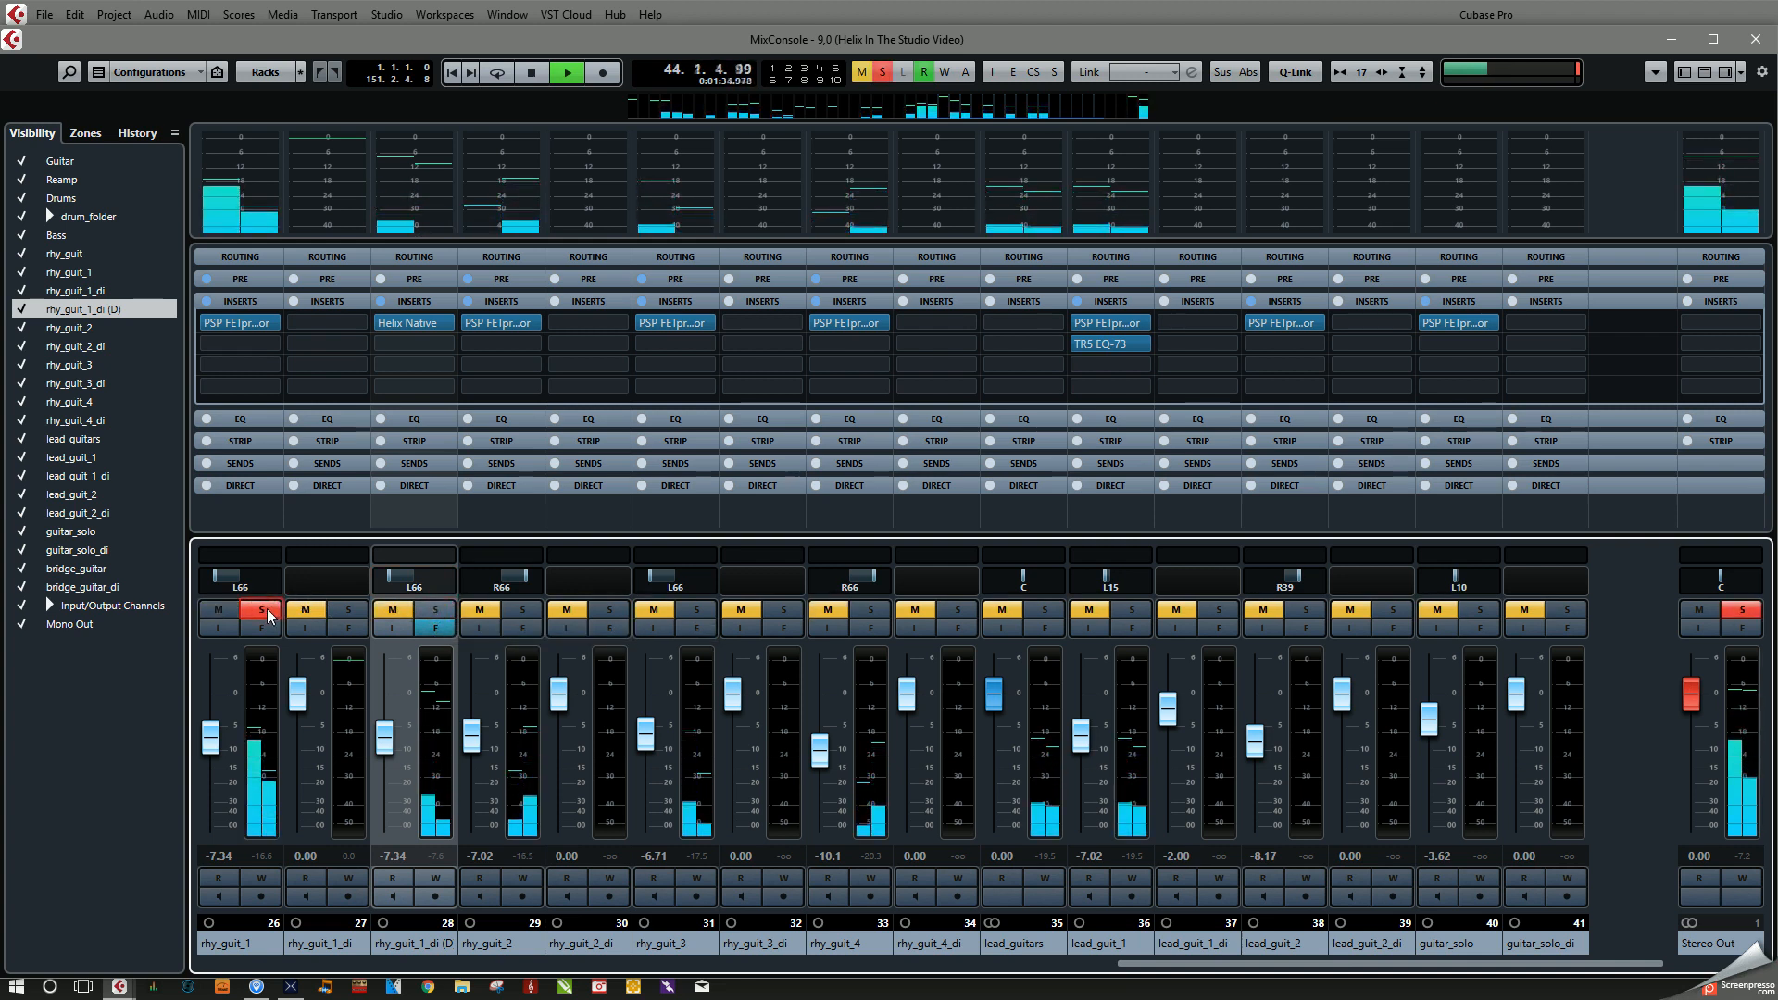
click(266, 612)
click(435, 611)
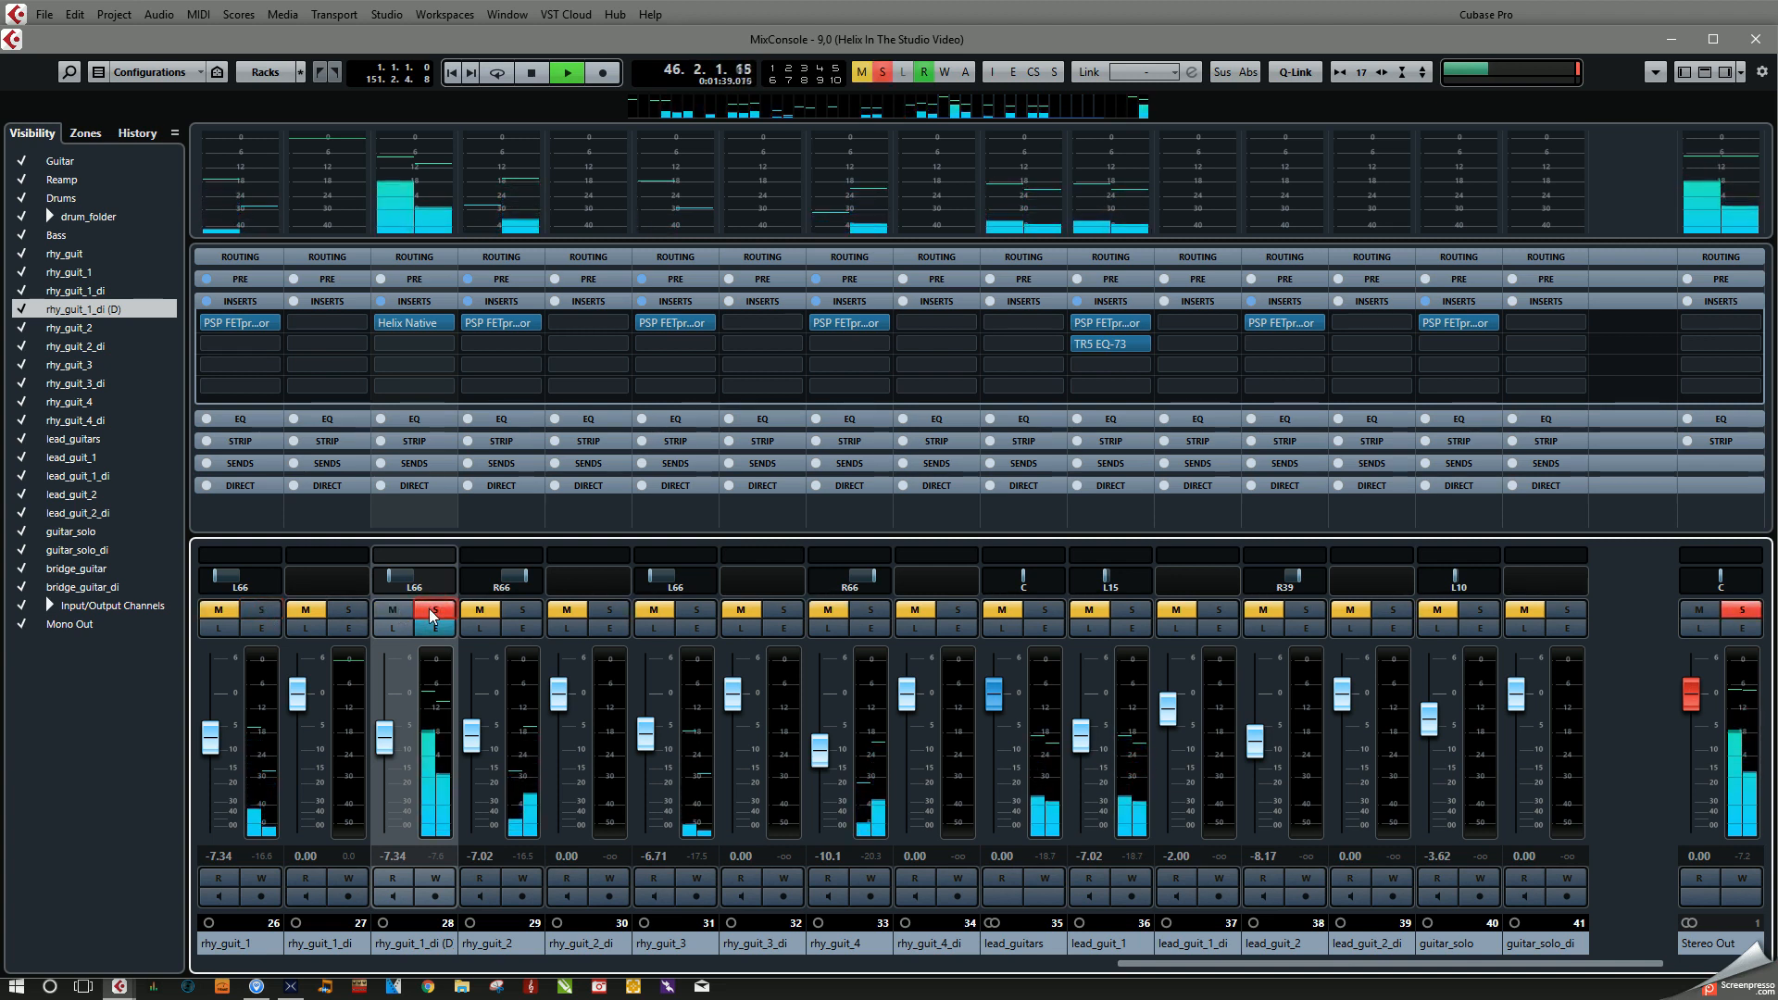
click(434, 612)
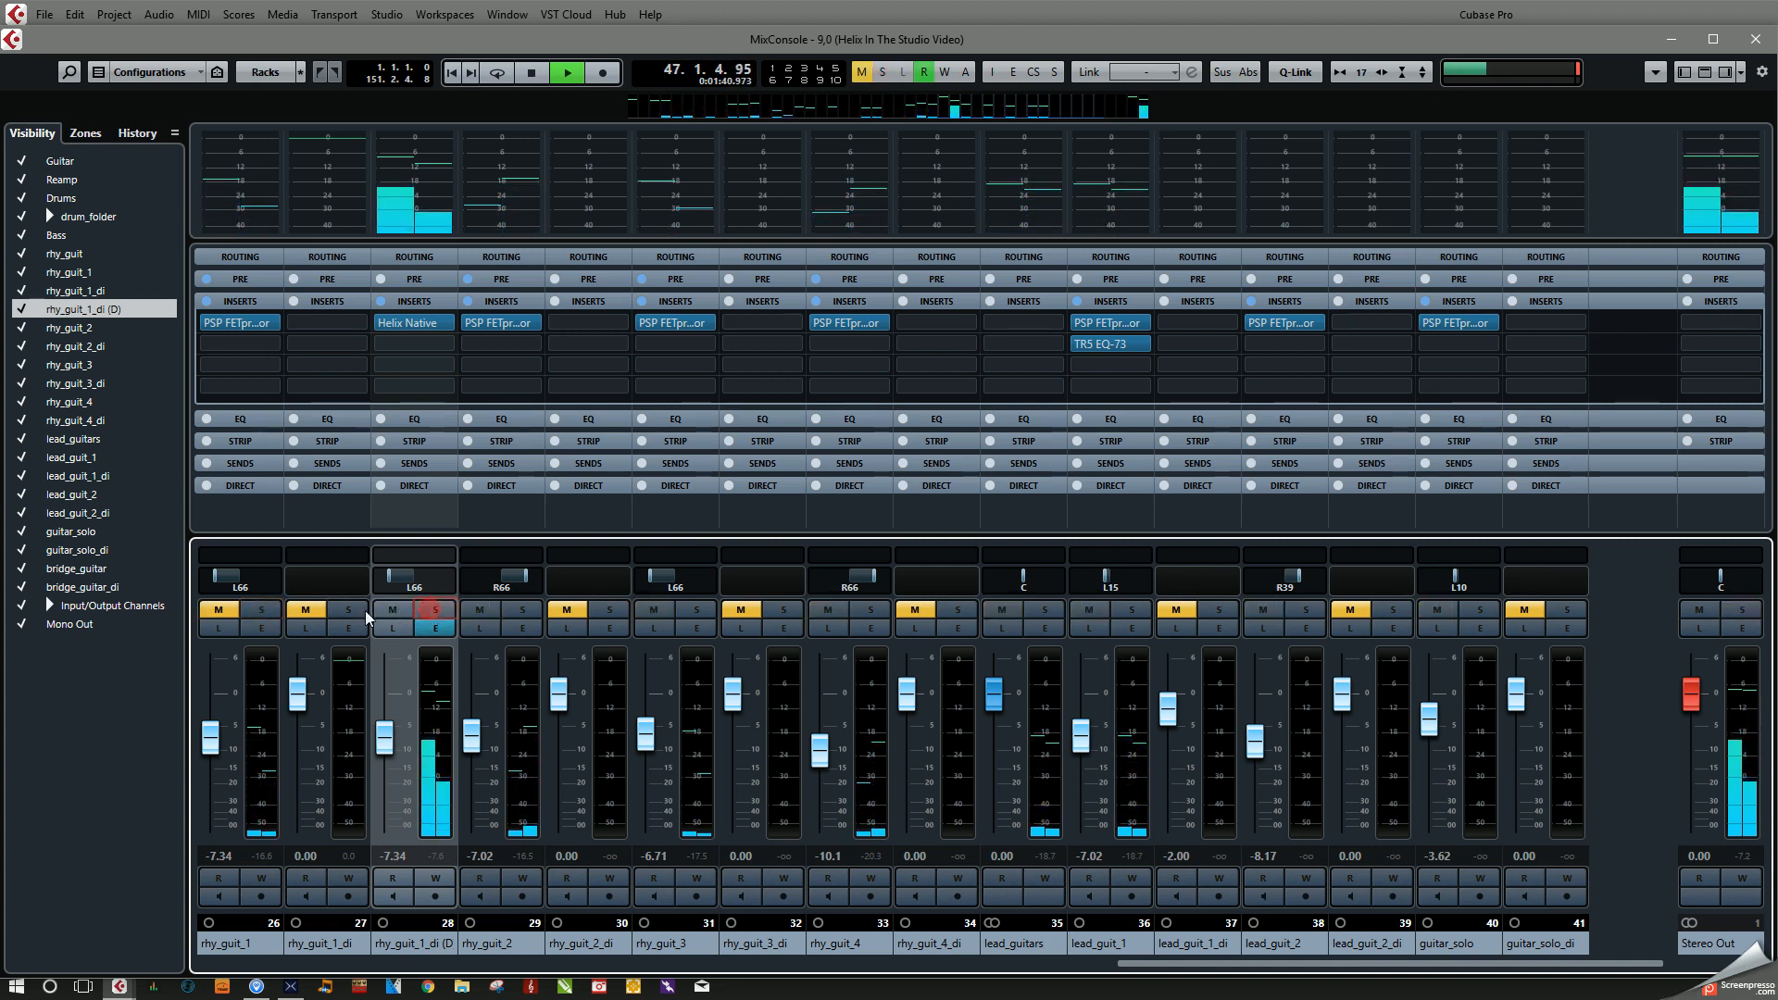
click(269, 613)
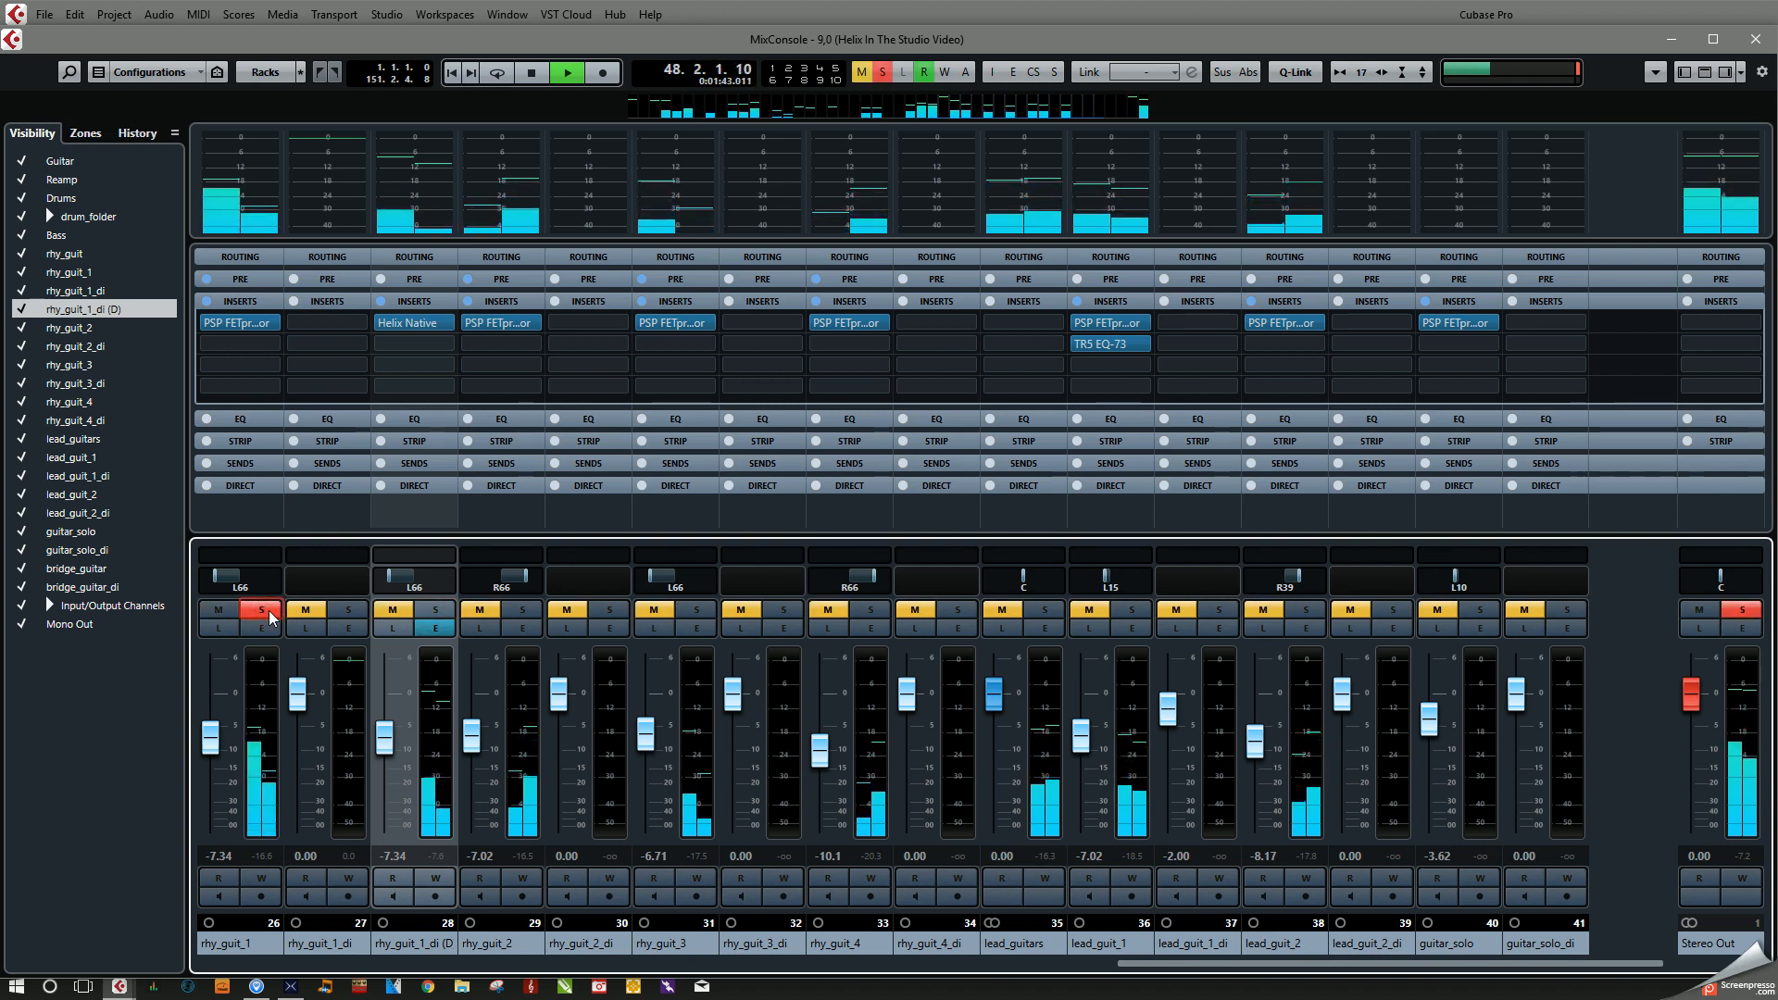
click(261, 612)
key(space)
key(F3)
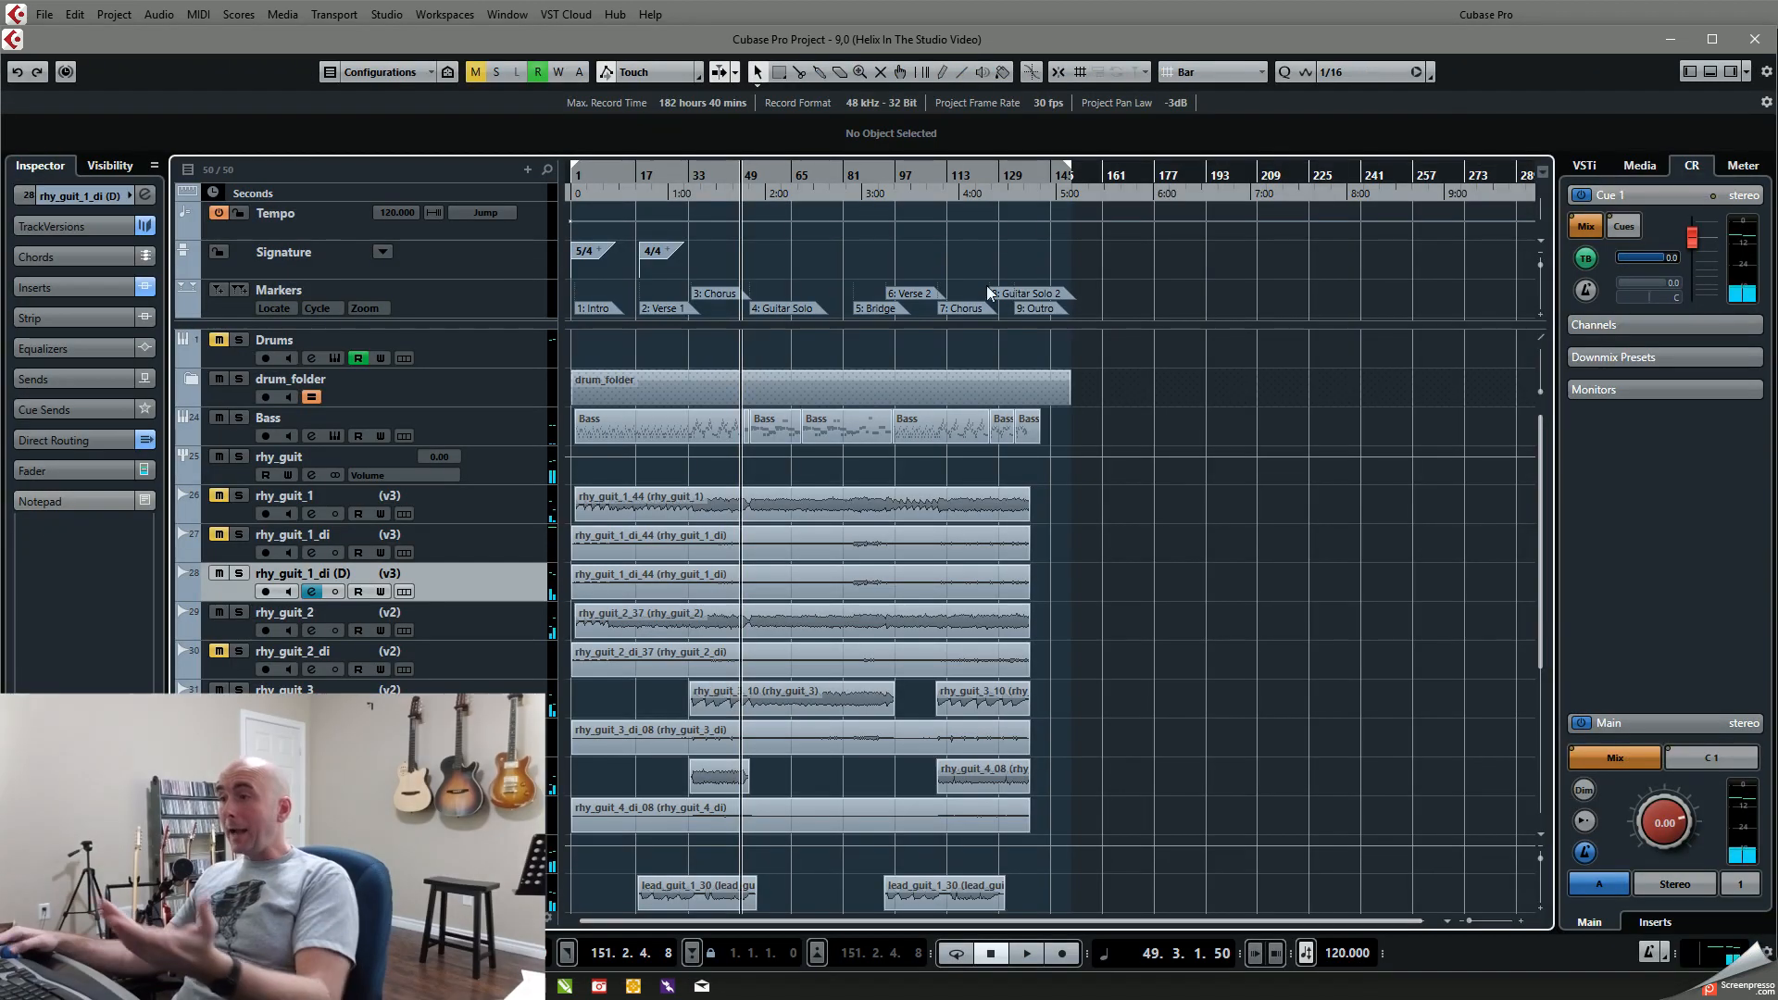
Step: Solo rhy_guit_1_di (D) and open the Helix Native editor from its channel settings
click(312, 592)
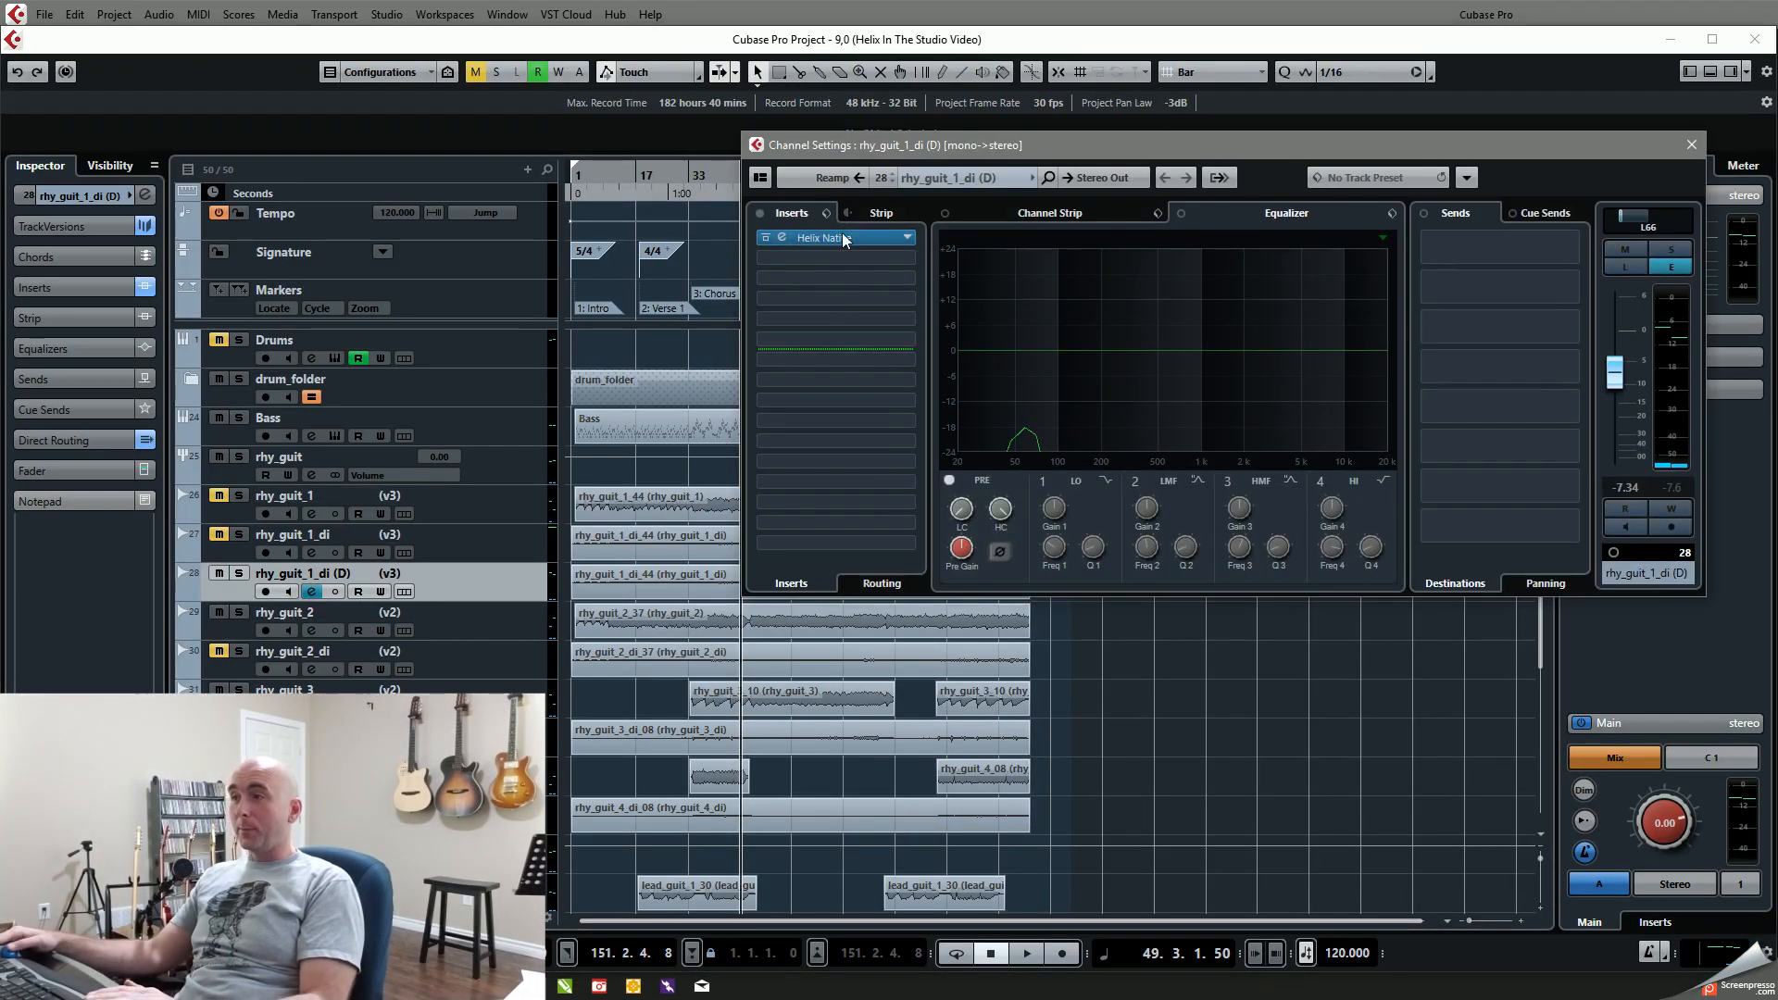
drag(924, 155, 770, 159)
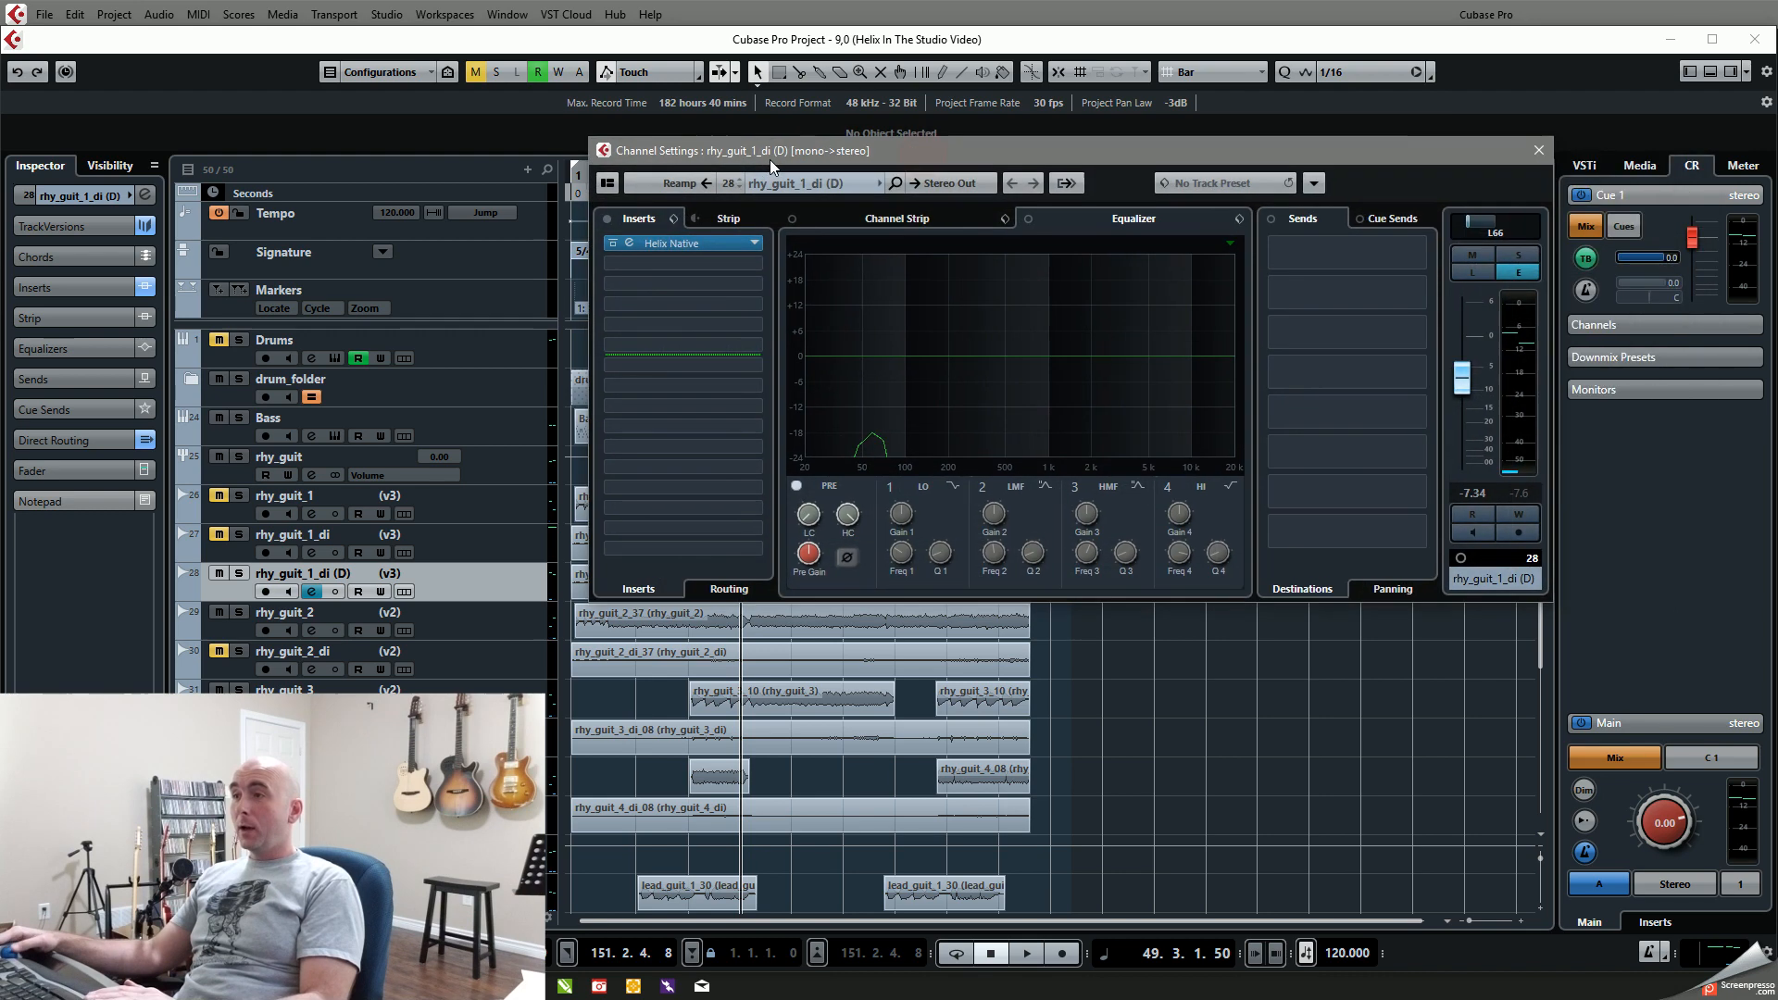
click(636, 241)
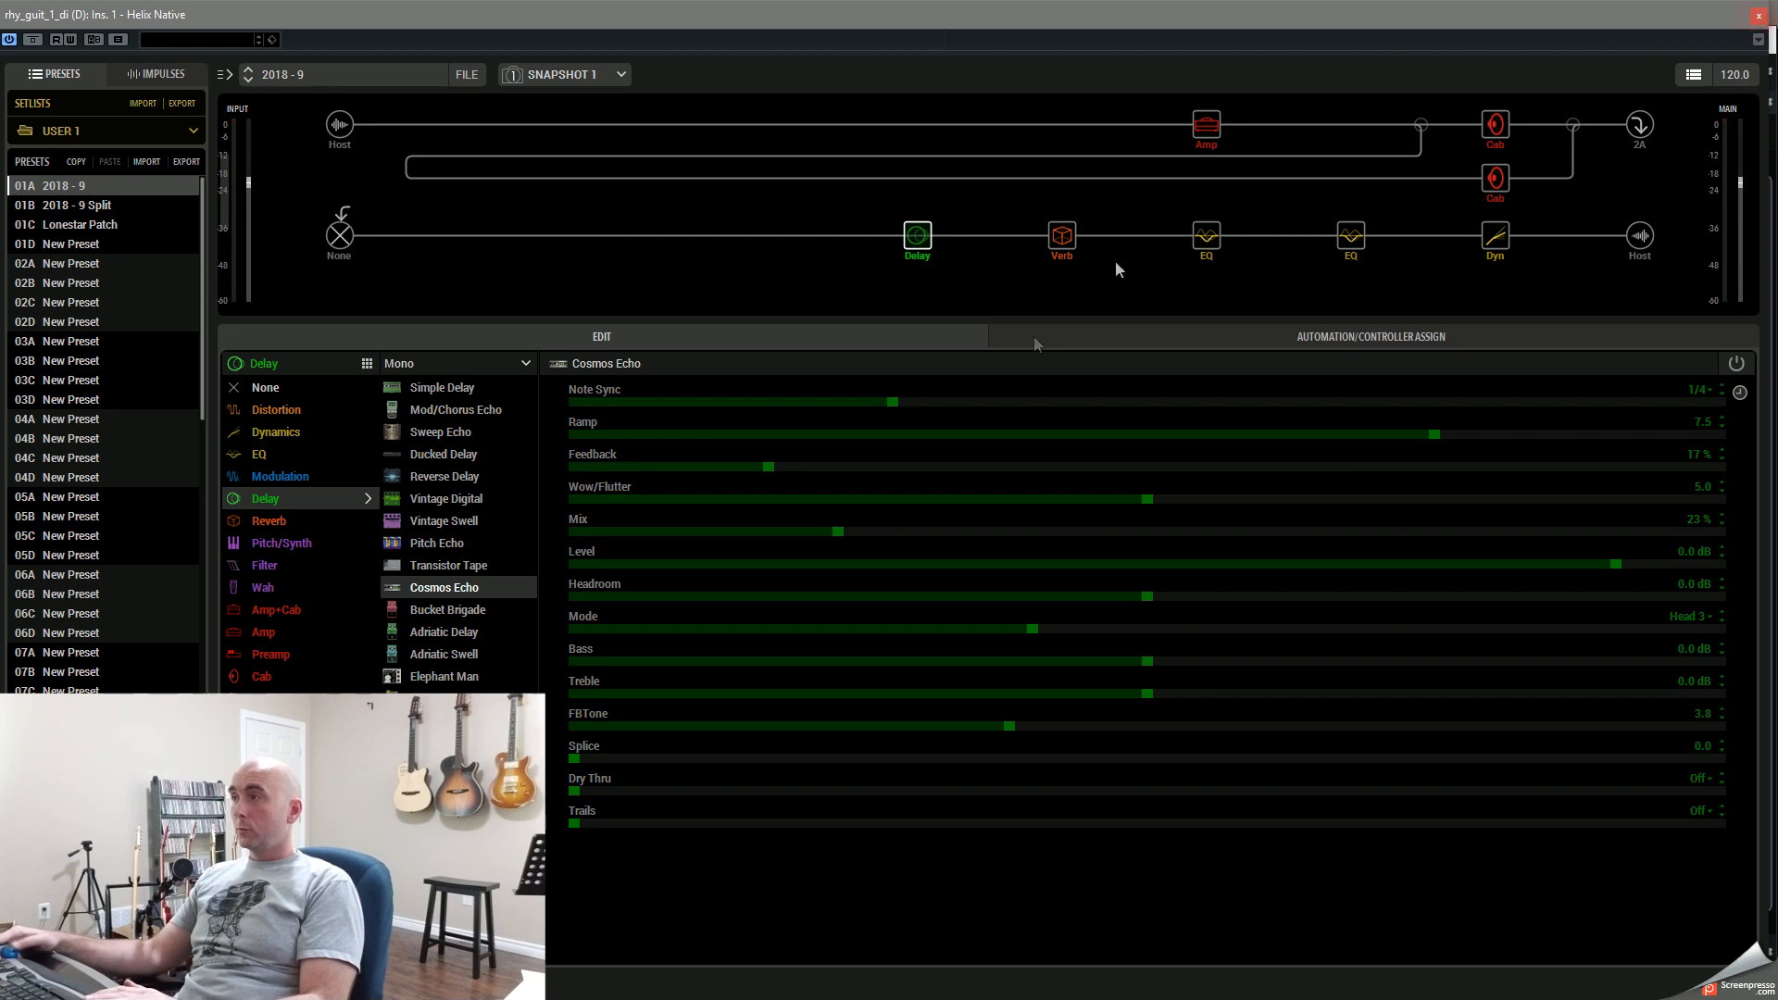
key(ctrl+w)
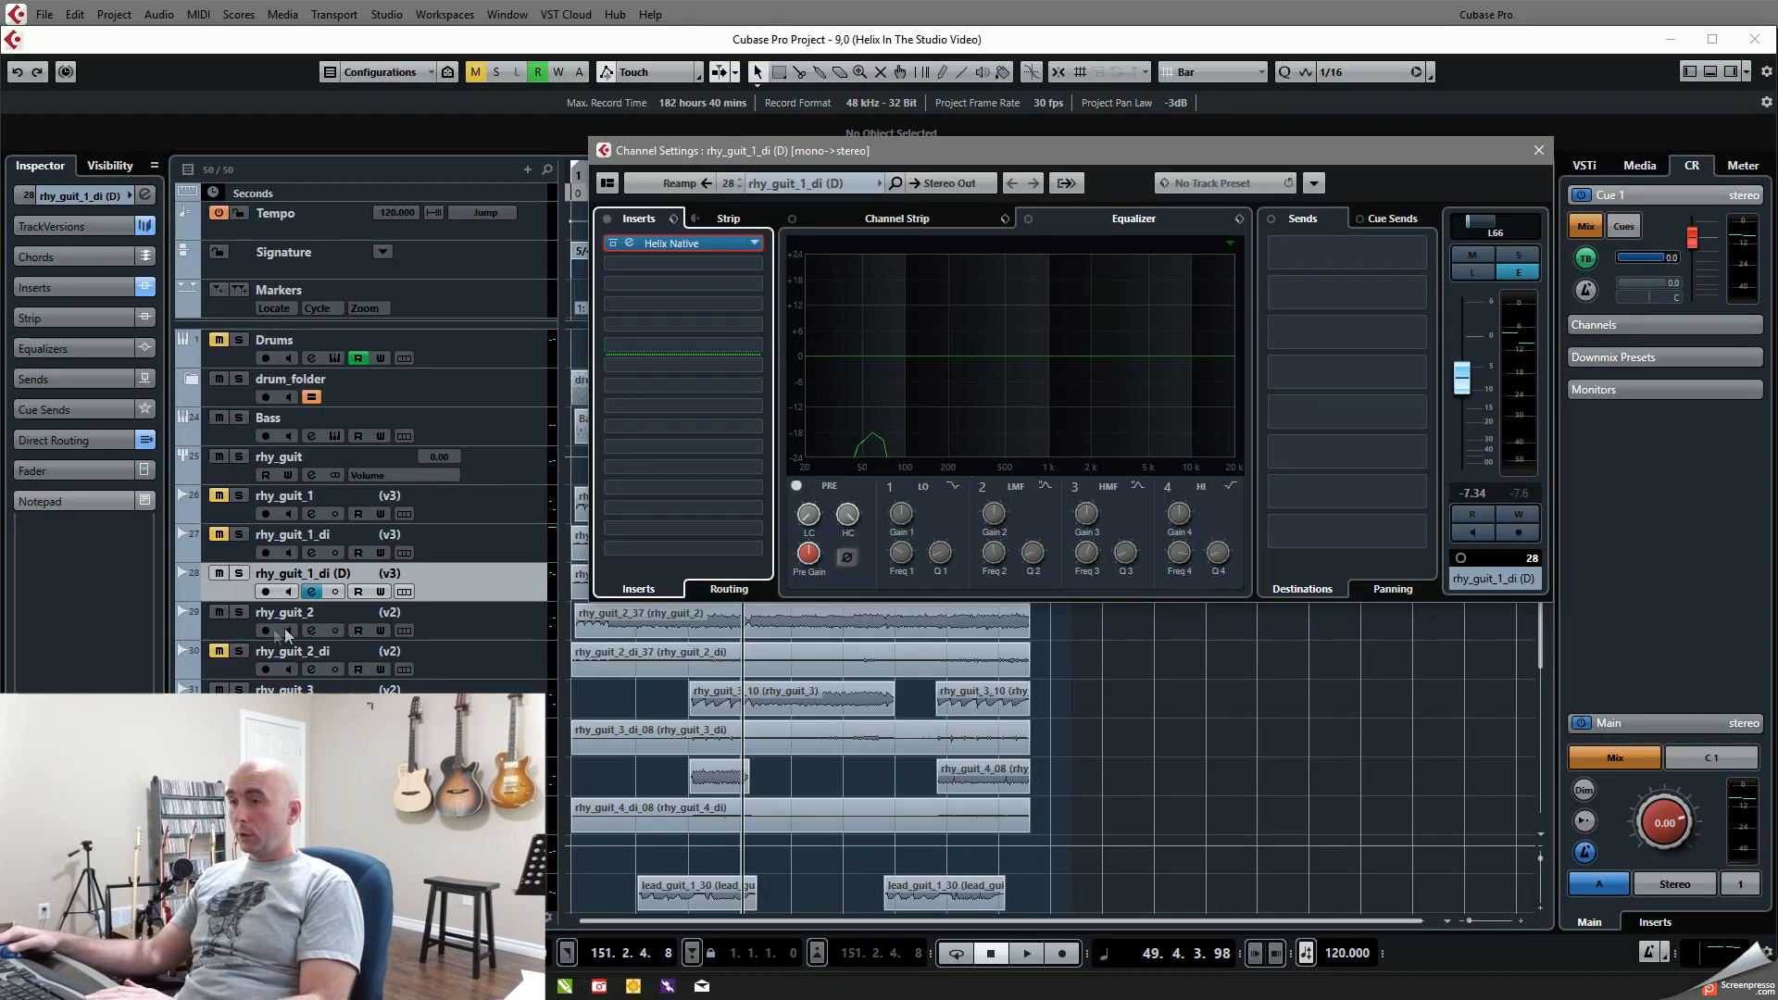
click(241, 575)
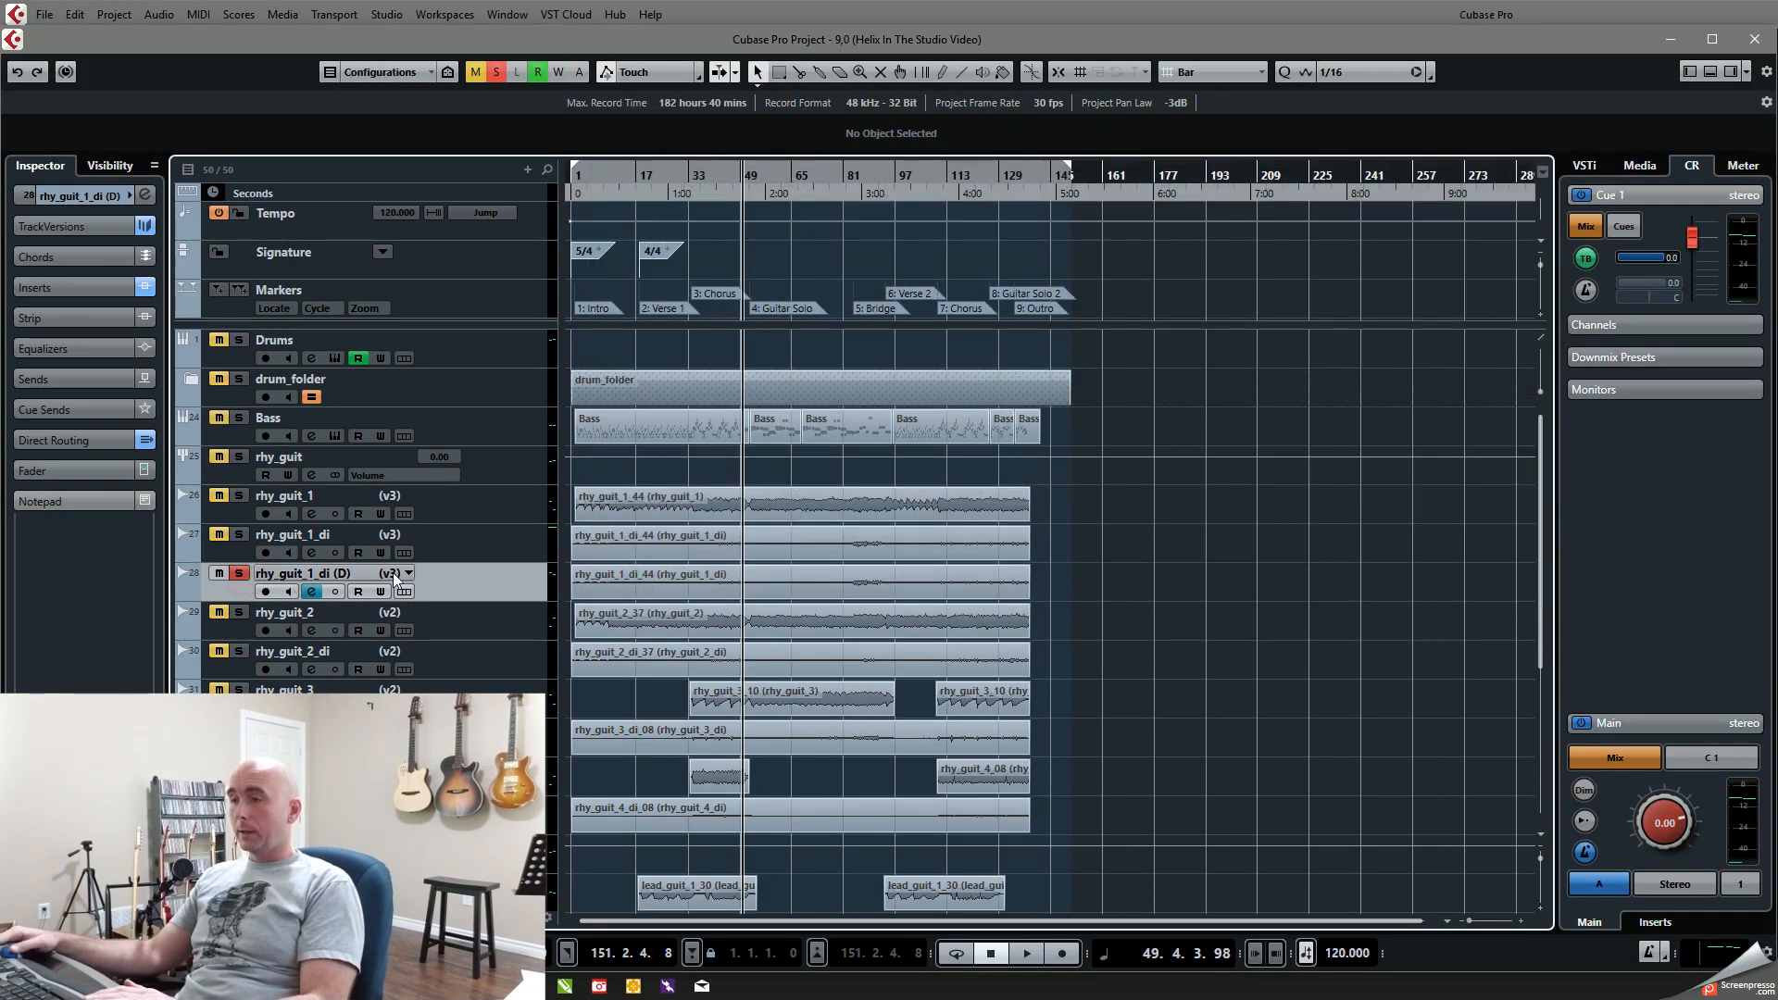
click(313, 592)
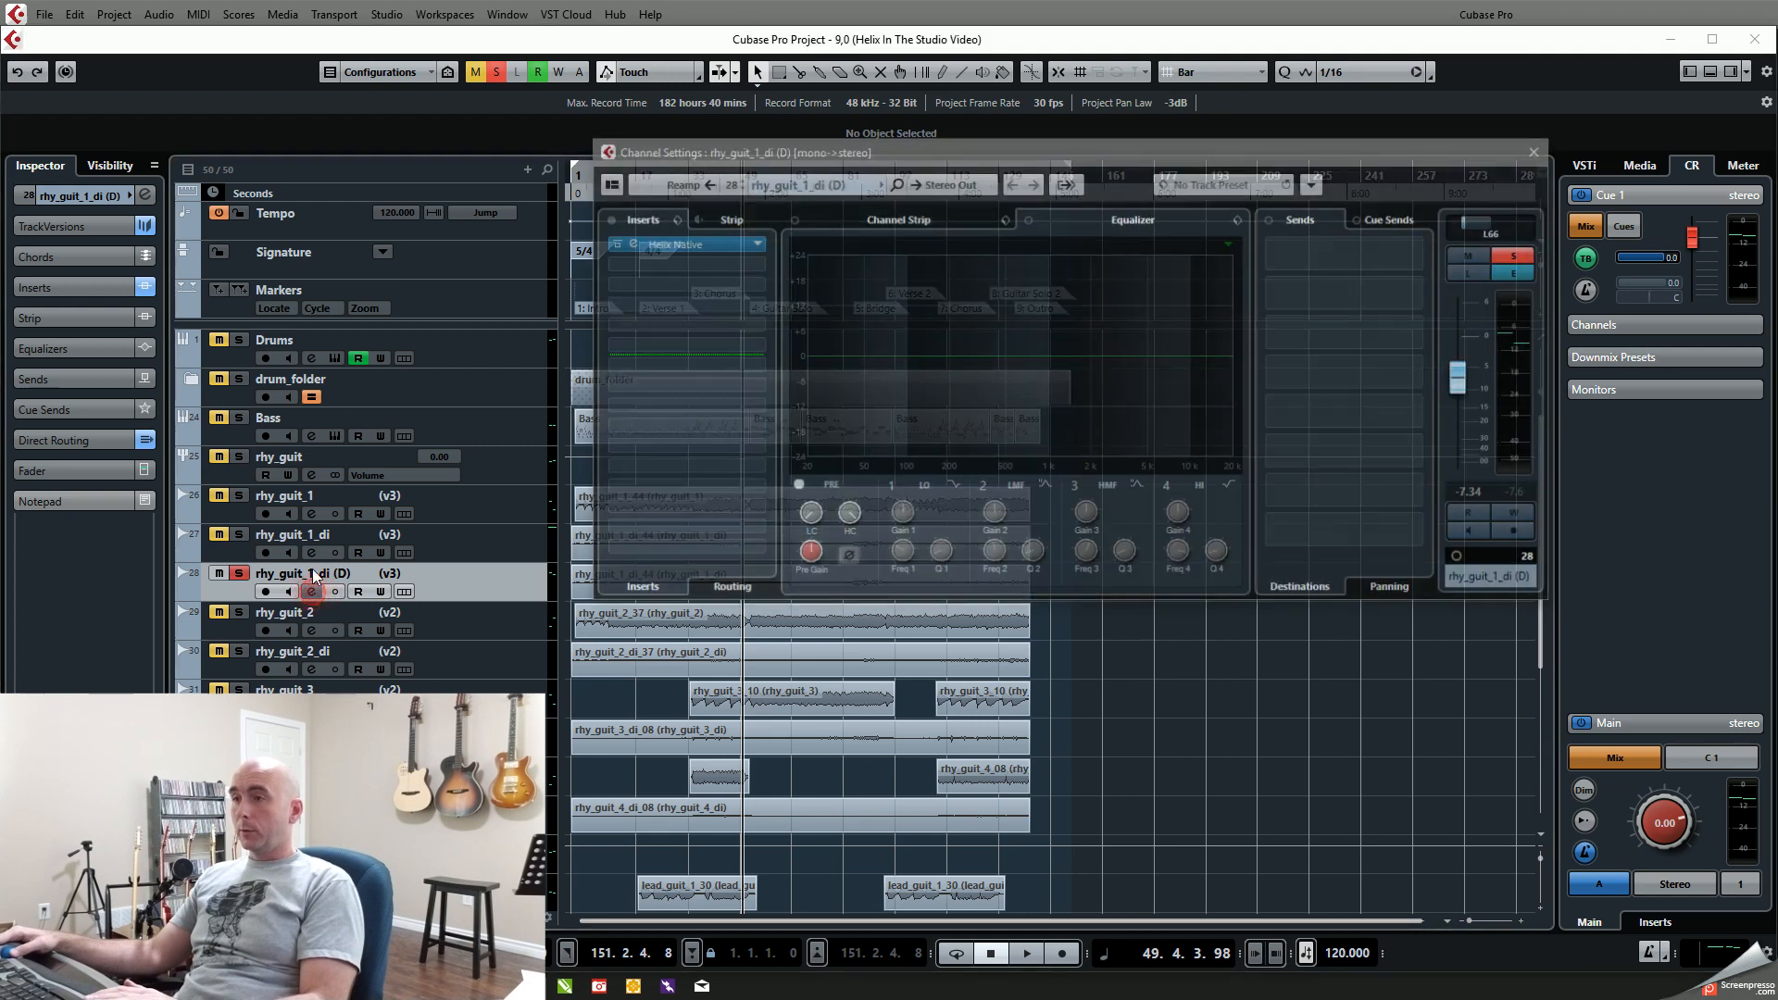
click(636, 242)
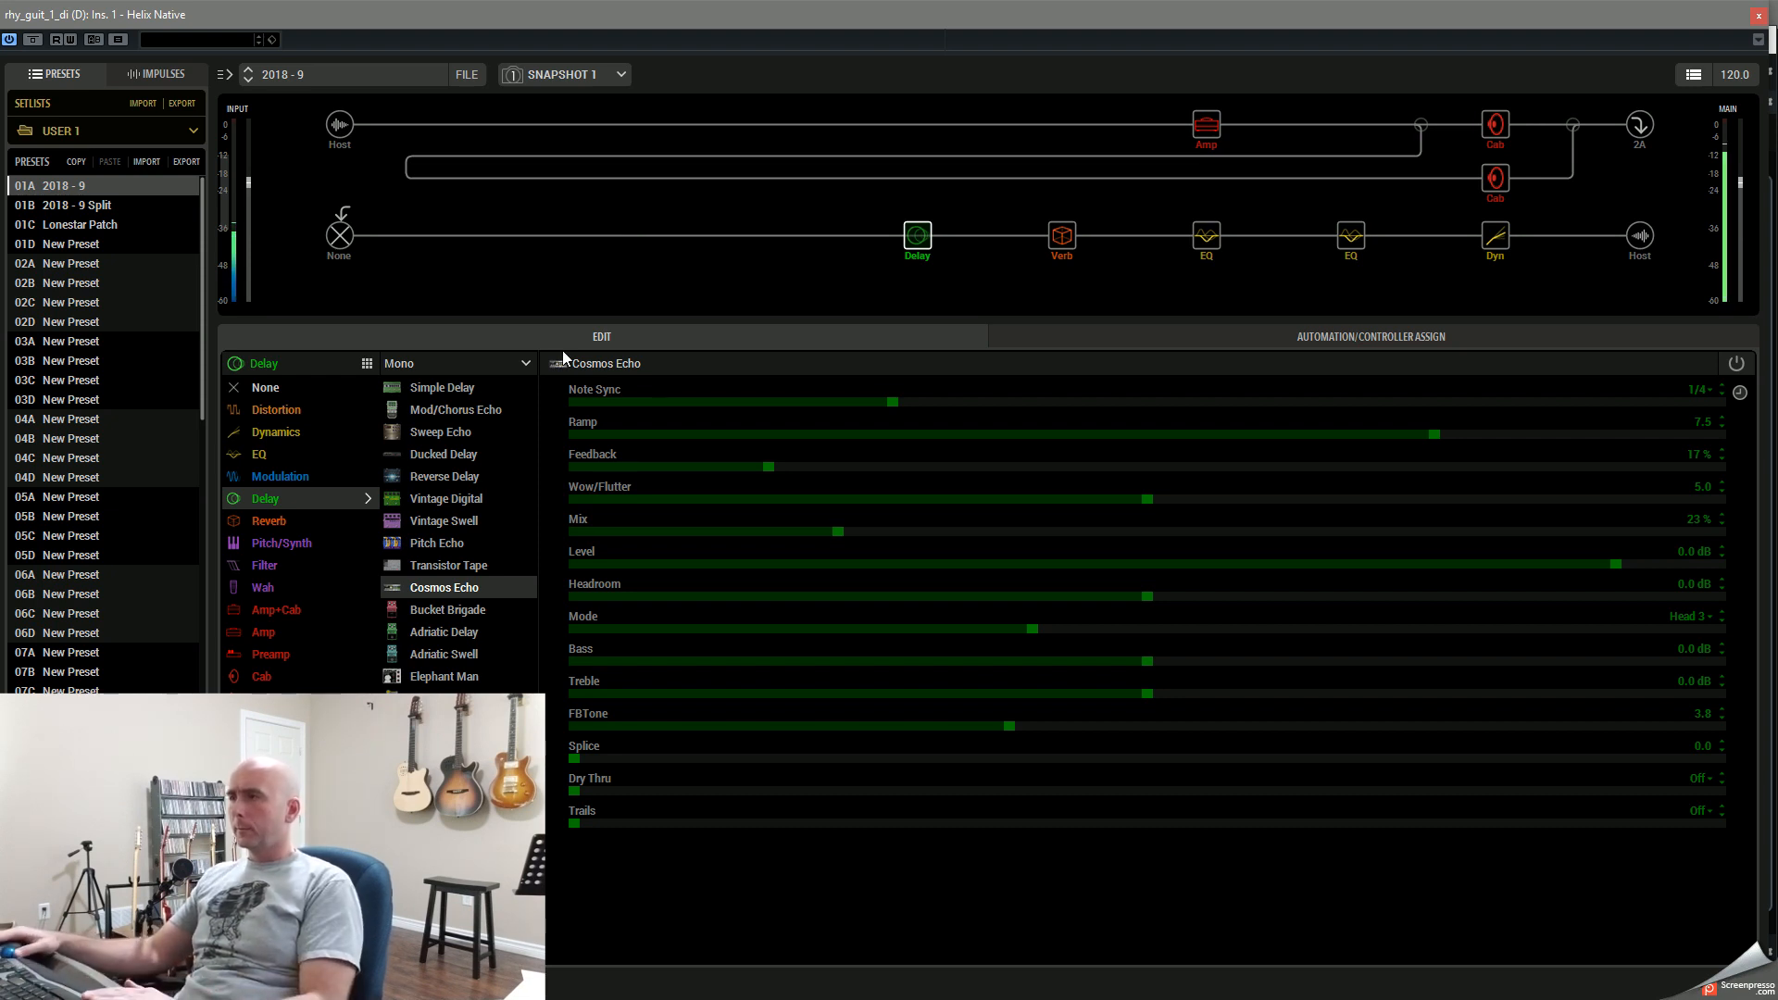
Step: Try different Bright Drive, Bass and Presence settings on the Brit Trem Brt amp while the DI track plays, leaving Presence at 6.6
click(1206, 128)
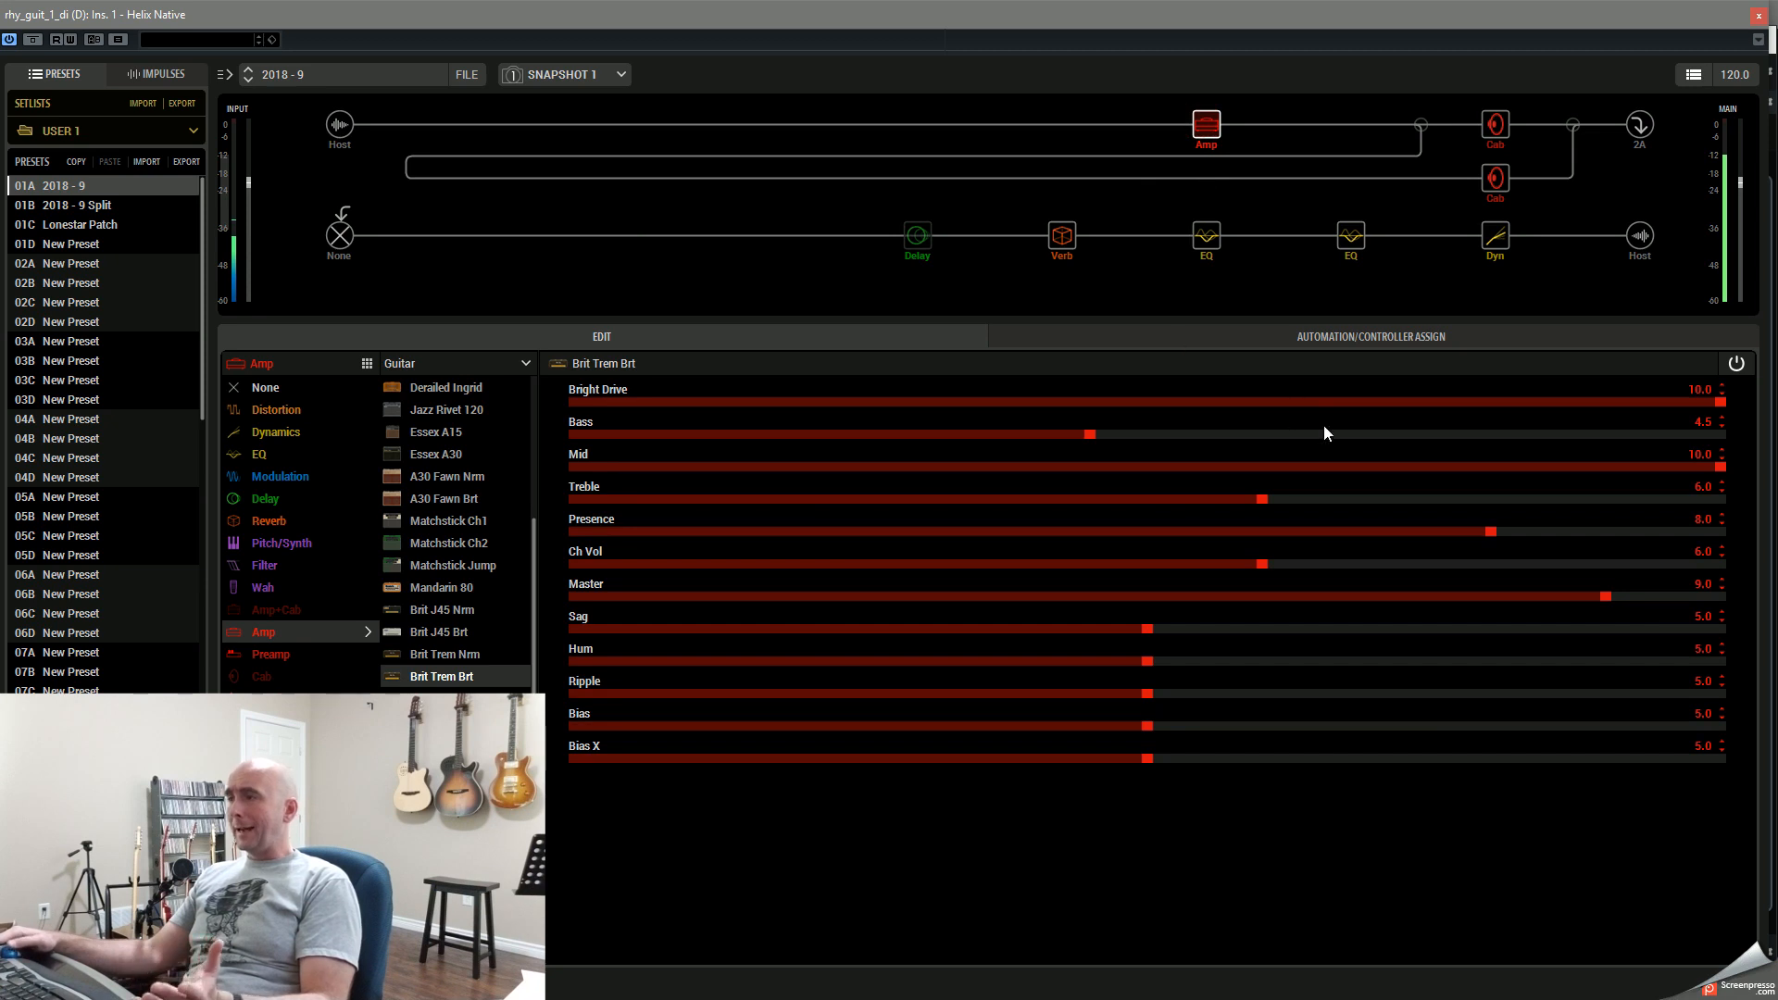
drag(1304, 398, 989, 408)
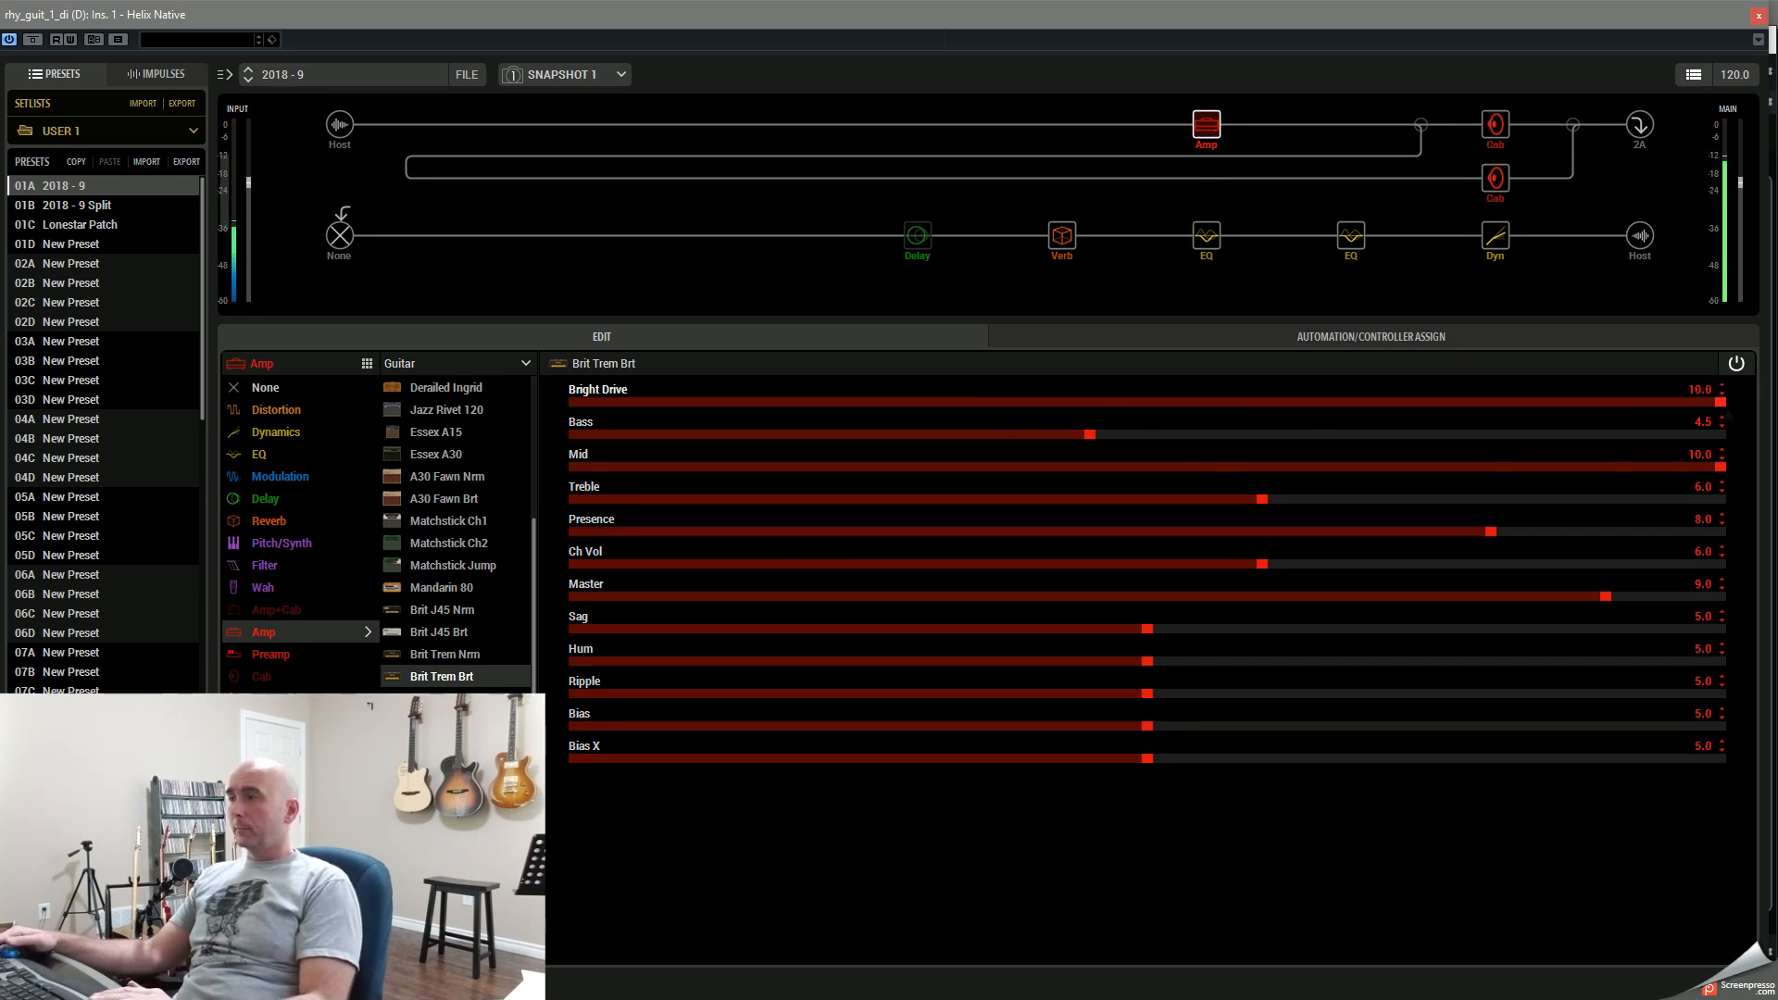
drag(1227, 436, 1391, 432)
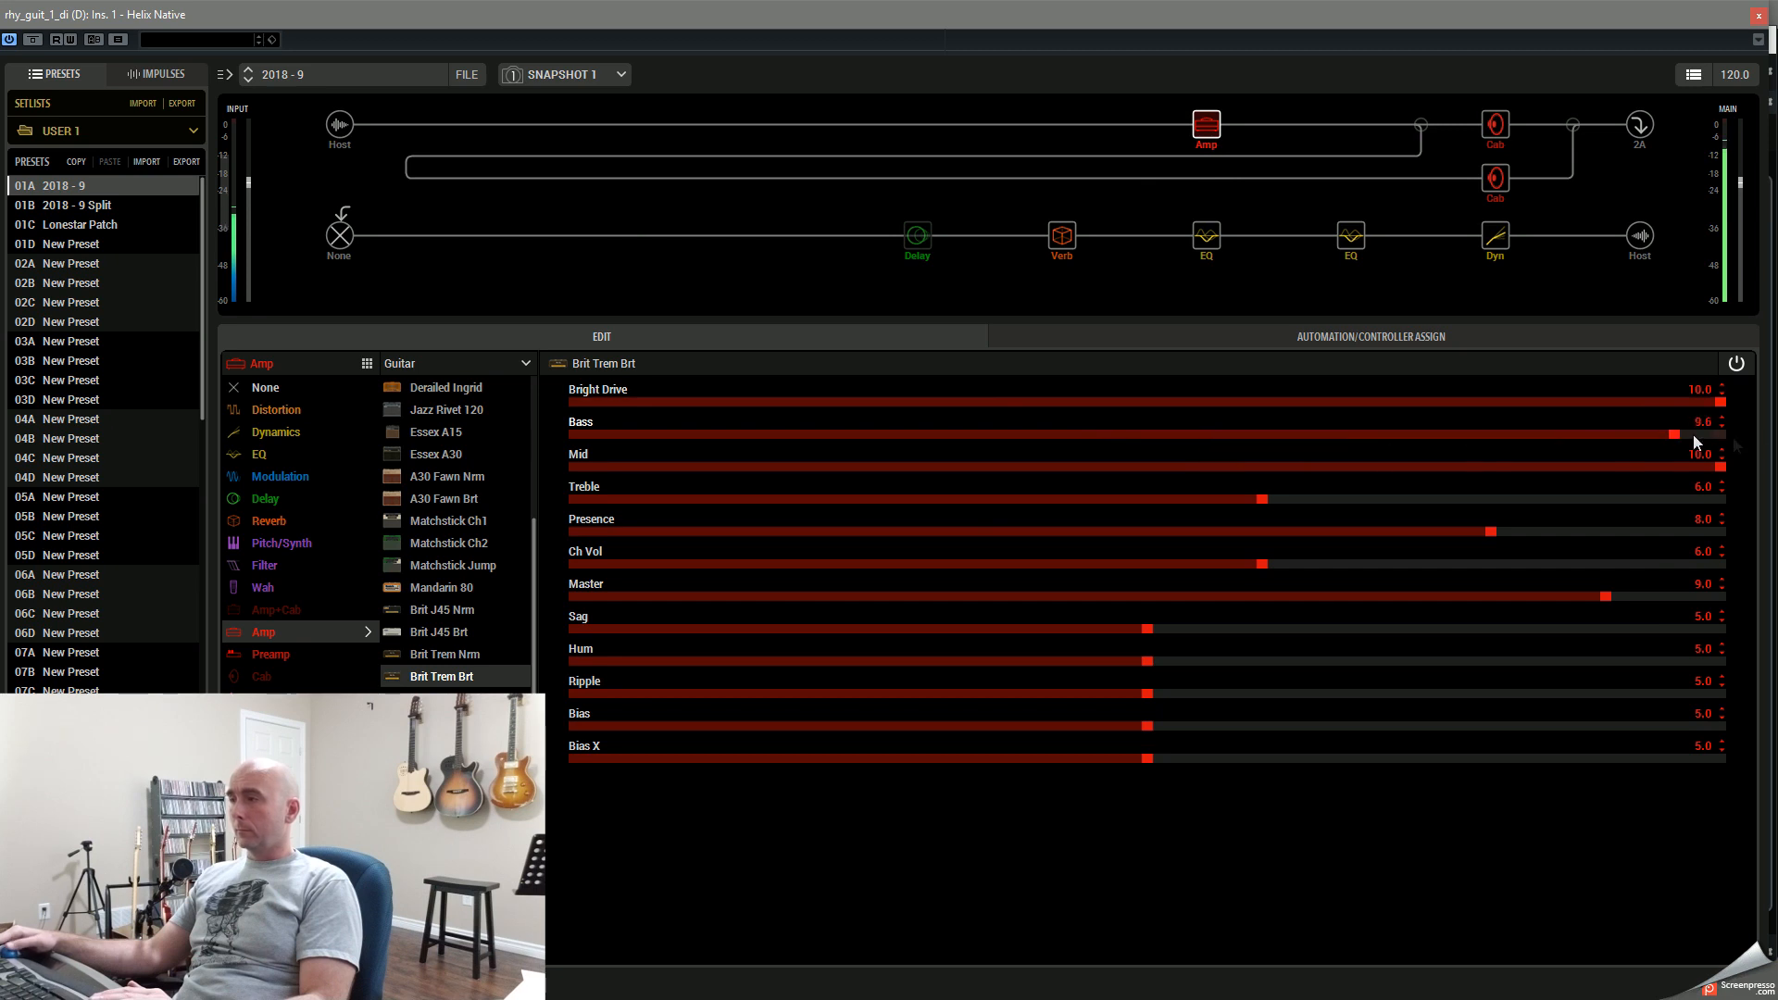
drag(1694, 436, 1728, 435)
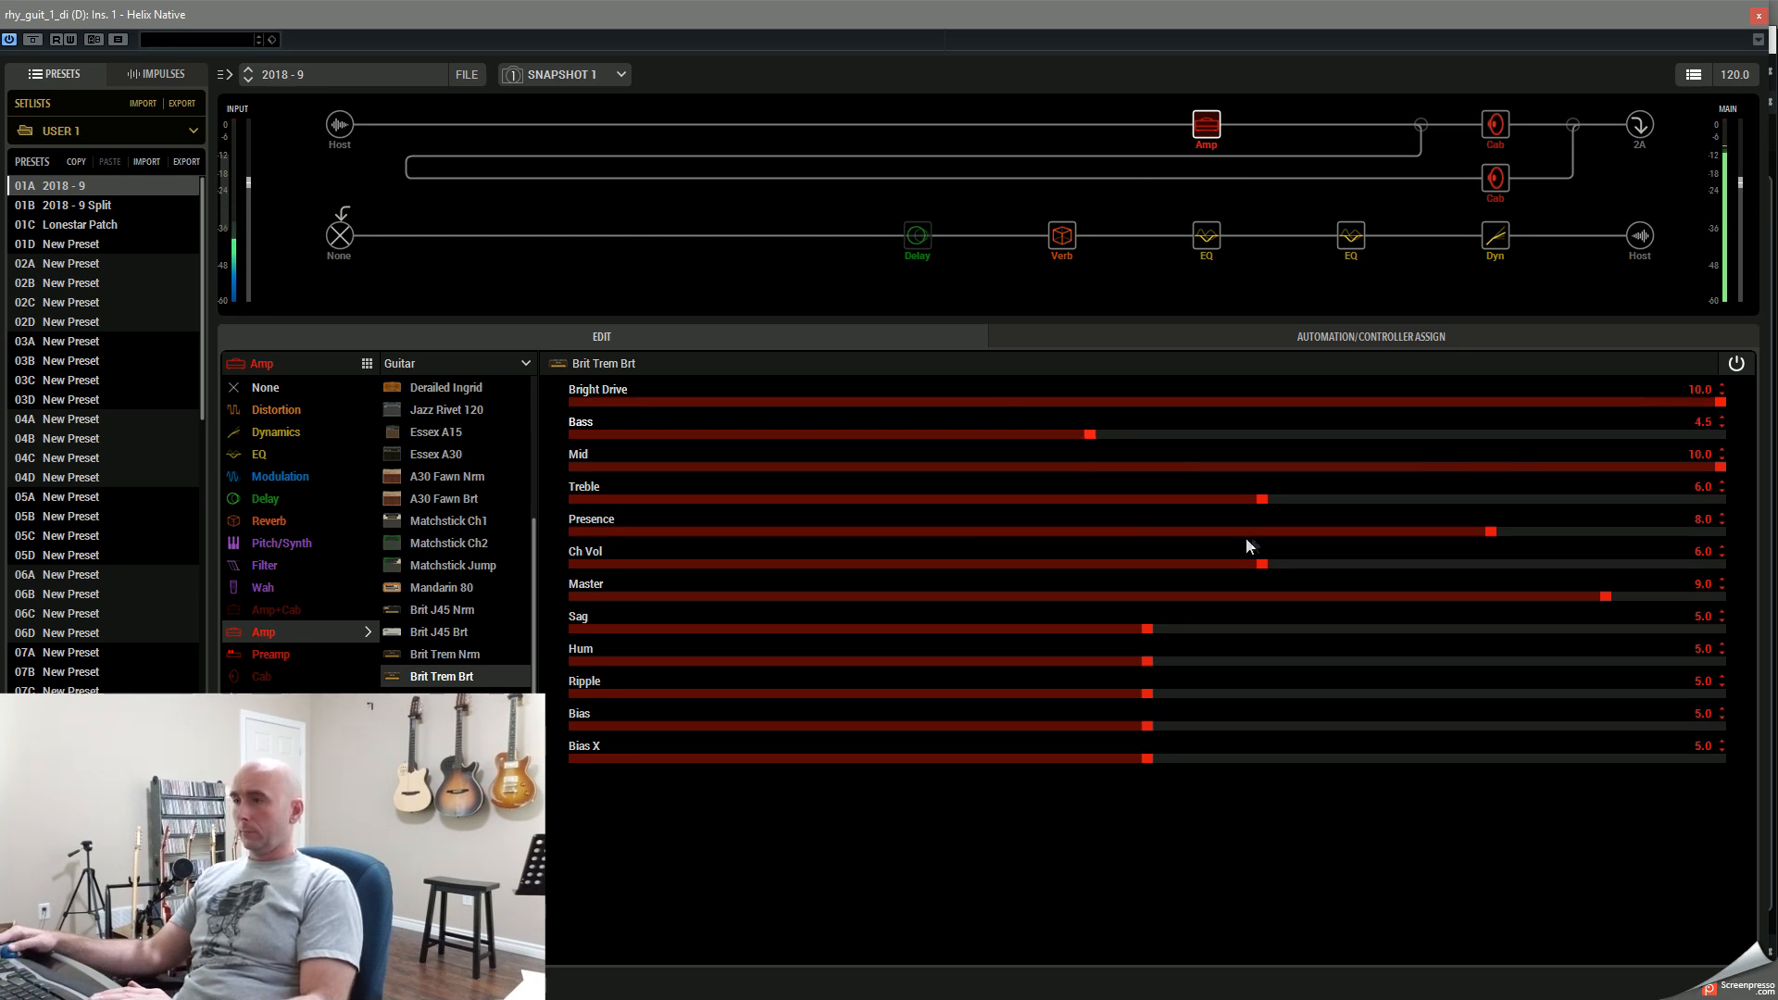
drag(1269, 533, 818, 539)
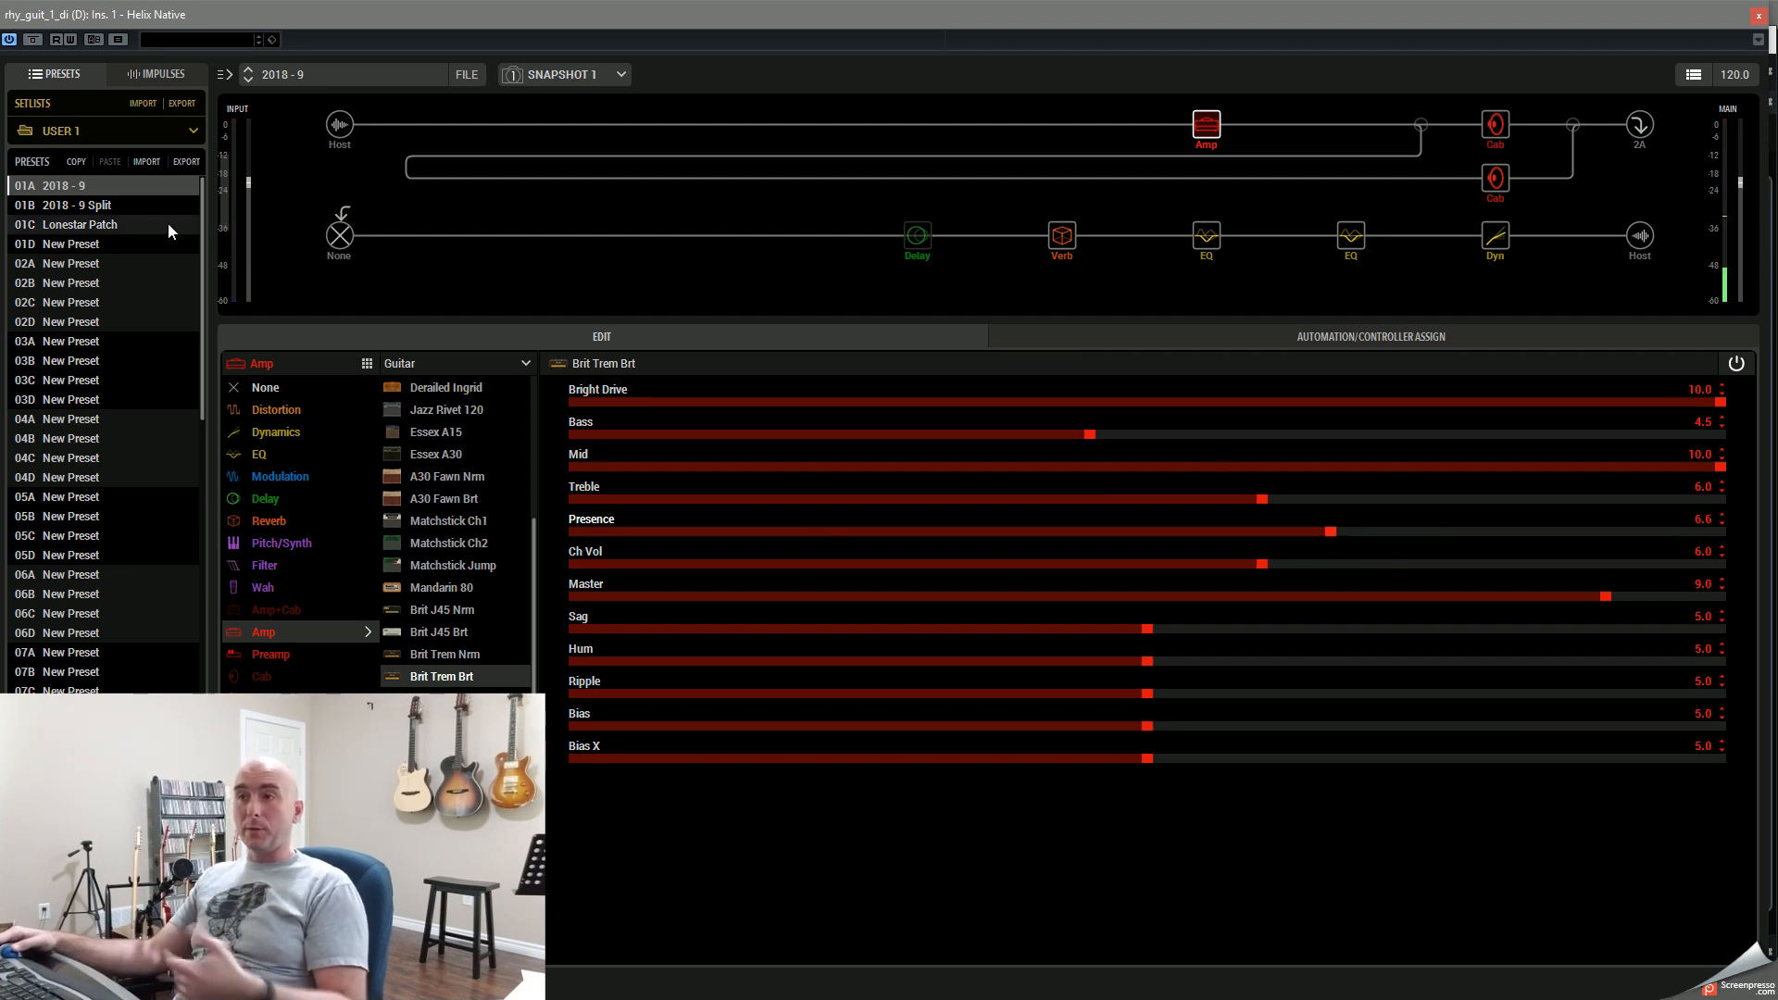
Step: Audition the FACTORY 1 presets US Double Nrm, Brit Plexi Jump, Cali Rectifire and US Small Tweed on the DI track
click(131, 135)
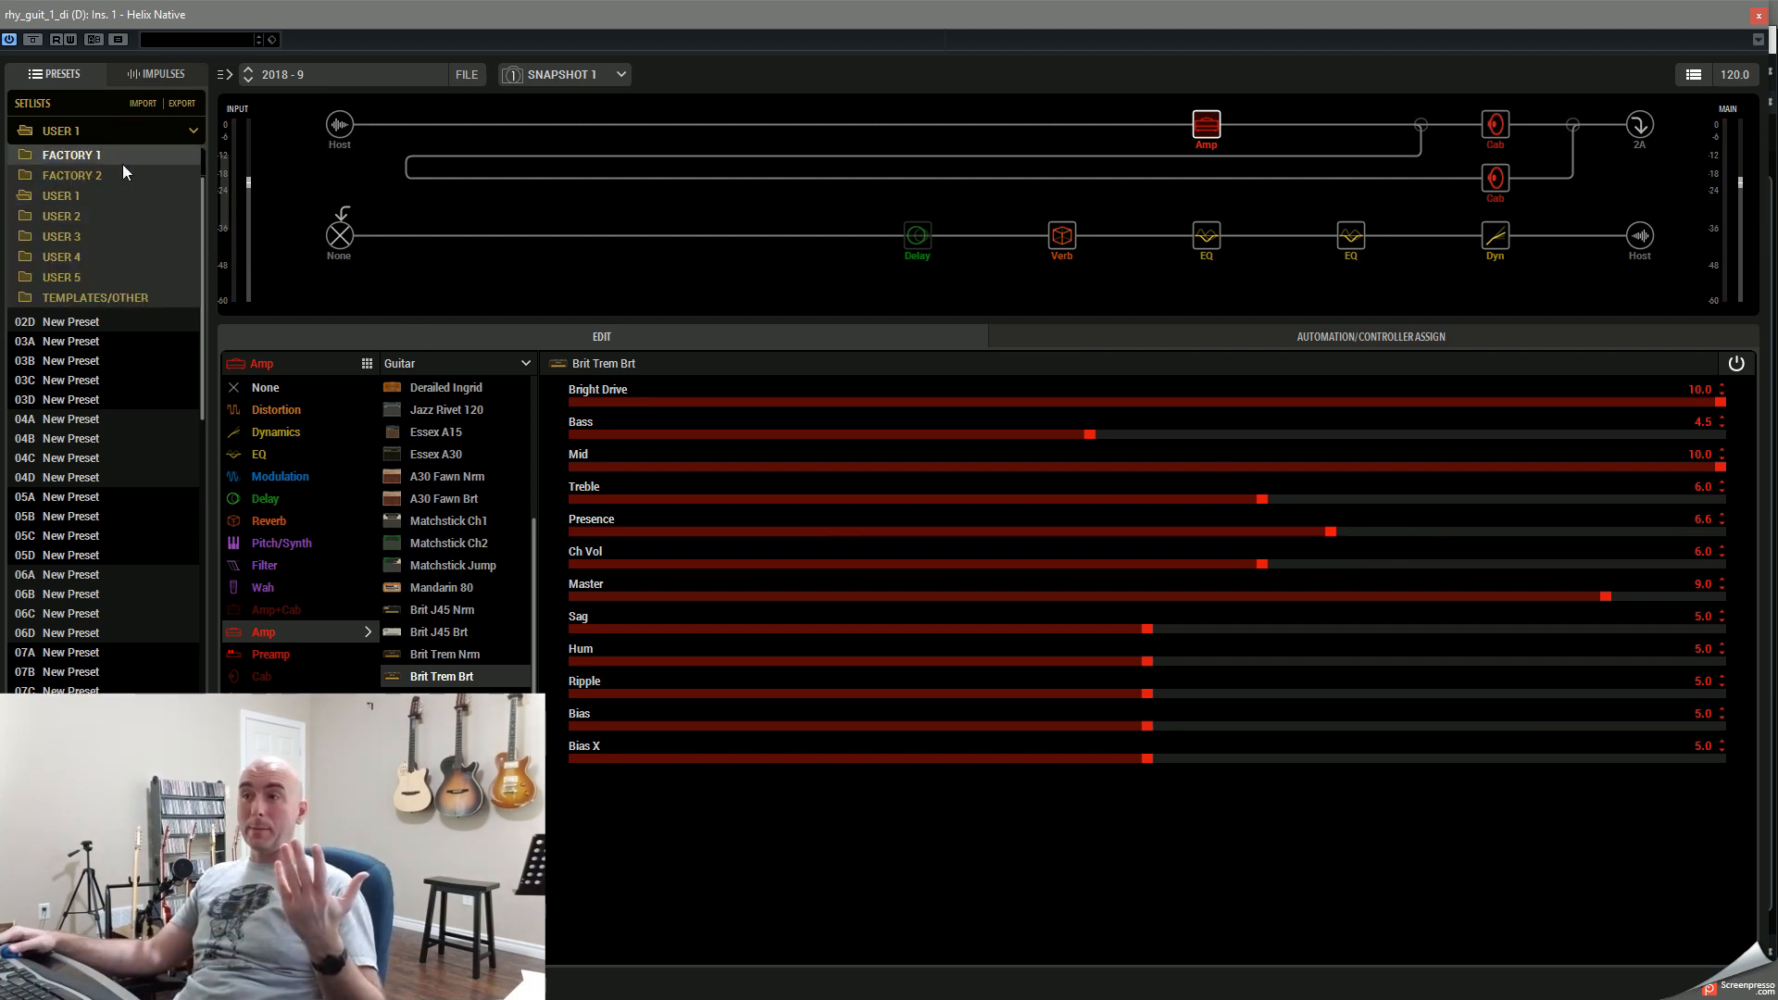
click(122, 164)
click(81, 203)
click(80, 187)
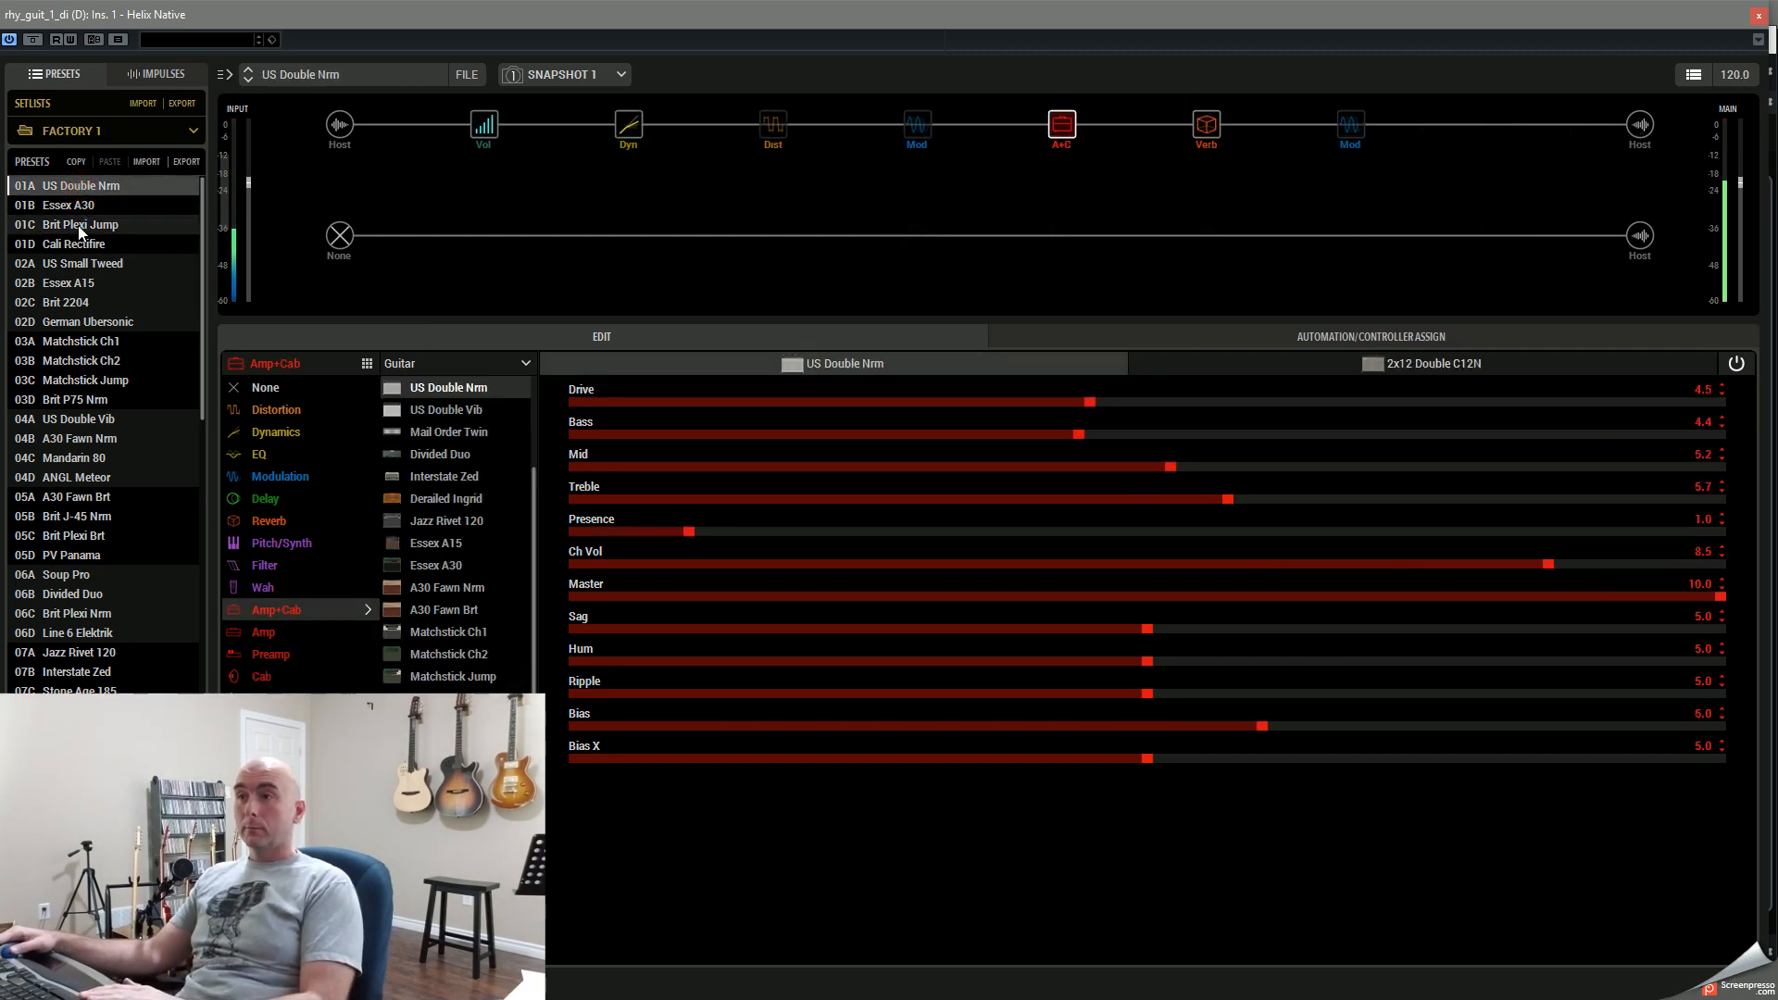
click(78, 226)
click(78, 225)
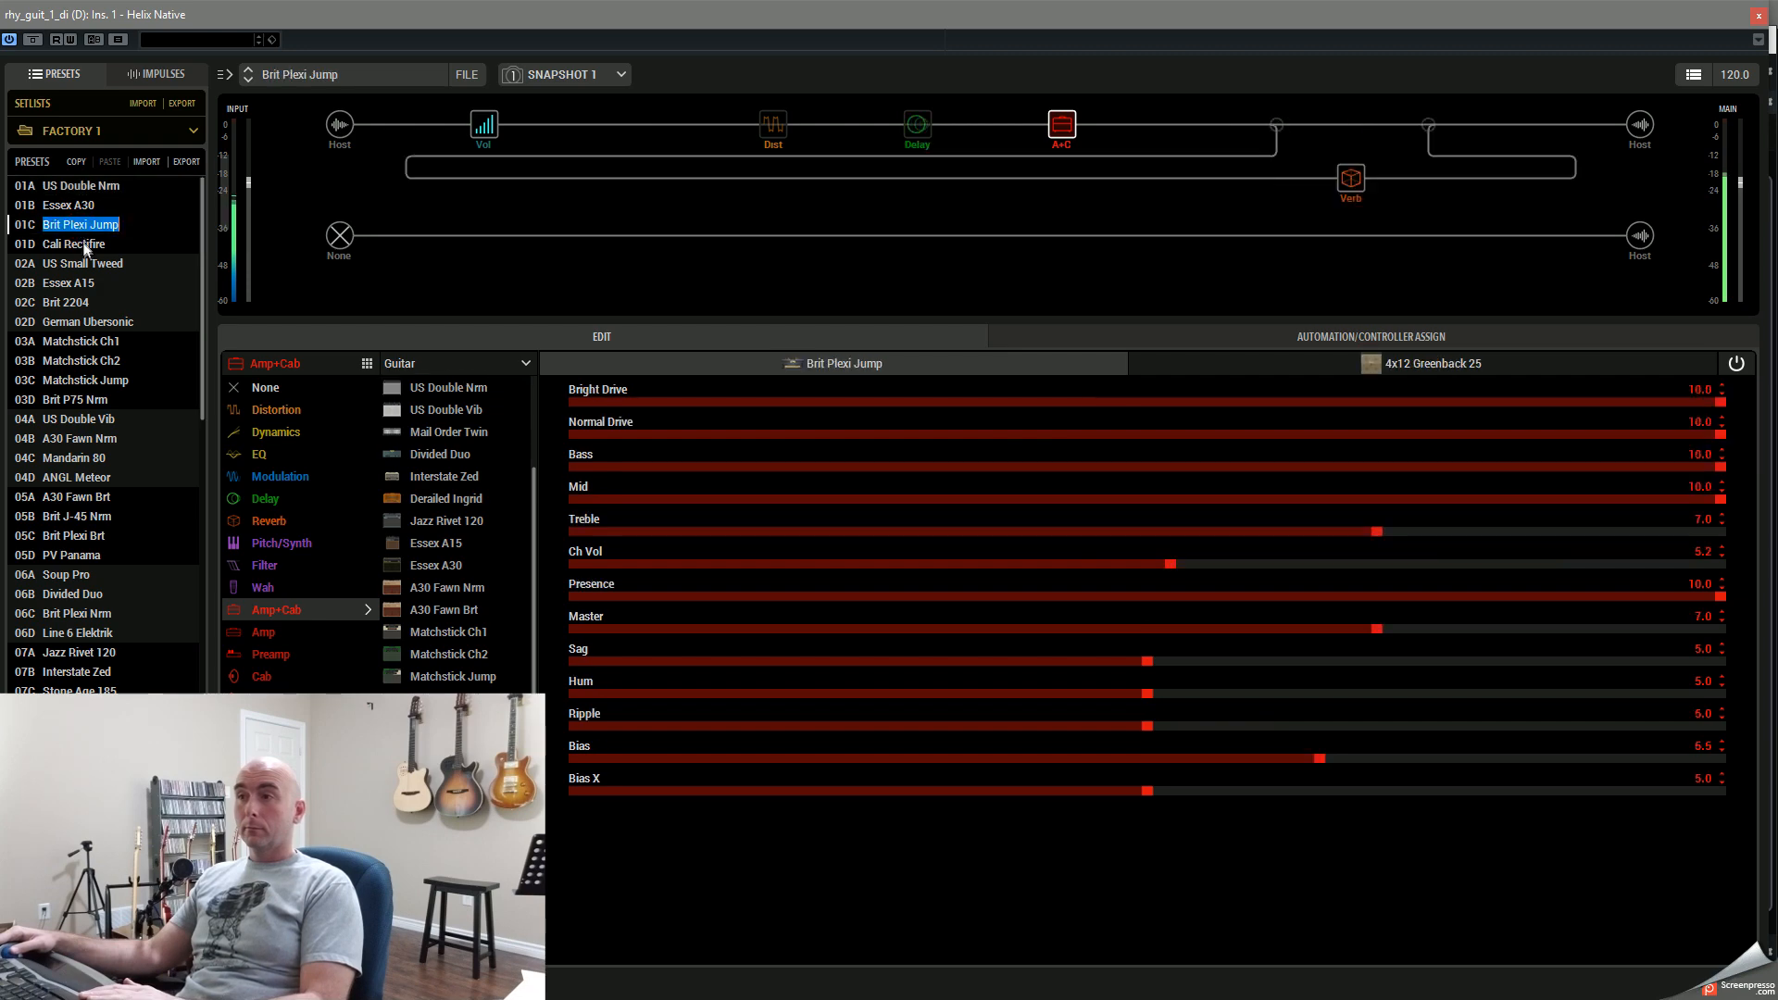
click(84, 243)
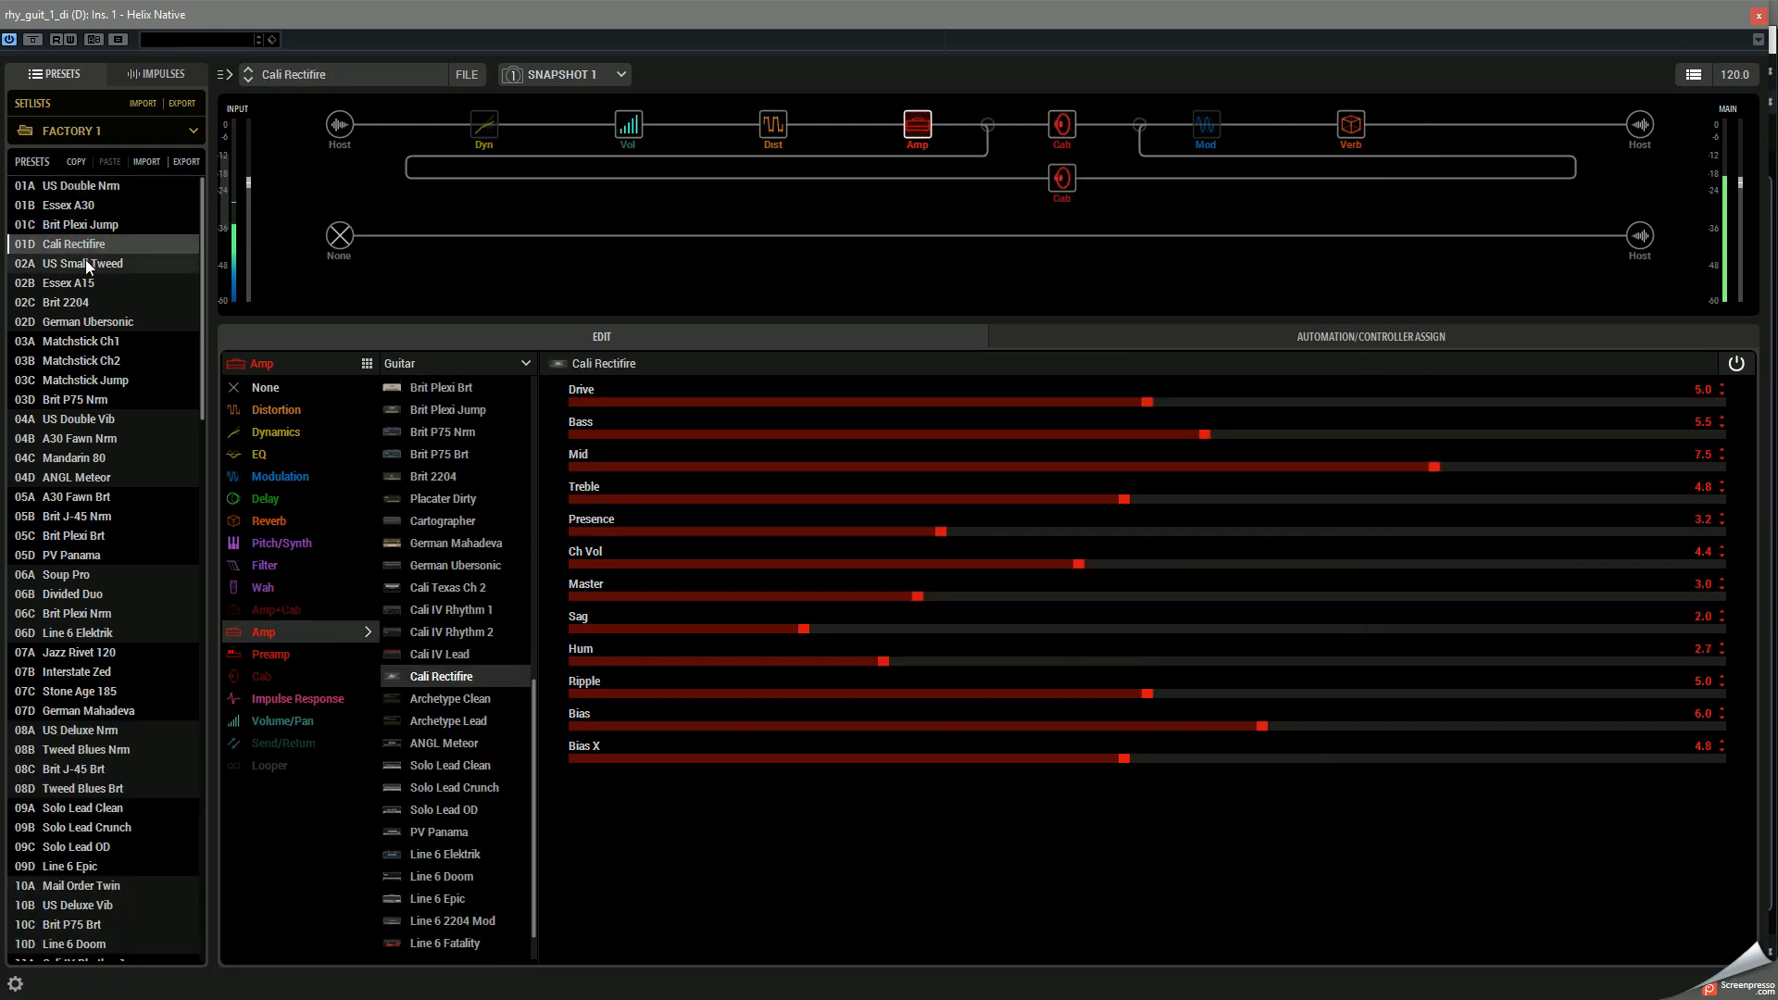
click(87, 264)
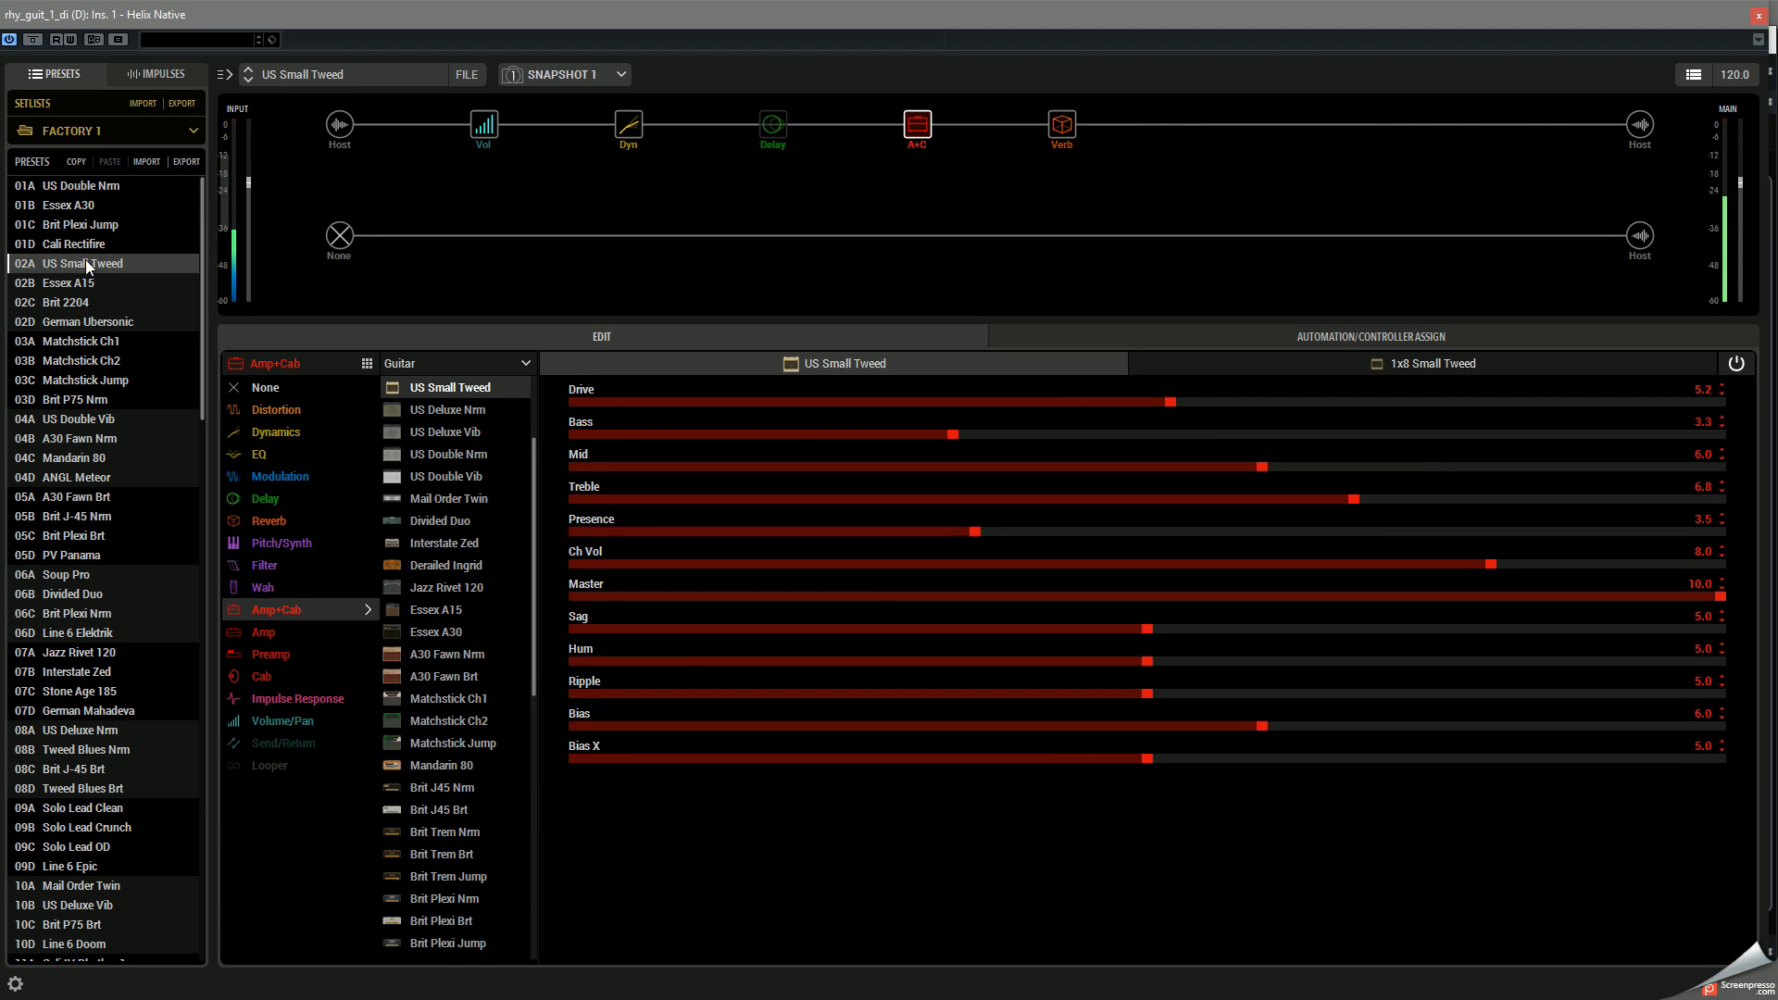
Step: Return to the USER 1 setlist, reload the 2018 - 9 preset and close the Helix Native editor
click(131, 136)
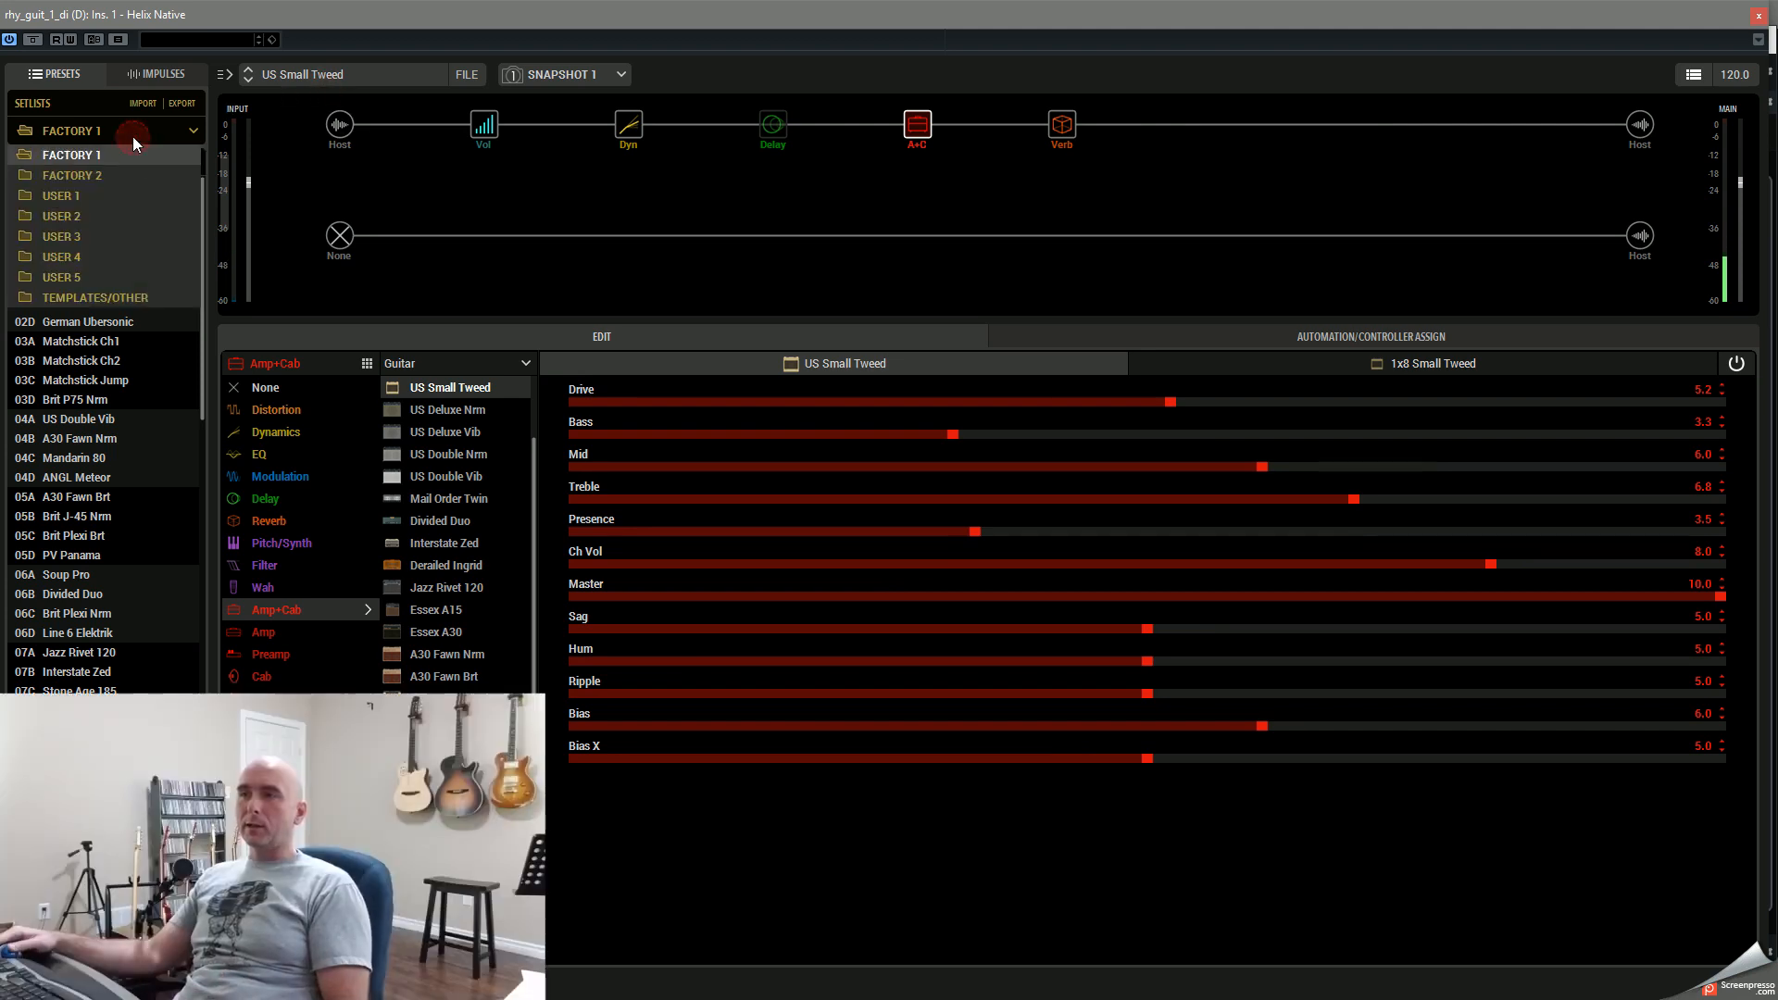
click(85, 196)
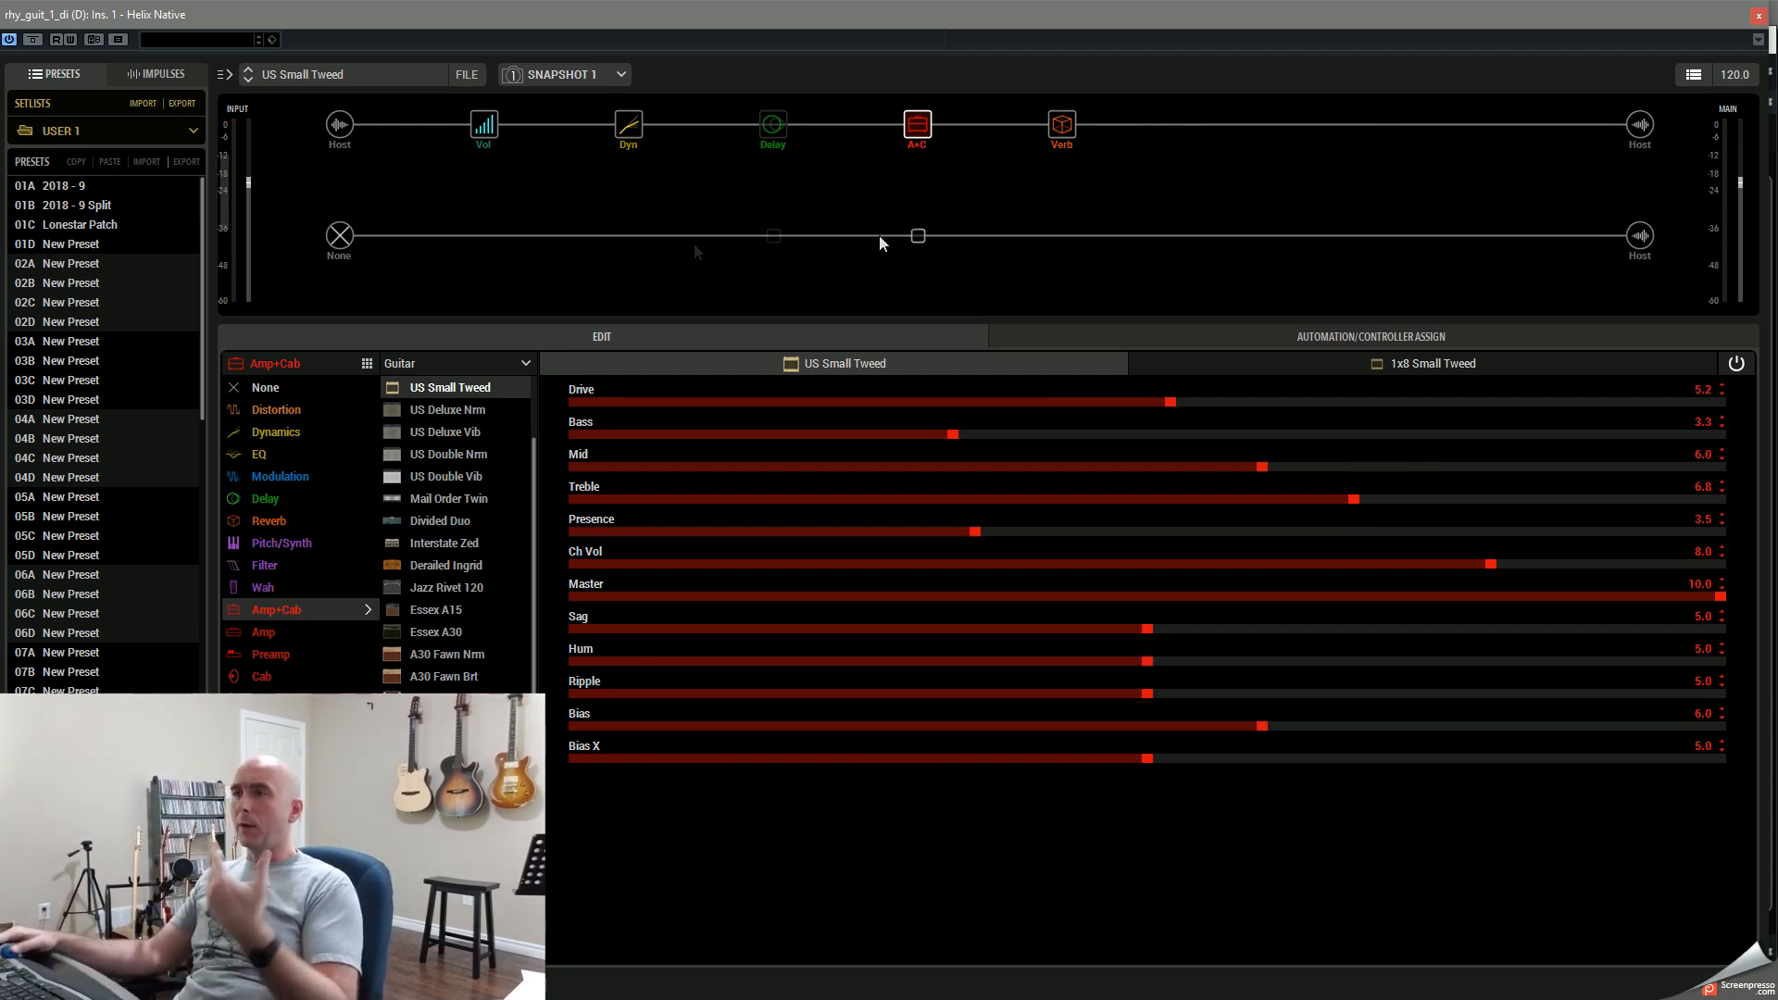
click(79, 197)
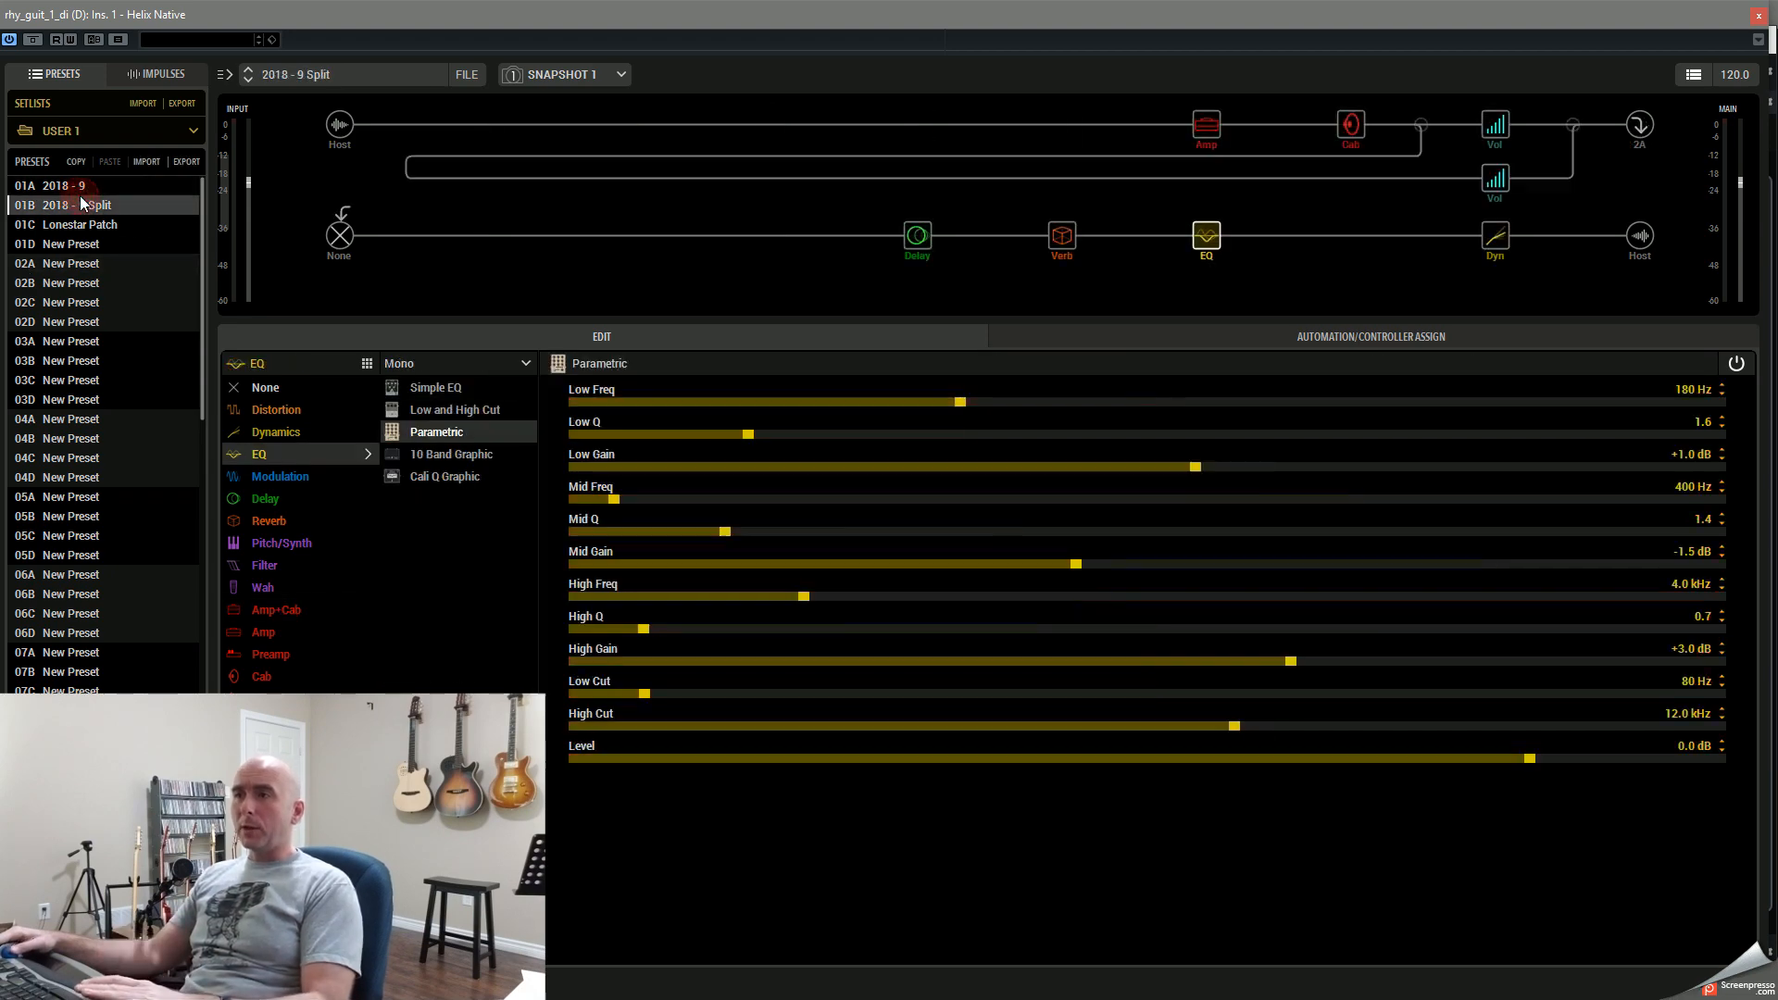
click(72, 191)
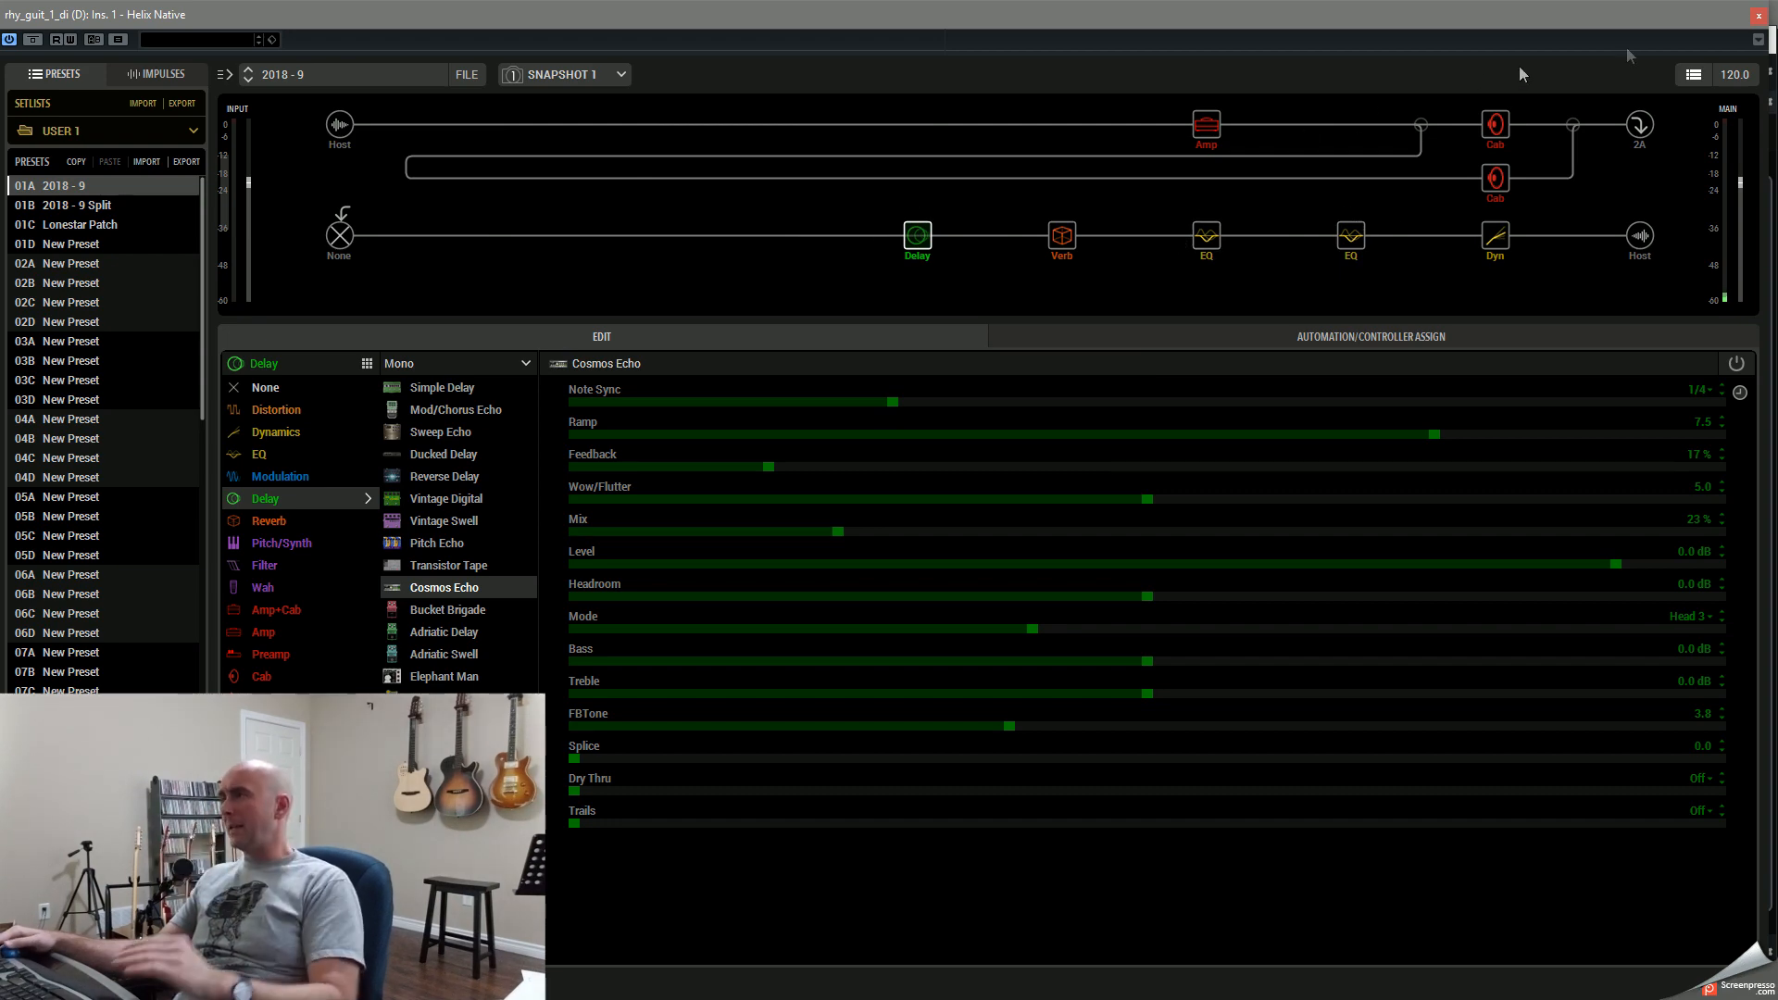
click(1758, 15)
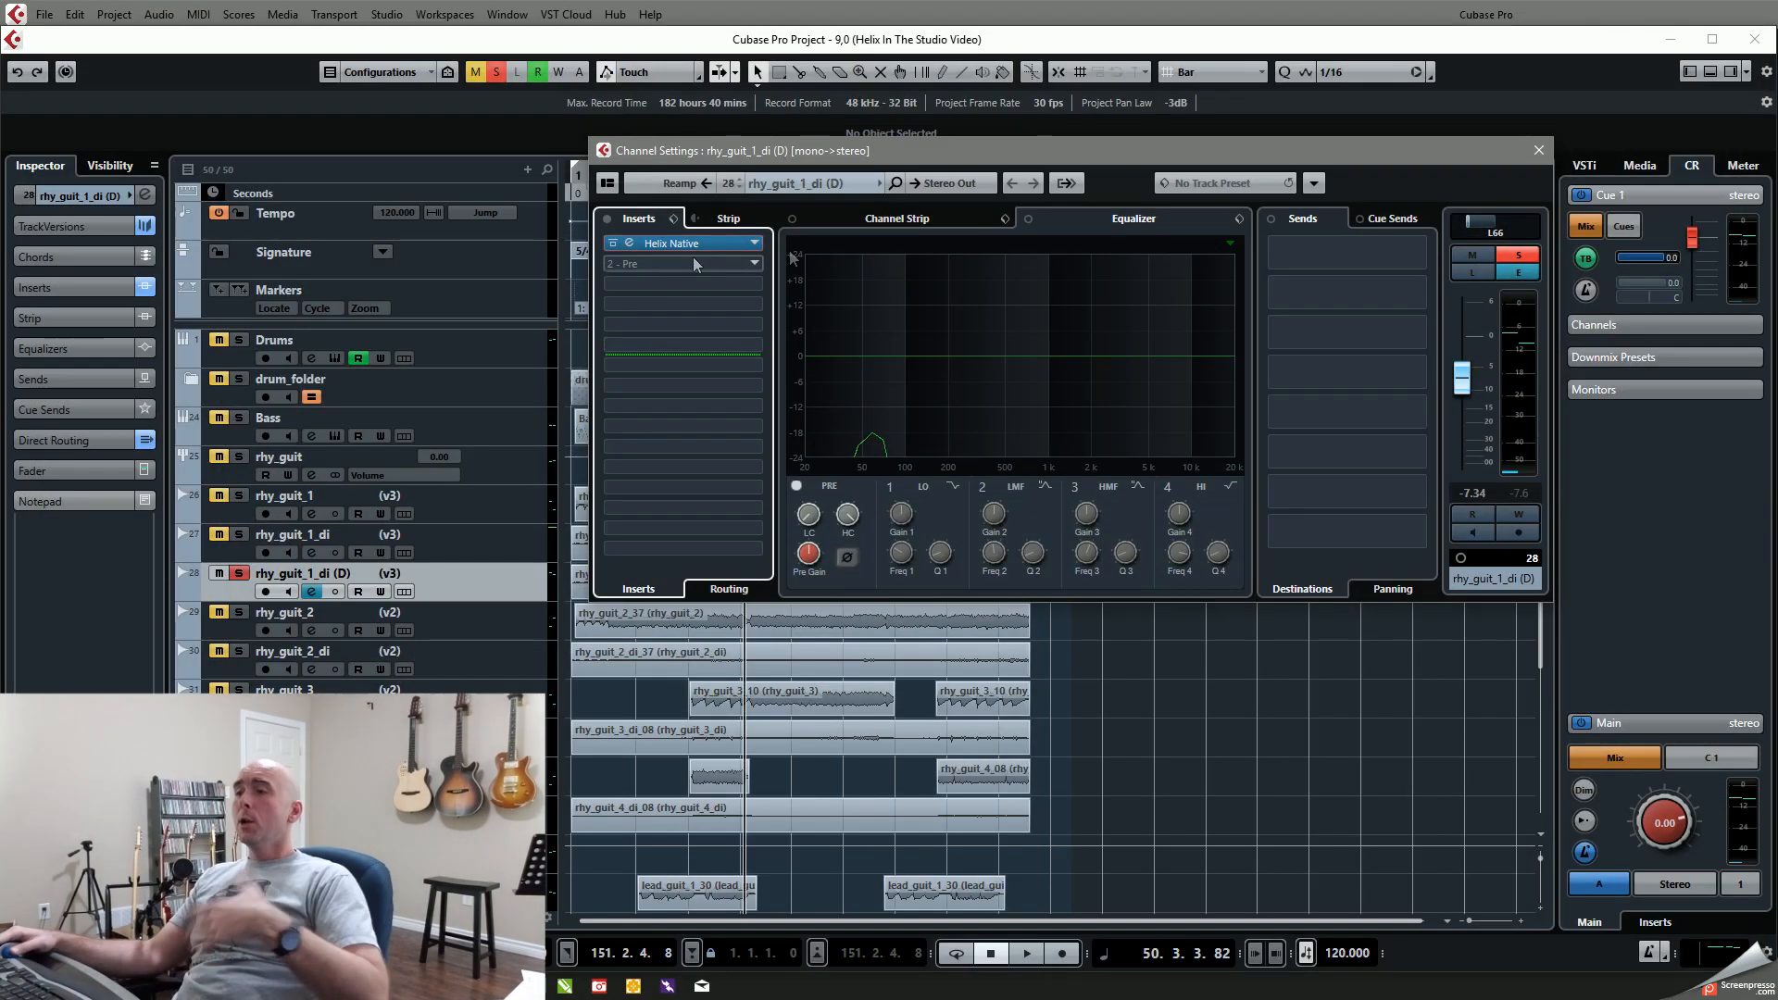
Step: Move the channel settings window aside, check the audio performance meter and close the meter
drag(898, 153, 1051, 53)
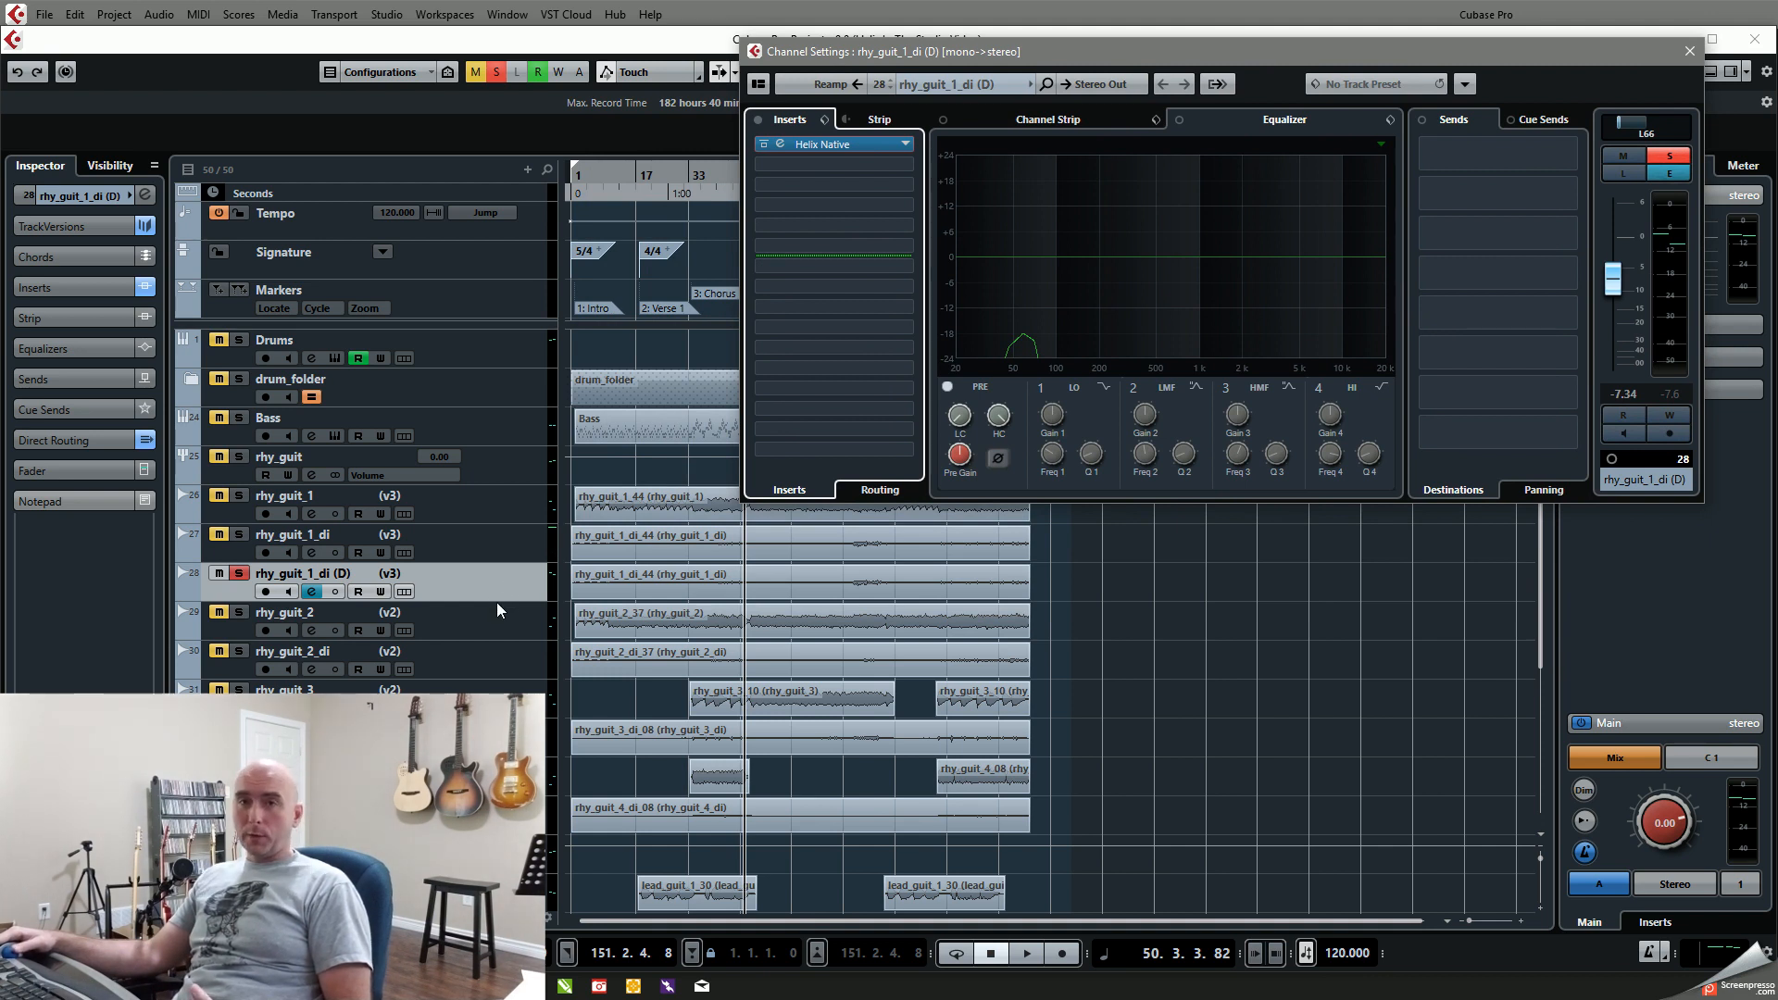
key(F12)
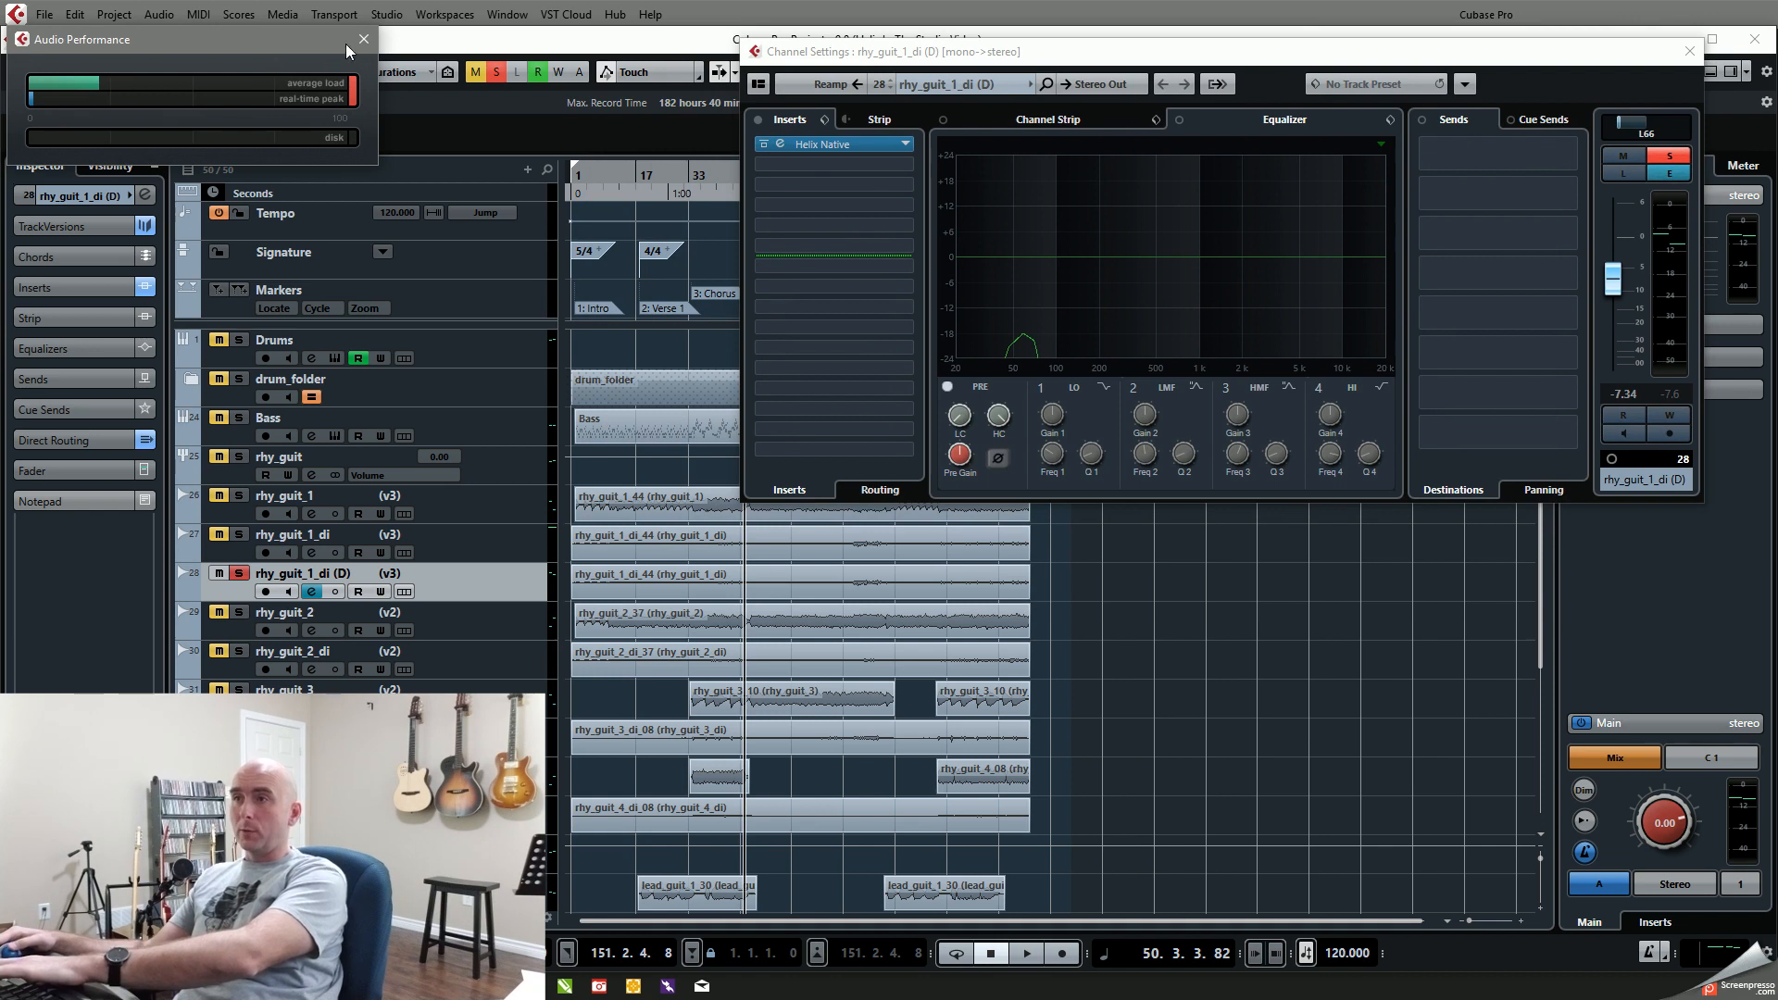
click(364, 39)
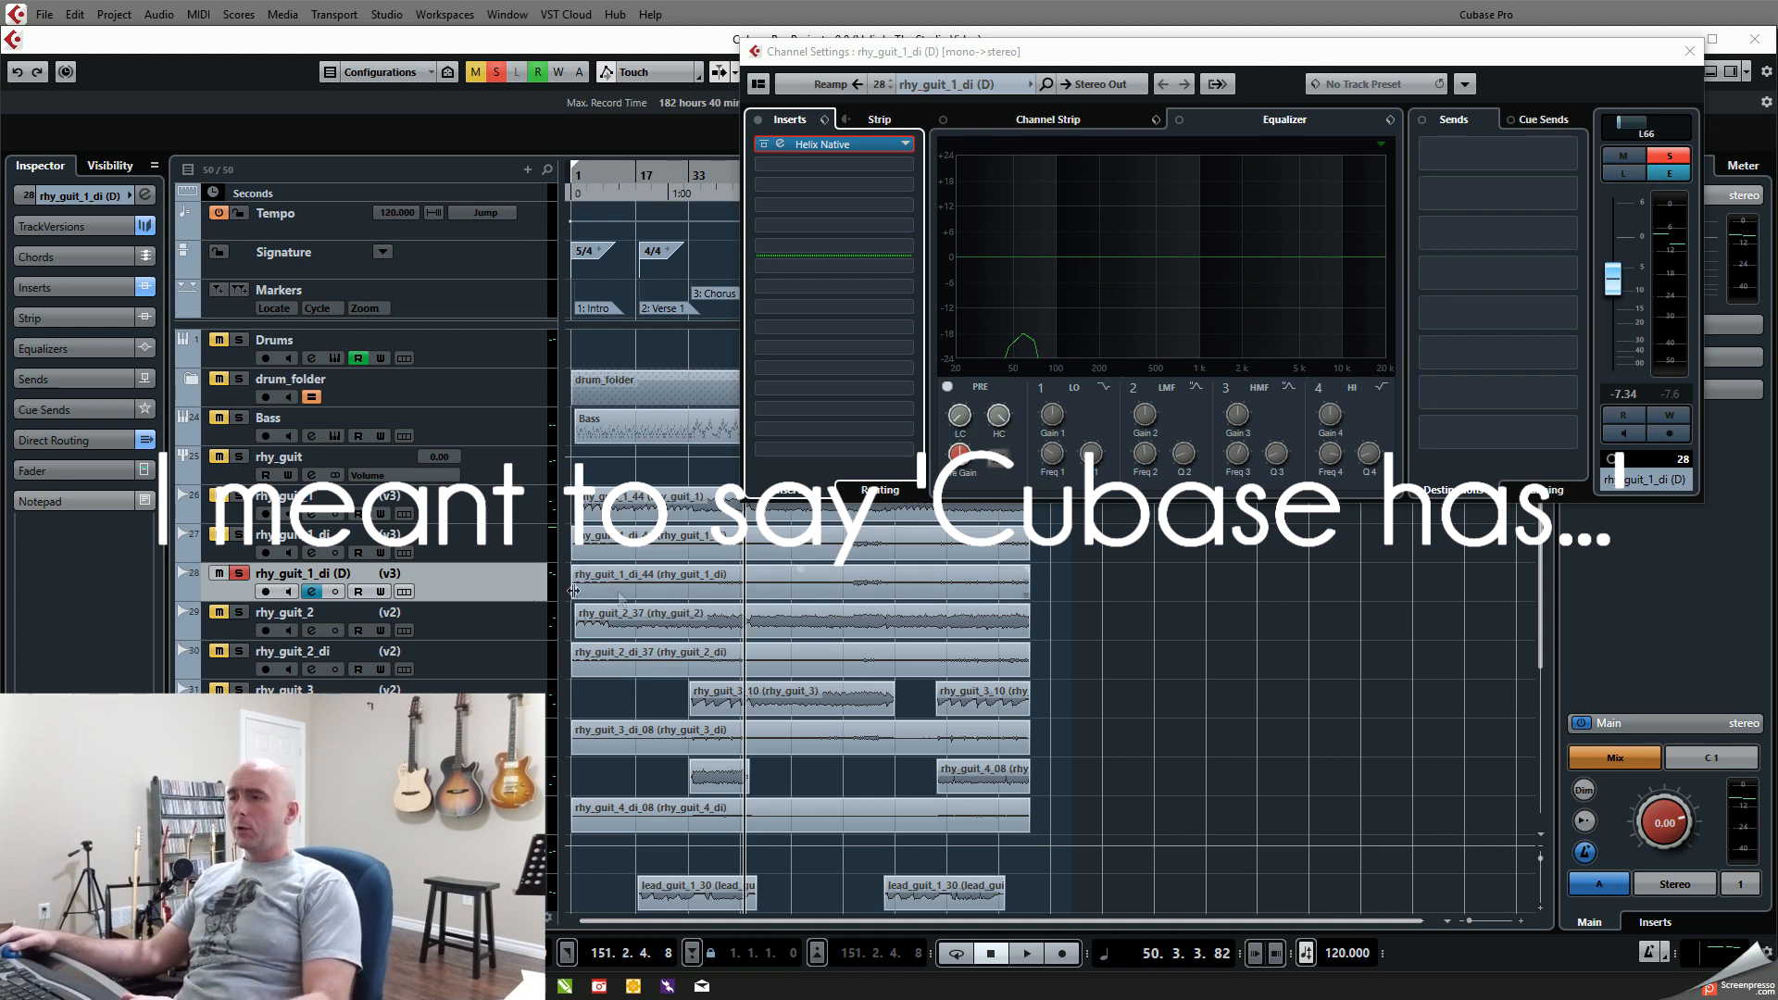
Step: Try Render in Place on rhy_guit_1_di (D) as separate events with the complete signal path, and abort the rendering
right_click(614, 591)
mouse_move(687, 560)
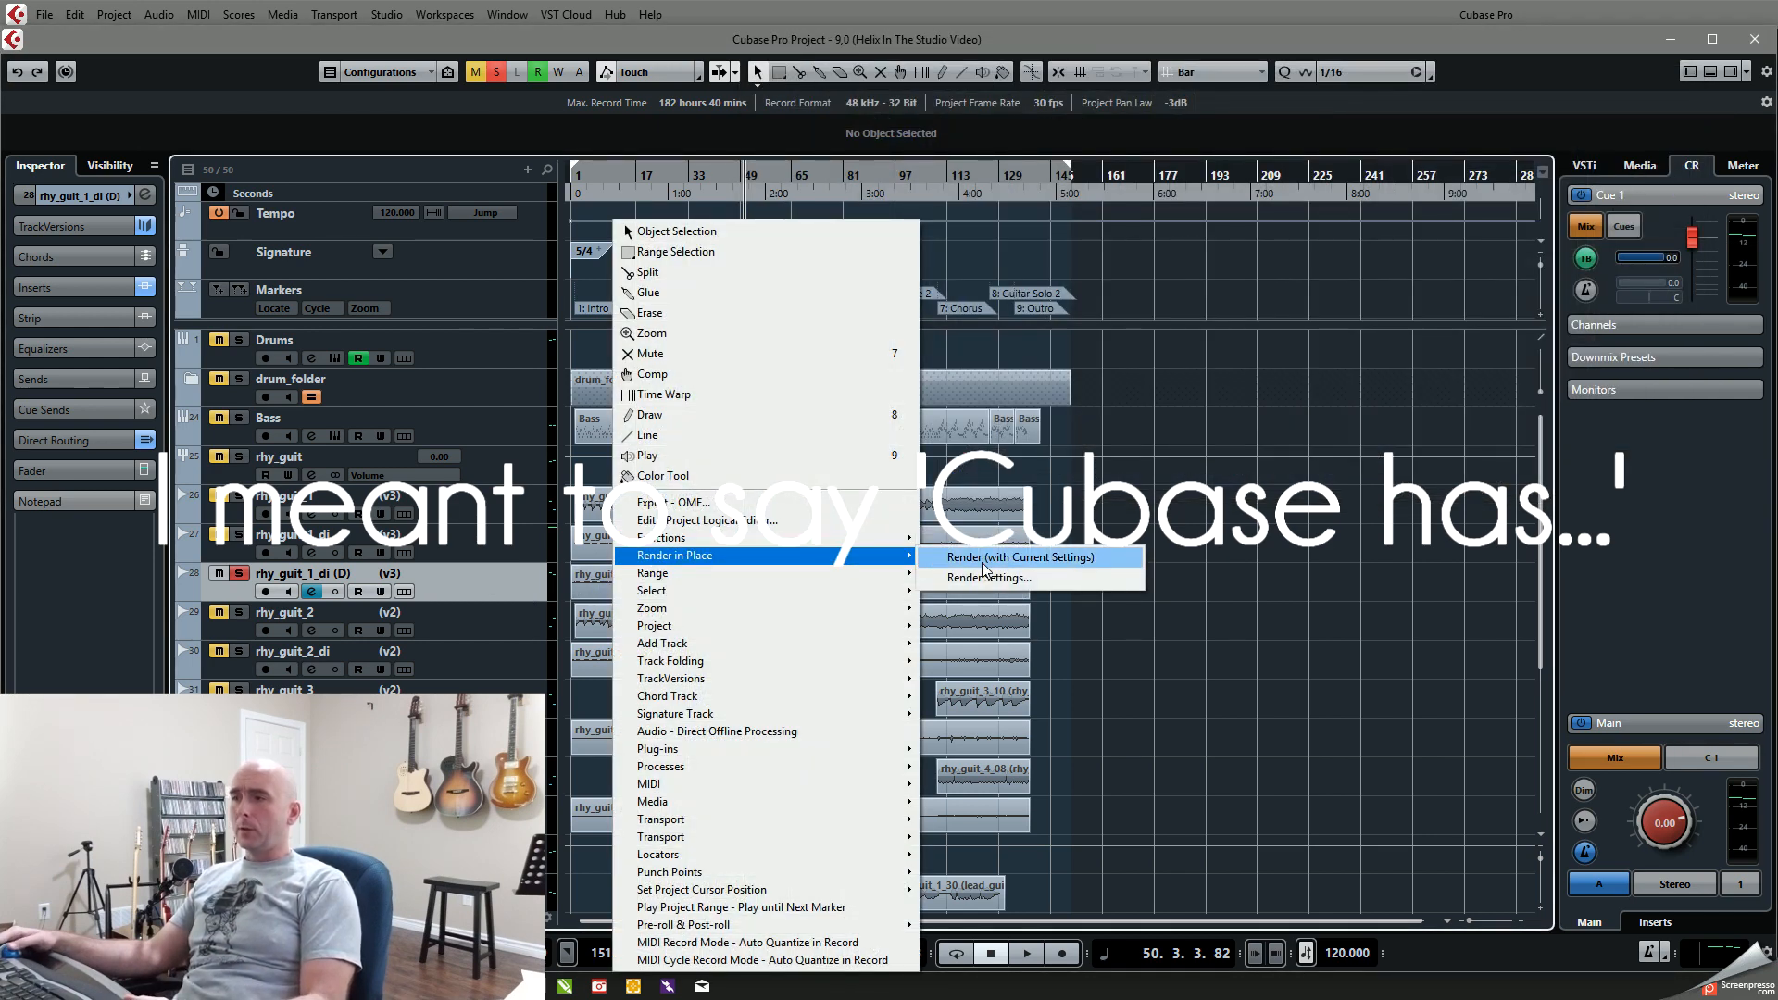
click(985, 567)
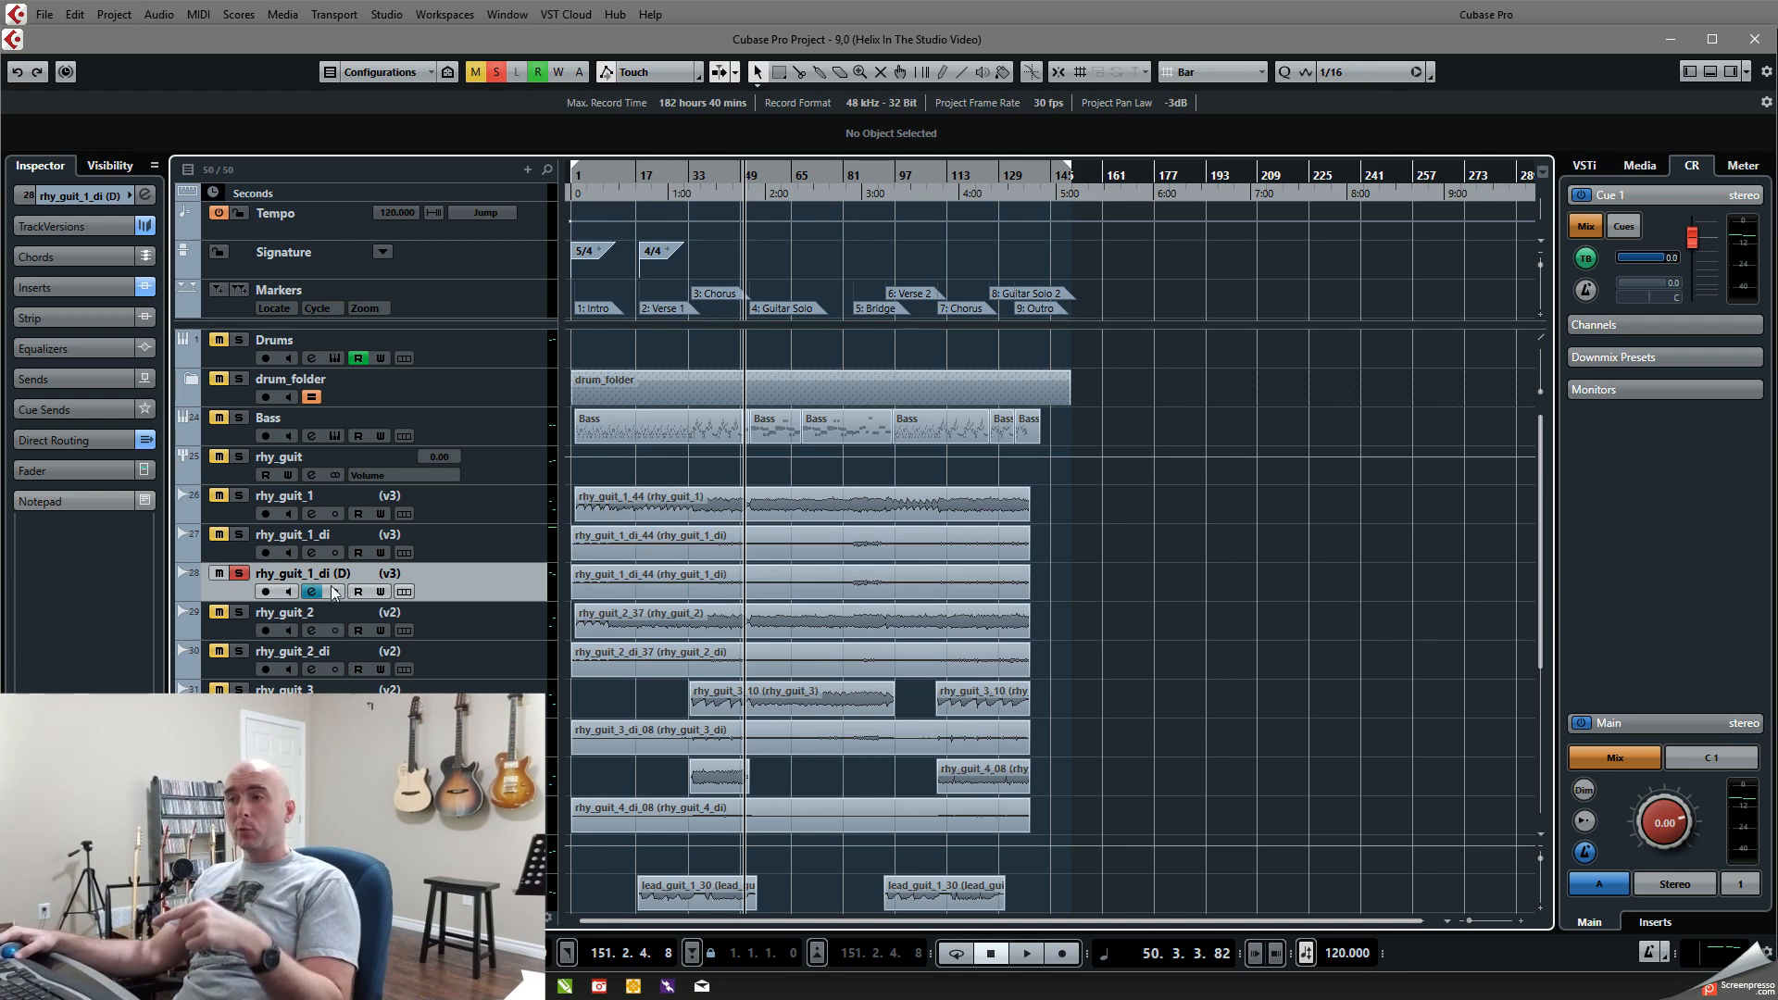
right_click(613, 586)
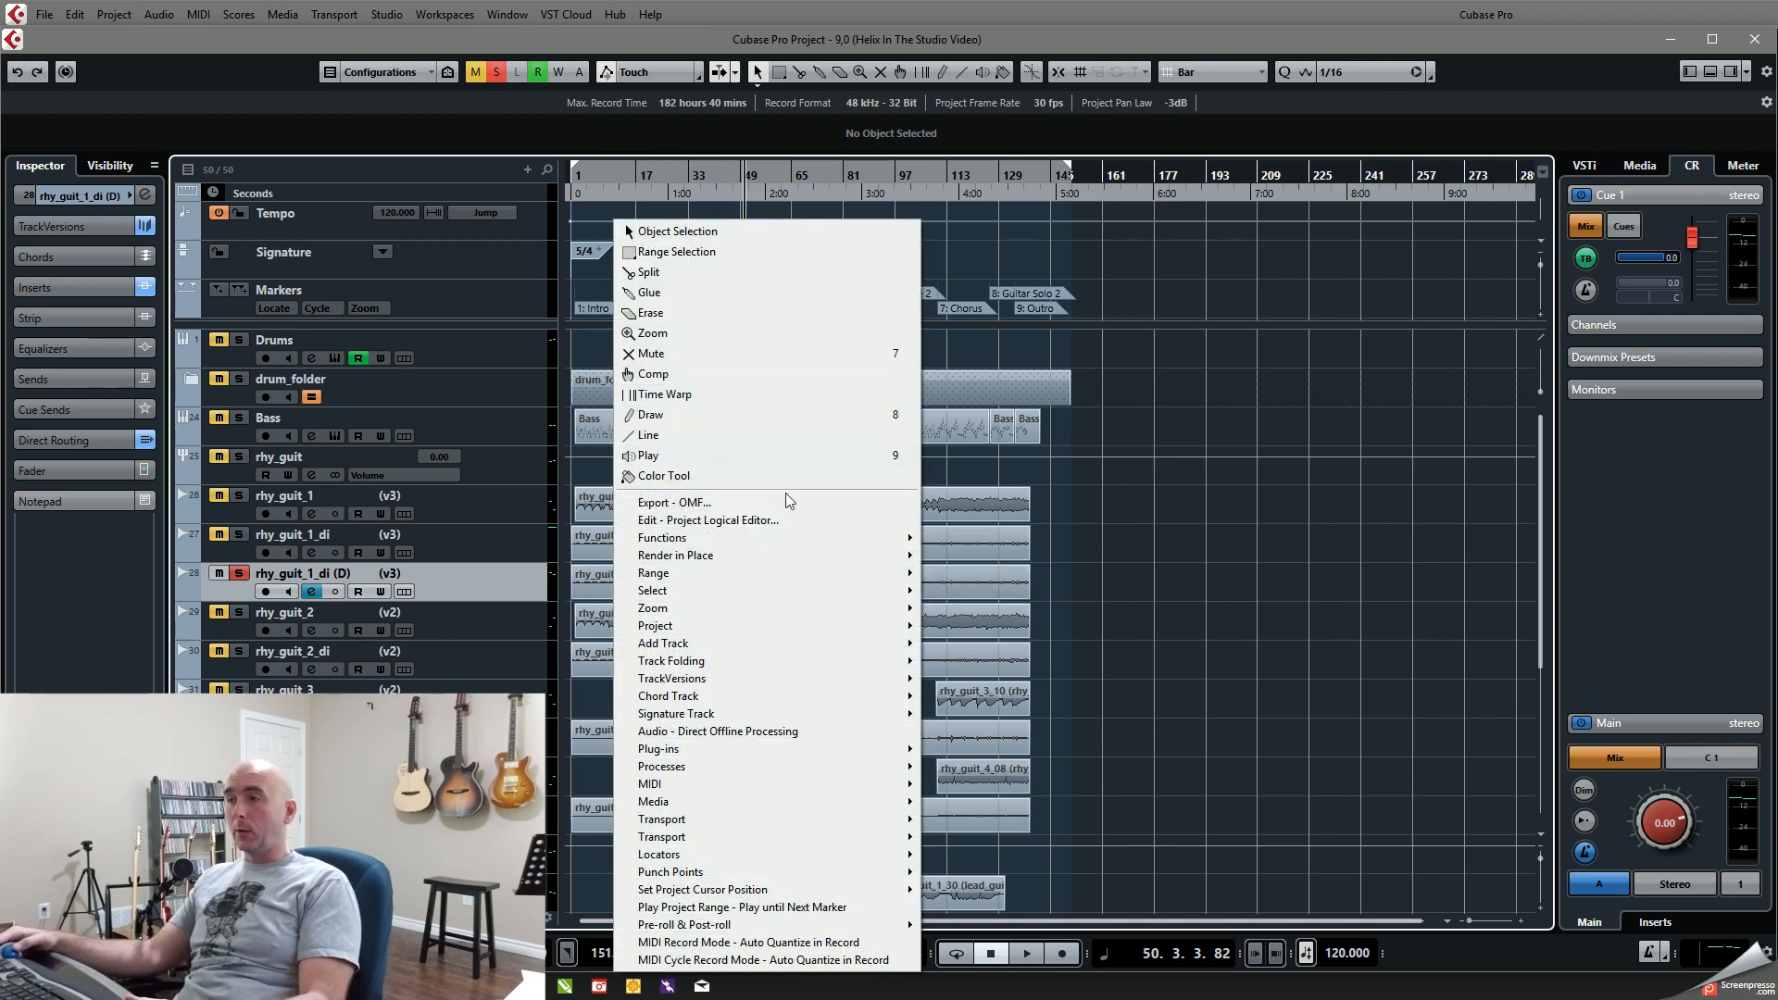
click(765, 553)
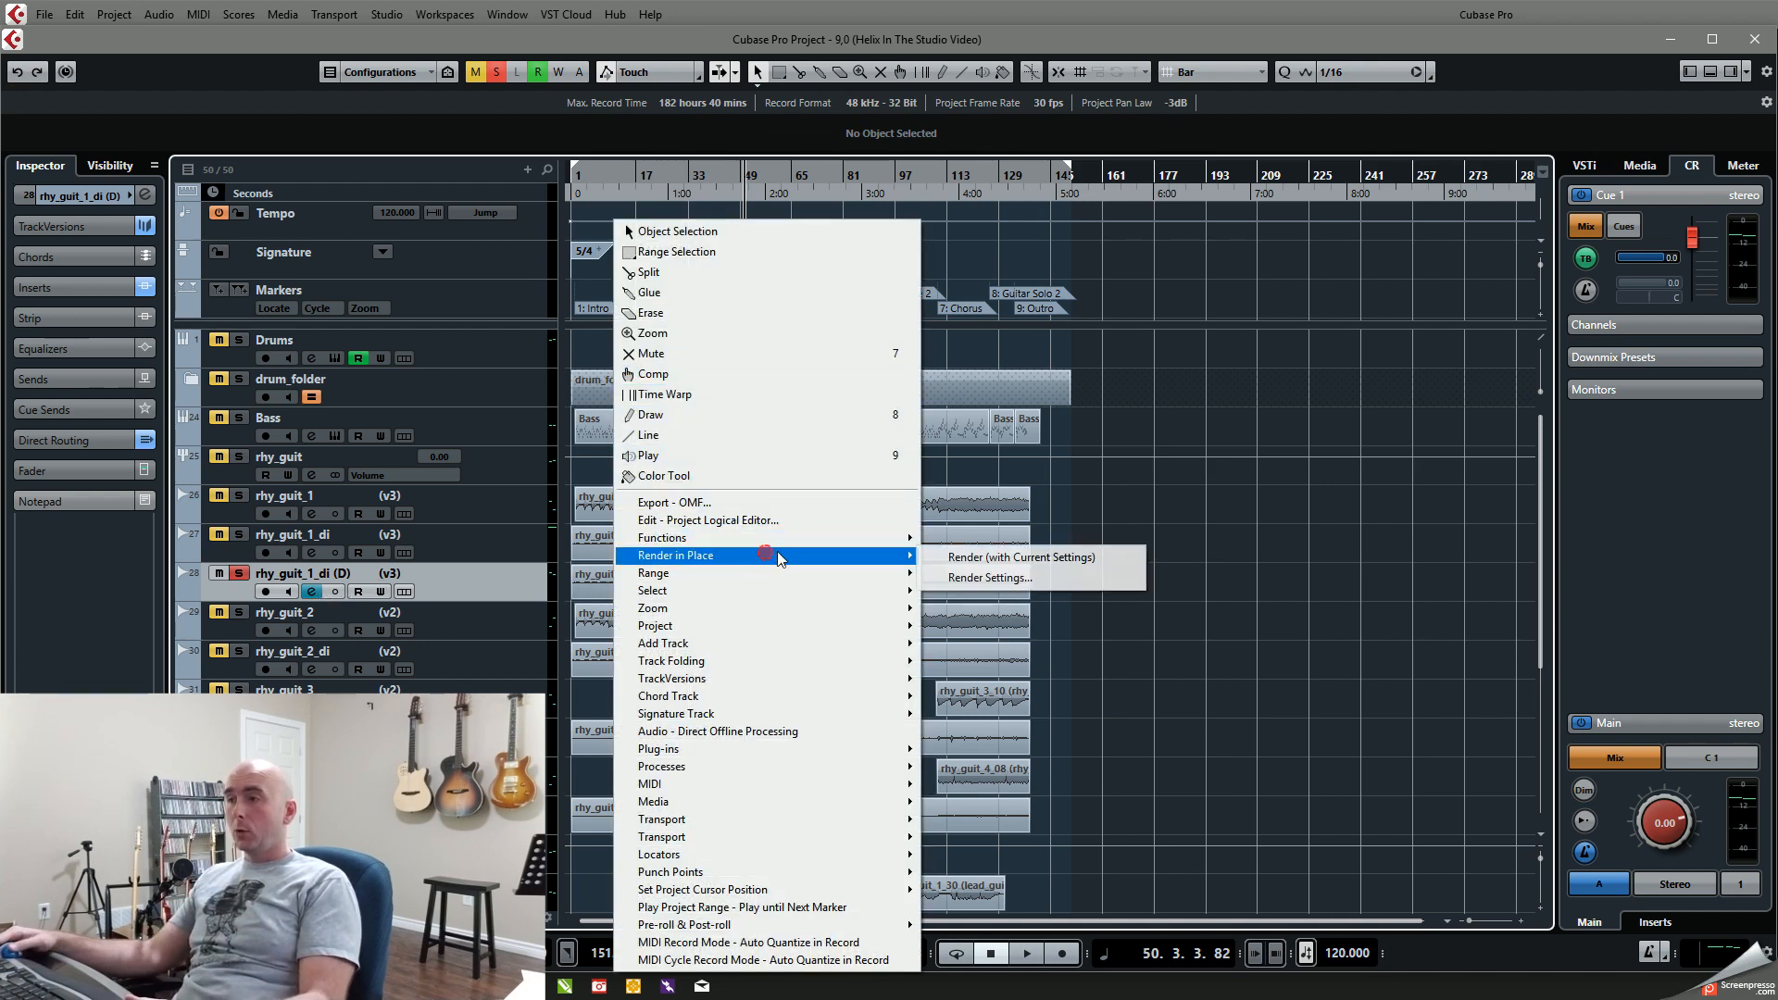
click(996, 578)
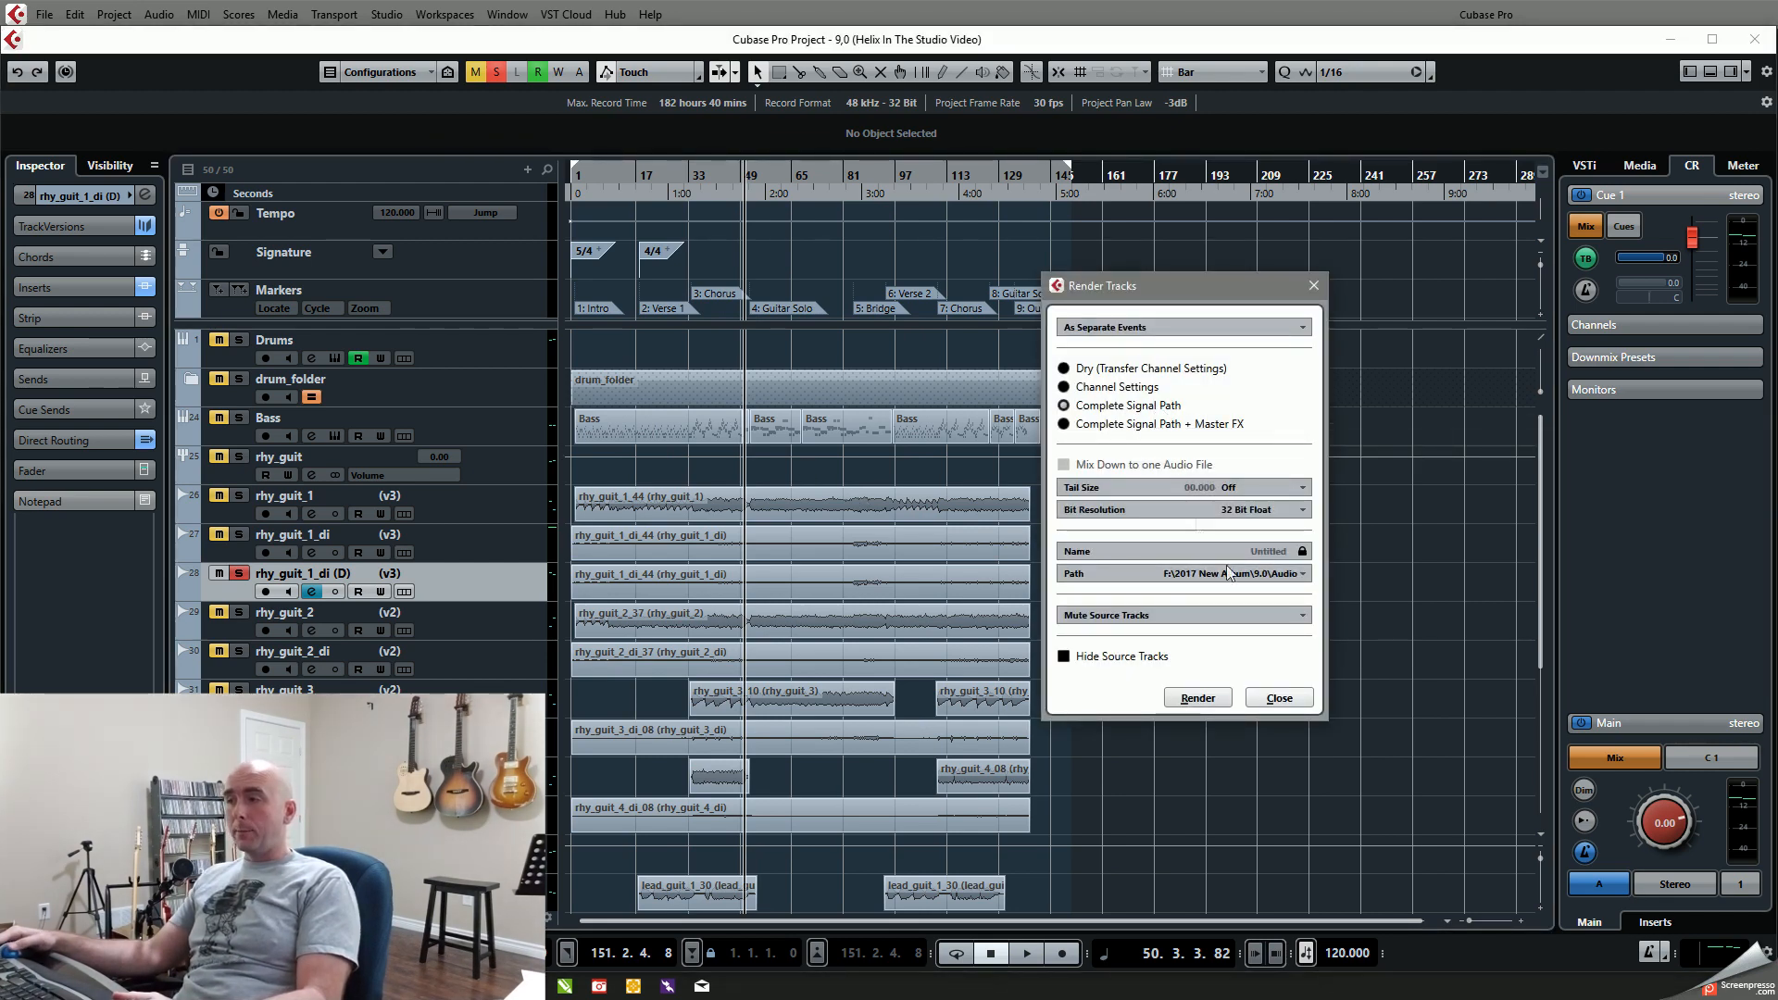
click(1217, 699)
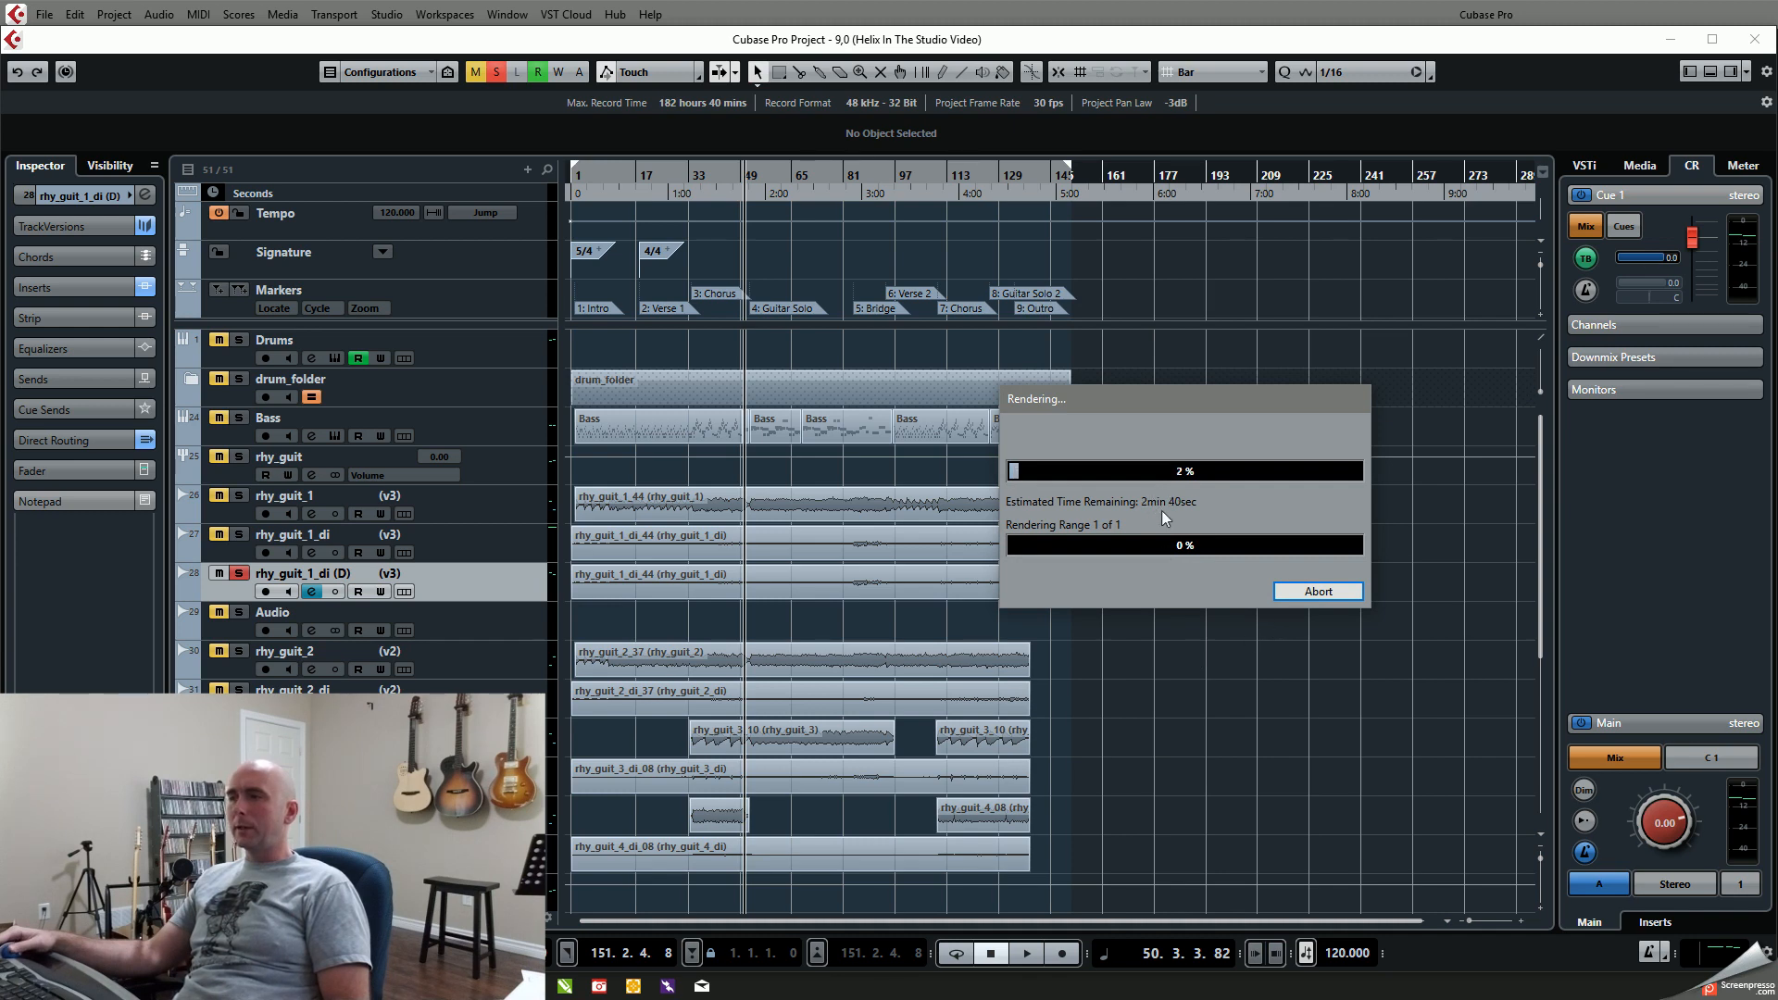
click(1302, 595)
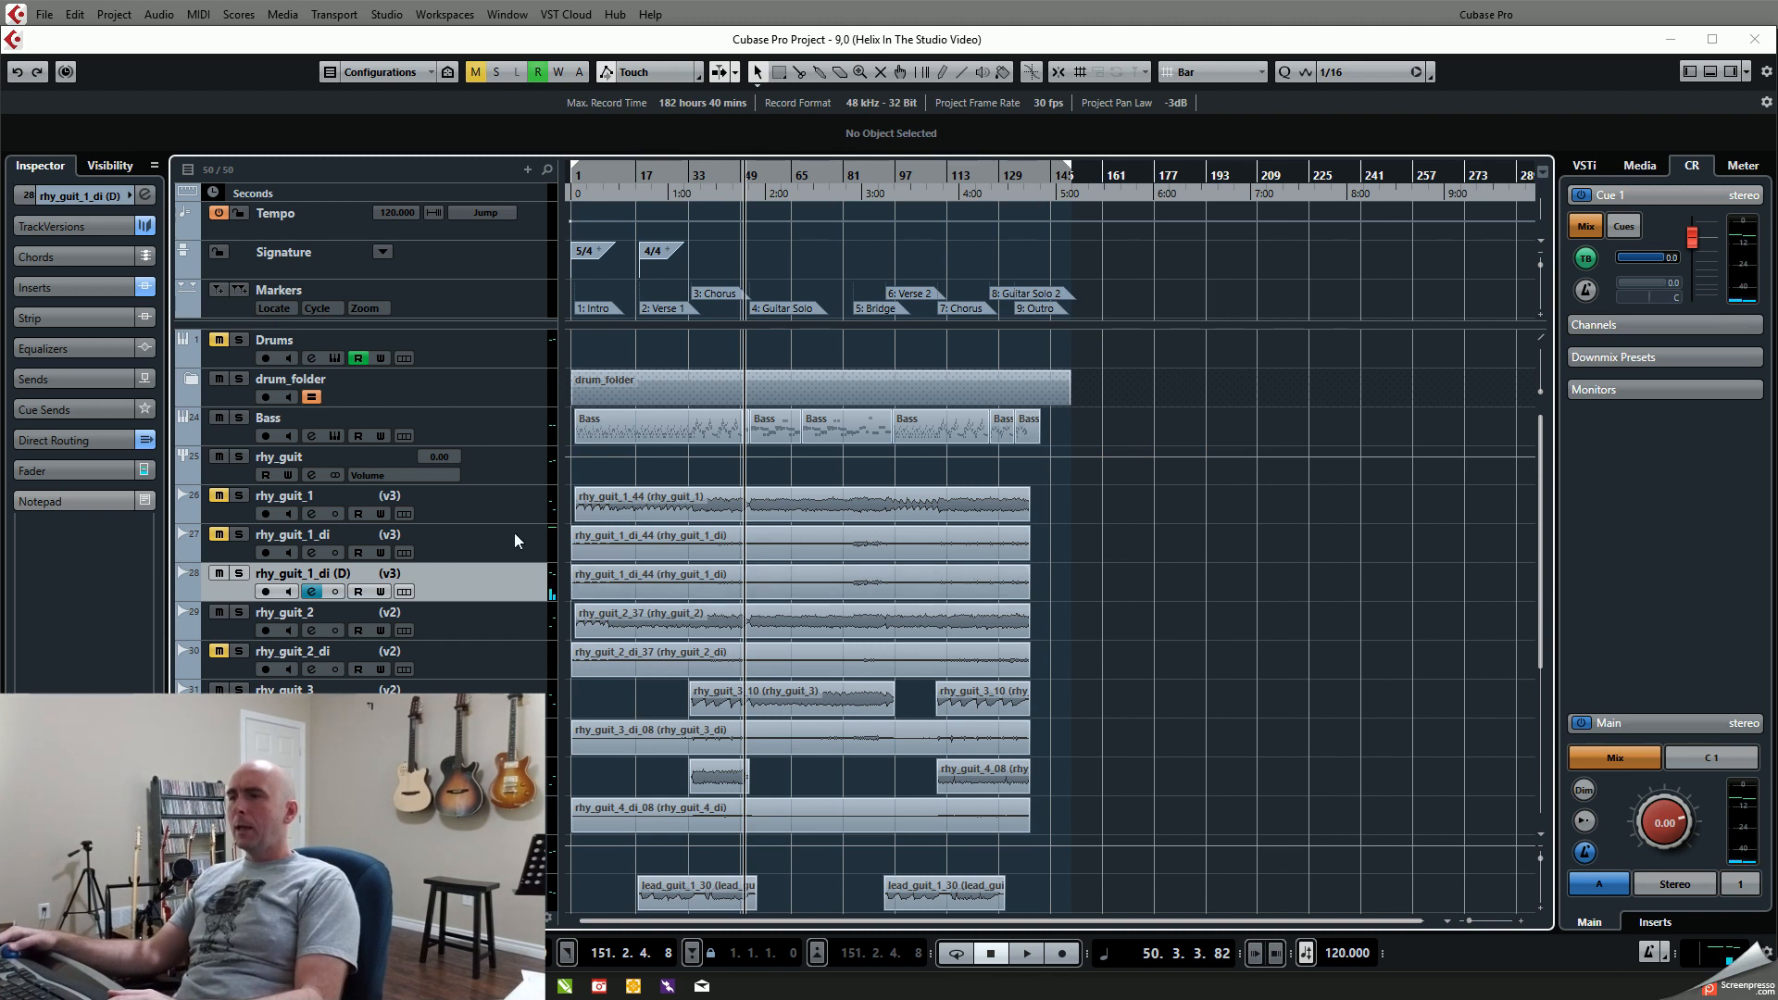
Step: Reopen the Helix Native editor from the channel settings of rhy_guit_1_di (D), check the 2018 - 9 preset and close the editor
click(313, 597)
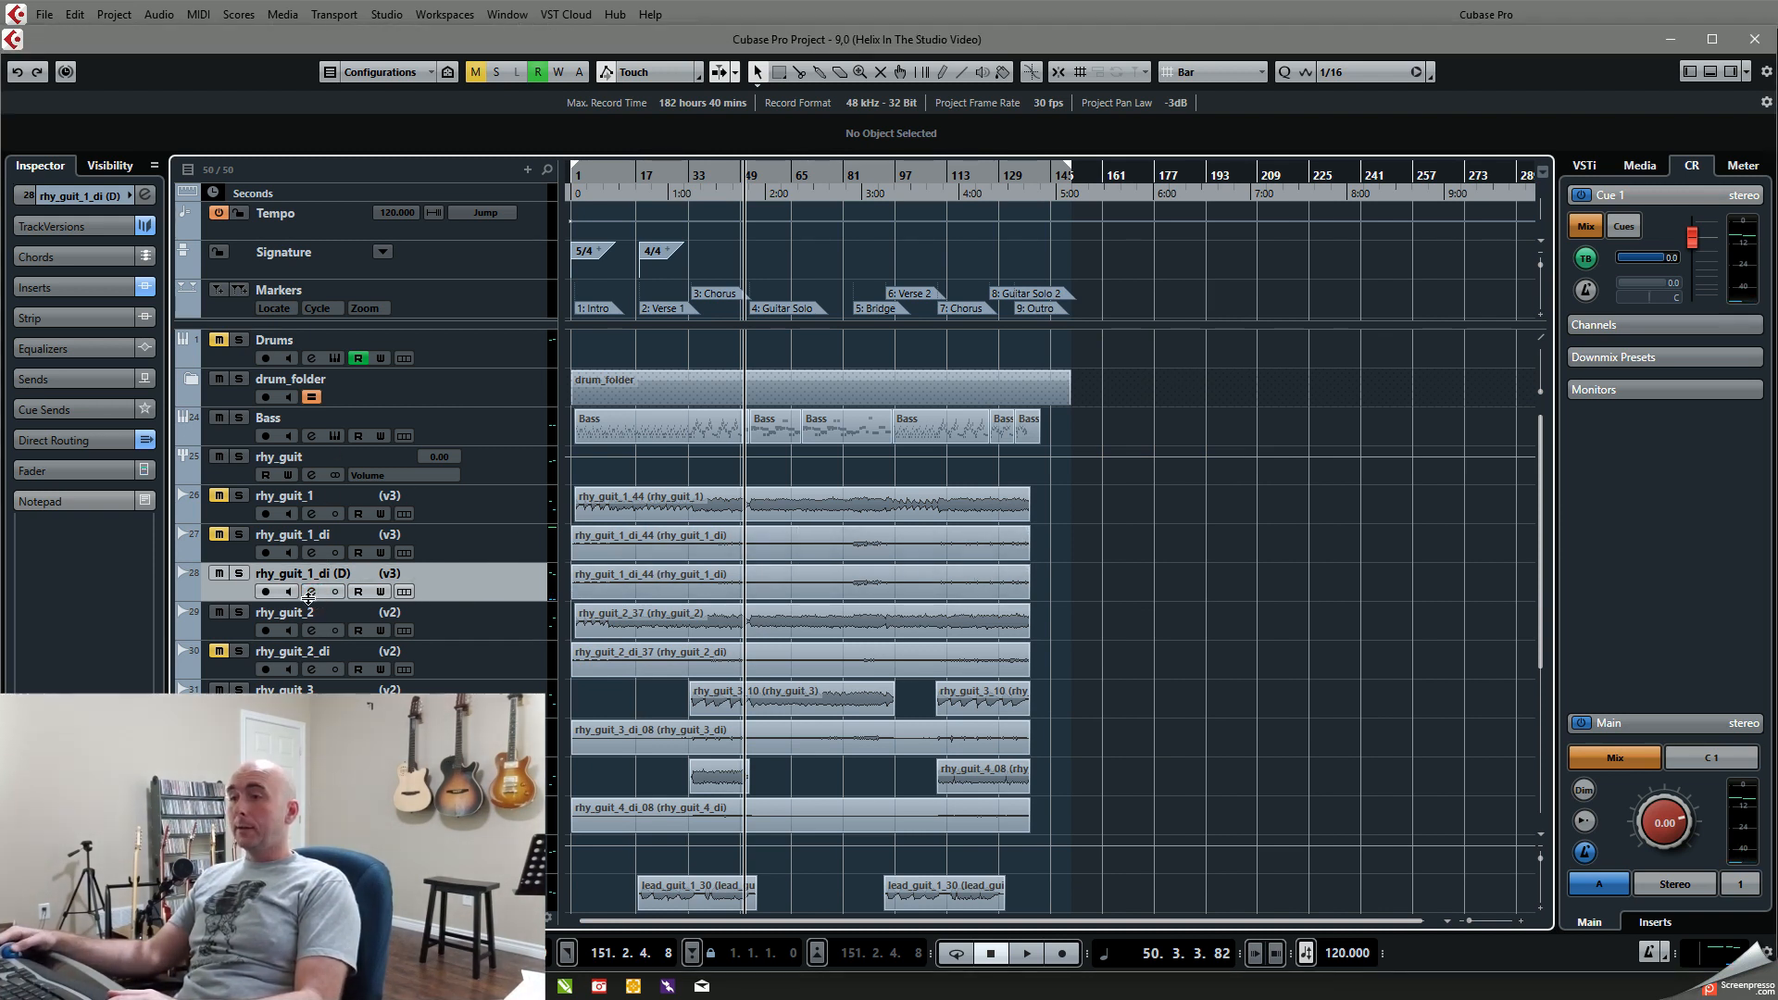
click(313, 591)
click(775, 142)
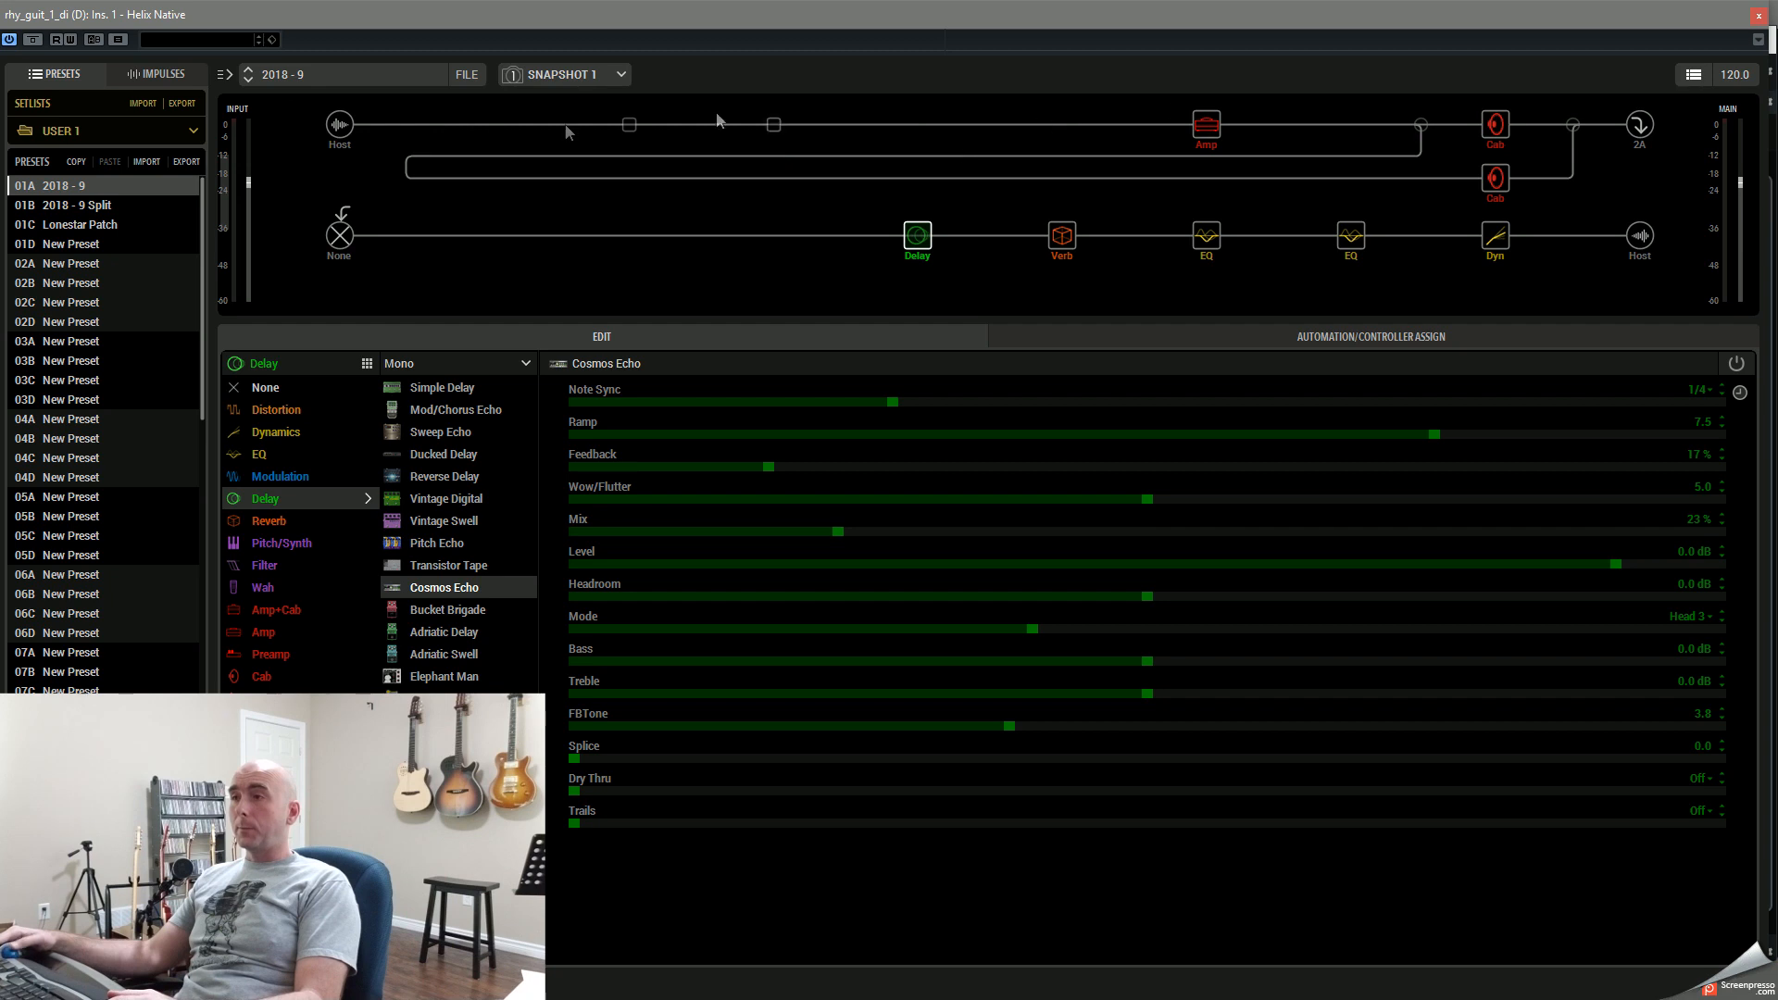
click(335, 74)
click(335, 74)
key(Return)
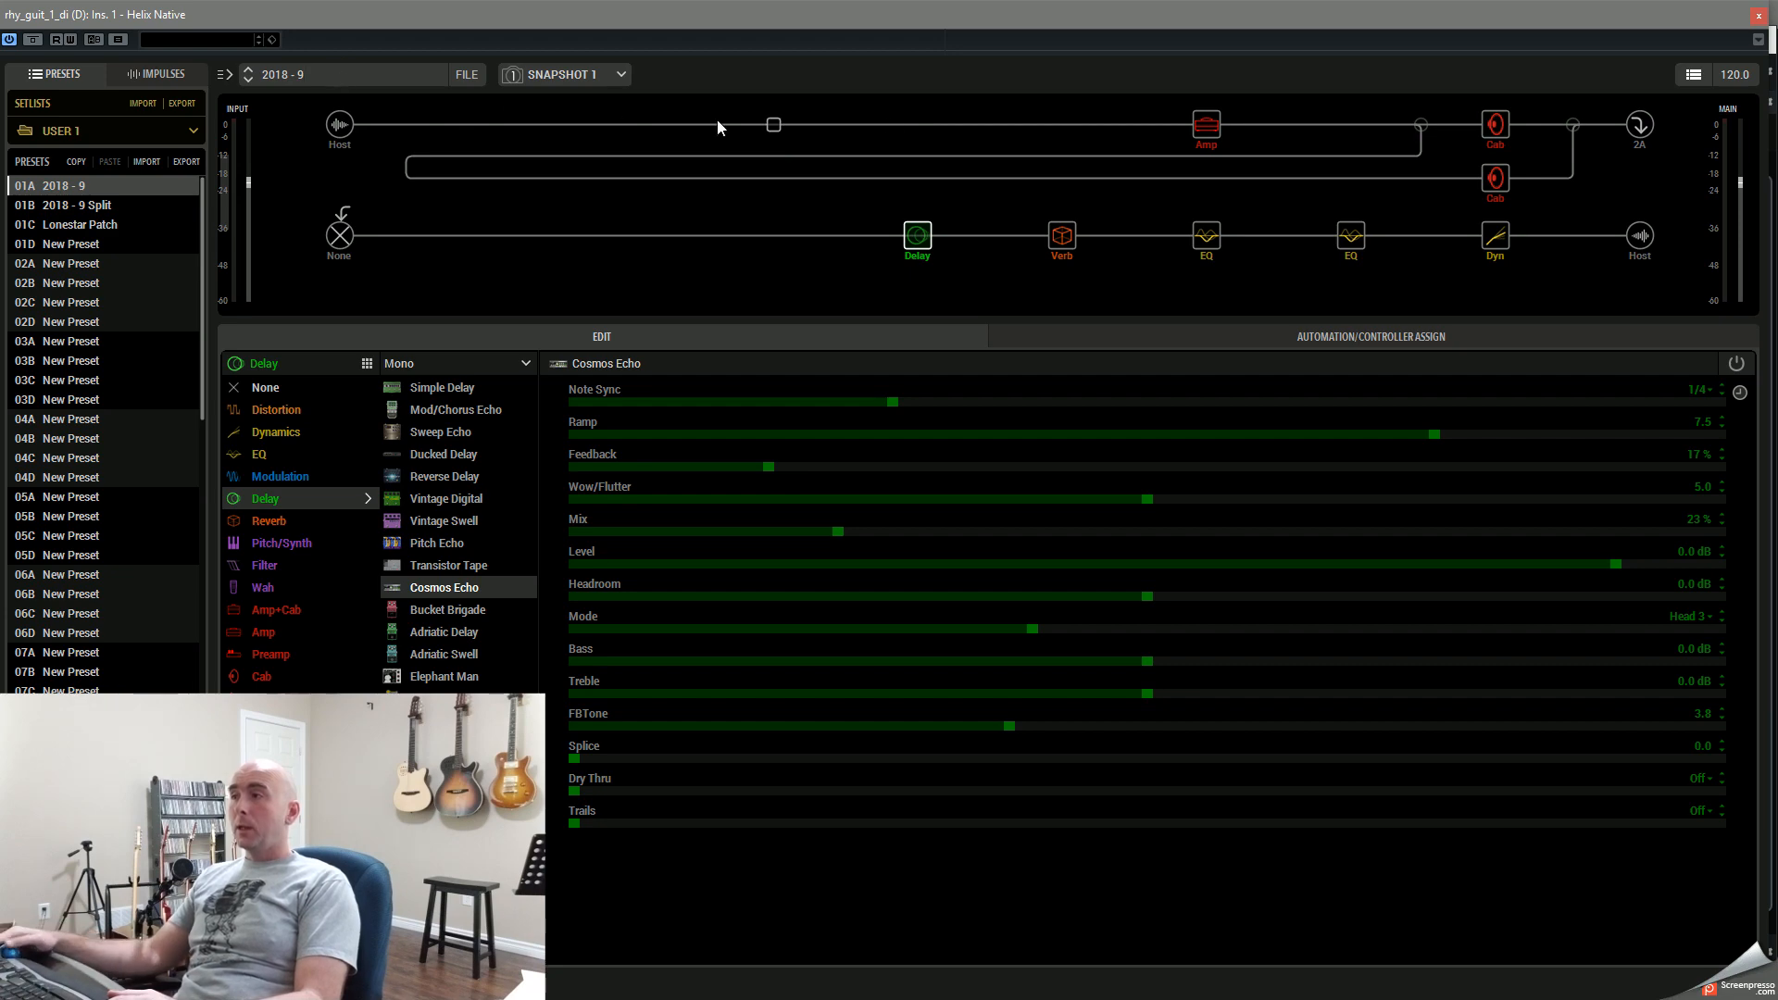
click(1757, 17)
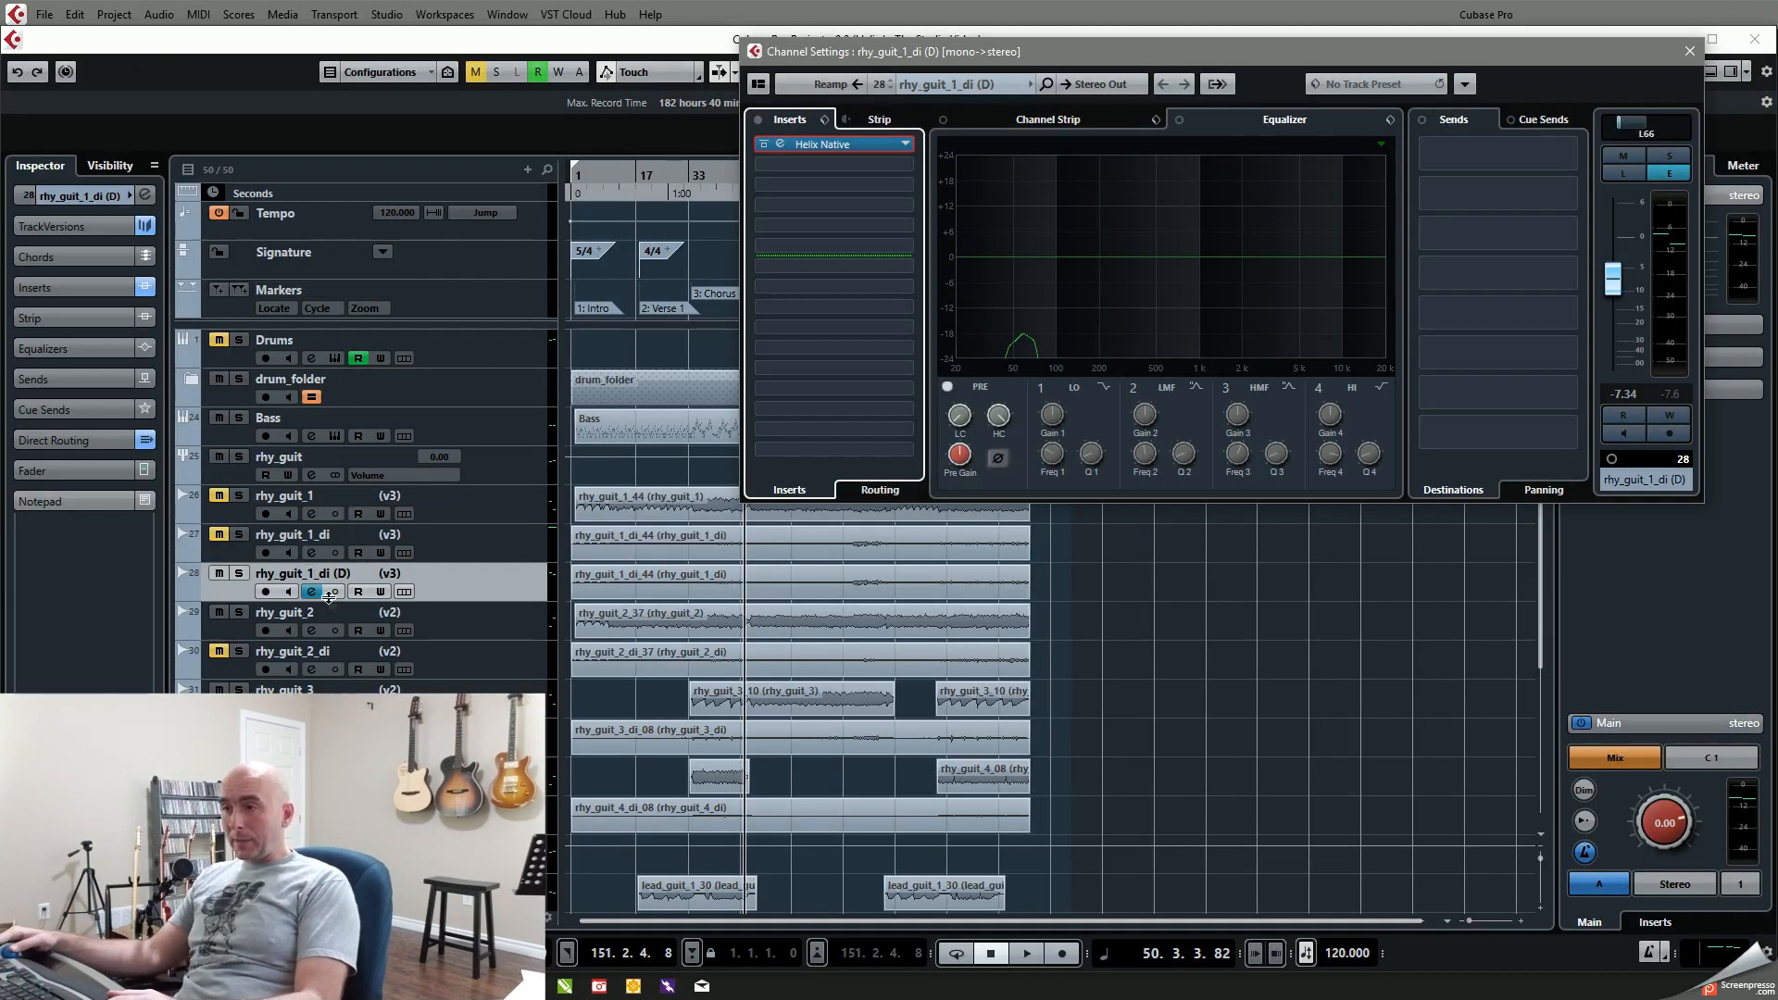
Step: Remove Helix Native from the first insert of rhy_guit_1_di (D), choosing to keep its changes
click(906, 146)
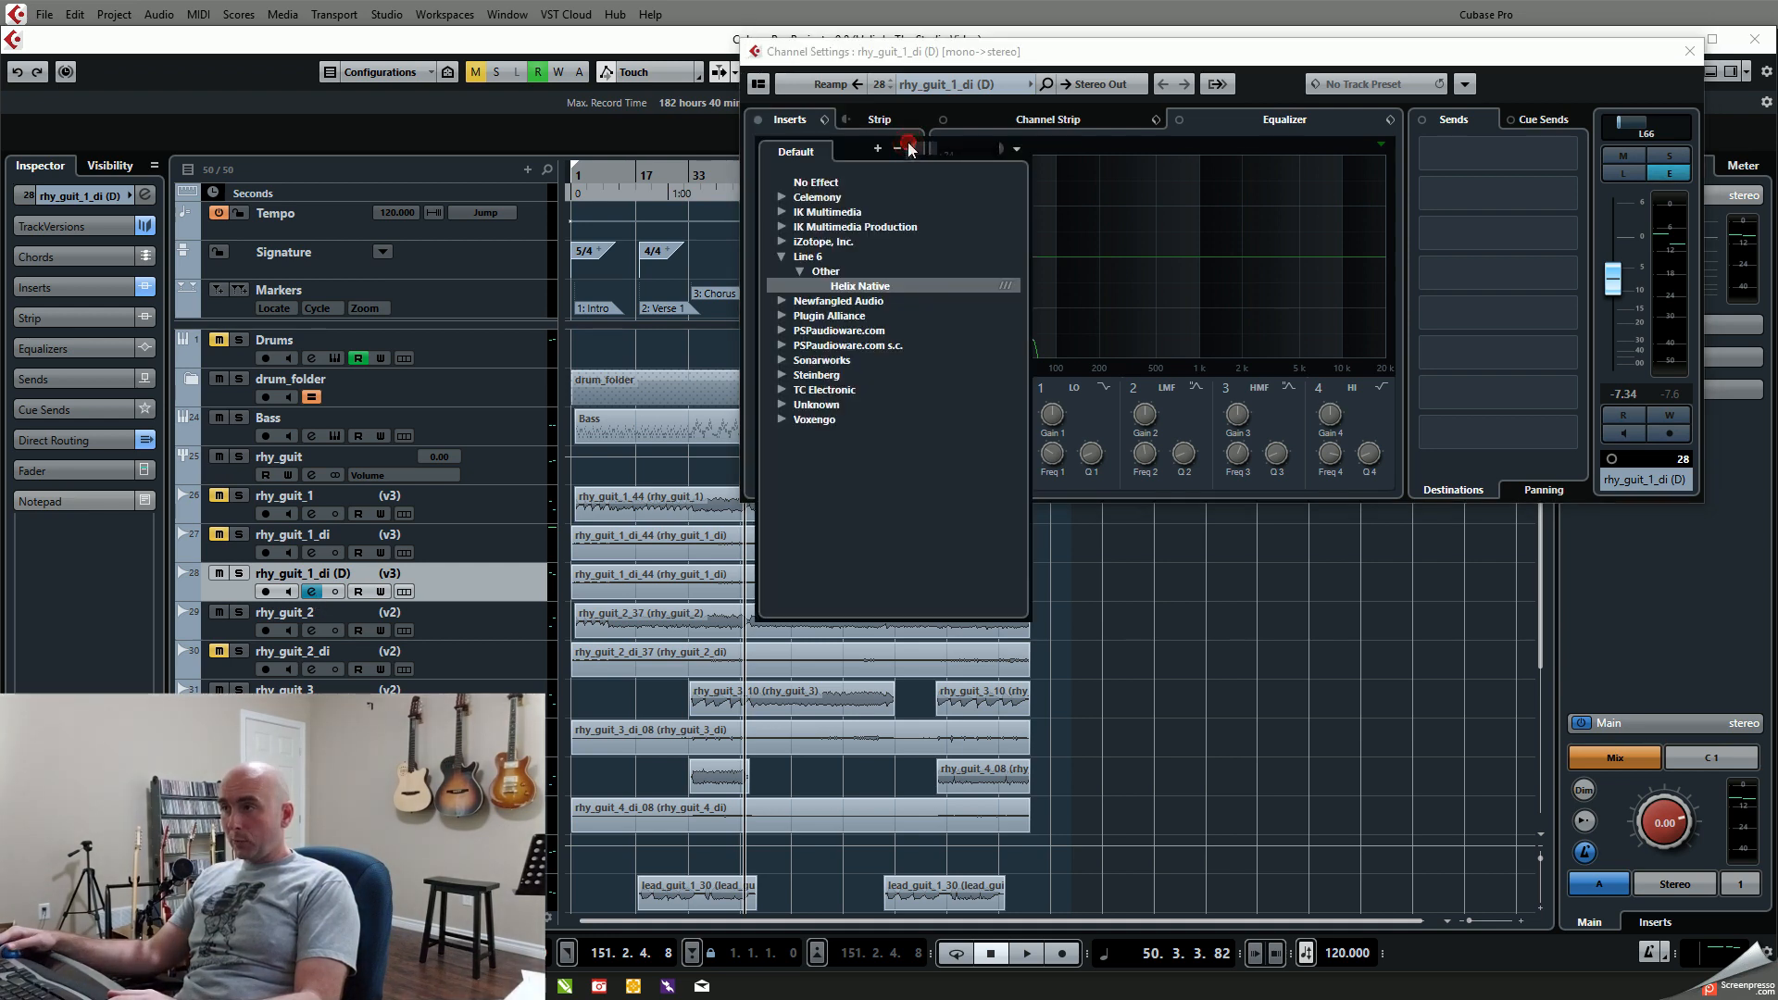
click(820, 182)
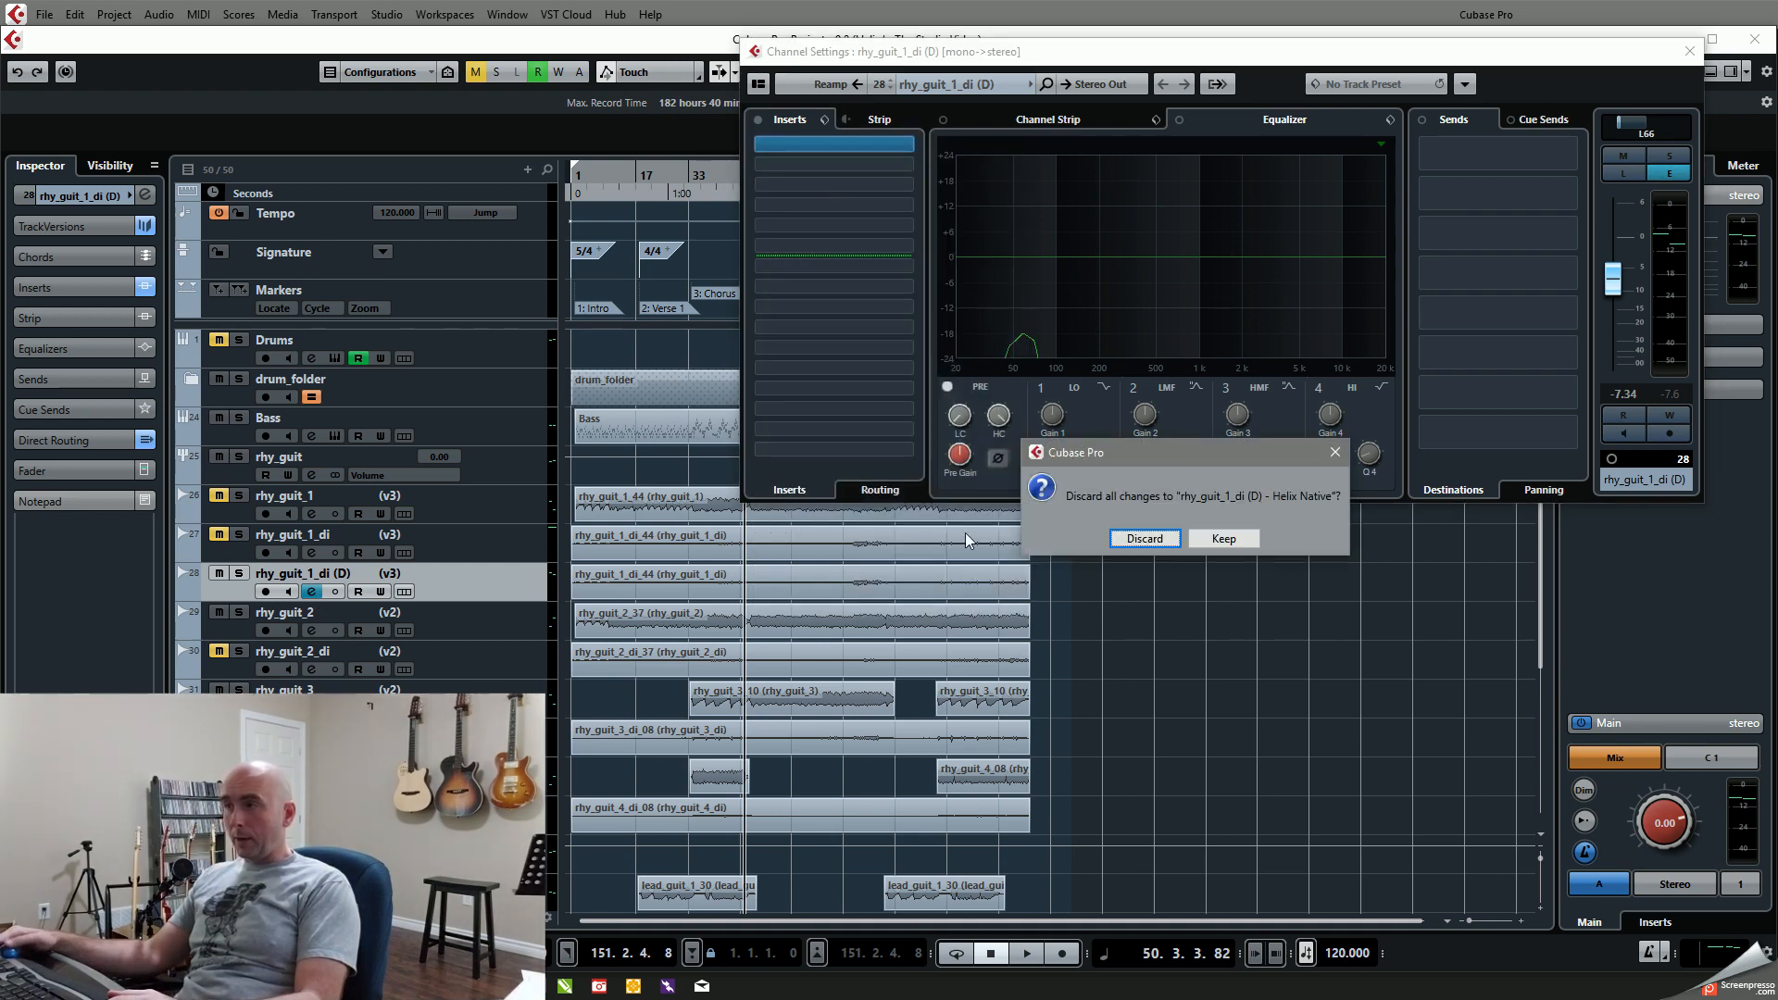
click(1216, 539)
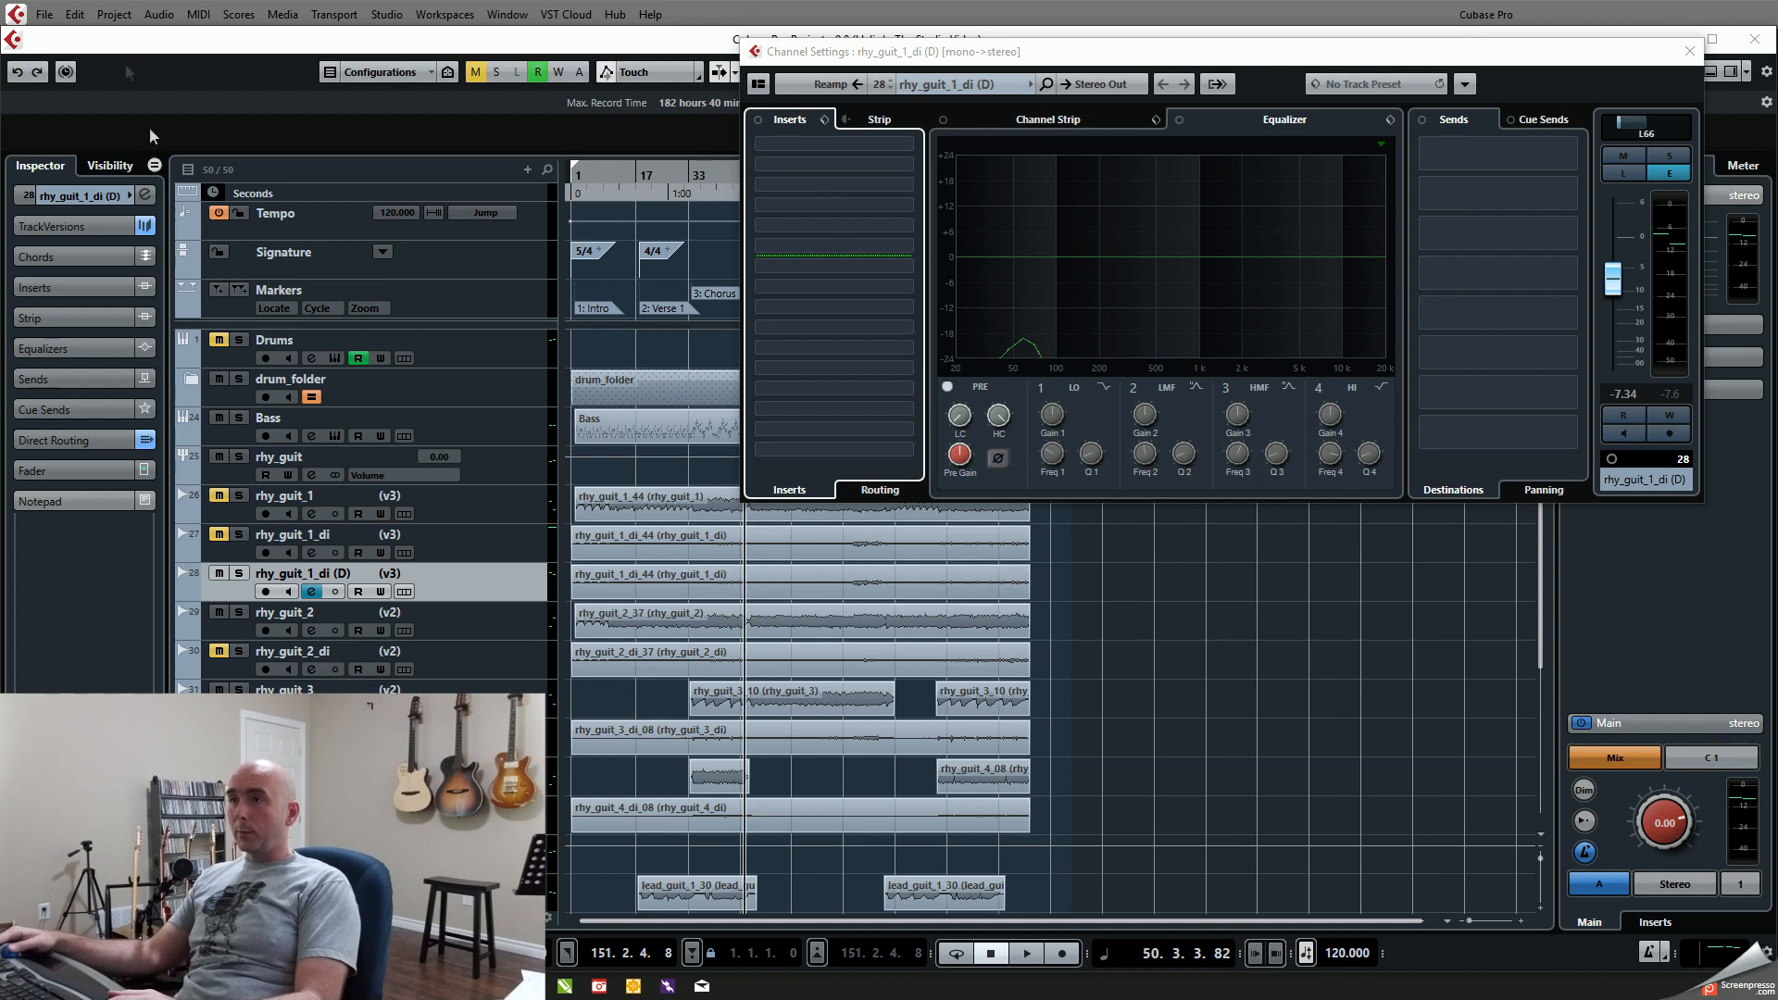
Step: Add Line 6 Helix Native through Direct Offline Processing to the event on rhy_guit_1_di (D), creating a new version for the edited event only
click(675, 579)
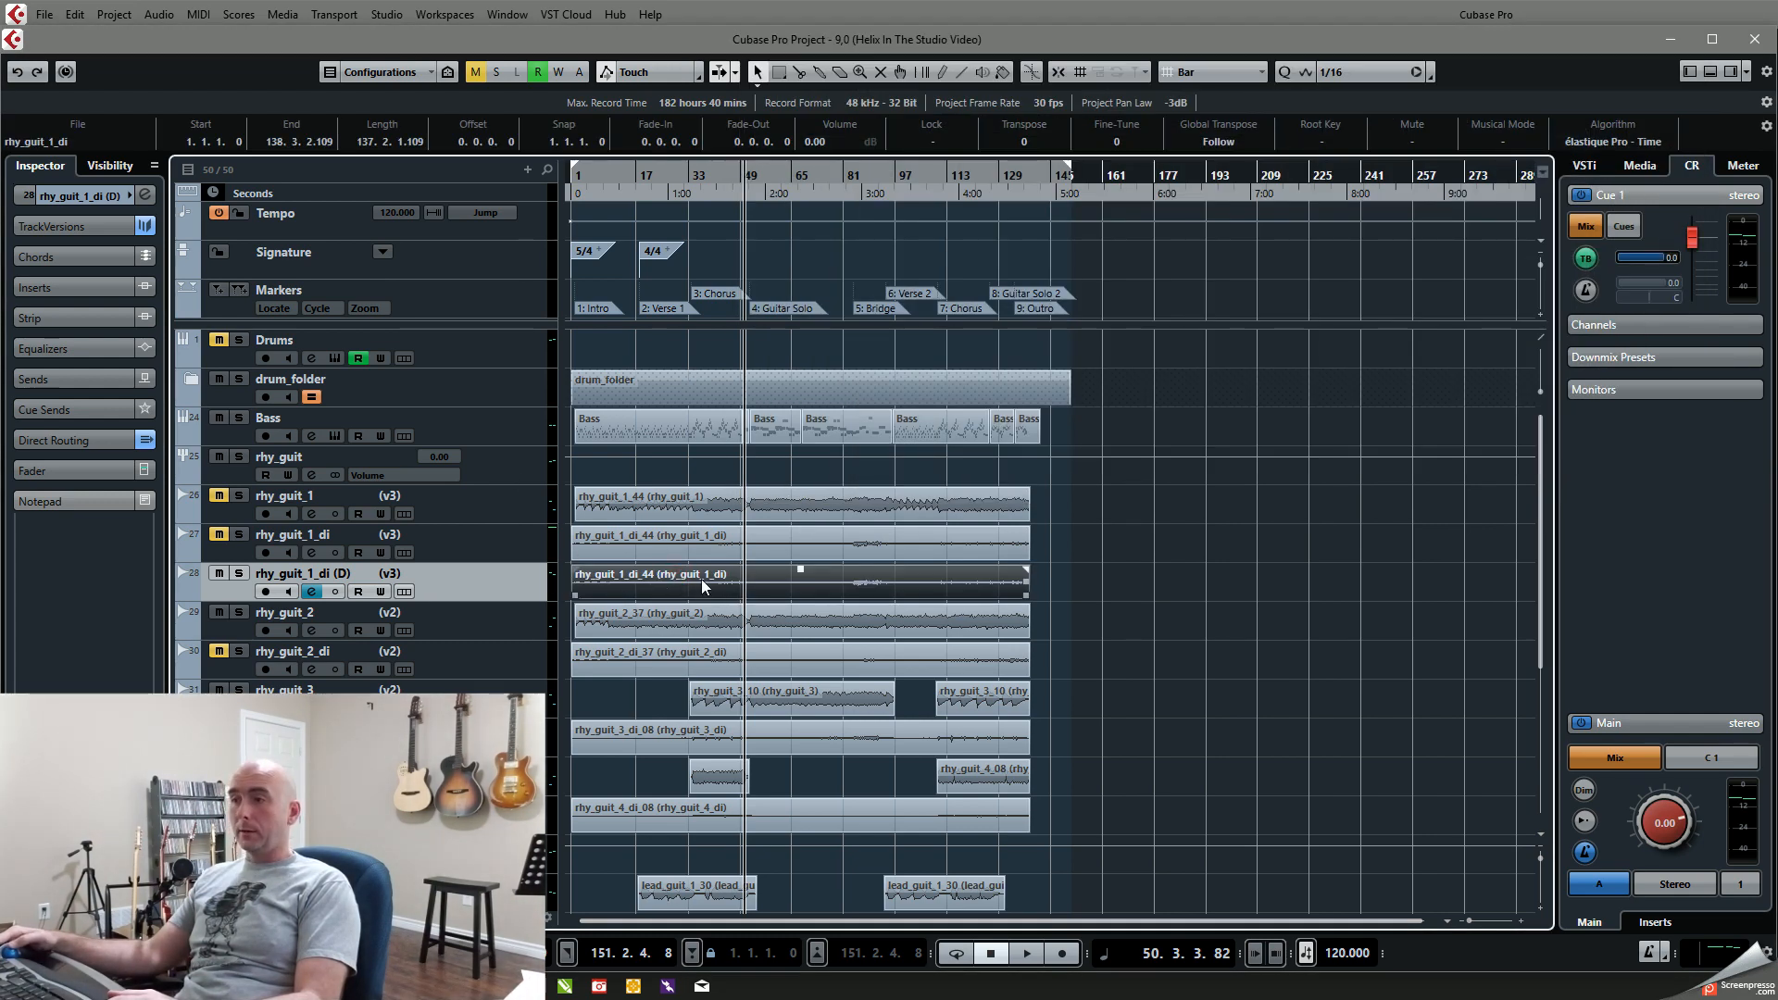
click(158, 15)
click(202, 104)
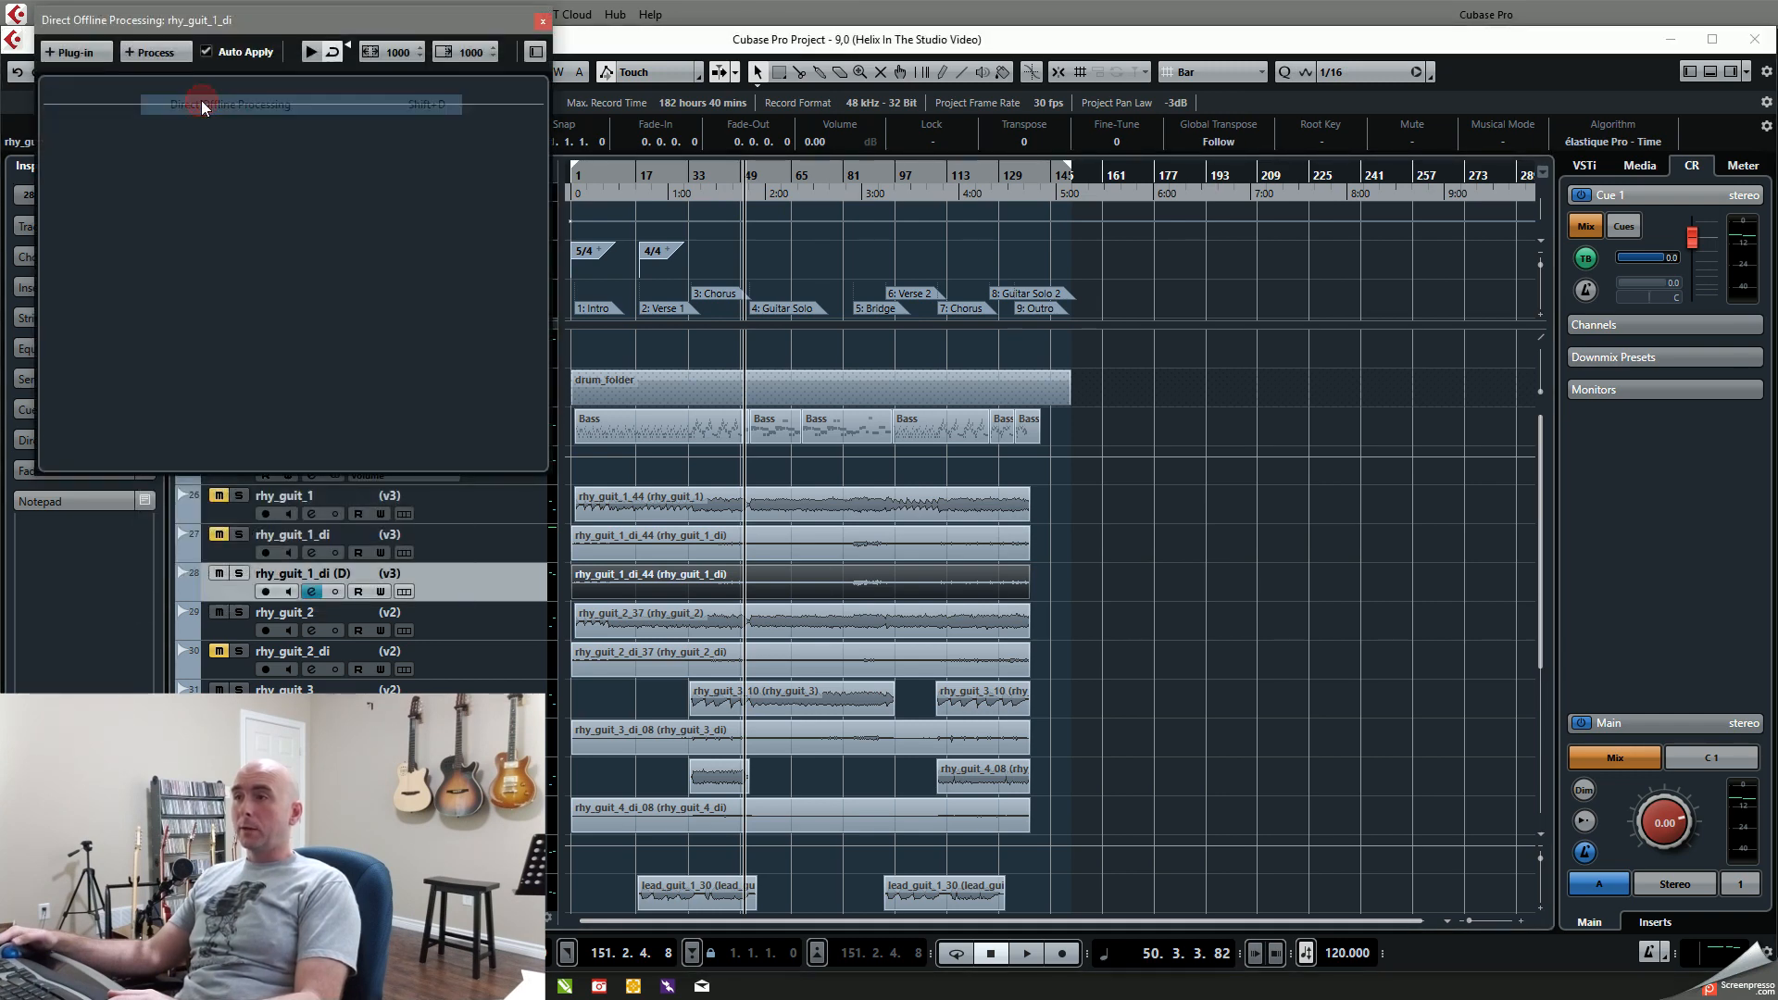
click(65, 53)
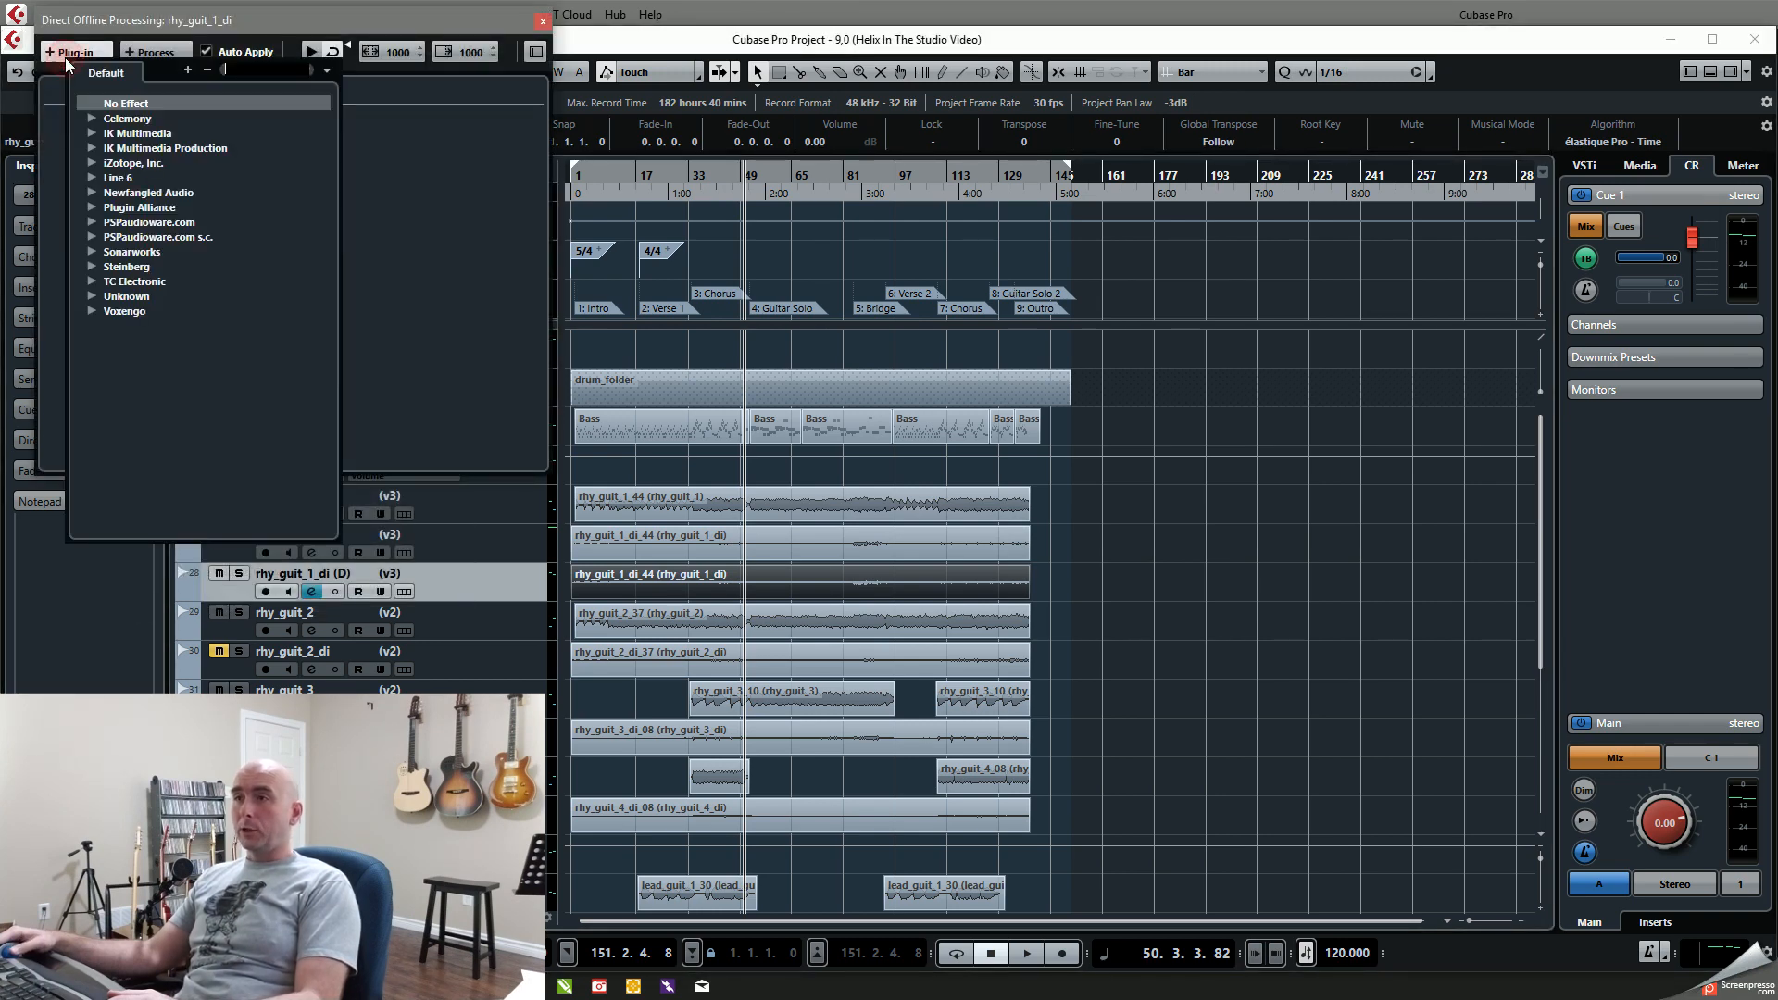
click(92, 177)
click(109, 193)
click(152, 209)
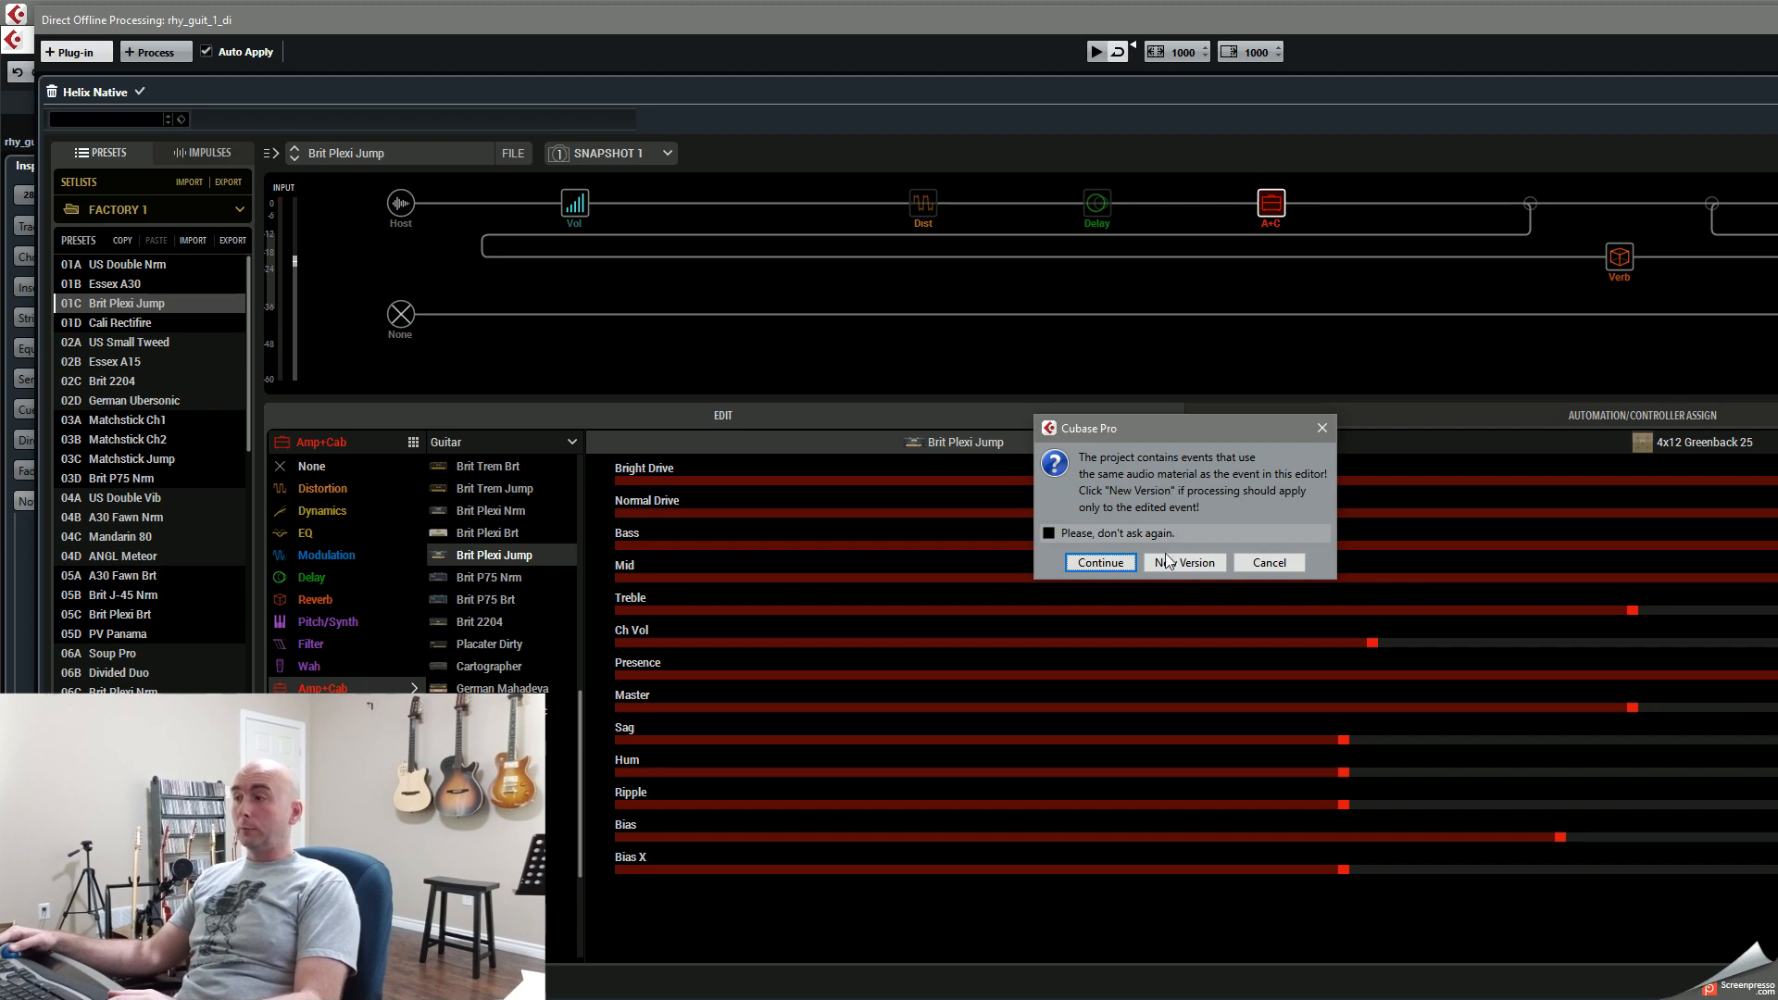
click(1167, 566)
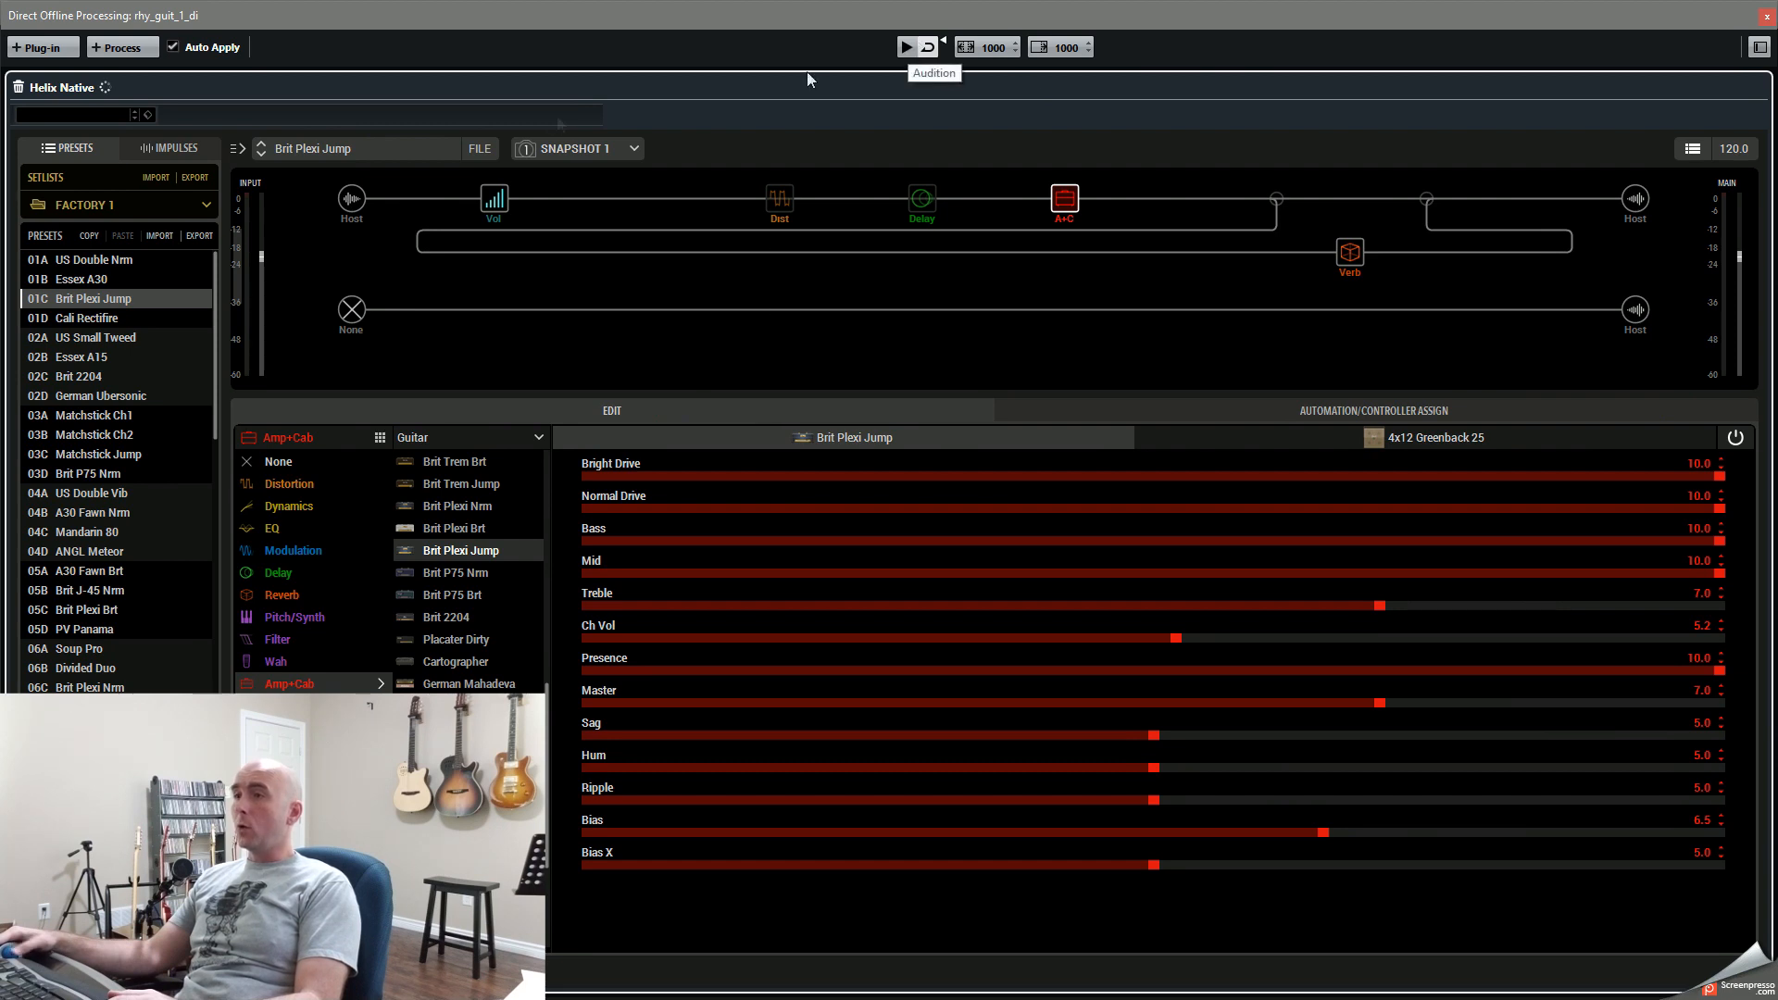
Step: Load the 2018 - 9 preset from the USER 1 setlist in Helix Native, audition it and close the processing window
click(129, 204)
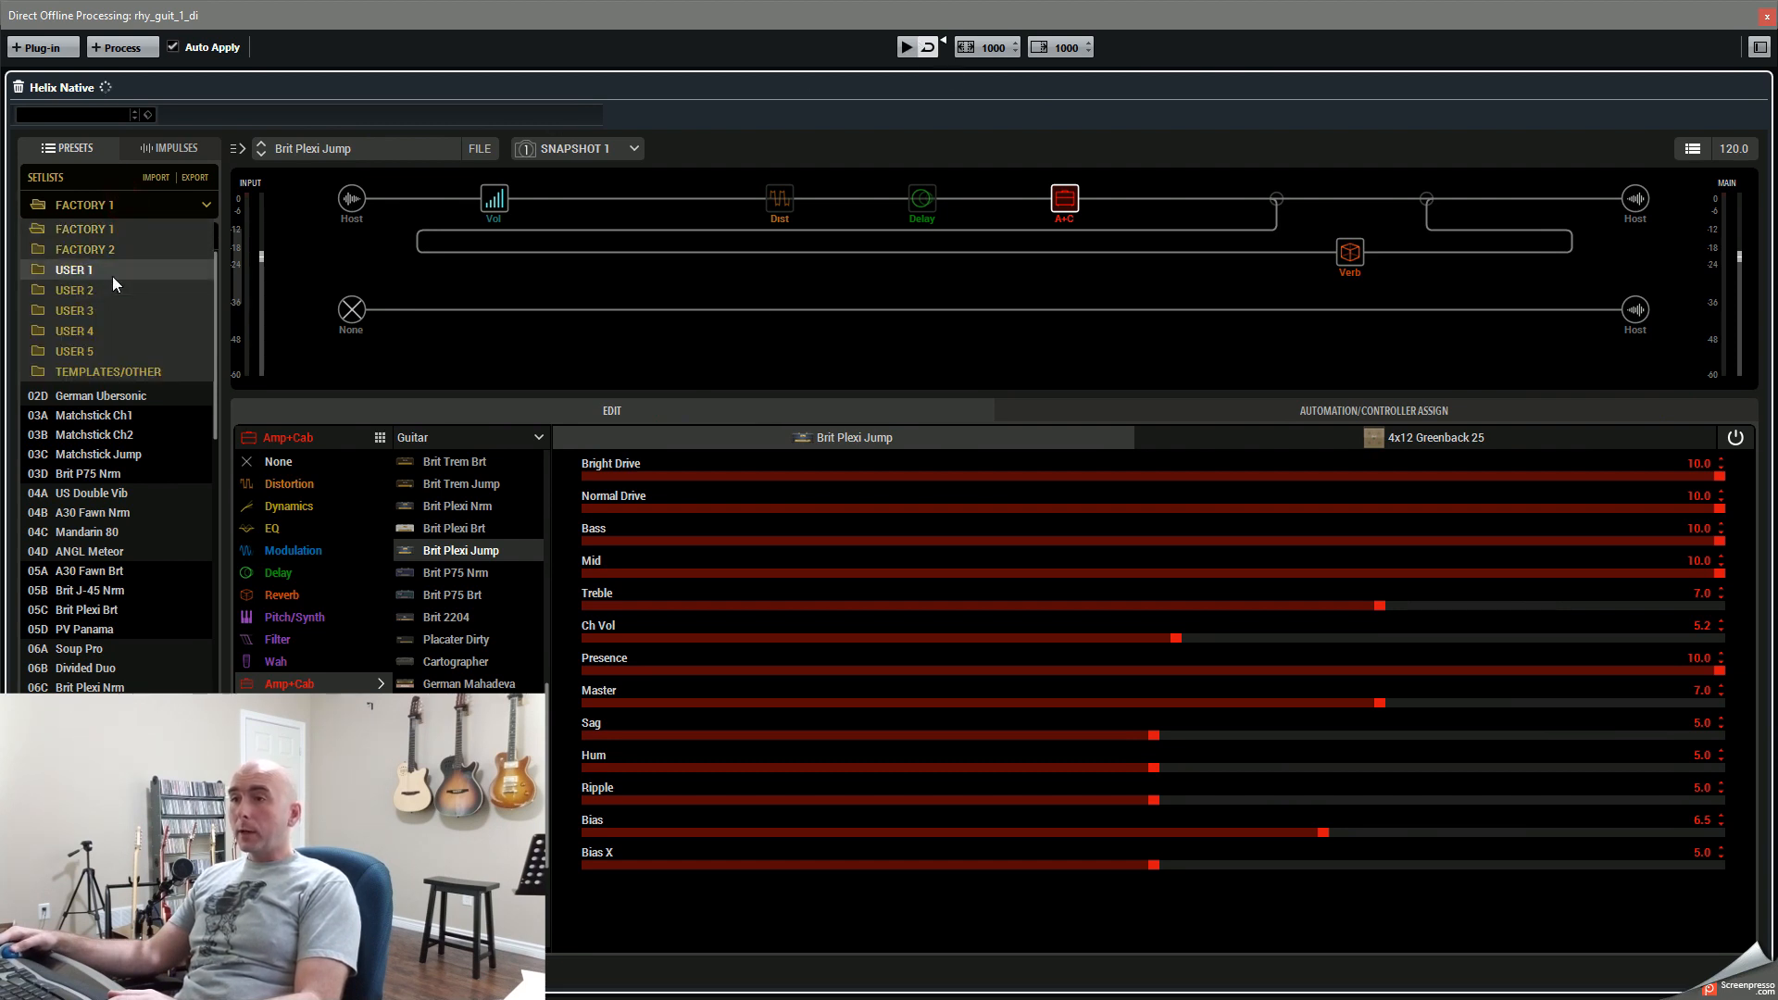
click(113, 276)
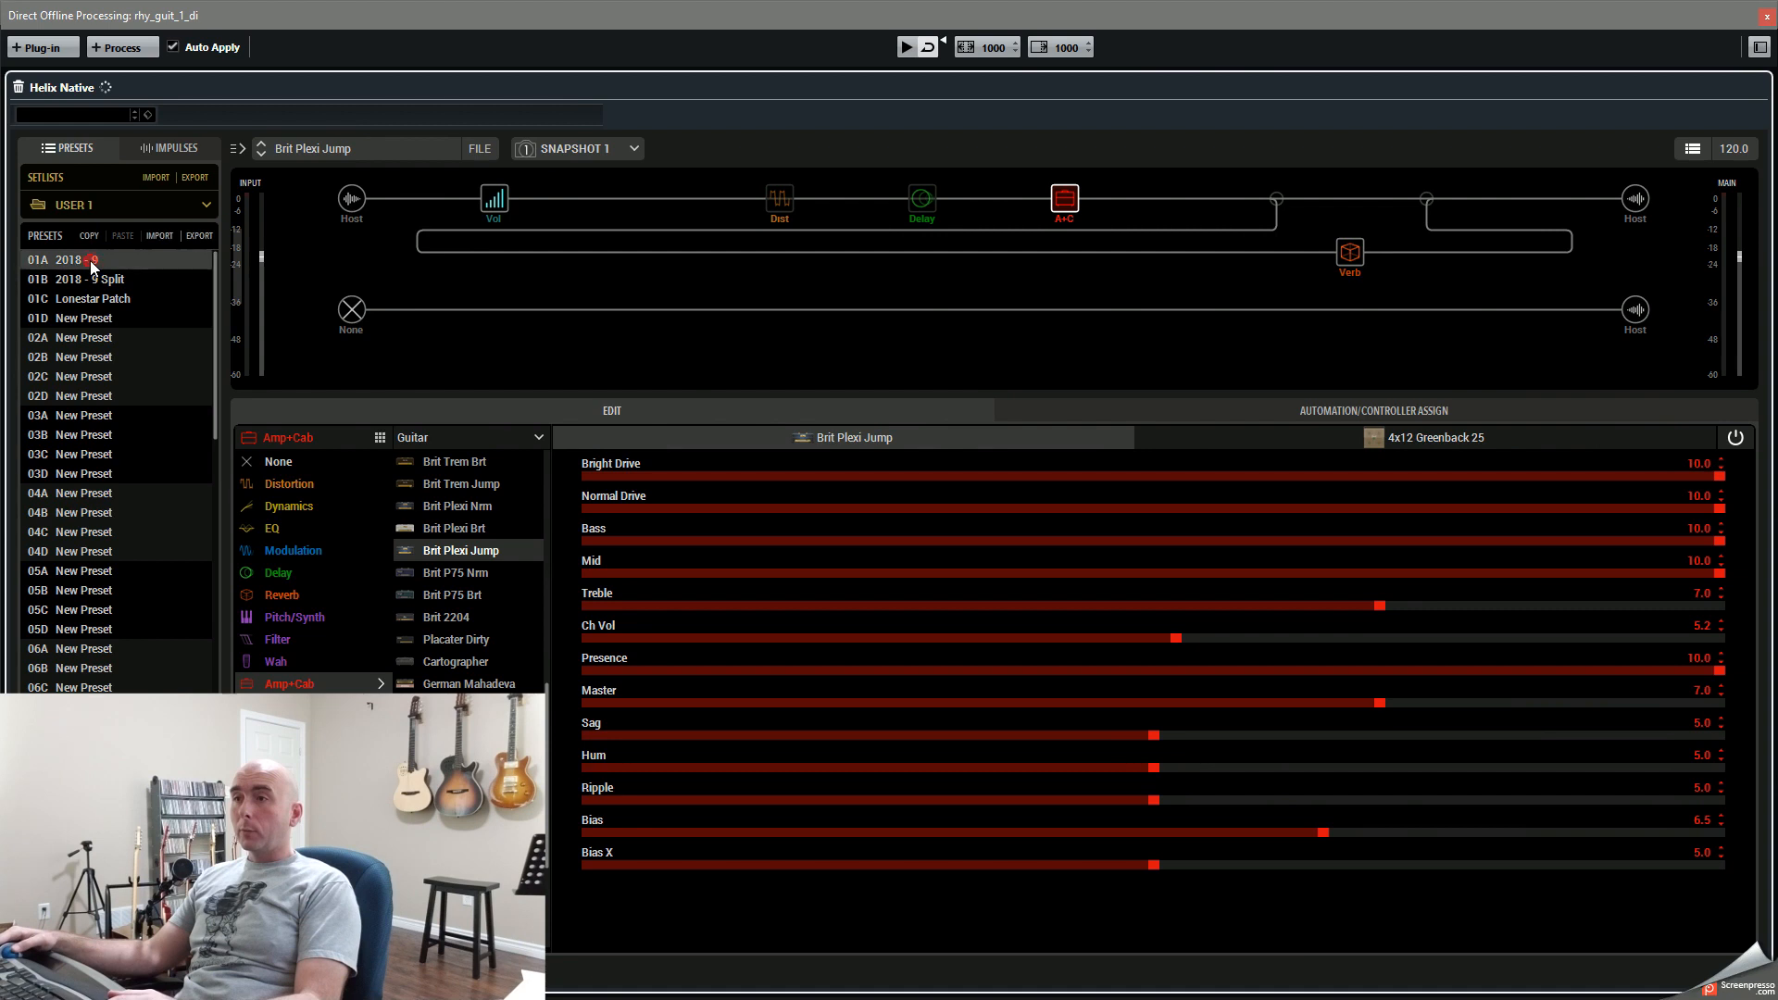
click(91, 259)
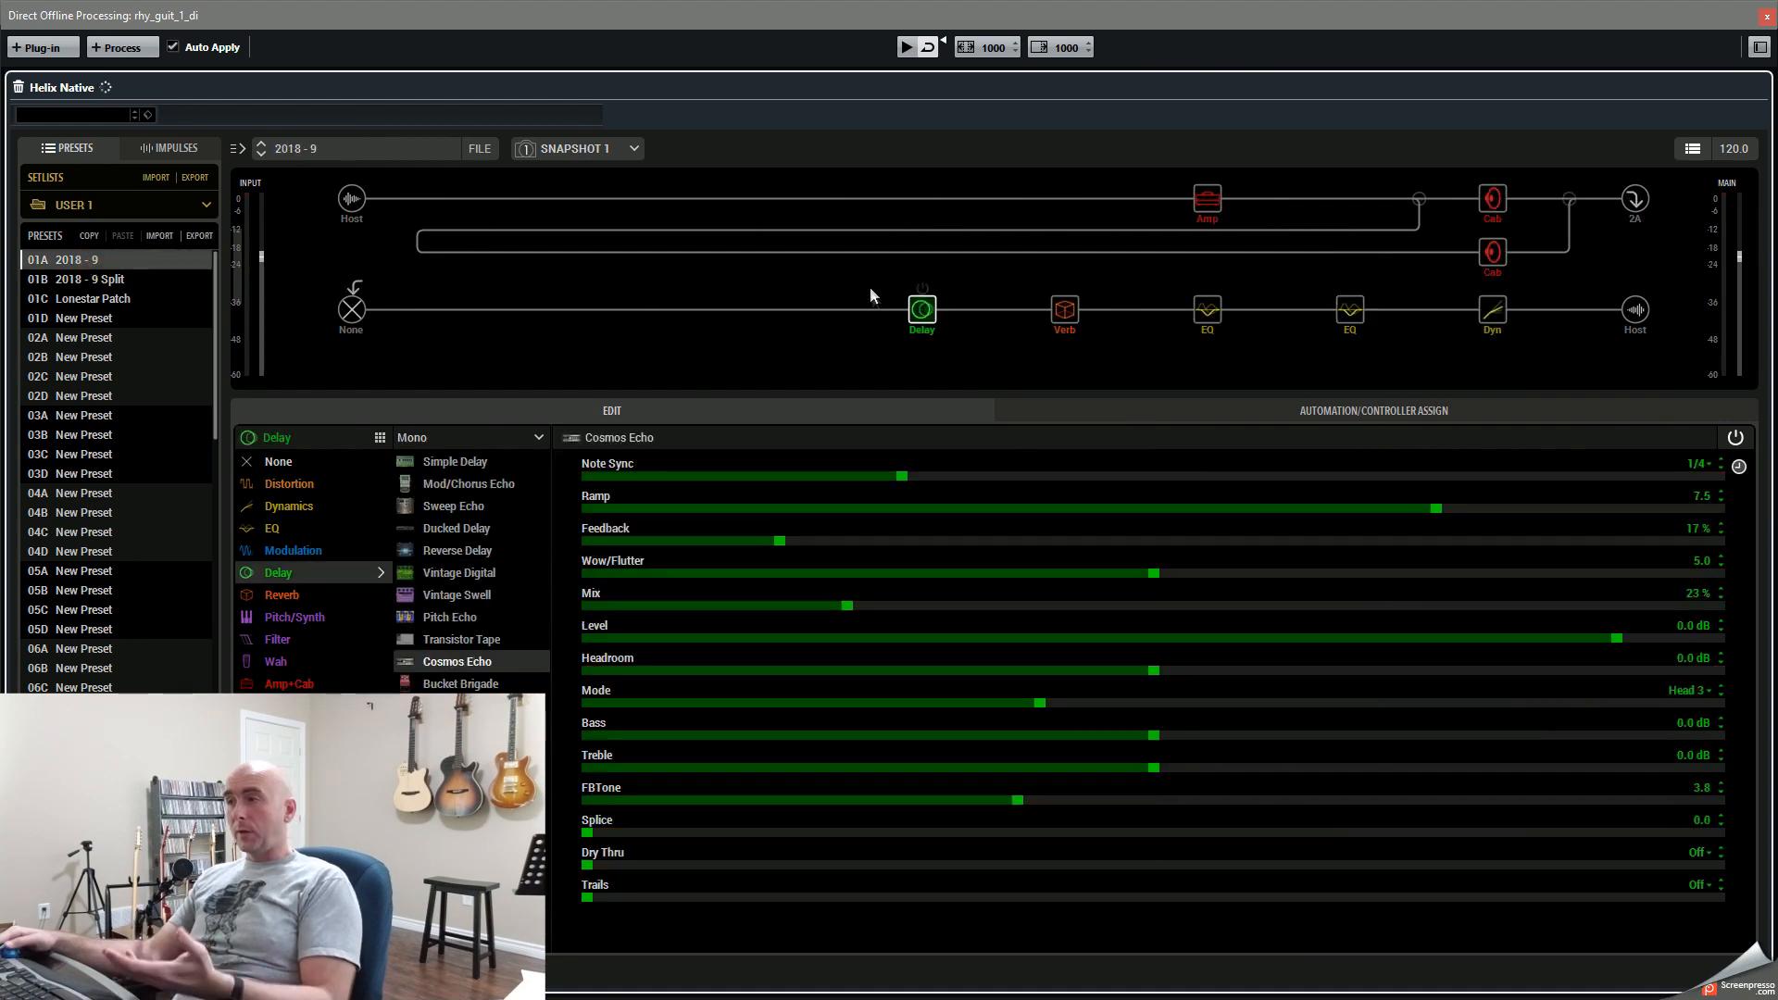
click(905, 48)
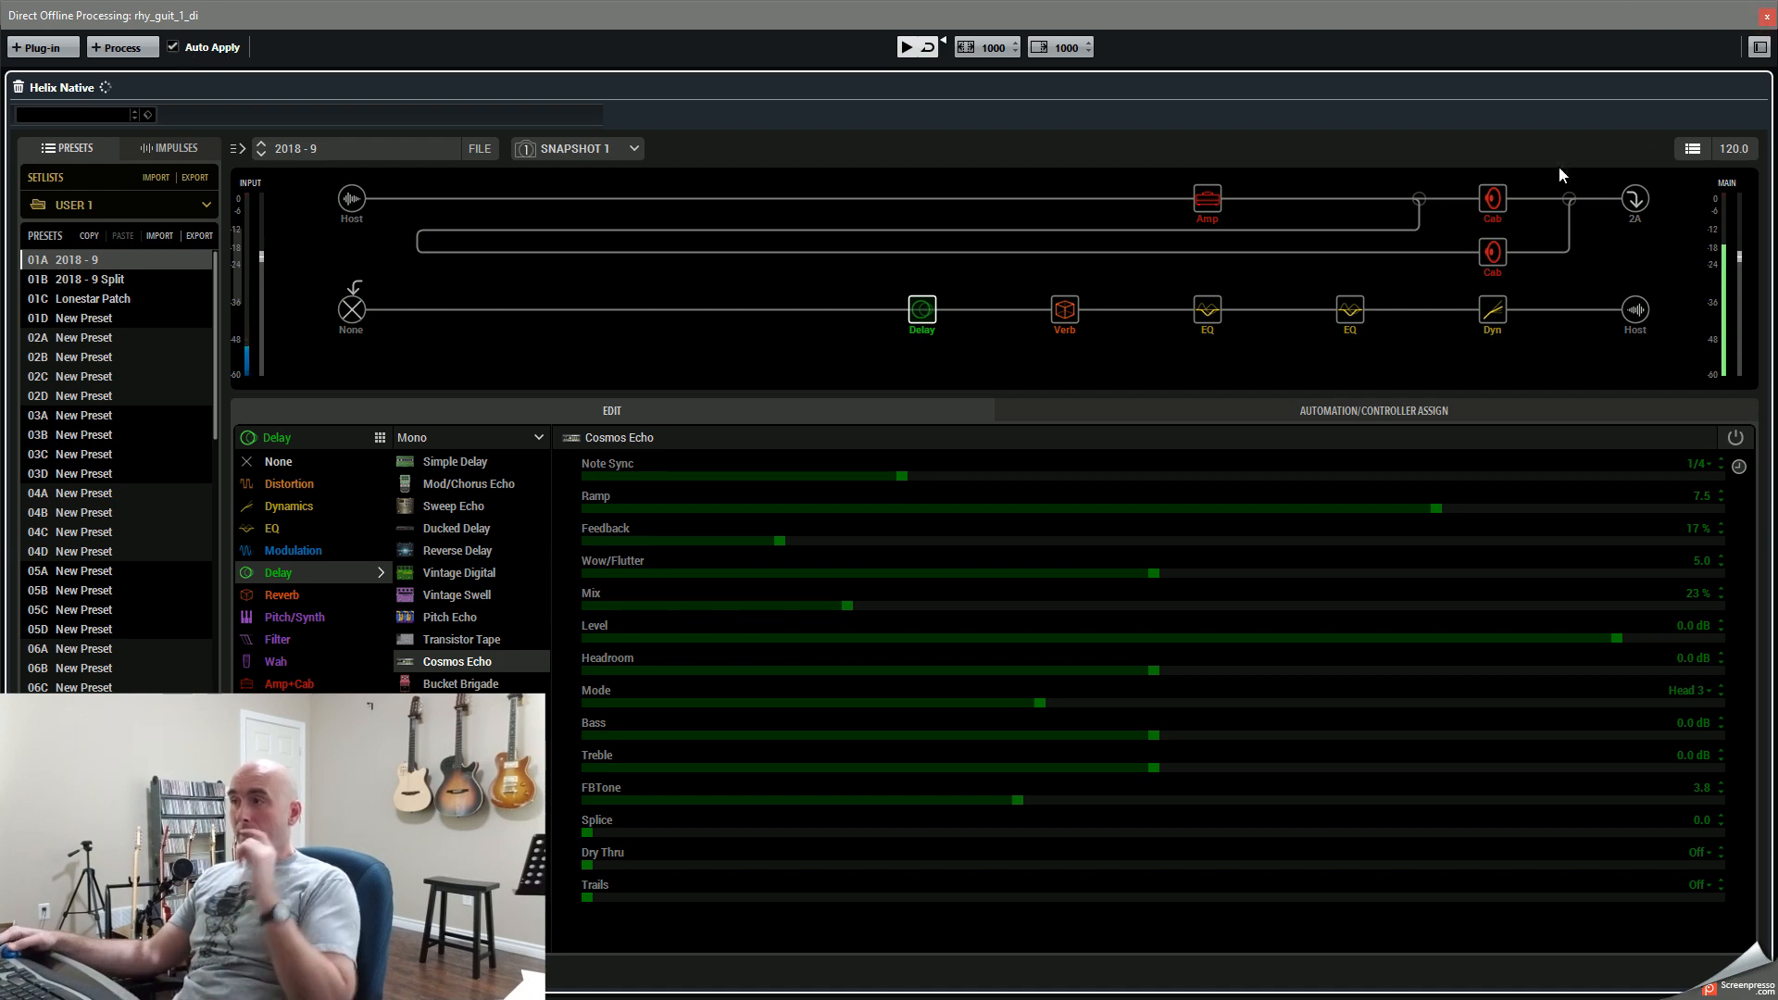
key(F7)
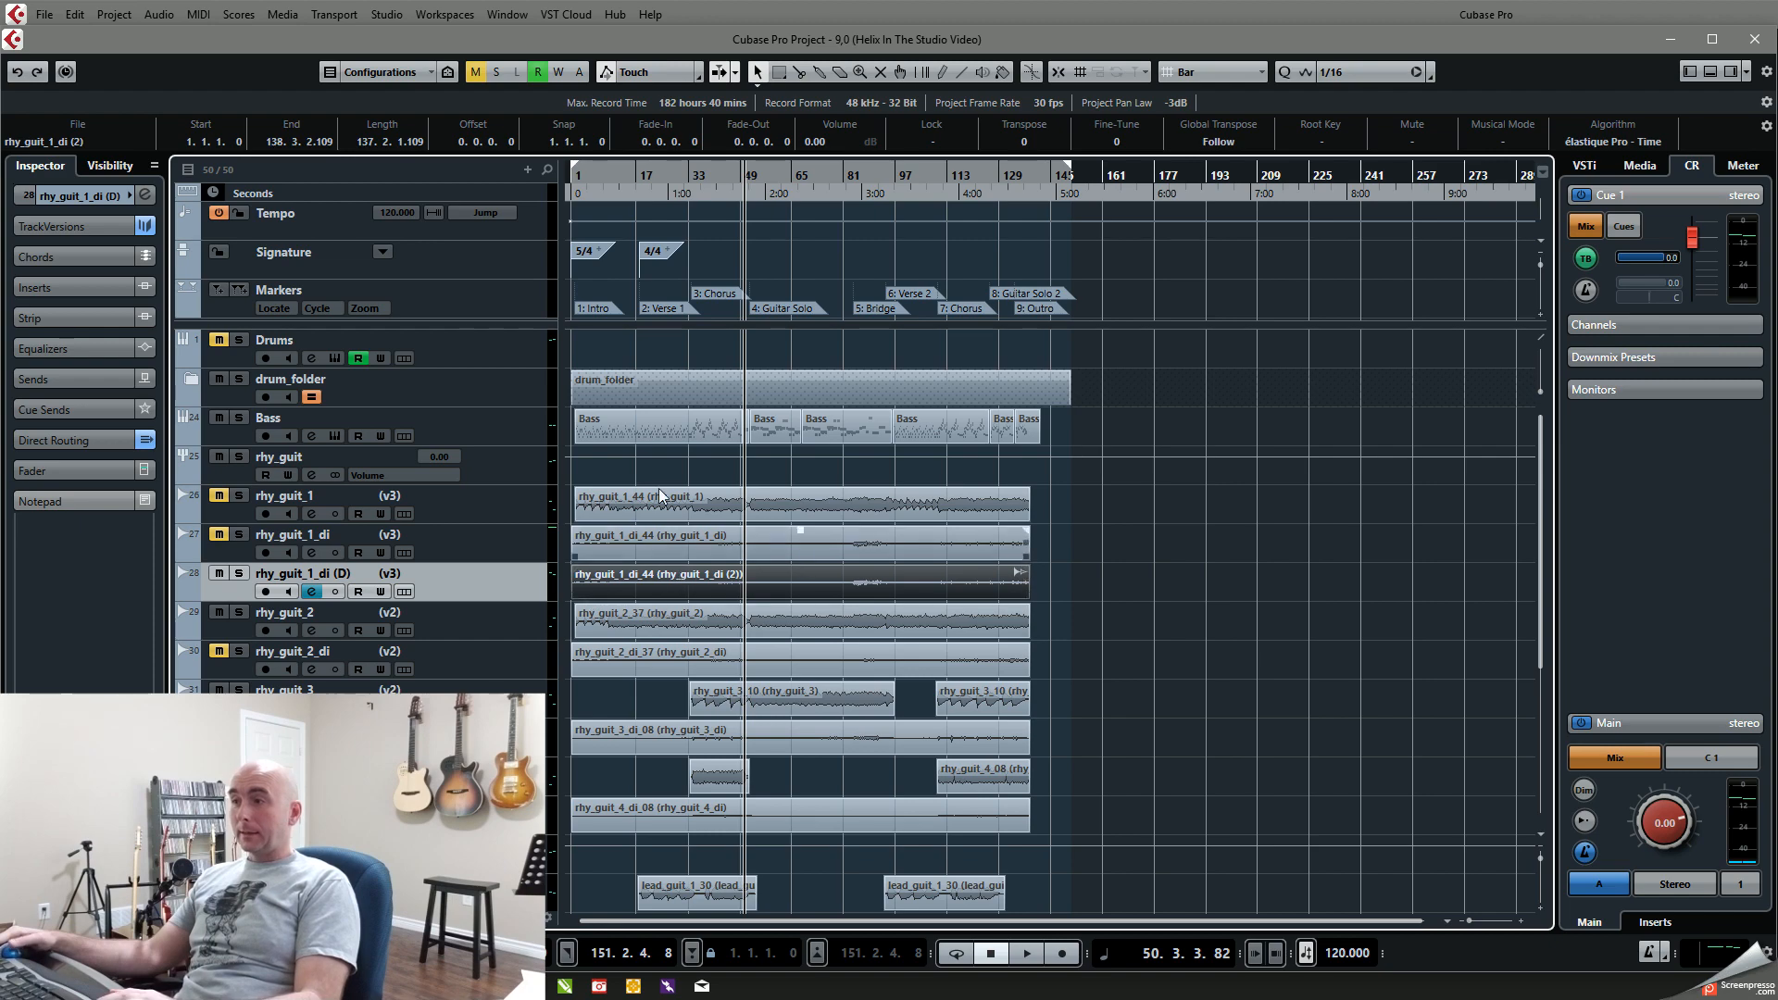
Step: Solo rhy_guit_1_di (D) and place the playhead at about bar 41
key(h)
key(h)
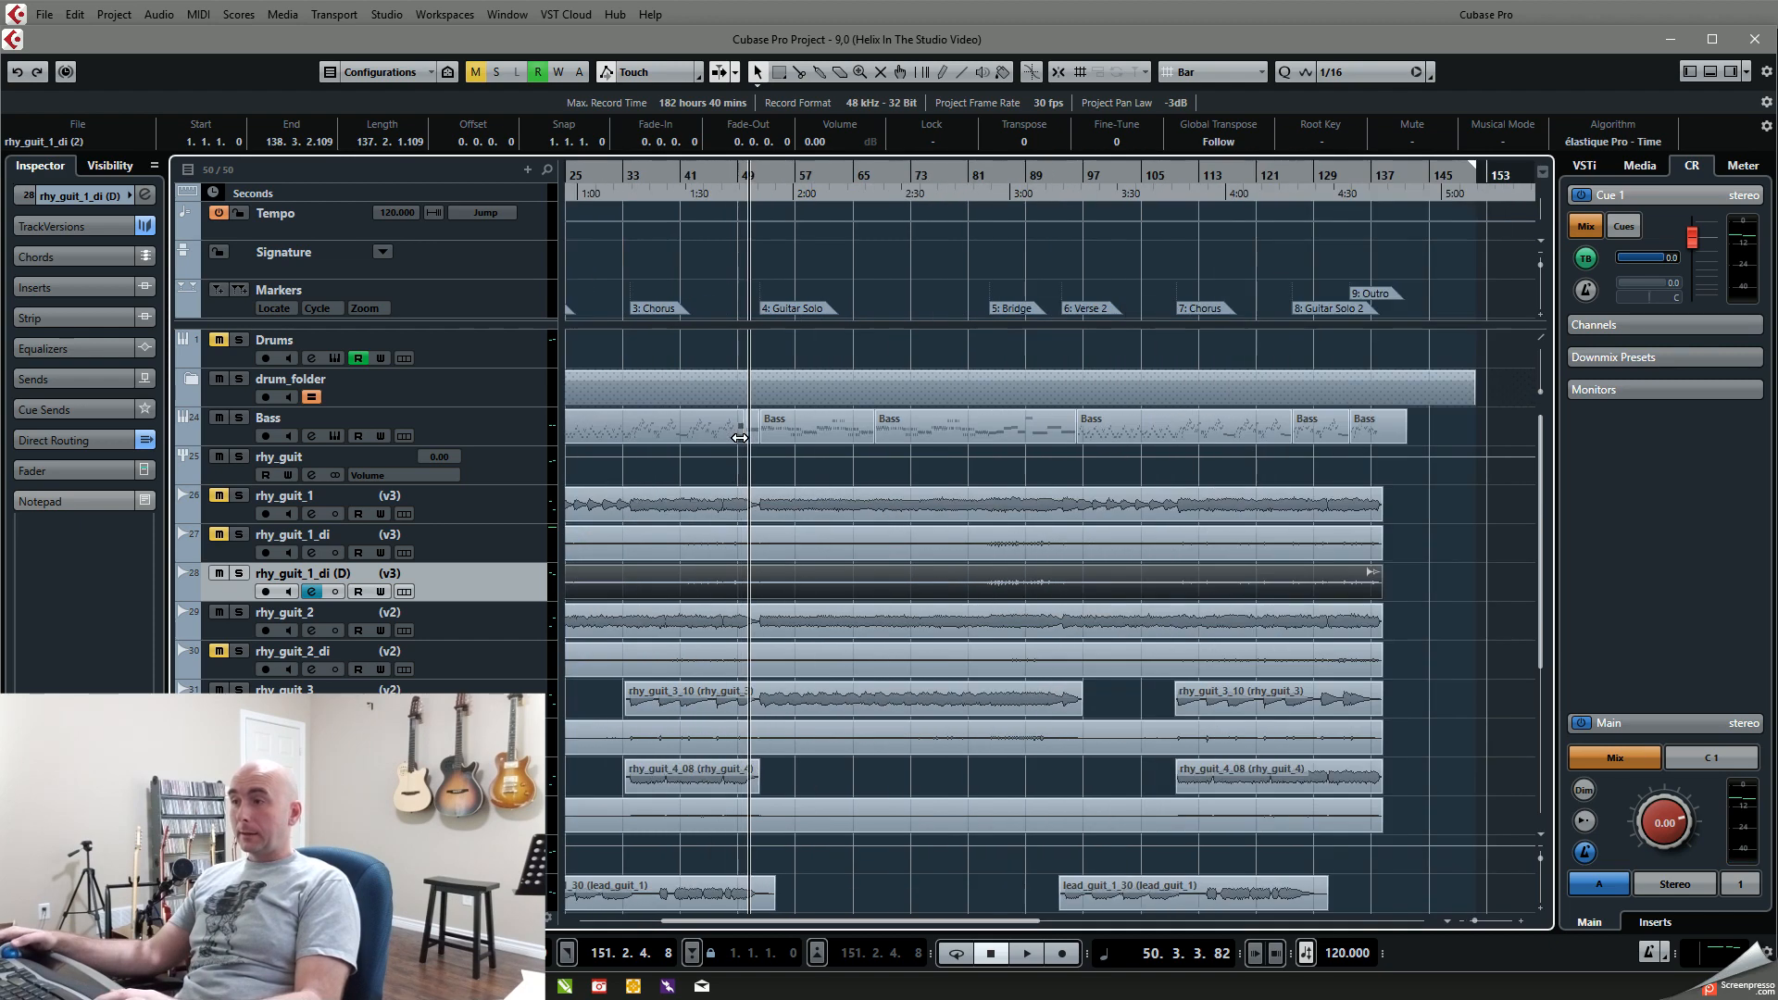
key(g)
key(g)
key(g)
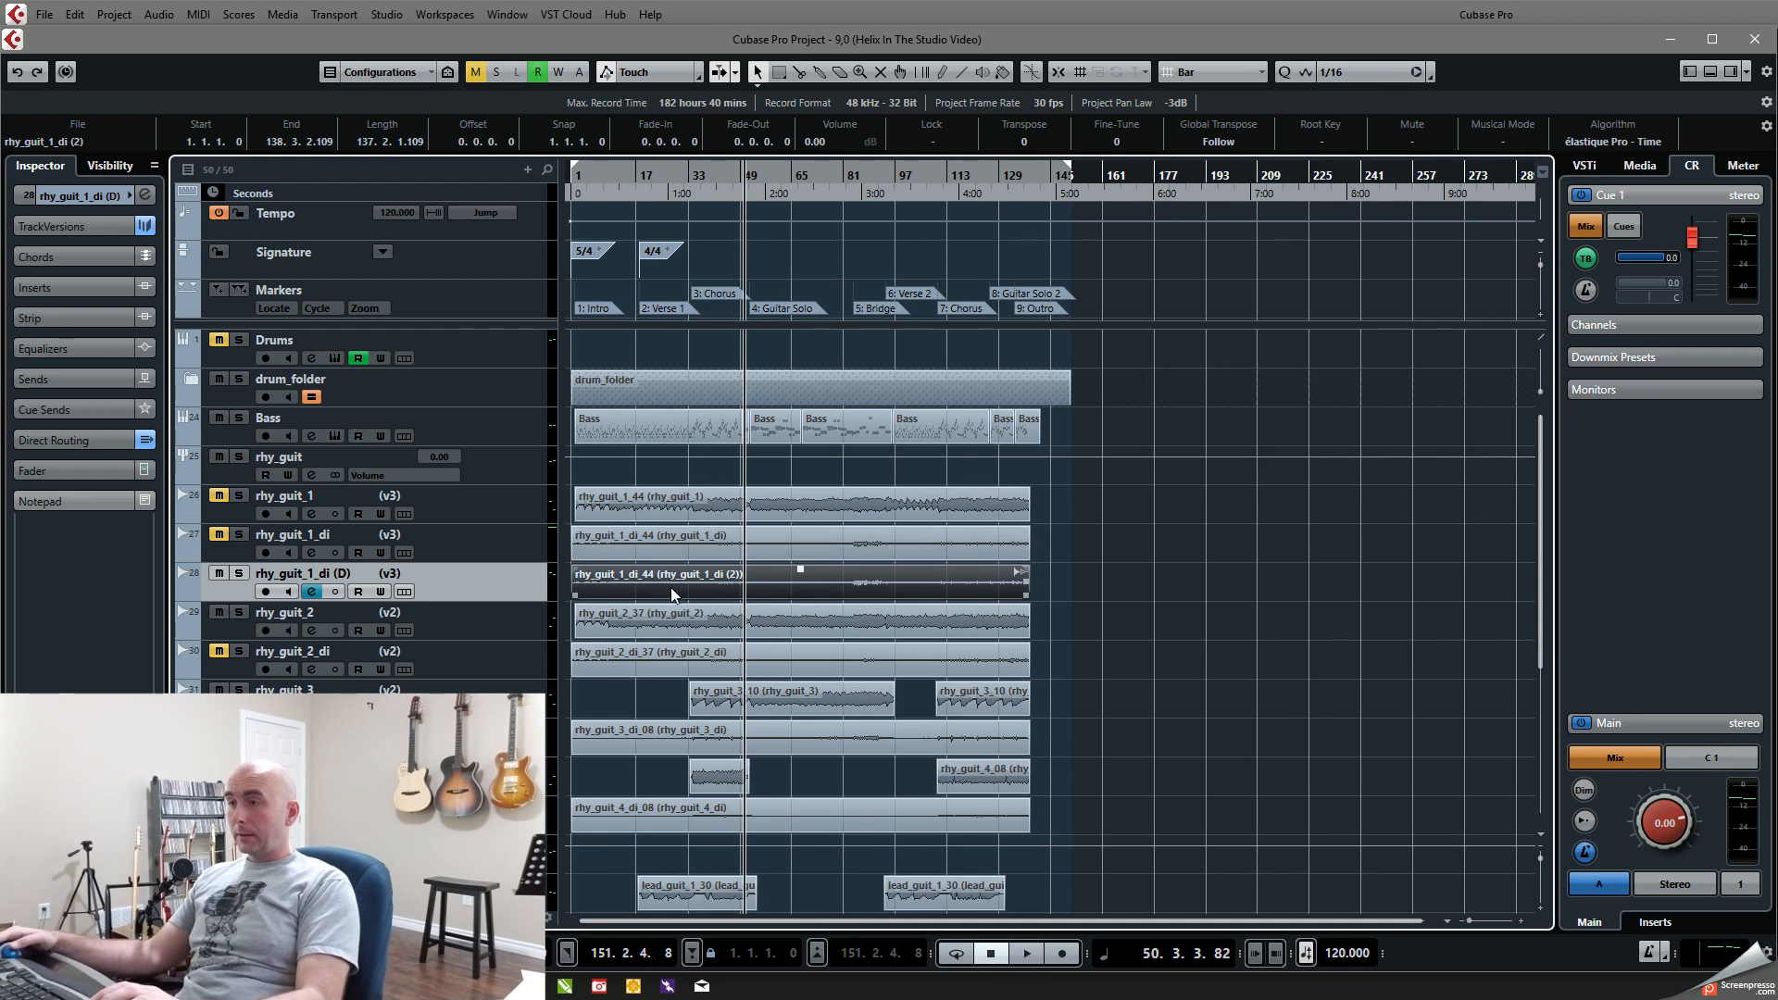
click(239, 574)
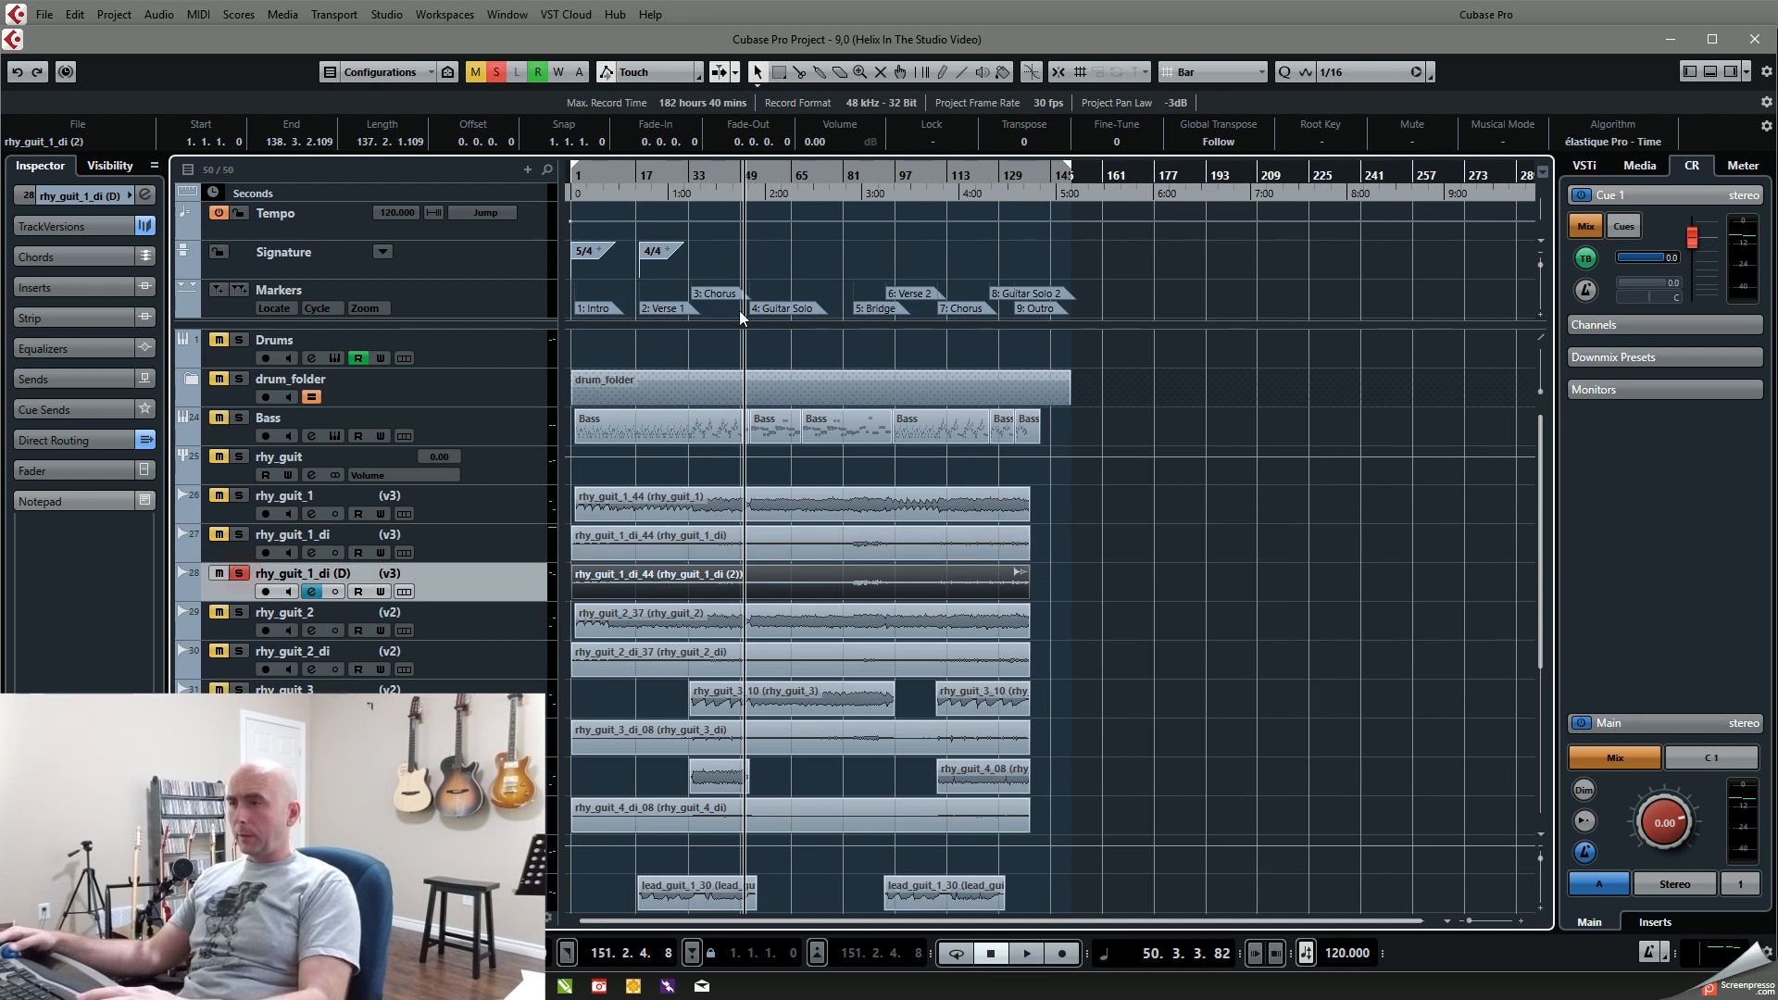
click(712, 170)
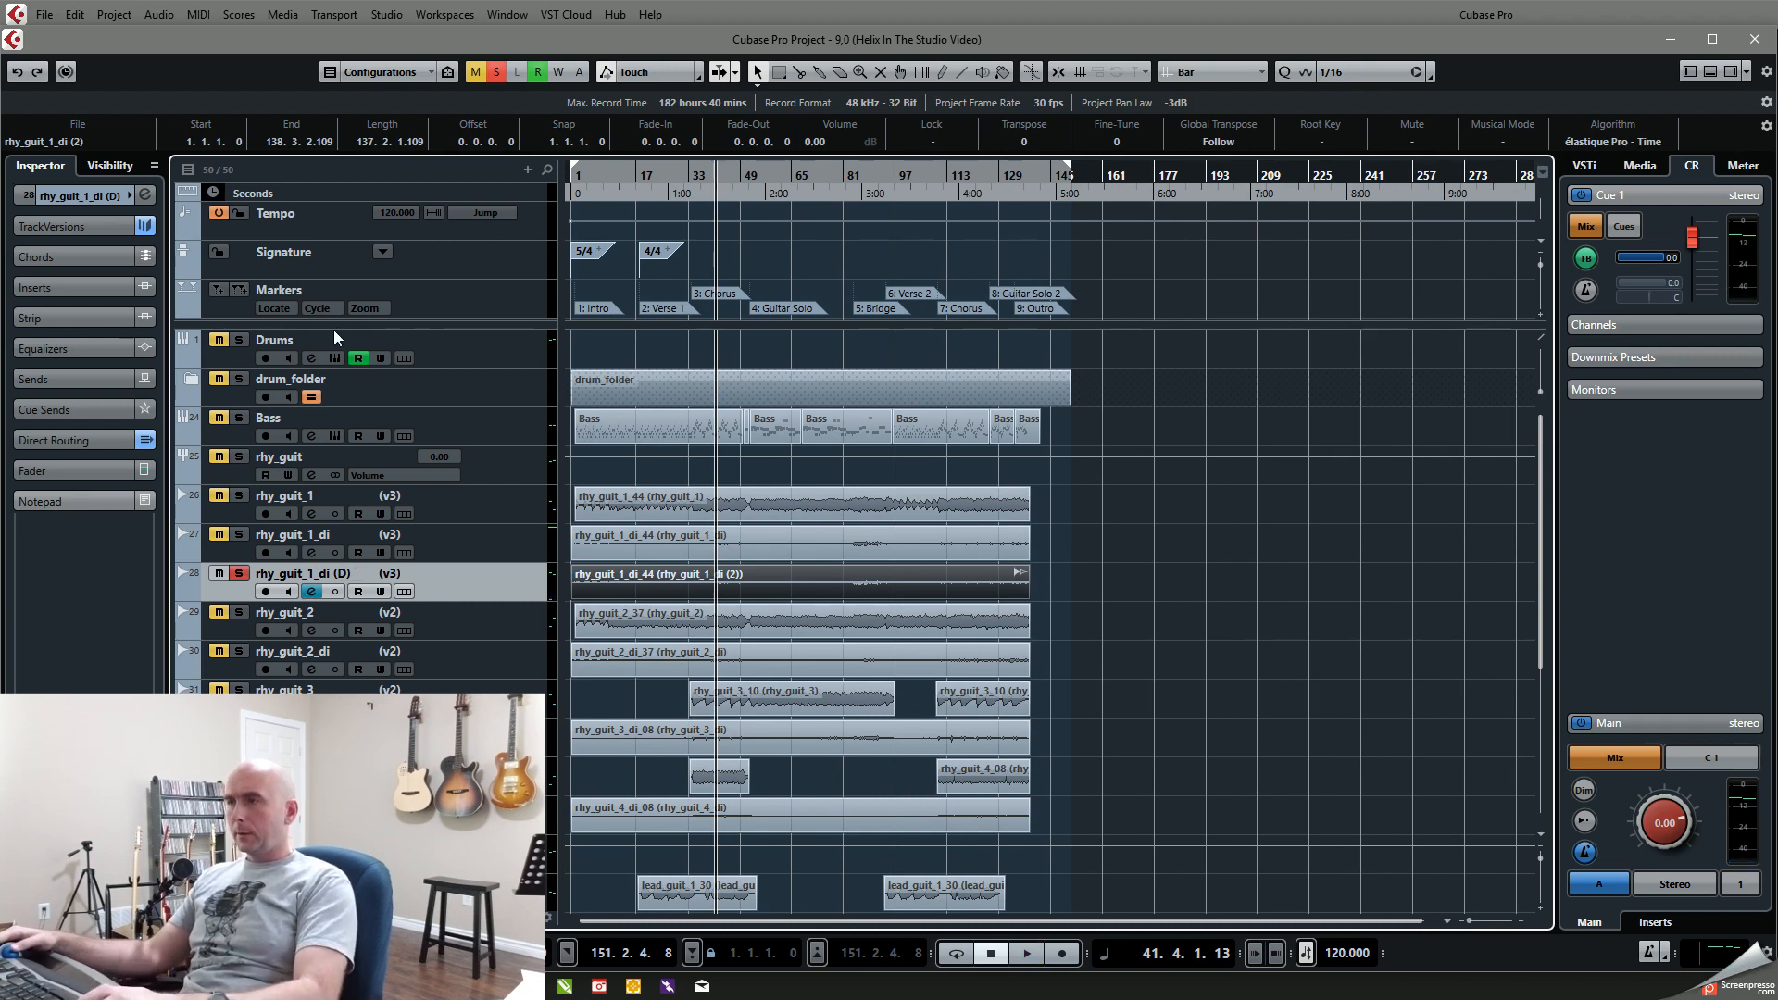
Step: Reopen Direct Offline Processing, turn off Auto Apply and apply Helix Native manually to the selected event
key(F7)
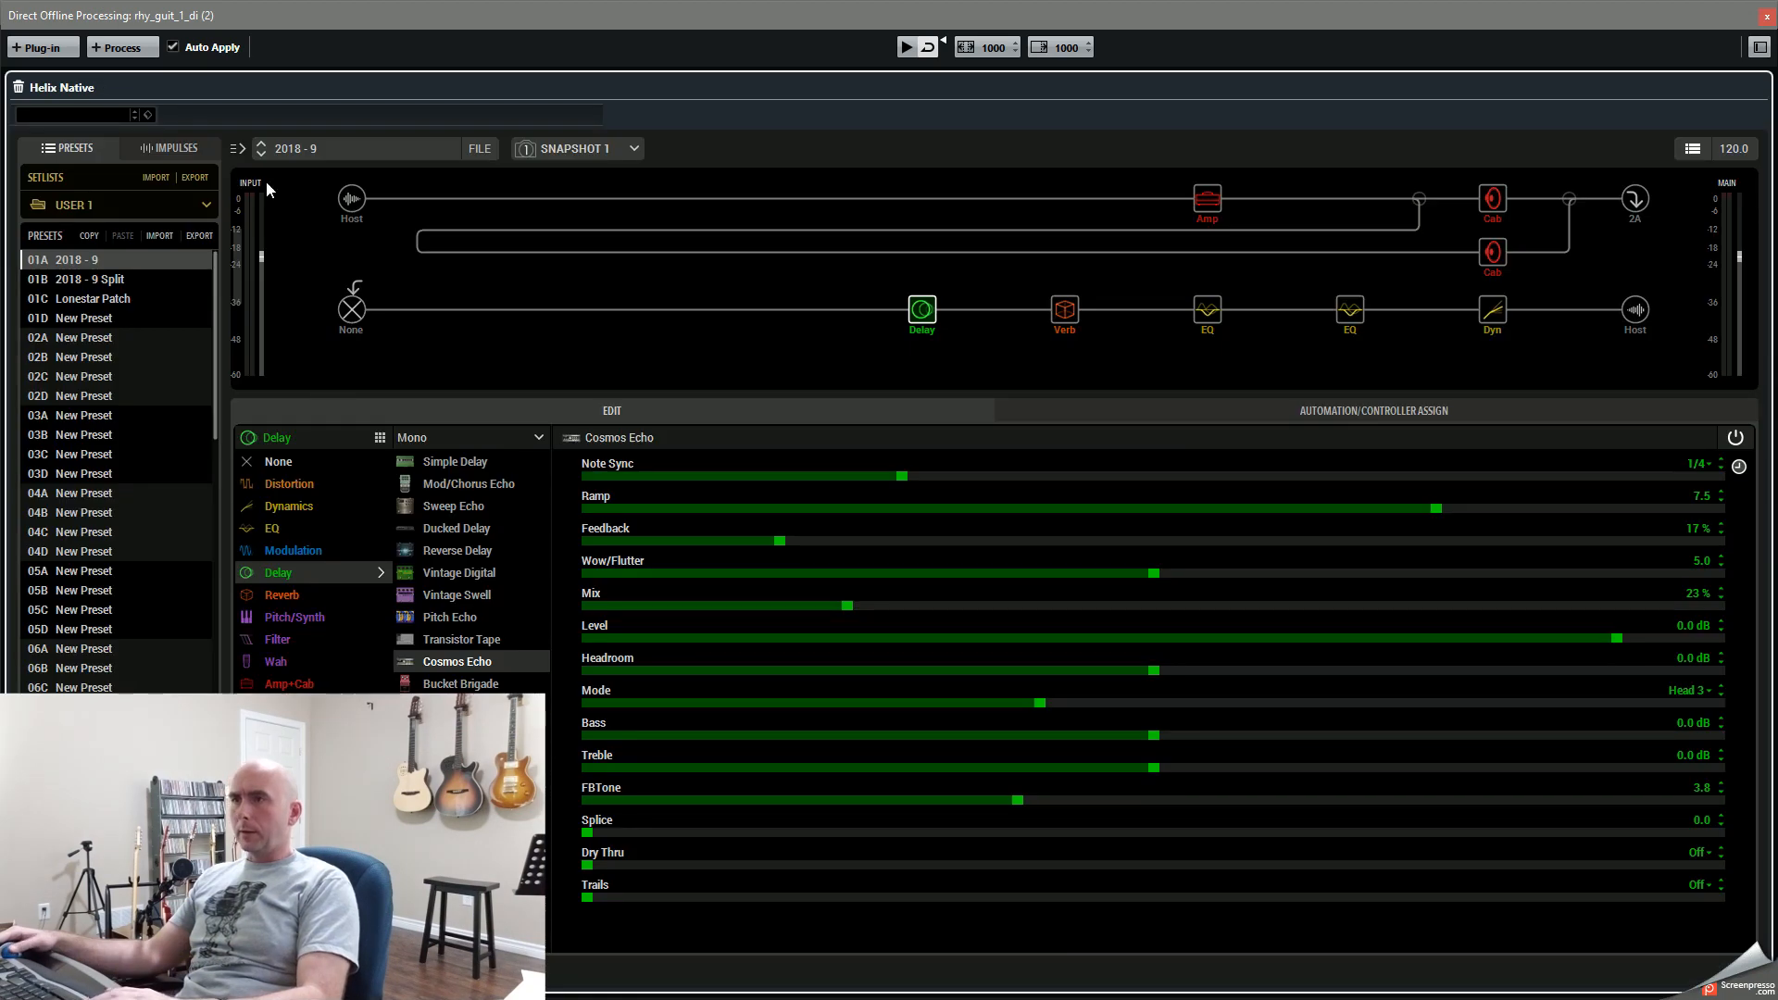
click(176, 49)
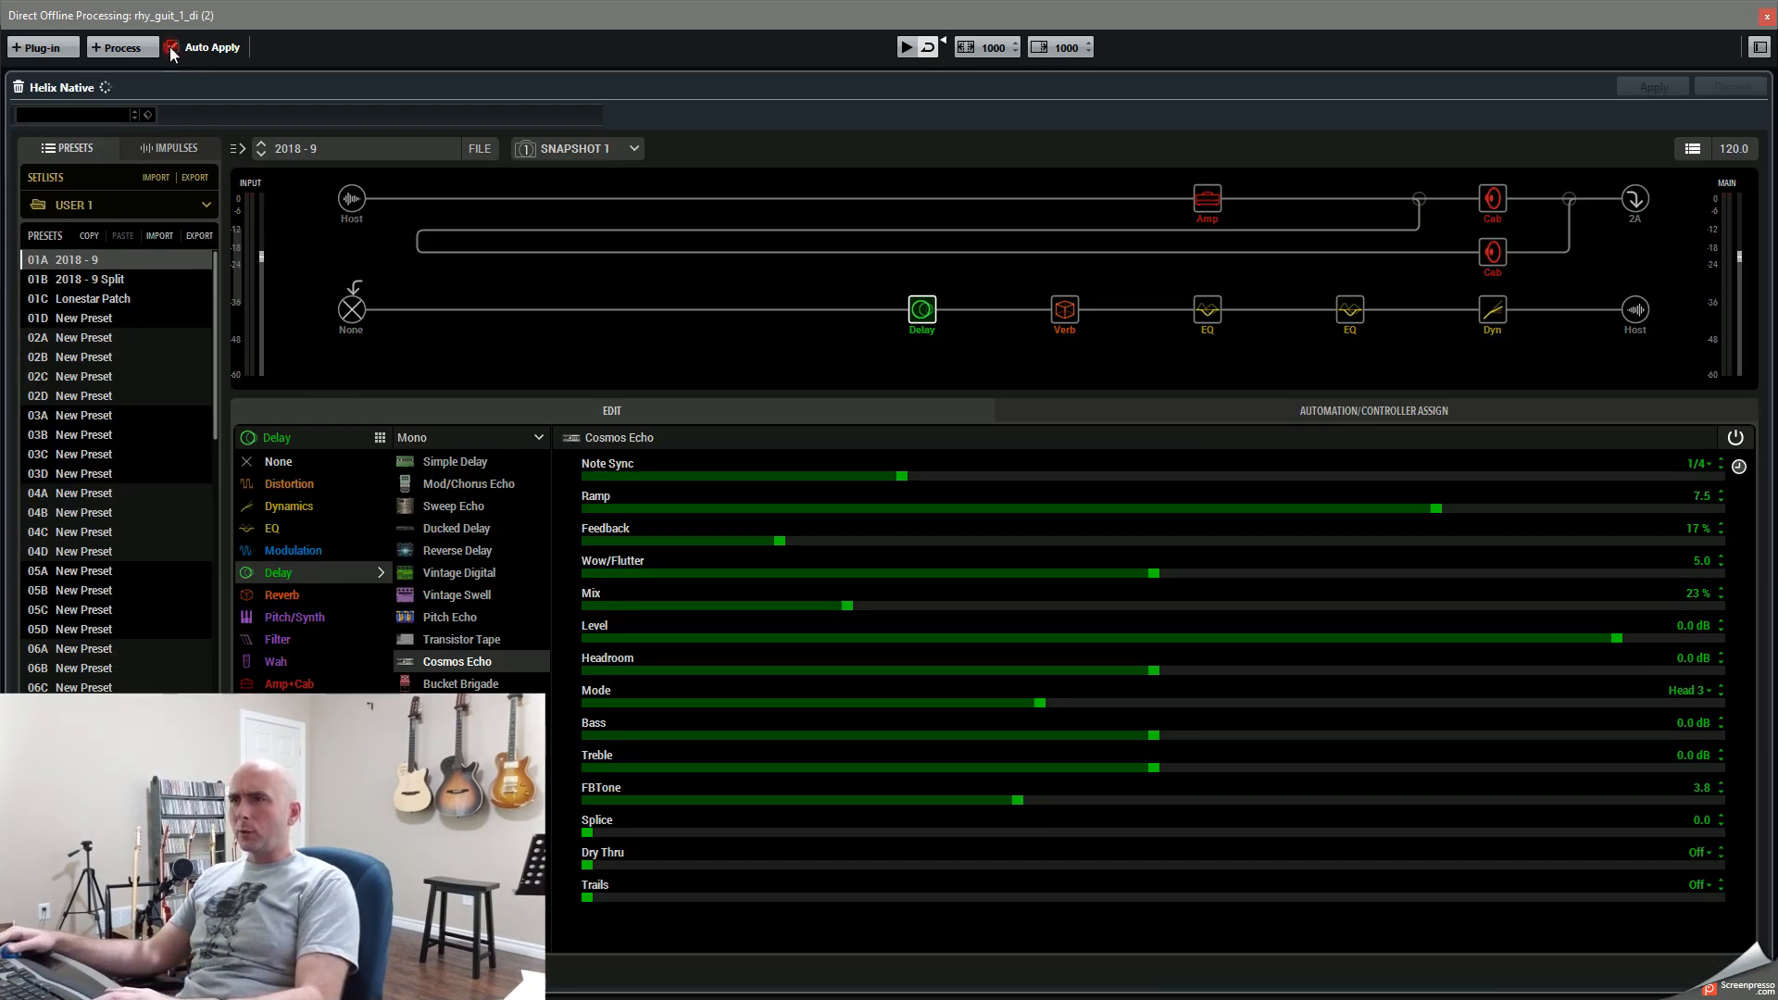
click(1630, 82)
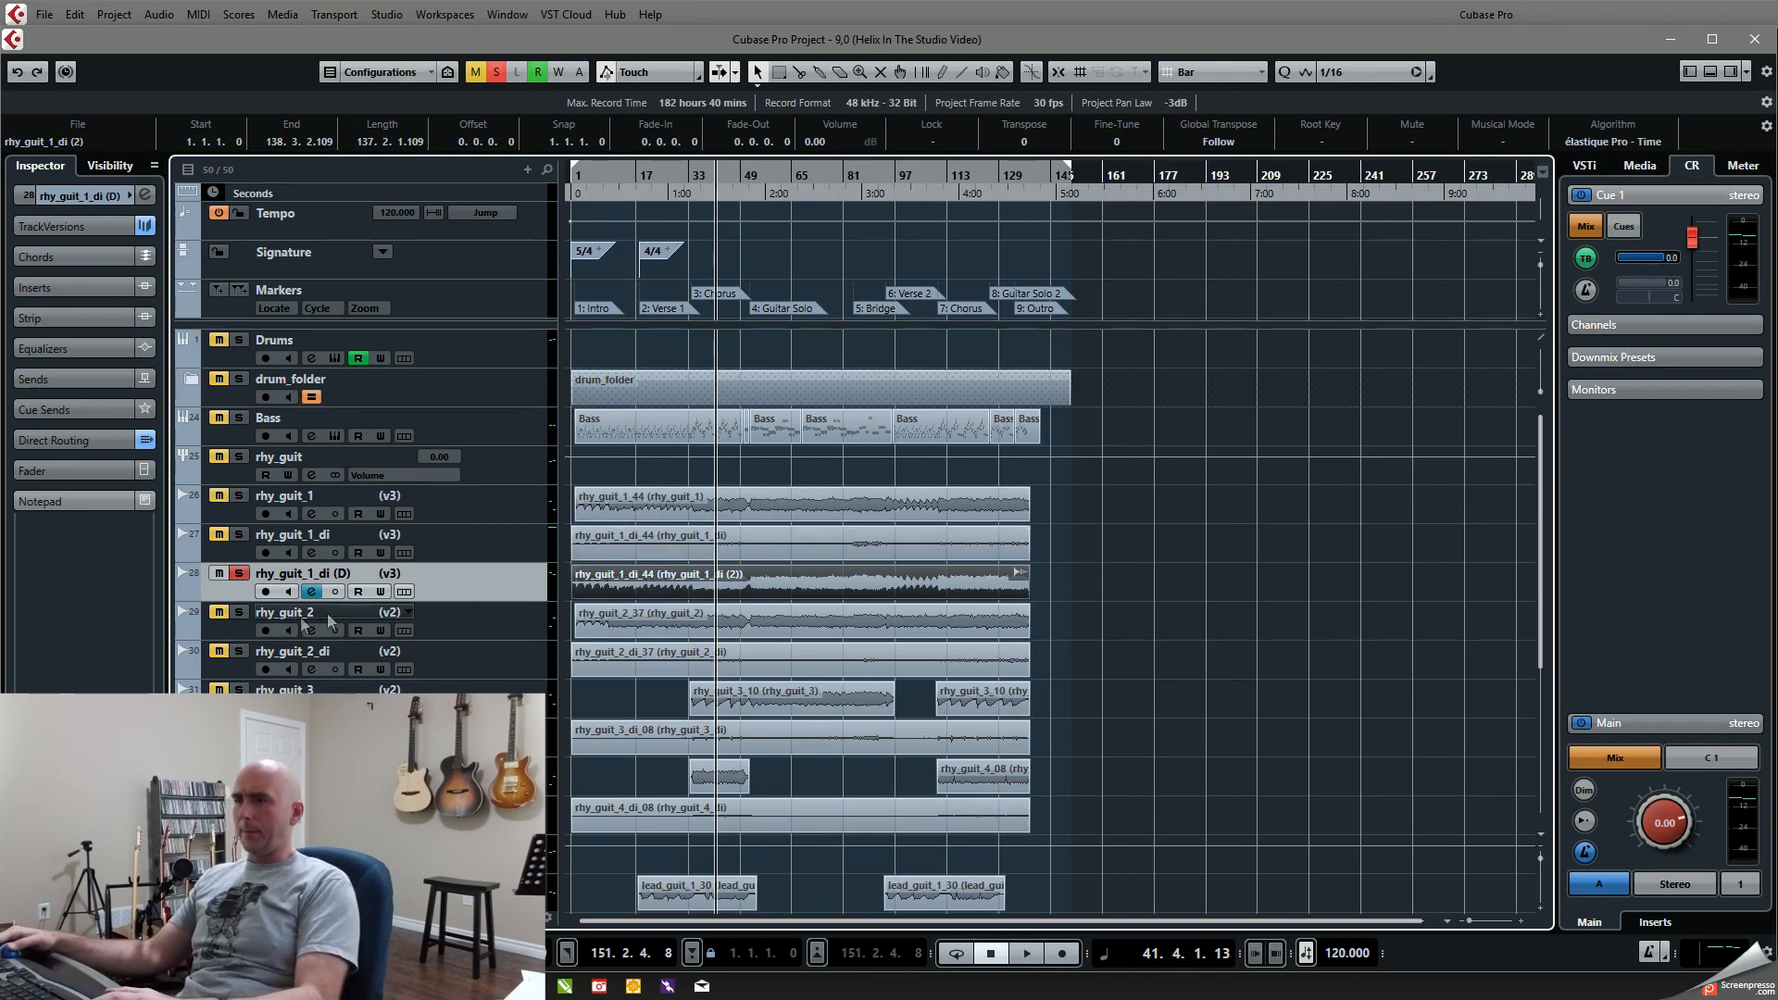
Step: Compare the processed rhy_guit_1_di (D) with the original rhy_guit_1 by alternating solo between them during playback
key(space)
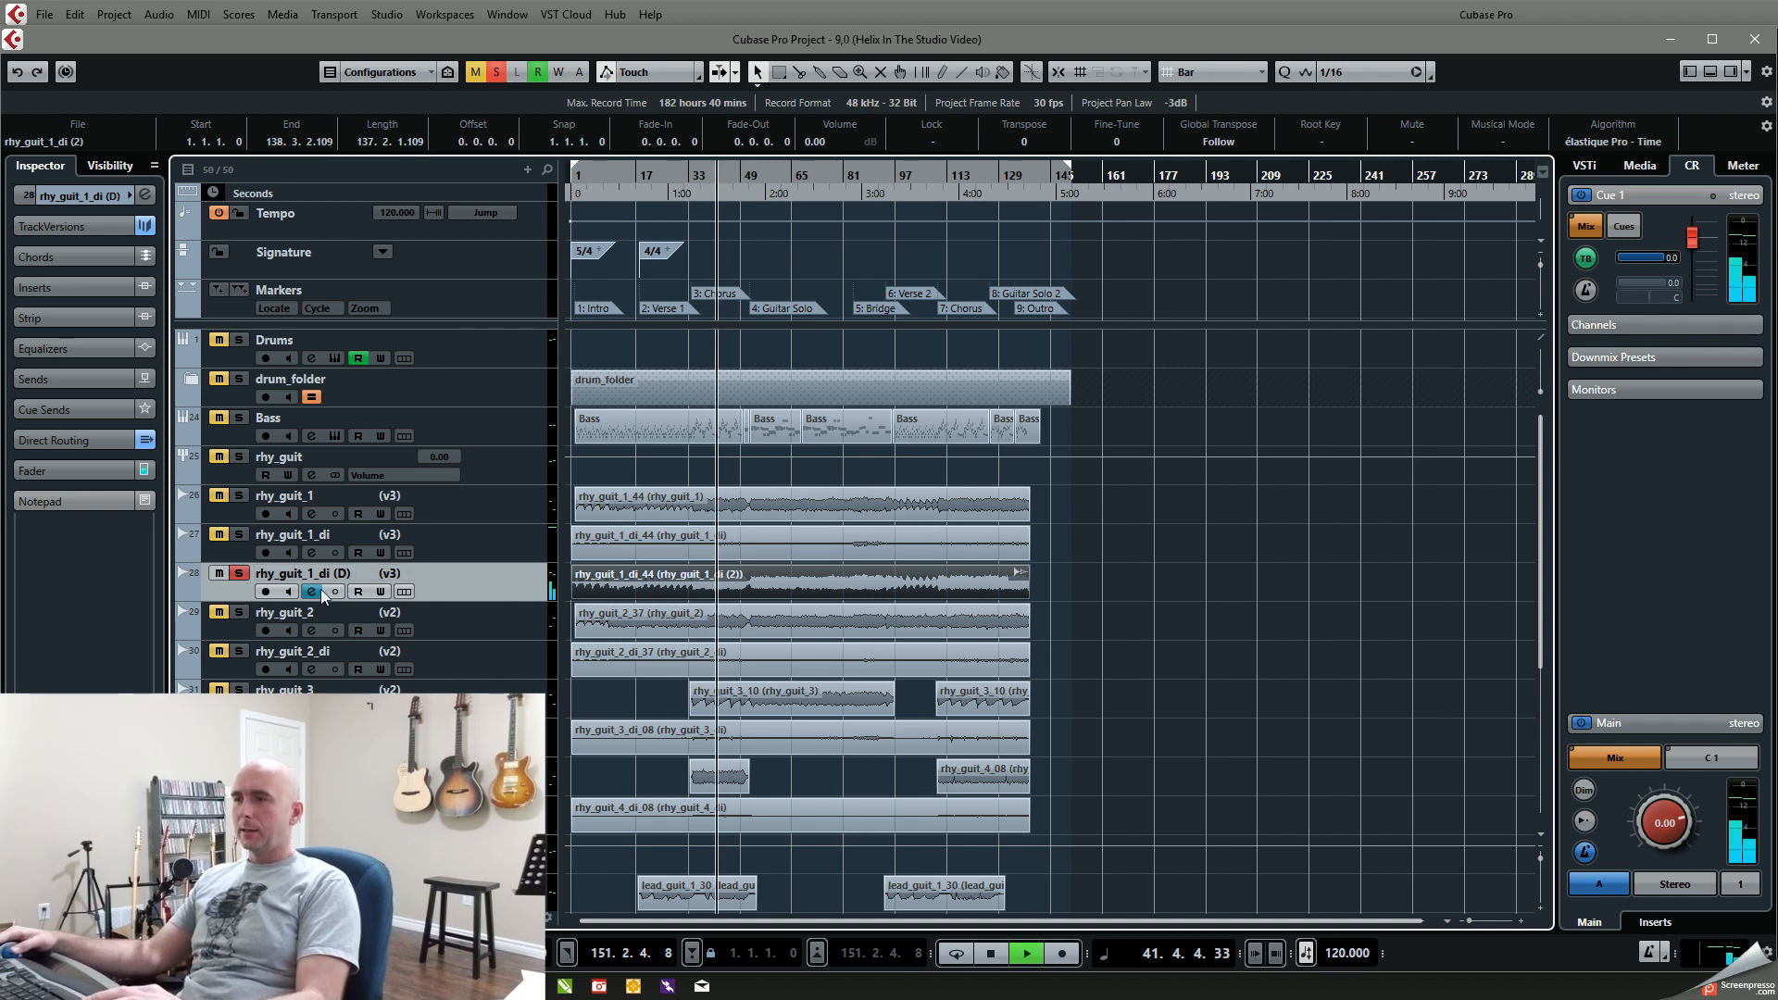
click(238, 496)
click(238, 573)
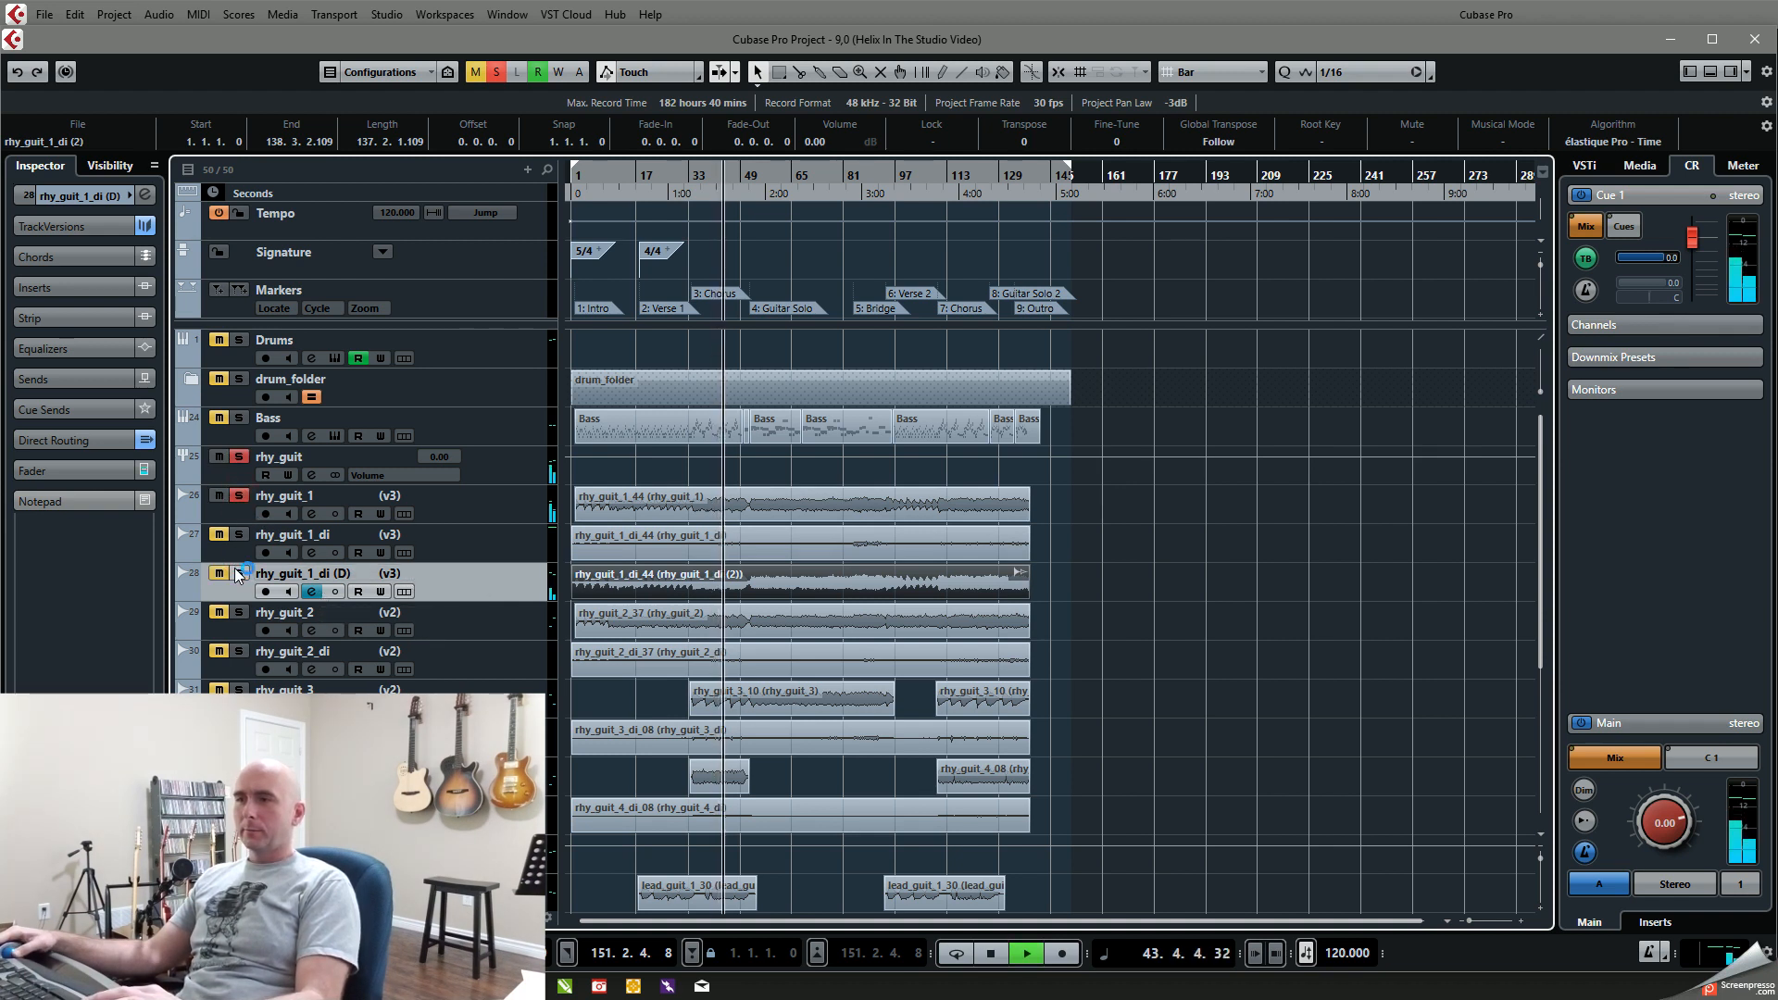
key(space)
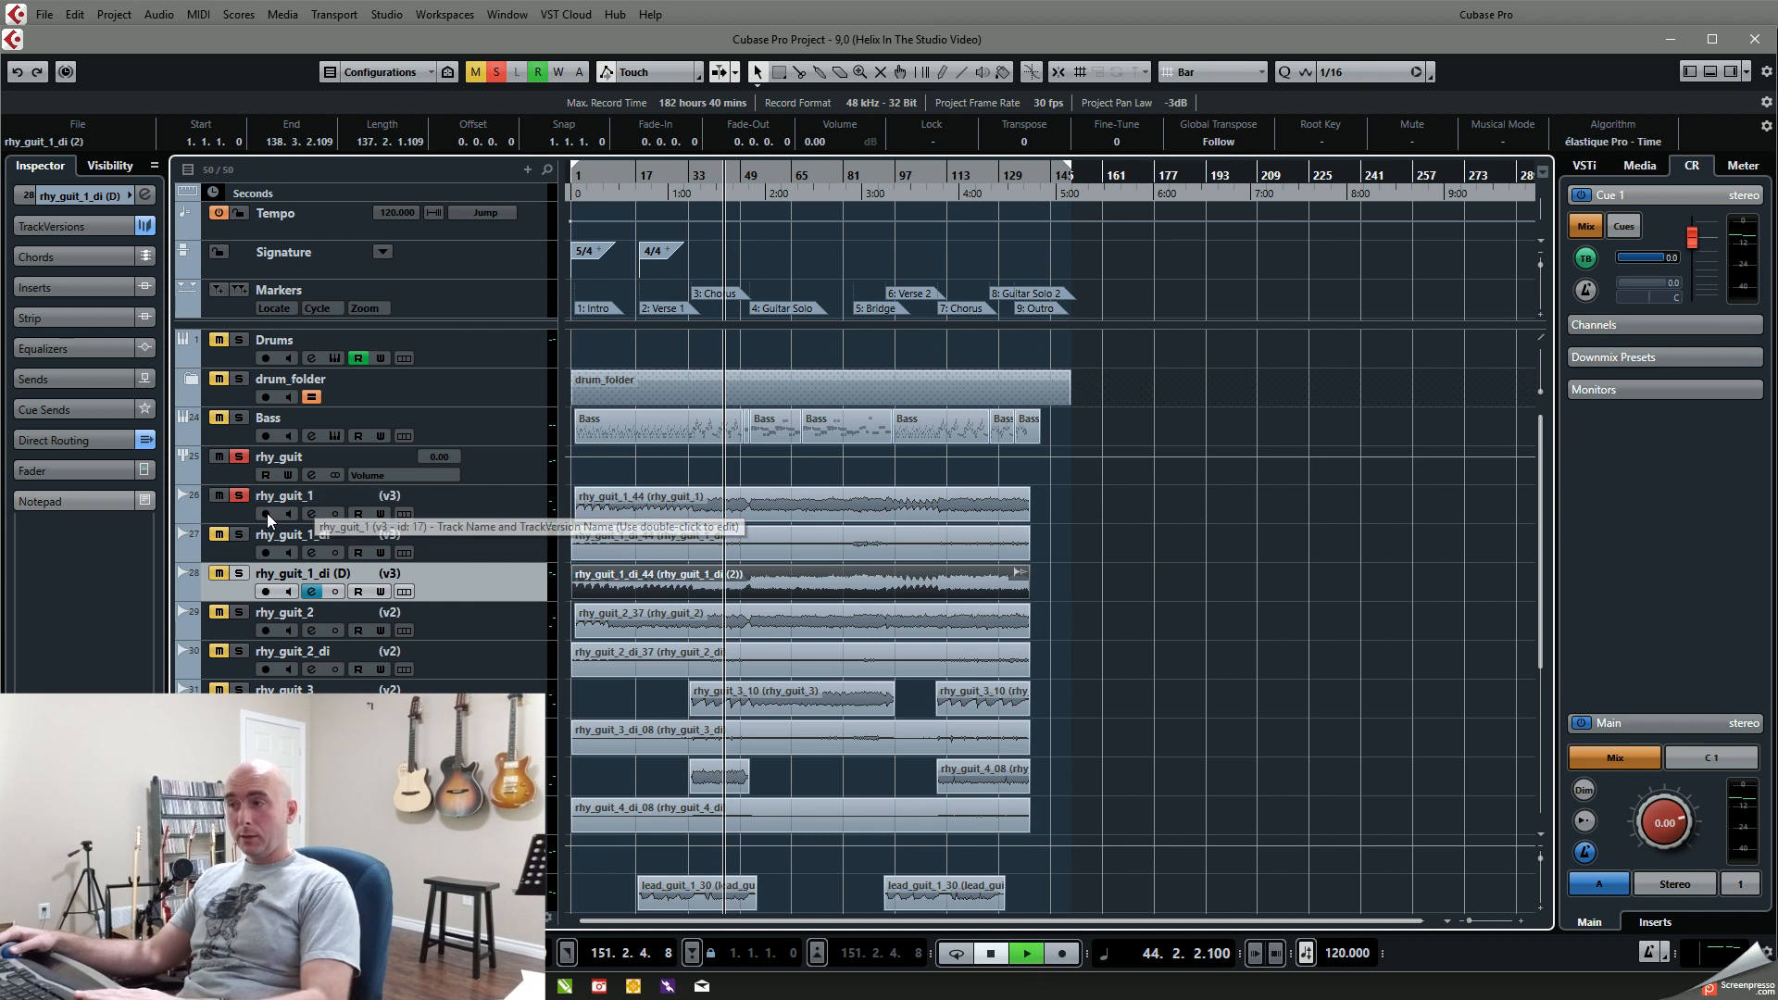
key(space)
click(239, 496)
click(238, 574)
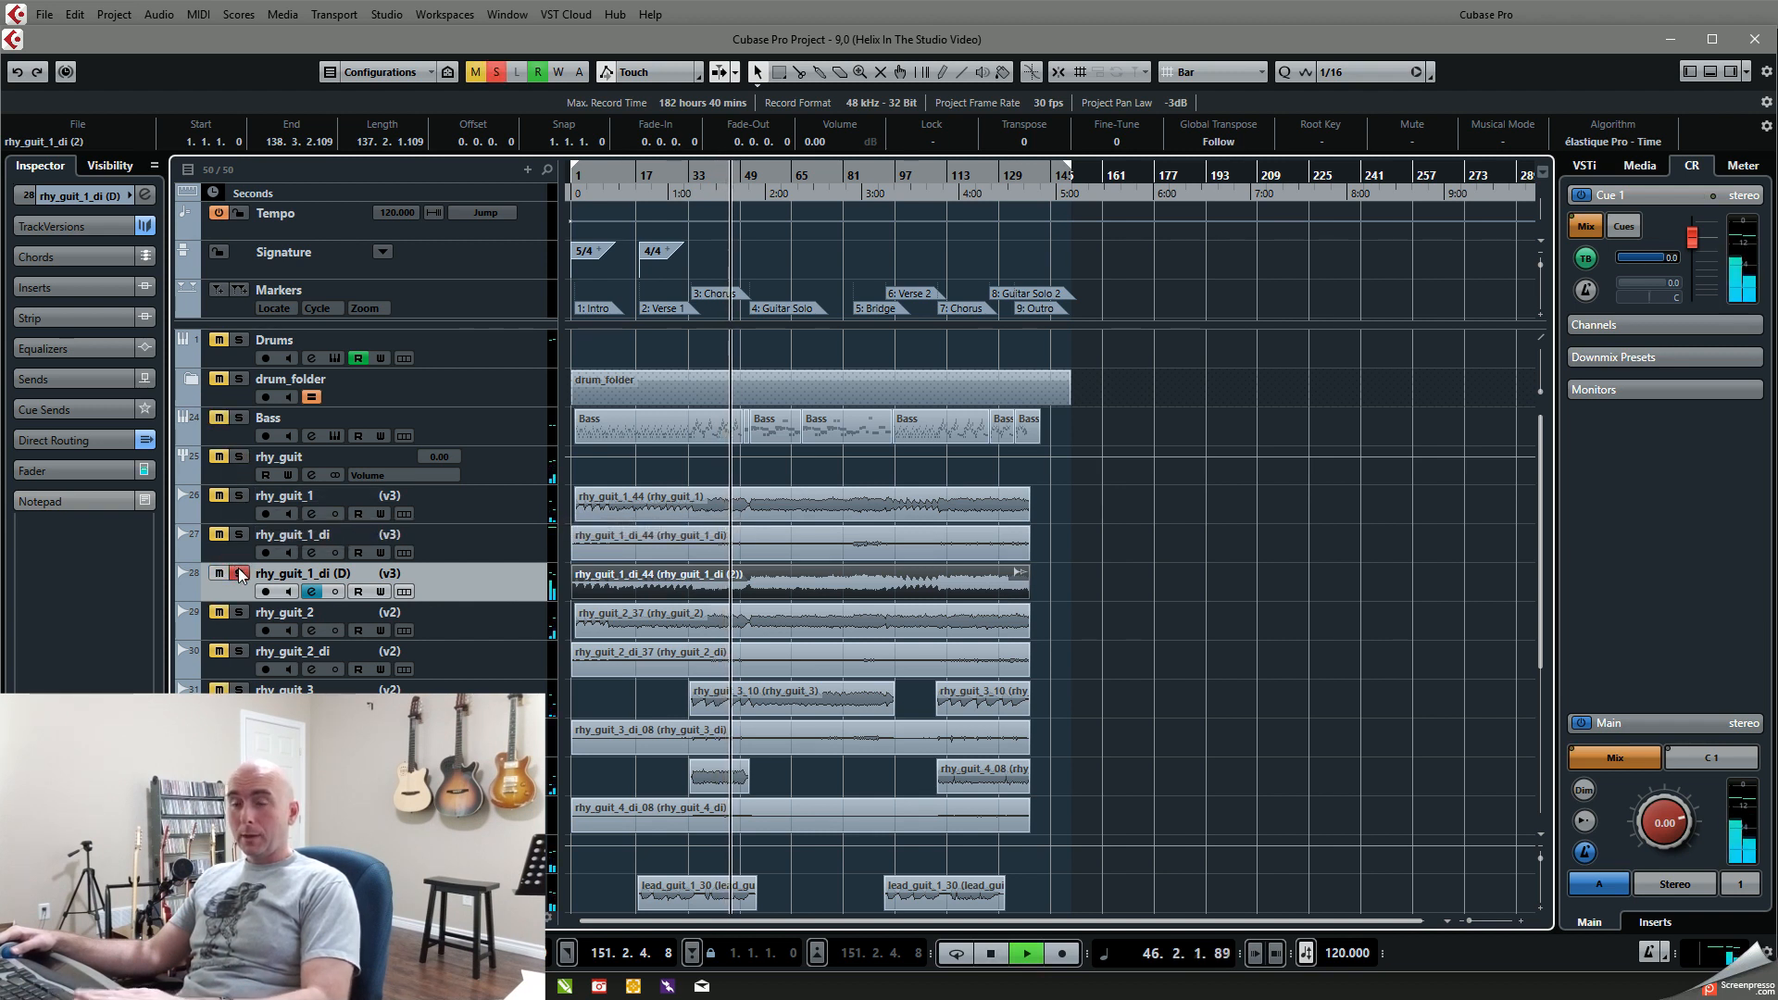
key(space)
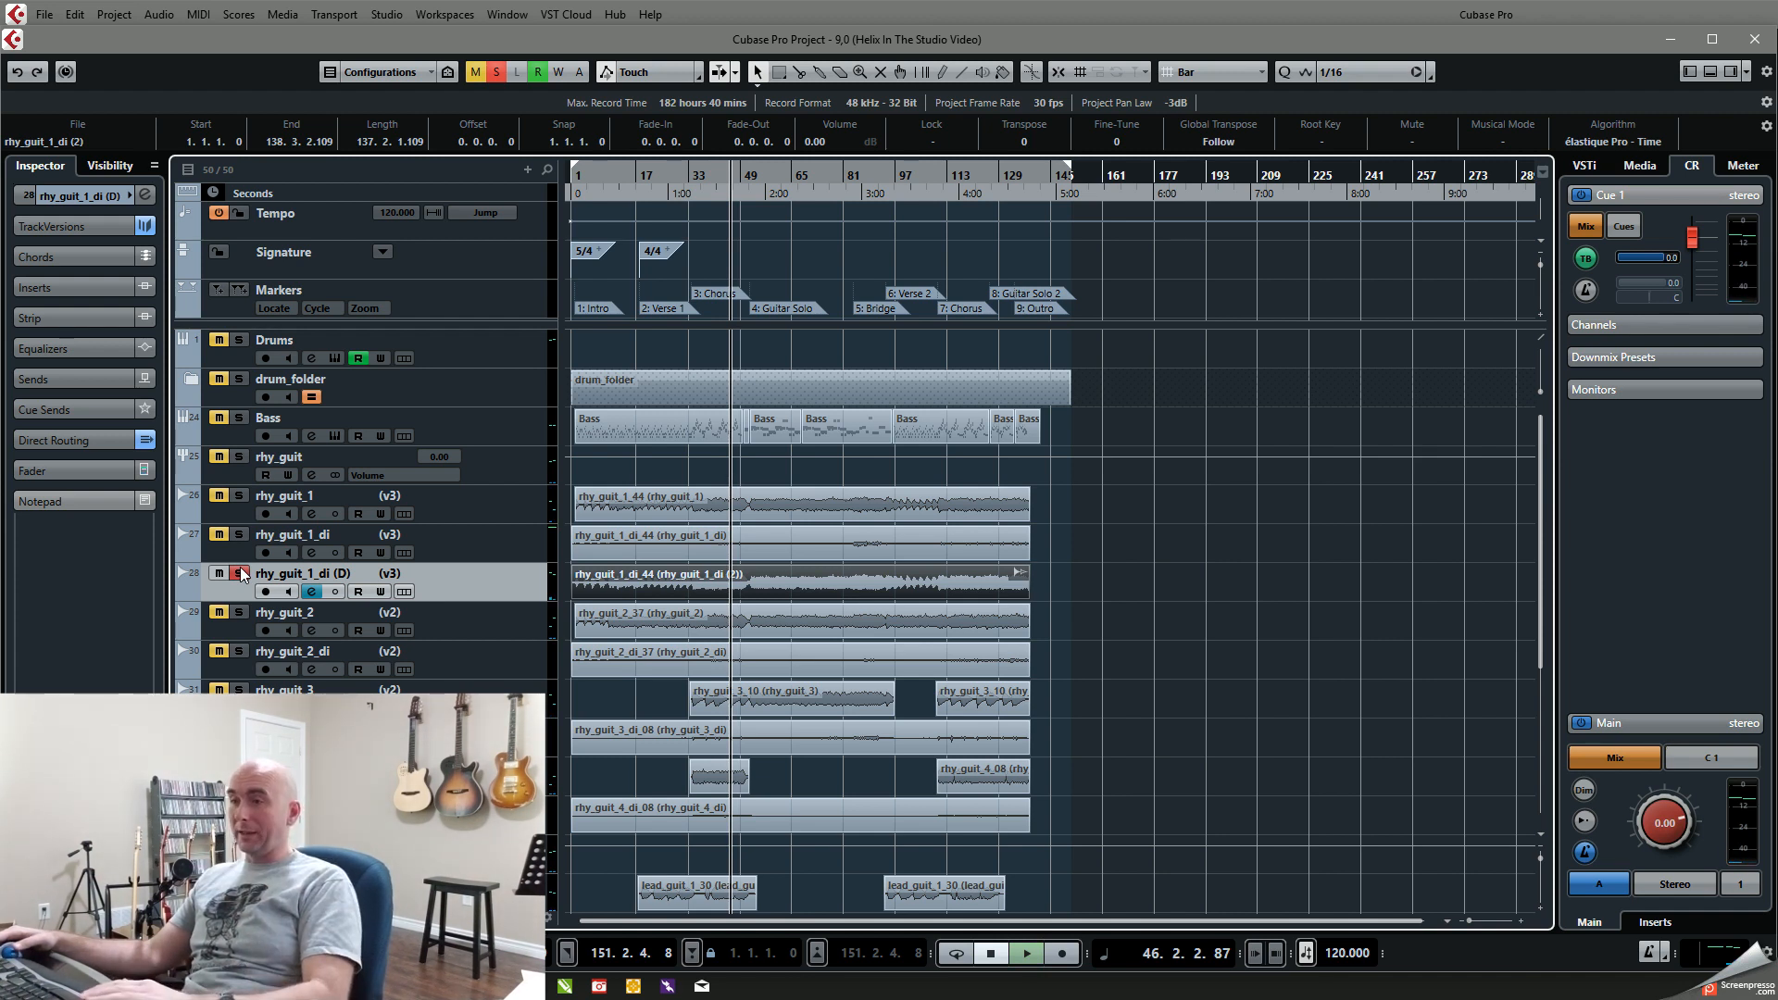
key(space)
click(239, 574)
click(239, 496)
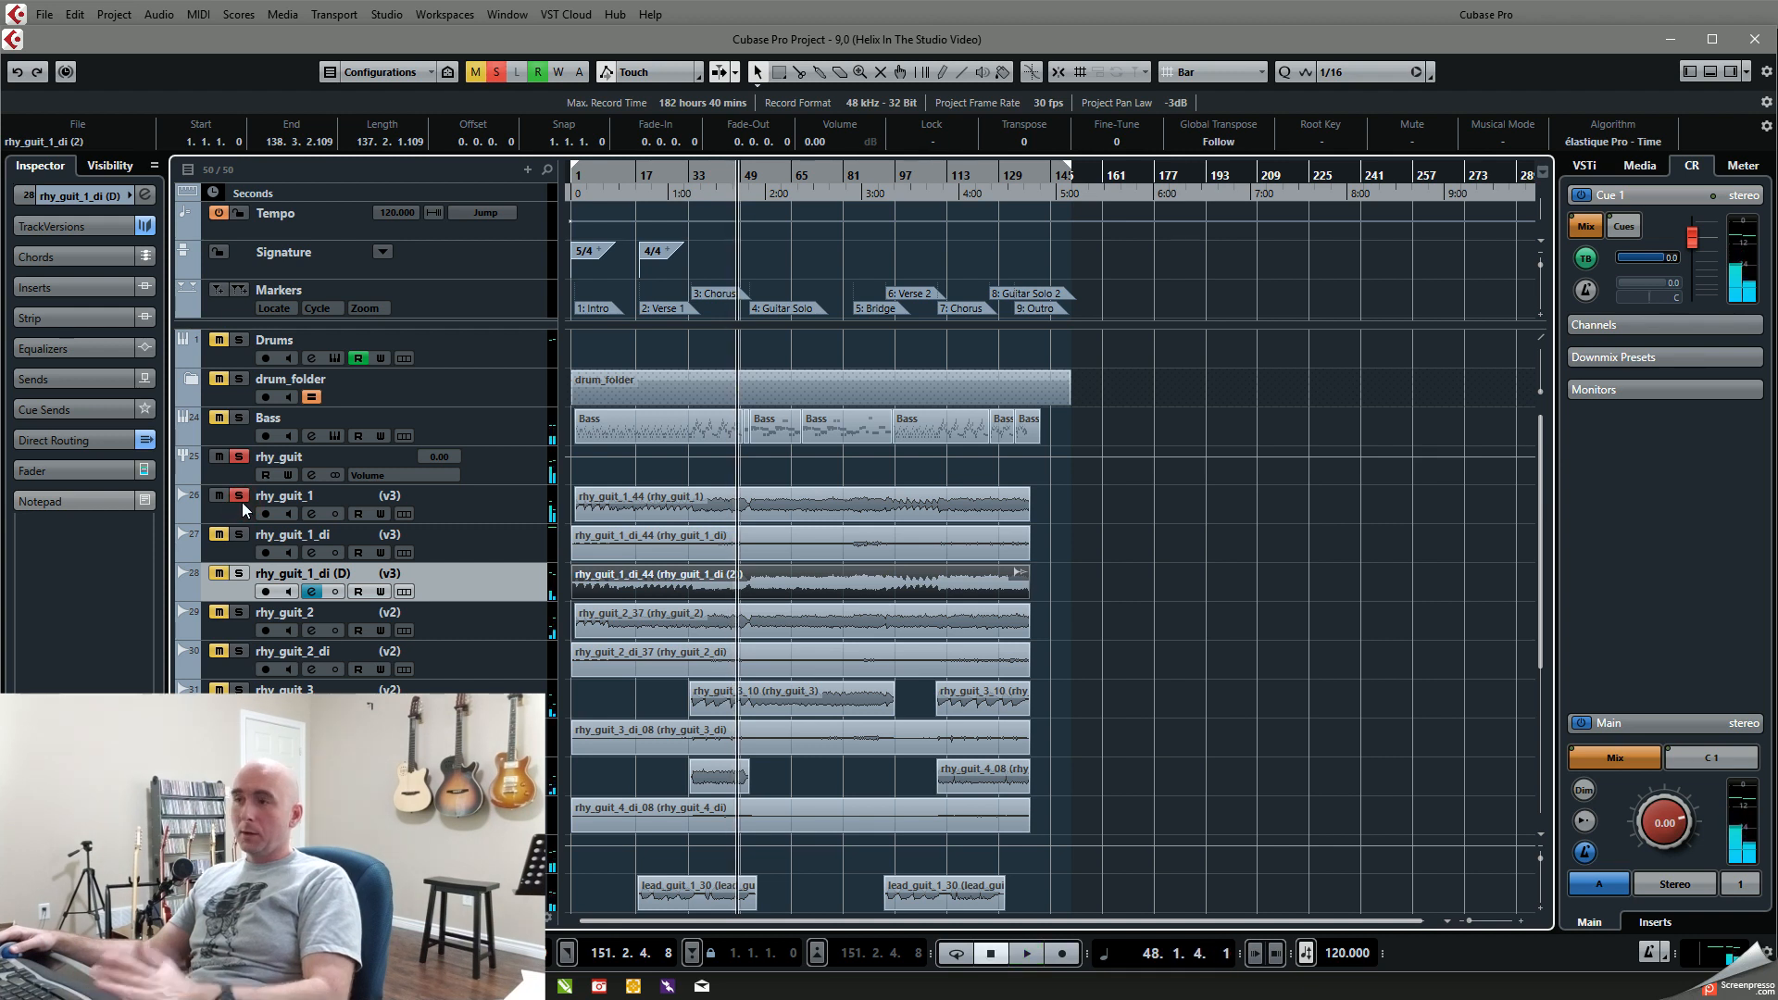
key(space)
Step: Clear the solo on rhy_guit_1 and play the processed guitar within the mix from around the start of the chorus
click(239, 496)
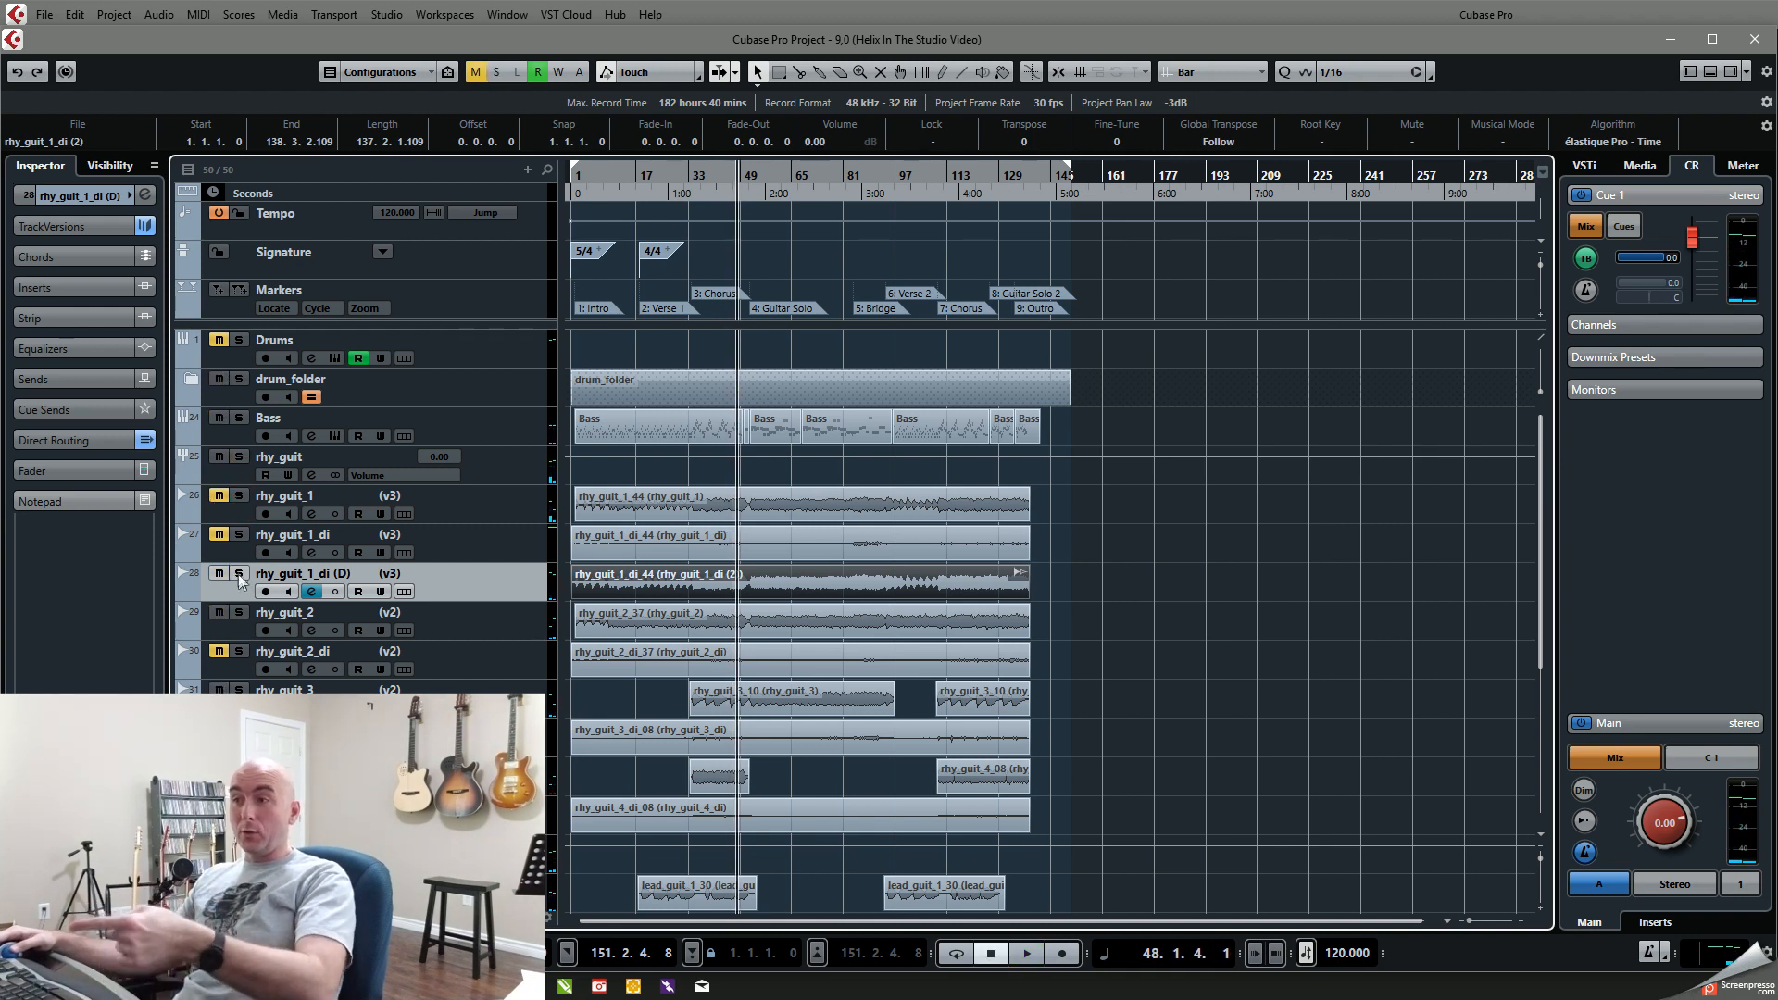
click(695, 176)
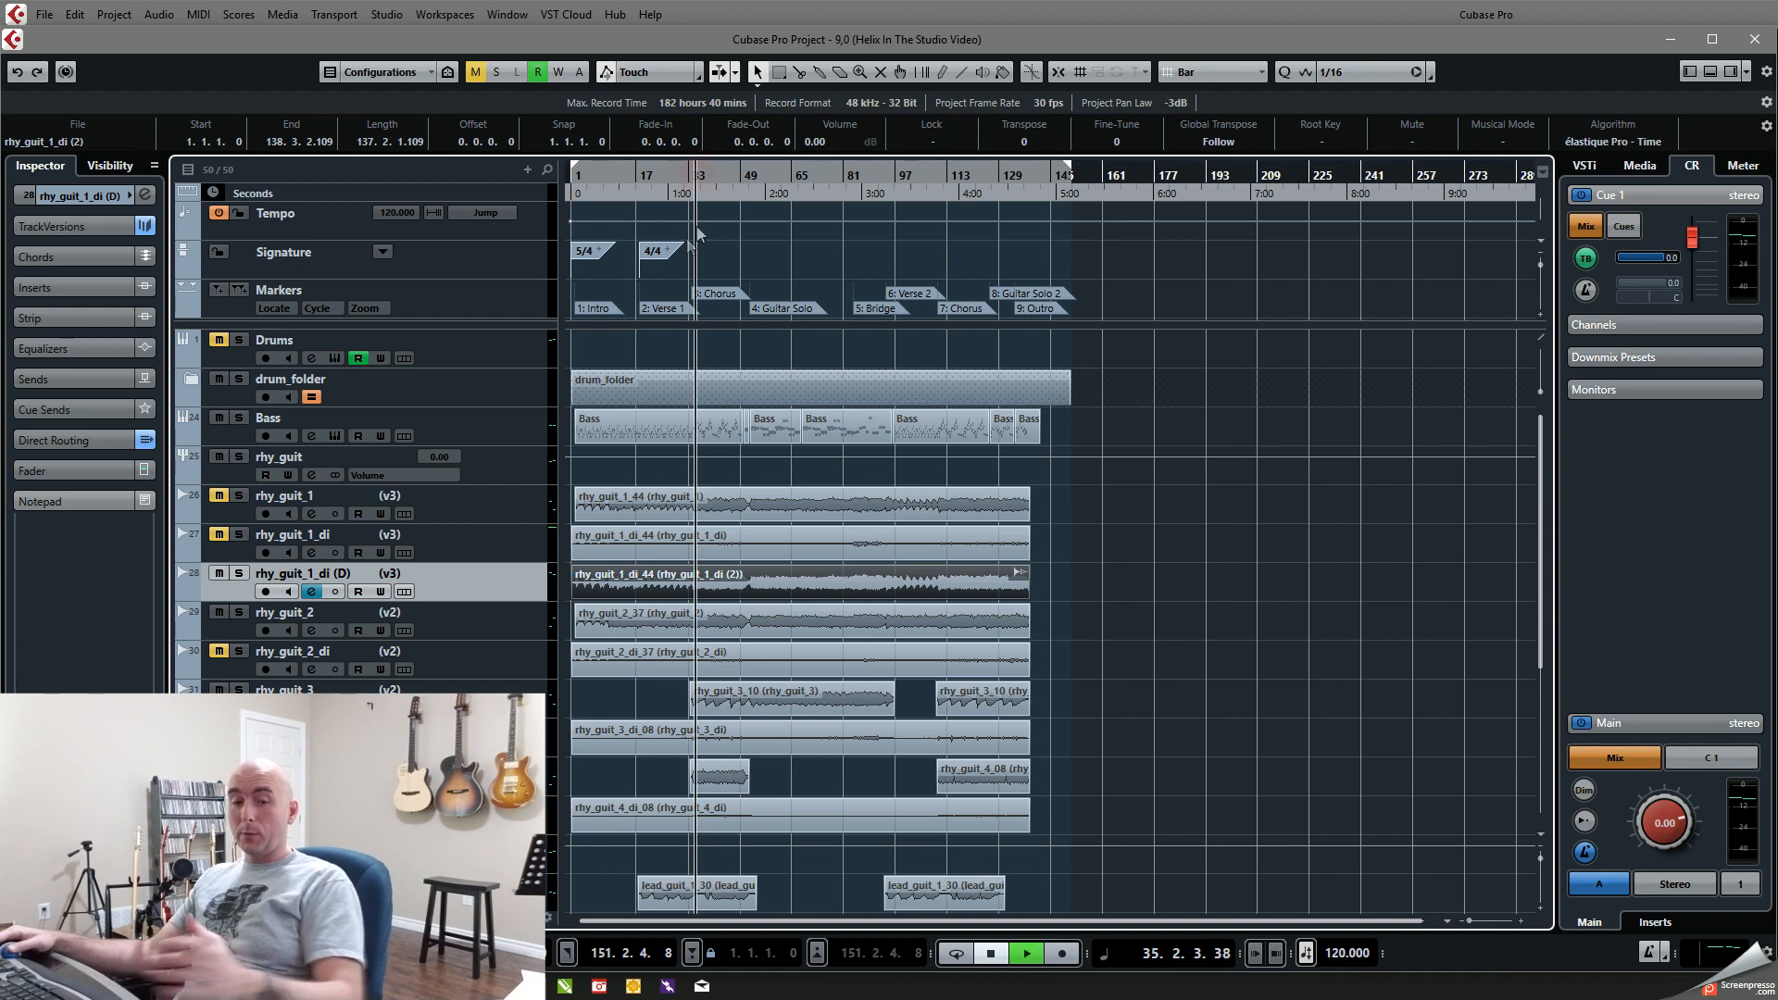
key(space)
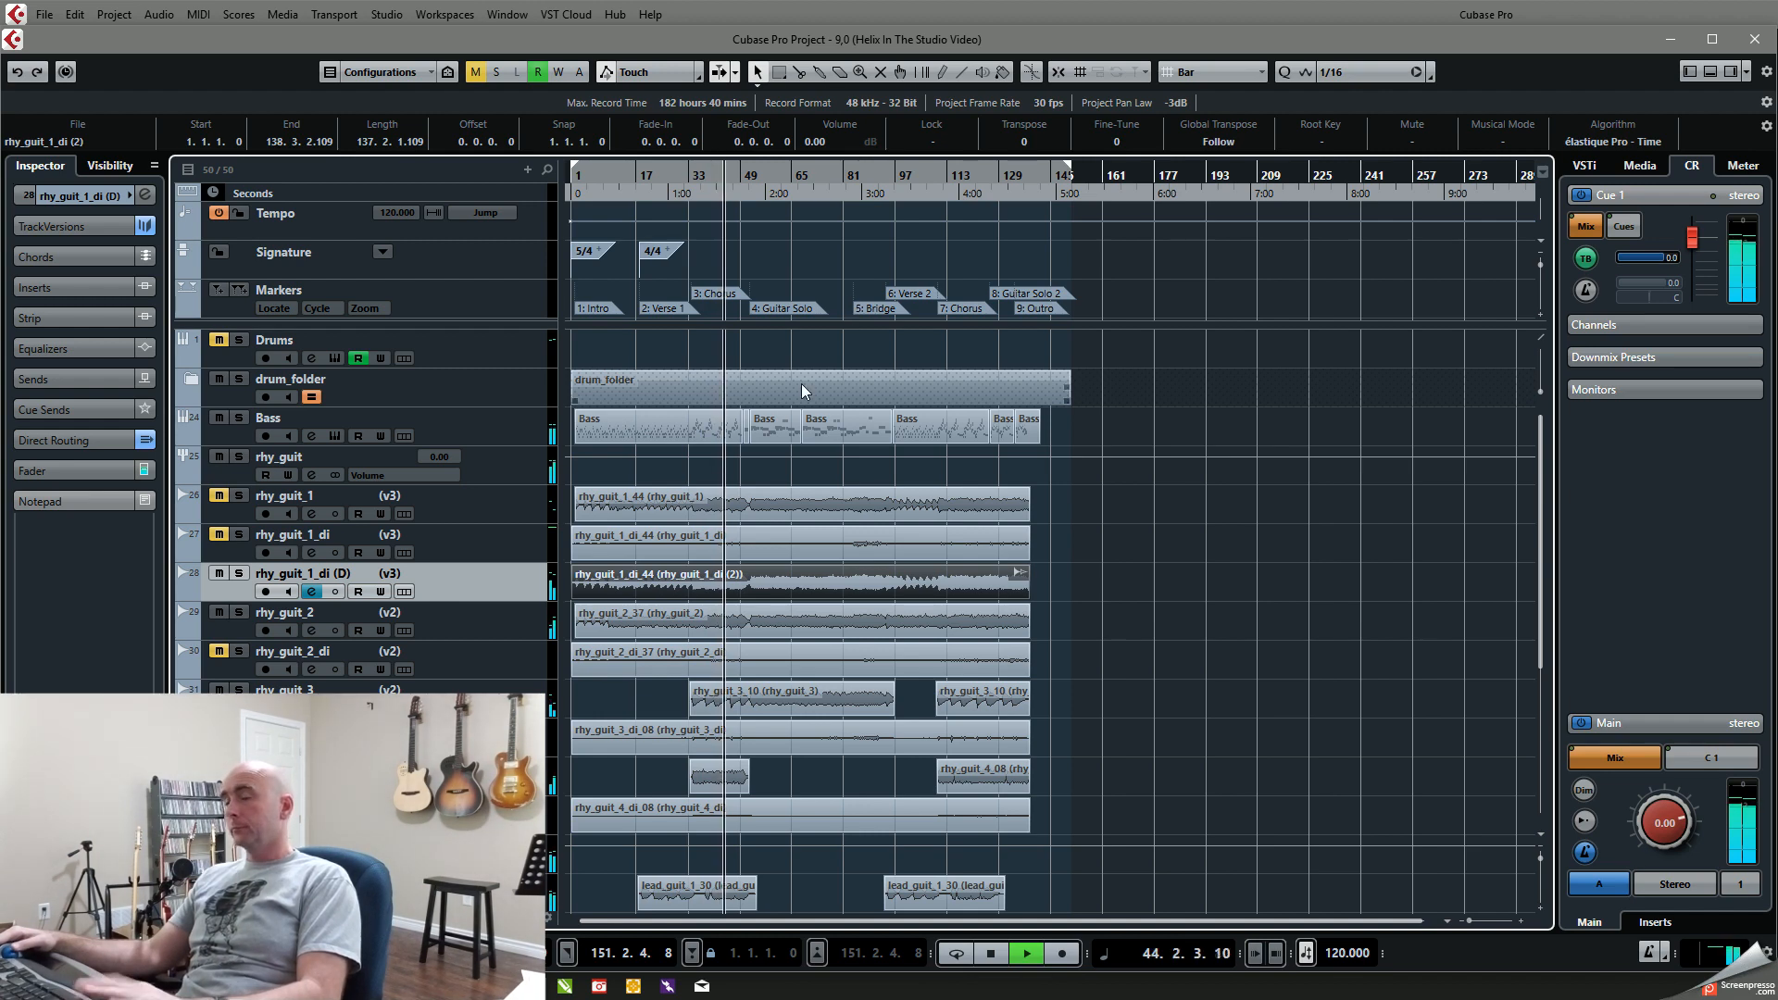
key(space)
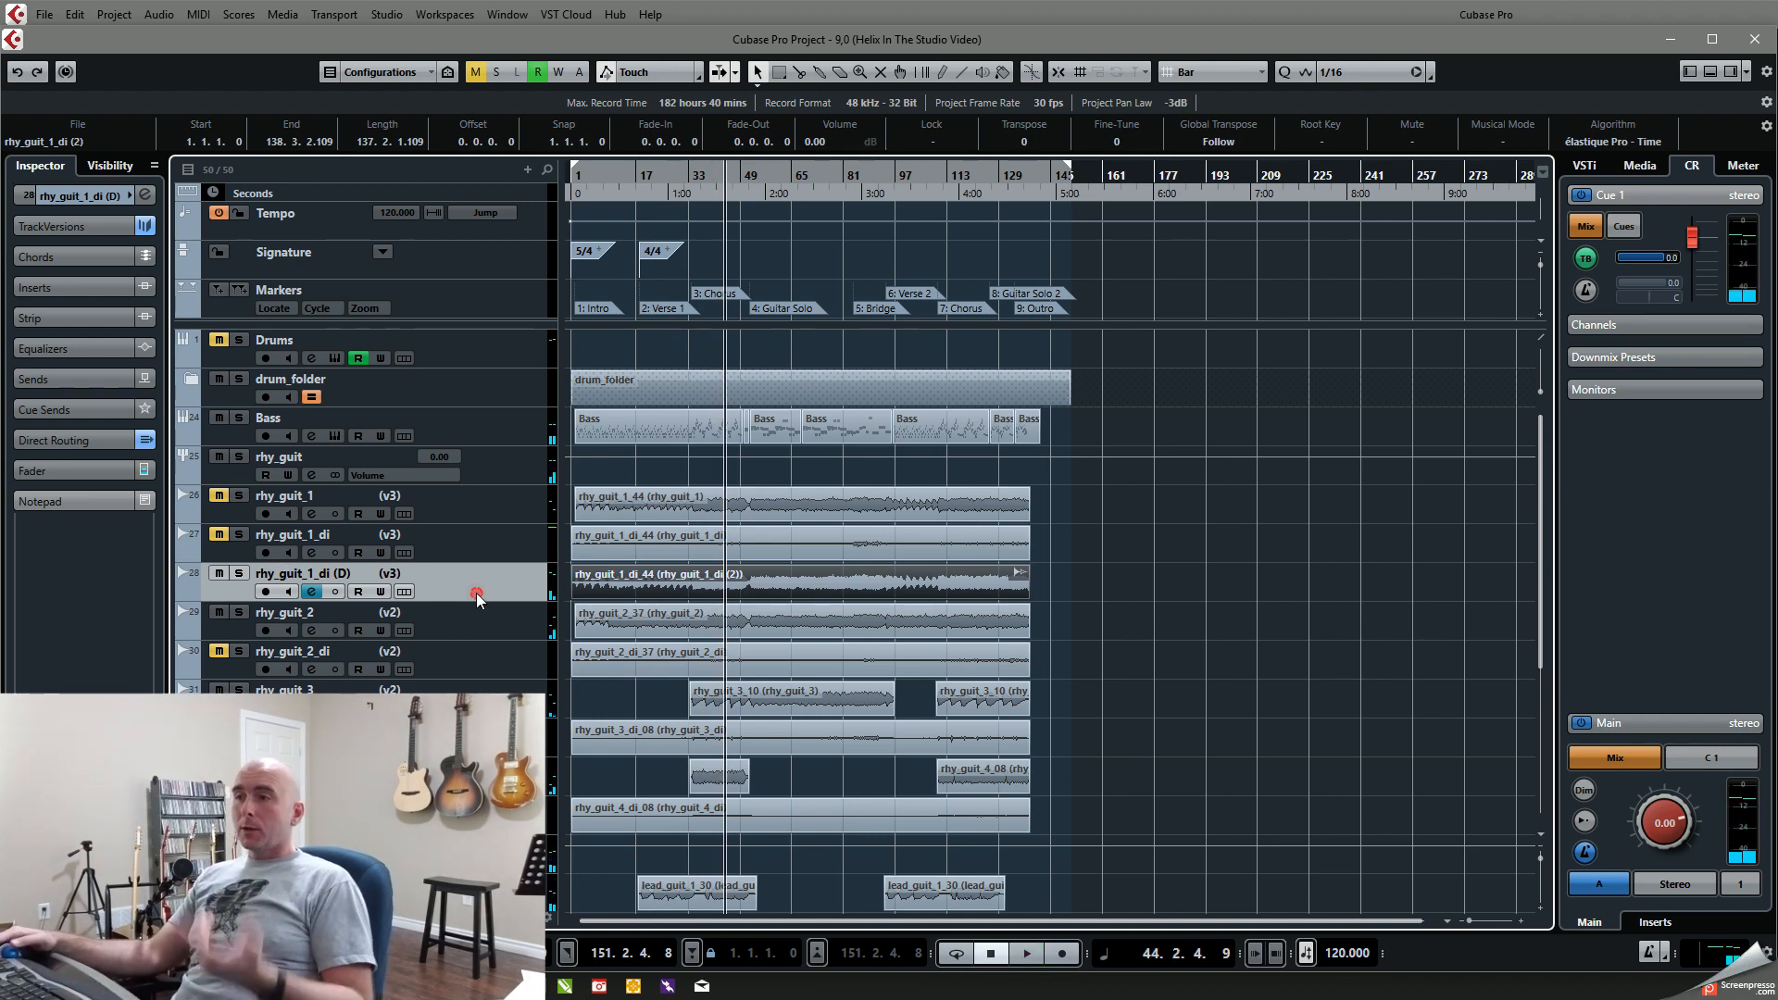
Step: Remove the duplicated track rhy_guit_1_di (D) and unmute rhy_guit_1
right_click(476, 593)
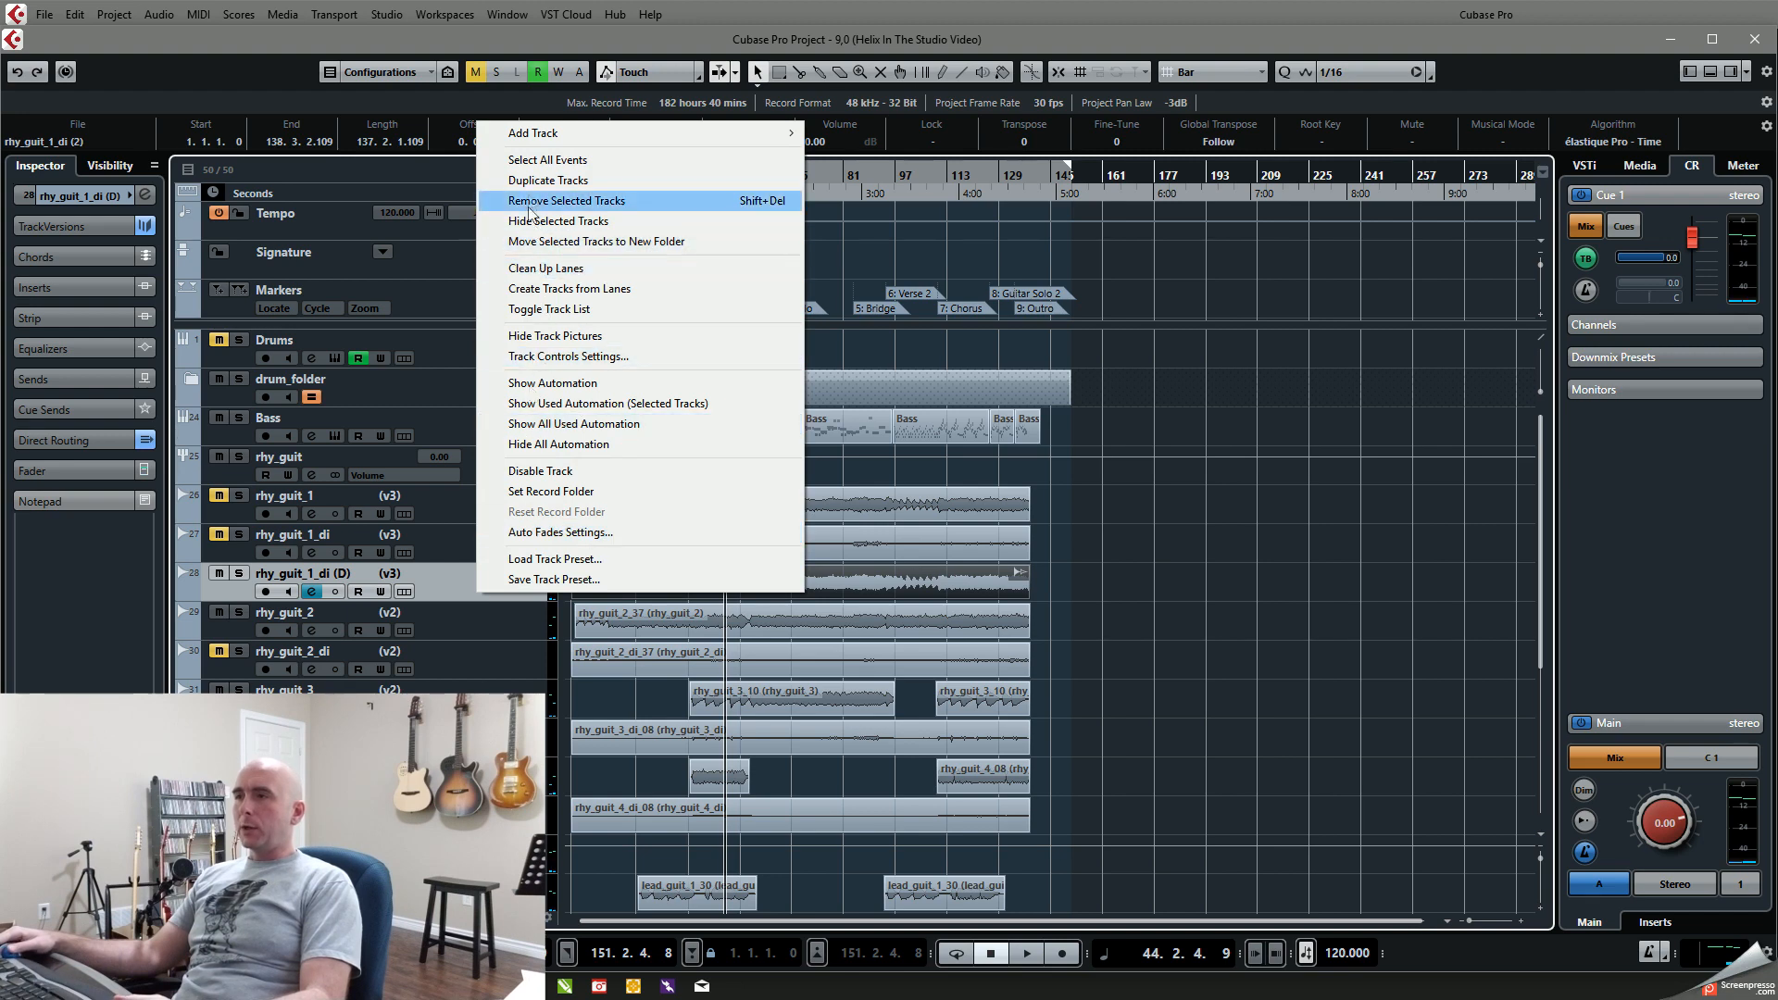
click(539, 201)
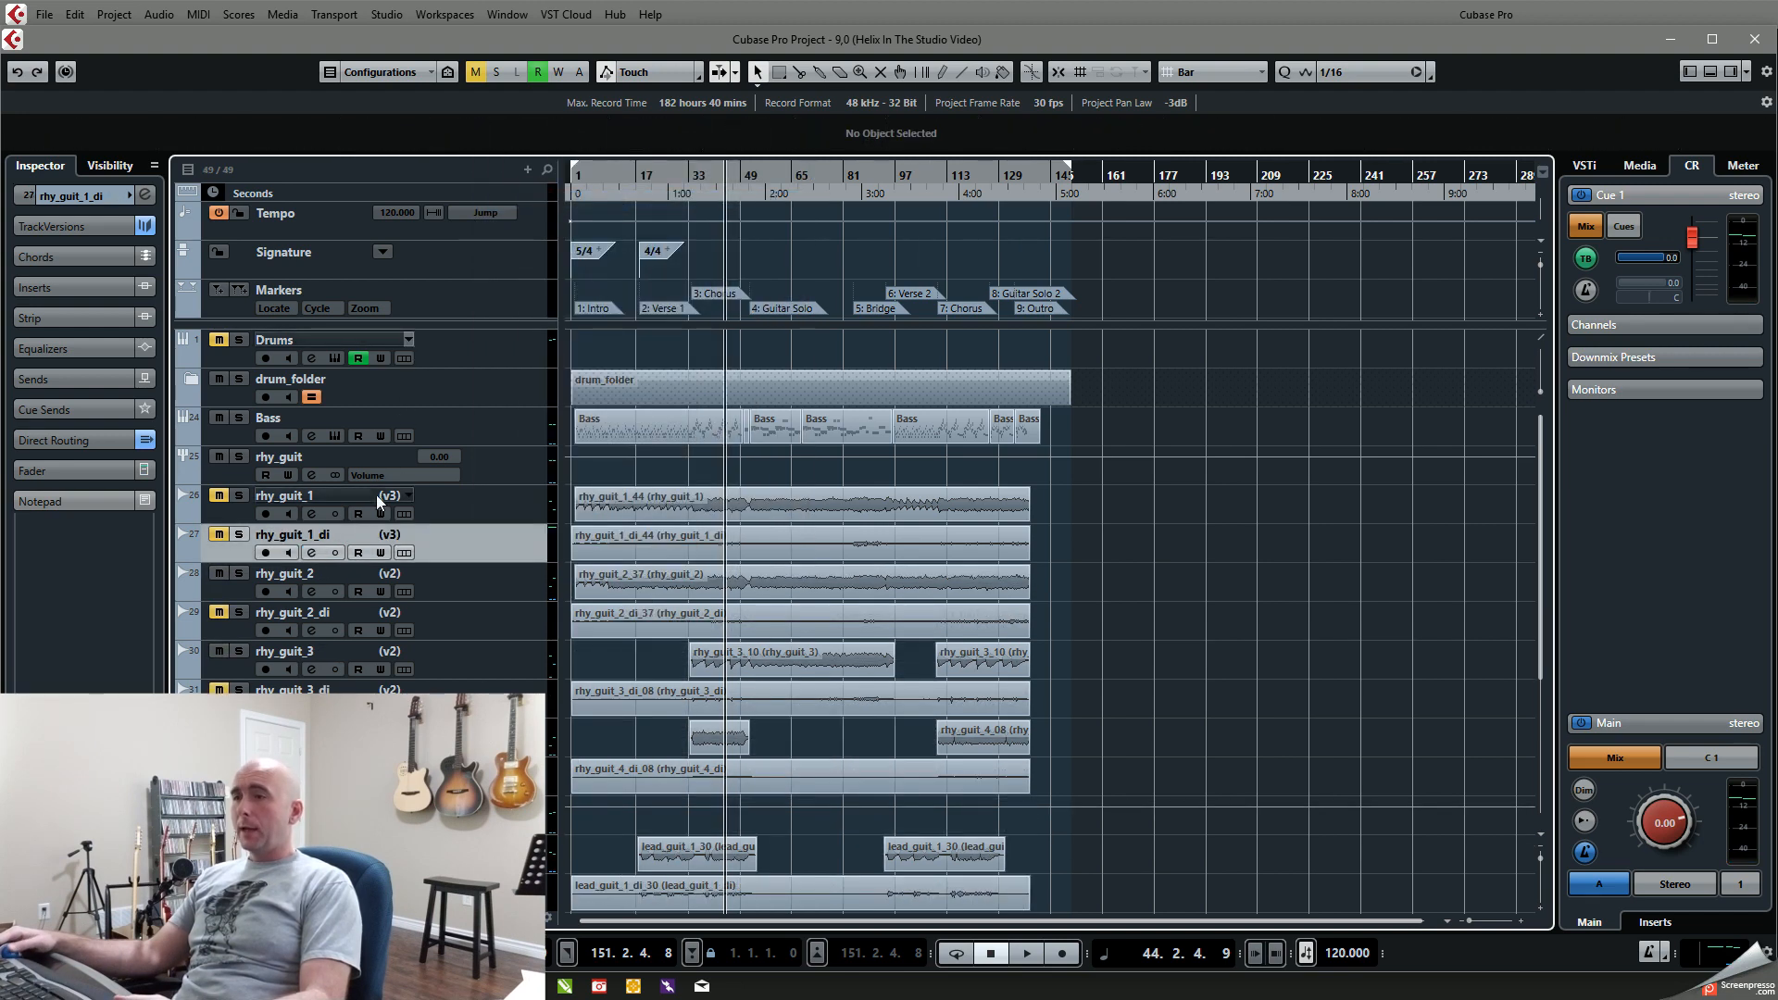
click(219, 495)
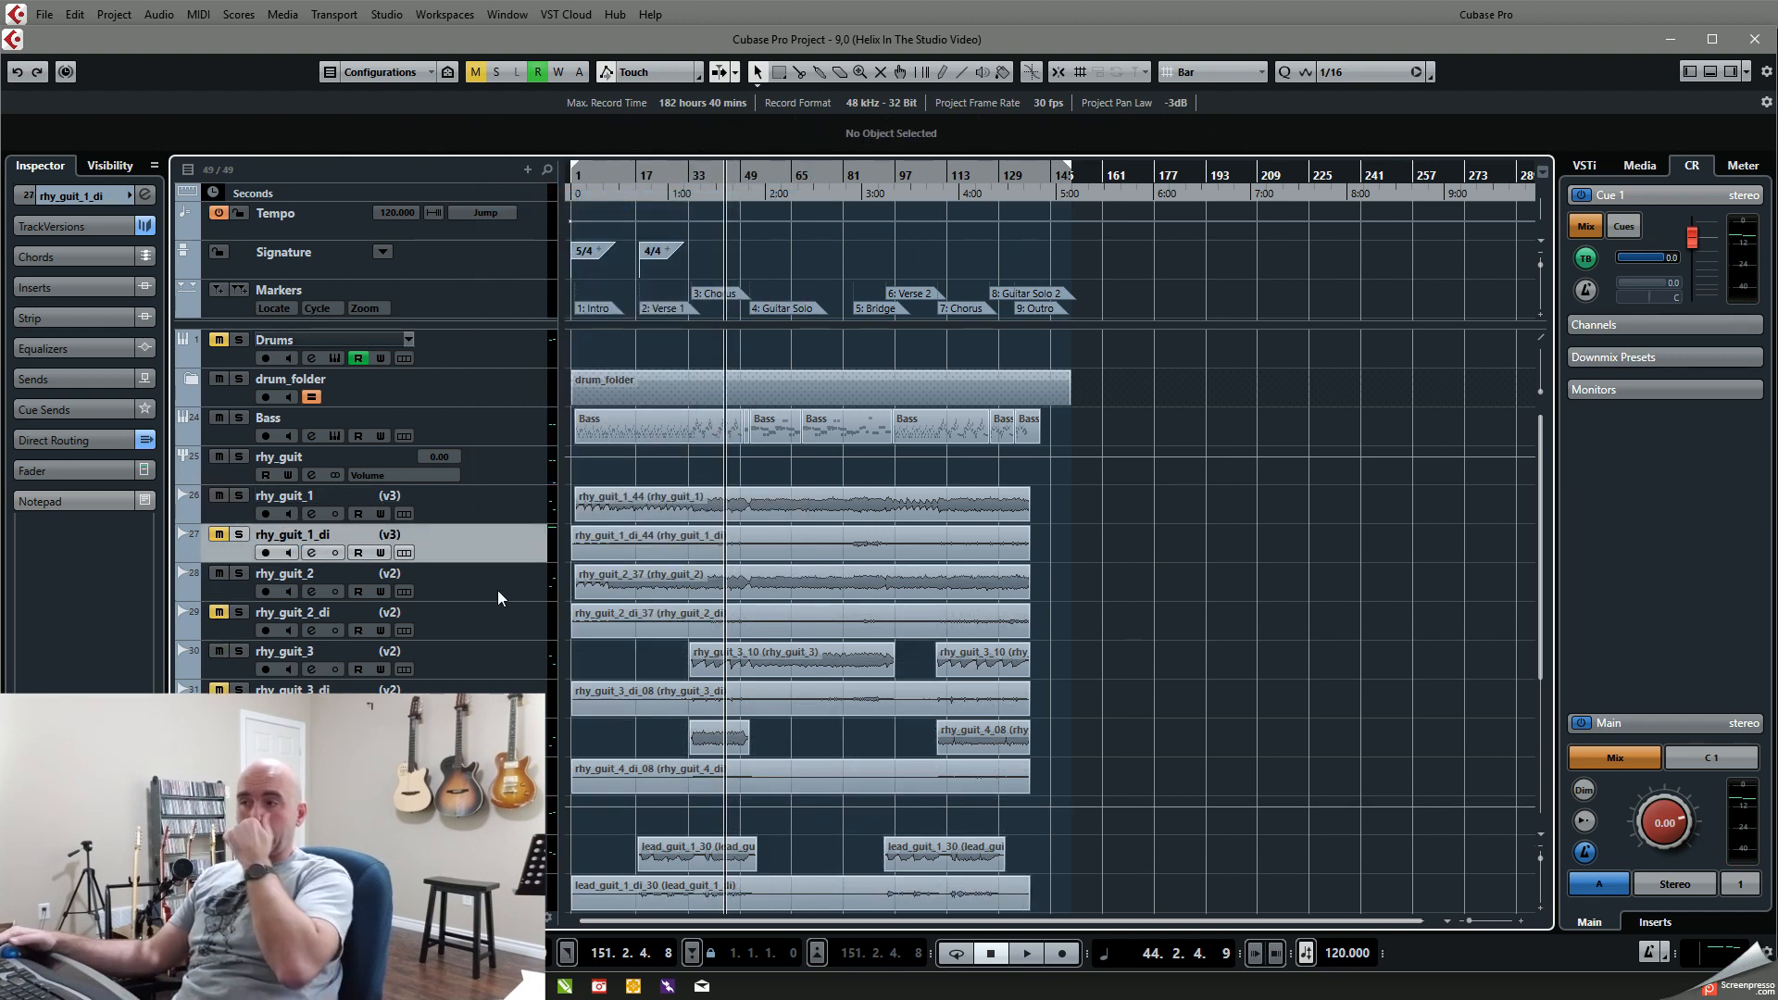
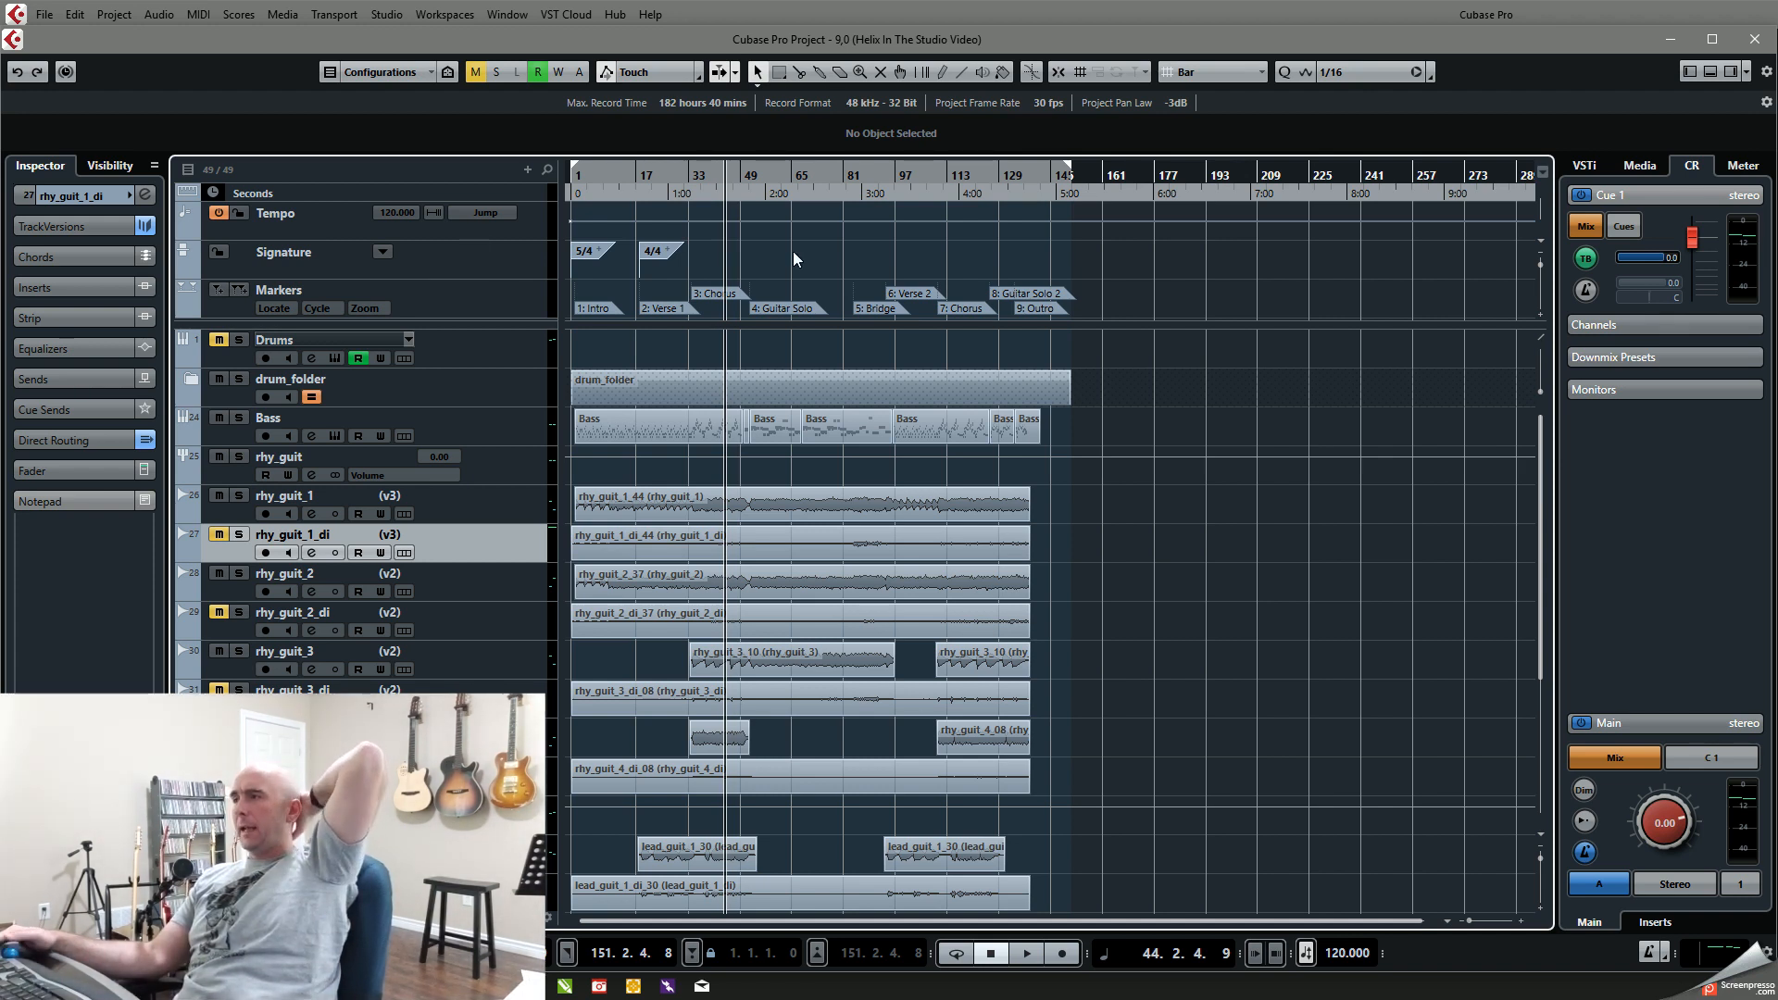
Step: Open the Drums track's Superior Drummer 3 instrument and reposition its window so the whole interface is visible
click(480, 358)
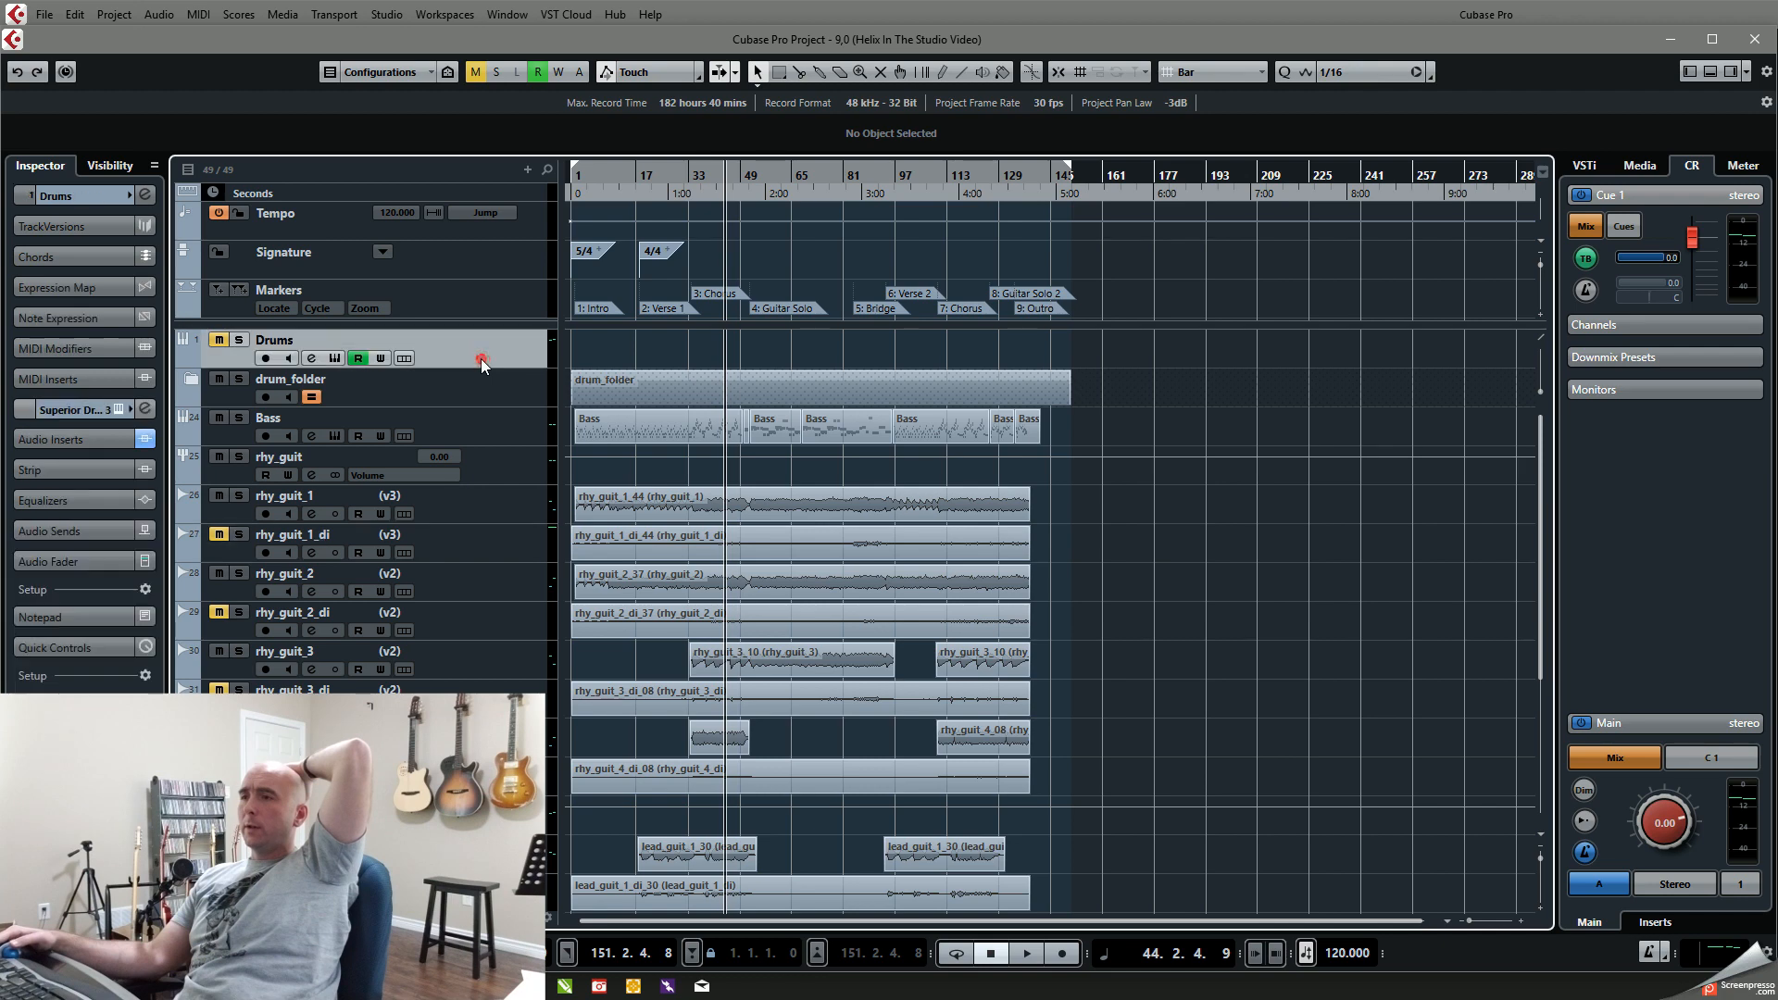
click(119, 409)
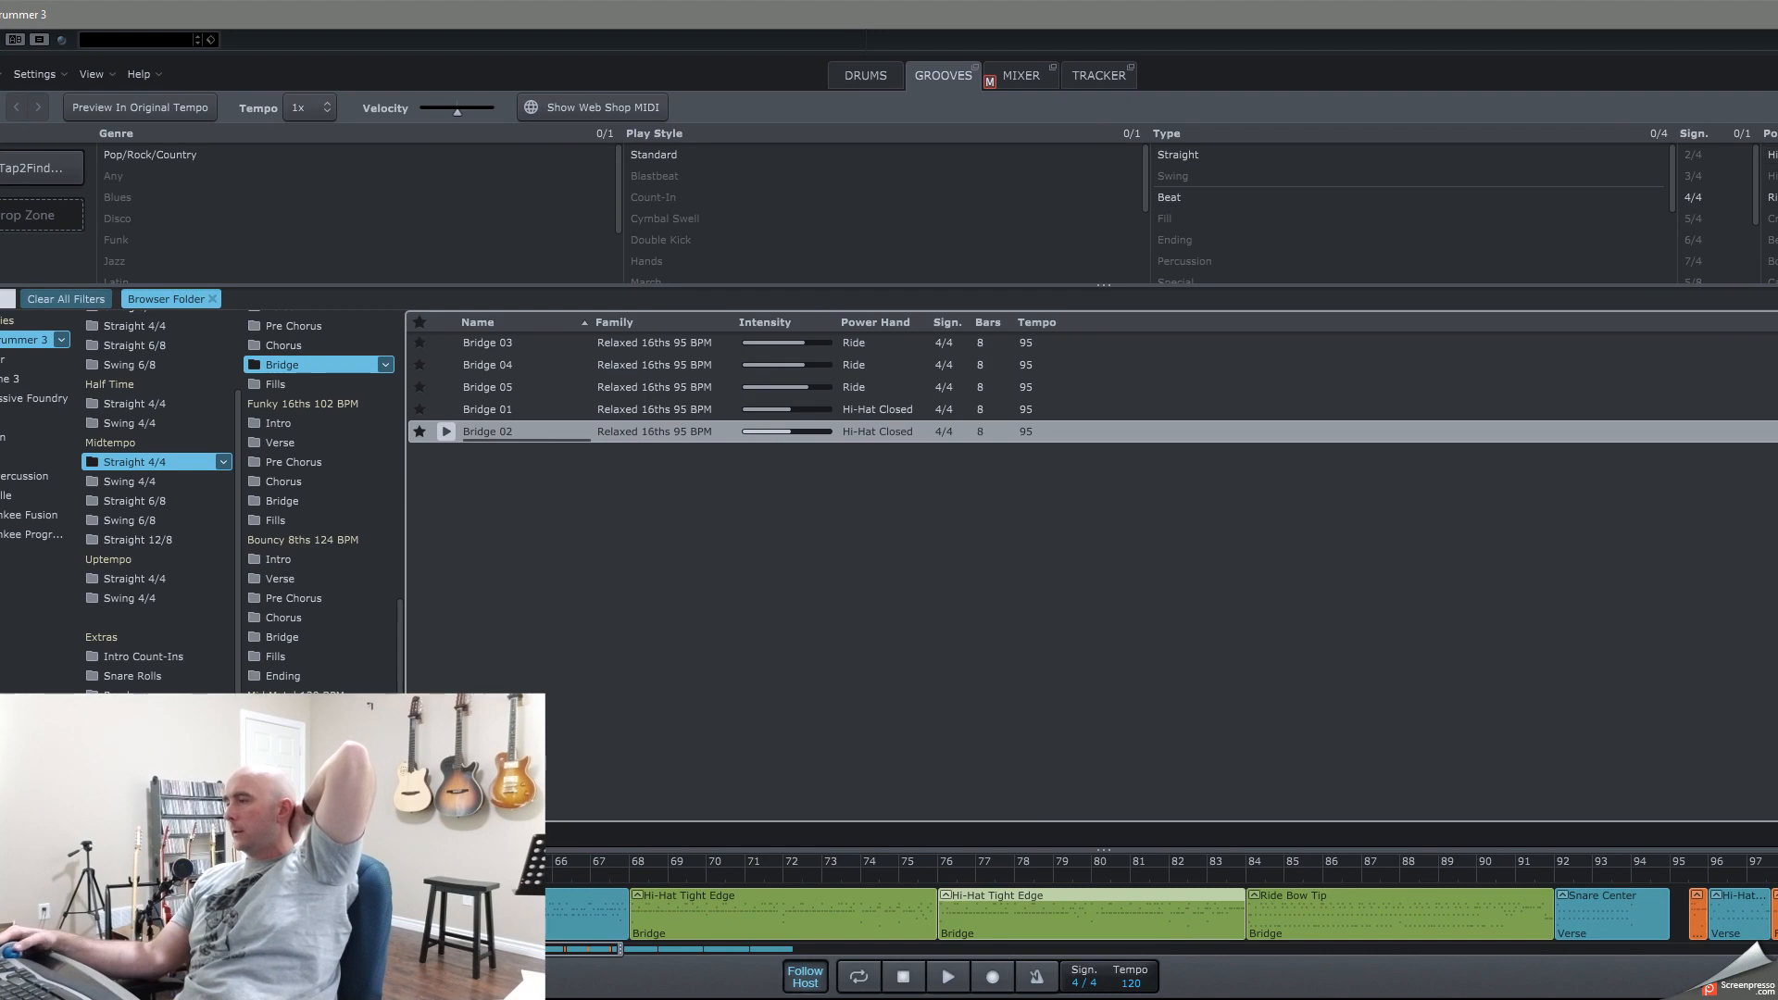
drag(1777, 999, 1766, 979)
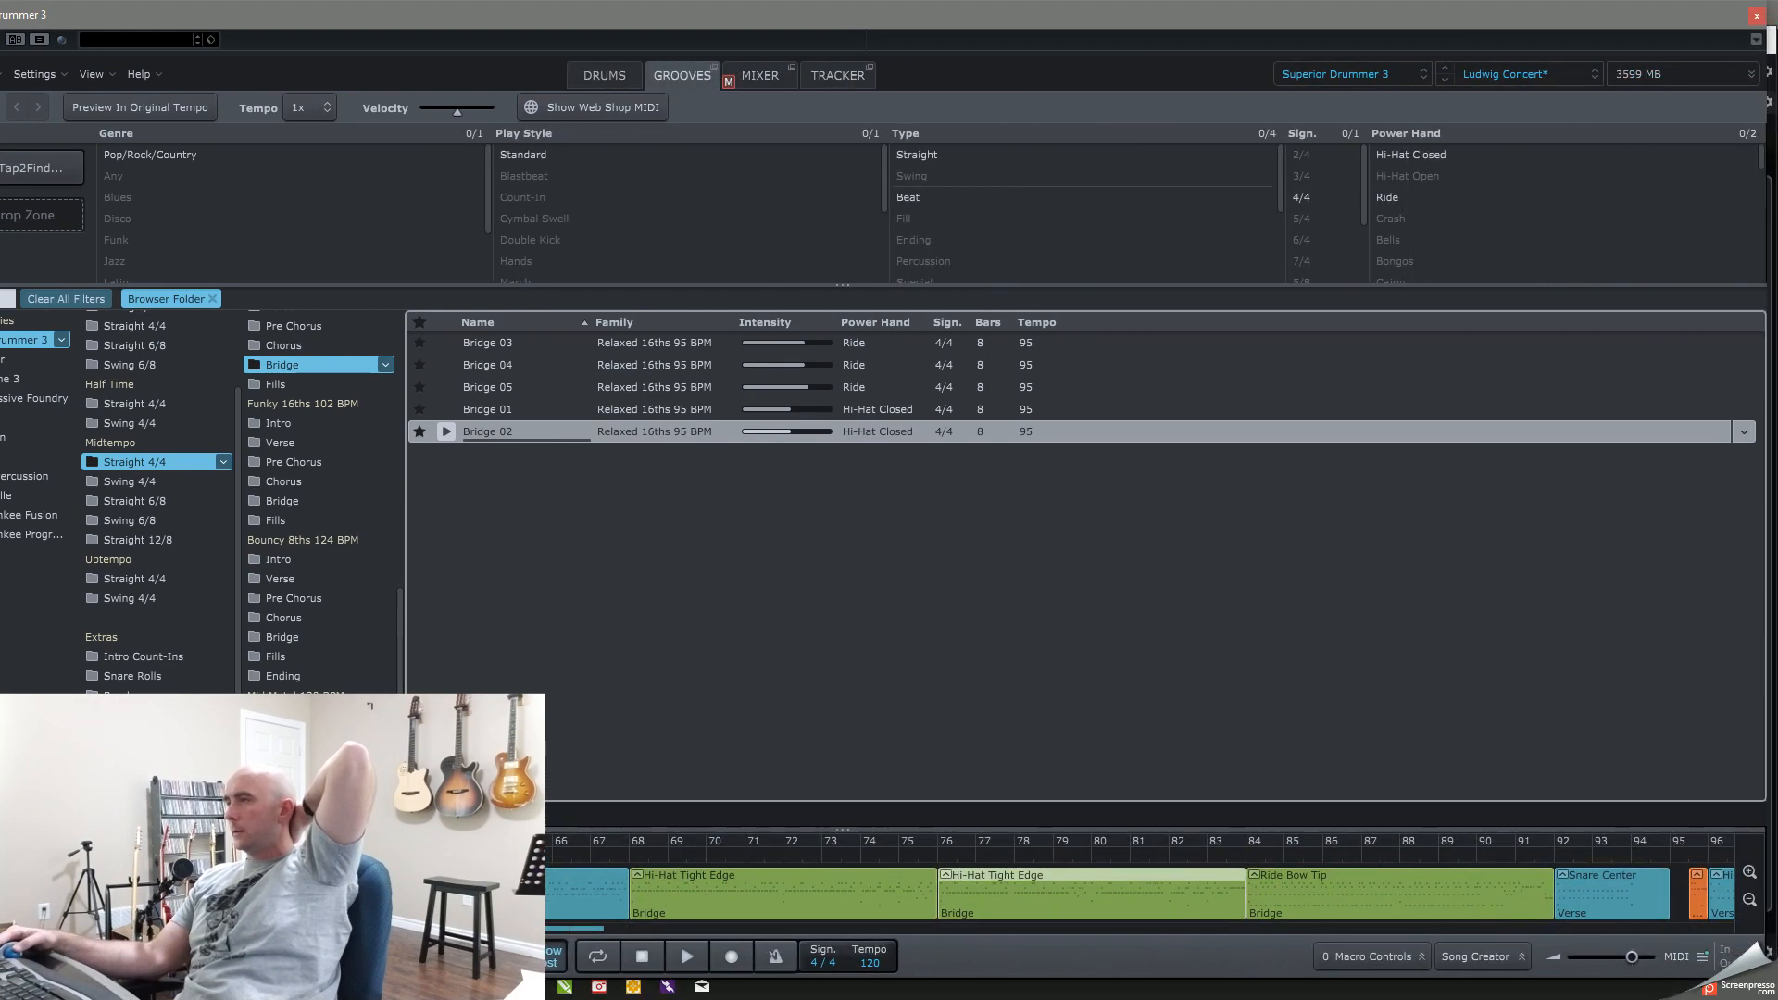
drag(472, 21, 554, 25)
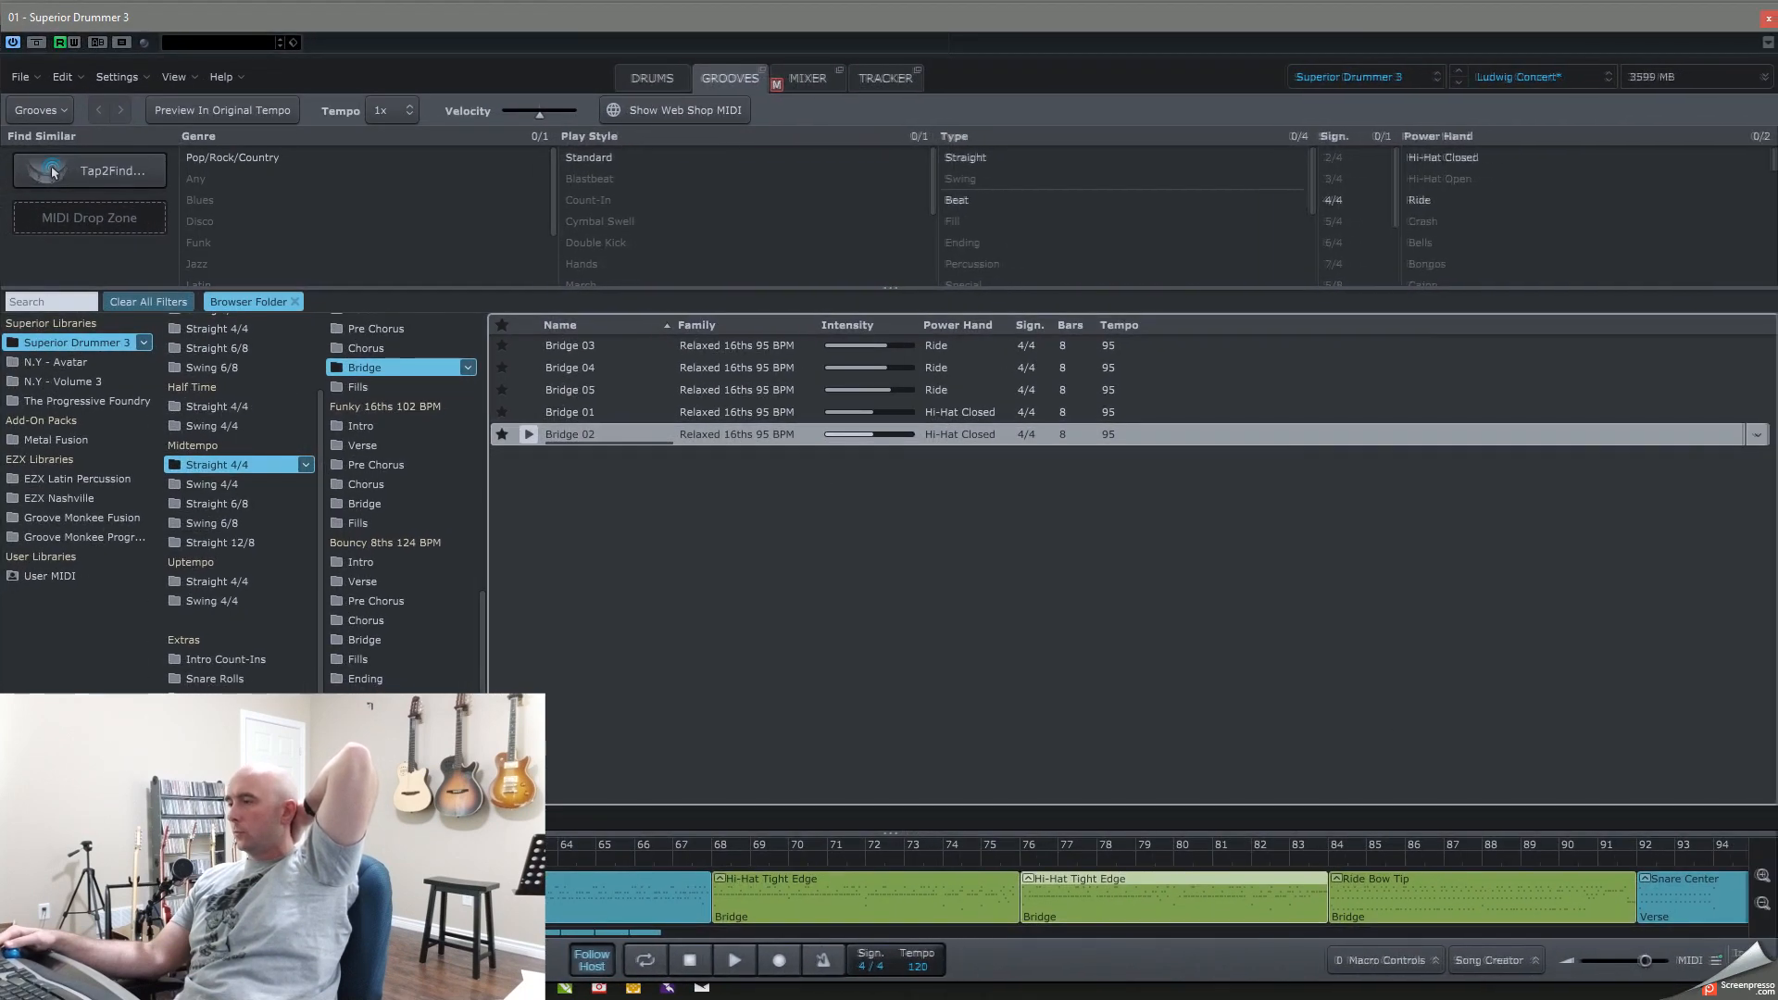
Step: Show the drum kit in Superior Drummer 3 and audition its rack and floor toms with the Drums track soloed
click(651, 77)
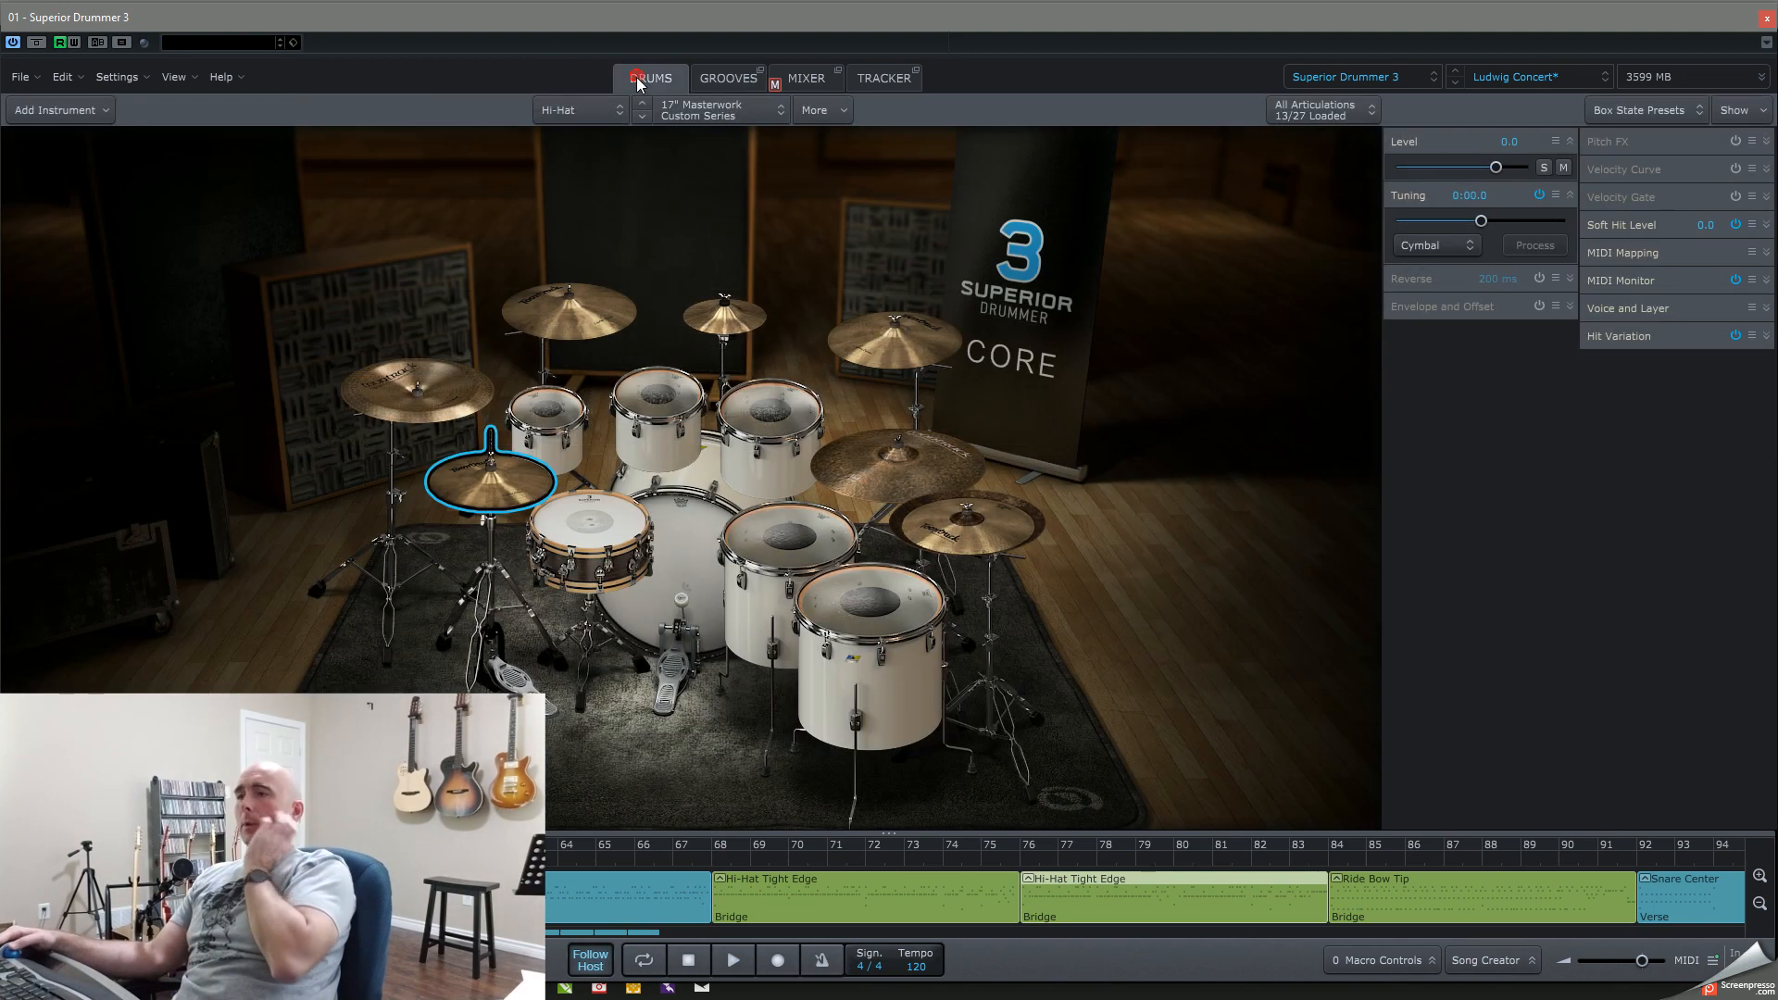
click(665, 385)
click(546, 412)
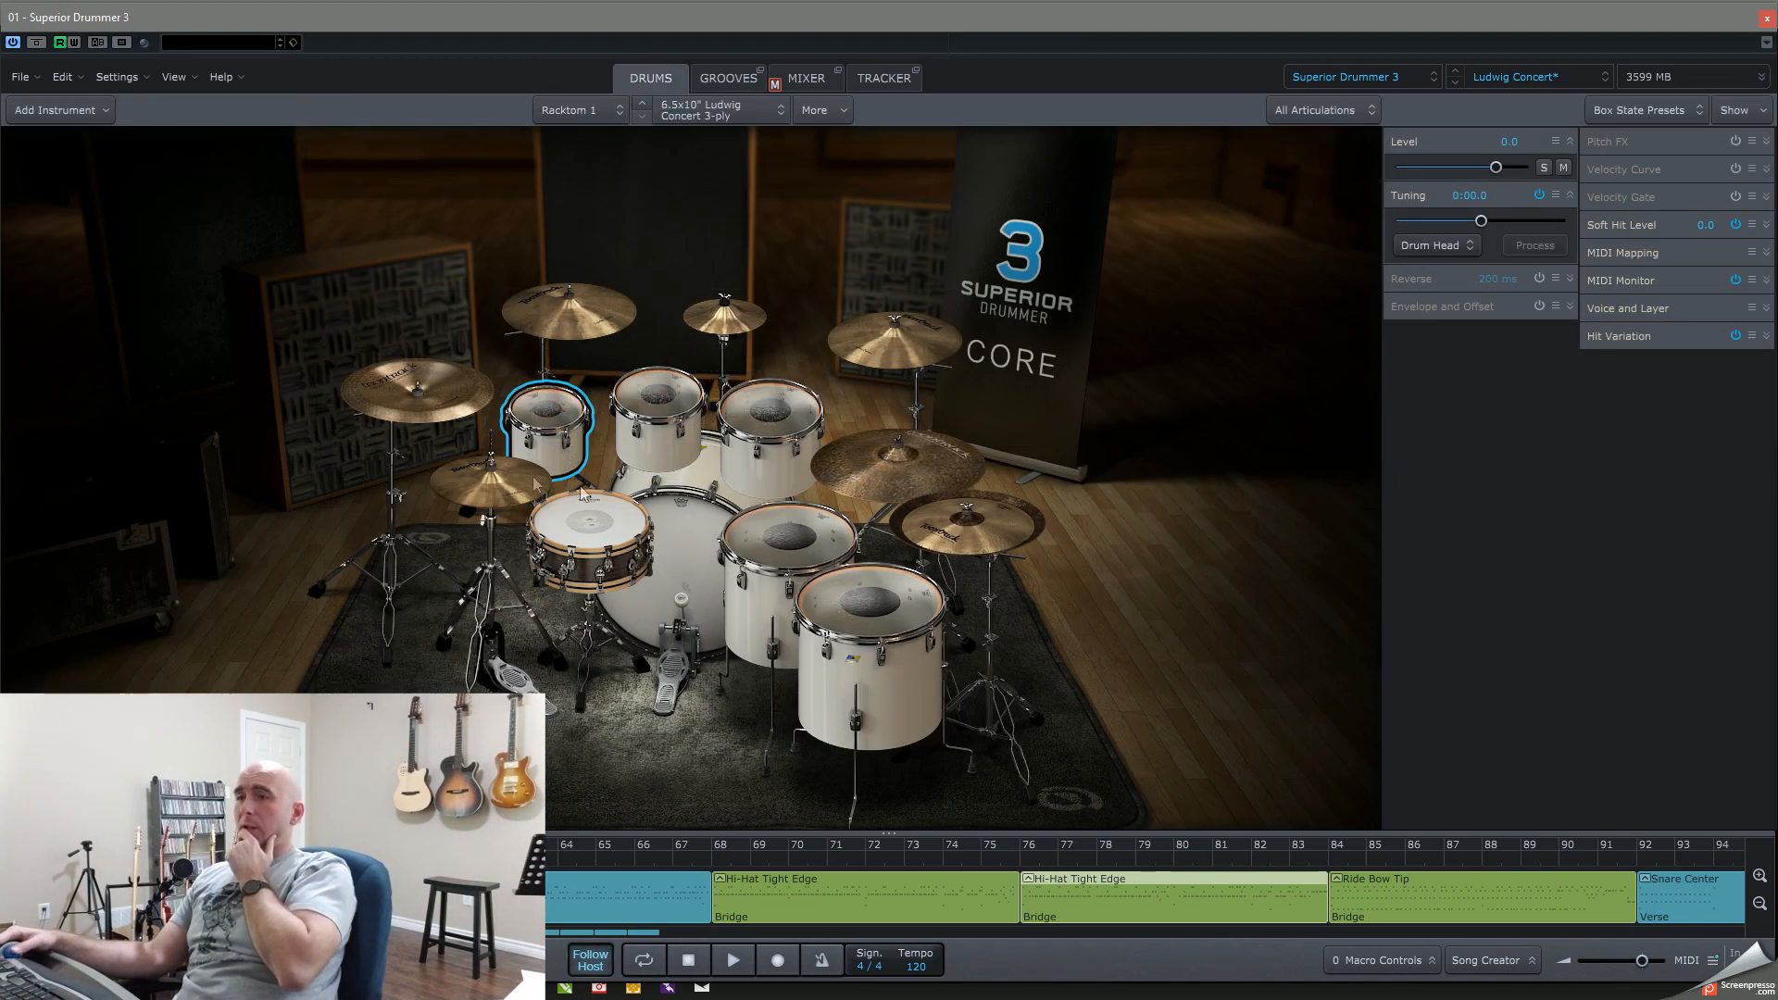
click(1767, 20)
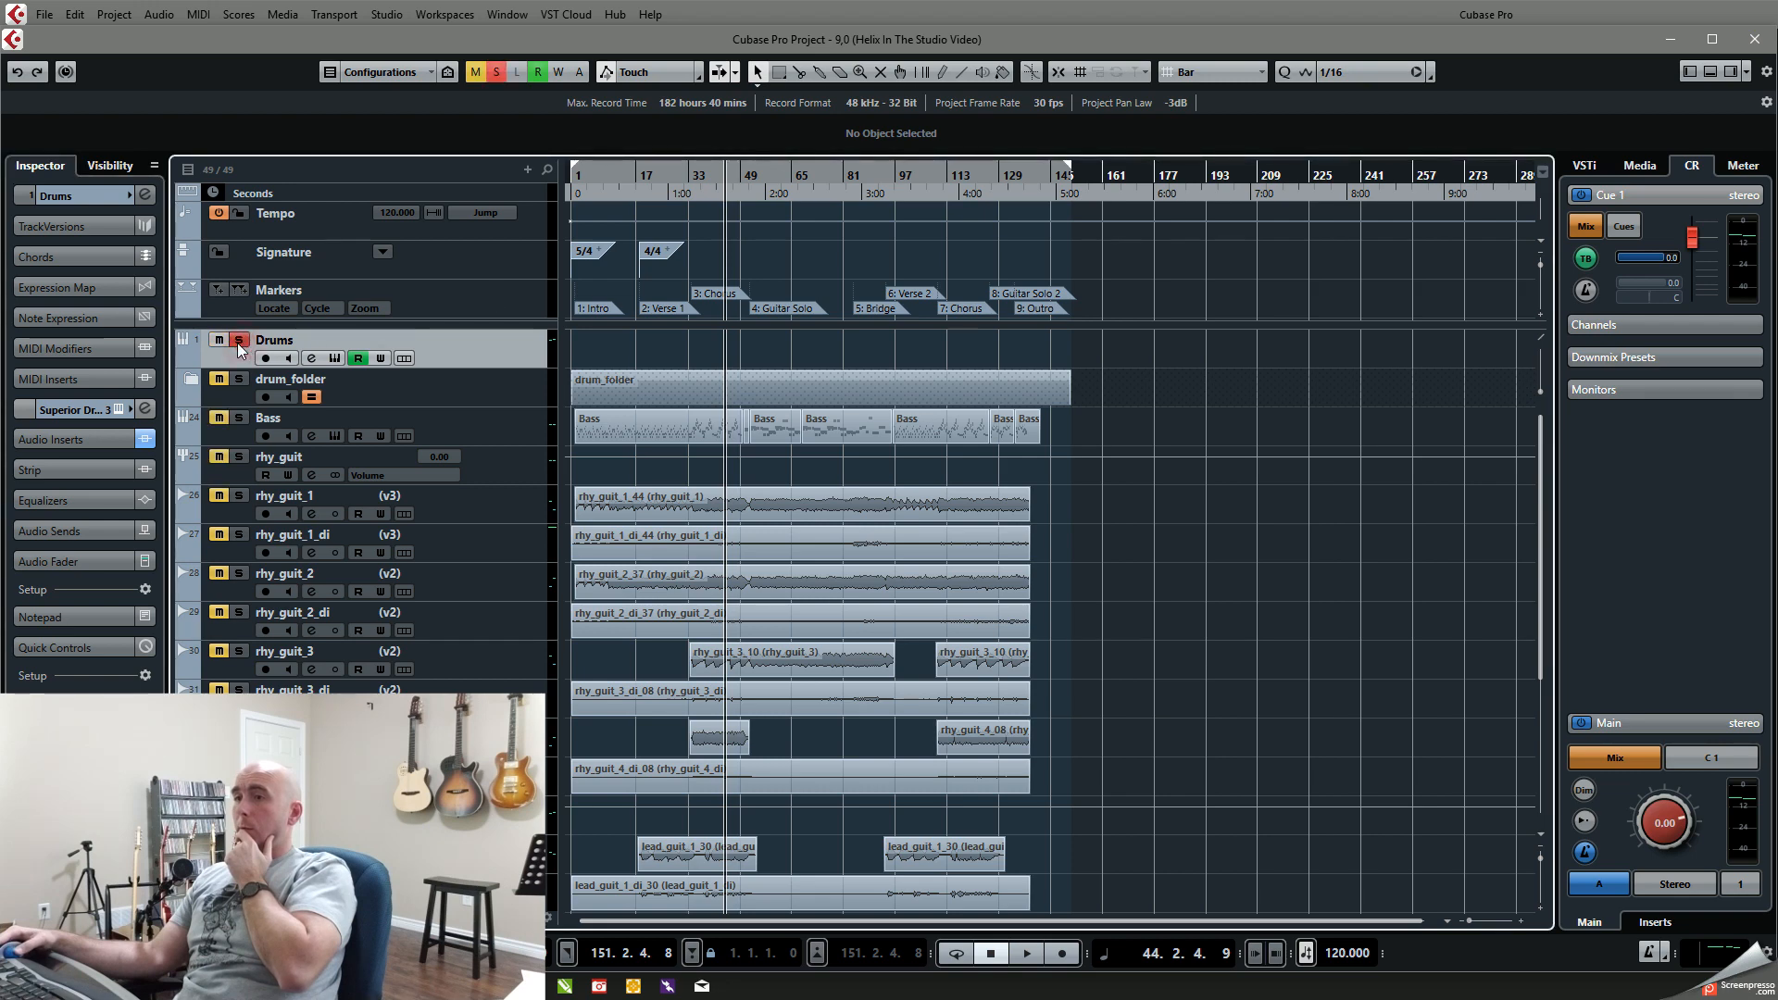
click(336, 357)
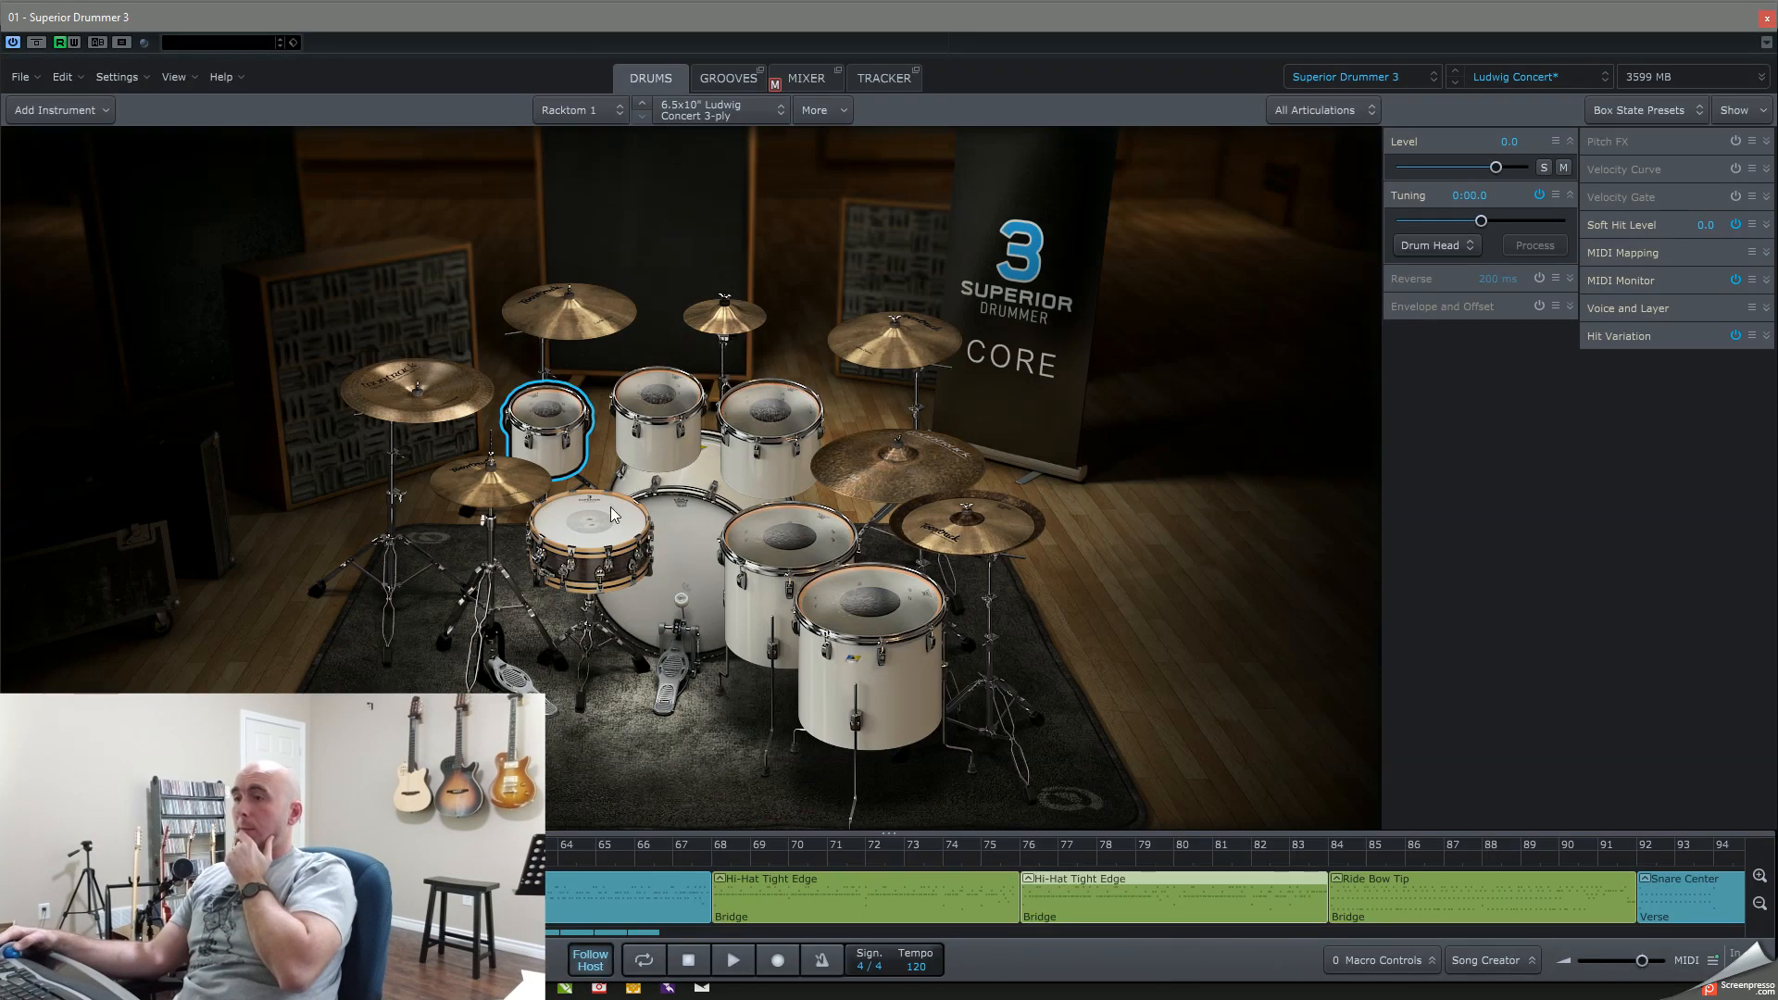
click(658, 417)
click(773, 436)
click(761, 523)
click(861, 602)
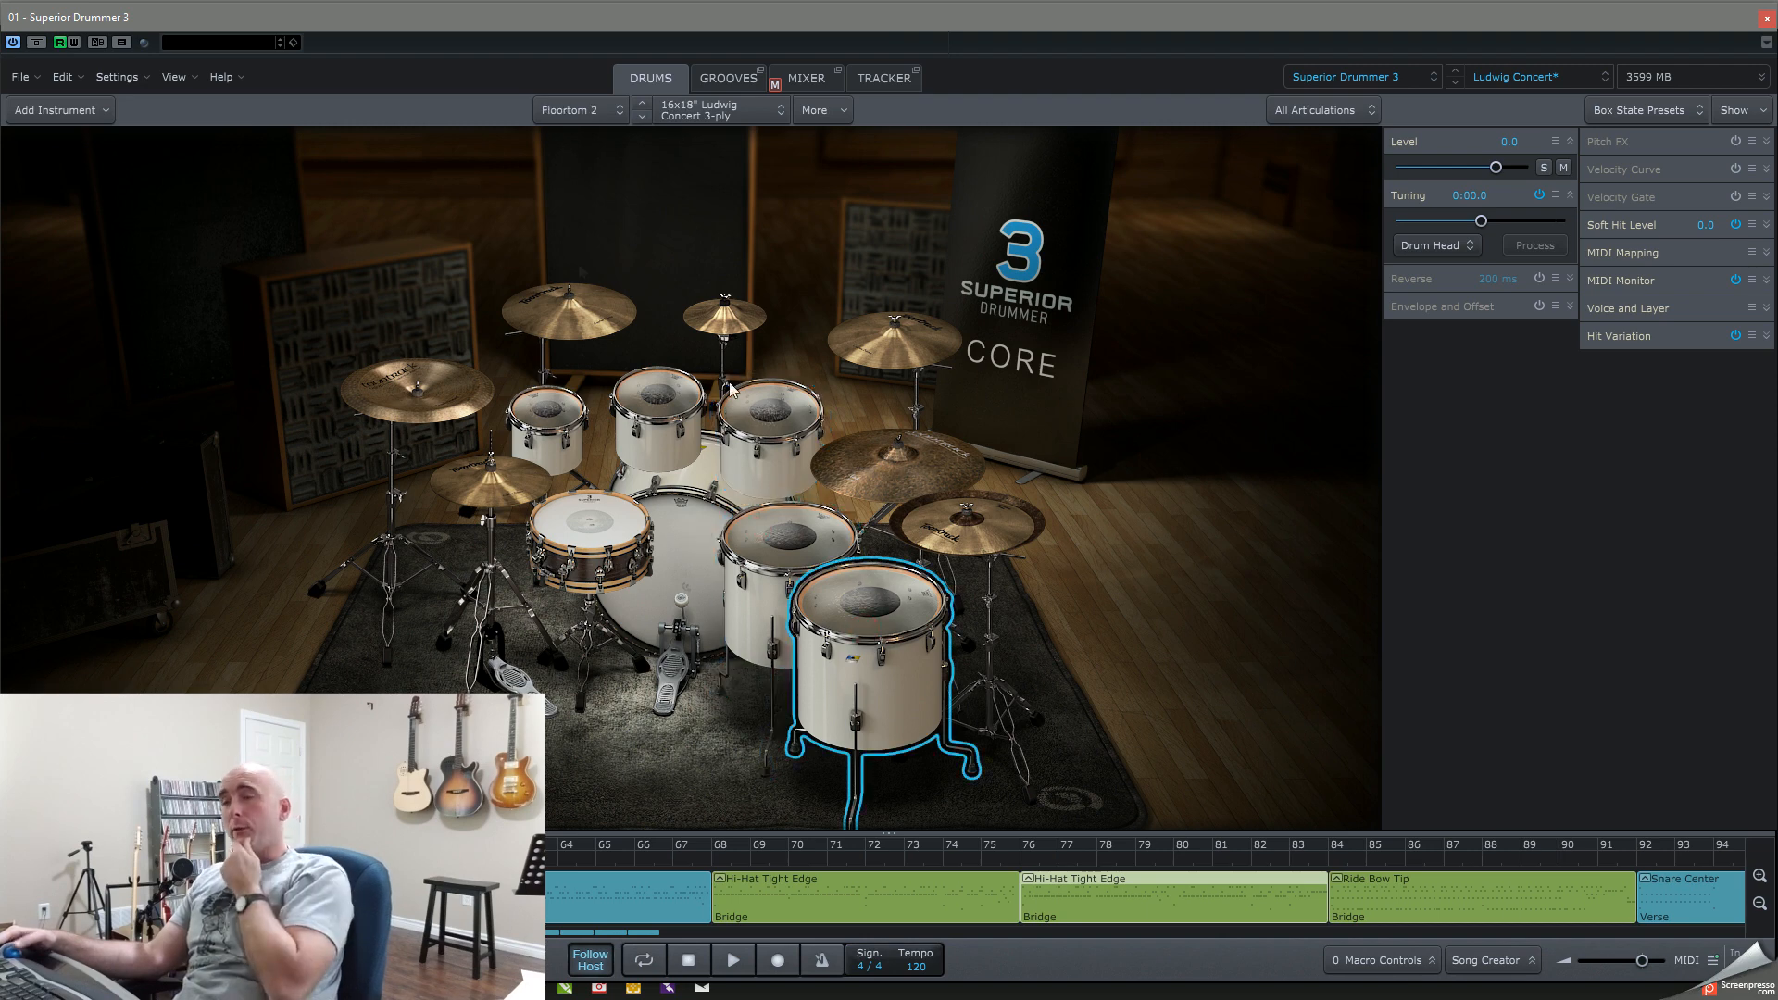
Step: Preview the Bridge 02, Bridge 01 and Bridge 03 grooves from the Superior Drummer 3 groove library and stop playback
click(724, 79)
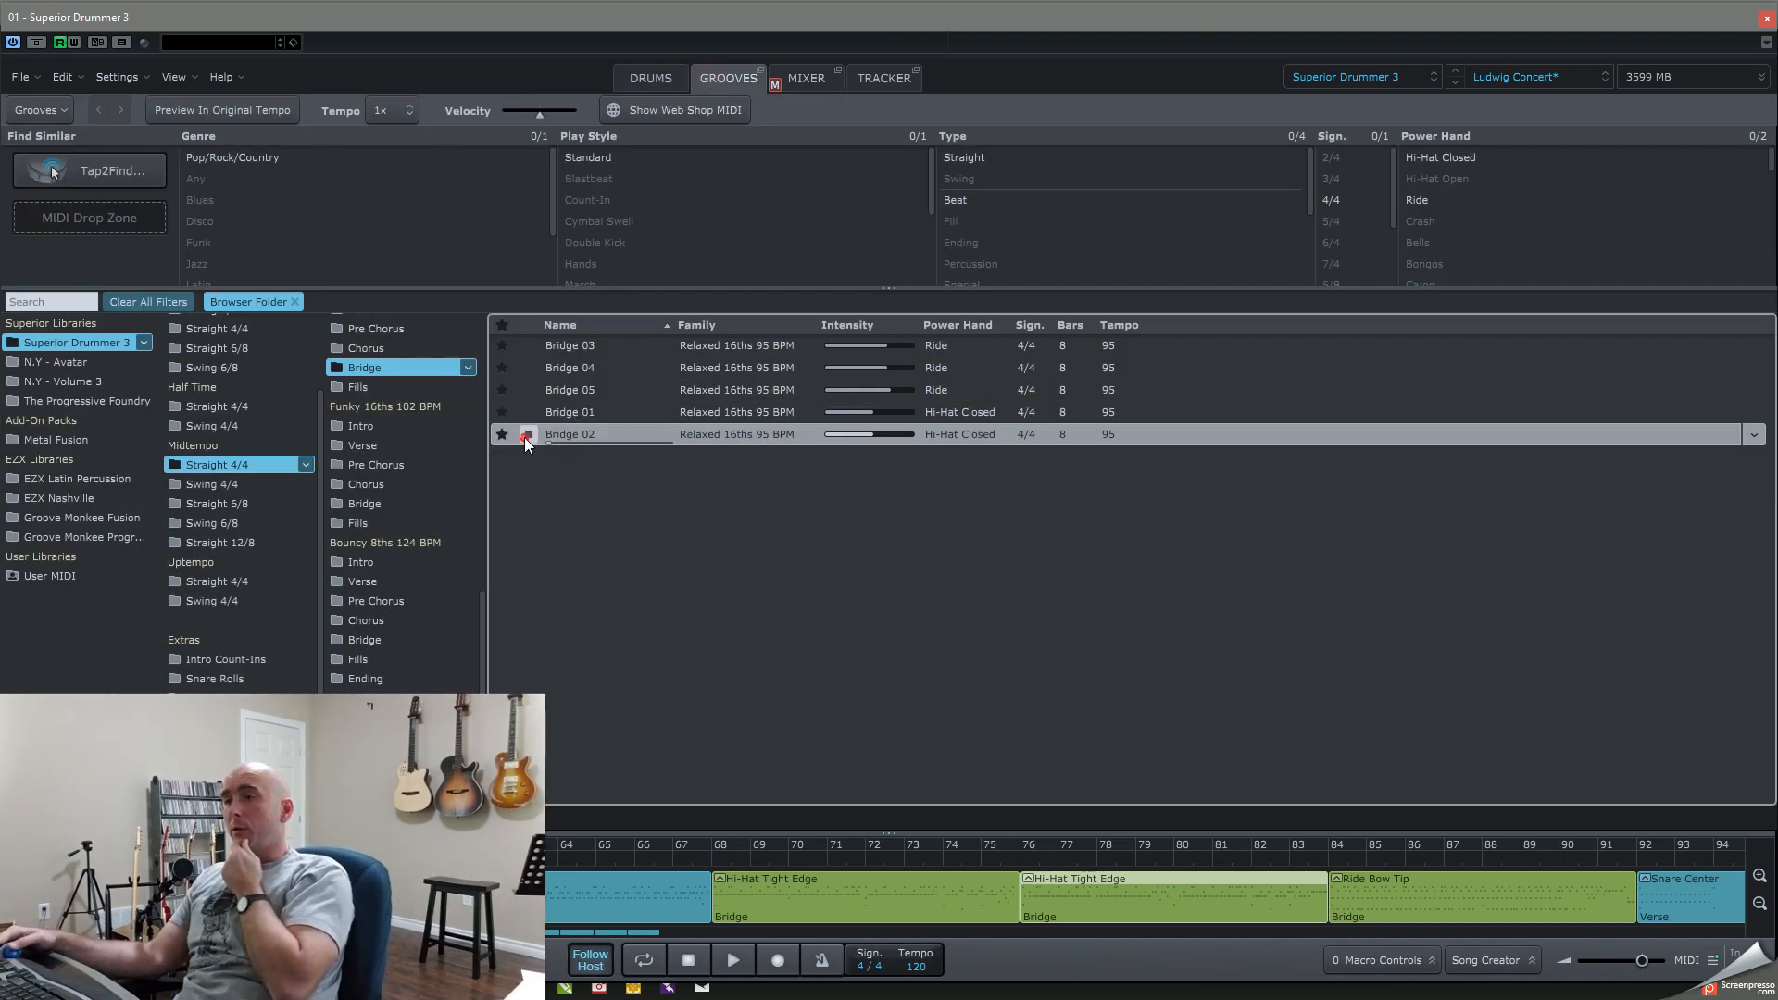
click(526, 413)
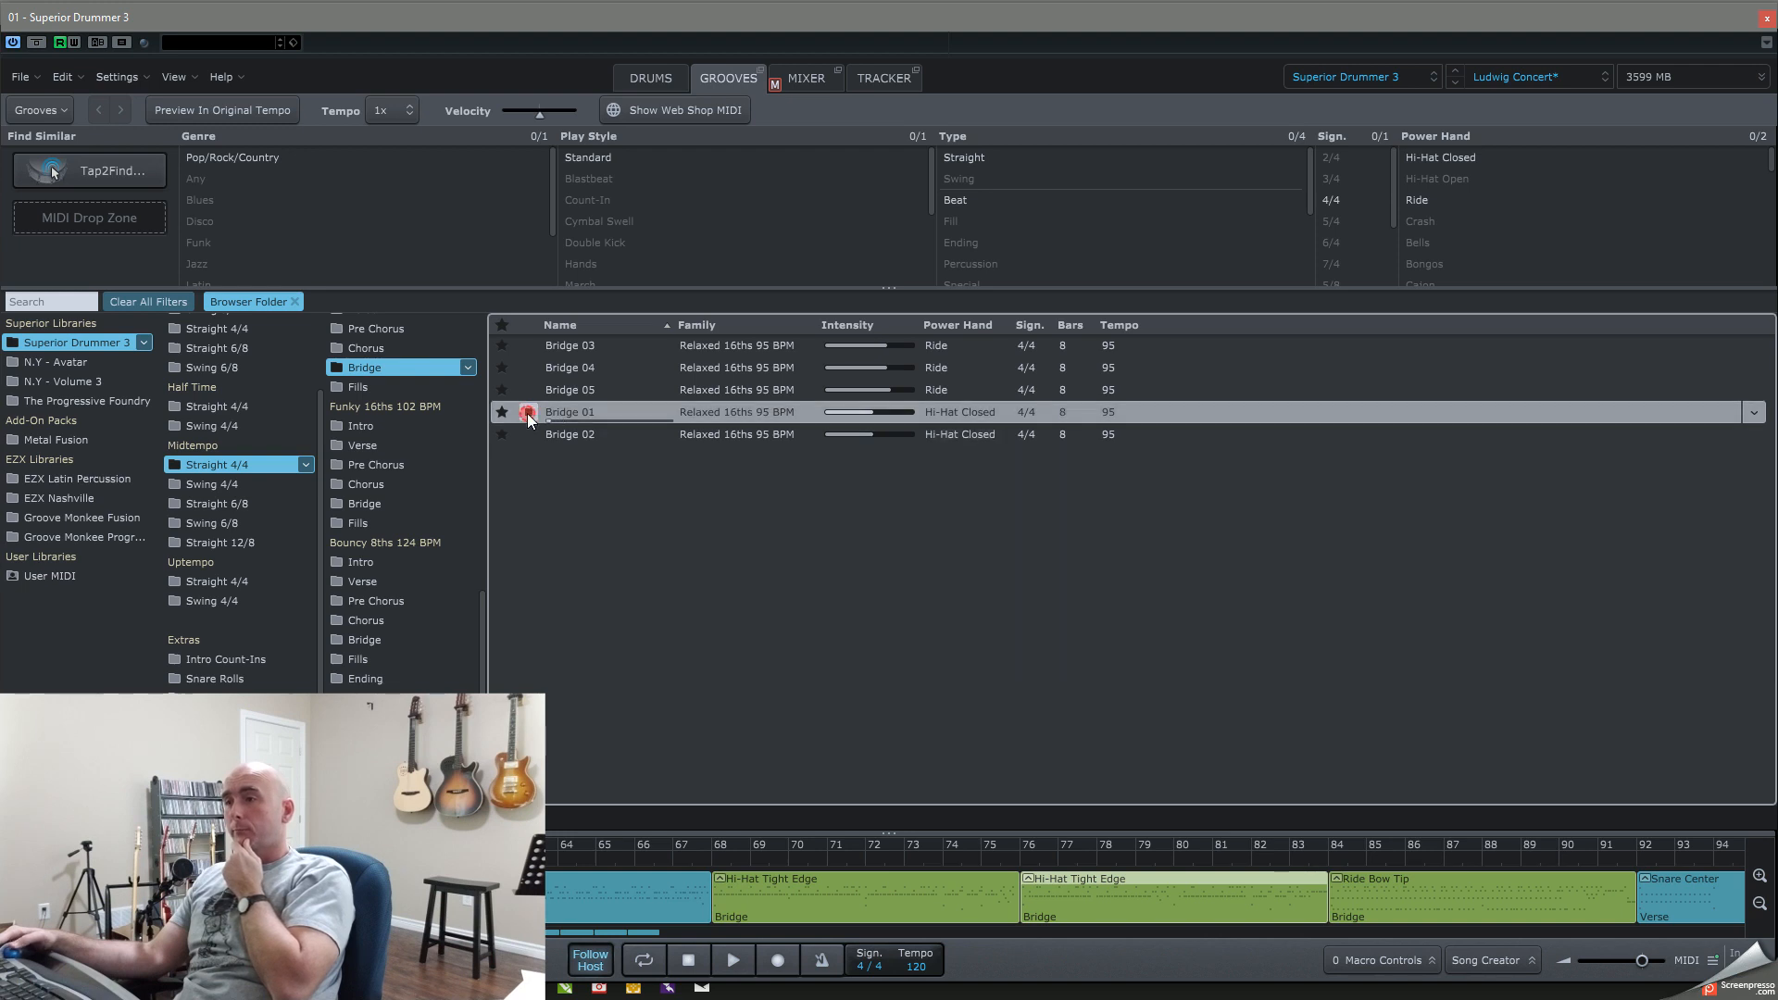
click(529, 350)
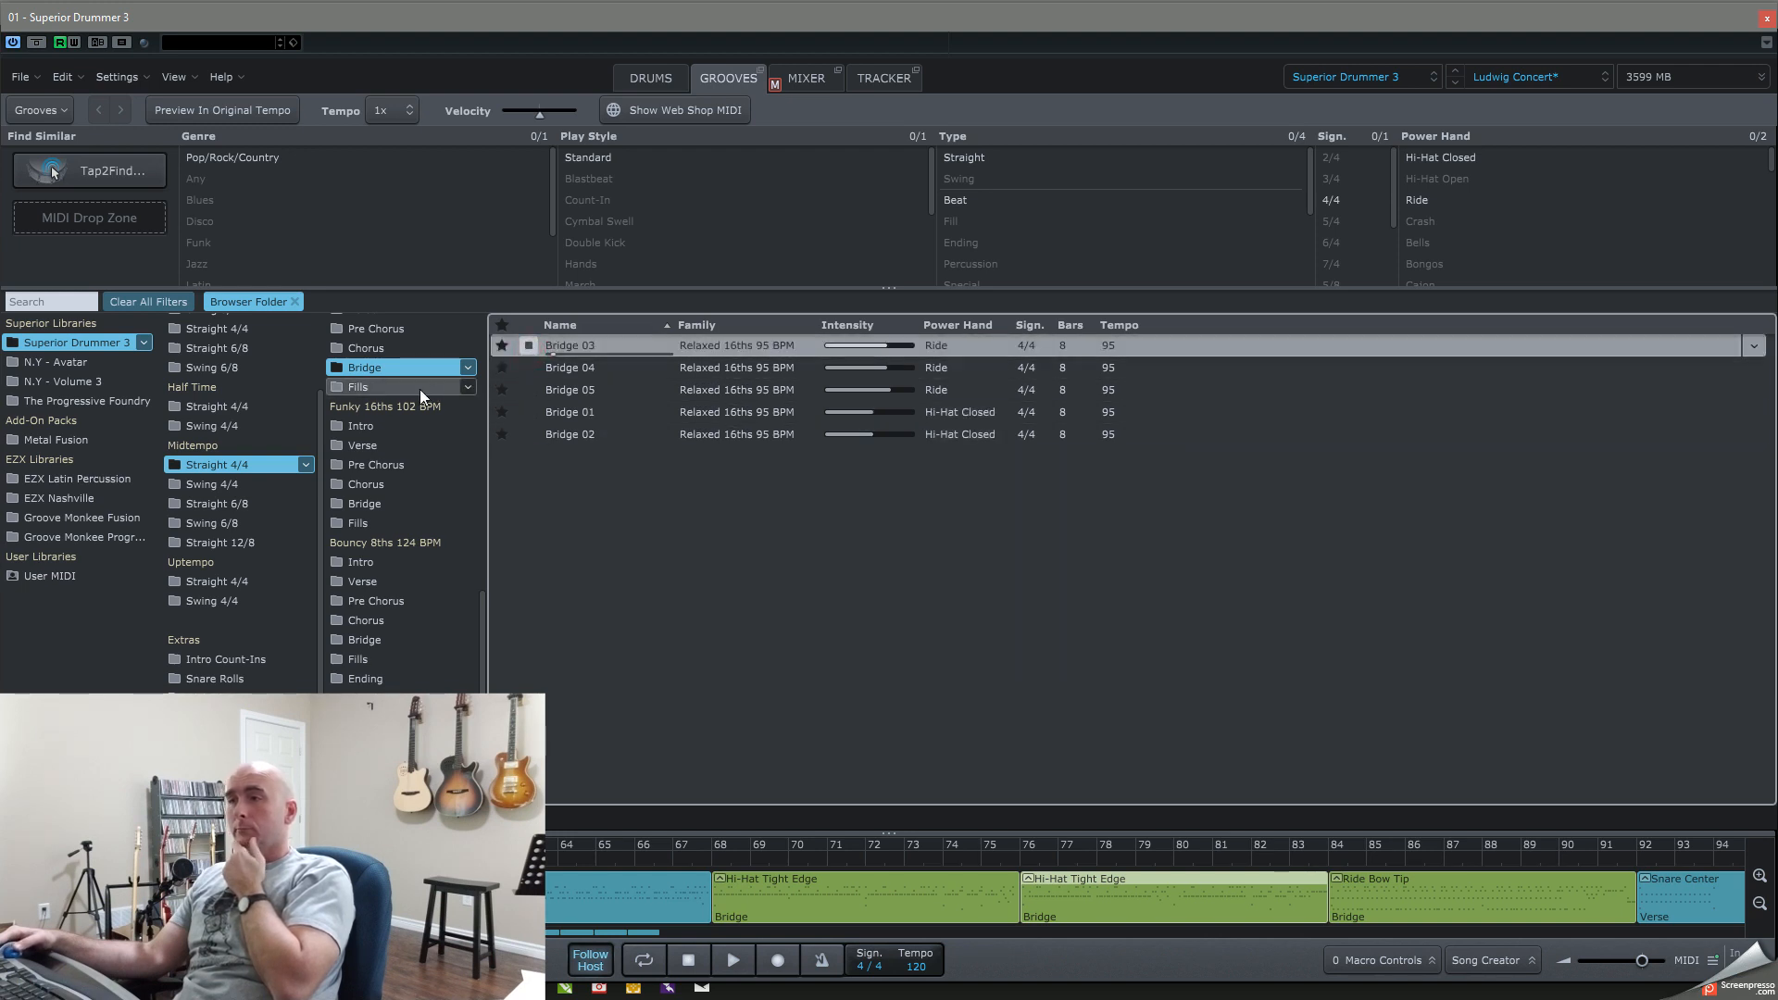
click(533, 344)
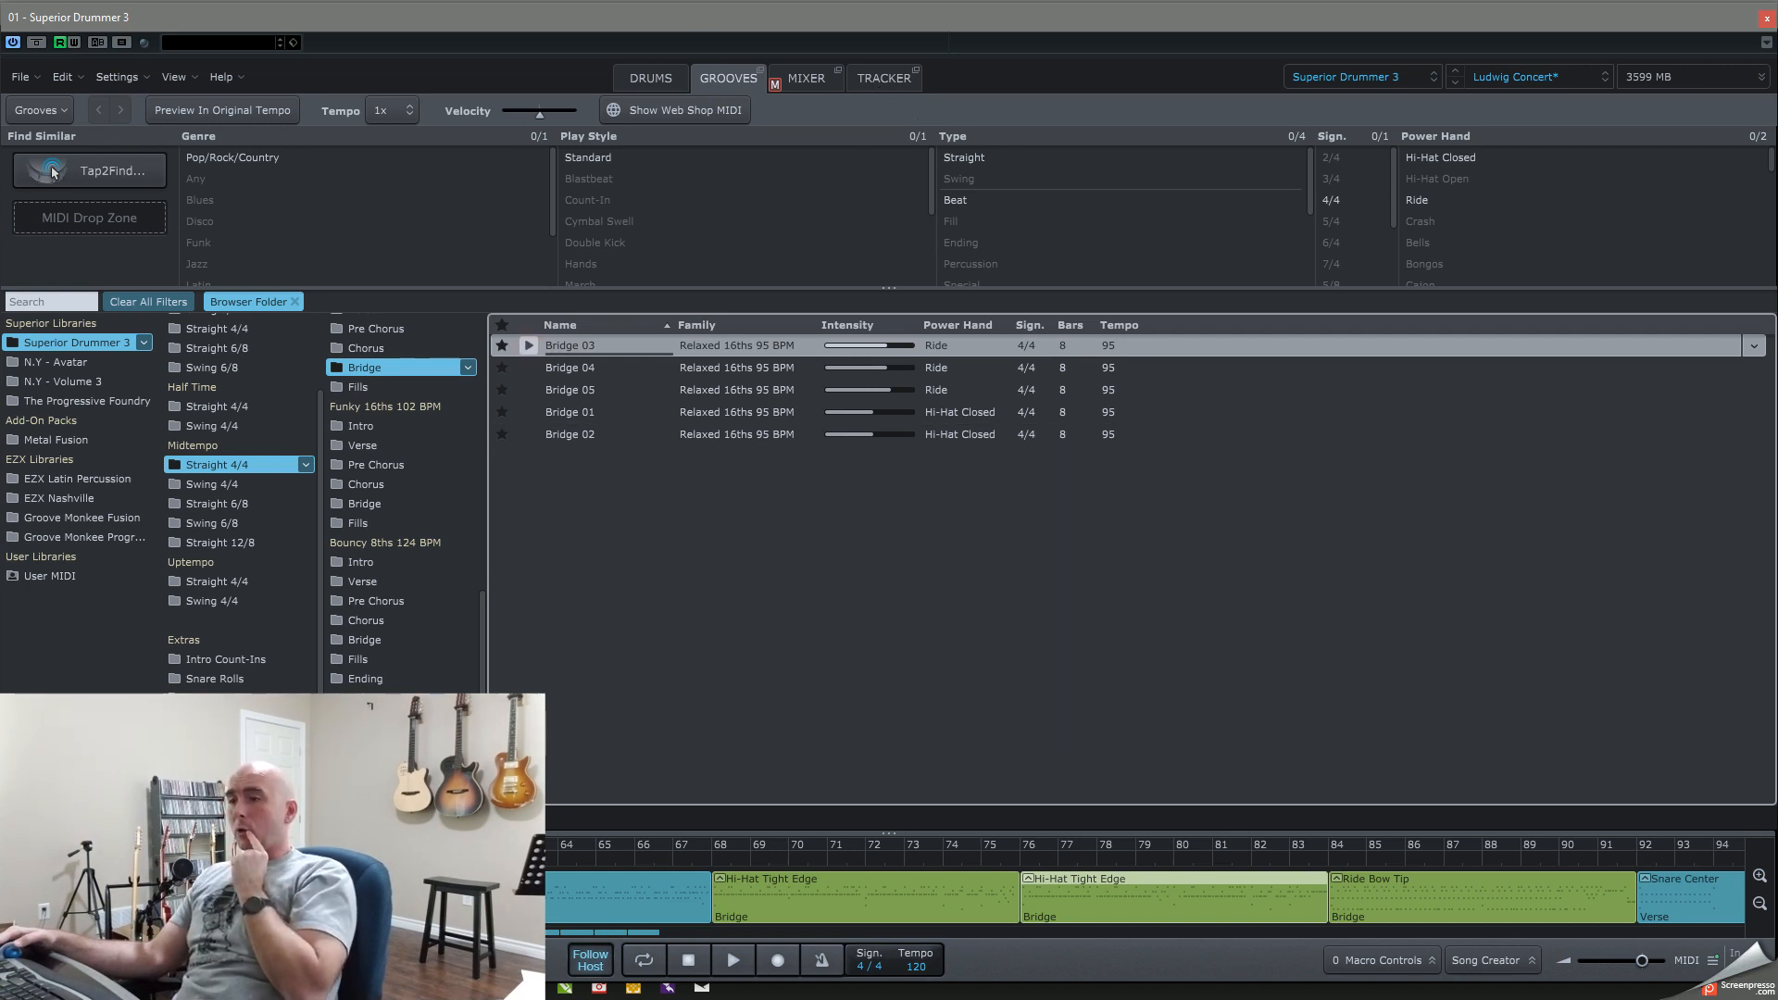
Step: Examine the song's arrangement of groove blocks in the song track, and close Superior Drummer 3
scroll(641, 875, down, 7)
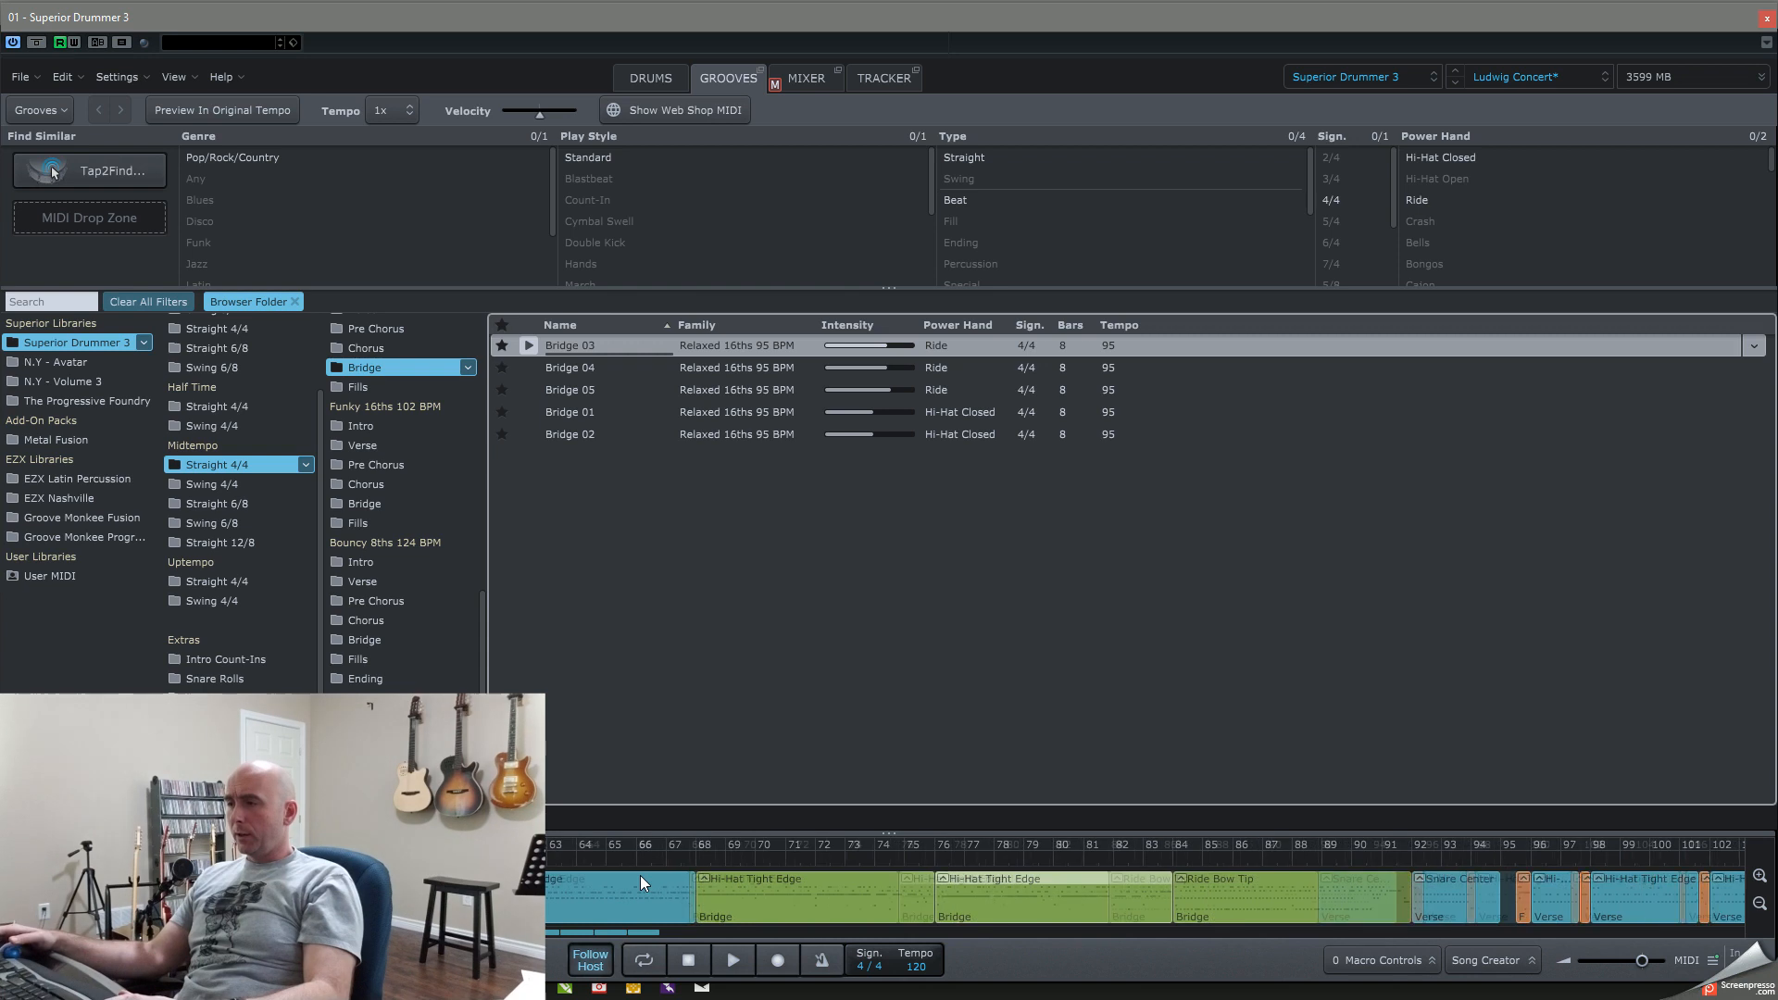
scroll(641, 875, down, 6)
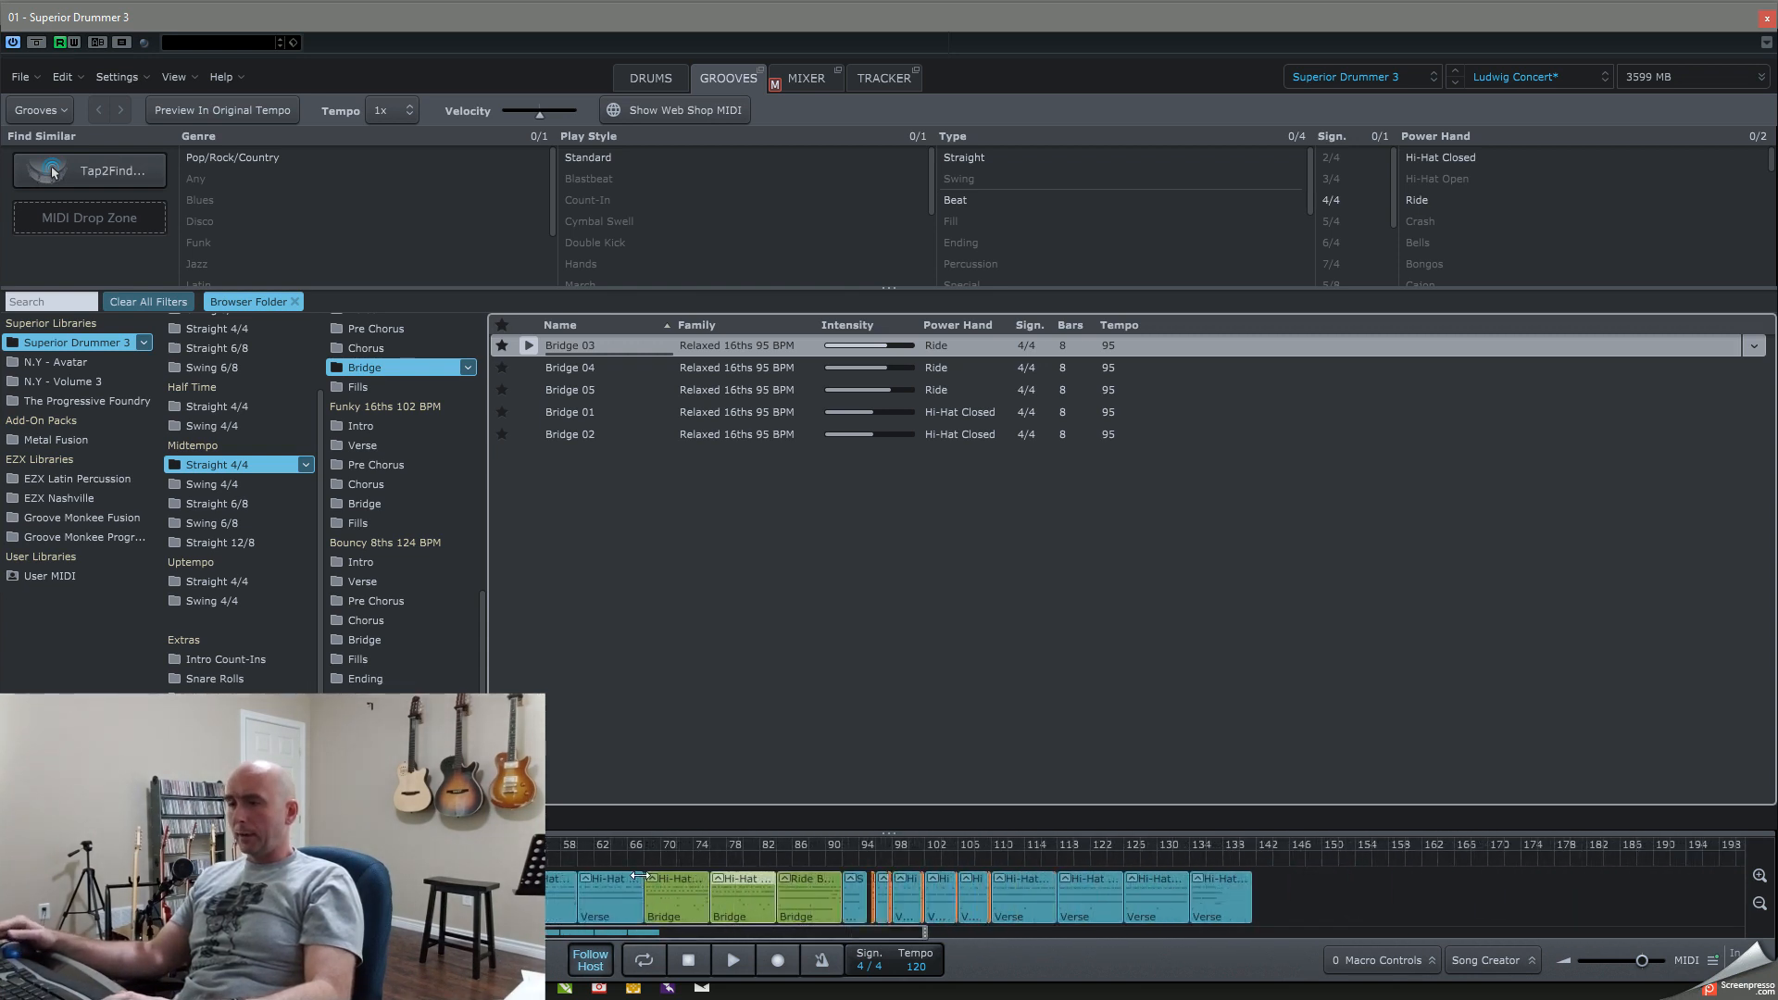
drag(774, 902, 672, 901)
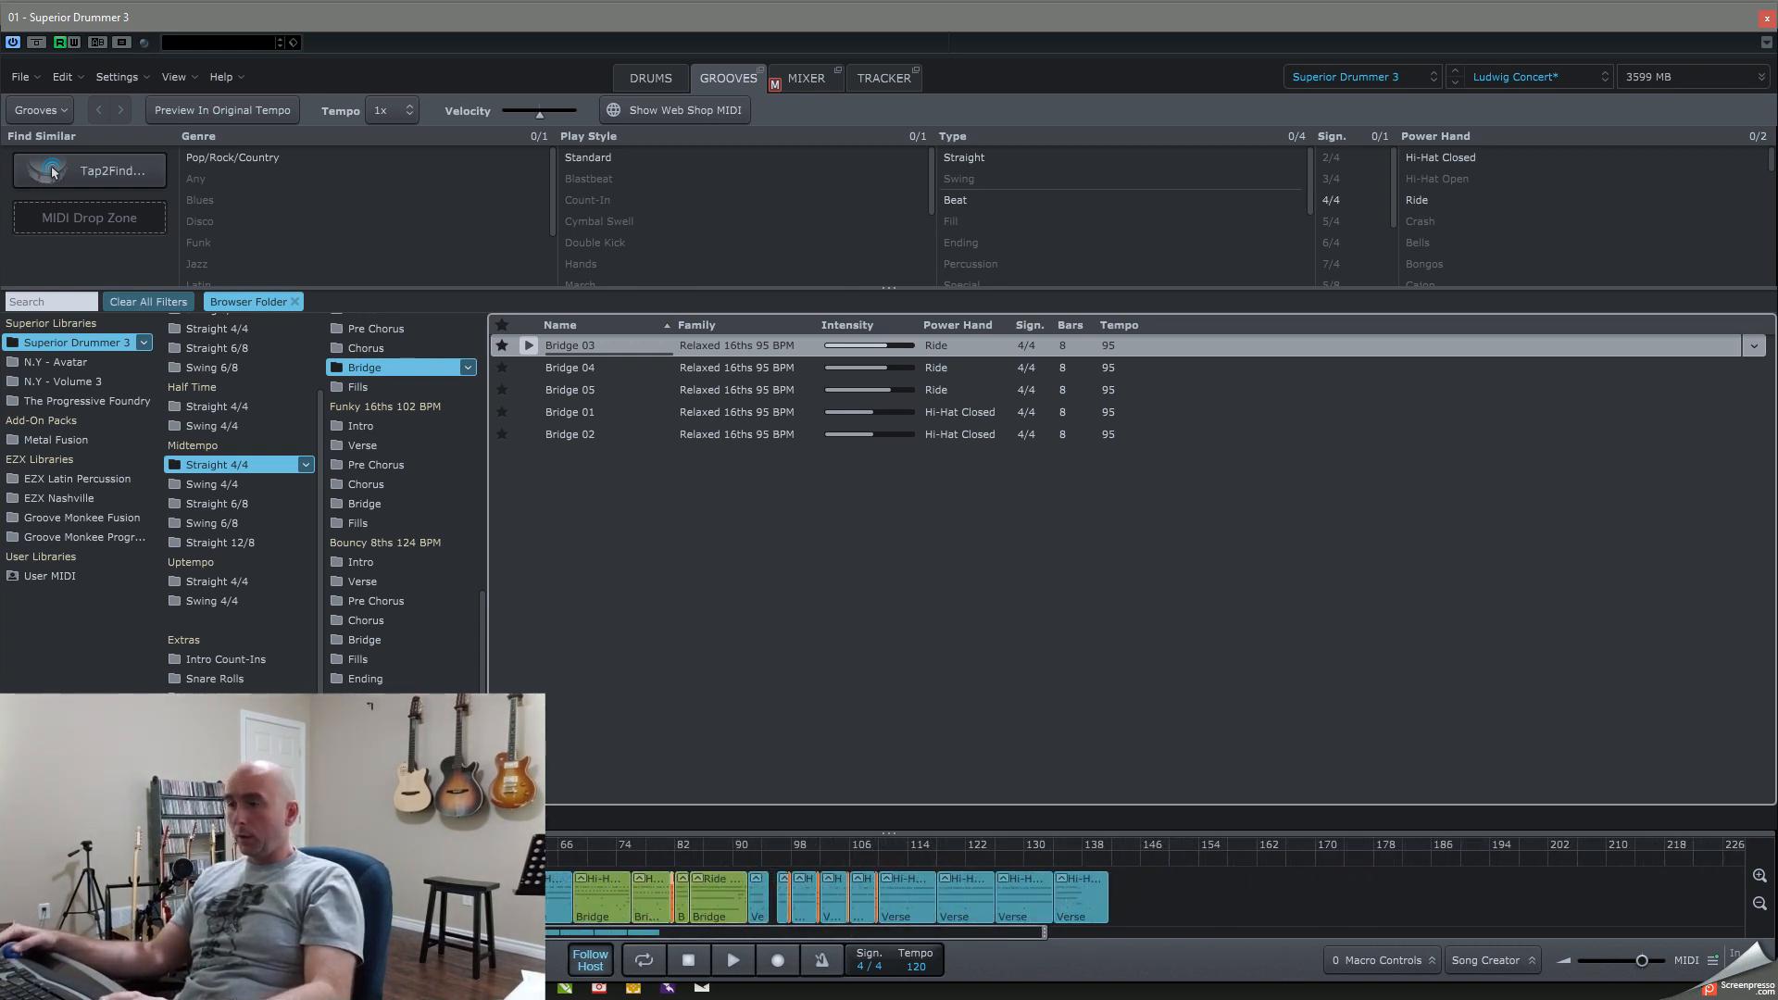
click(1766, 20)
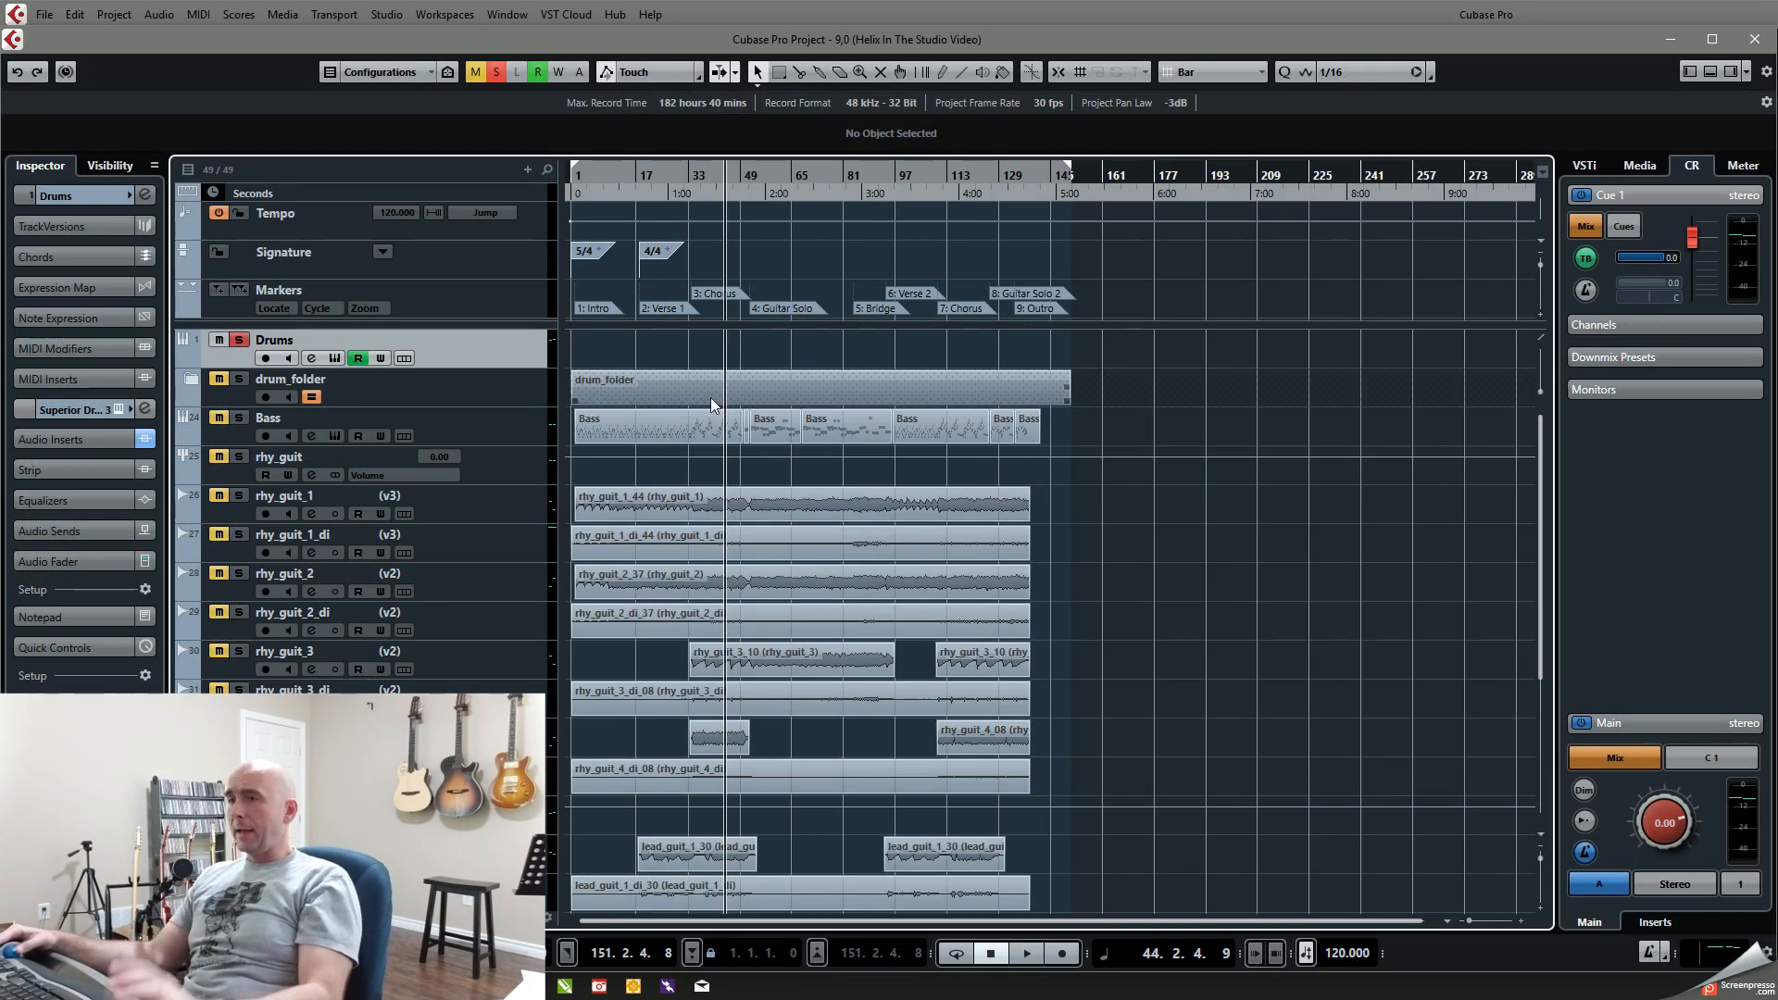
Step: View the Bass track's MODO BASS instrument, close it and clear the solo on the Drums track
click(333, 436)
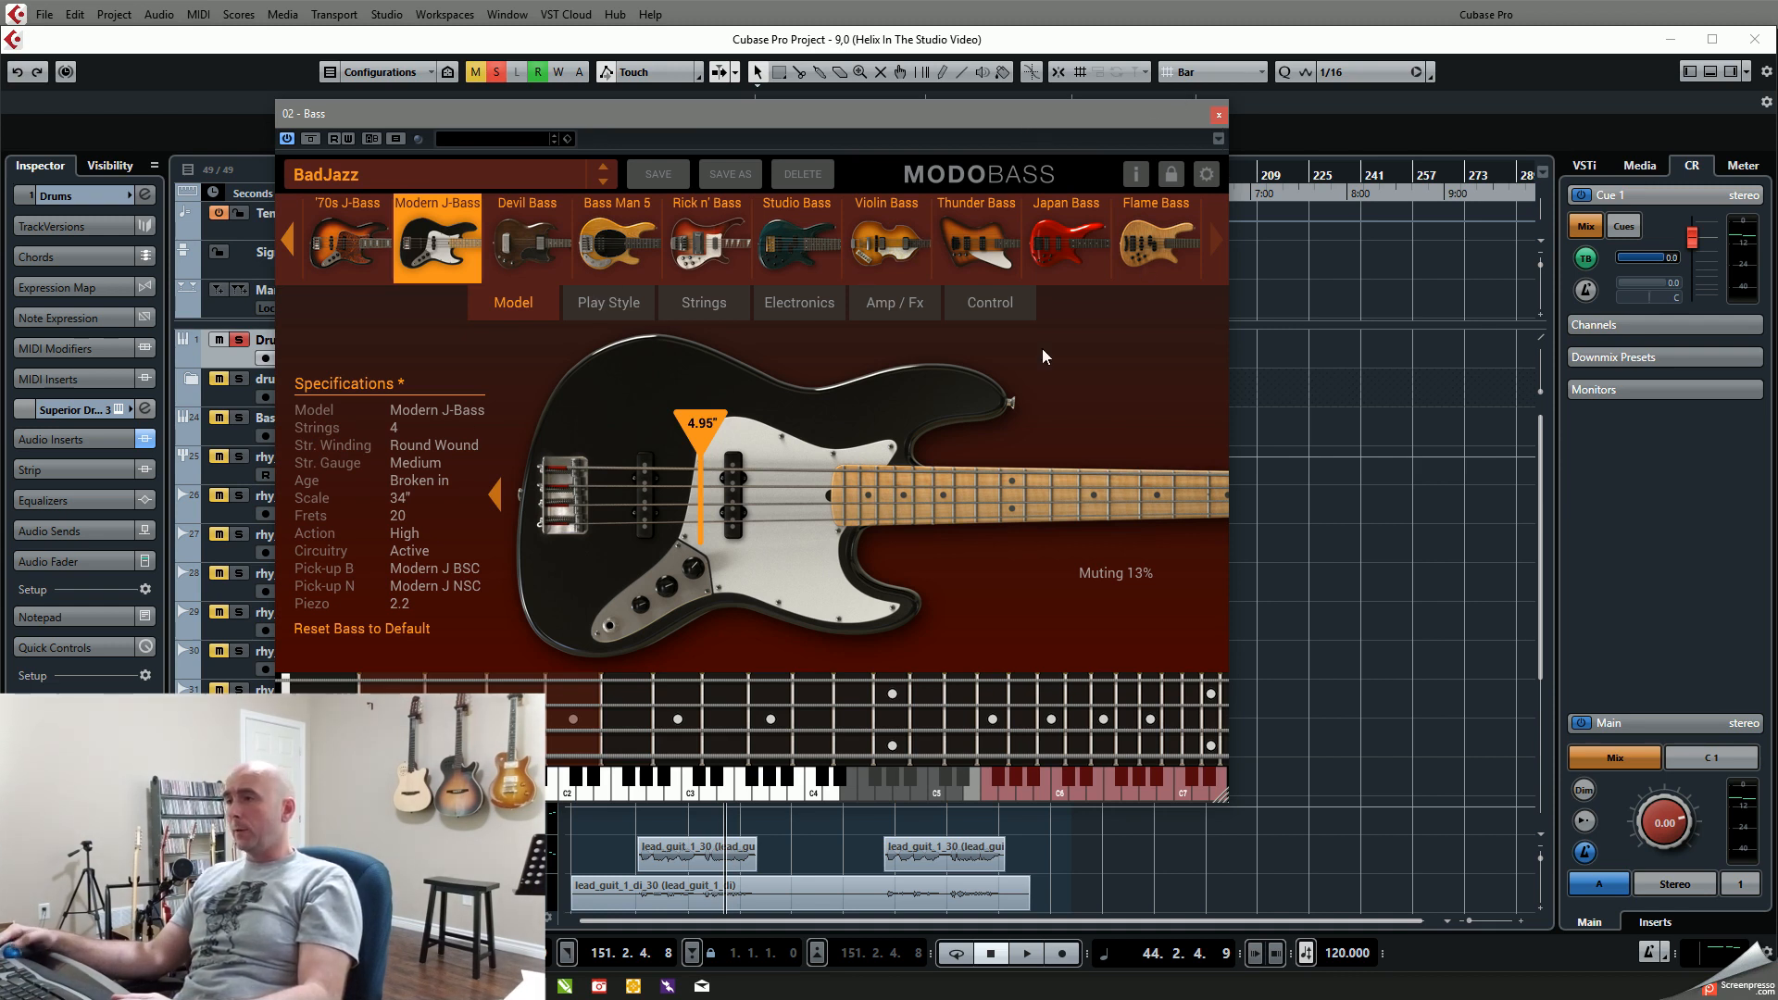
click(1217, 117)
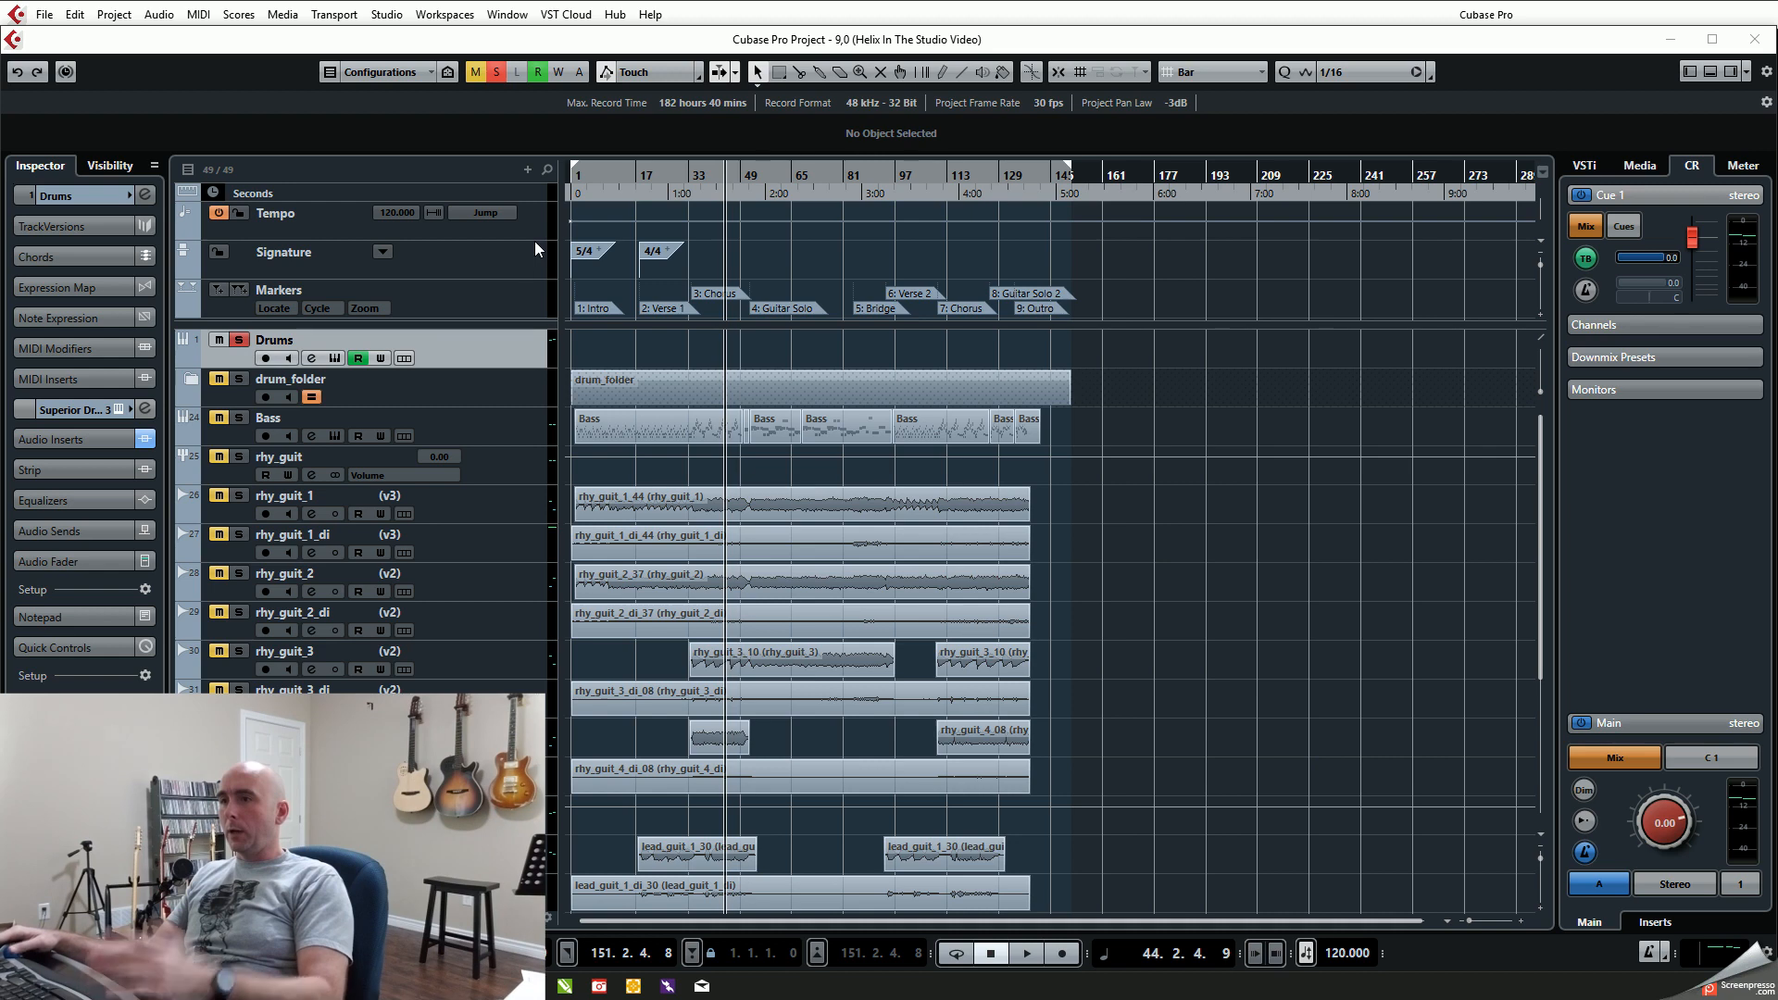
click(239, 341)
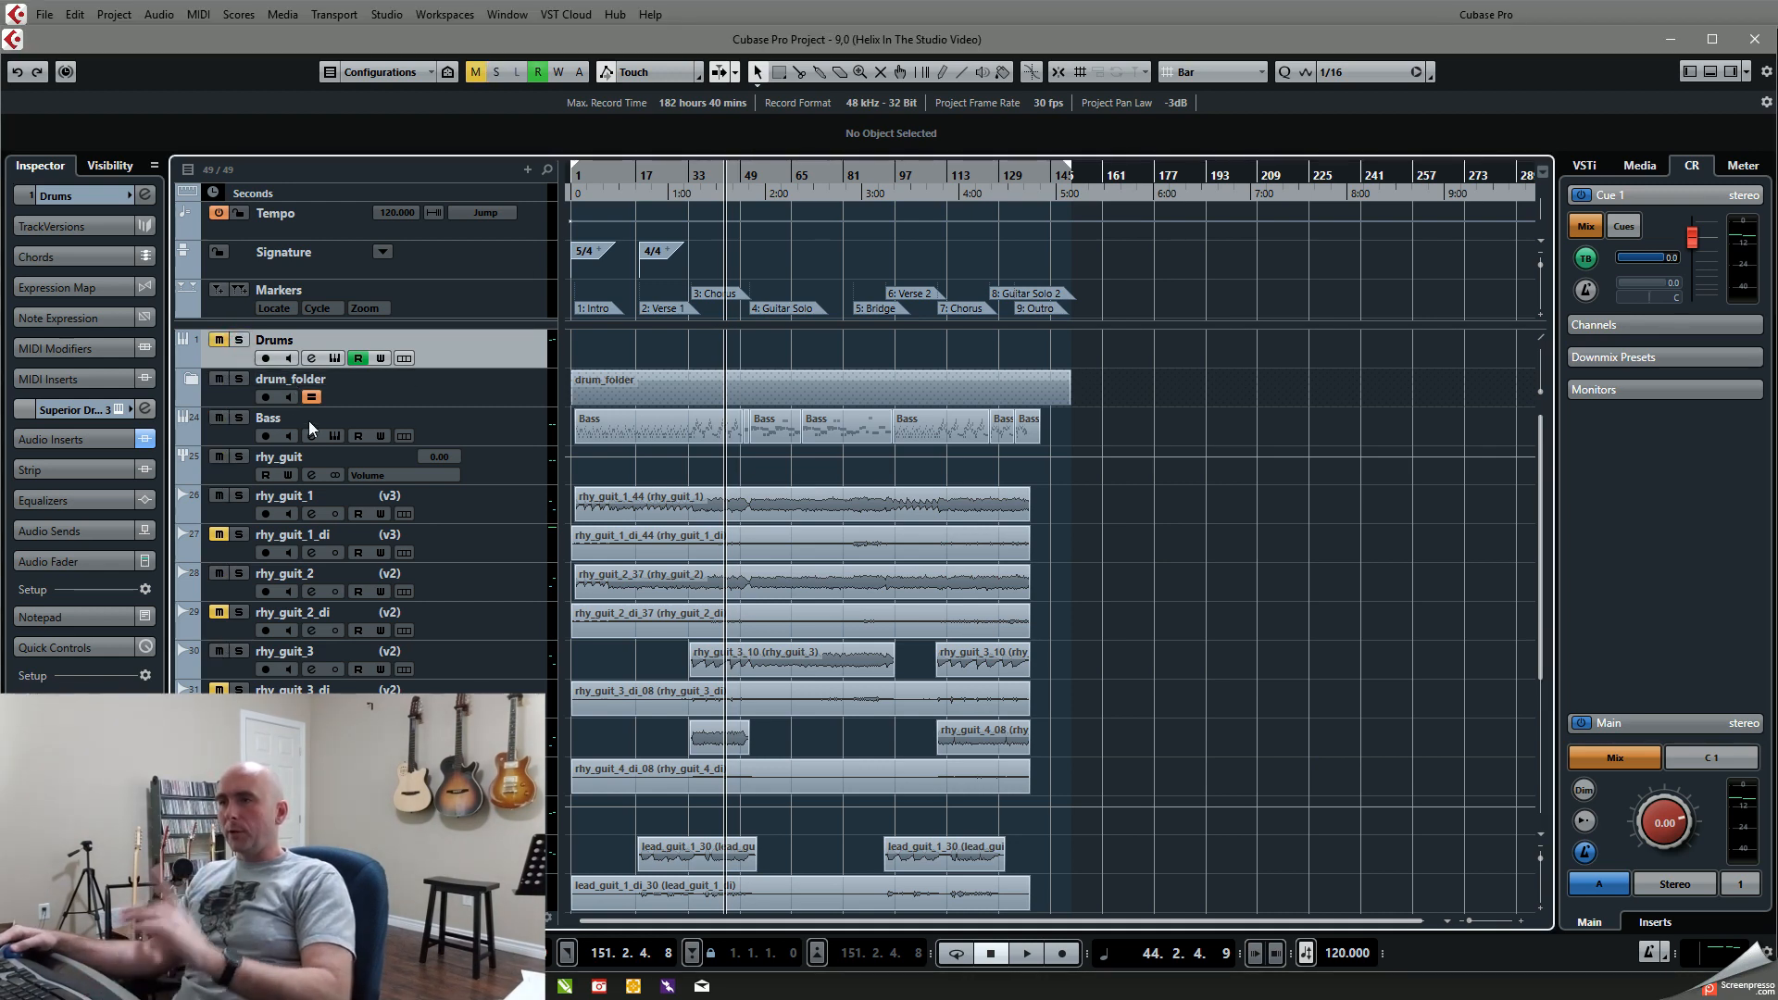
Step: Solo the Bass track, listen to it with the MODO BASS instrument open, and close the instrument
click(335, 436)
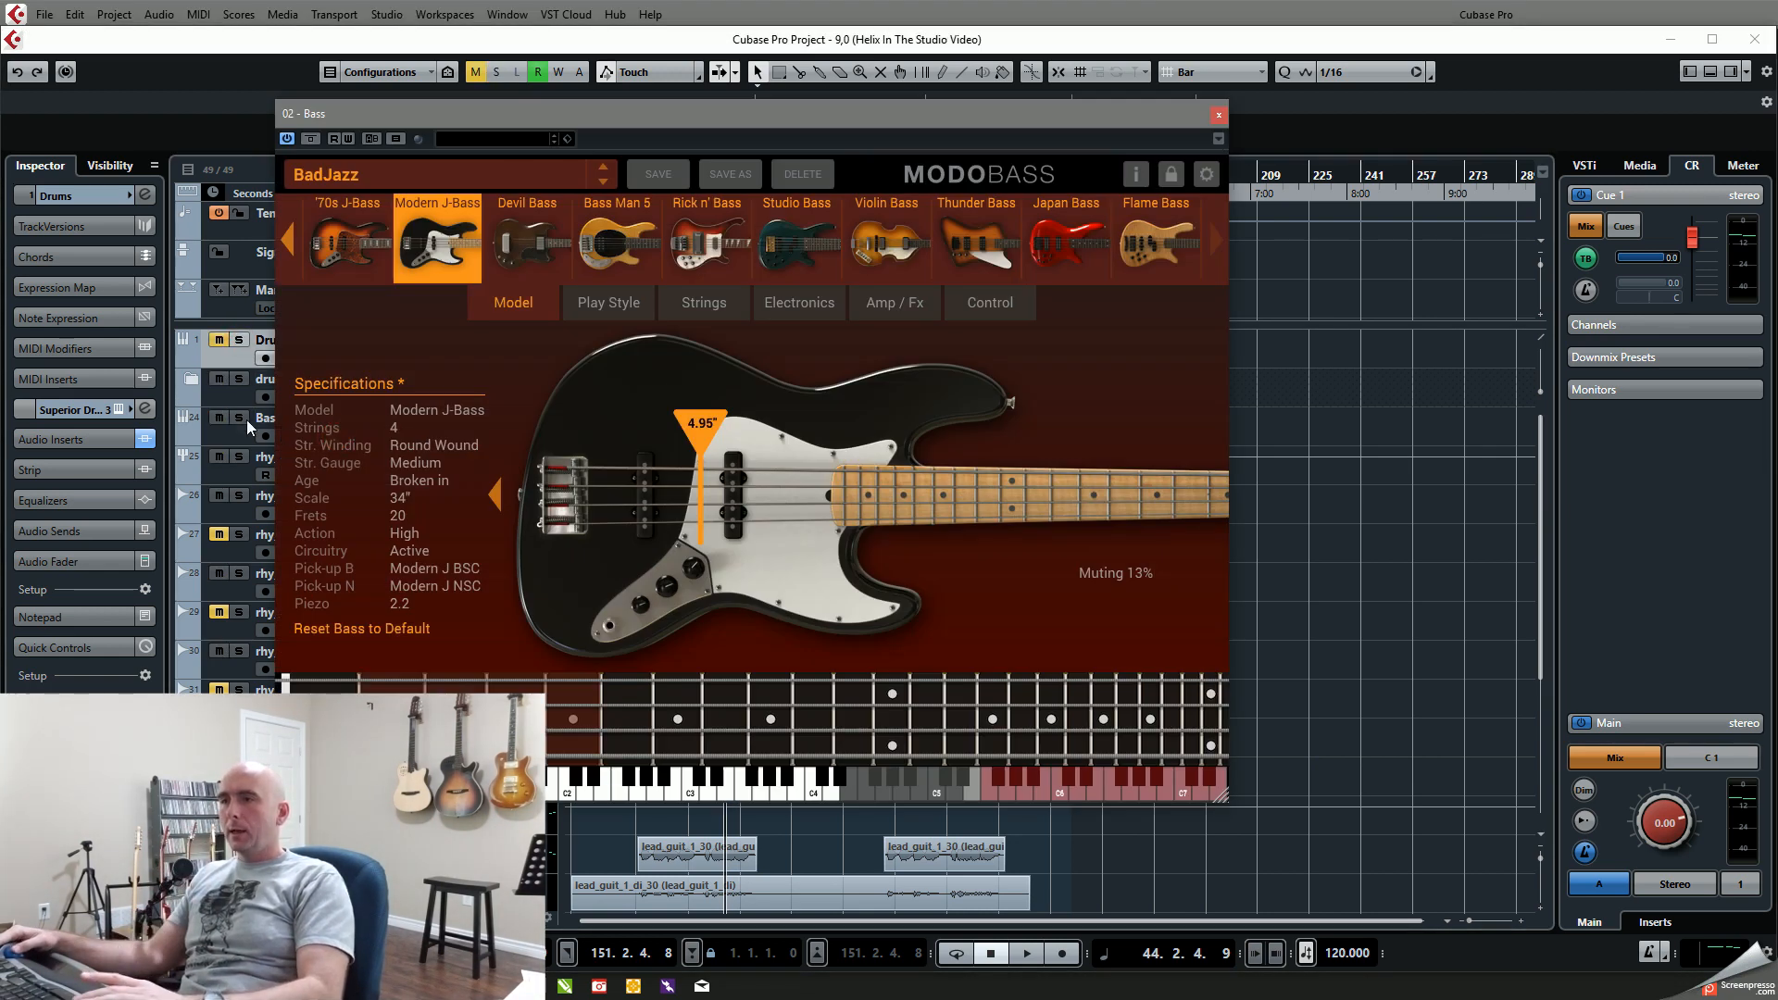
click(240, 419)
key(space)
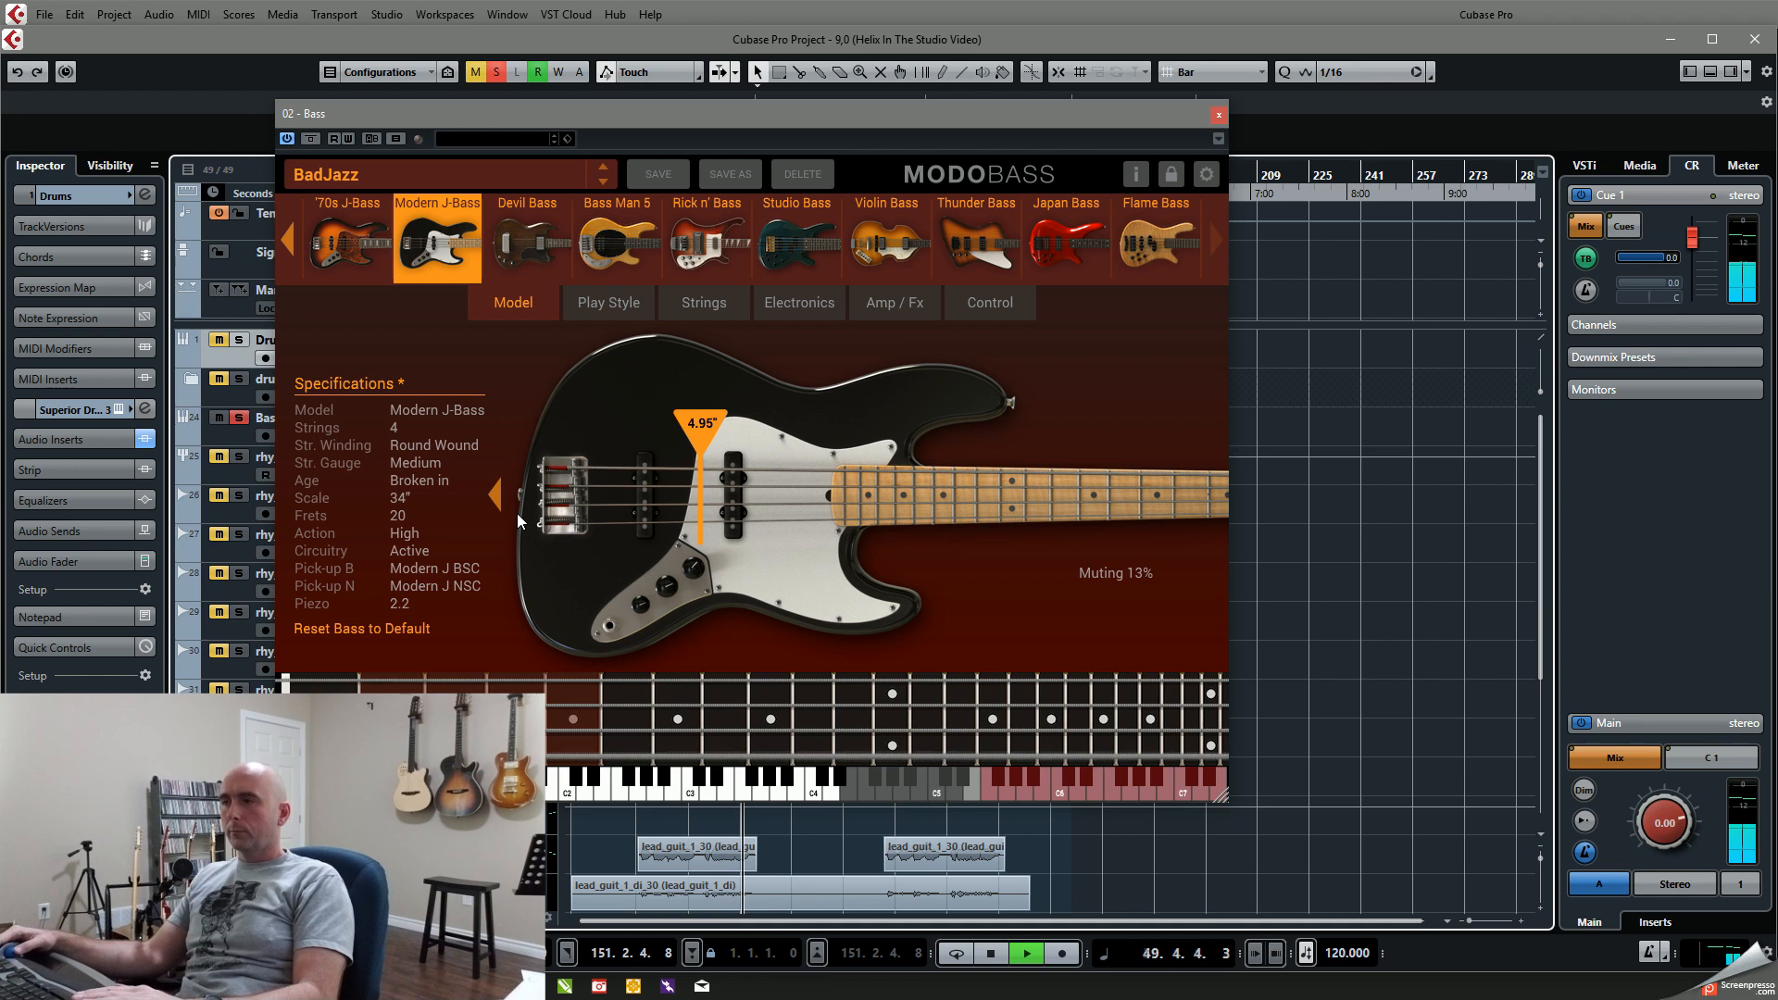
key(space)
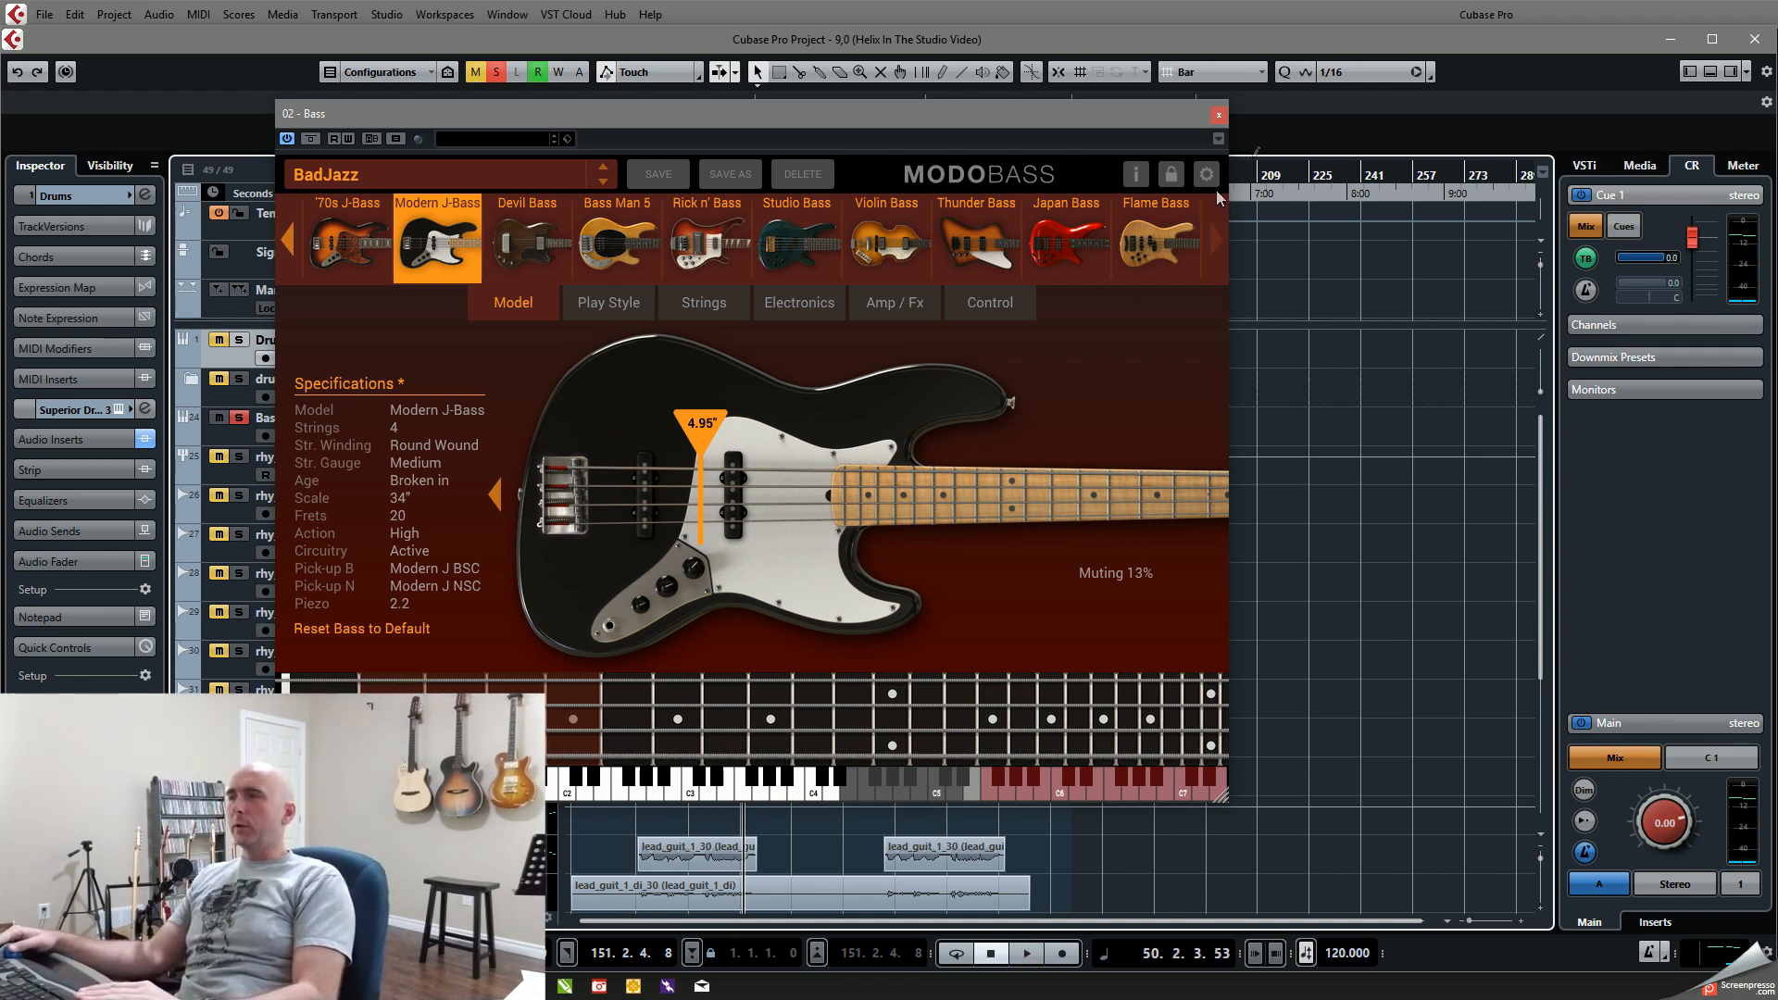
click(1220, 116)
Step: Solo Drums along with Bass and play both tracks from about bar 33
click(240, 340)
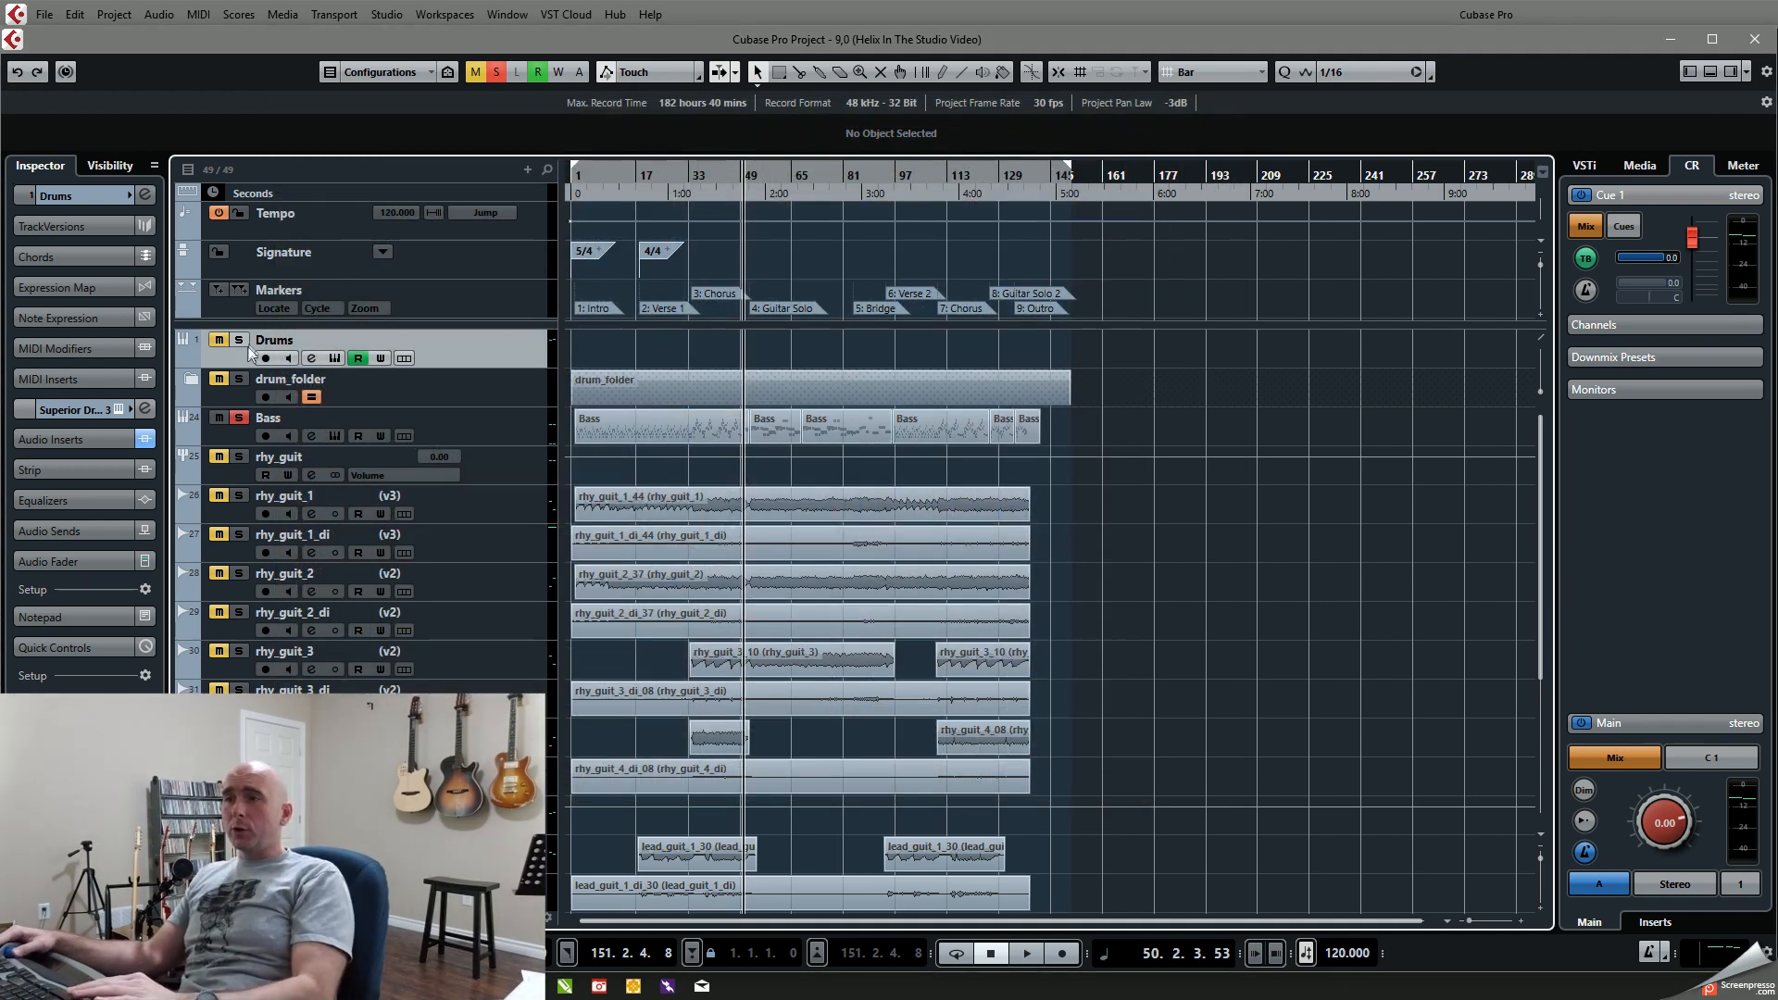
key(KP_0)
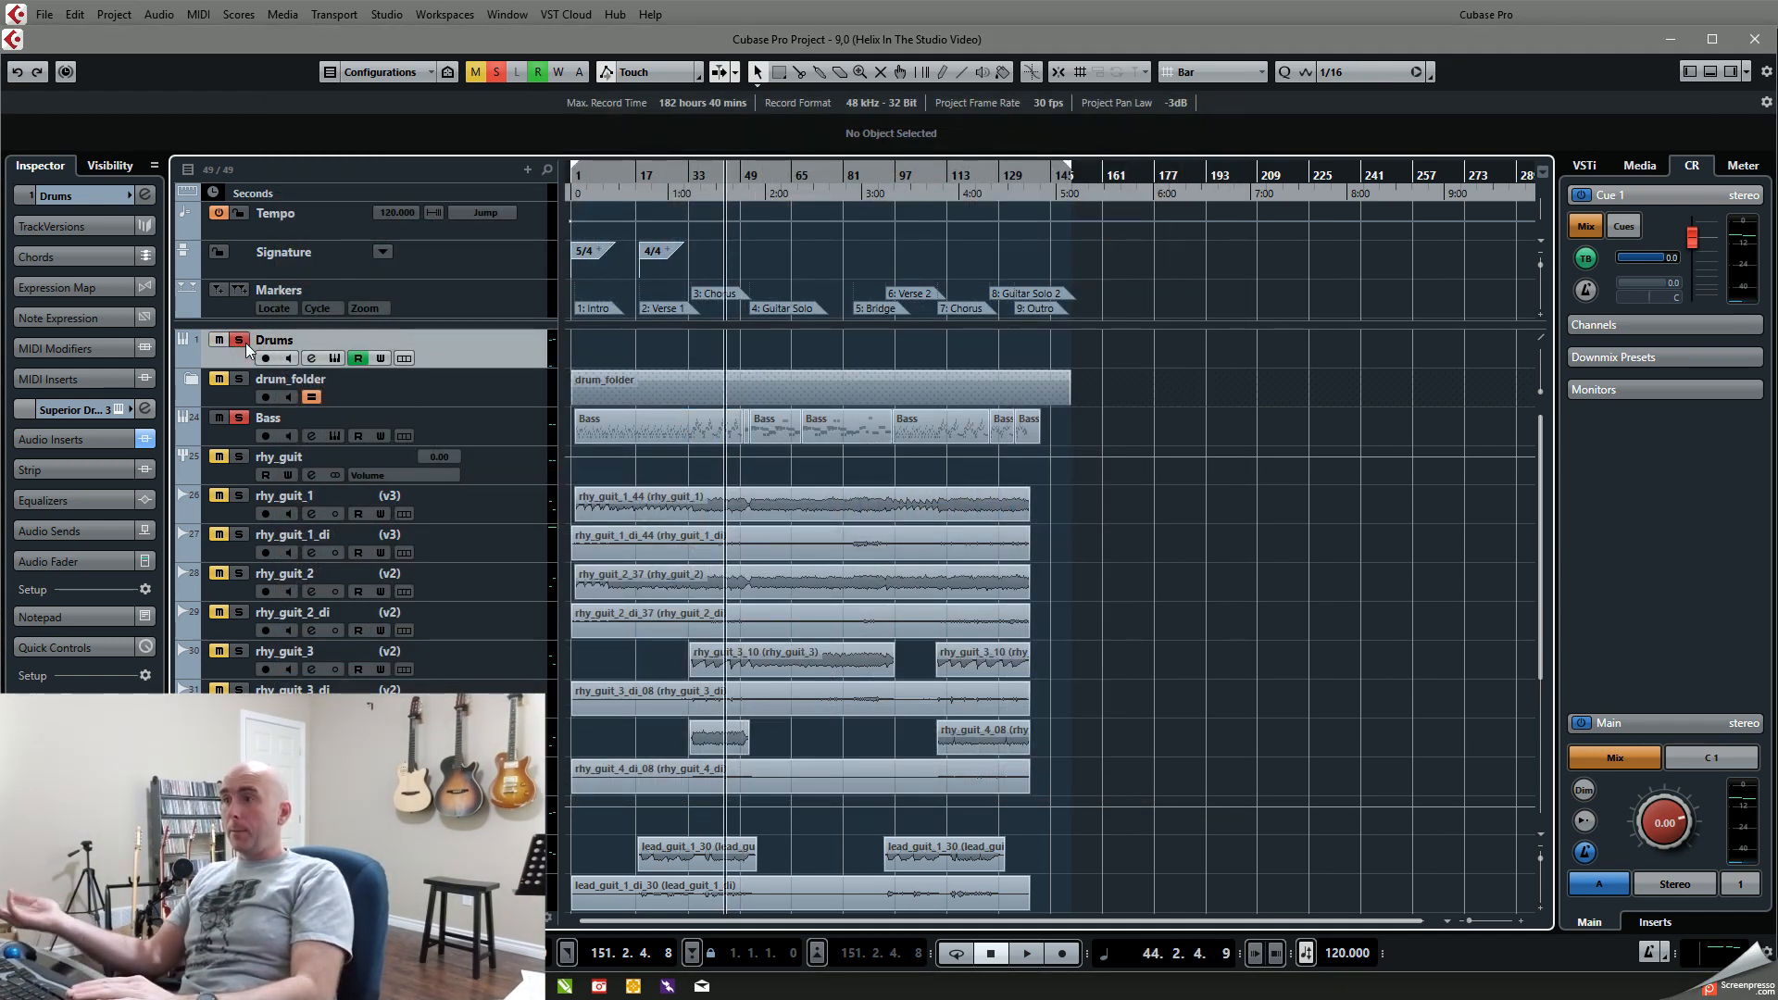
click(687, 179)
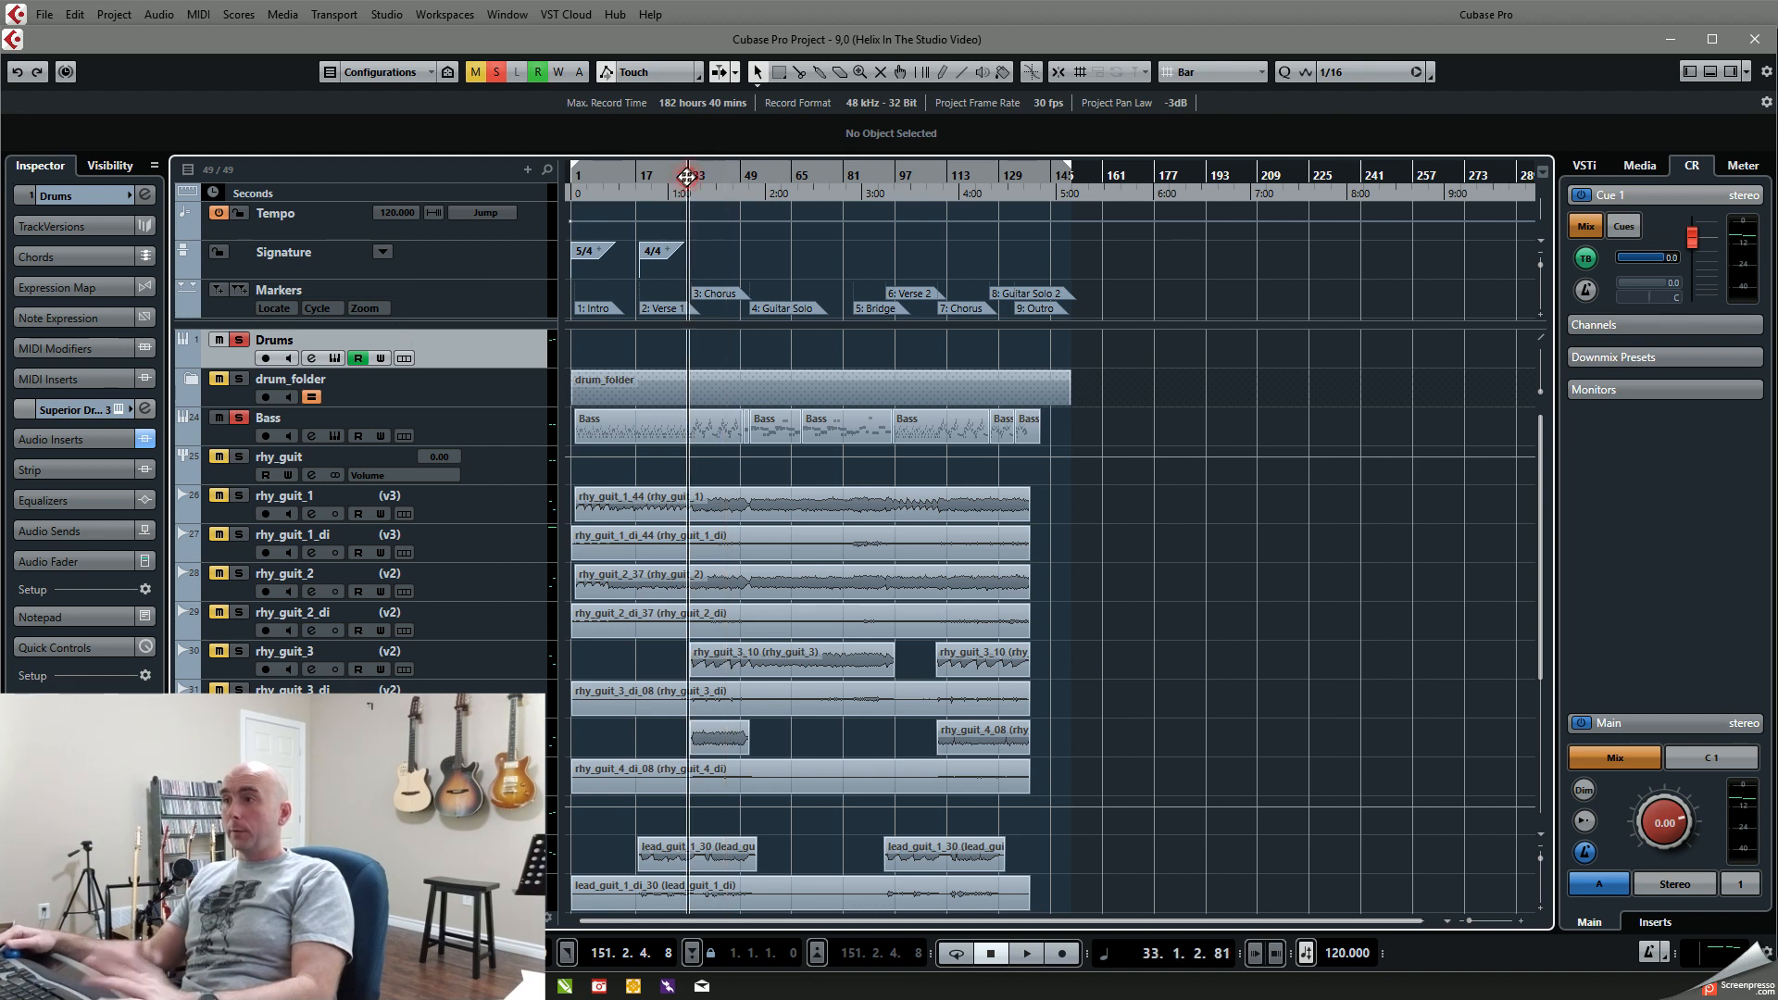
key(space)
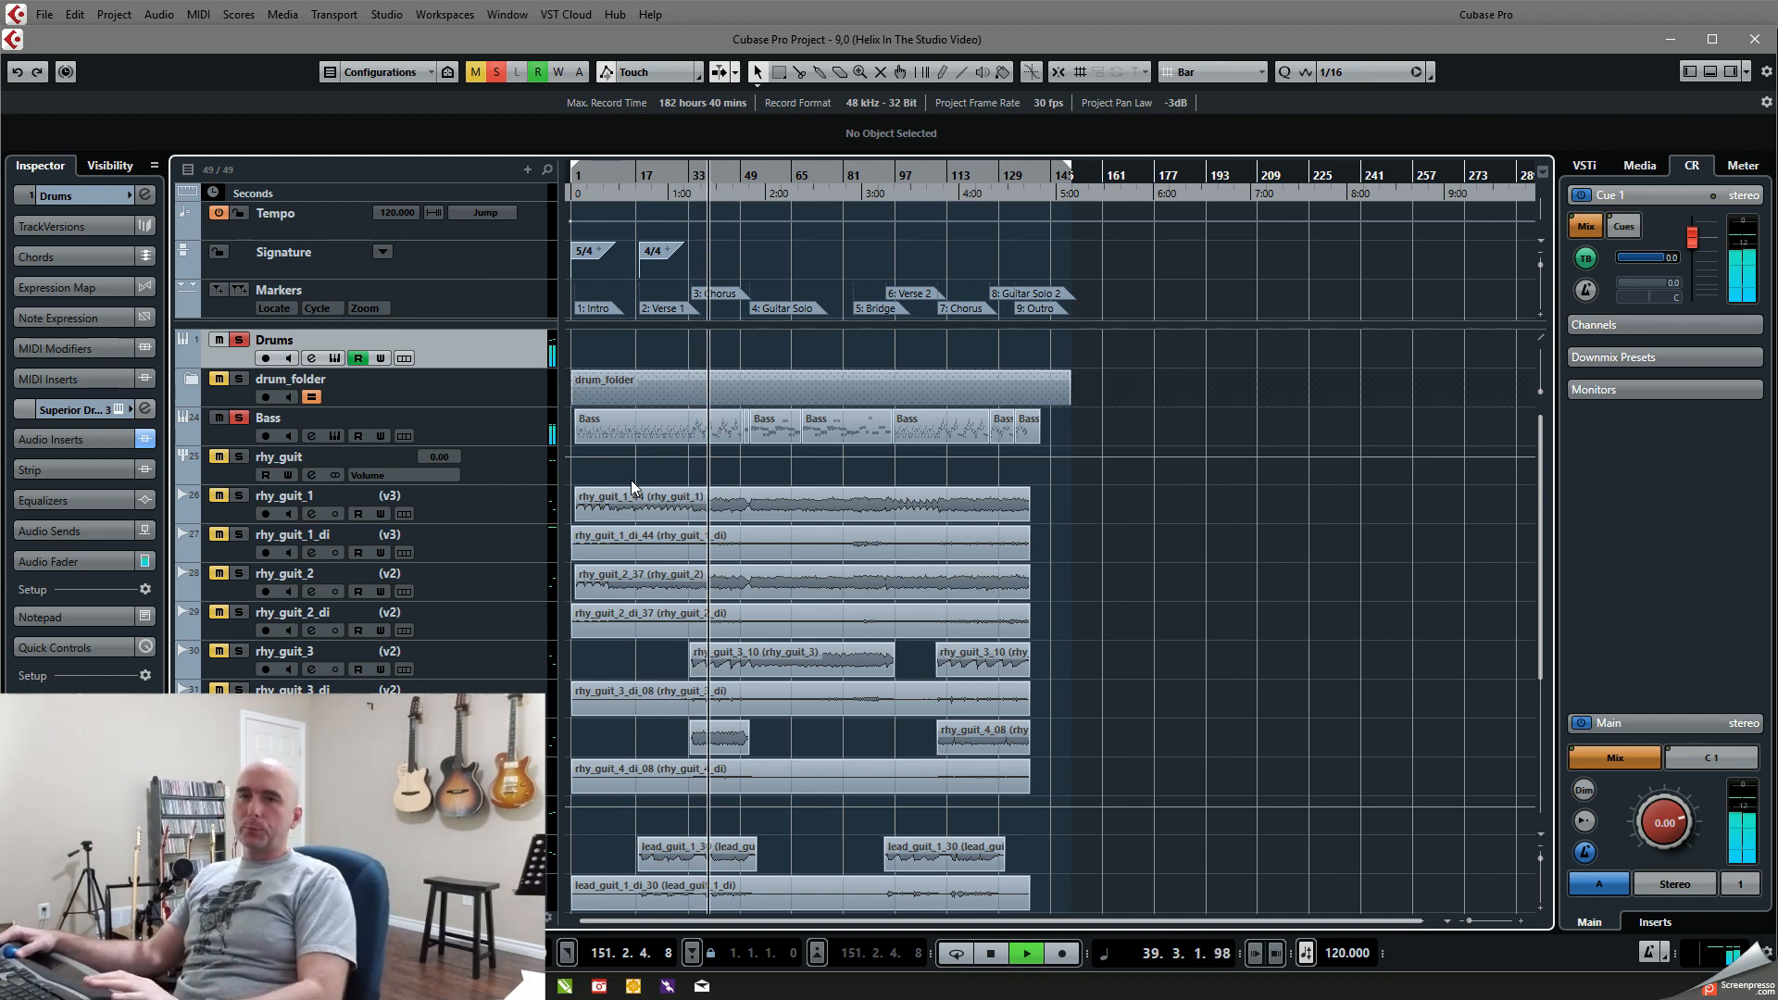
key(space)
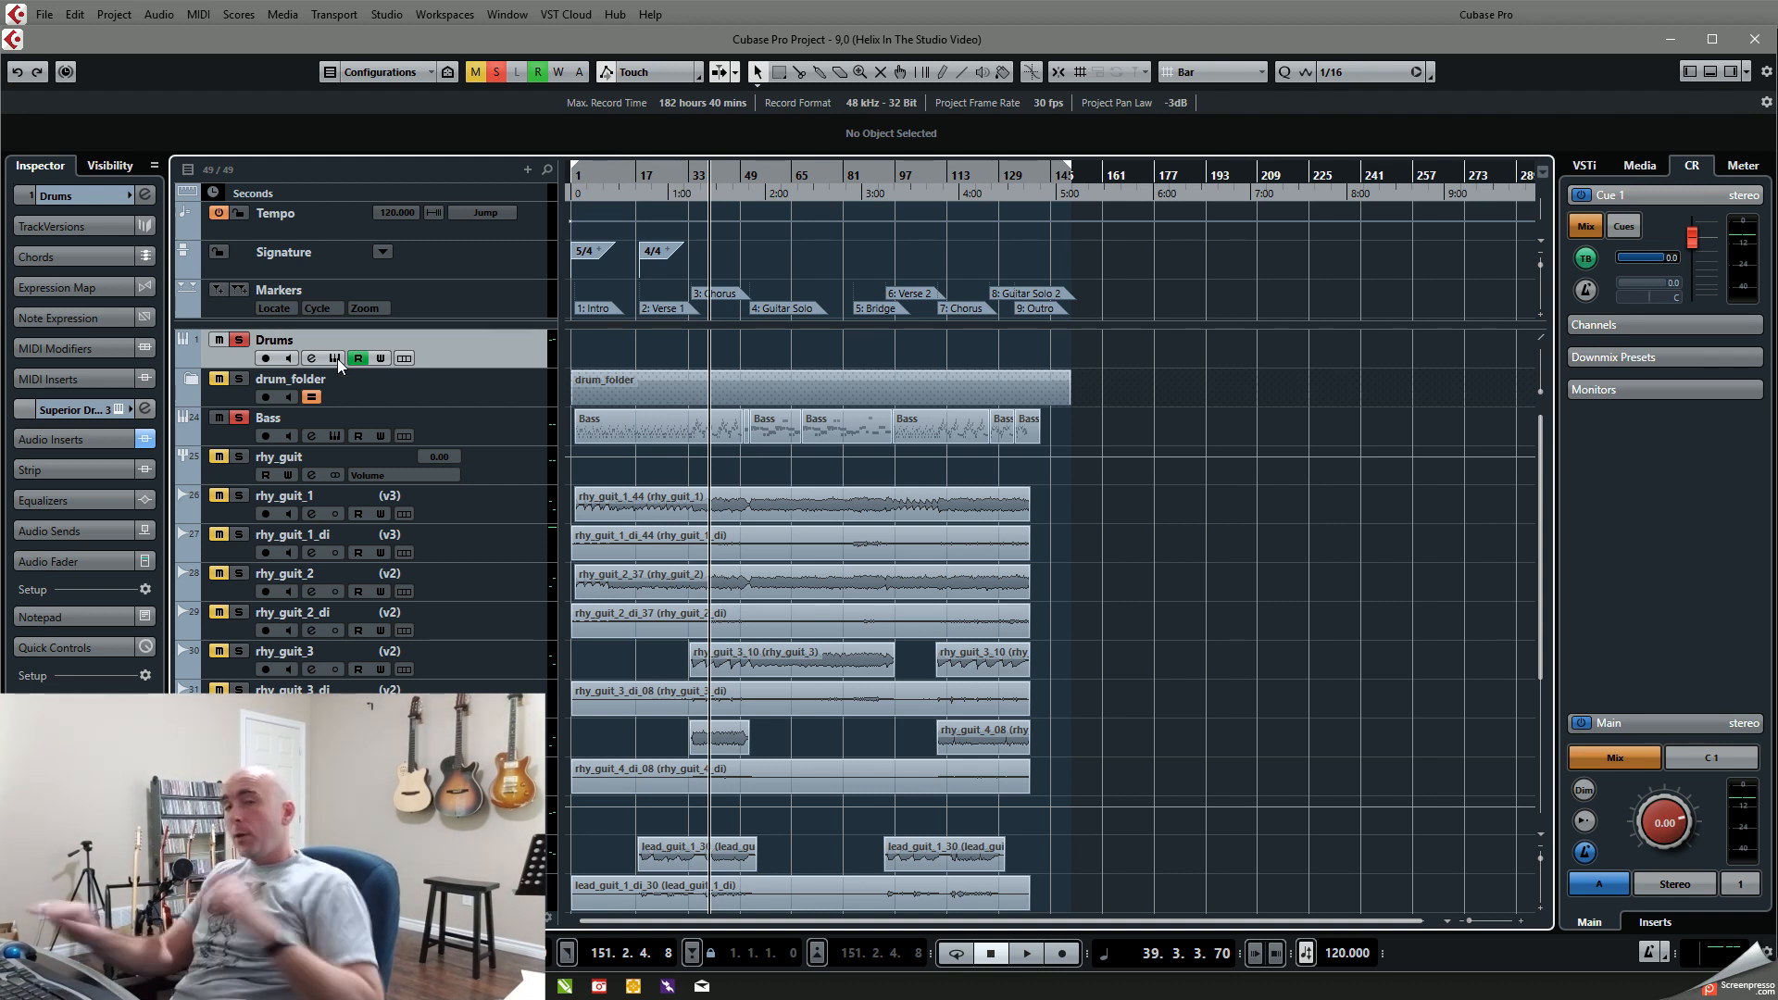
Step: Add the Bridge 03 groove to an empty area of the Superior Drummer song track near bar 198 and open it in the Grid Editor
click(335, 359)
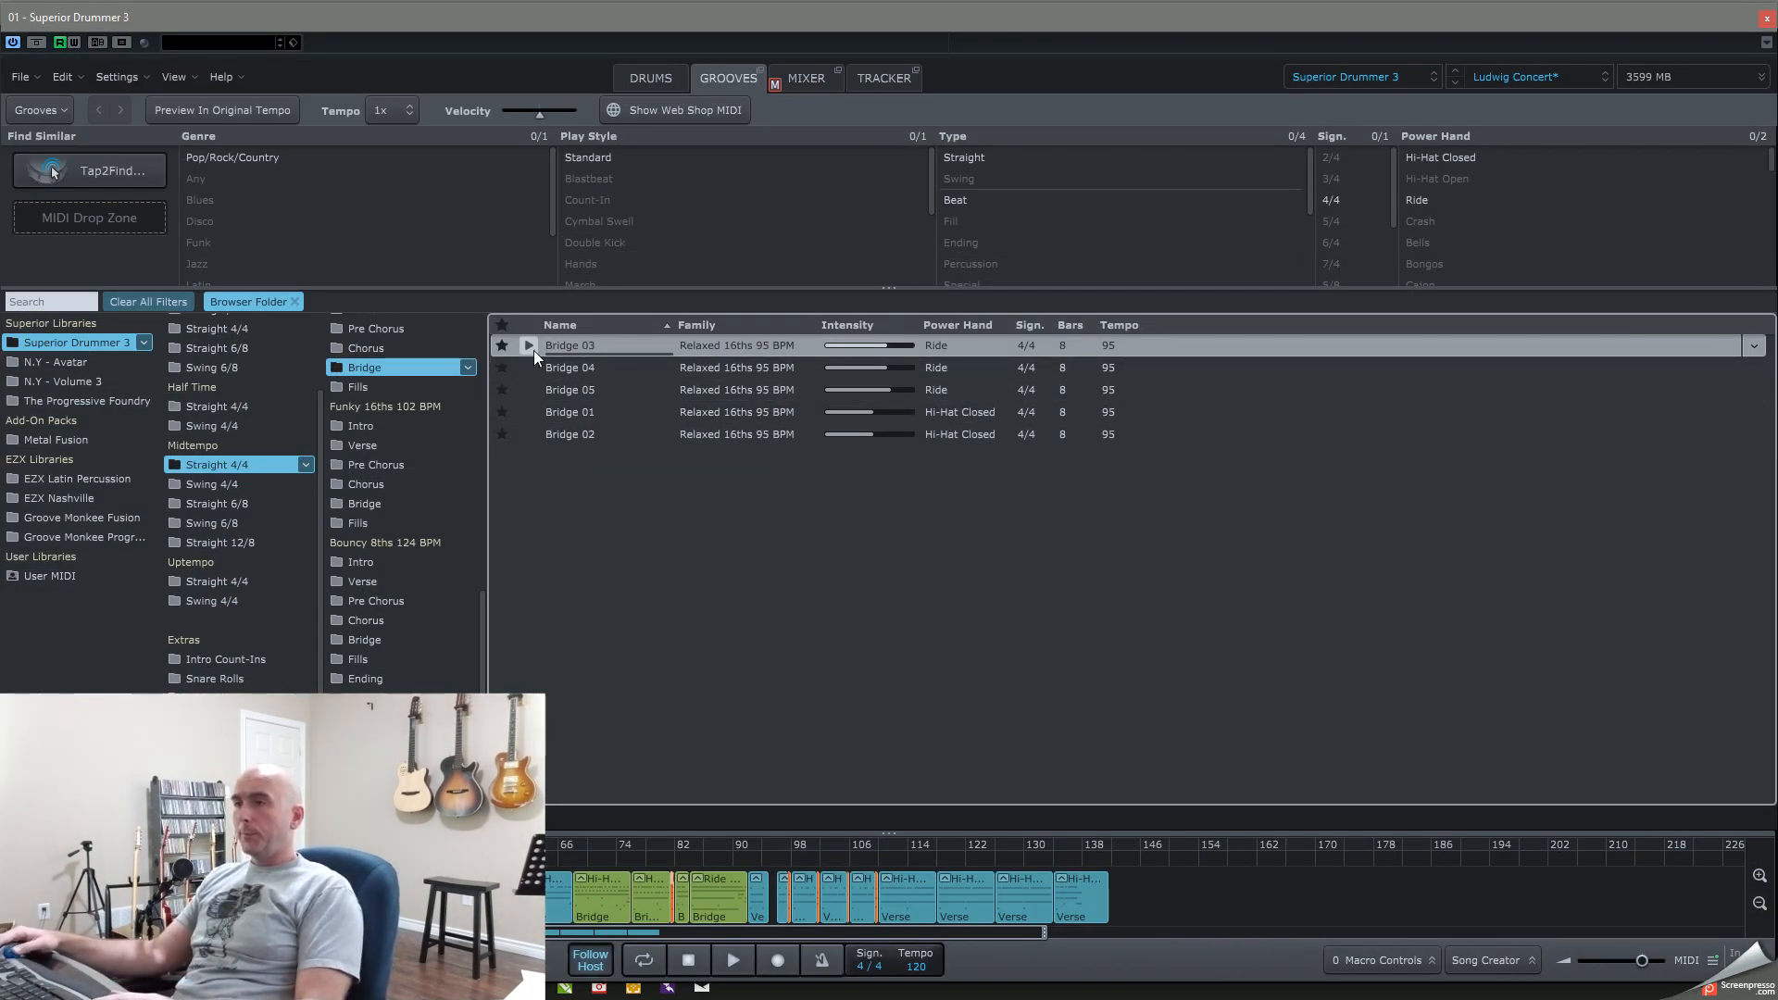
drag(569, 344, 1527, 903)
double_click(1541, 902)
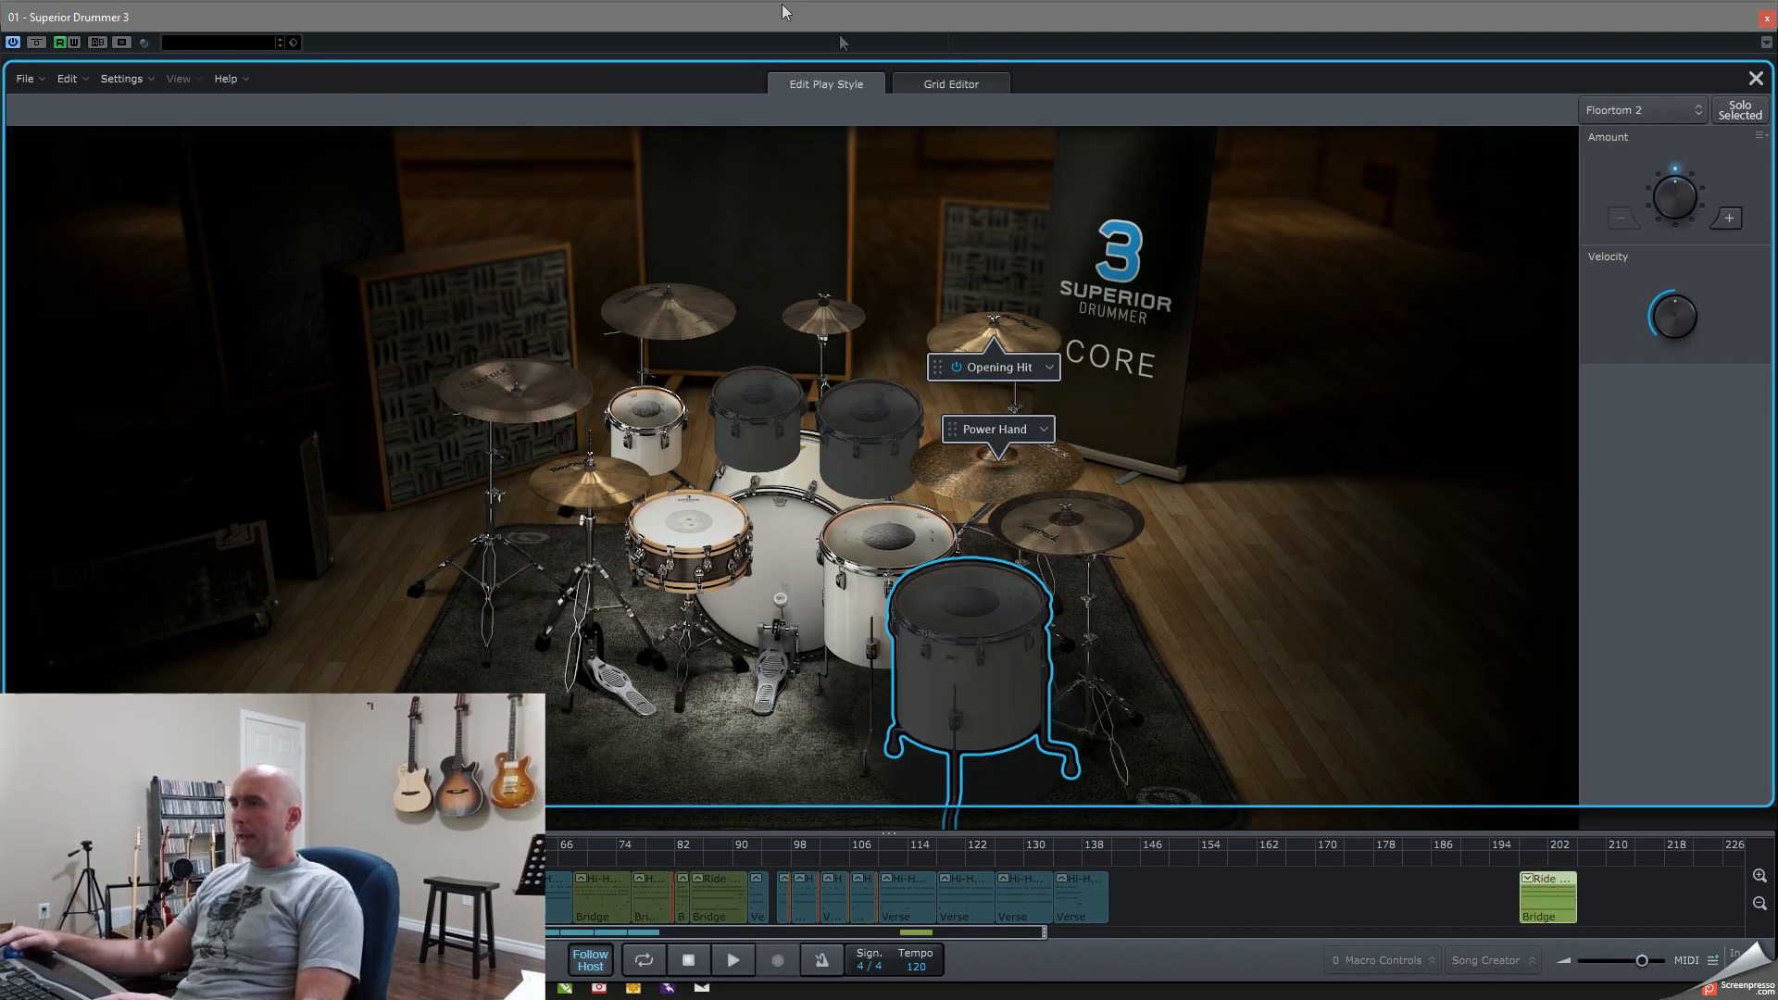
click(922, 87)
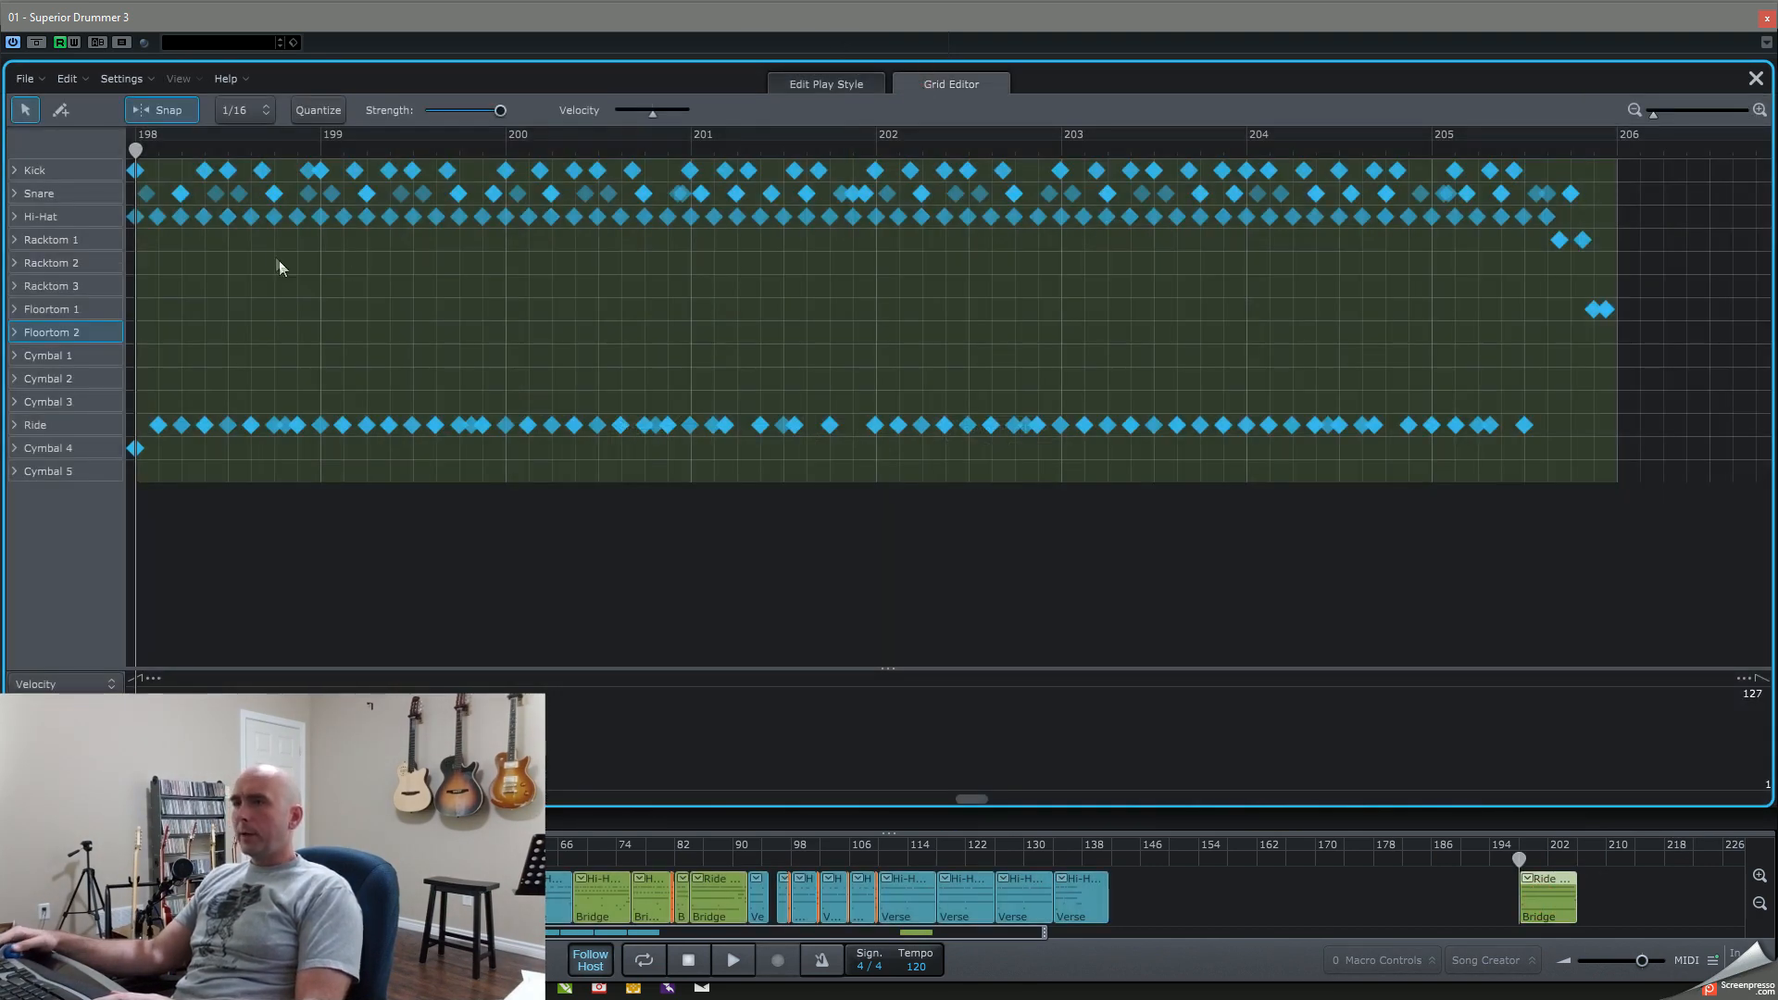
Step: Play back the added Bridge groove in the Grid Editor to review its drum hits, and stop playback
key(space)
key(space)
click(1556, 886)
key(space)
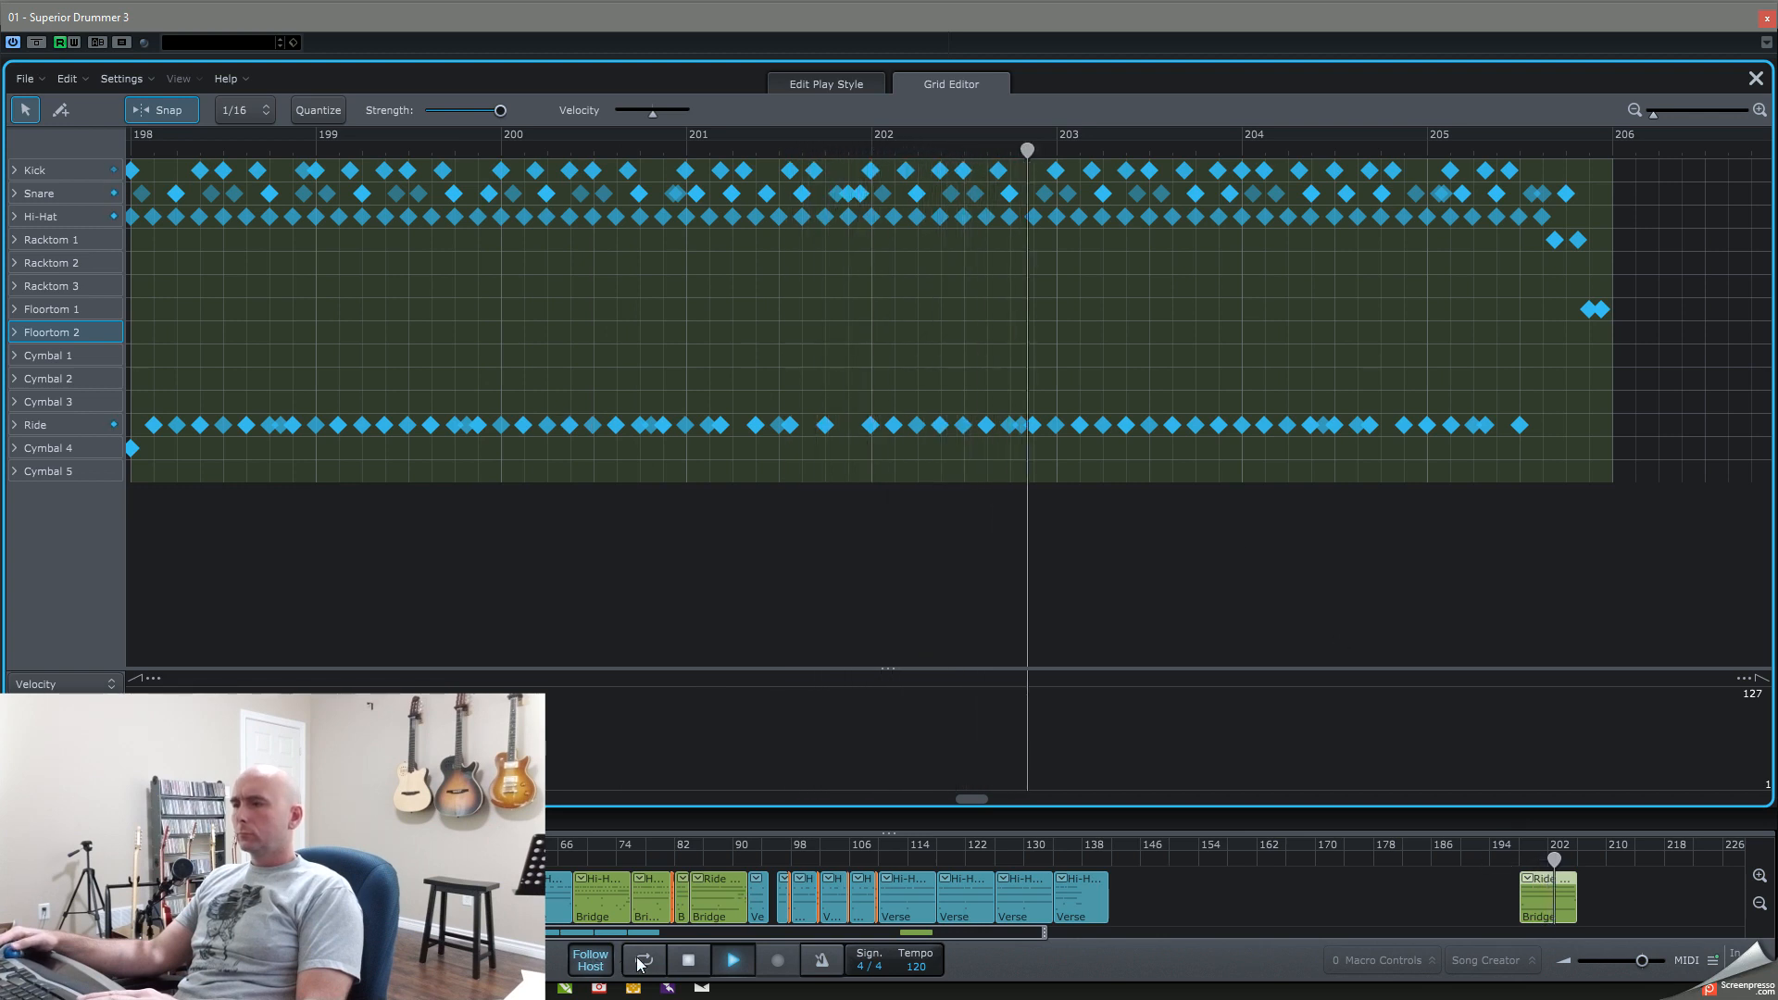
click(690, 961)
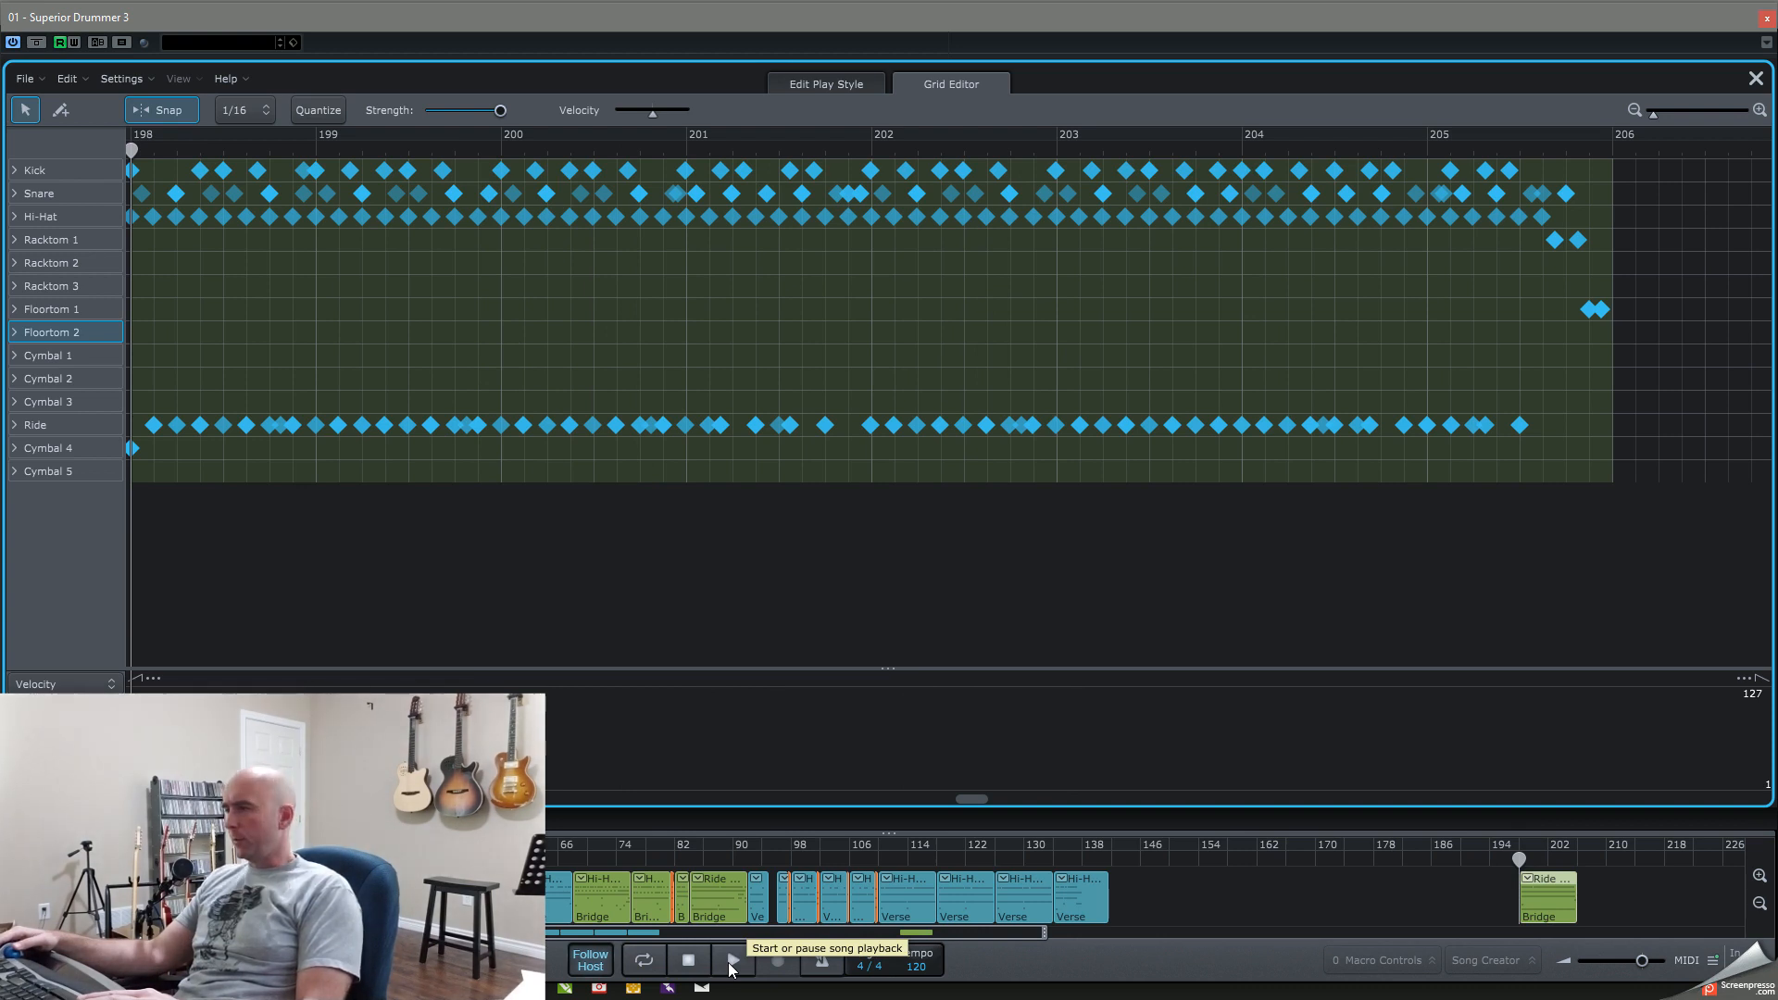
click(731, 963)
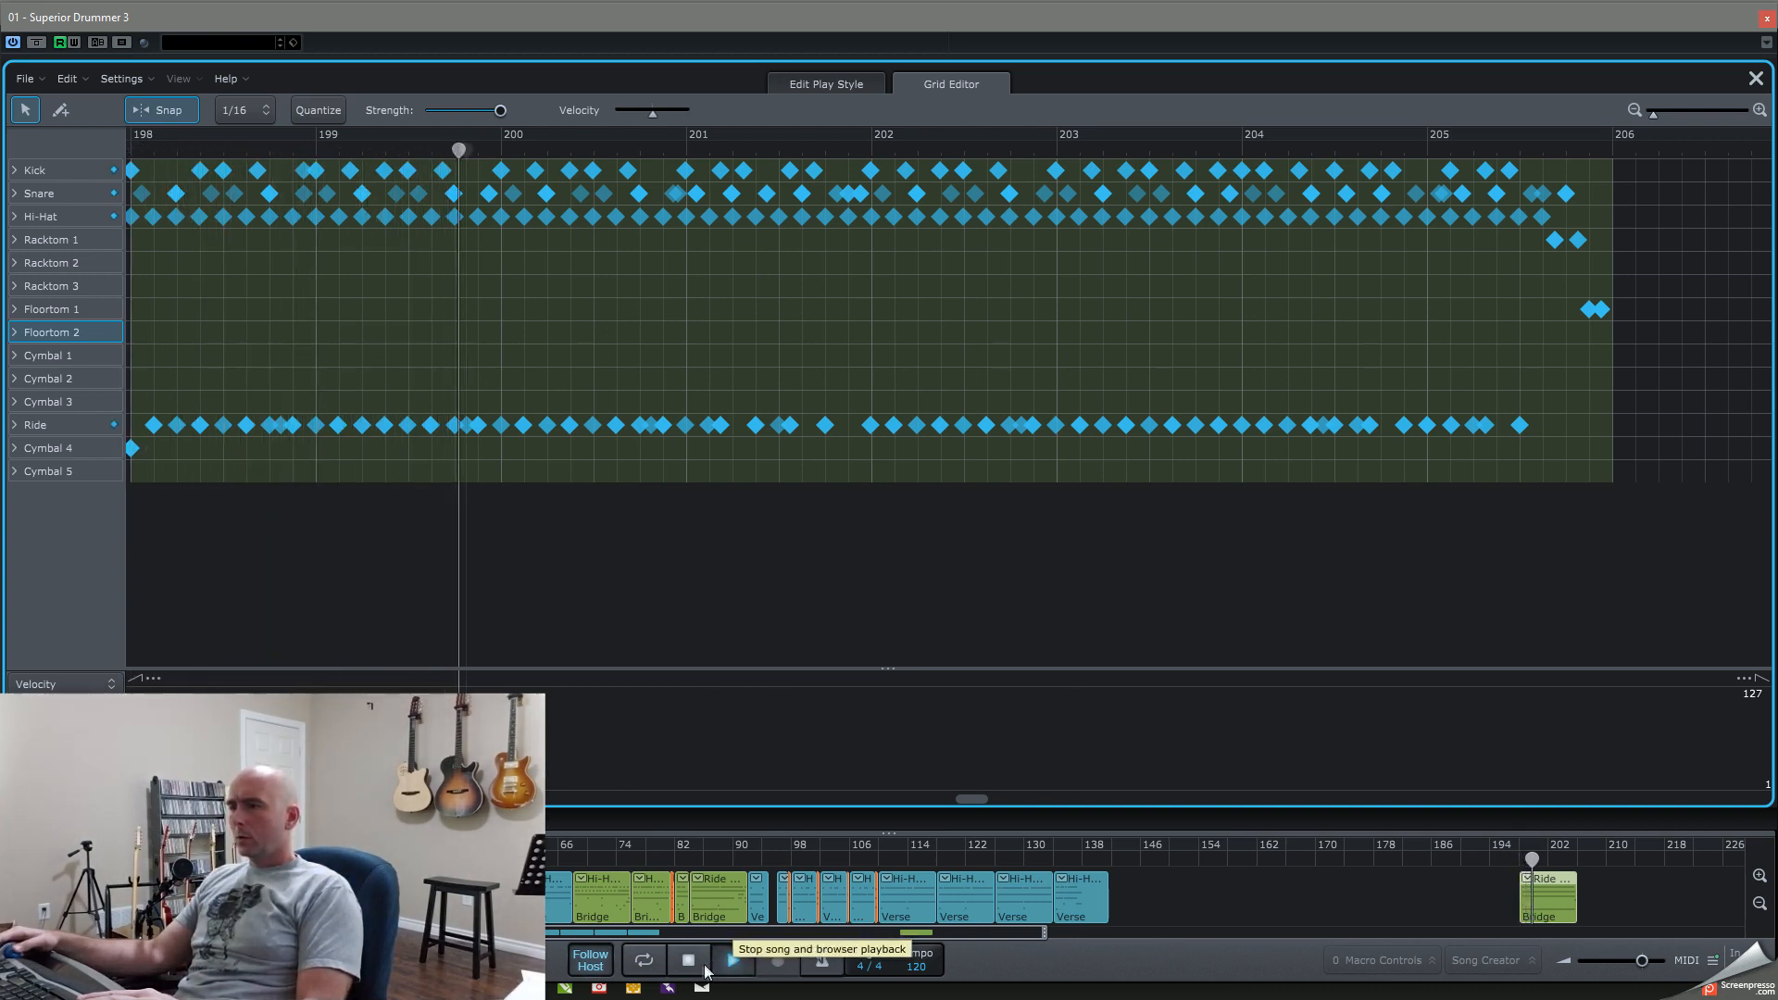
click(732, 963)
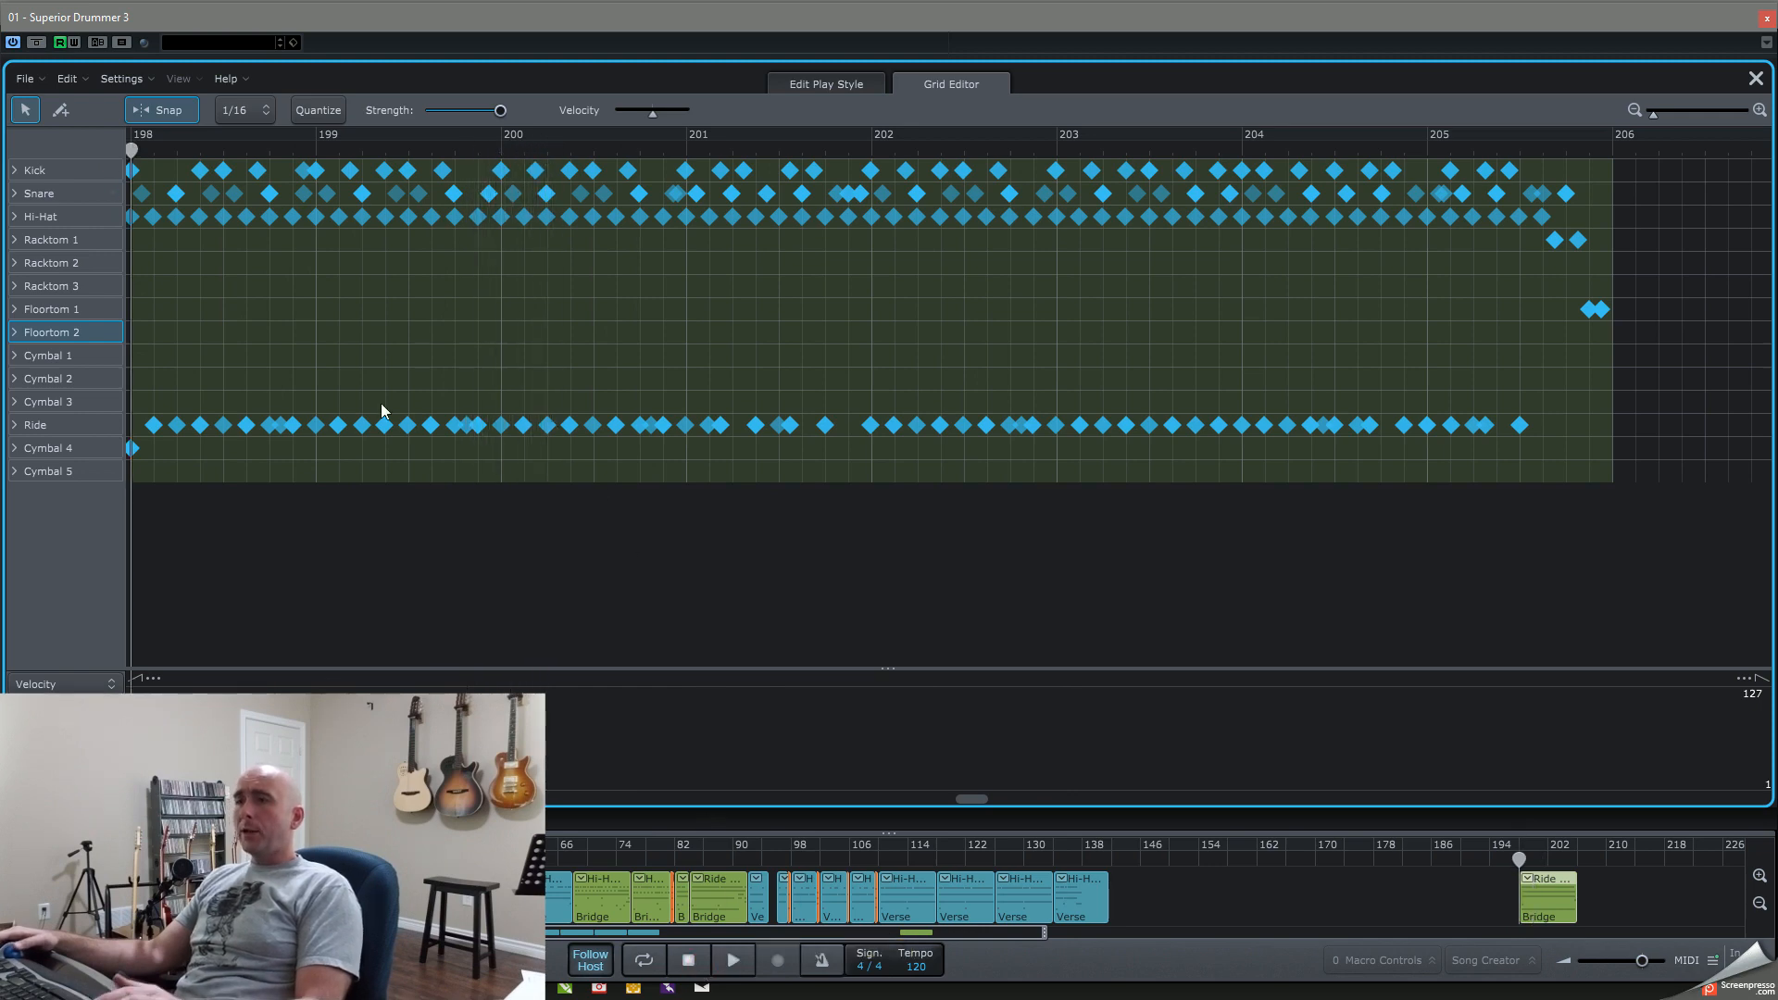
Step: Rearrange three kick hits in bar 200 of the Bridge groove, shifting the second and third earlier and the fourth later
scroll(383, 410, up, 5)
scroll(383, 410, right, 3)
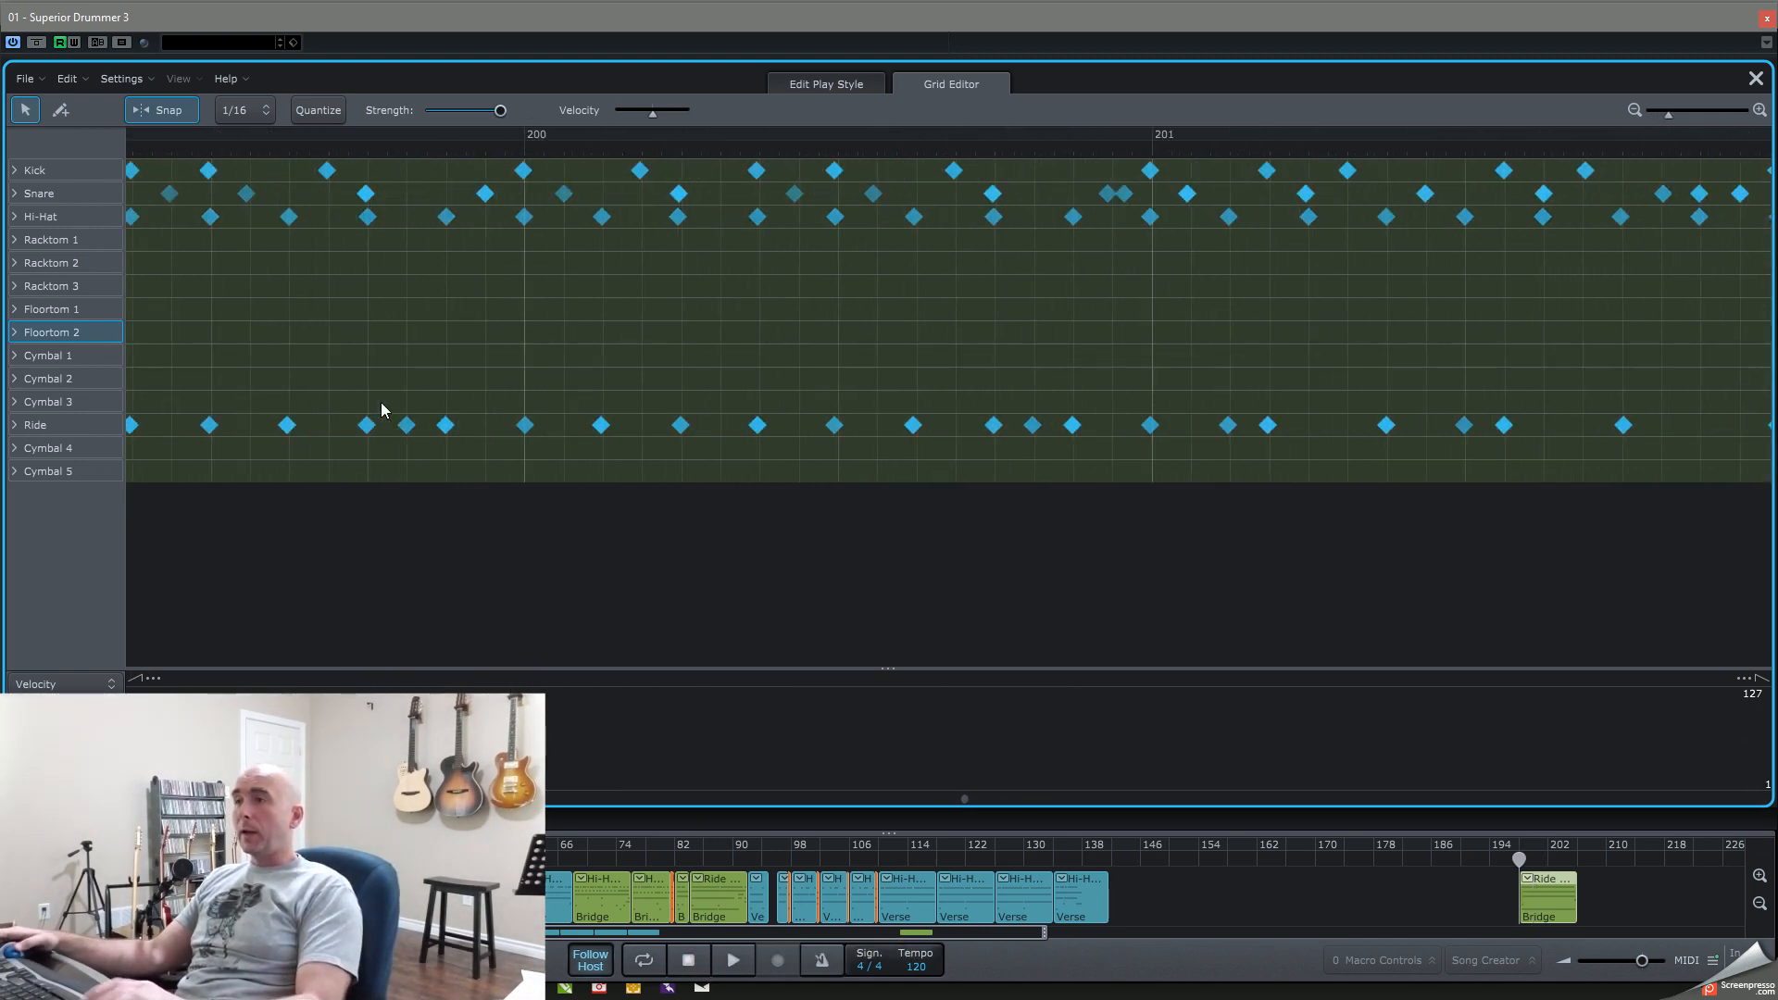
drag(639, 176, 602, 176)
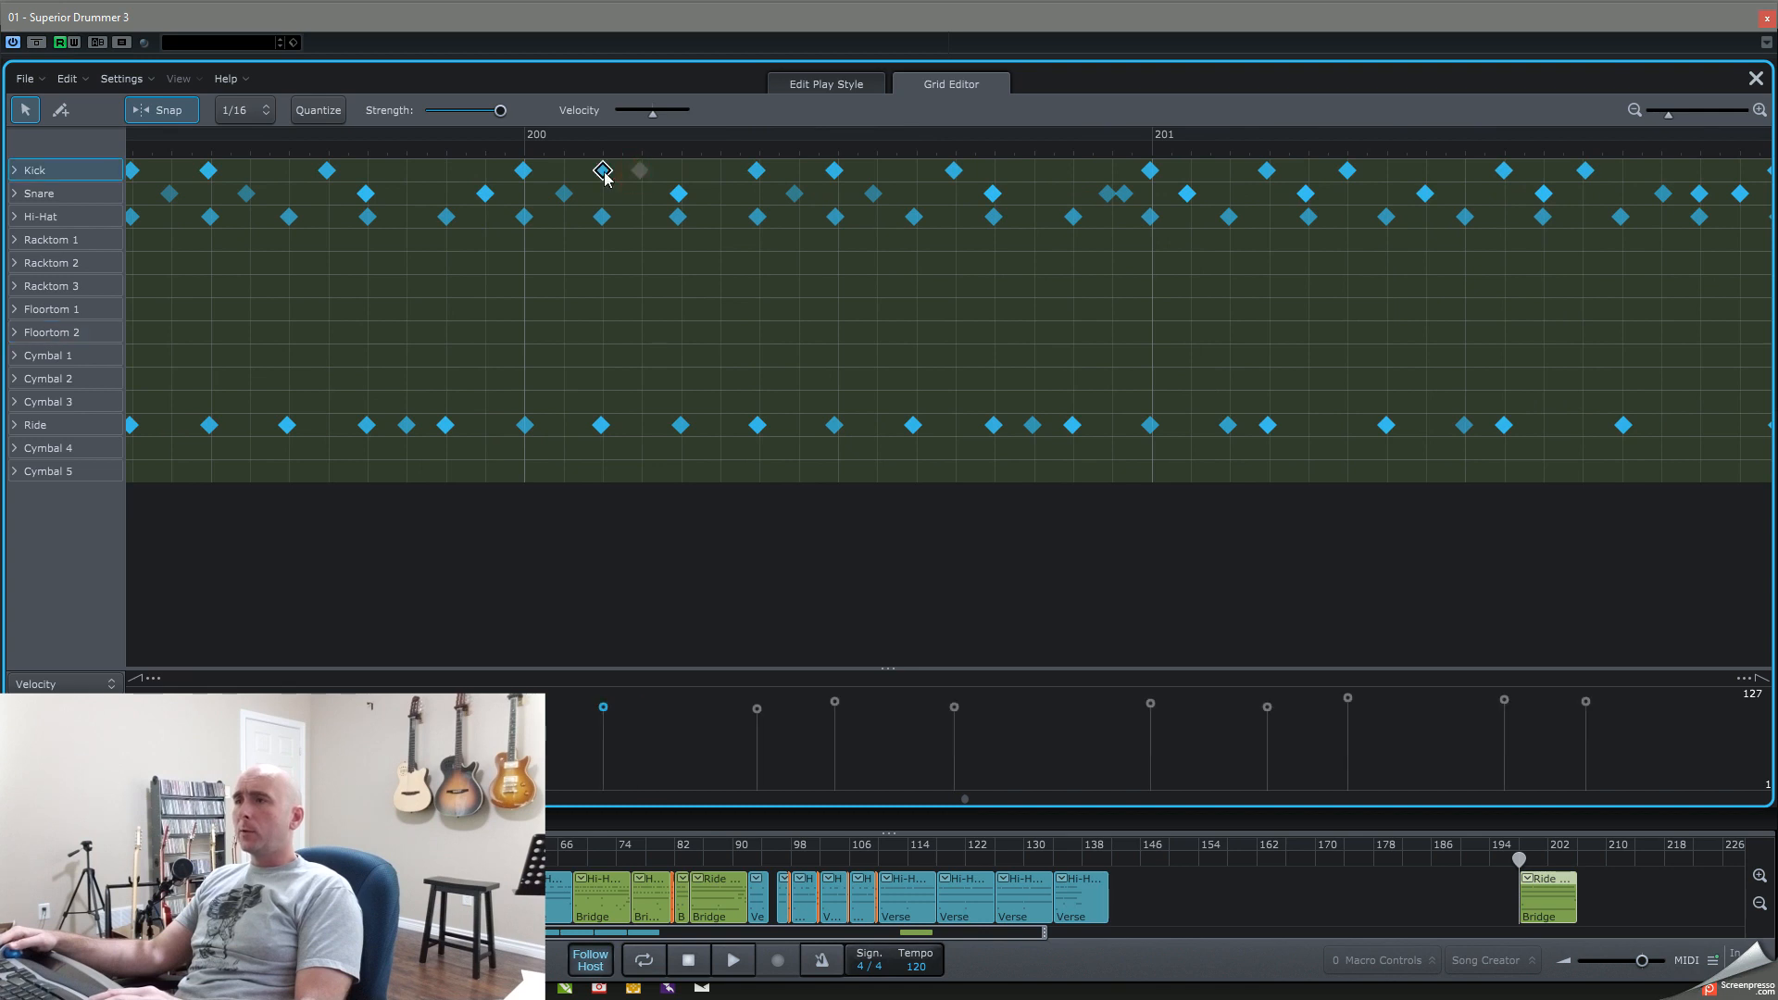
drag(753, 173, 719, 173)
drag(835, 172, 874, 174)
Step: Play the edited groove from bar 200 to hear the moved kick hits, and stop playback
key(space)
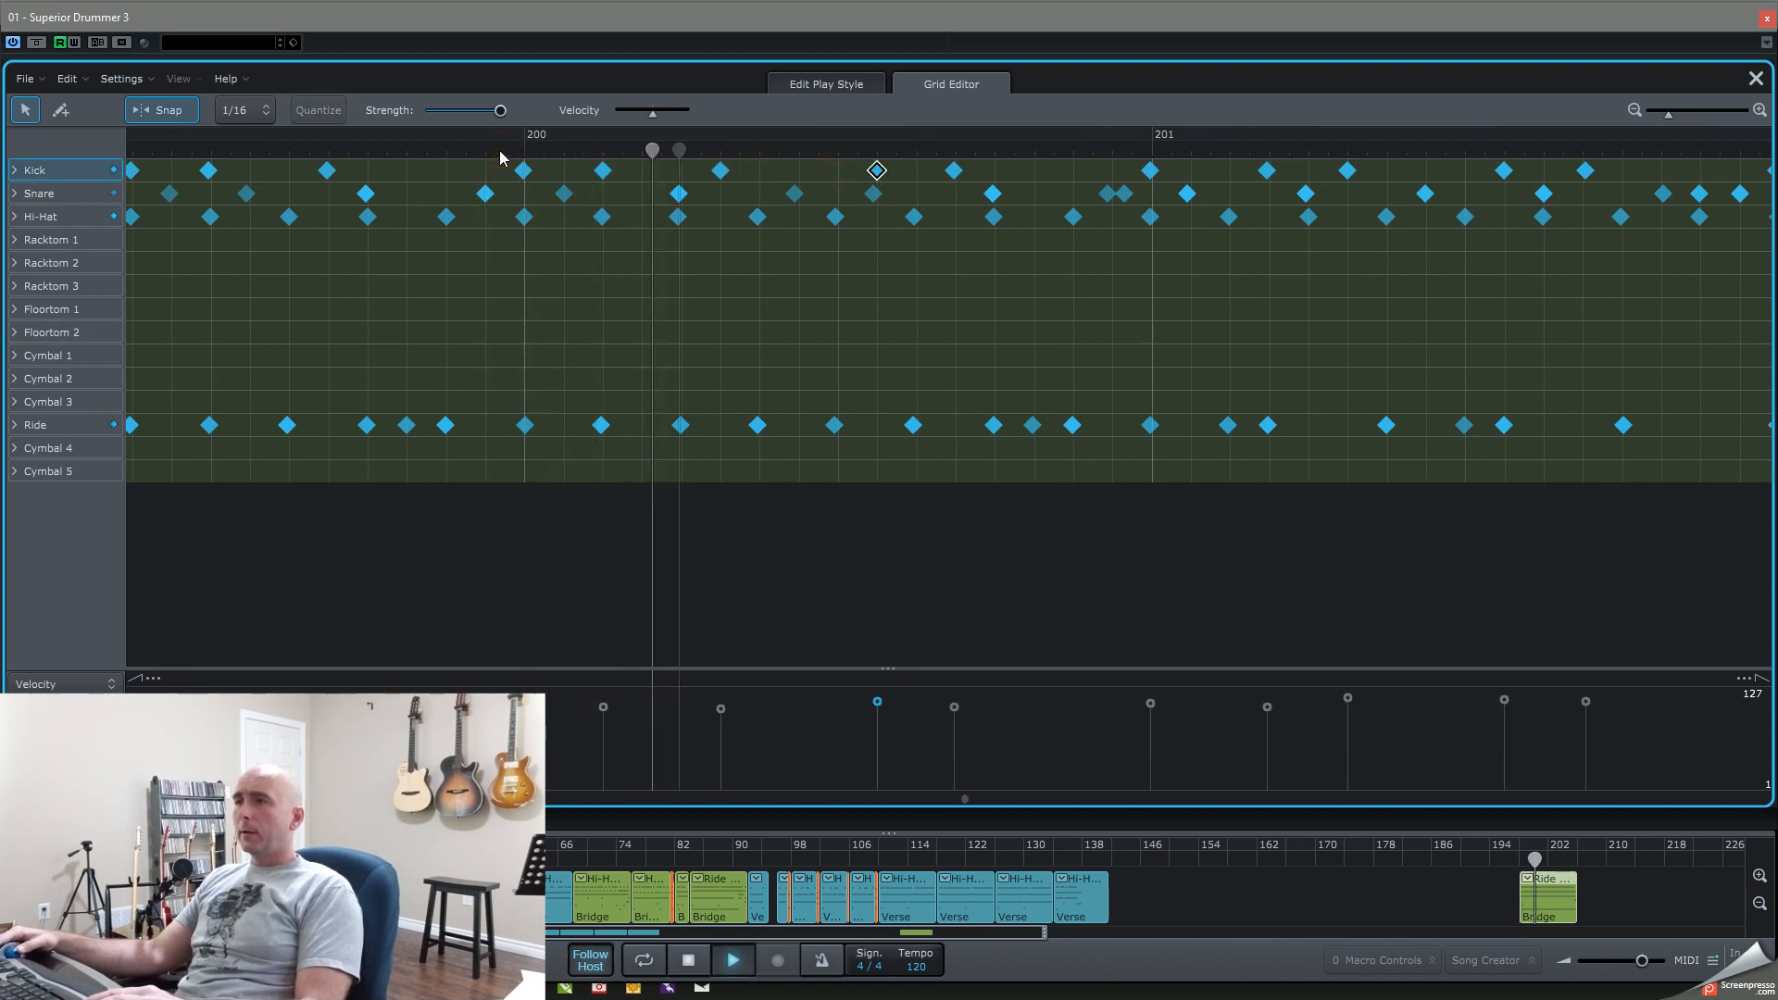
key(space)
key(space)
key(space)
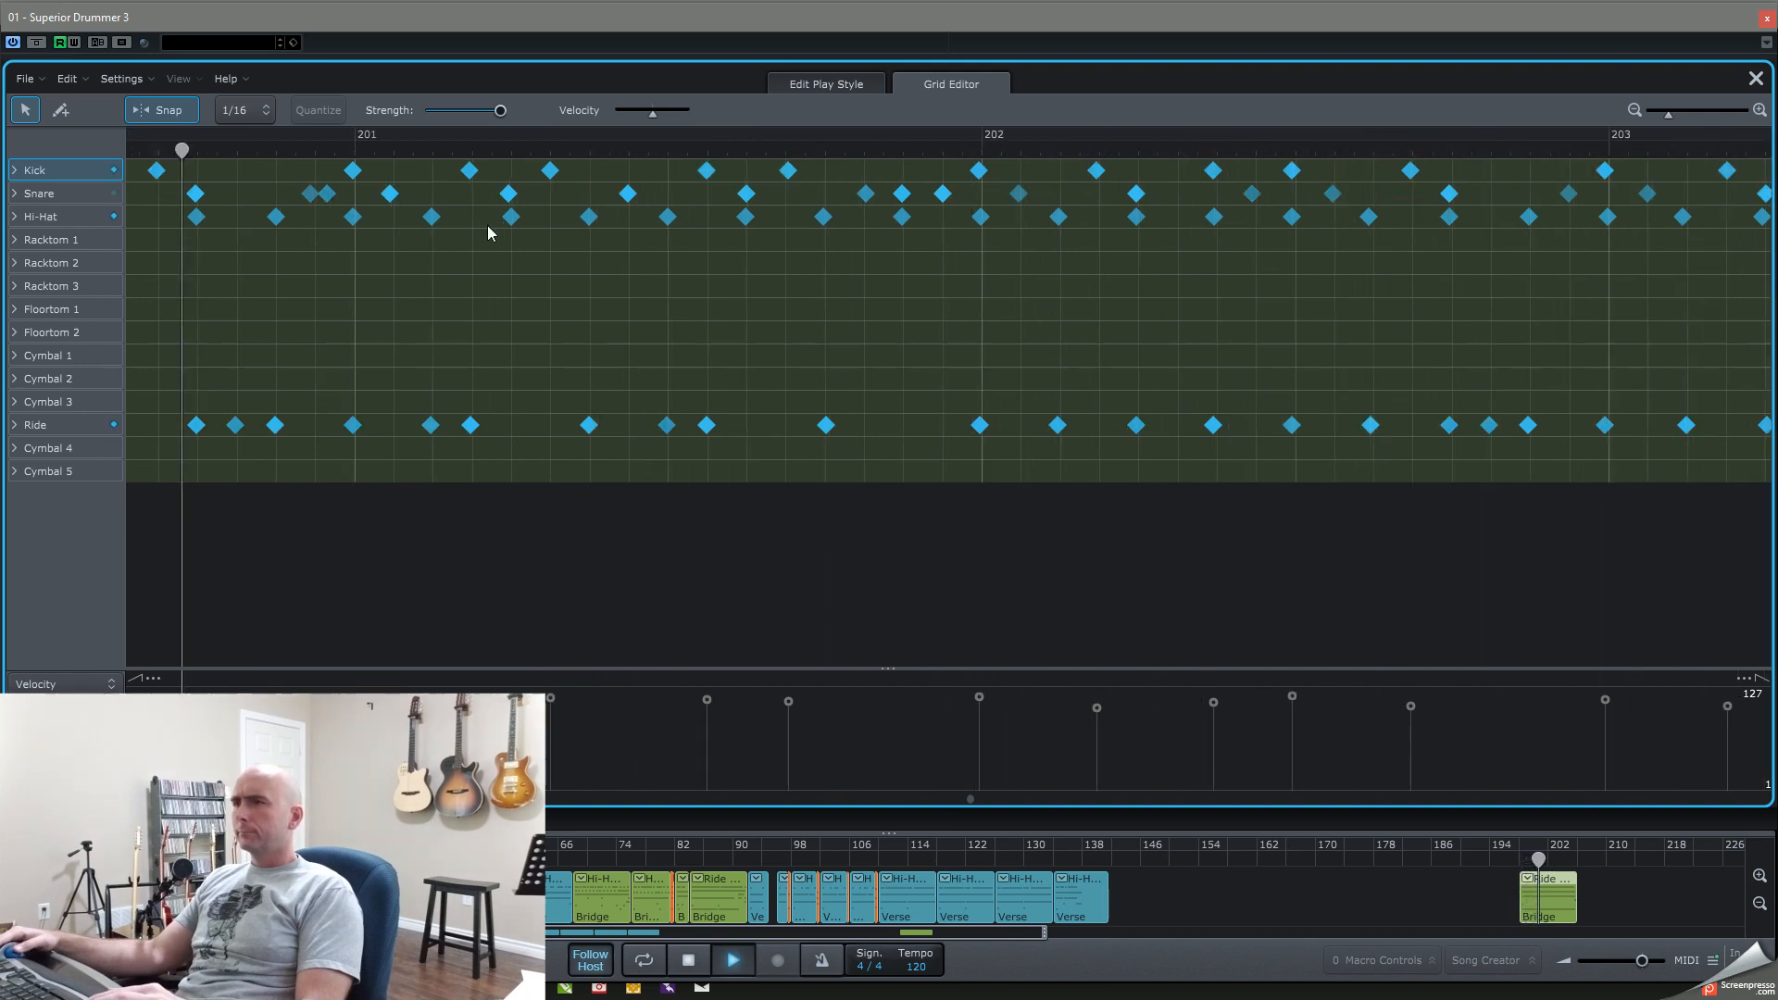
key(space)
key(space)
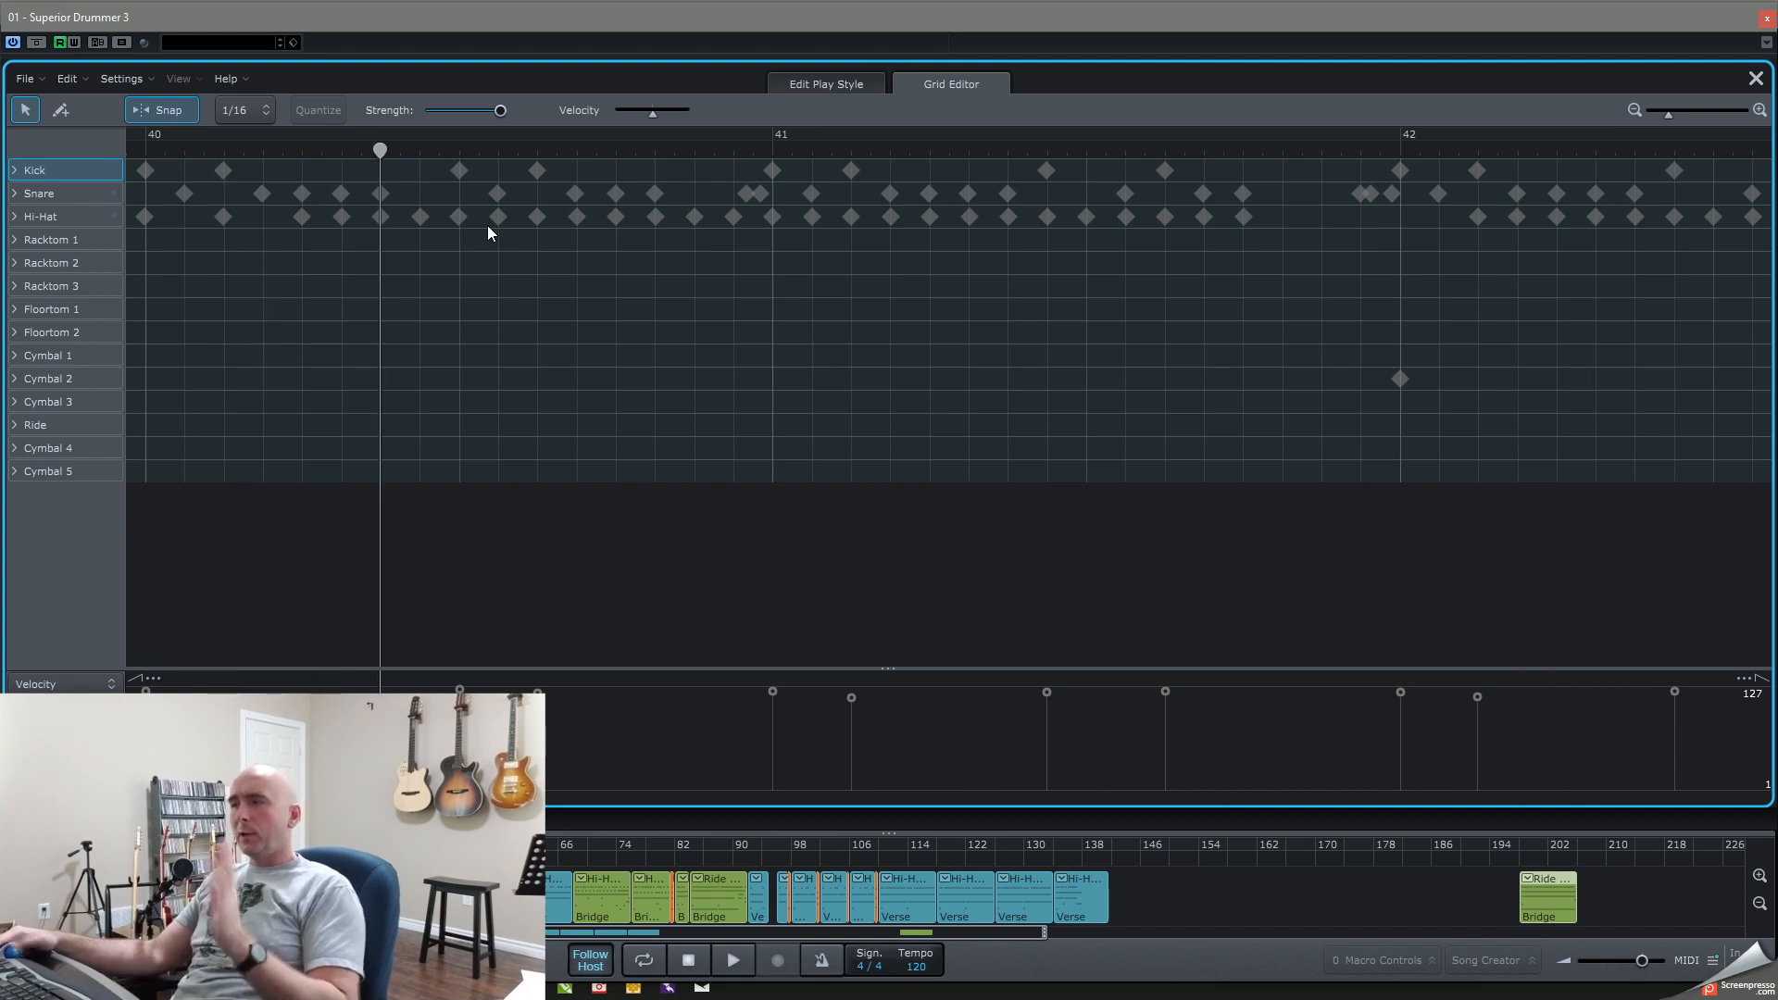
Step: Remove the test Bridge block near bar 198 from the song track and close Superior Drummer 3
right_click(1563, 891)
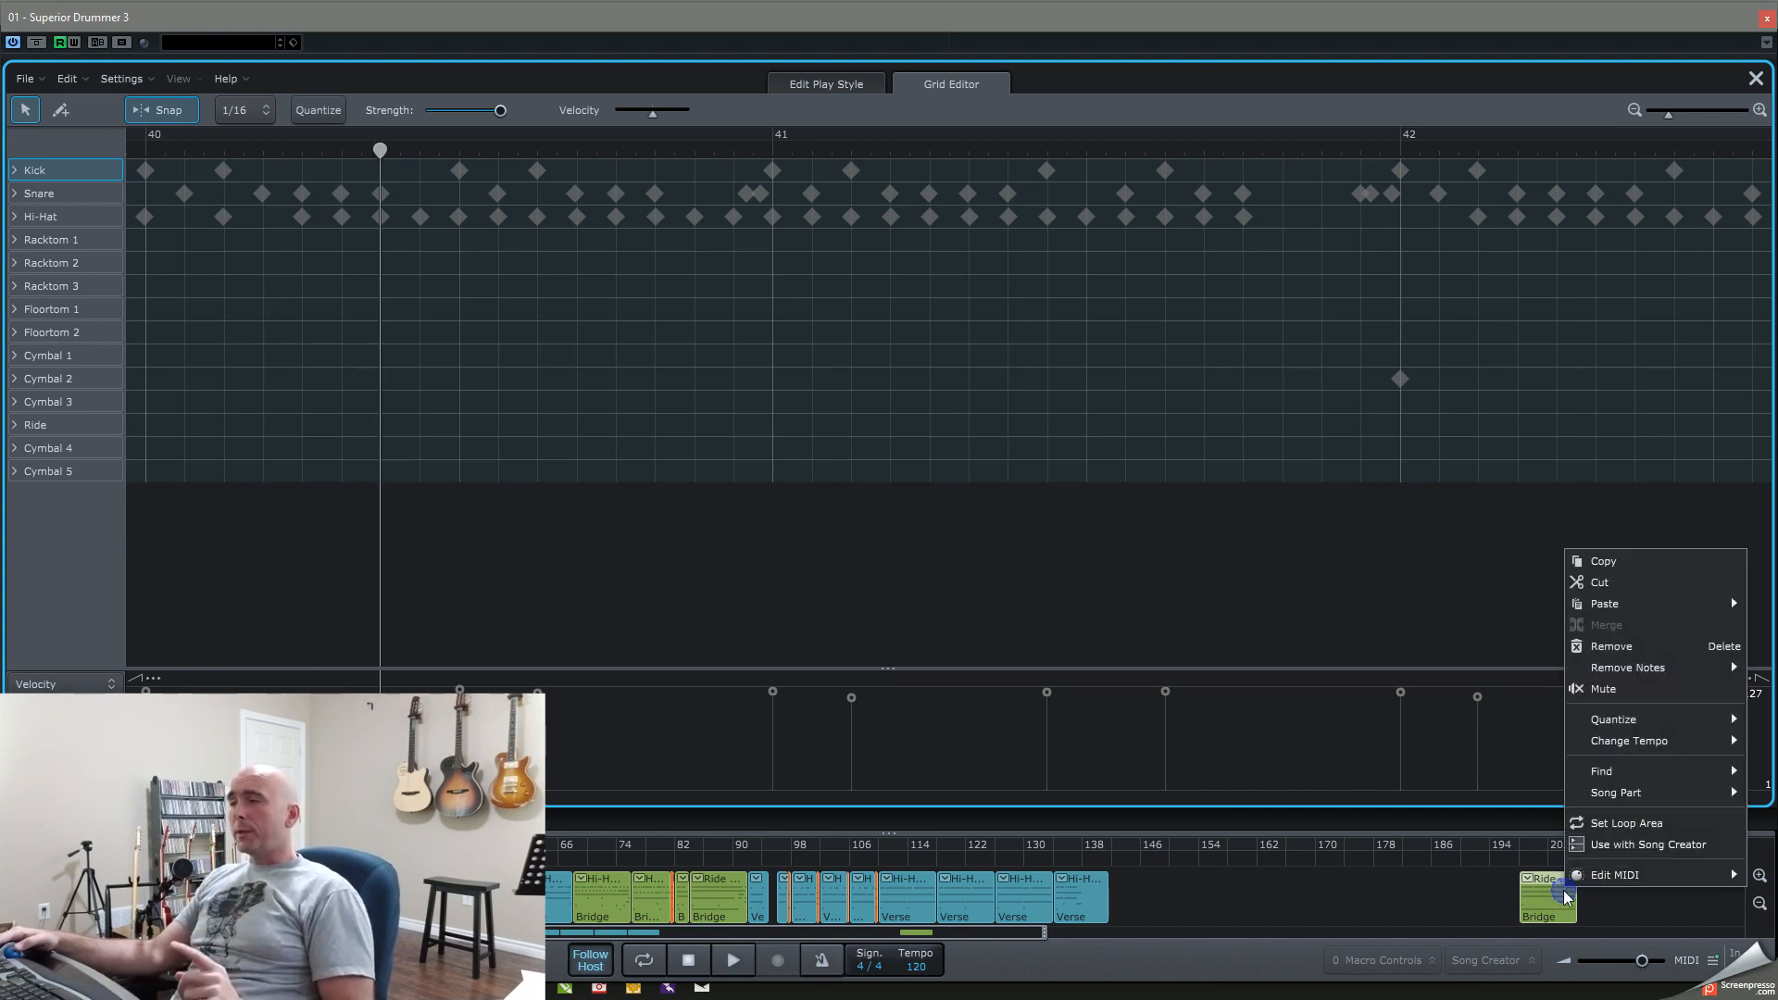
click(1599, 647)
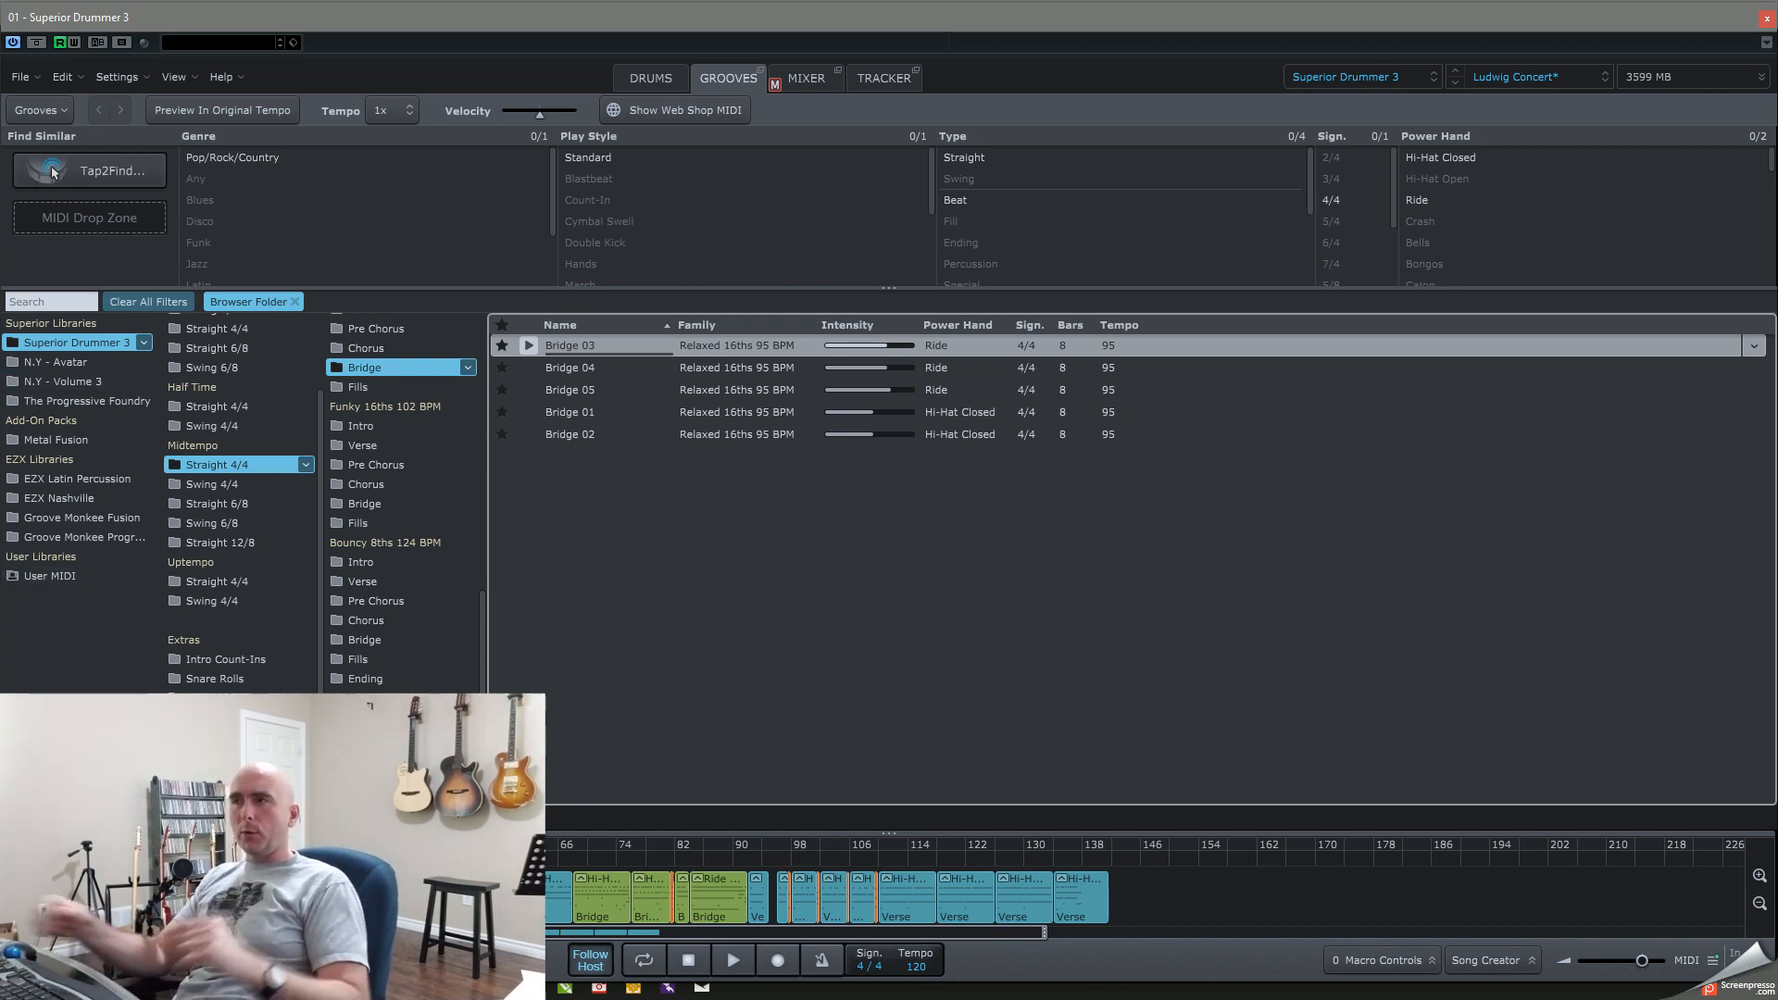
click(1768, 18)
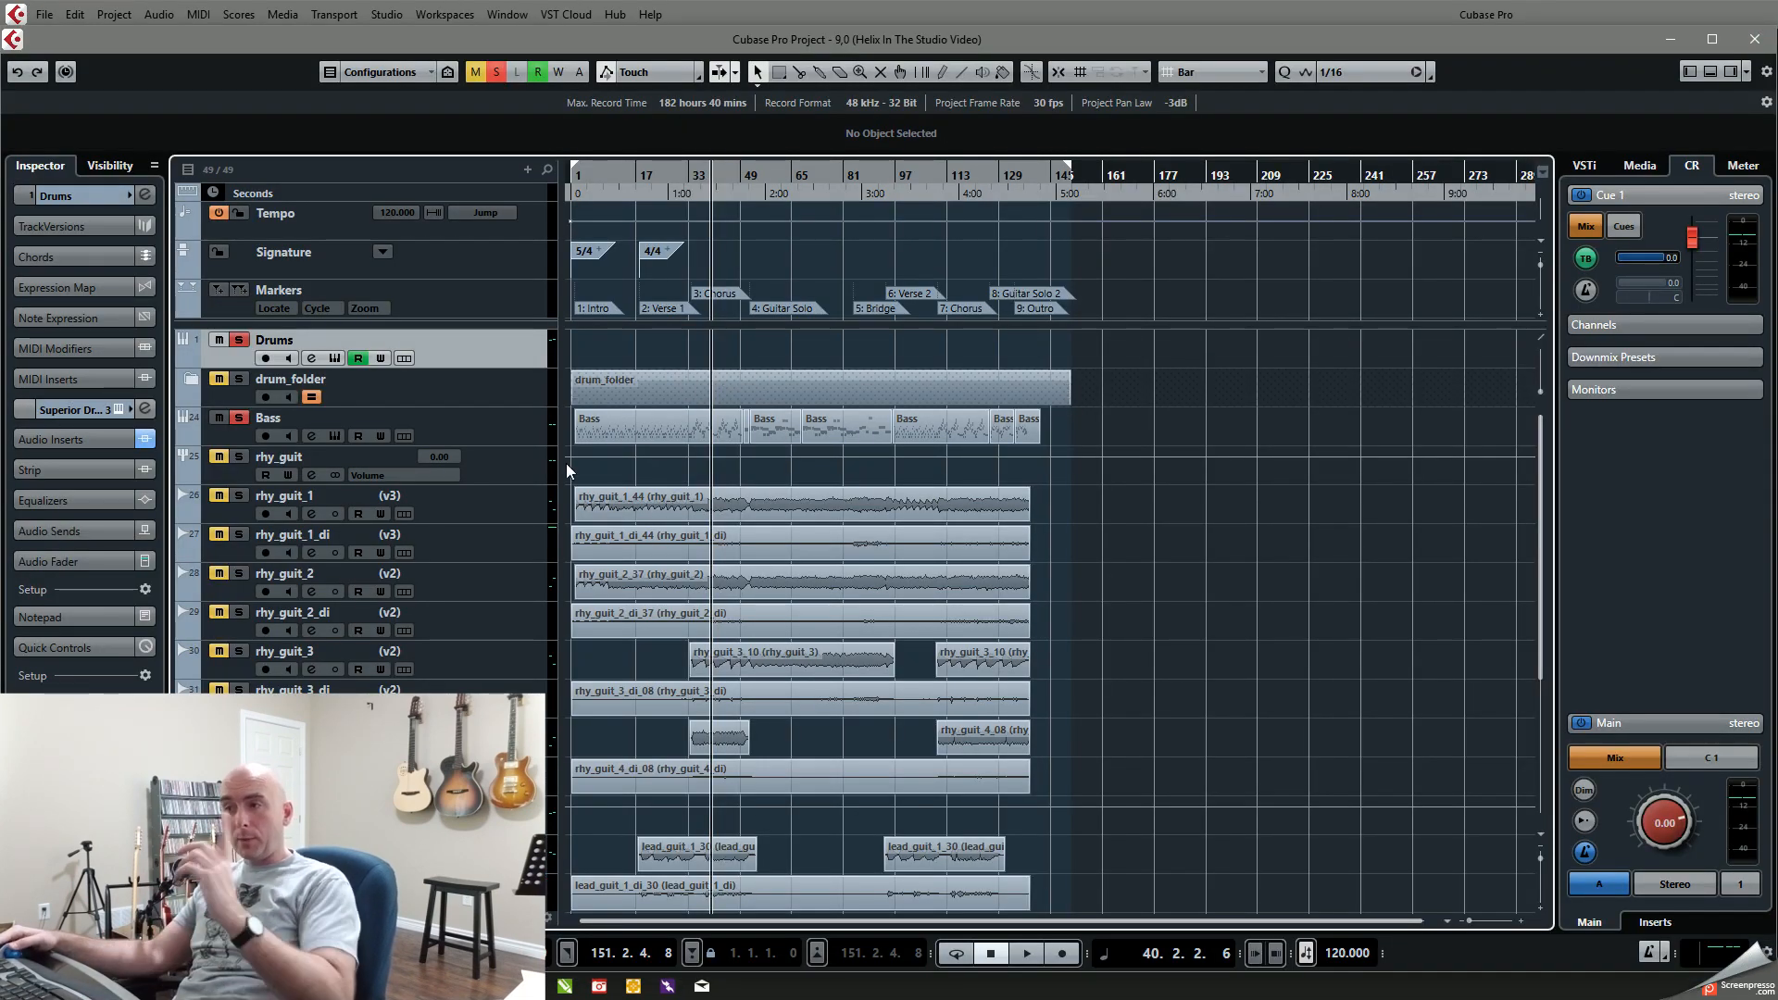
Step: Replace the Drums and Bass solos with a solo on rhy_guit_1 and play from about bar 13
click(238, 339)
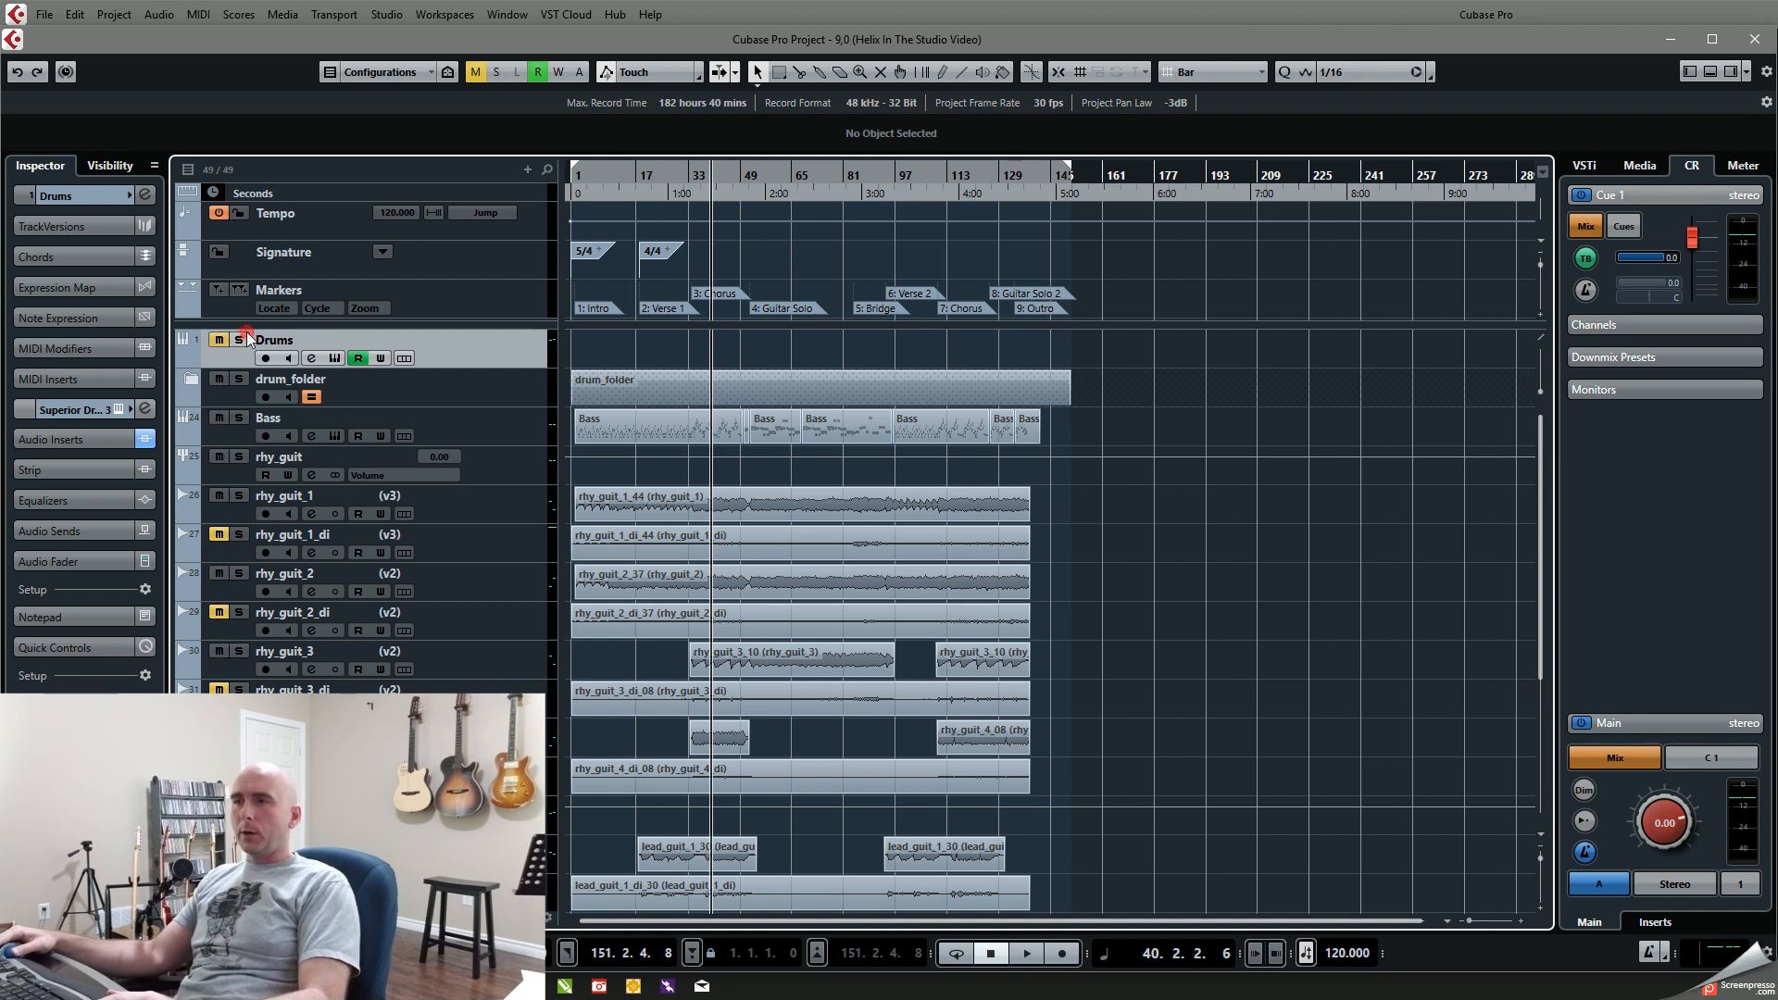
key(Home)
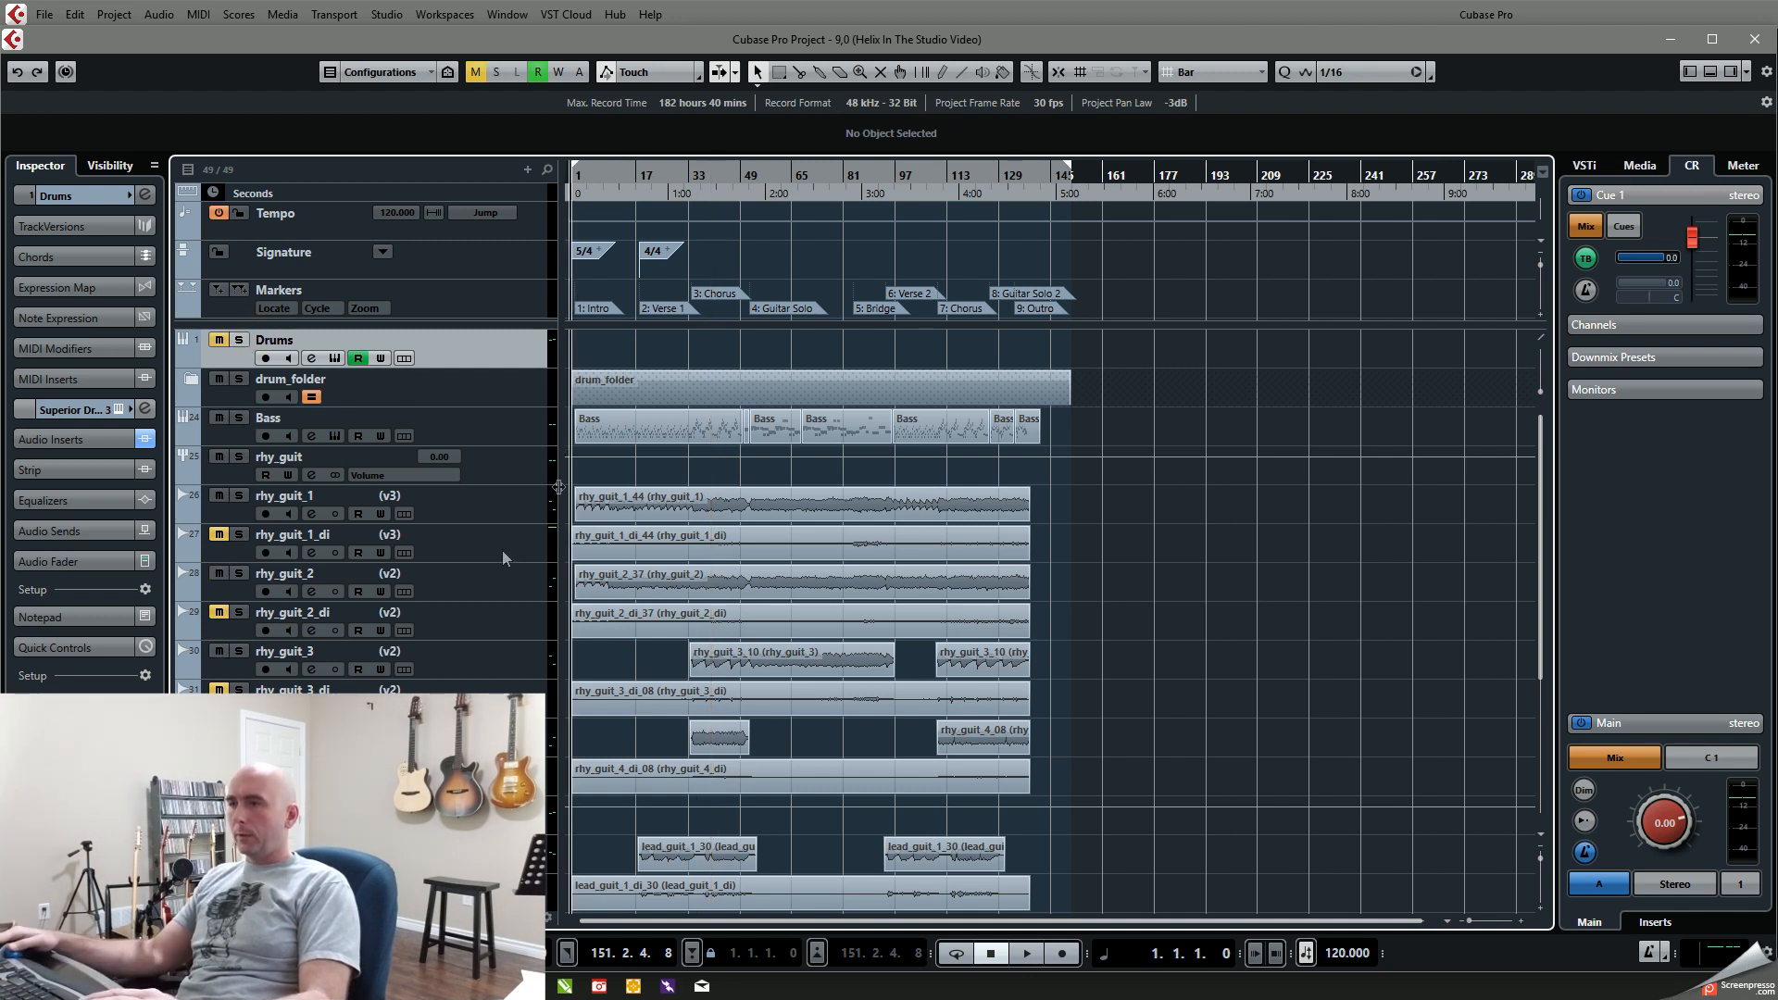
click(239, 497)
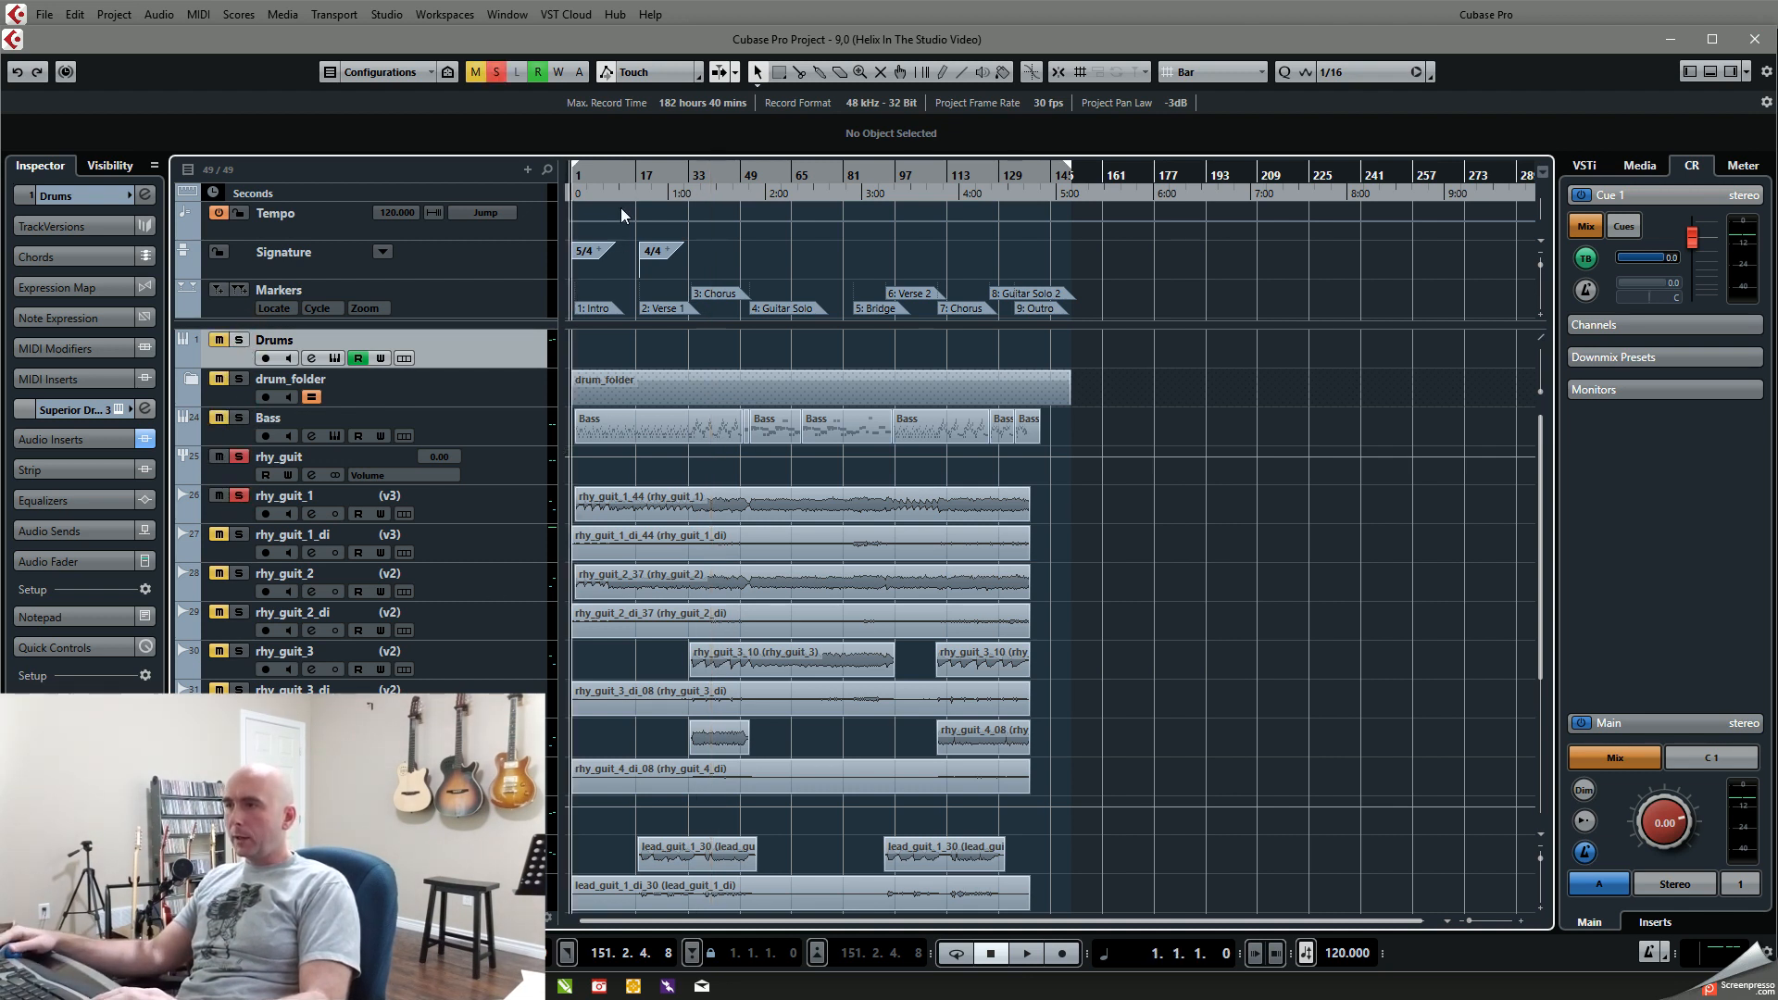
click(596, 174)
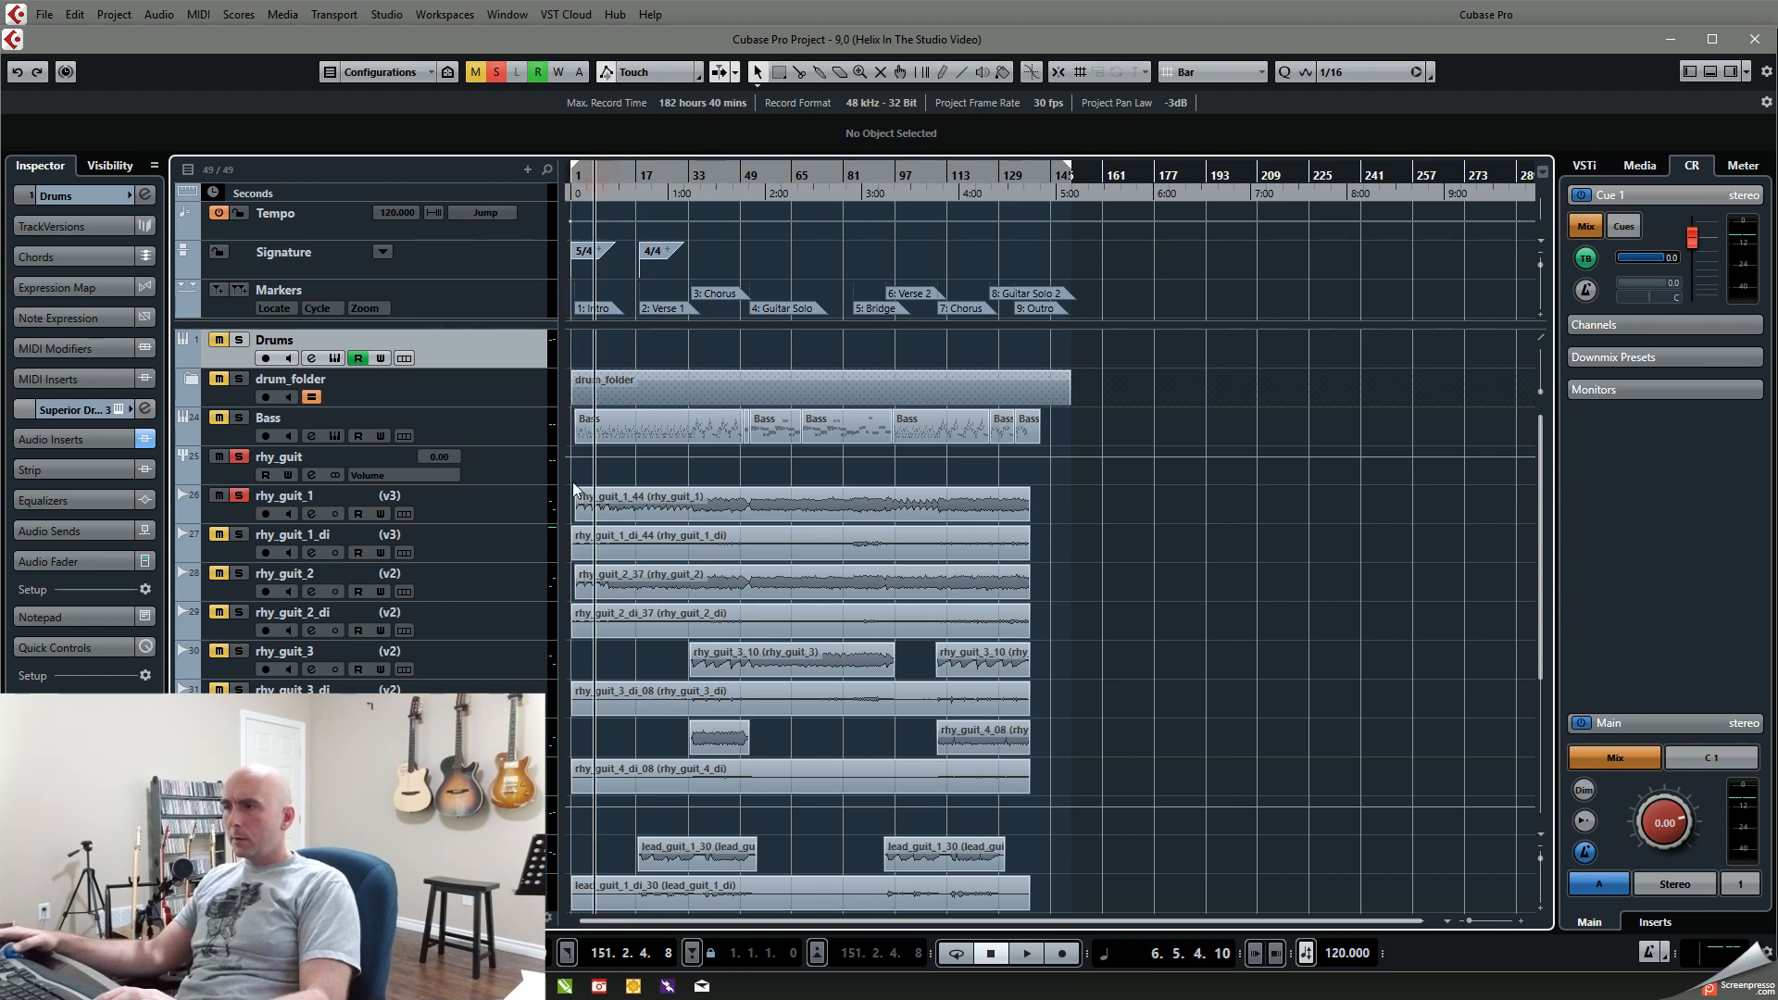
scroll(679, 516, up, 2)
scroll(679, 521, up, 1)
scroll(655, 426, left, 2)
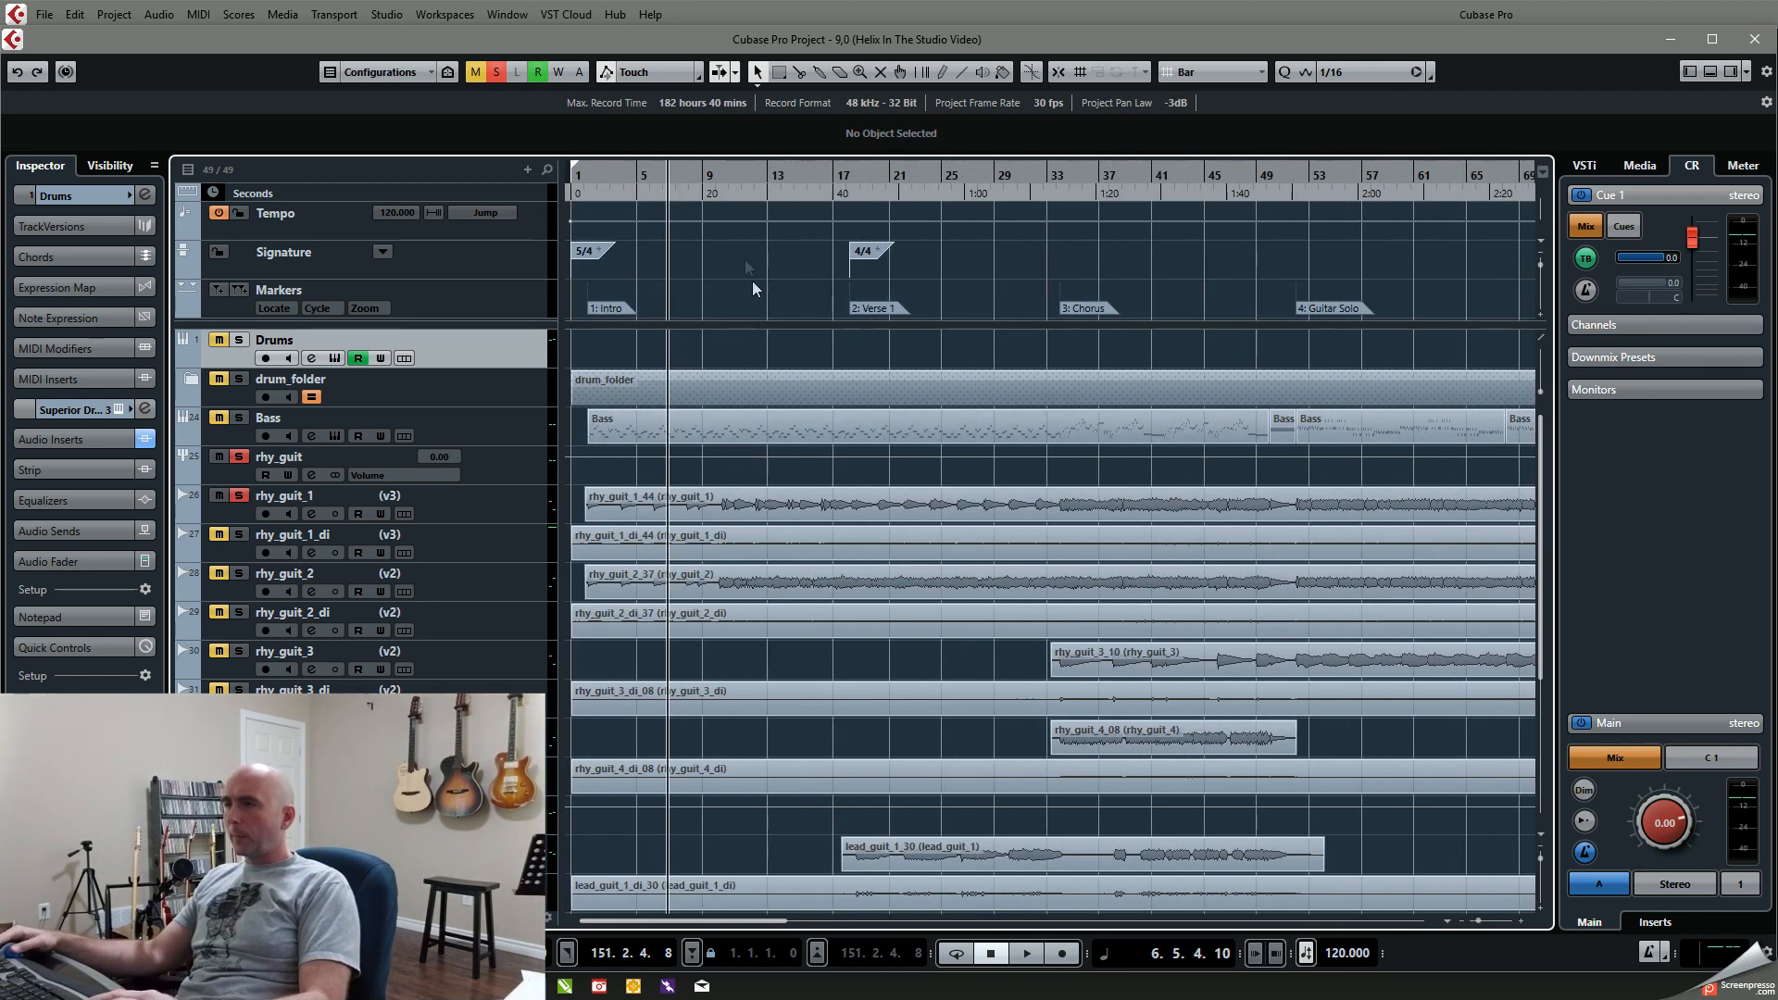
click(765, 175)
key(space)
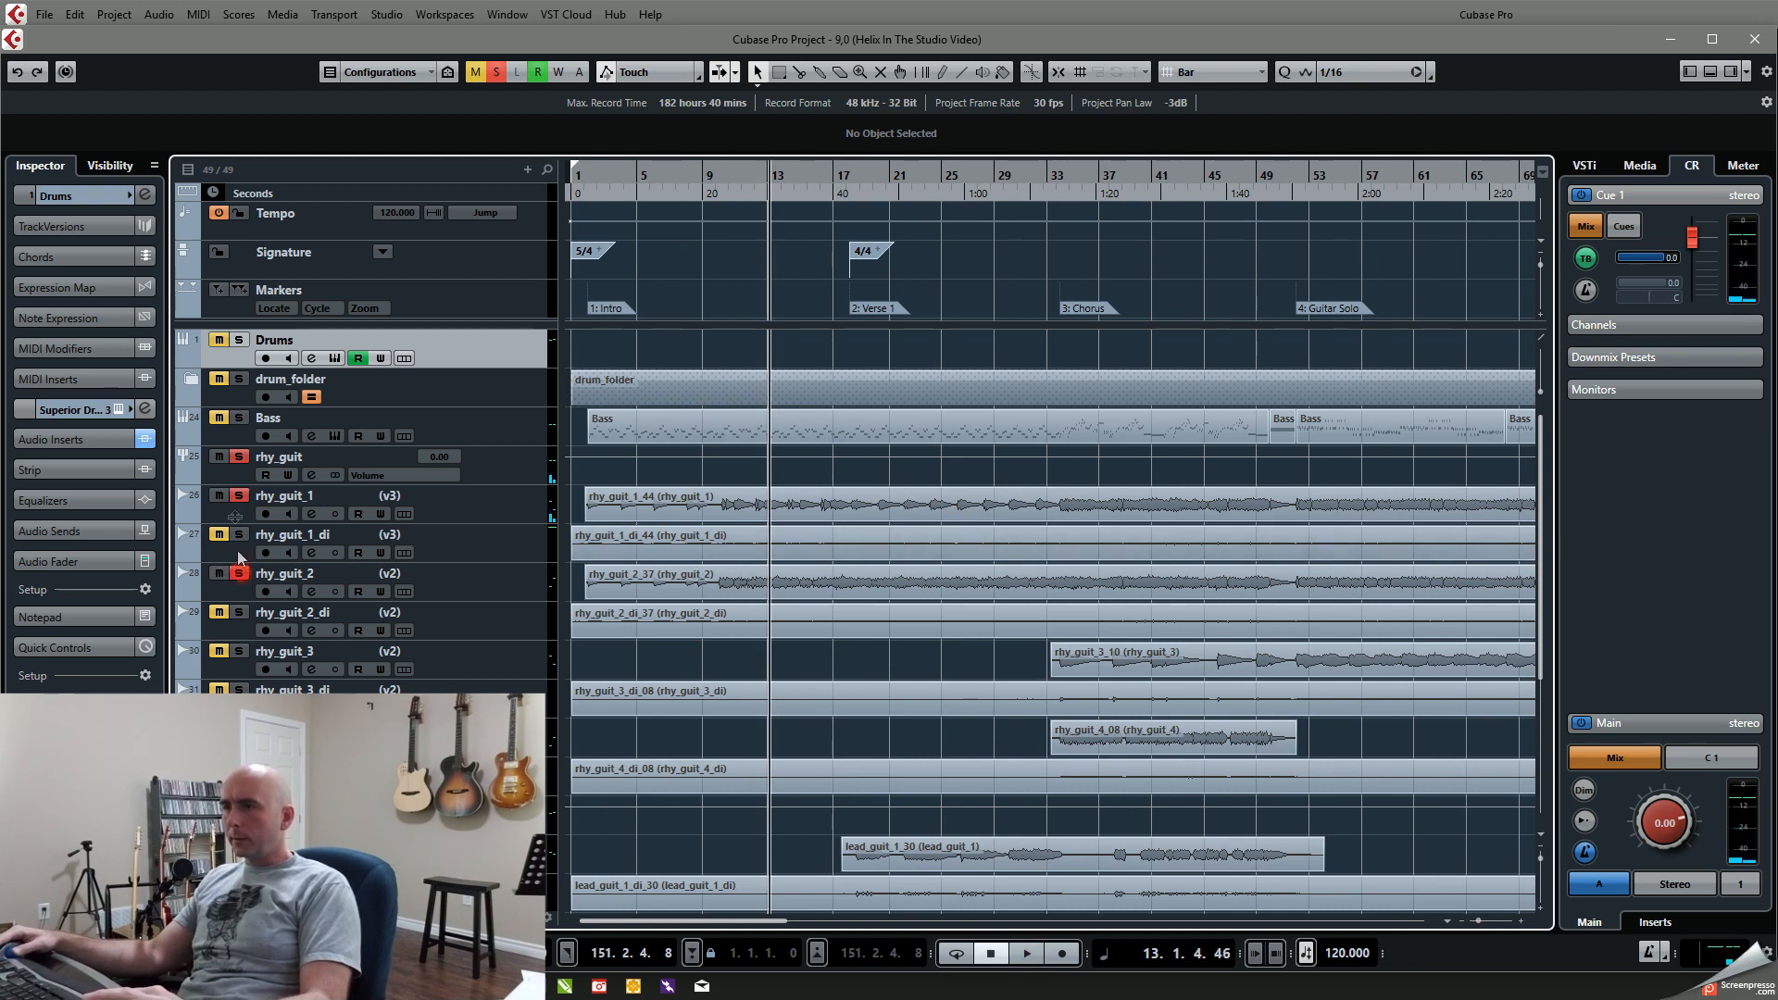
Step: Leave only rhy_guit_2 soloed and play it from about bar 10 to just before Verse 1
click(238, 498)
key(space)
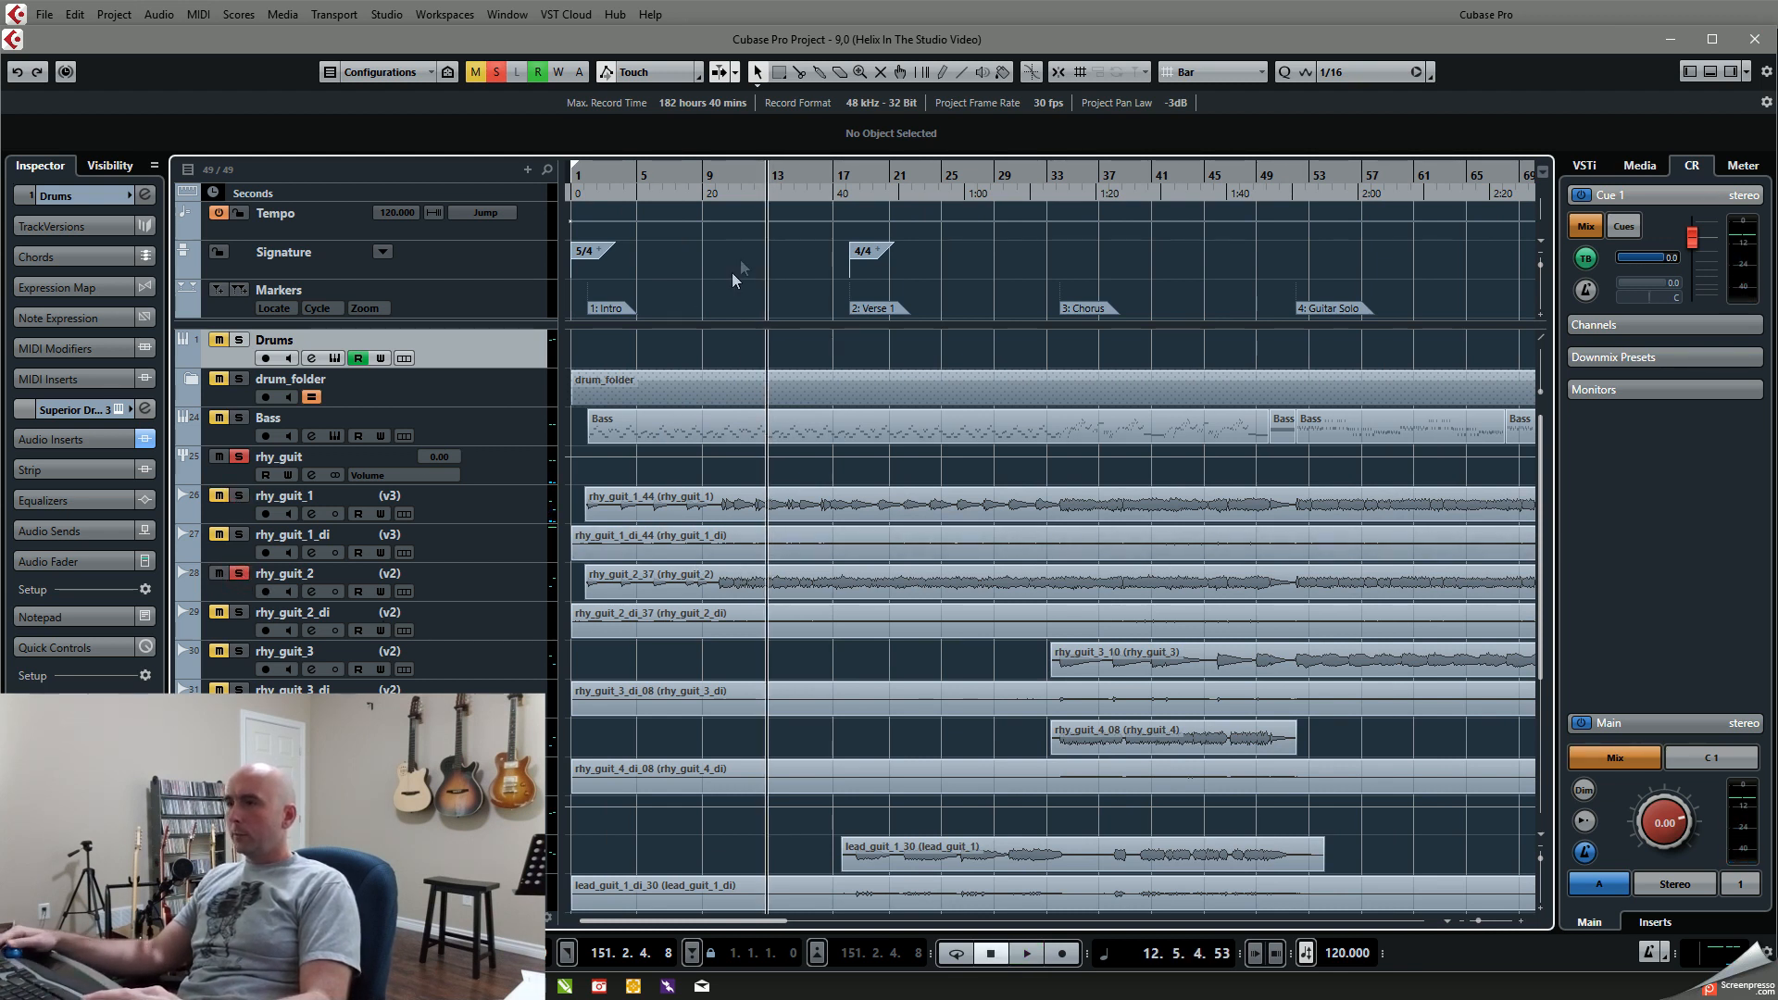
click(730, 178)
click(726, 176)
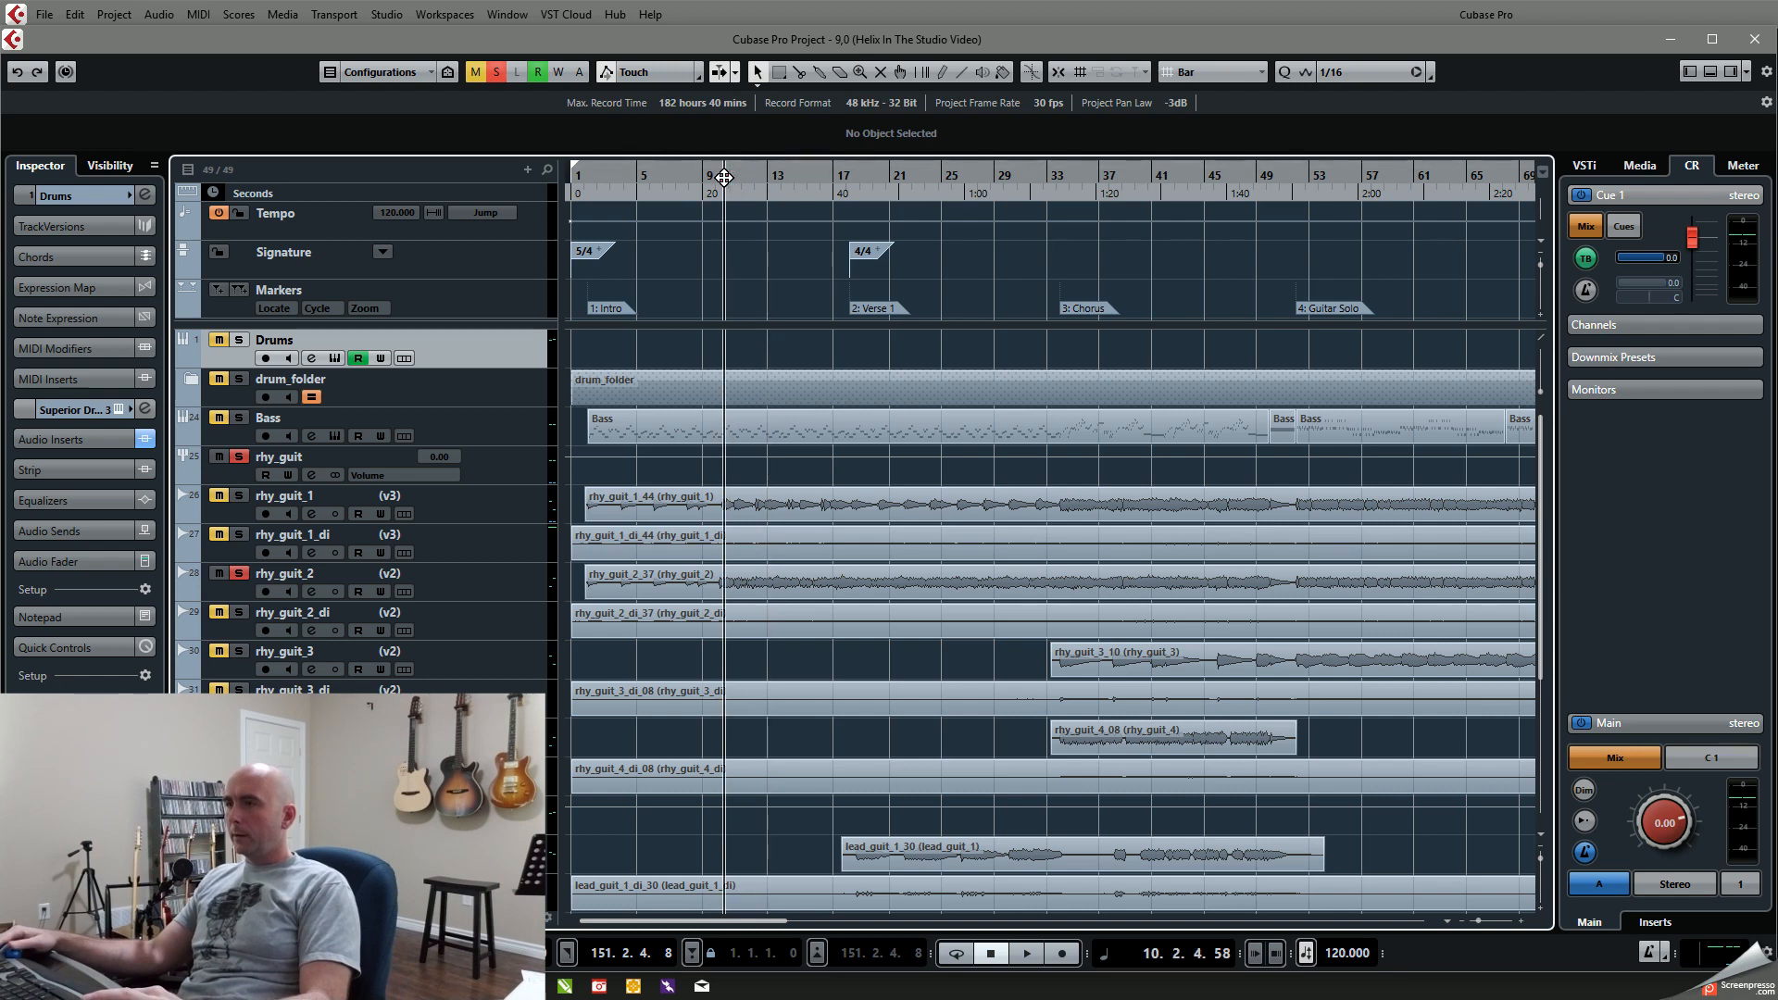
click(718, 176)
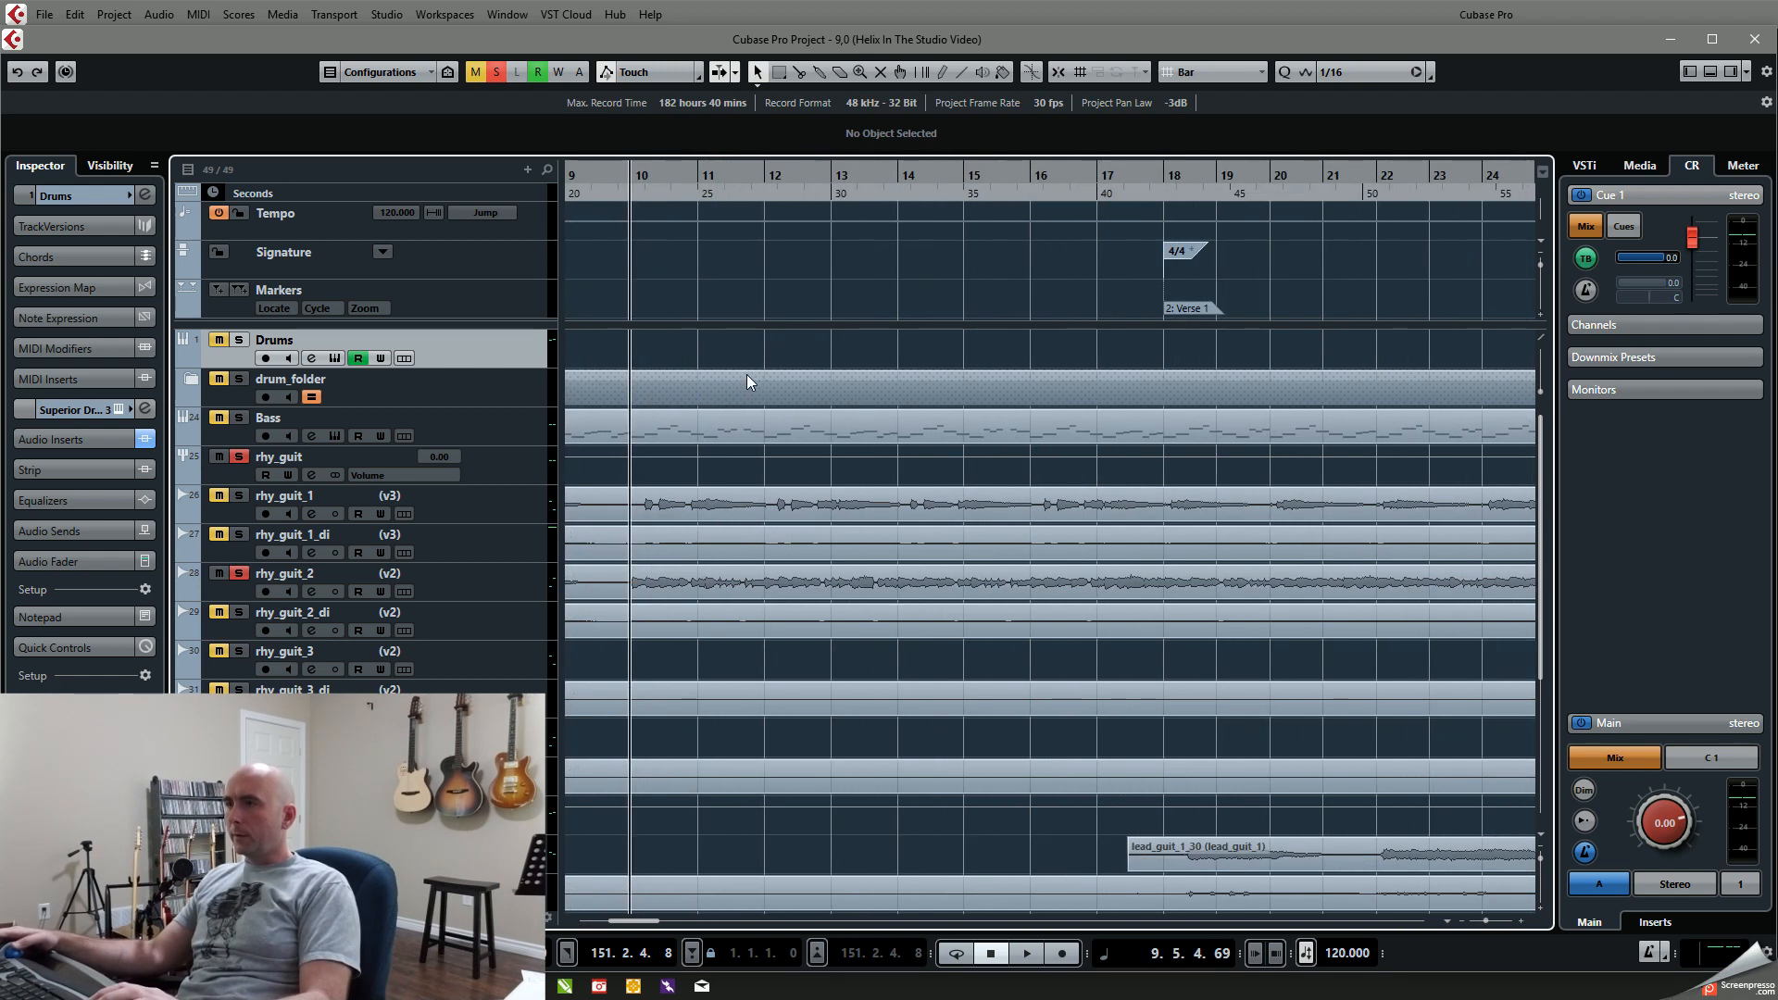
key(space)
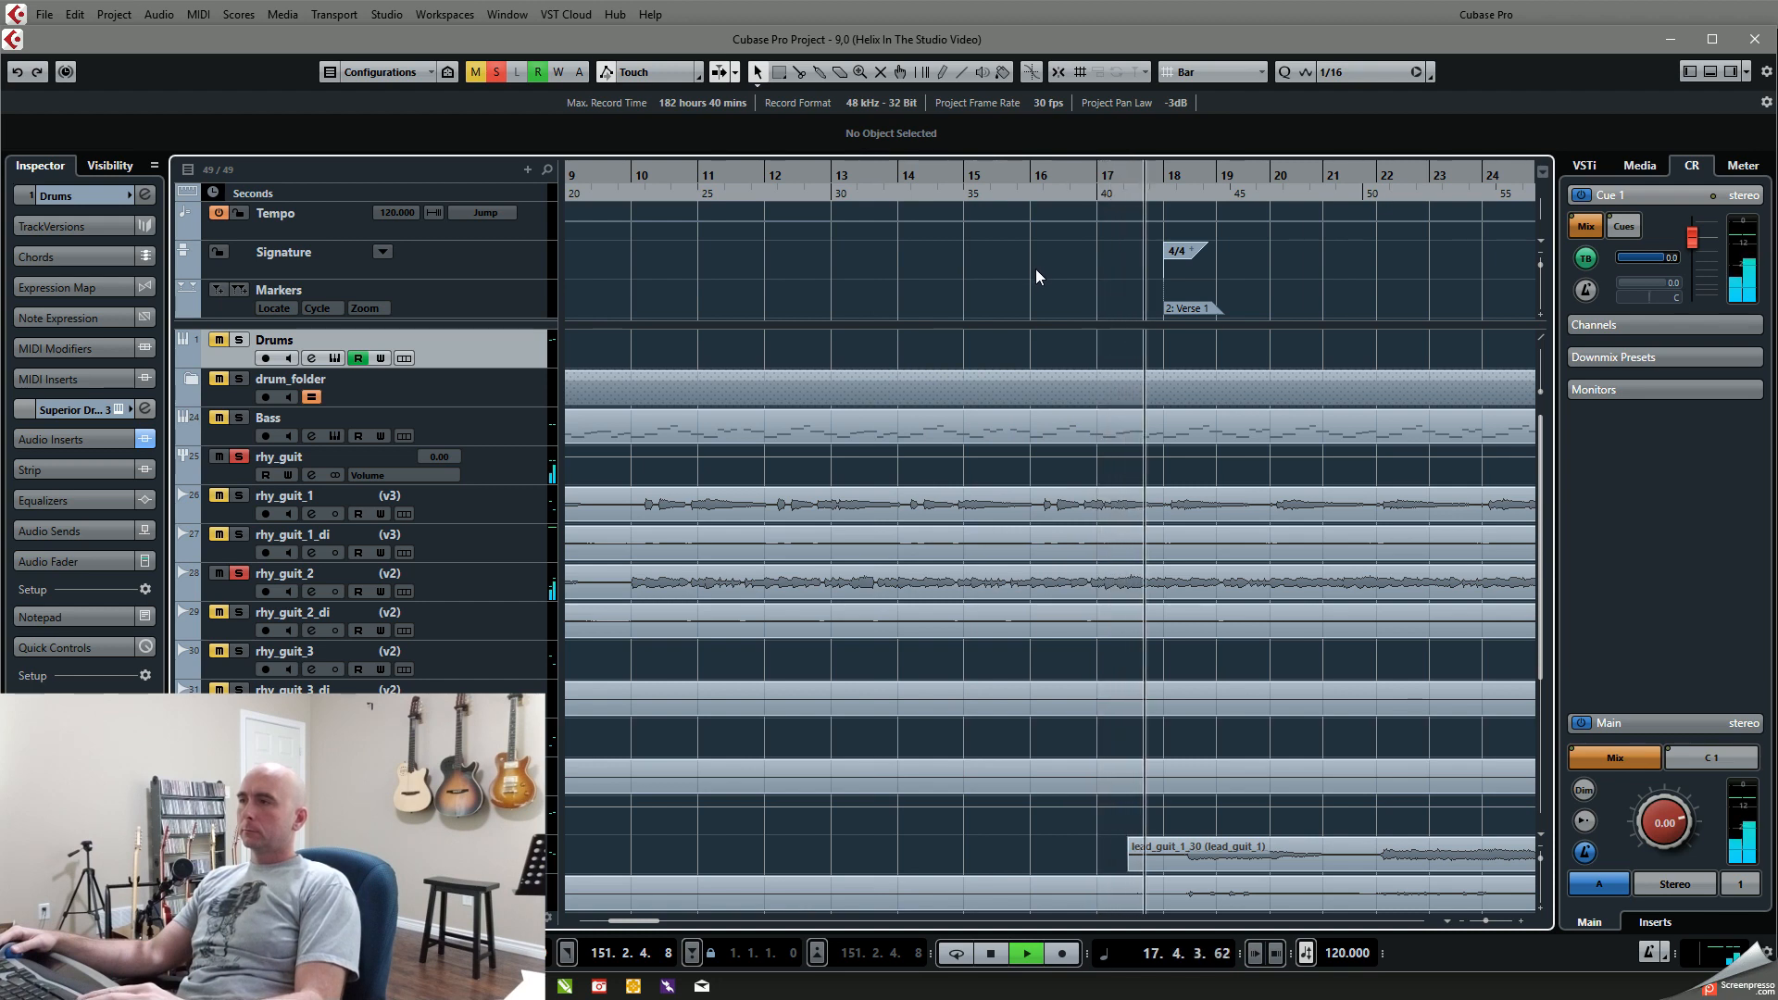
key(space)
Step: Solo Bass instead of the rhythm guitars and play the intro from the beginning up to about bar 6
scroll(1354, 442, left, 8)
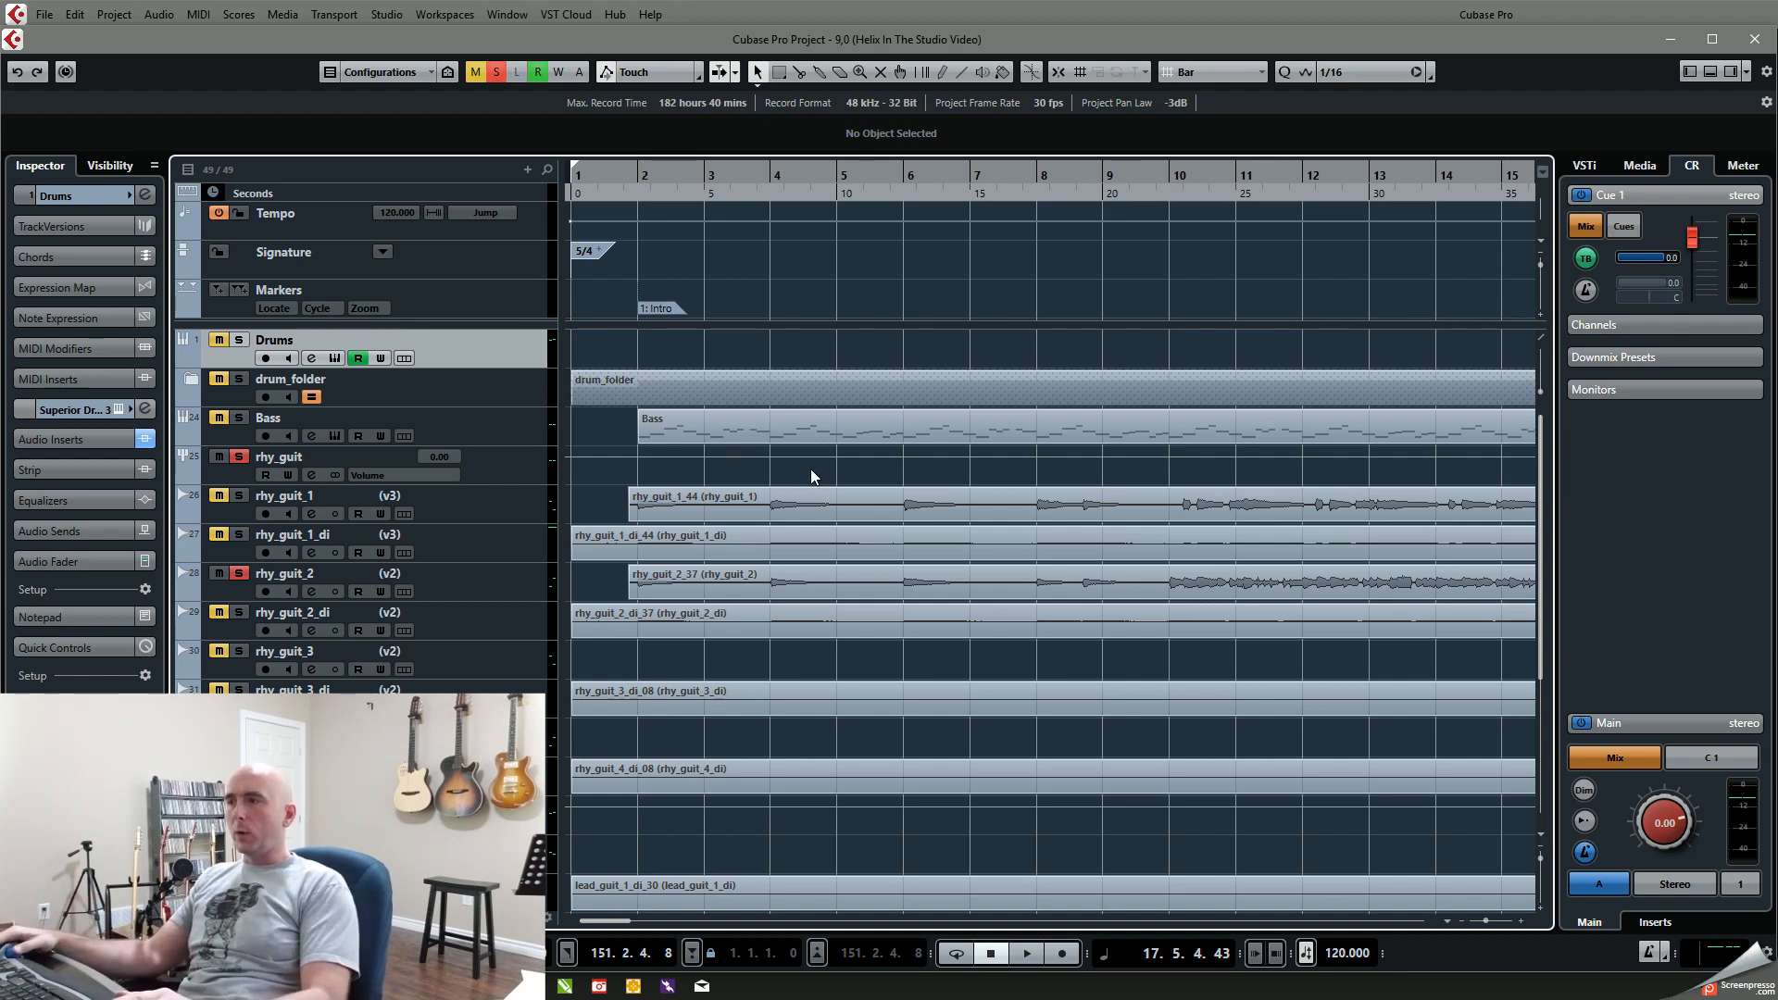
scroll(809, 469, down, 2)
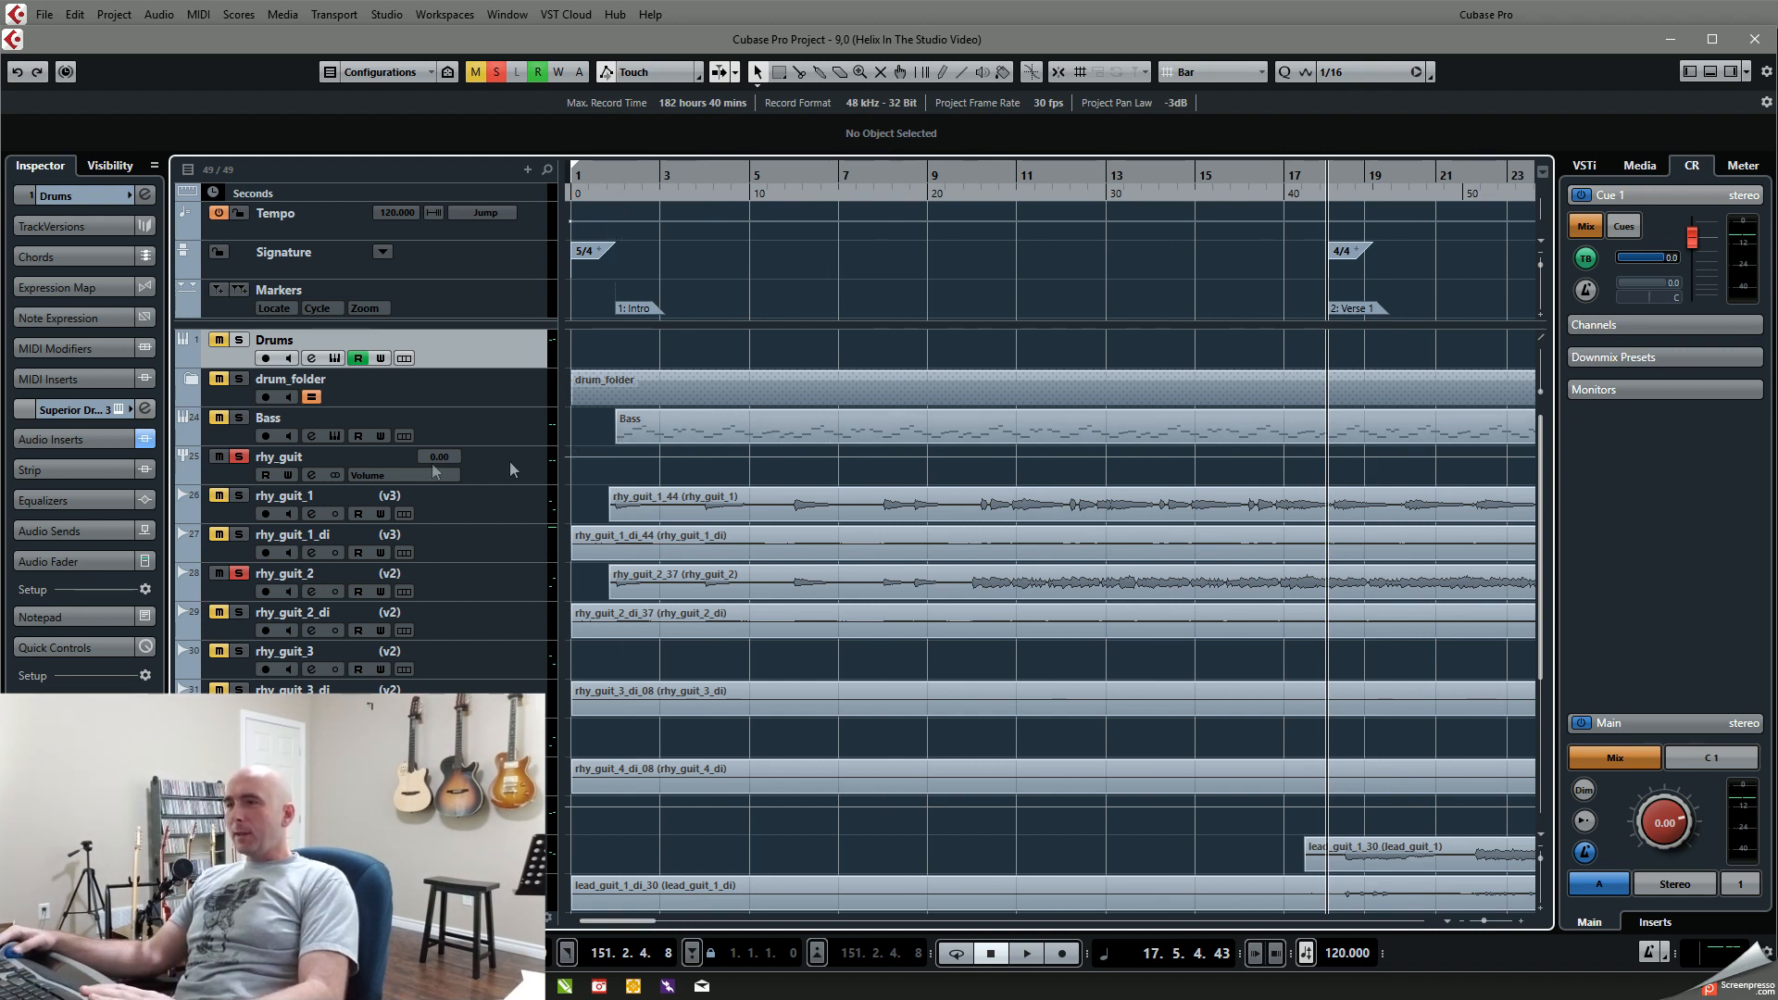
click(239, 418)
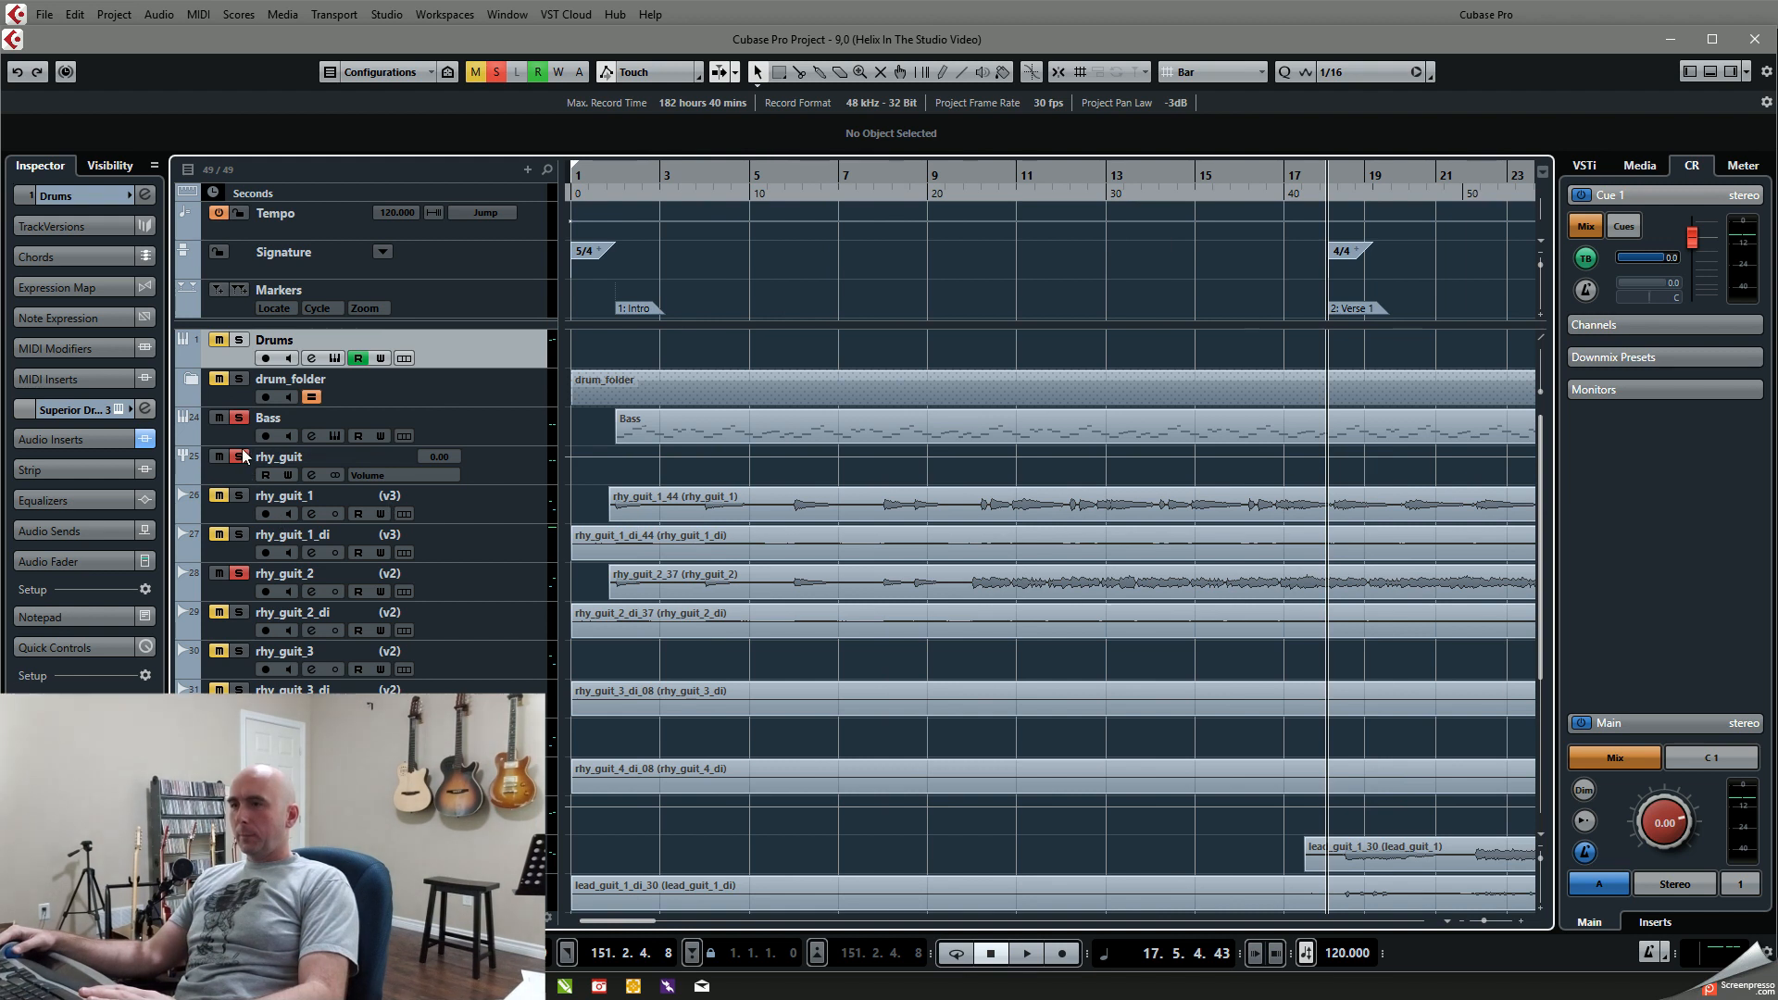
click(240, 457)
key(KP_Subtract)
key(KP_Subtract)
key(space)
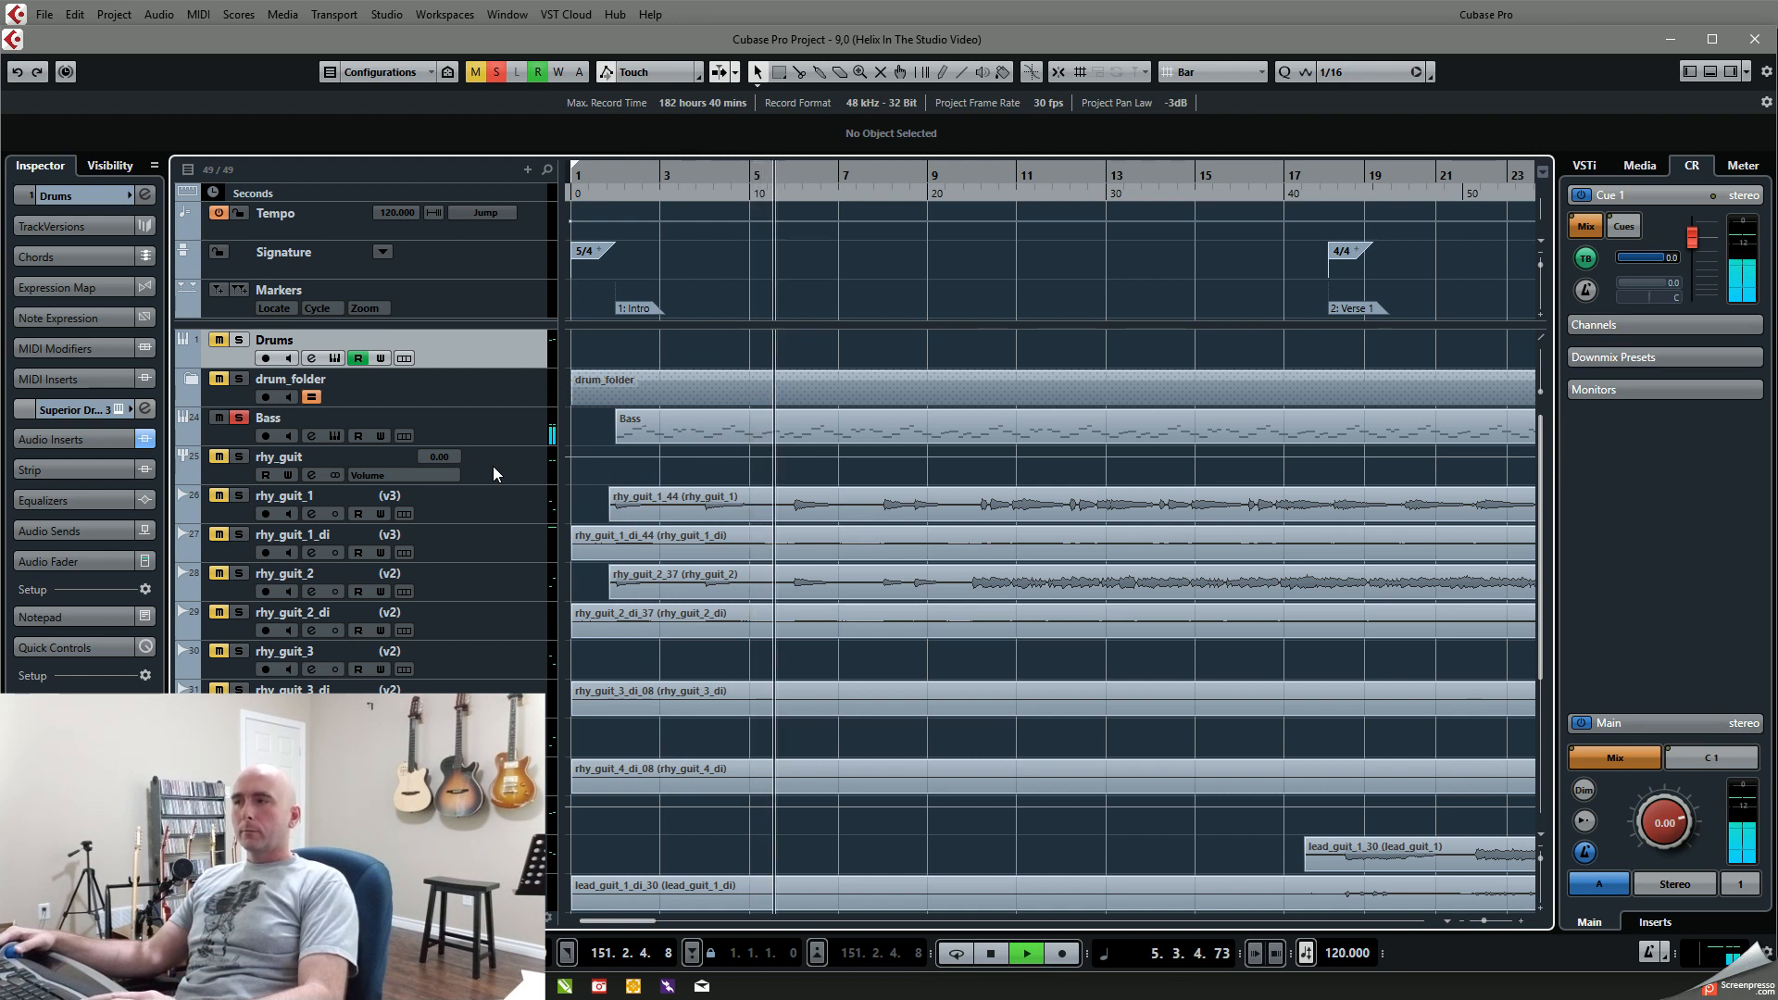
key(space)
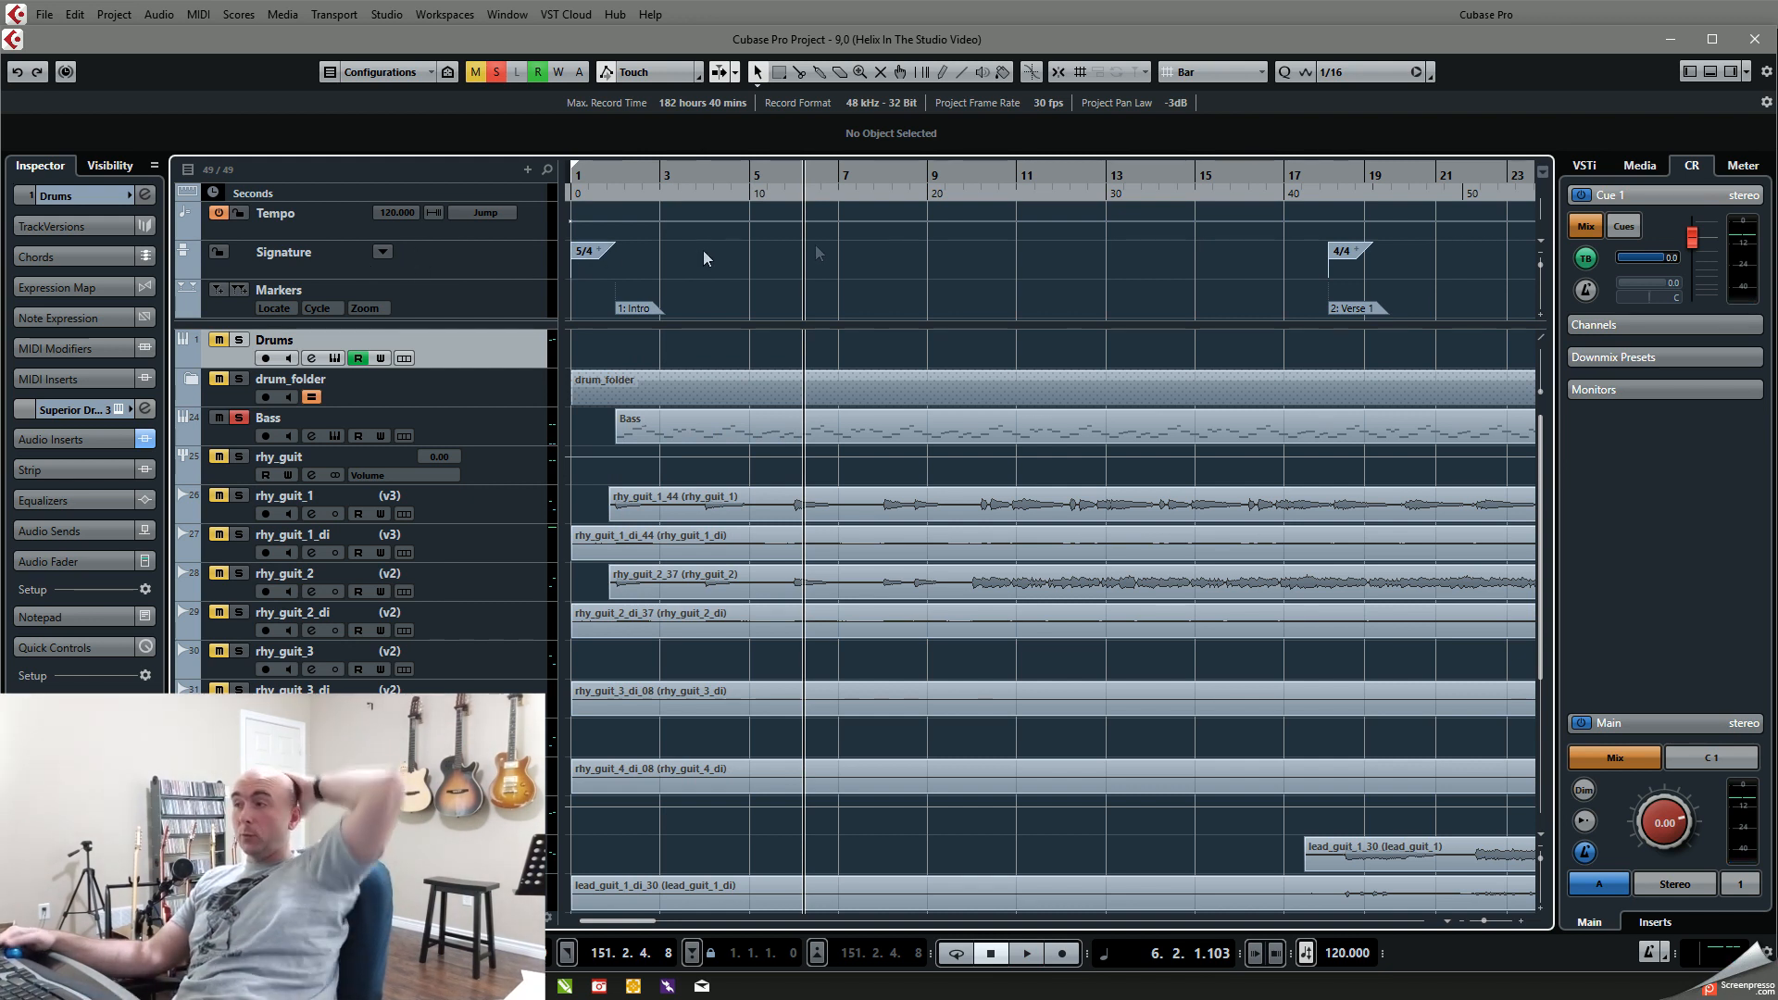
Step: Look over the song section markers along the timeline from Intro to Outro
key(g)
key(g)
key(g)
key(g)
key(g)
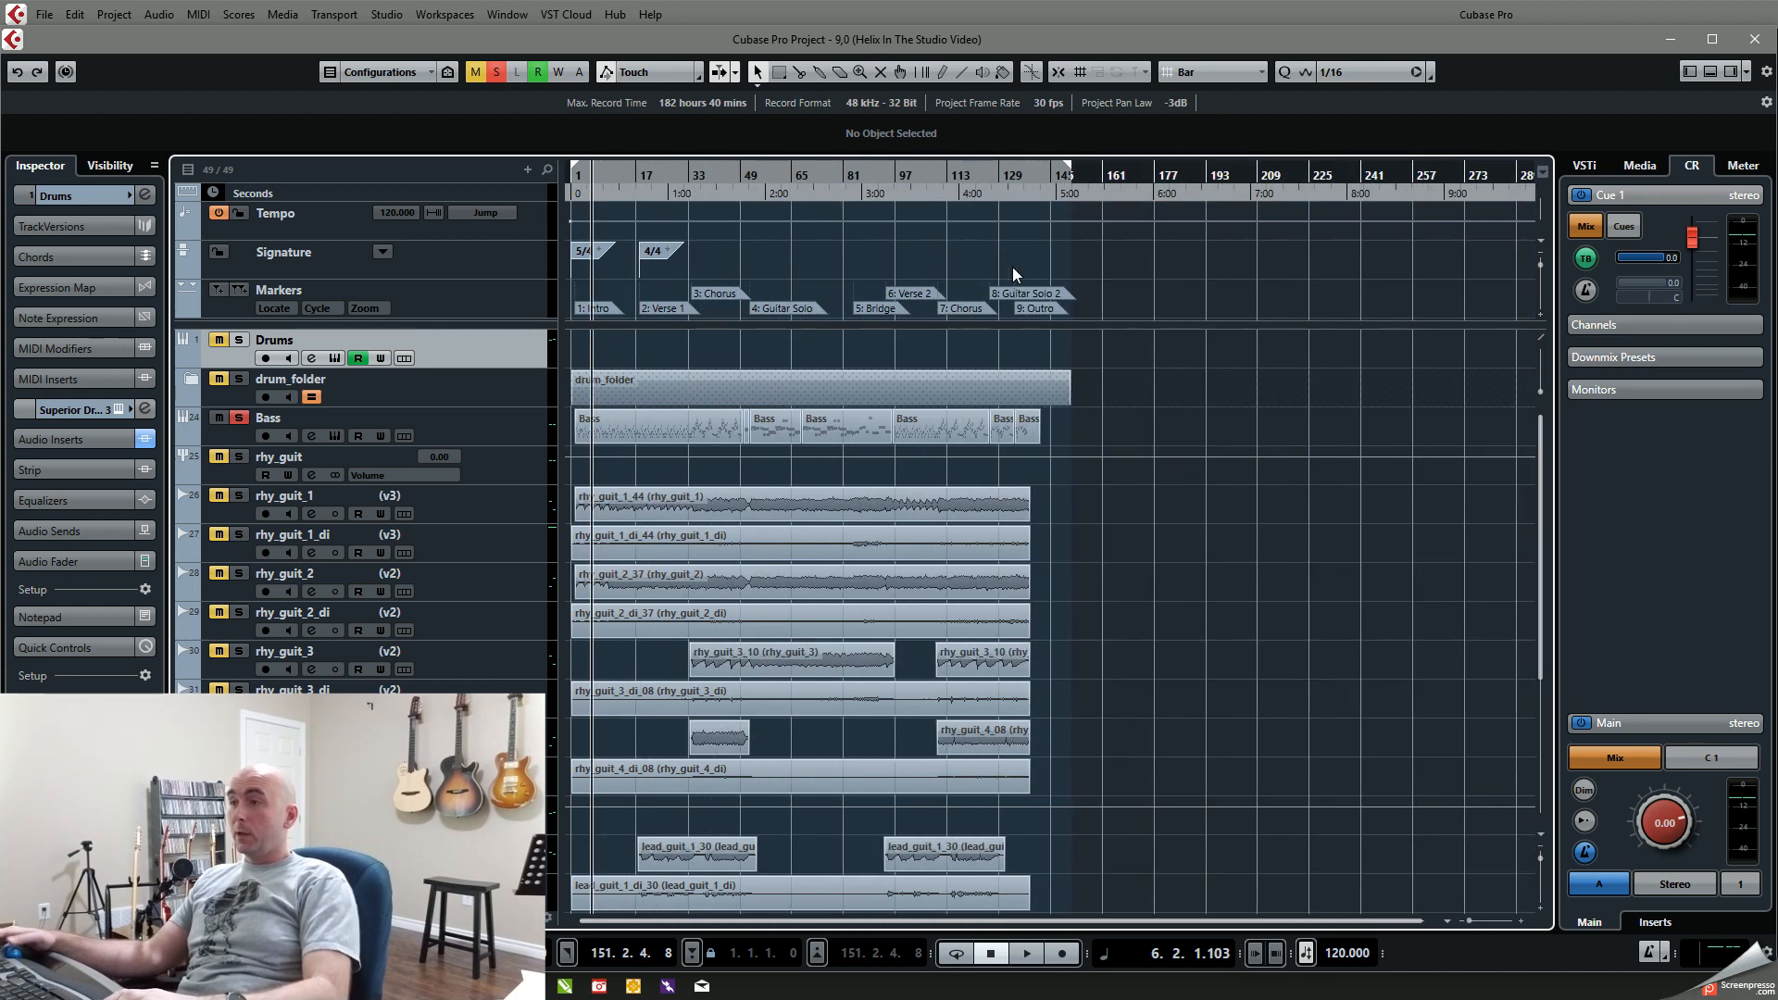
key(h)
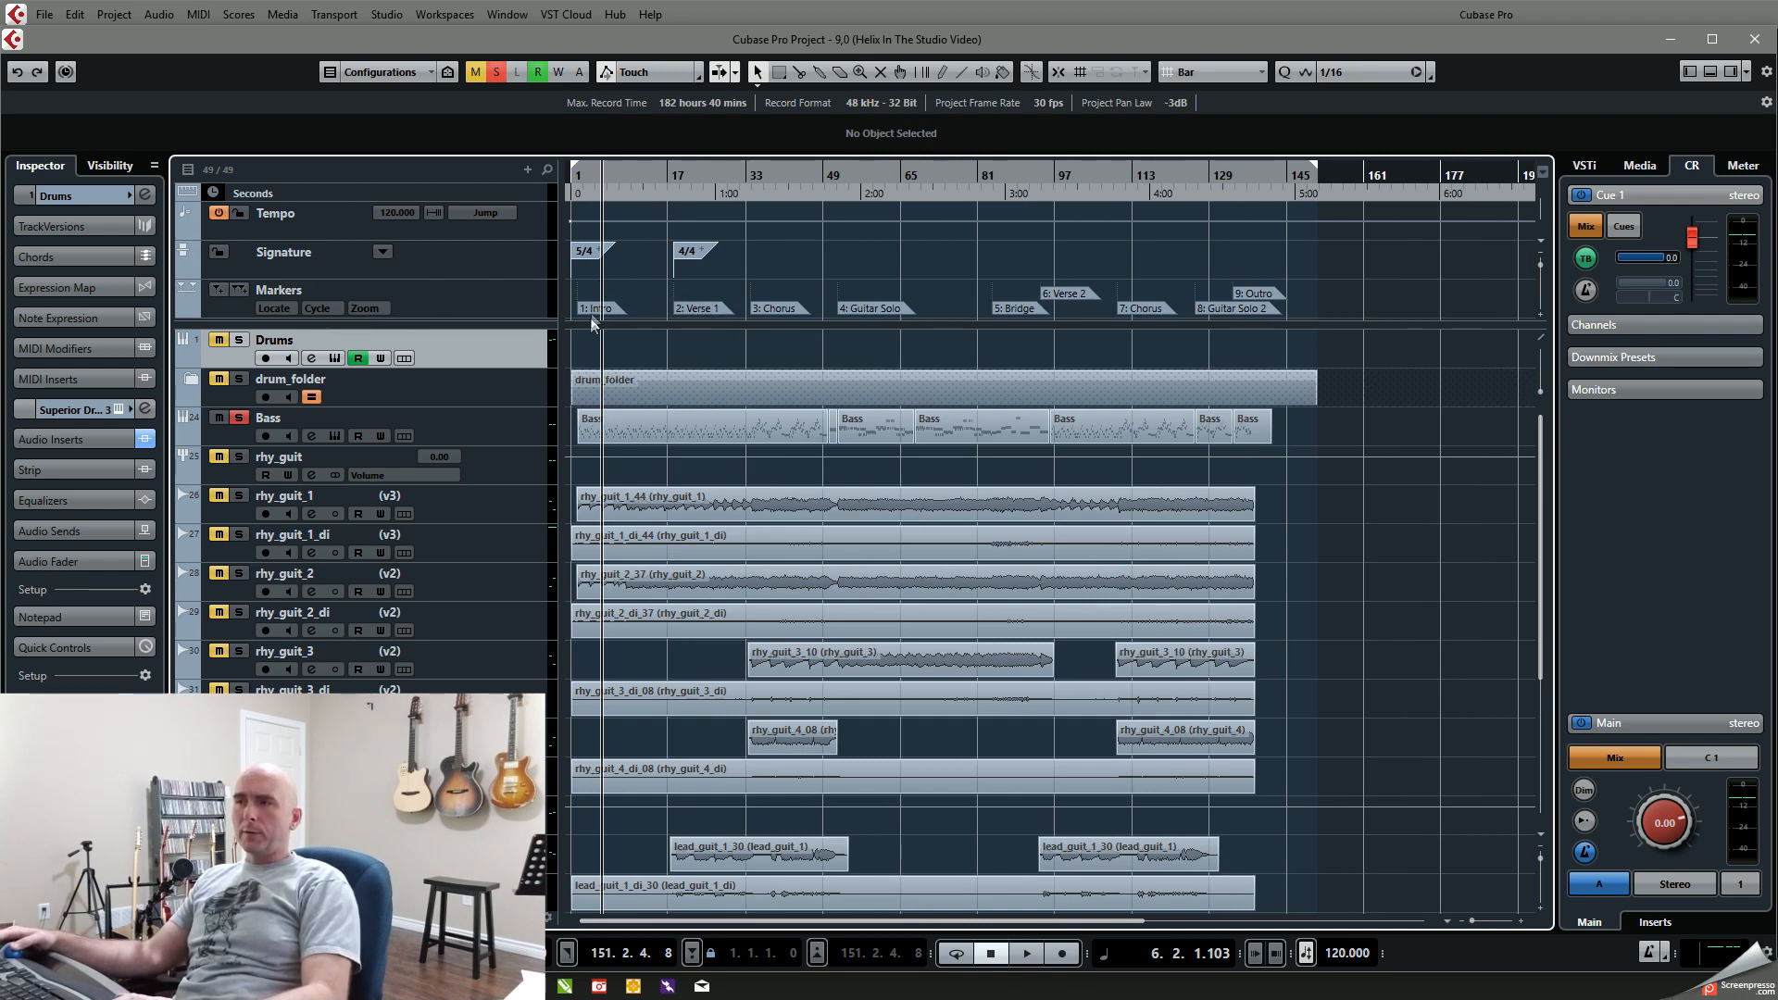
key(h)
key(h)
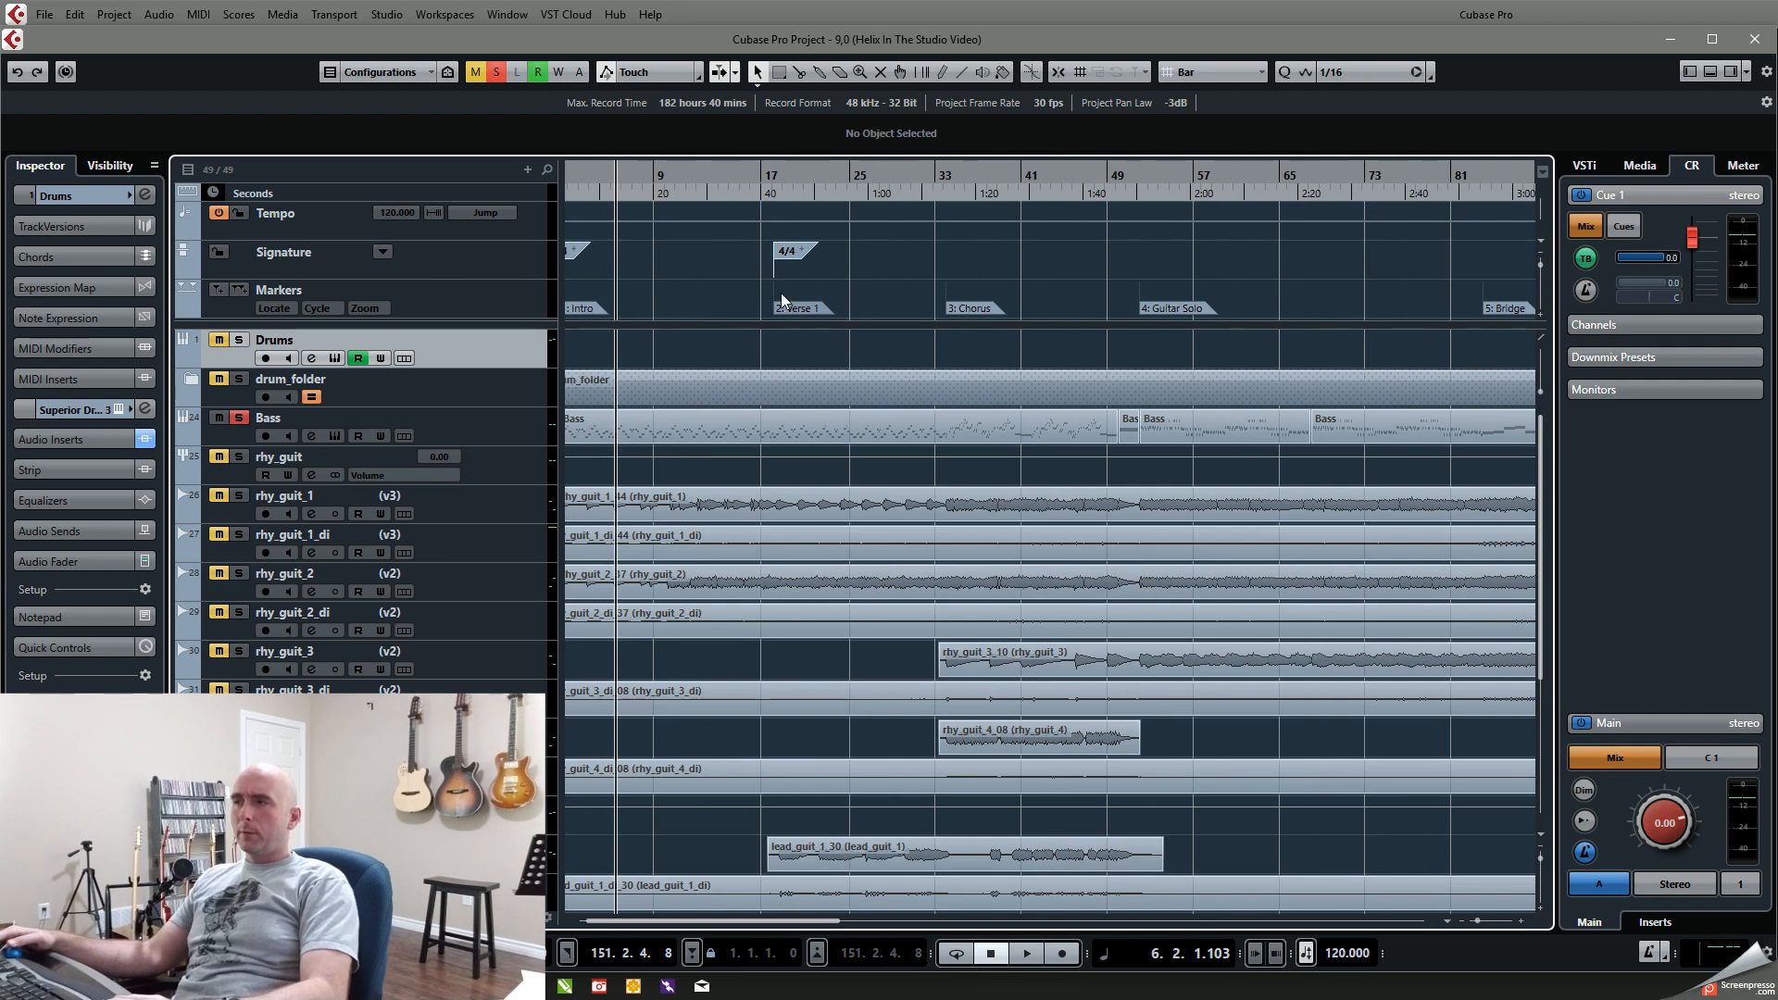
scroll(776, 295, right, 10)
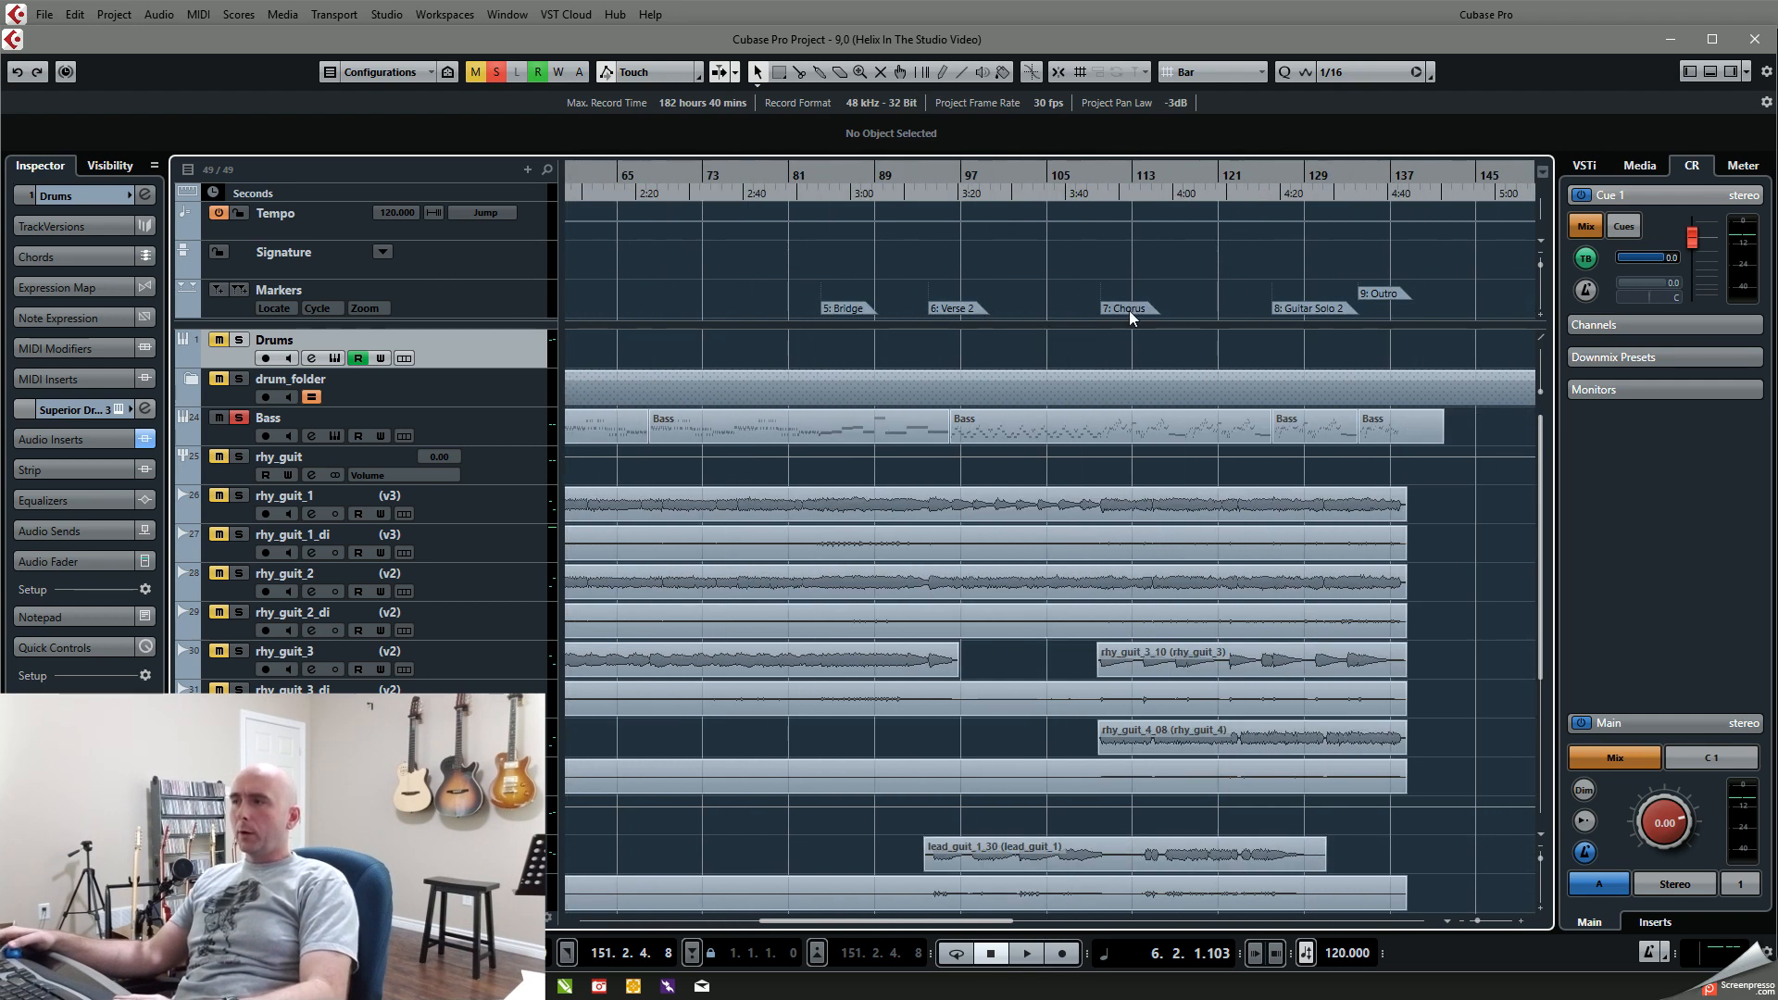
scroll(1384, 299, left, 8)
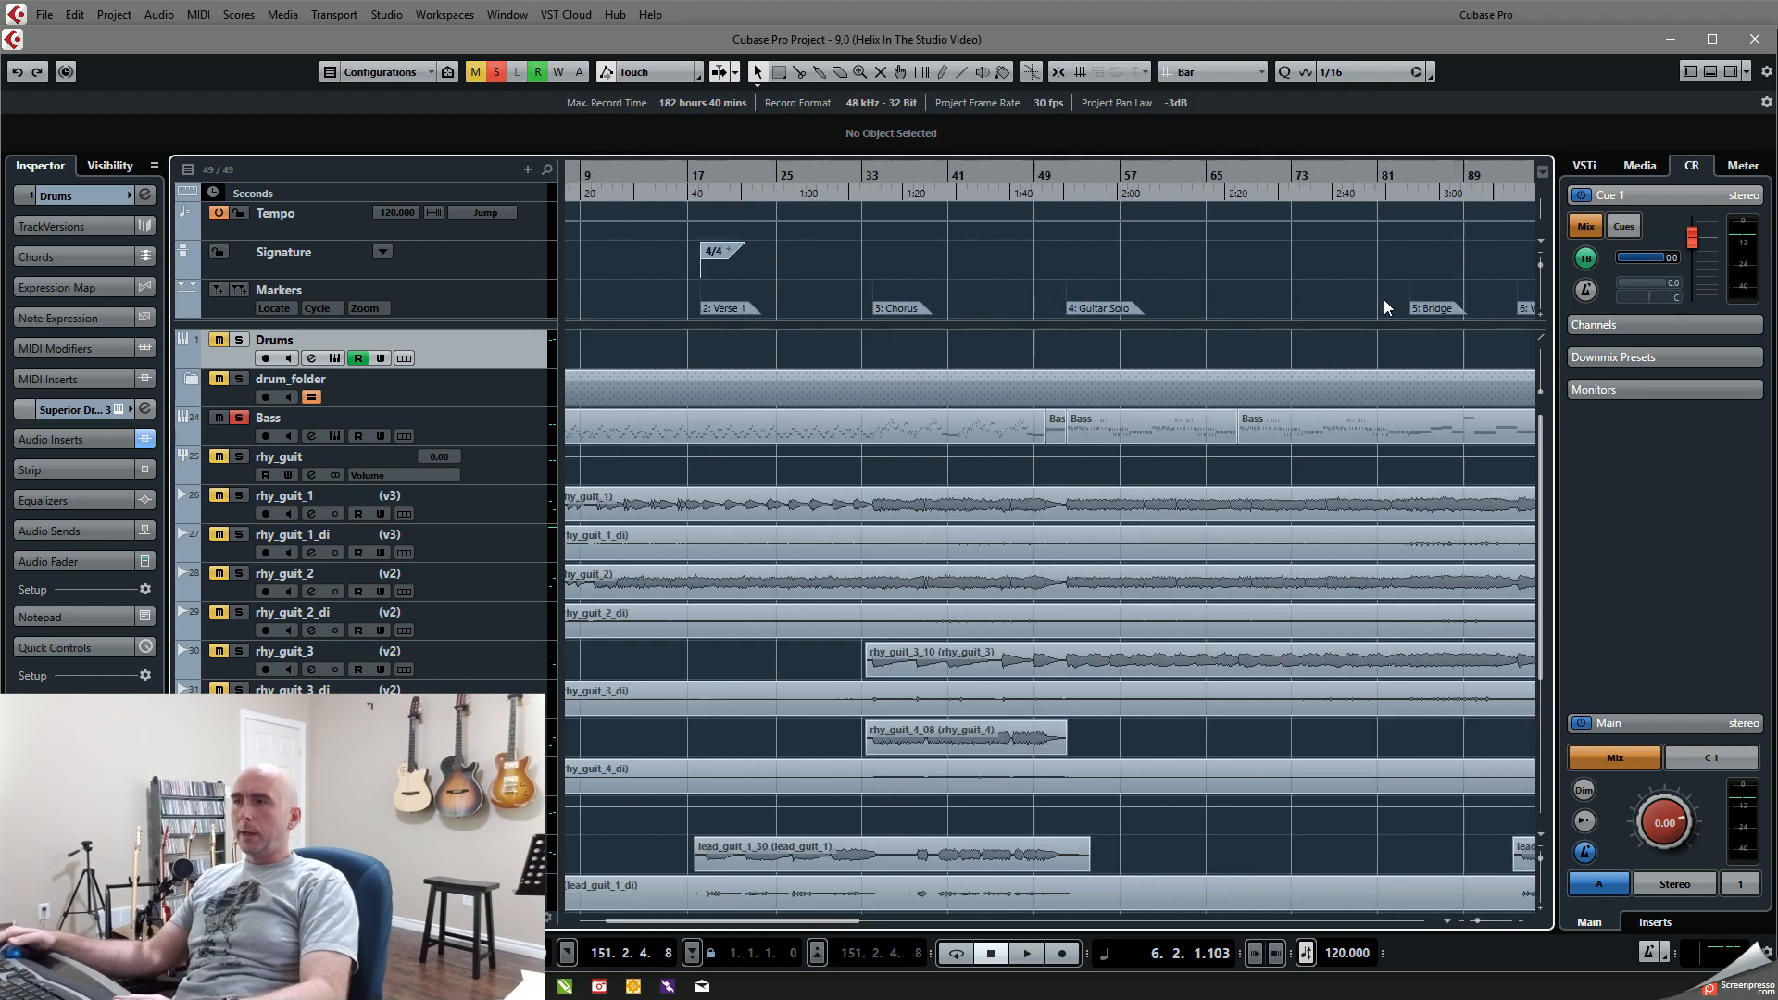
Step: Jump the playhead between section markers, going from Chorus through Guitar Solo and Bridge to Verse 2, and back to Verse 1, Guitar Solo and Bridge
key(KP_3)
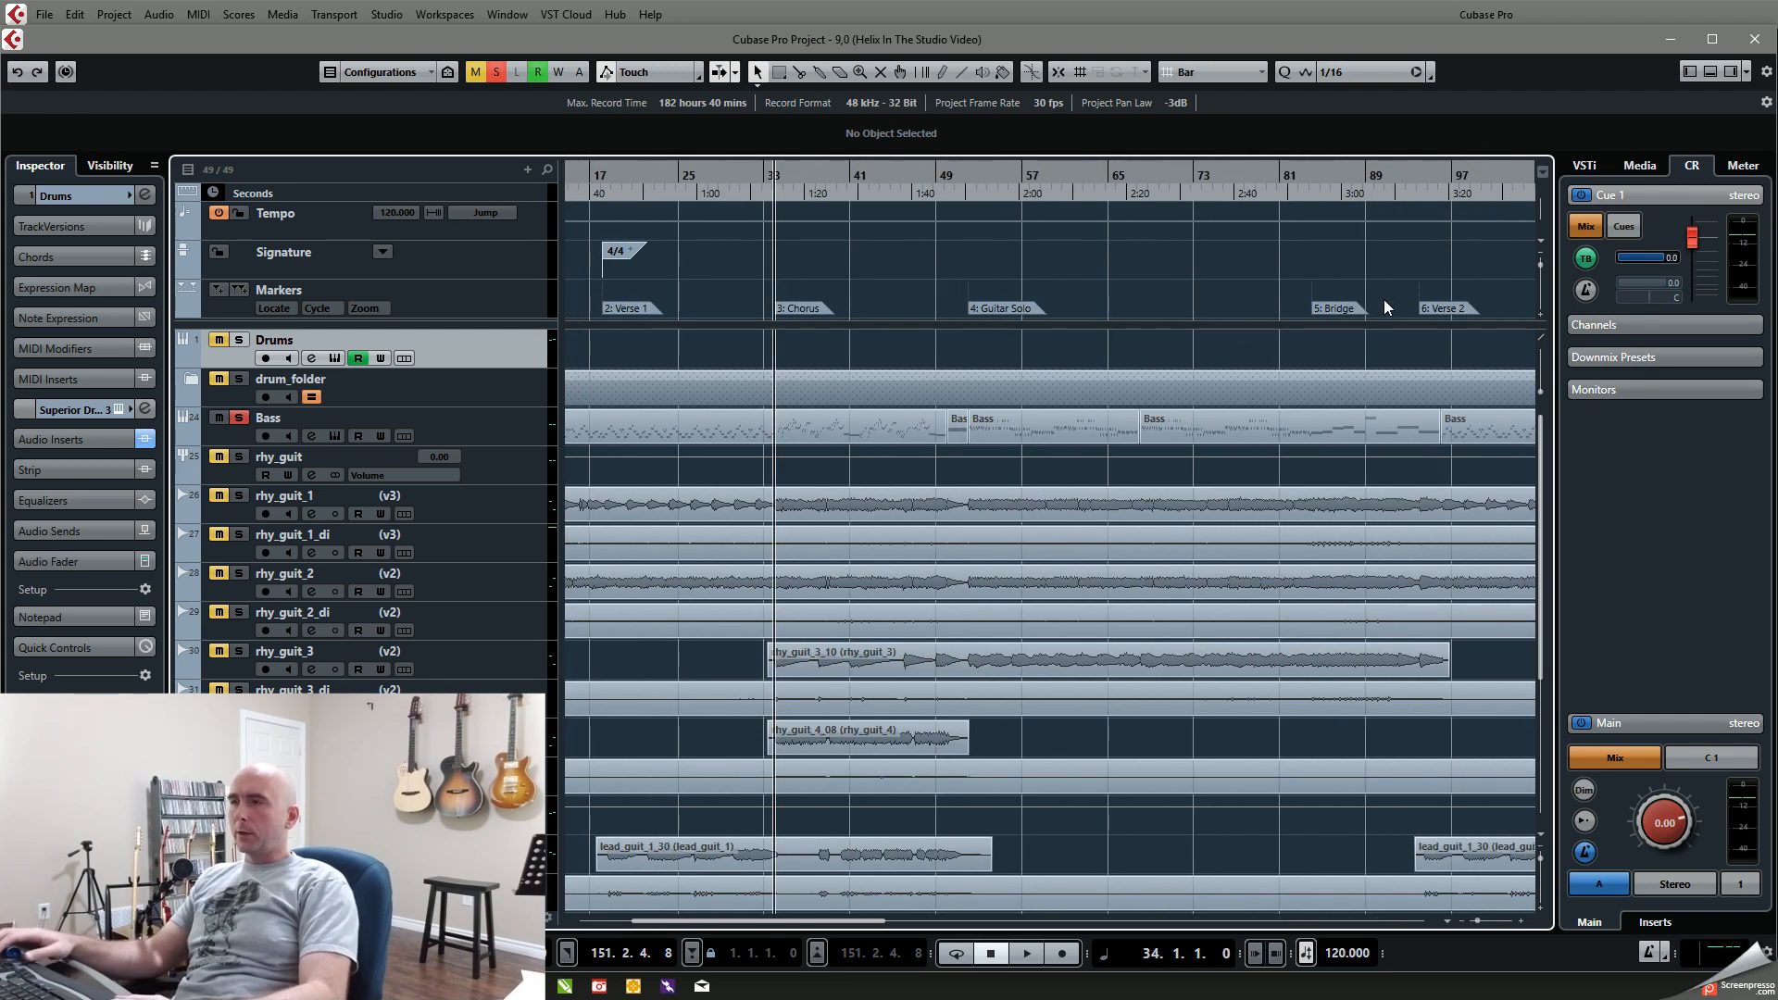
key(KP_4)
key(KP_5)
key(KP_6)
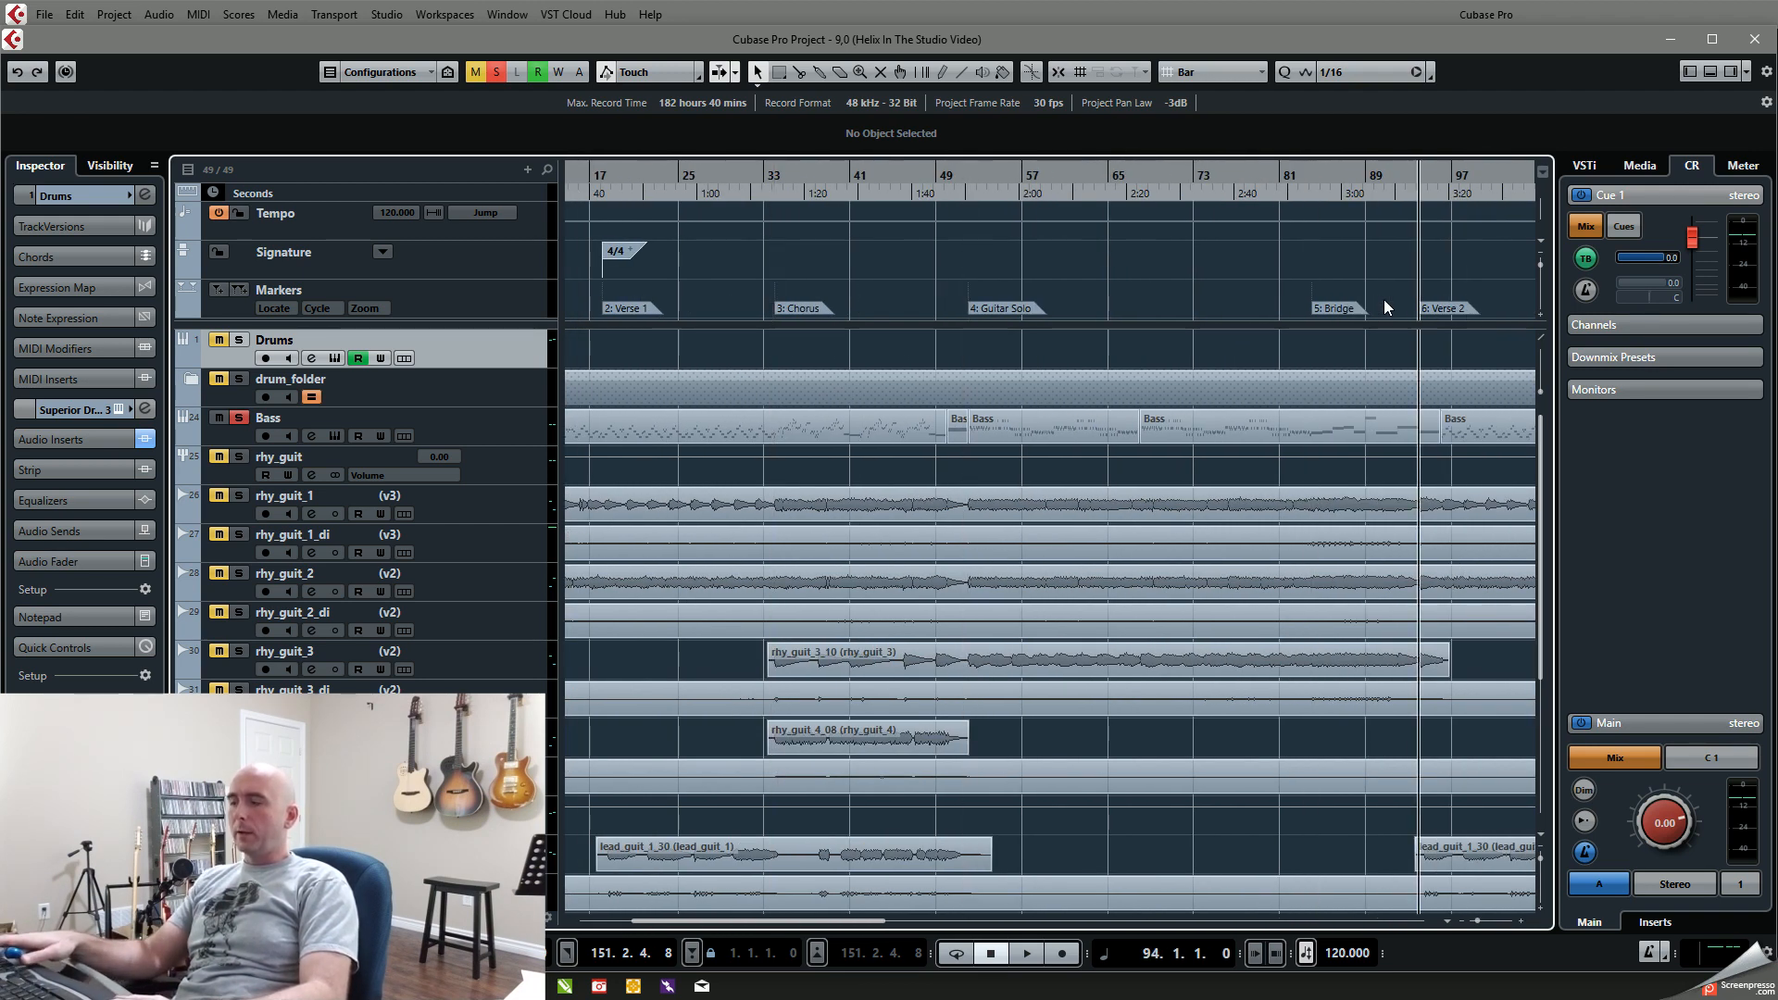
key(KP_2)
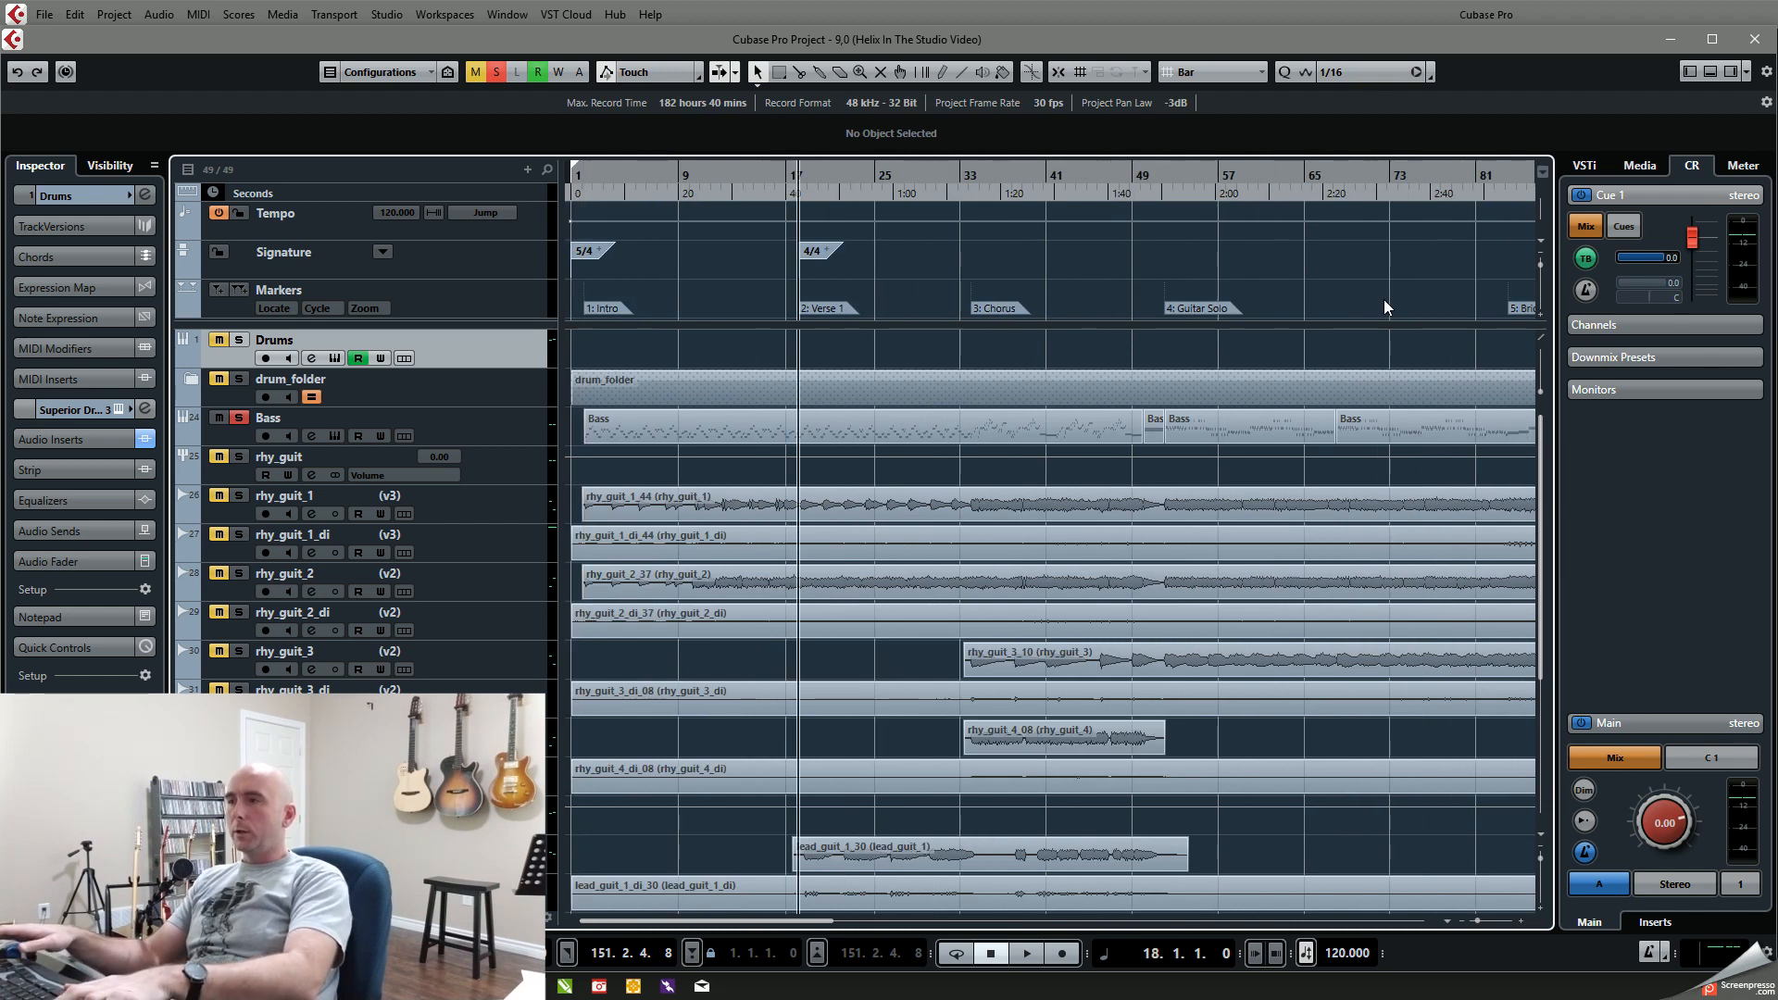
key(KP_4)
key(KP_5)
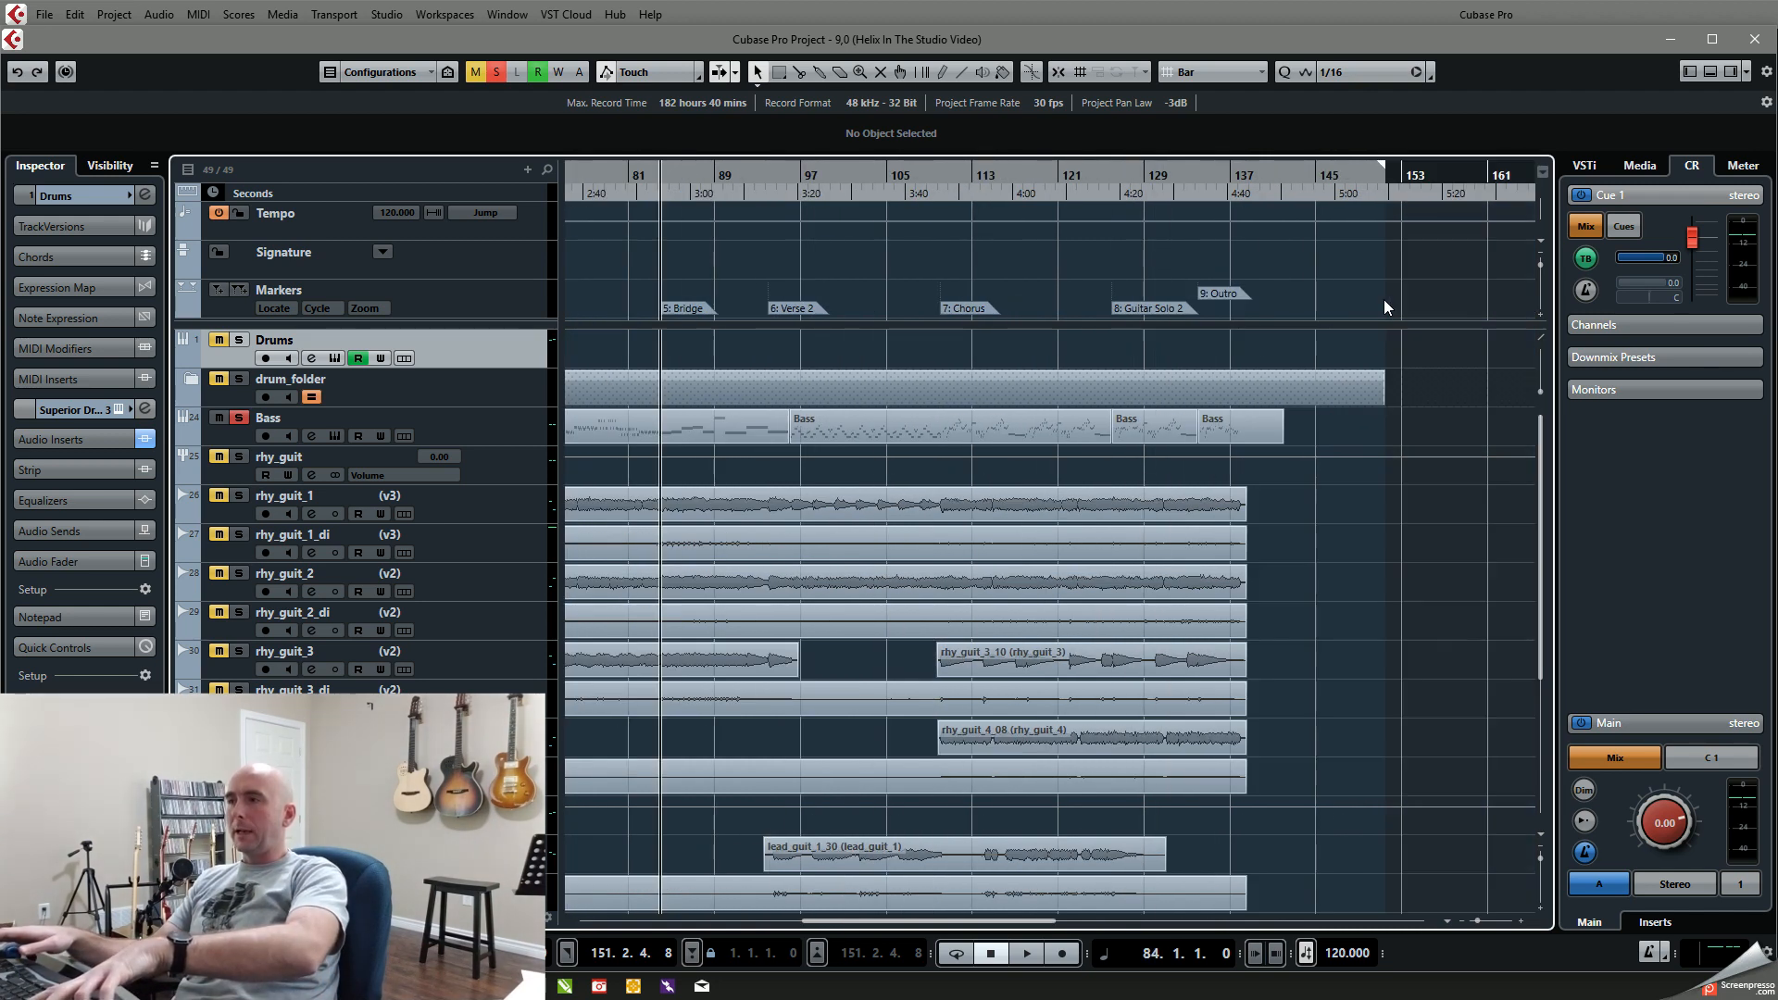
Step: Clear the Bass solo while playing from the Guitar Solo marker, and jump playback to the Bridge marker
key(KP_4)
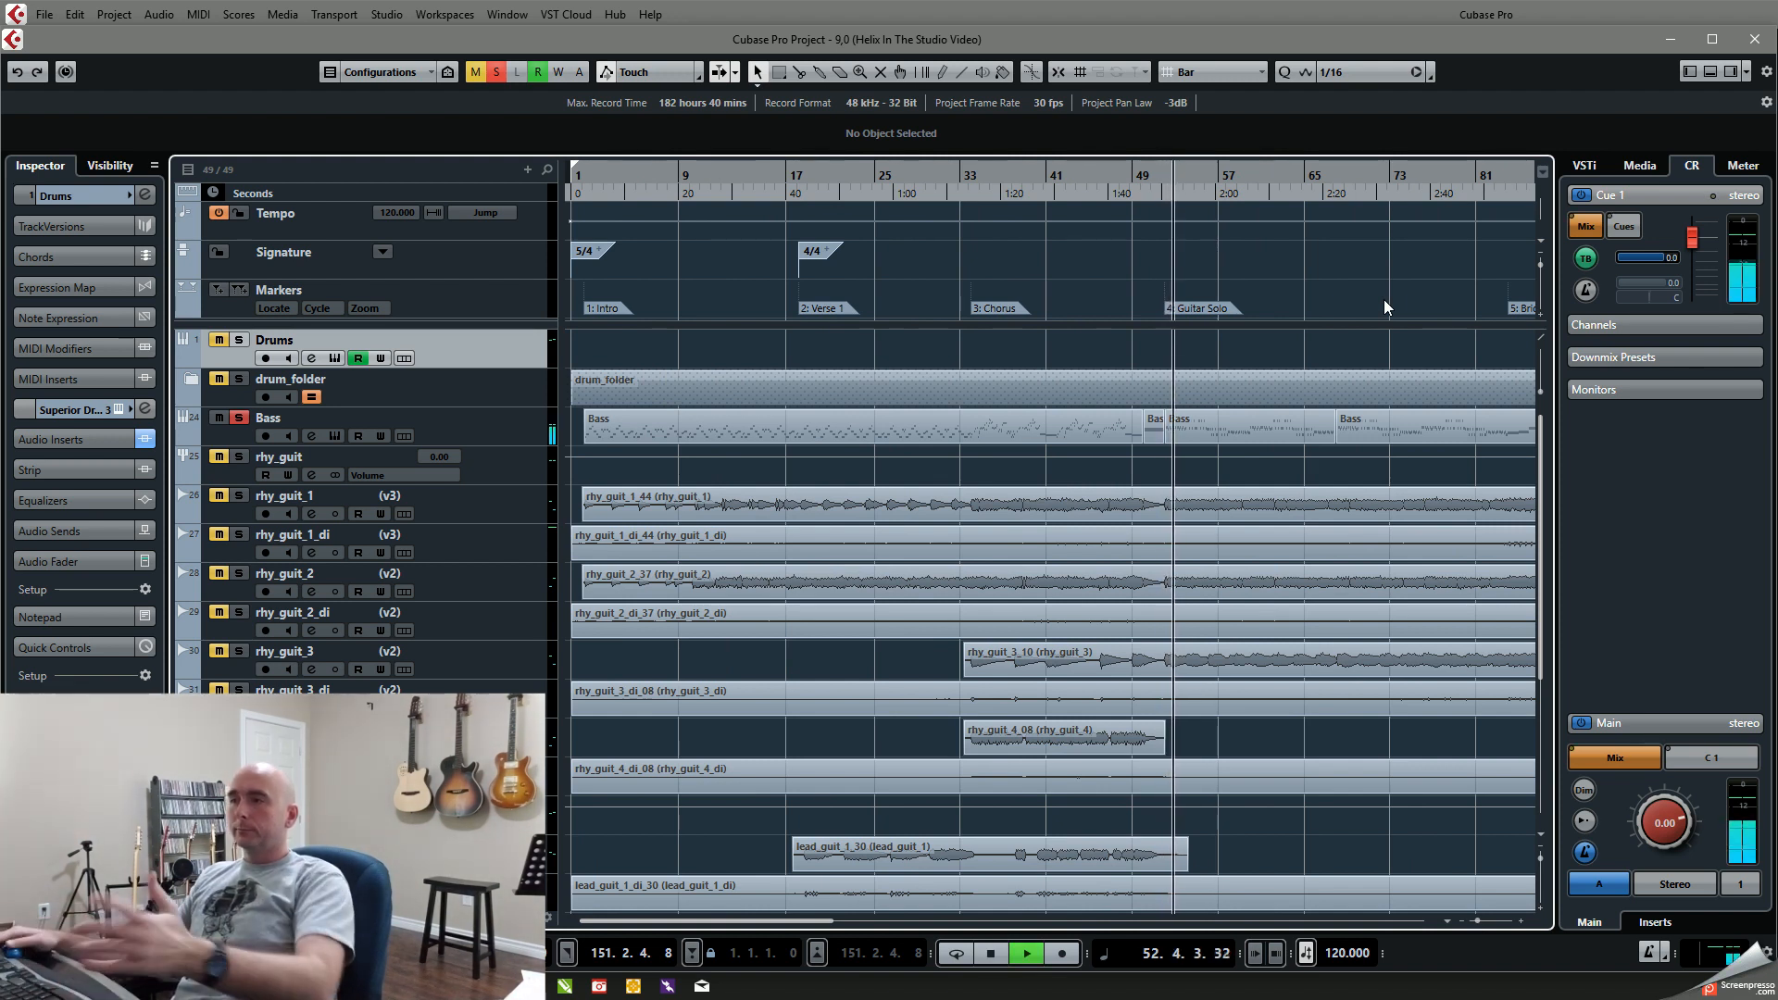
click(238, 419)
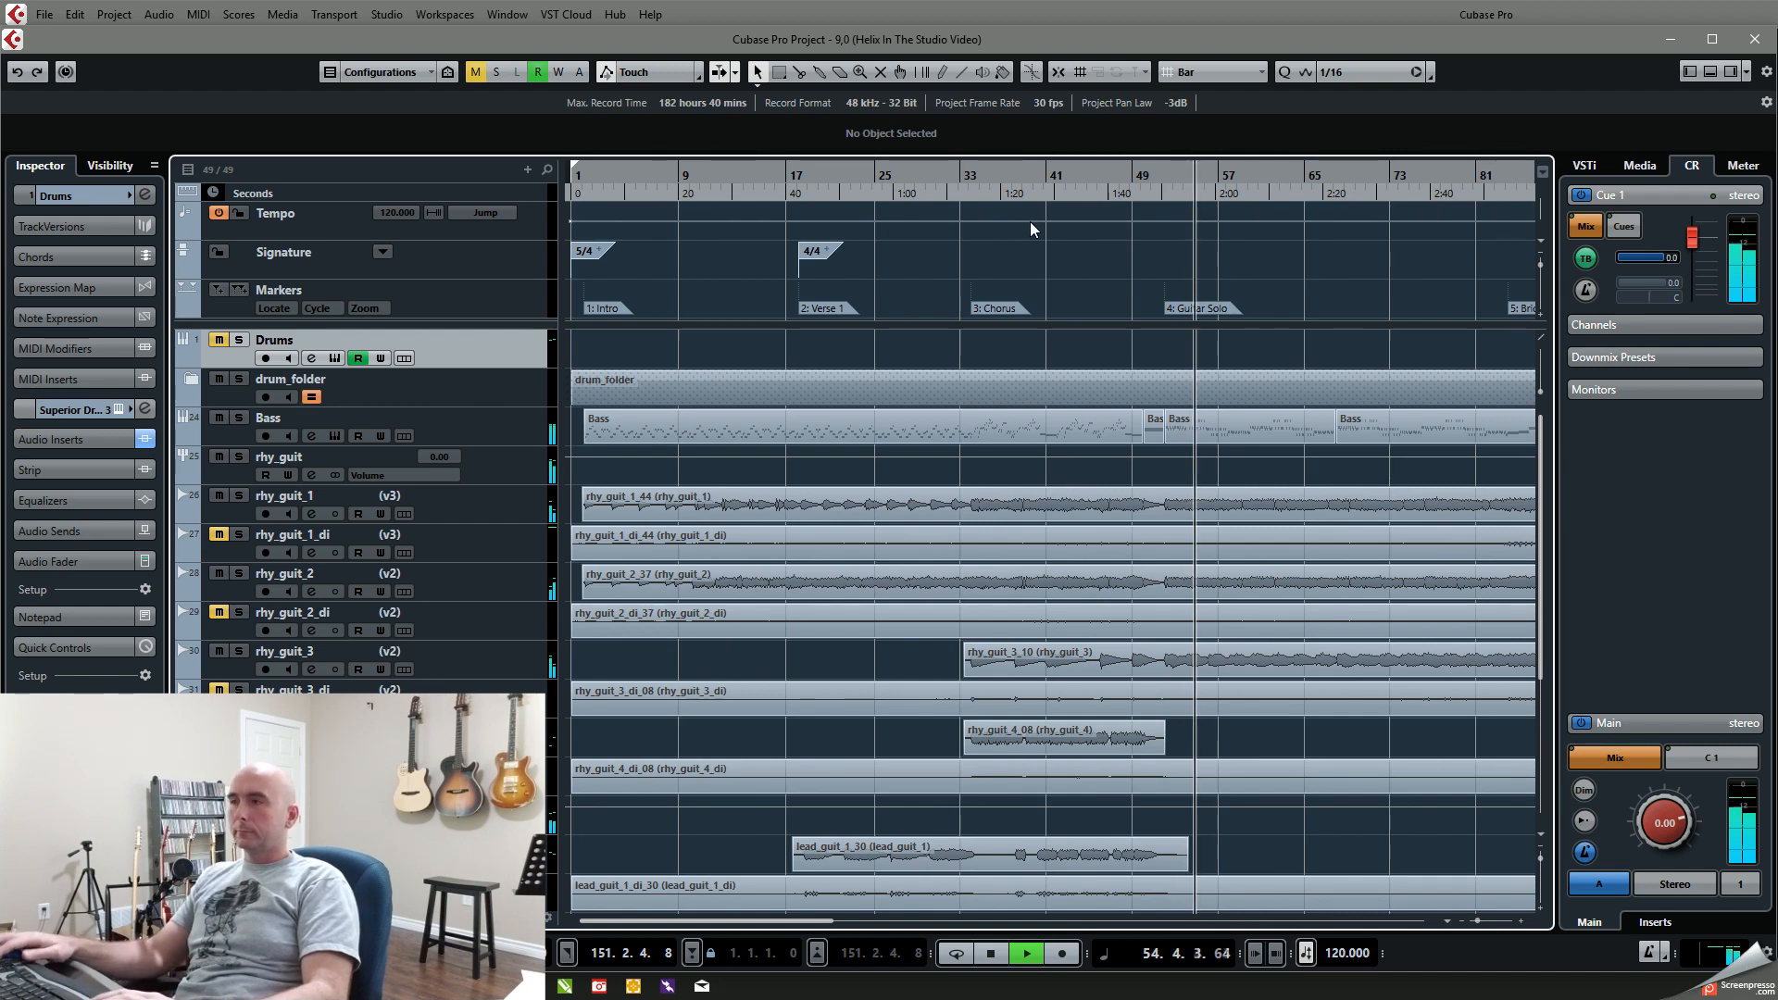
key(shift+n)
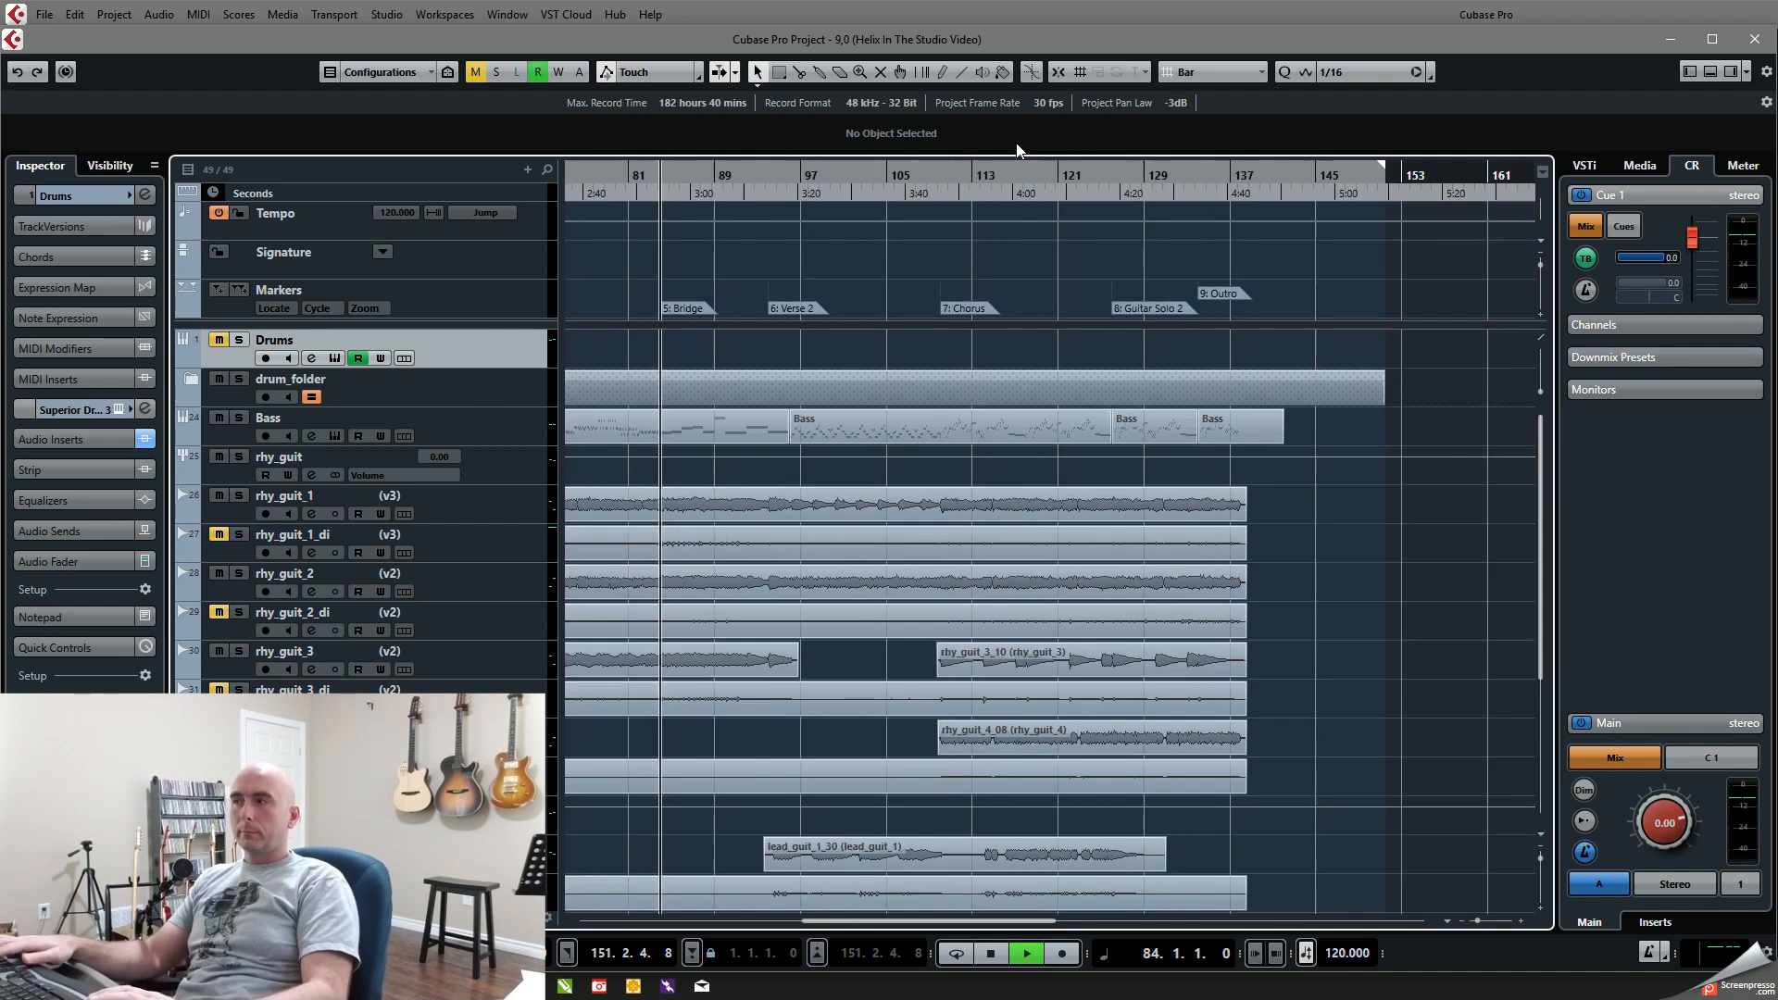
Step: Jump the playhead from the Bridge marker through Verse 2 to Chorus, and stop playback
key(shift+n)
key(shift+n)
key(space)
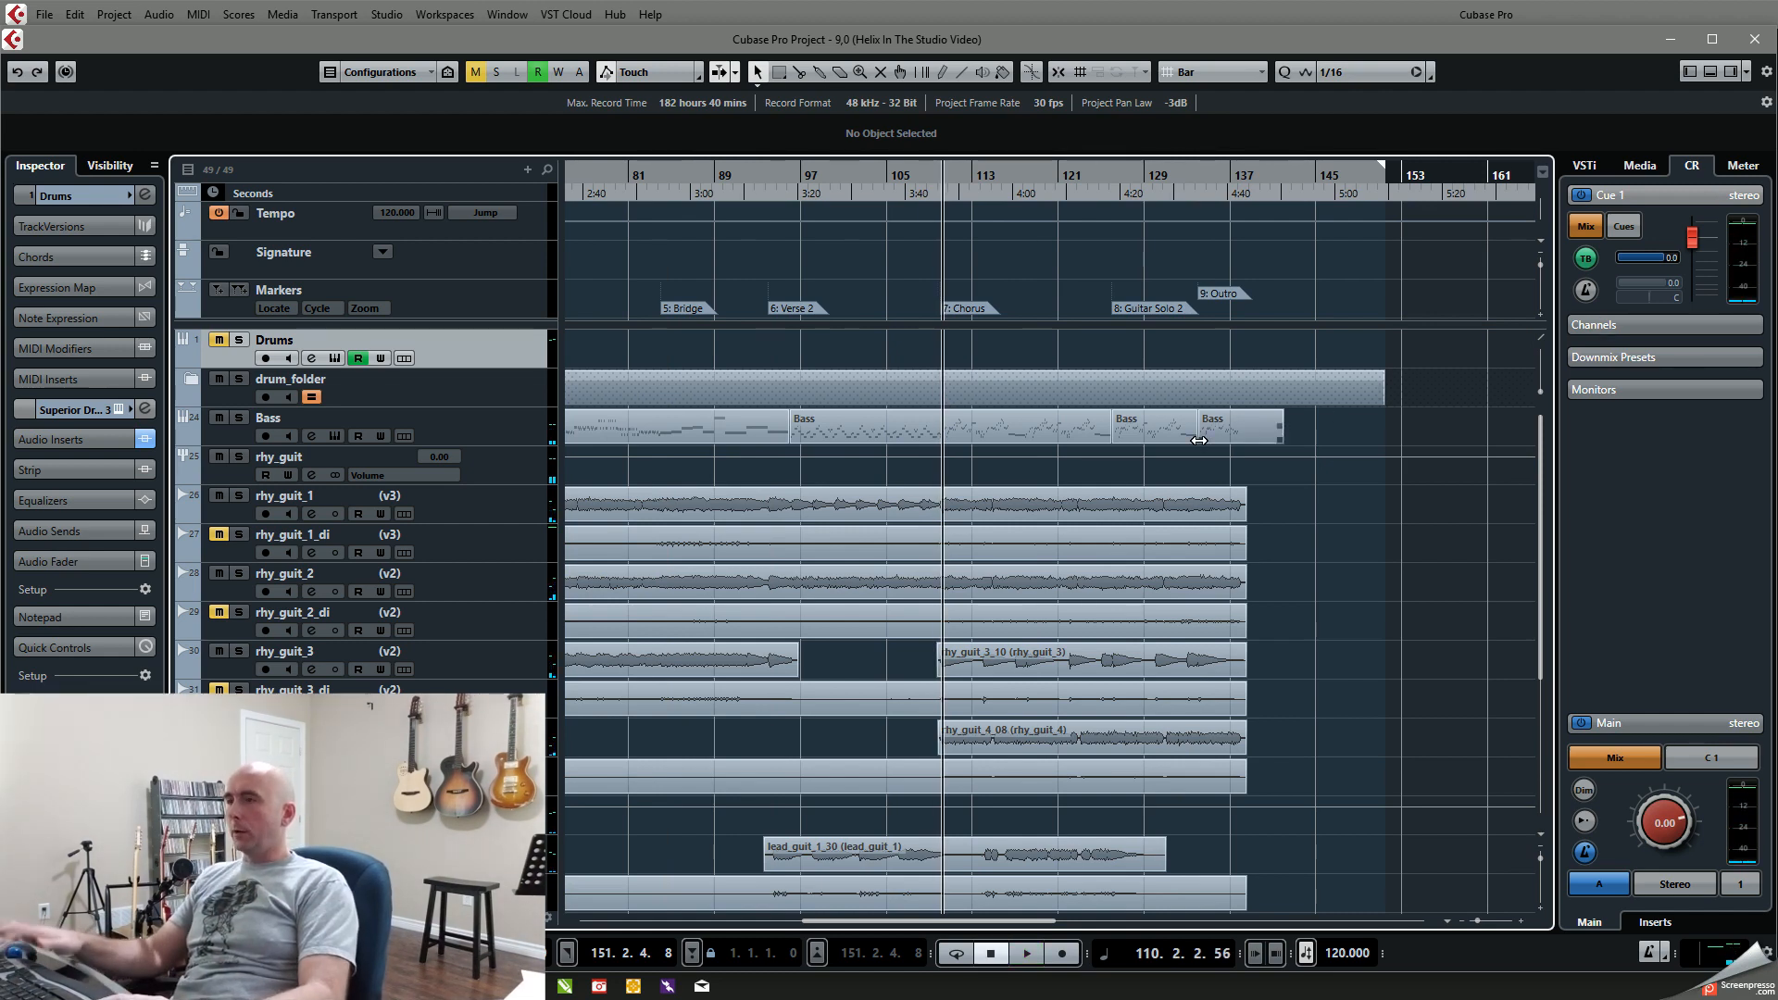
Step: Return to the start of the song, solo the Drums and Bass tracks, and place the playhead at about bar 2
key(Home)
click(240, 419)
click(589, 177)
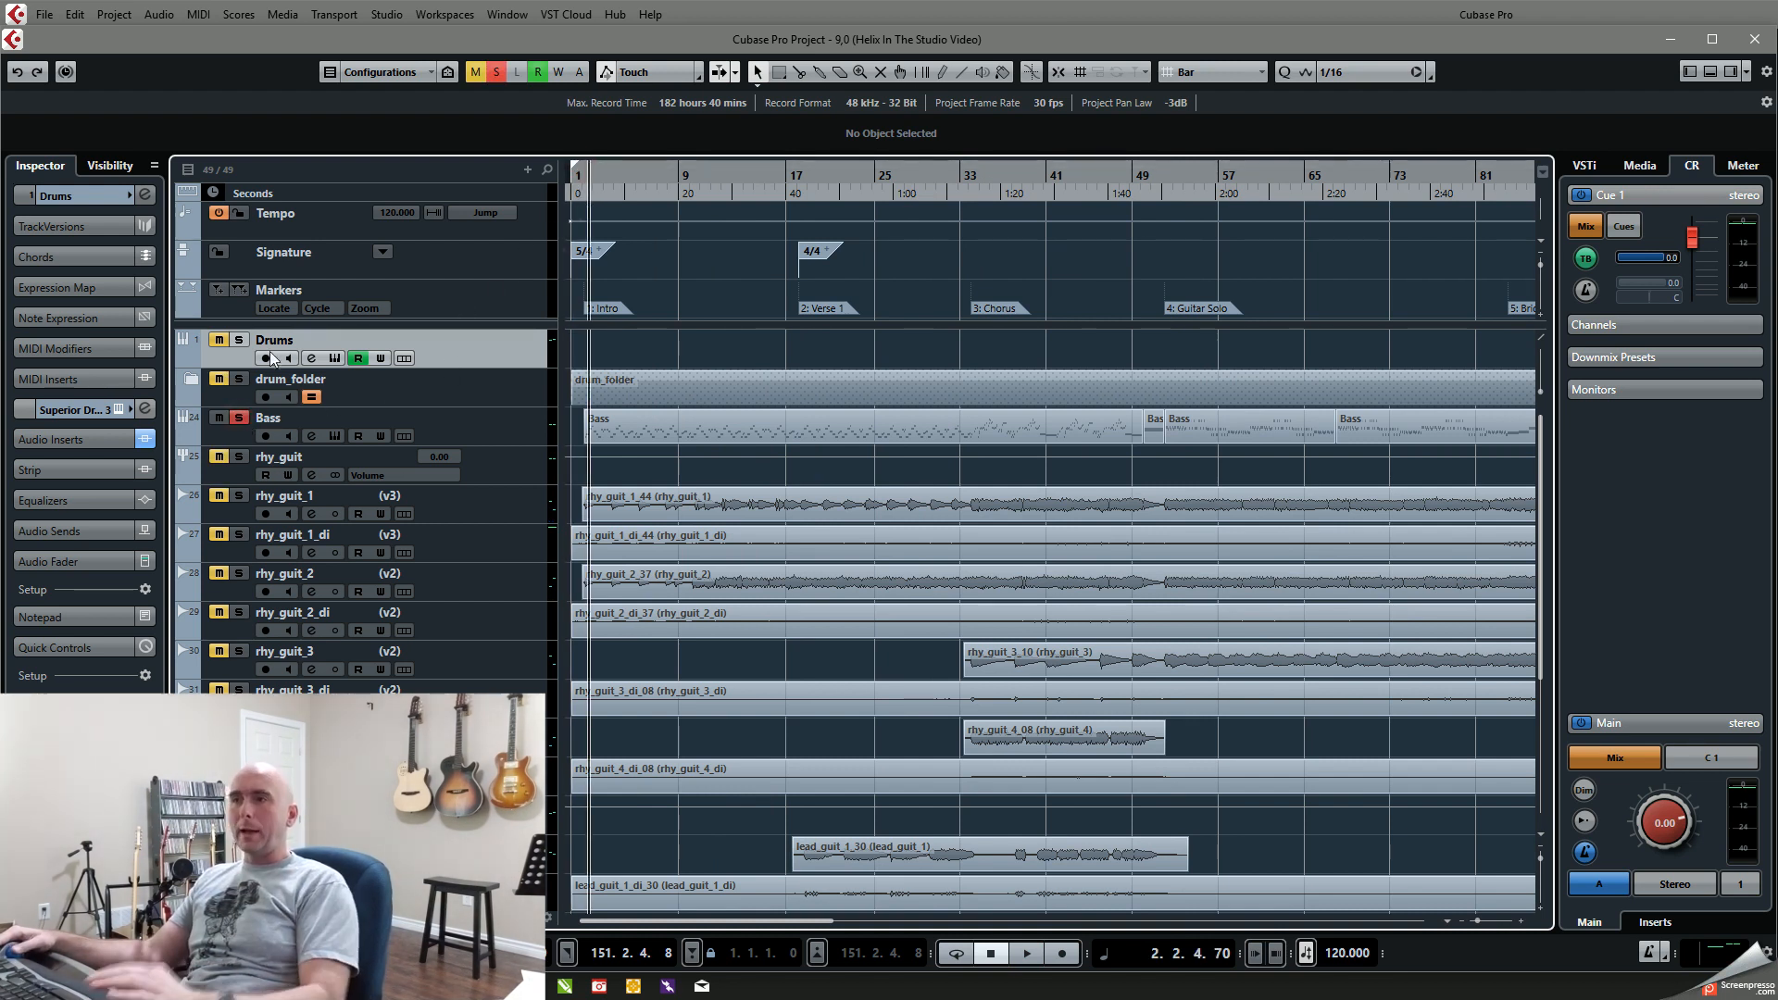
key(KP_Subtract)
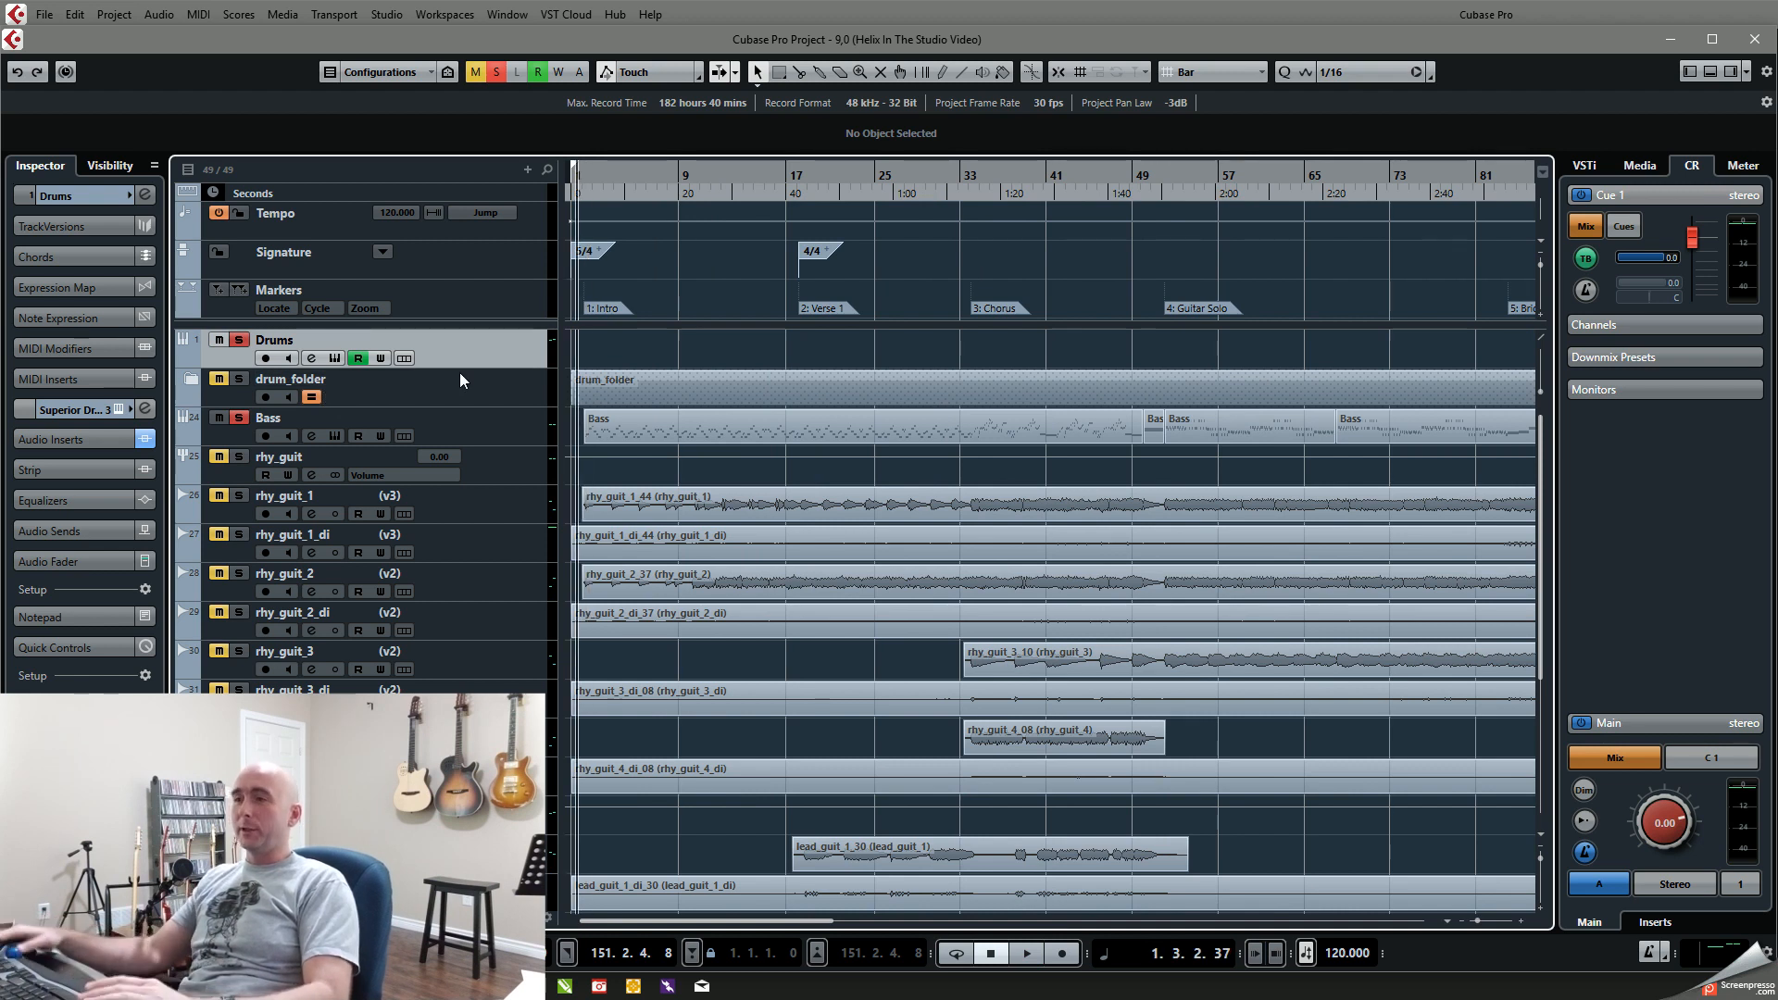
click(584, 179)
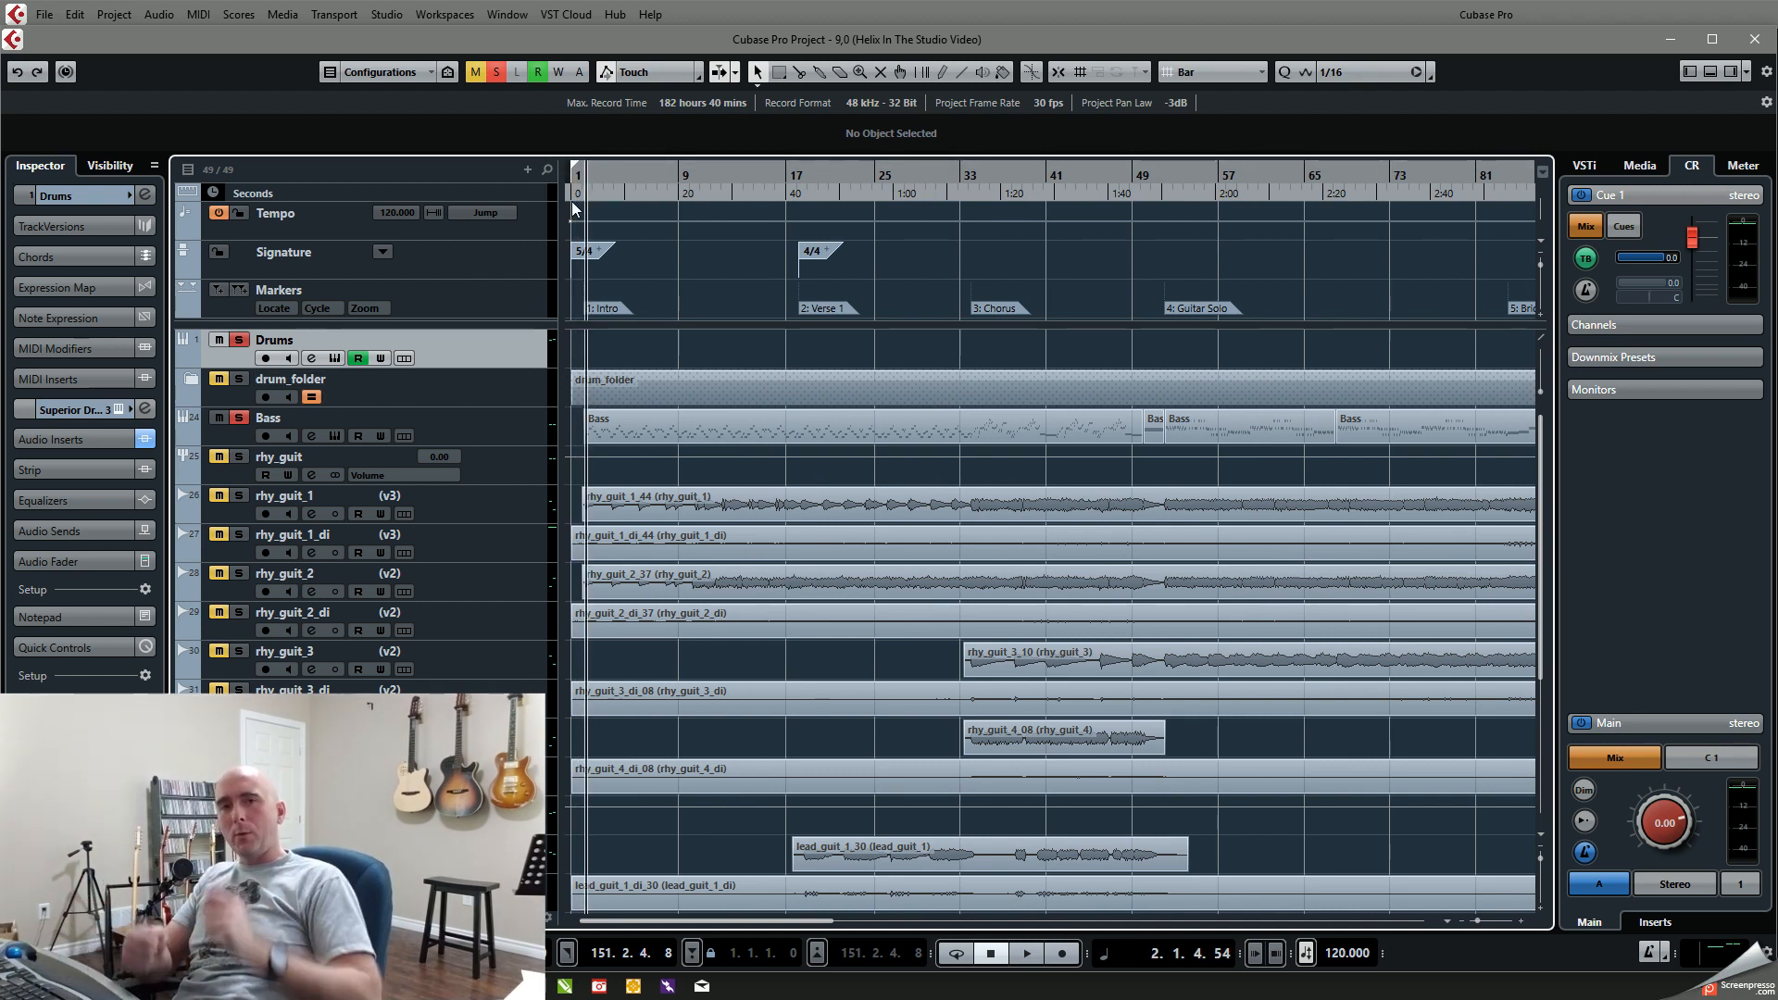
Step: Play the intro from bar 2 to about bar 6, taking Bass out of the solo and back in to compare
key(space)
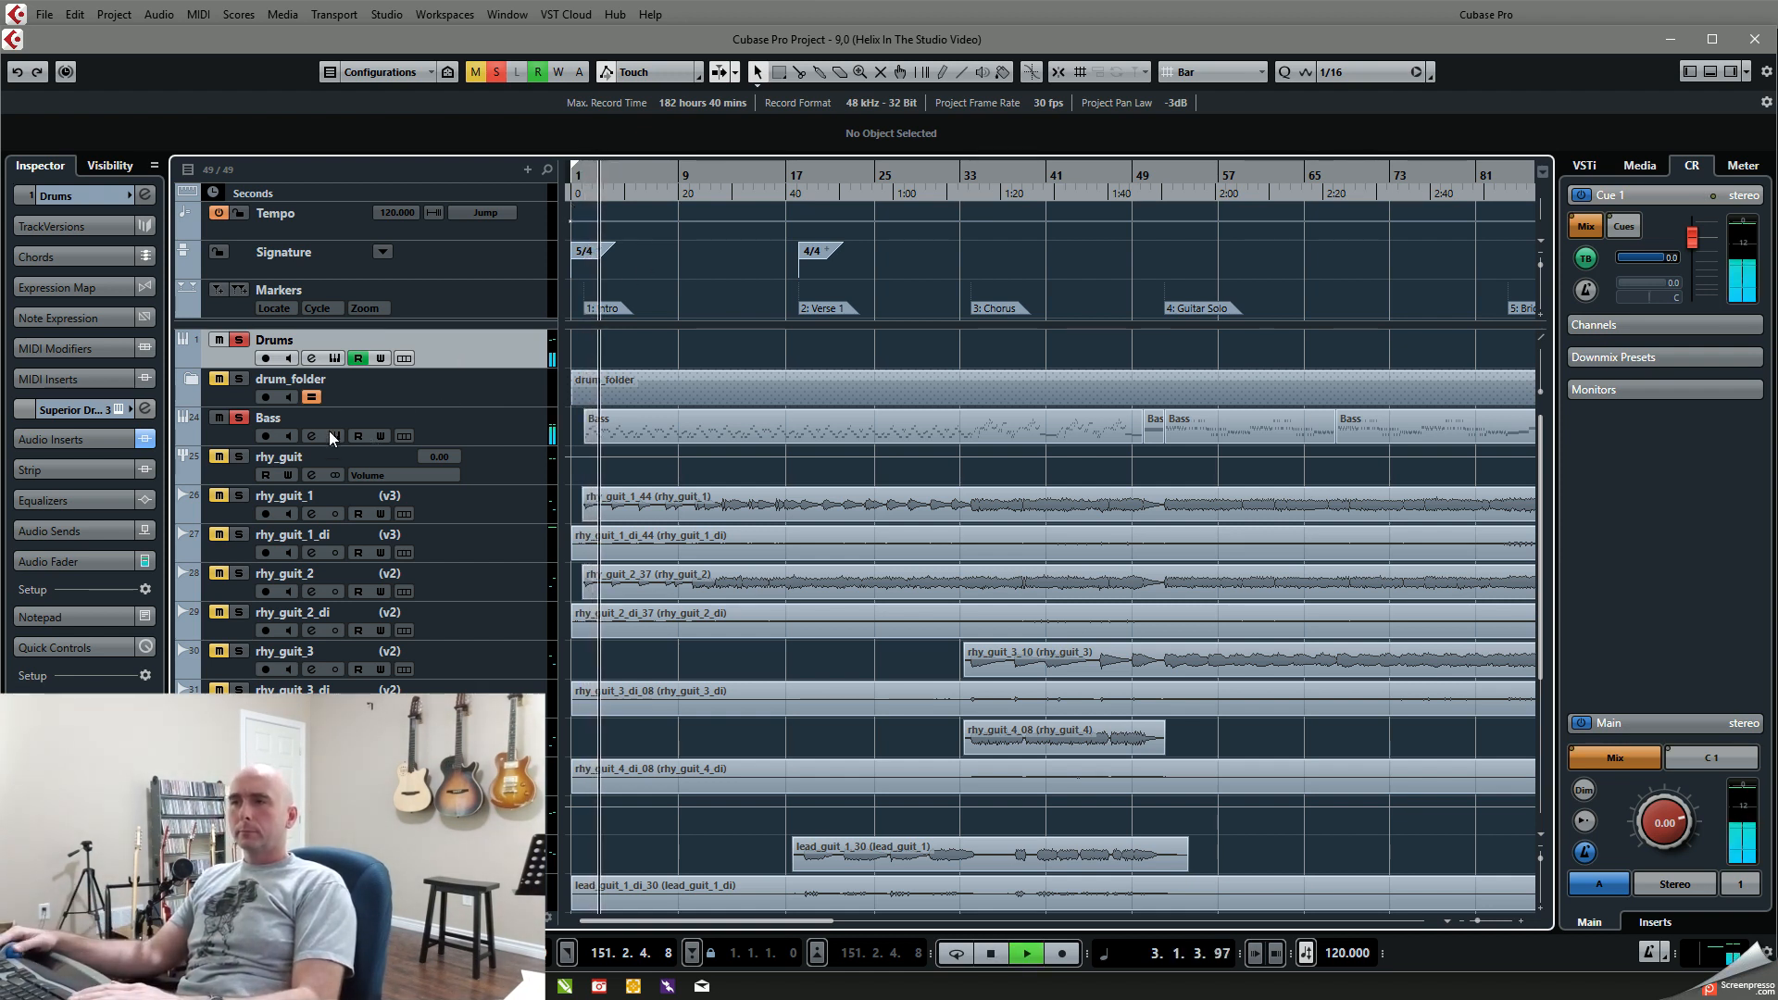
click(238, 418)
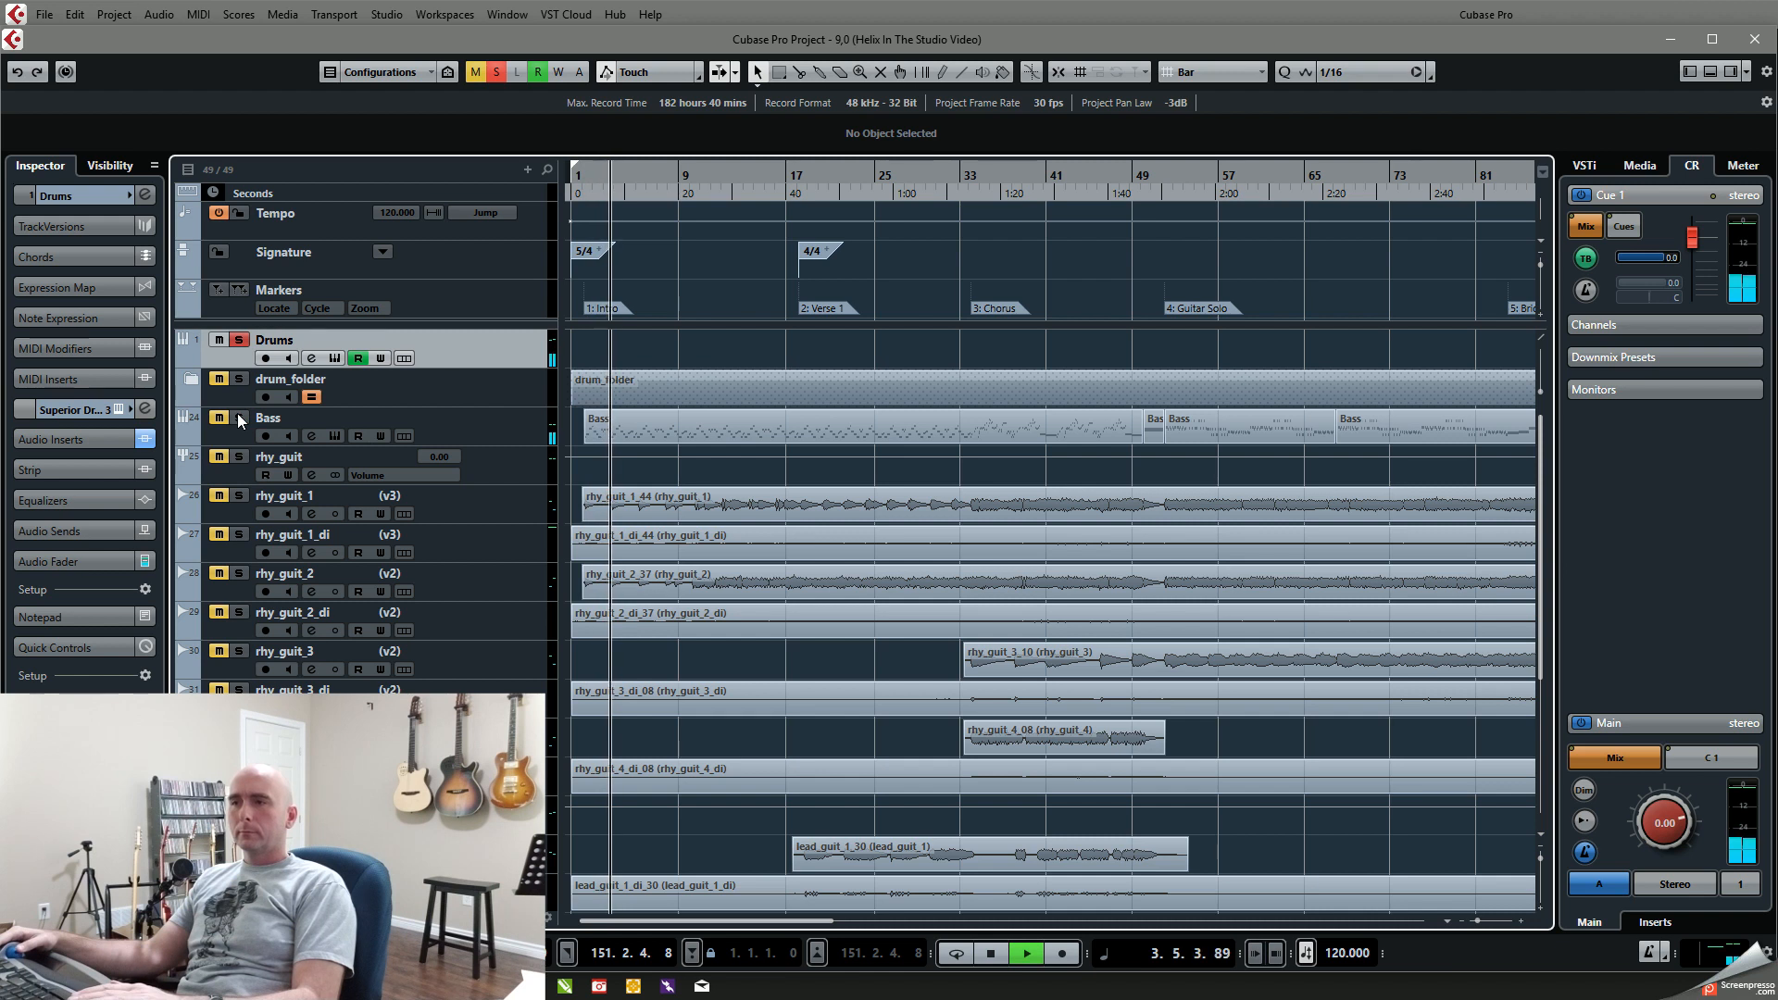
click(238, 418)
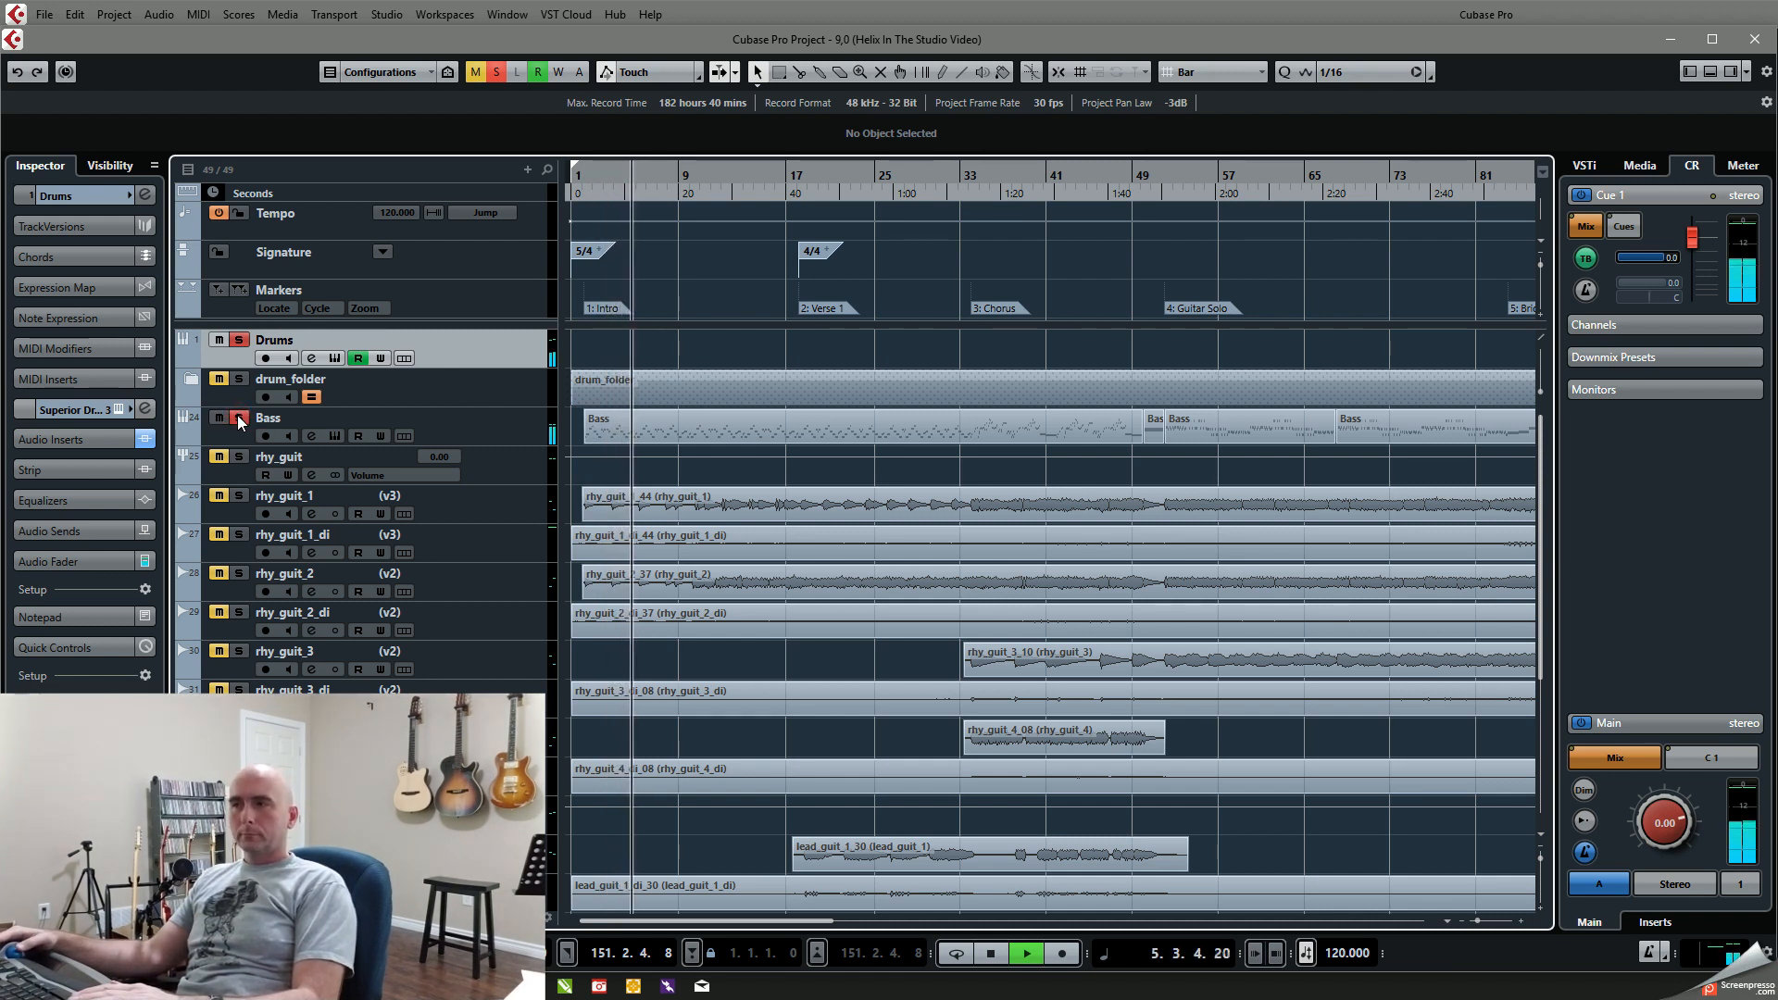
key(space)
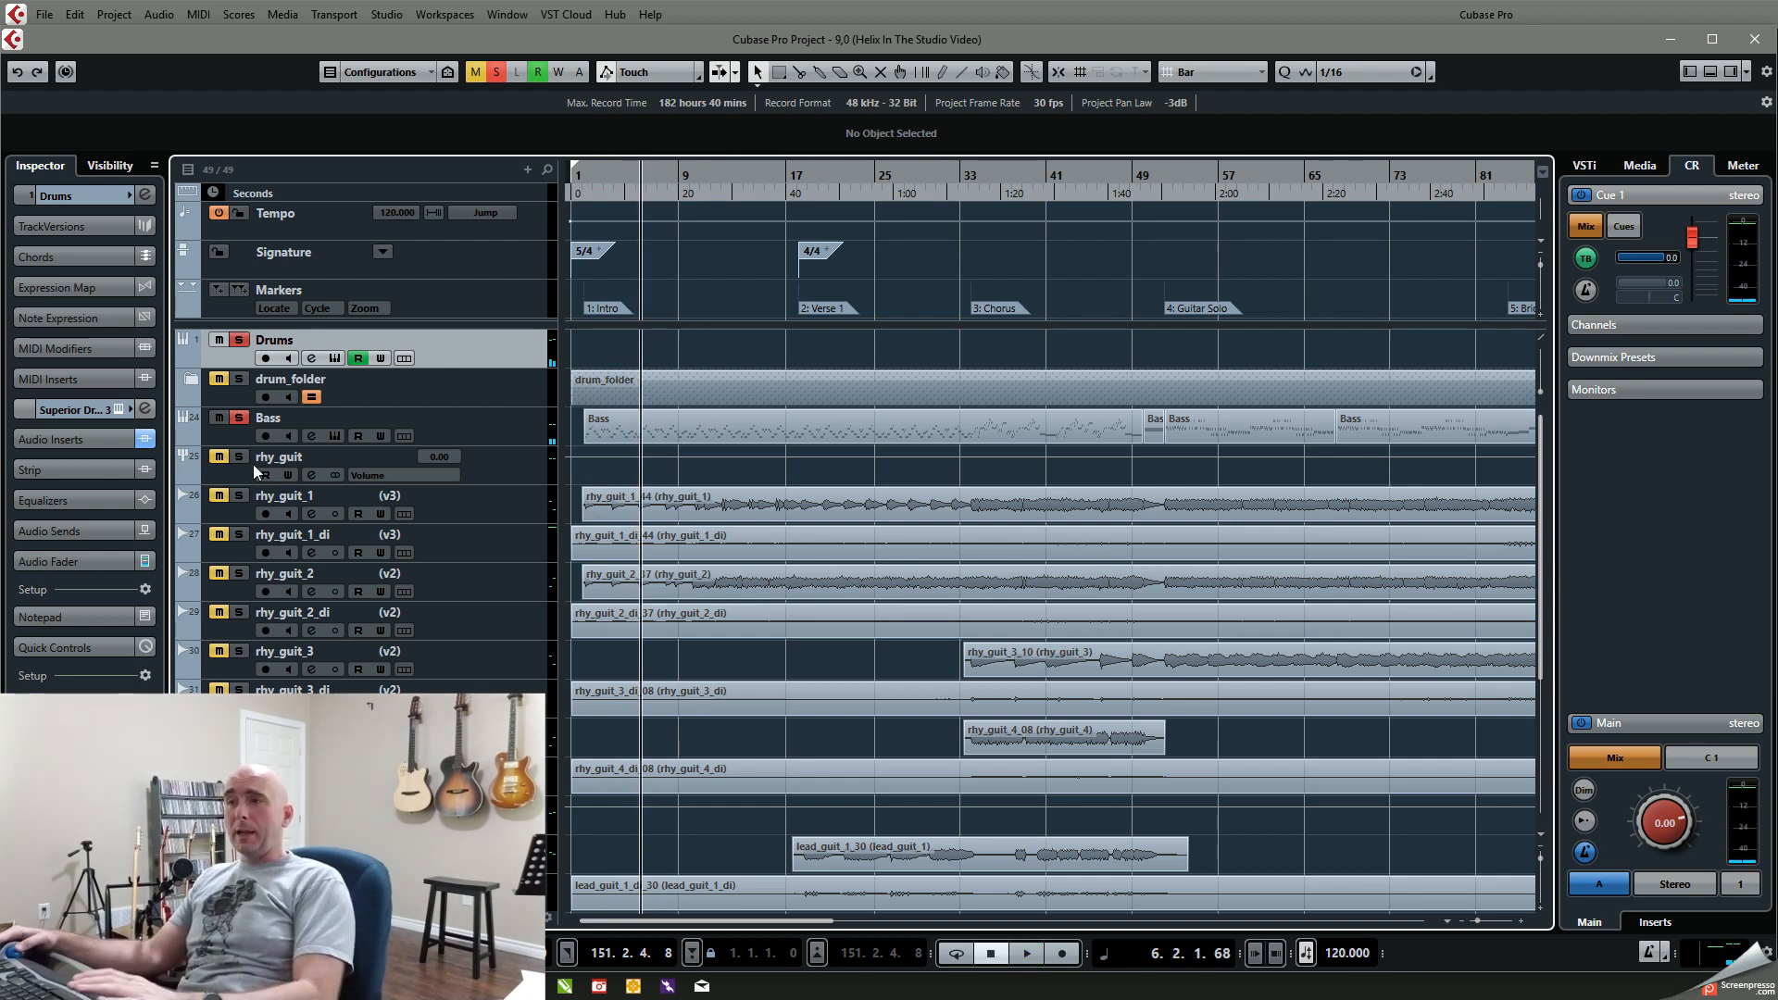
Step: Add rhy_guit_1 and rhy_guit_2 to the soloed drums and bass, and play the intro from about bar 2
click(243, 575)
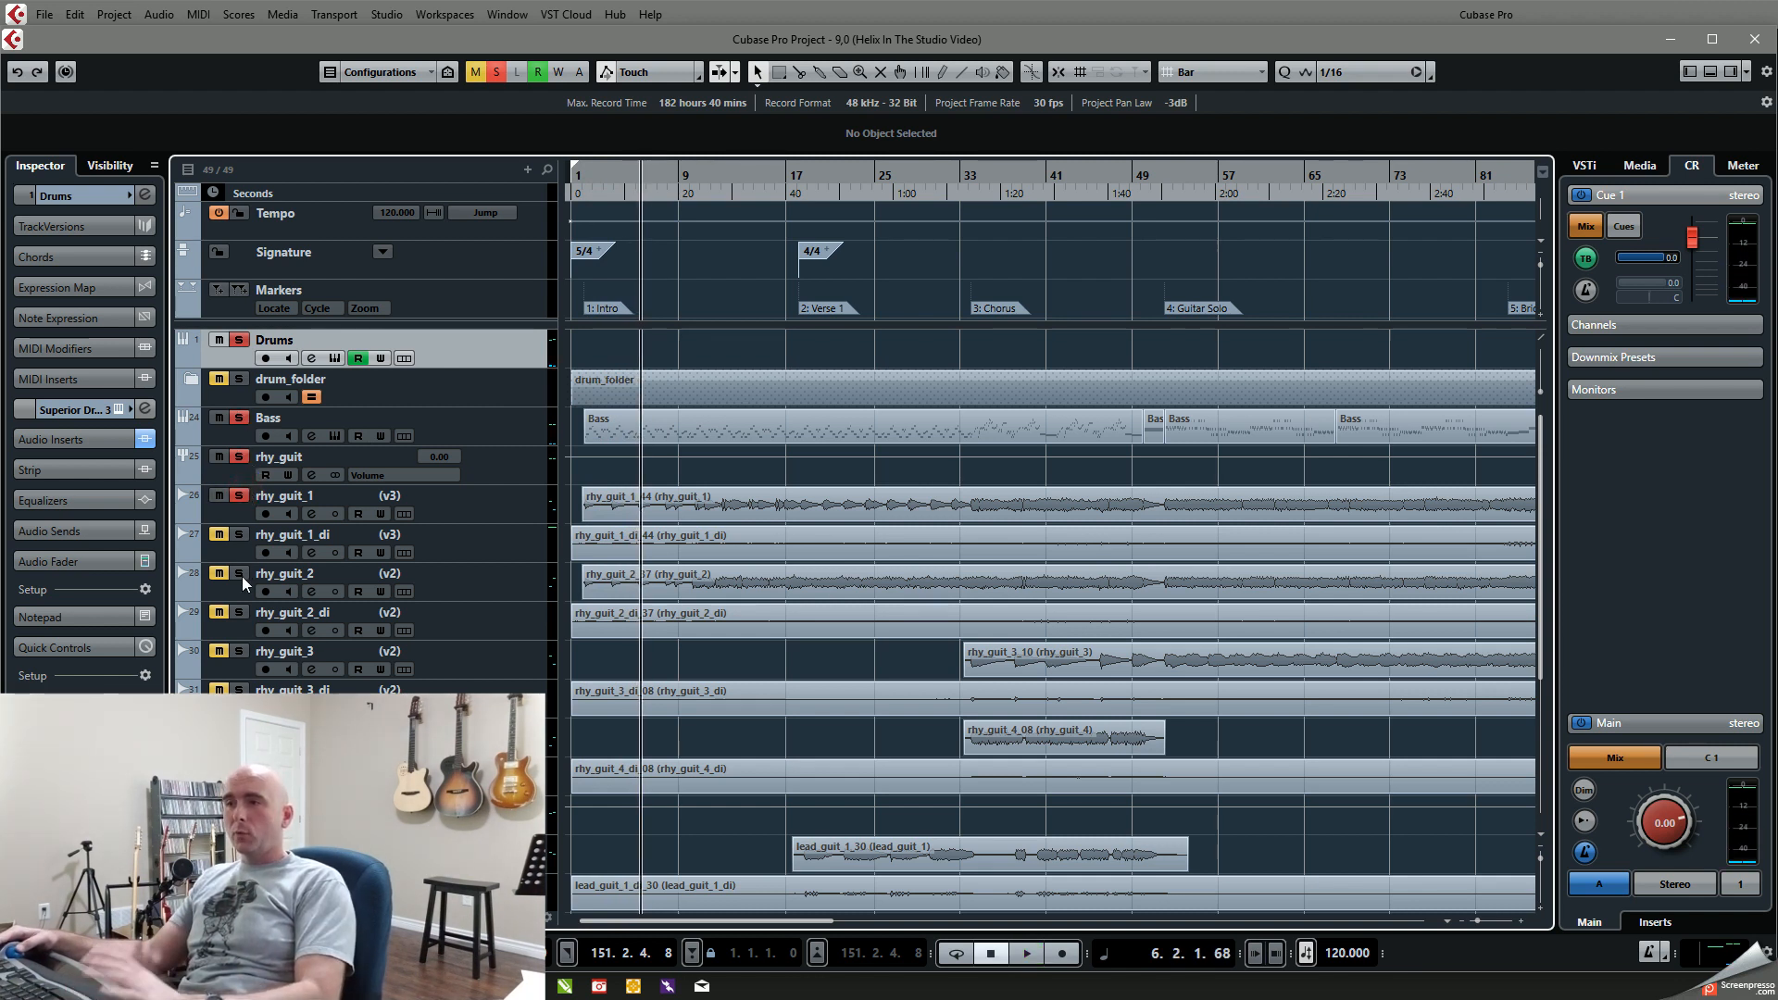
key(KP_0)
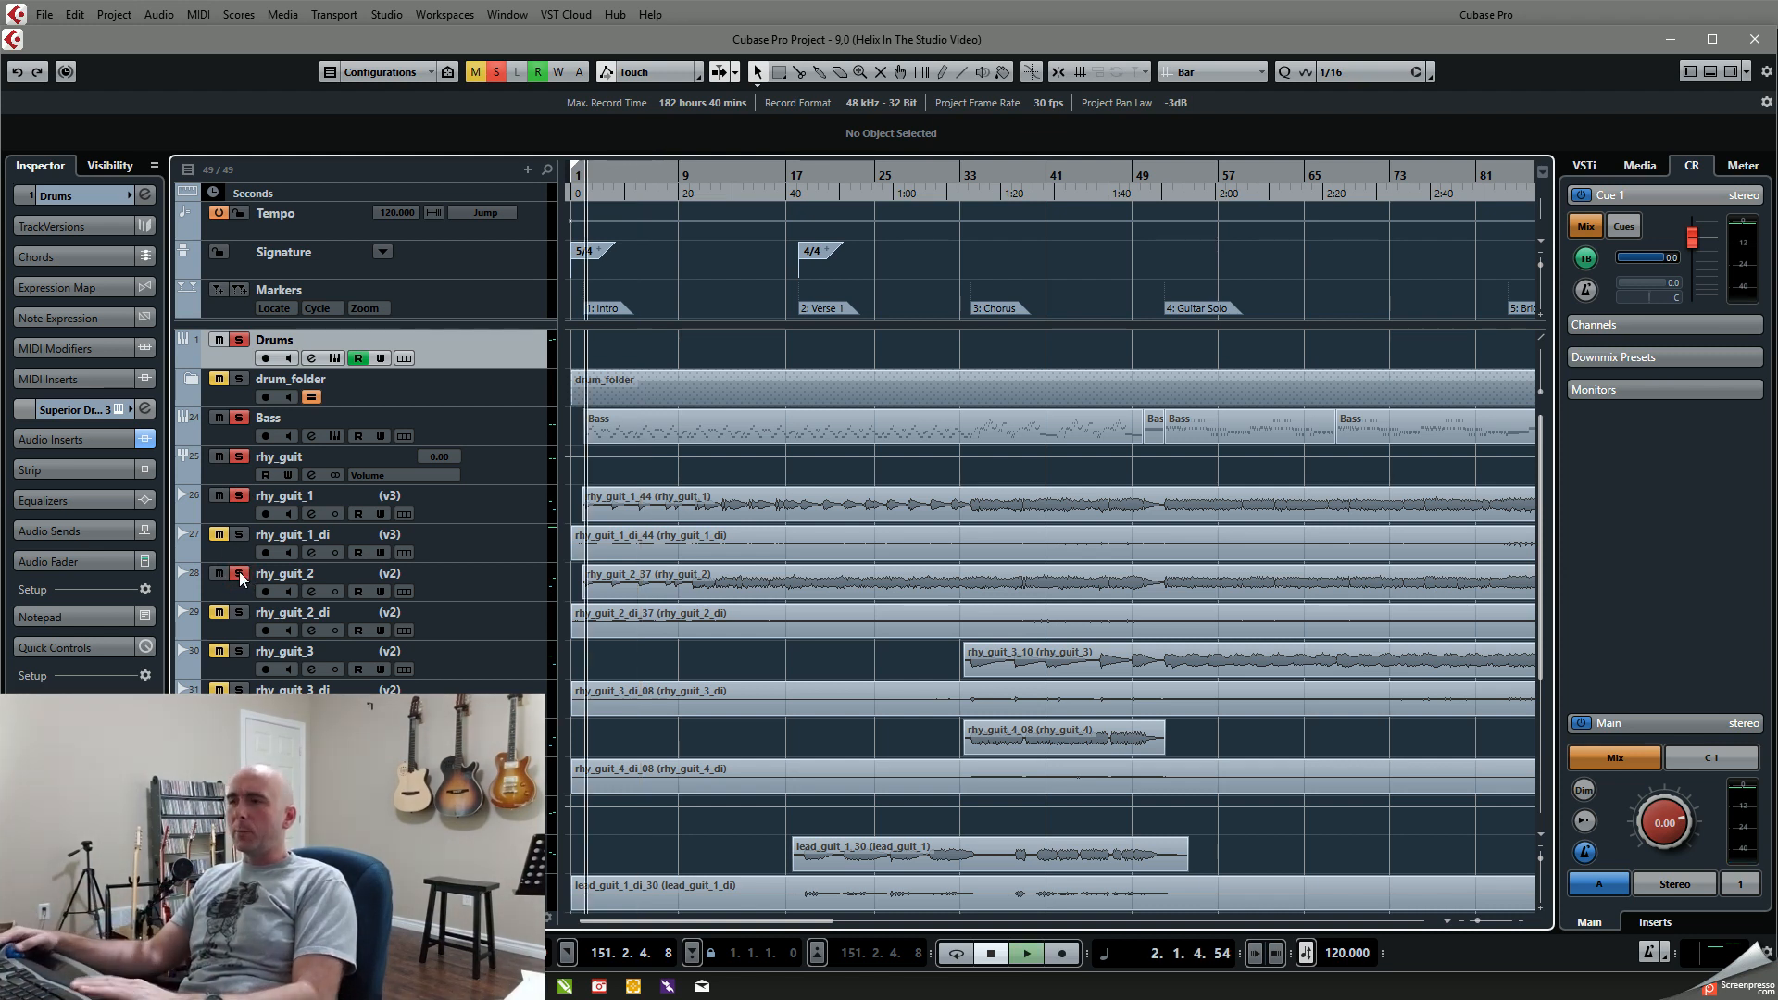
key(space)
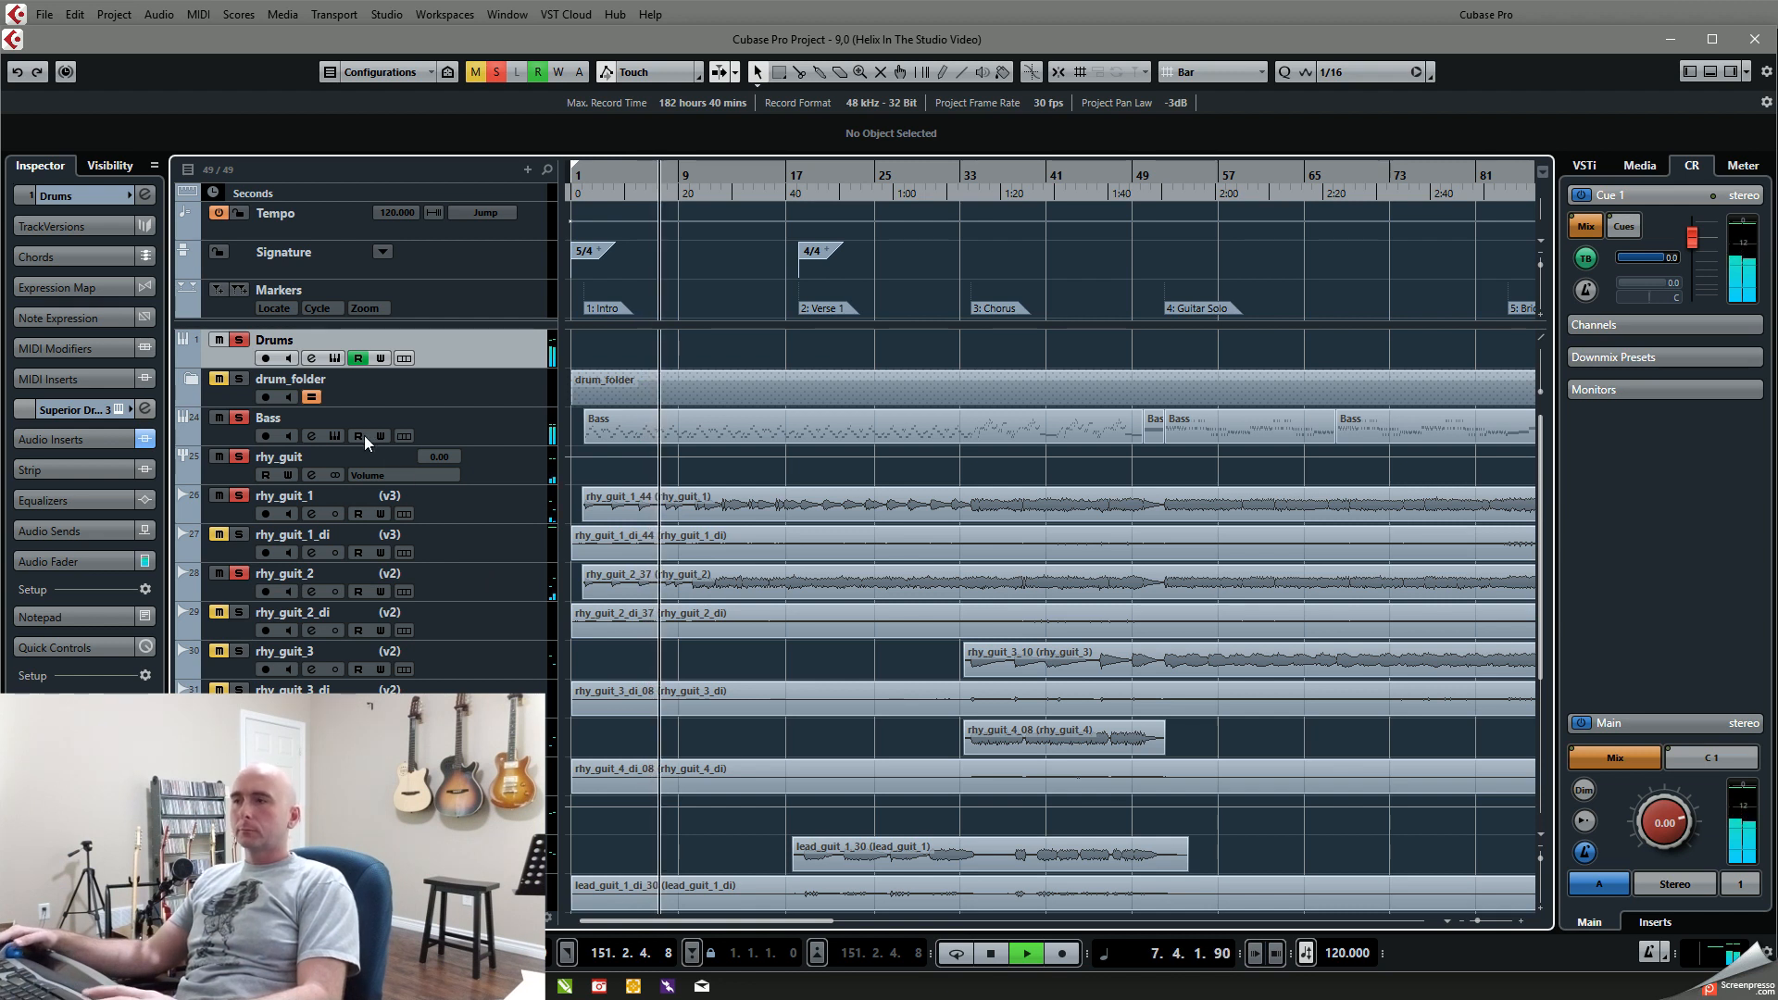
key(space)
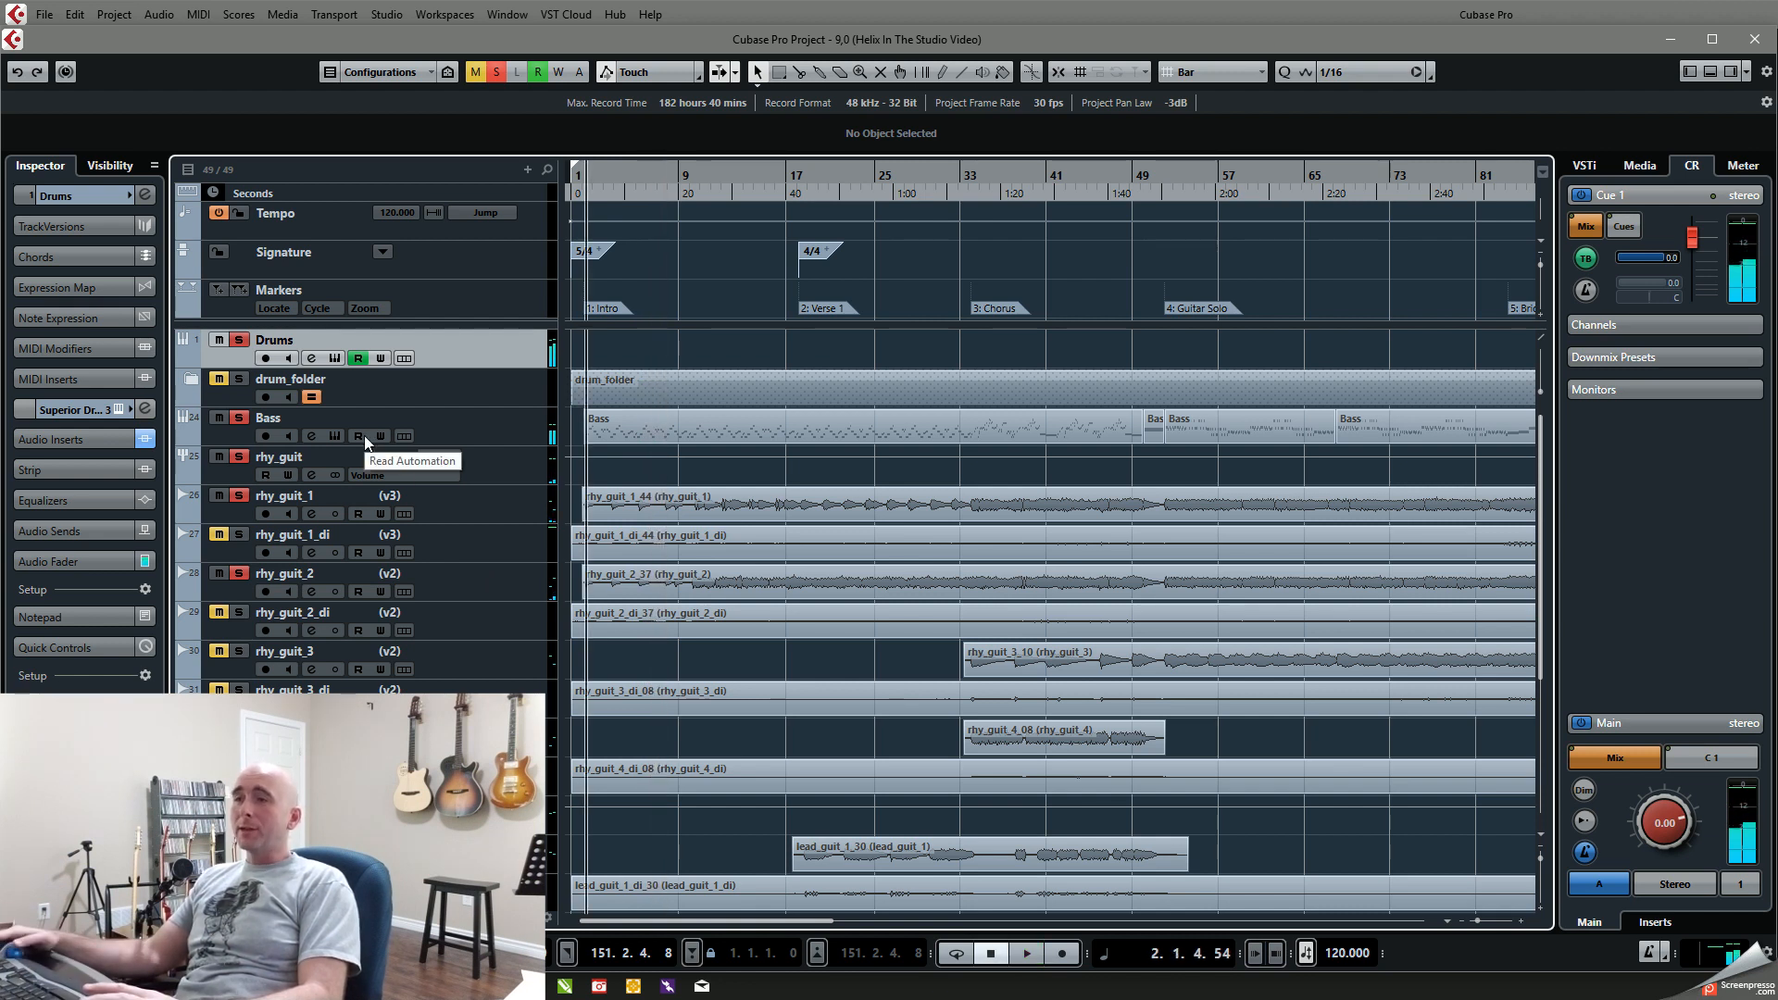
Step: Solo drum_folder in place of the Drums track and play the intro with bass and guitars from about bar 2
click(239, 341)
click(239, 380)
key(space)
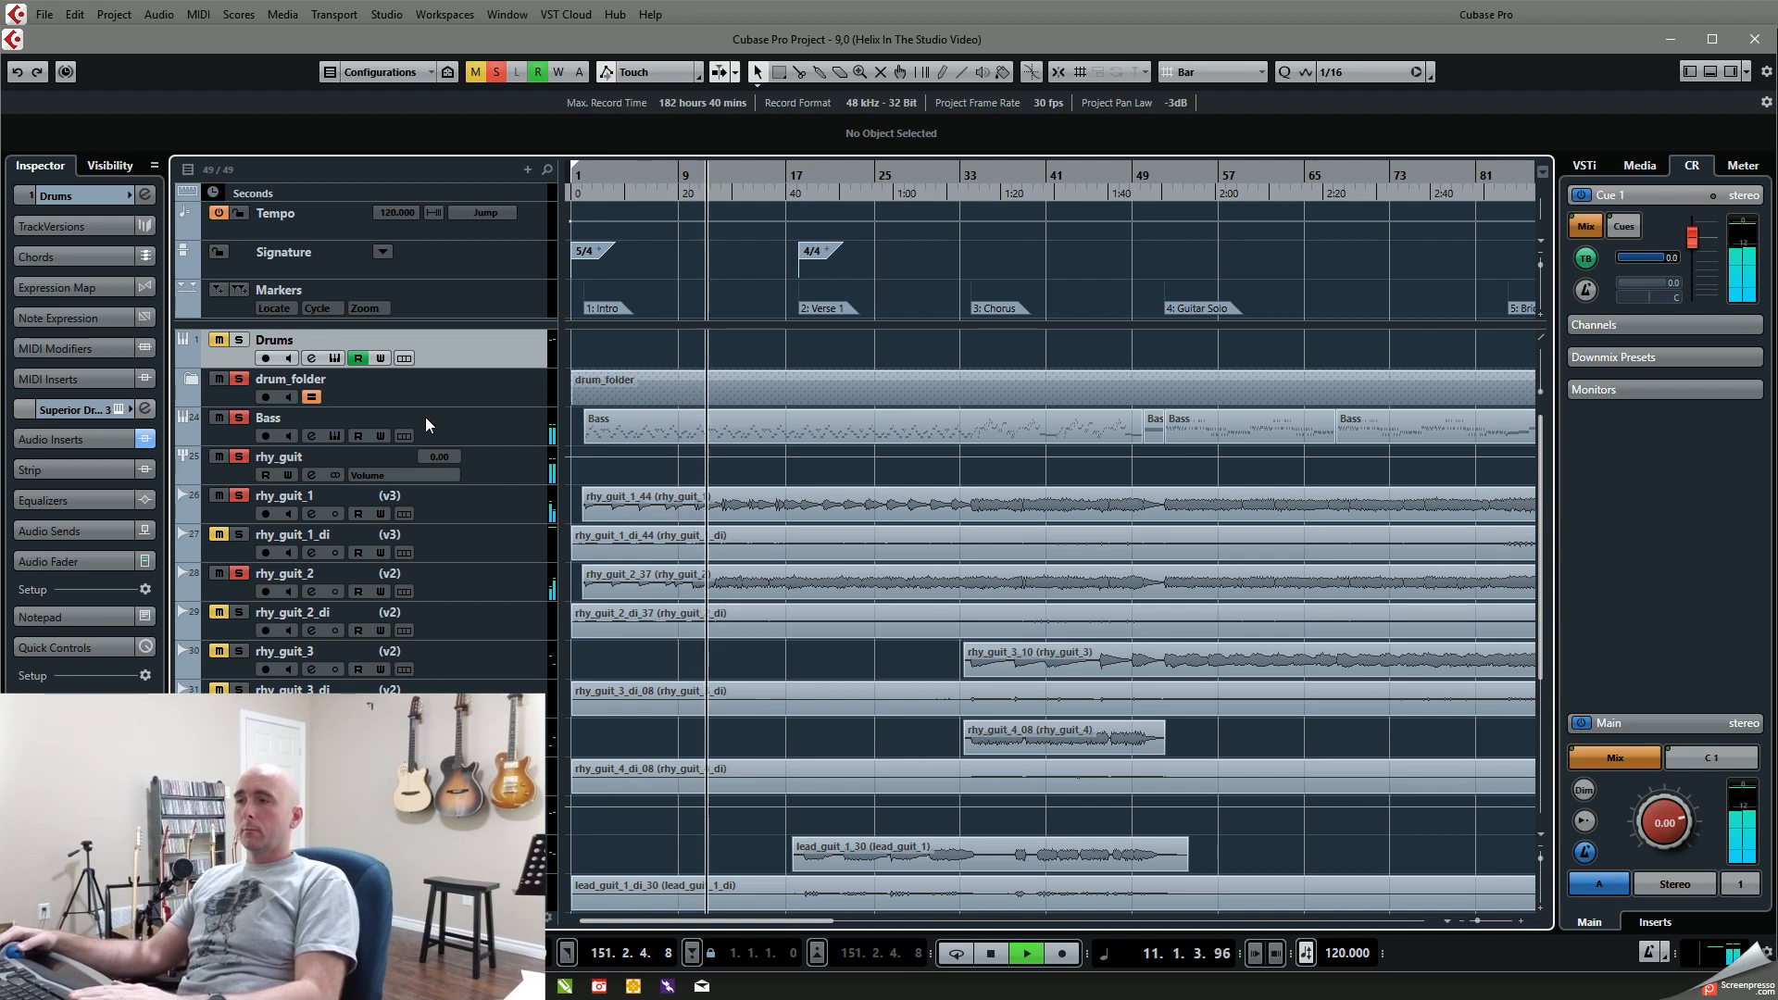
key(space)
Step: Take rhy_guit_1 out of the solo and play from about bar 10 with only rhy_guit_2, bass and drums
click(698, 175)
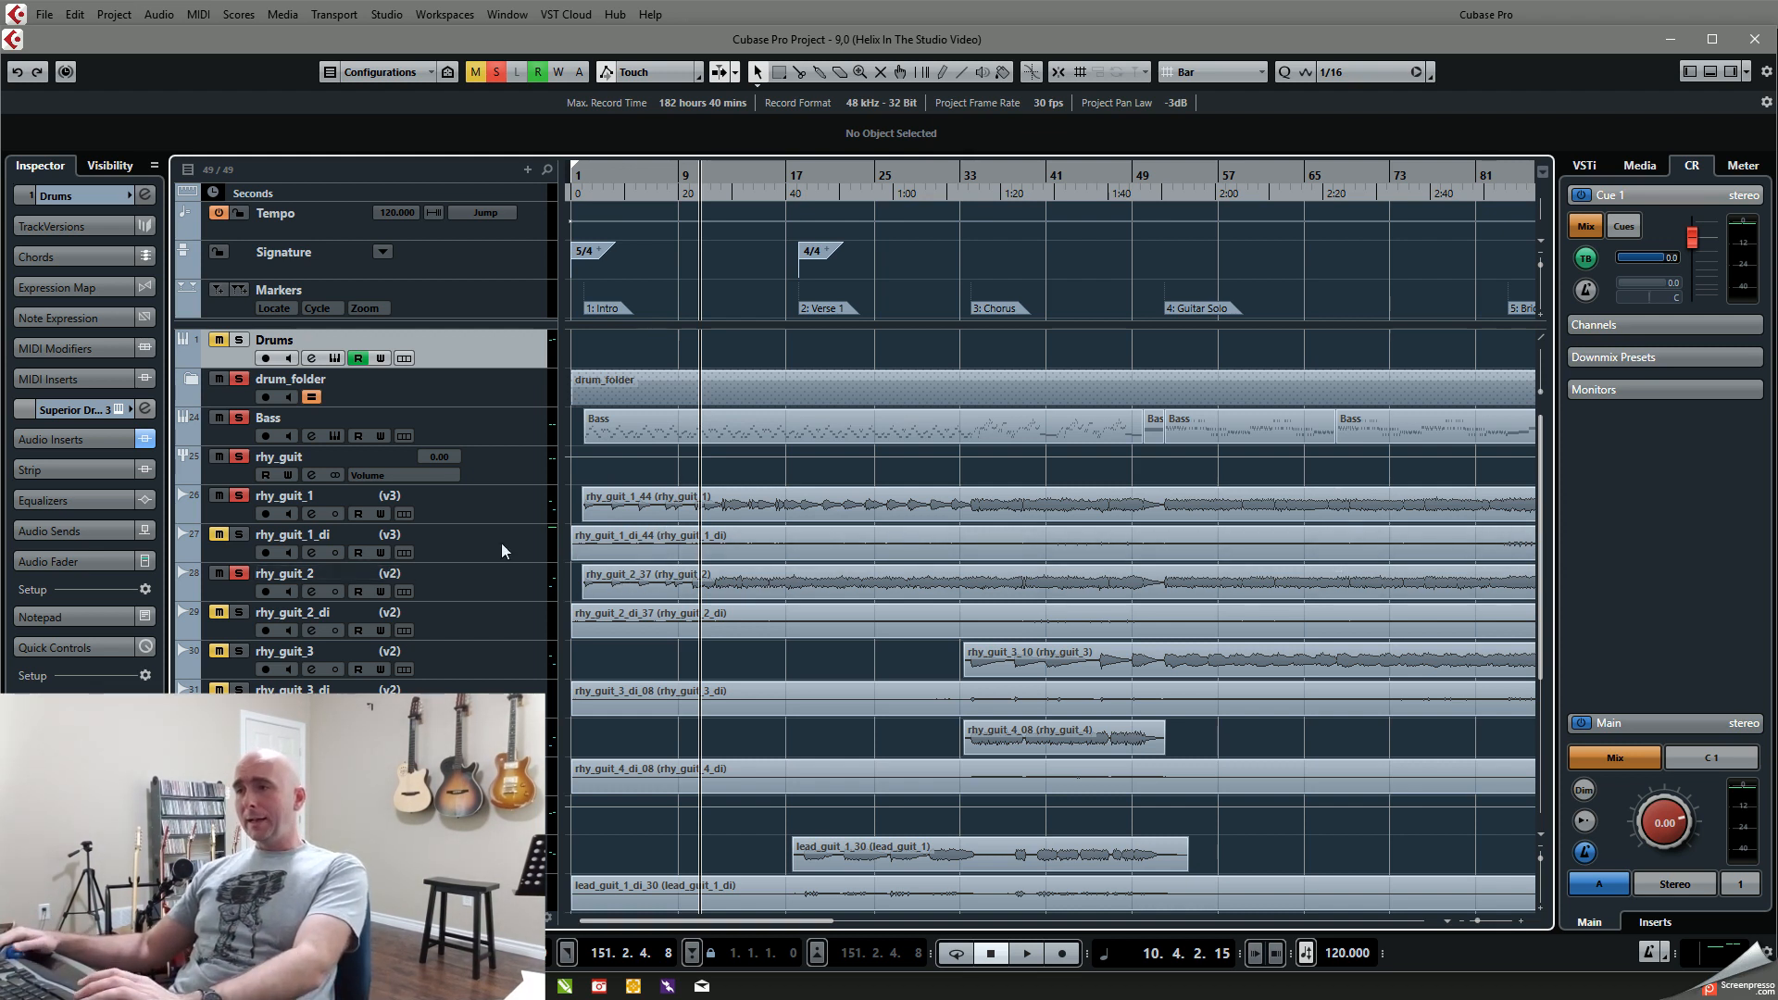
click(697, 183)
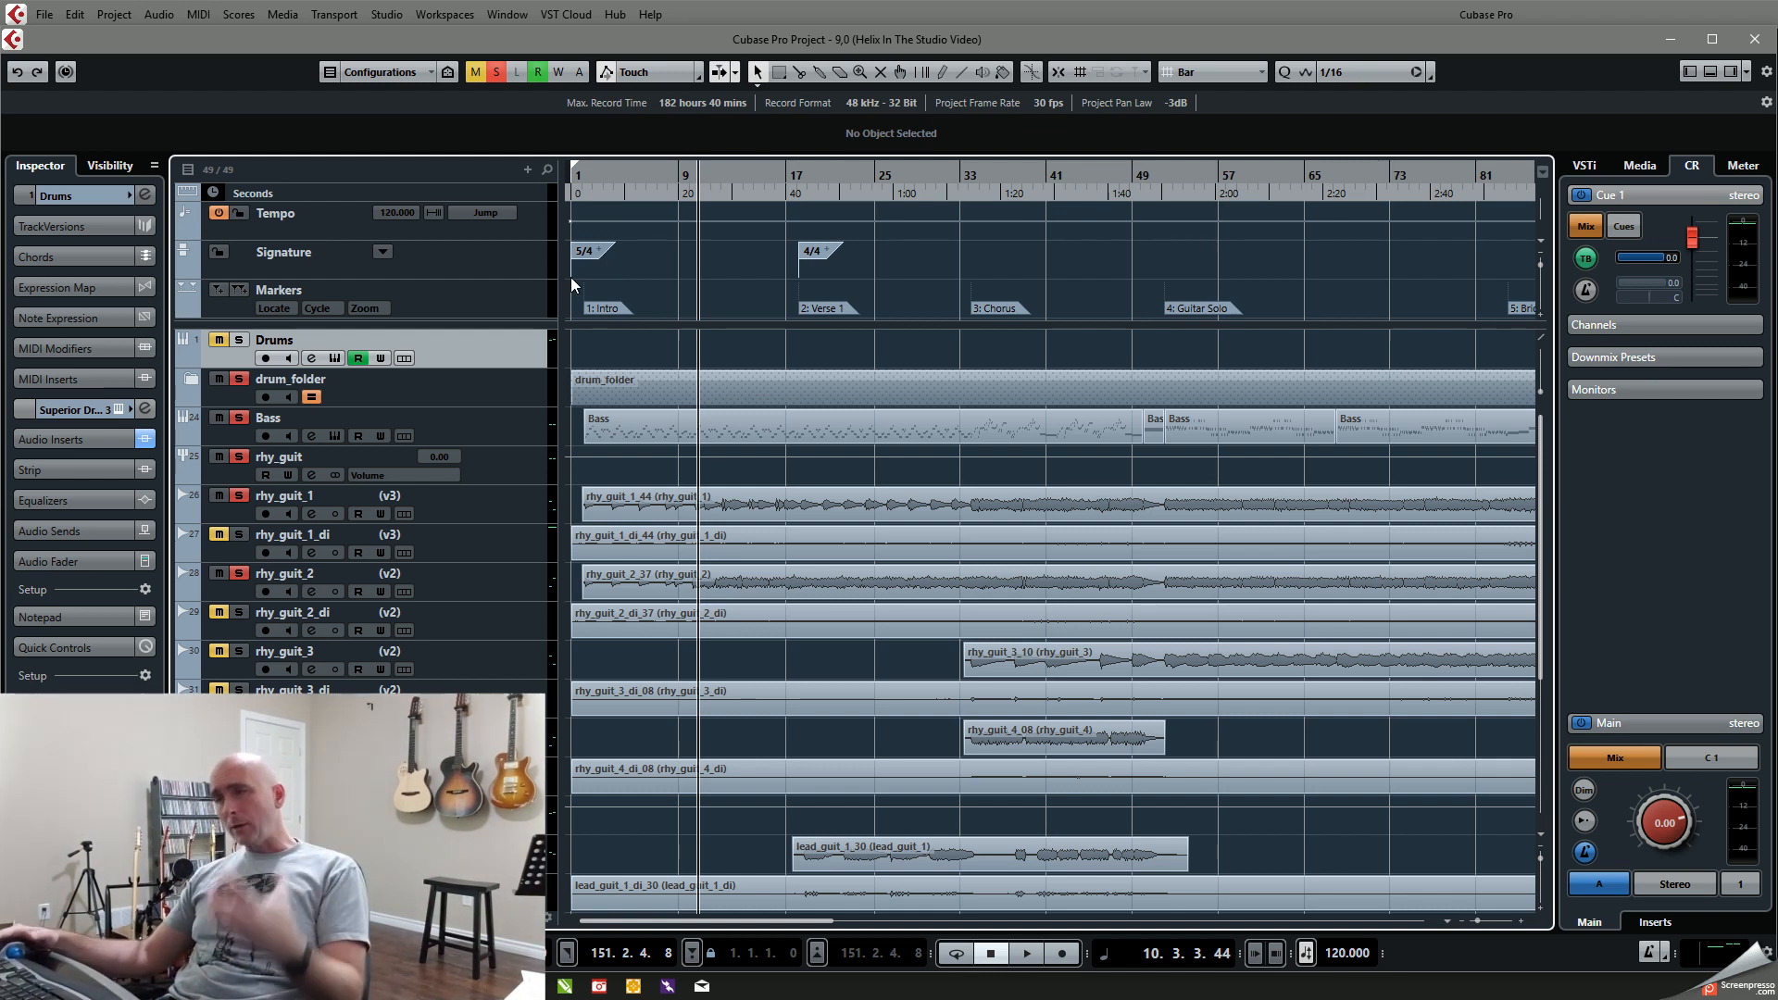
click(243, 493)
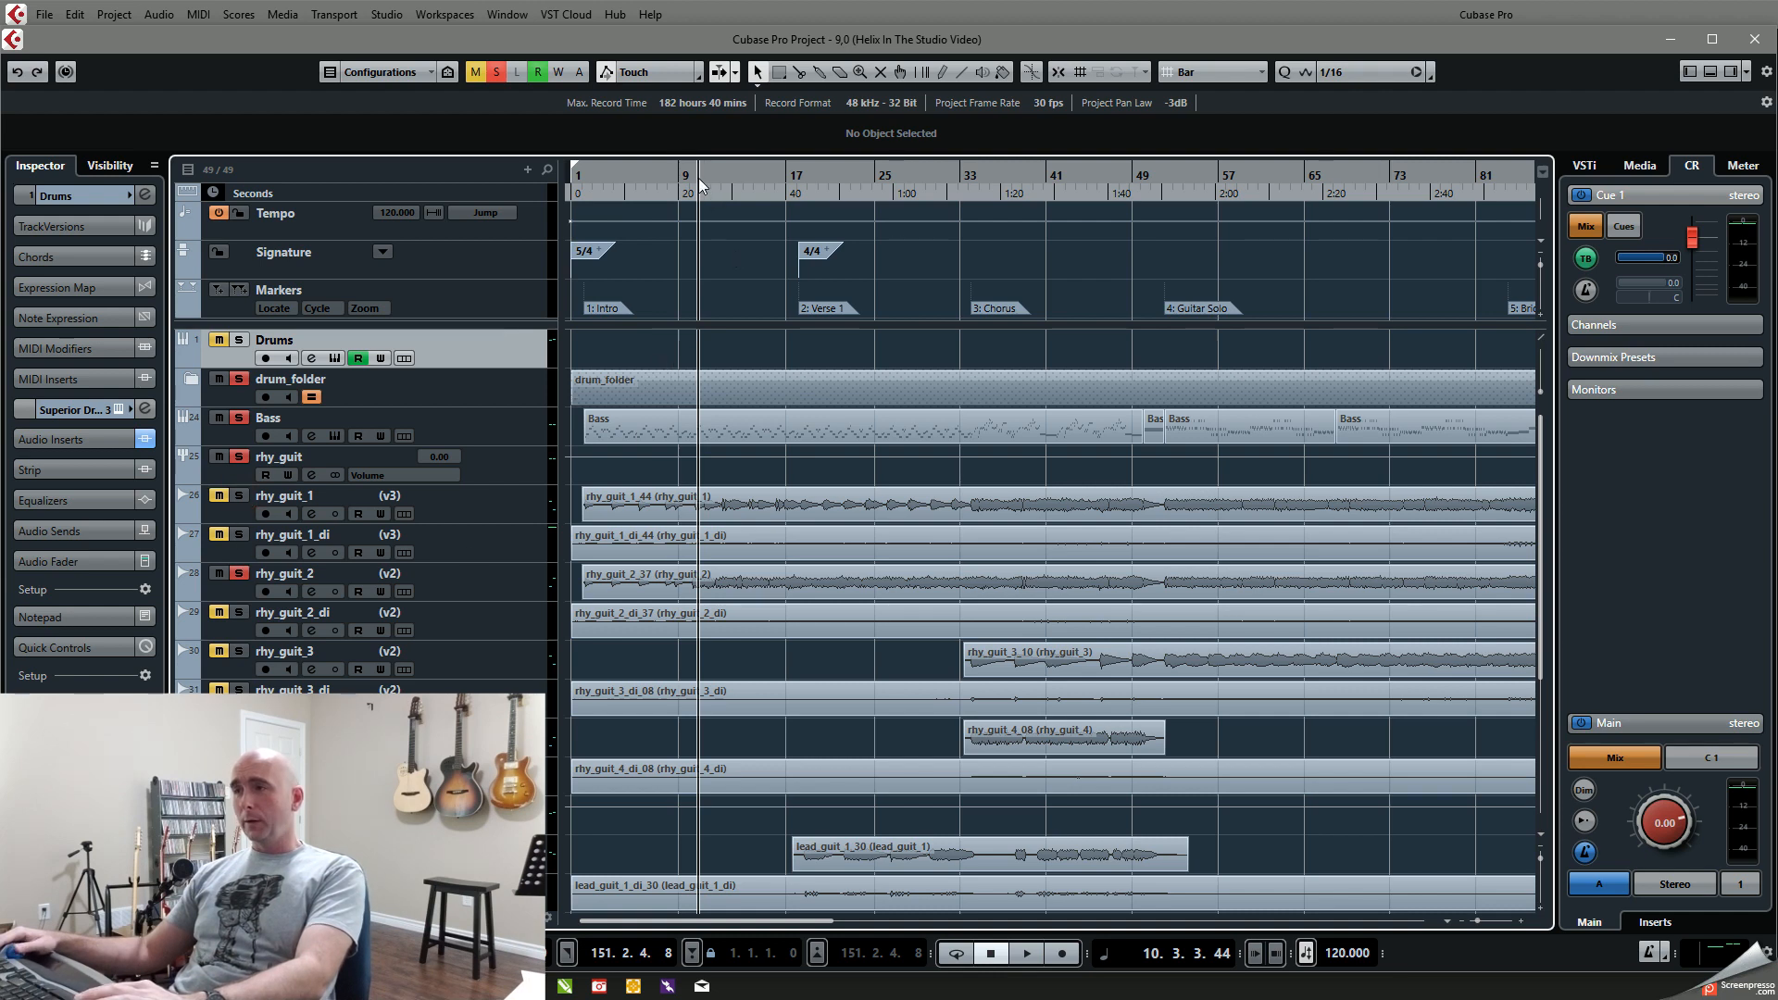
drag(699, 177, 698, 177)
key(space)
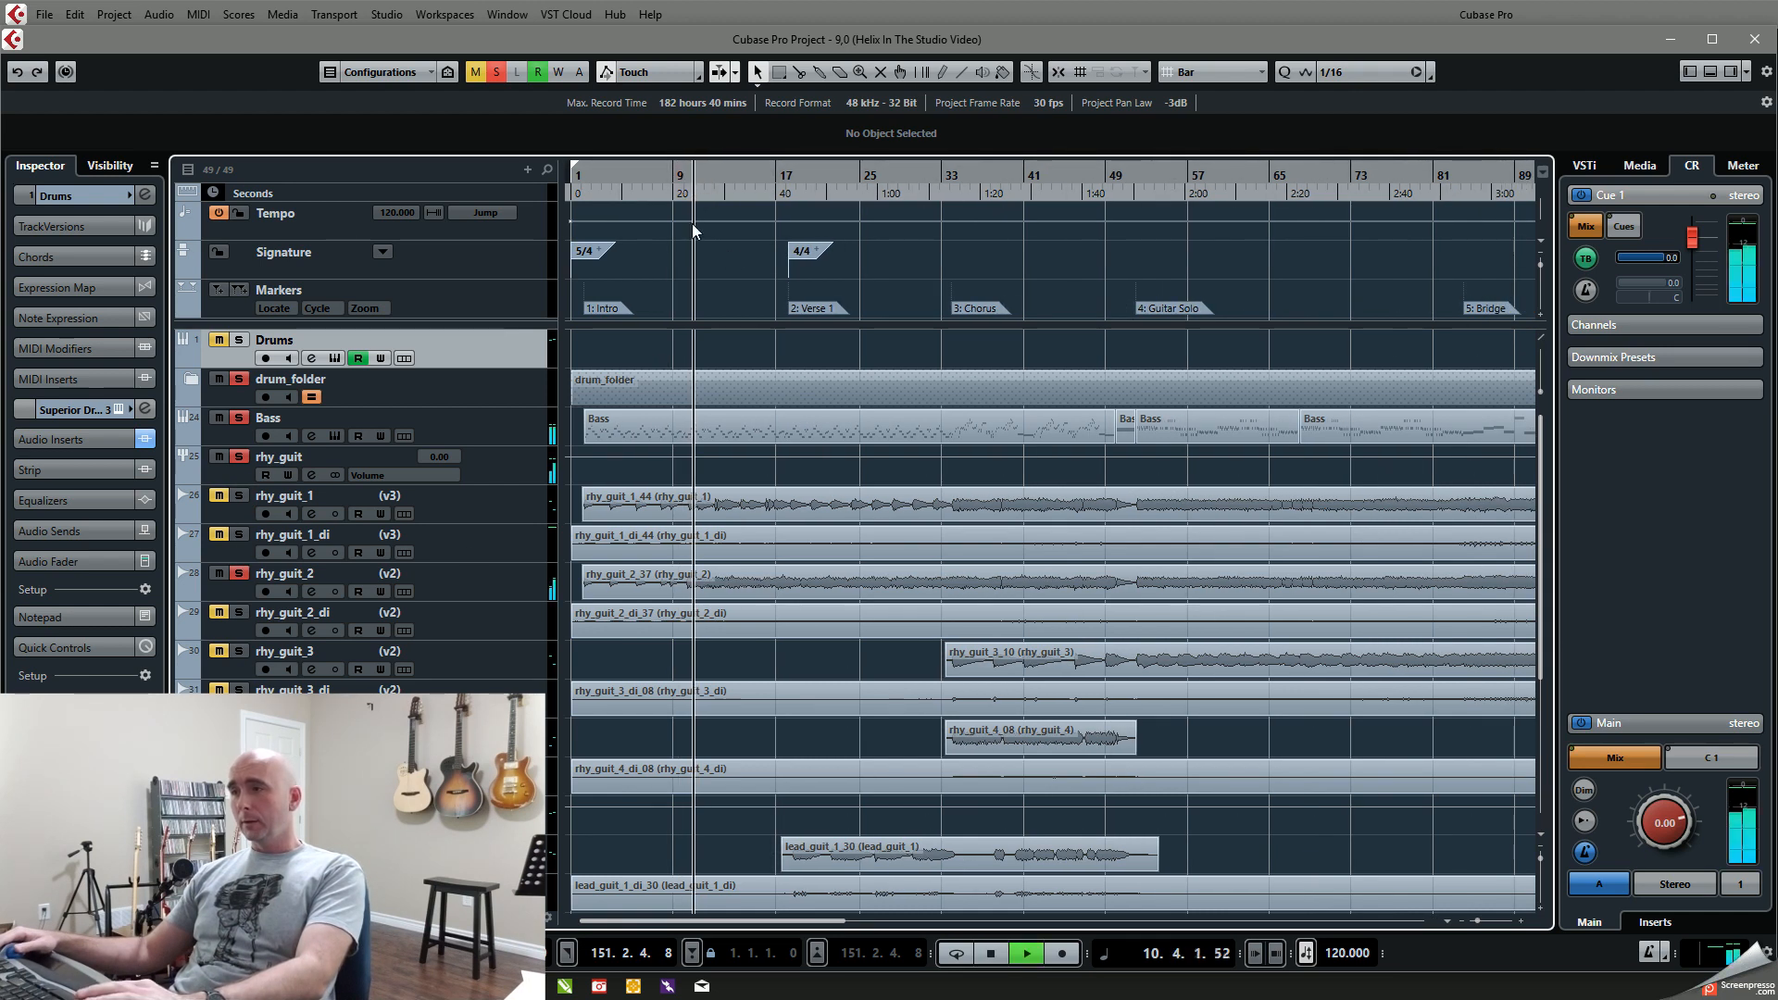
Step: Solo rhy_guit_1 in place of rhy_guit_2 and play from about bar 9 with the drums and bass
click(239, 496)
click(239, 574)
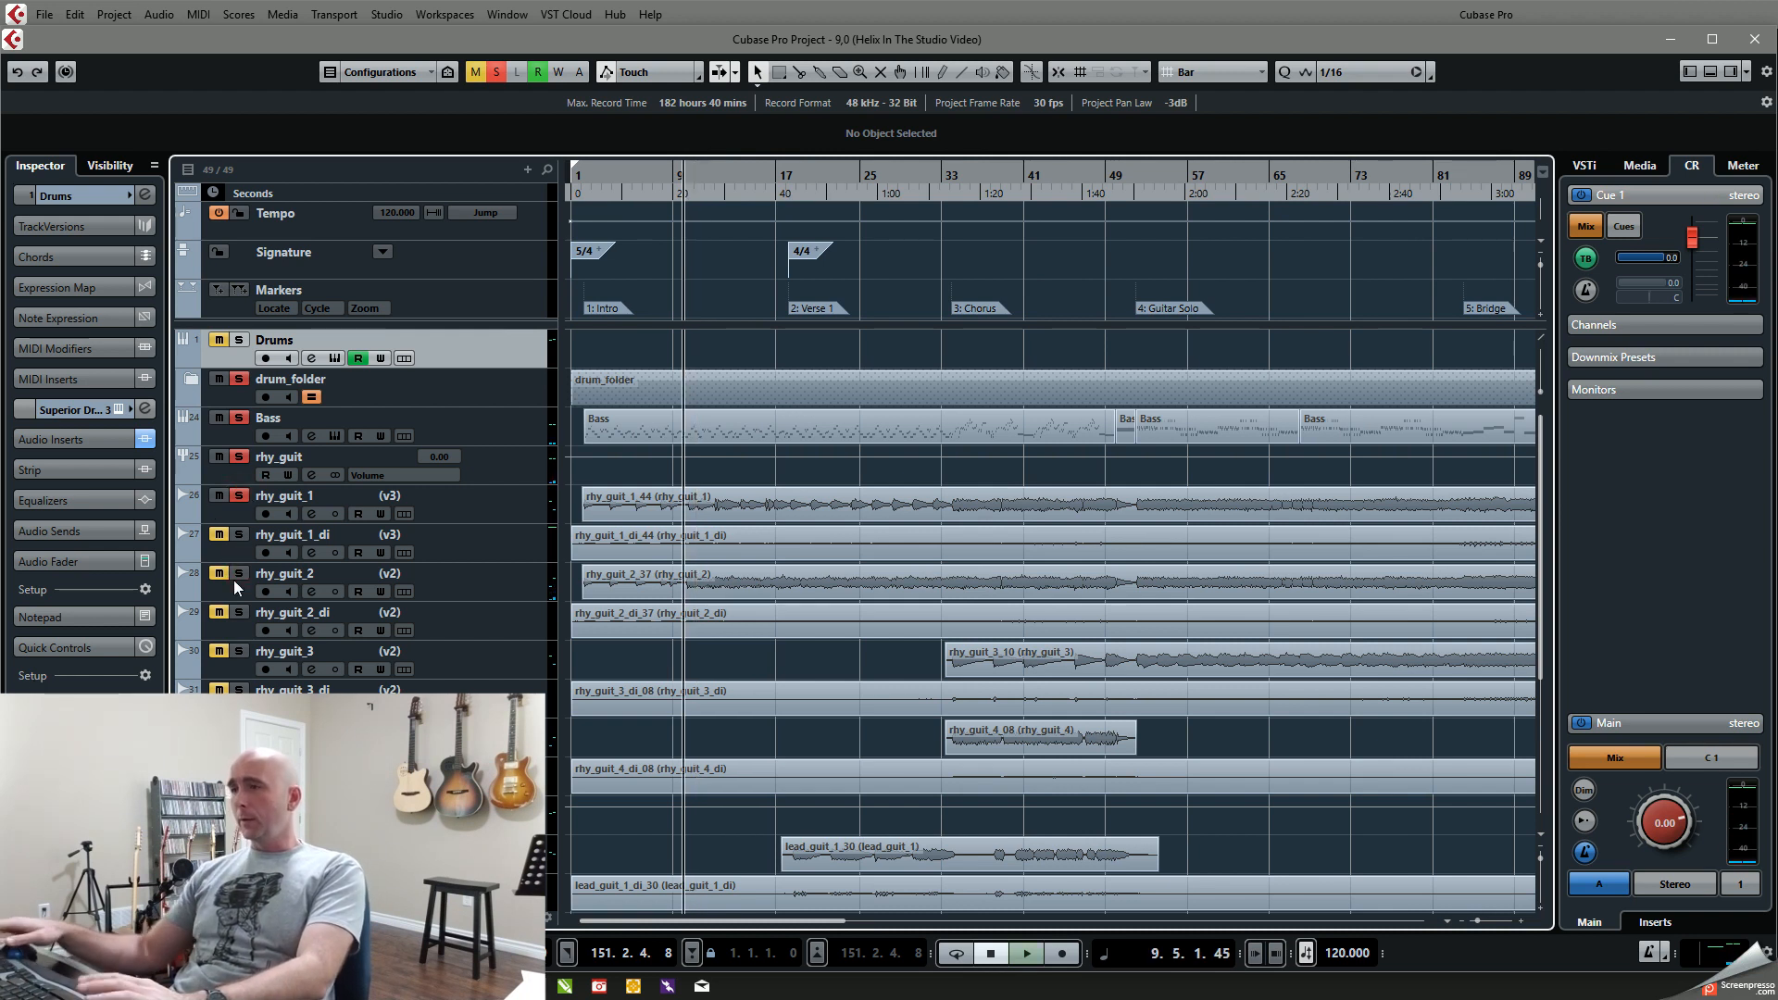
key(space)
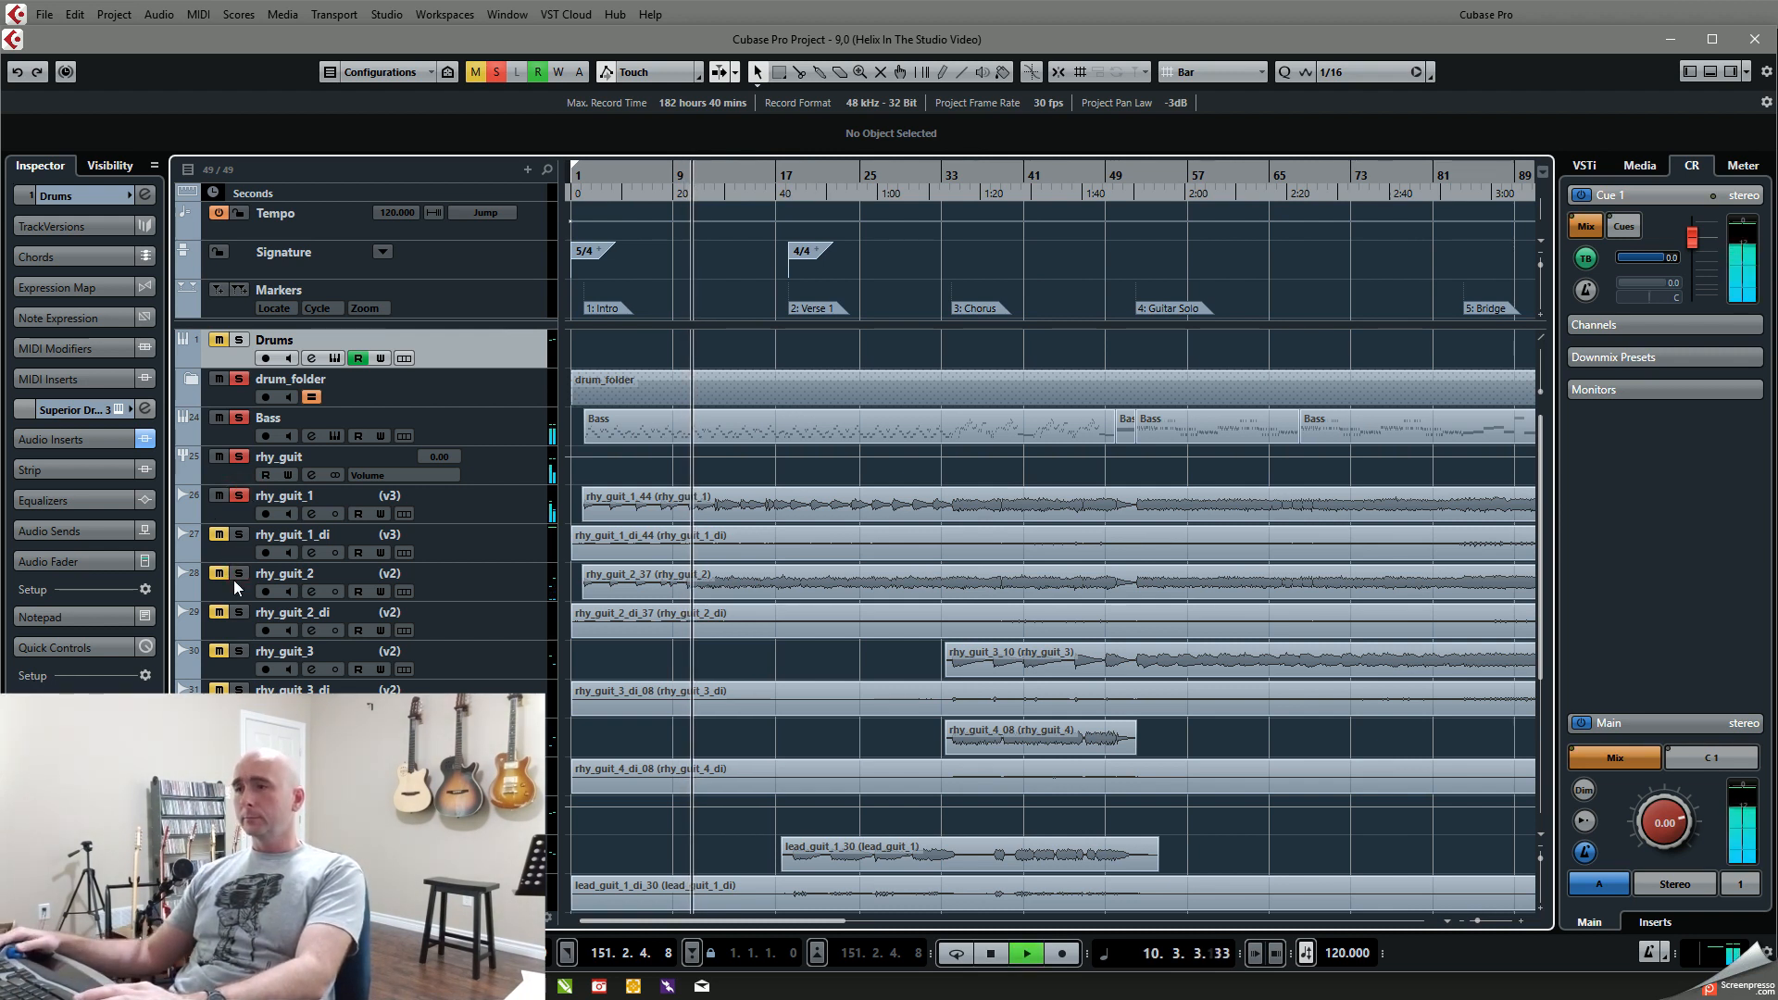
Step: Clear the drum_folder and Bass solos during playback to hear rhy_guit_1 alone, and stop around the end of the intro
click(239, 379)
click(239, 418)
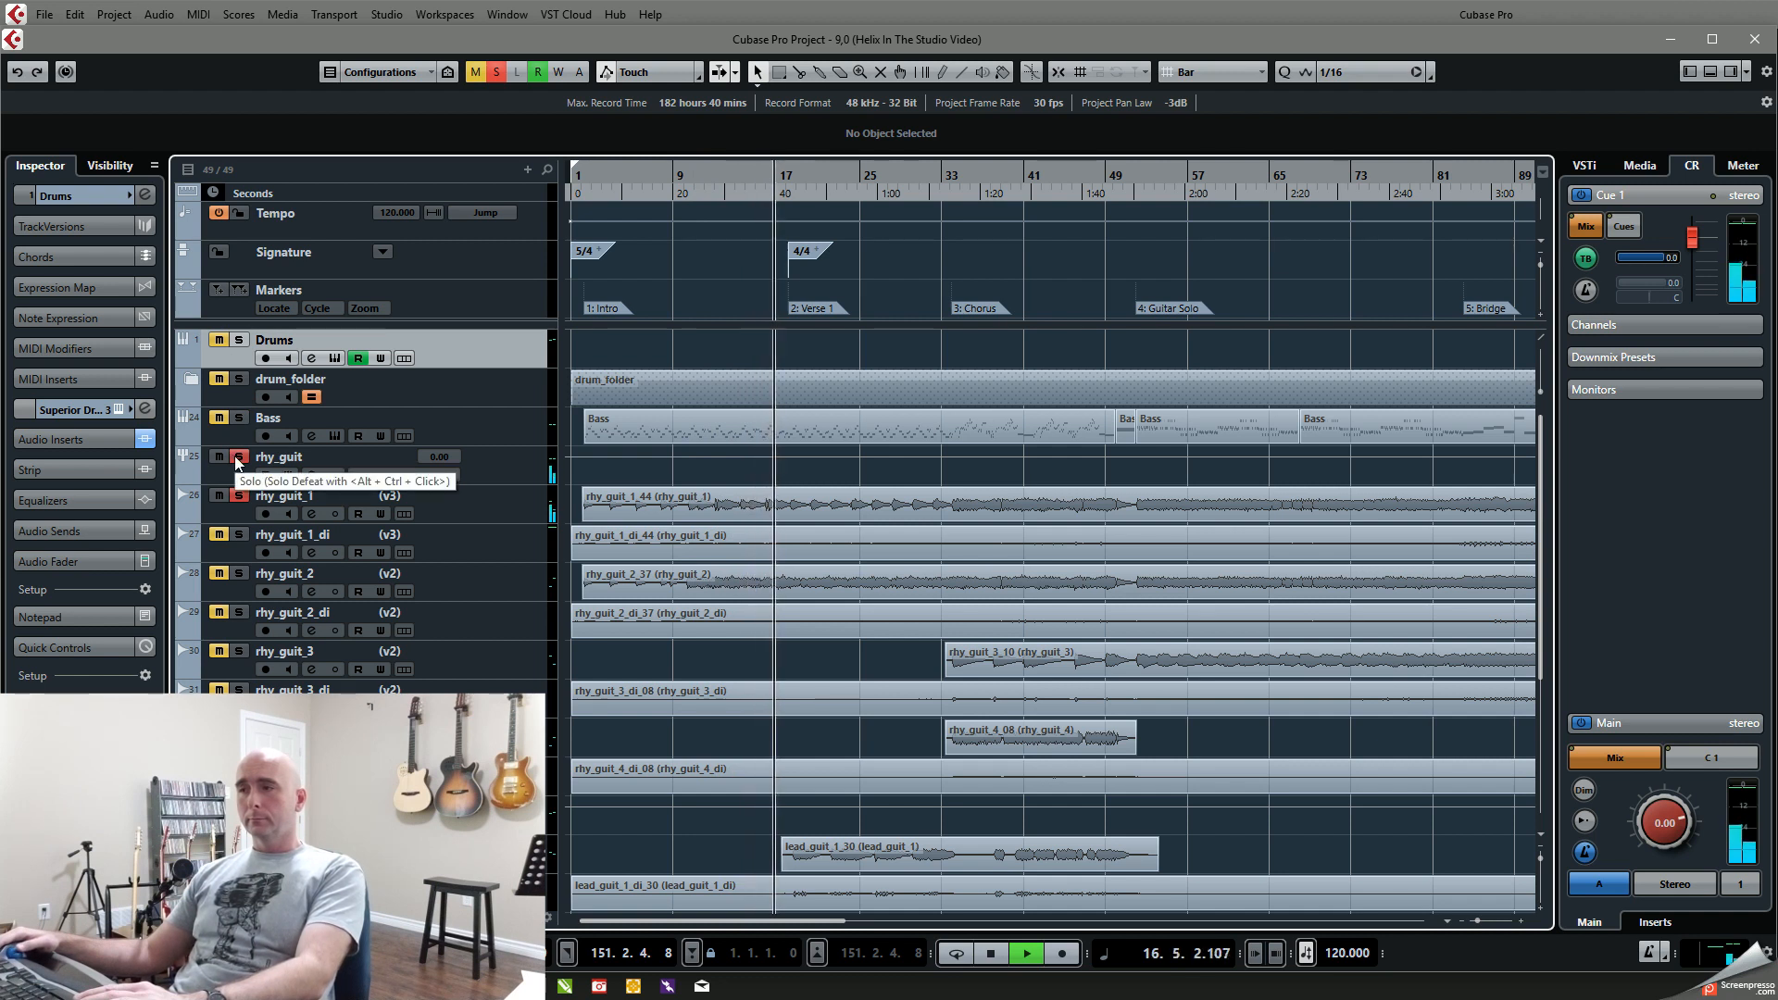
key(space)
Step: Re-solo the rhy_guit group so all its rhythm guitars sound, and play from about bar 9 to bar 18
click(238, 458)
click(238, 458)
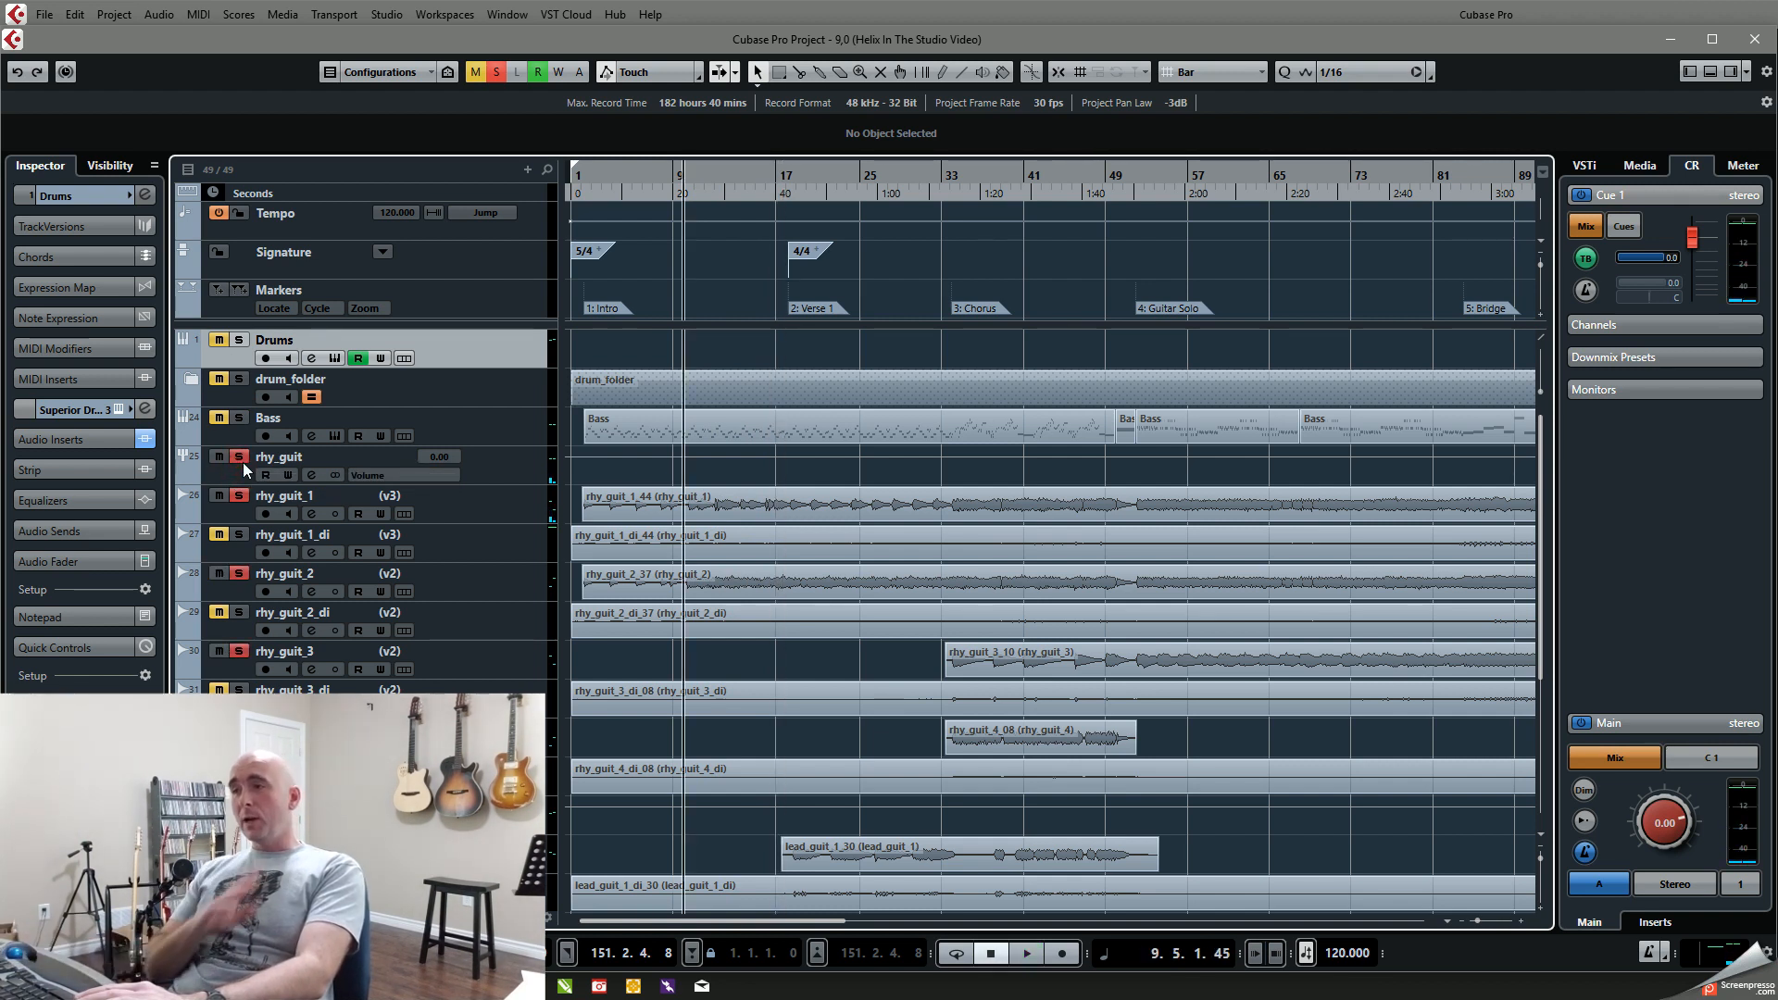
key(space)
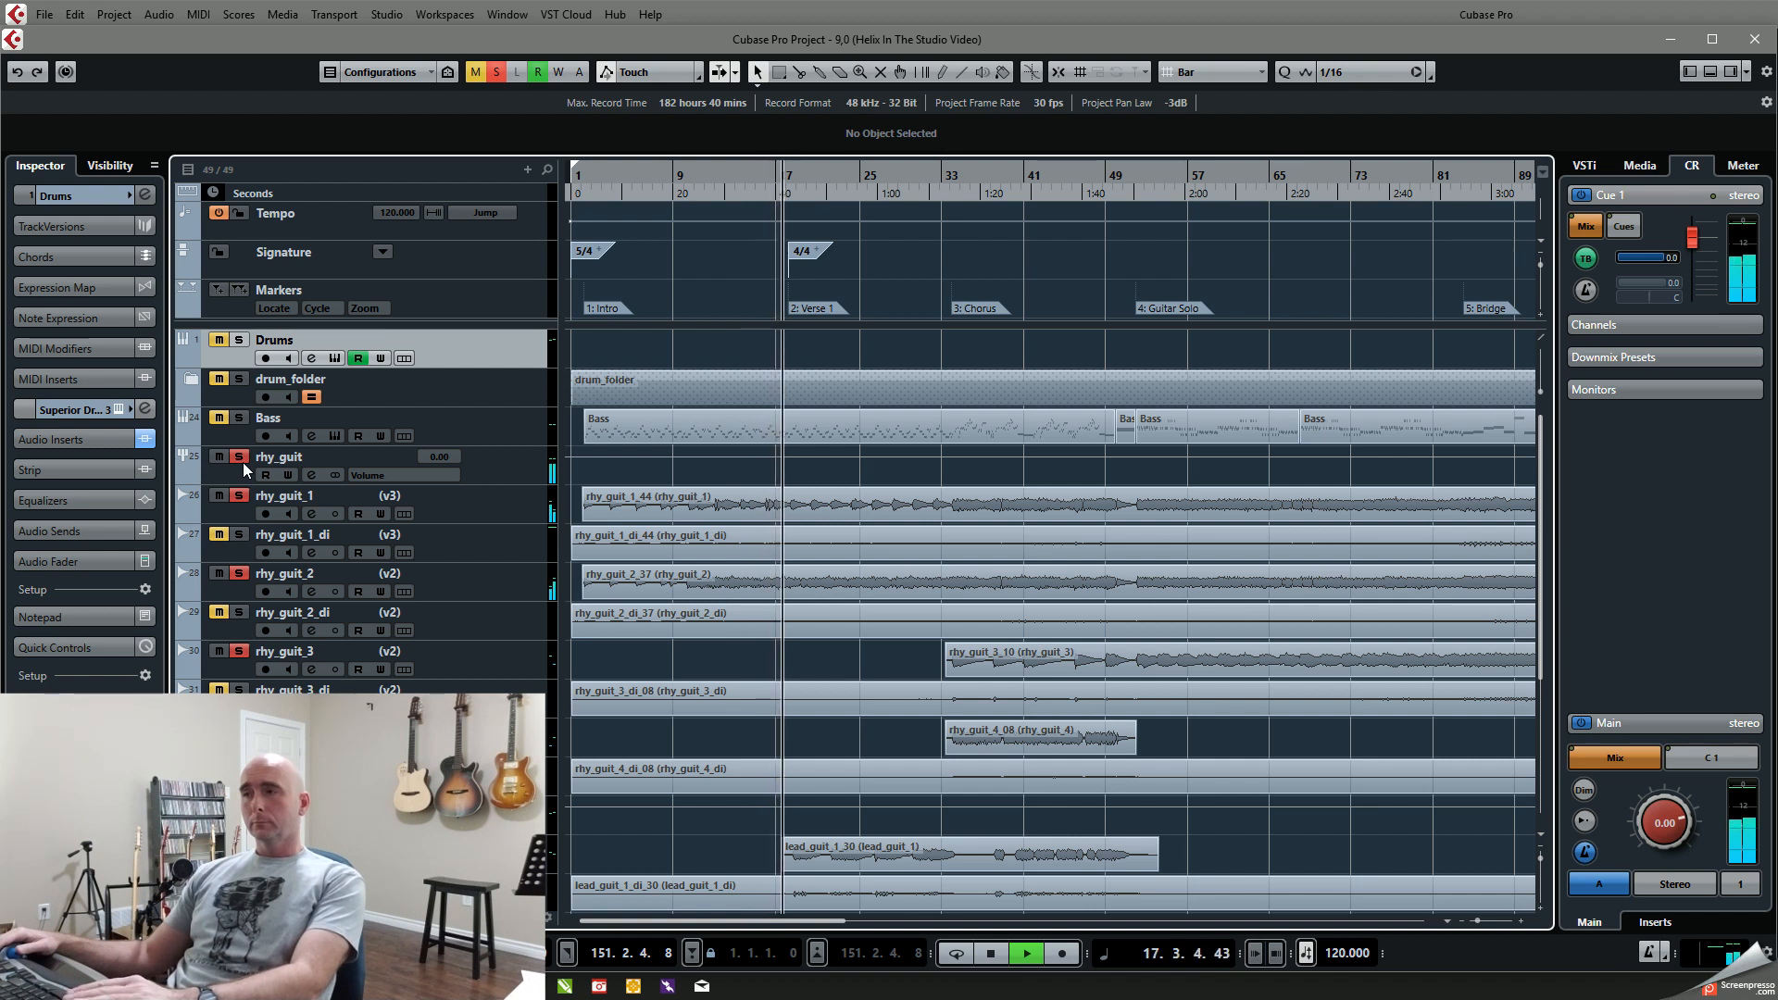
key(space)
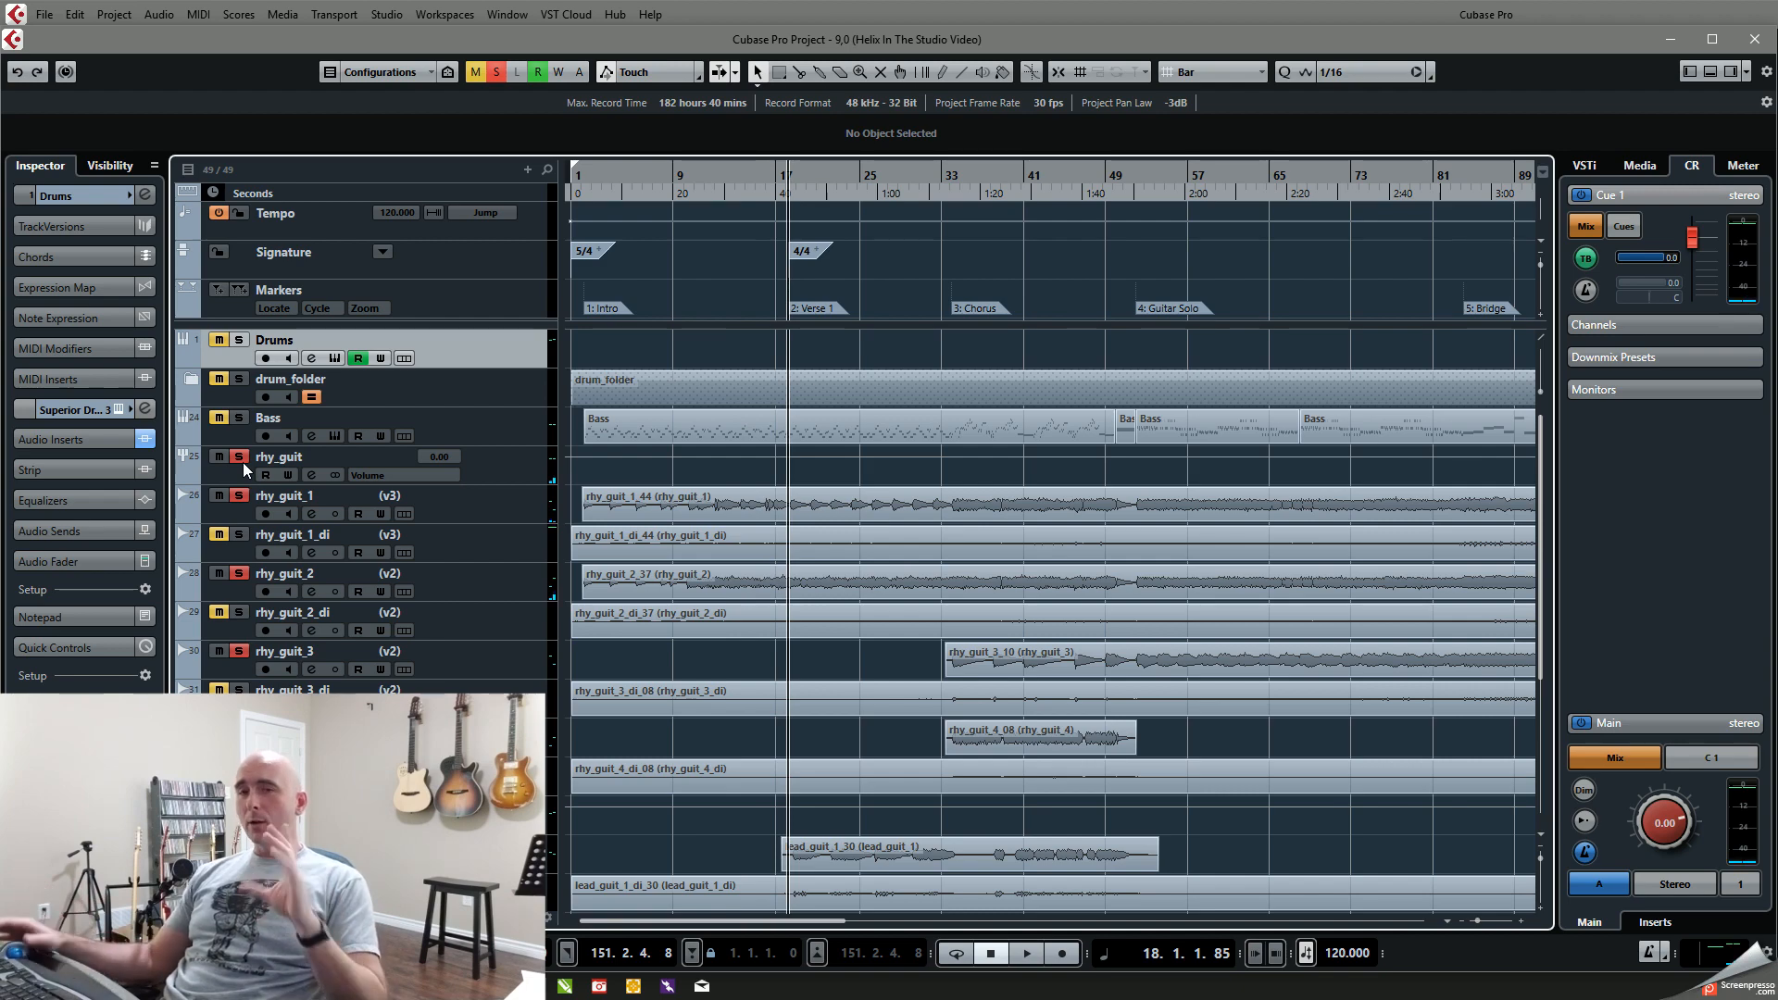
Step: Bring up the mixer's rhythm guitar channels and open the PSP FETpressor insert on rhy_guit_1
key(F3)
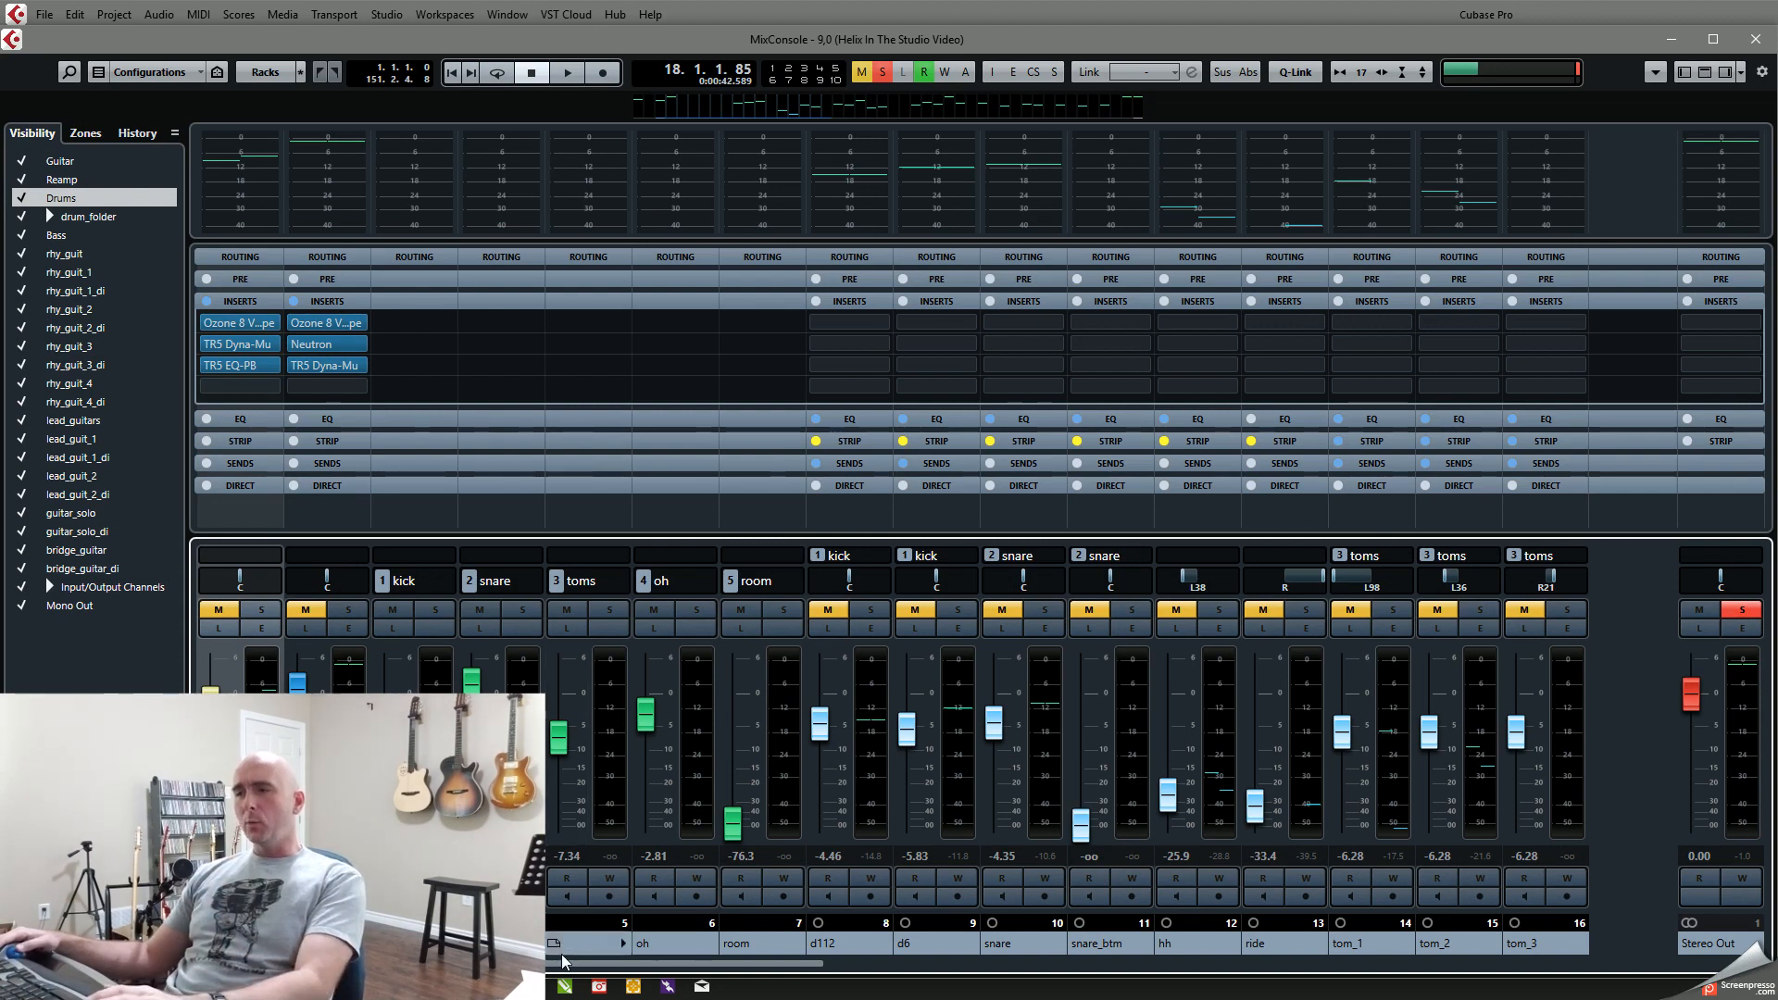
drag(565, 964, 1203, 996)
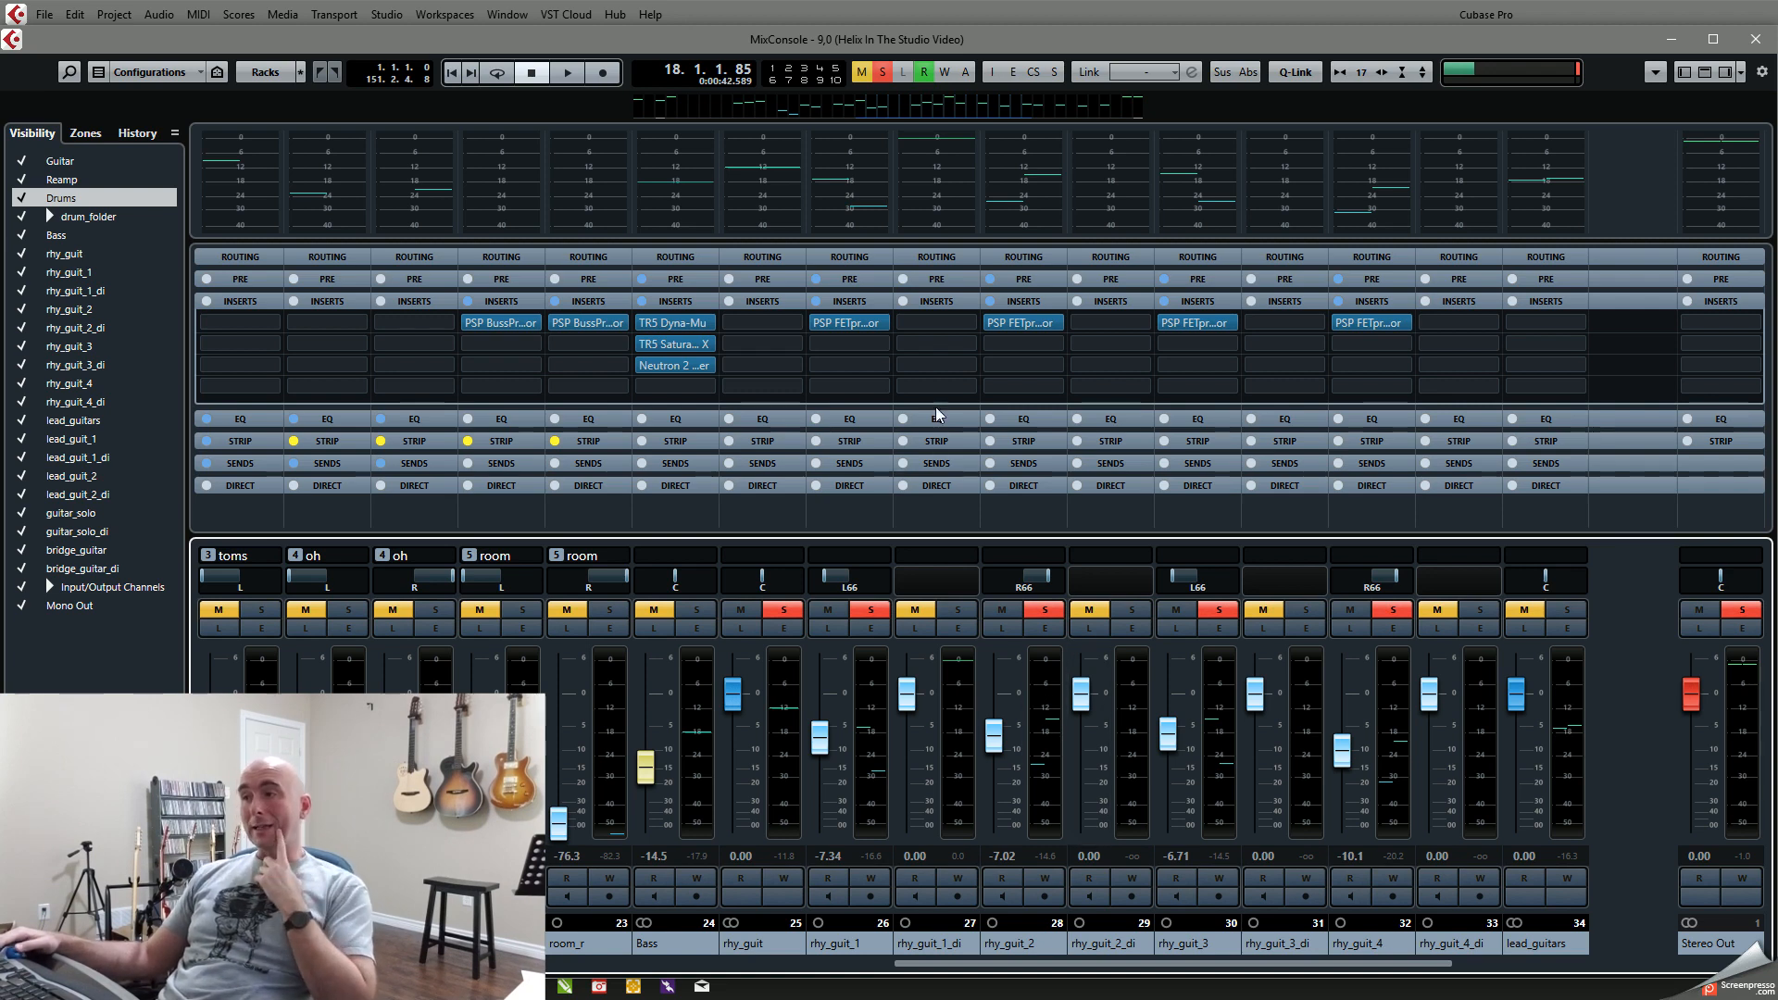
click(836, 321)
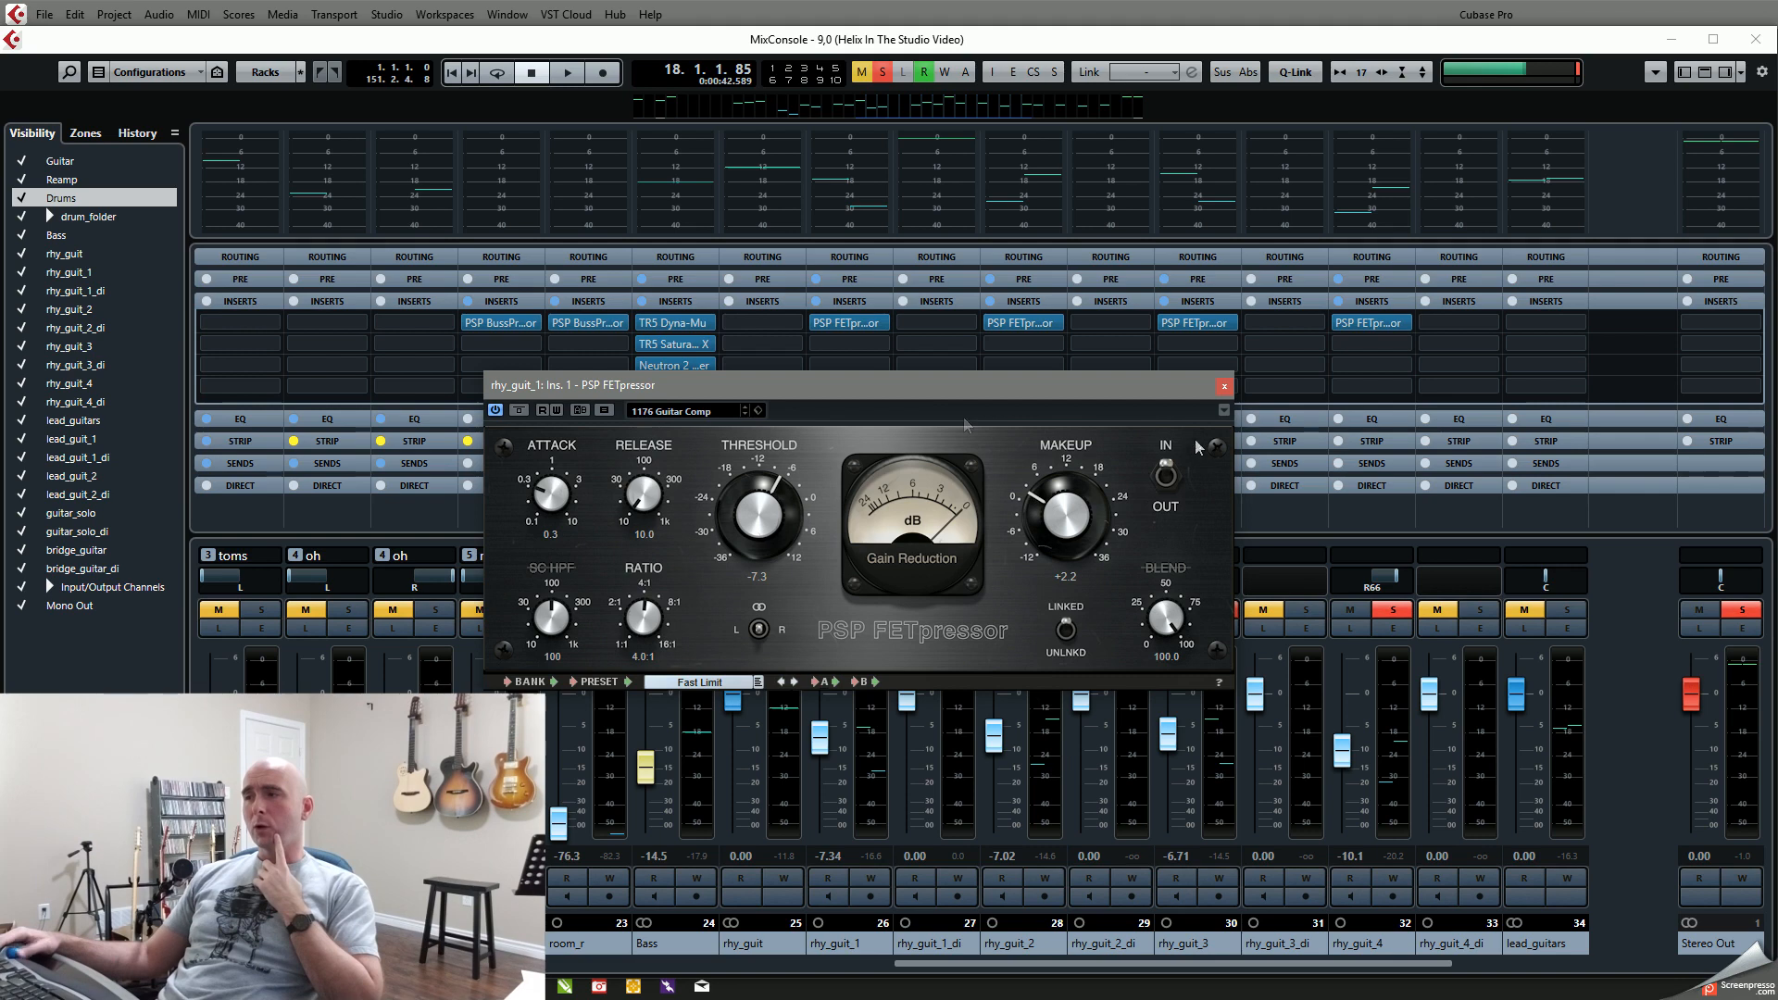
drag(912, 395, 656, 335)
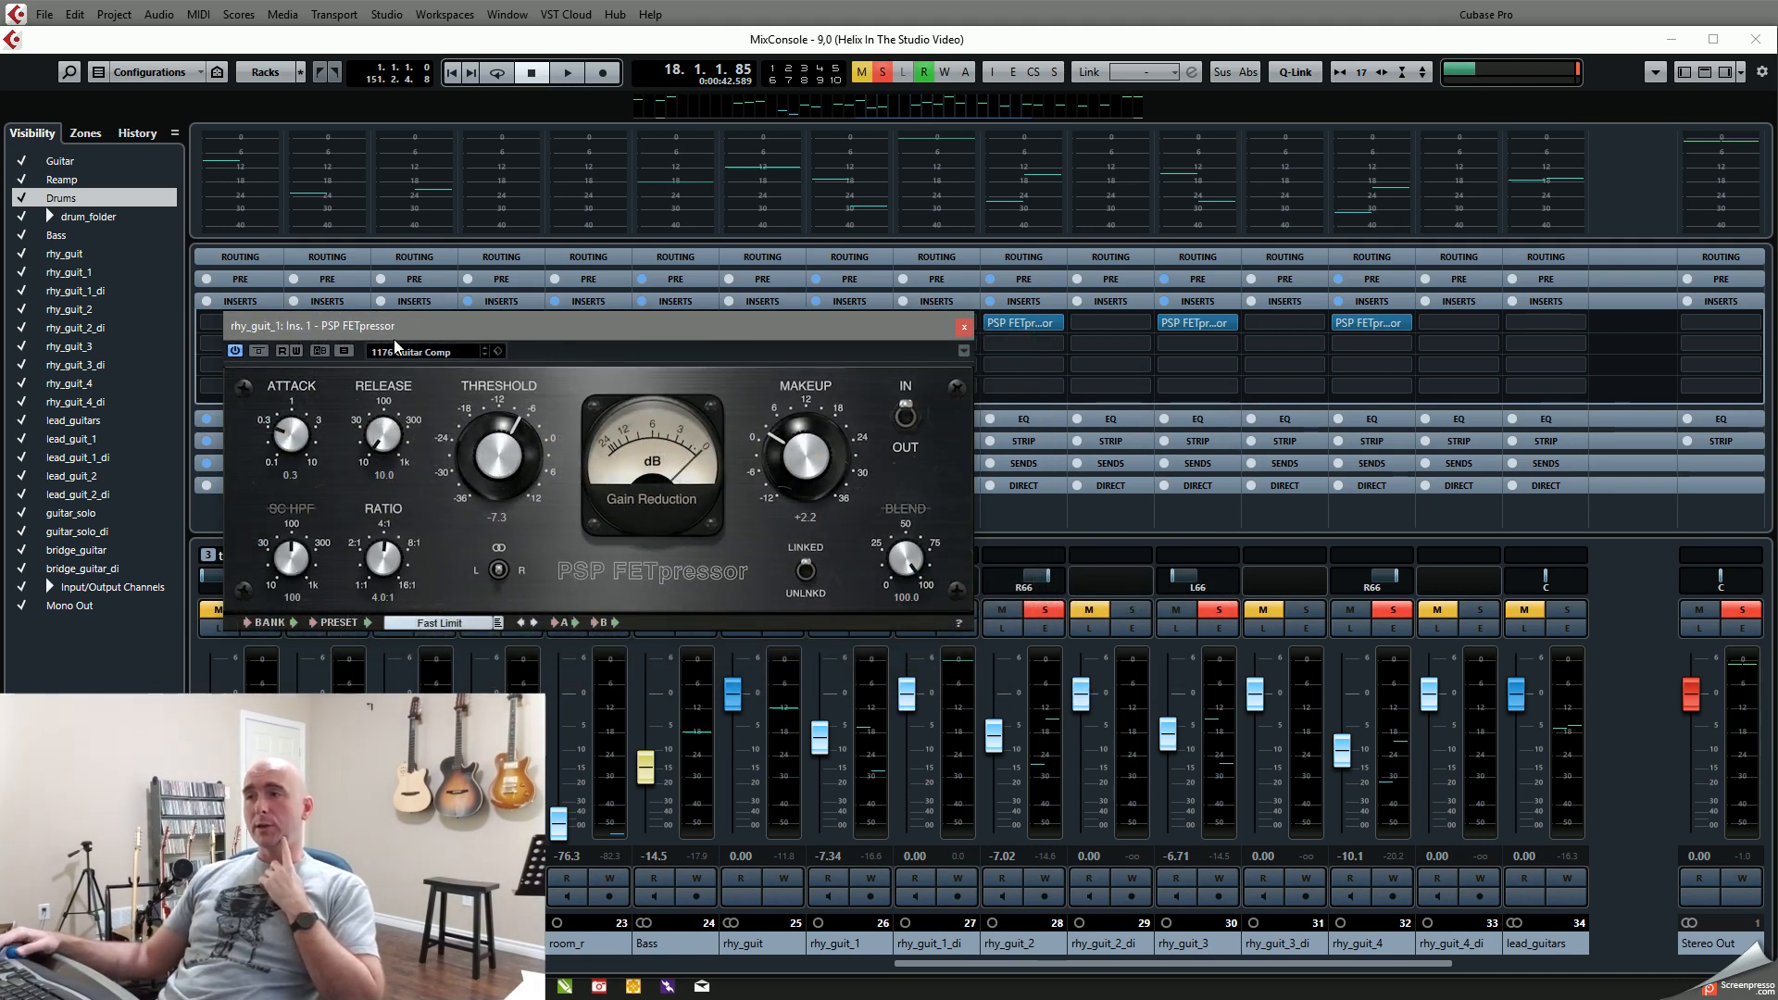
drag(435, 340, 442, 277)
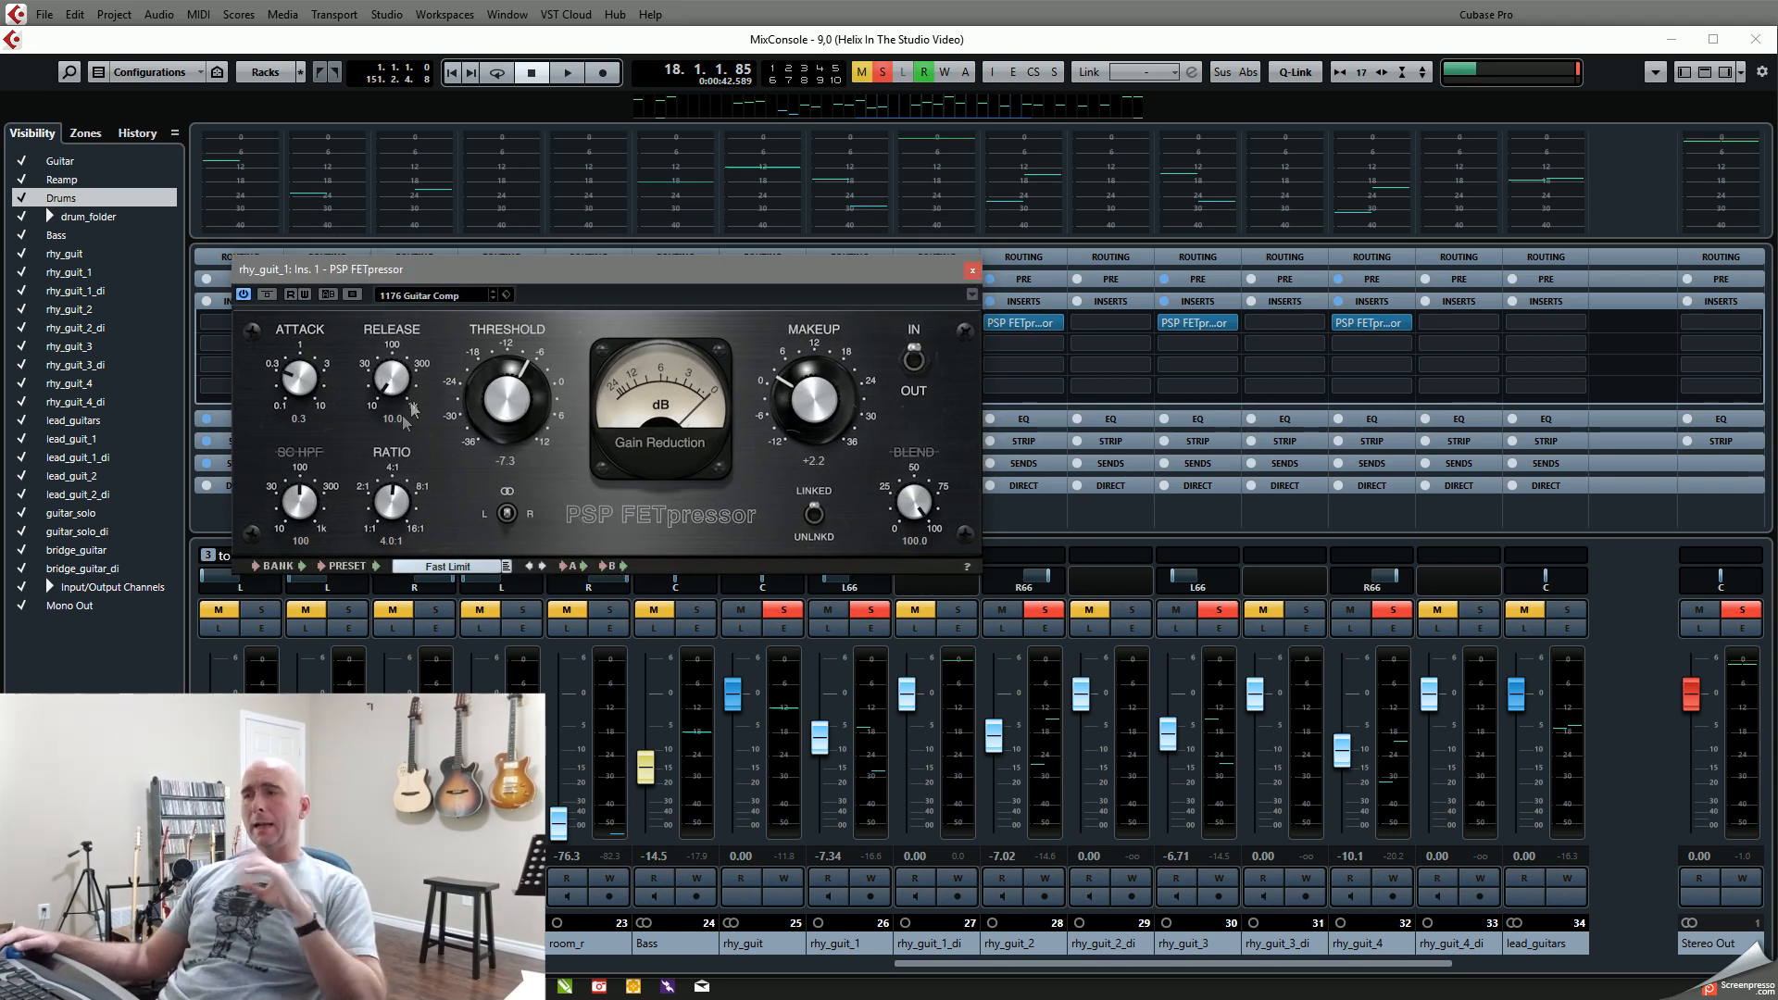
Step: Play Verse 1 while checking the rhy_guit_1 compressor's gain reduction, and close the compressor and mixer
key(space)
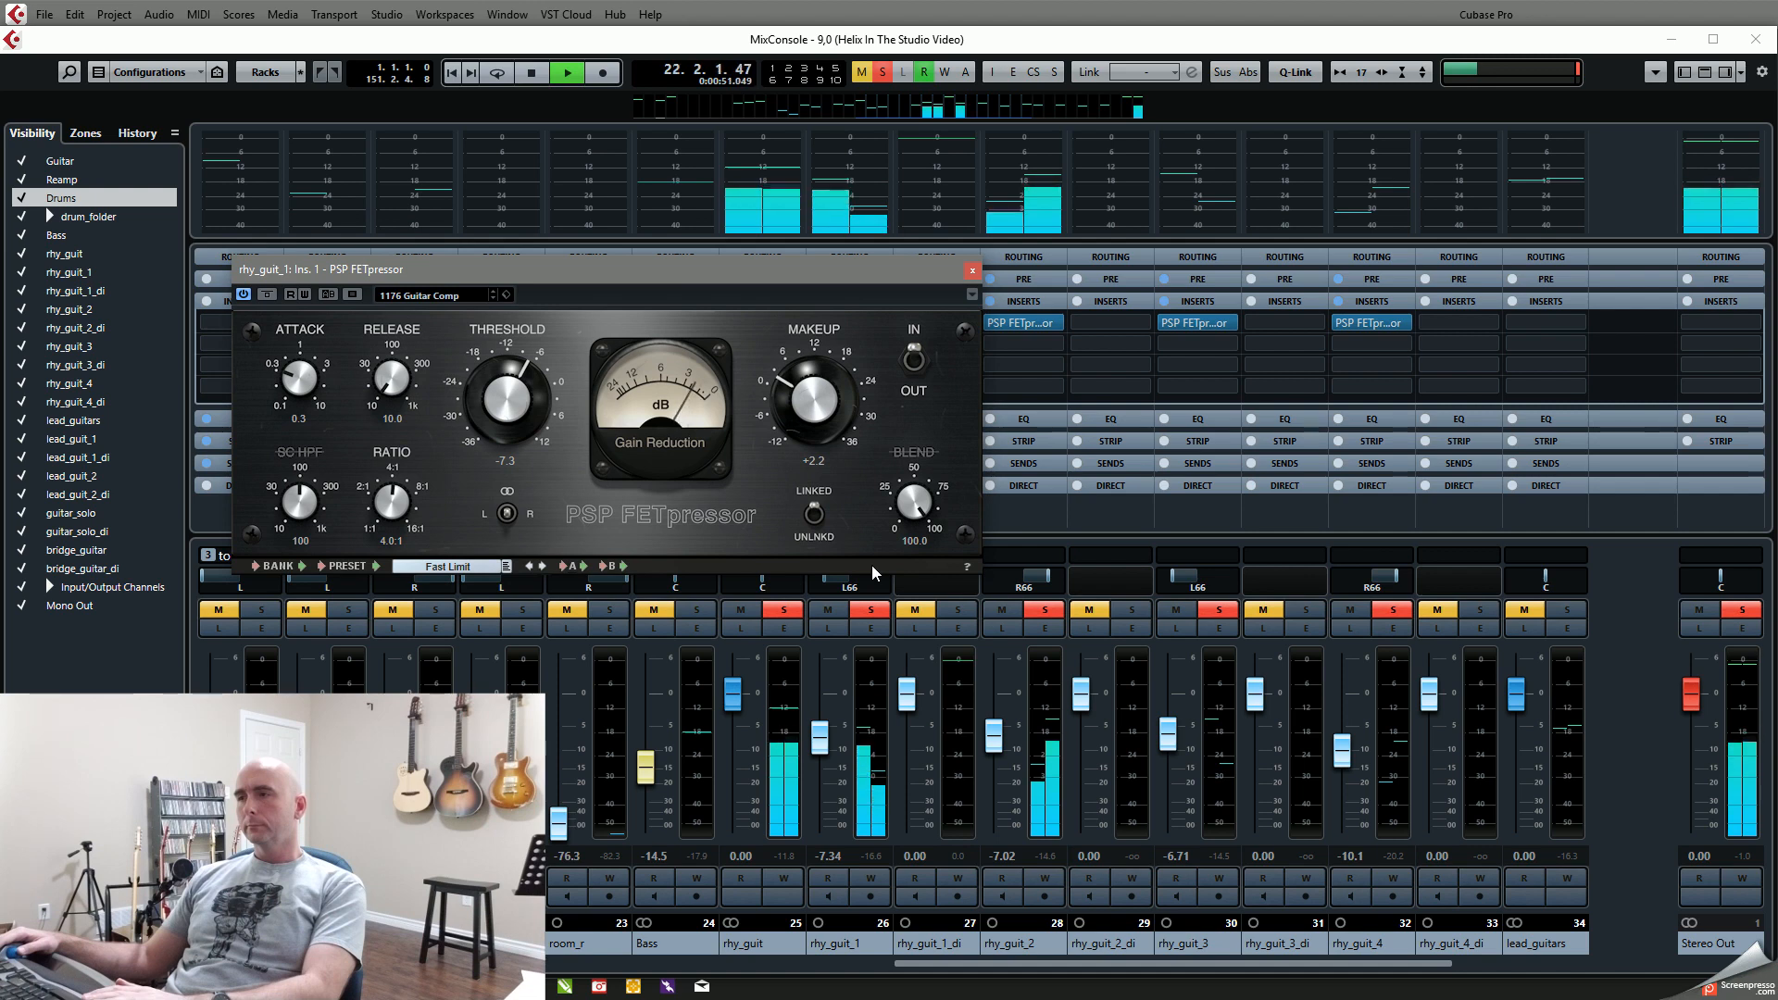
key(space)
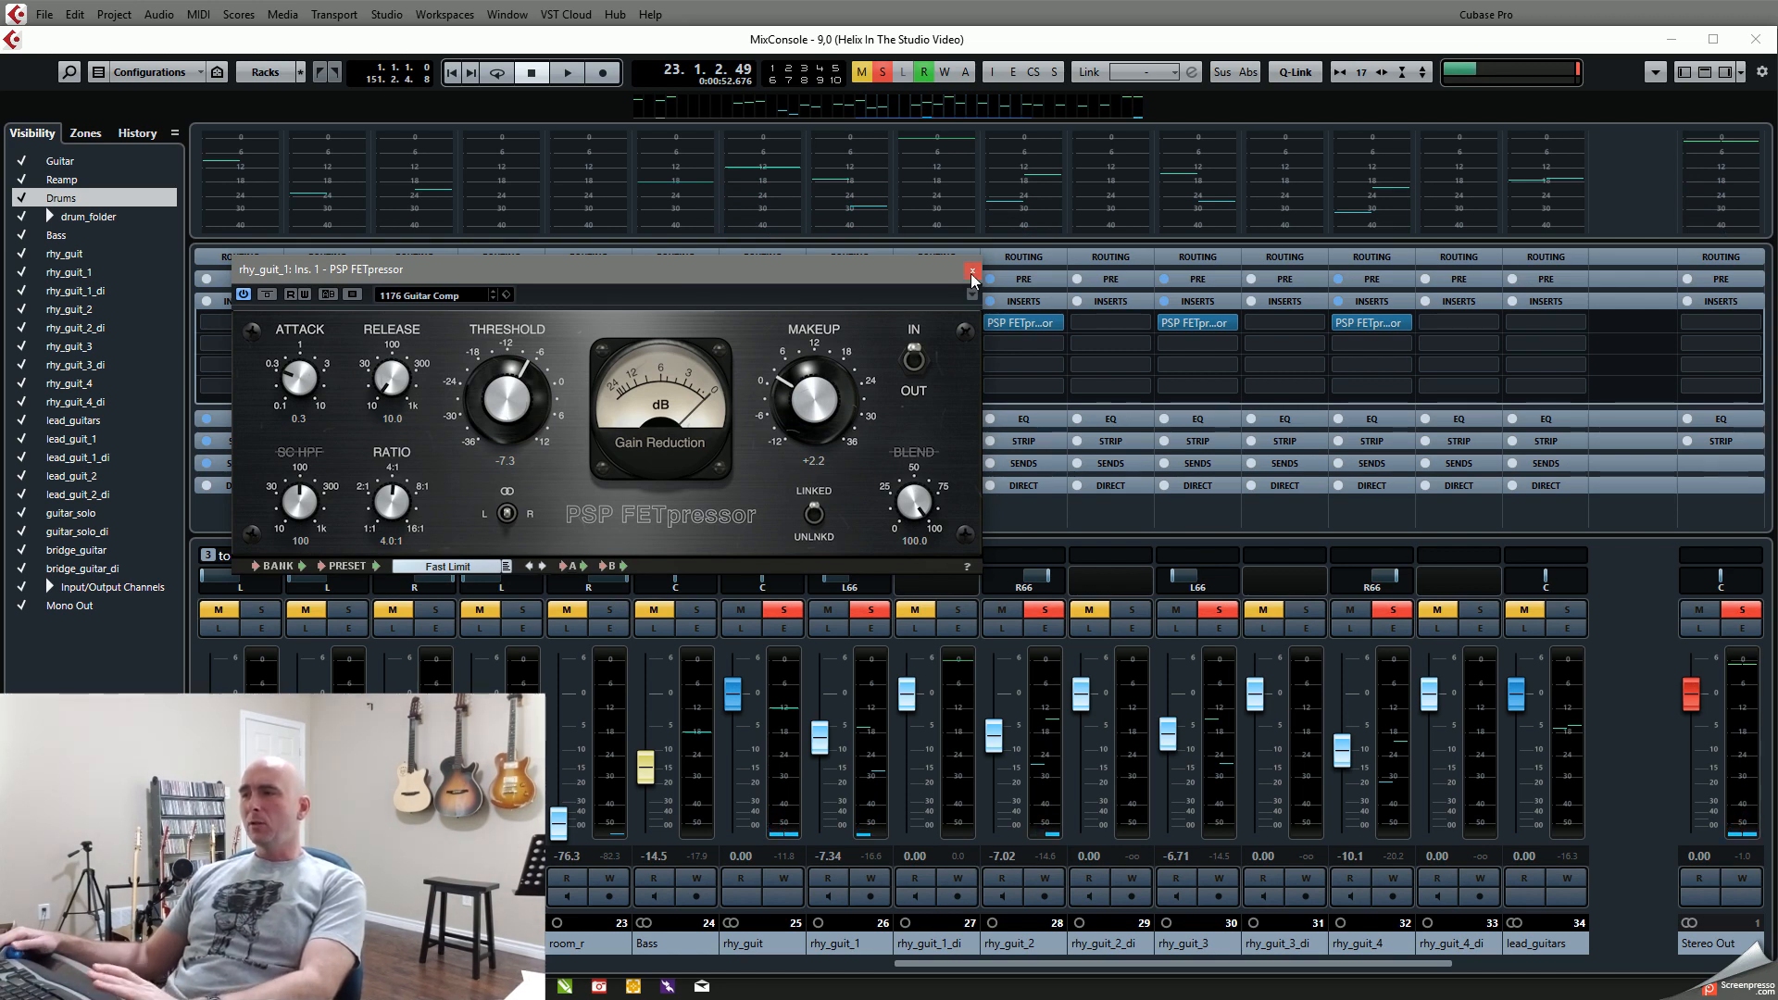
click(973, 274)
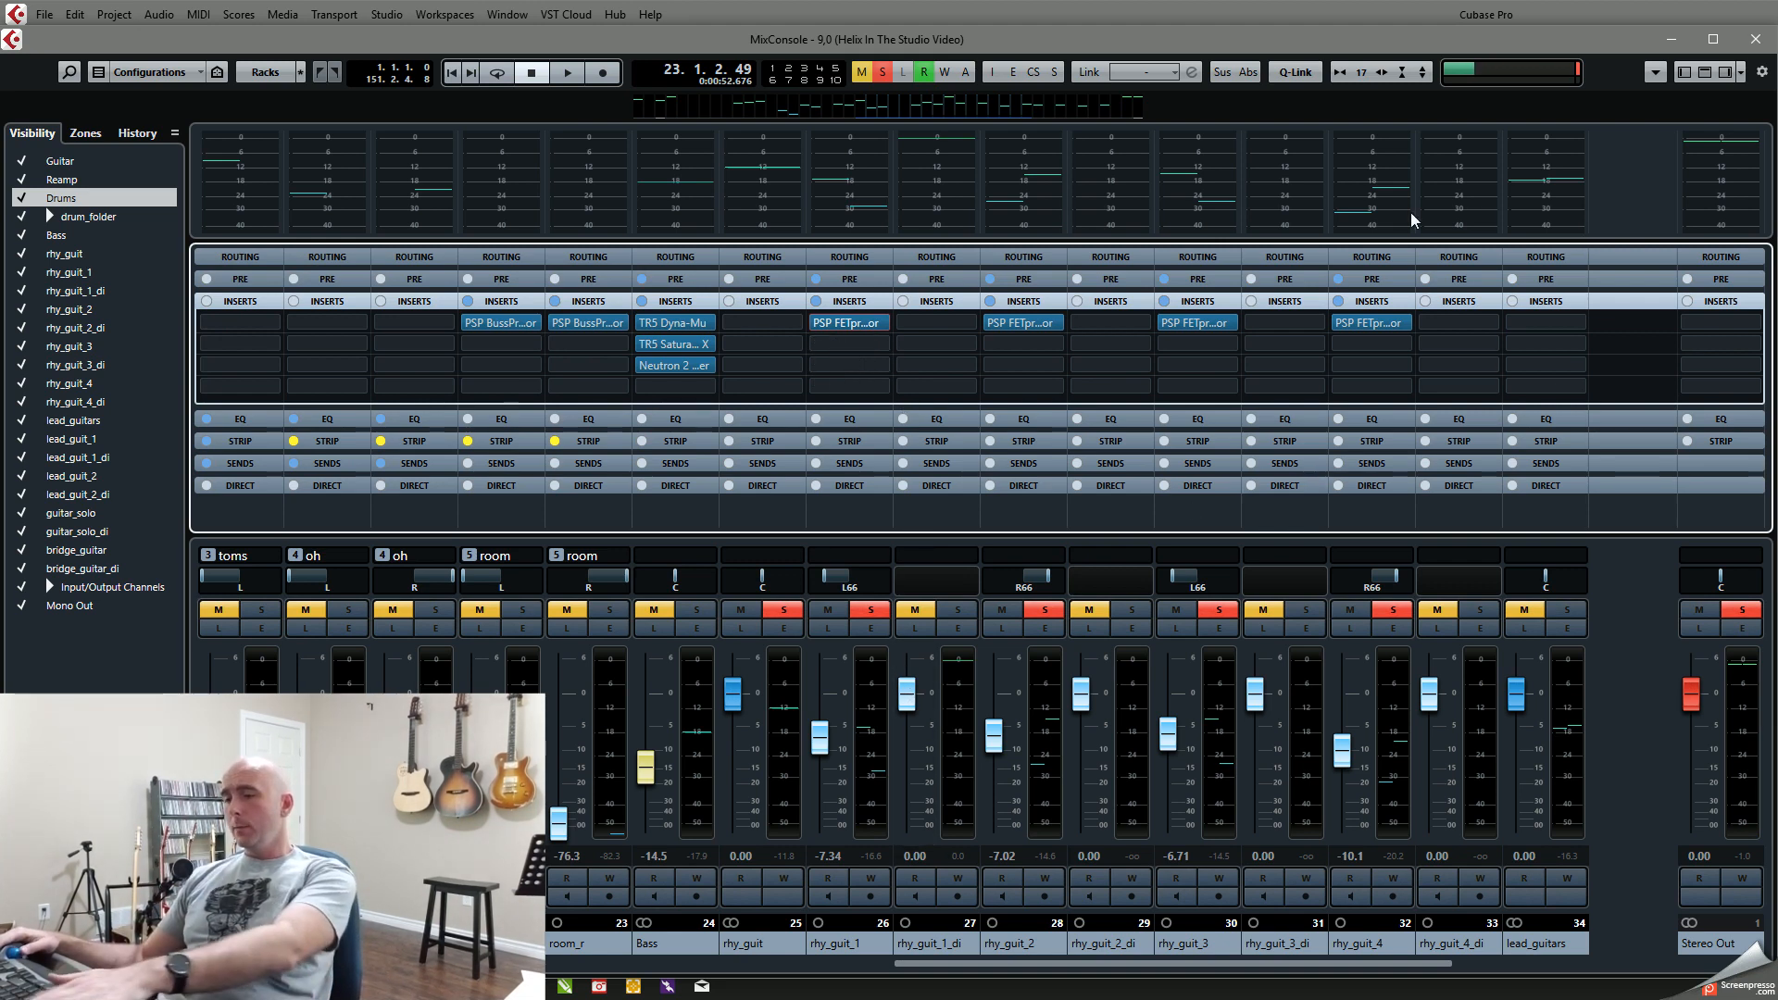
key(F3)
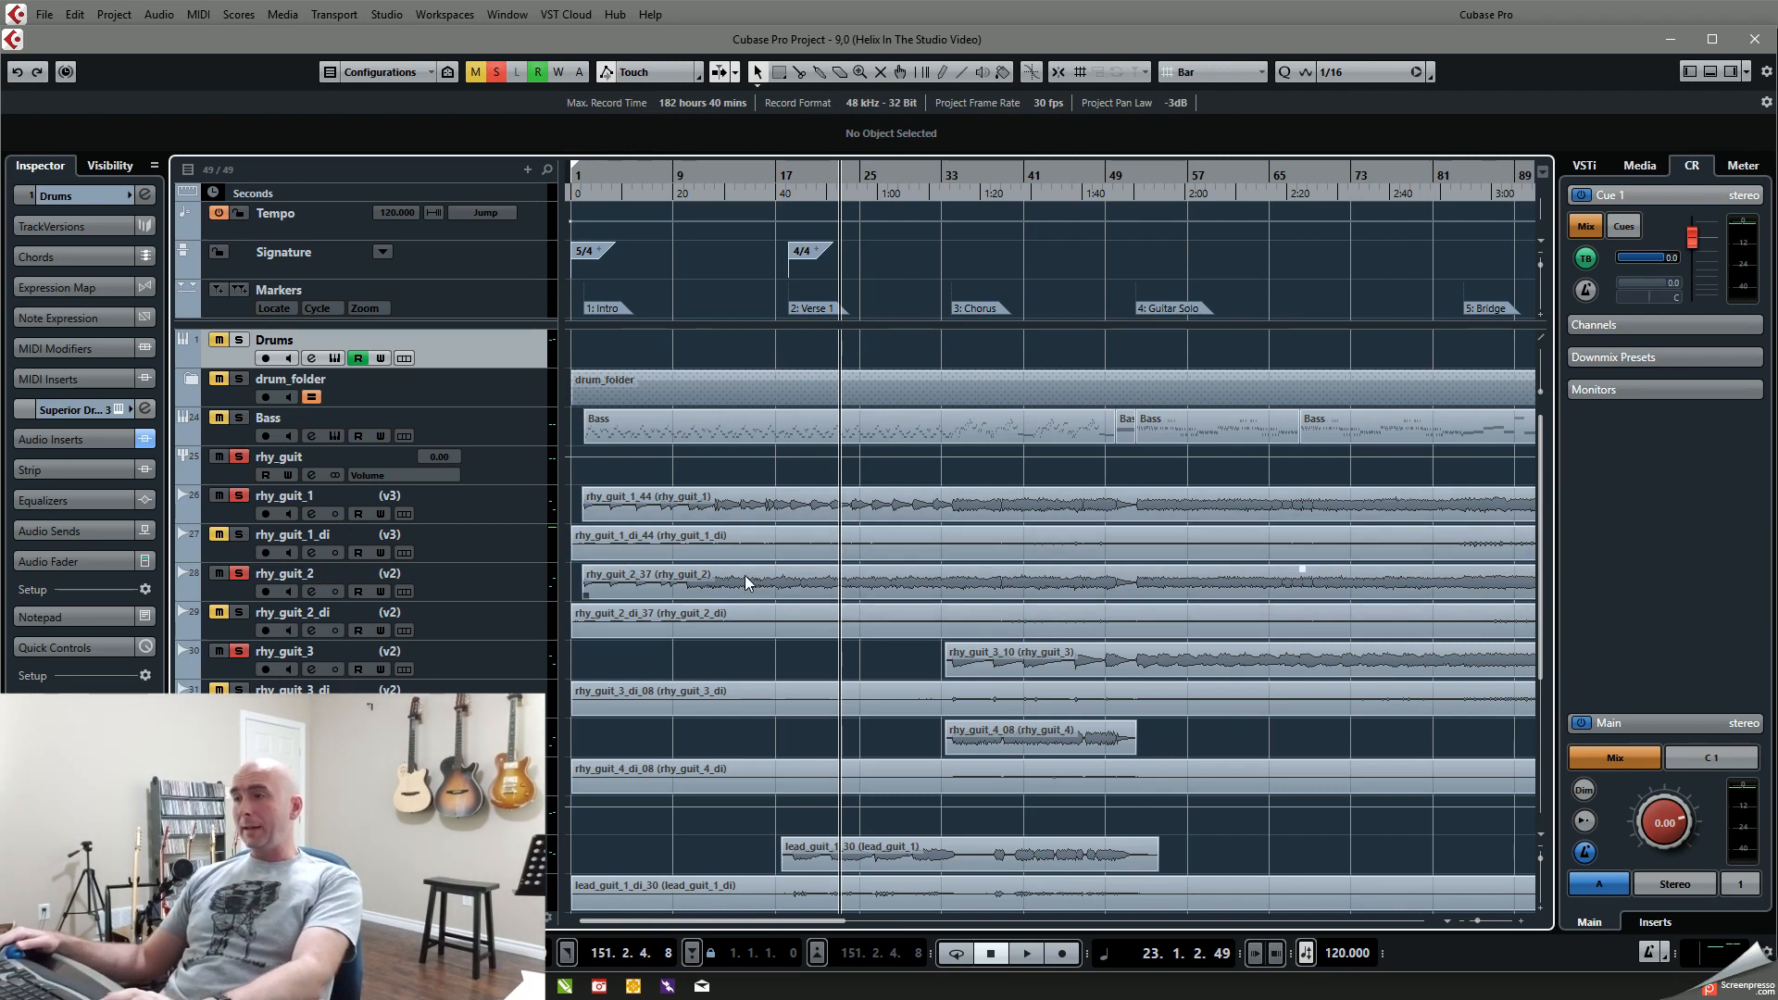
Step: Solo Drums and Bass along with the rhythm guitars and play from about bar 10 toward Verse 1
key(g)
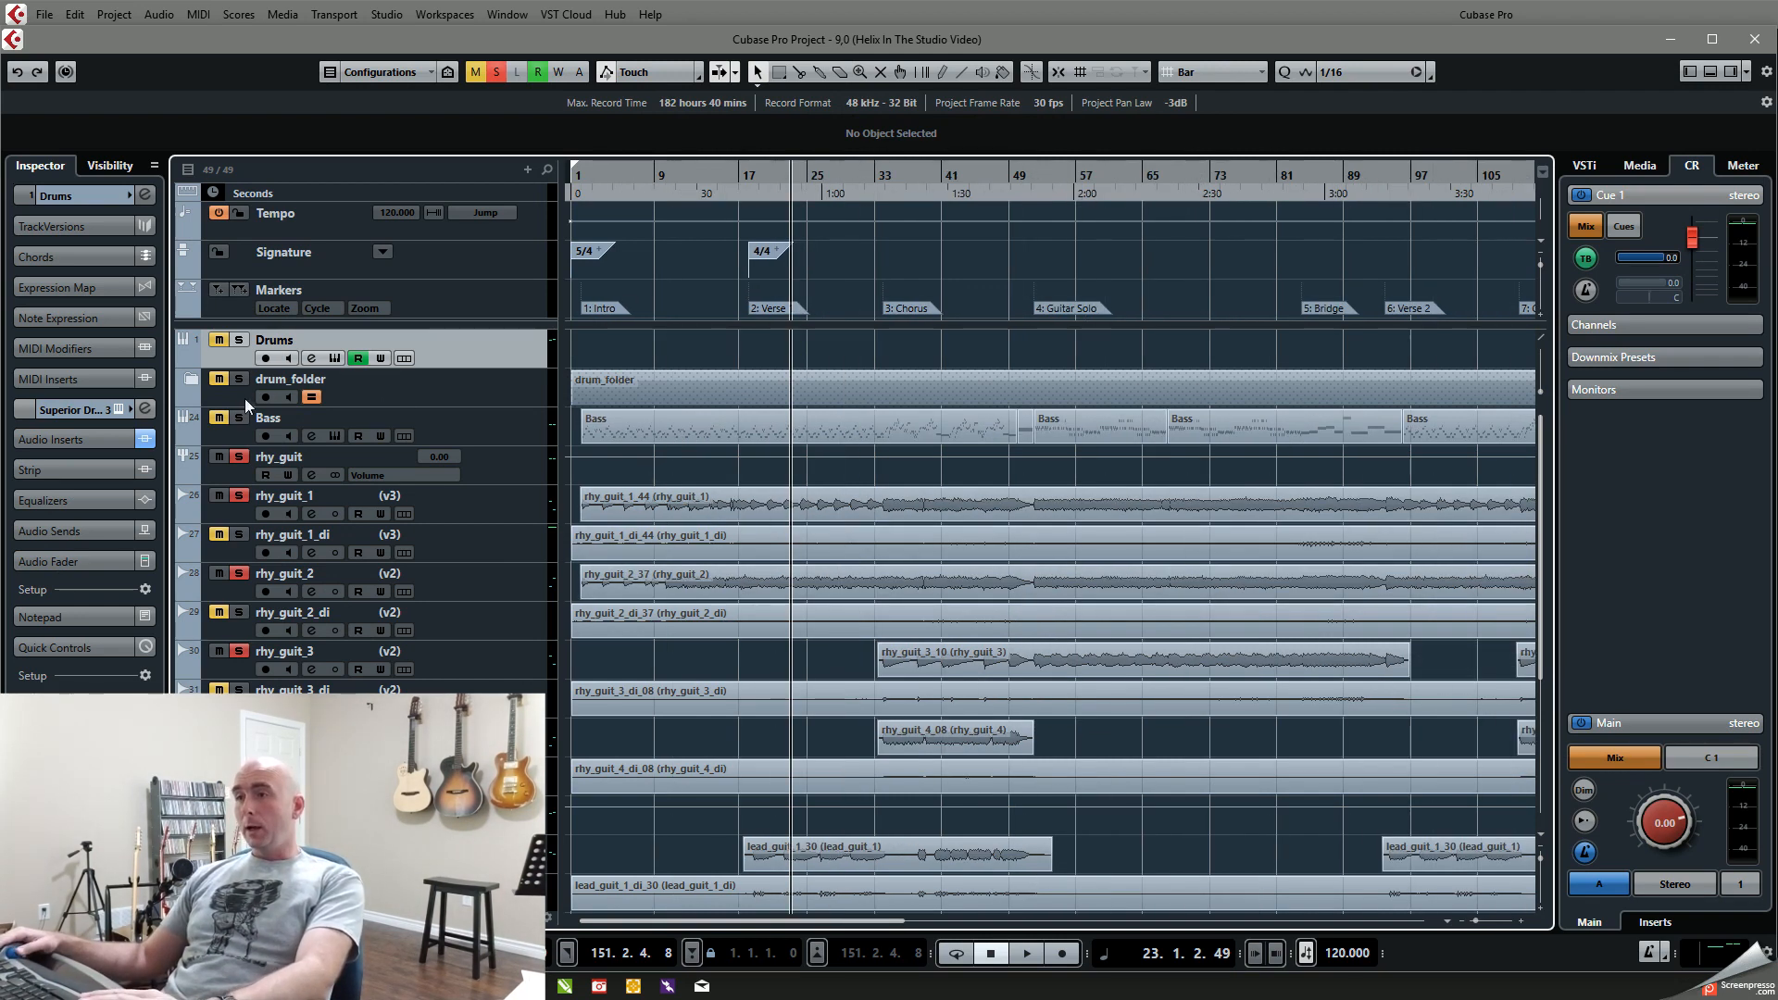
click(239, 340)
key(shift+b)
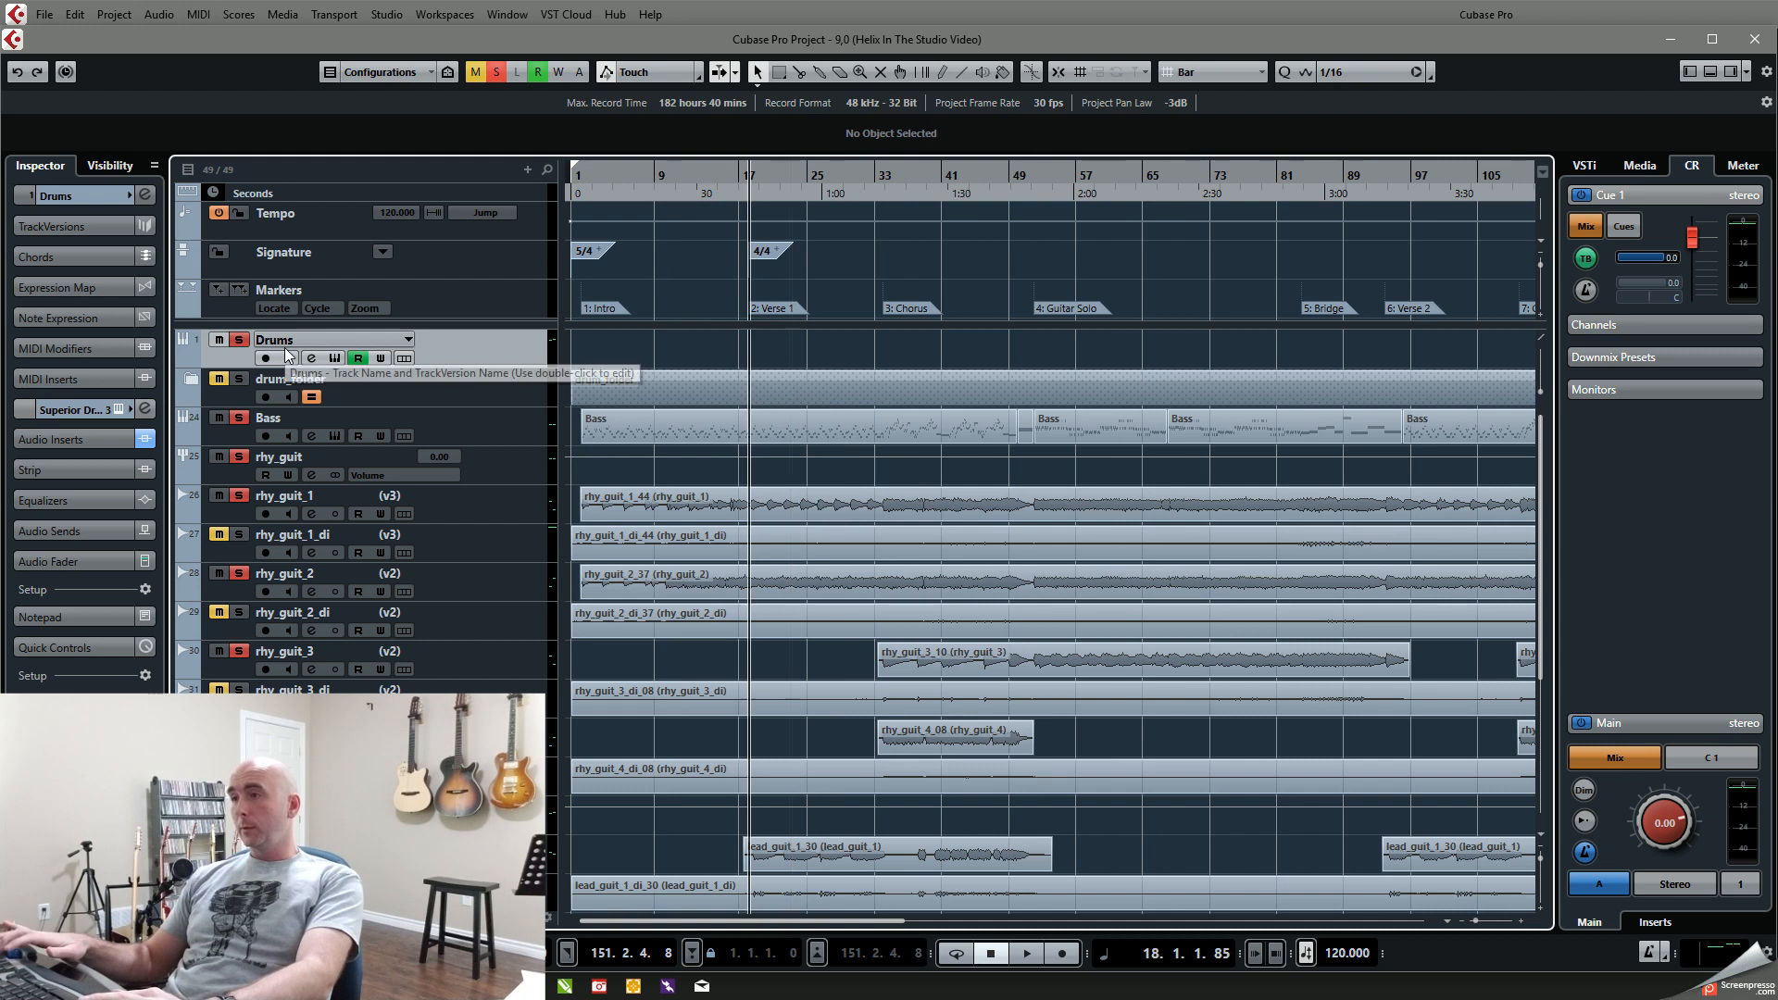
click(668, 180)
key(space)
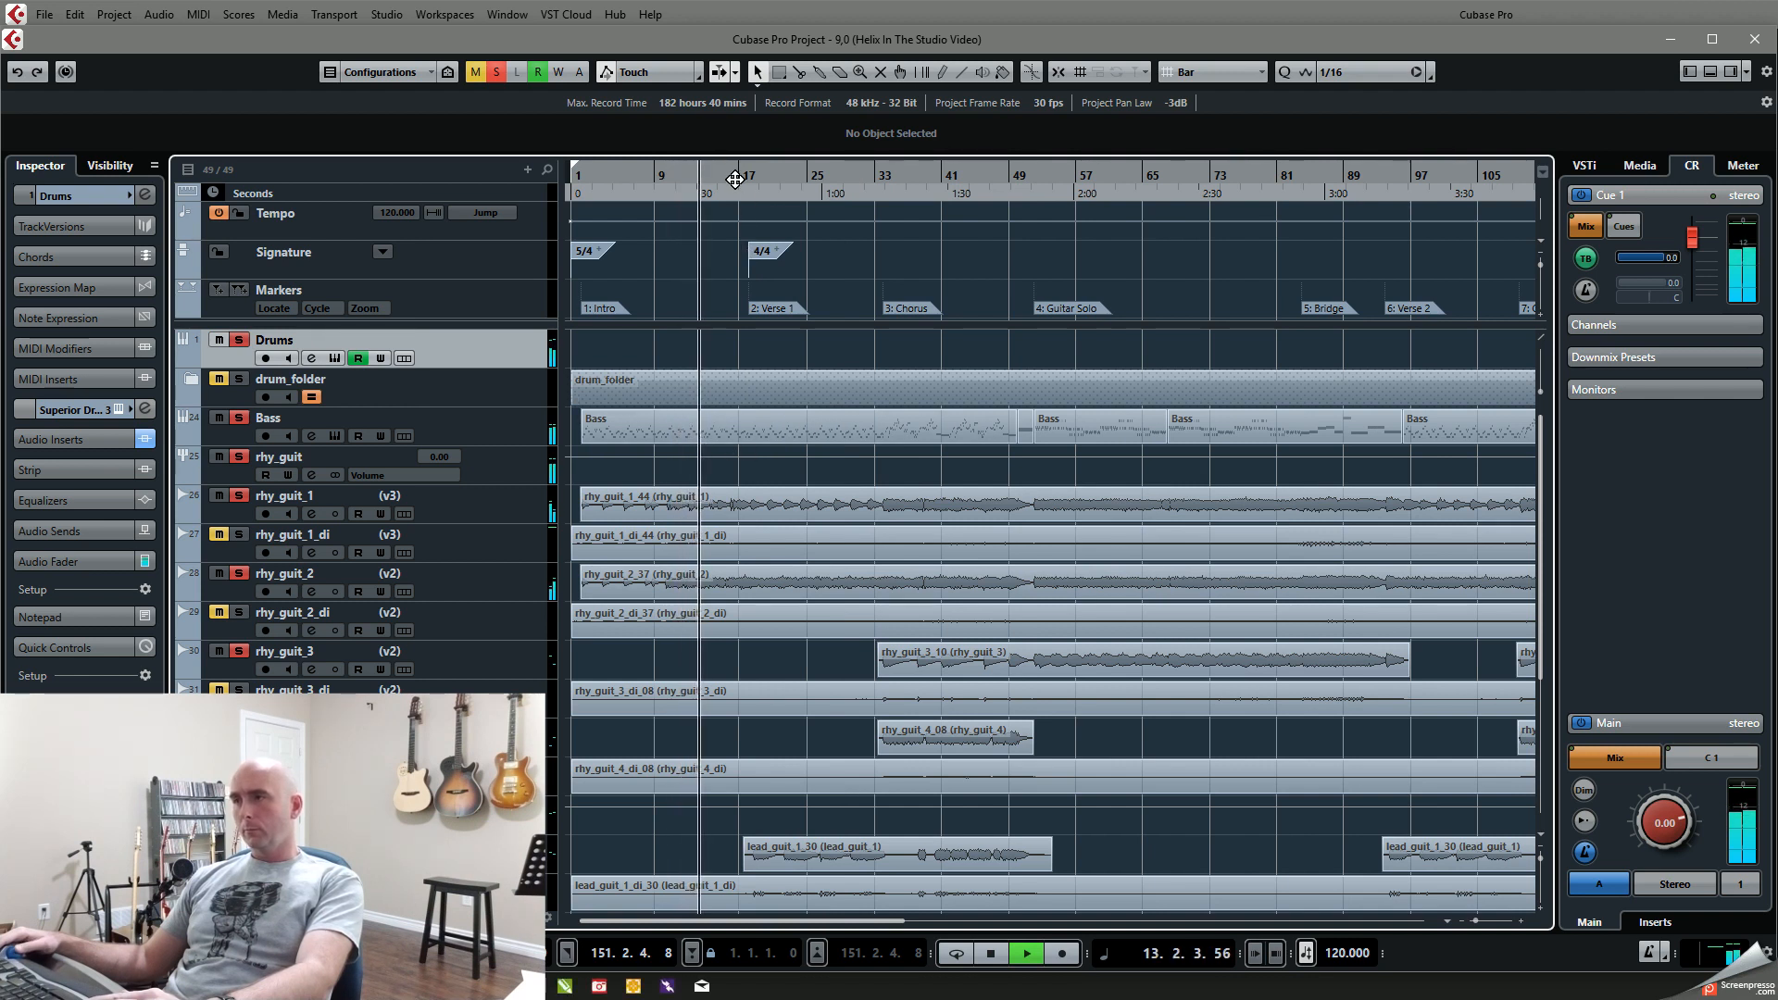
Step: Play Verse 1 from bar 18 to about bar 25 with the drums, bass and rhythm guitars soloed
key(space)
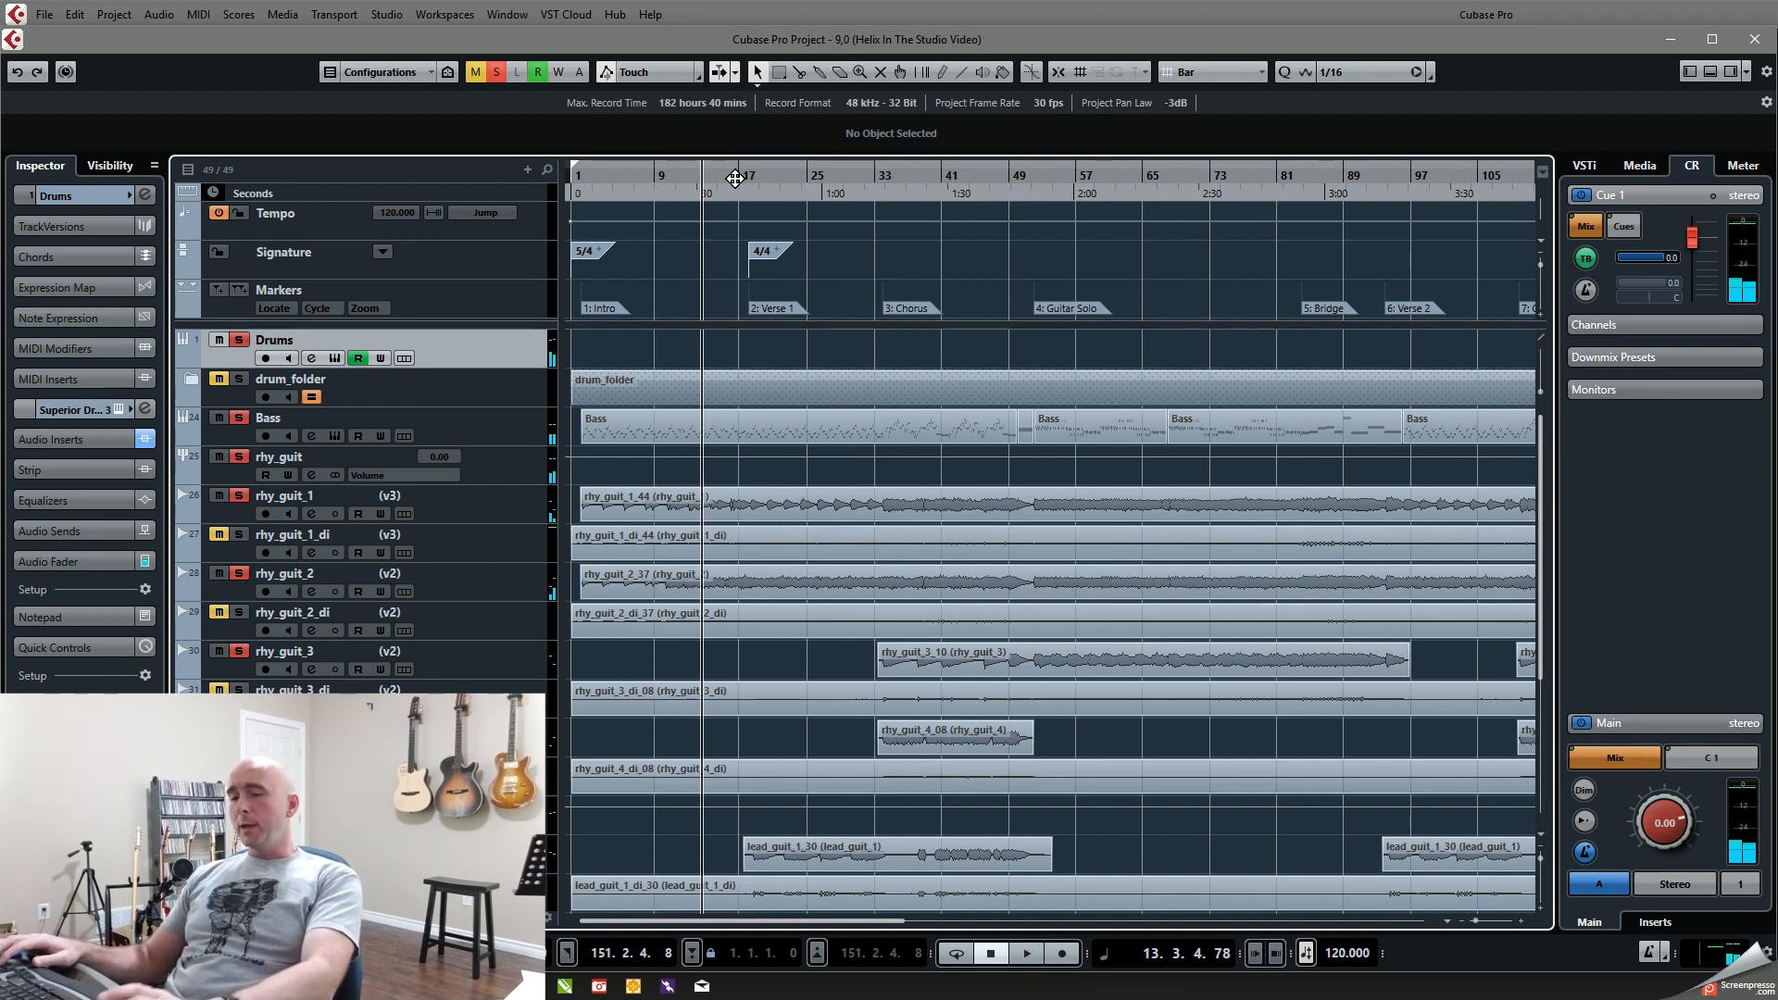
click(734, 178)
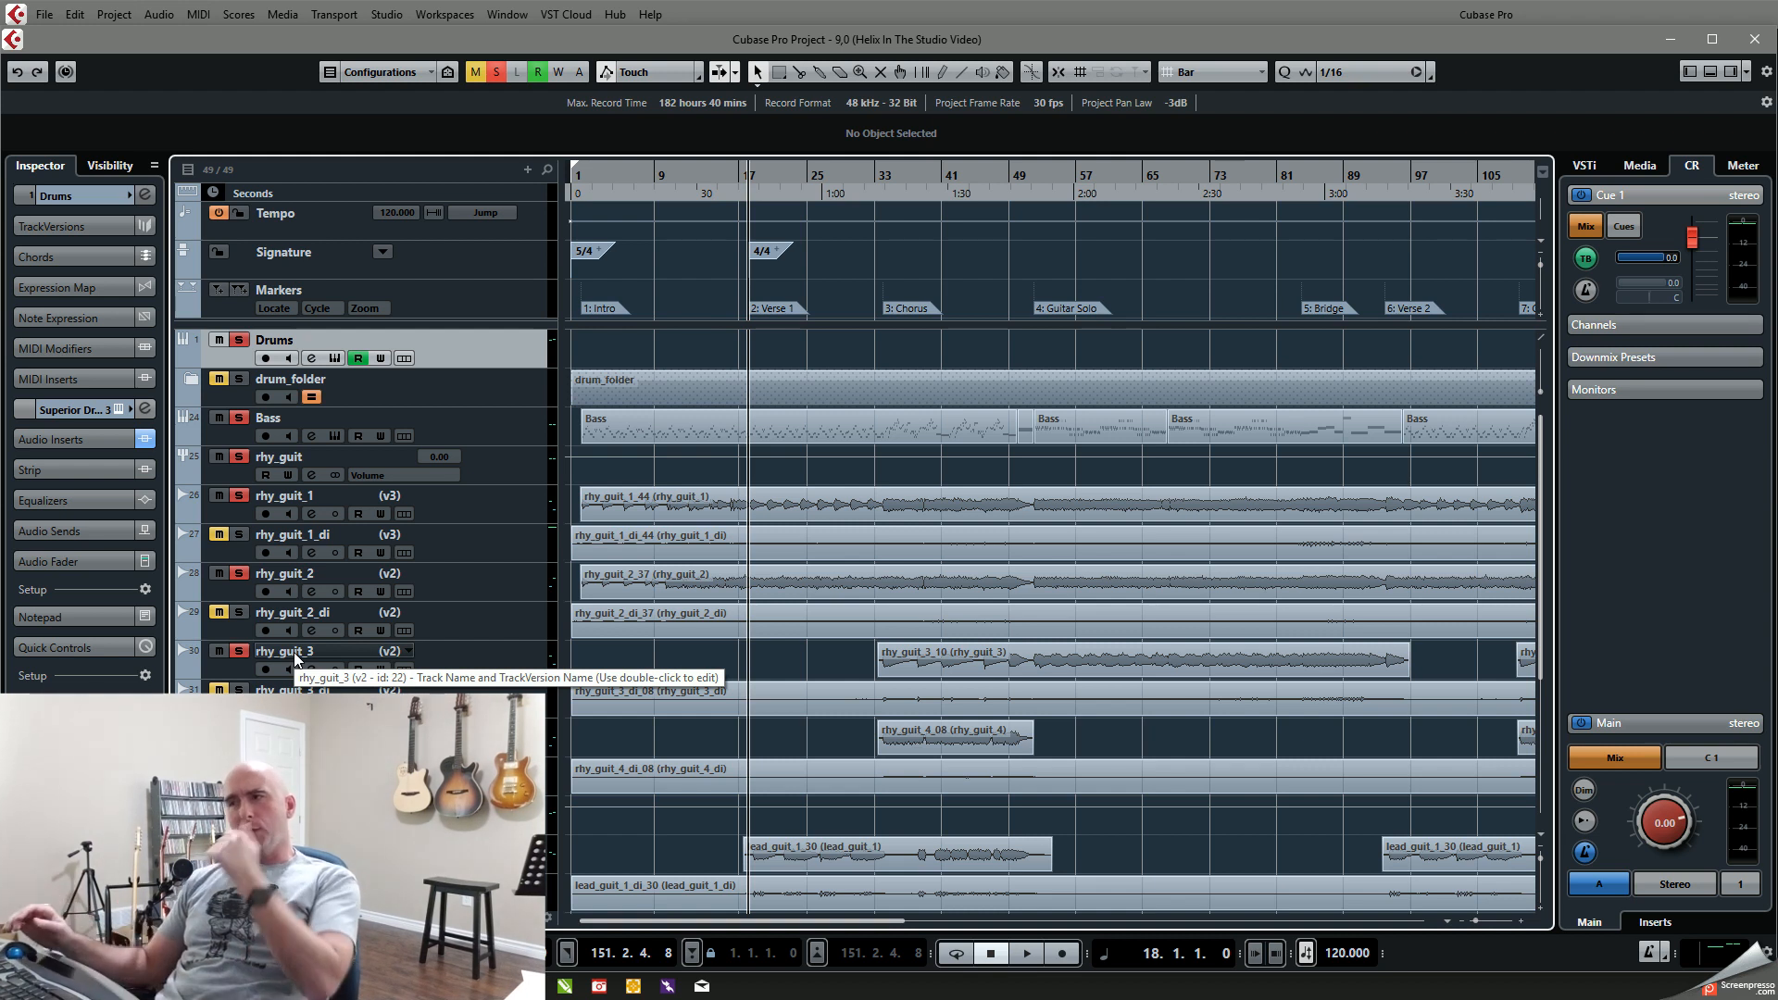
key(space)
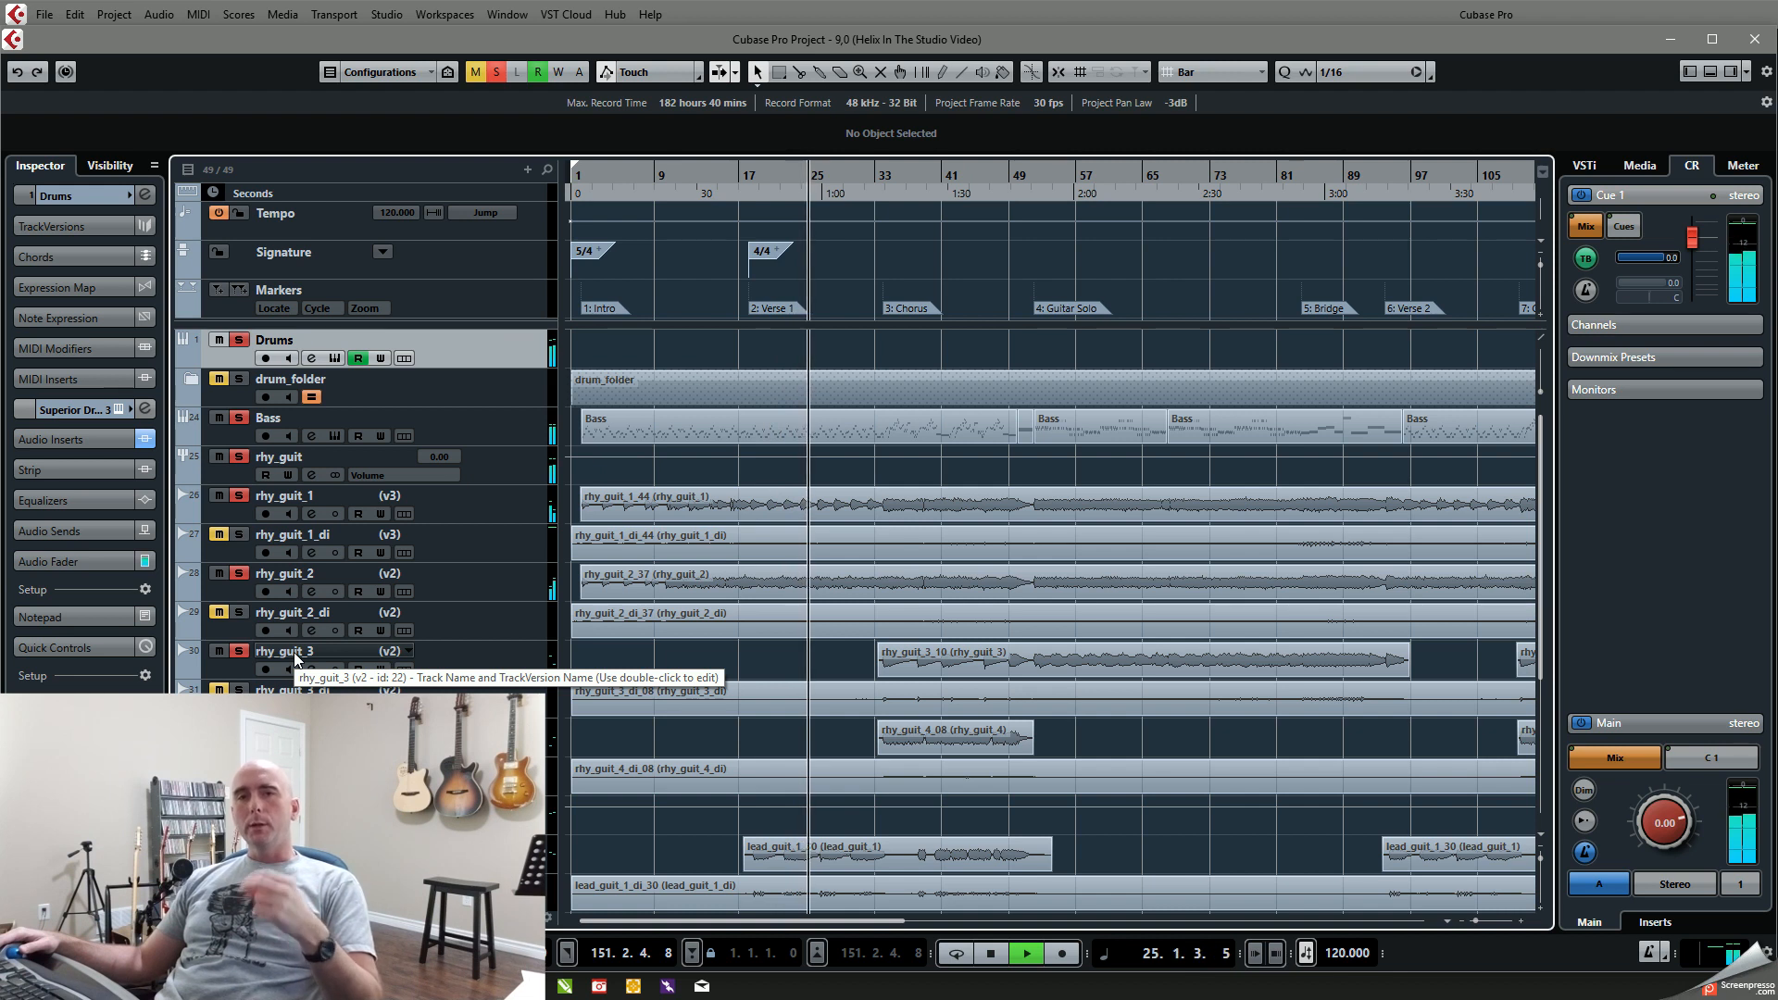
key(space)
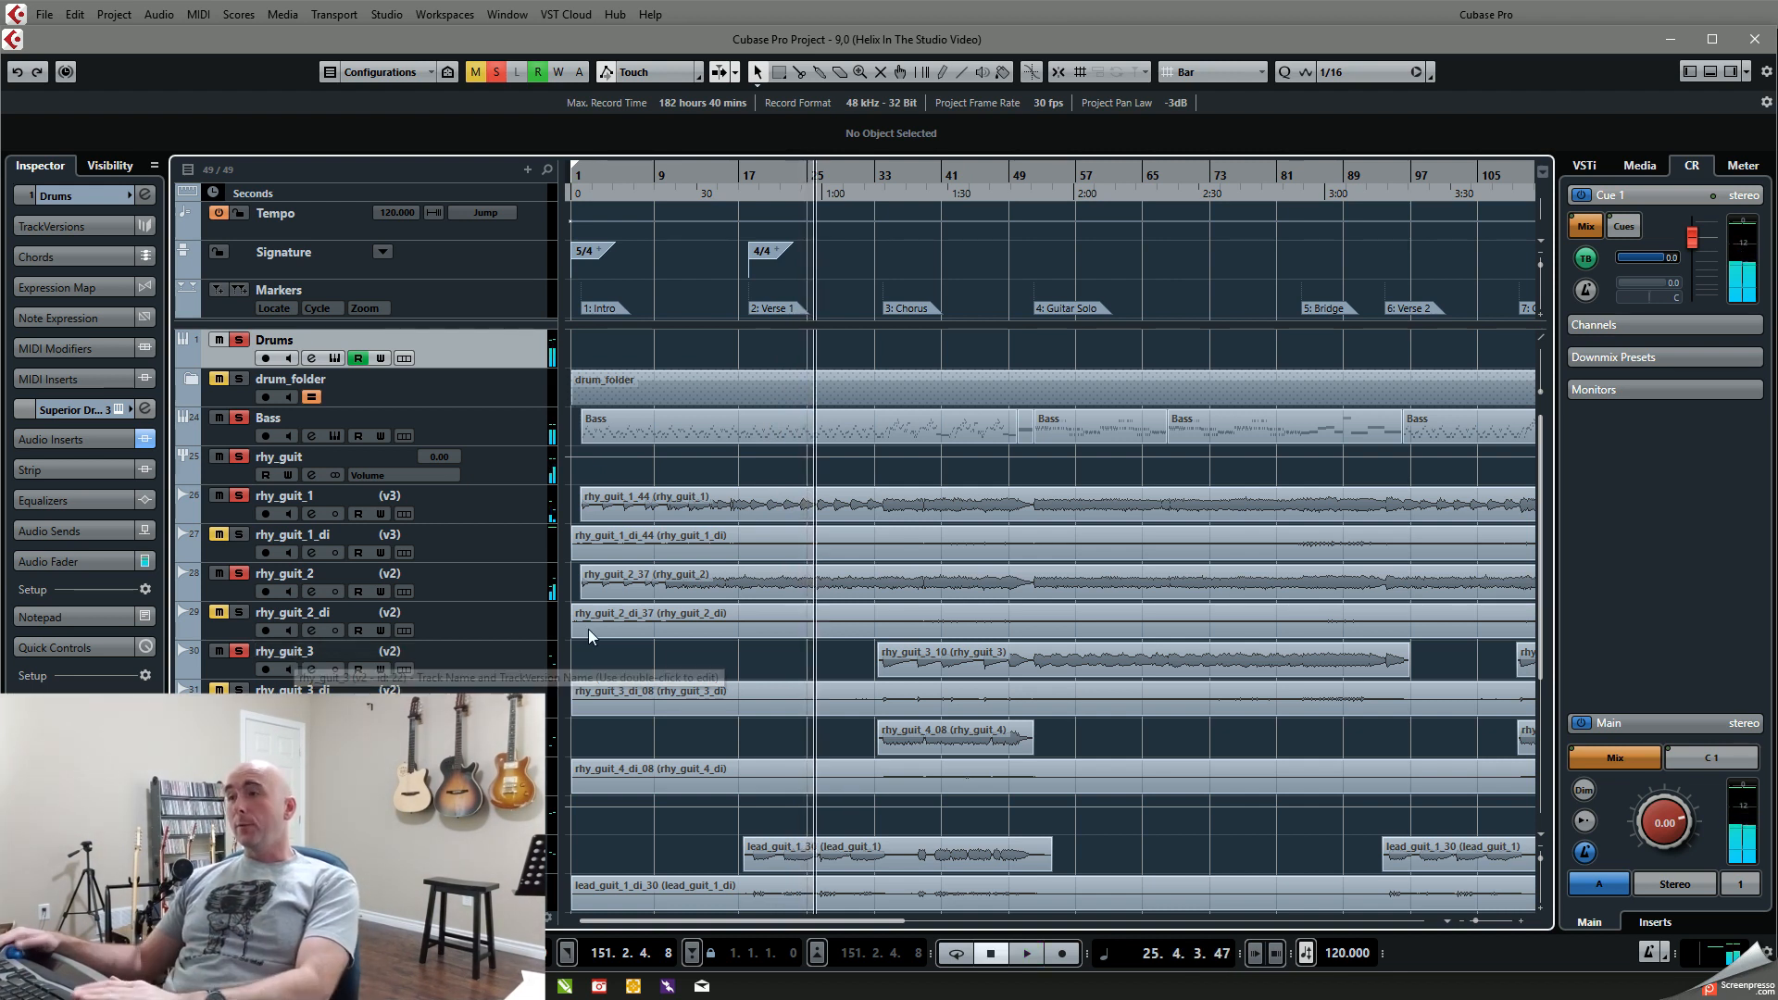
Step: Play the end of the intro from about bar 10, and move the playhead to just before Verse 1
click(664, 176)
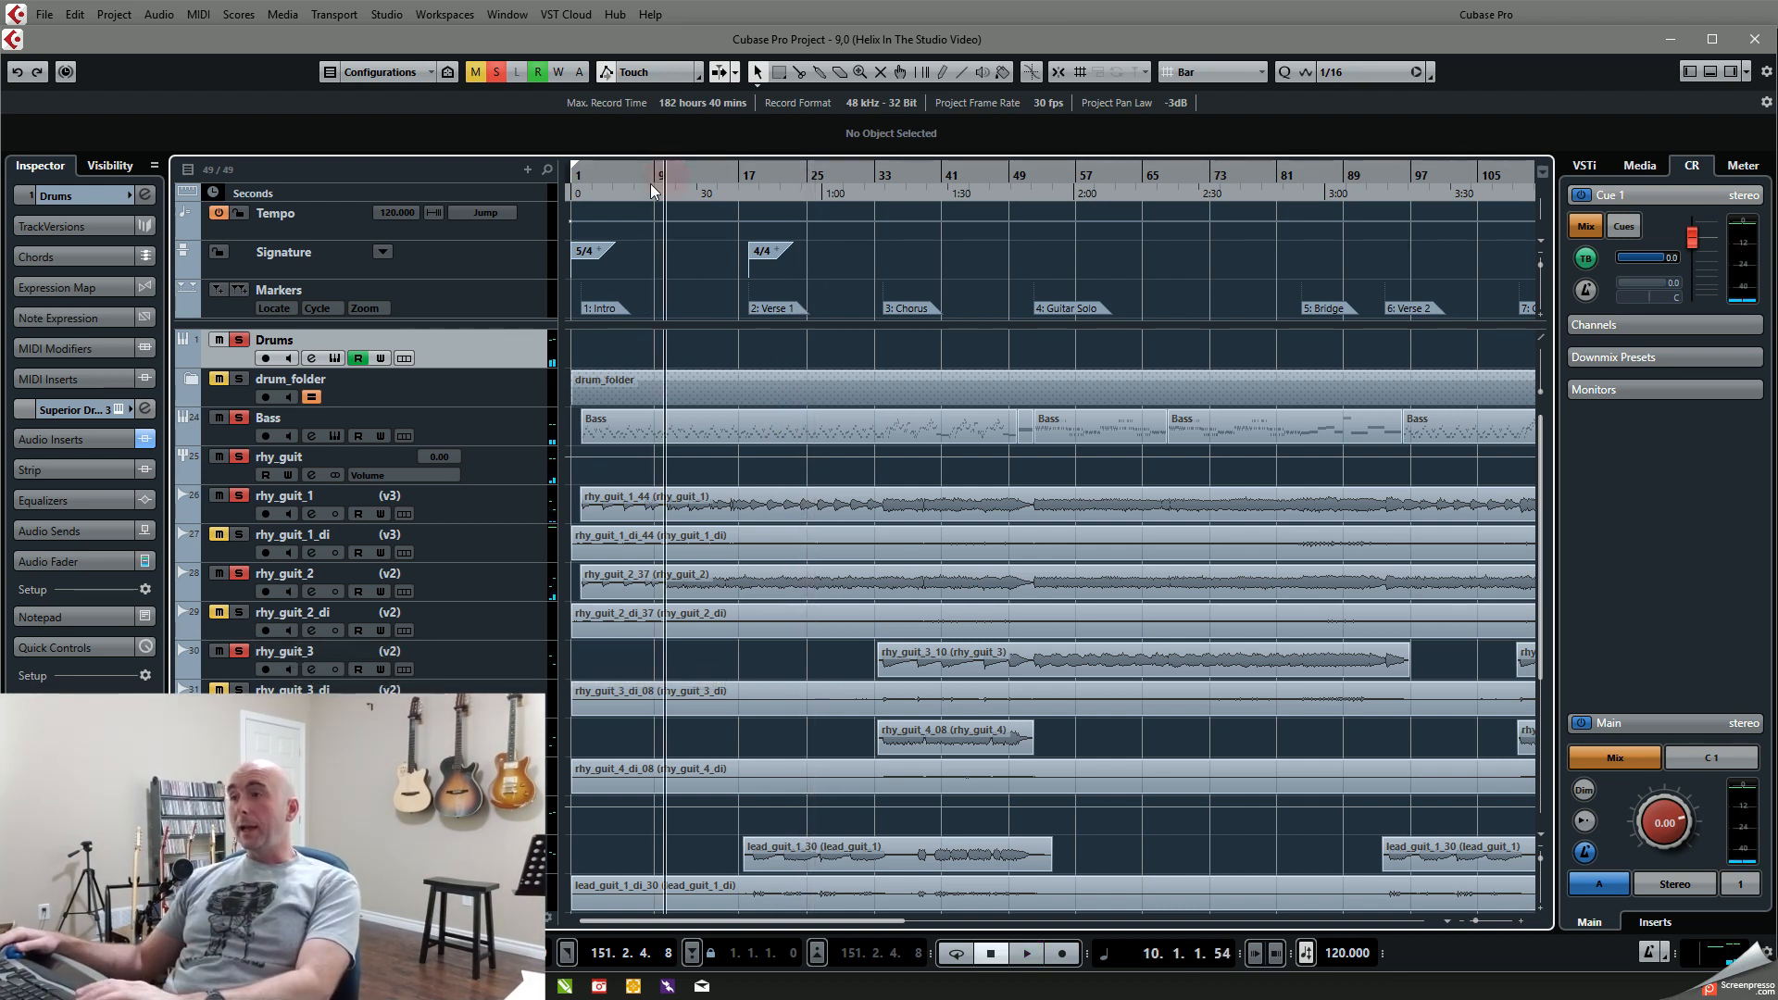
key(space)
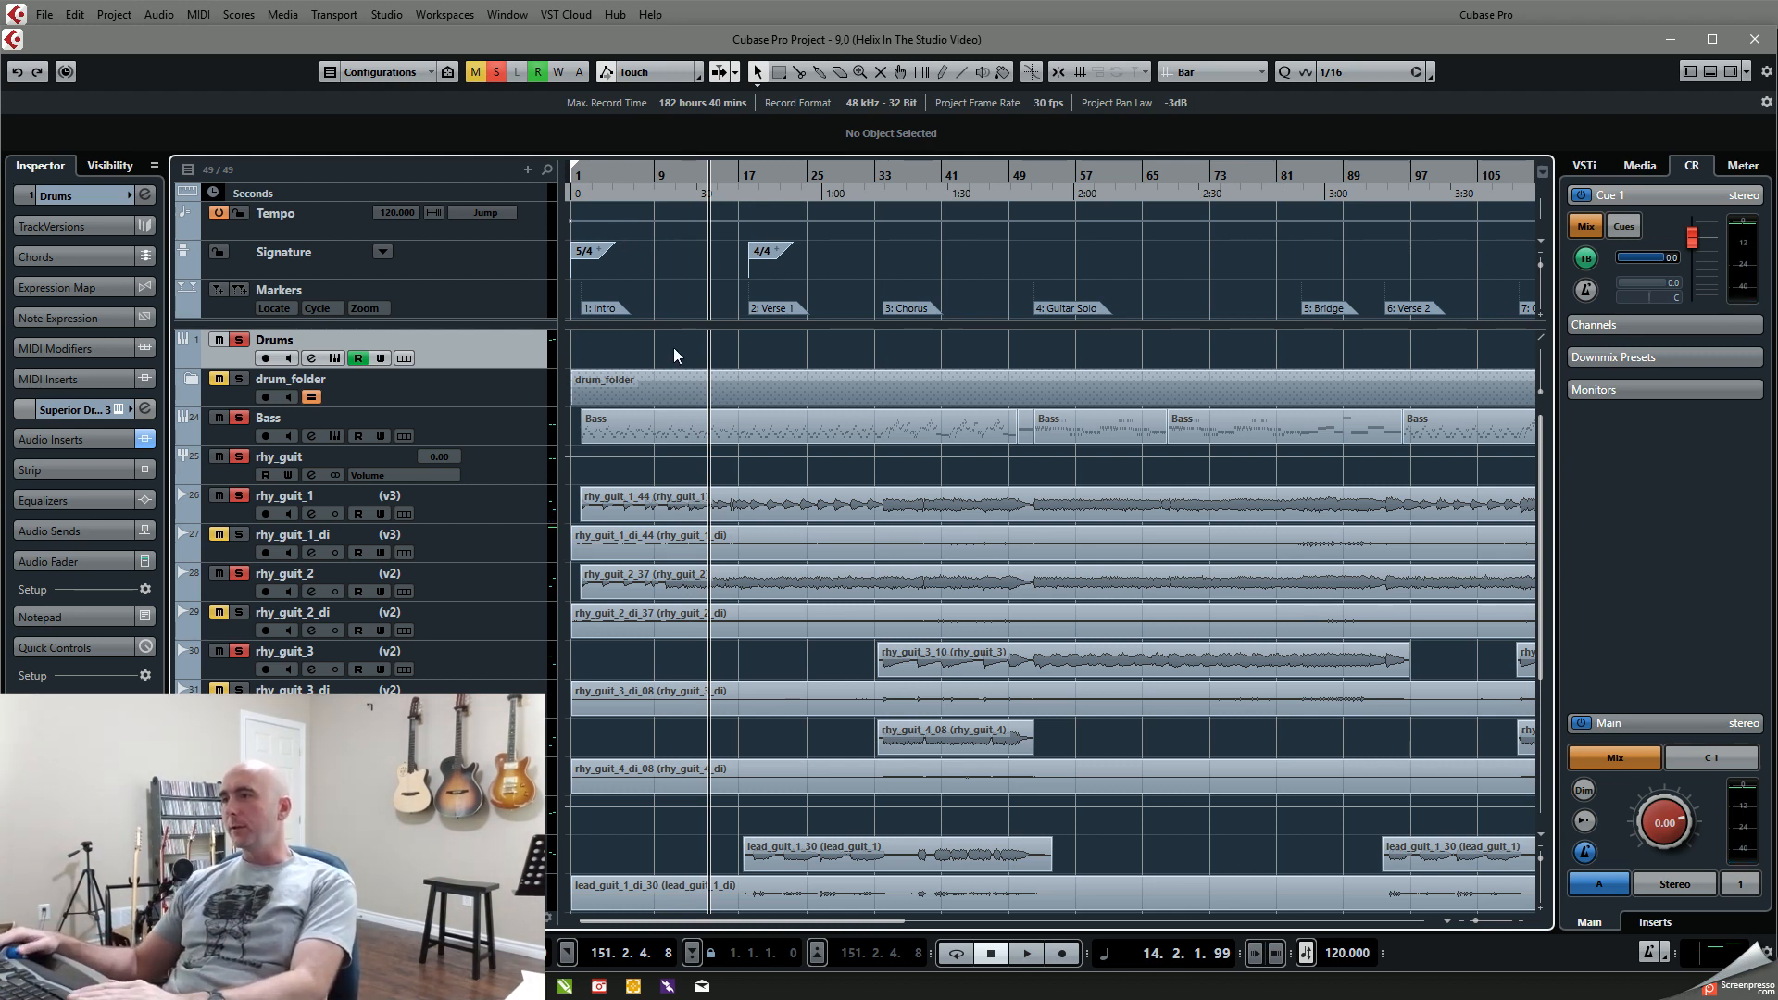
click(734, 174)
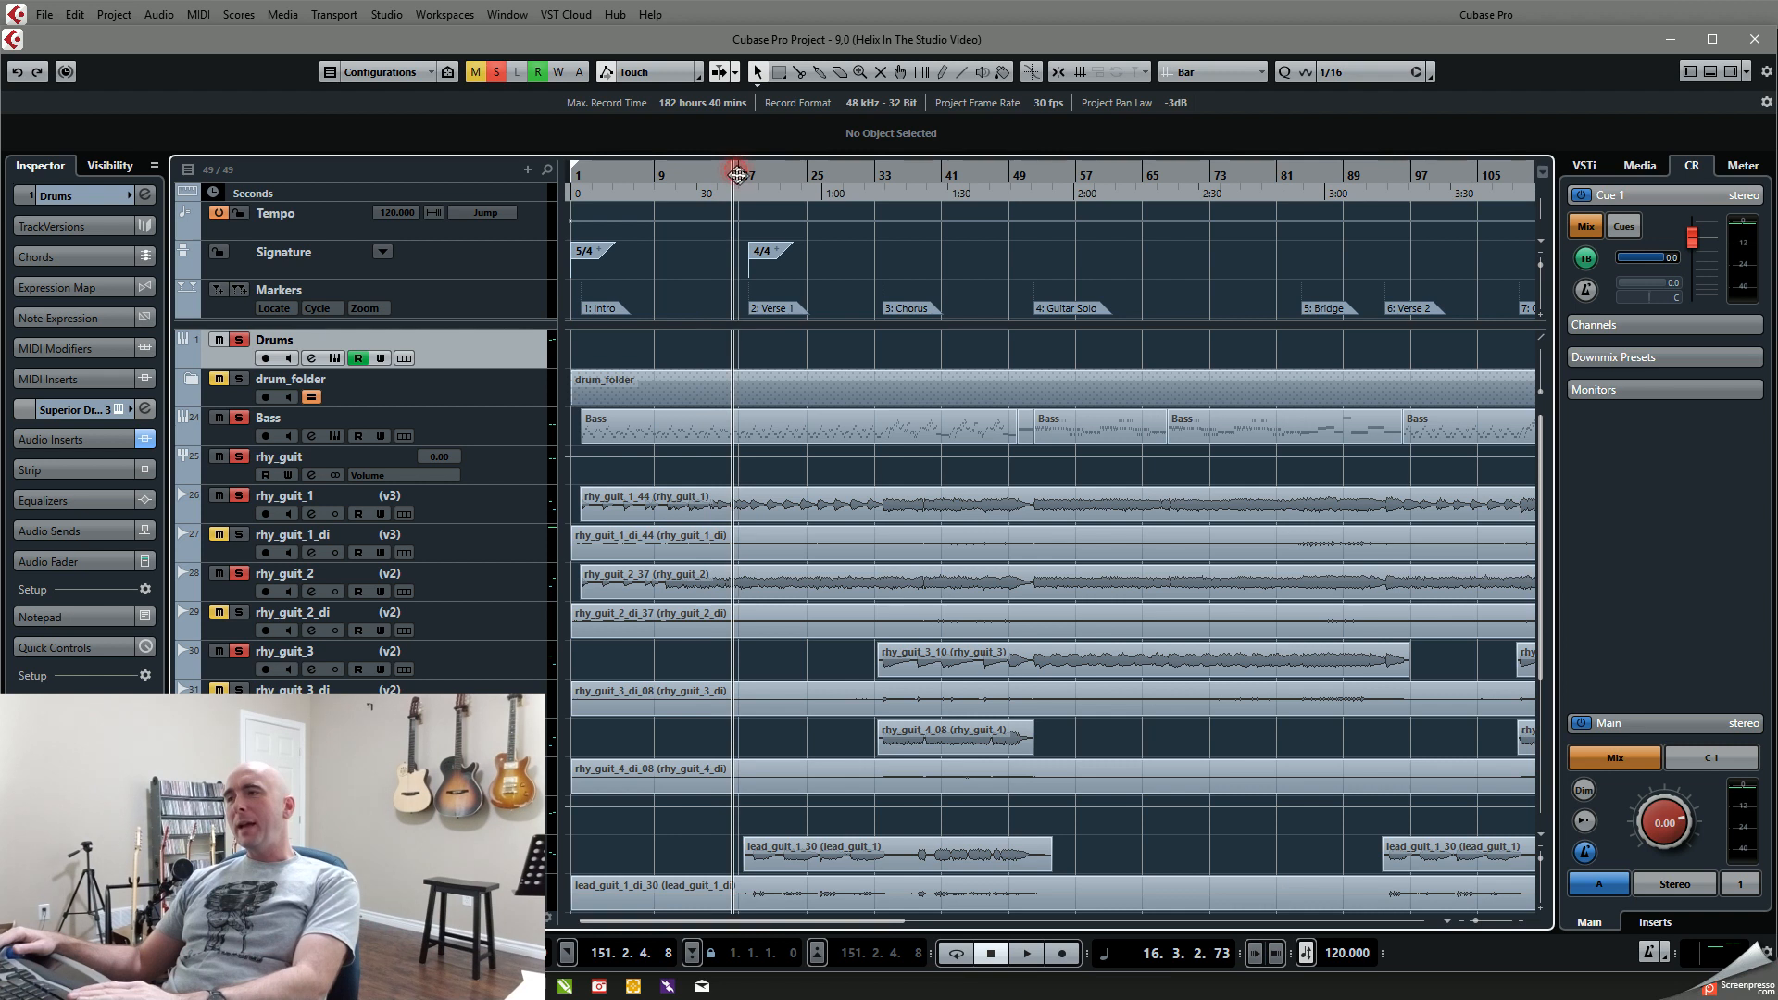
click(747, 177)
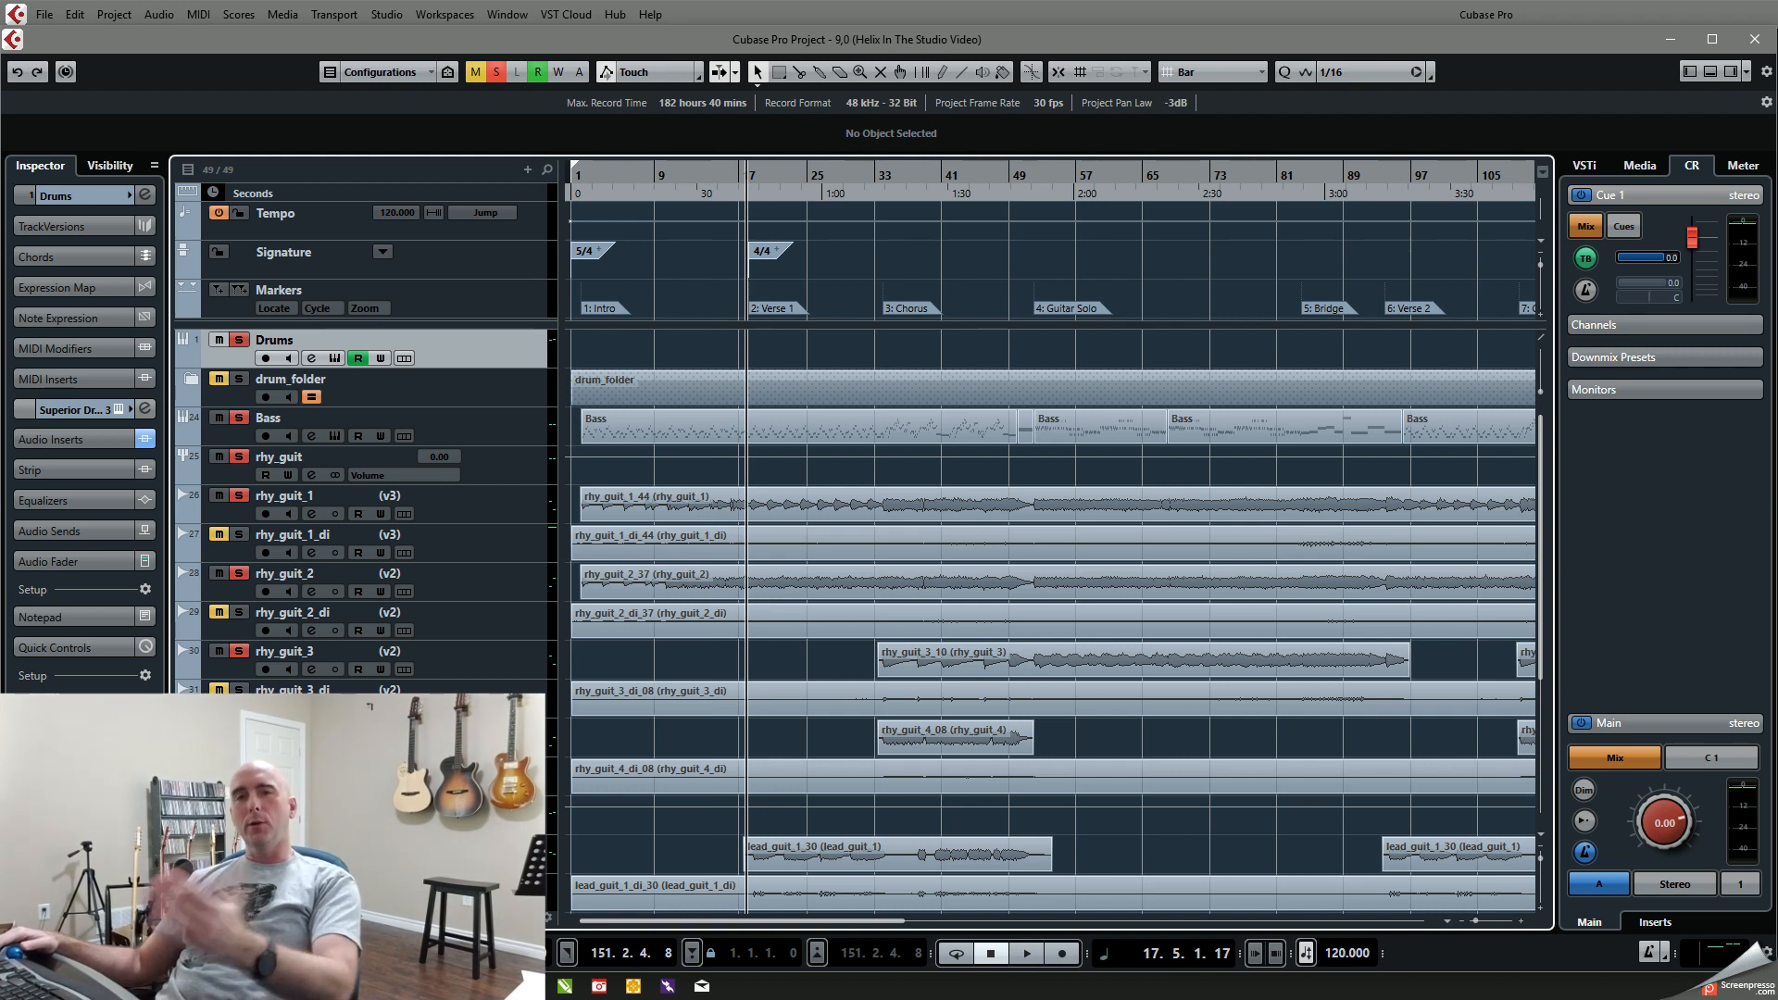
Step: Solo the lead_guitars group along with the drums, bass and rhythm guitars, and play Verse 1, replaying from about bar 25
key(space)
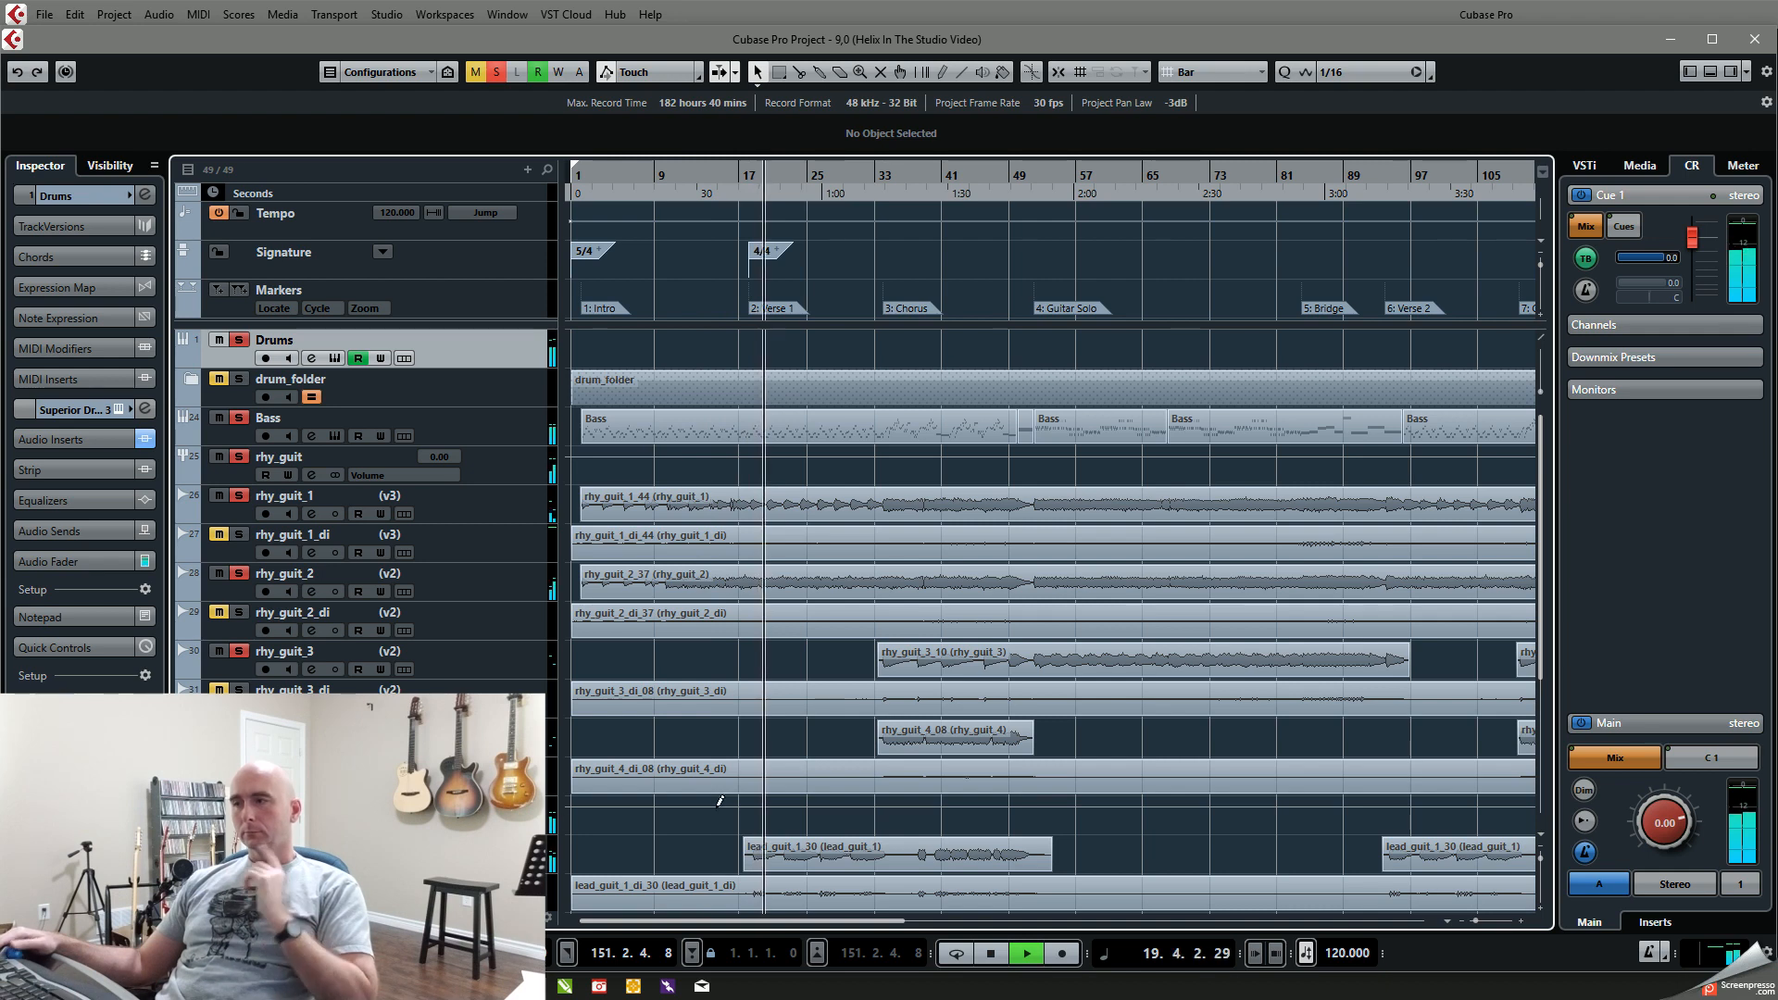
scroll(817, 791, down, 5)
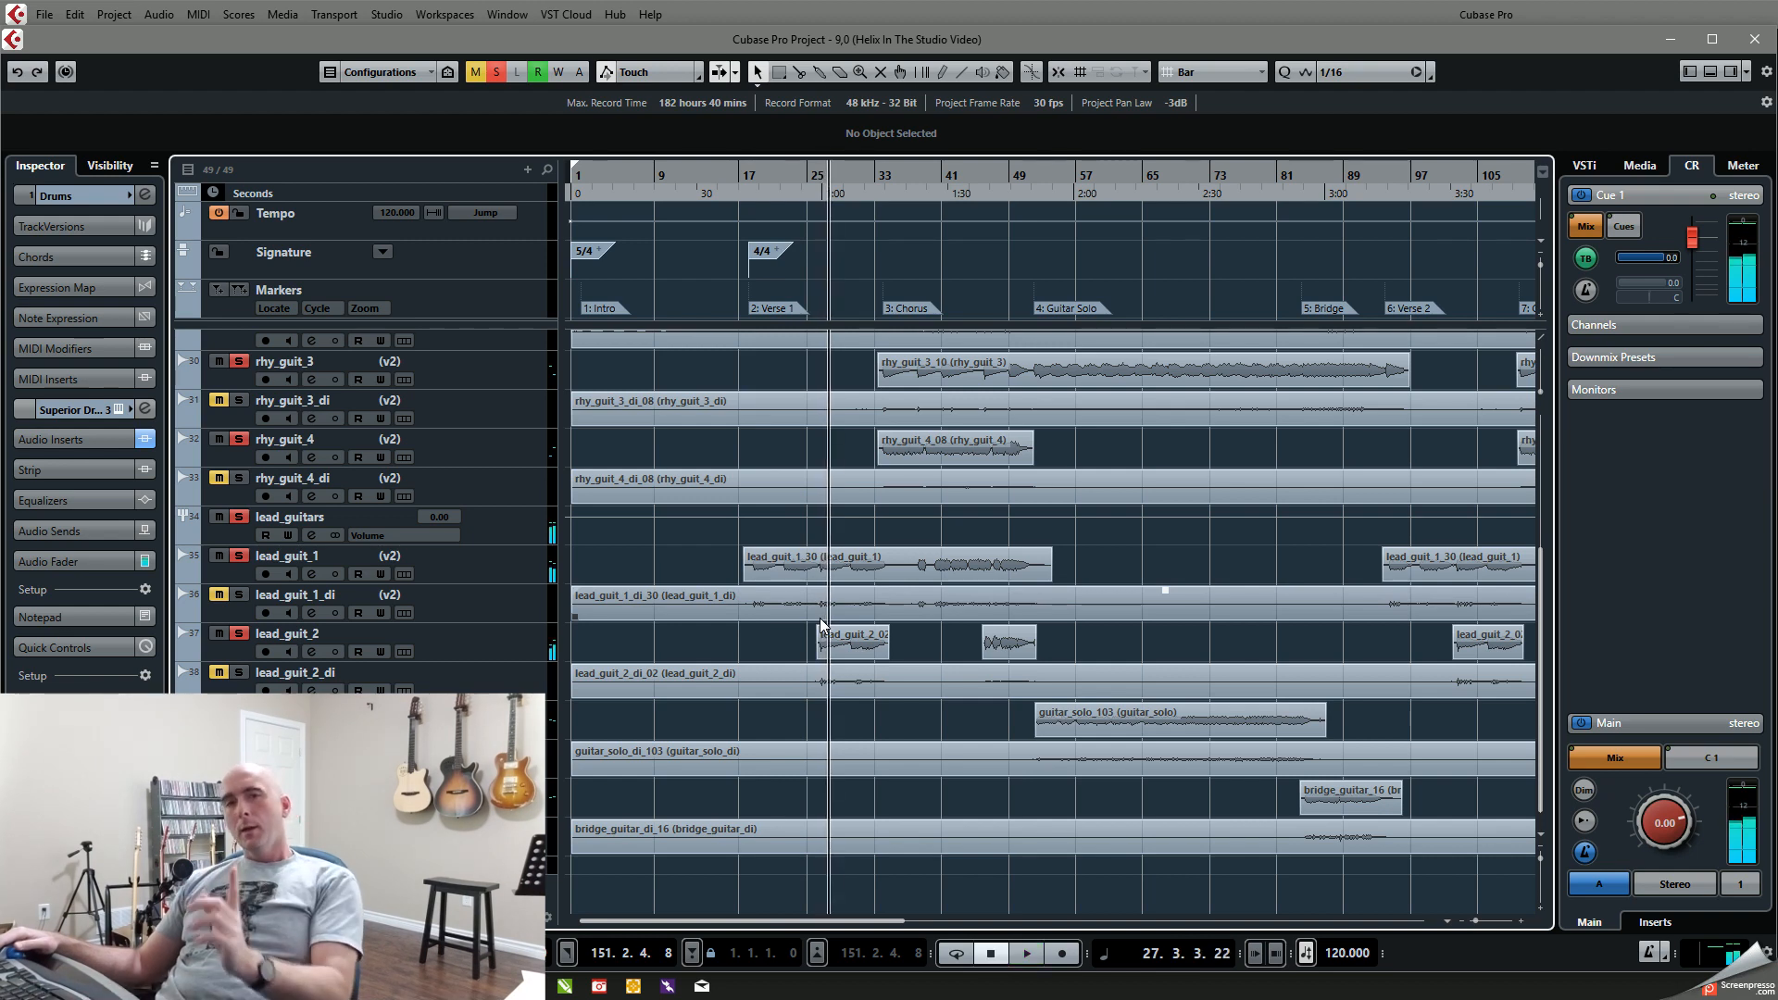
drag(749, 174, 825, 188)
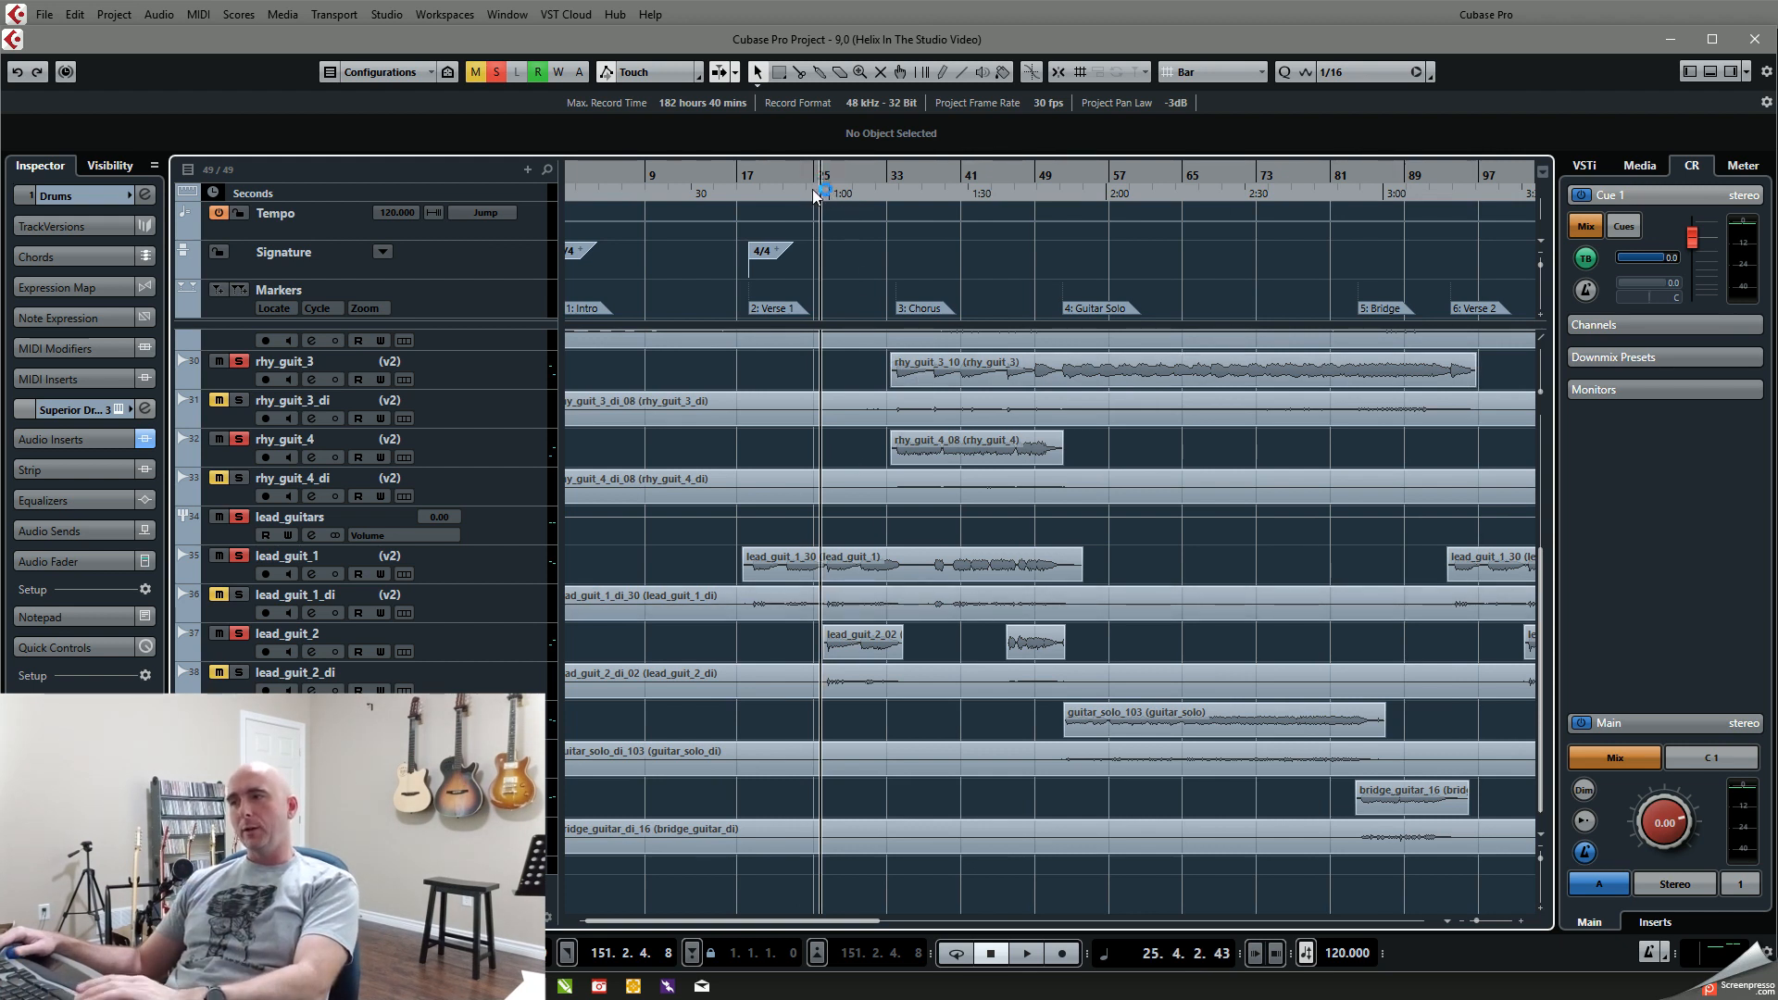
key(space)
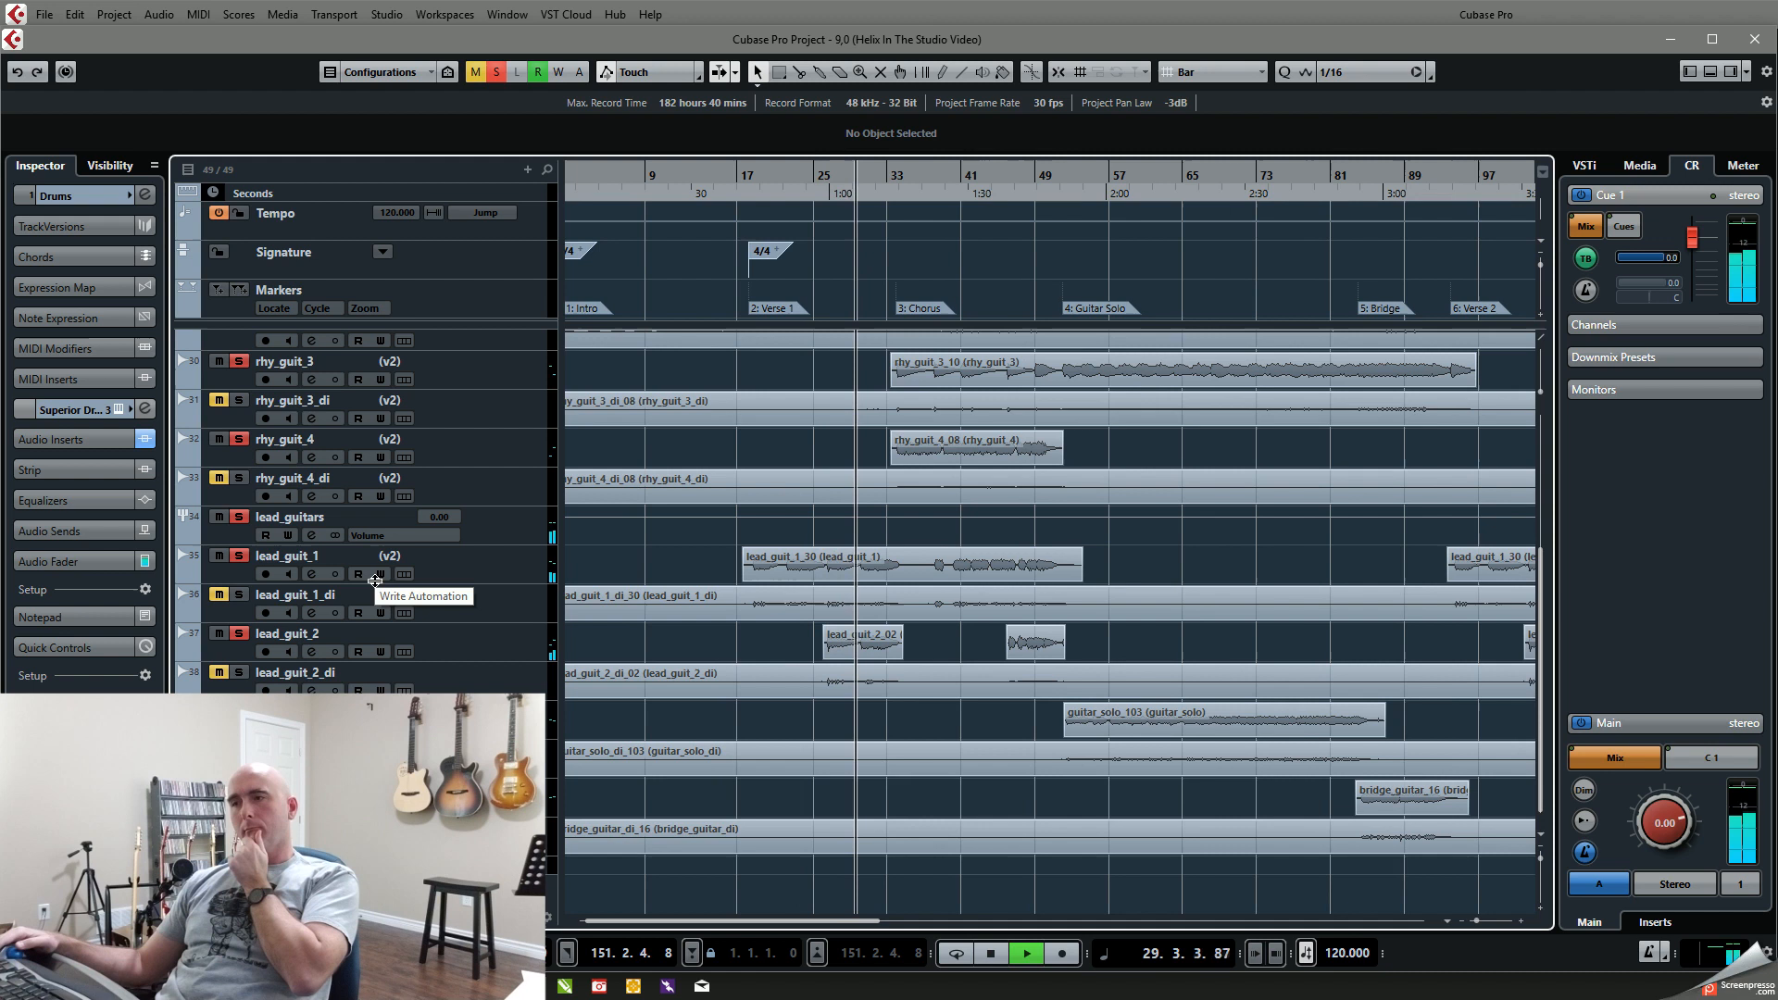
Step: Clear all solos, solo only the lead_guitars group and play from about bar 18 to the Chorus
click(496, 72)
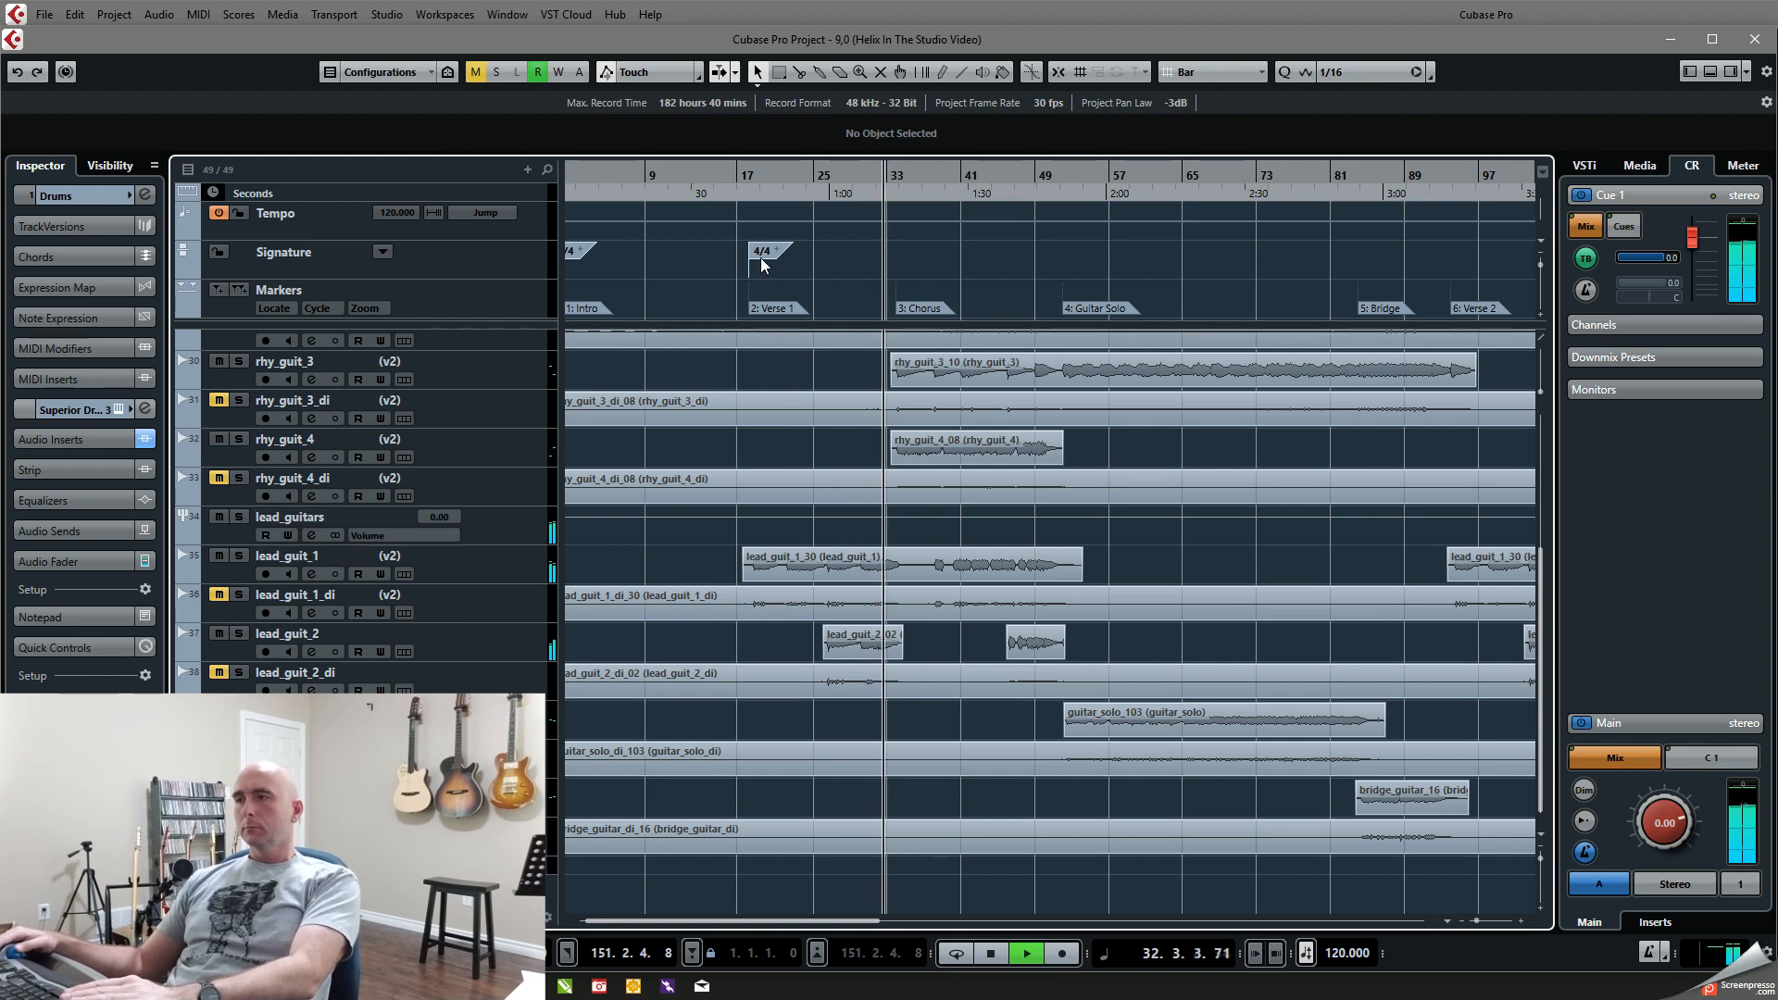
click(751, 181)
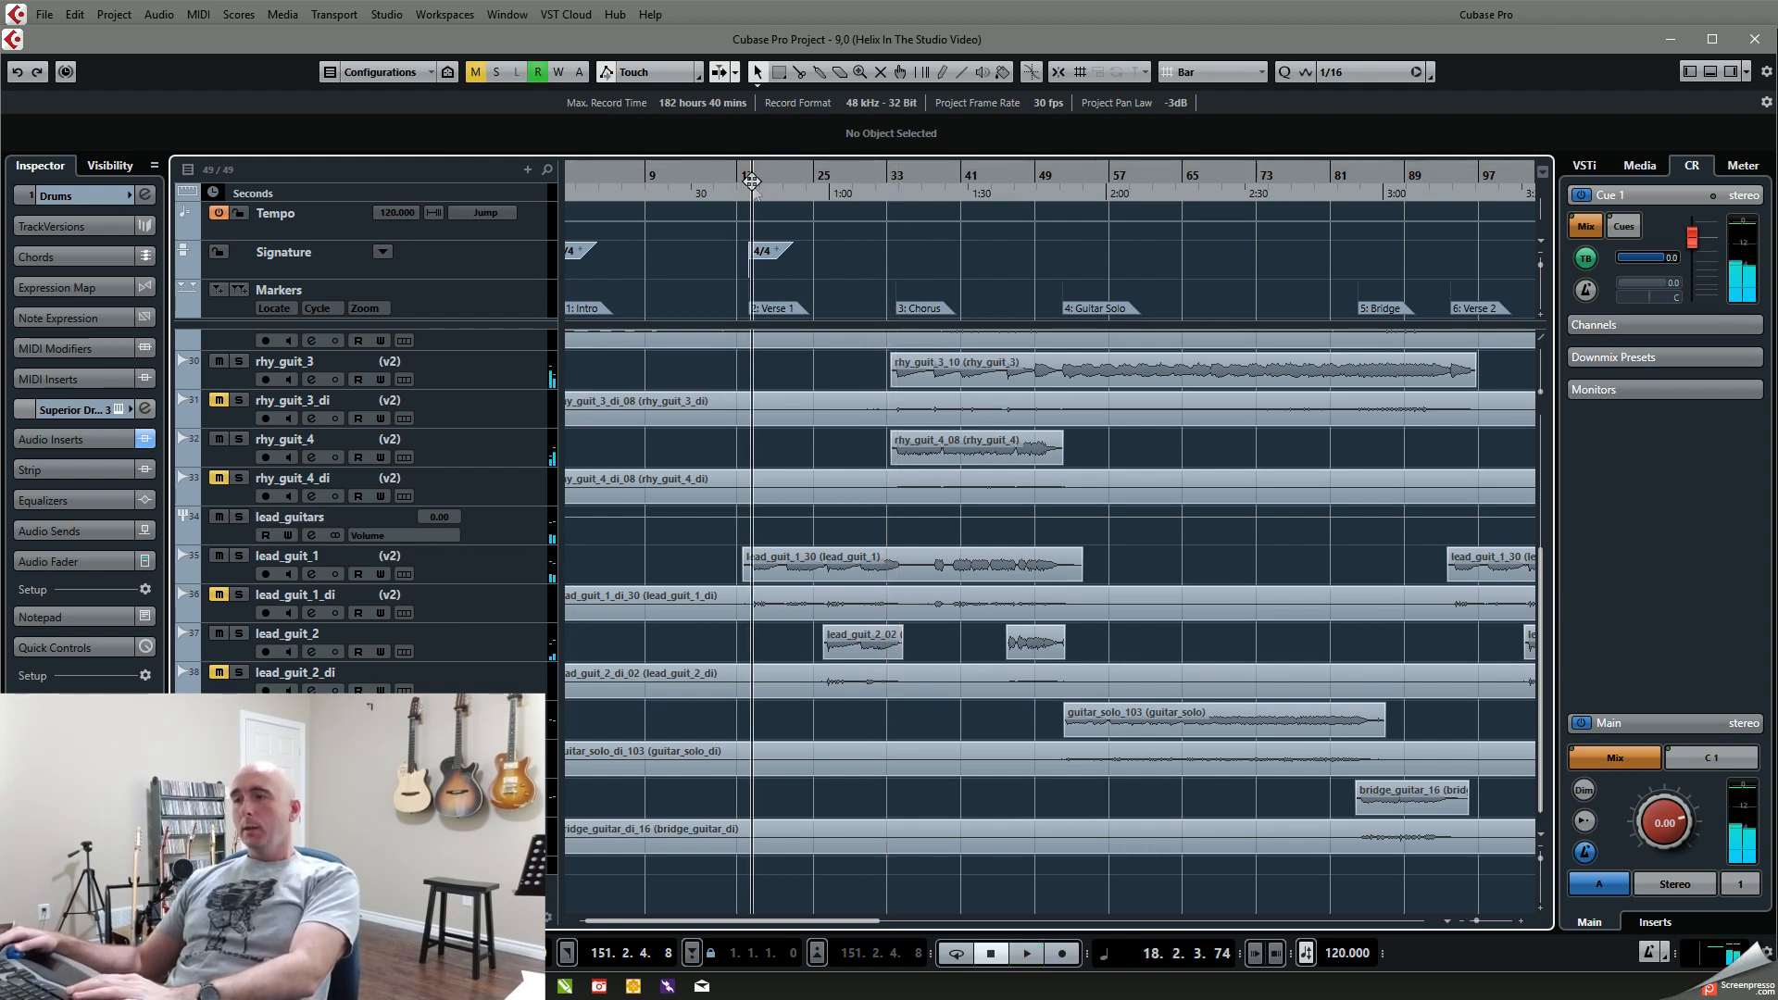
click(238, 517)
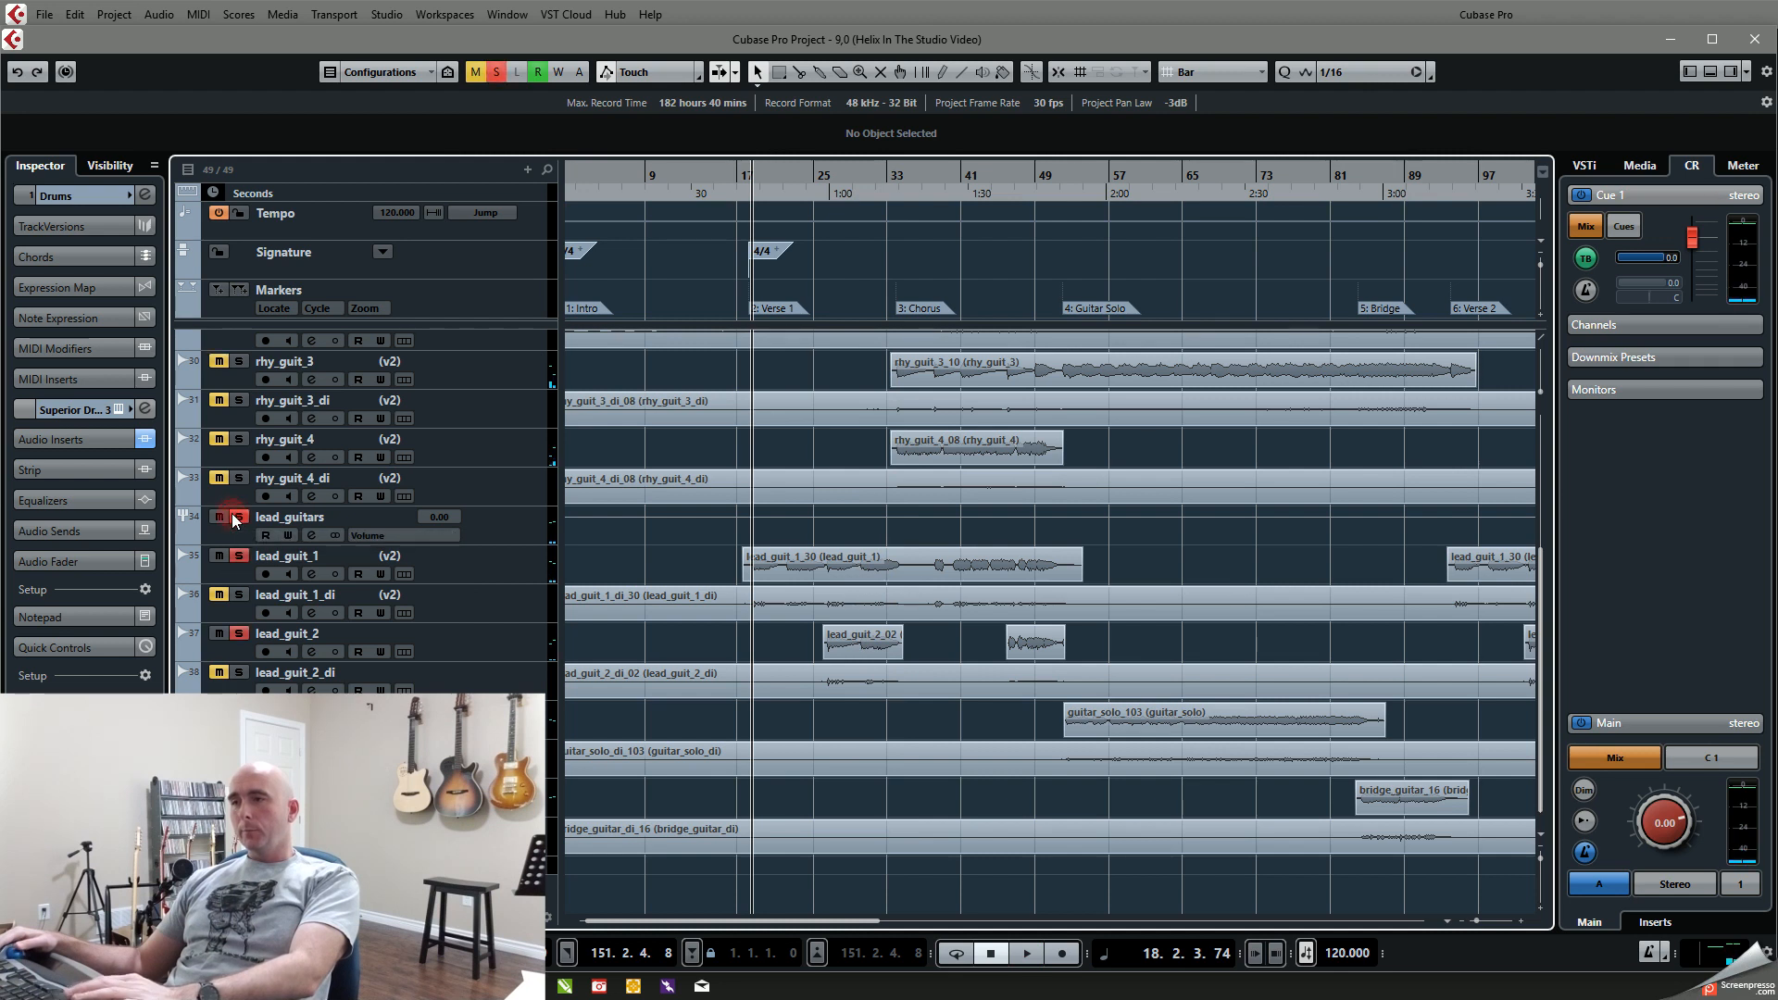
key(space)
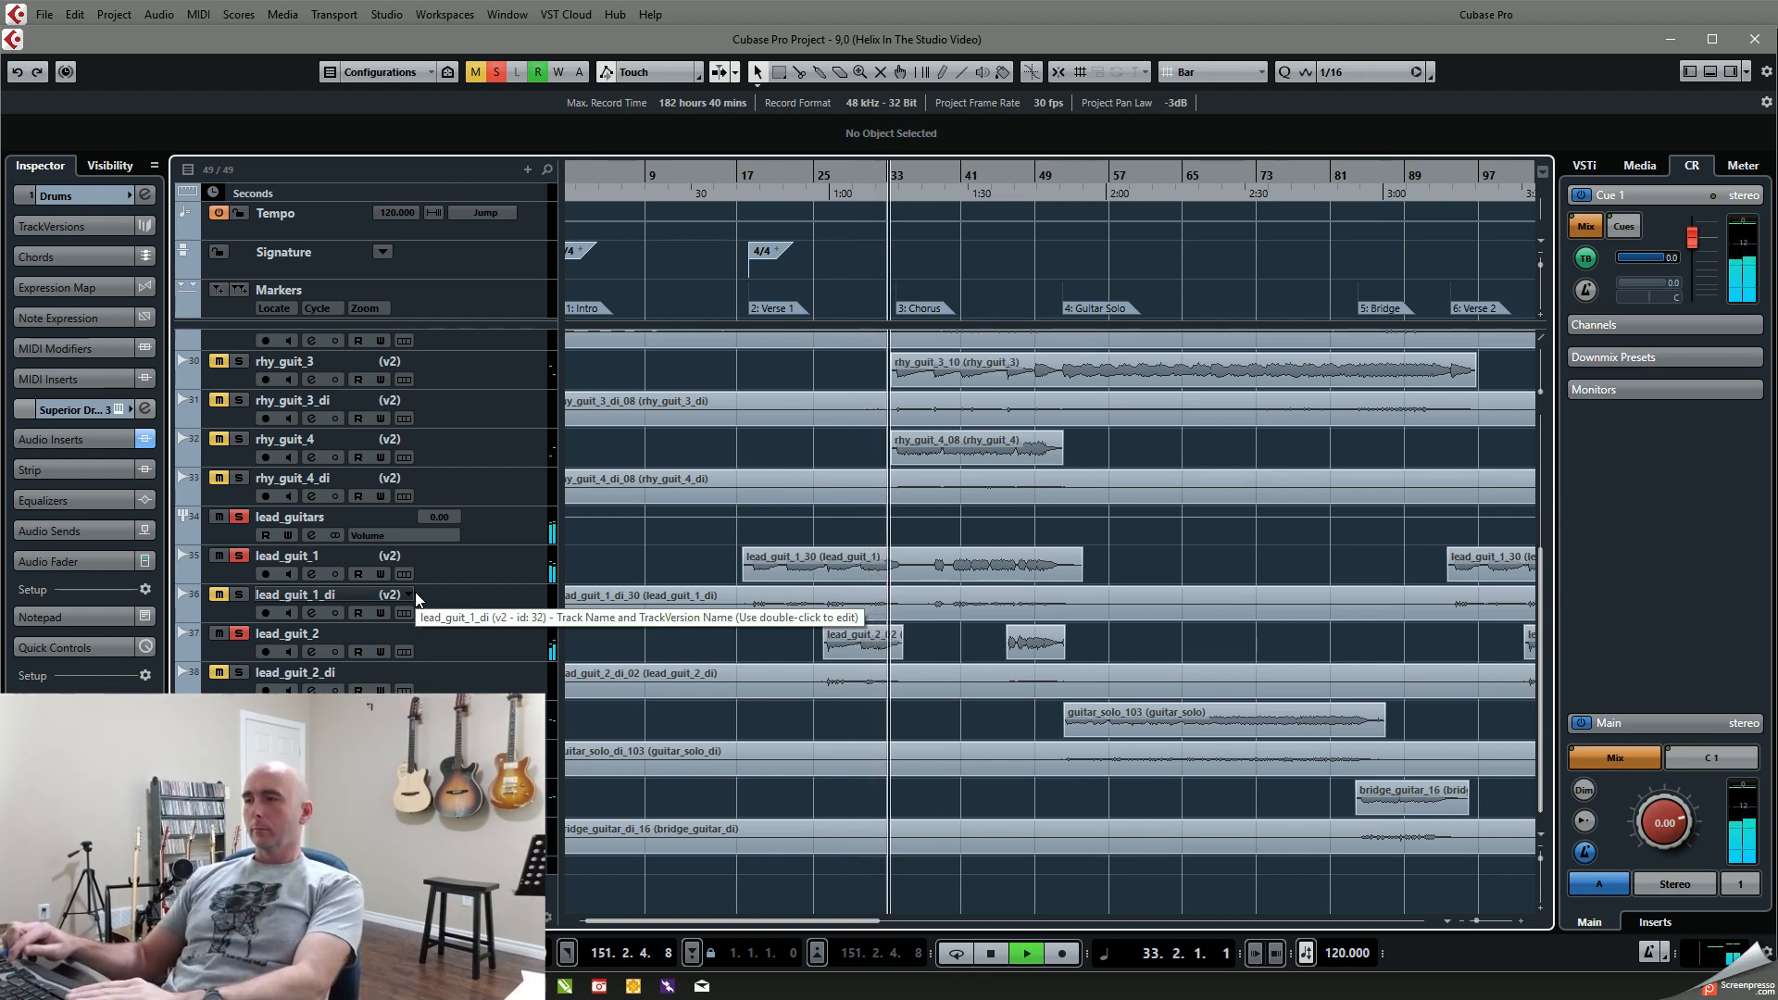
key(space)
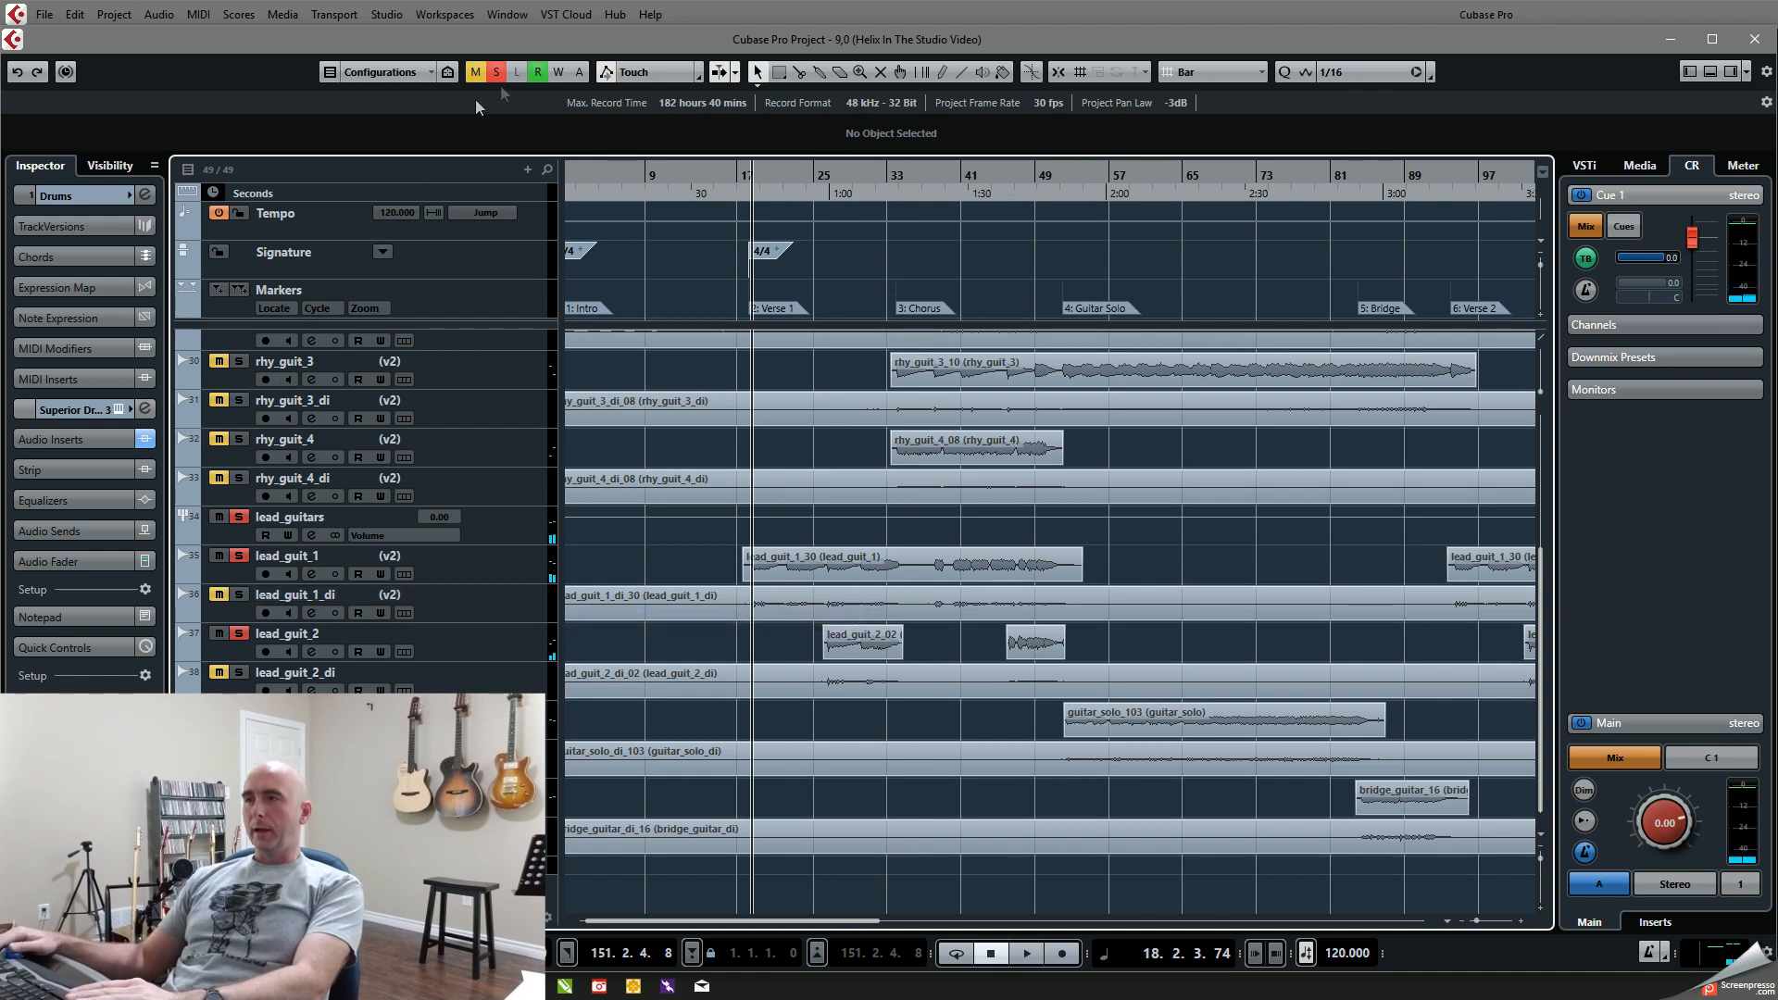
Step: Clear the solo, play the full mix from Verse 1 to about bar 35, and return to the Verse 1 marker
key(space)
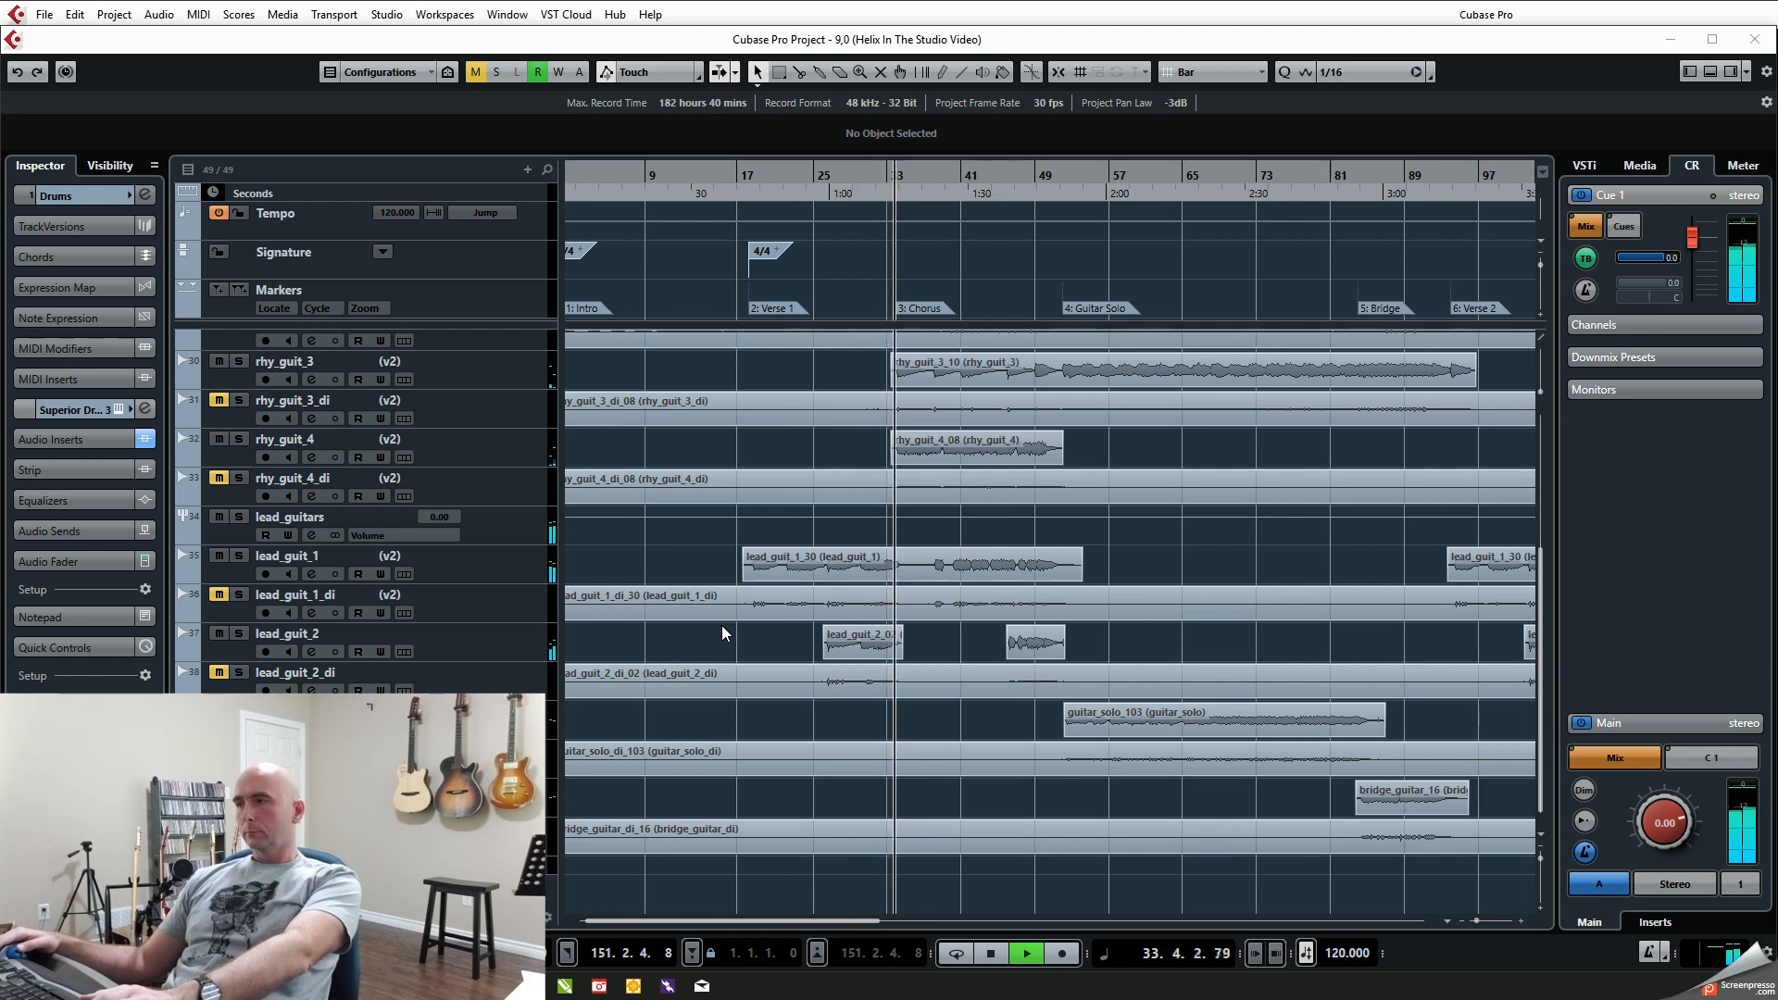
click(904, 631)
key(space)
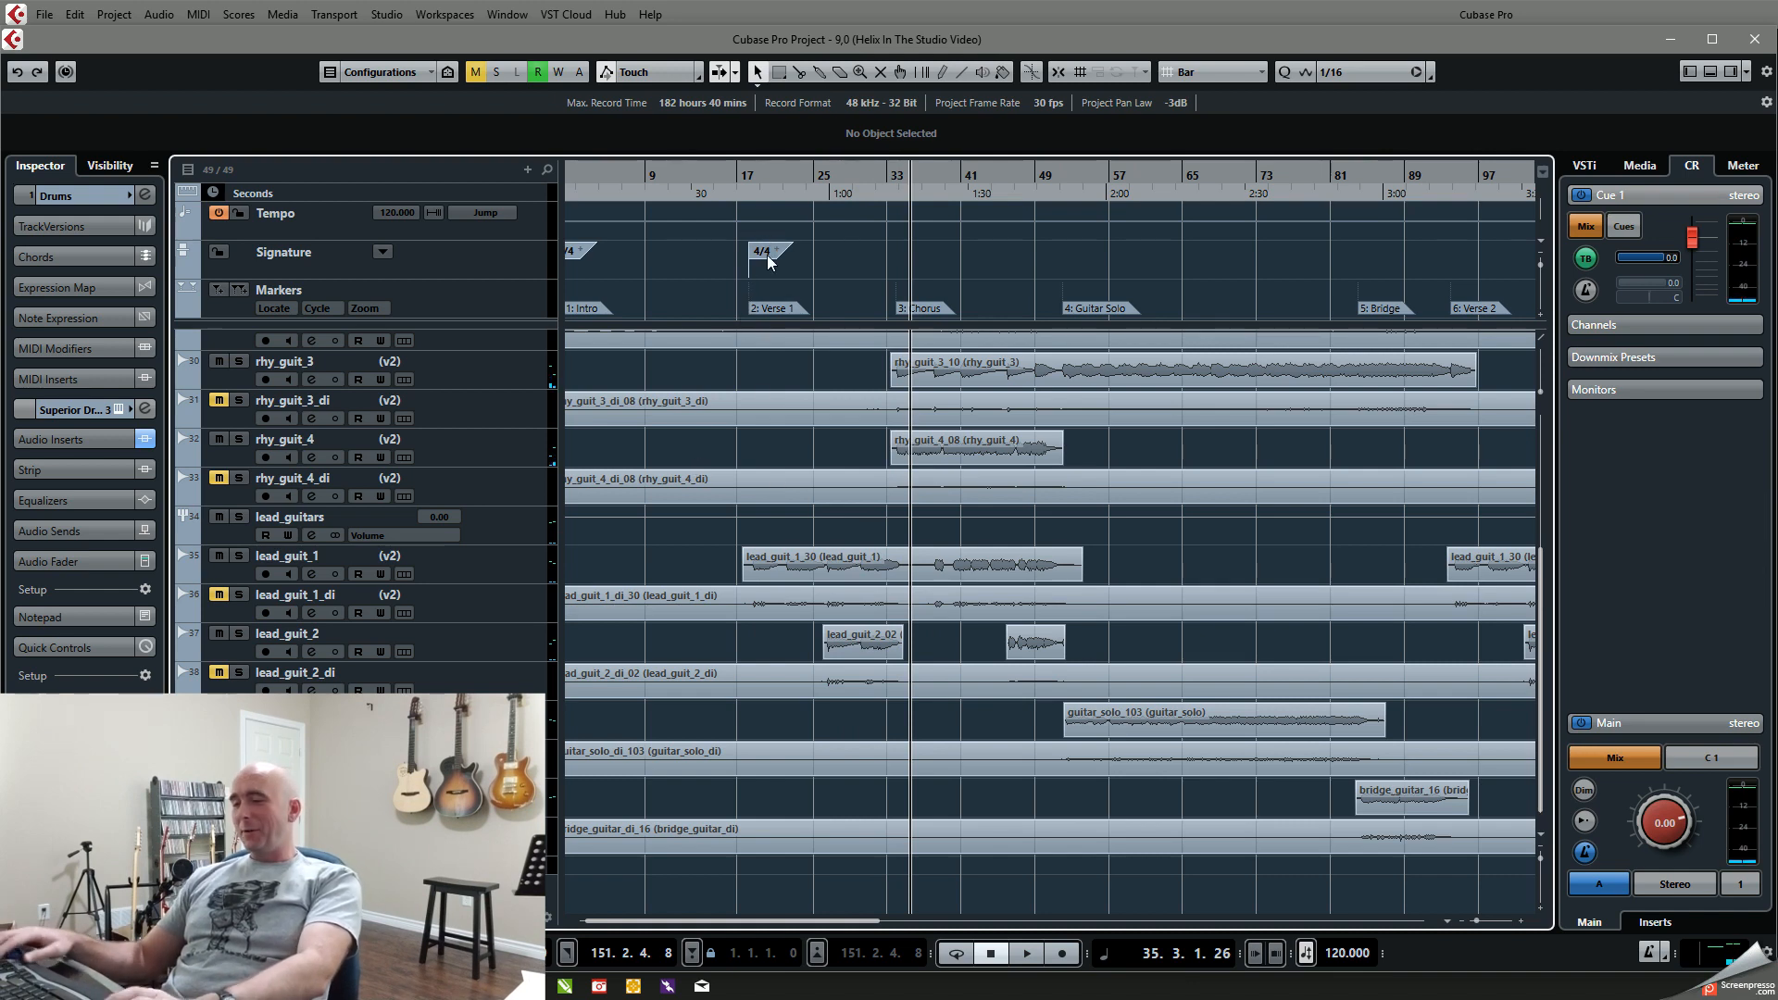
key(shift+2)
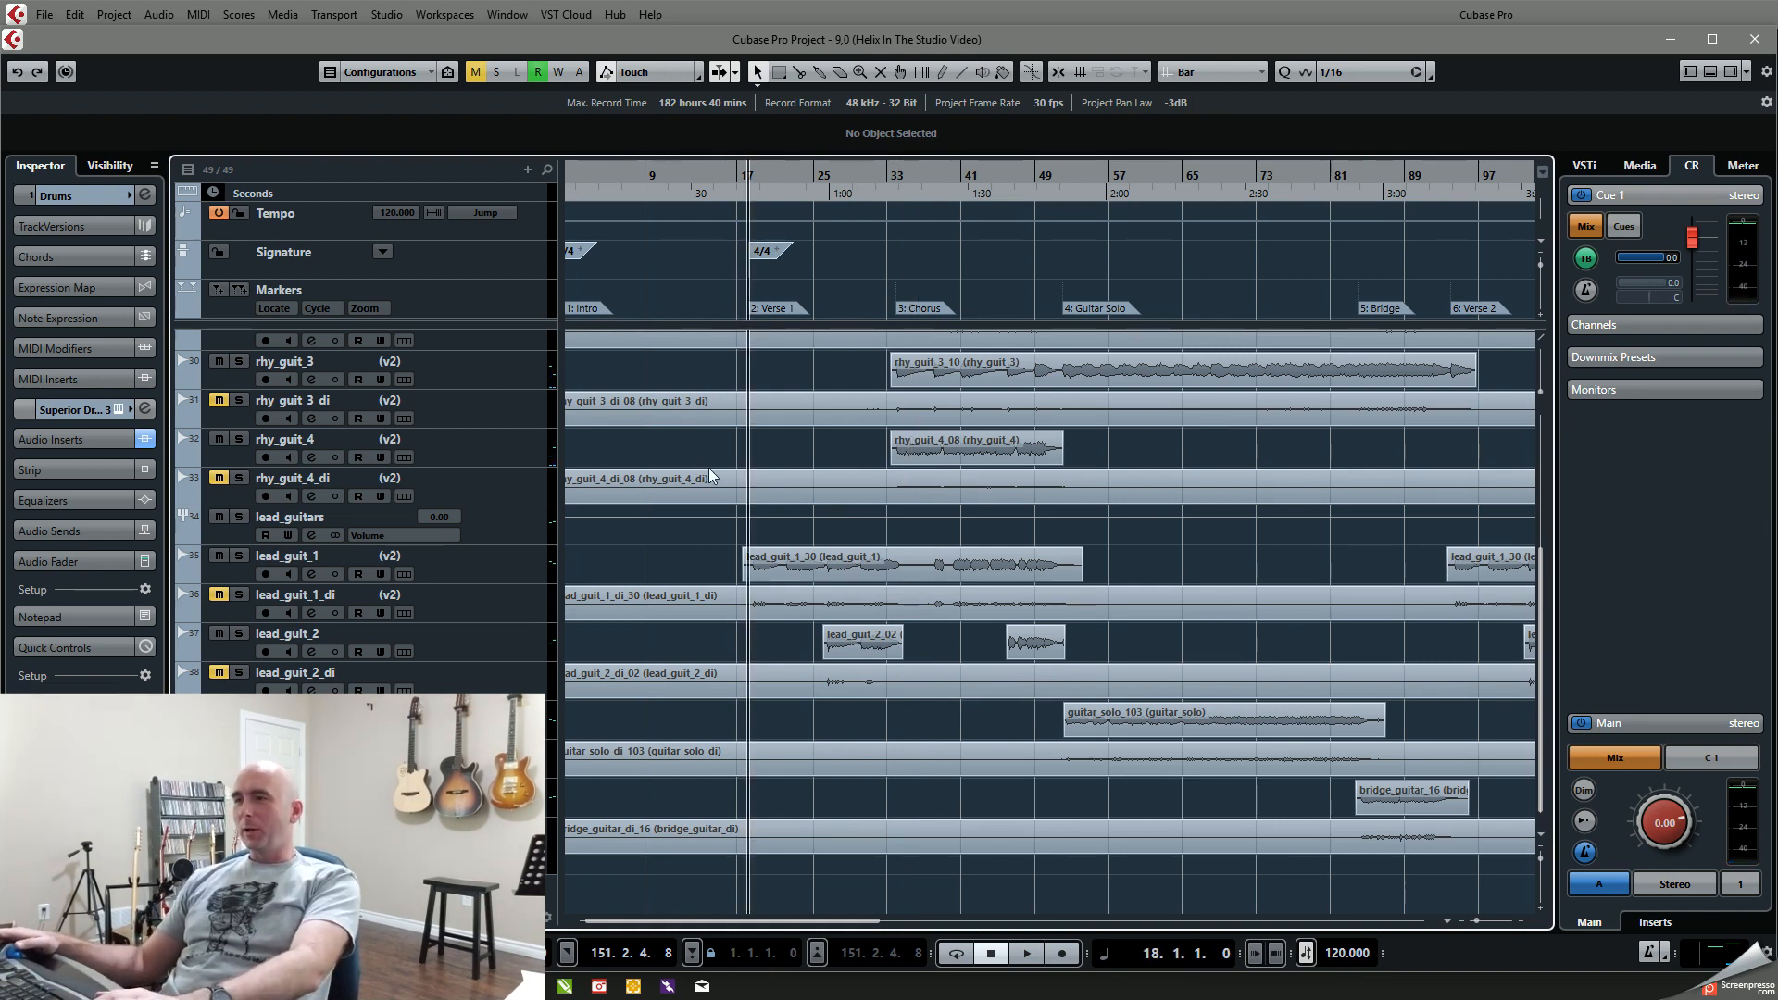
Step: Mute the Drums track and unmute drum_folder, and play the mix from Verse 1 to about bar 21
scroll(709, 469, up, 4)
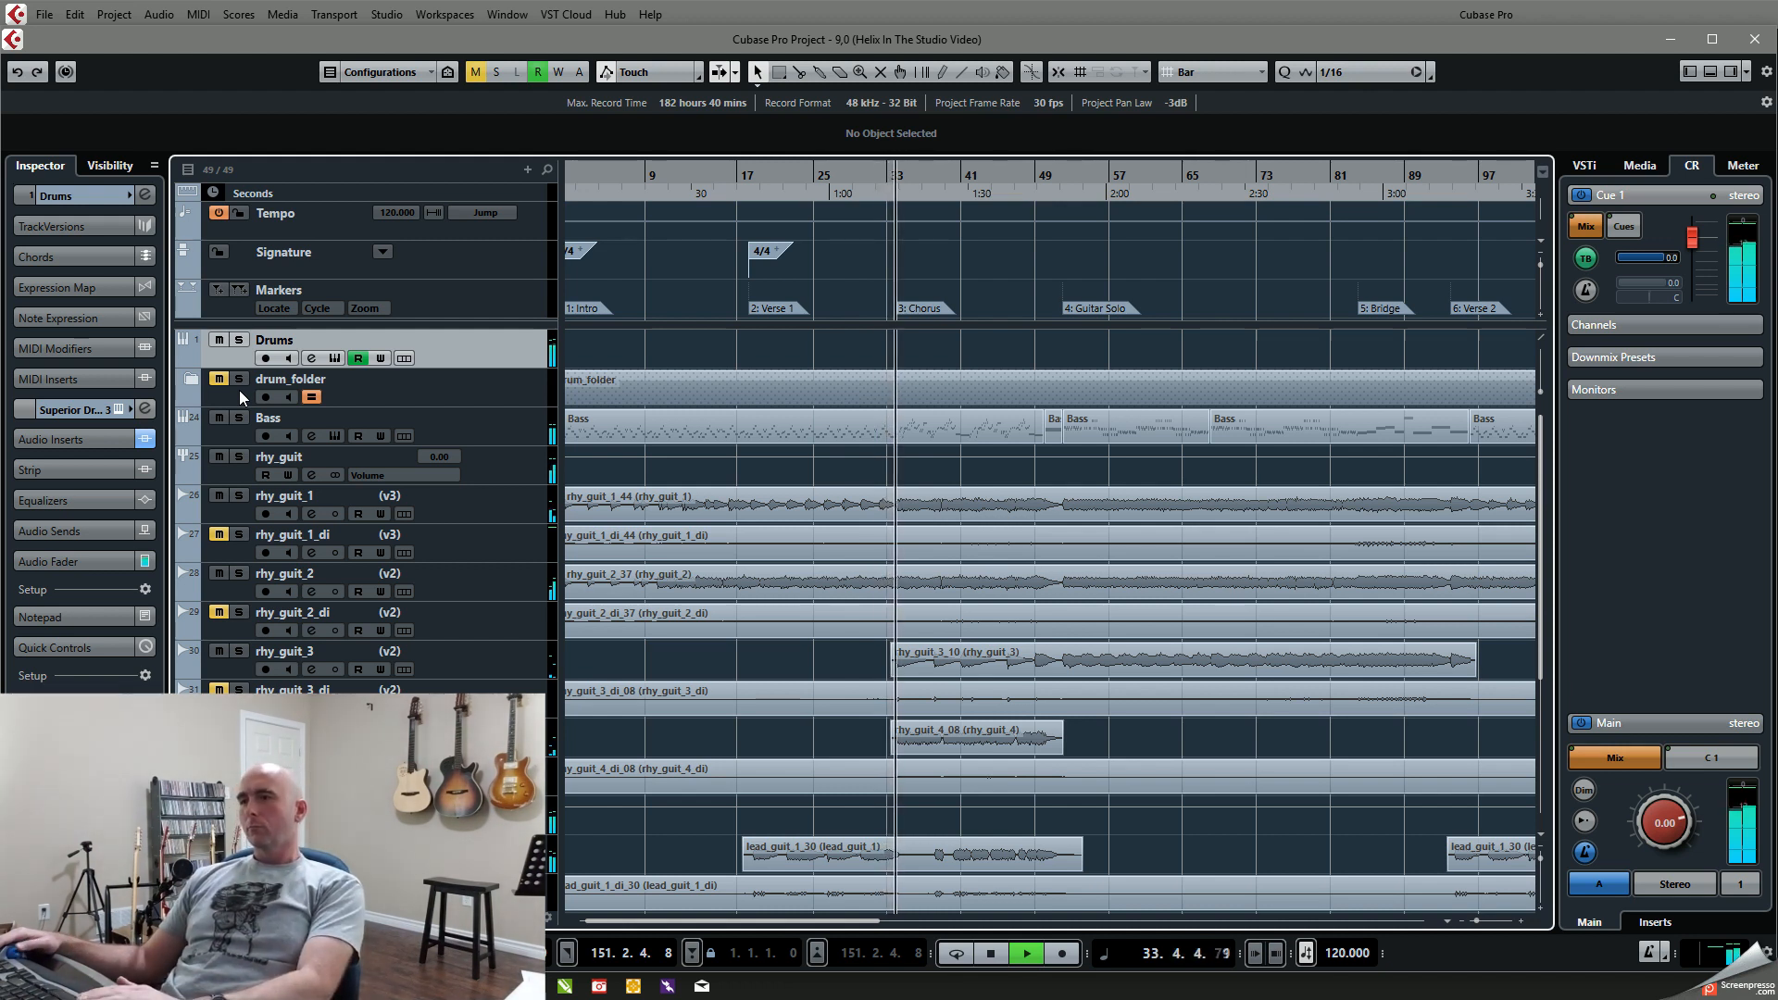
key(space)
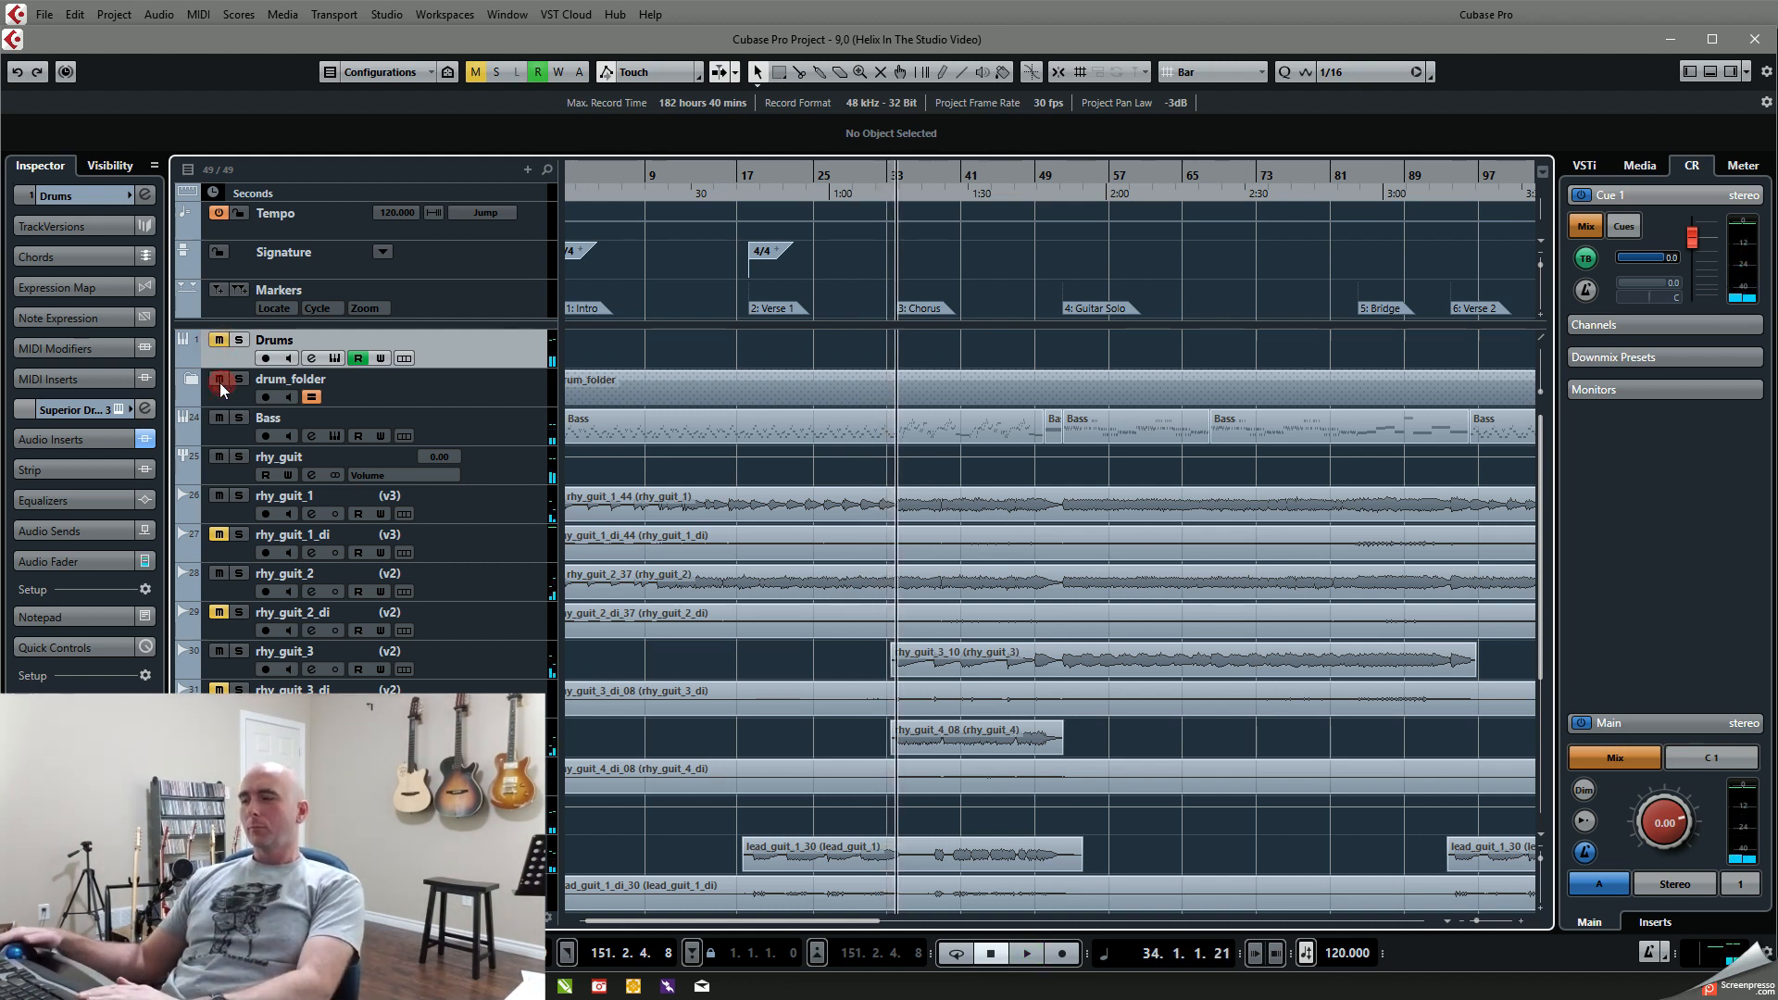
key(KP_Subtract)
key(space)
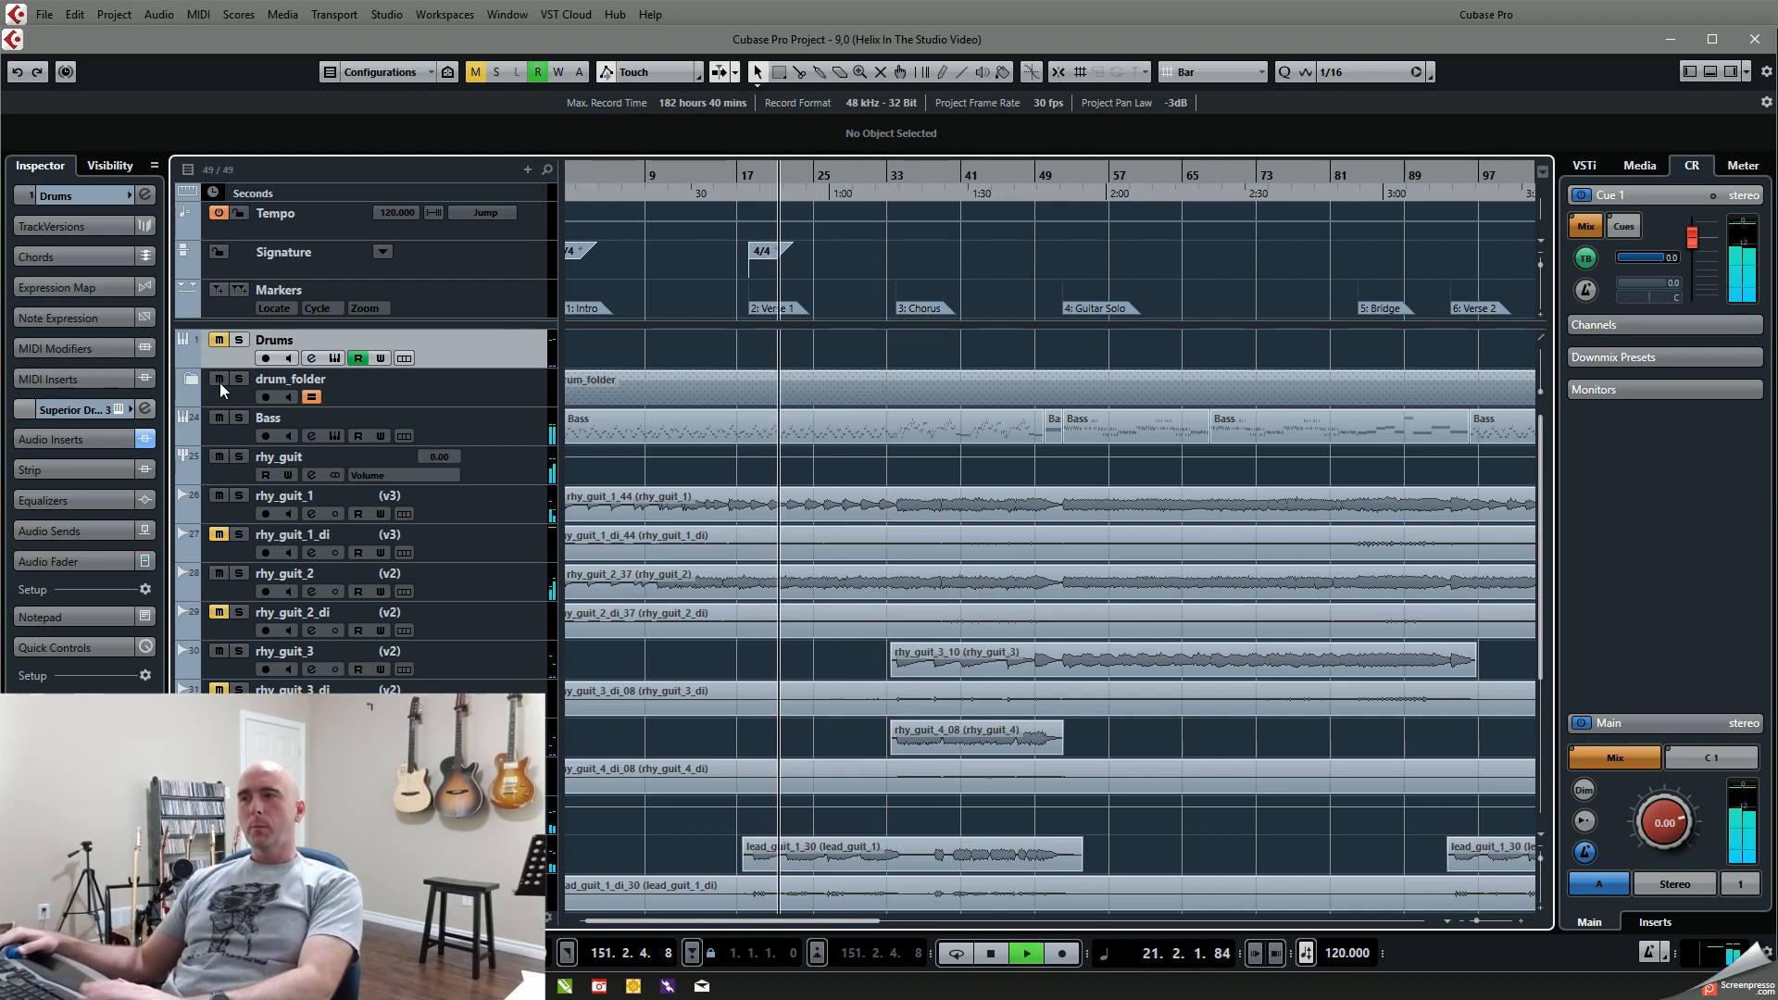
key(space)
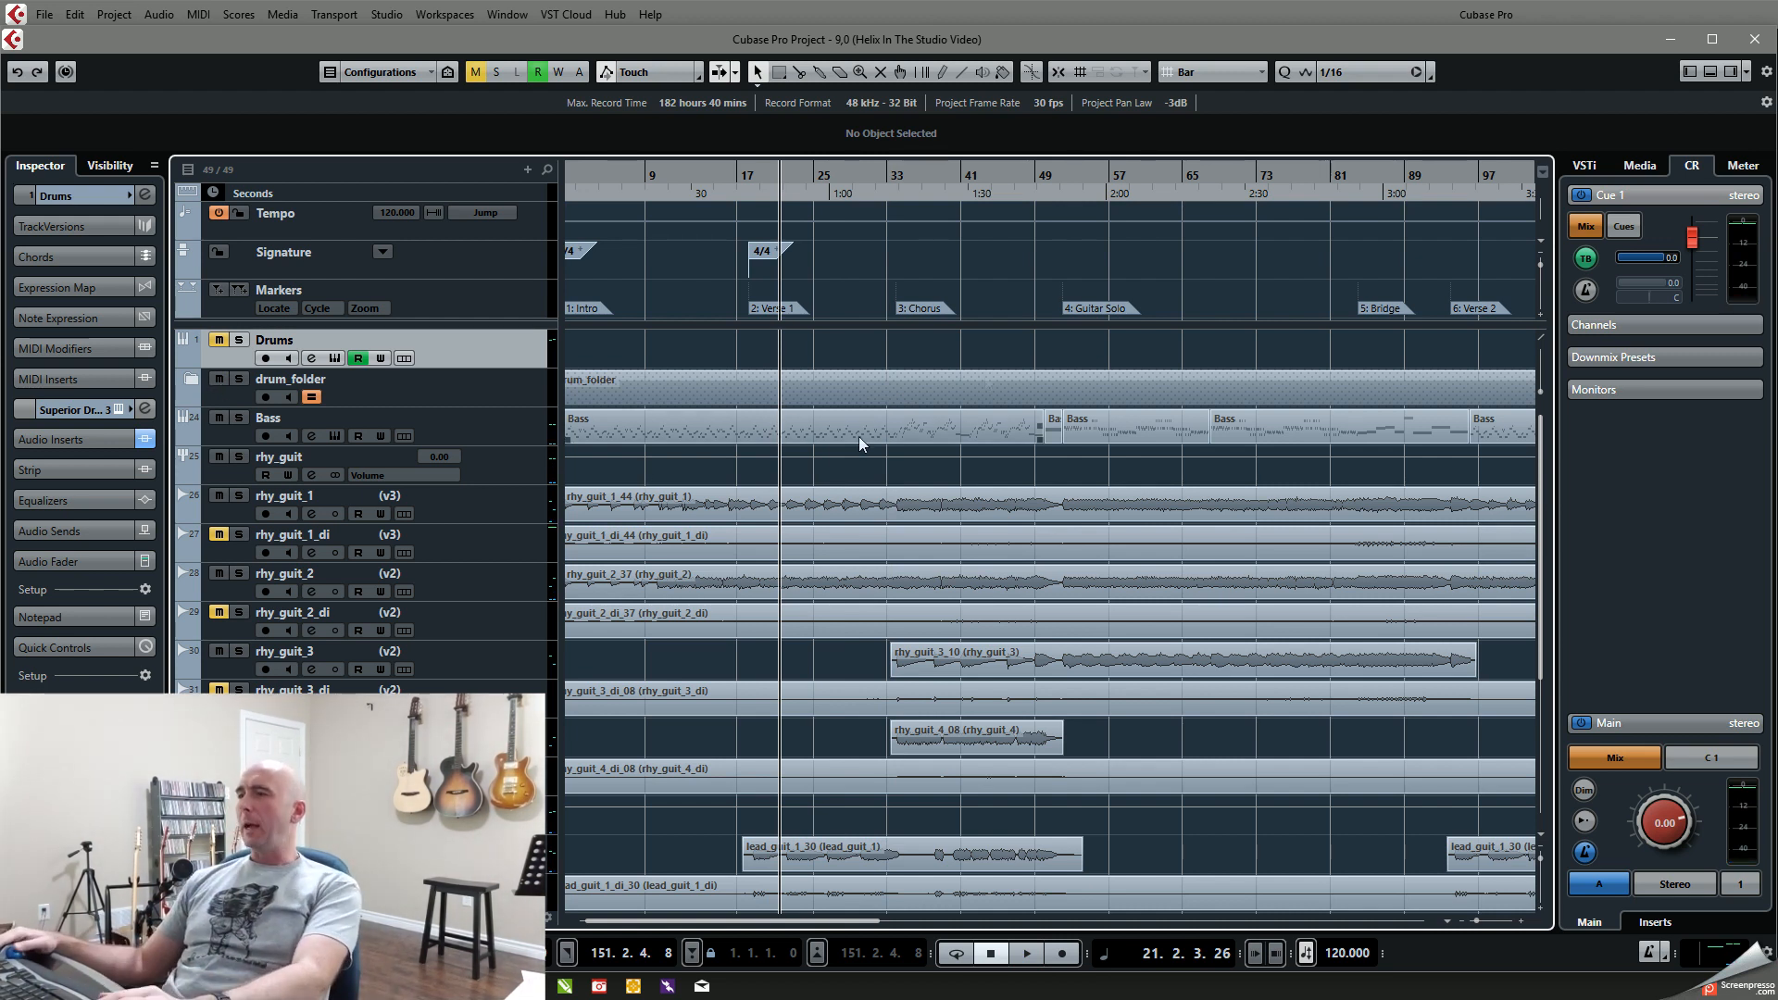
Step: Locate to the Chorus marker, solo rhy_guit_1 and rhy_guit_2, and play to about bar 41
key(shift+n)
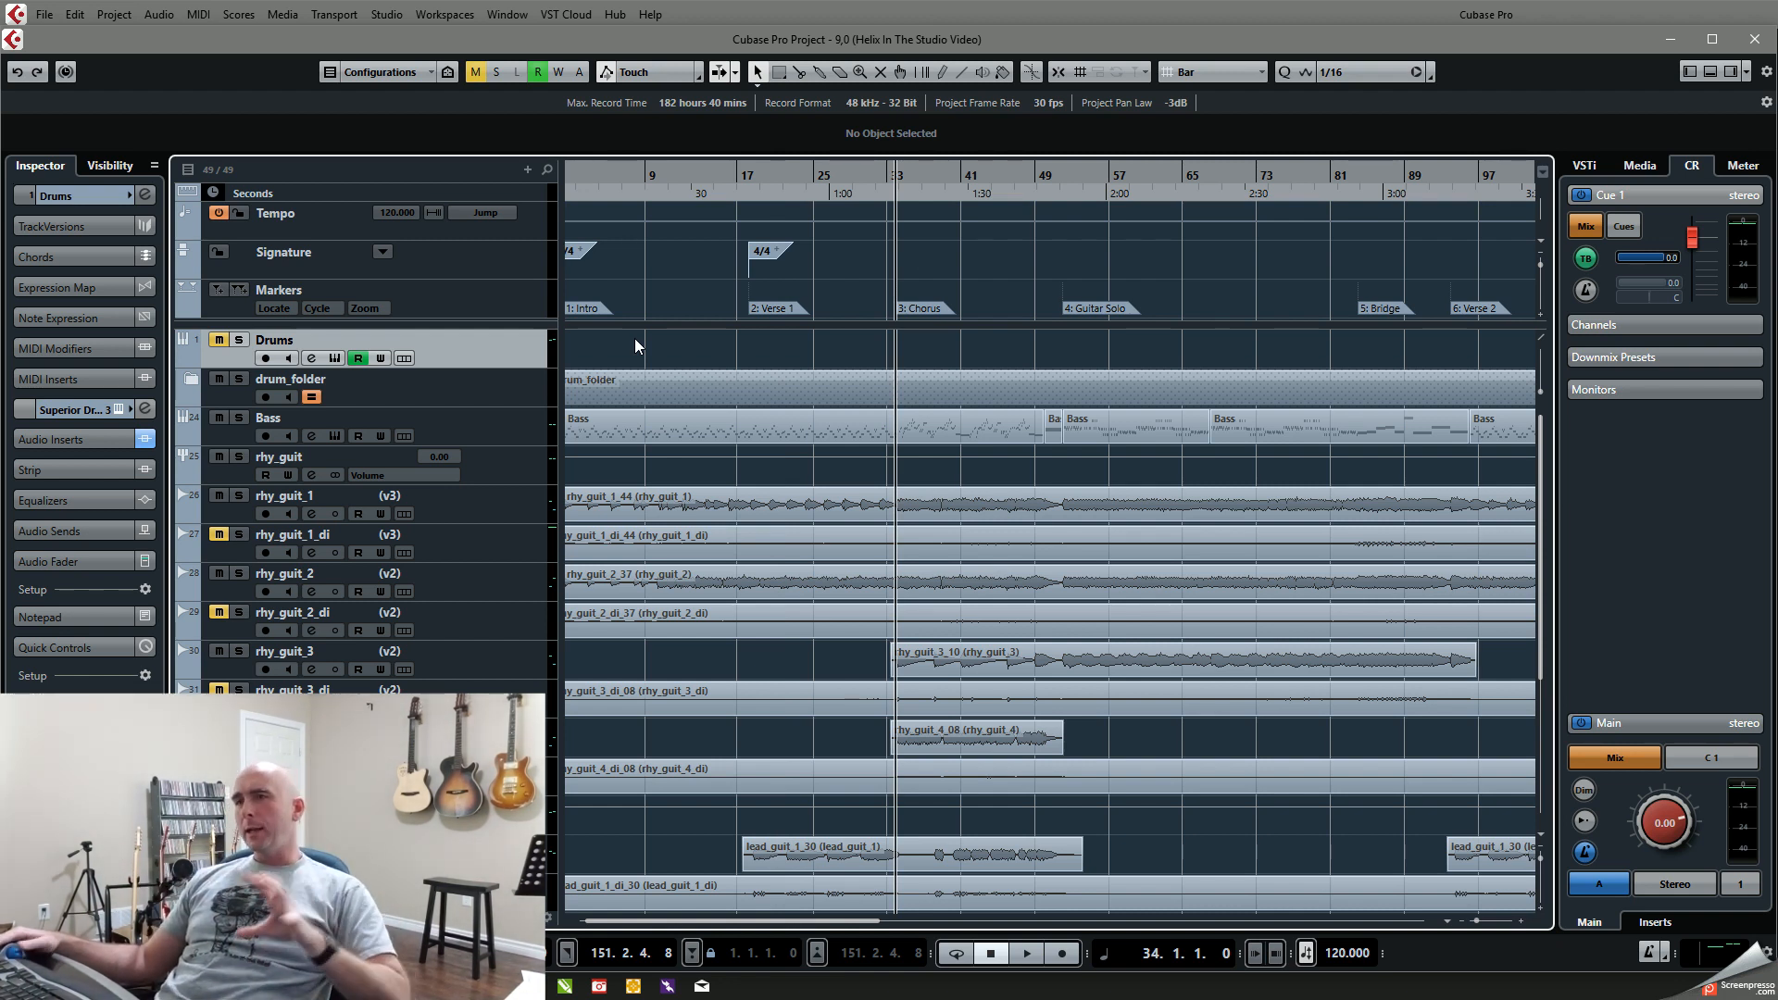
click(238, 497)
click(240, 574)
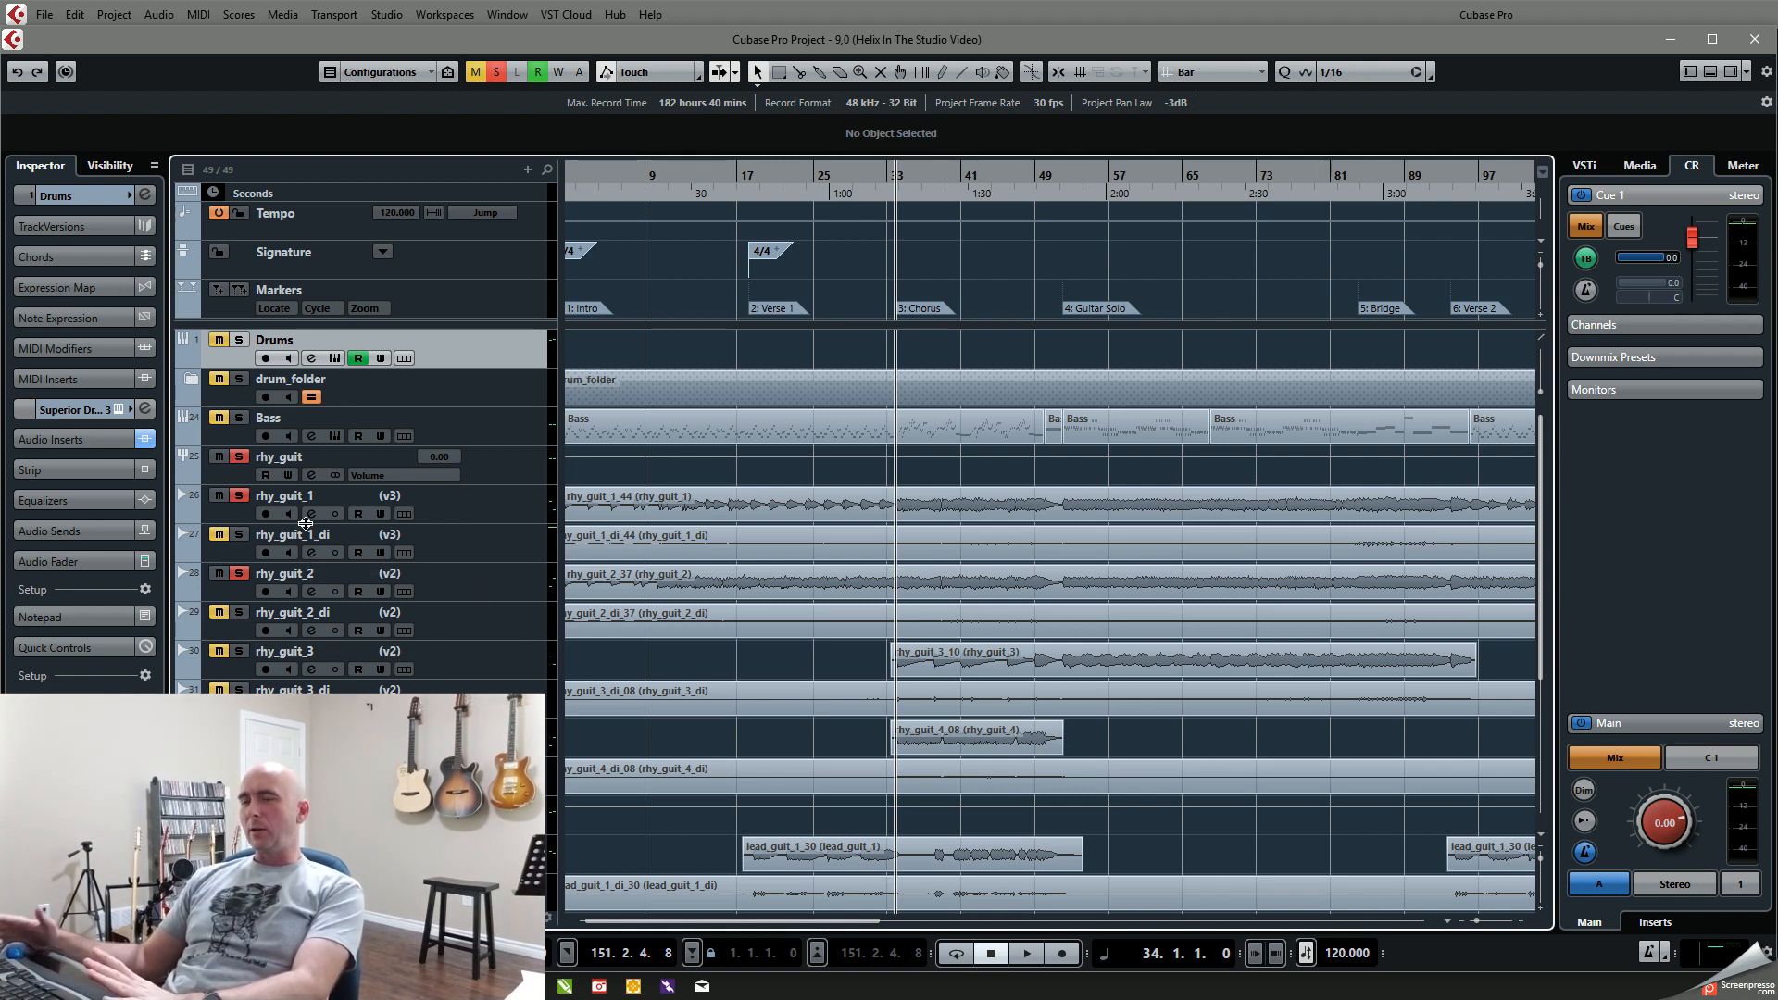
key(space)
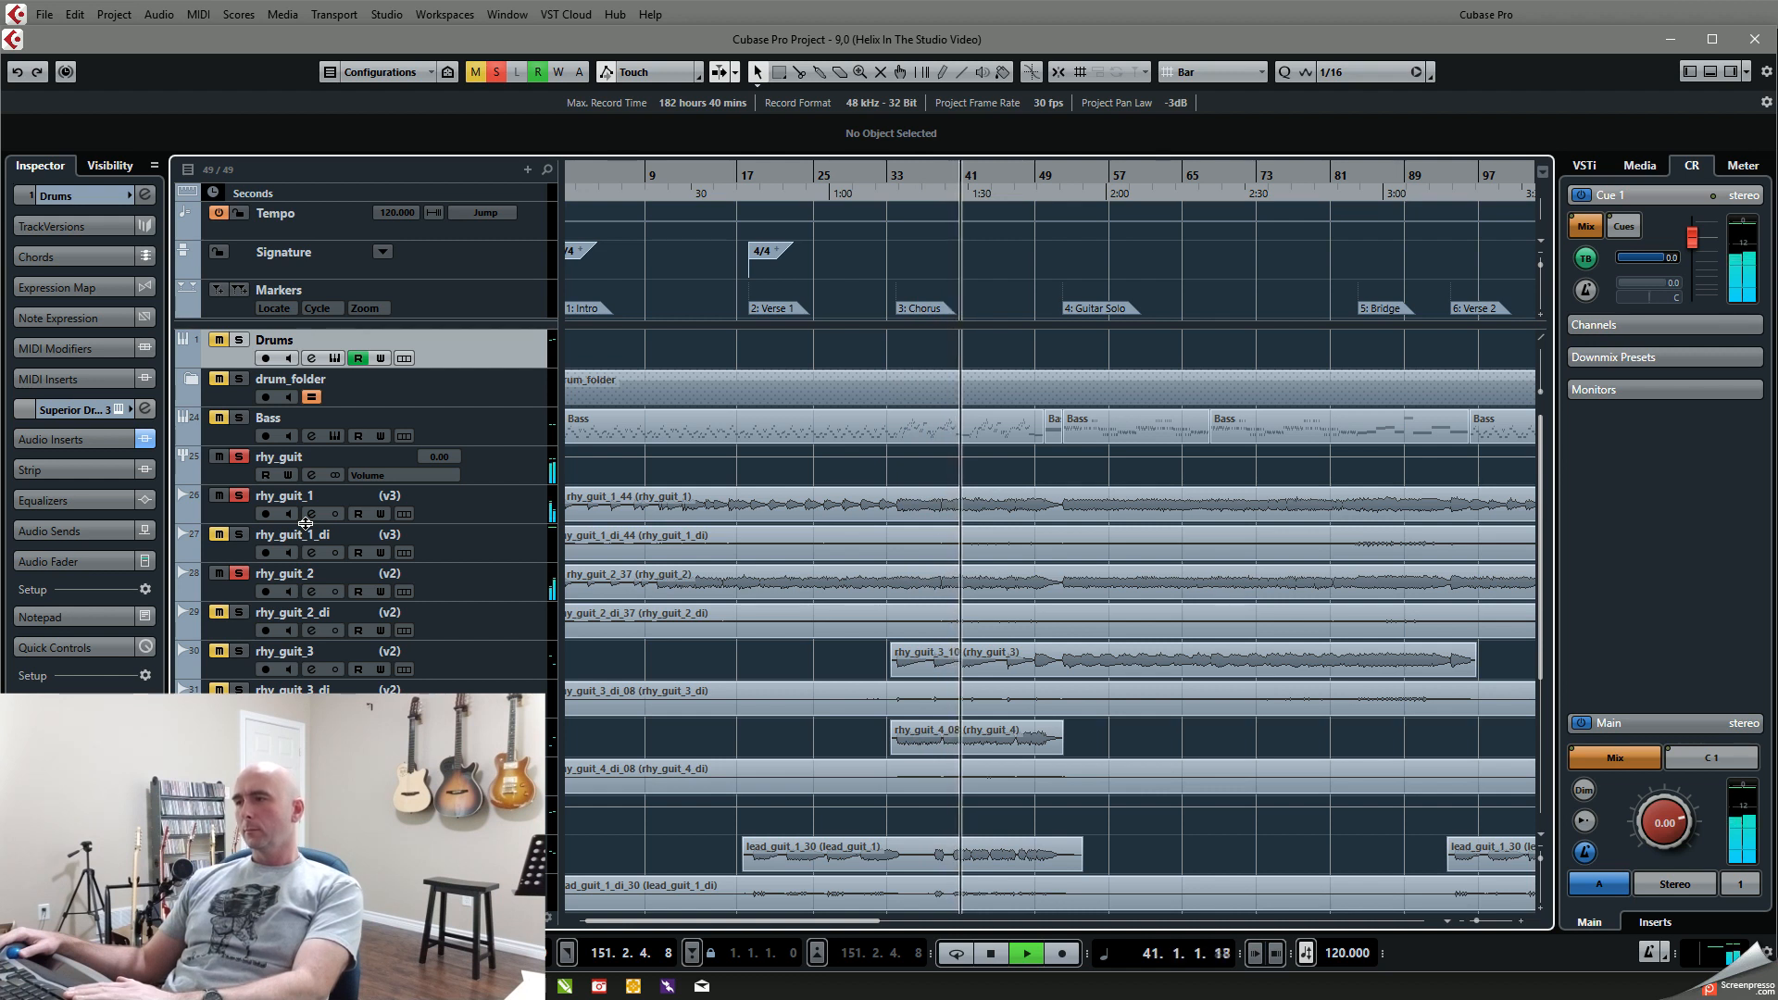
key(space)
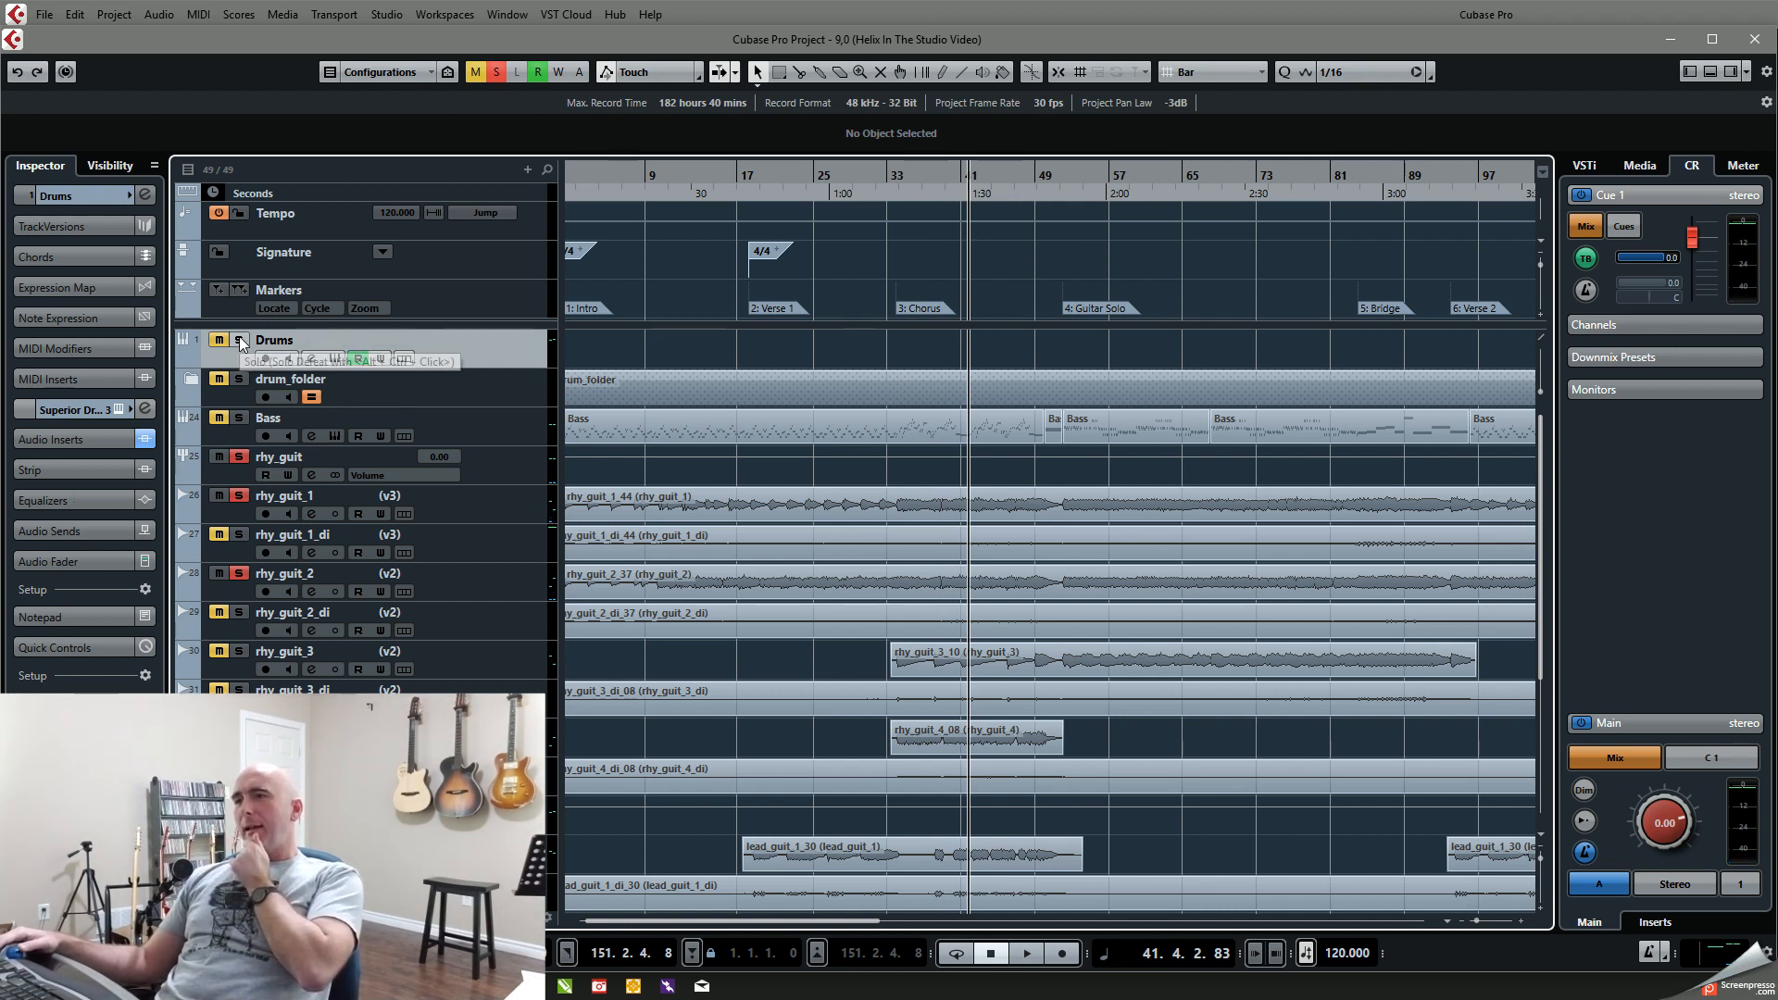
Step: Add the Drums track to the soloed rhythm guitars and play the Chorus from bar 34 to about bar 41
key(shift+b)
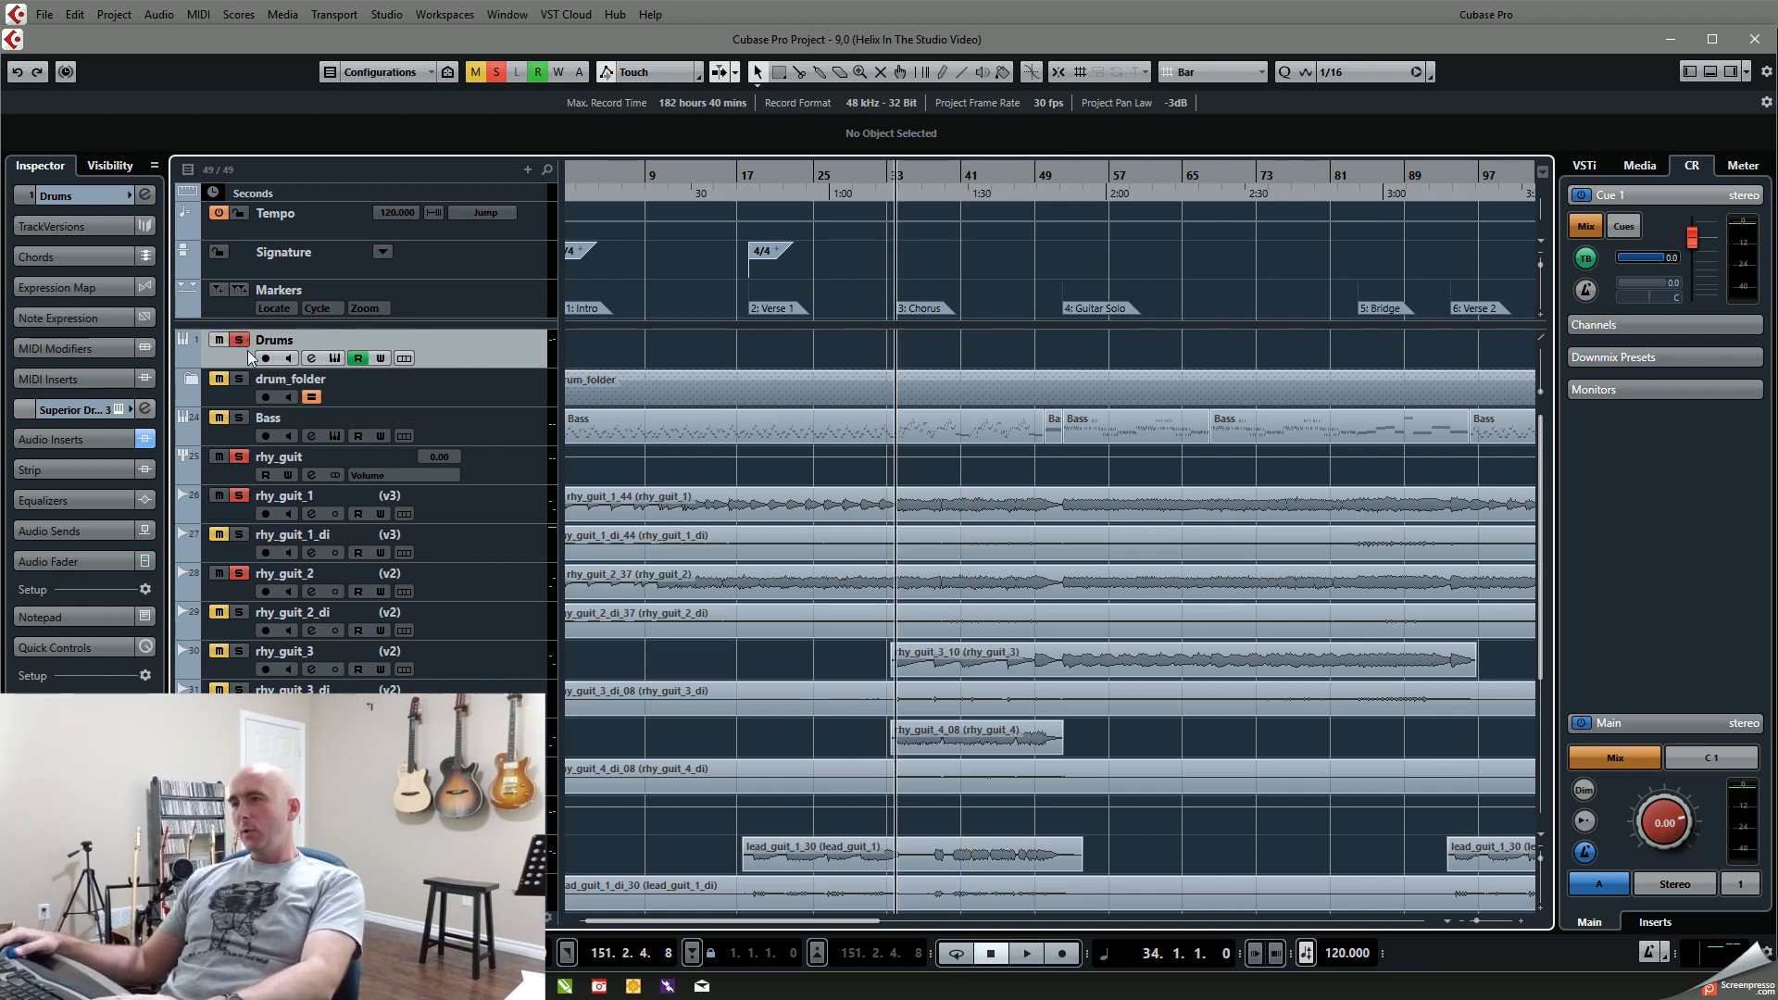
key(space)
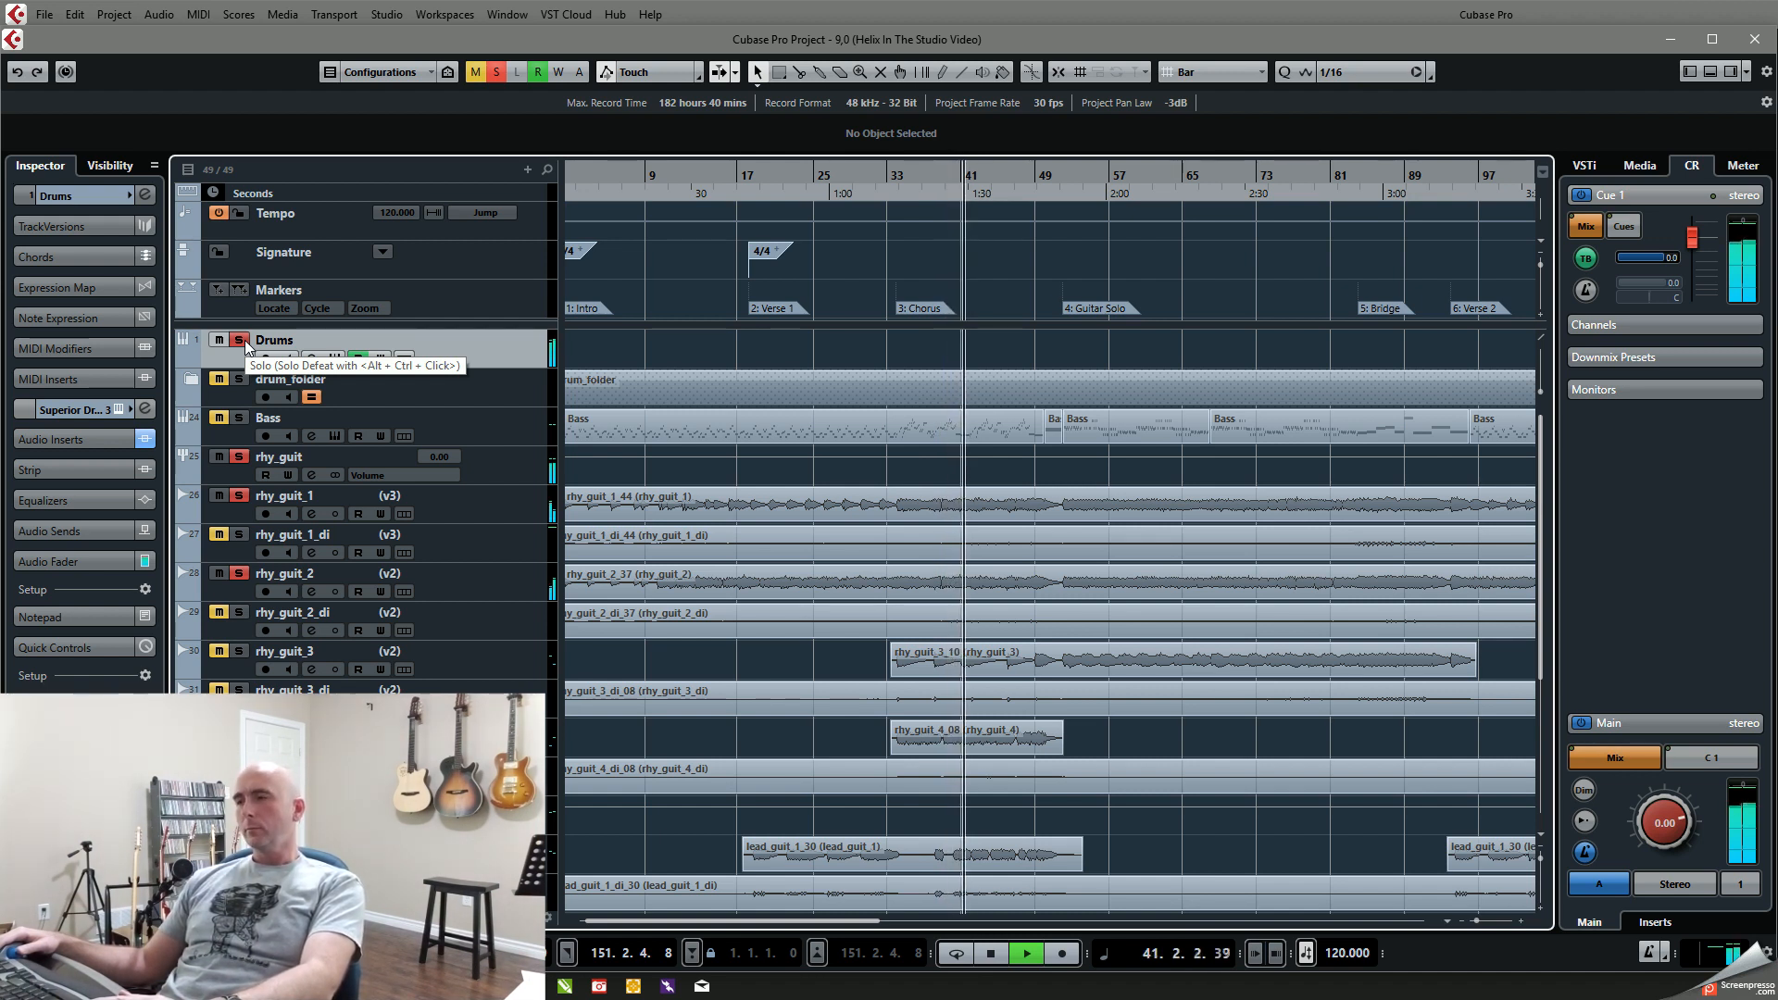
key(space)
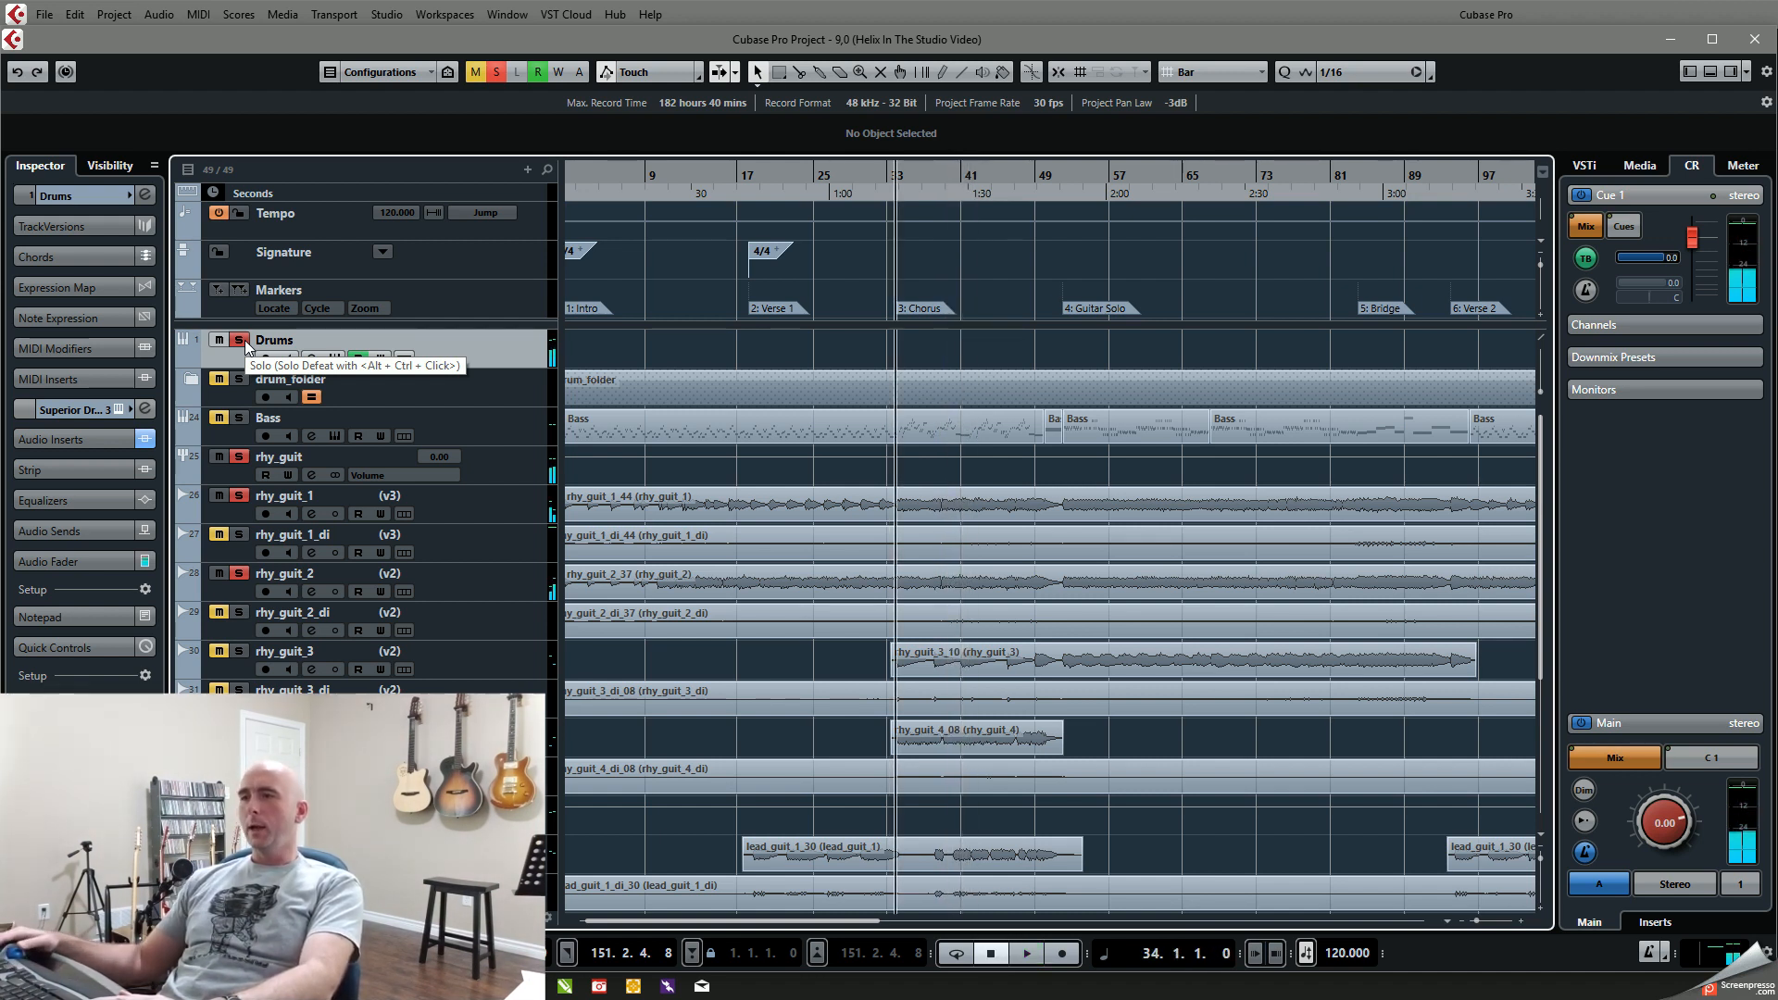
Step: Replace the Drums solo with drum_folder and play the Chorus with the two rhythm guitars from bar 34
click(242, 341)
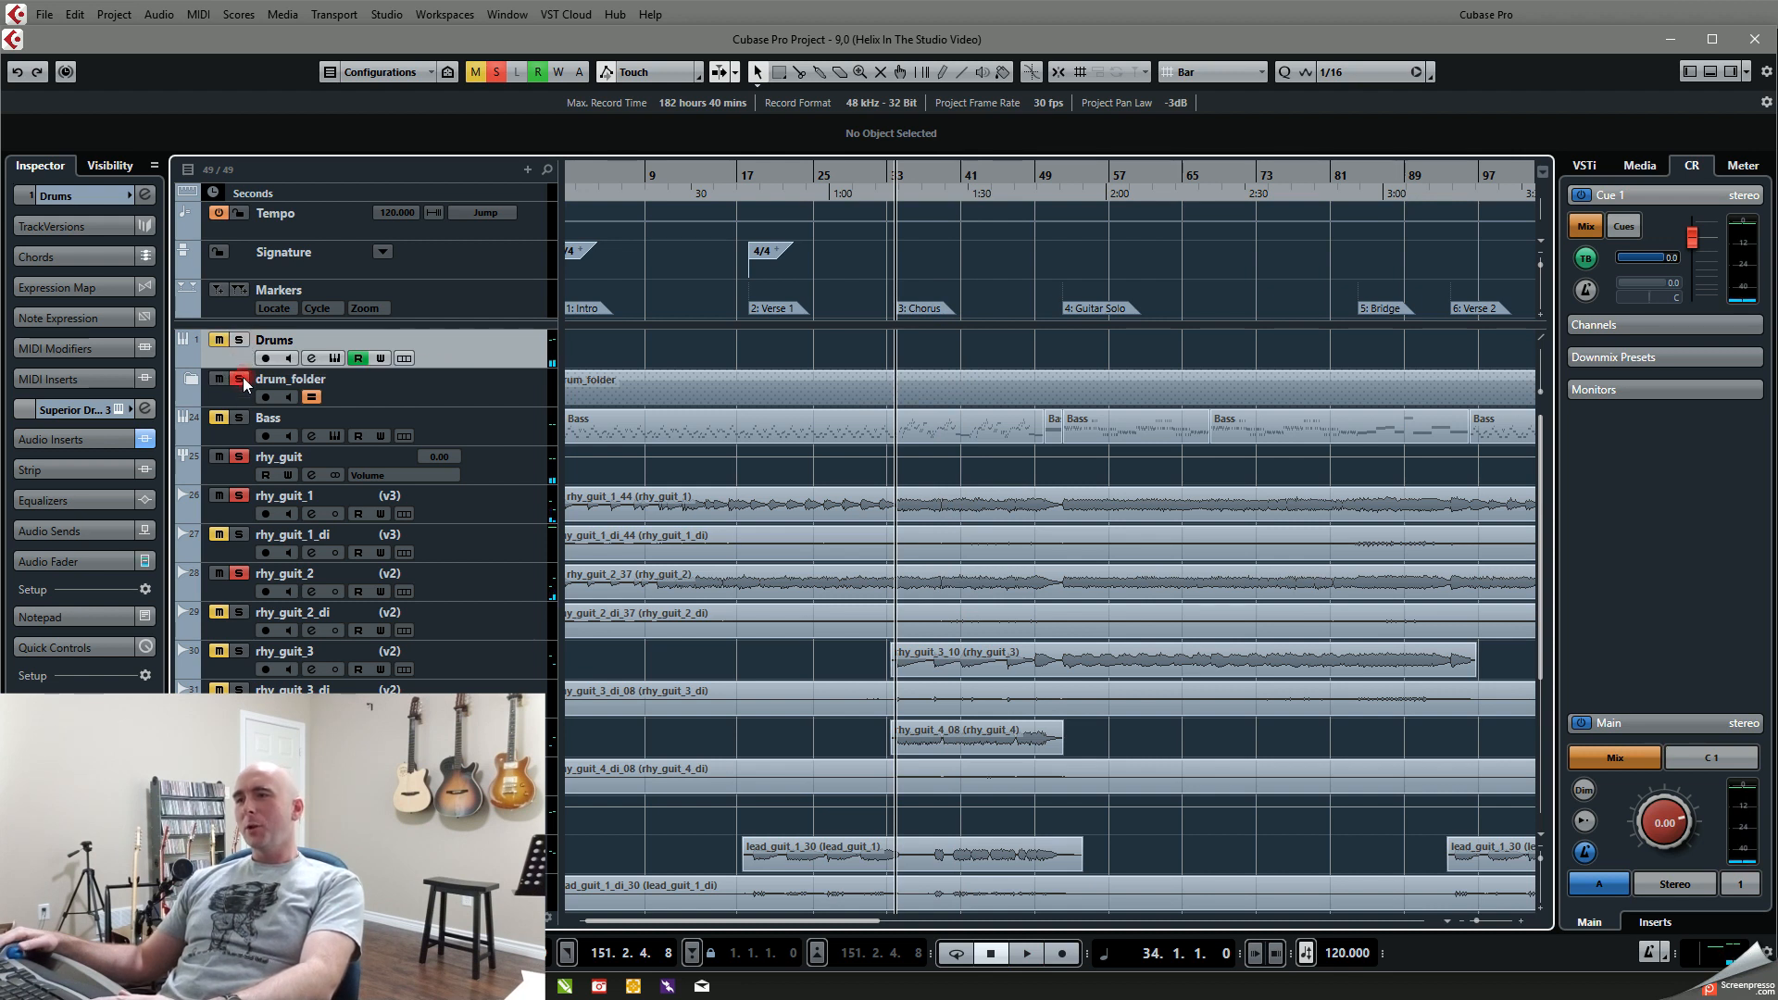
key(space)
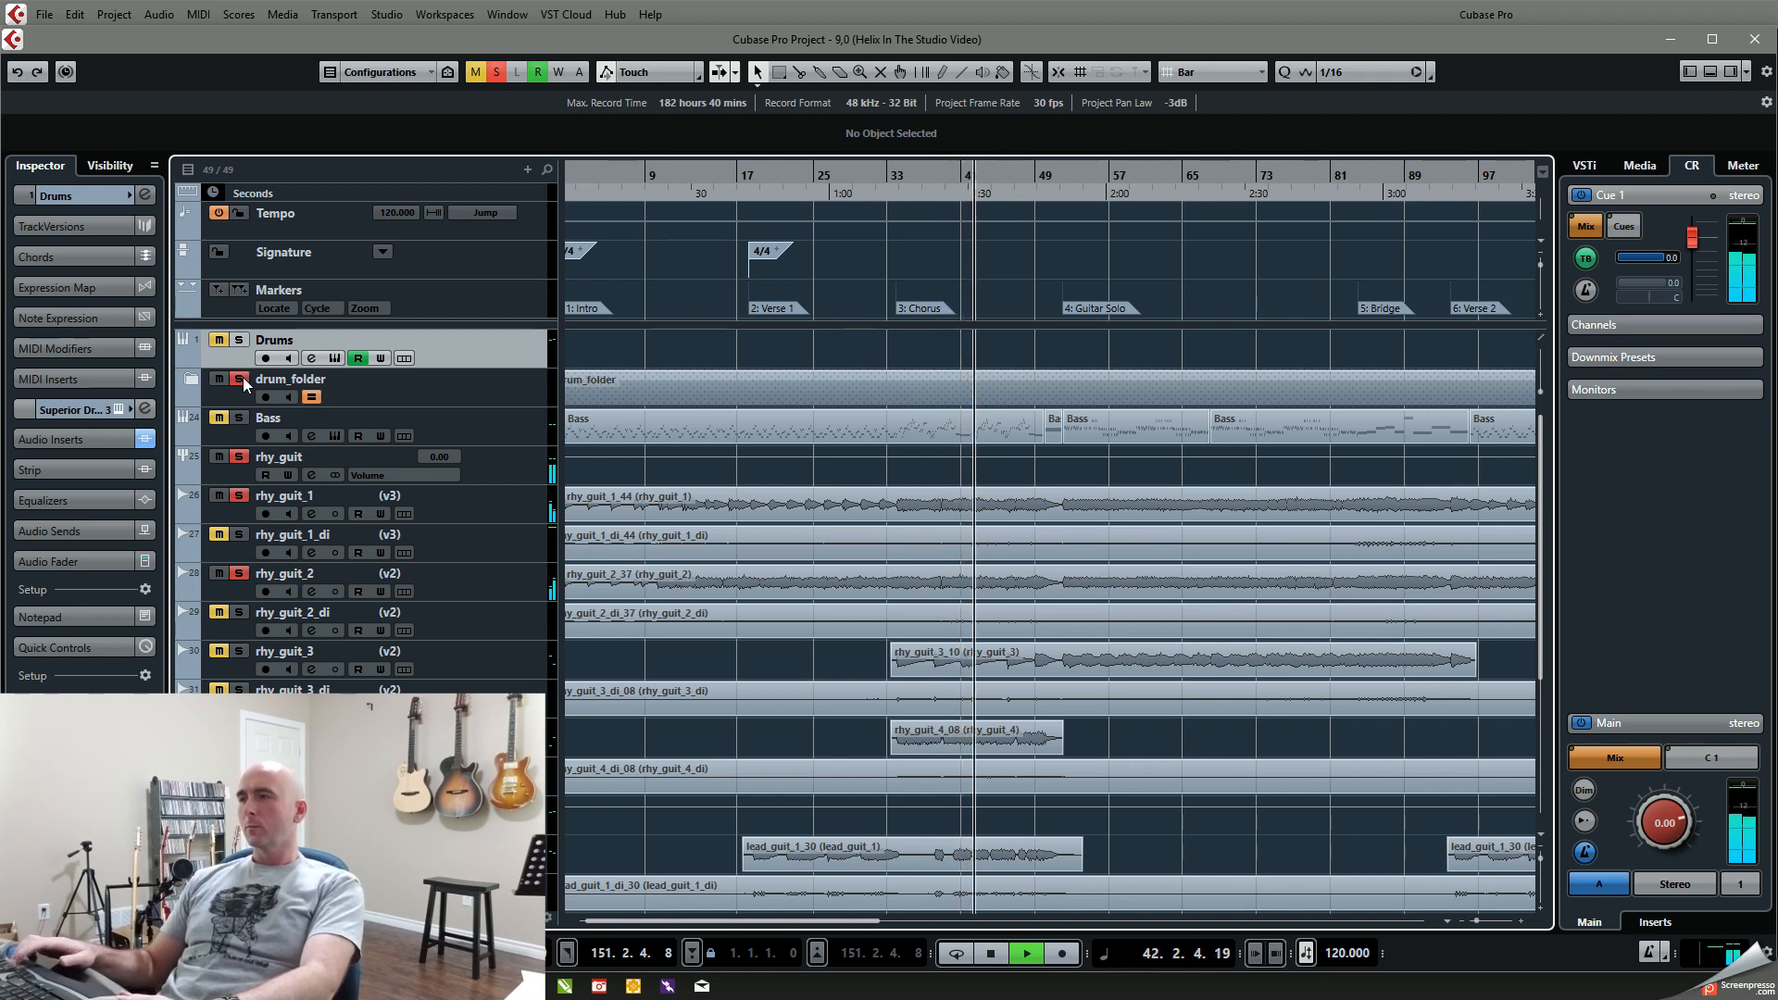
key(space)
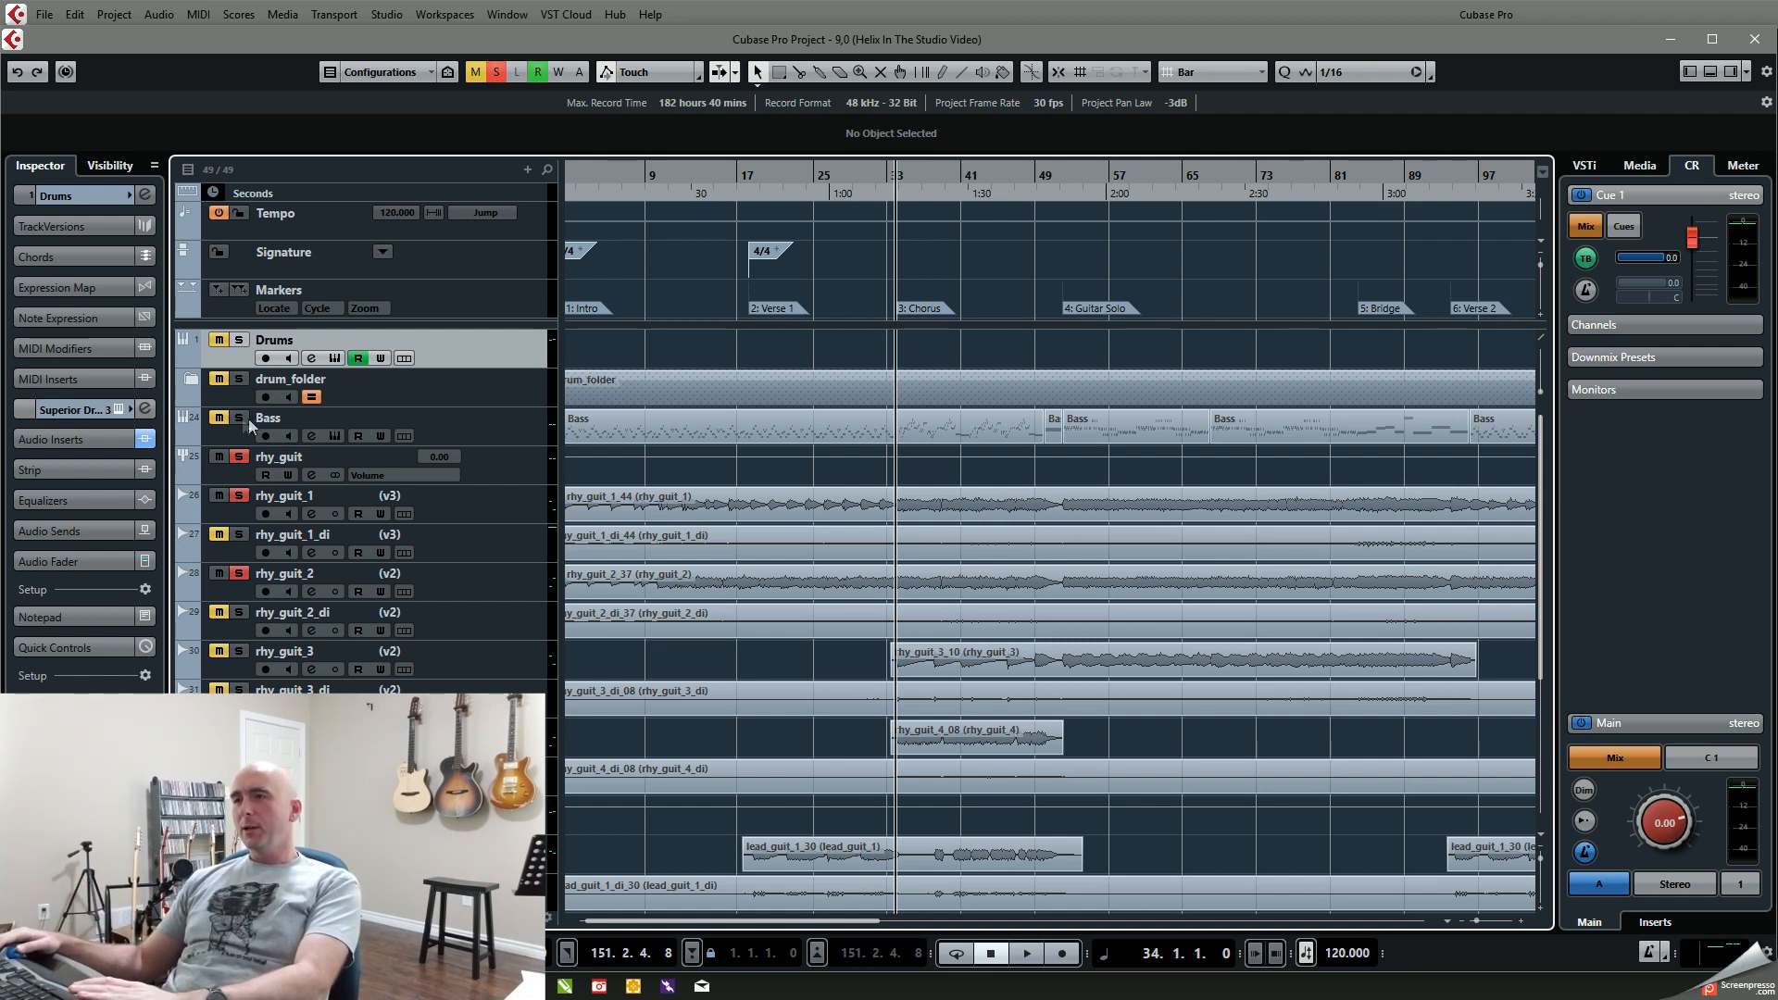
Step: Solo only the Bass track, with the rhy_guit group's solo turned off
click(240, 457)
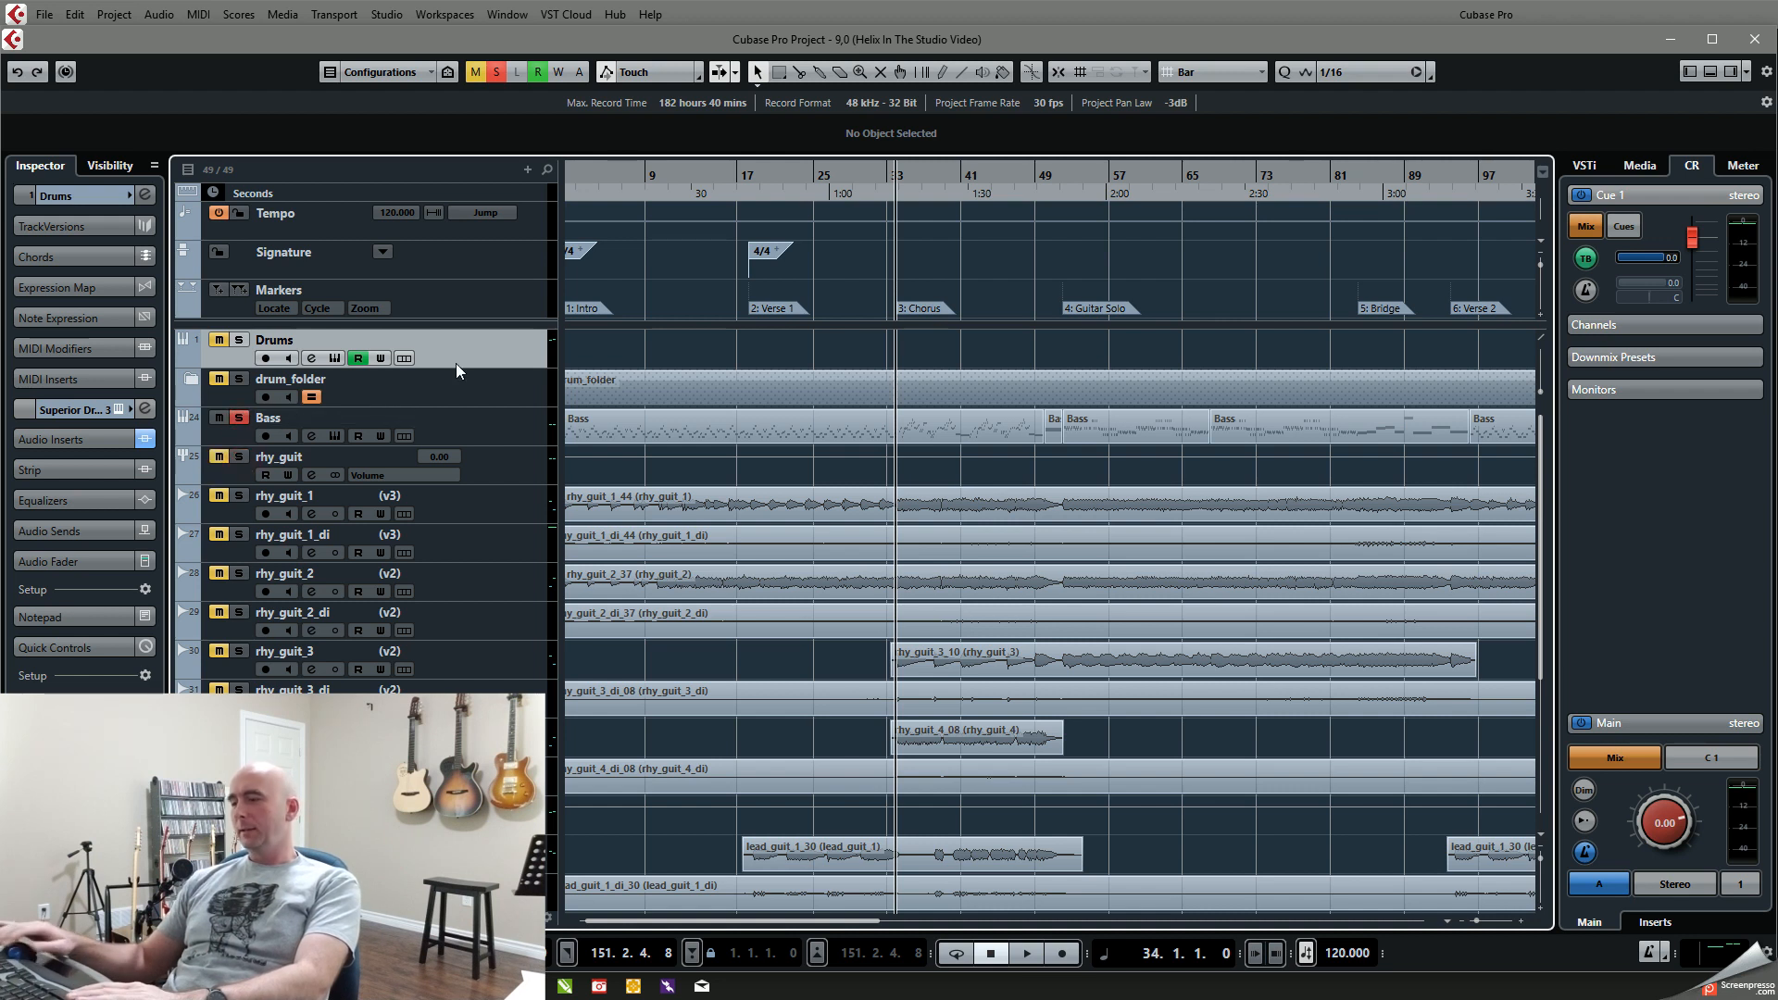
Step: Play the soloed Bass from bar 34 to about bar 41, and play the Chorus again with the rhy_guit group also soloed
key(space)
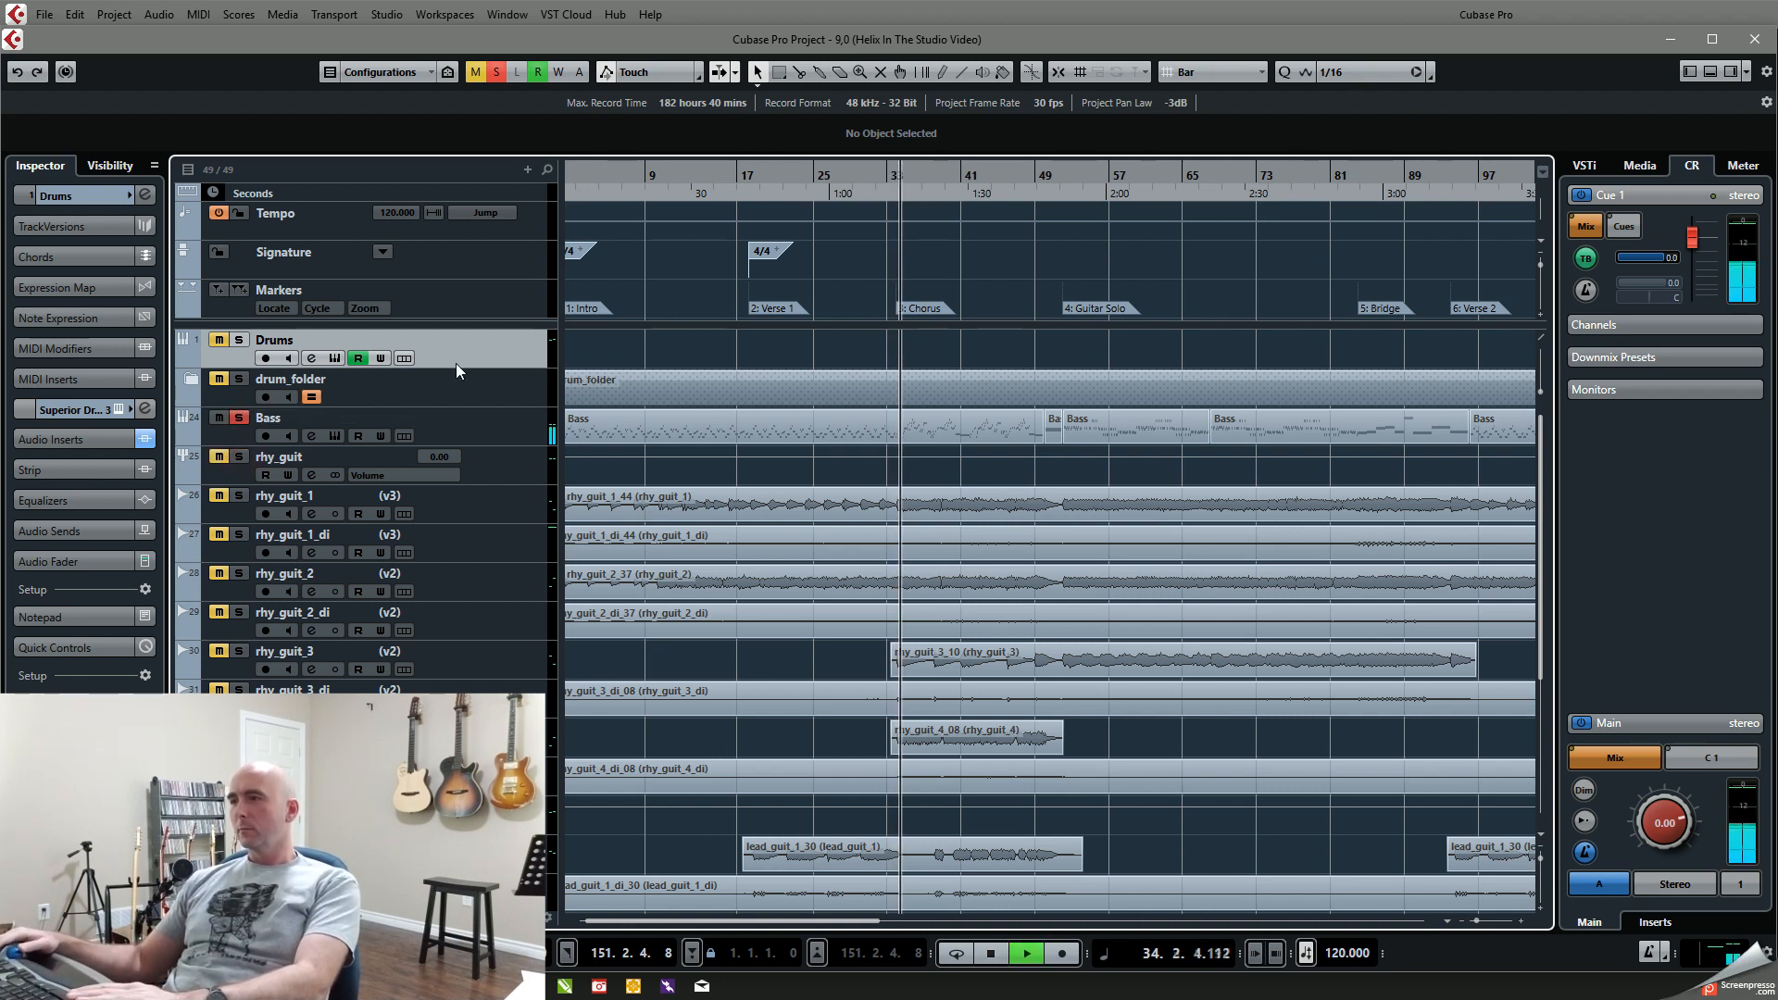
key(space)
click(240, 456)
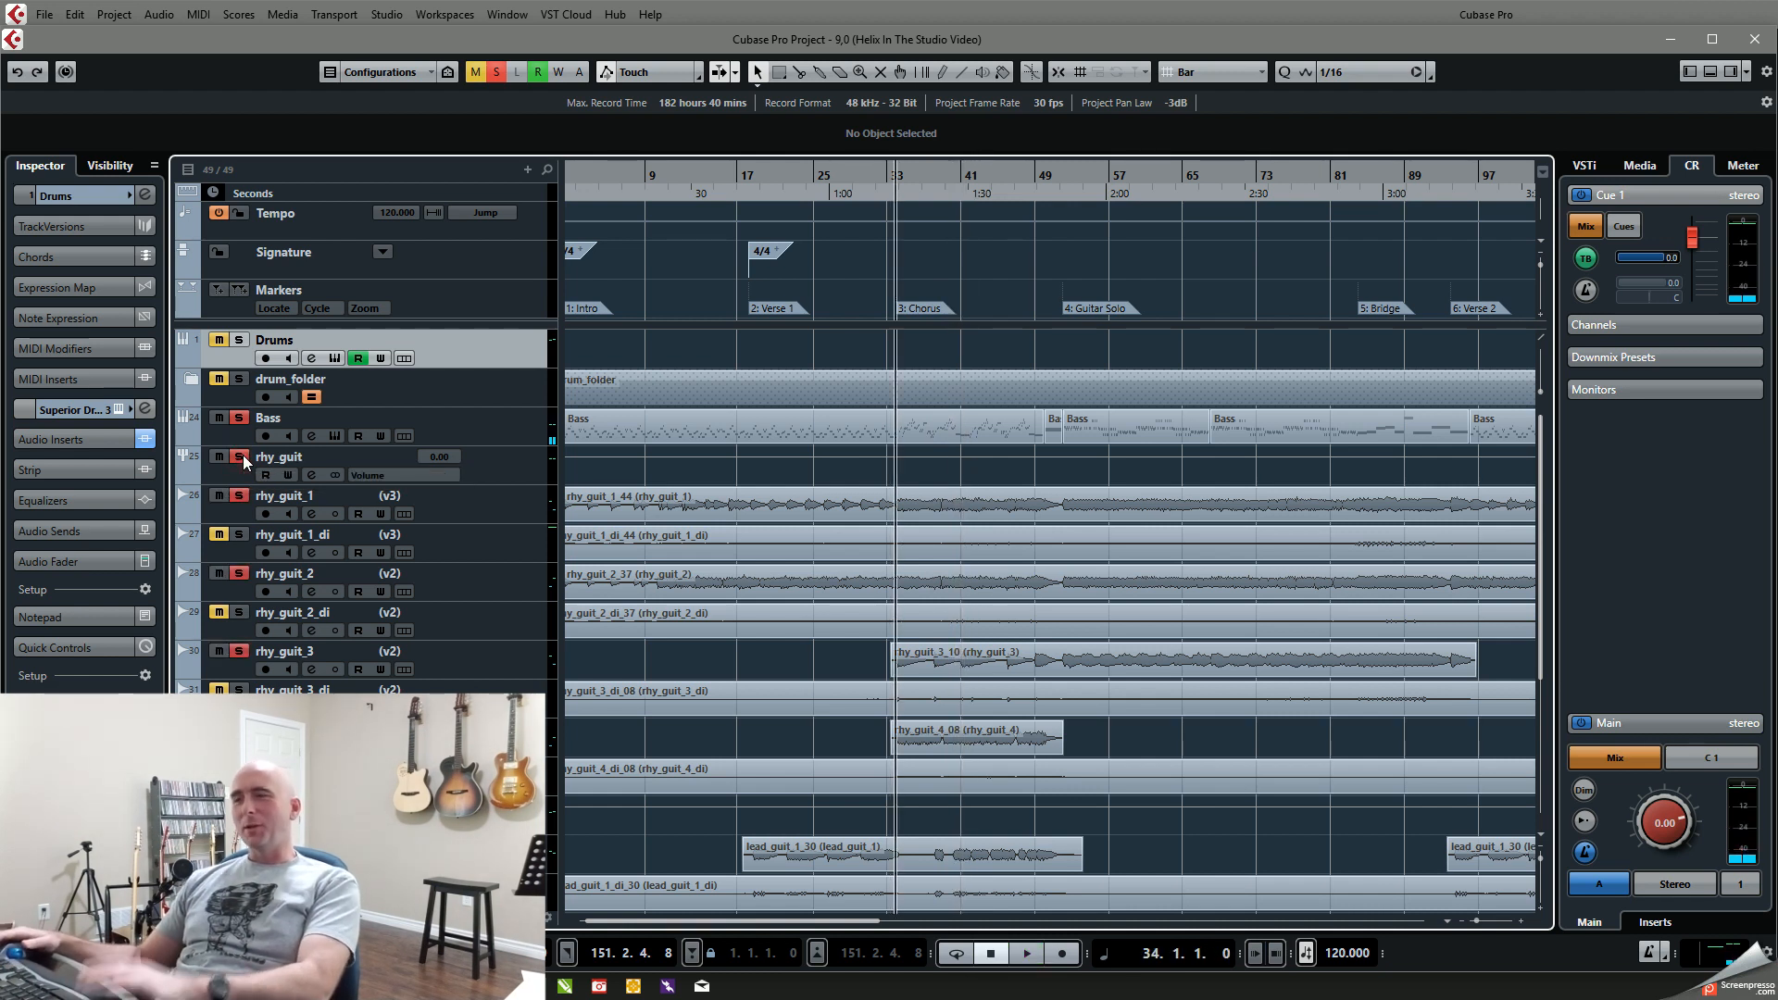
key(space)
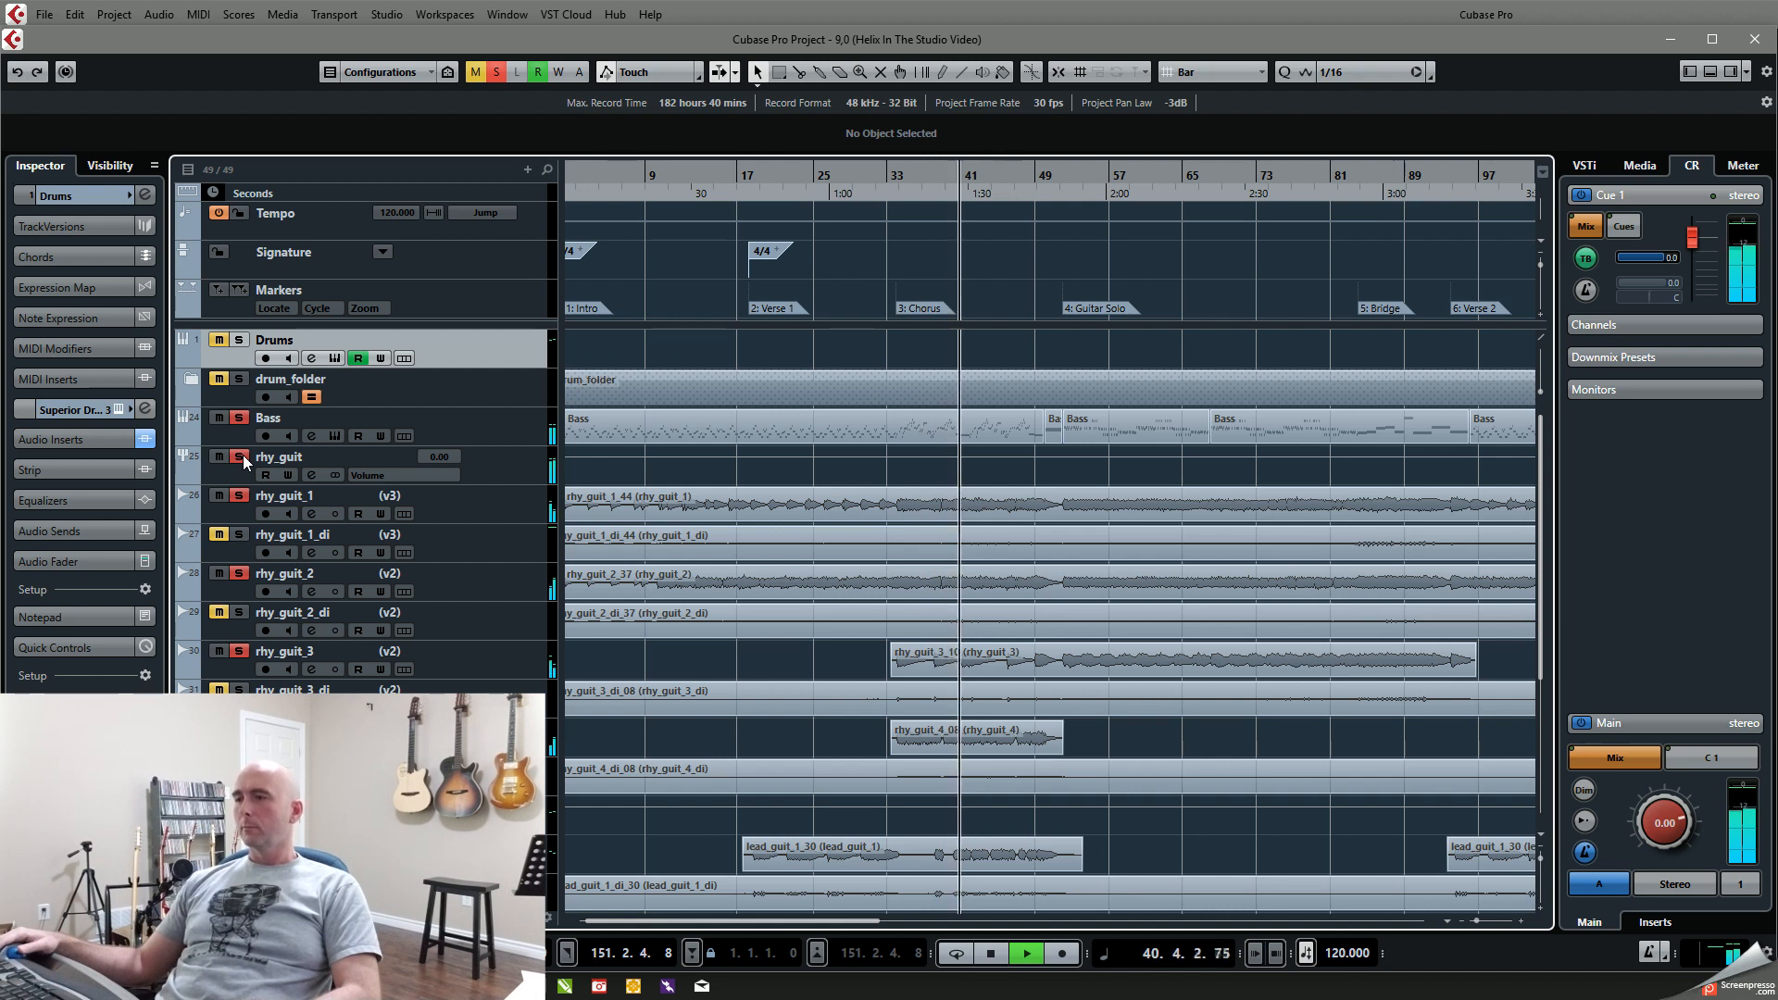
key(space)
Step: Turn off the Bass solo, return to the Chorus at bar 34 and audition the rhythm guitar tracks with changing solos
click(241, 379)
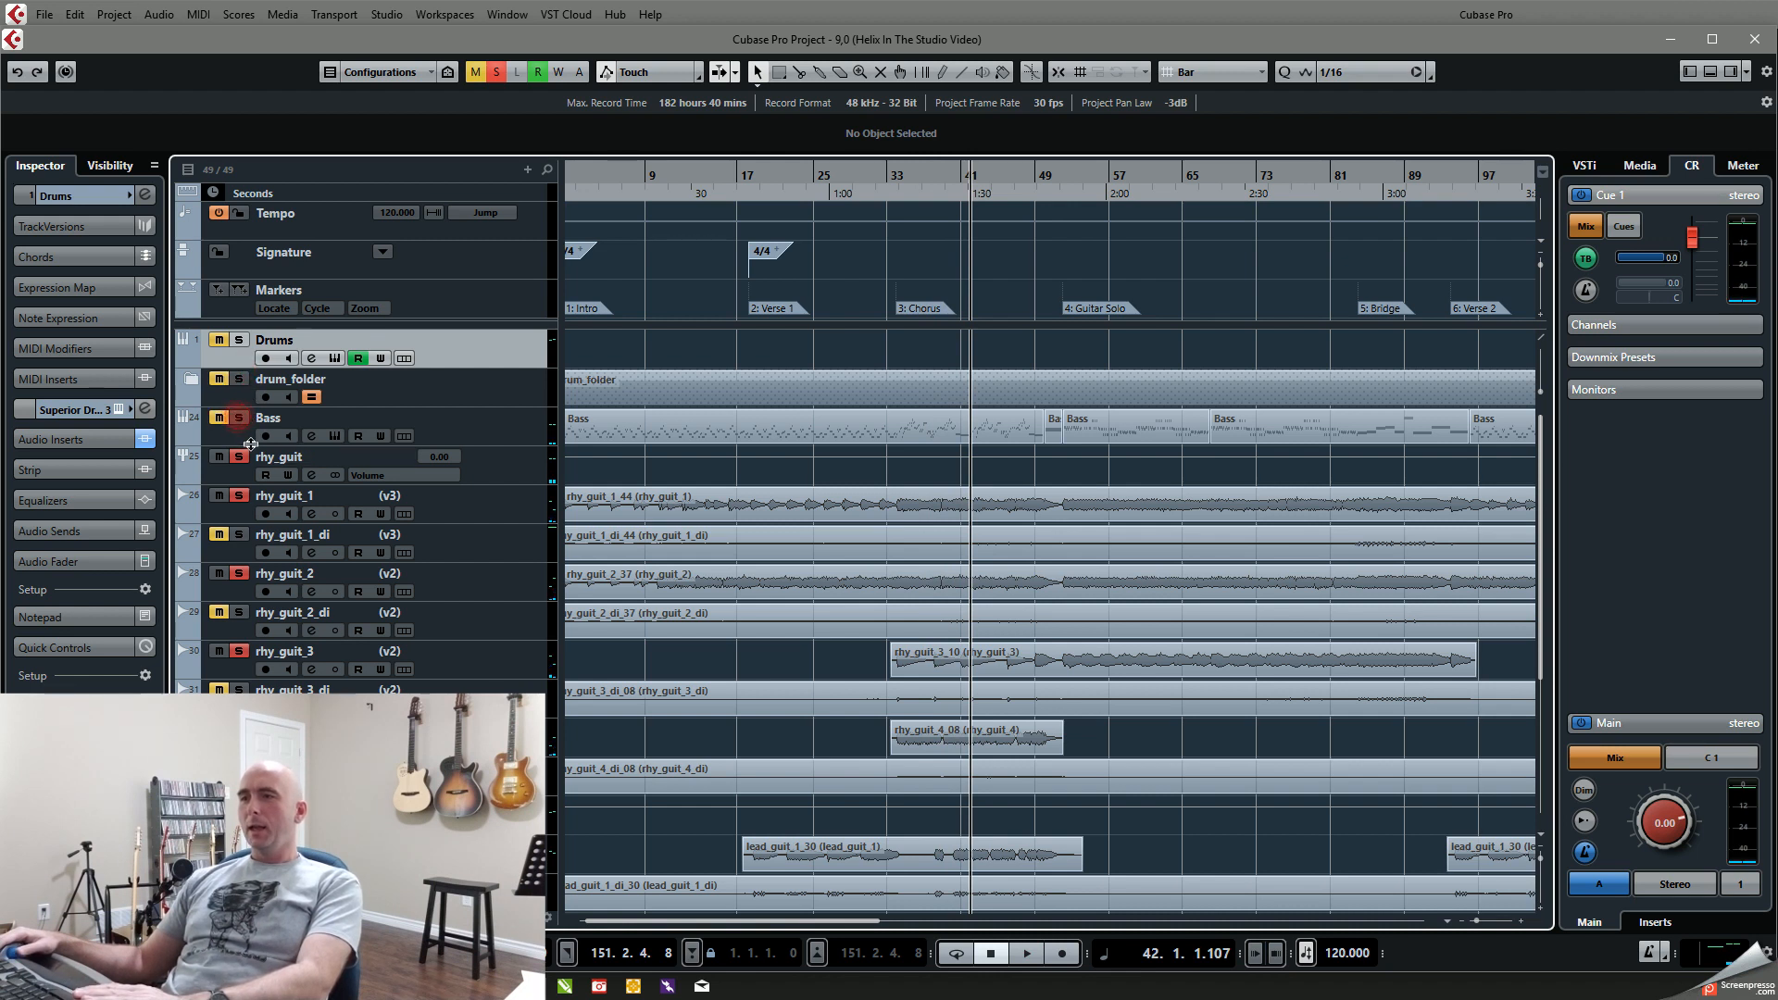
click(240, 498)
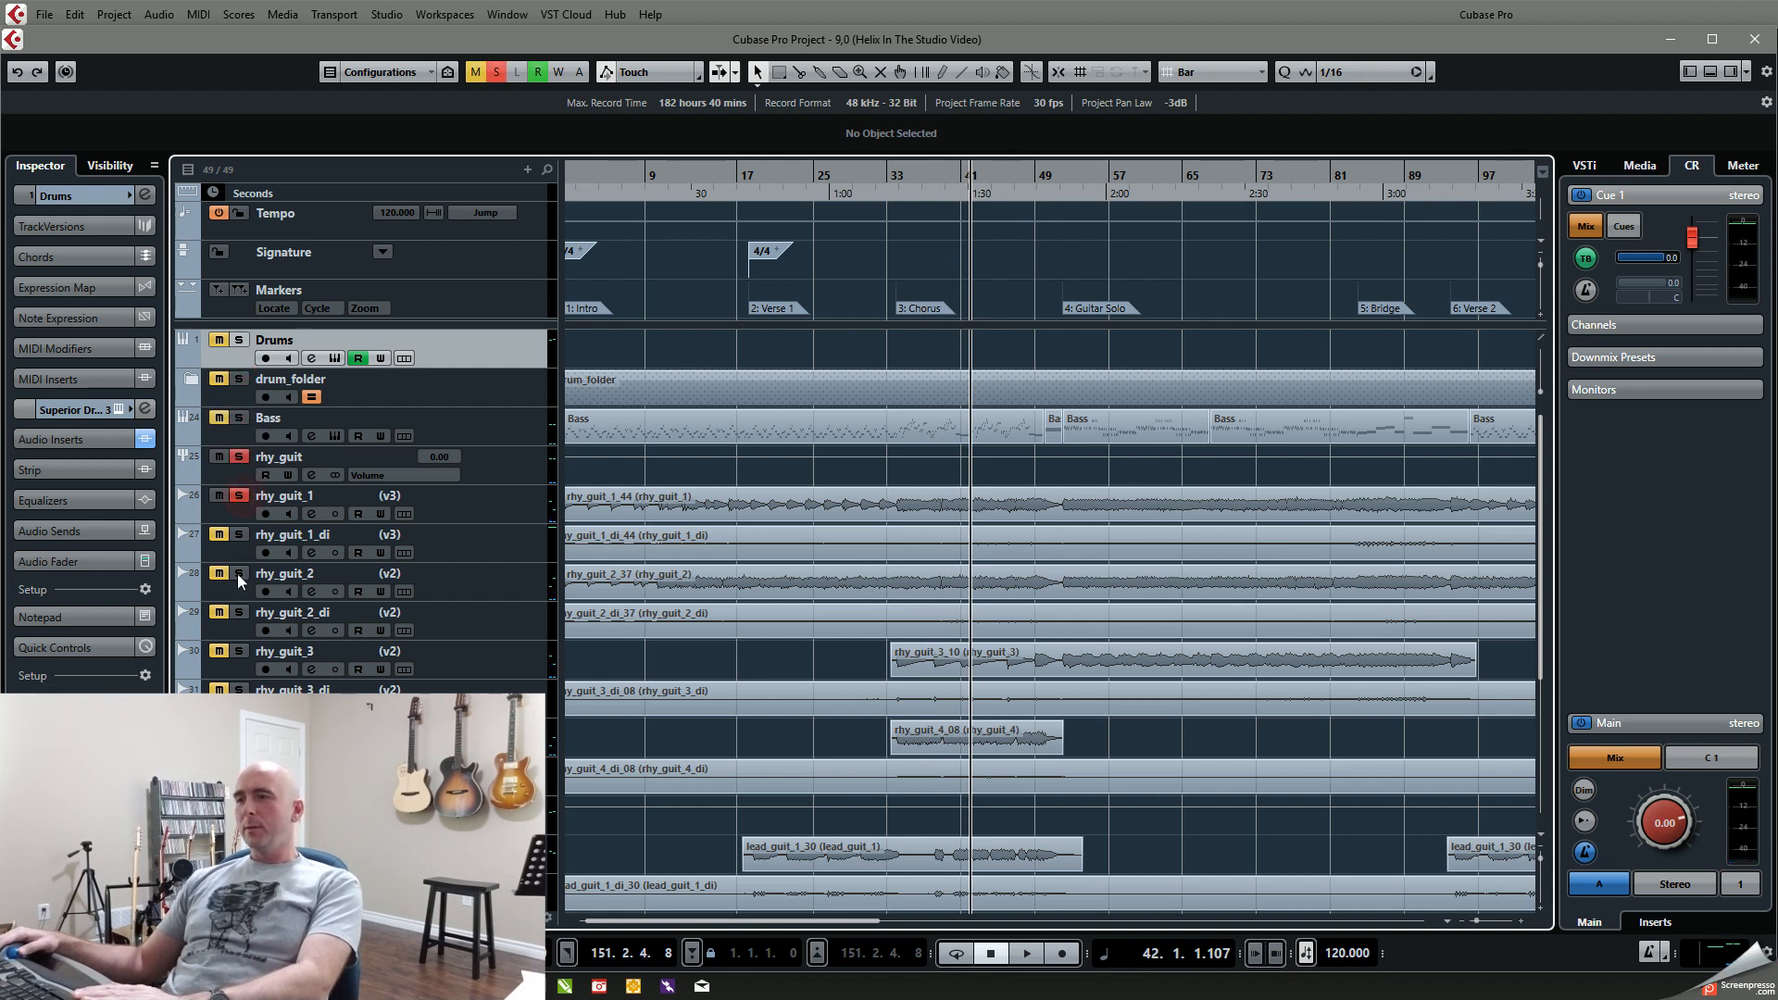
click(887, 176)
key(shift+n)
click(240, 651)
click(239, 574)
key(space)
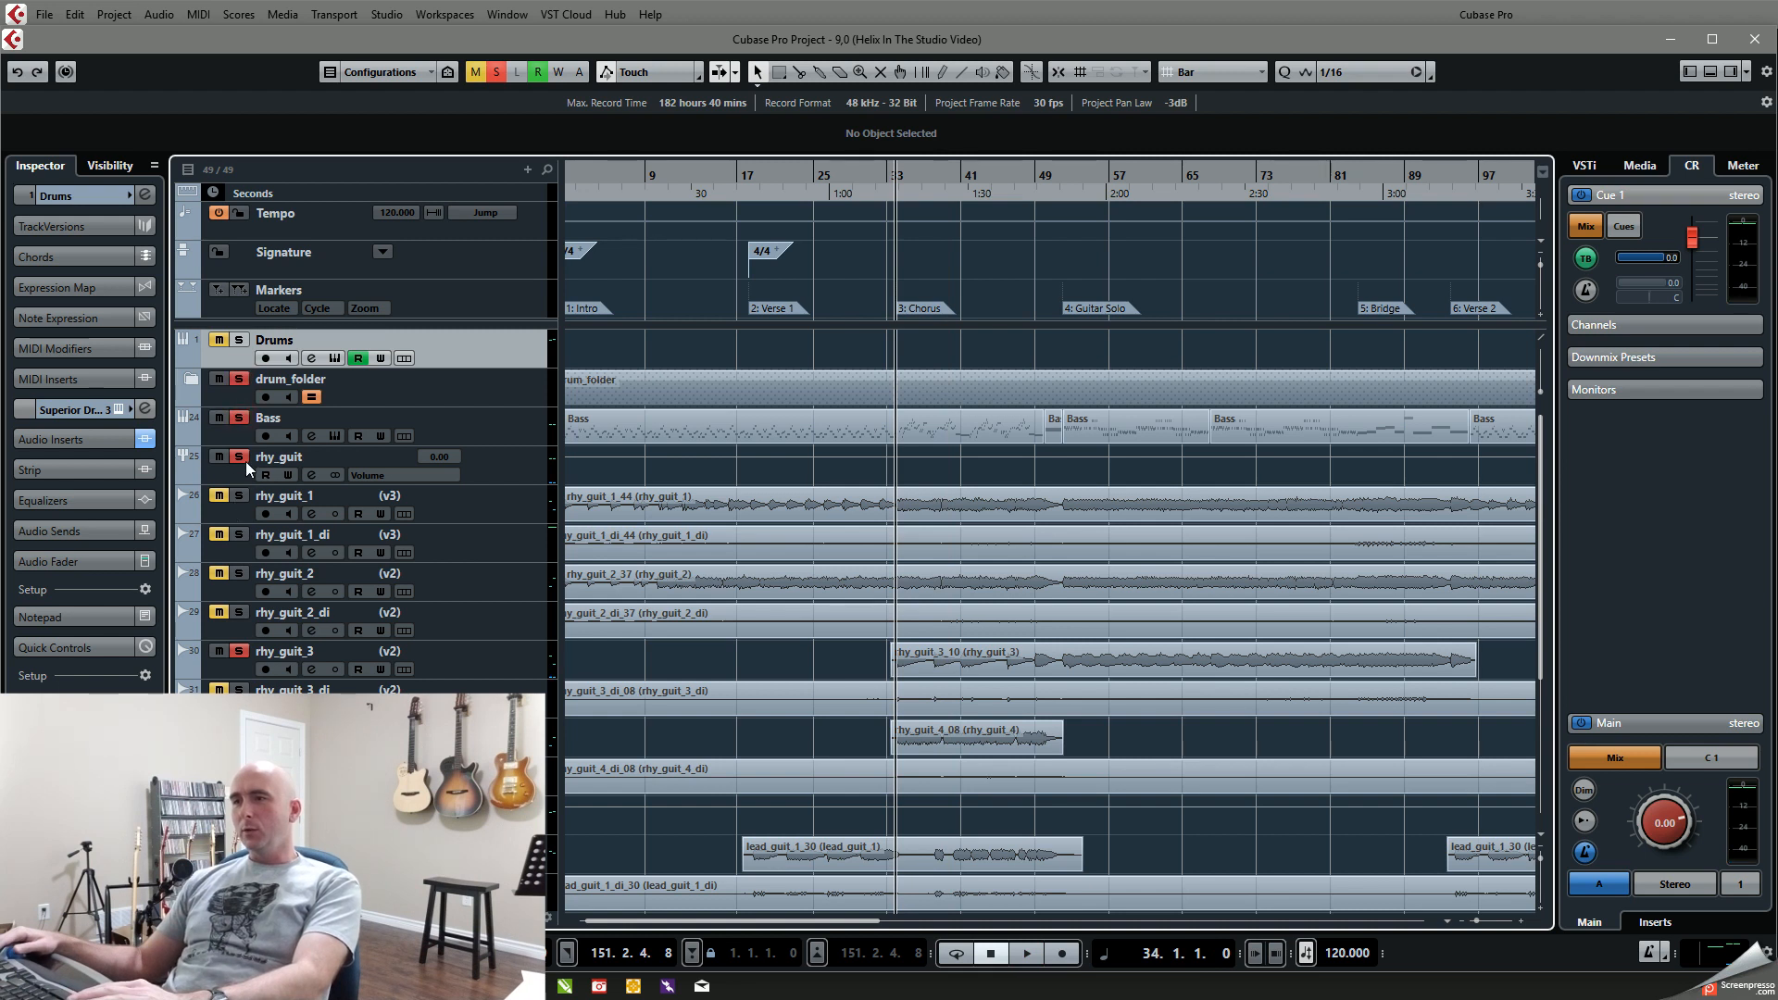
Step: Solo rhy_guit_1 and rhy_guit_2 alongside rhy_guit_3, Bass and drum_folder, and play the Chorus from bar 34
click(239, 575)
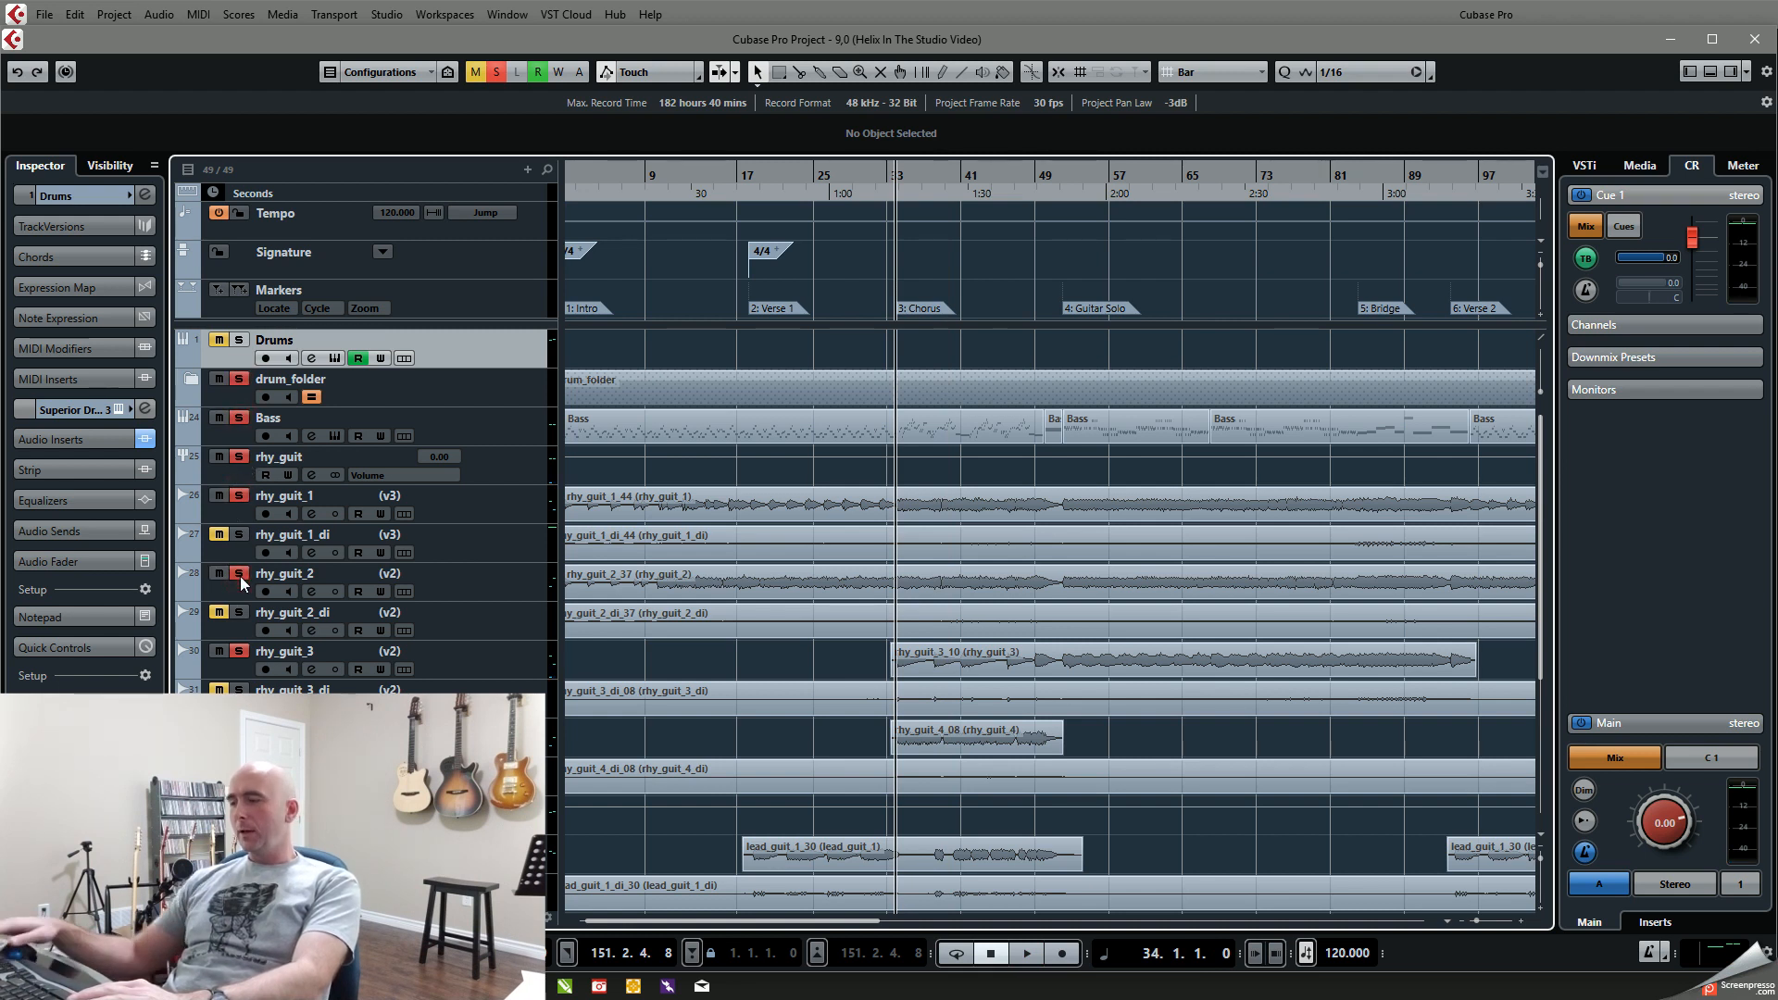
key(space)
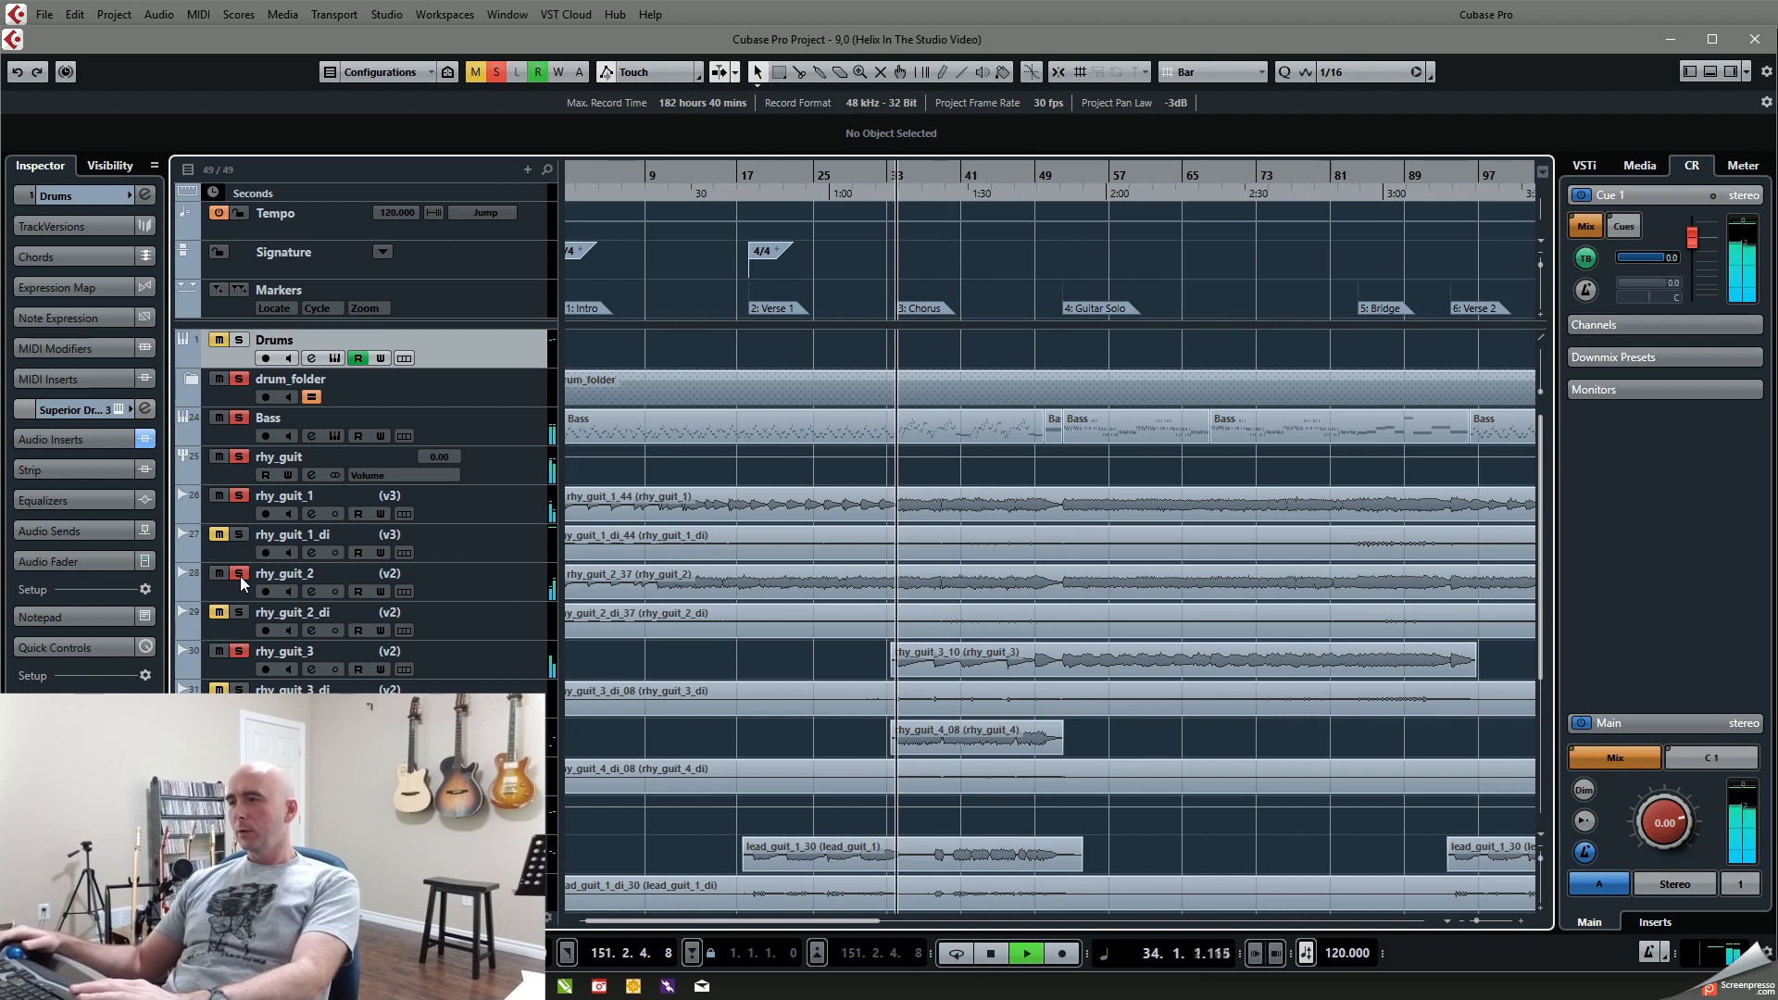
click(239, 575)
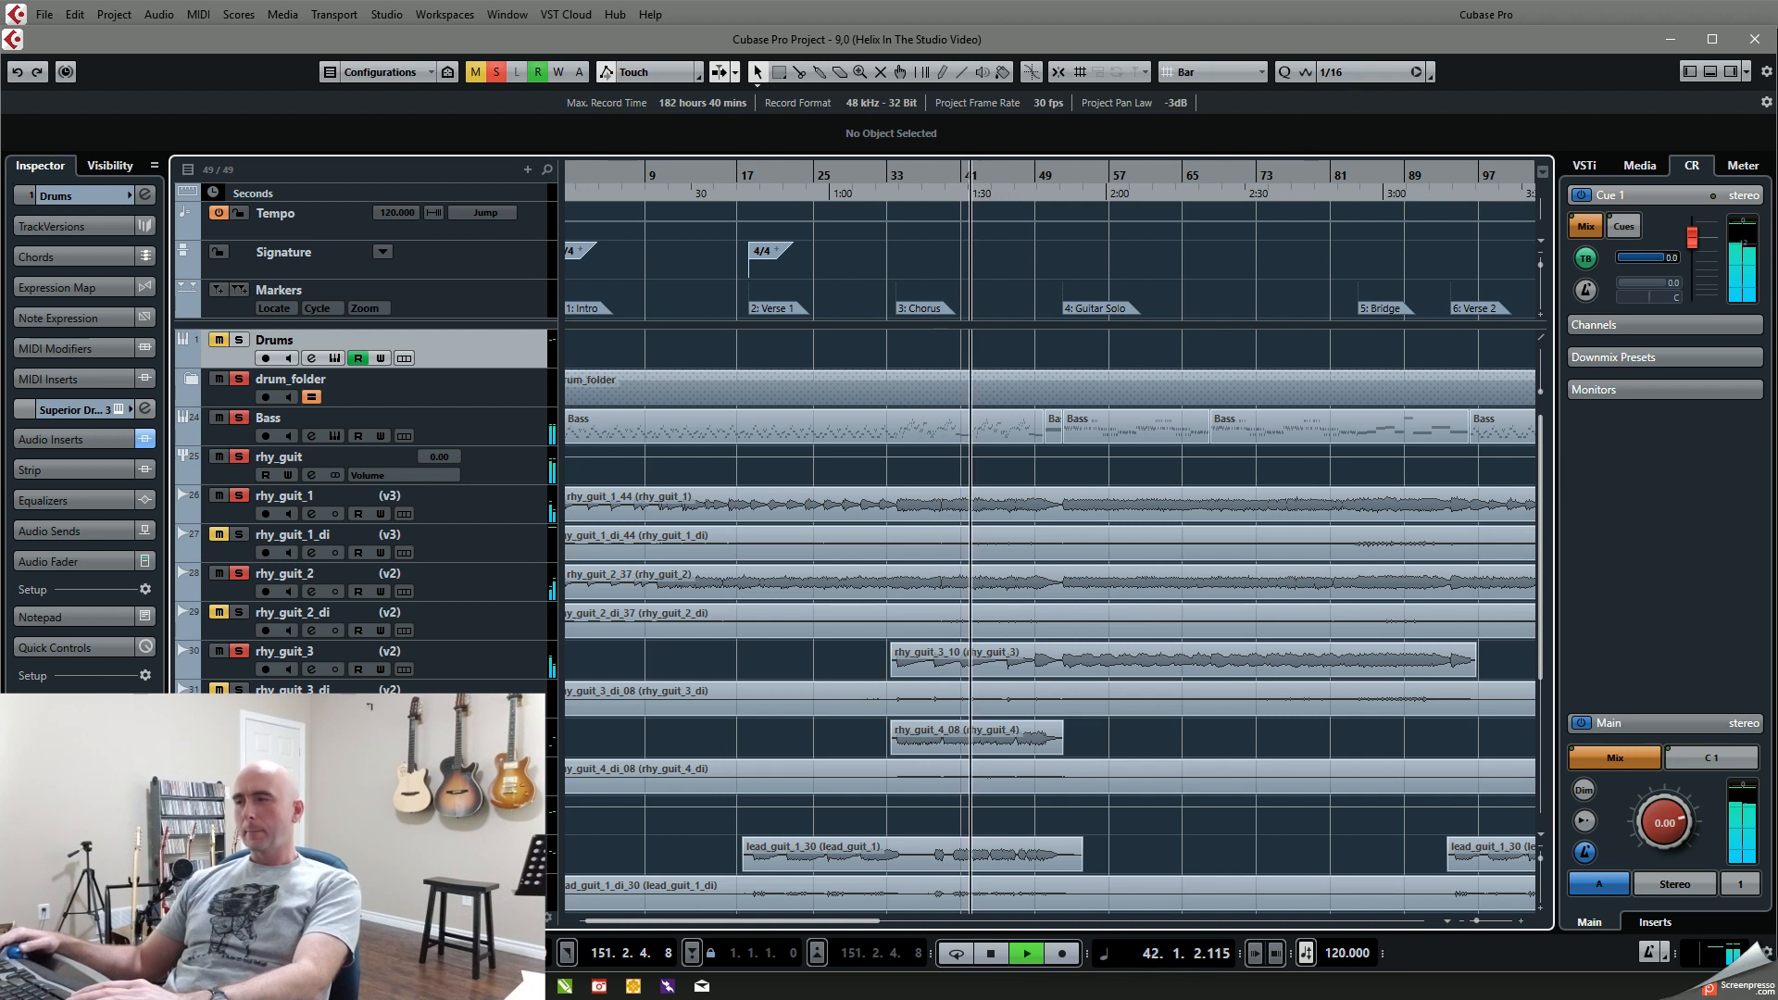
key(space)
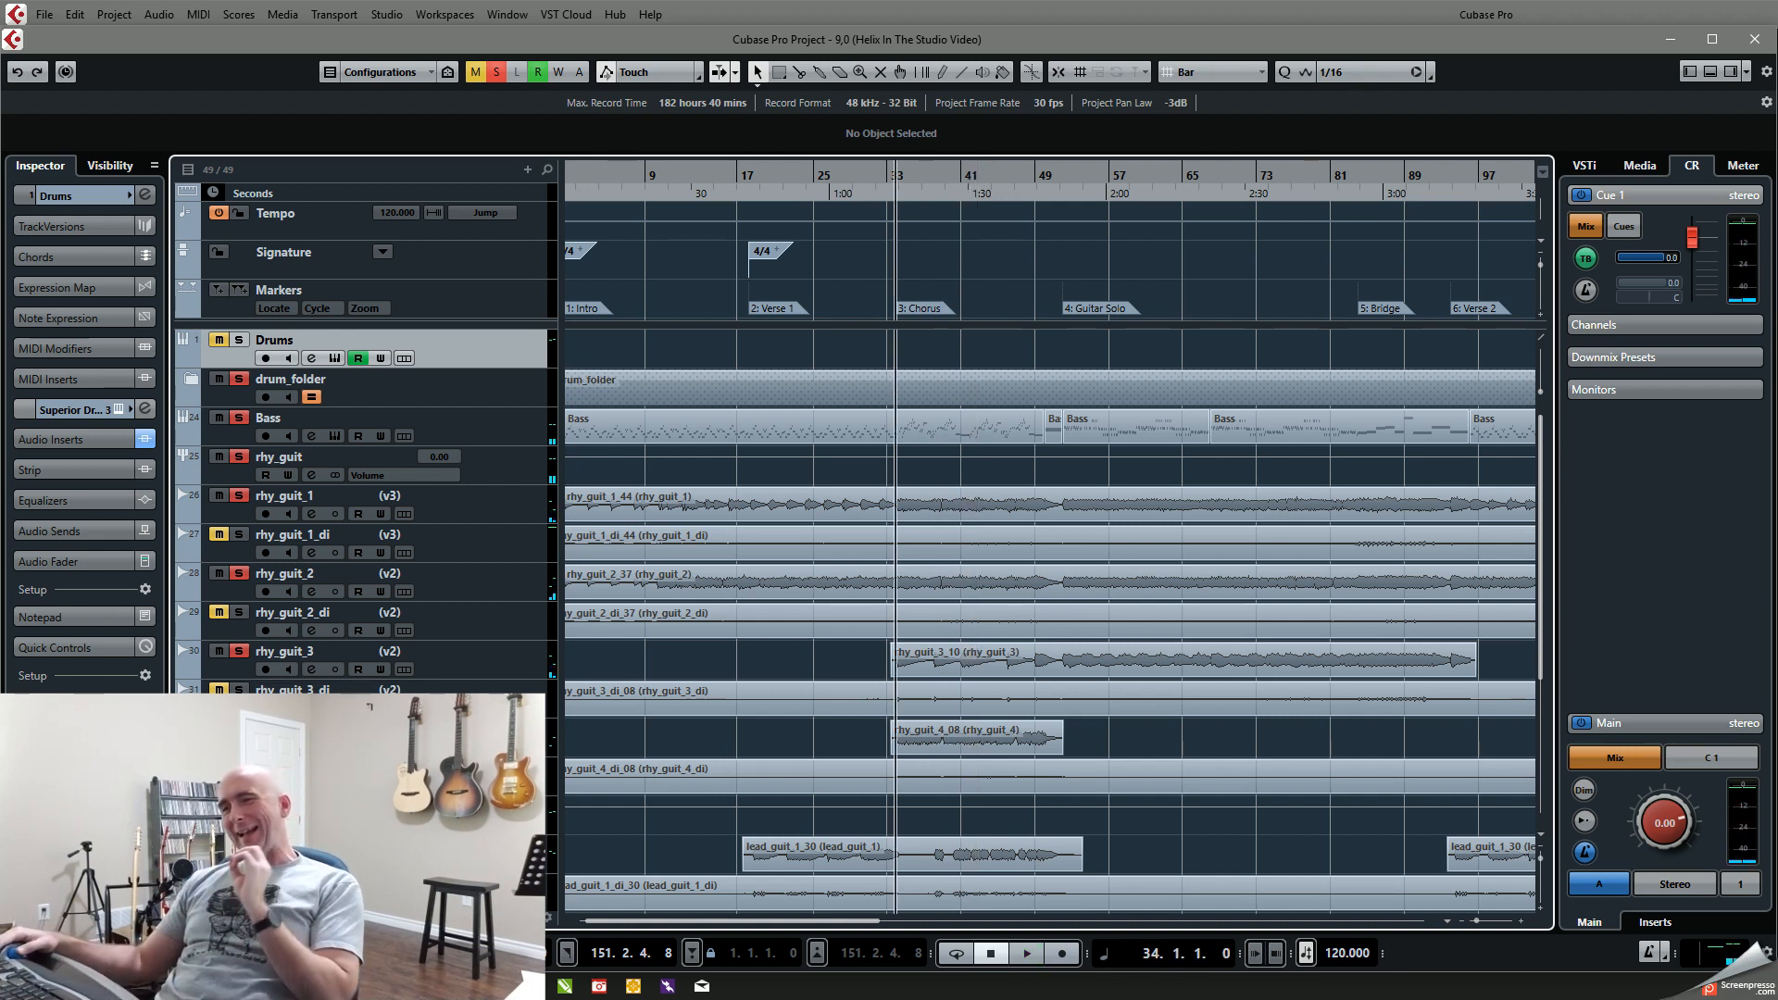
Step: Clear the solos, solo the rhy_guit group and play from bar 34, adding solos on rhy_guit_3, rhy_guit_1 and rhy_guit_2 during playback
click(243, 398)
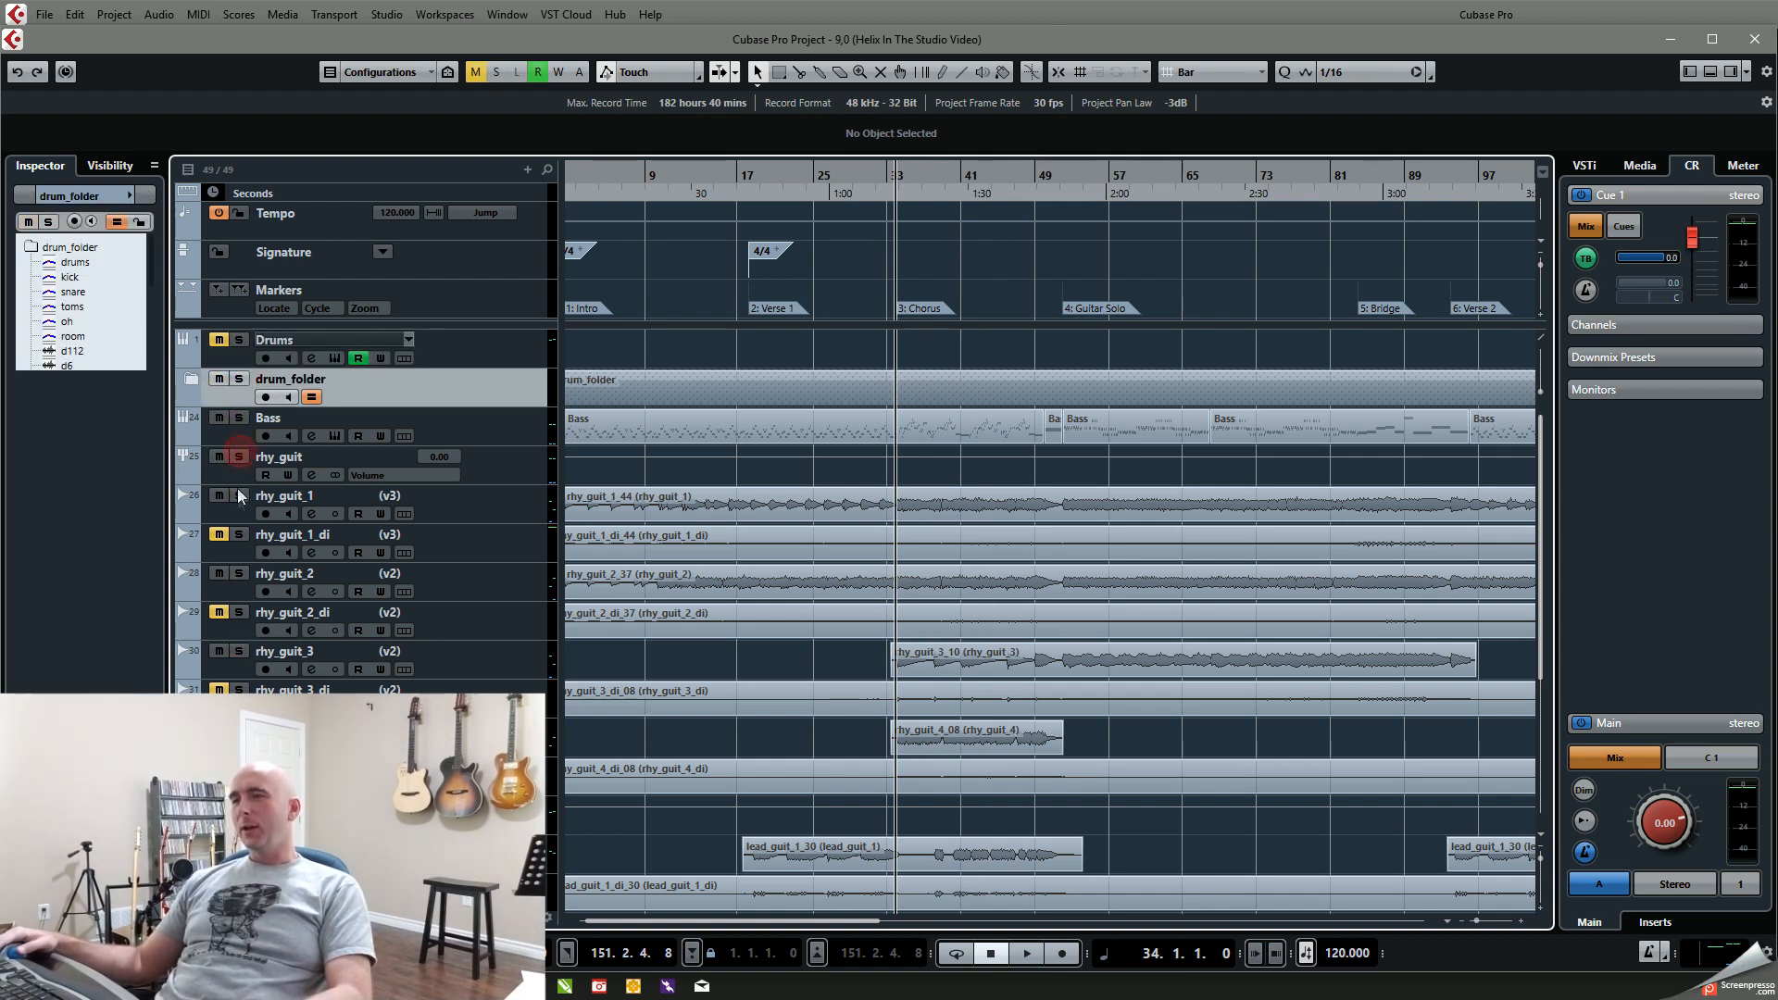
click(239, 457)
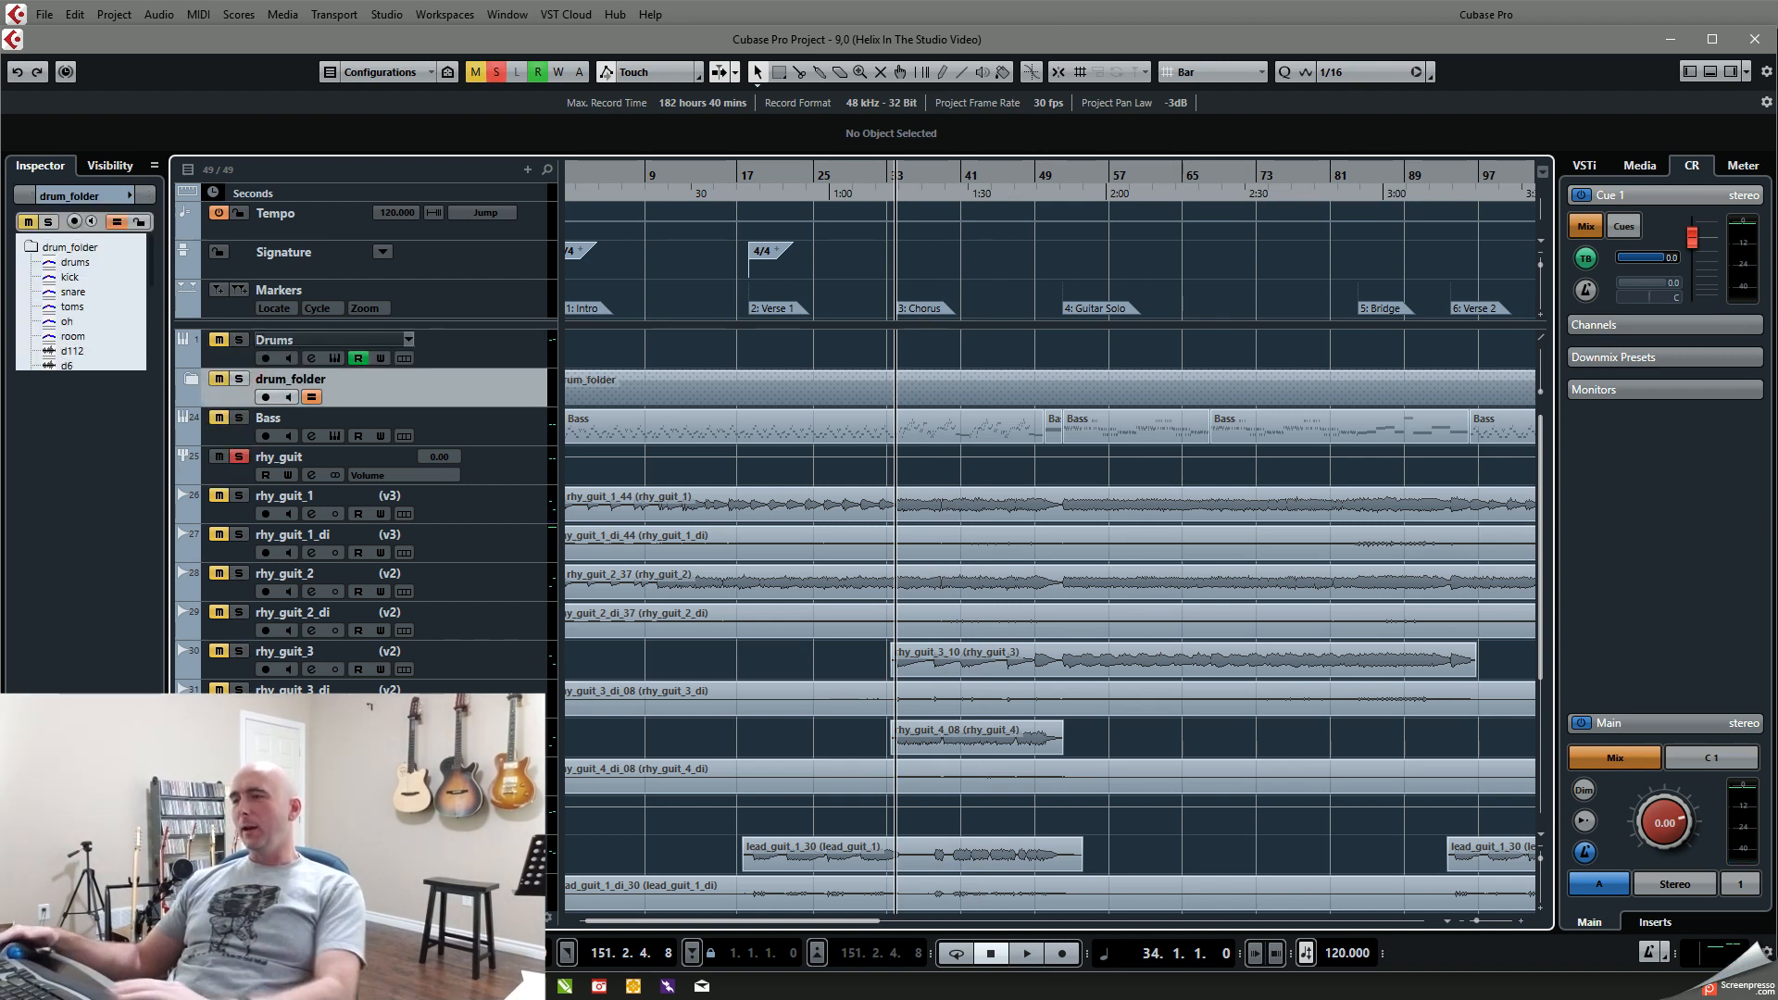
key(space)
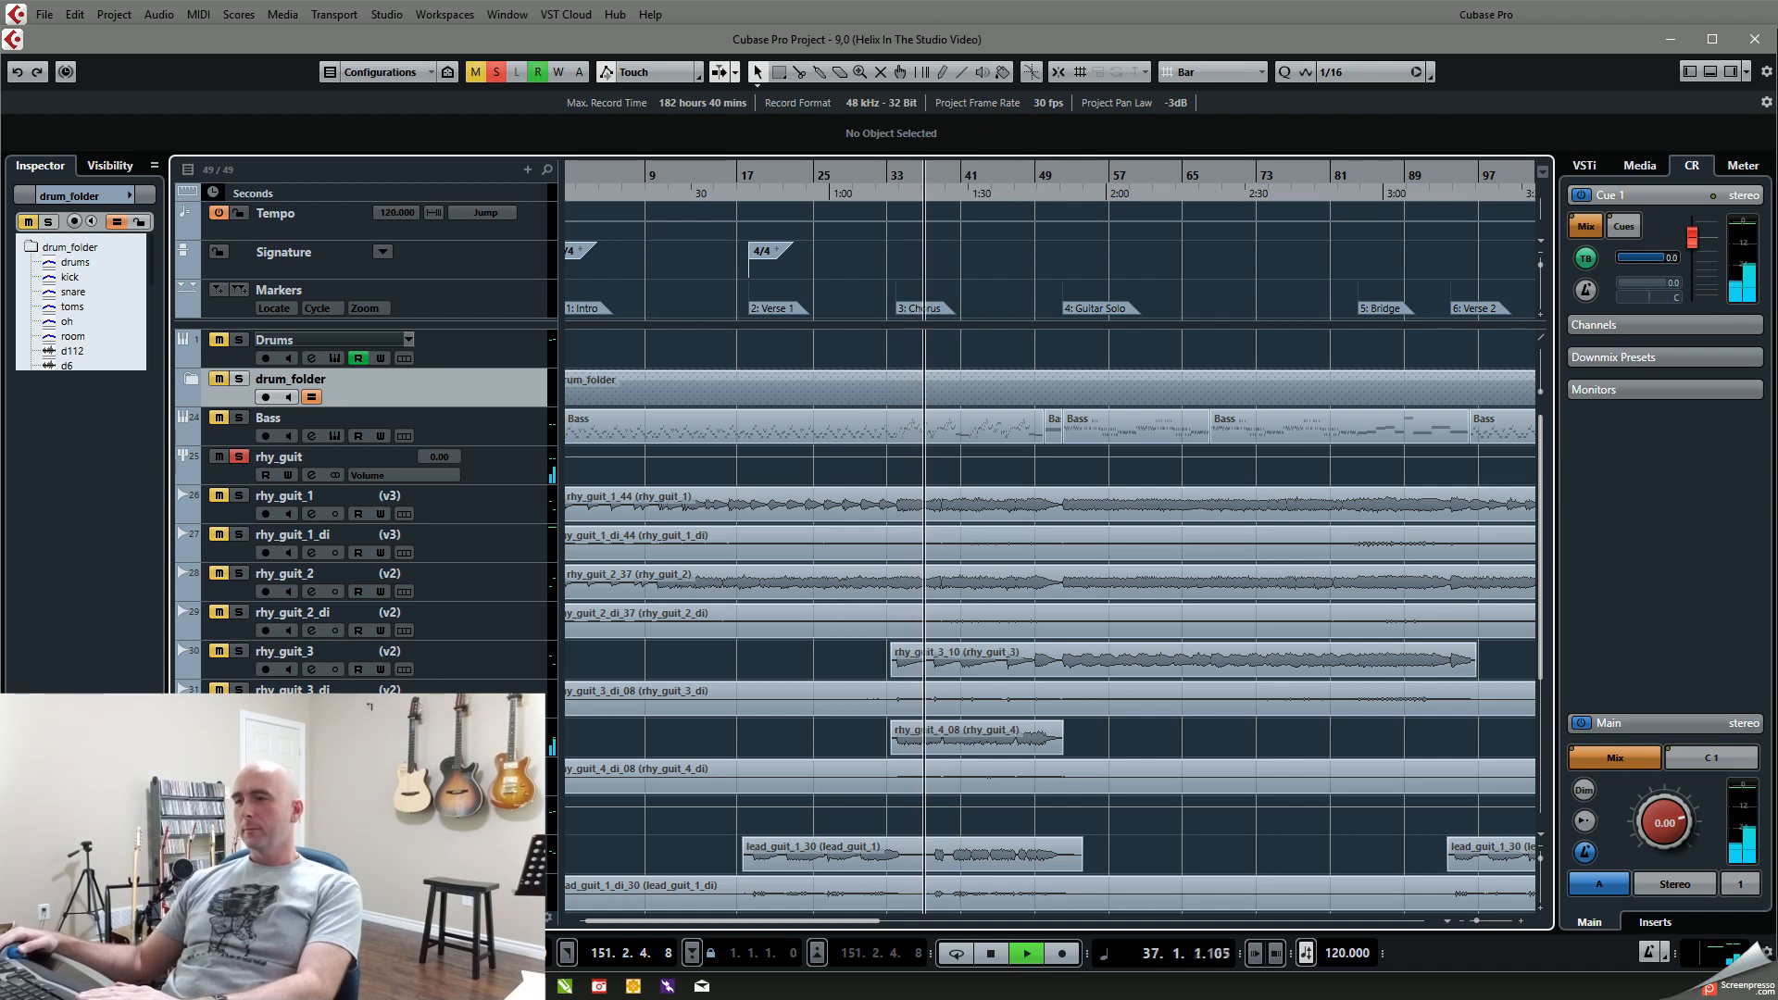
click(241, 654)
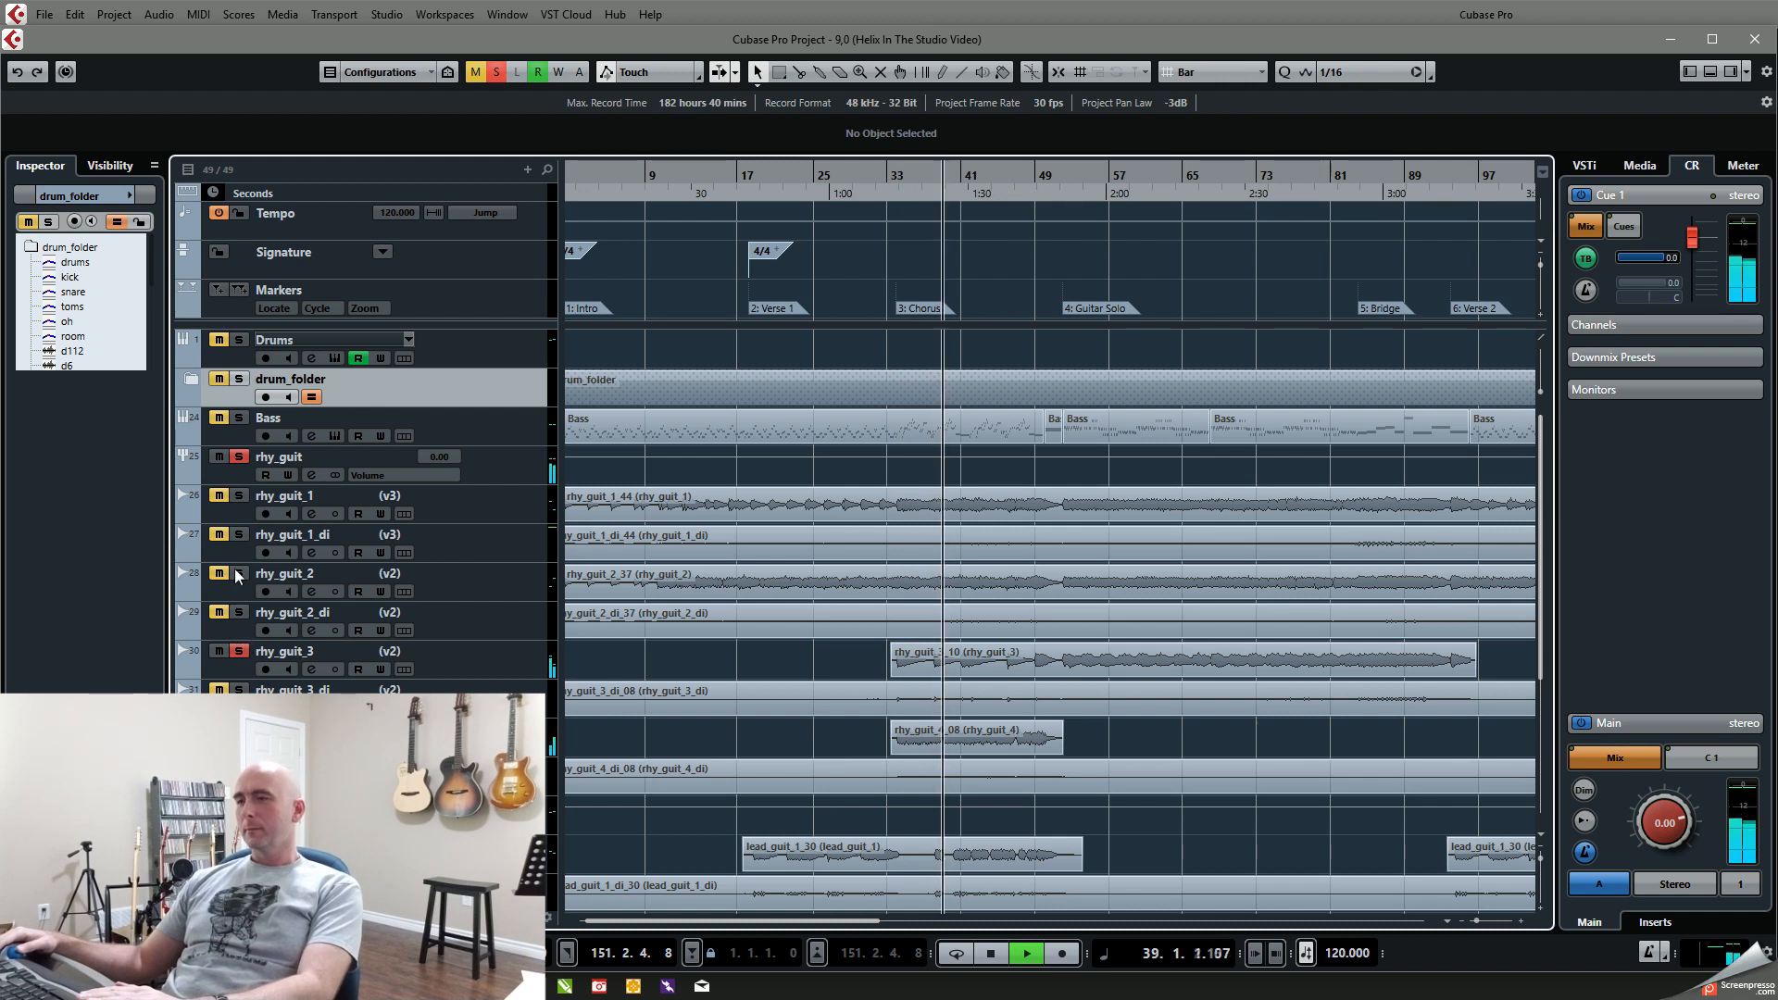
click(239, 498)
click(240, 574)
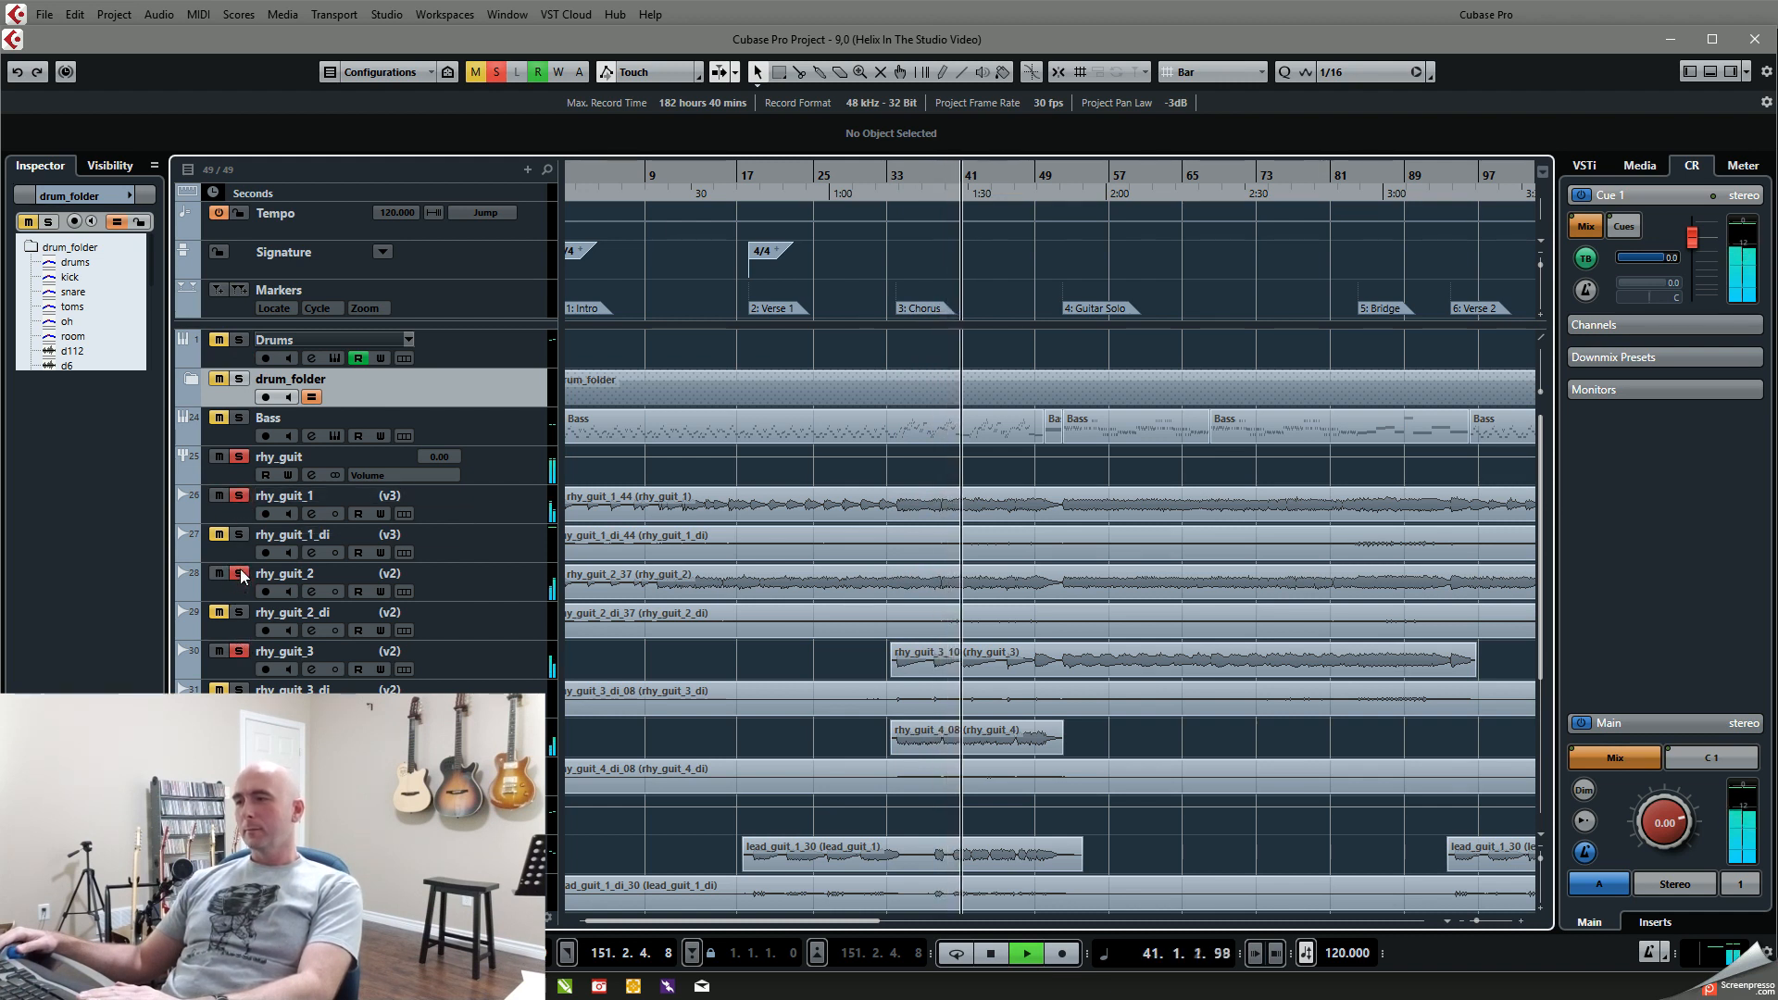
Step: Add drum_folder and Bass to the soloed rhythm guitars during playback, stop after about bar 50 and deactivate all solos
click(240, 380)
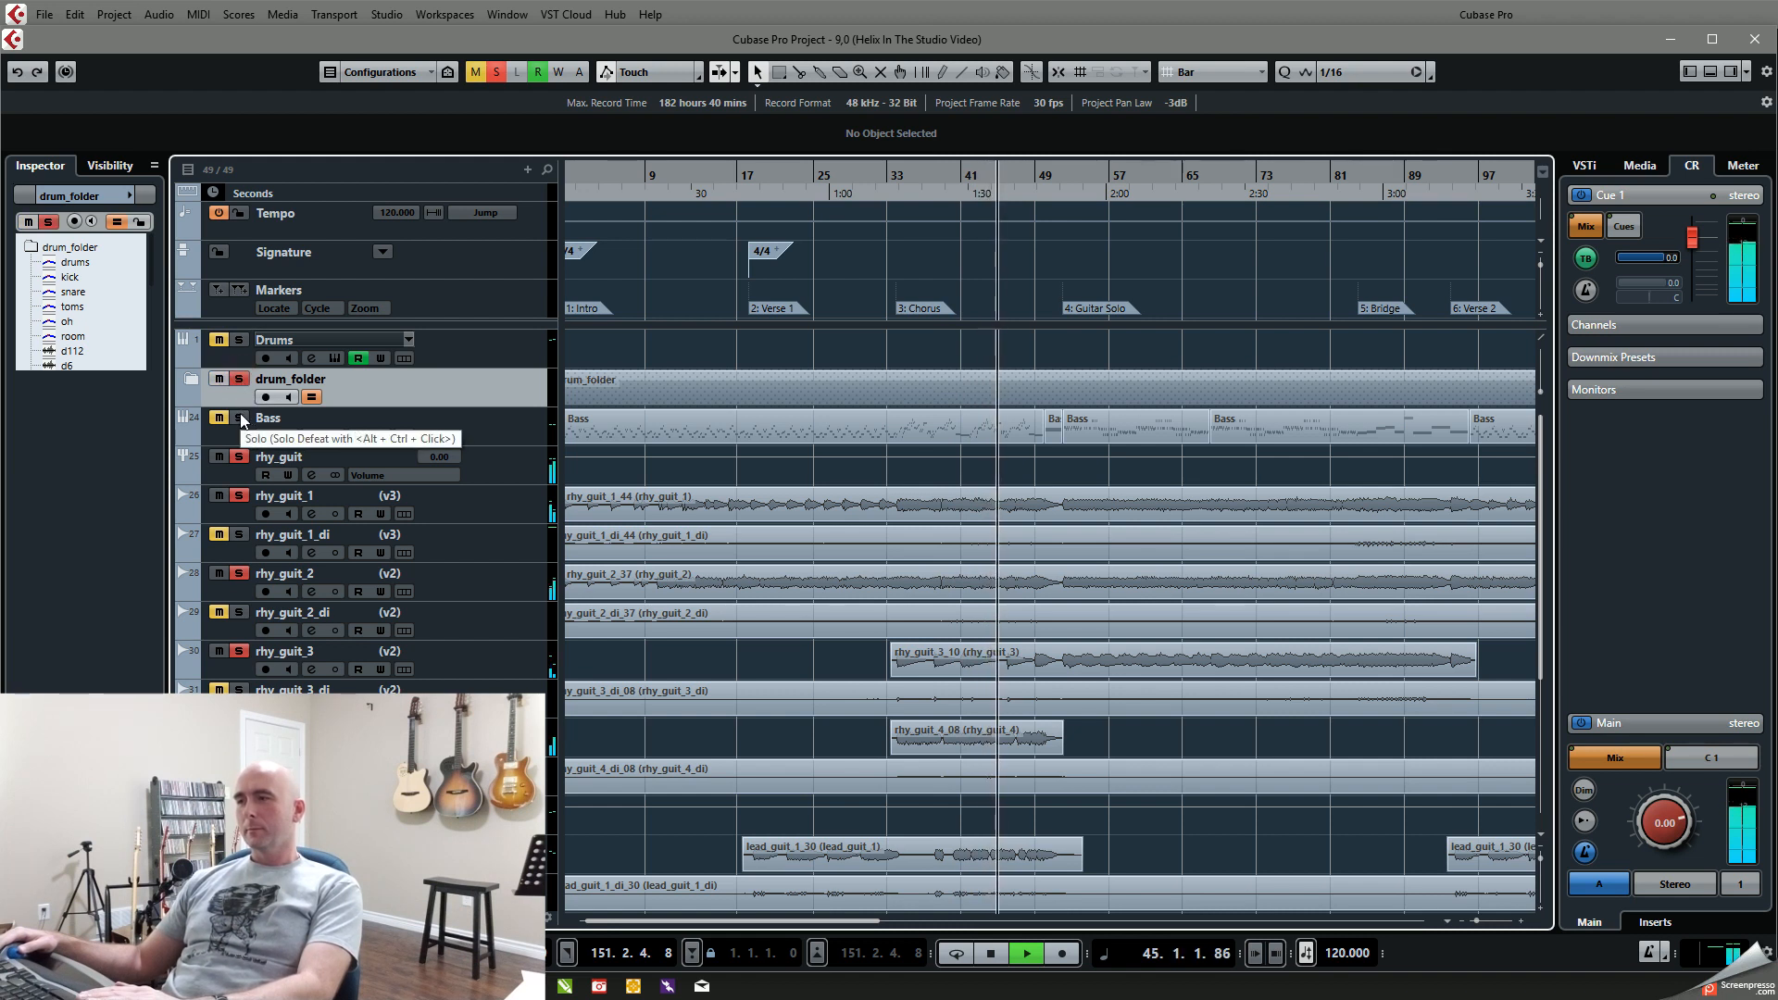
click(241, 418)
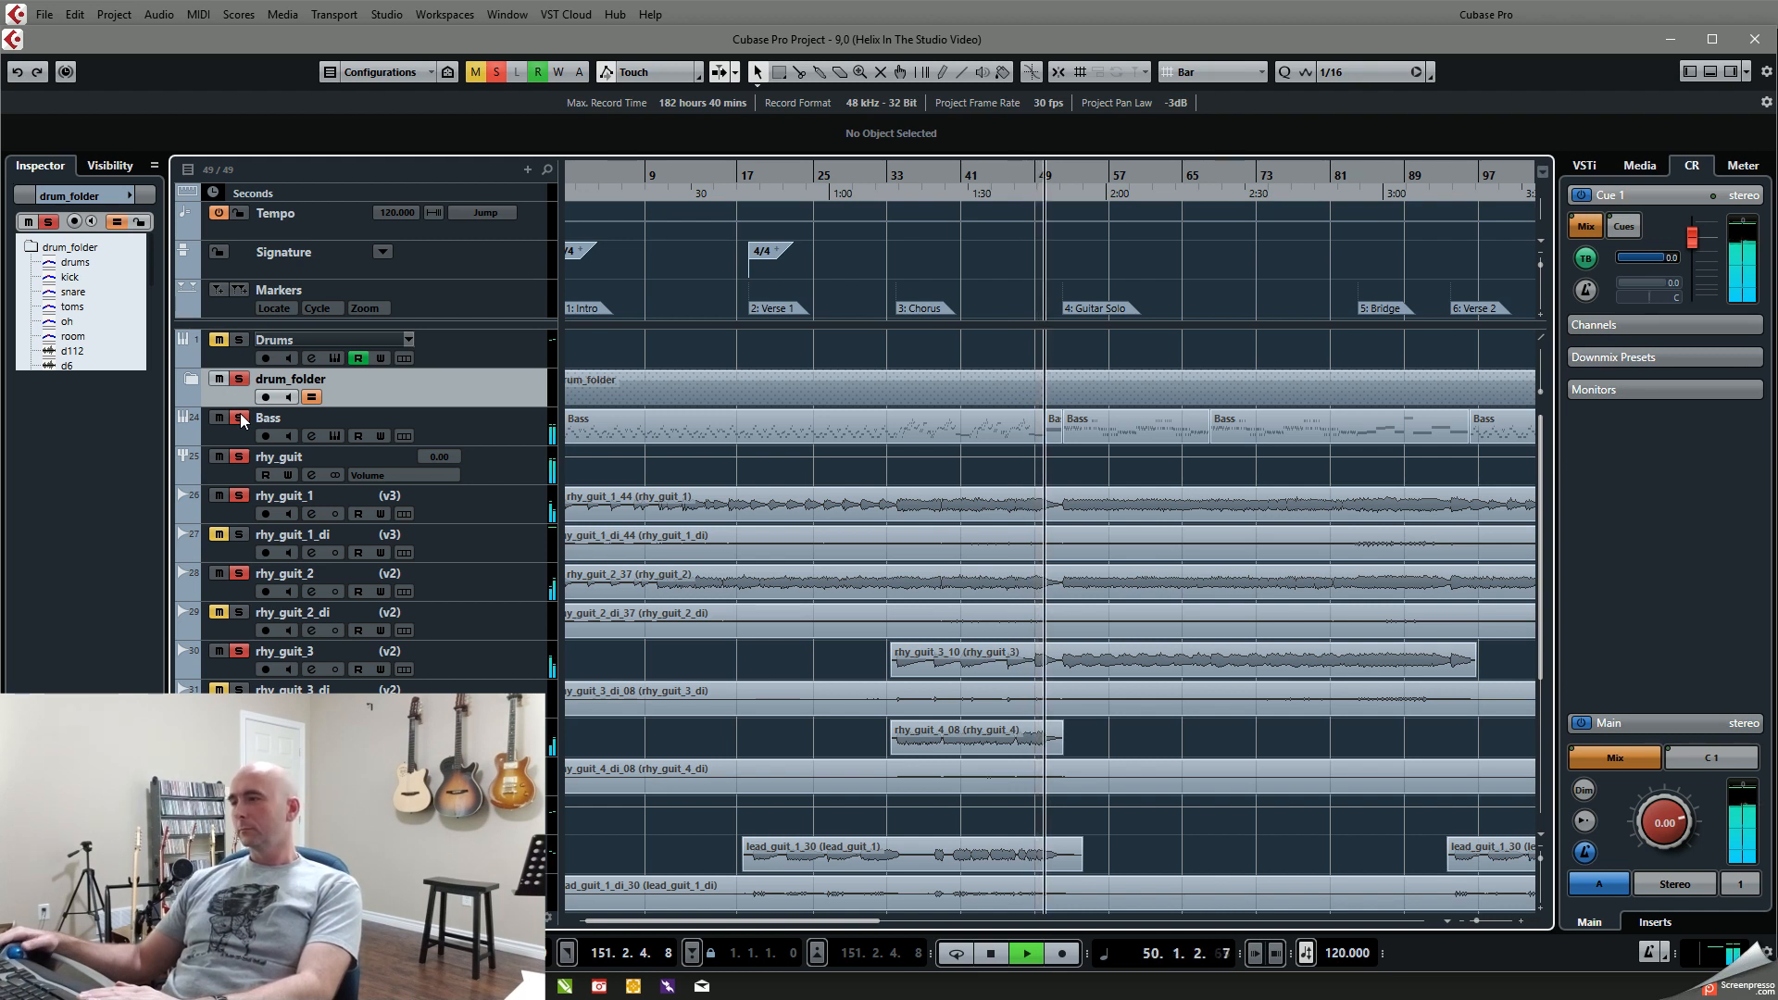
key(space)
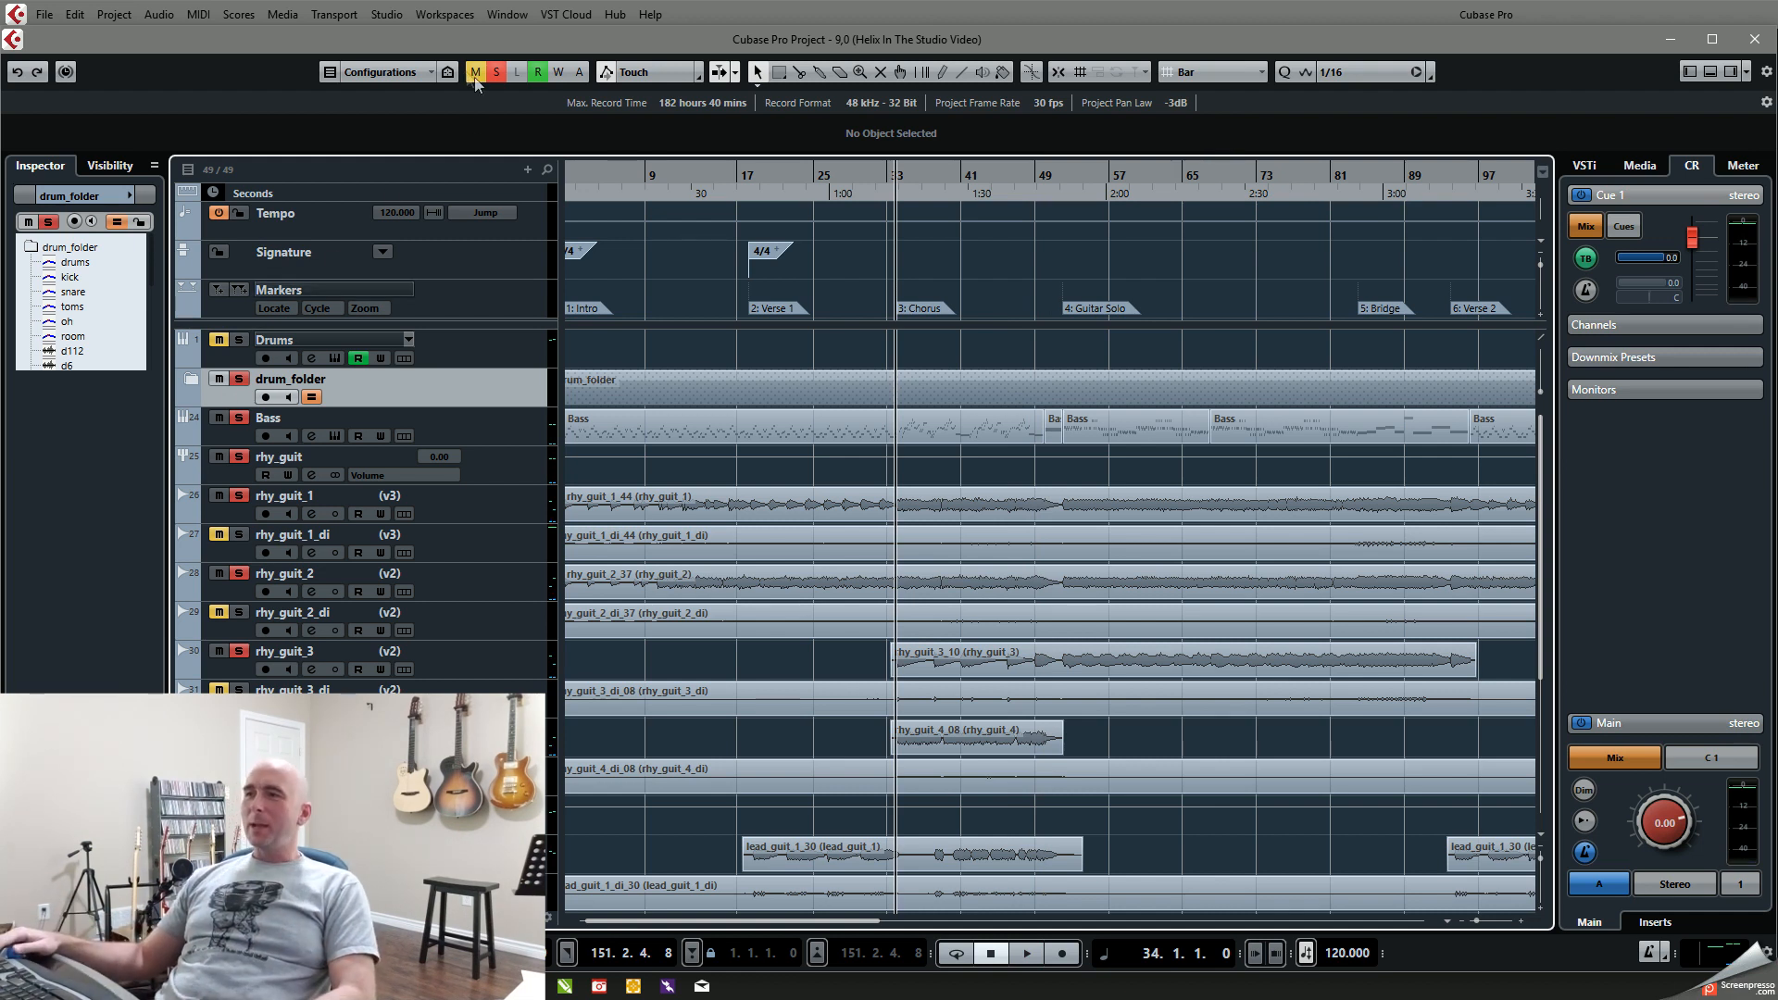
click(498, 73)
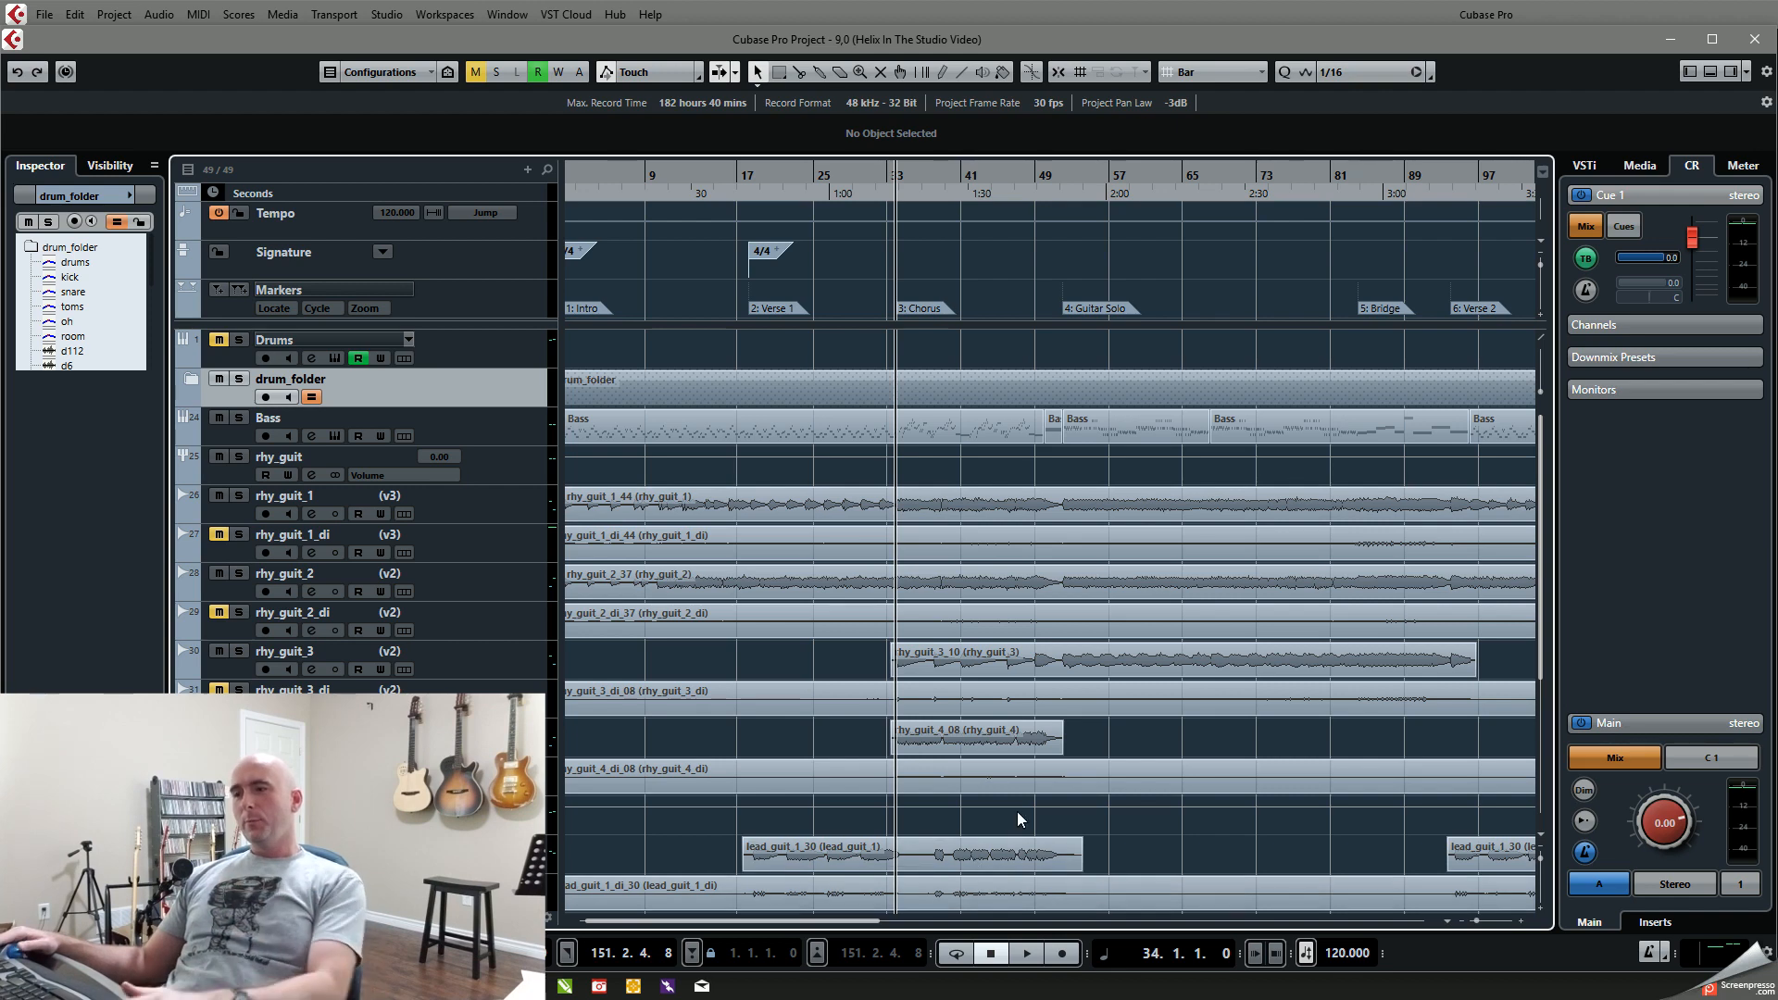
Step: Solo the lead_guitars group, play it from about bar 37 to past bar 50 and clear the solo
scroll(1017, 811, down, 5)
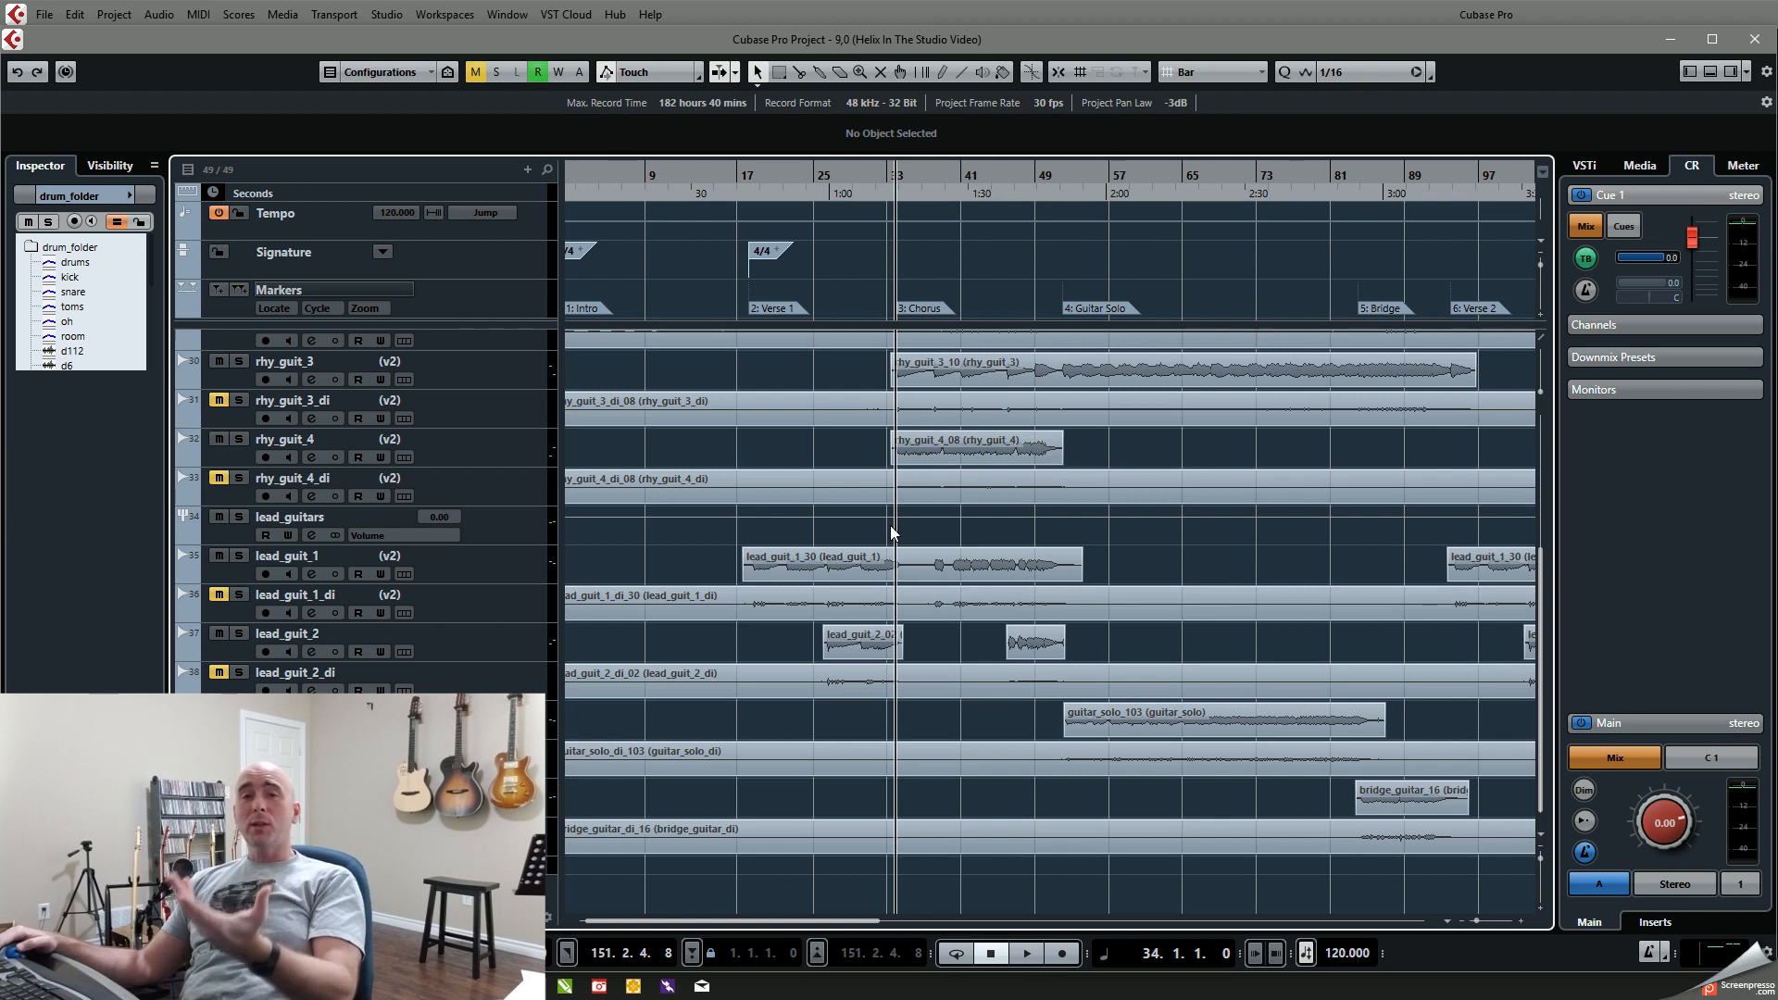
click(945, 180)
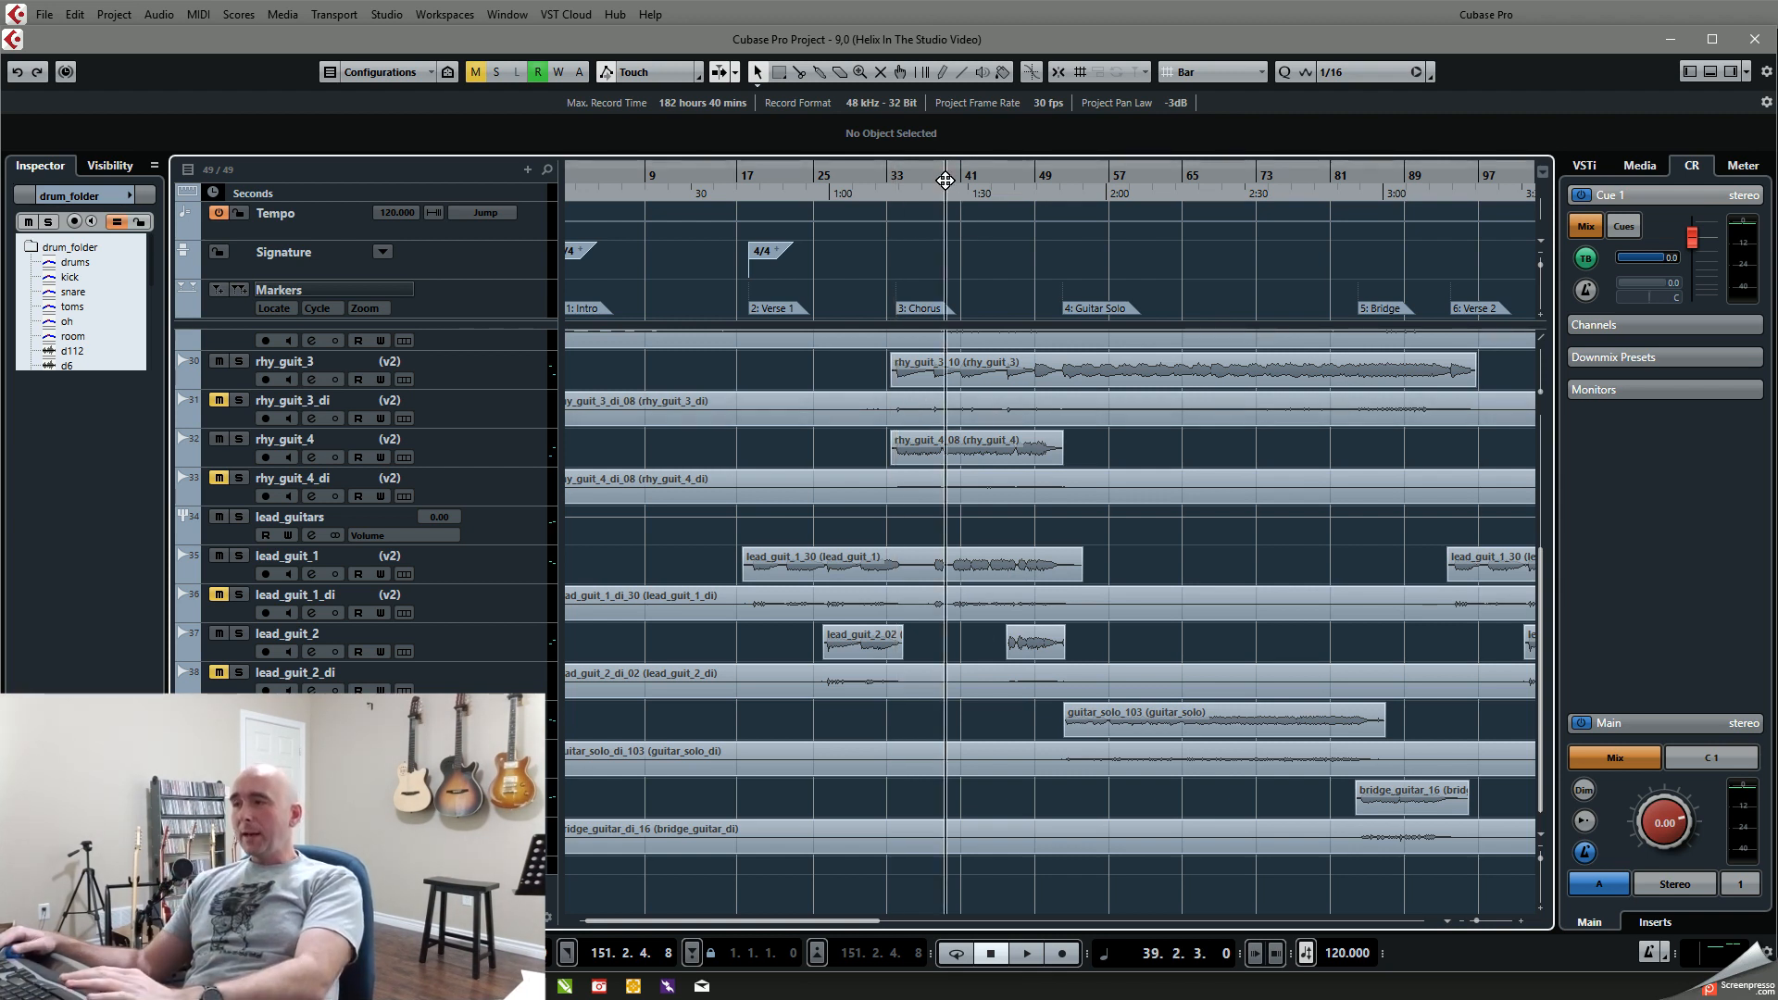
click(934, 178)
click(931, 178)
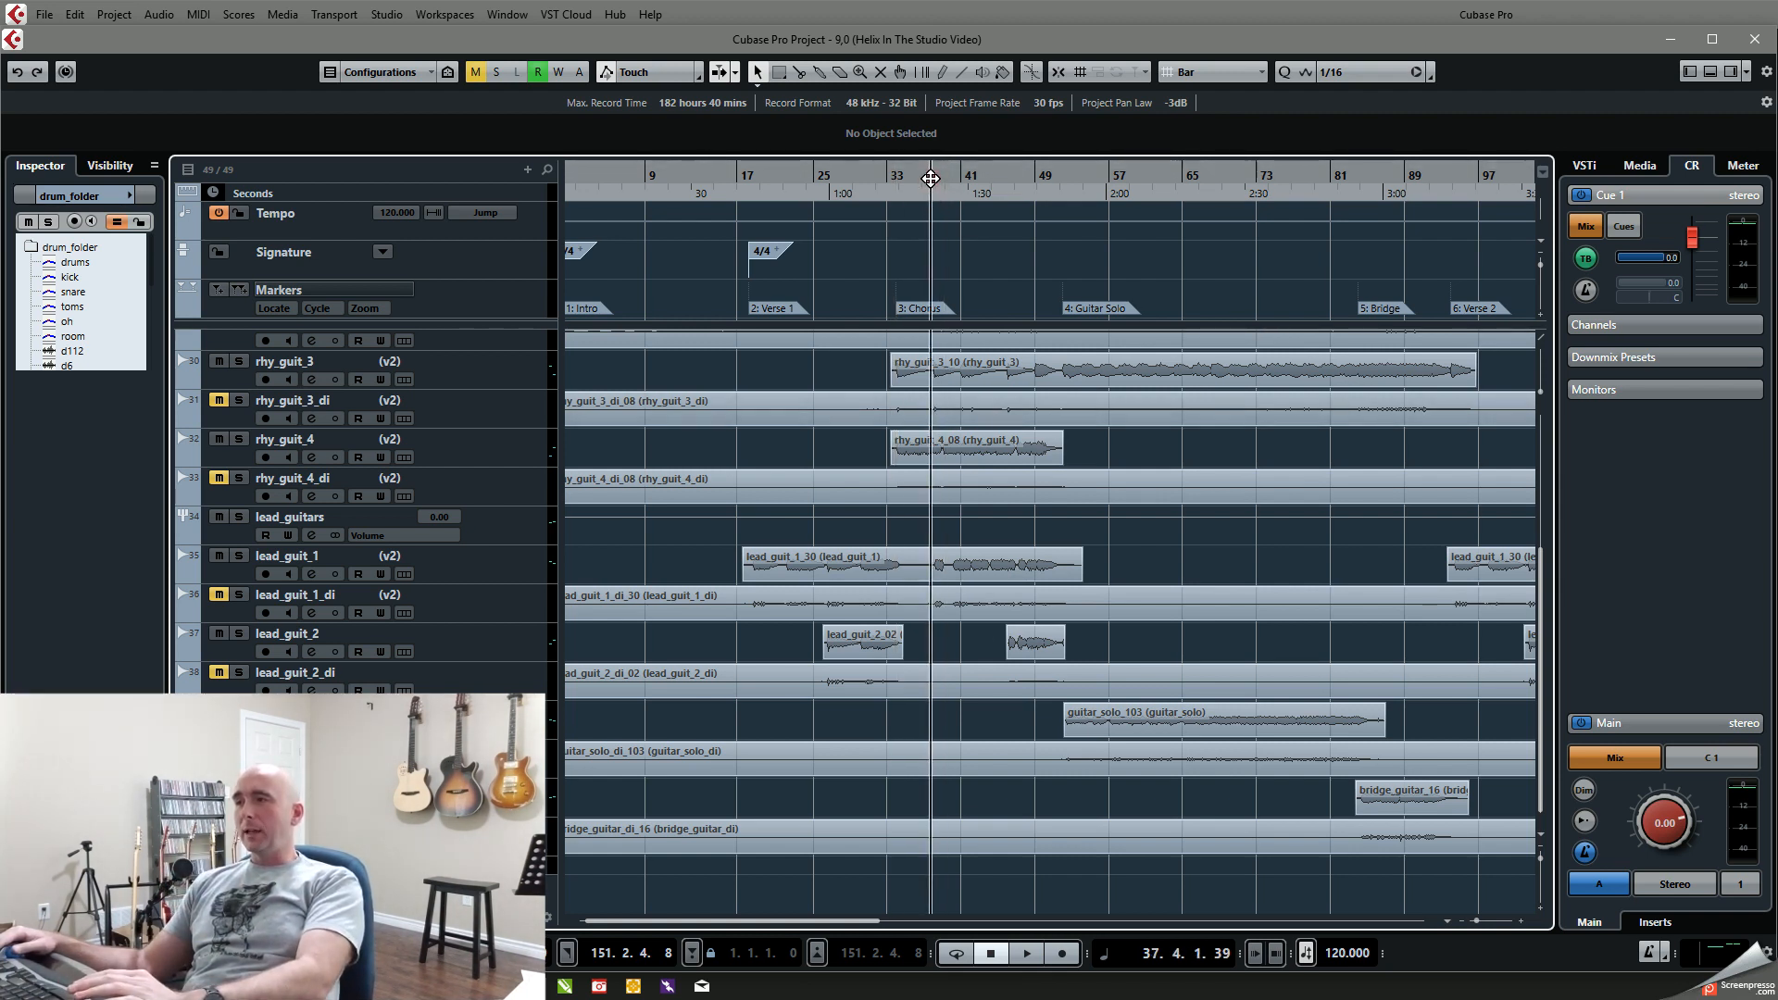
click(238, 516)
key(space)
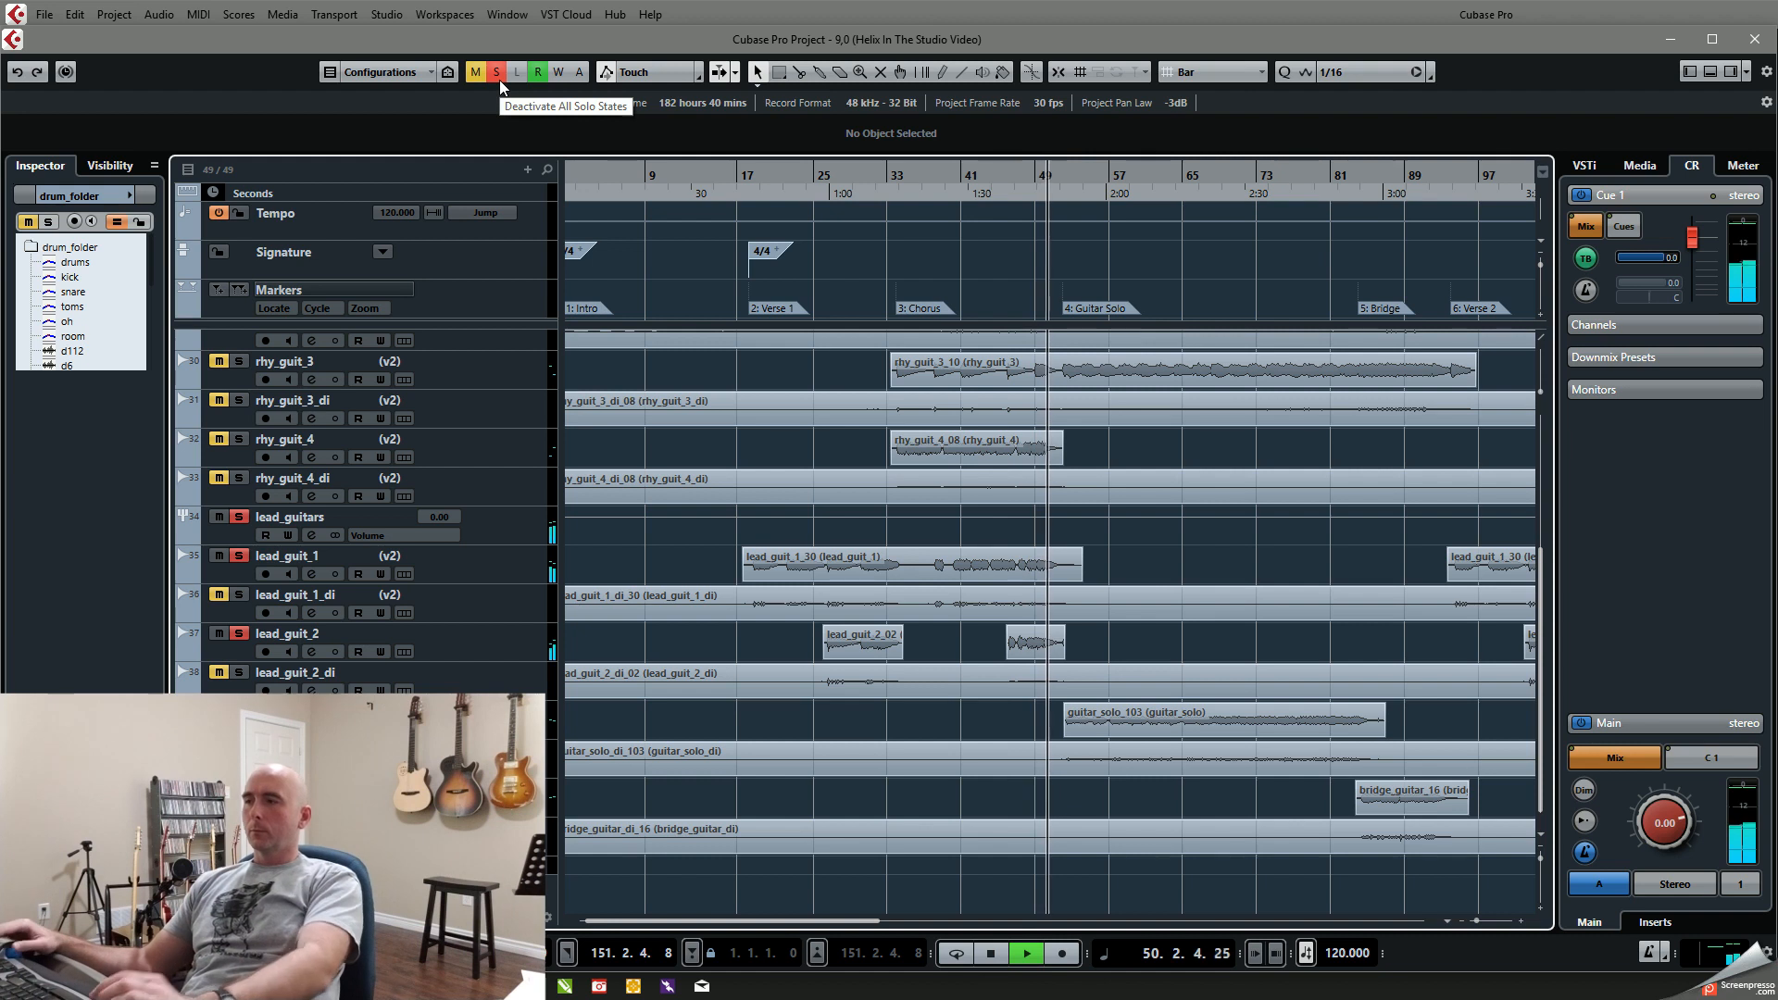
key(space)
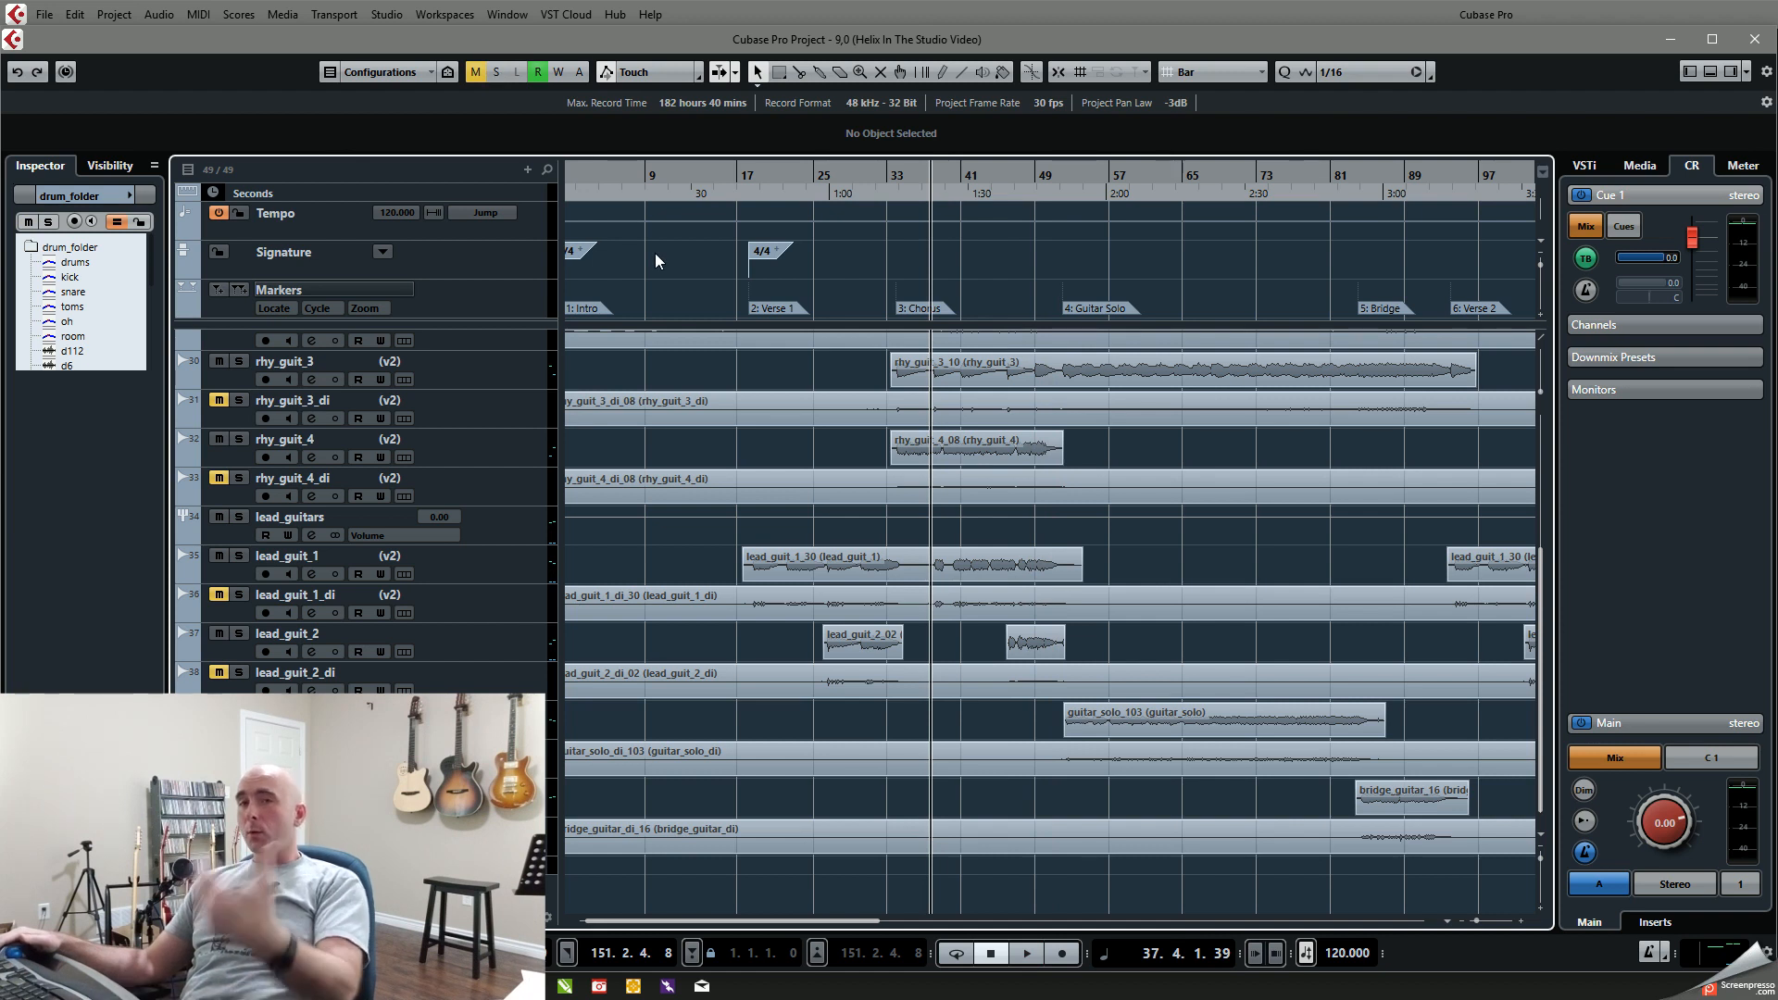
Step: Play the full mix from about bar 37 and raise the lead_guit_1 fader to about -6.38 in the MixConsole
key(space)
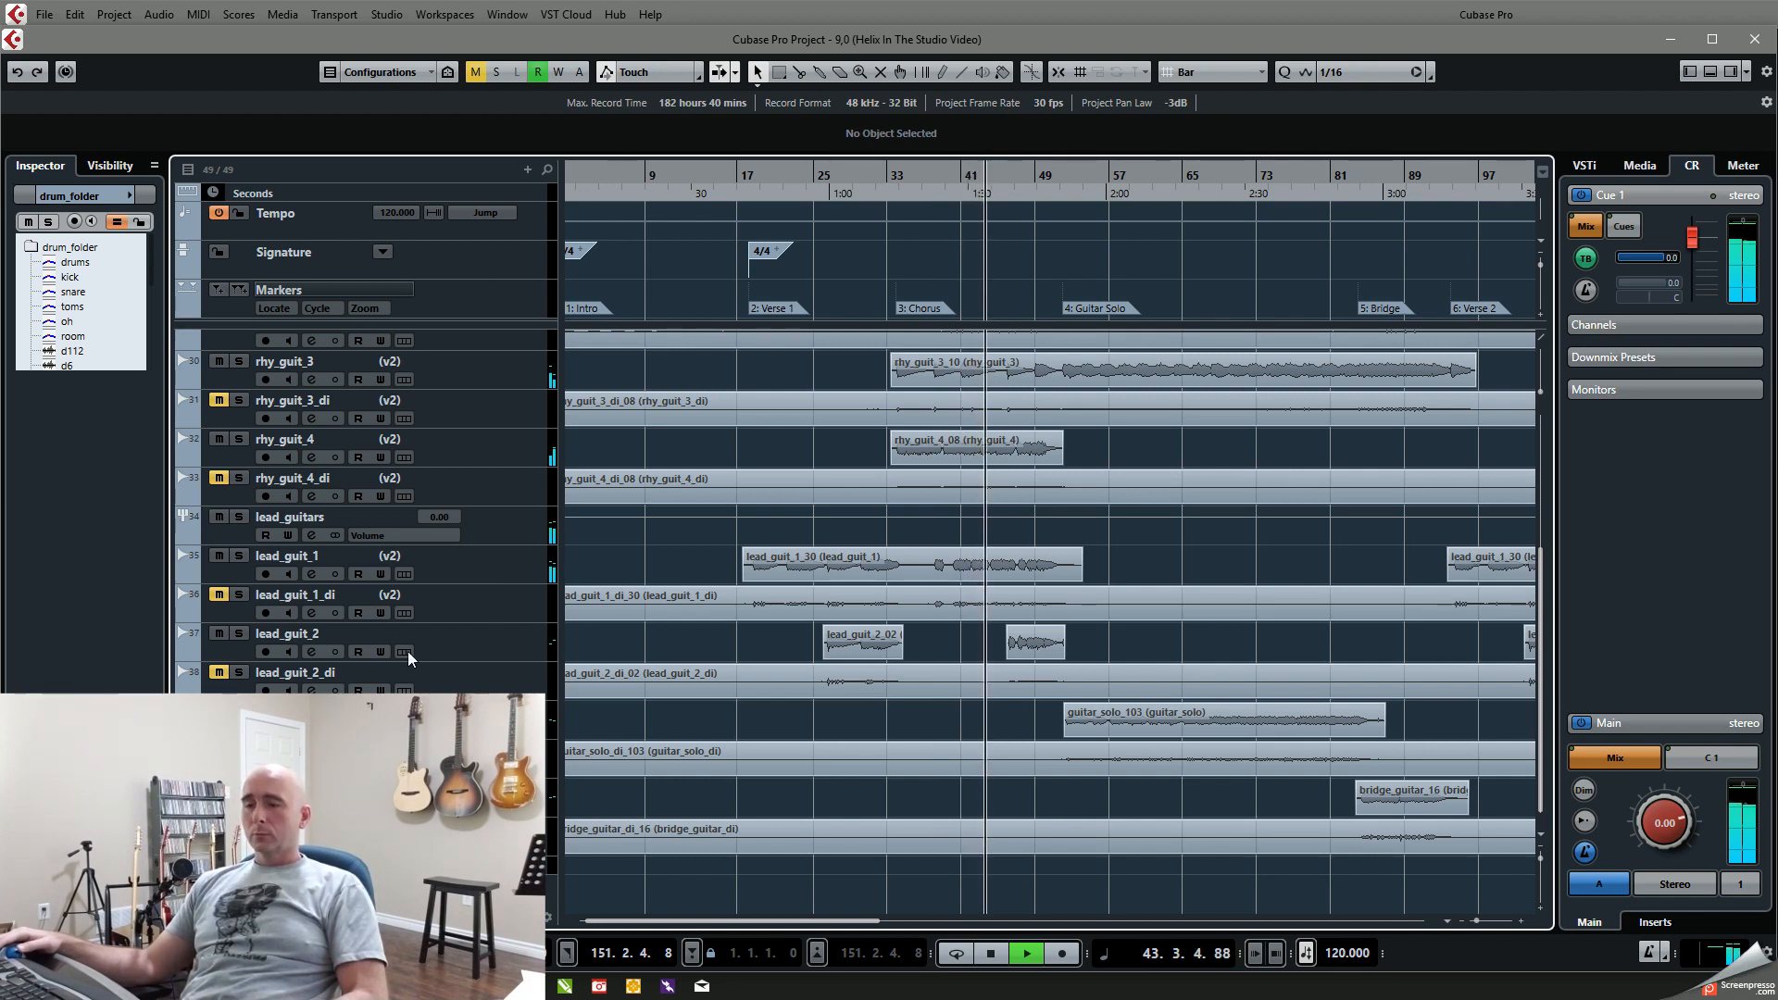
key(F3)
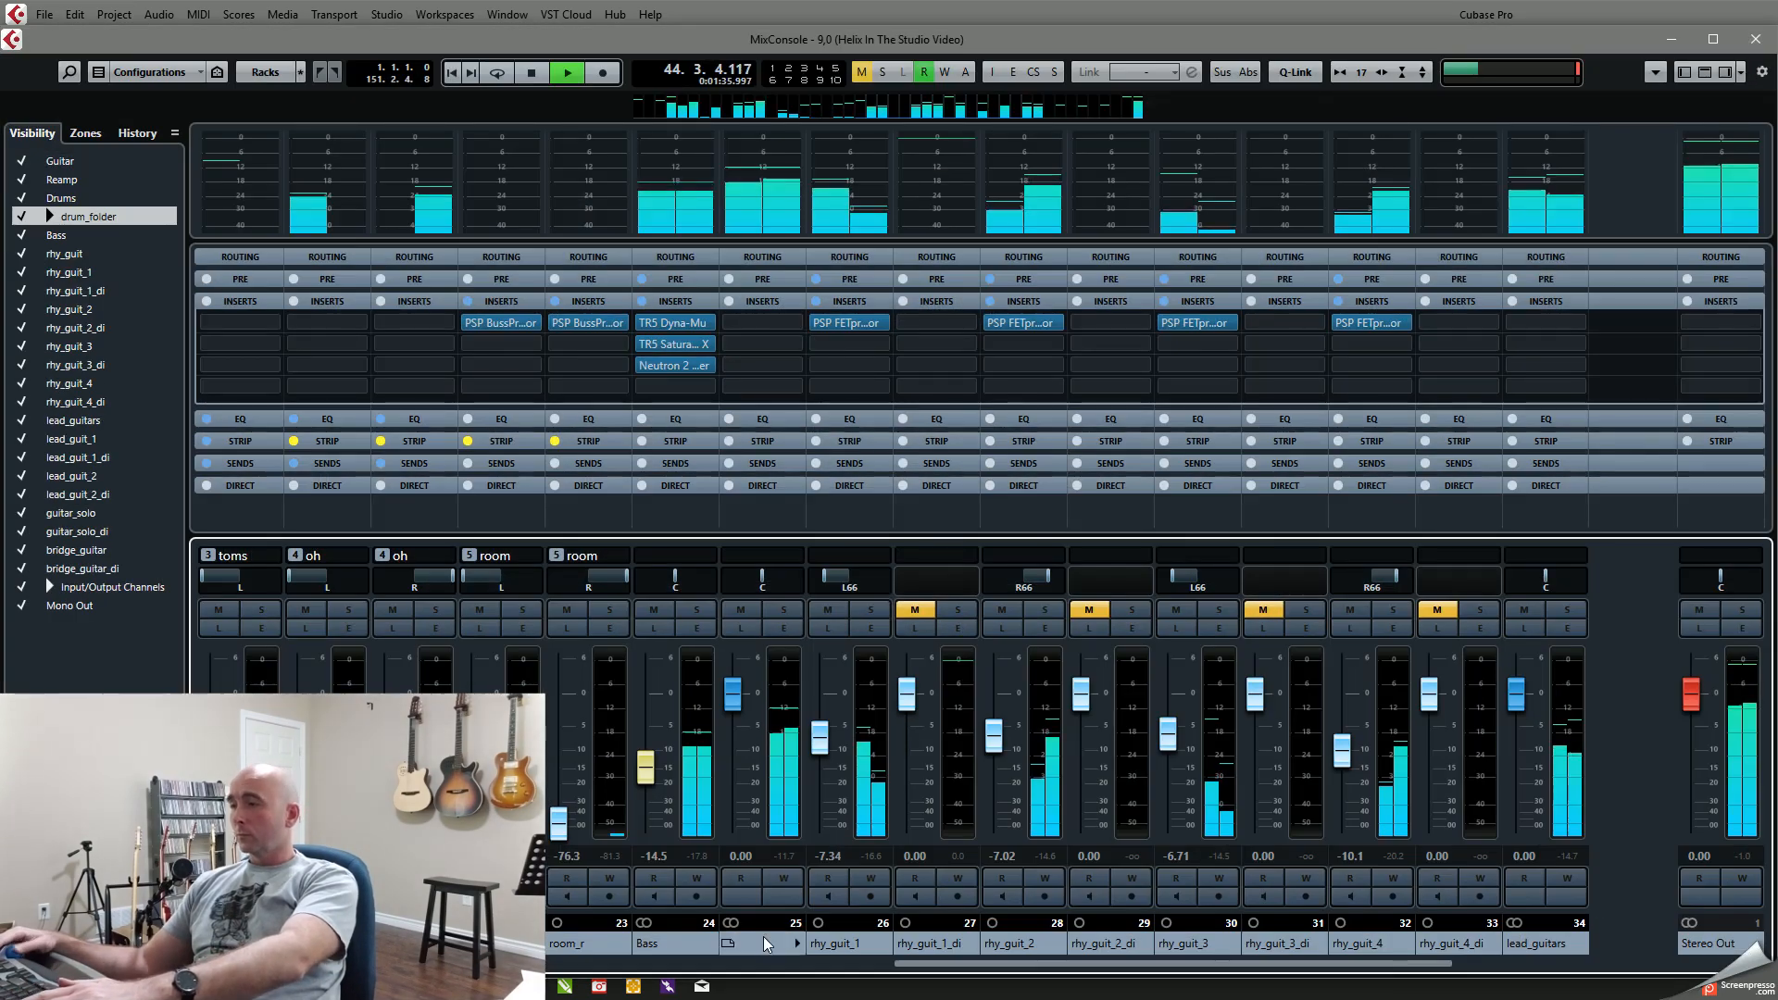
drag(1317, 965, 1383, 969)
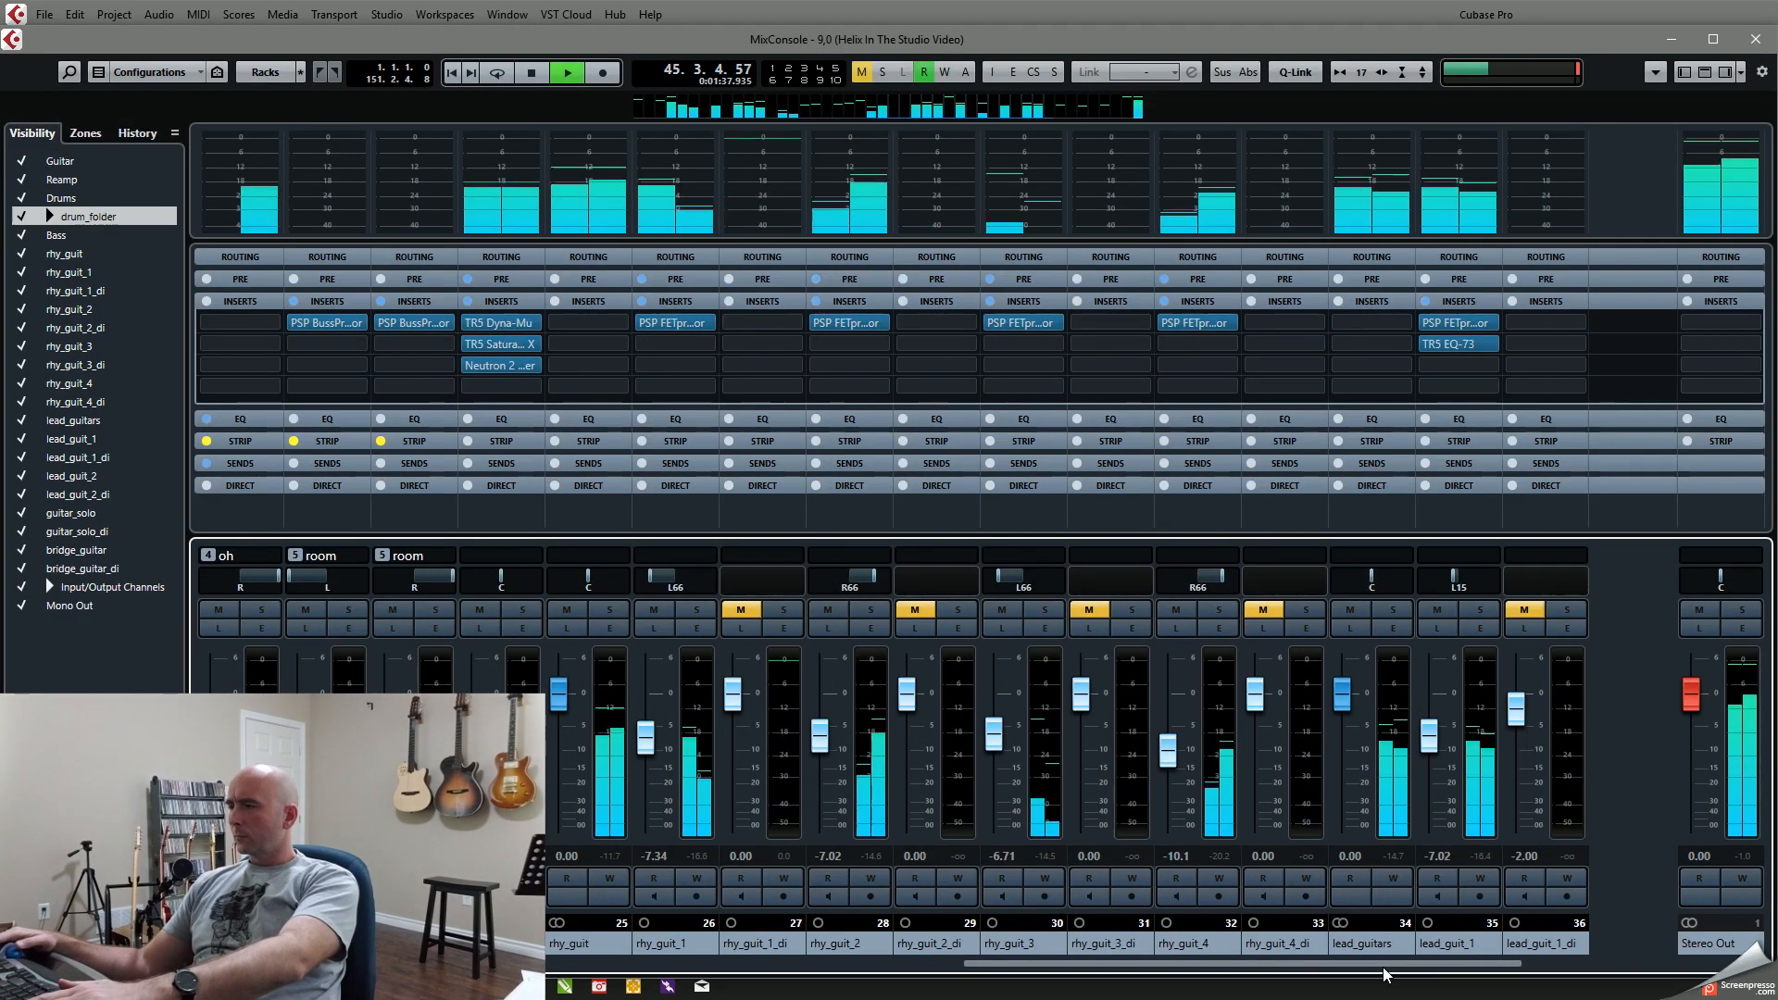
drag(1433, 739, 1434, 735)
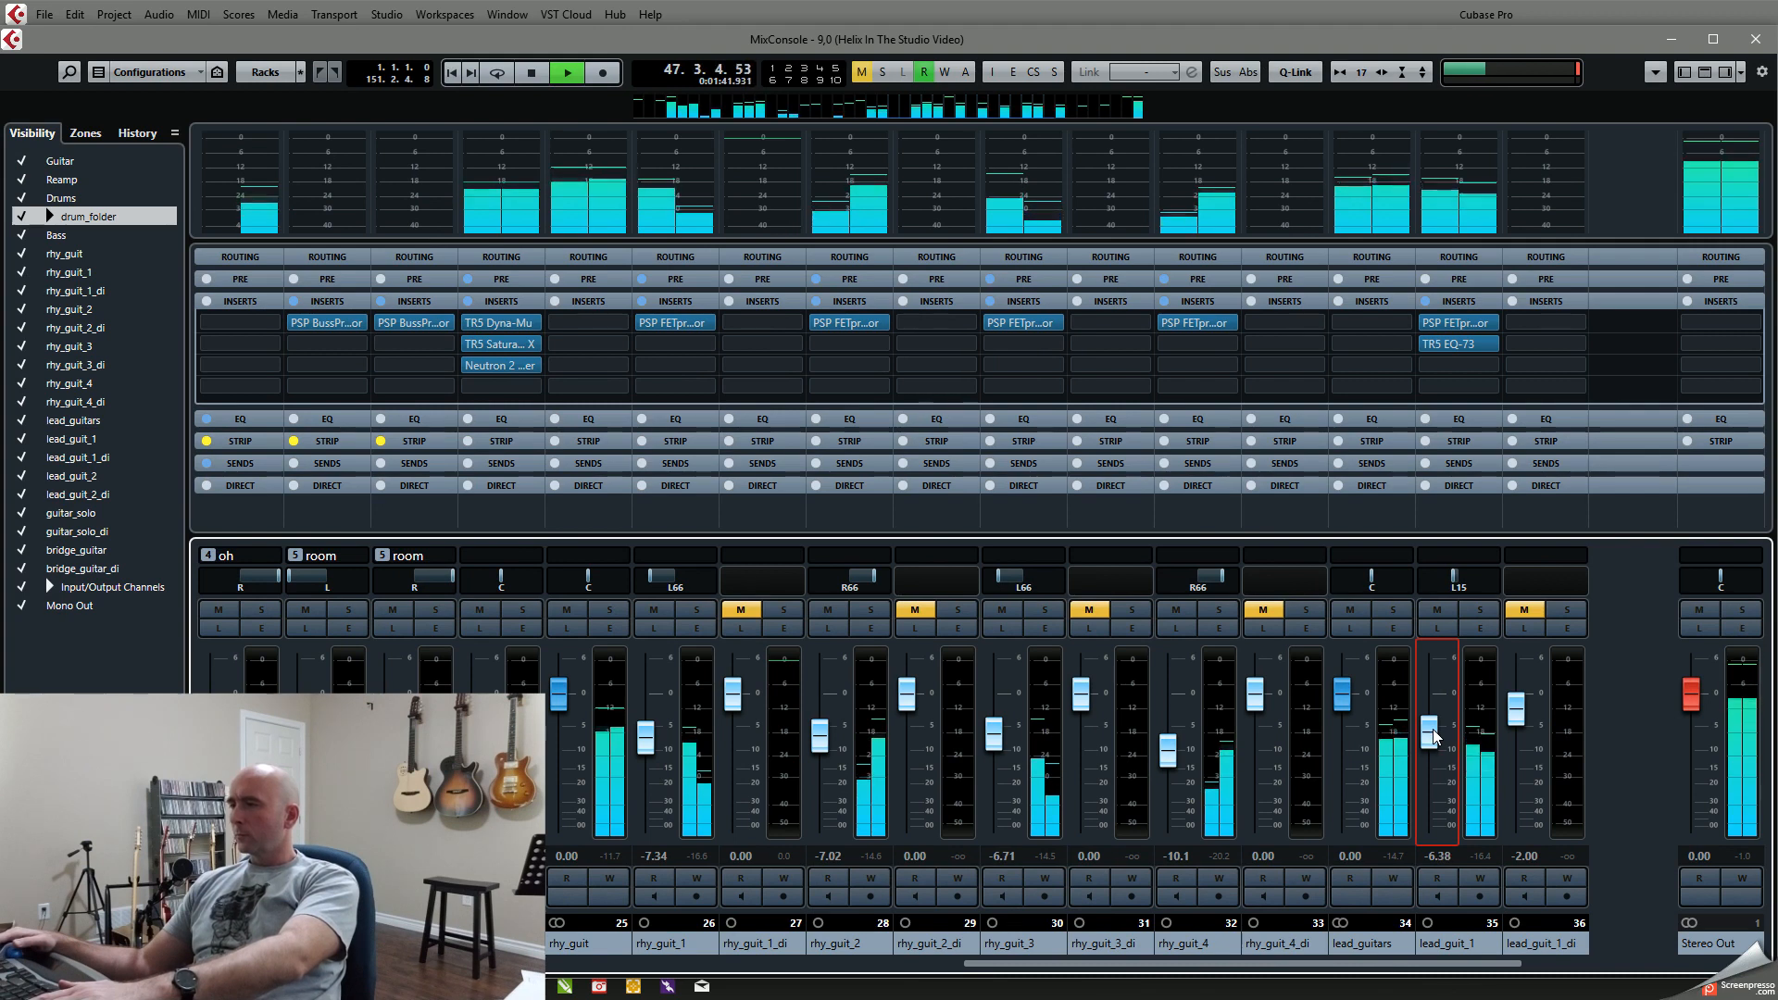
key(F3)
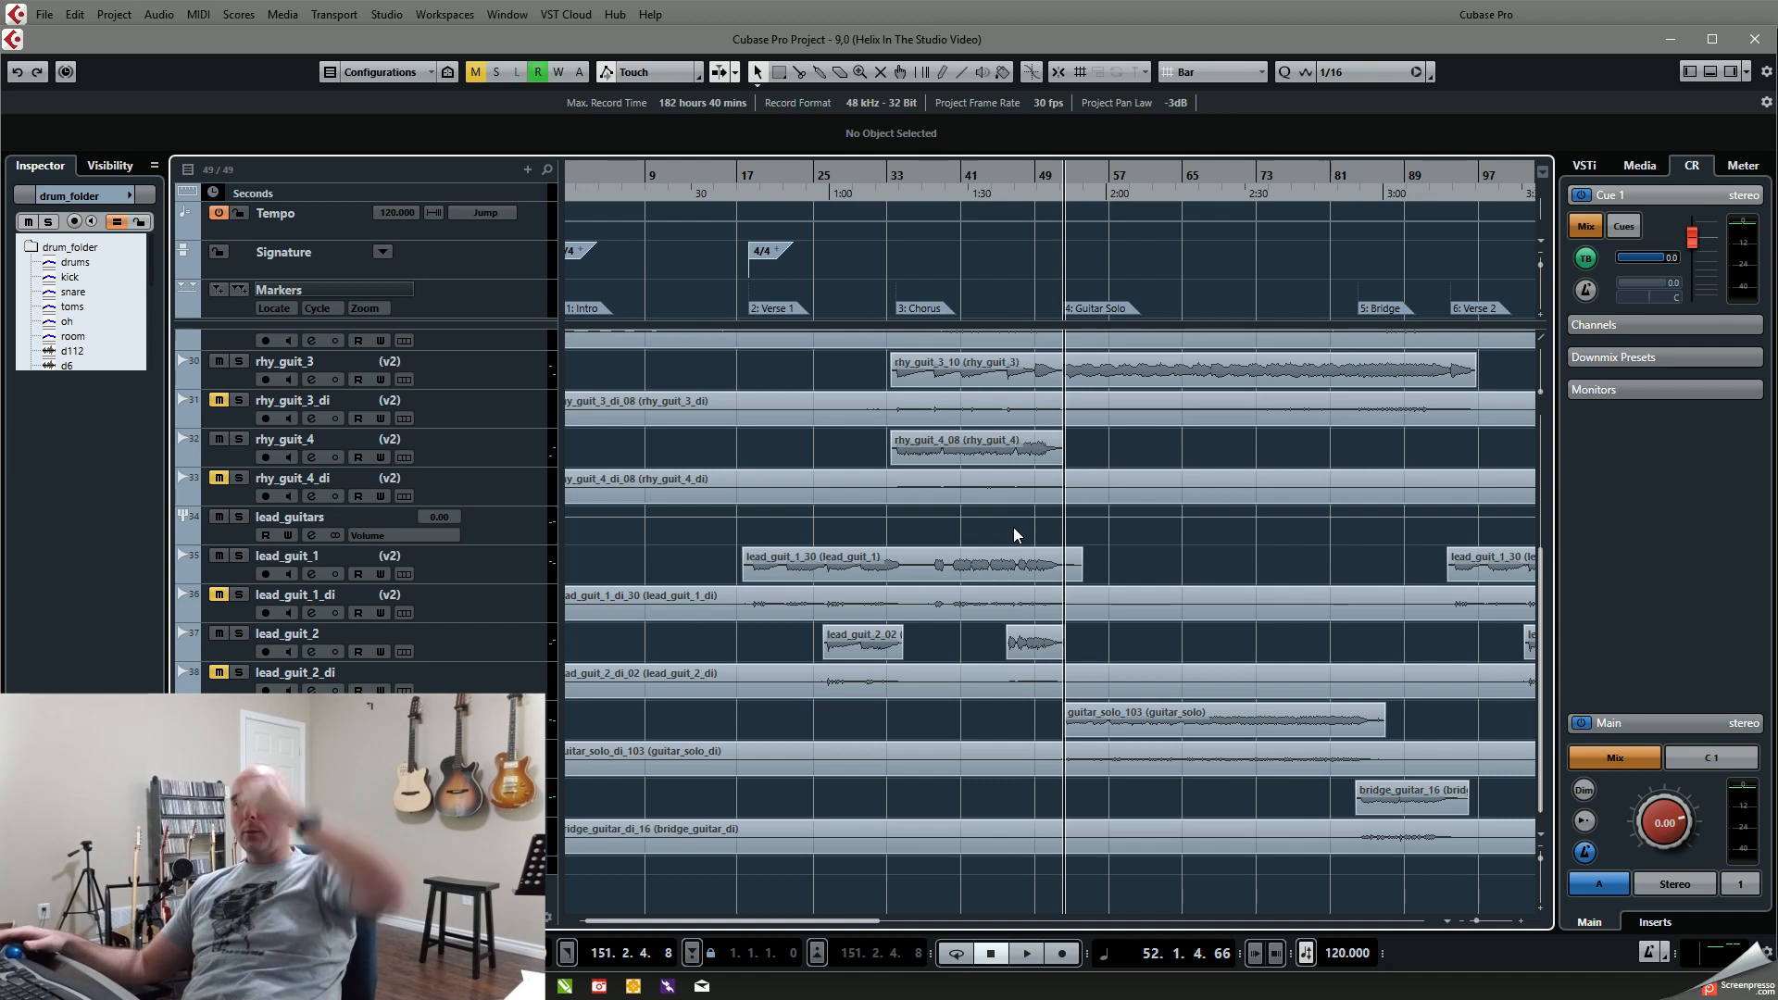
Step: Play the full mix from about bar 47 up to the start of the Guitar Solo section
click(1029, 176)
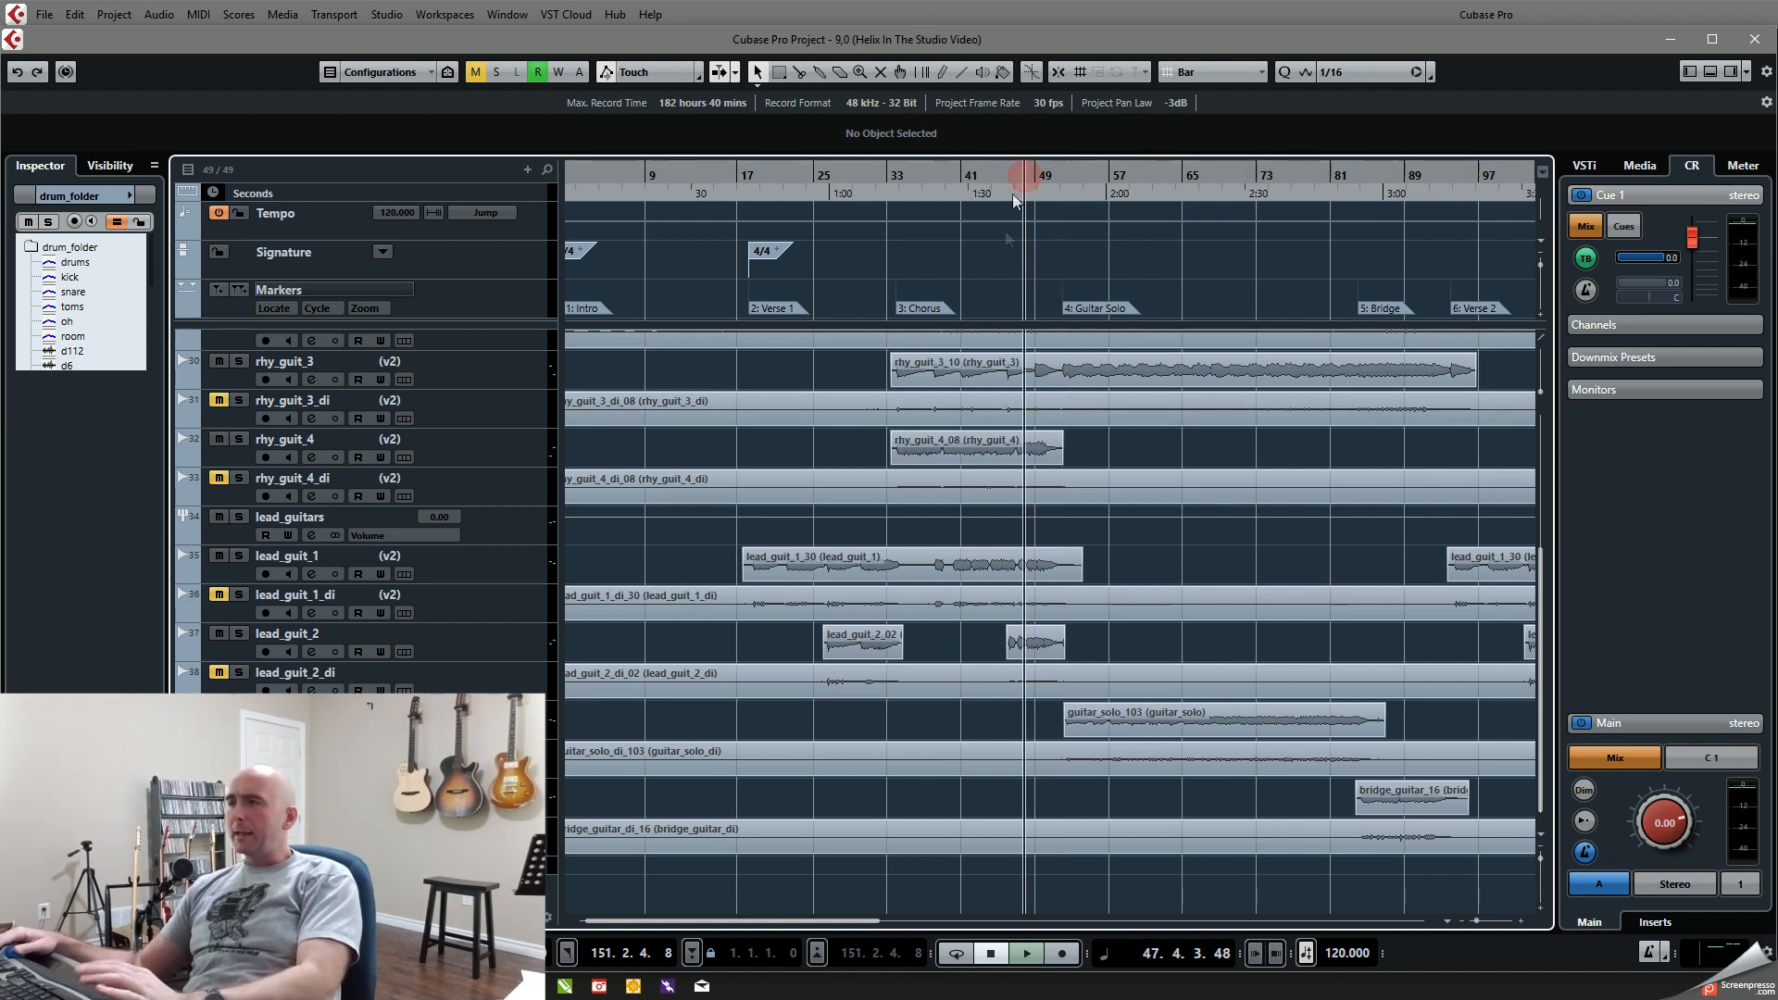
key(space)
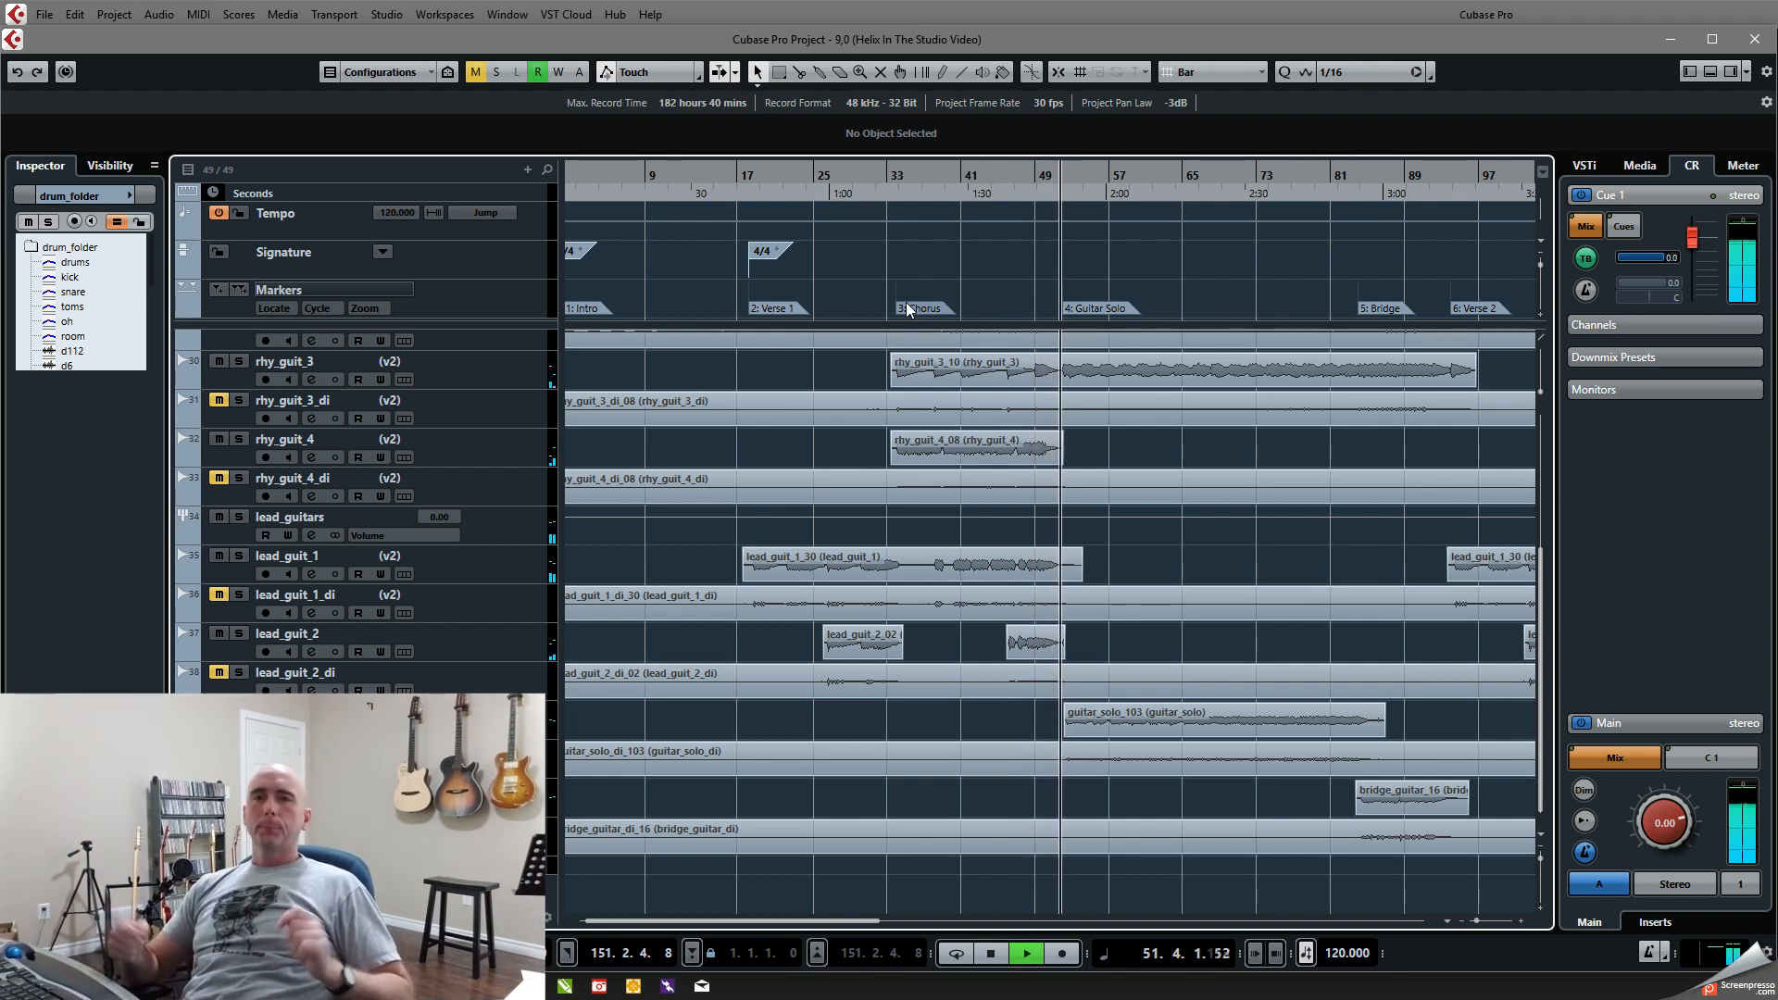
key(space)
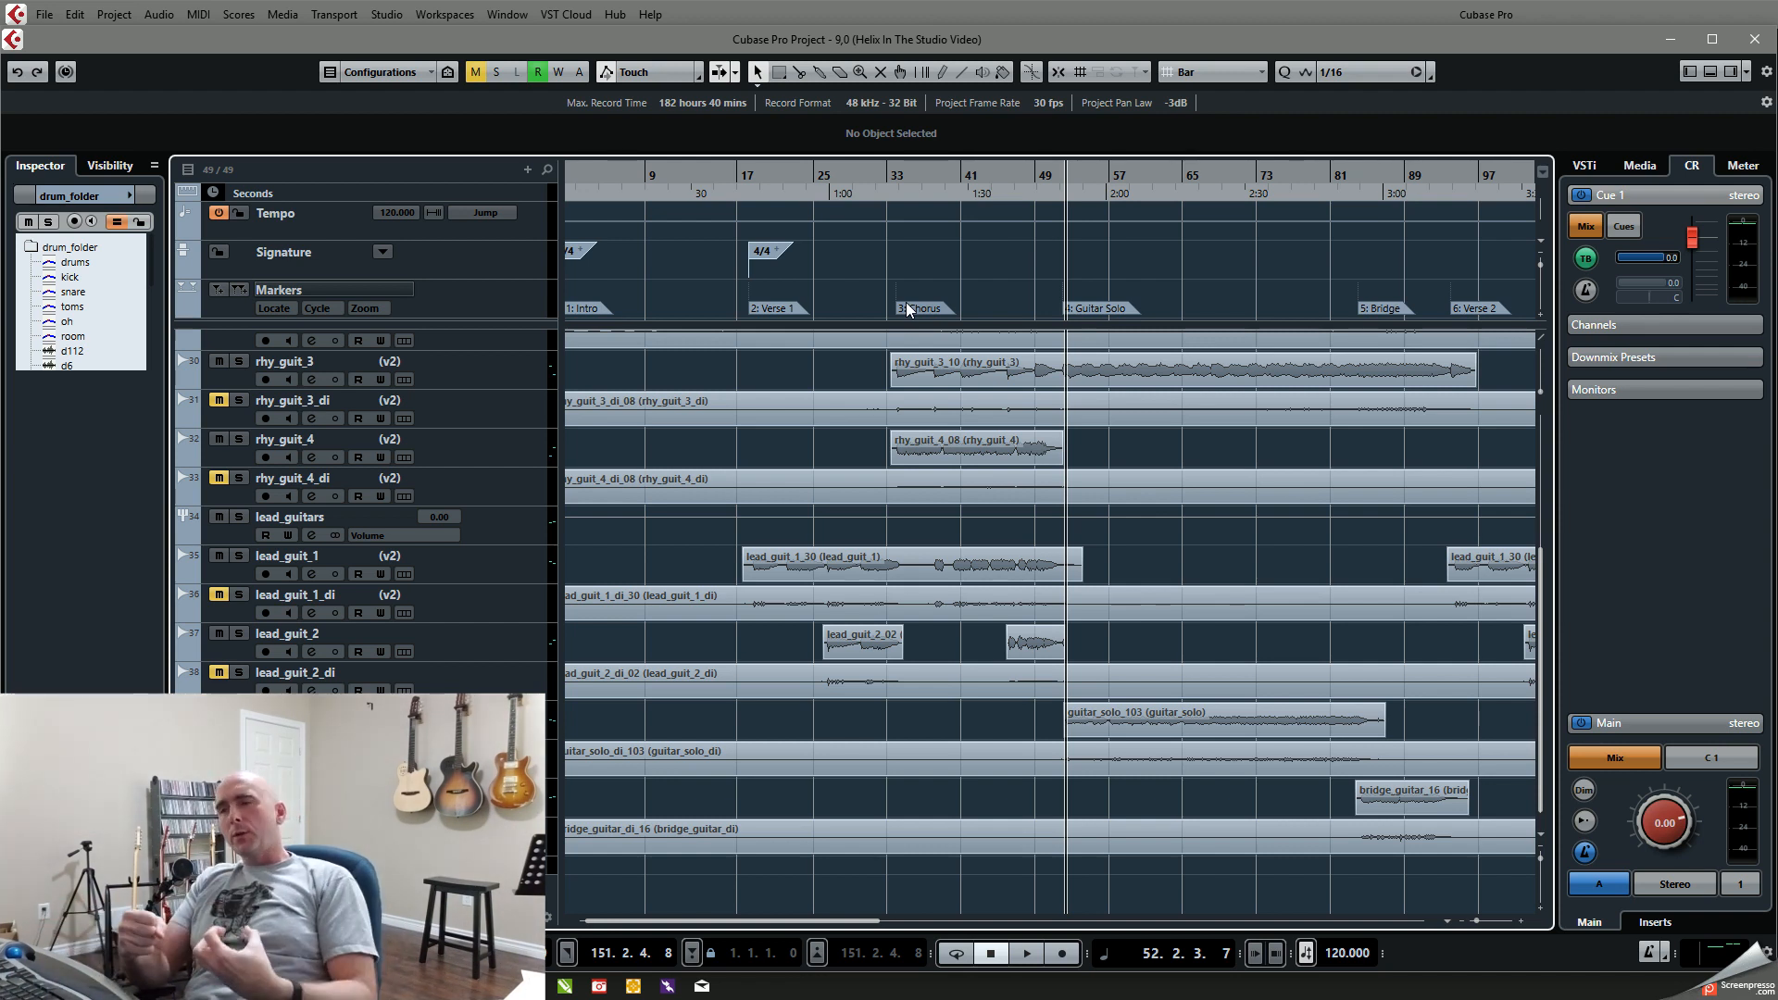
Step: Solo the rhy_guit group with its rhythm guitar tracks and play the Guitar Solo section from about bar 52 to bar 60
scroll(648, 463, up, 6)
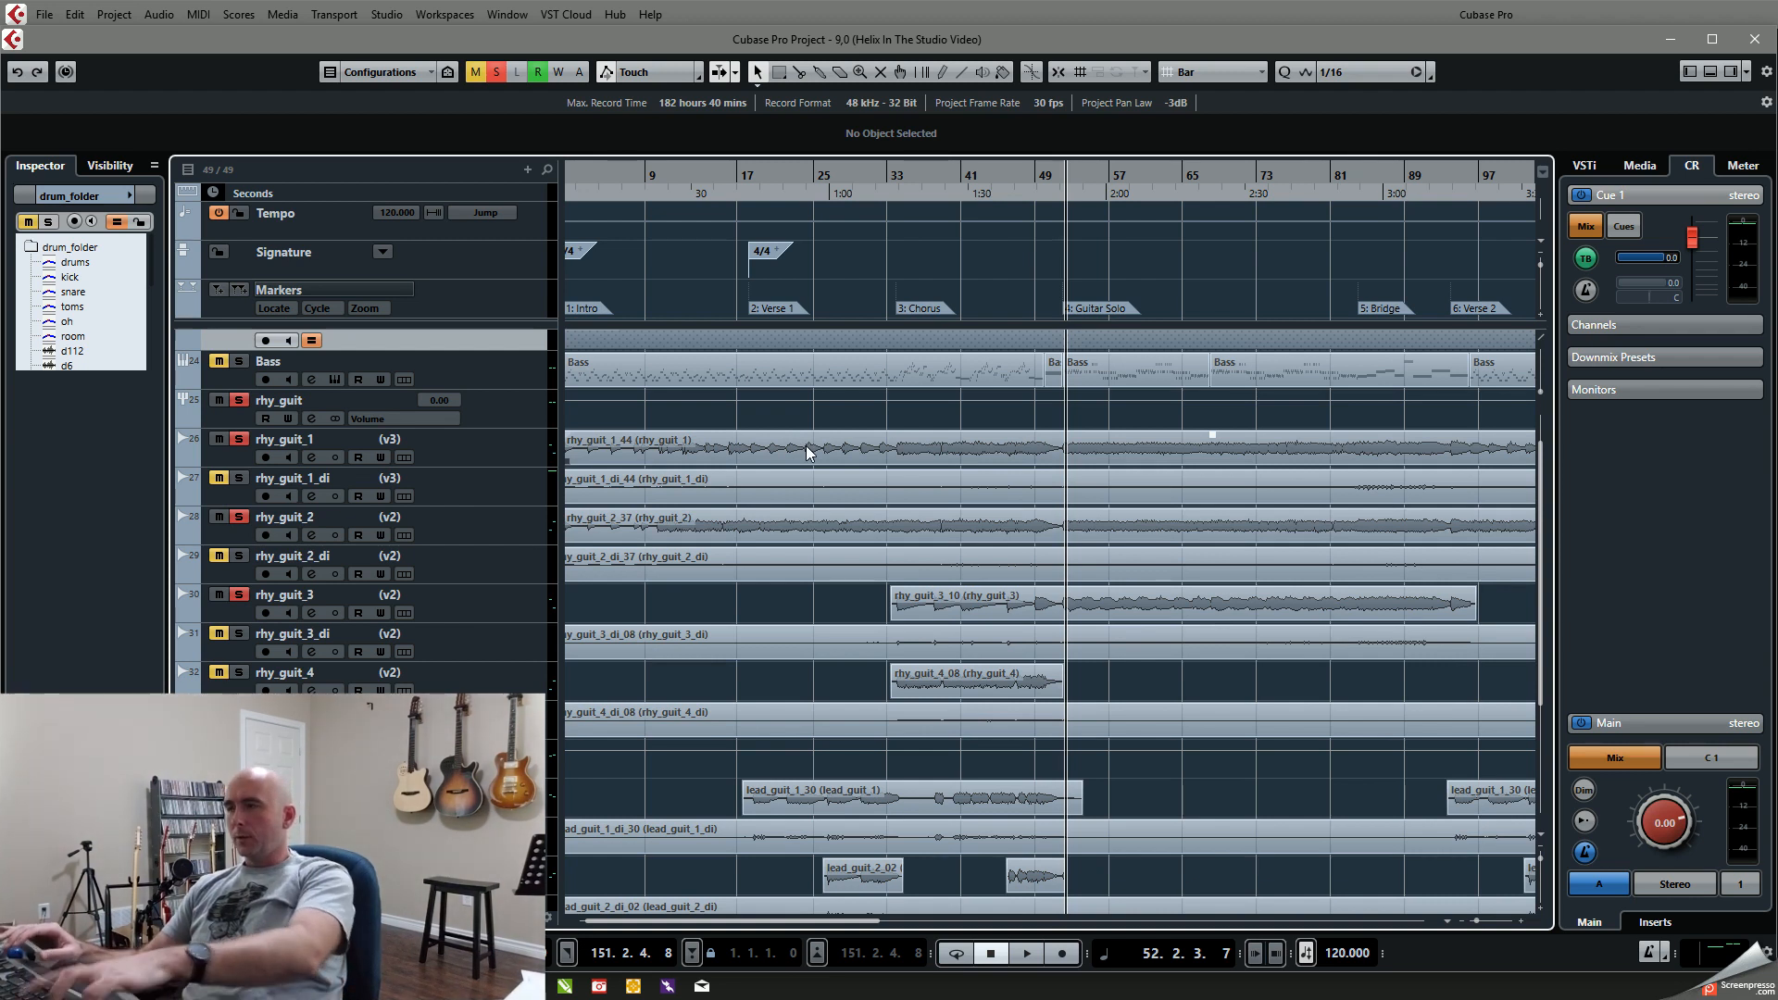
key(space)
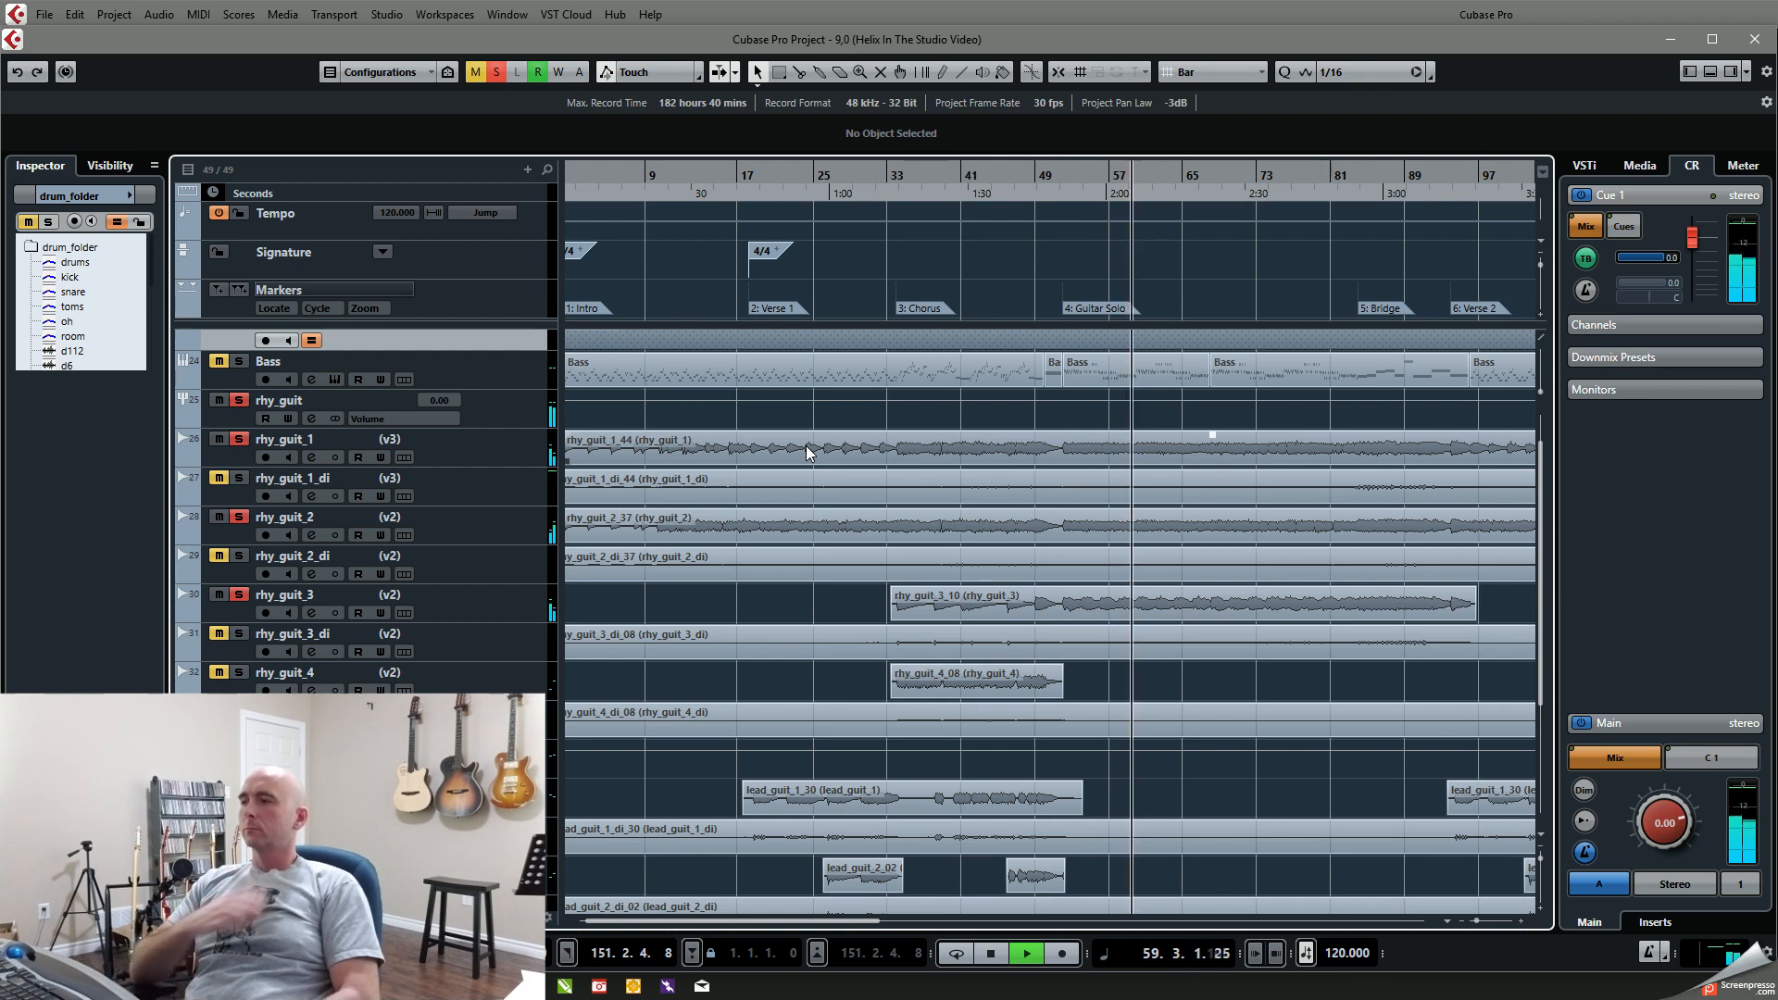
key(space)
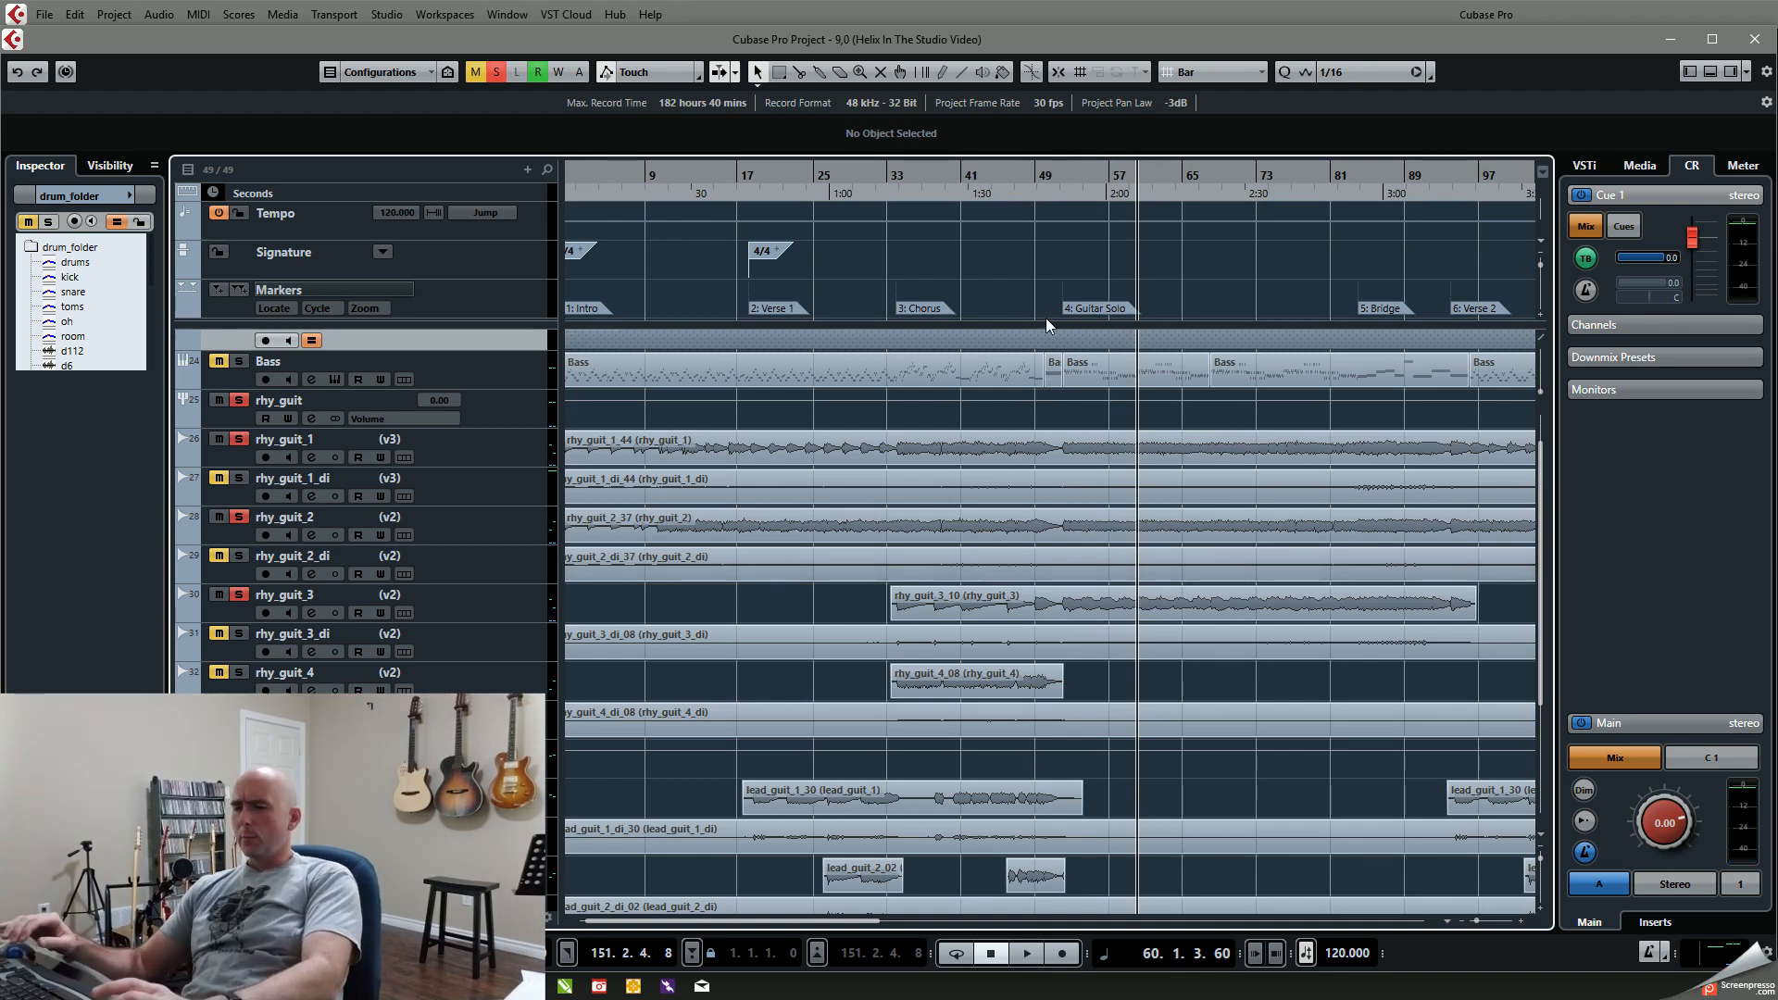
Step: Solo Drums and Bass alongside the rhythm guitars, play the Guitar Solo section from bar 52 to about bar 71, and return to bar 52
key(KP_4)
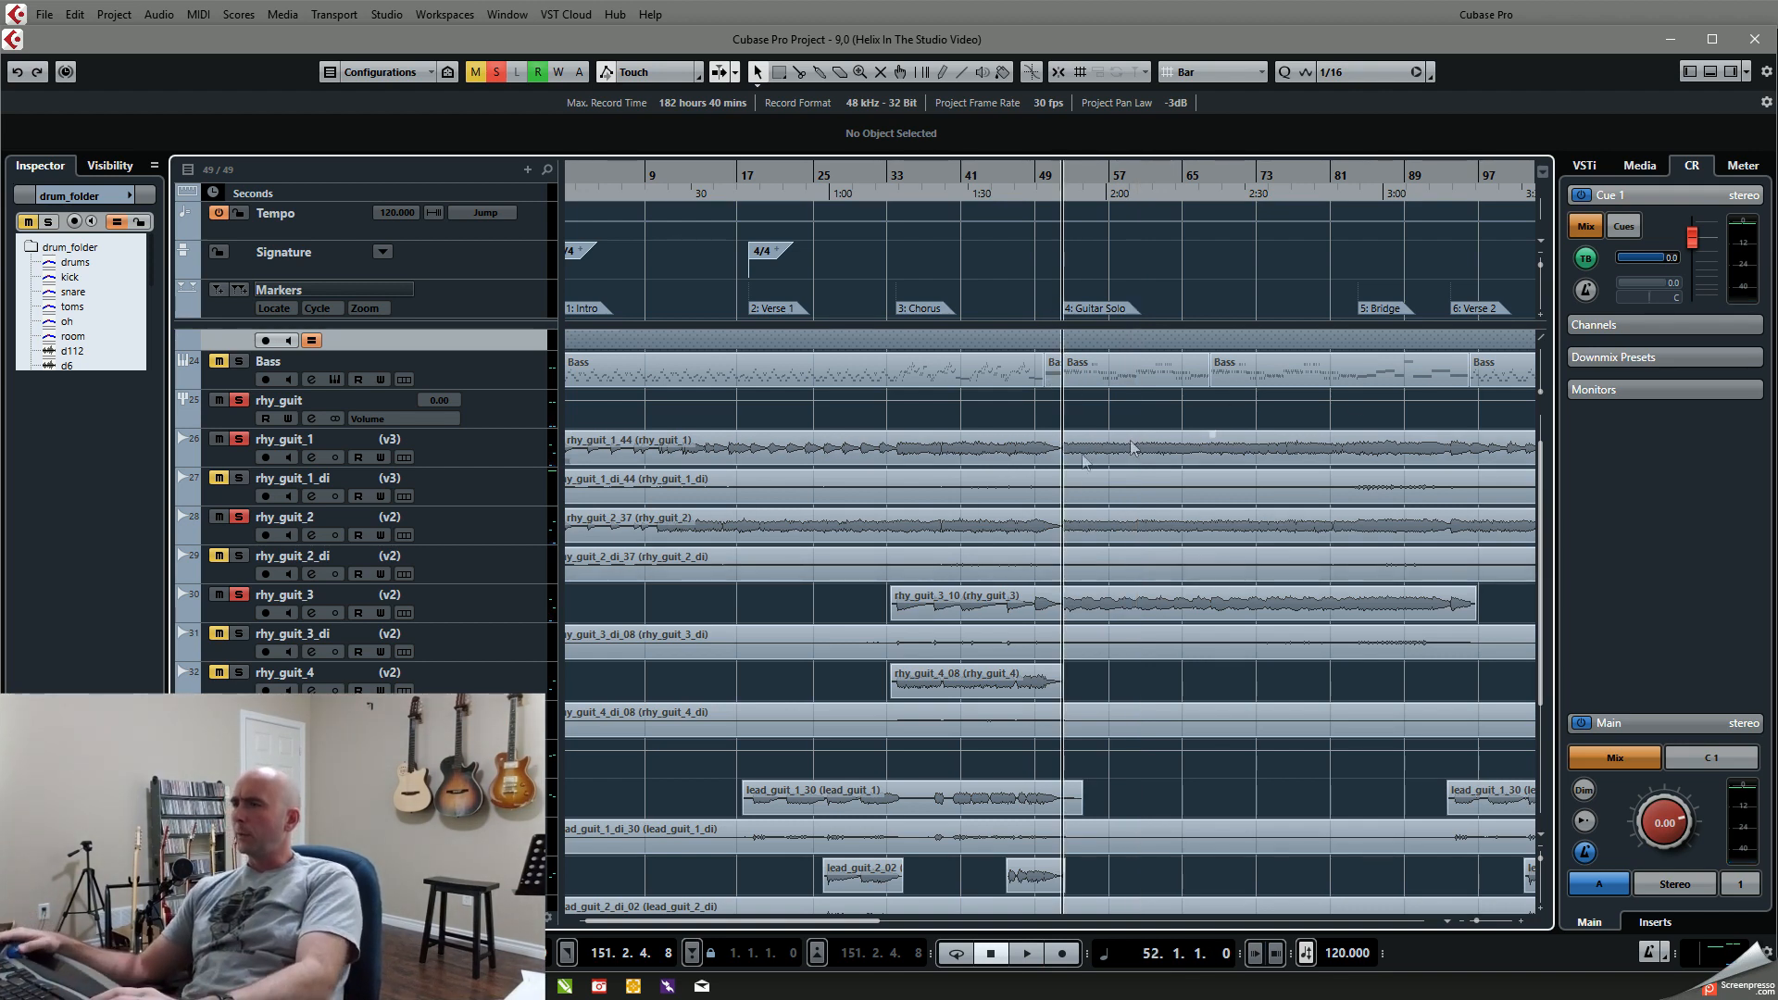
scroll(939, 507, up, 2)
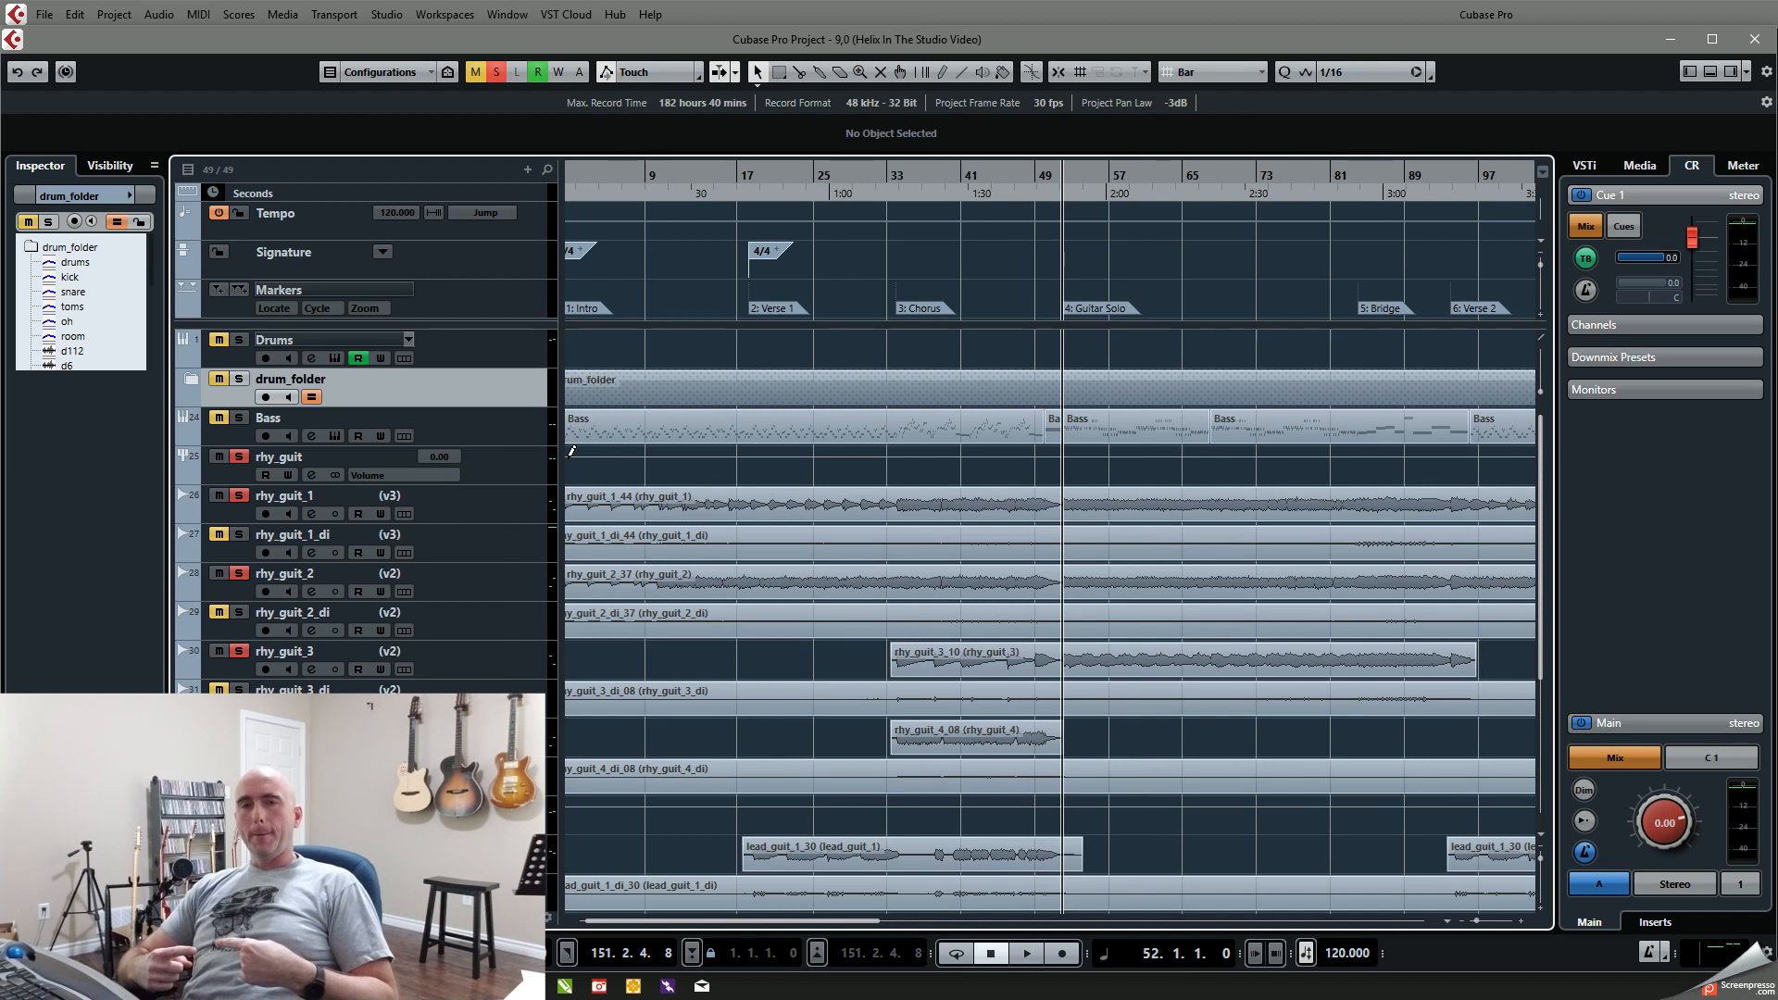
click(238, 340)
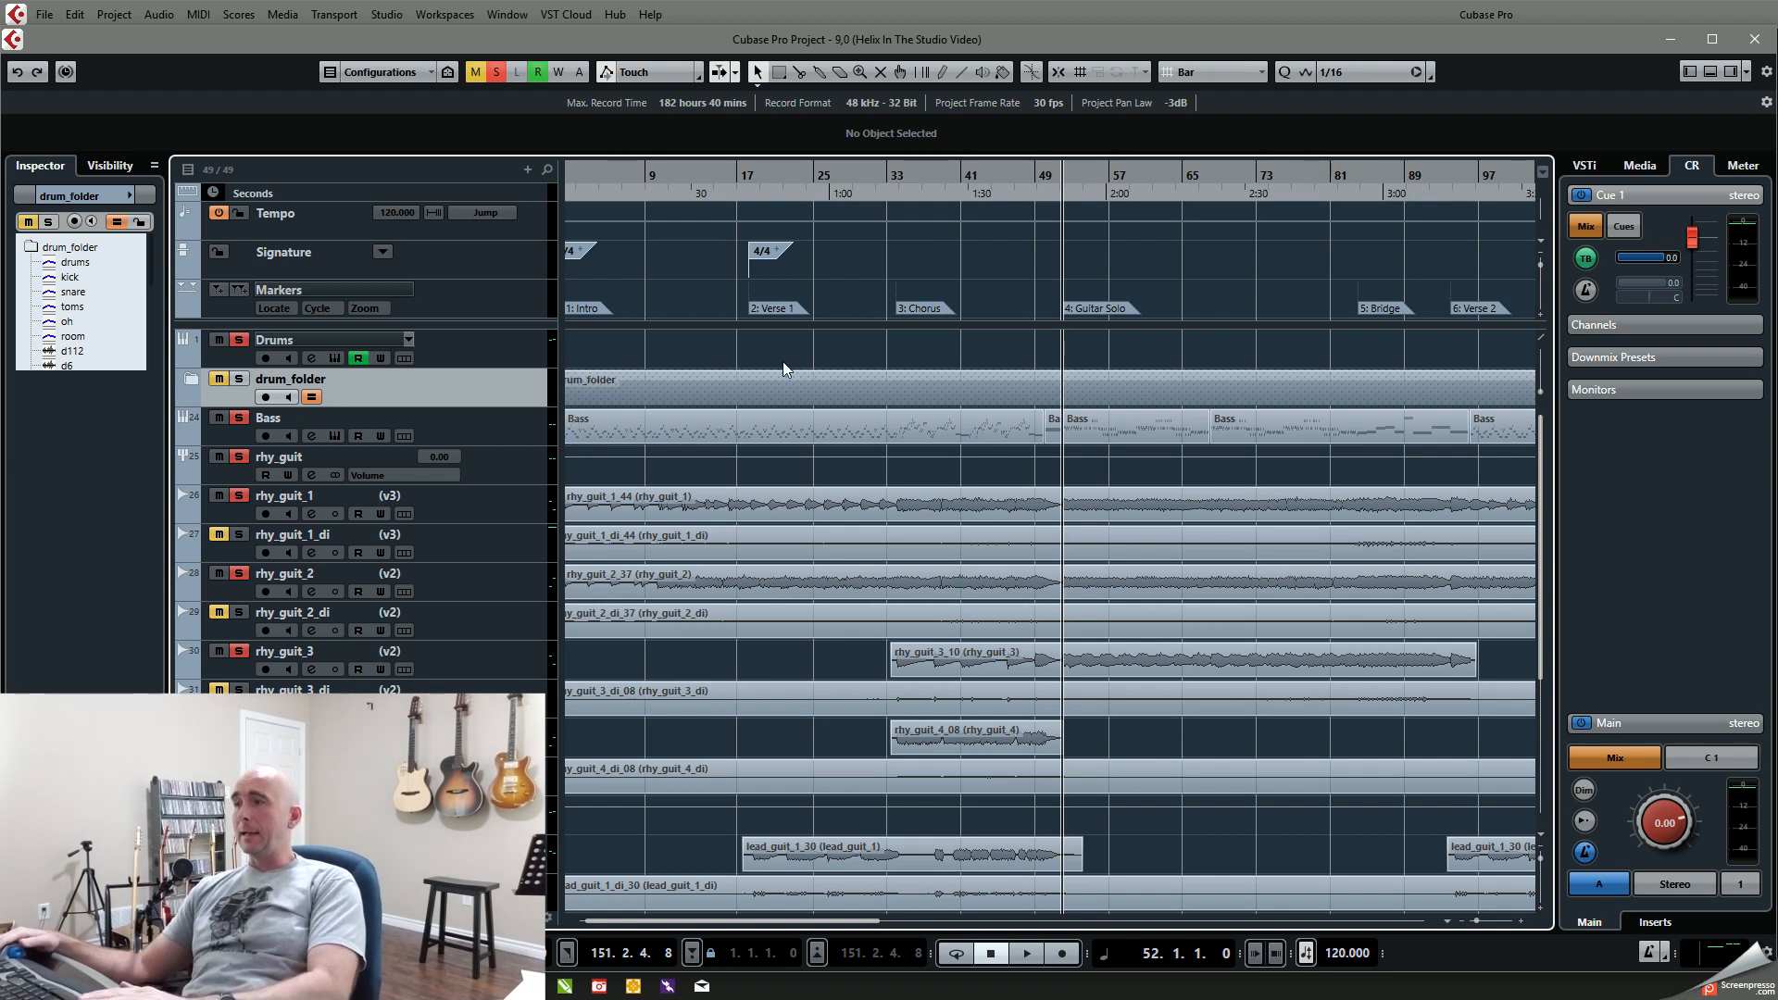
key(space)
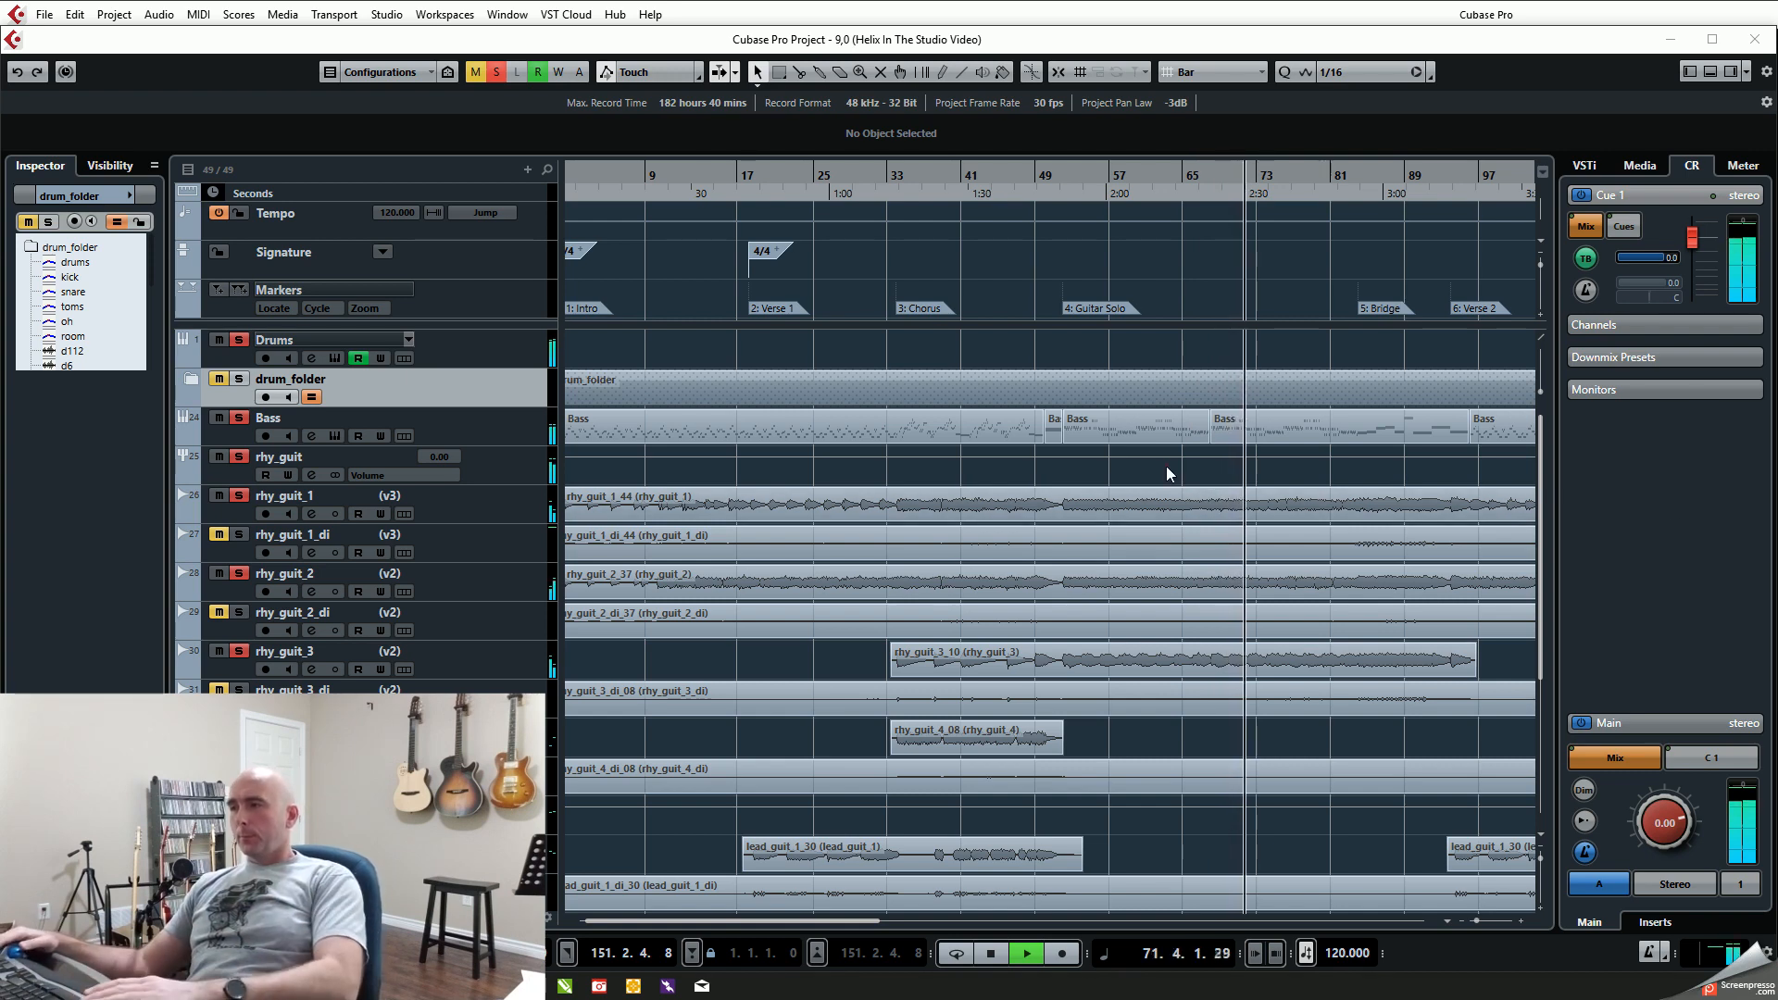
key(space)
key(shift+b)
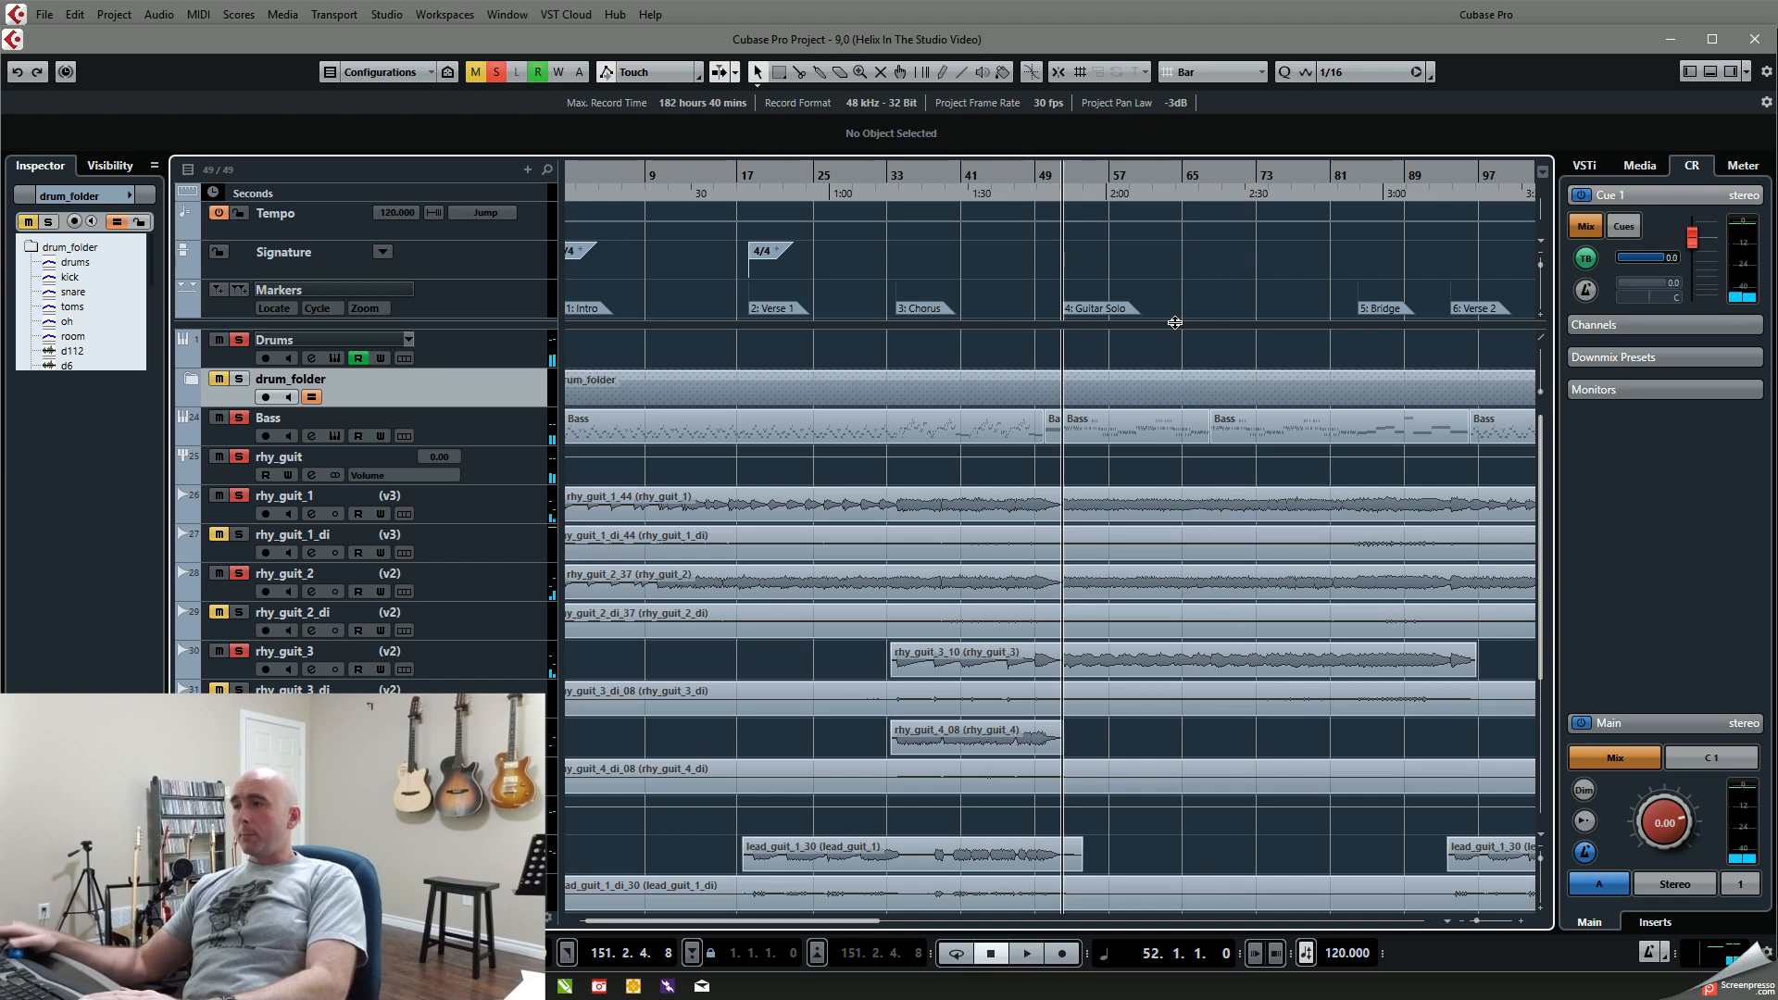
Step: Solo drum_folder instead of Drums, play bars 52 to 84, and clear all solos for a brief full-mix playback from bar 52
click(239, 378)
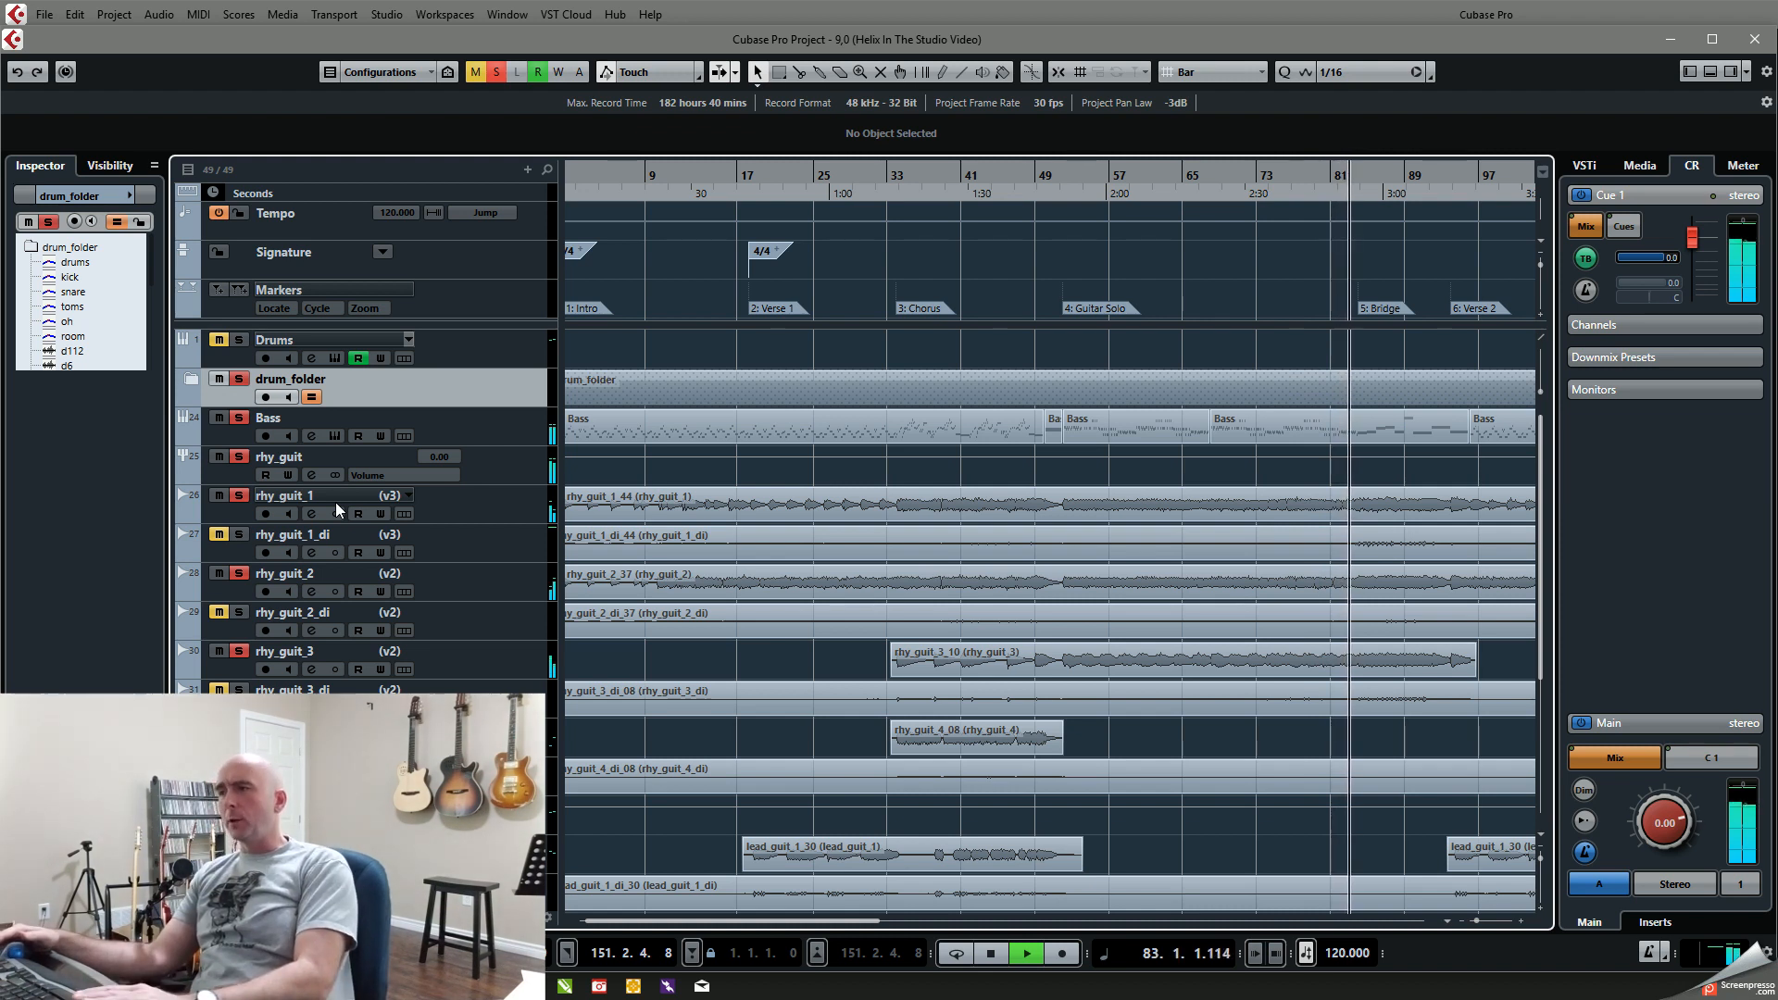
key(space)
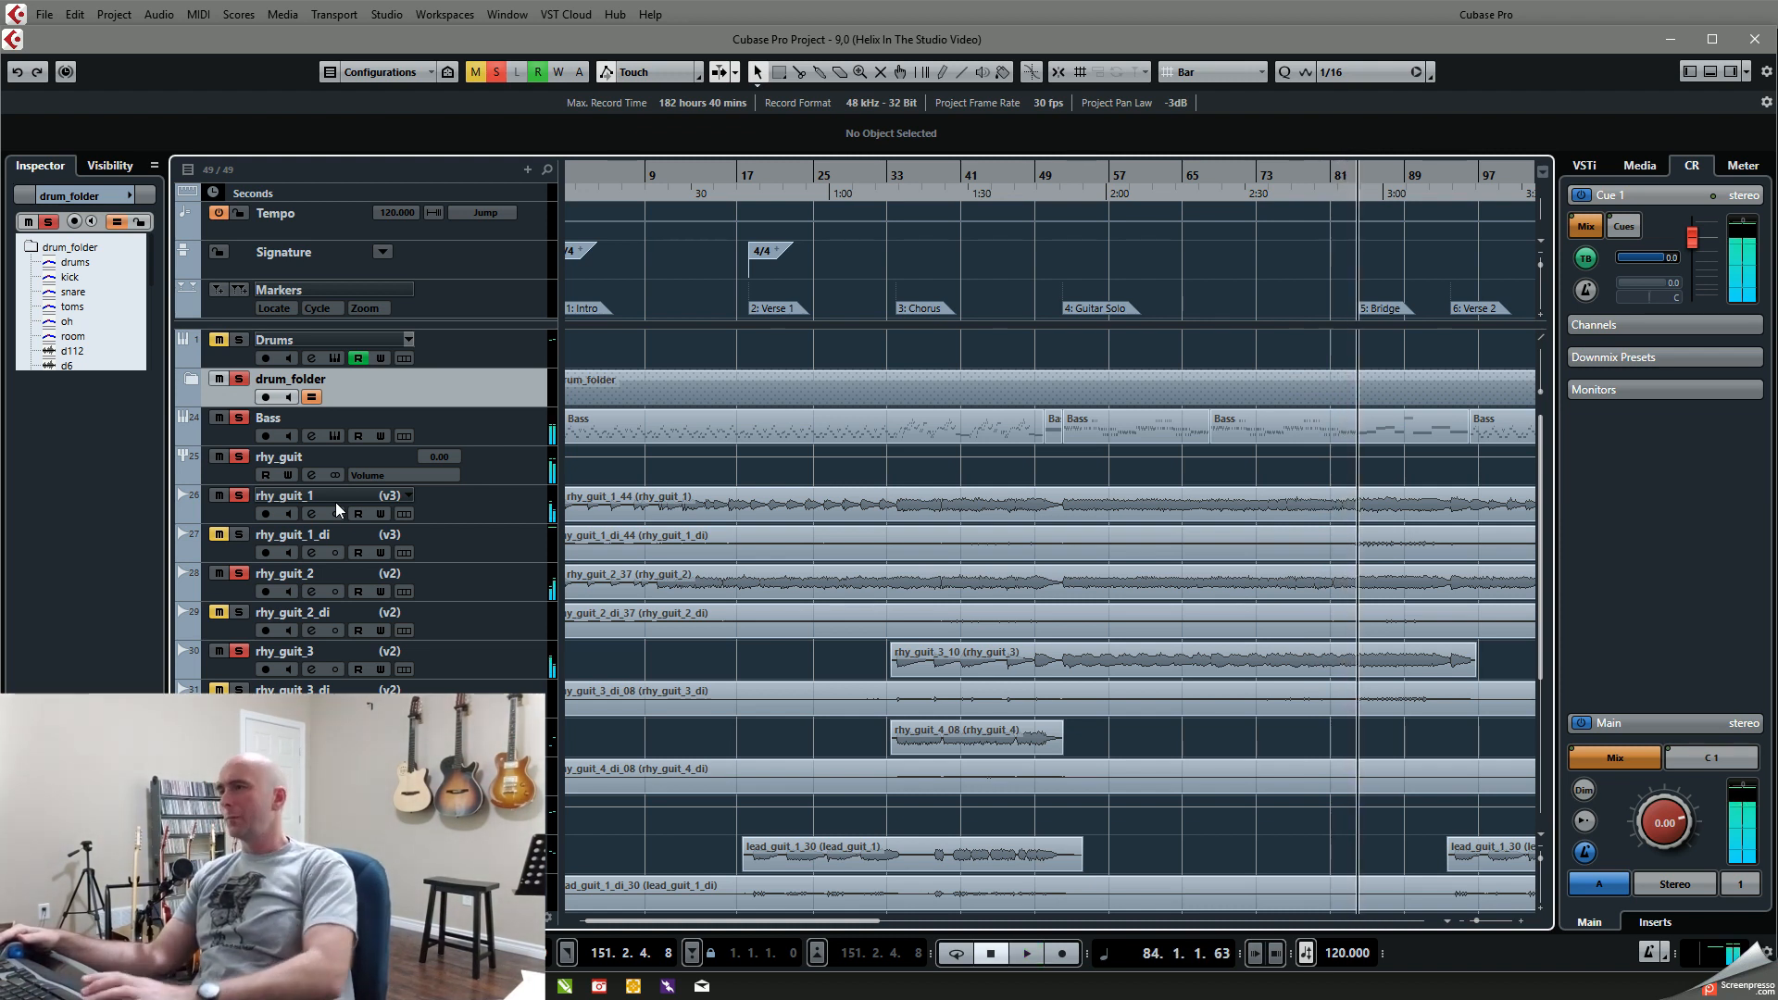
key(shift+b)
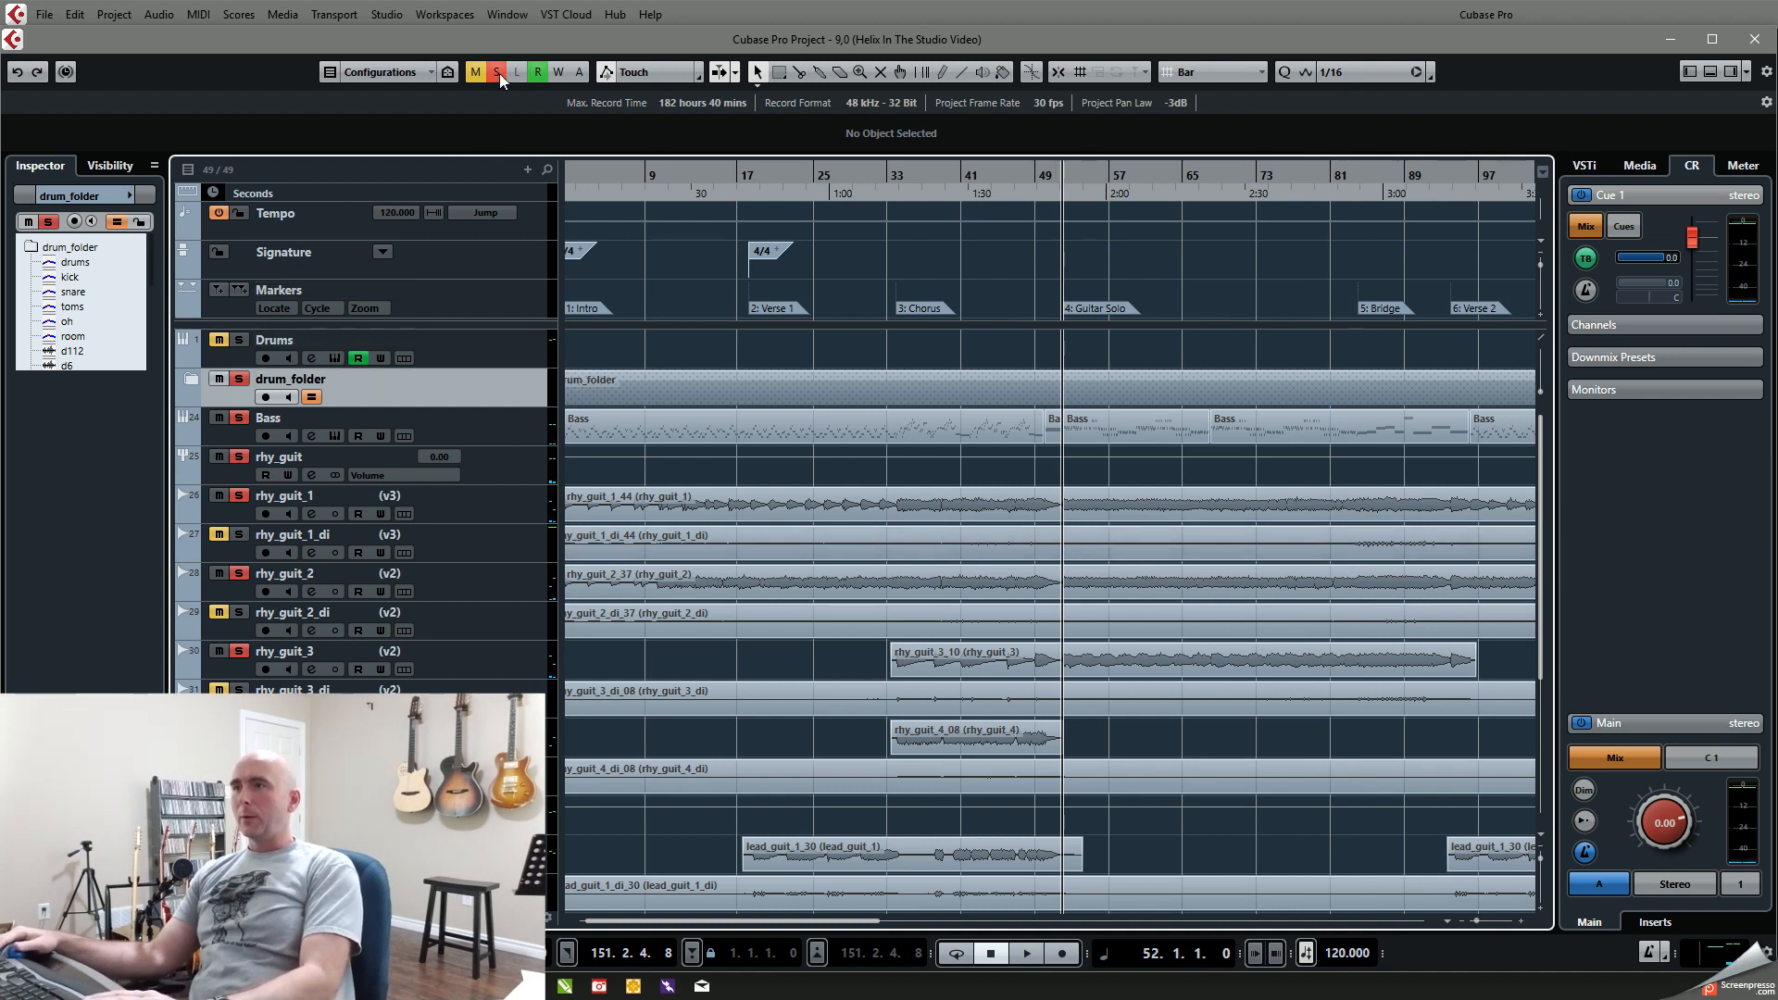
key(space)
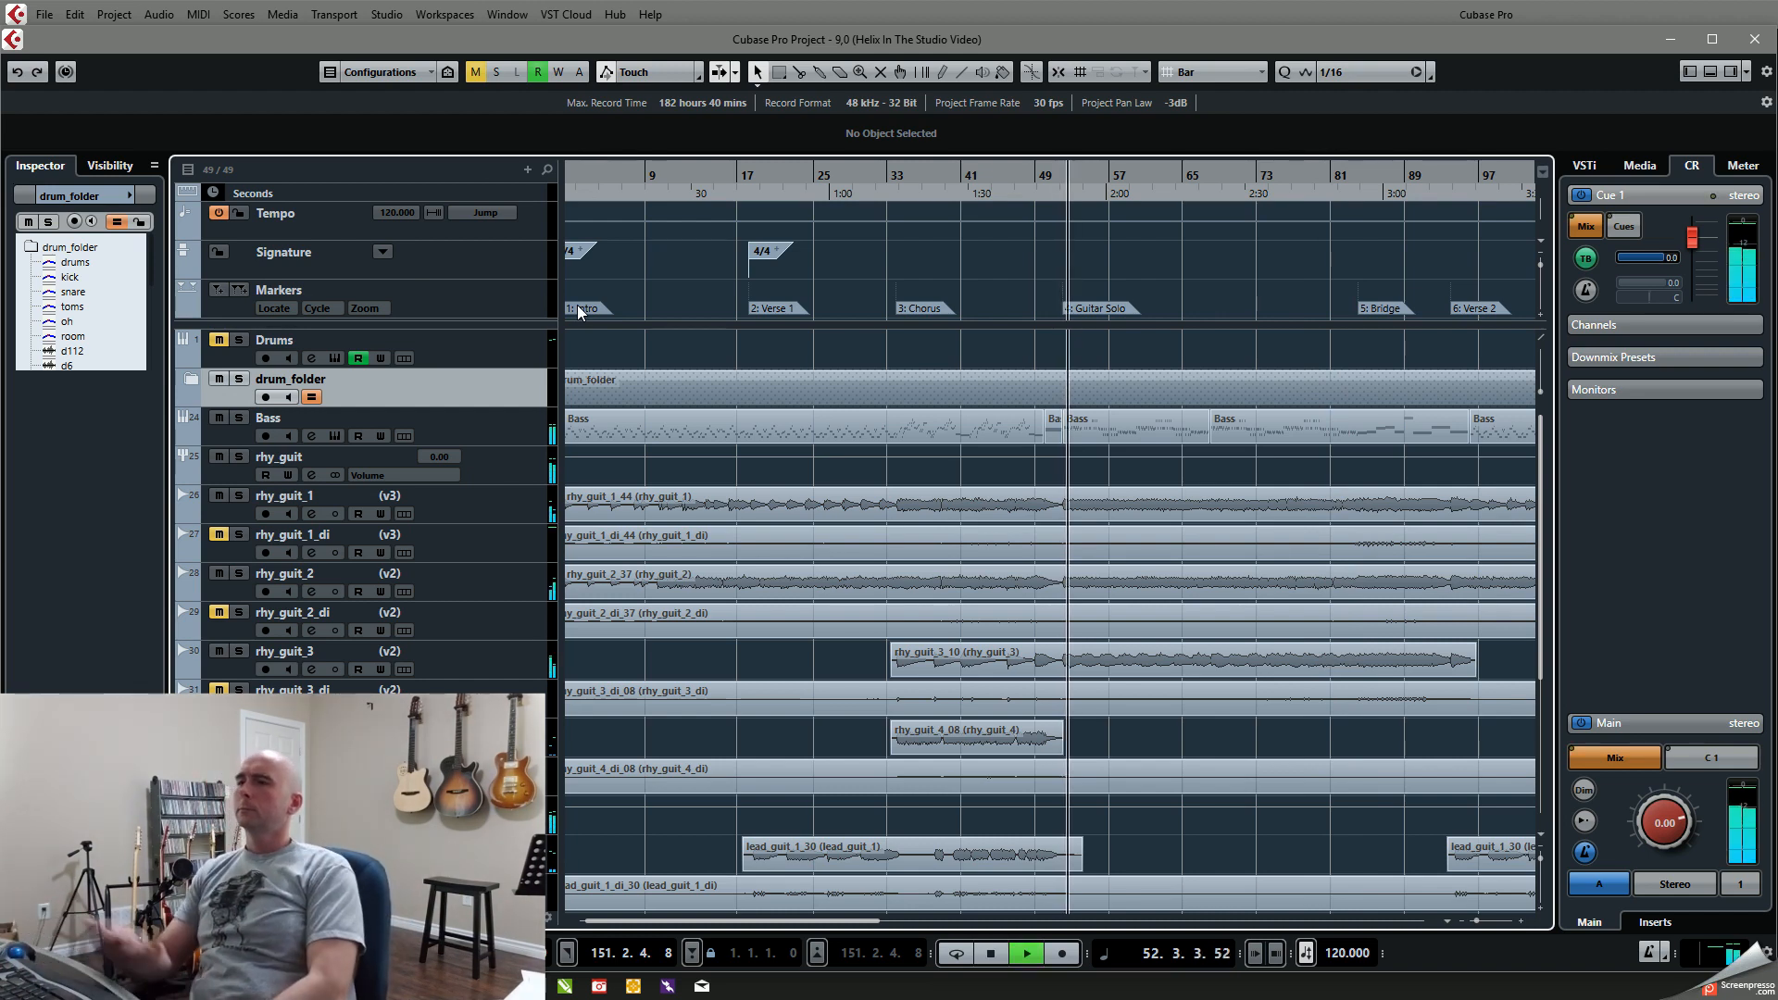
key(space)
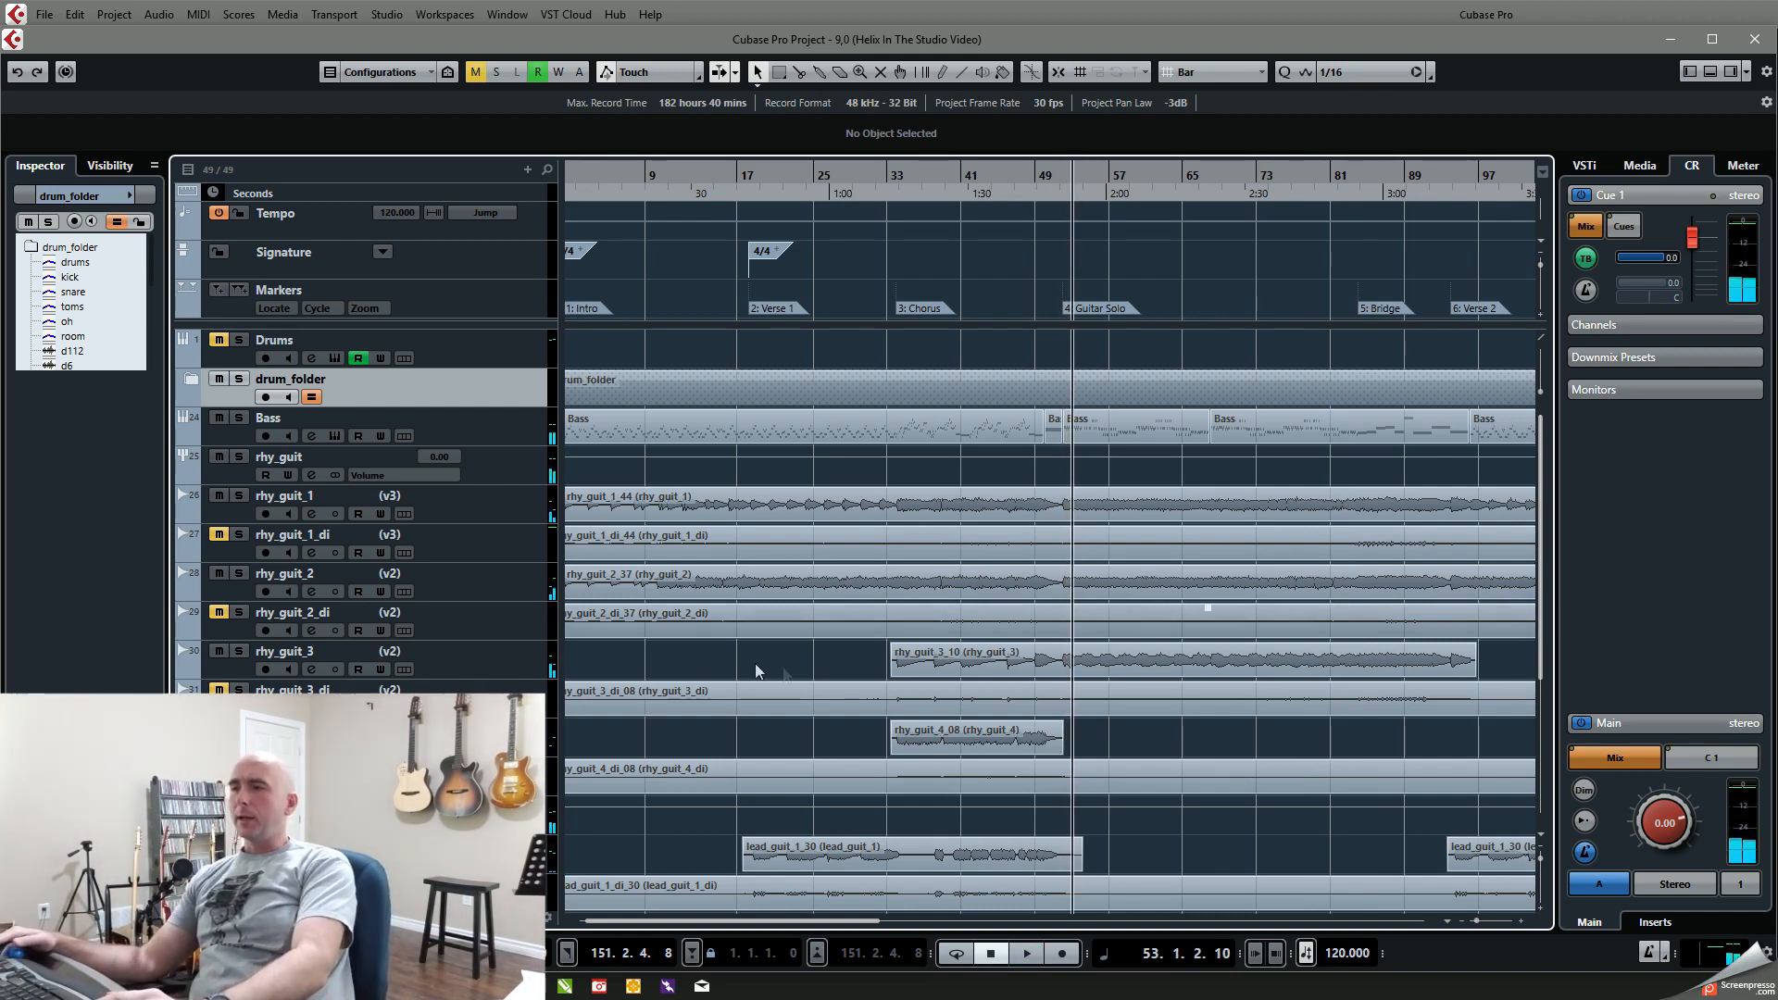
Step: Compare the Notepad amp and volume notes of the guitar_solo track with those of rhy_guit_1 and rhy_guit_2
scroll(782, 667, down, 6)
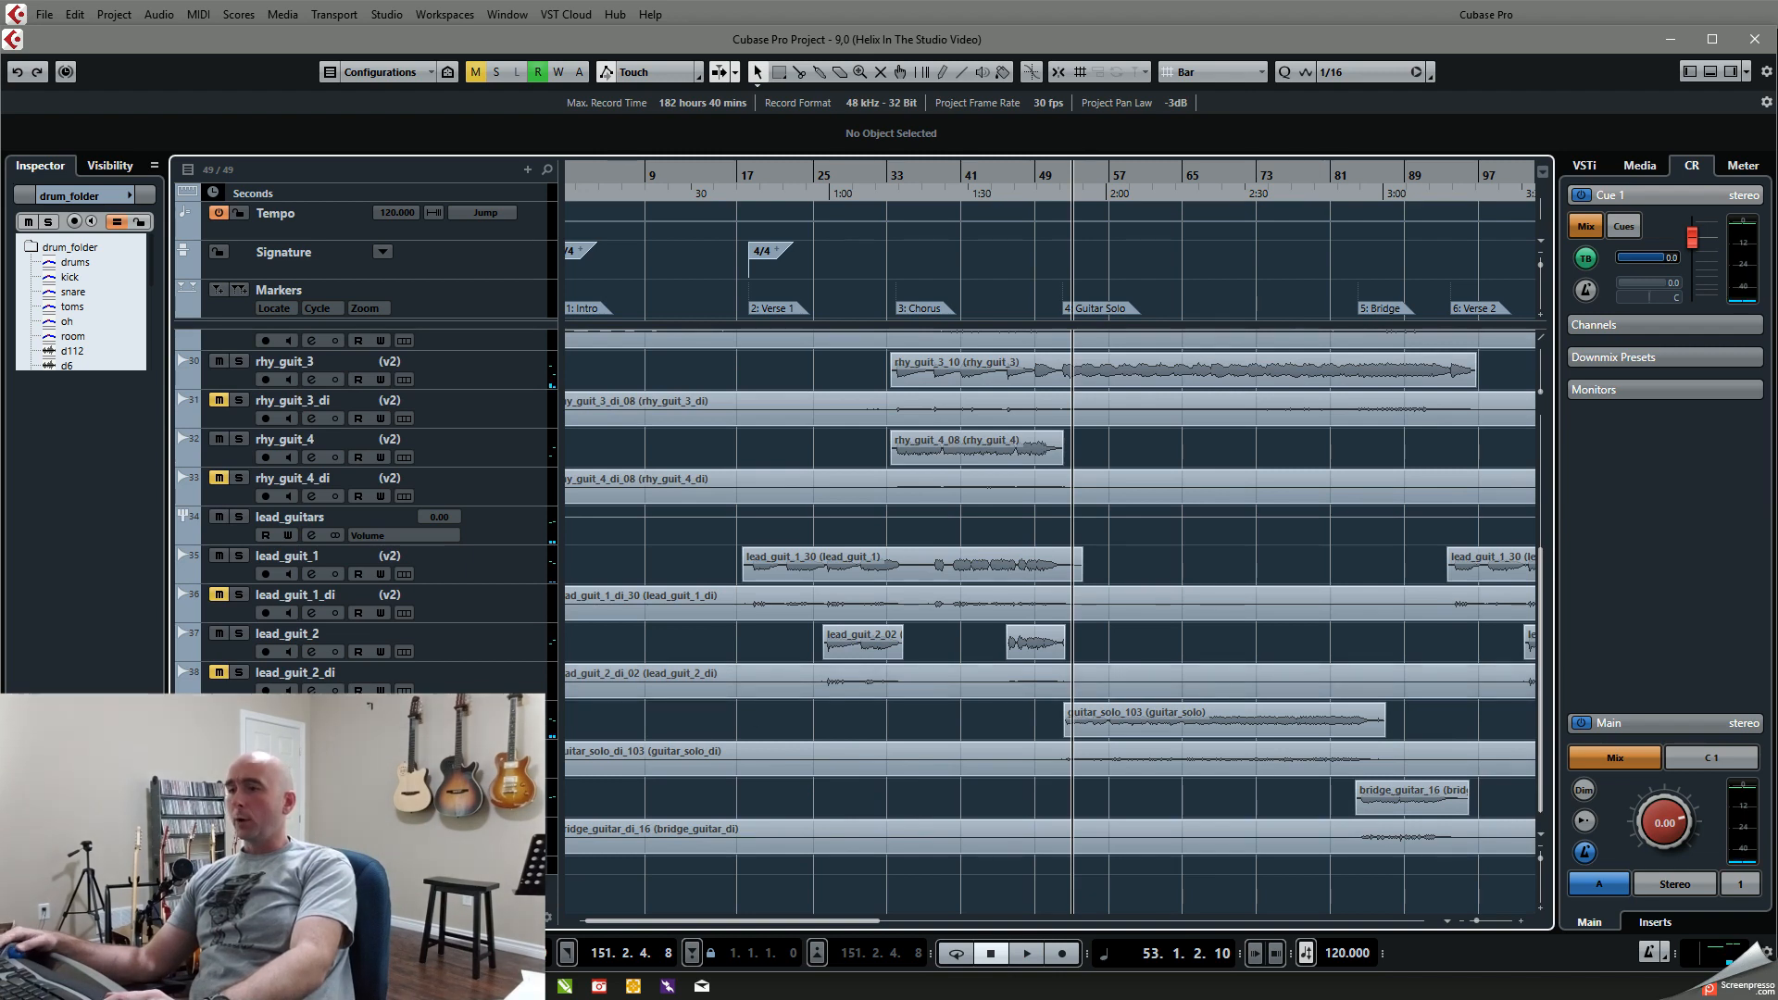
click(297, 713)
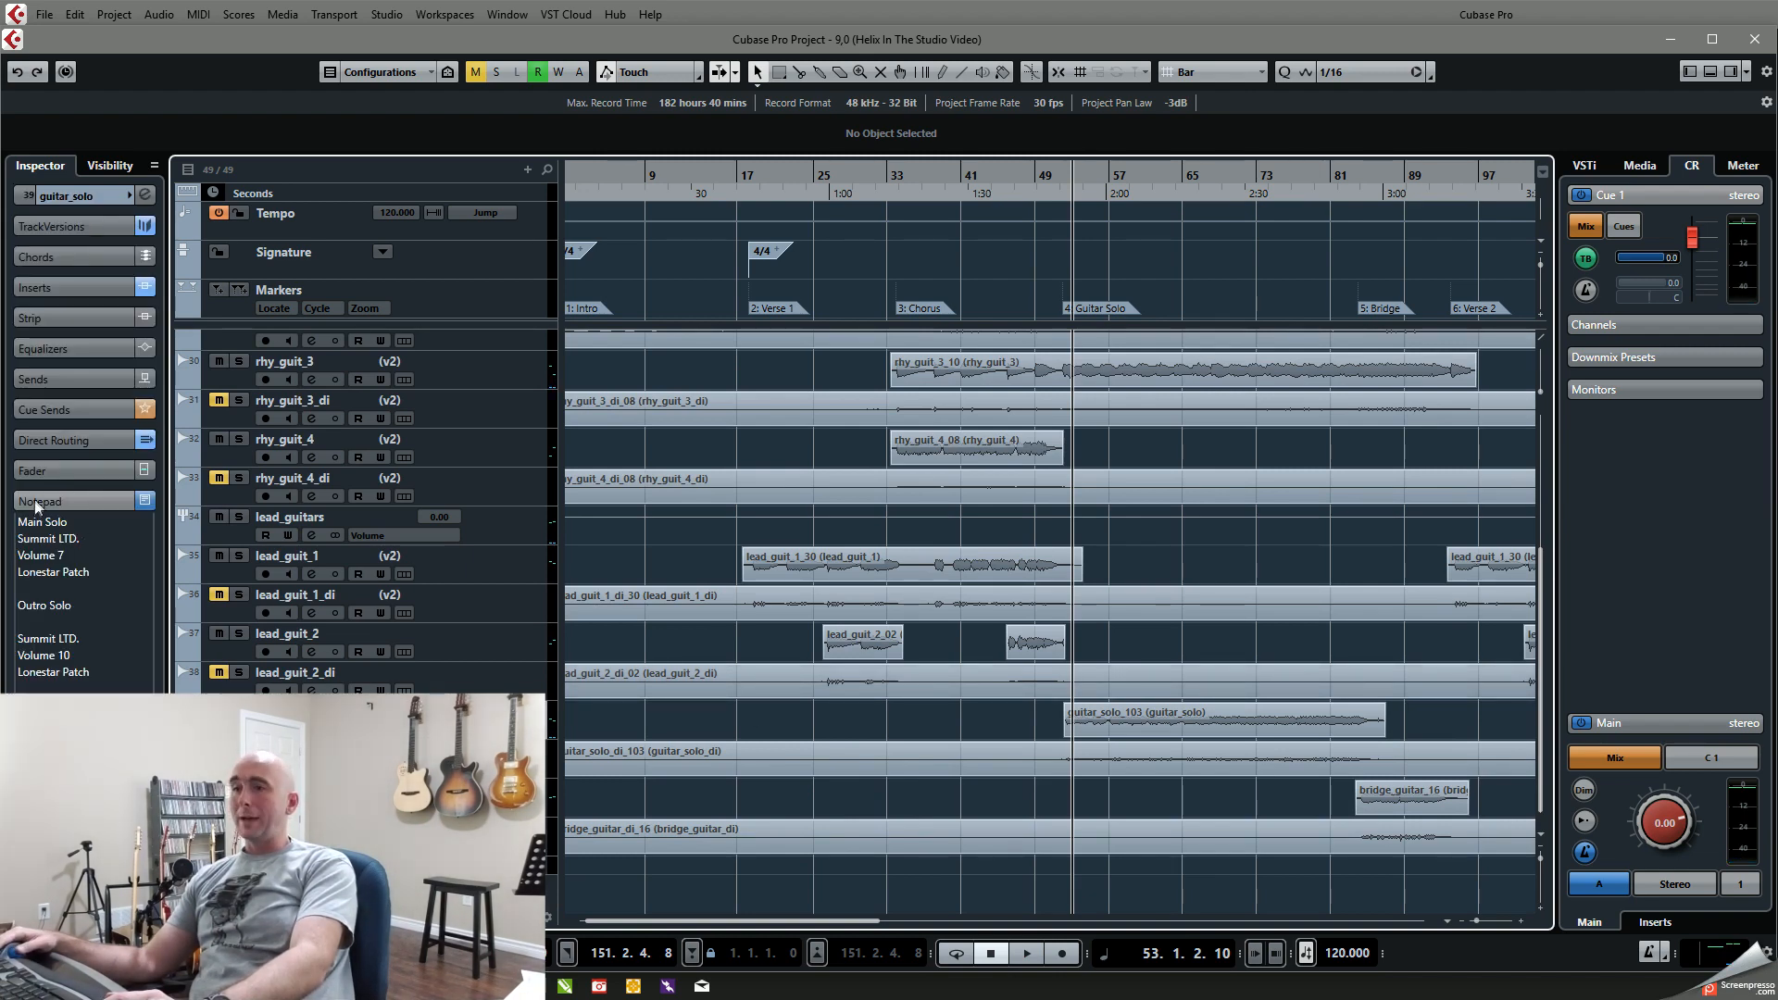
scroll(667, 547, up, 5)
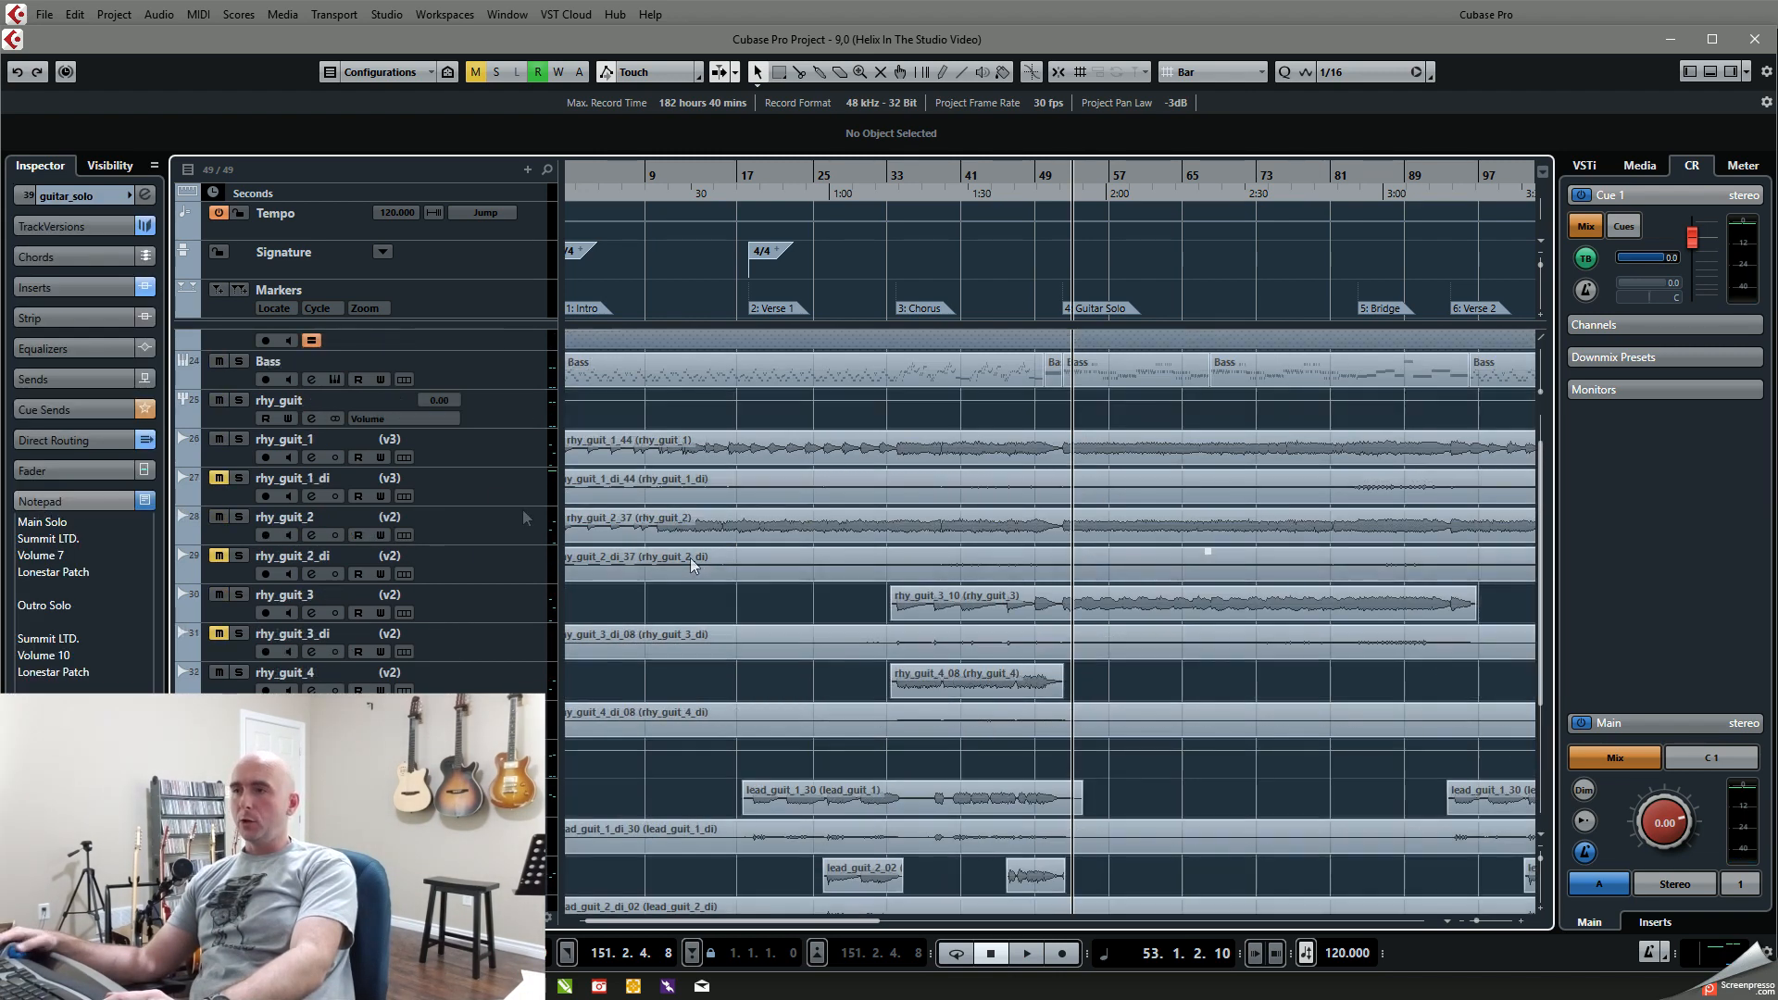
click(504, 450)
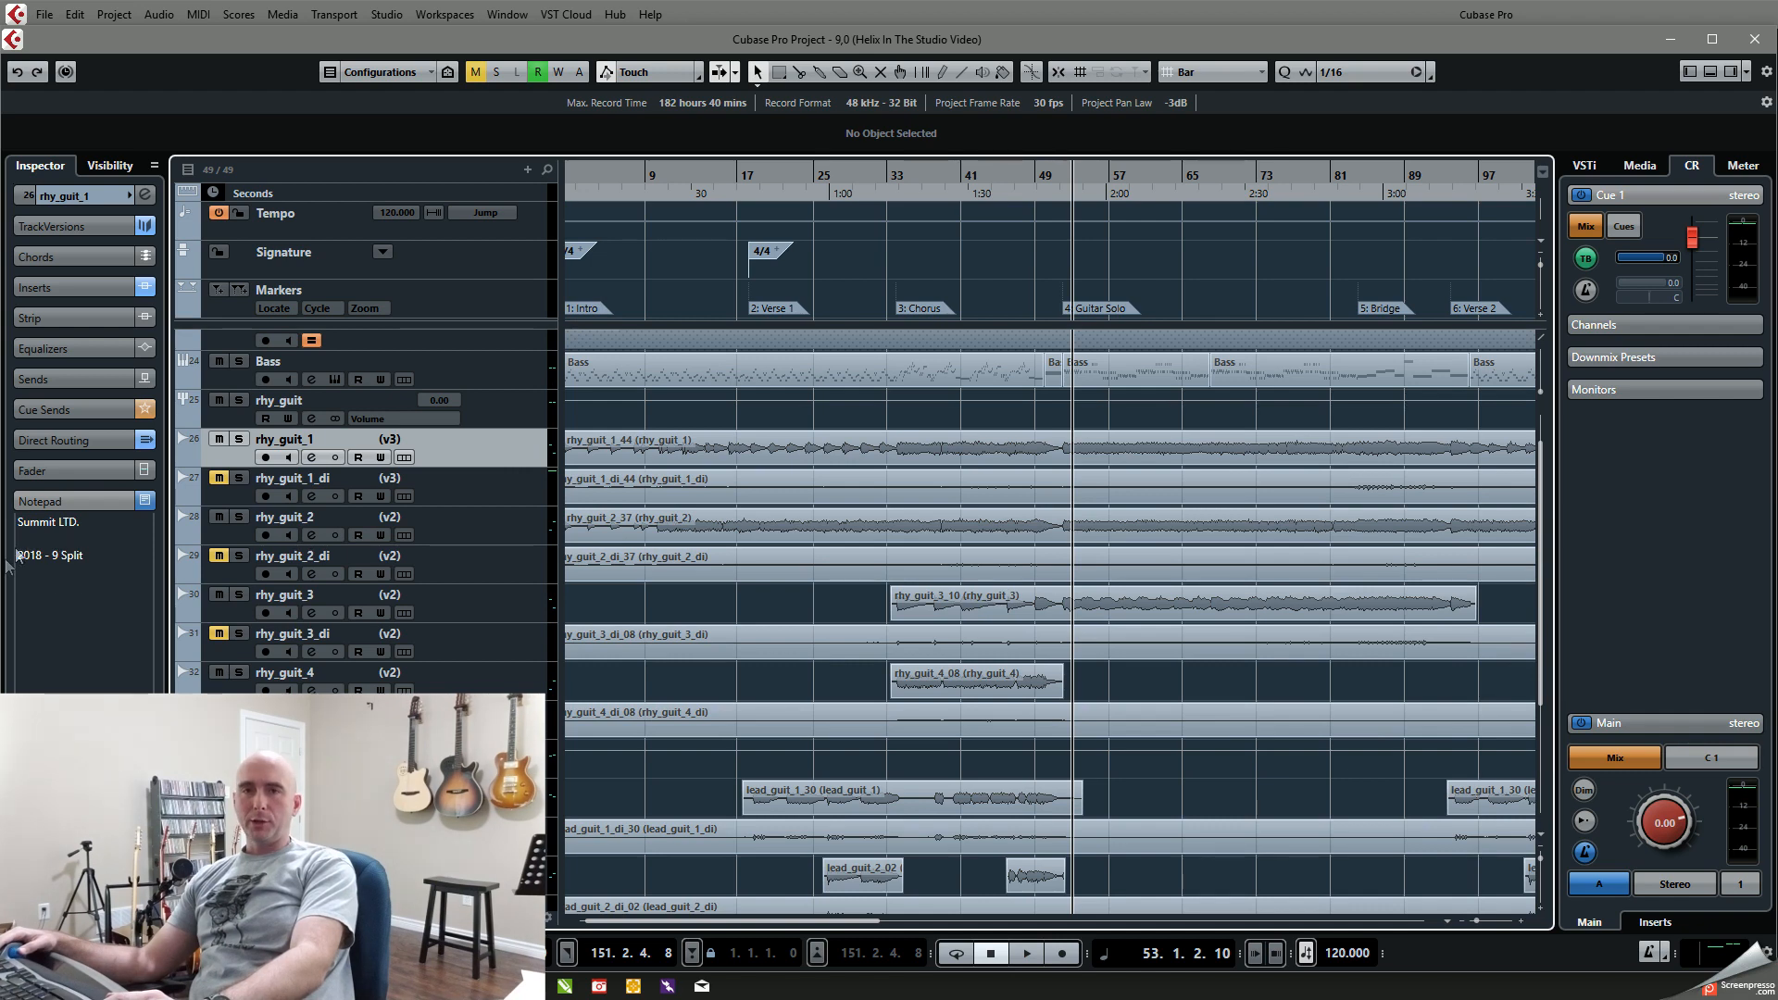
click(463, 531)
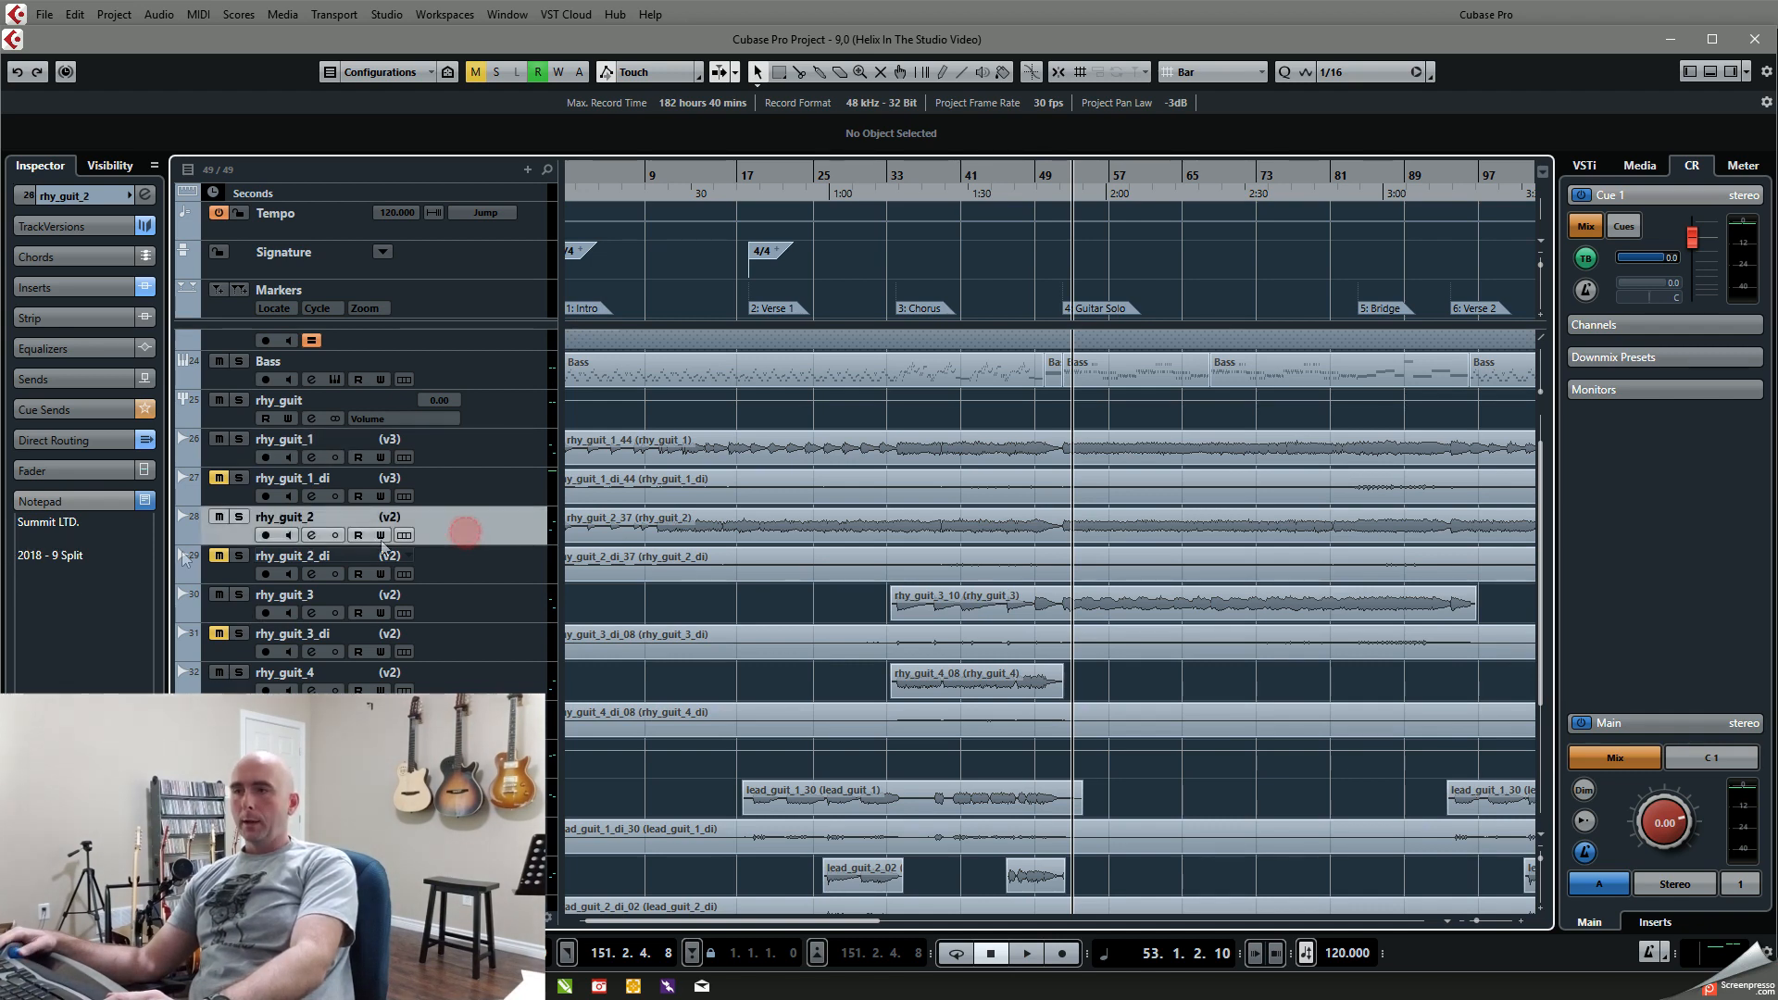
scroll(463, 532, down, 5)
click(463, 717)
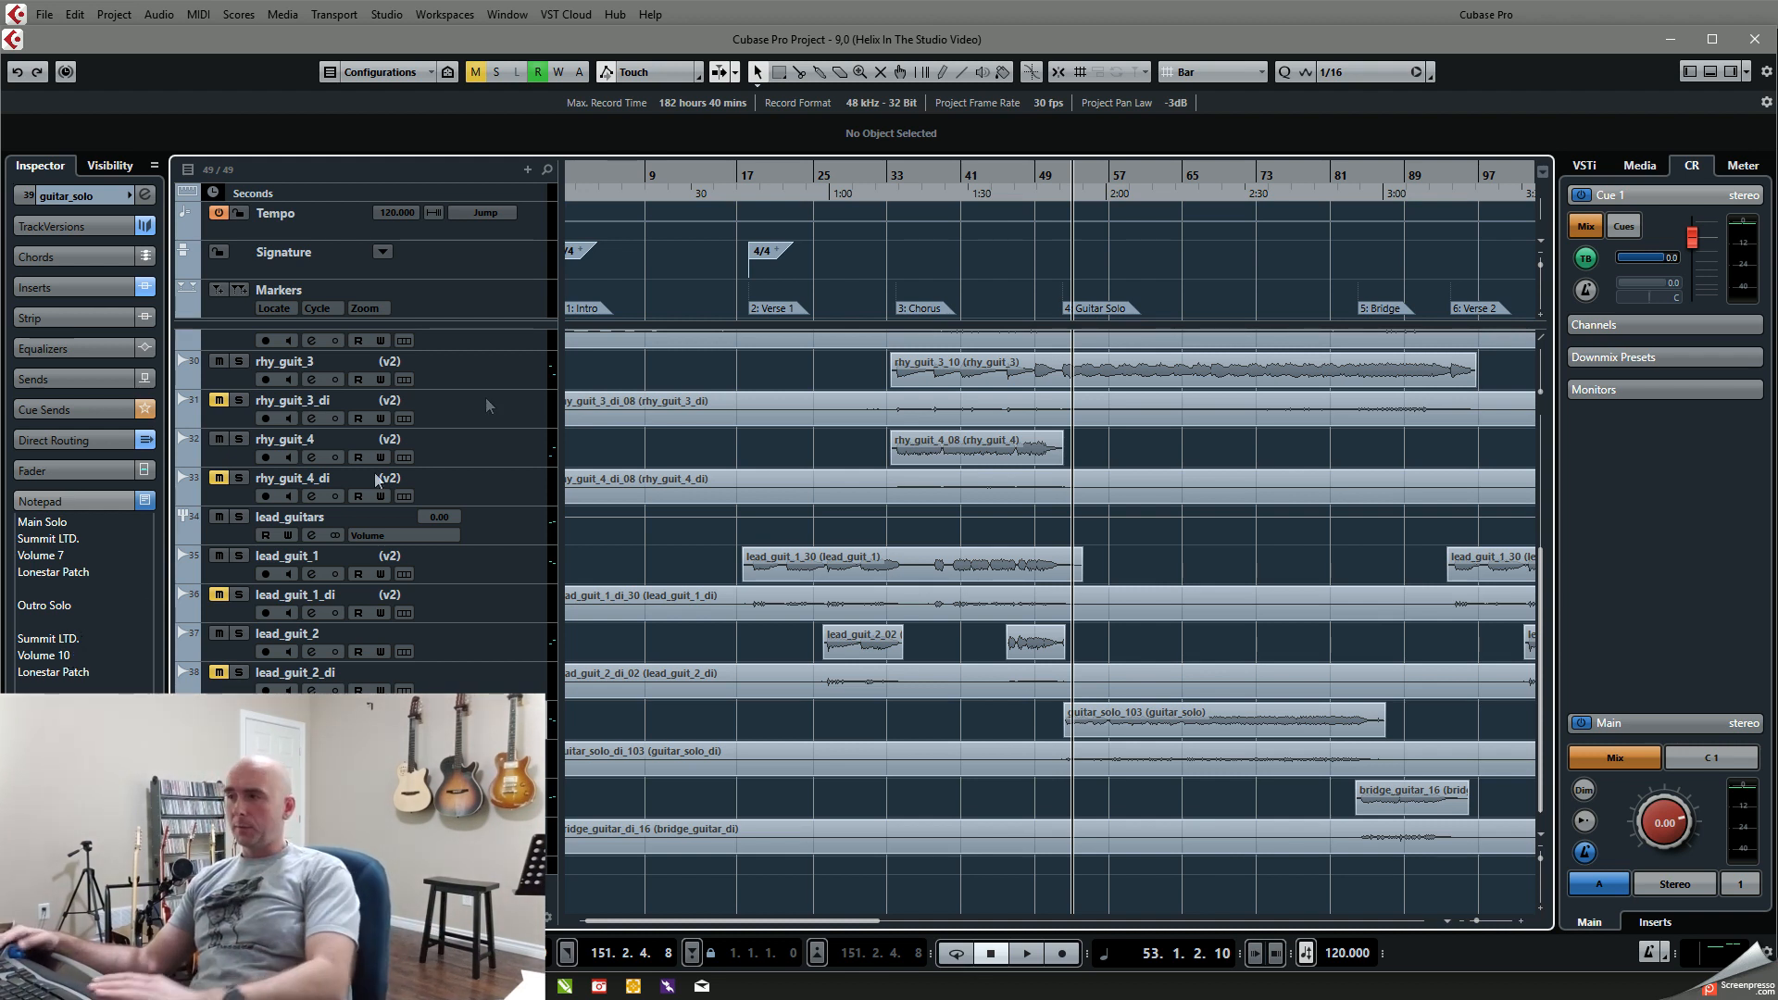
Step: Play the full mix through the Guitar Solo section to about bar 84 and place the cursor at the start of the Bridge
key(space)
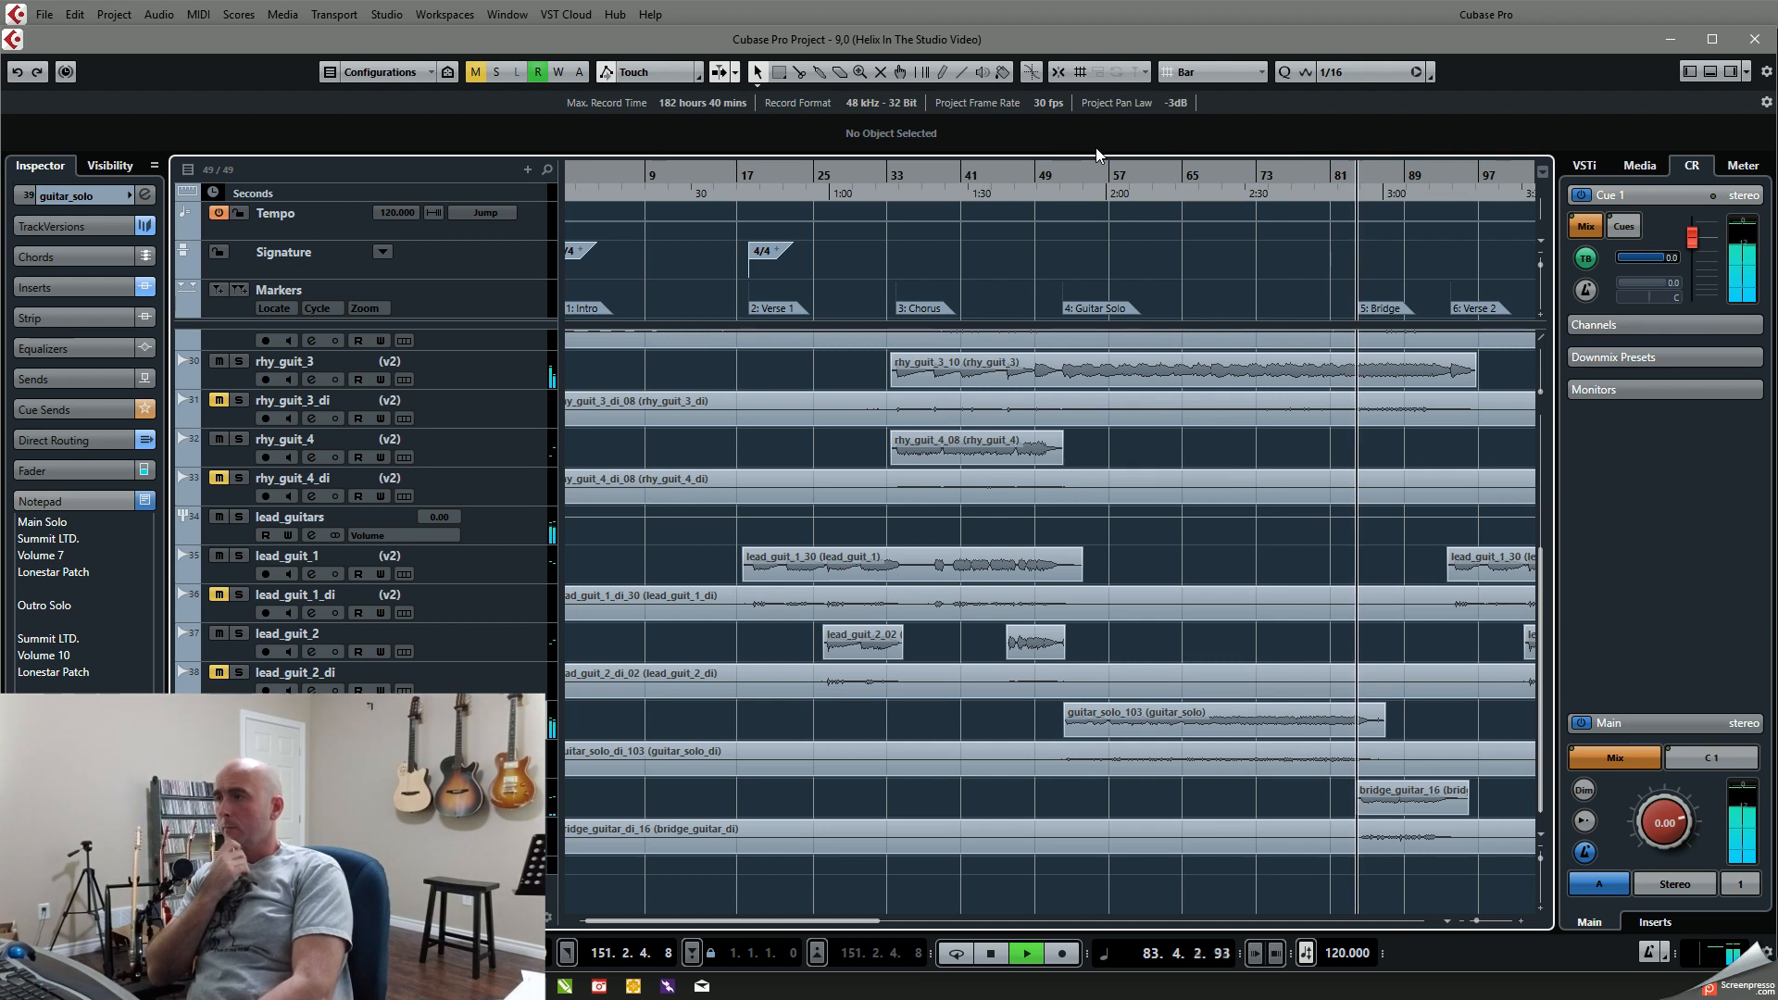
key(space)
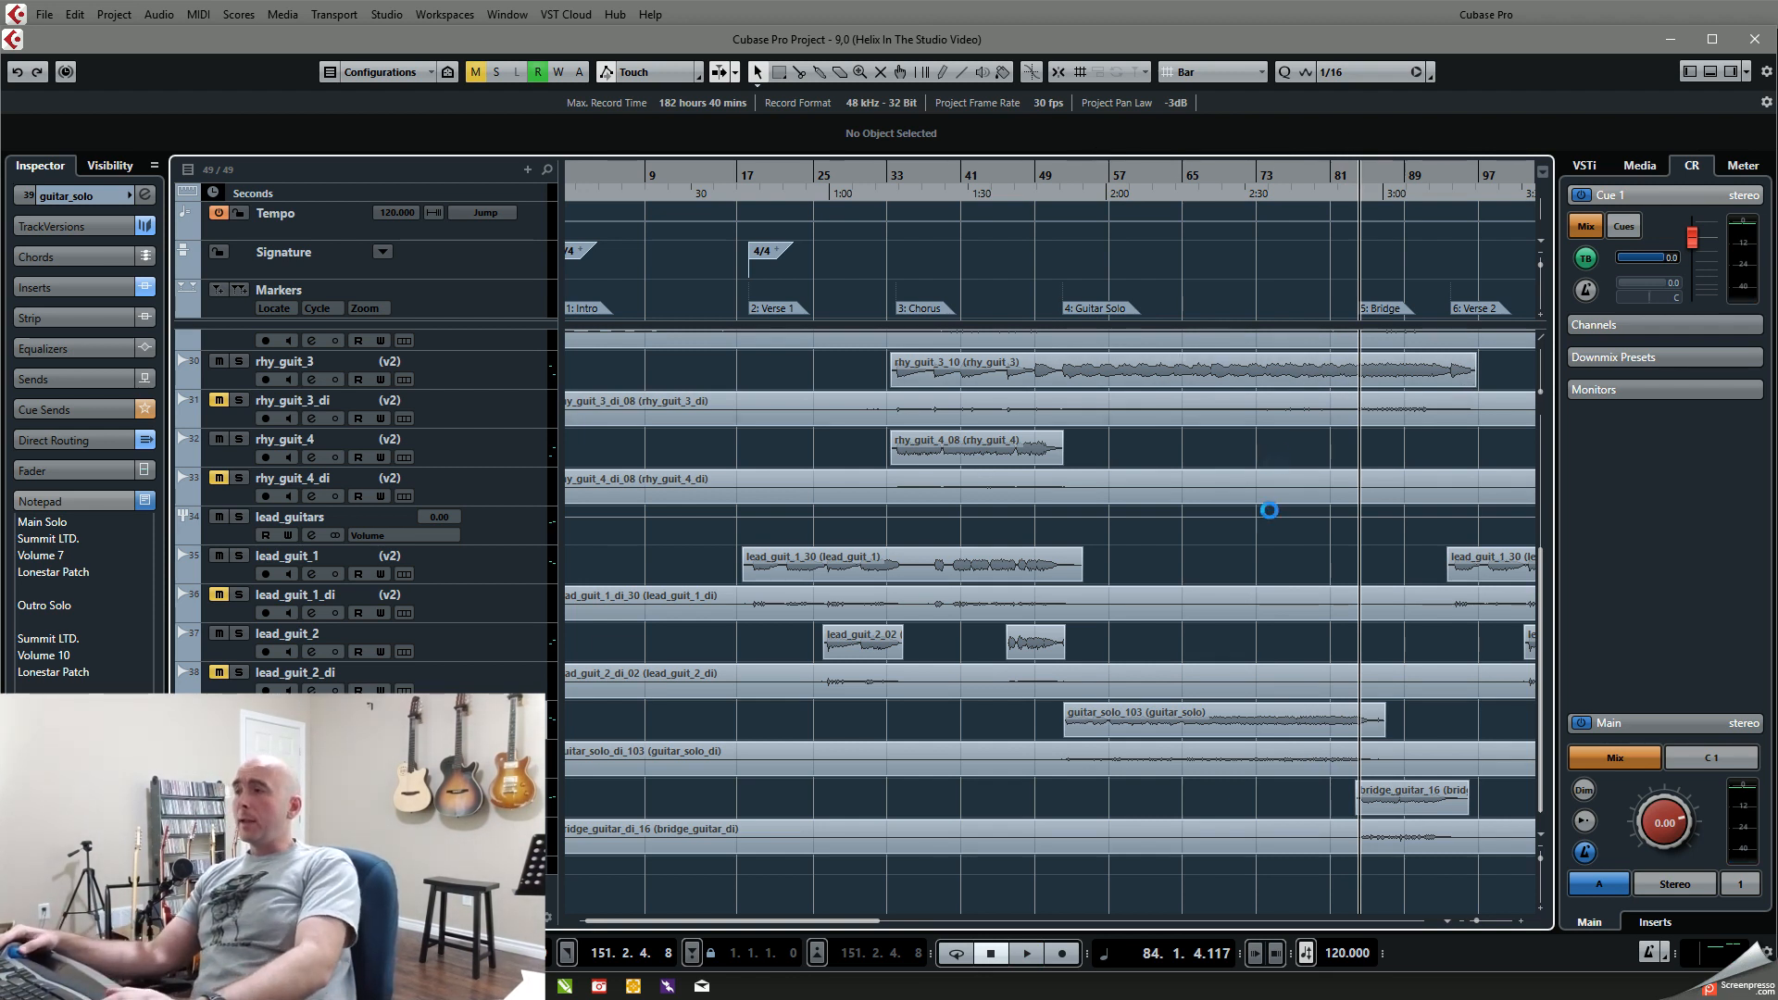
scroll(1203, 563, right, 5)
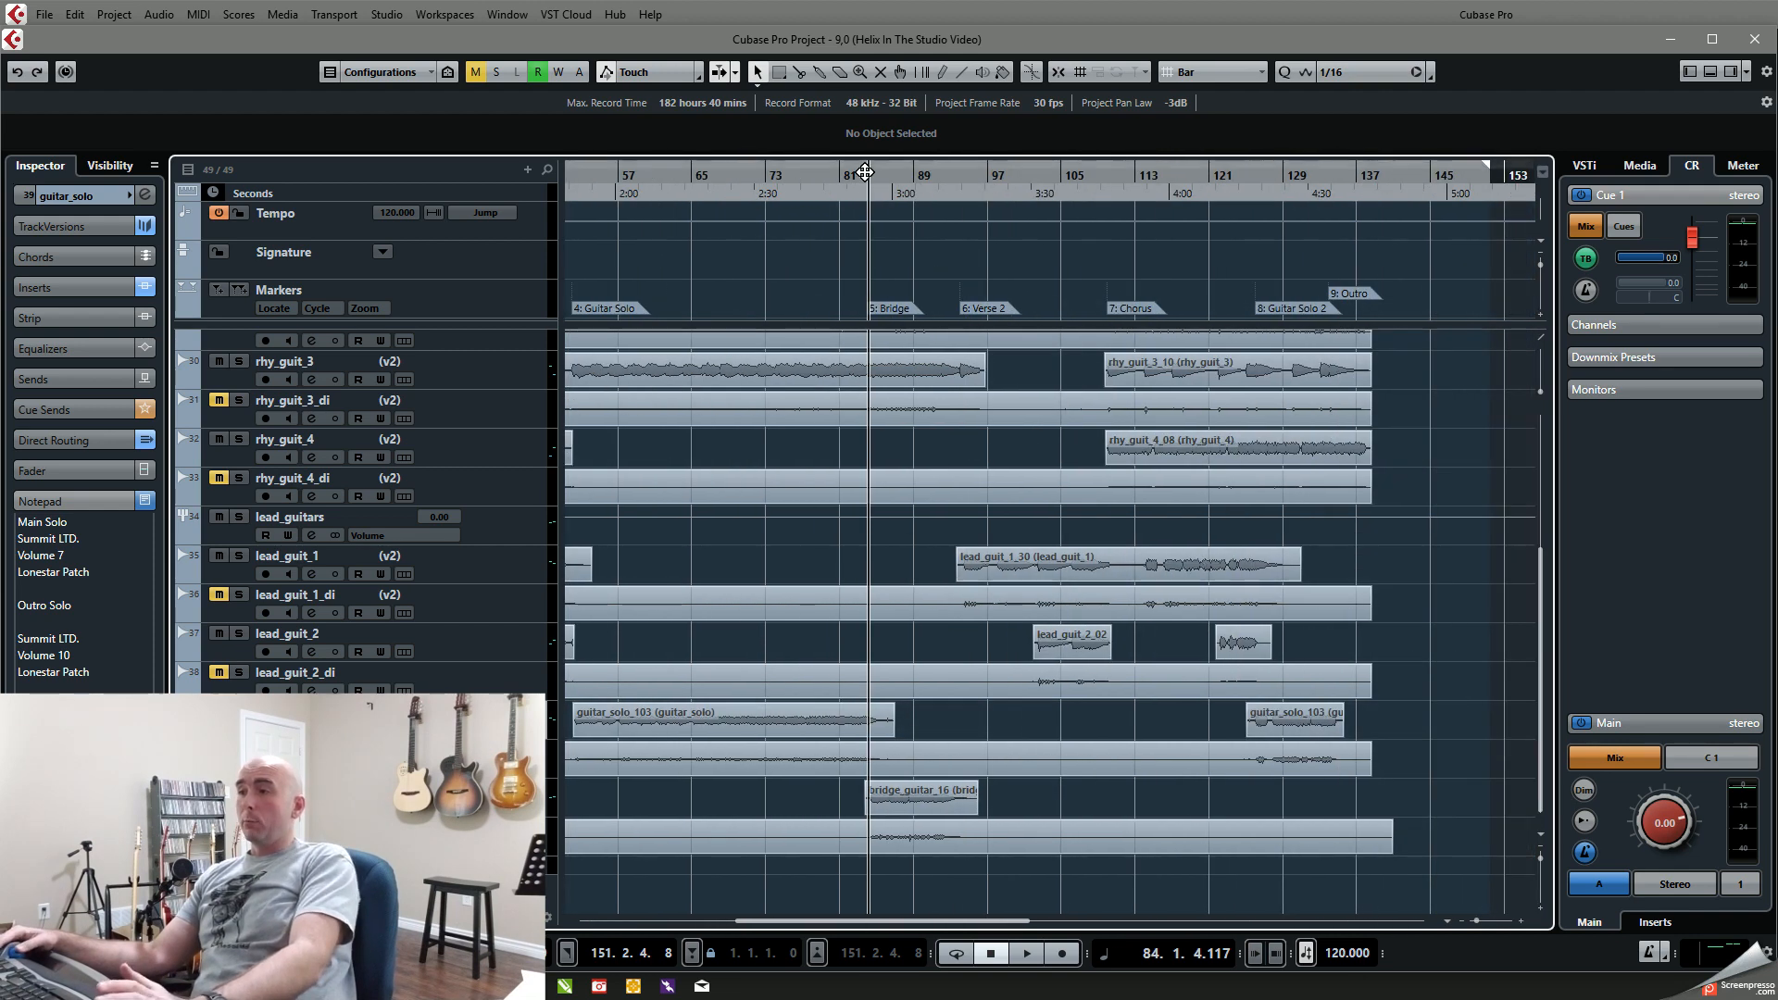
key(shift+b)
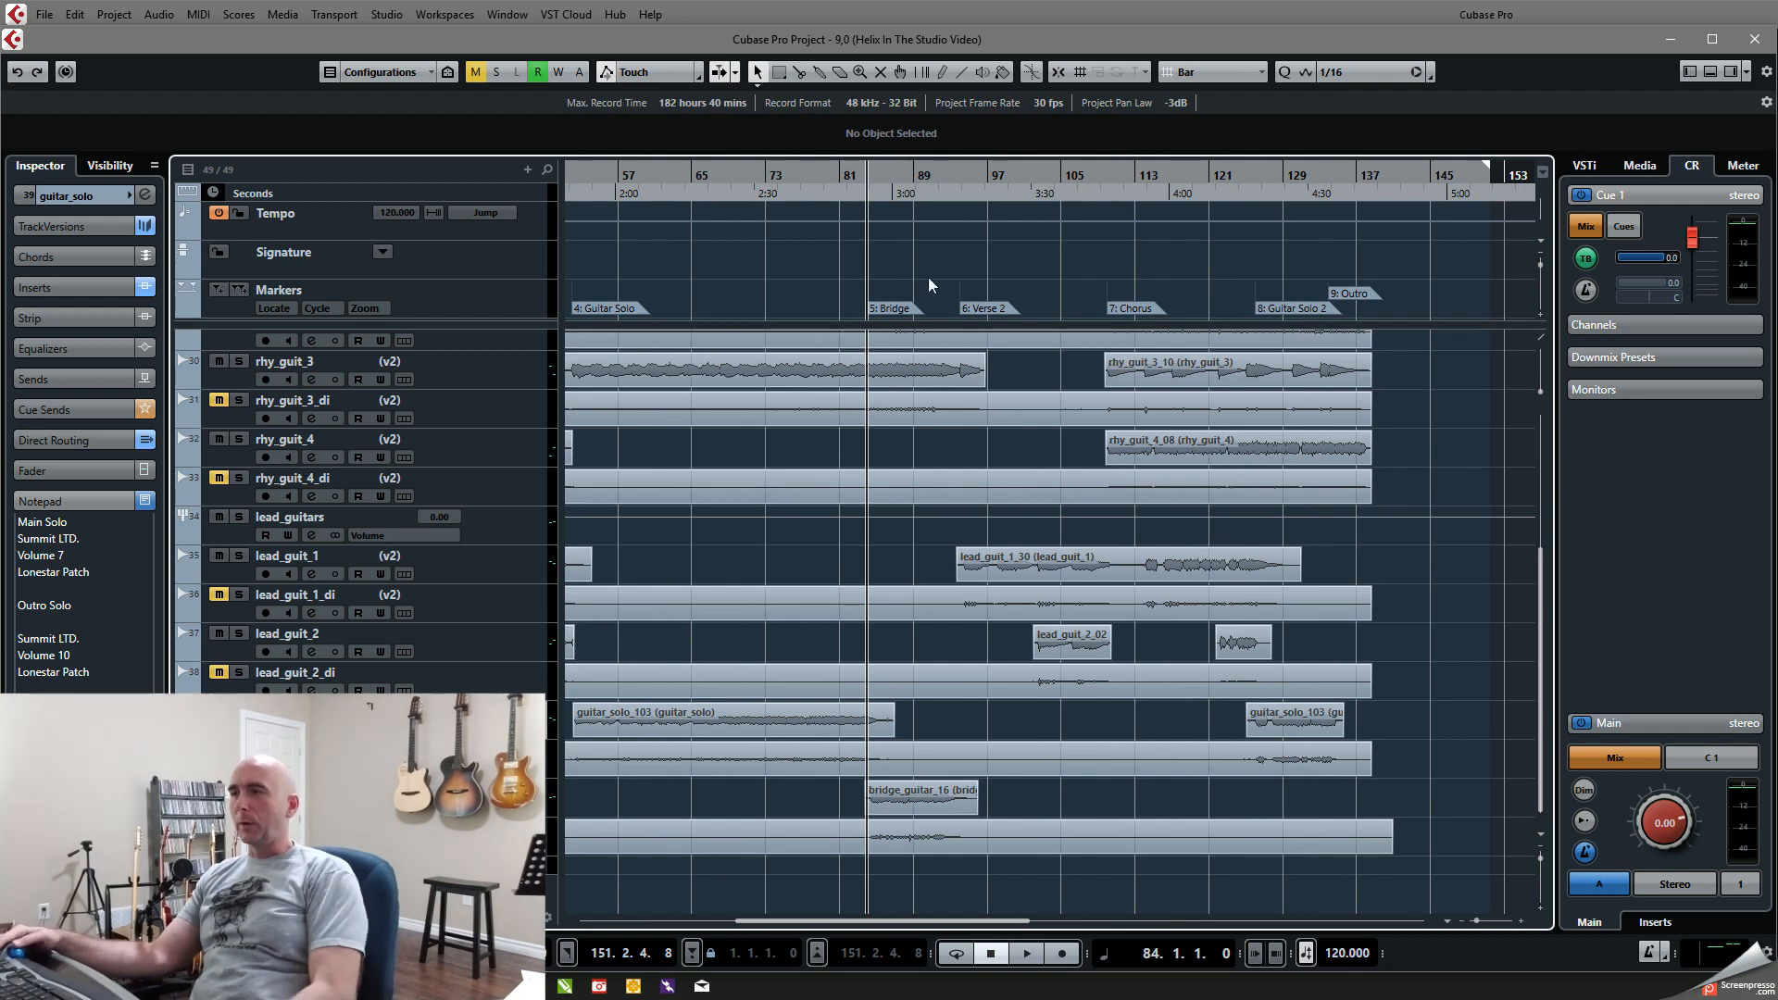
Step: Solo drum_folder, Bass and the rhy_guit group with its rhythm tracks, and play the Bridge from bar 84 to about bar 93
scroll(659, 446, up, 4)
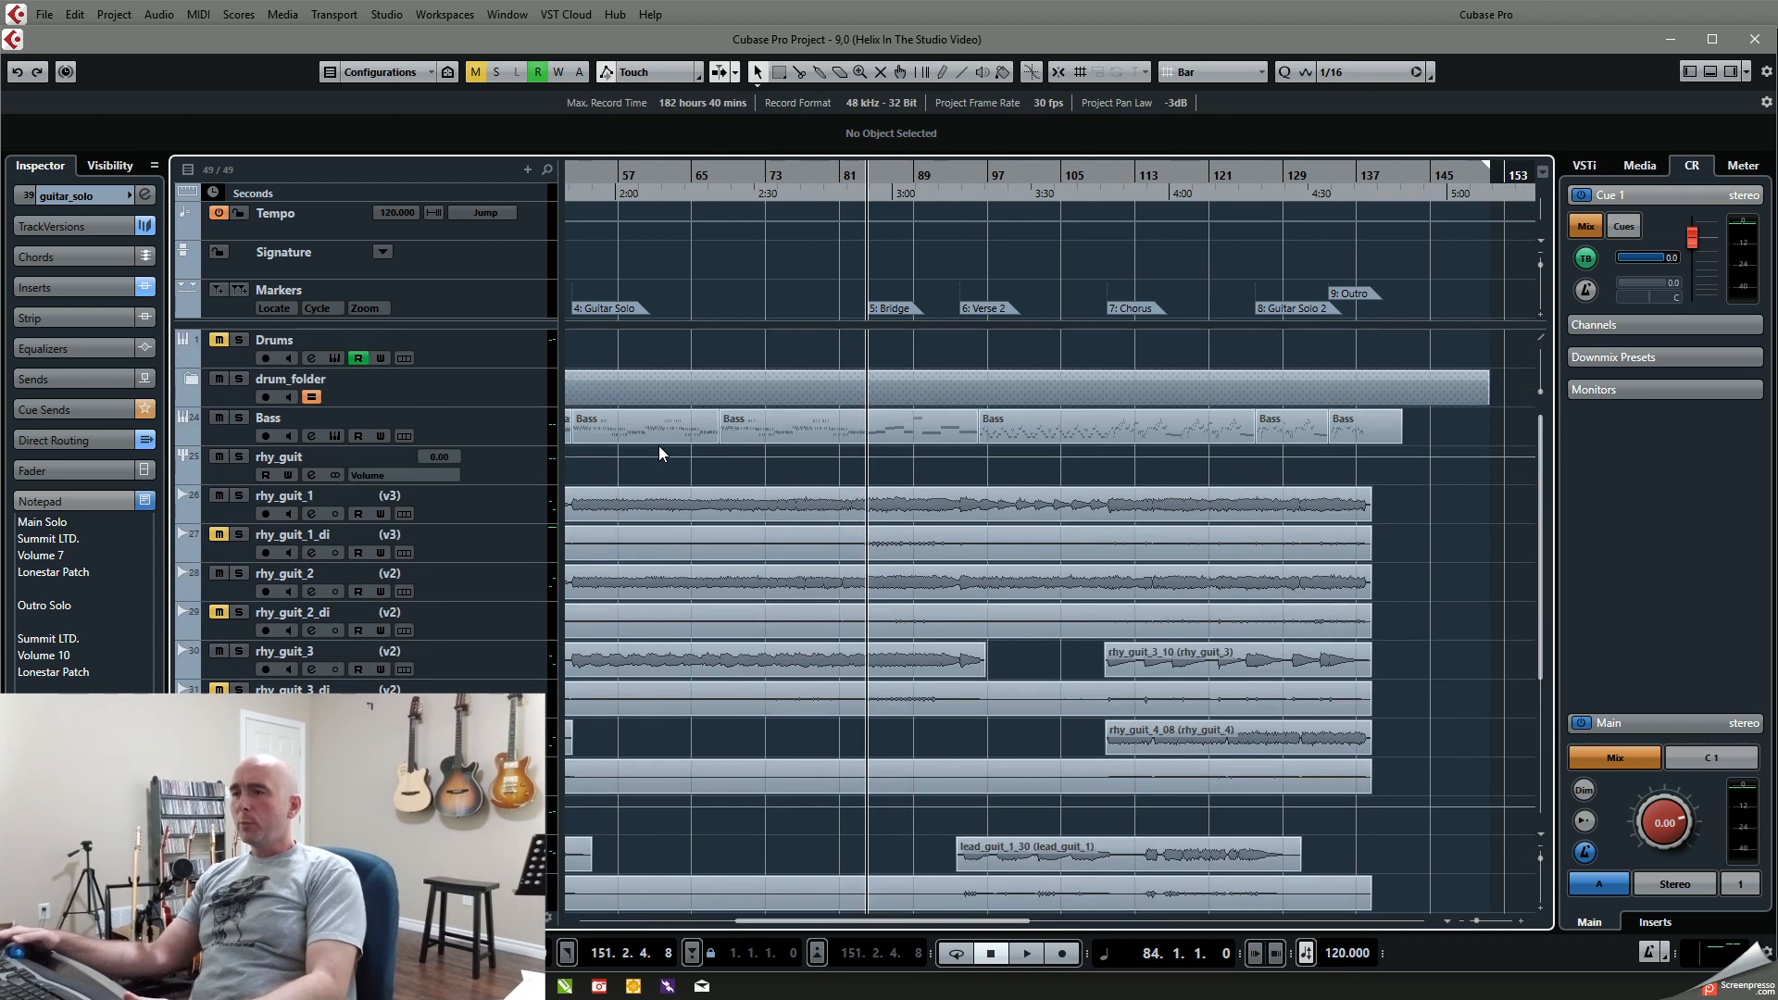
click(240, 380)
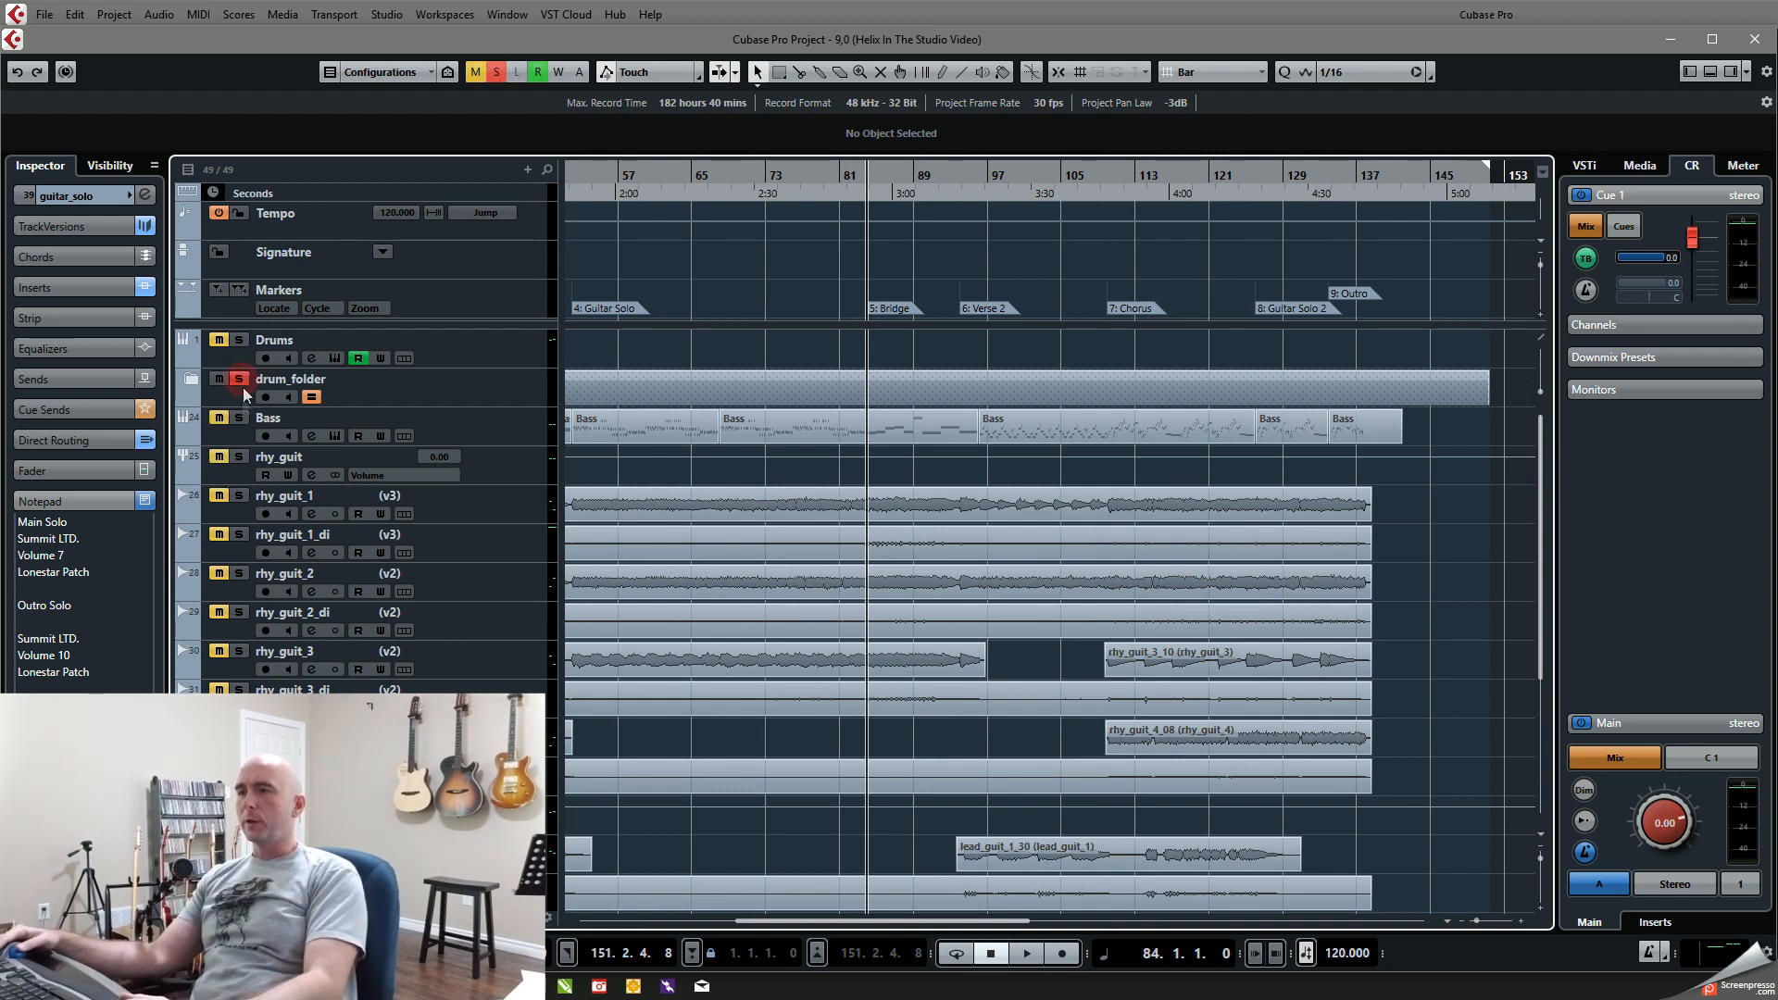
click(239, 496)
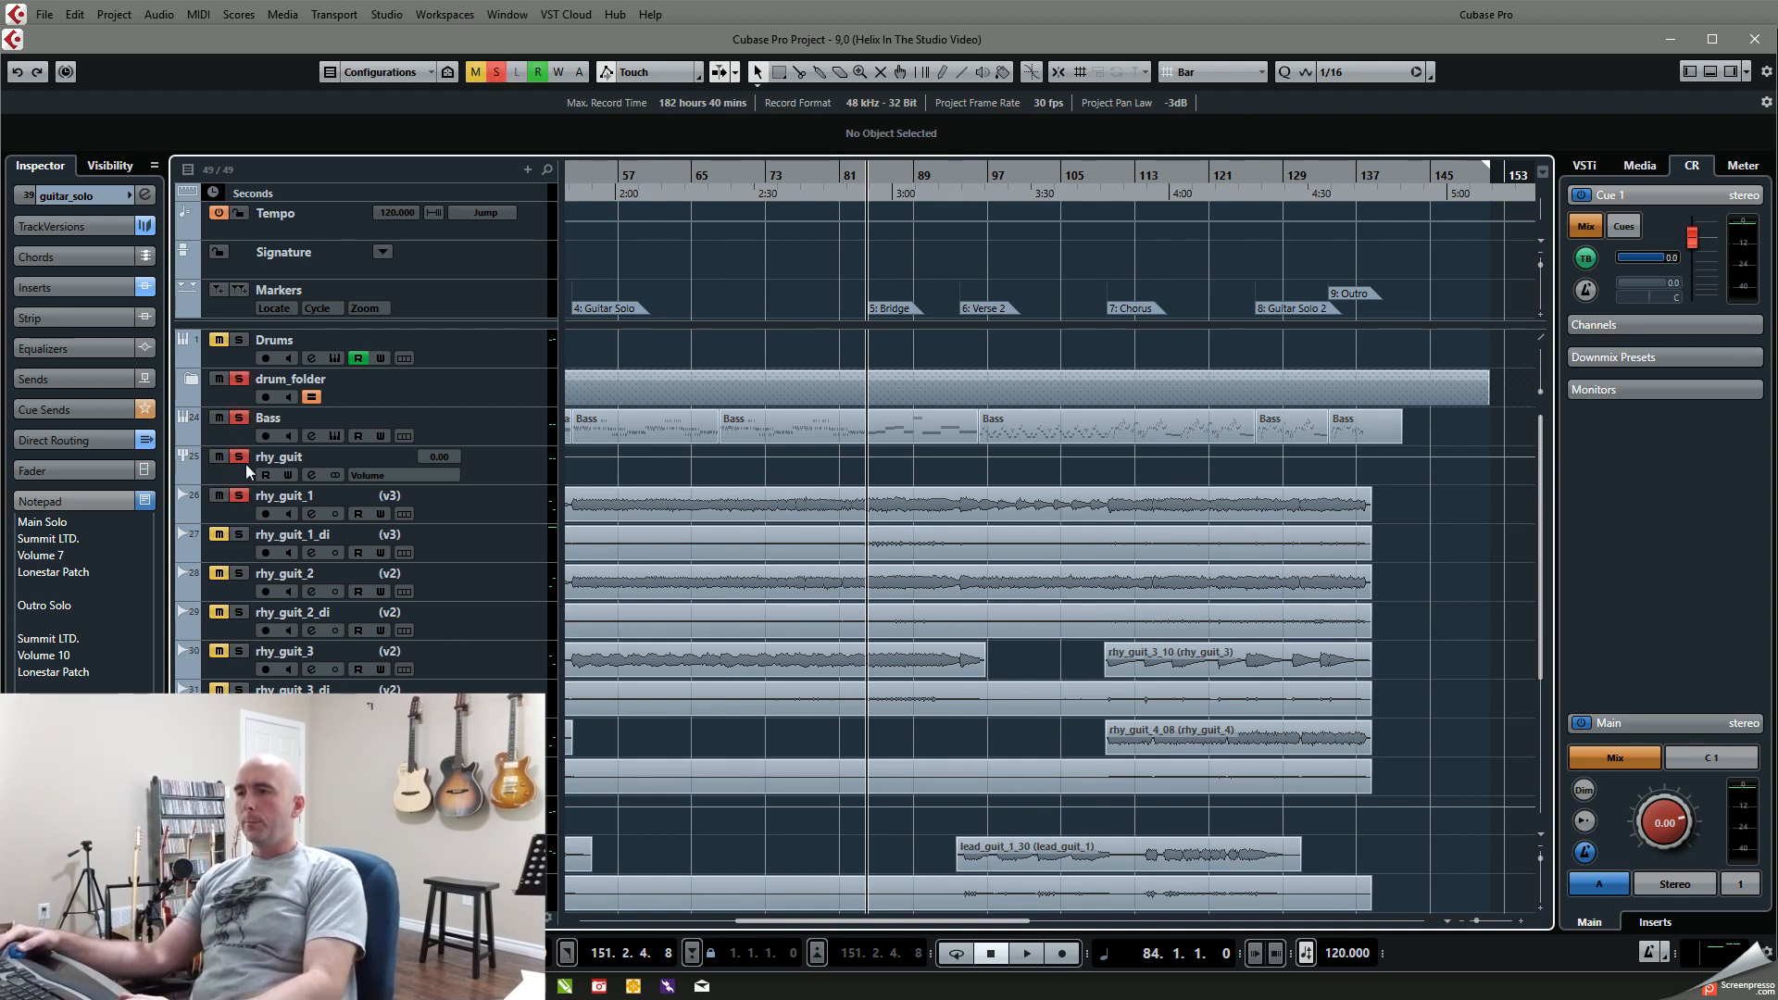
click(241, 458)
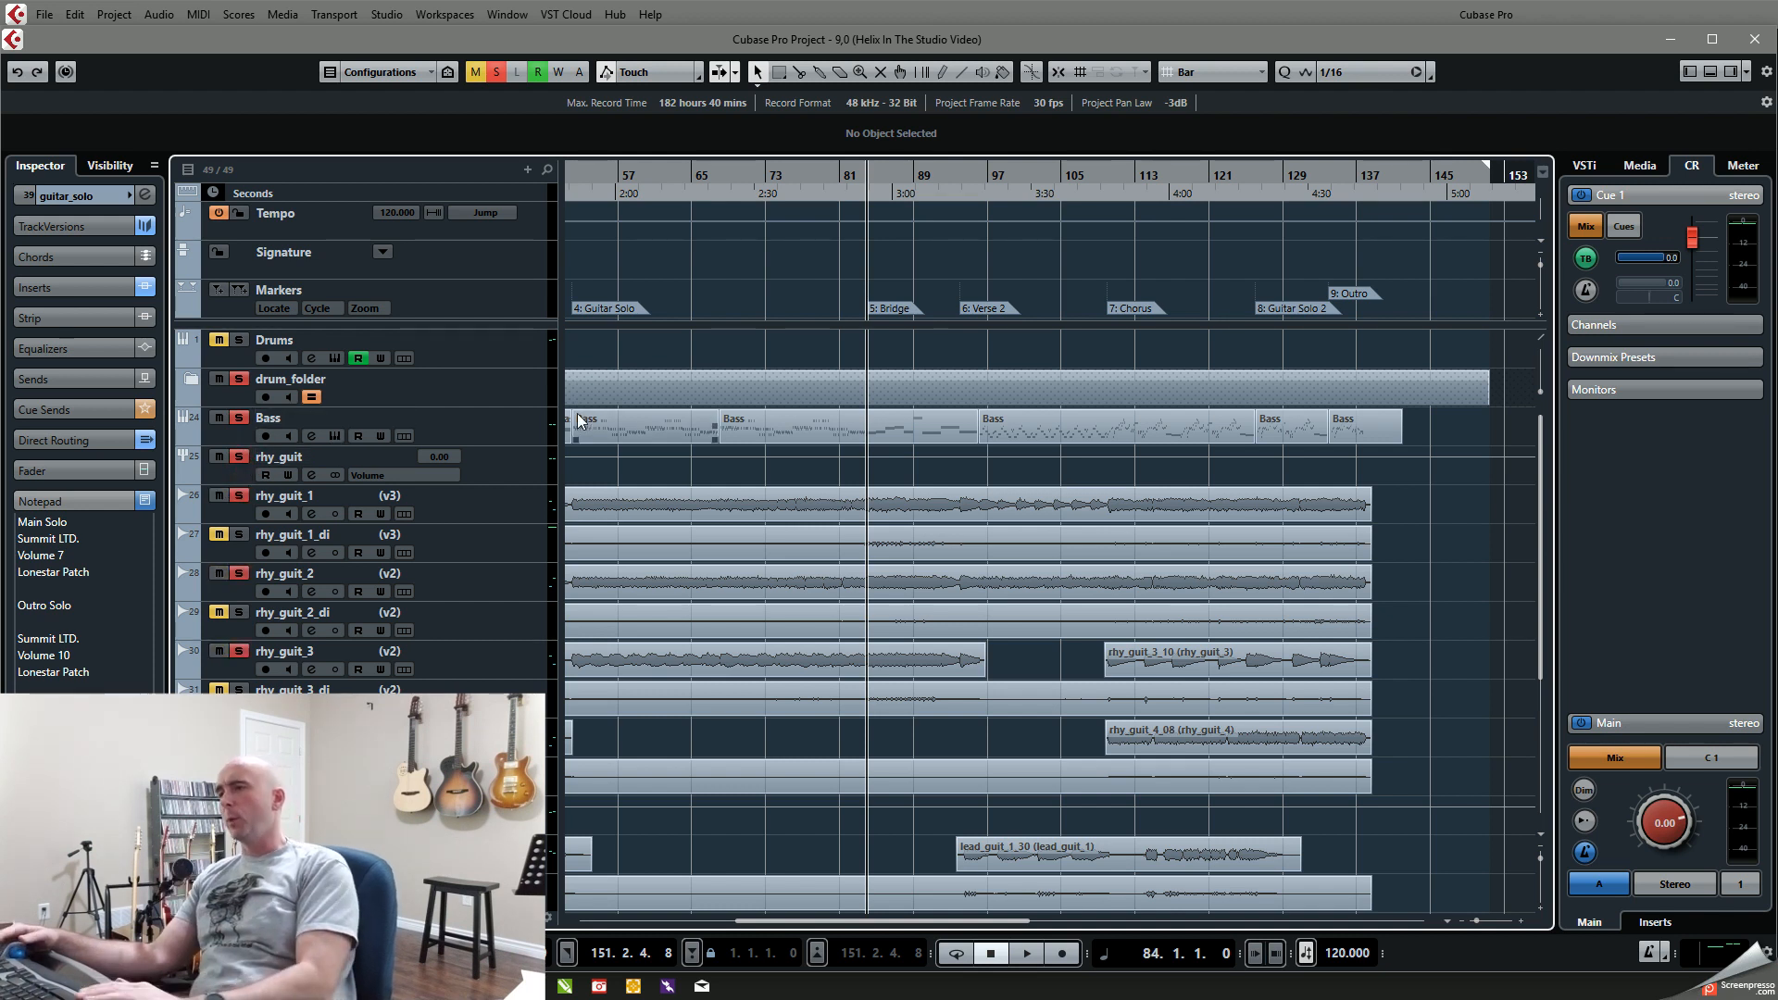
key(space)
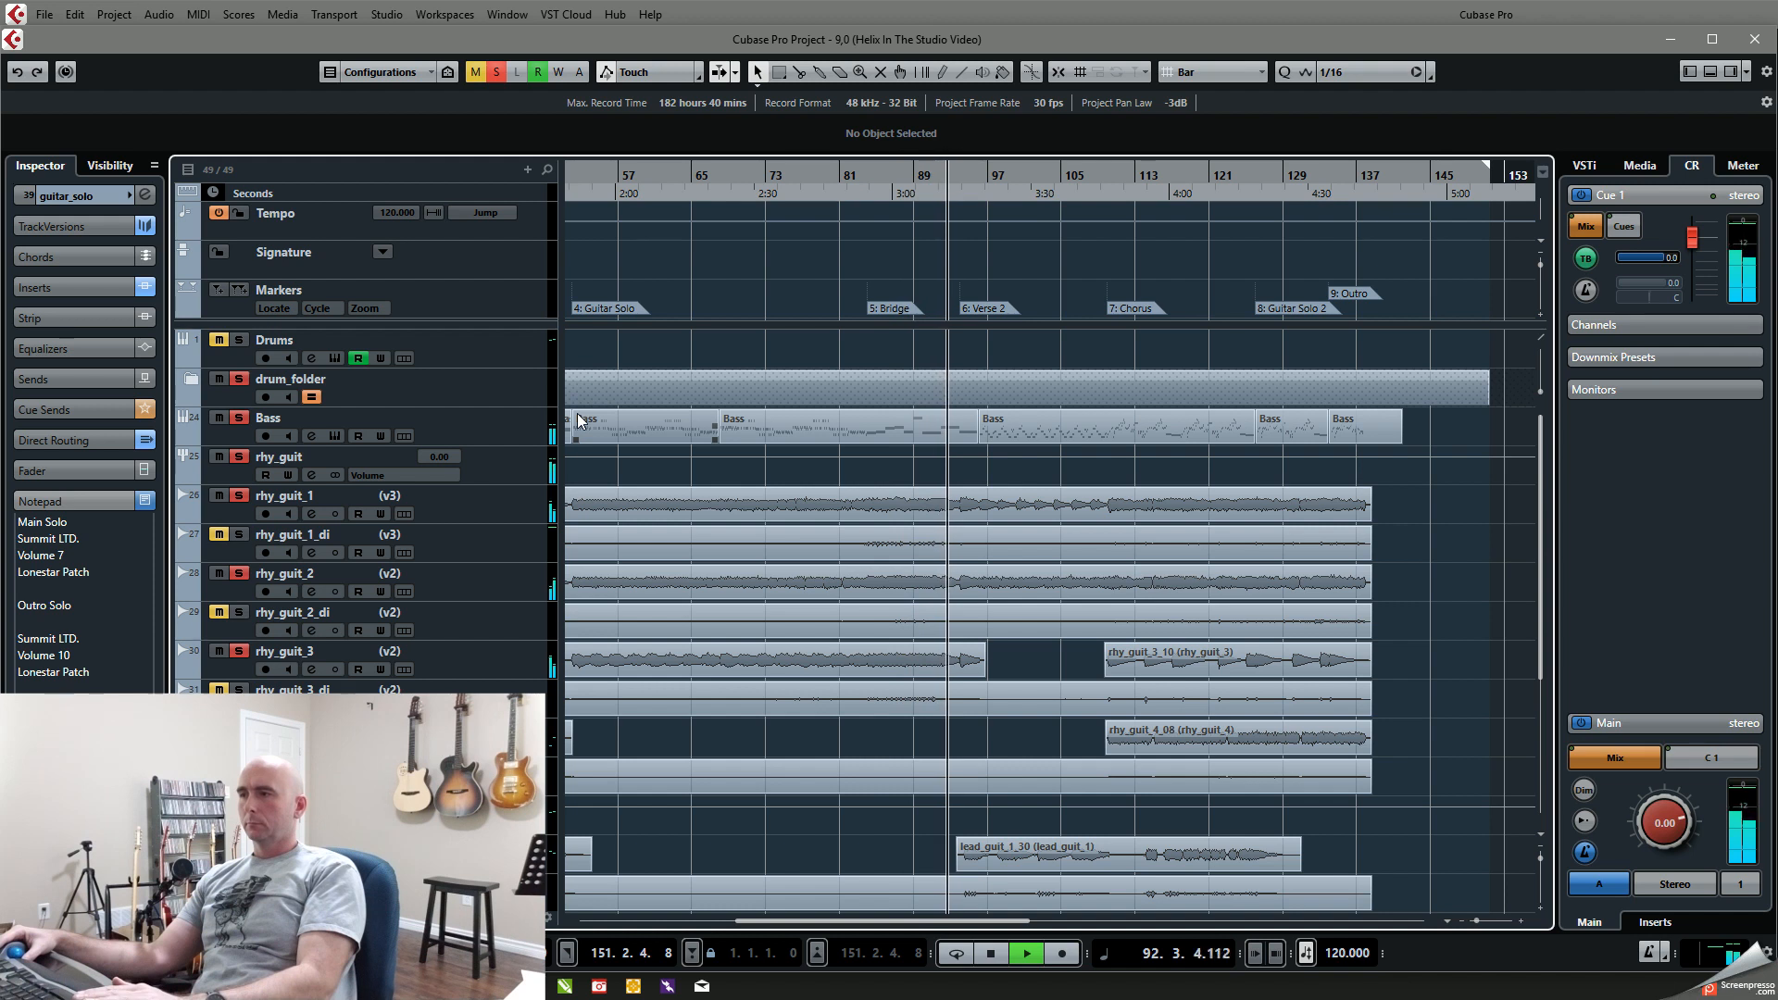
key(space)
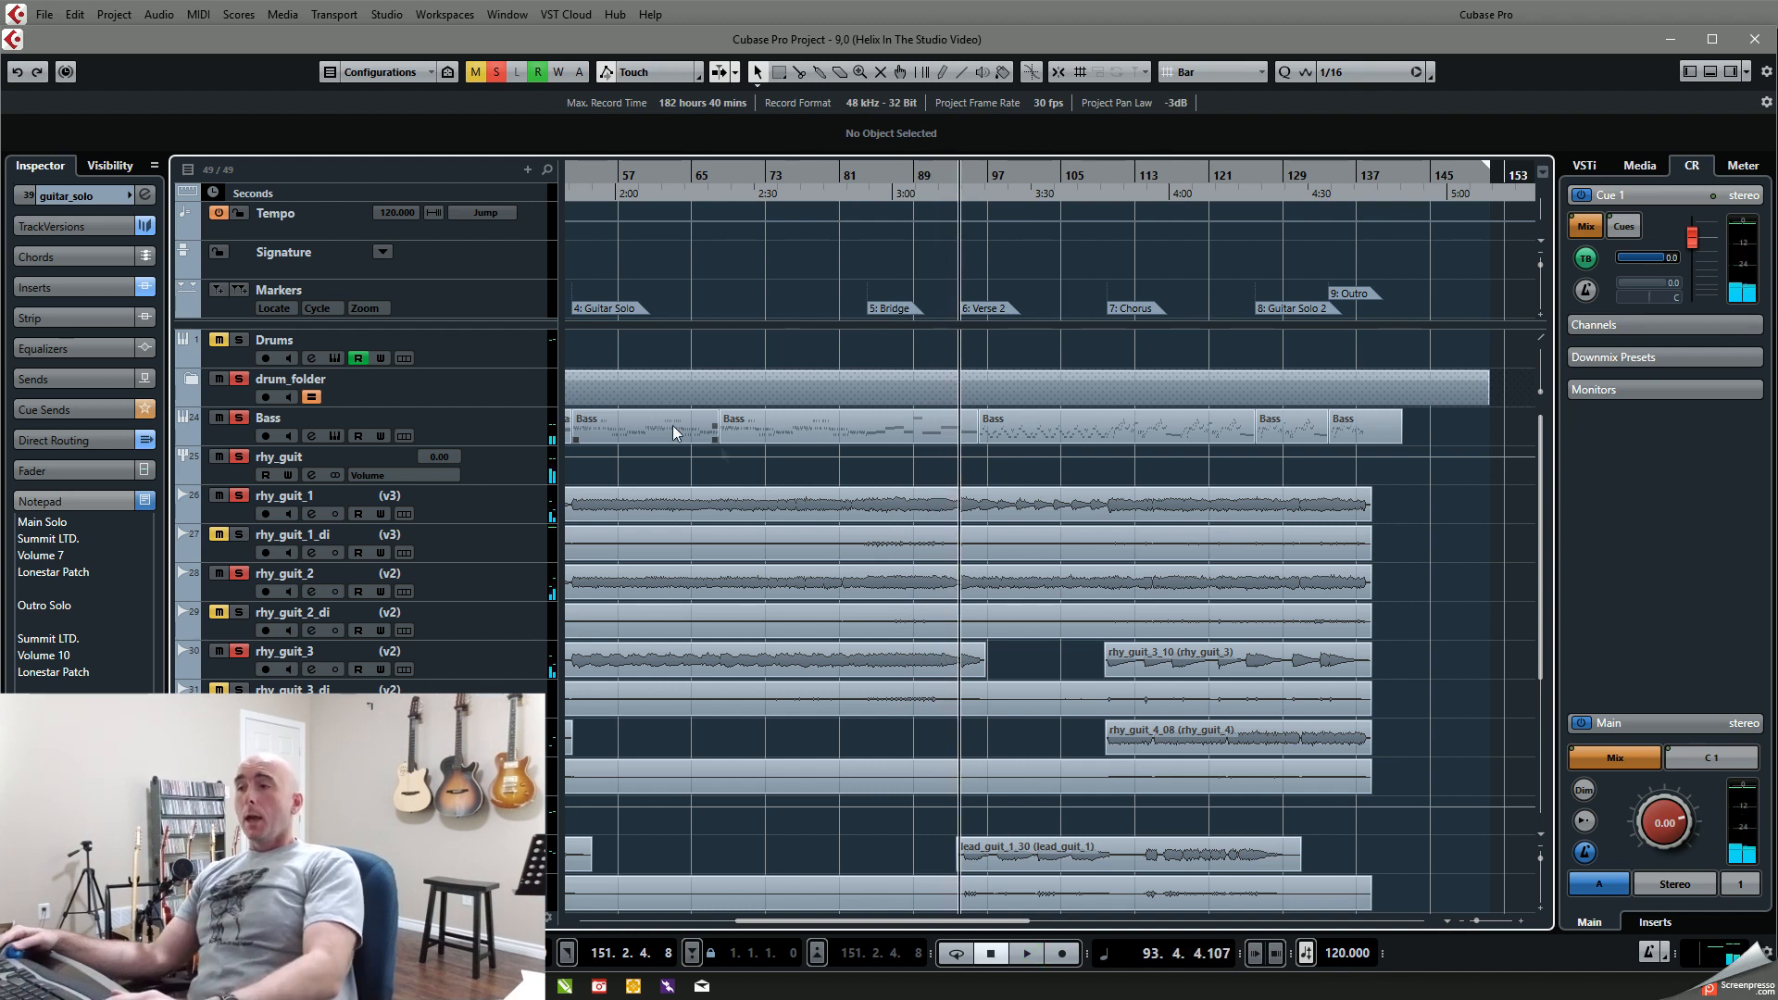
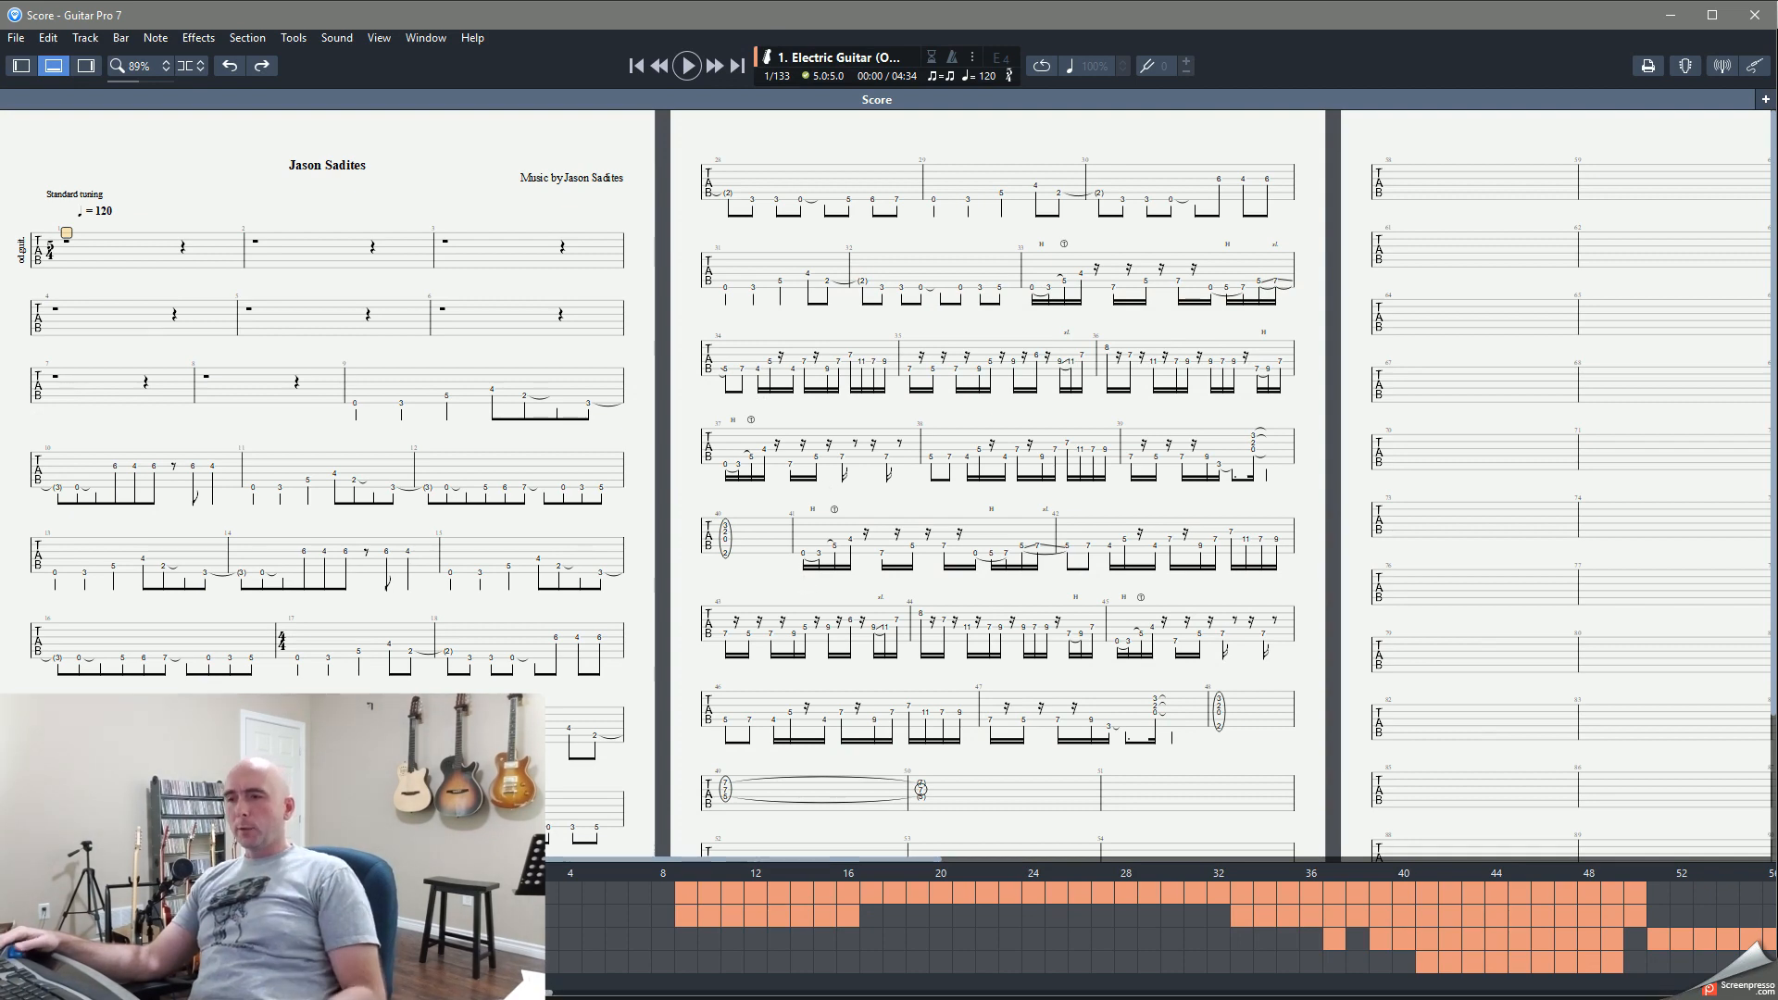
Step: View the tablature of track 4, Overdriven Guitar, and of tracks 2 and 3 in the Guitar Pro score
click(93, 962)
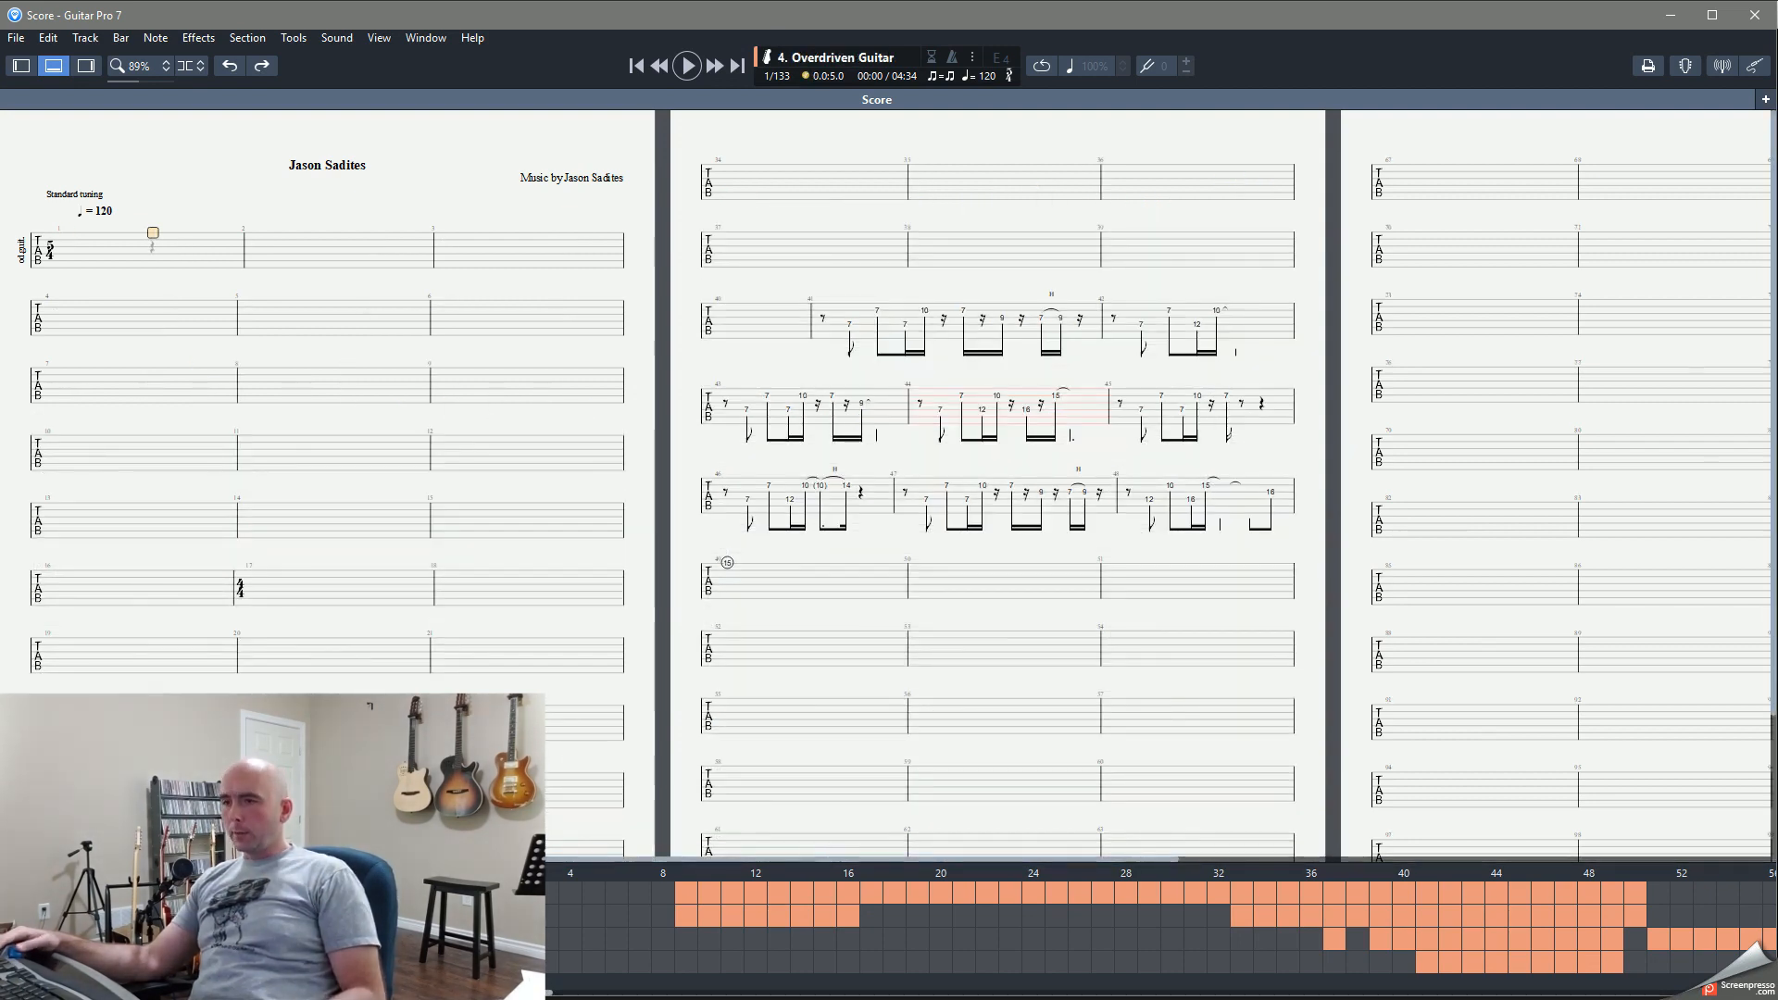
click(92, 916)
click(92, 939)
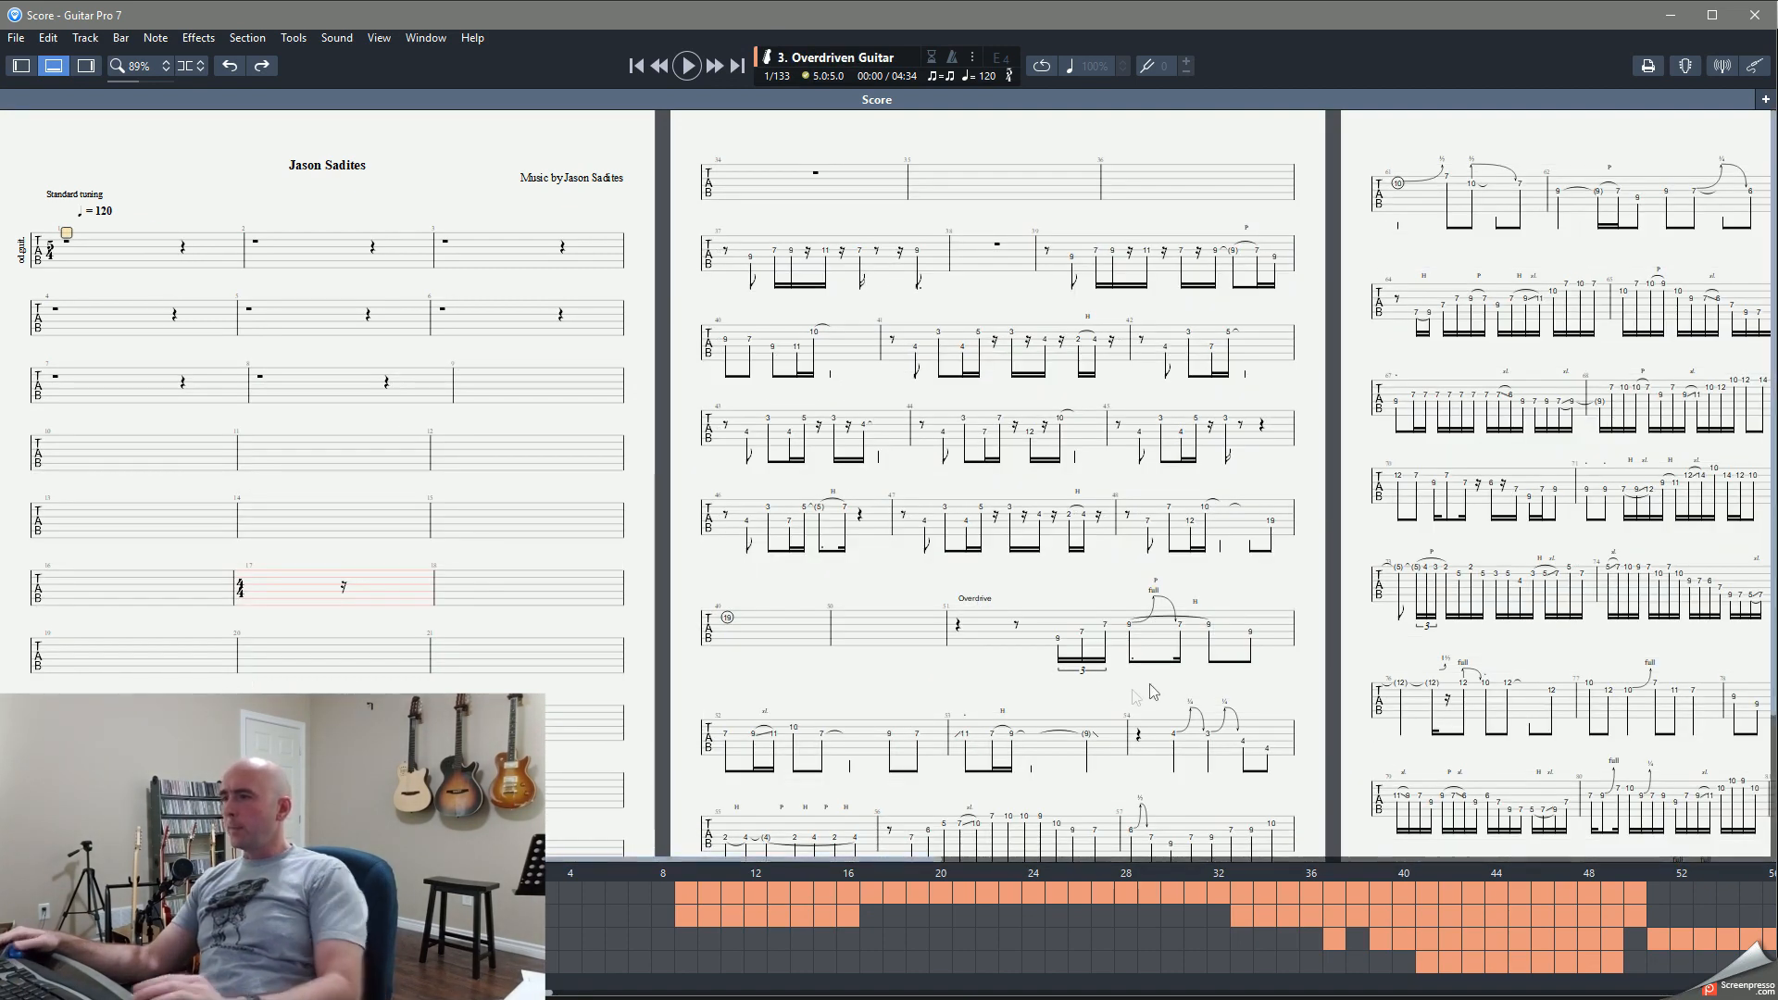
Step: Hide the track overview, read through track 3's tablature to the last page, and return to the Cubase project
scroll(1126, 695, down, 4)
key(alt)
click(54, 66)
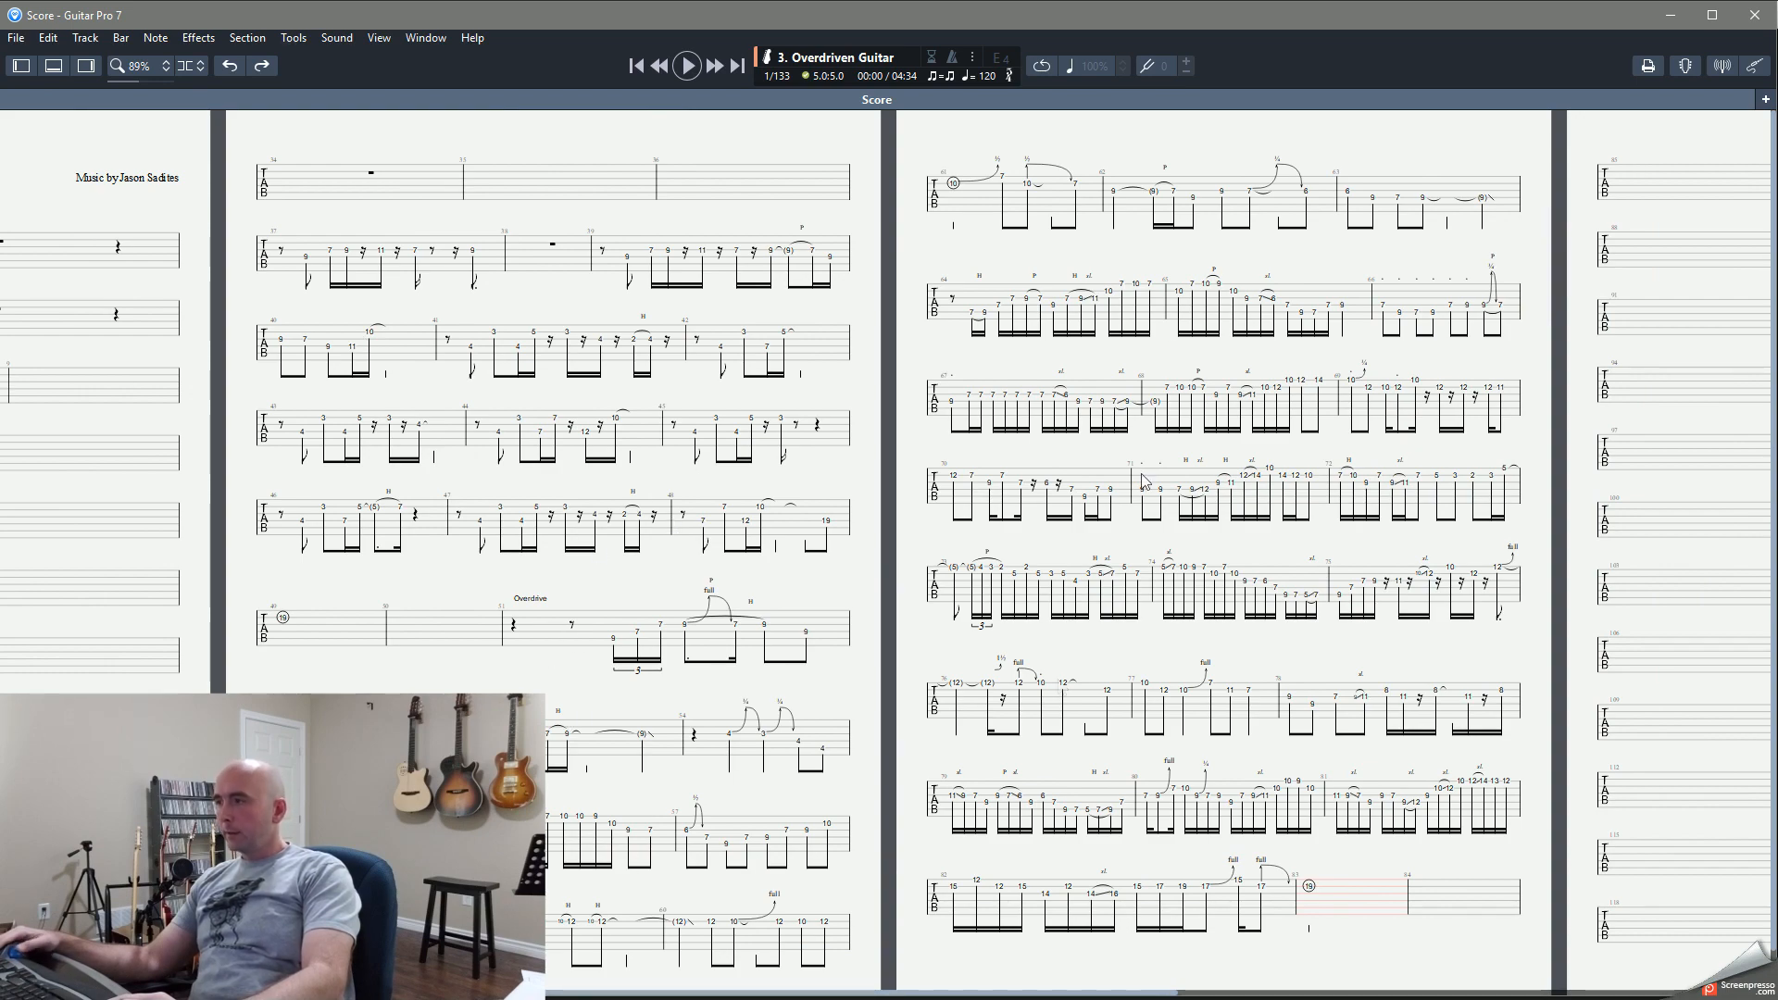
scroll(1227, 418, down, 10)
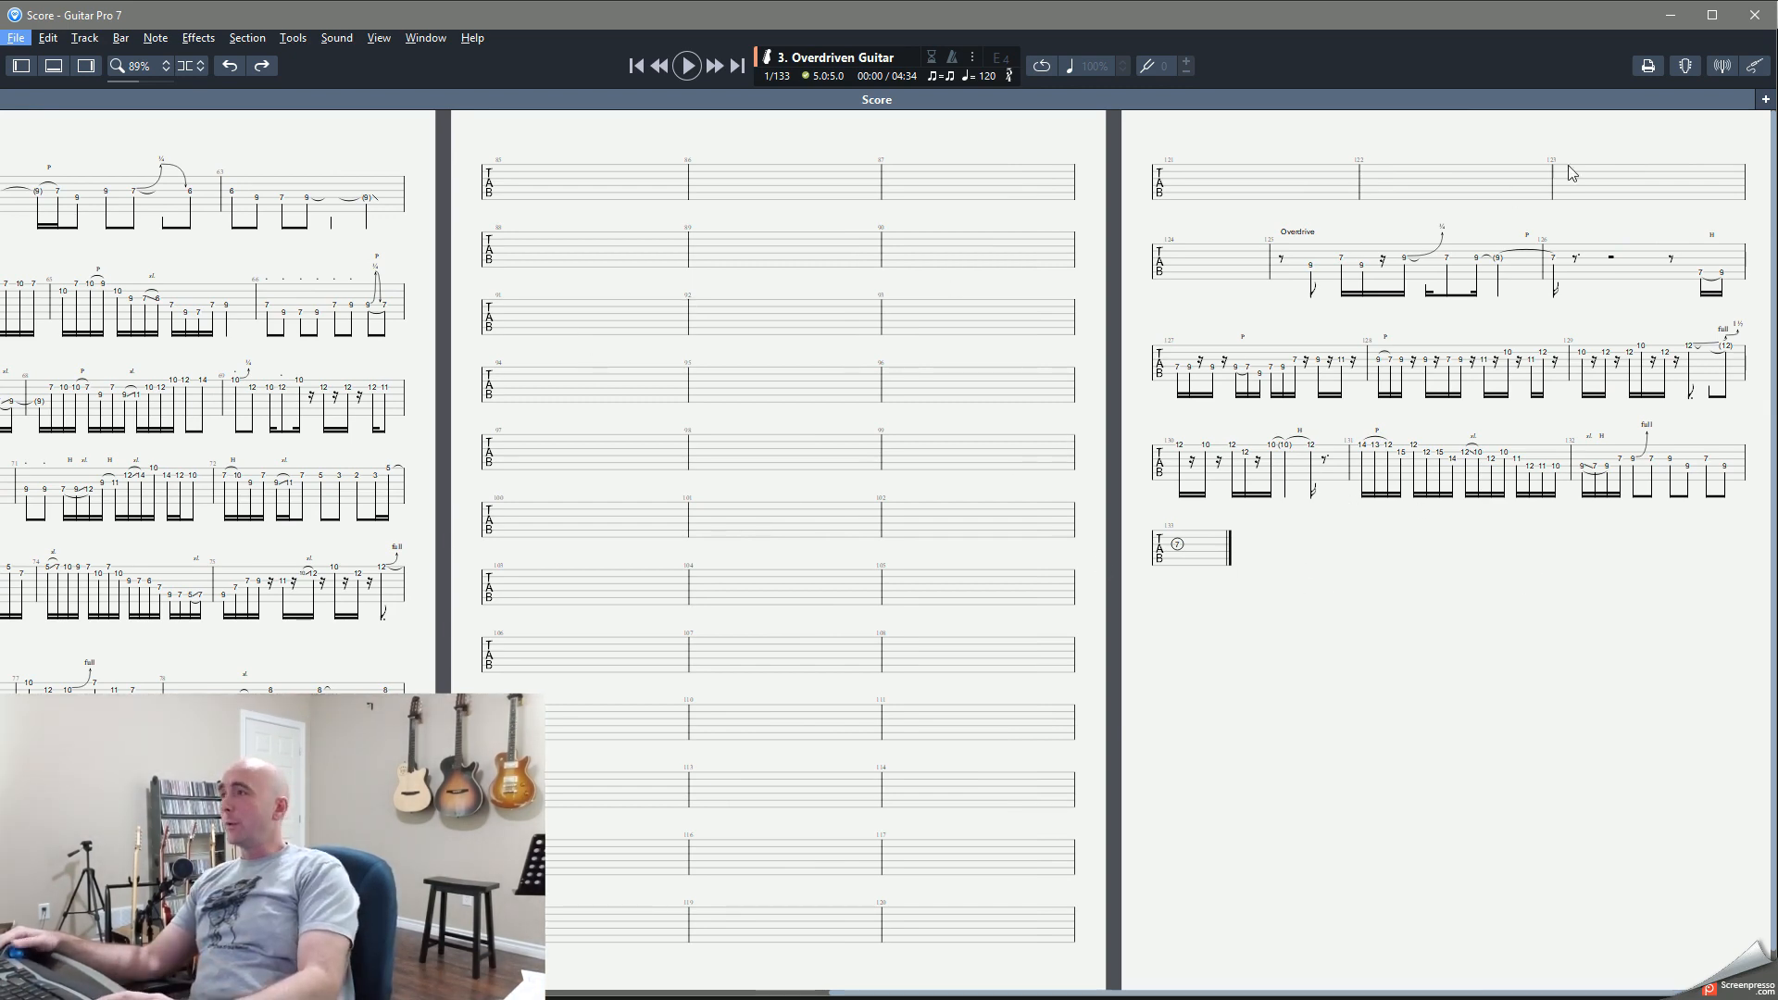
click(1658, 18)
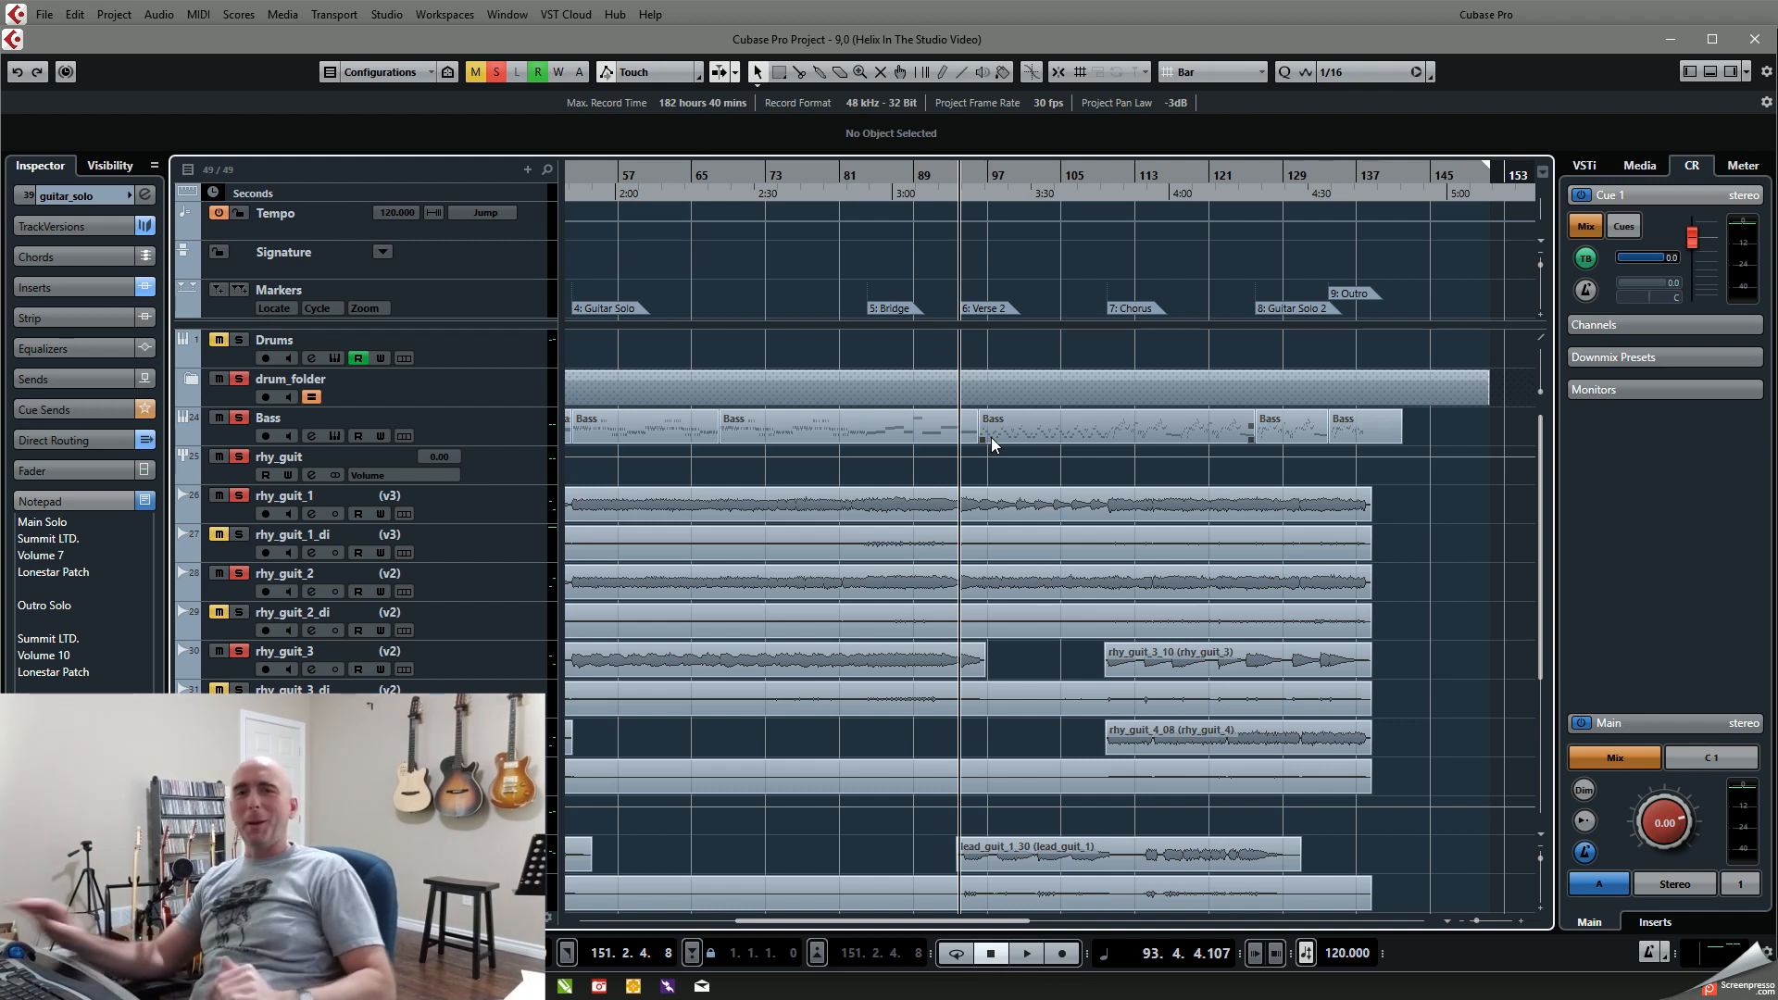
Step: Clear all solos, solo the lead_guitars group and play the Bridge from bar 84 to about bar 92
click(876, 185)
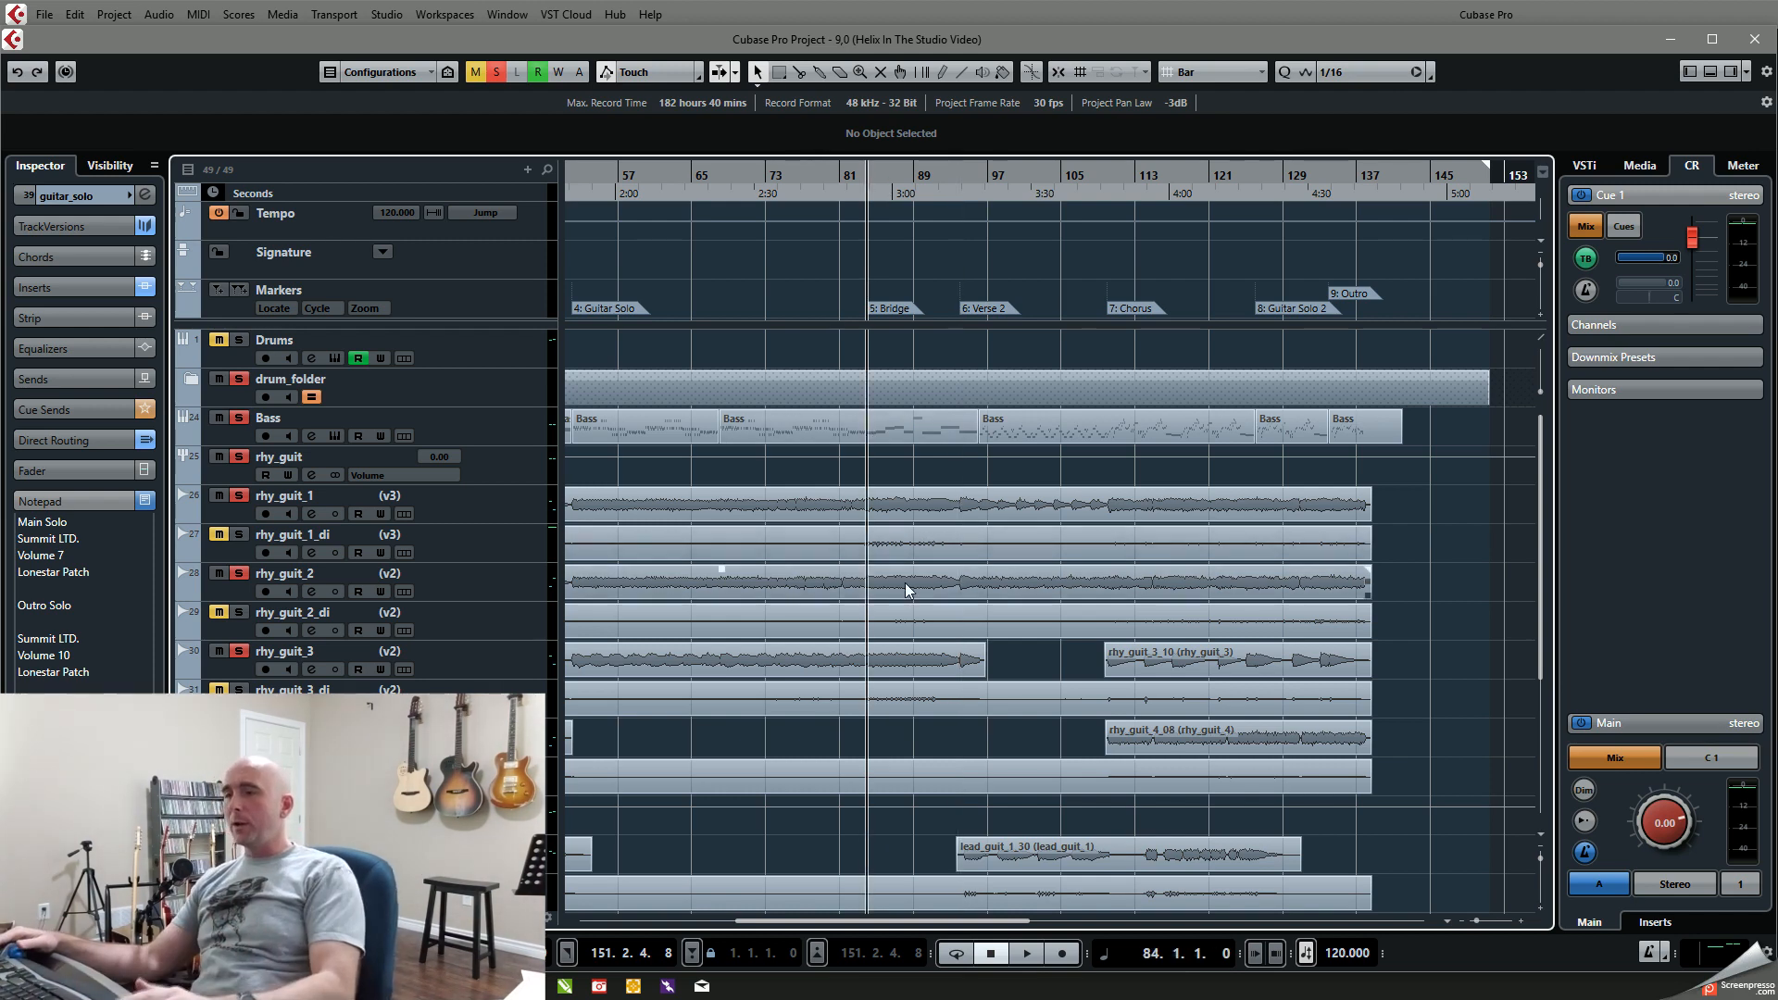
ctrl+scroll(906, 585, down, 4)
click(496, 72)
ctrl+scroll(687, 550, down, 3)
scroll(687, 550, down, 5)
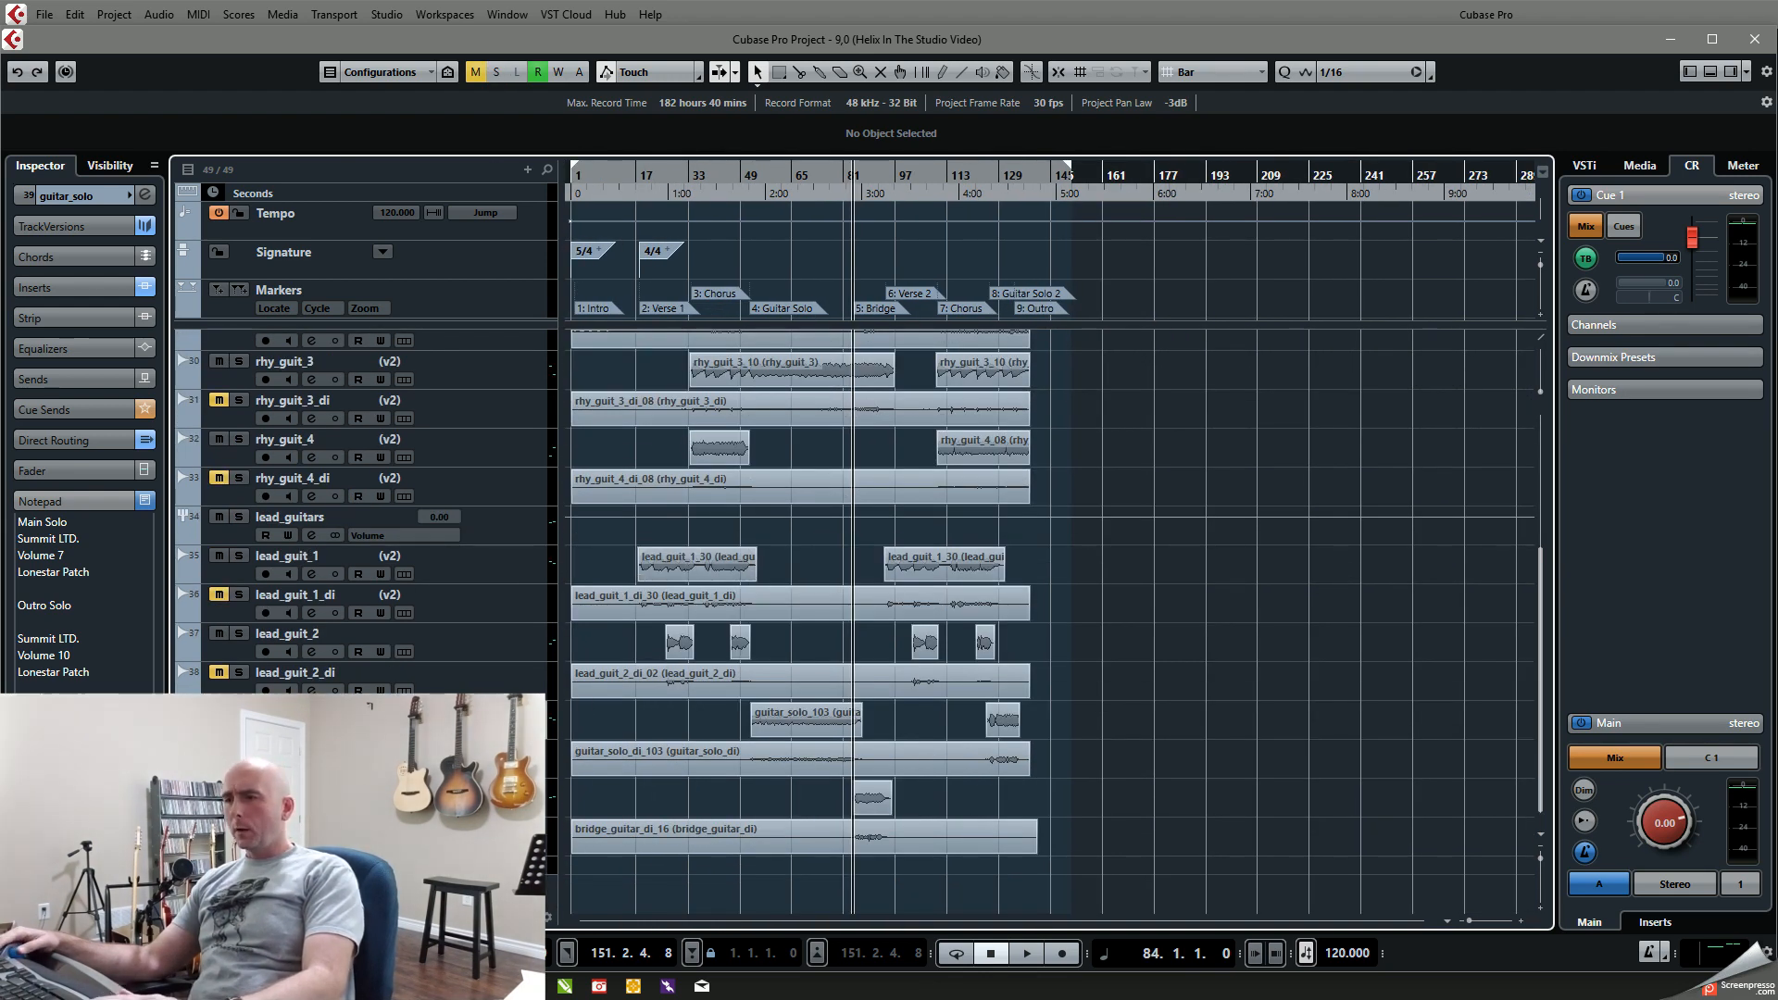
click(239, 518)
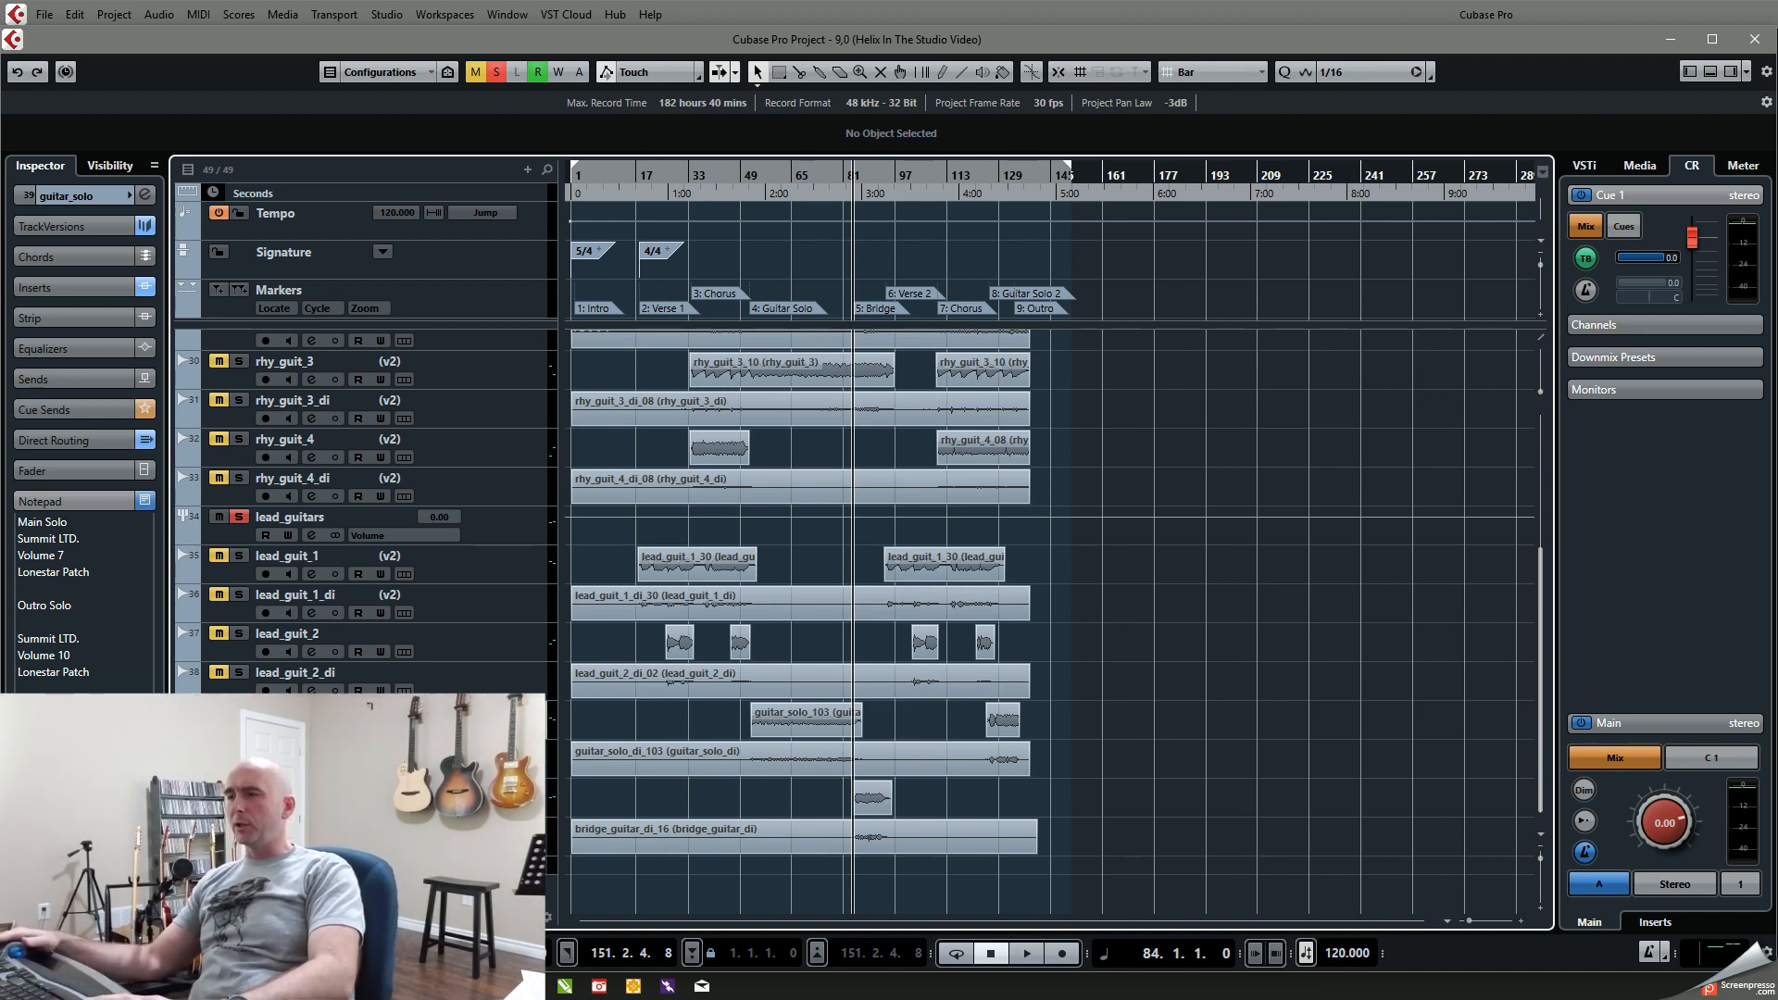
key(space)
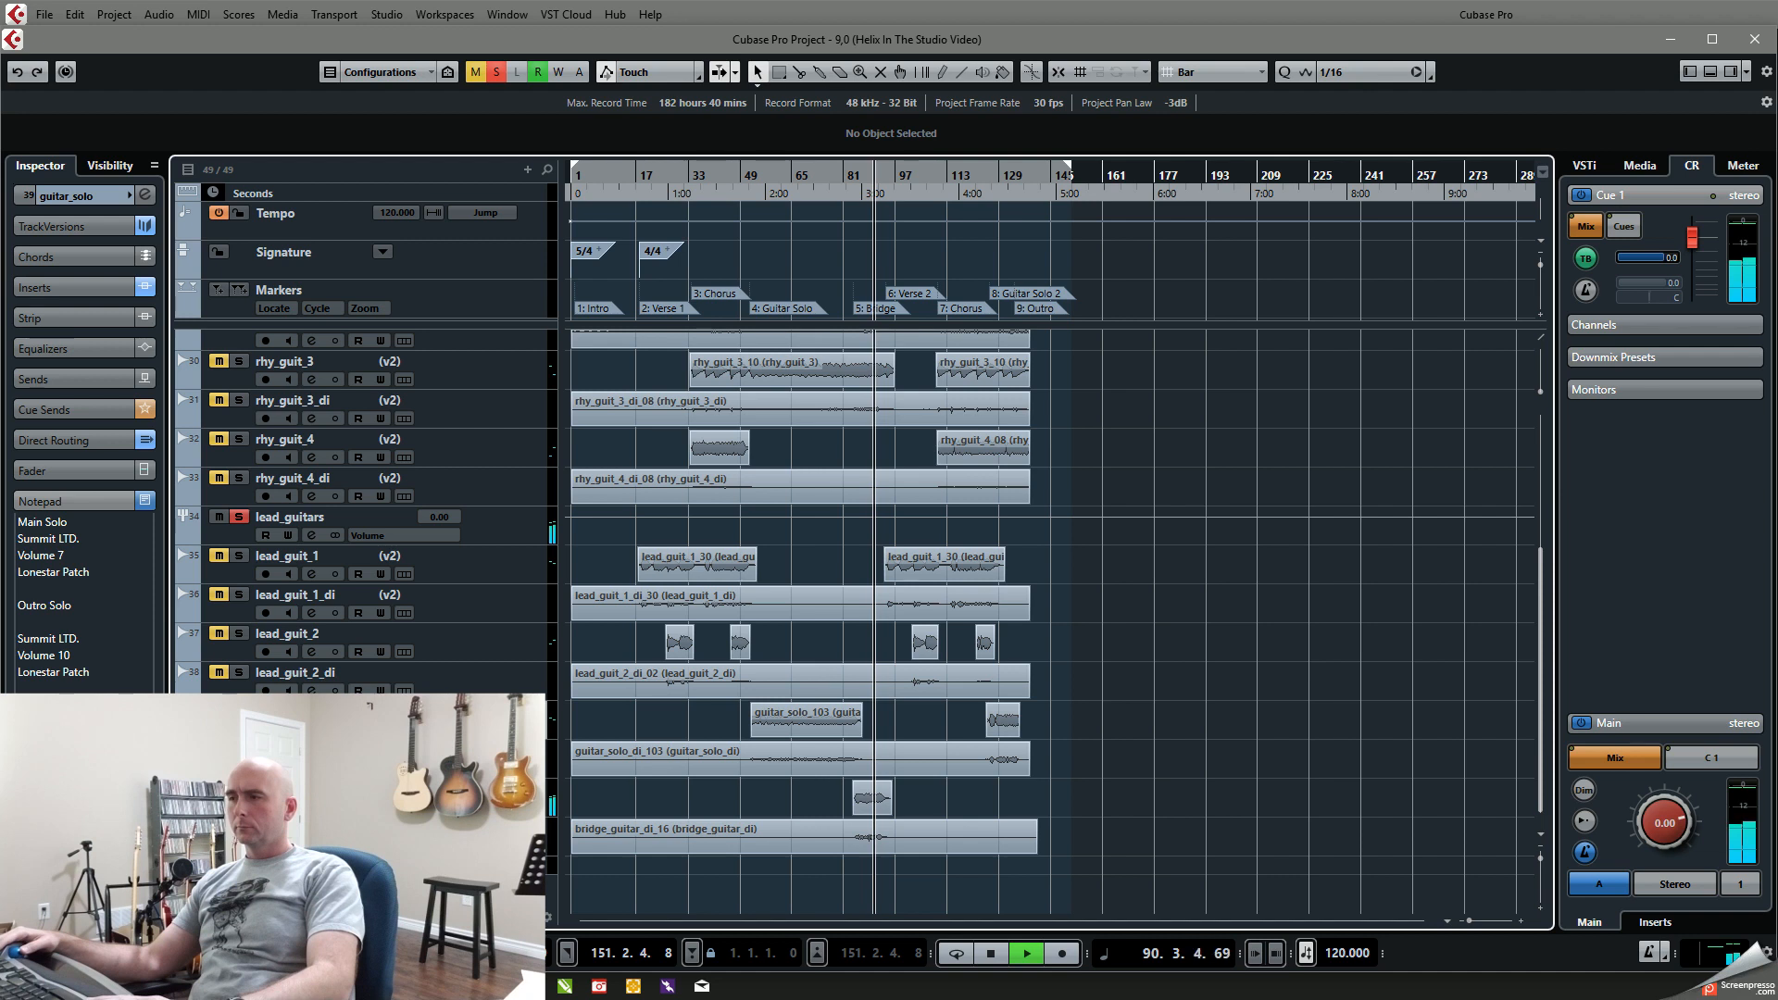
key(space)
Step: Unsolo lead_guitars and replay the Bridge in the full mix from bar 84 to about bar 93
click(239, 518)
key(space)
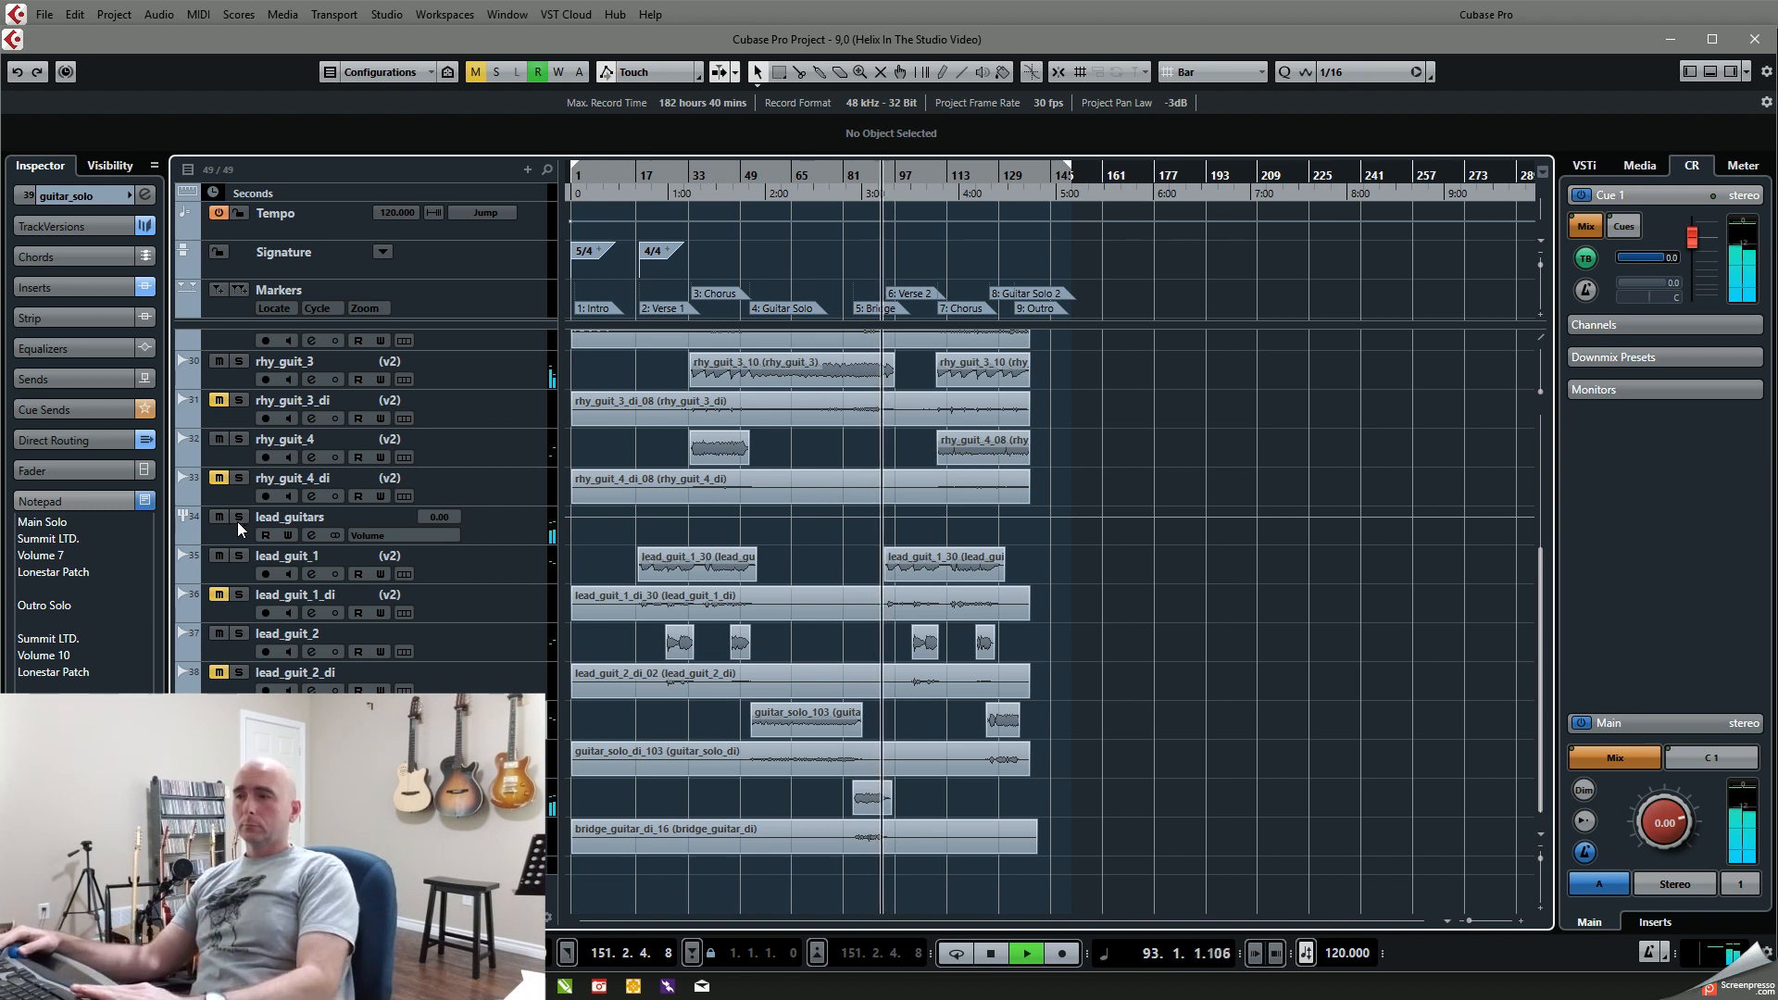
key(space)
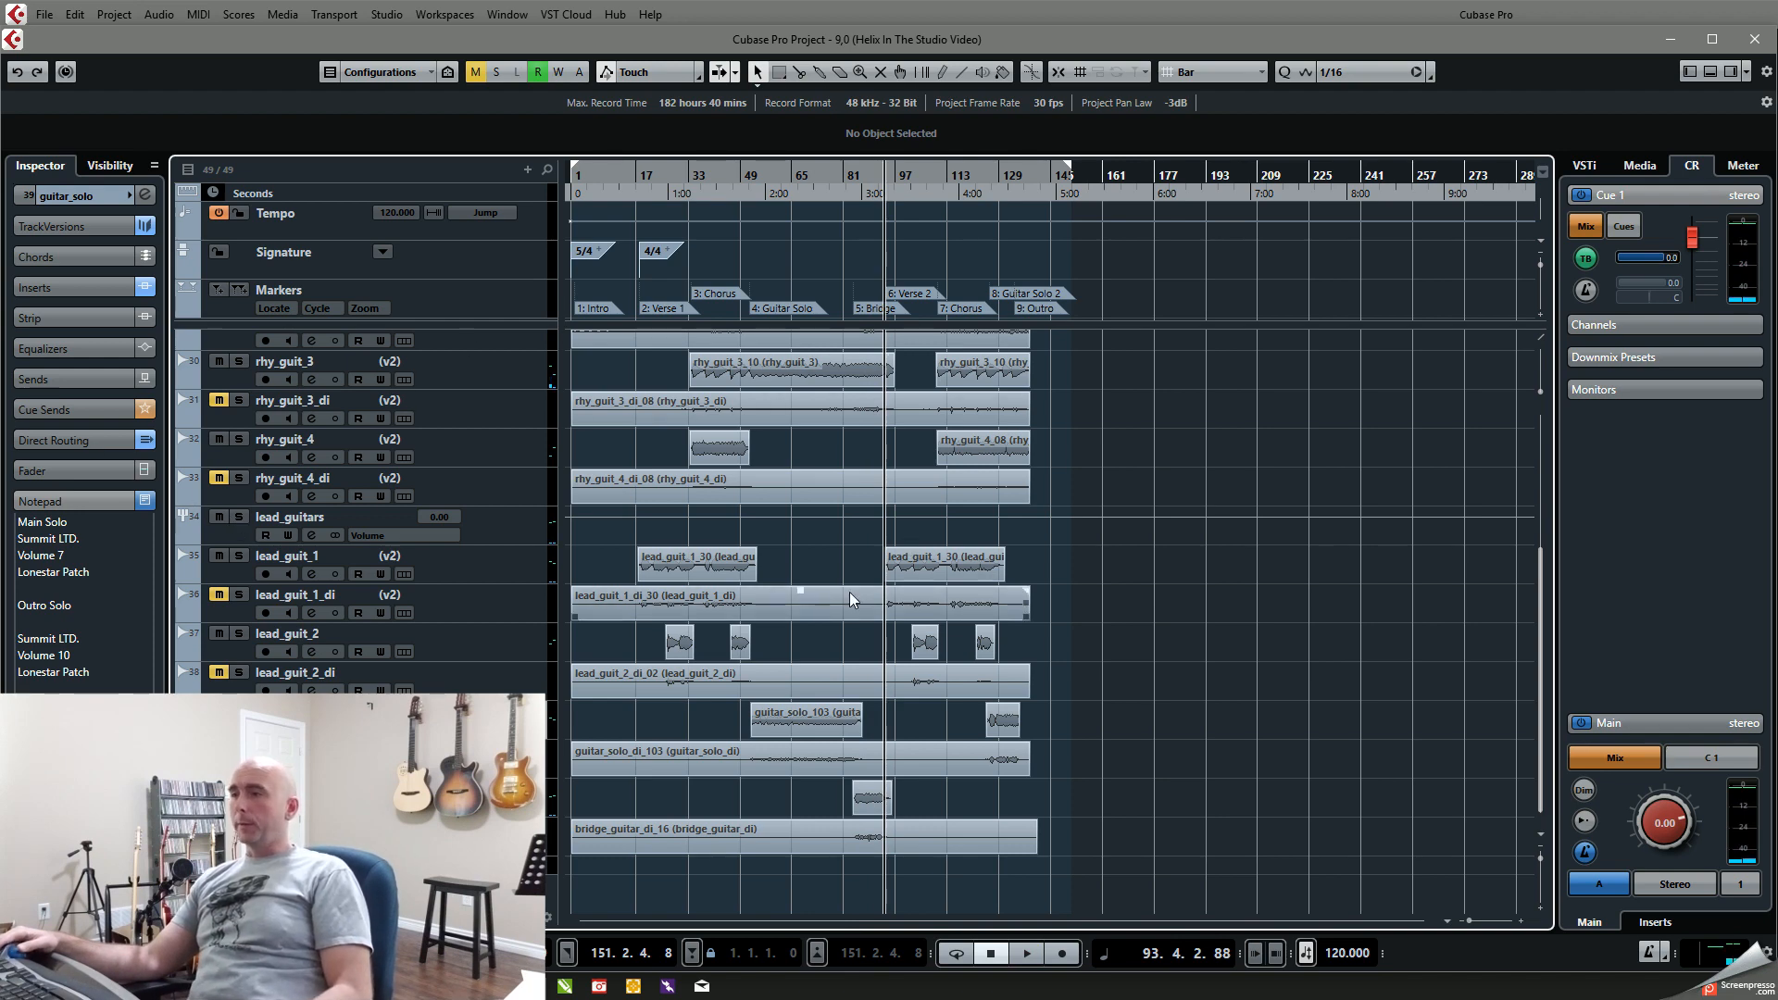
Step: Solo lead_guitars again and play the Guitar Solo section from about bar 55 to bar 64
drag(765, 185, 761, 199)
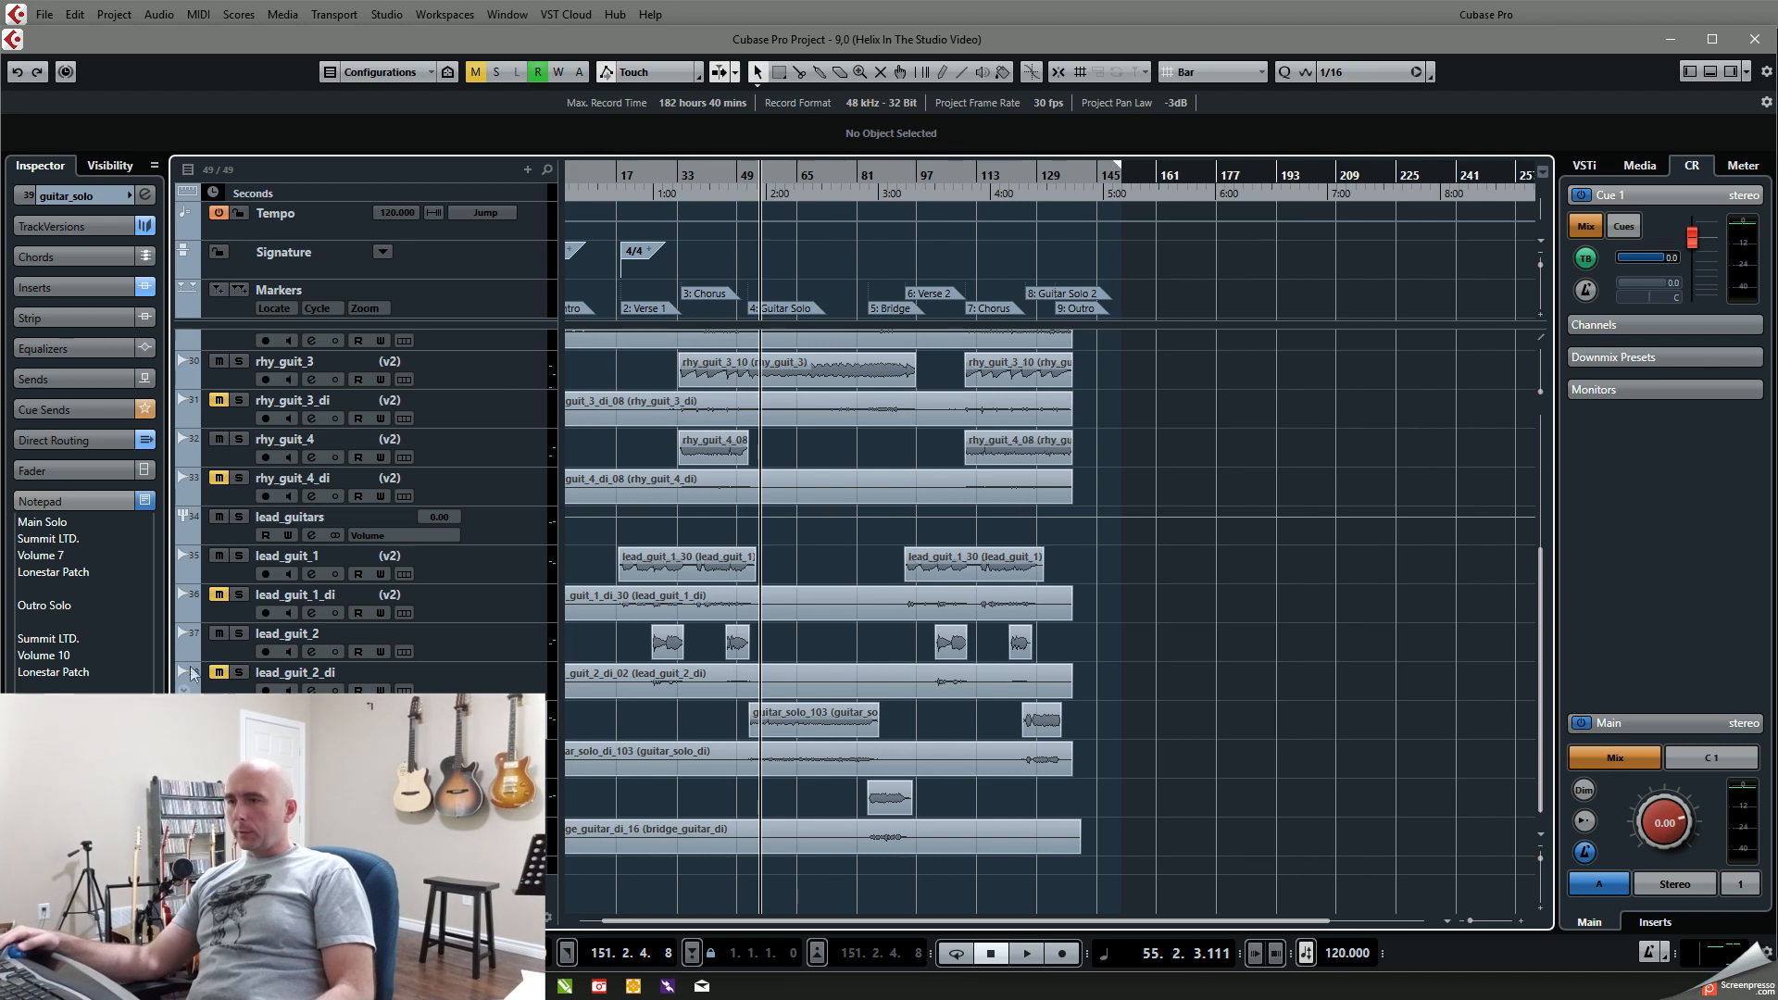
click(239, 517)
key(space)
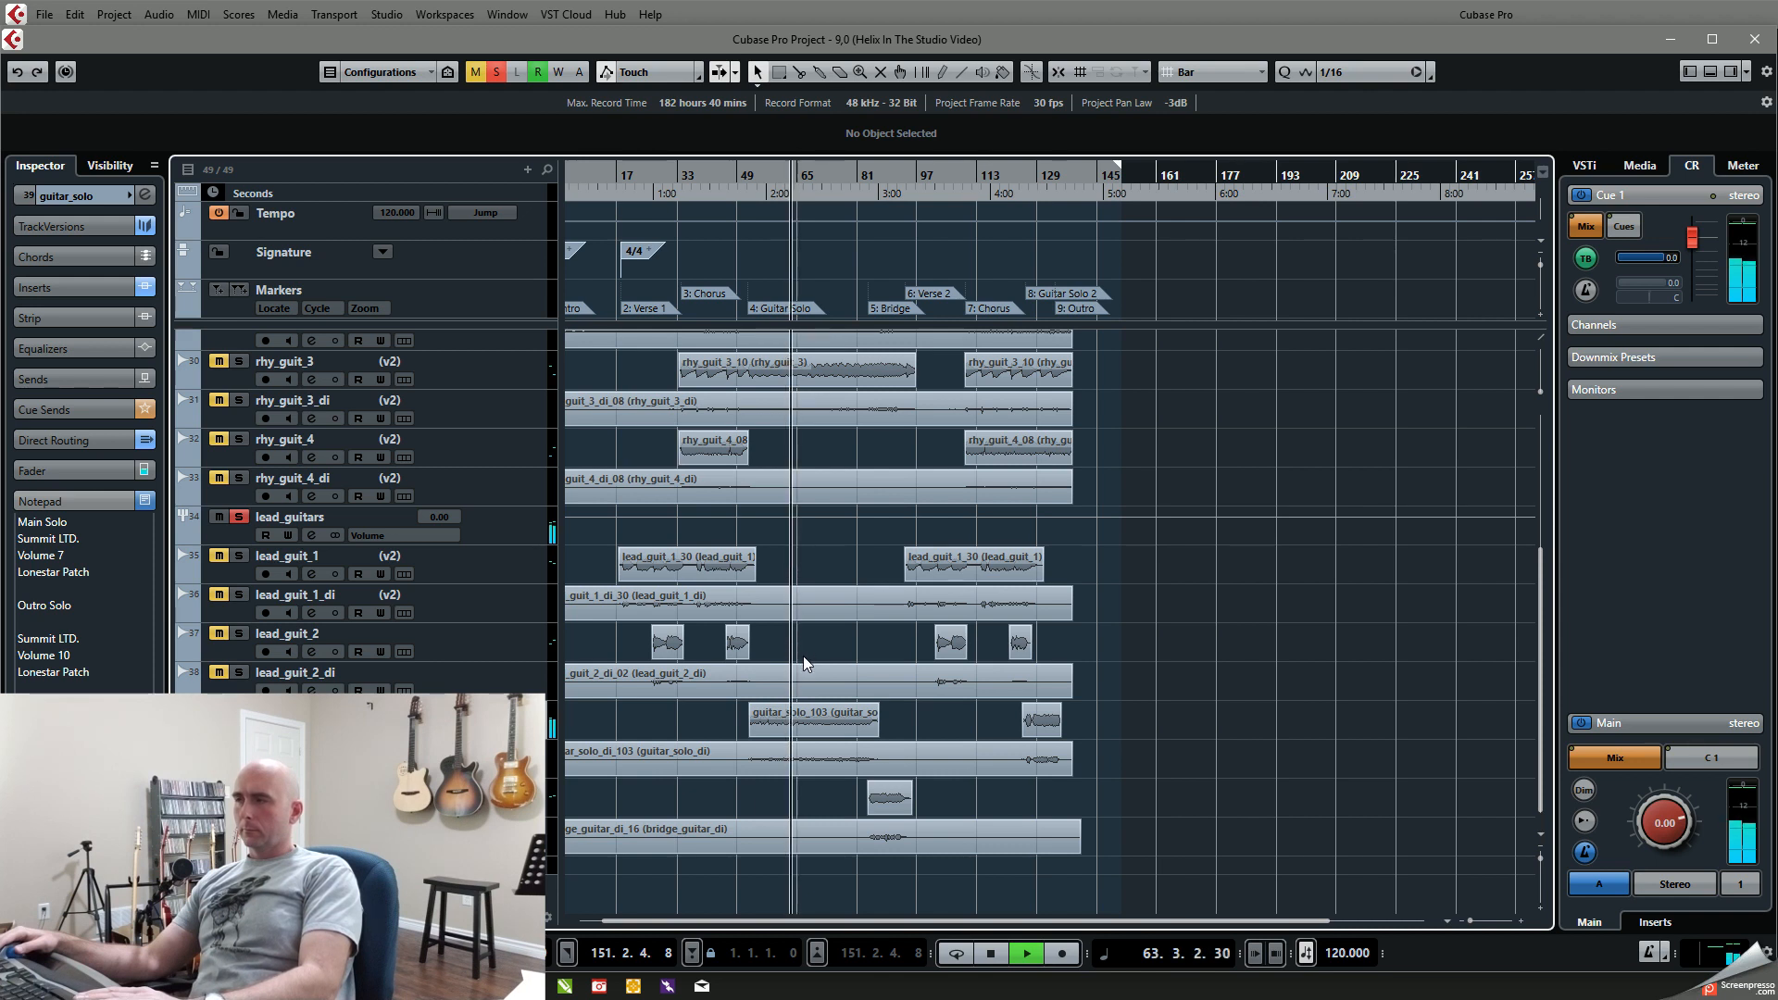
key(space)
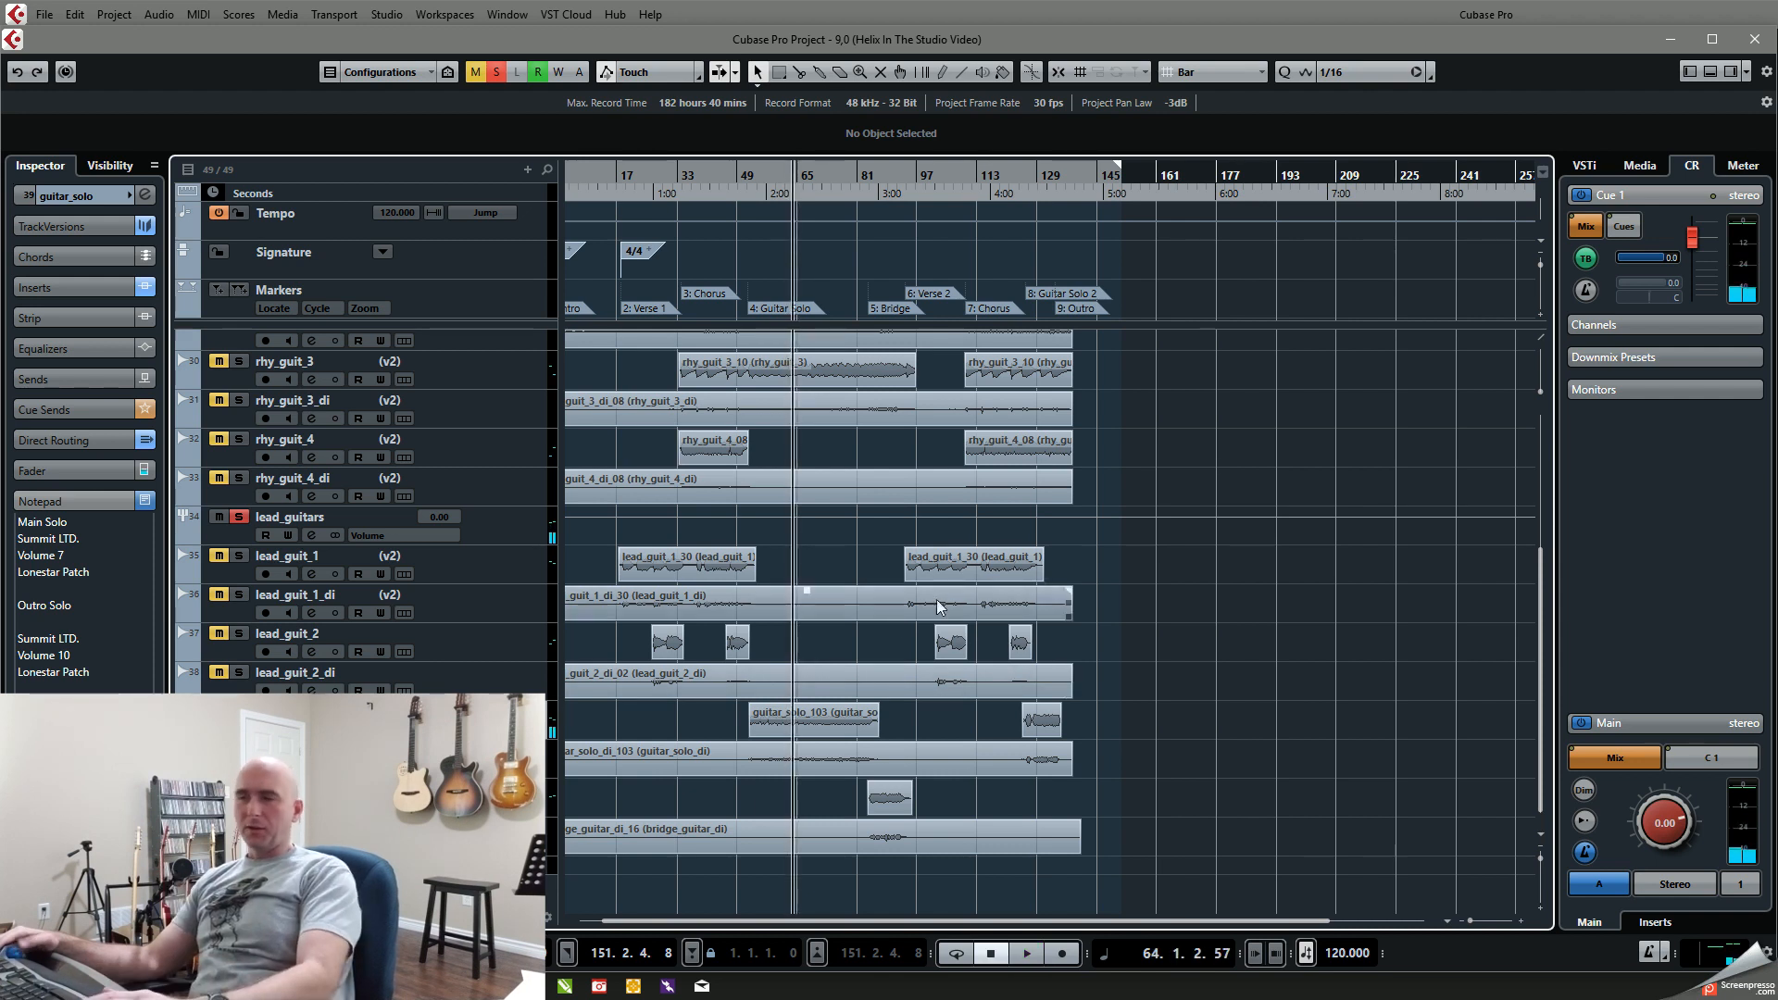
Step: Move to Verse 2, rewind to bar 89, clear all solos and play the full mix to about bar 103
key(KP_6)
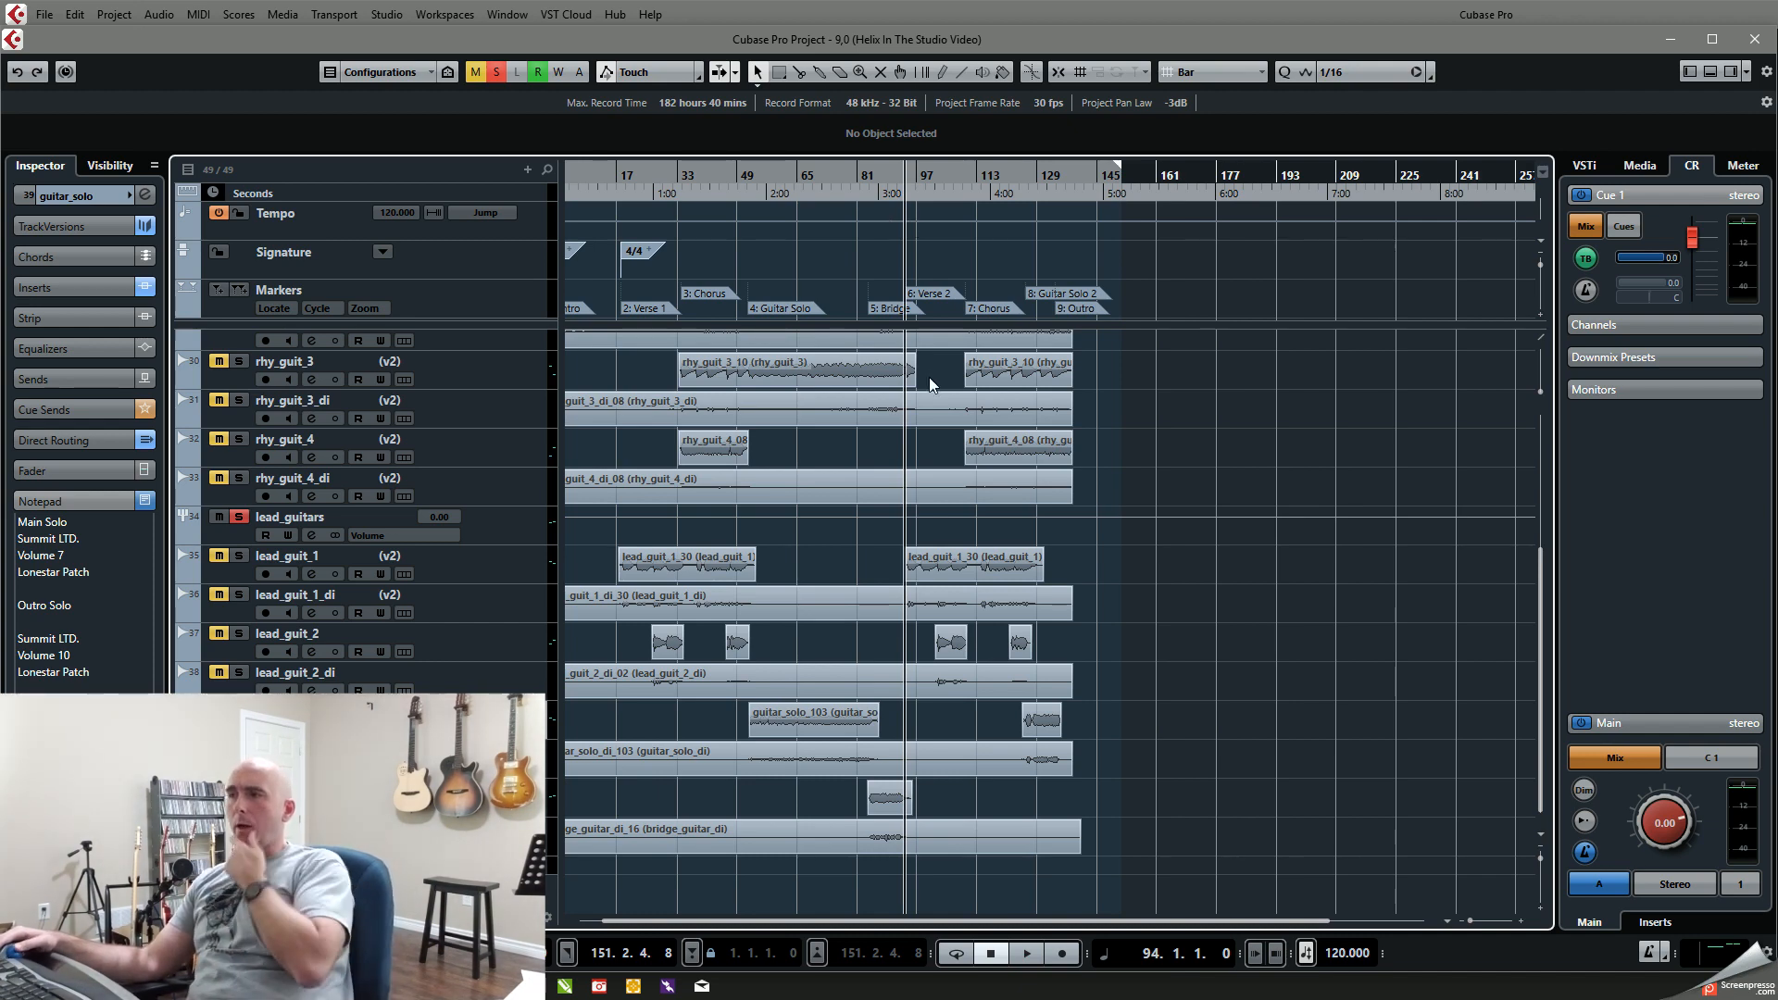
scroll(934, 531, up, 3)
scroll(934, 530, up, 2)
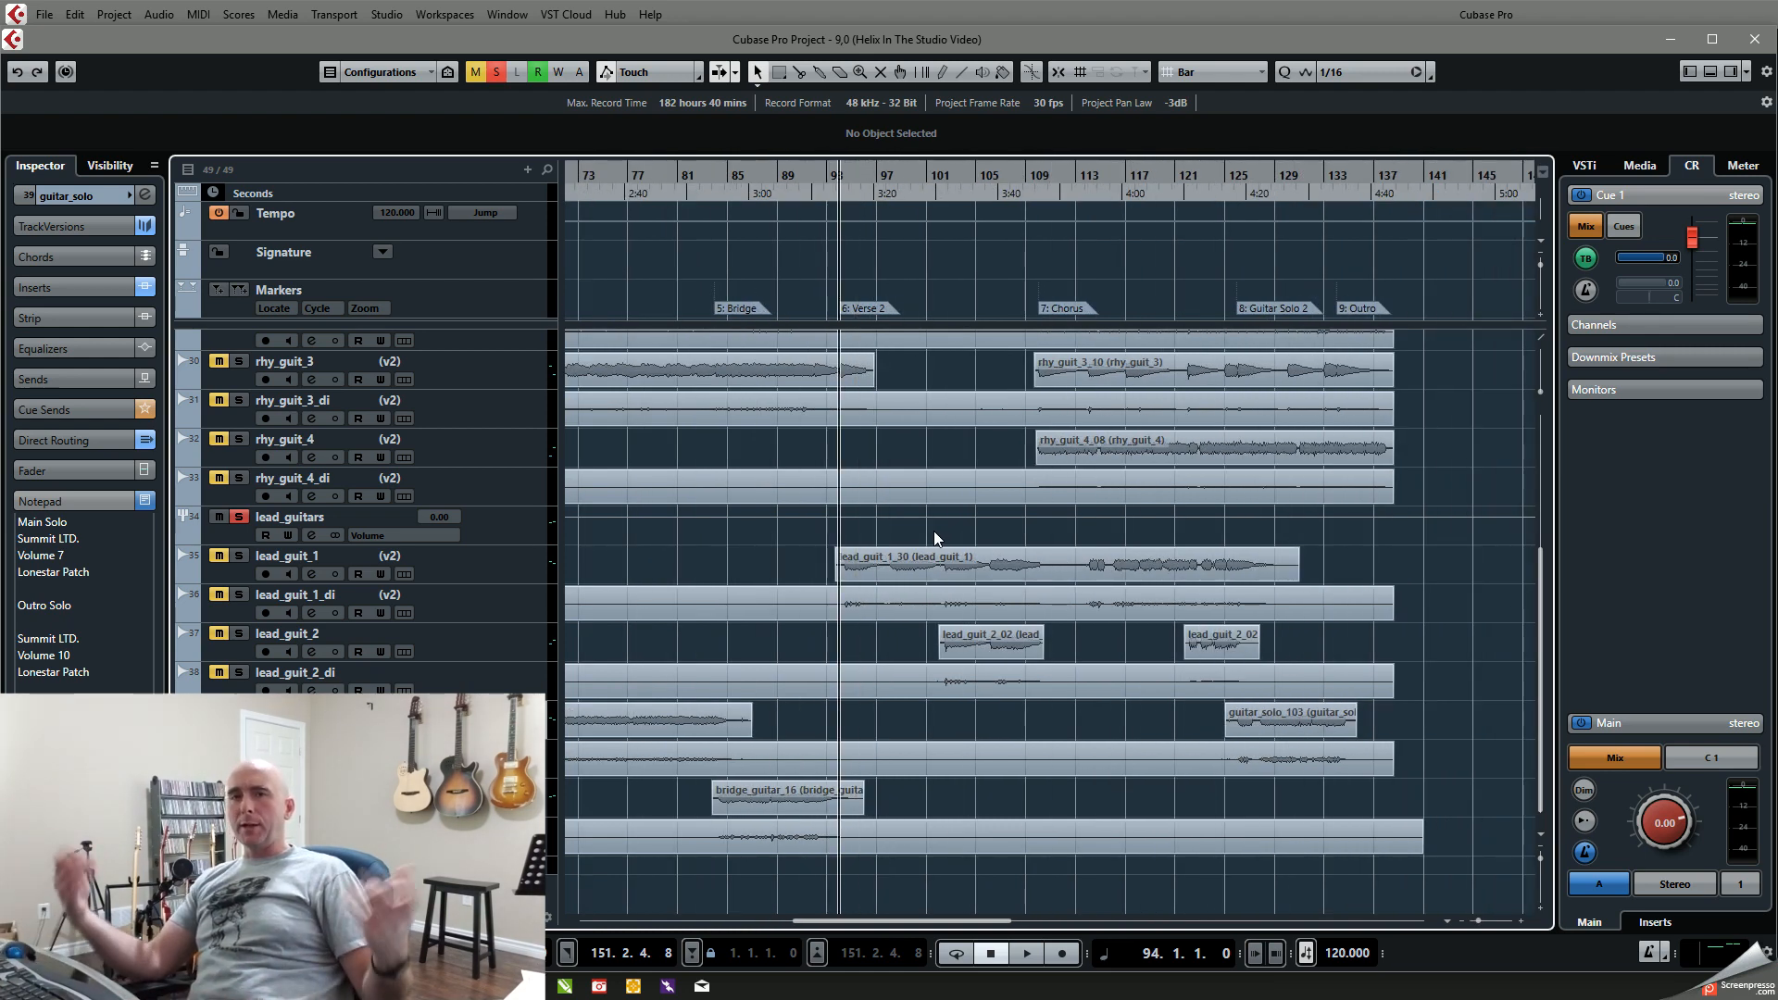
key(KP_Subtract)
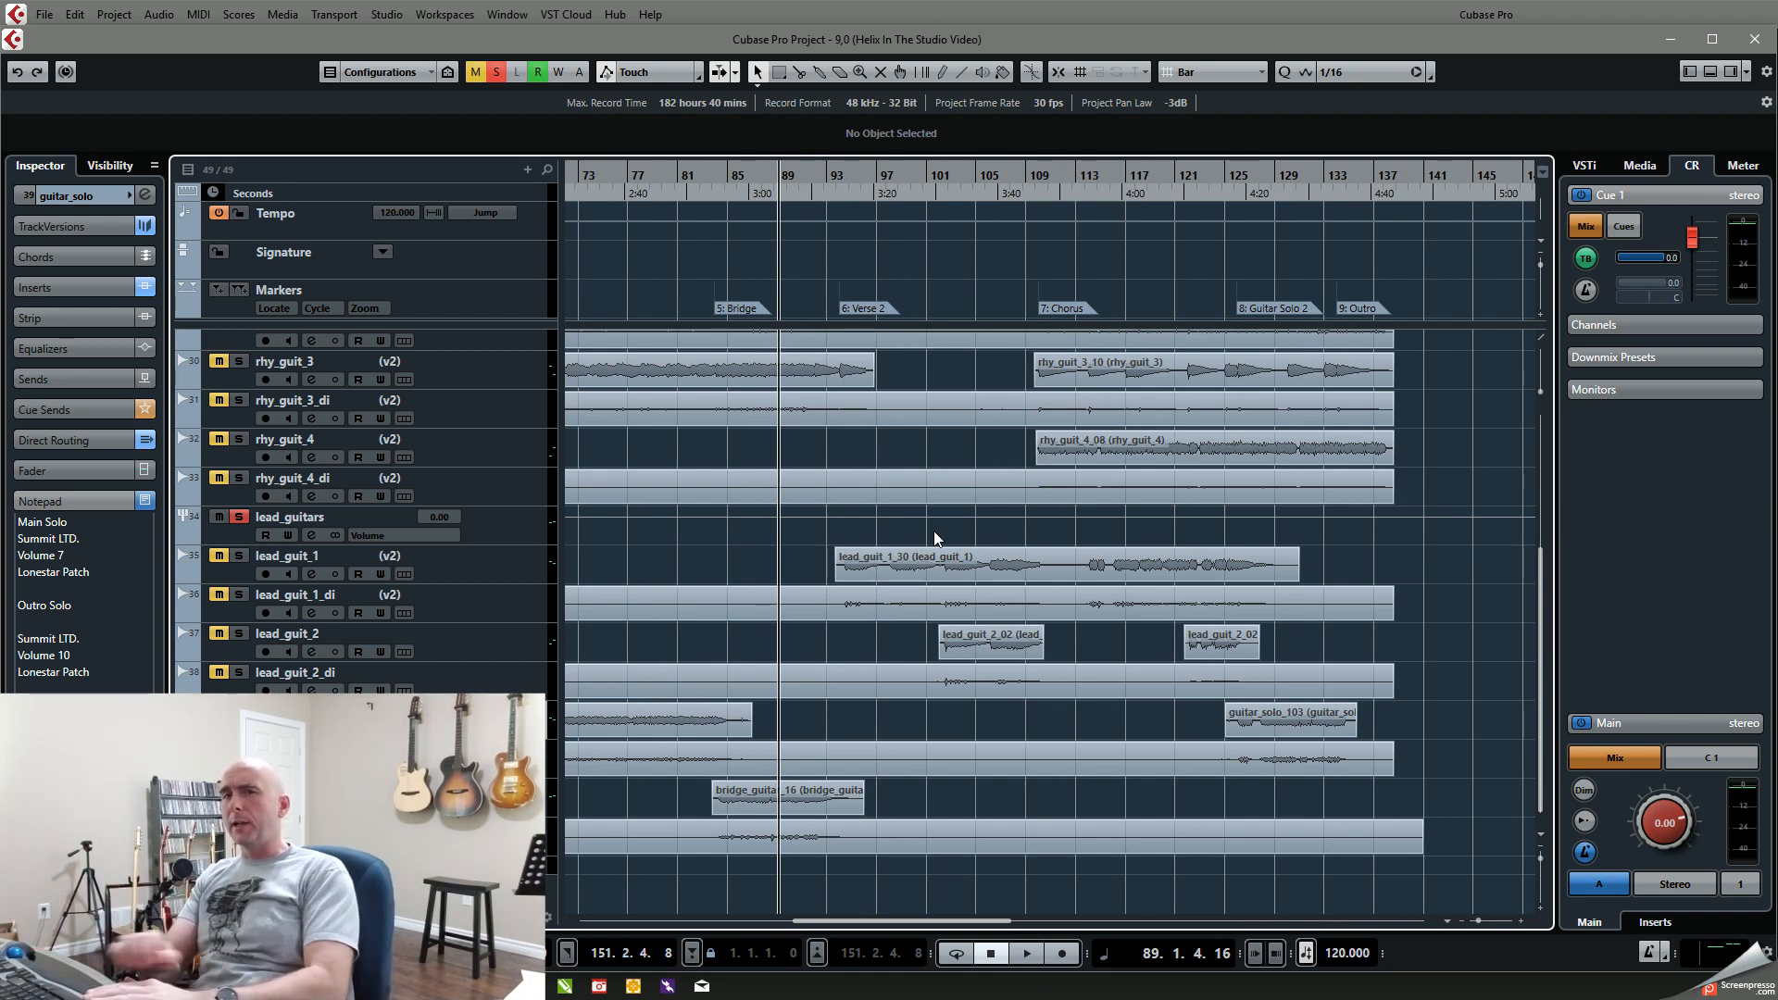
key(space)
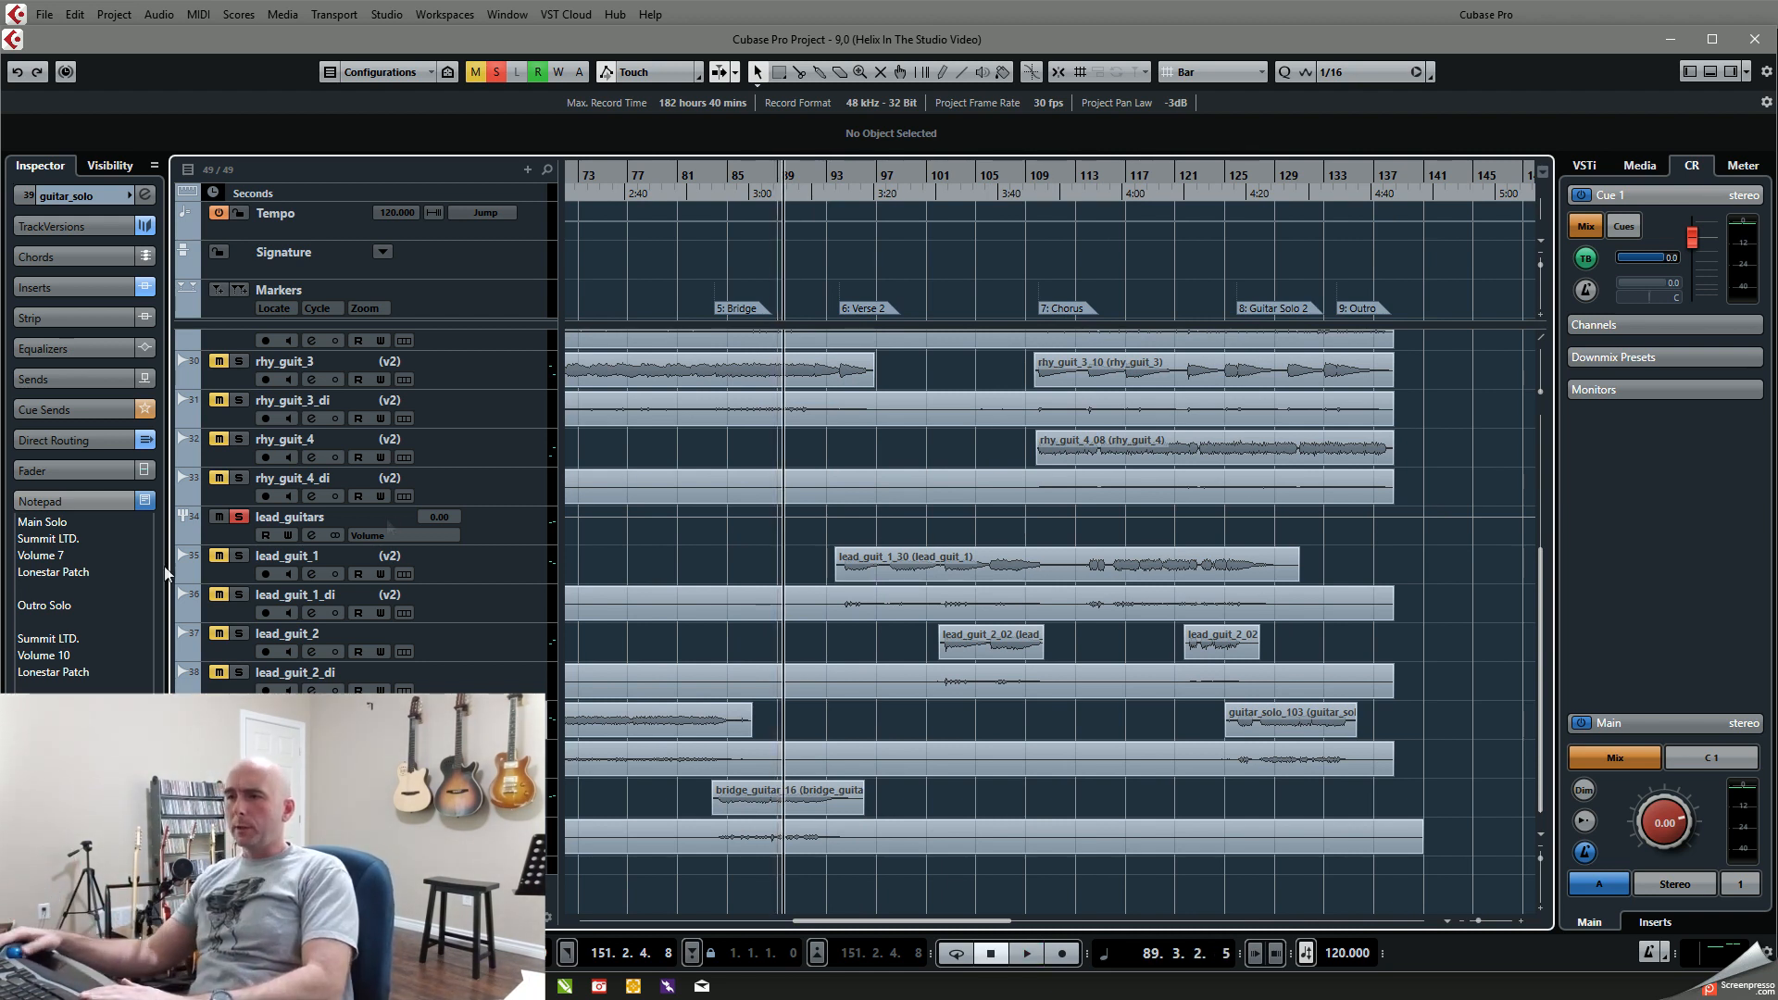
click(496, 72)
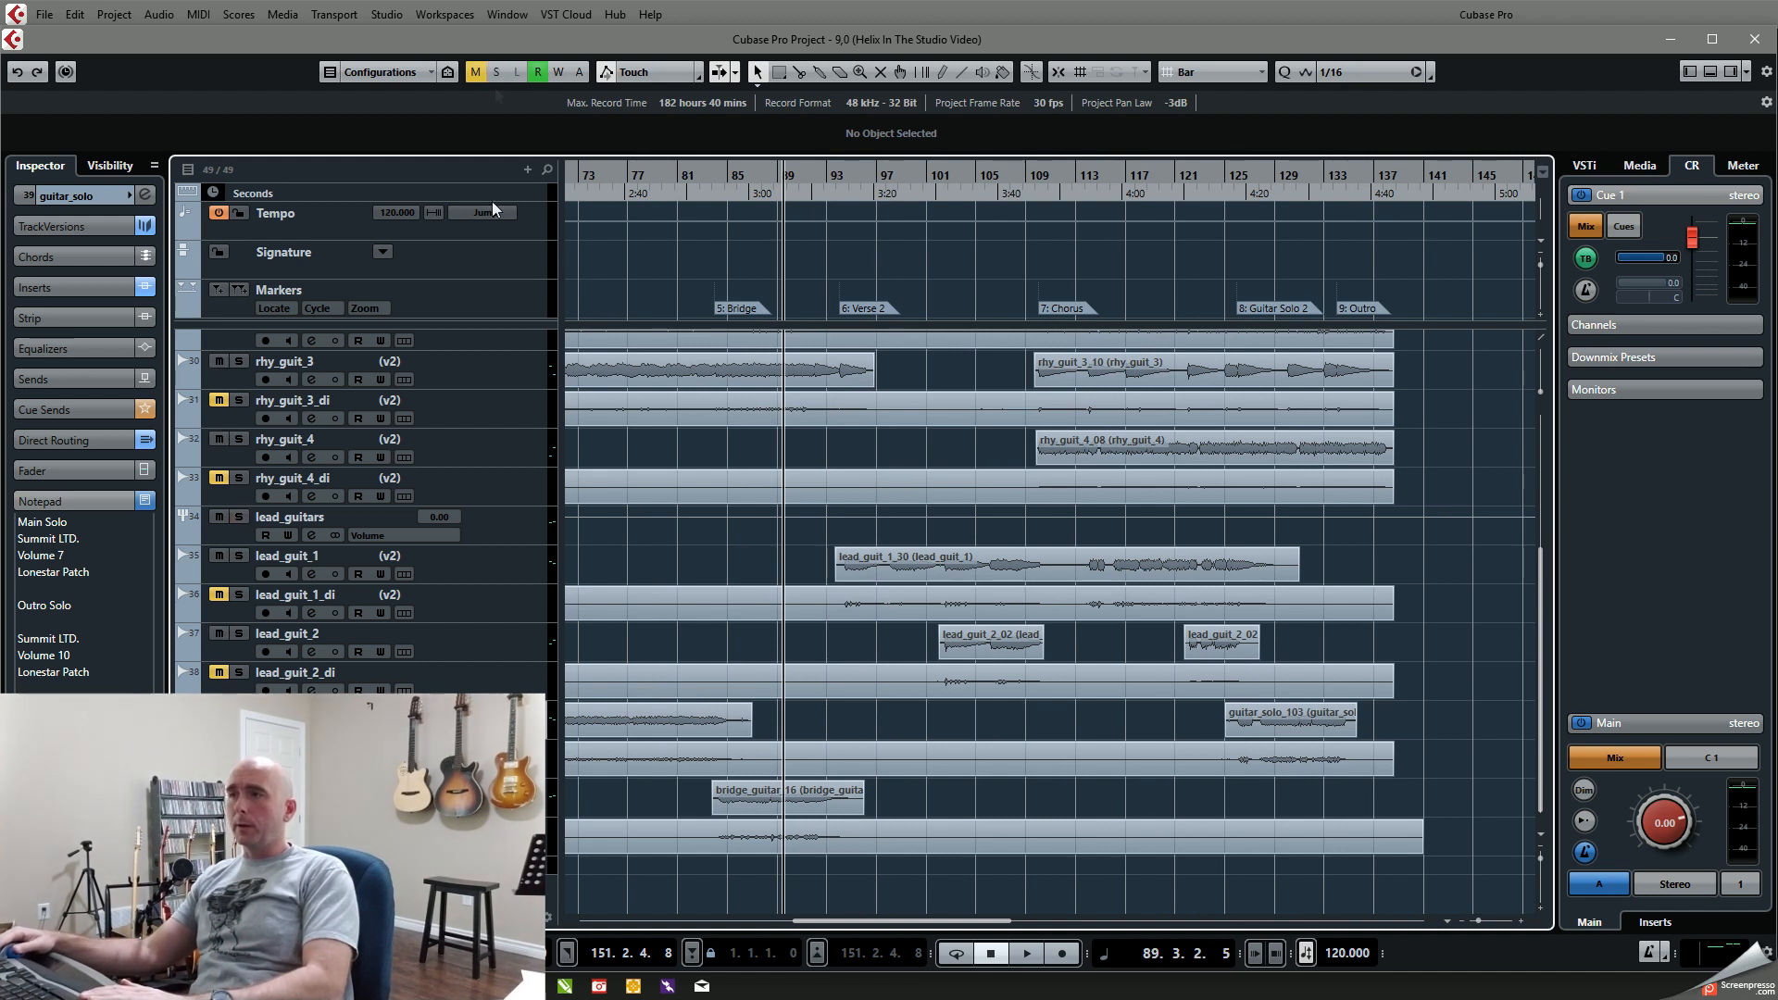
key(space)
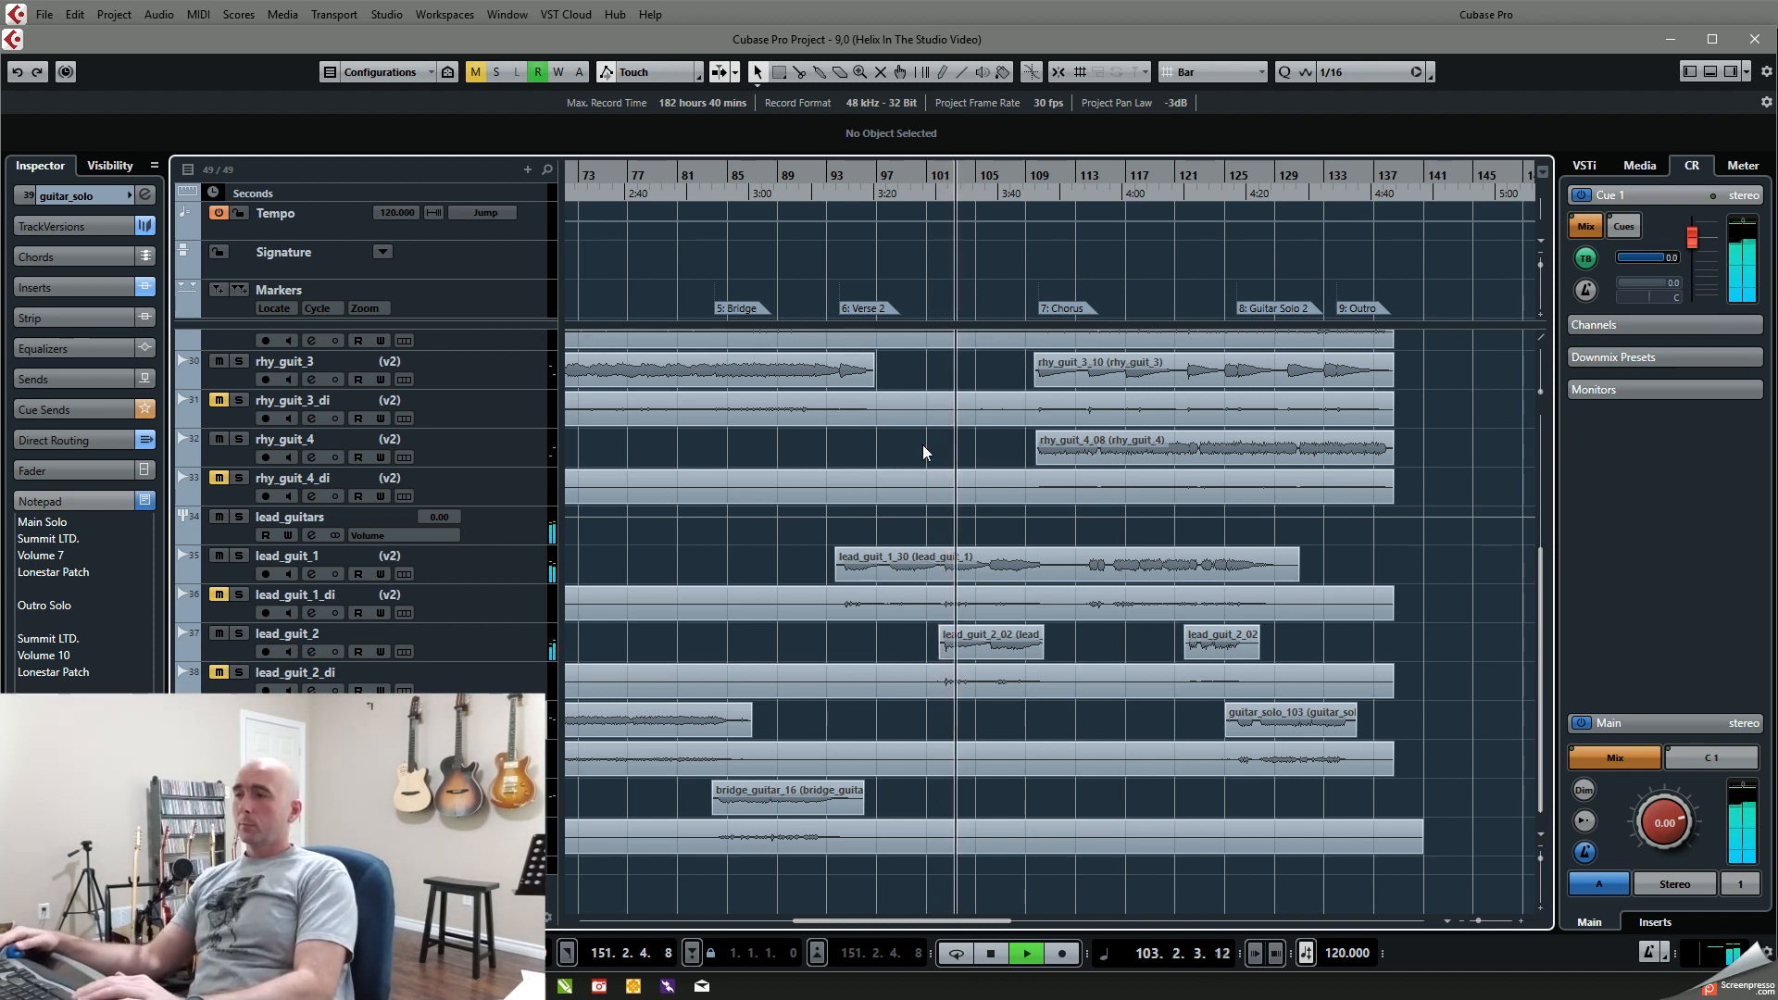
Step: Solo lead_guit_1 and play Verse 2 from bar 98, adding lead_guit_2 to the solo before stopping at about bar 104
click(878, 178)
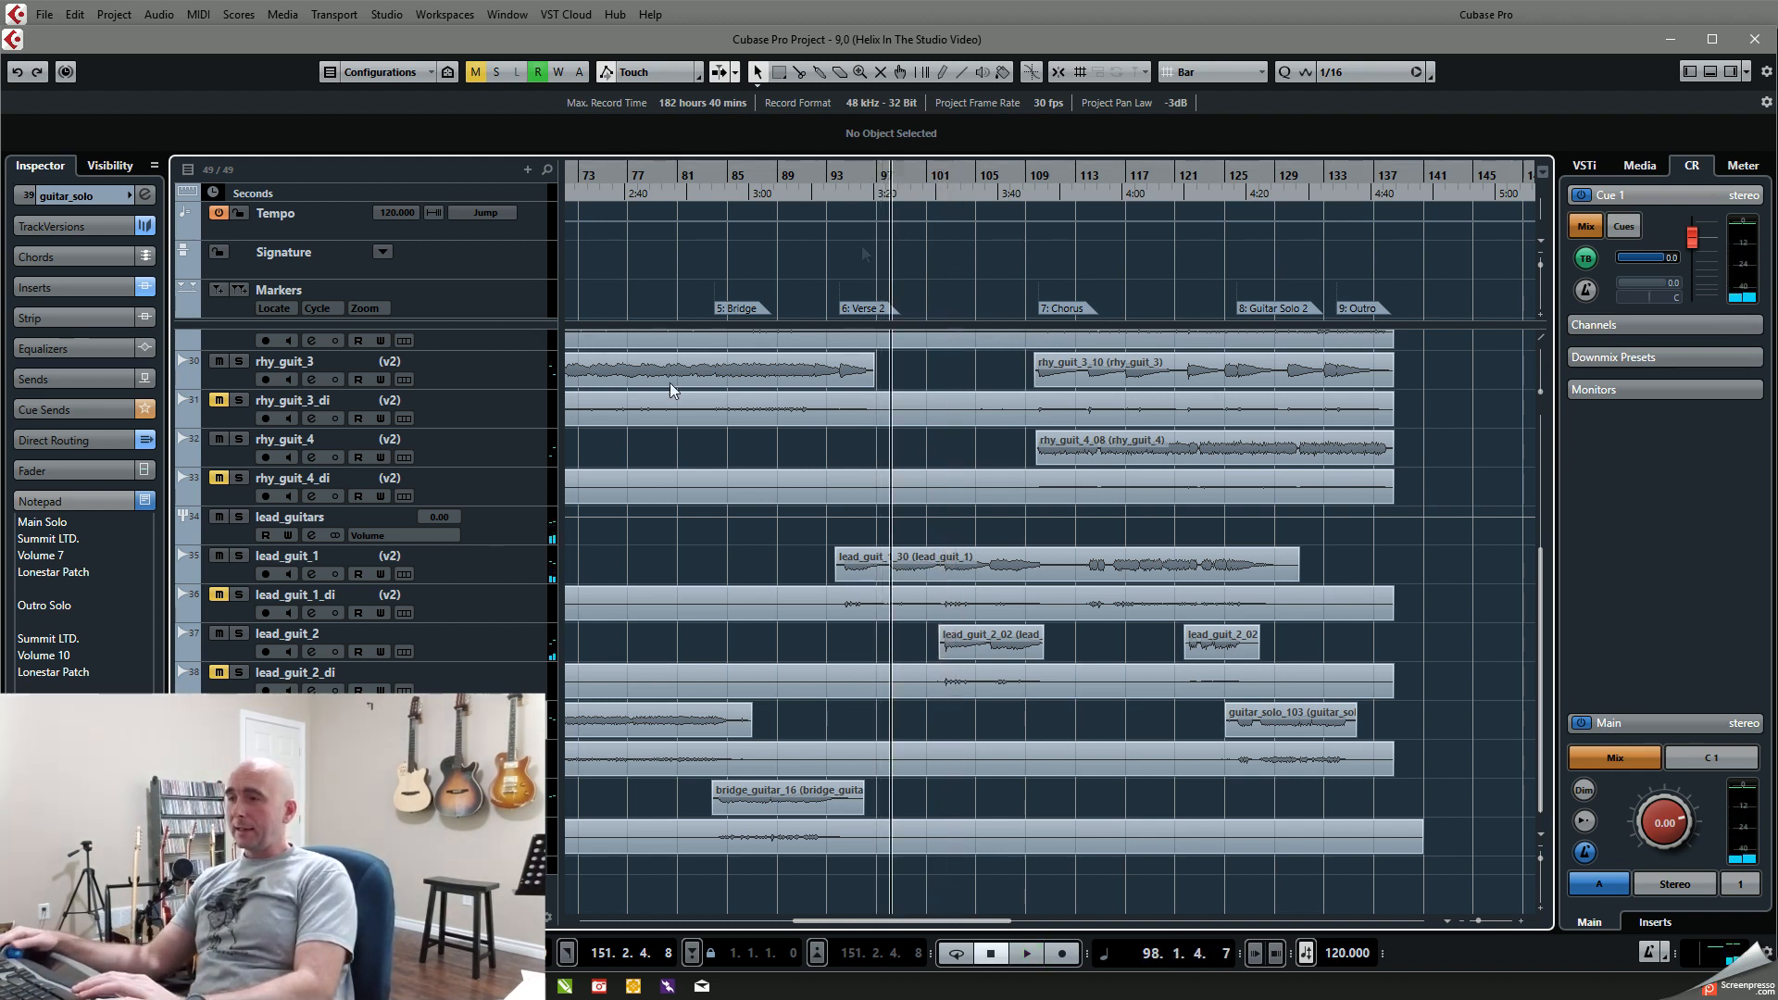
click(243, 556)
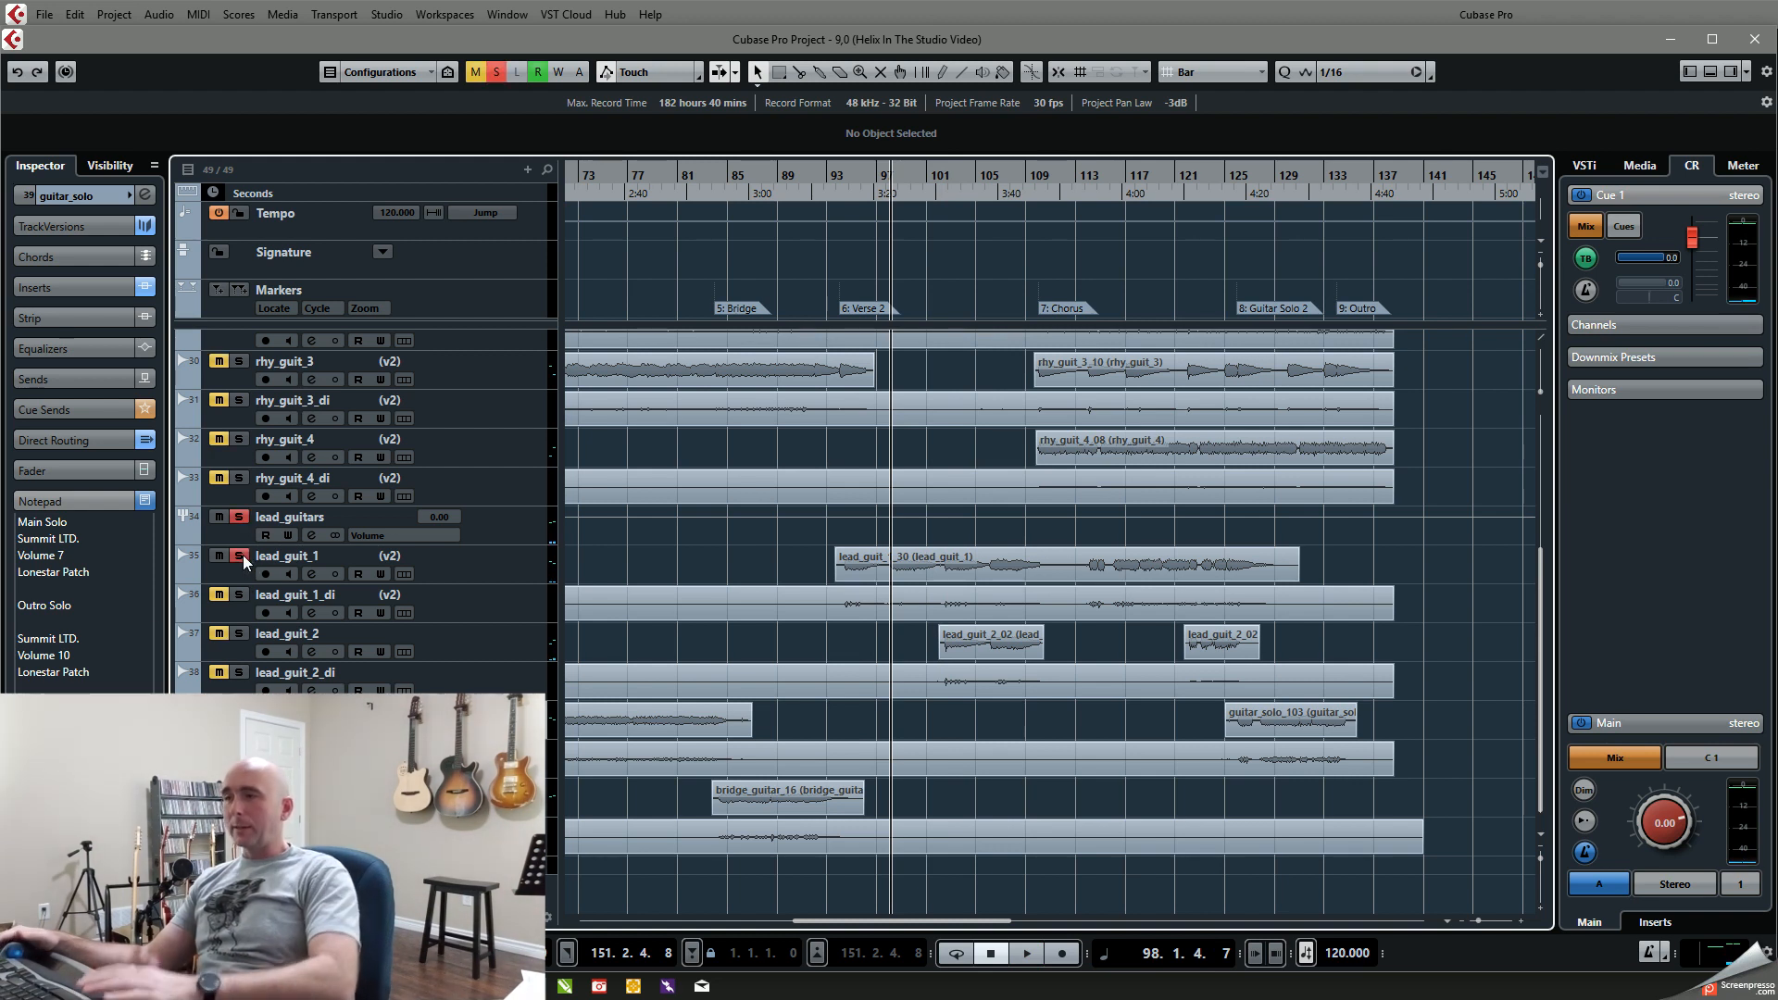
key(space)
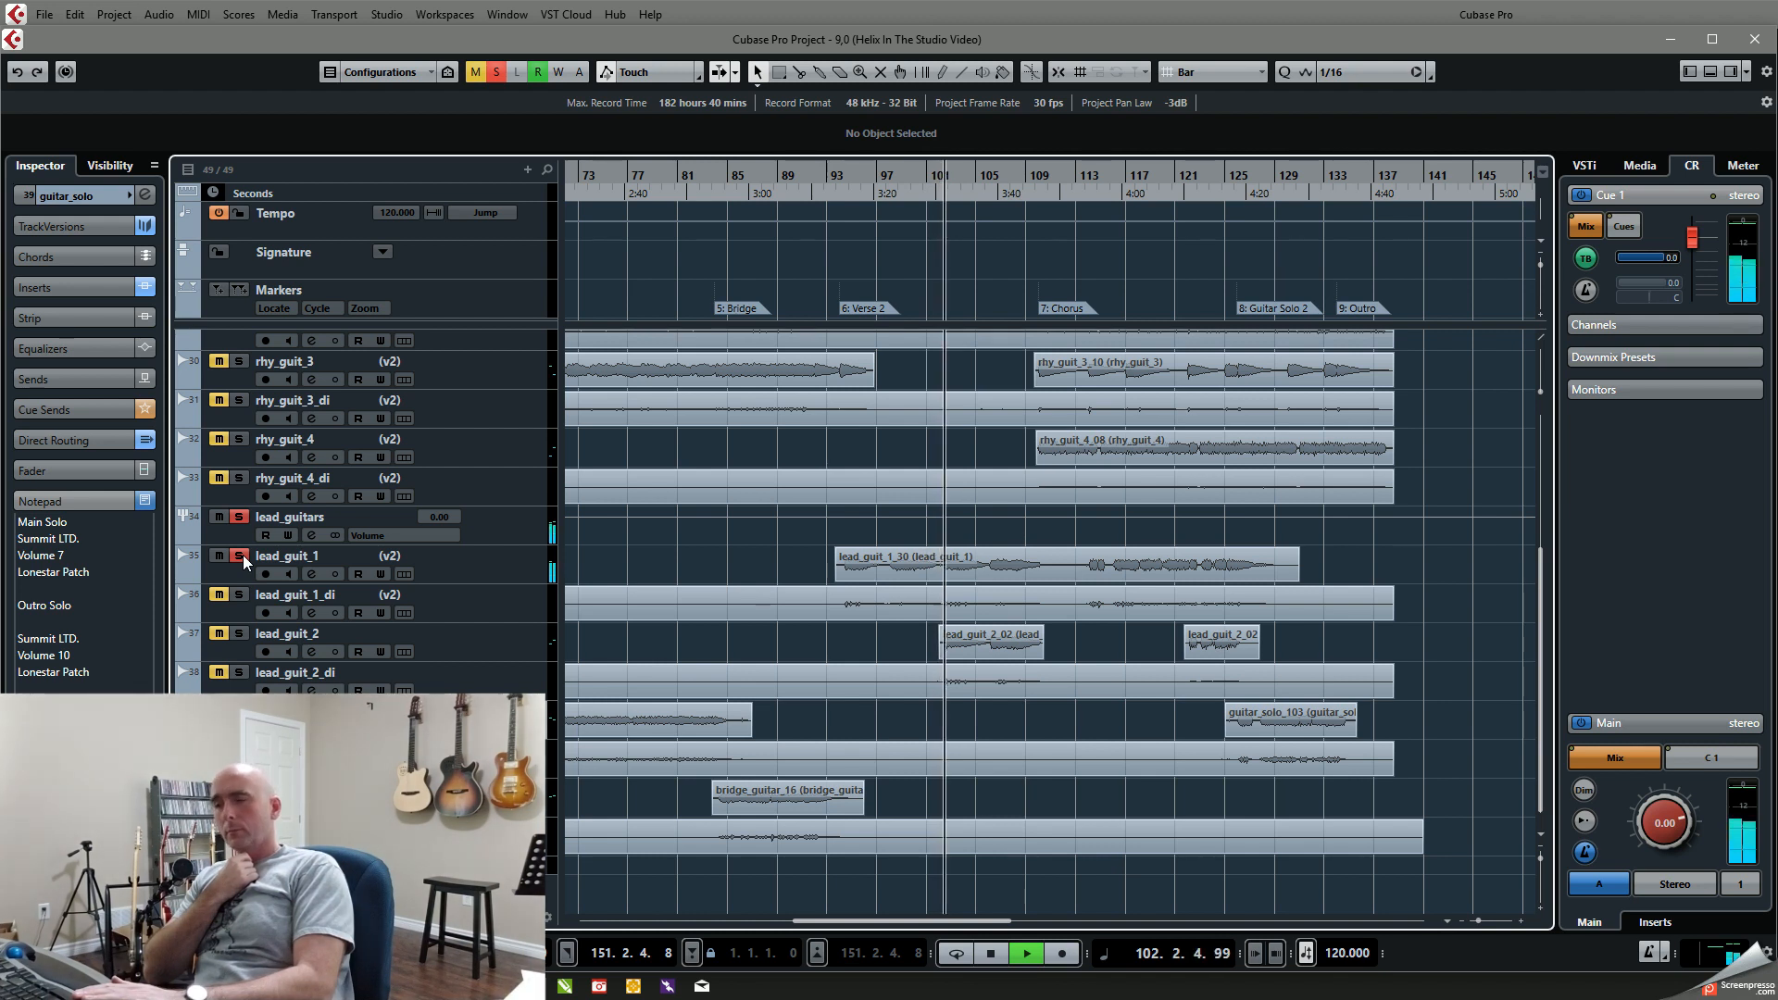
click(239, 634)
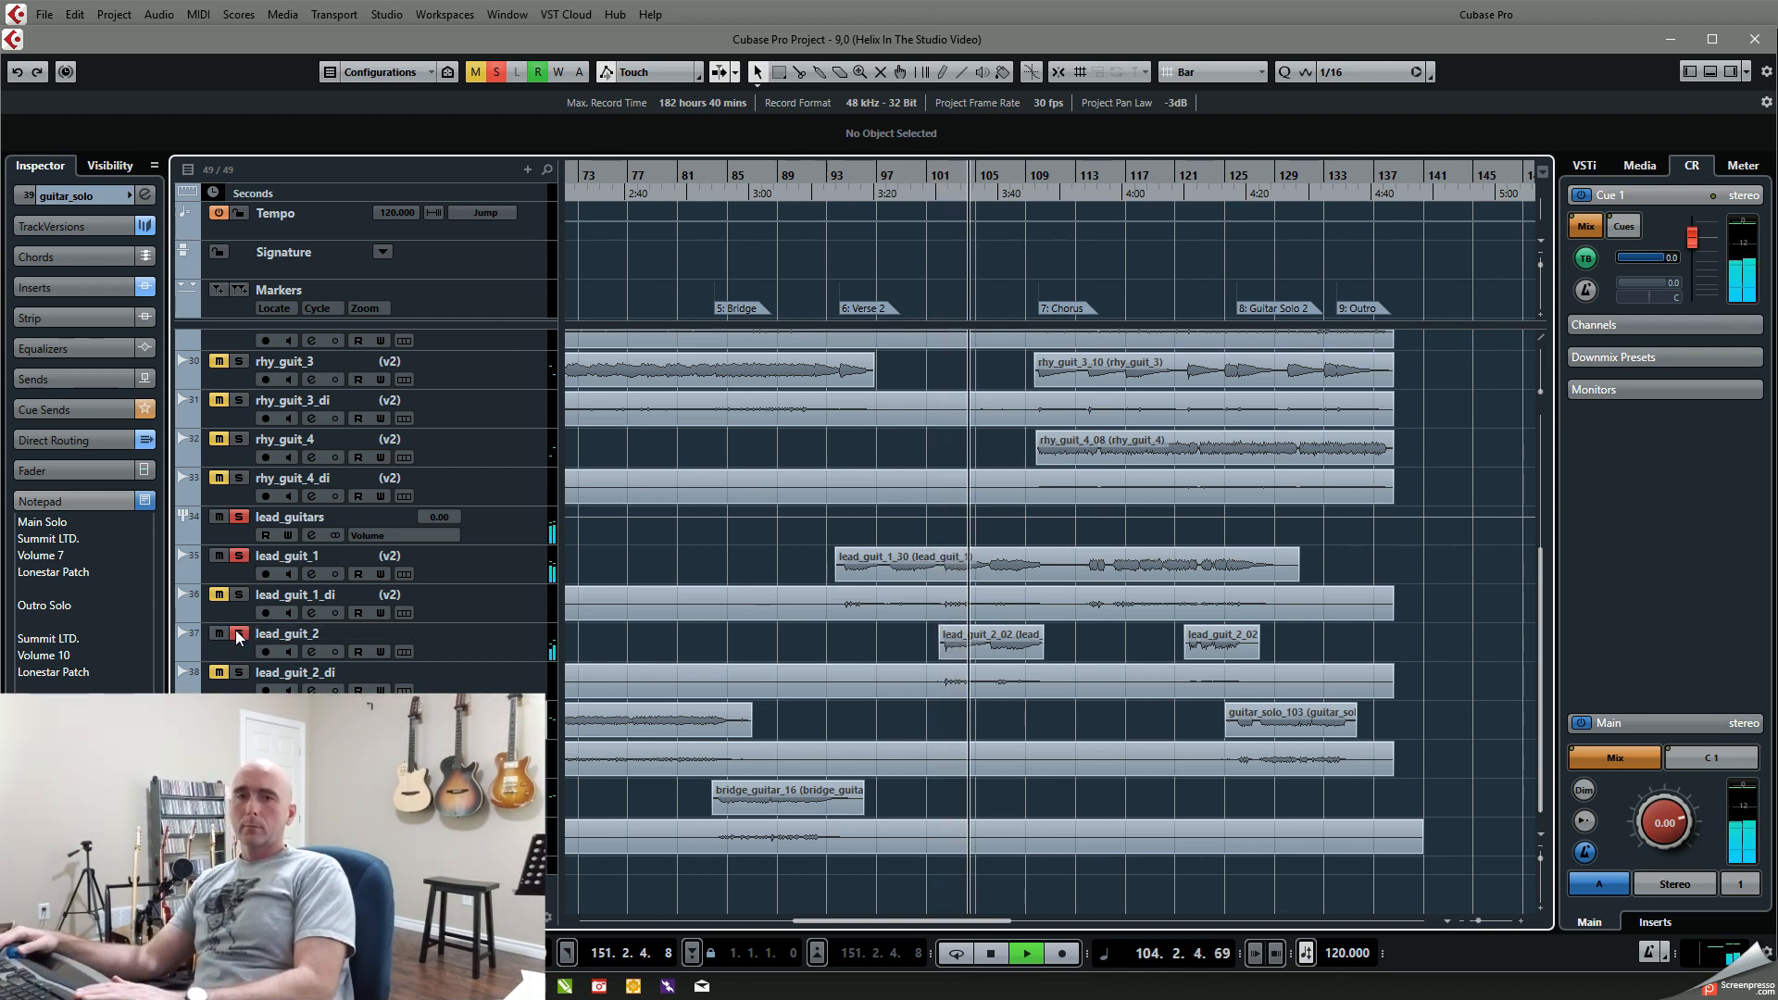
key(space)
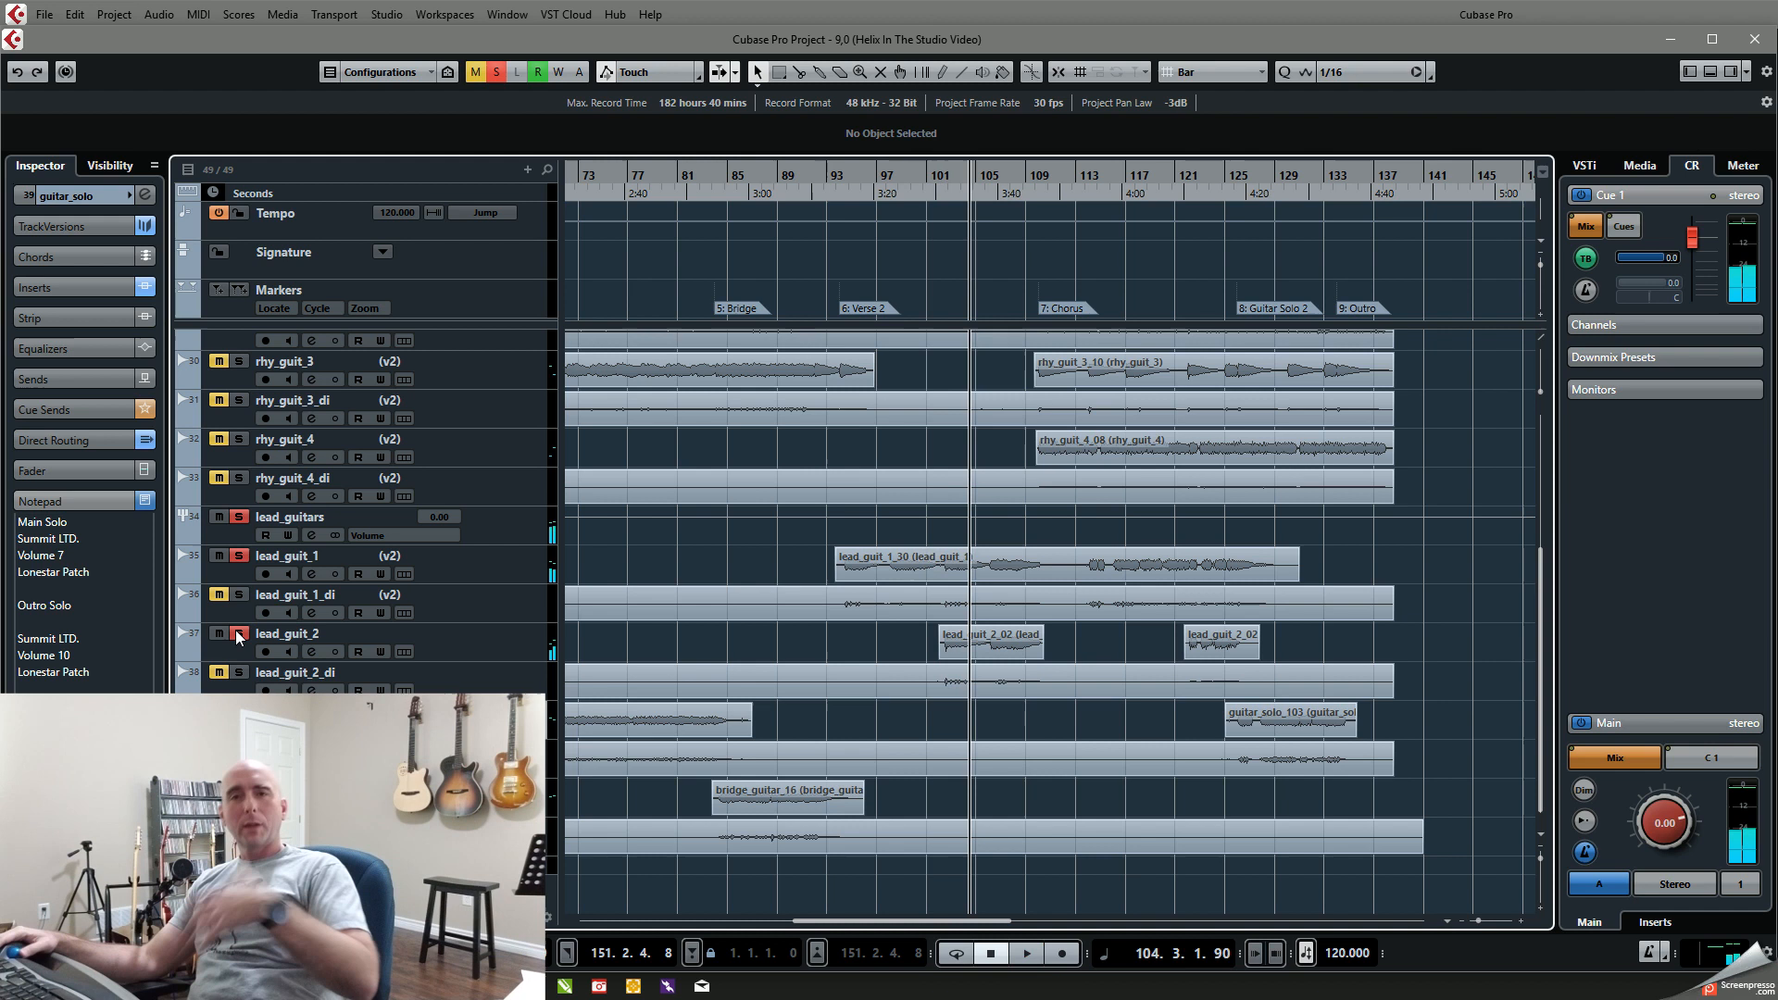
Step: Clear the lead guitar solos and play the full mix from the second Chorus at bar 110 to about bar 126
click(237, 519)
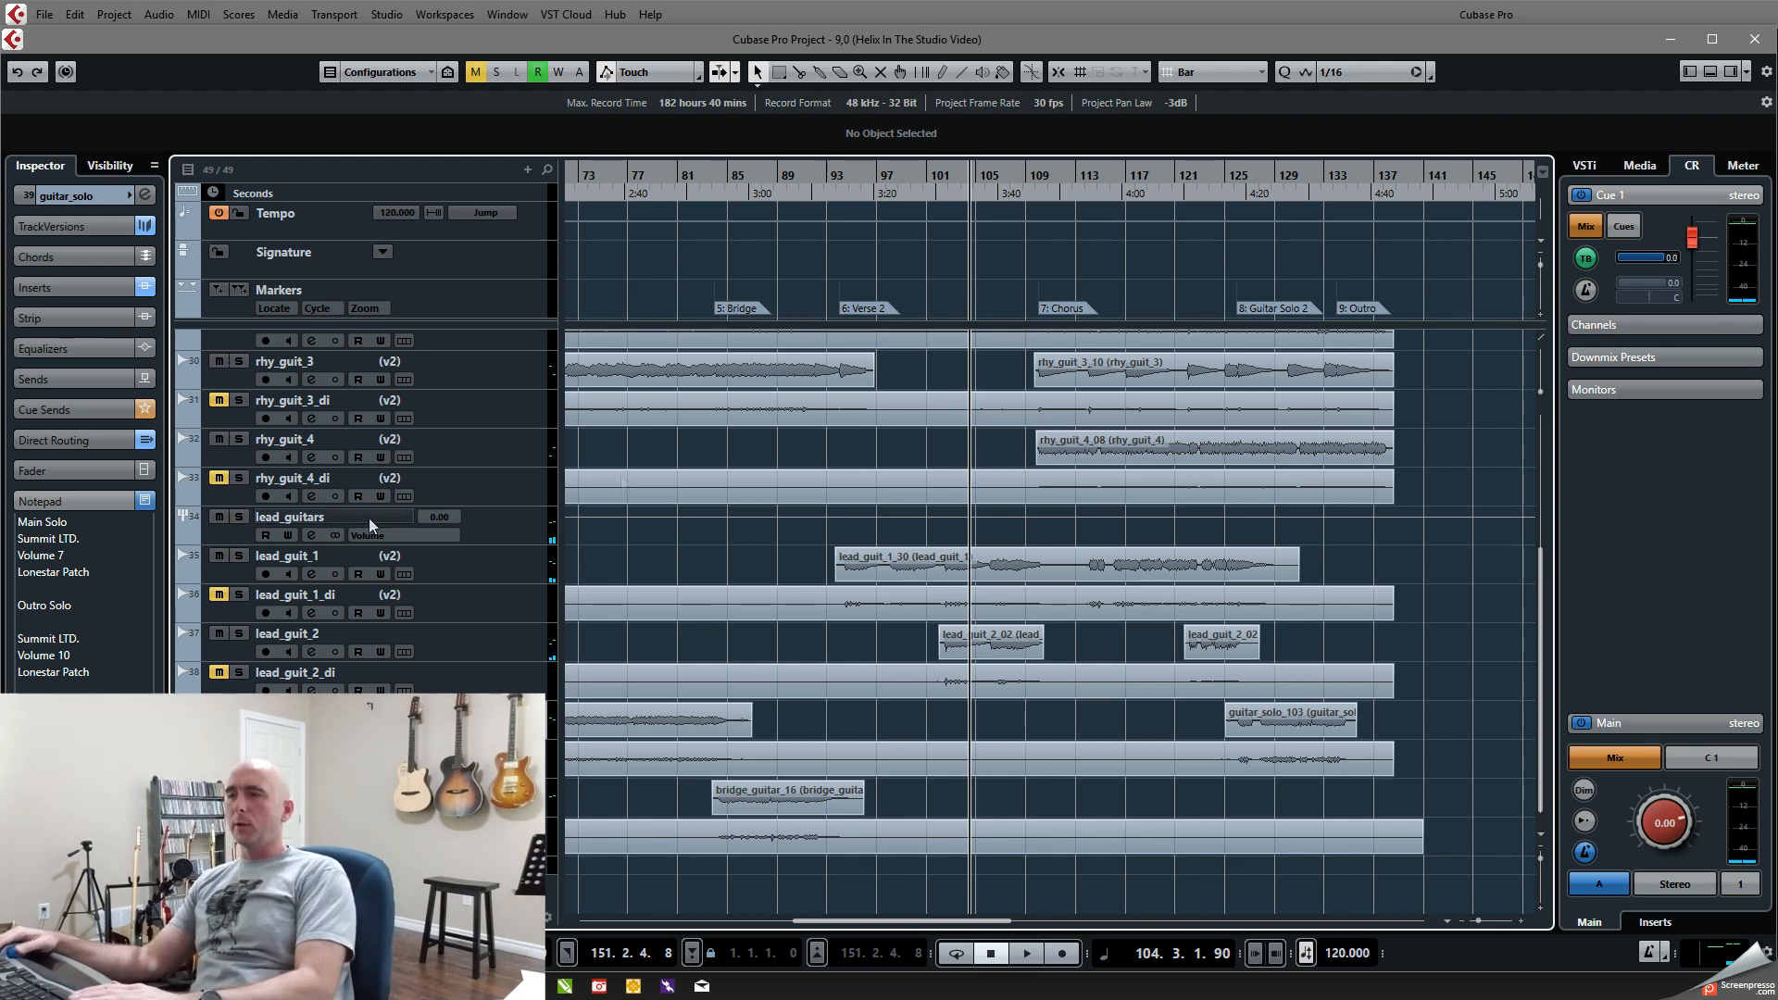
click(1037, 175)
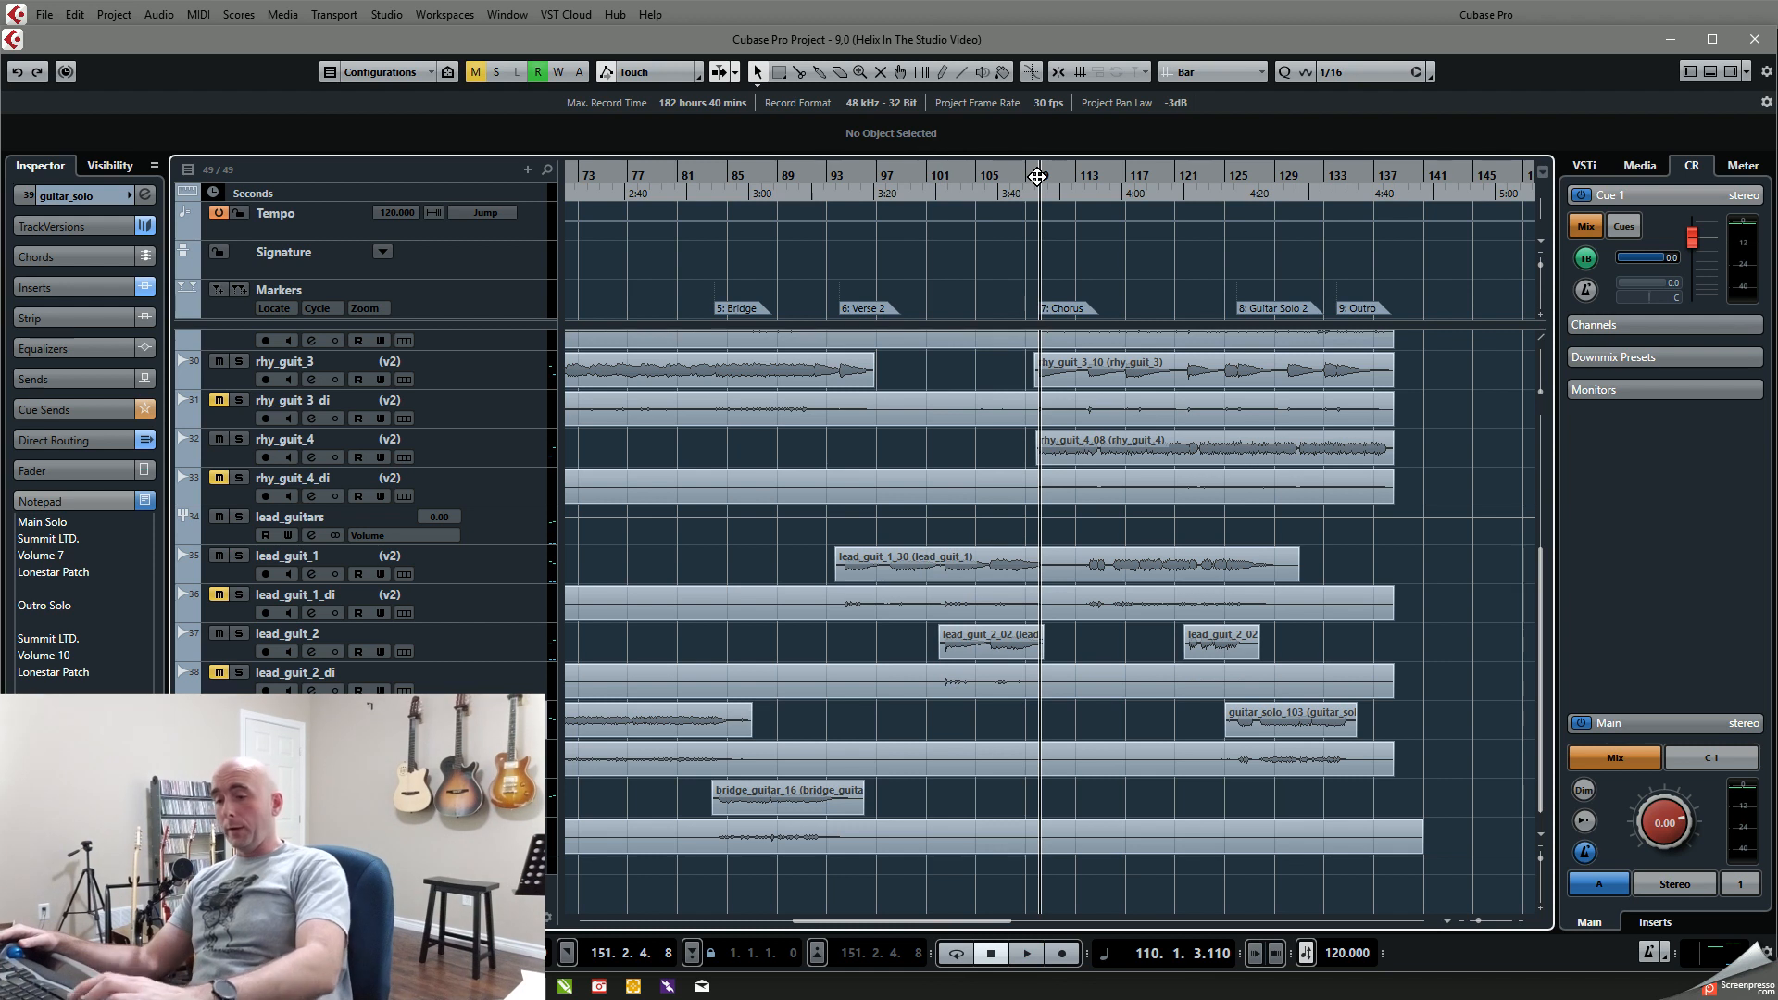
click(1037, 176)
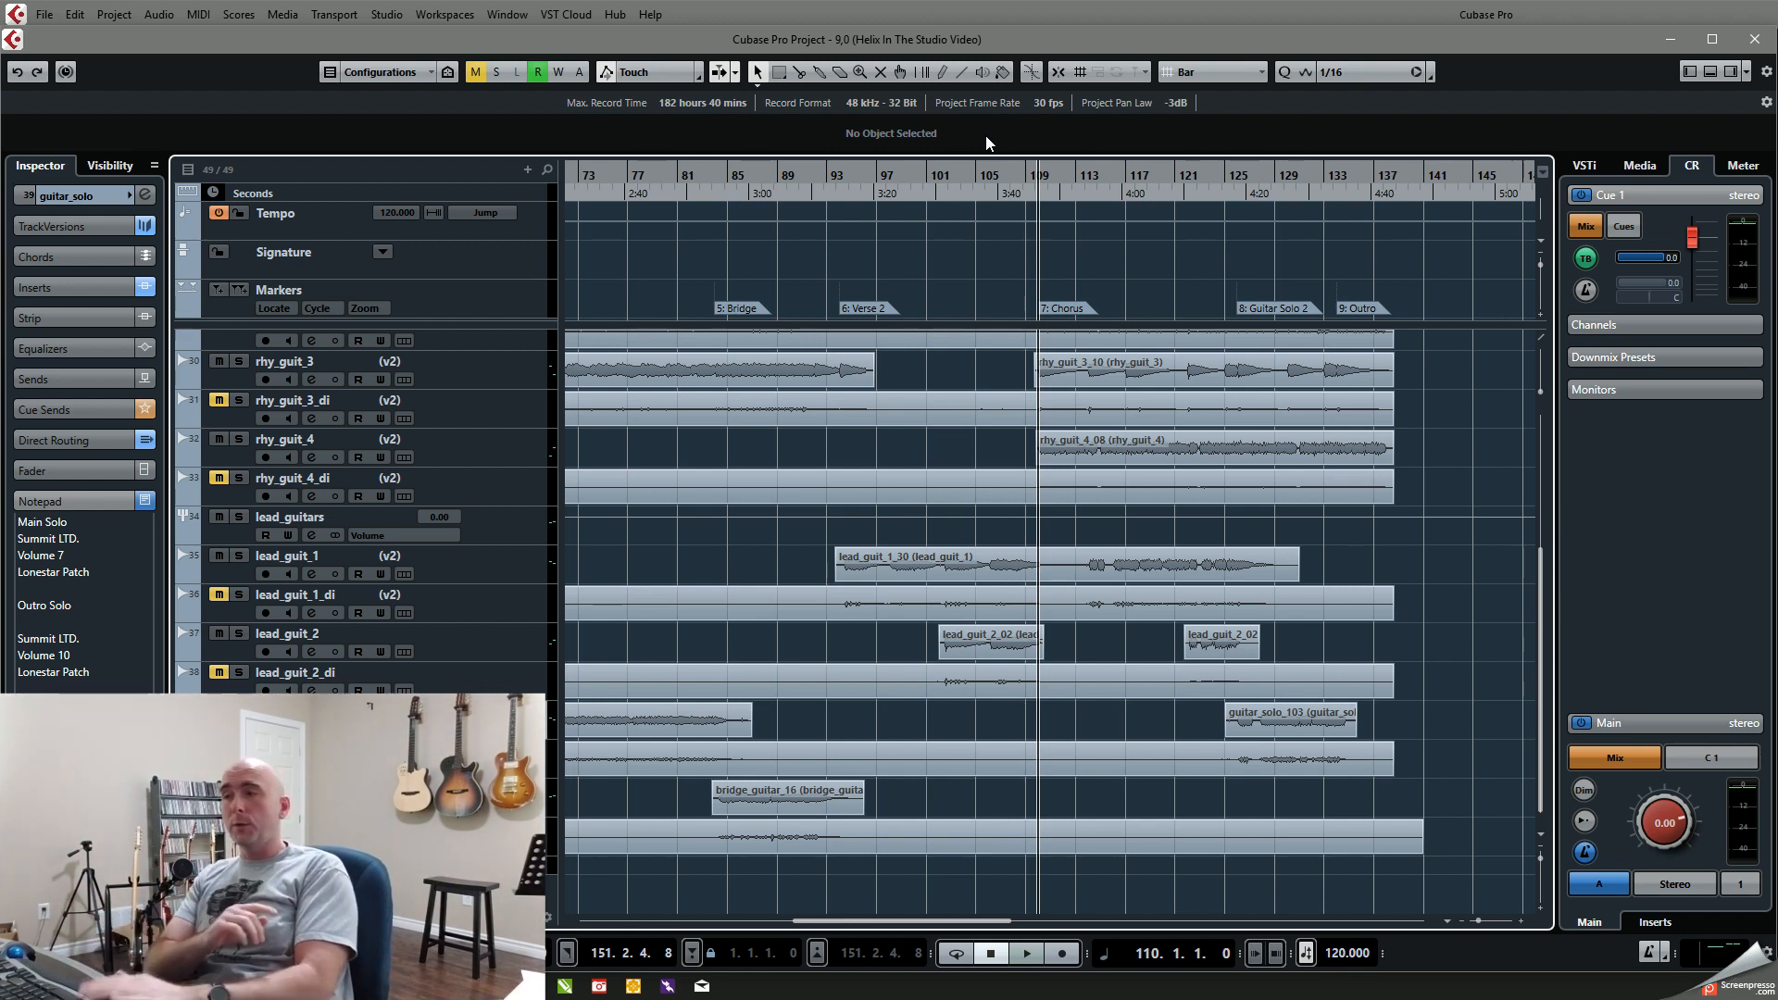
key(space)
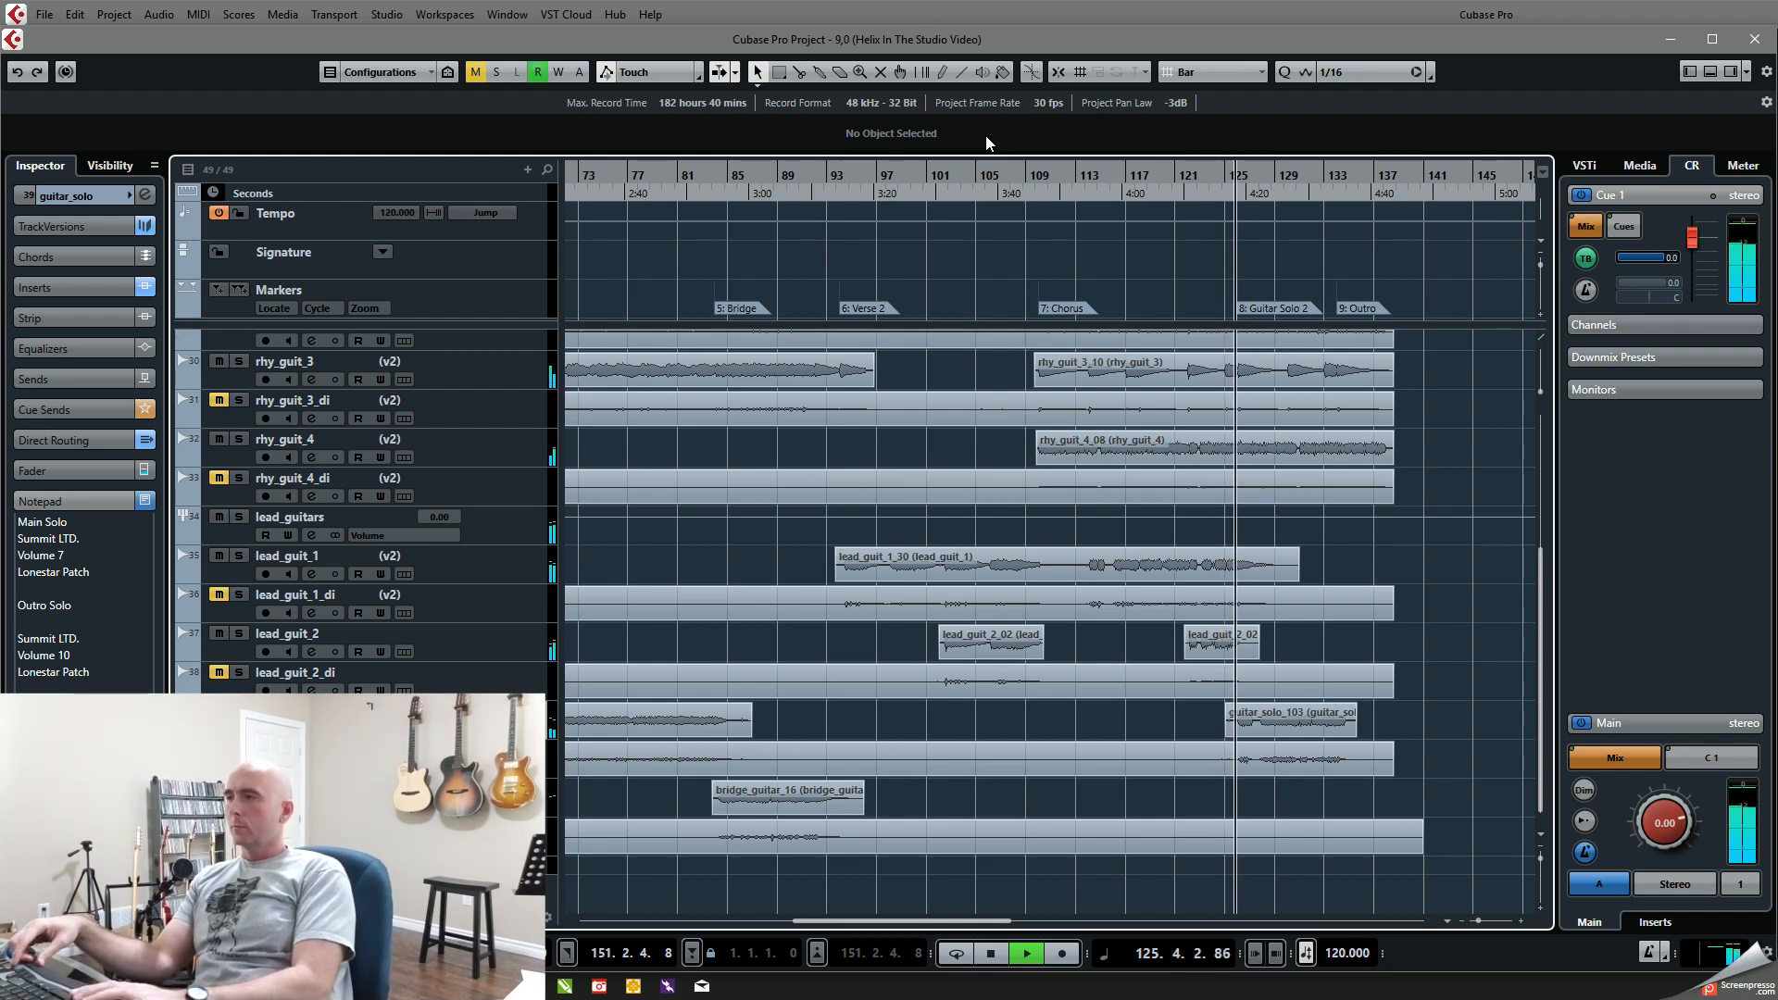
key(space)
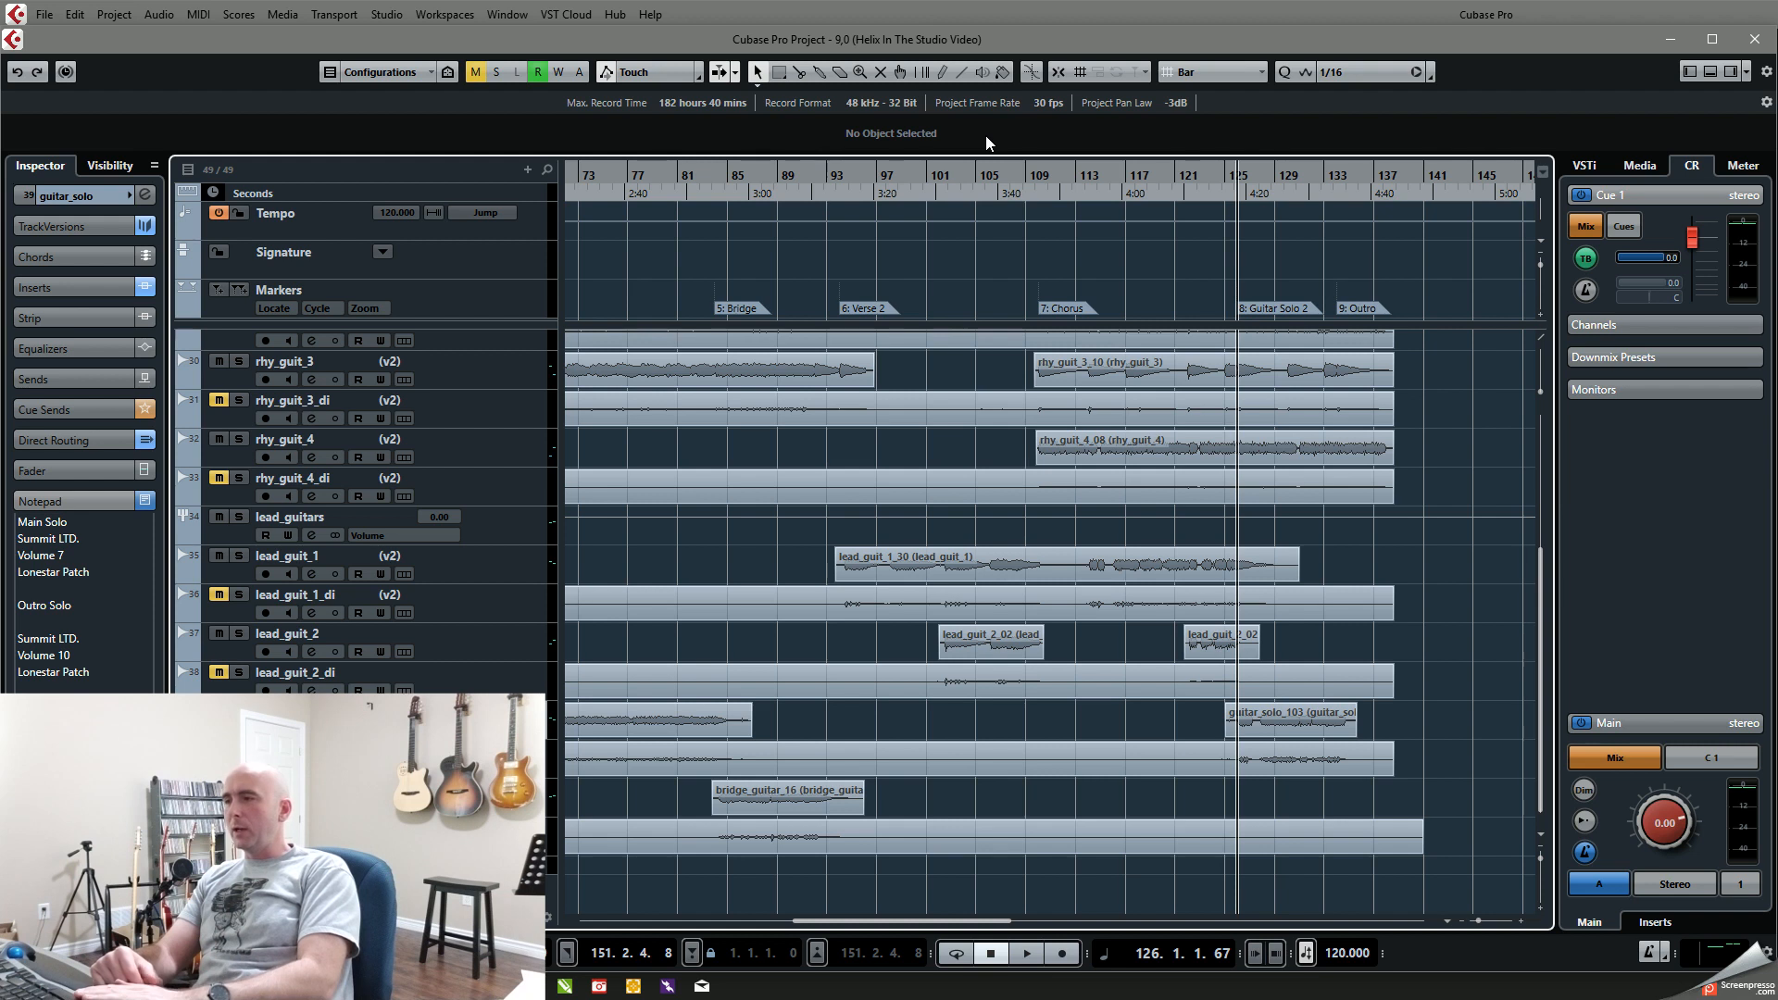
Step: Play Guitar Solo 2 from bar 126 to about bar 134 in the full mix and again with lead_guitars soloed, clearing the solo at the end
key(space)
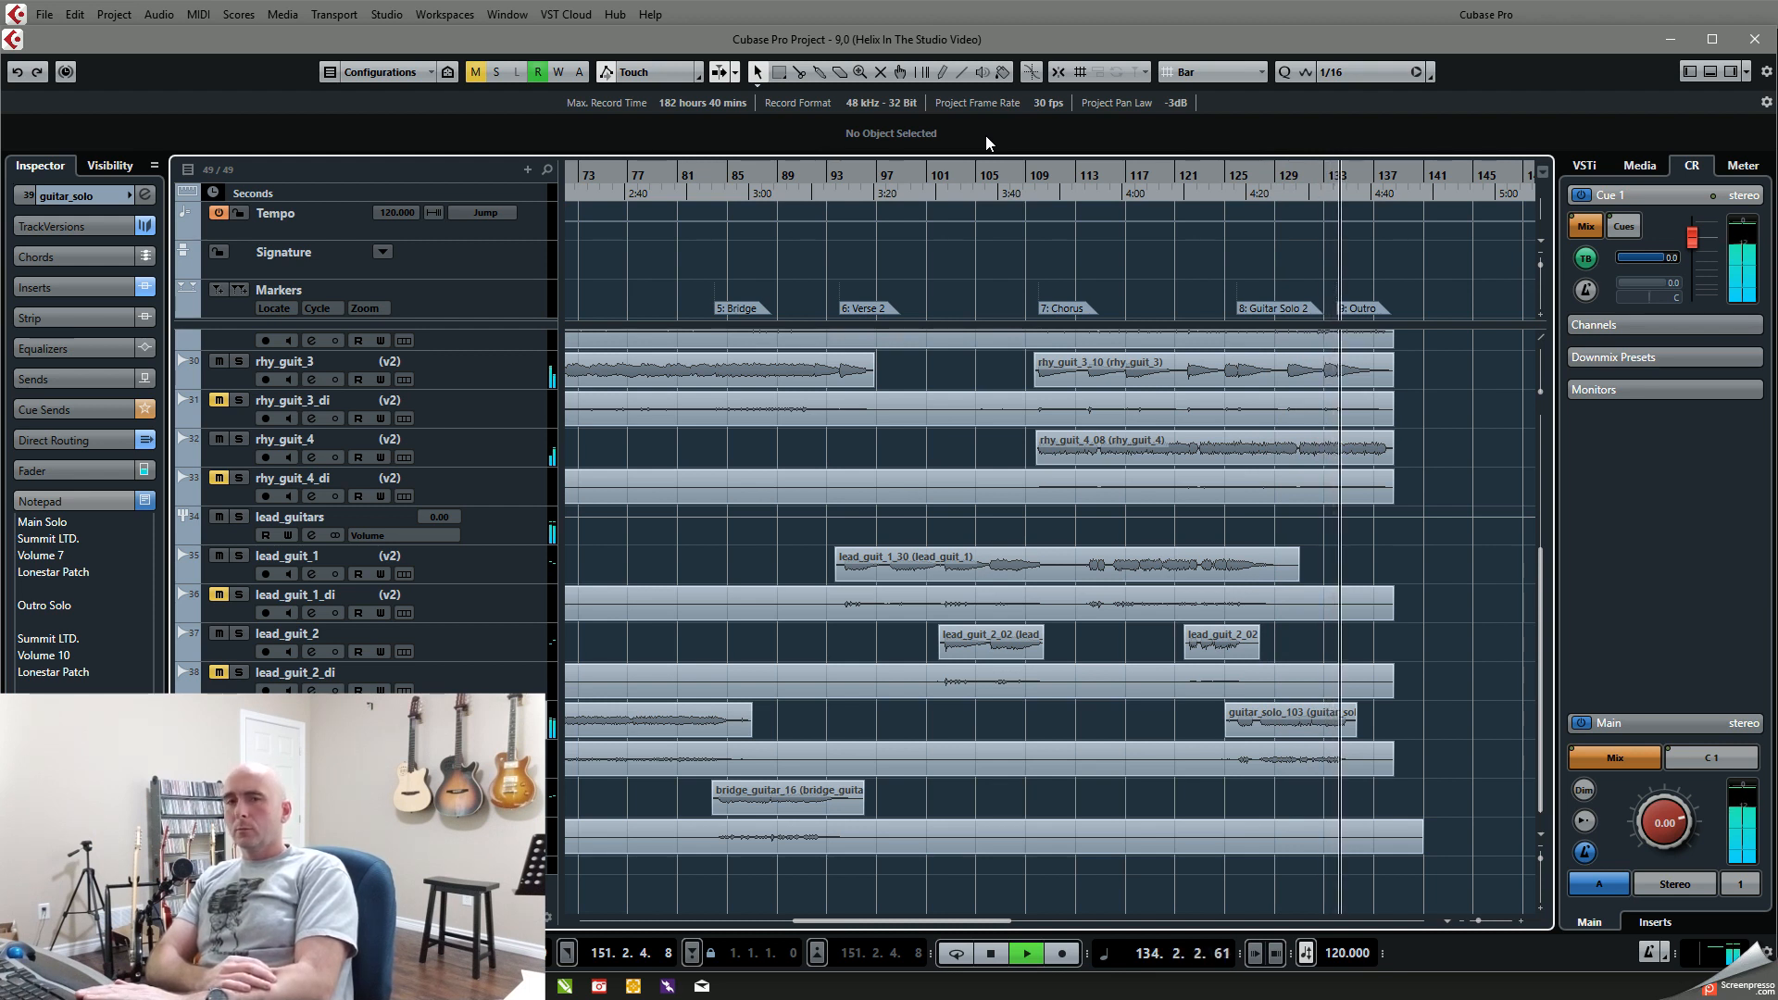
key(space)
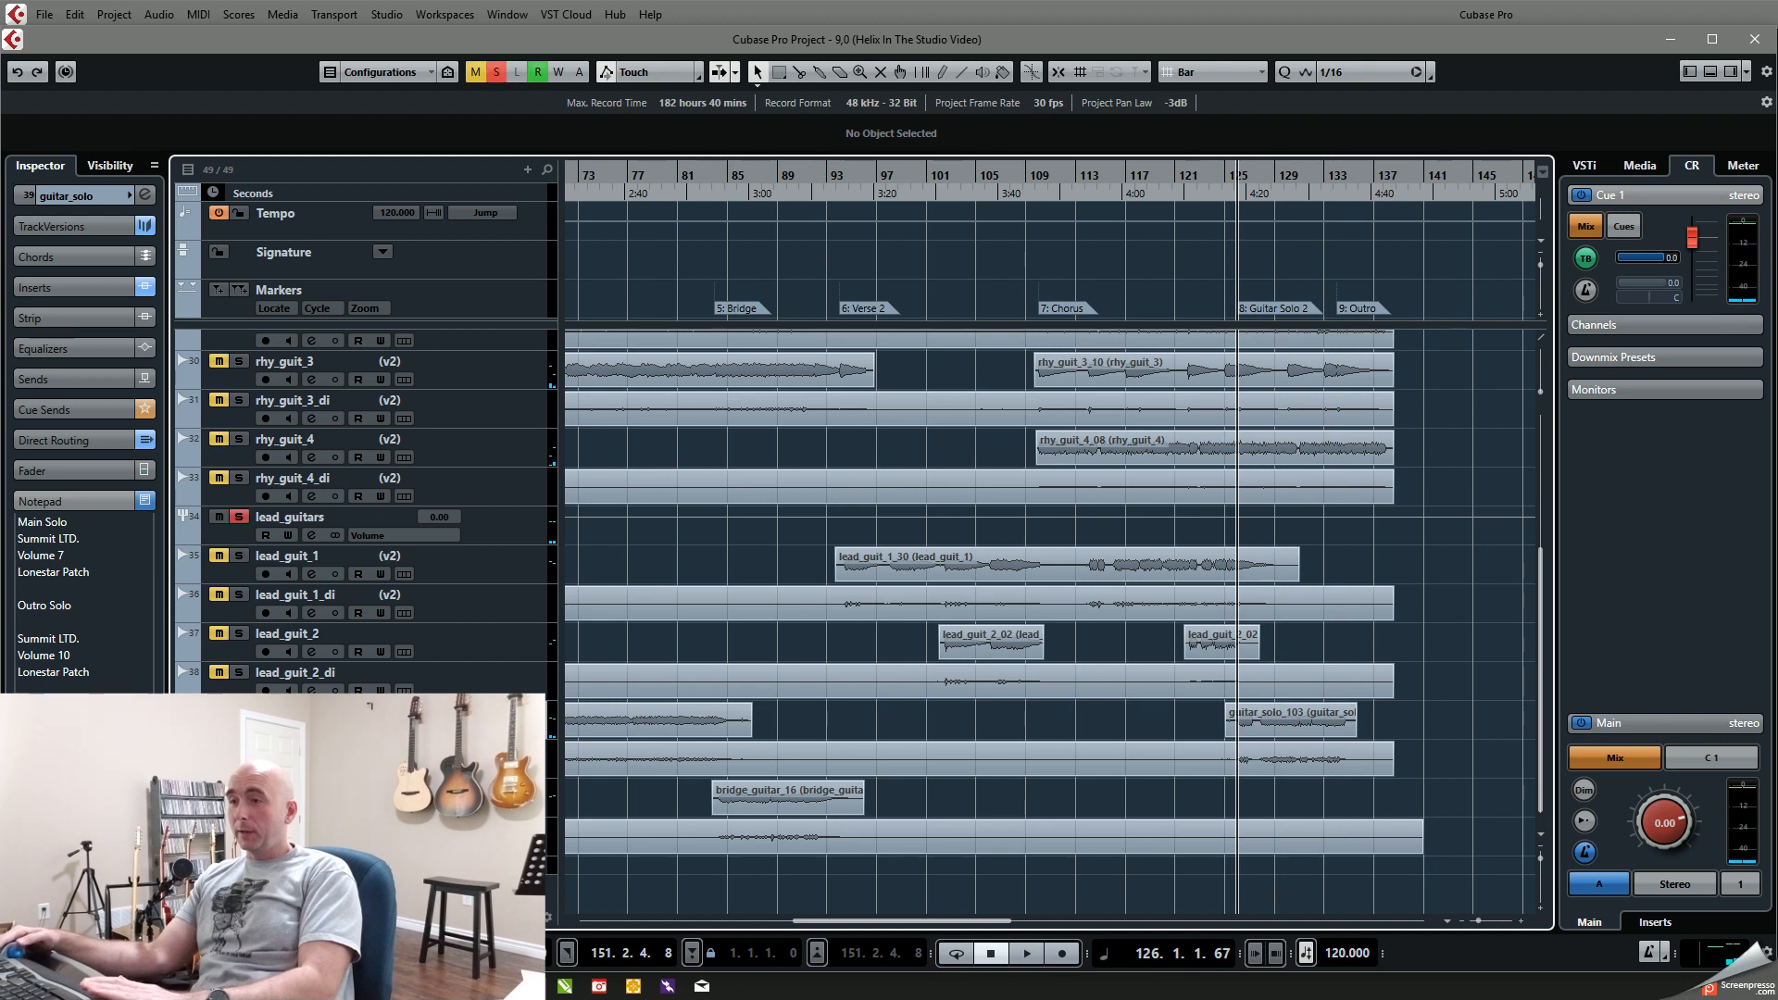
key(space)
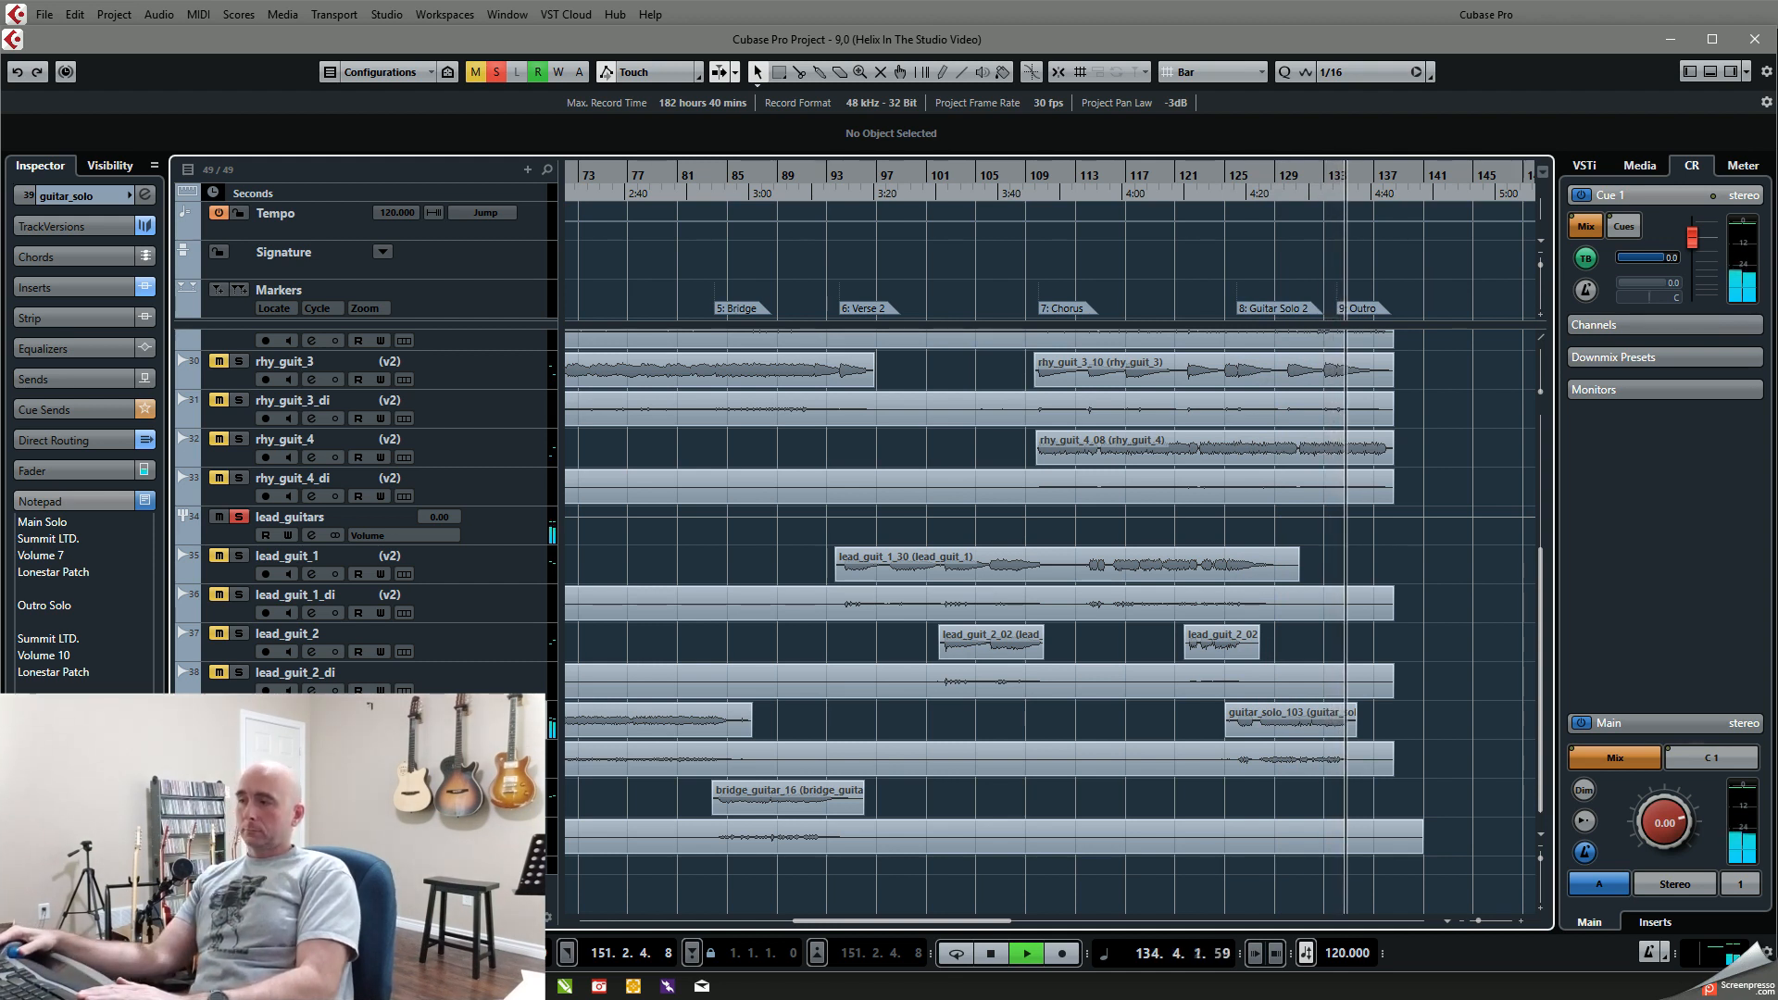
key(space)
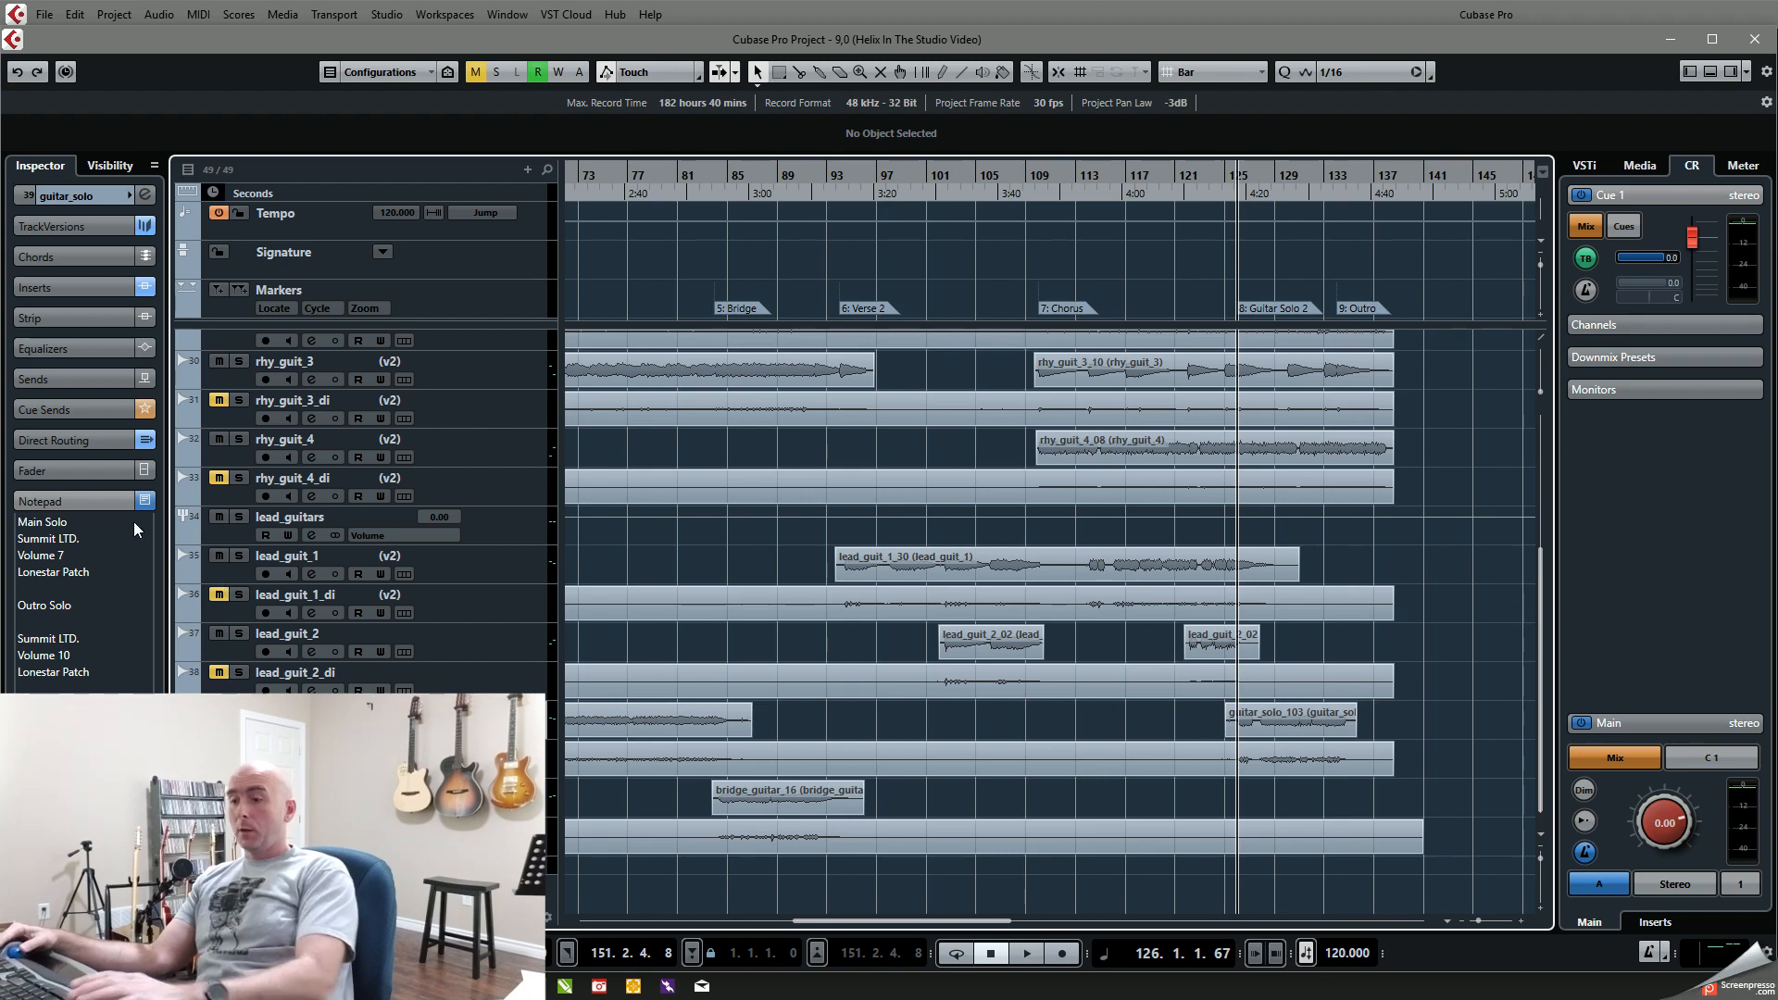
Step: Set the guitar_solo fader to -3.04 in the MixConsole and play Guitar Solo 2 from bar 126 to about bar 134
key(F3)
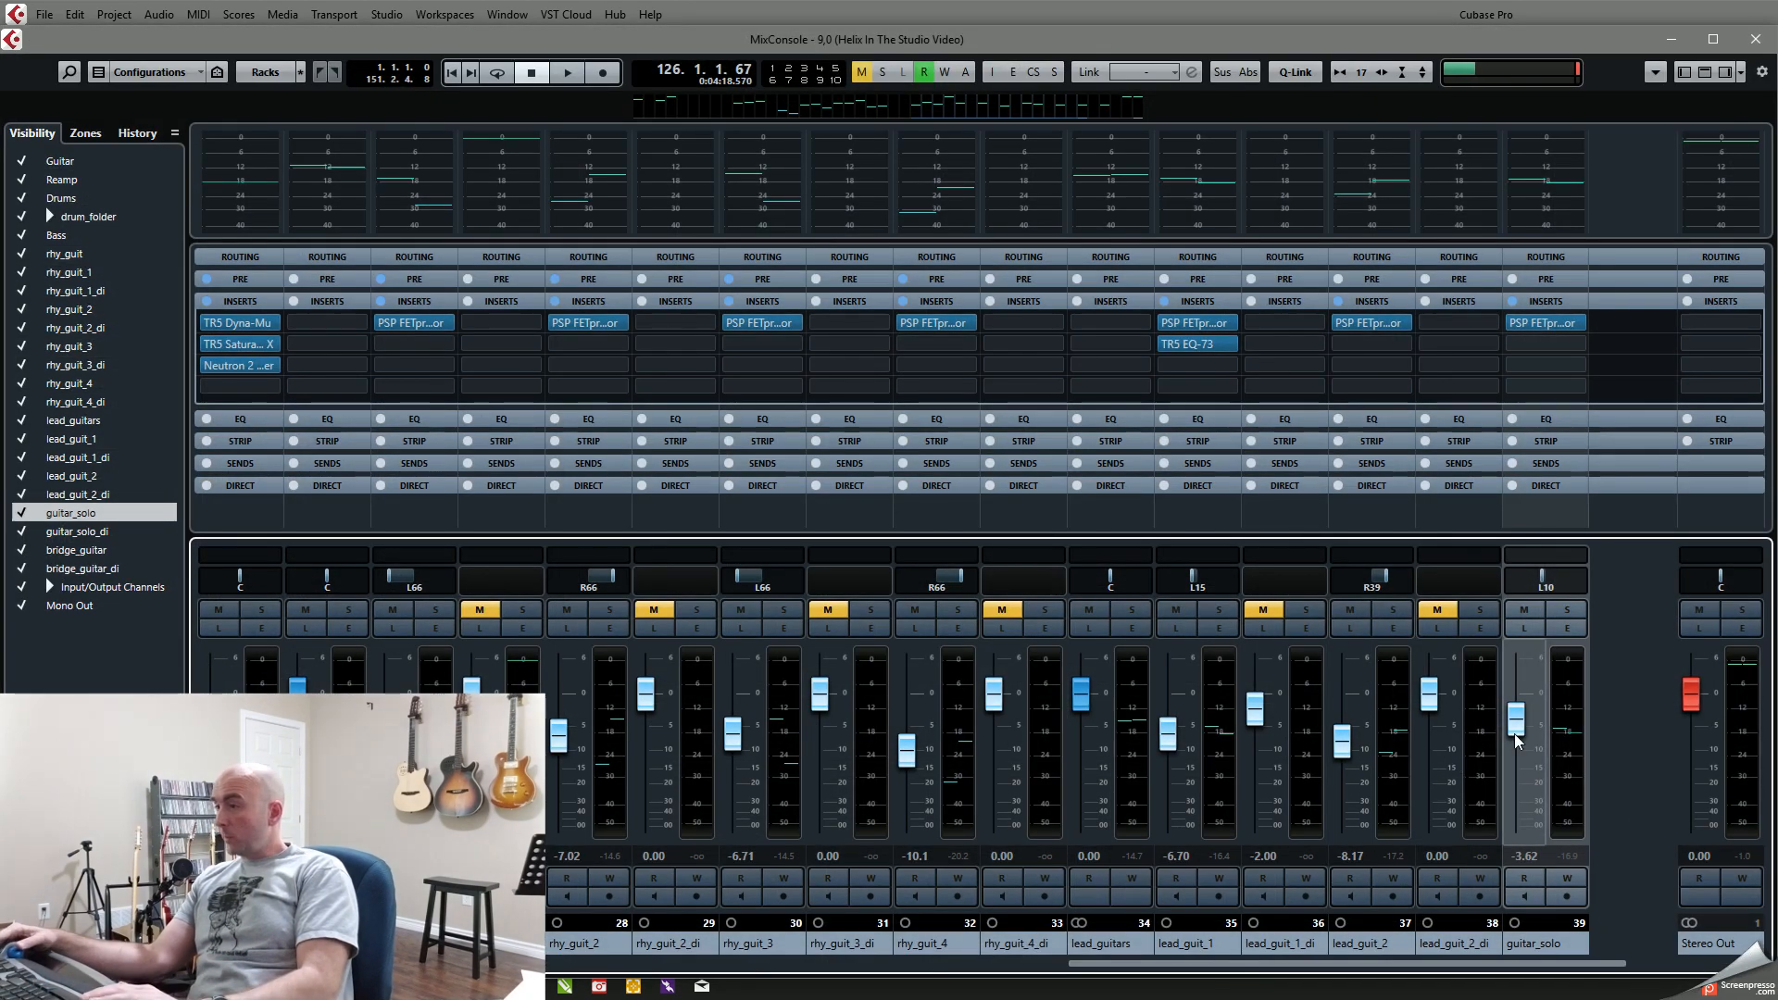
key(space)
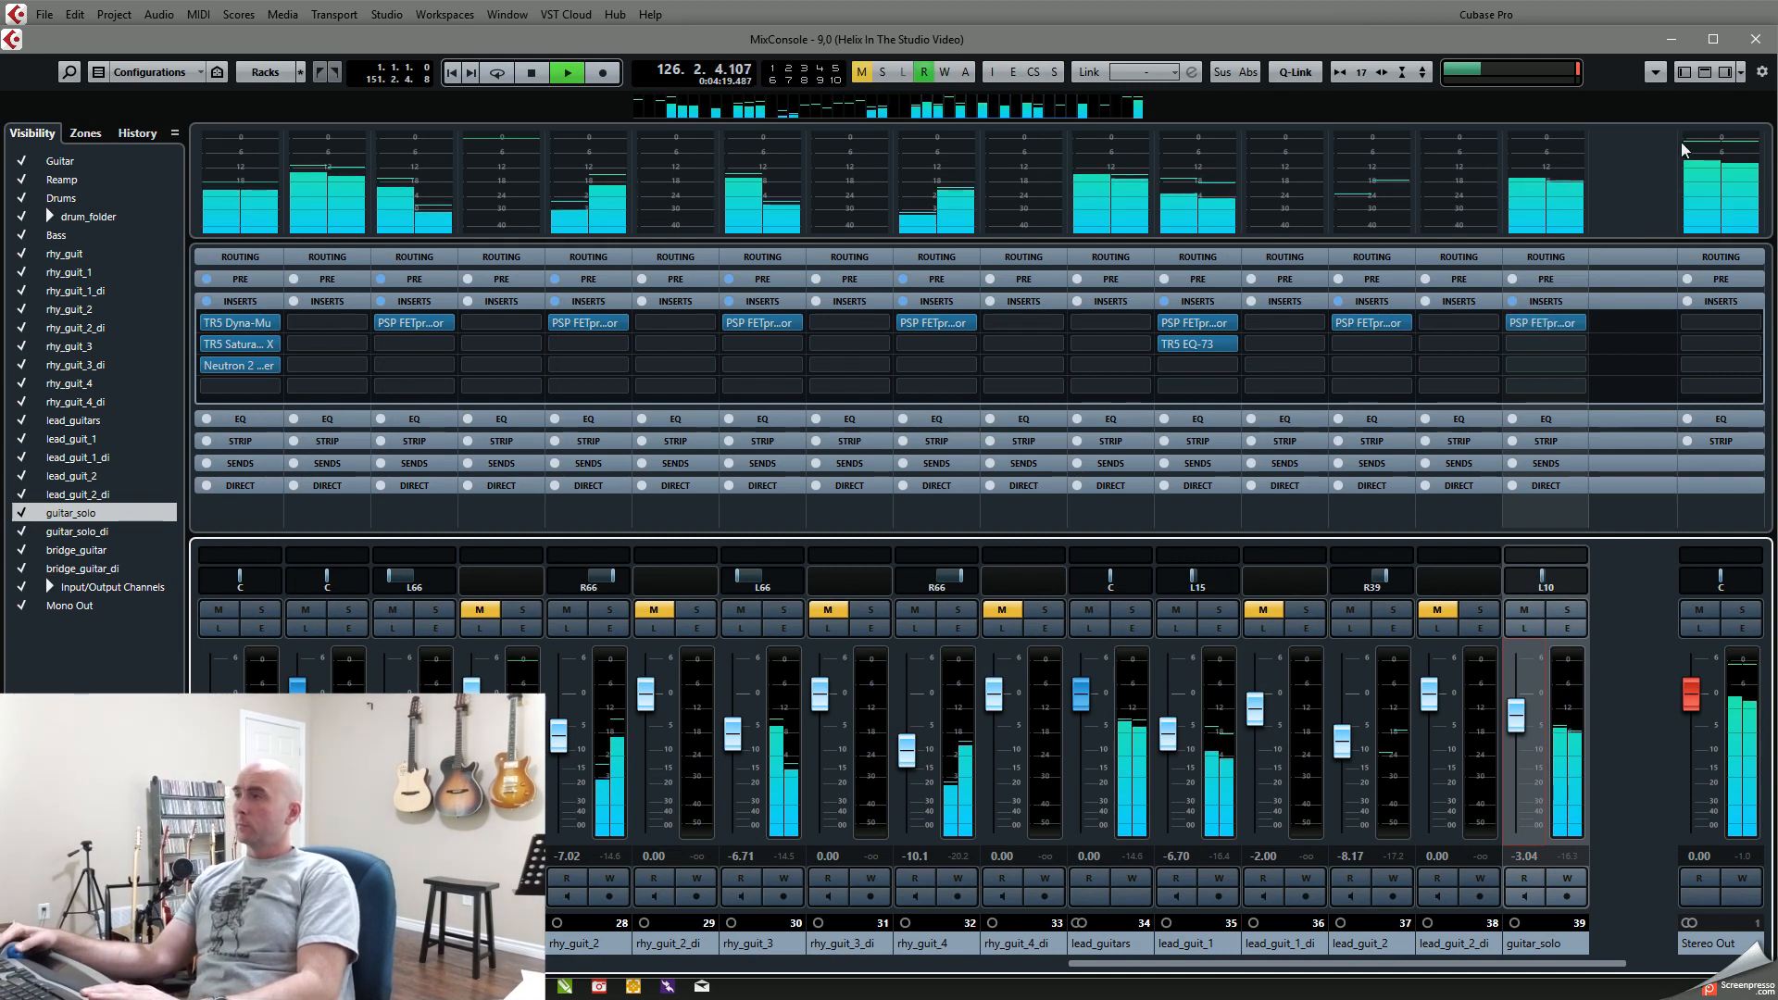
click(1674, 48)
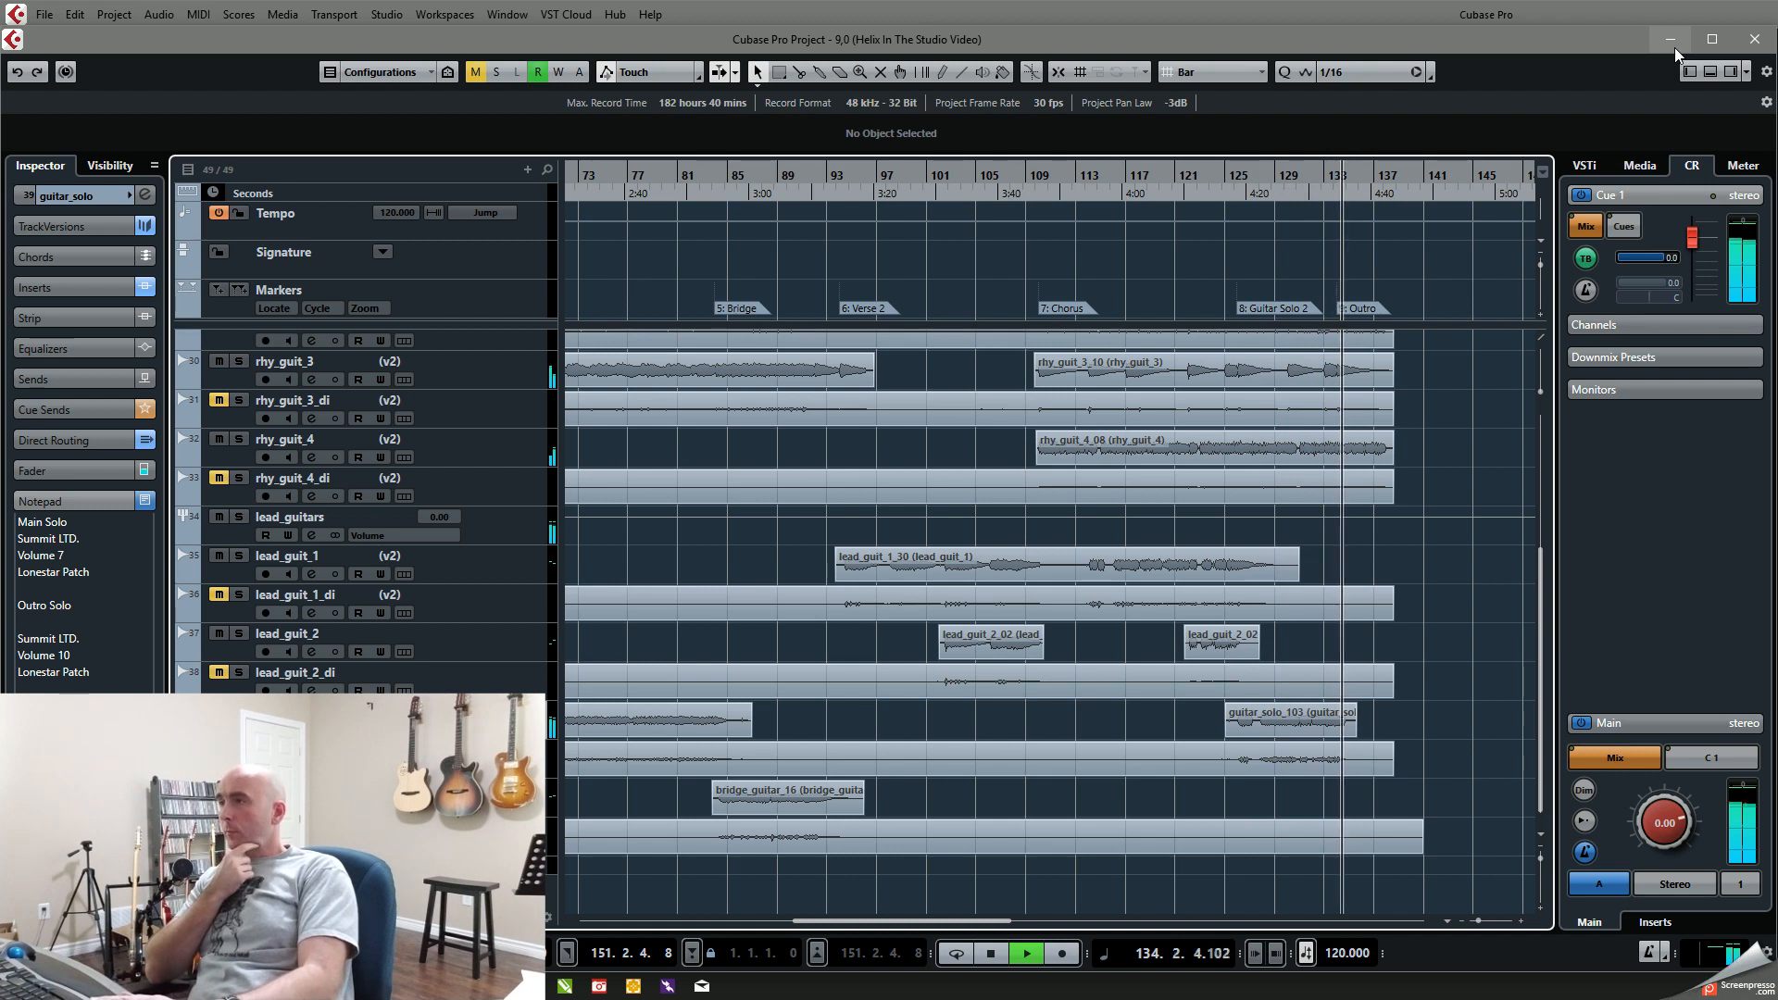
key(space)
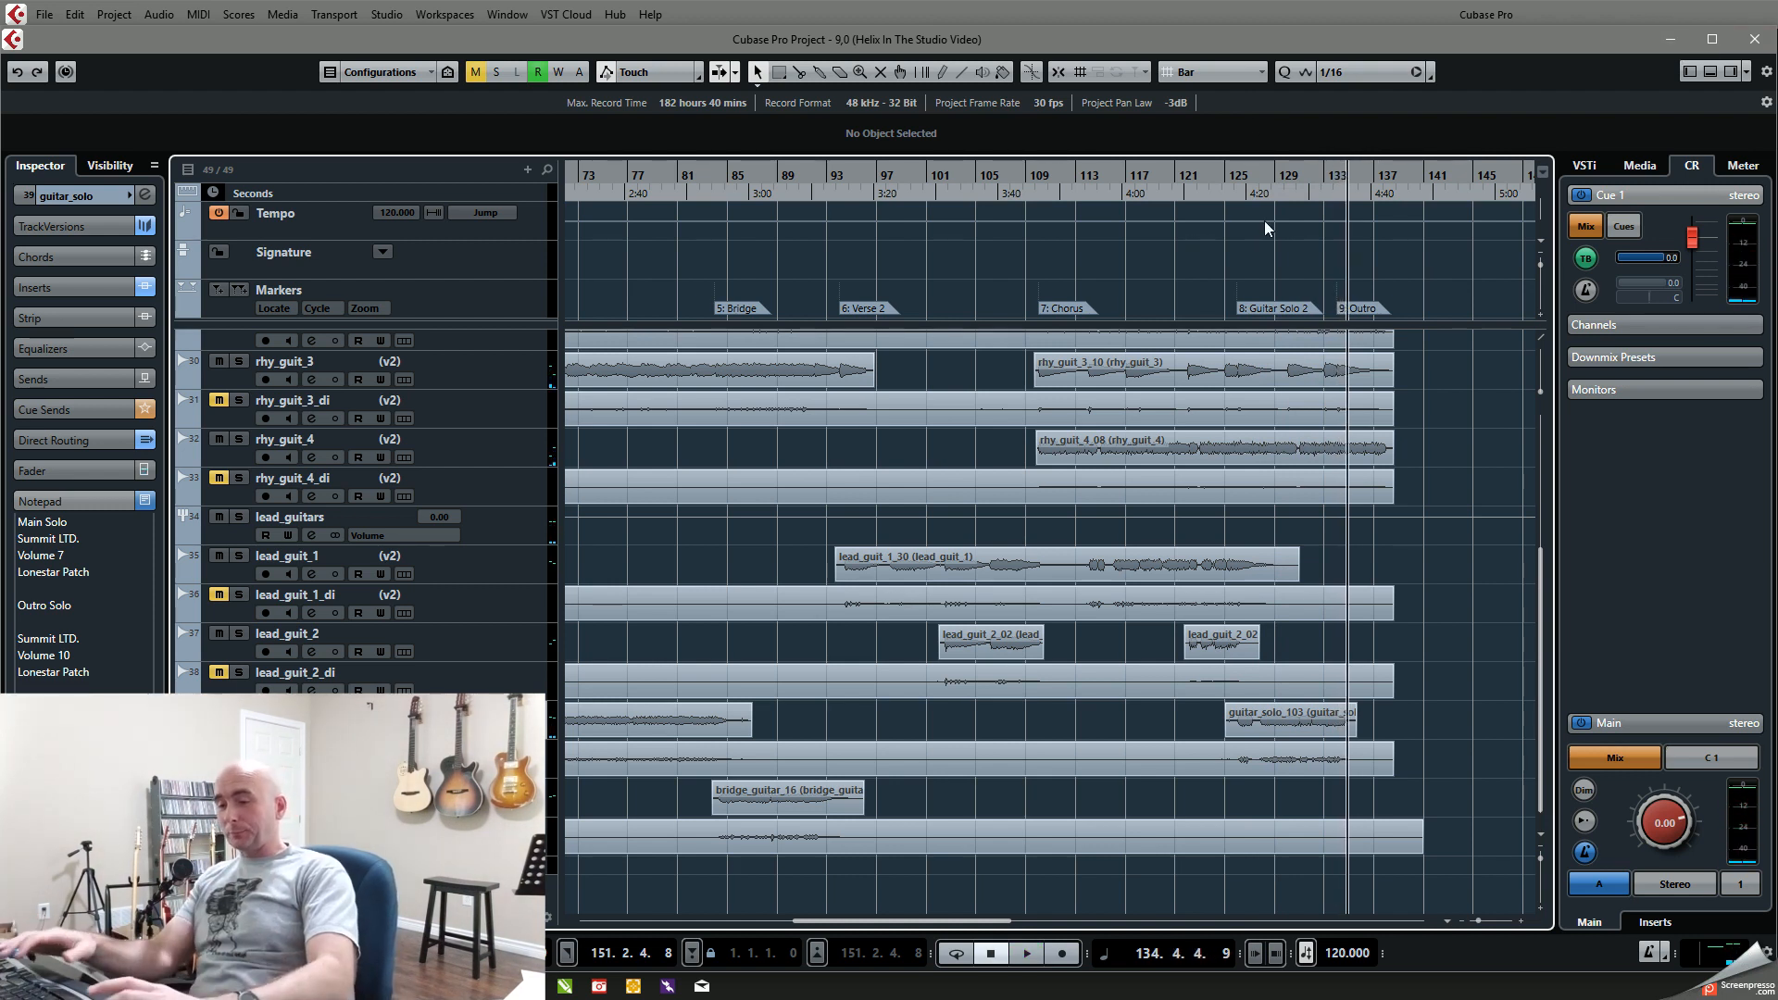
Step: Solo rhy_guit_1 and rhy_guit_2 and play the Outro from bar 134 to about bar 138
key(shift+b)
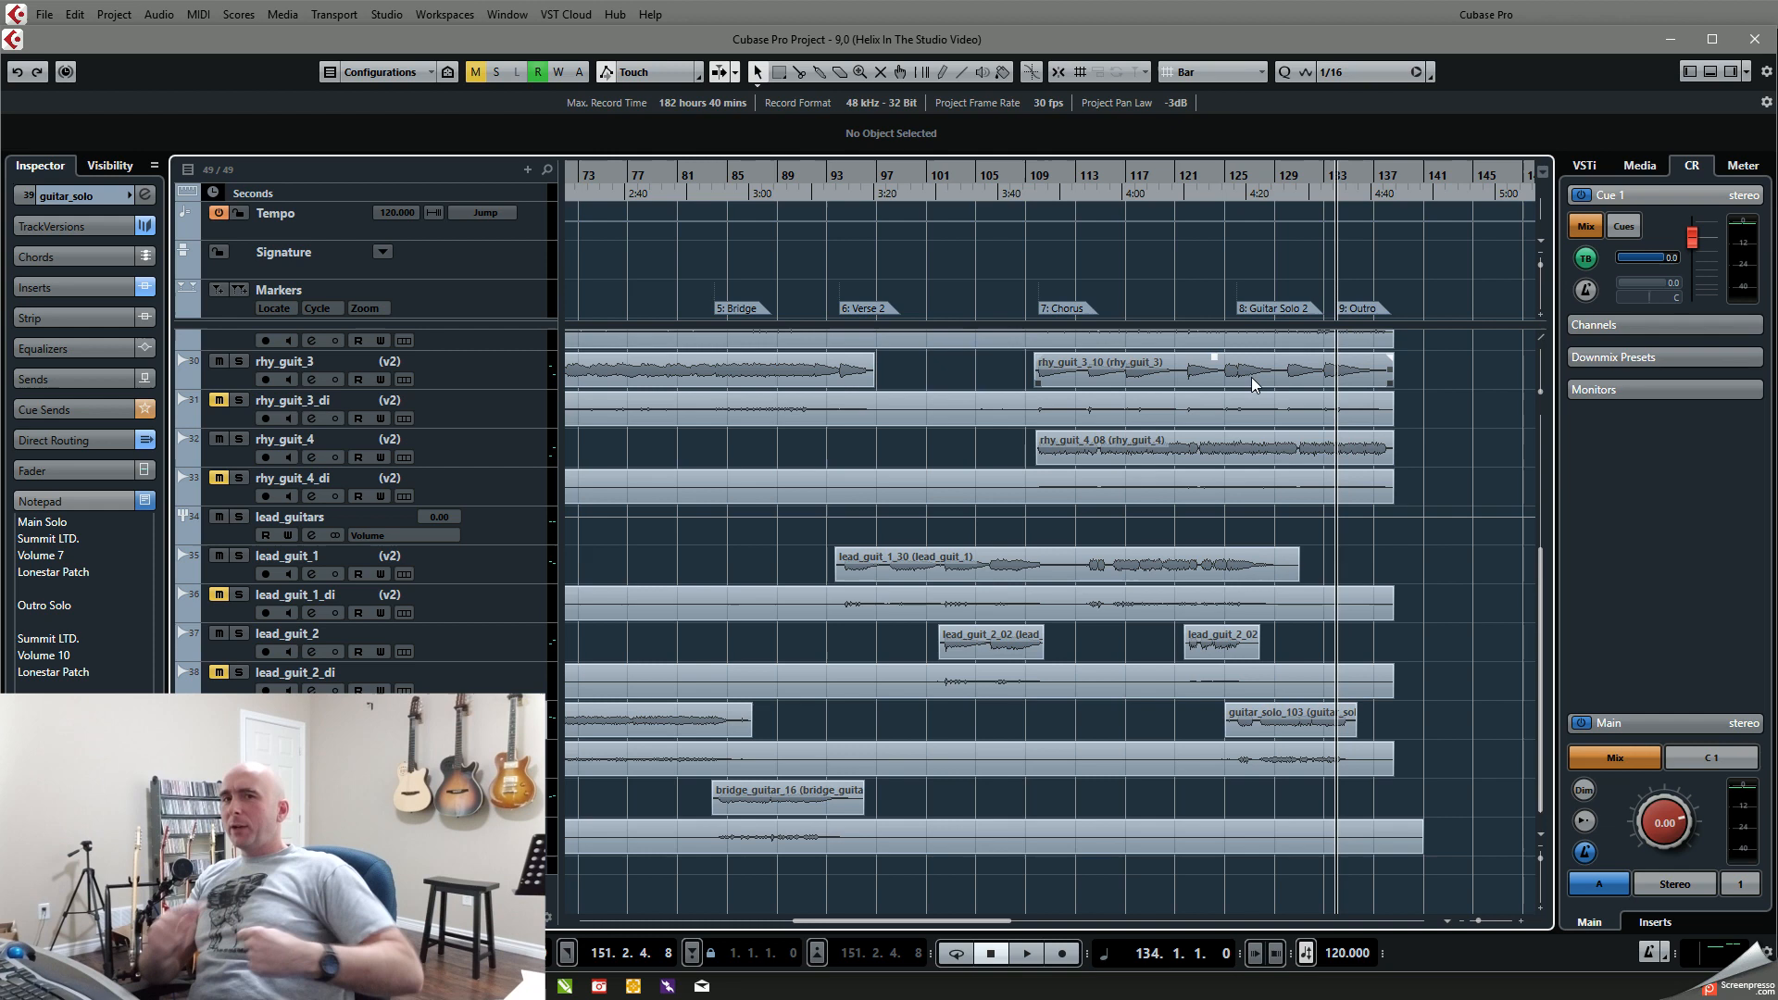
scroll(891, 518, up, 5)
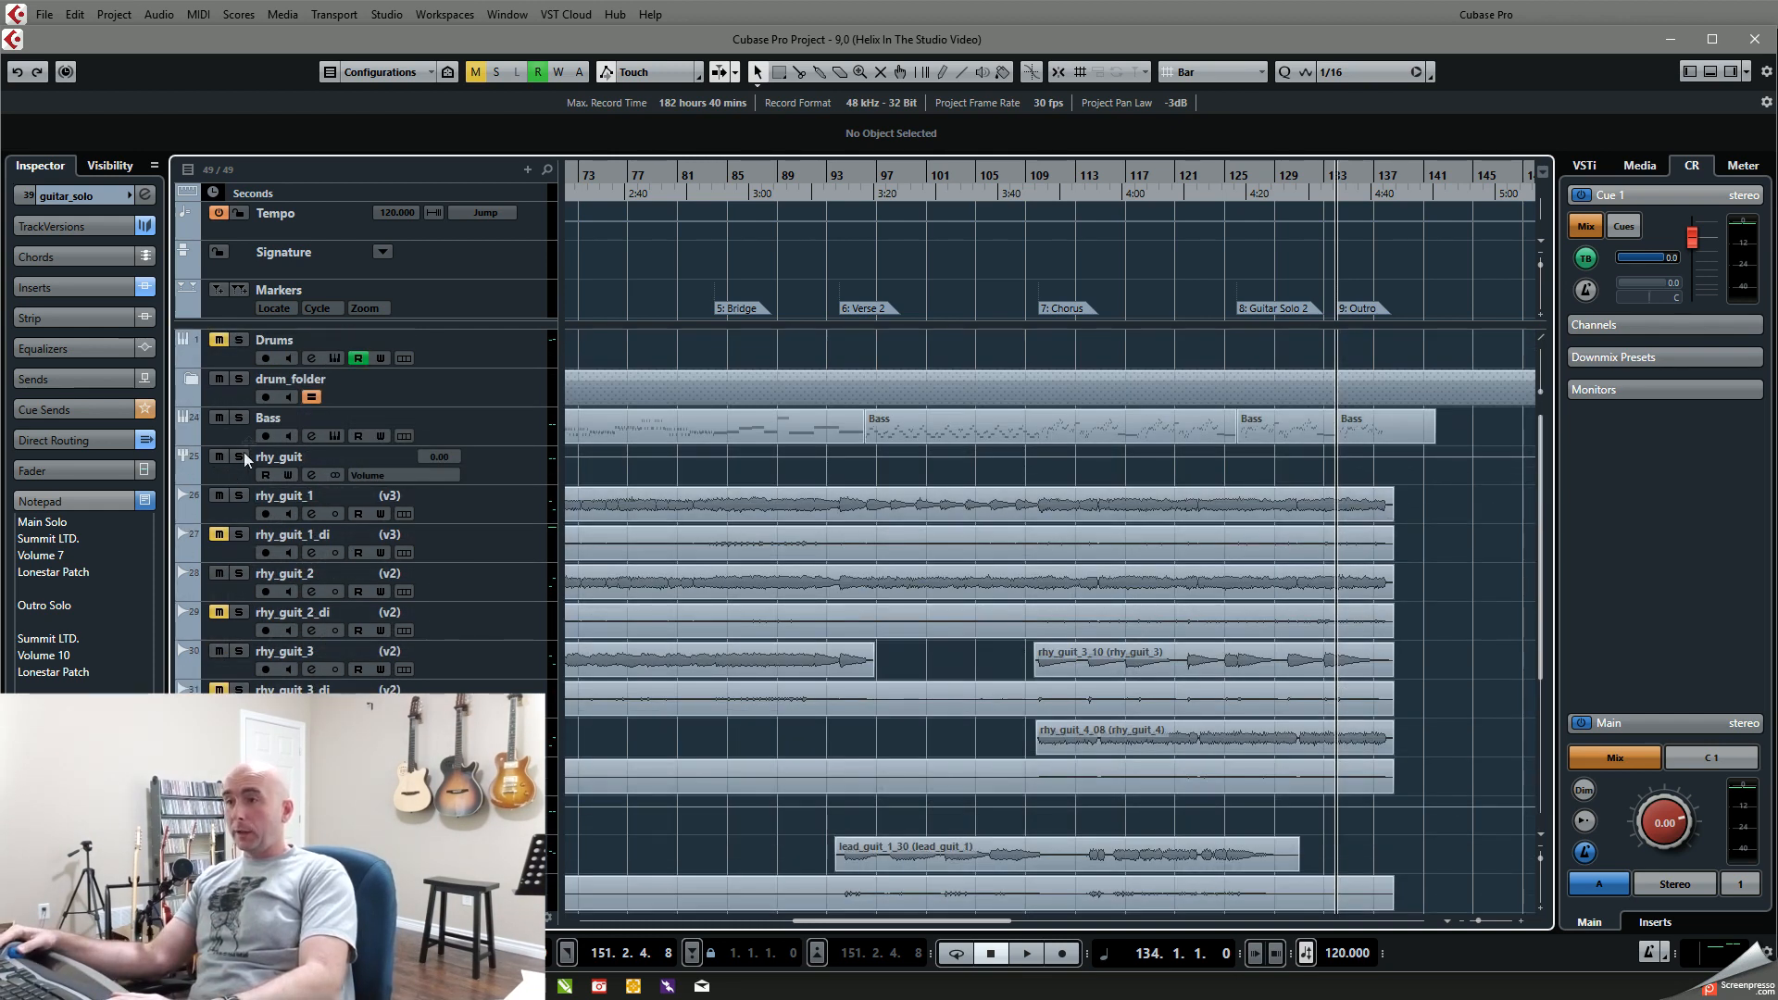
click(243, 494)
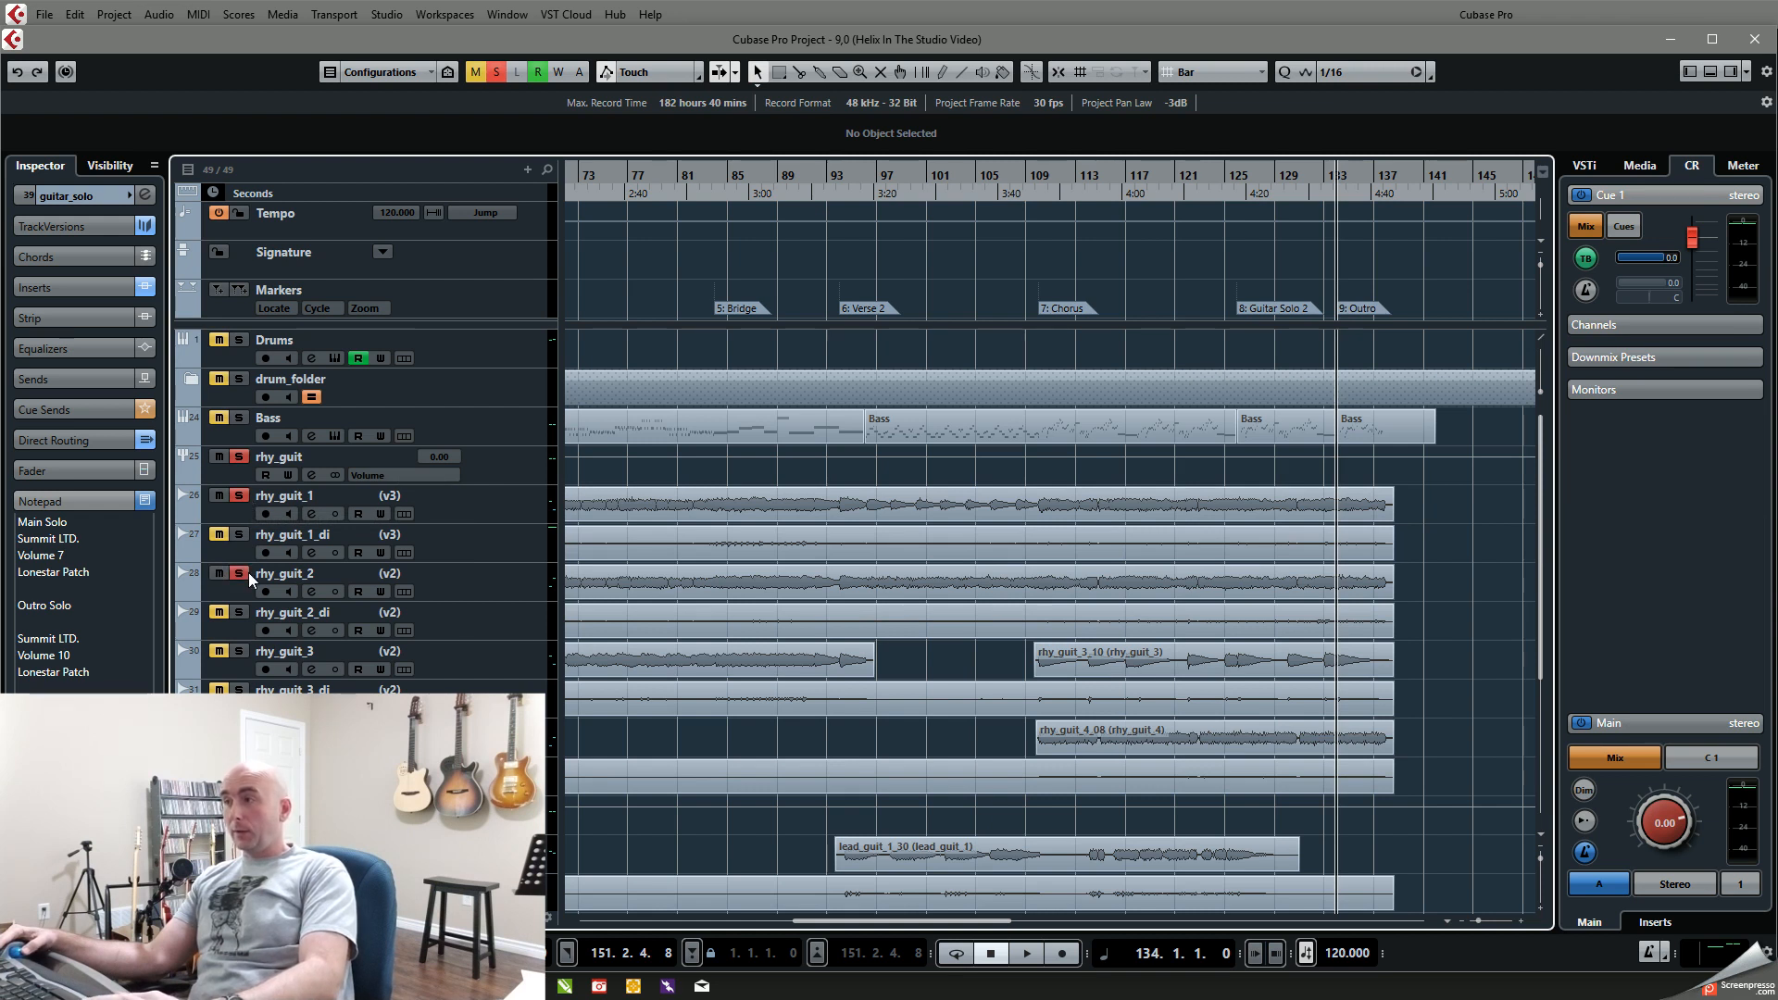
key(space)
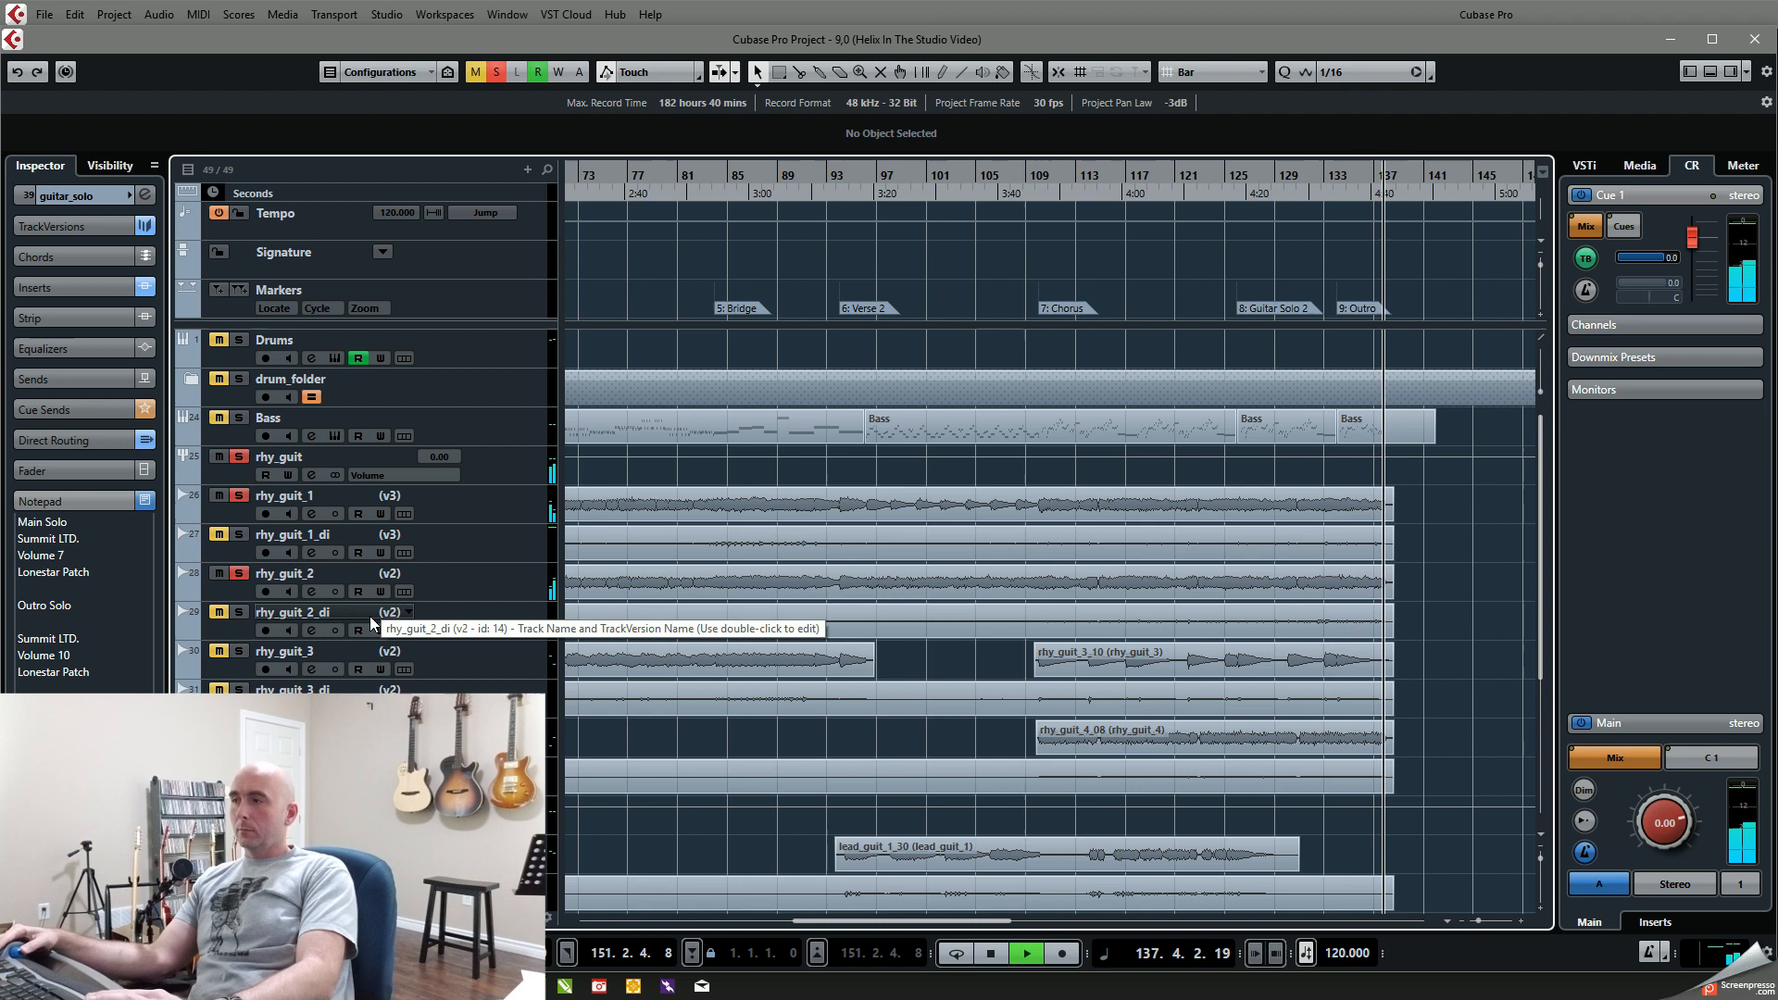
key(space)
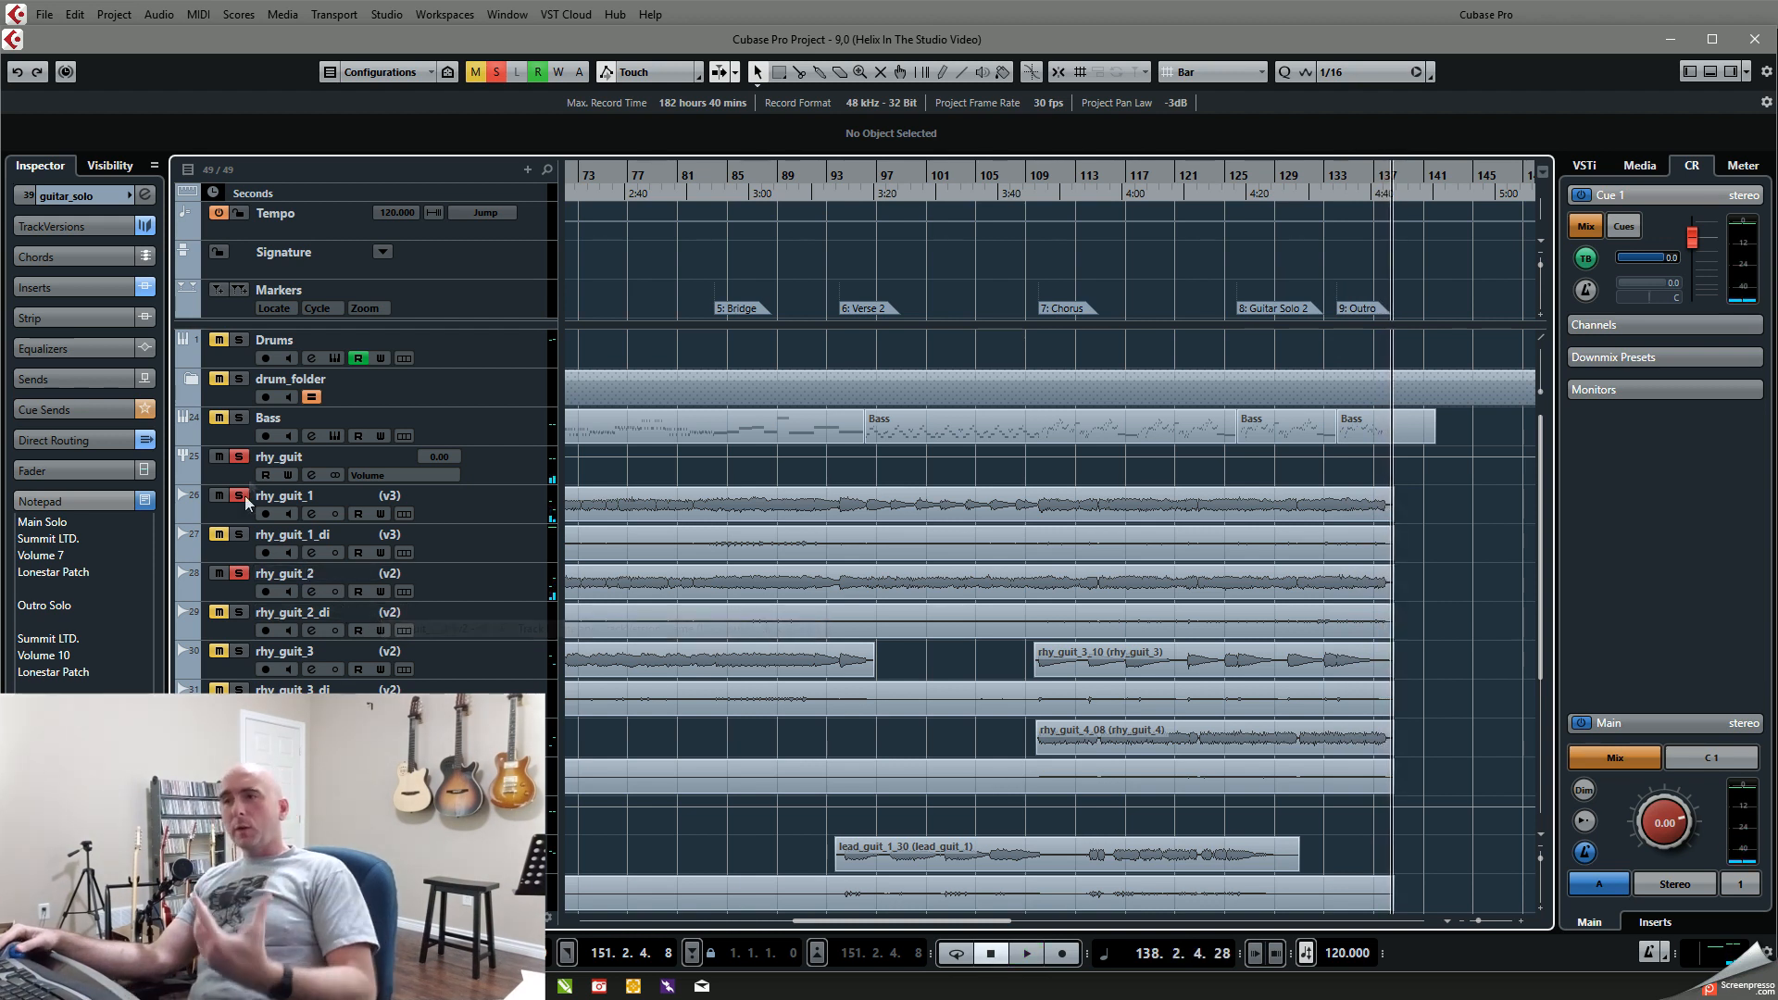
Step: Add Bass and Drums to the rhythm guitar solos and replay the Outro from bar 134 to about bar 137
click(239, 417)
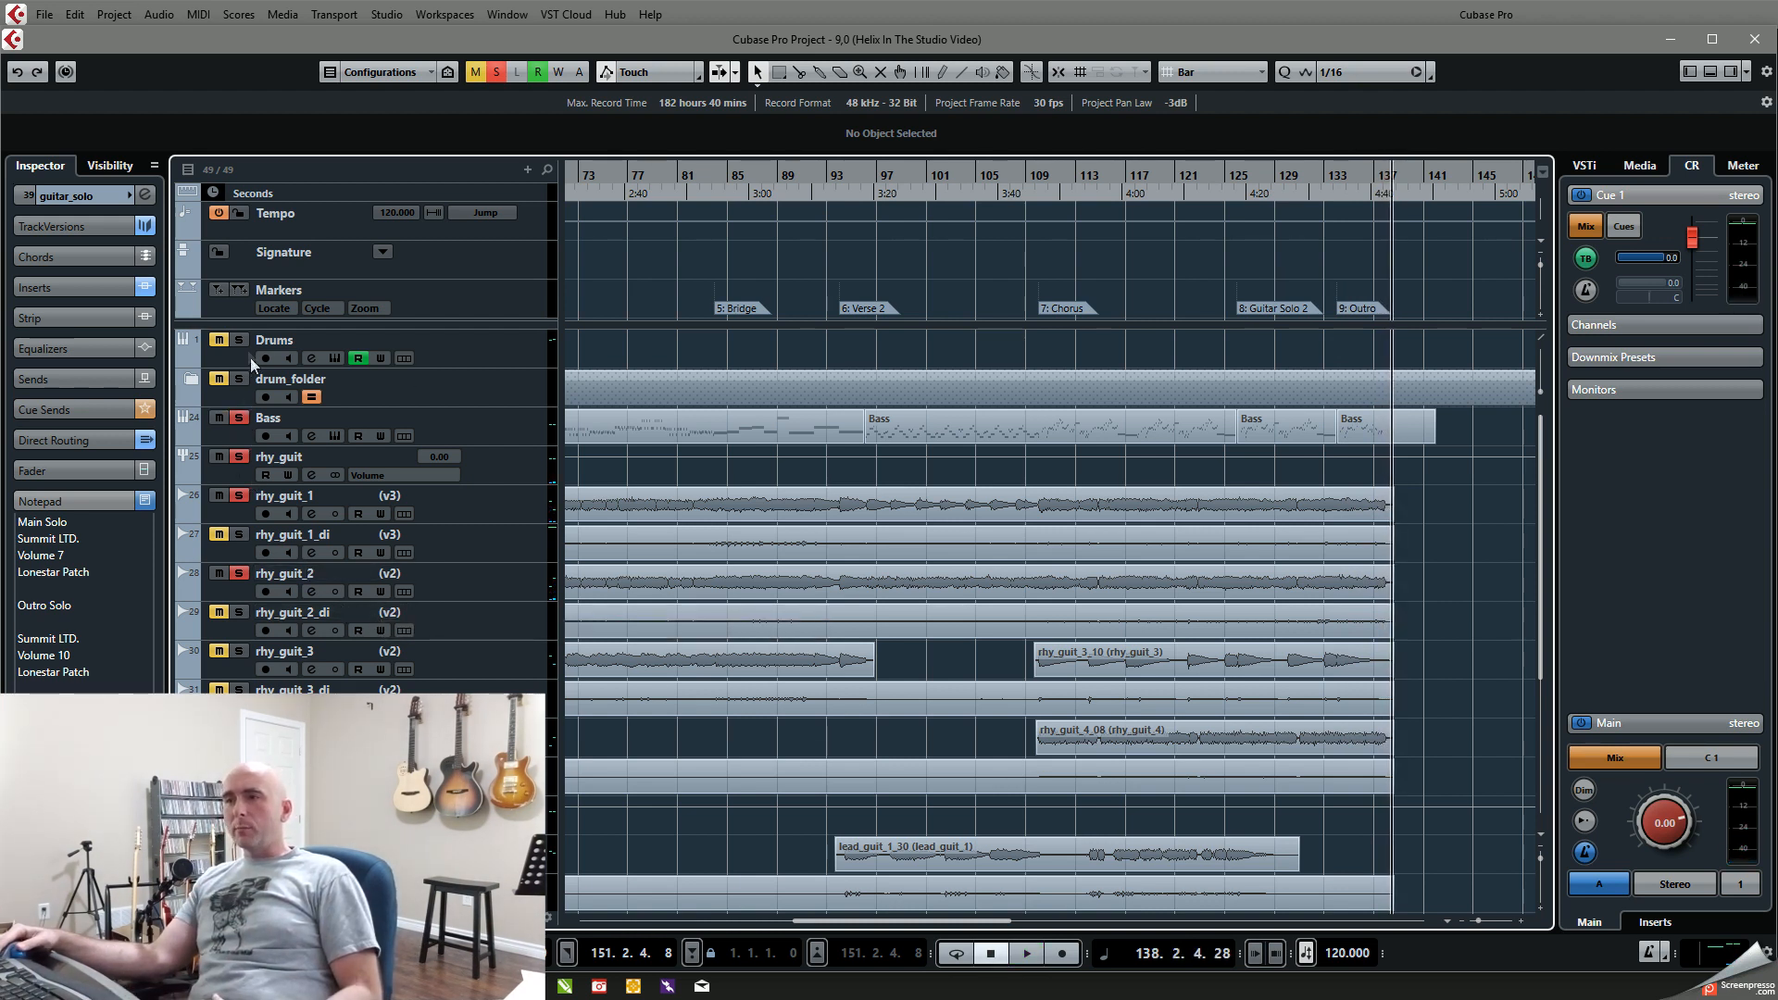
key(KP_9)
key(space)
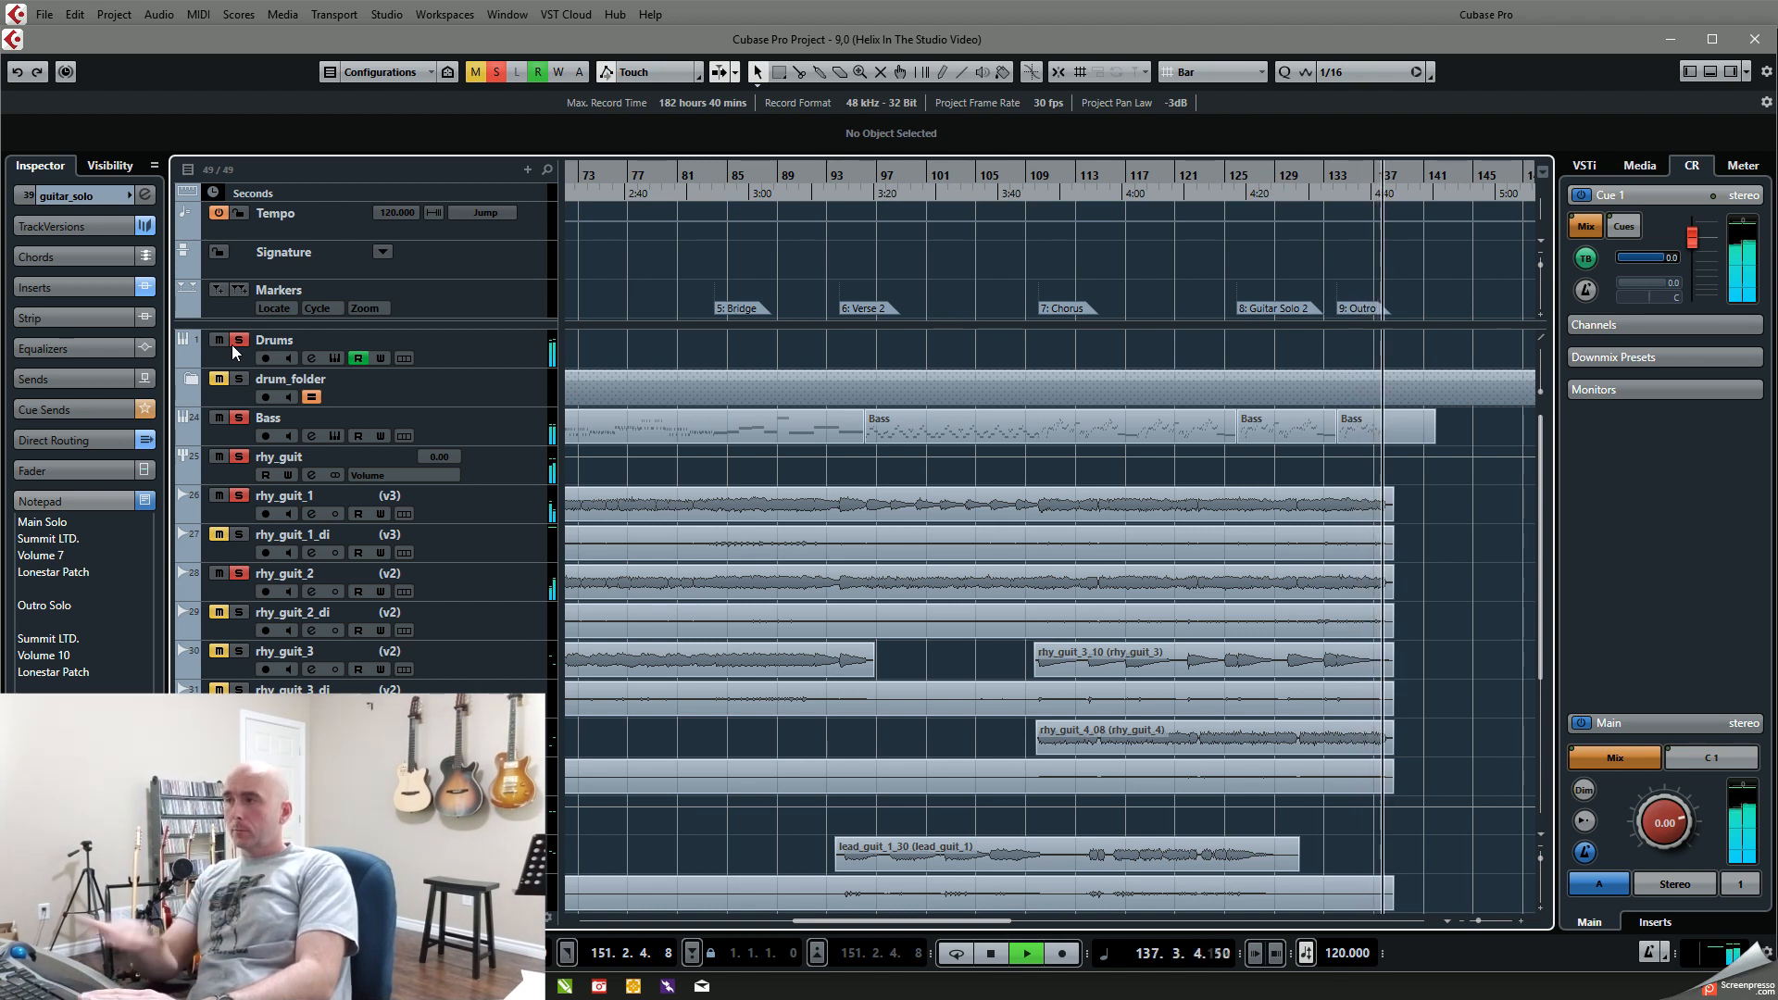
key(space)
Step: Replay the Outro from bar 134 to about bar 138 with drum_folder soloed instead of Drums, clearing all solos at the end
click(245, 342)
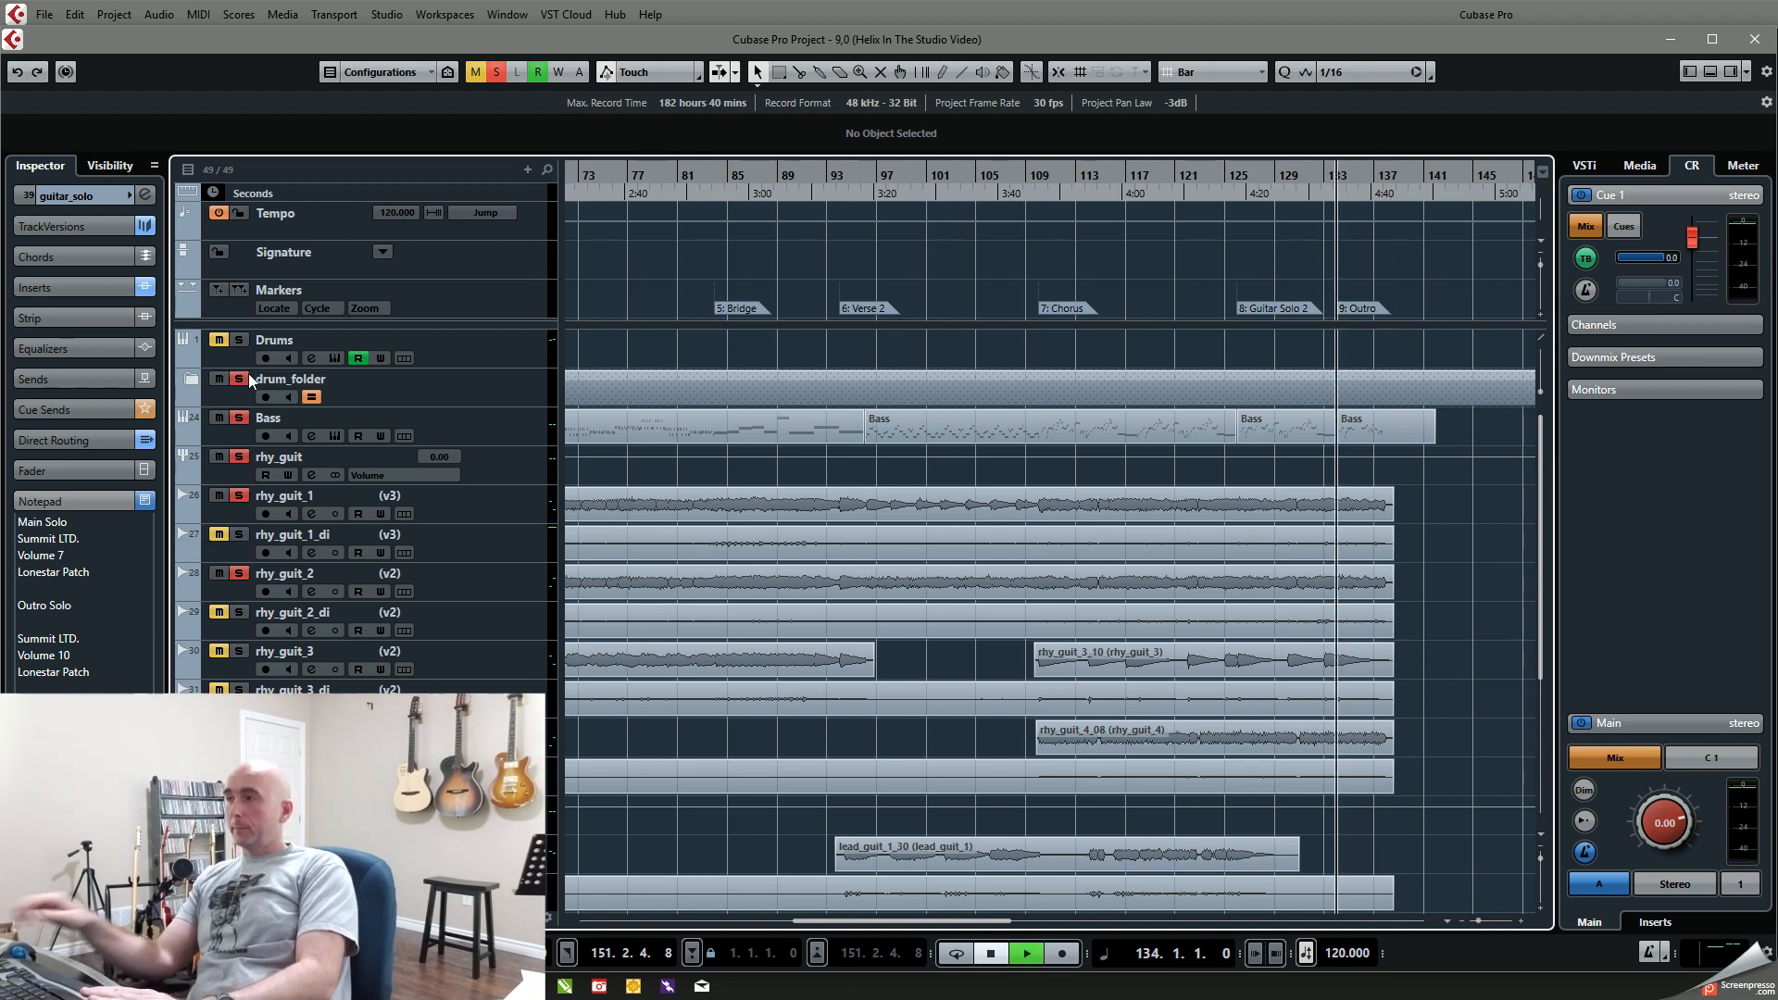
key(space)
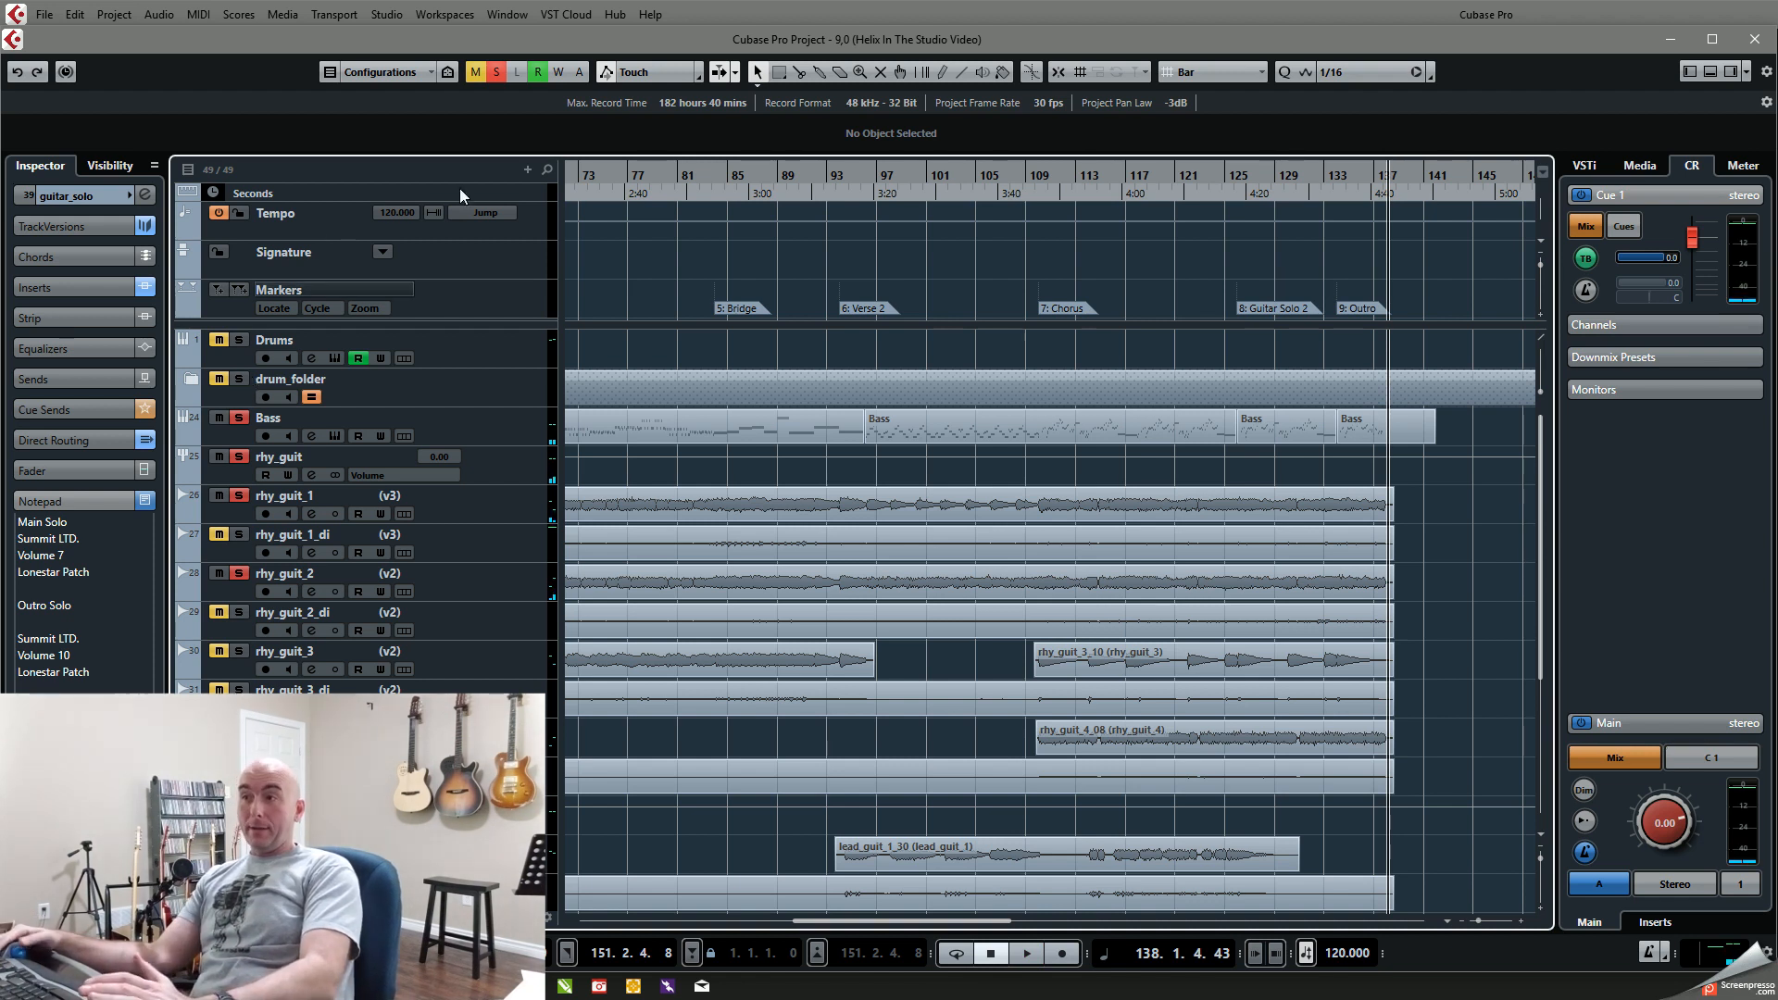
click(503, 81)
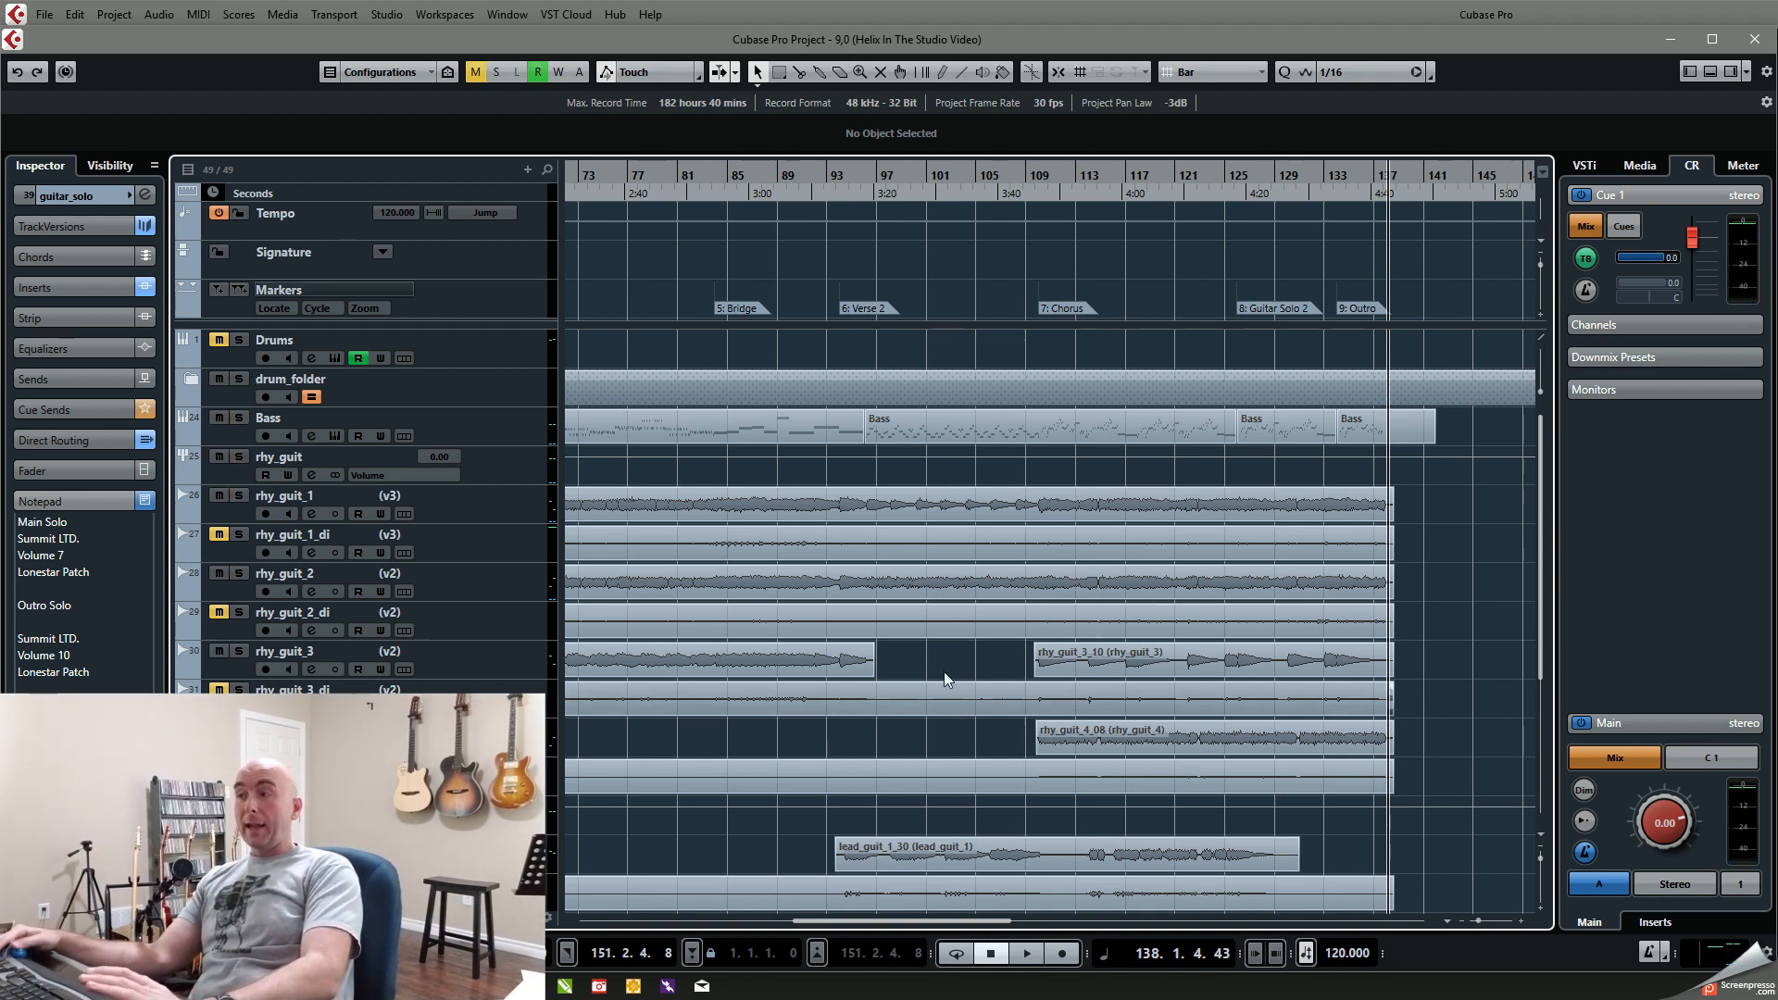
Step: Play the full mix from Guitar Solo 2 at bar 126 through the Outro to about bar 138
click(1236, 295)
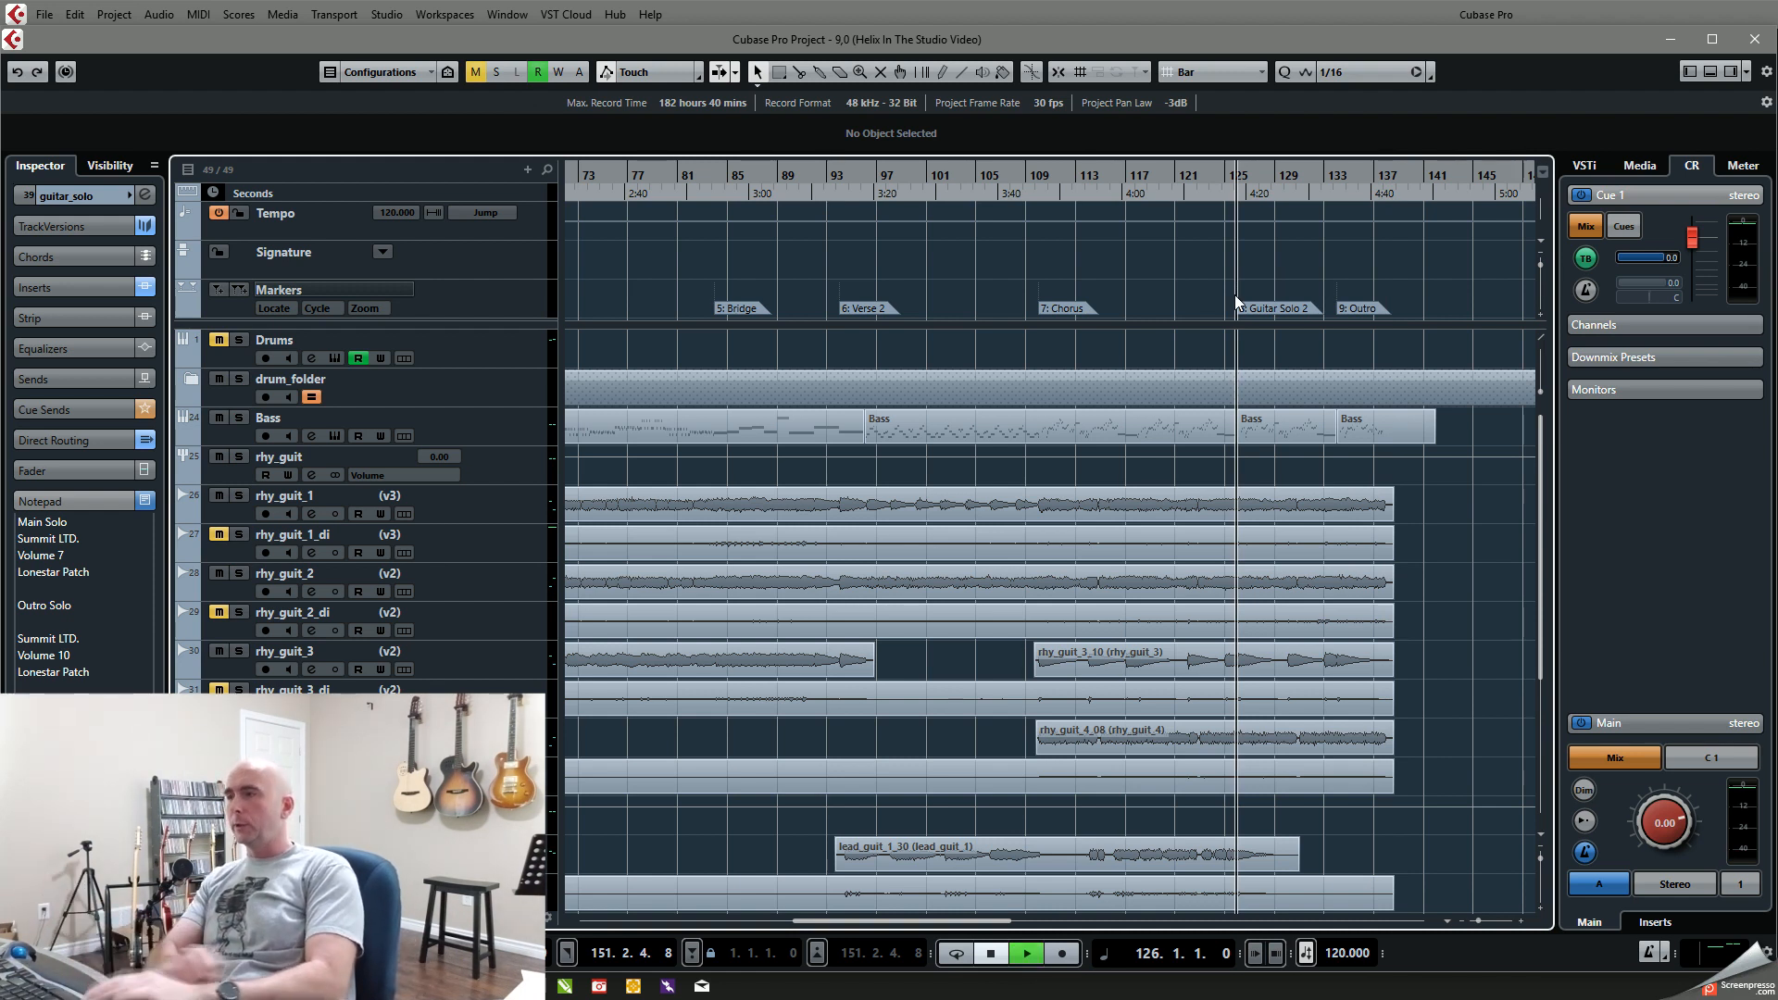
key(space)
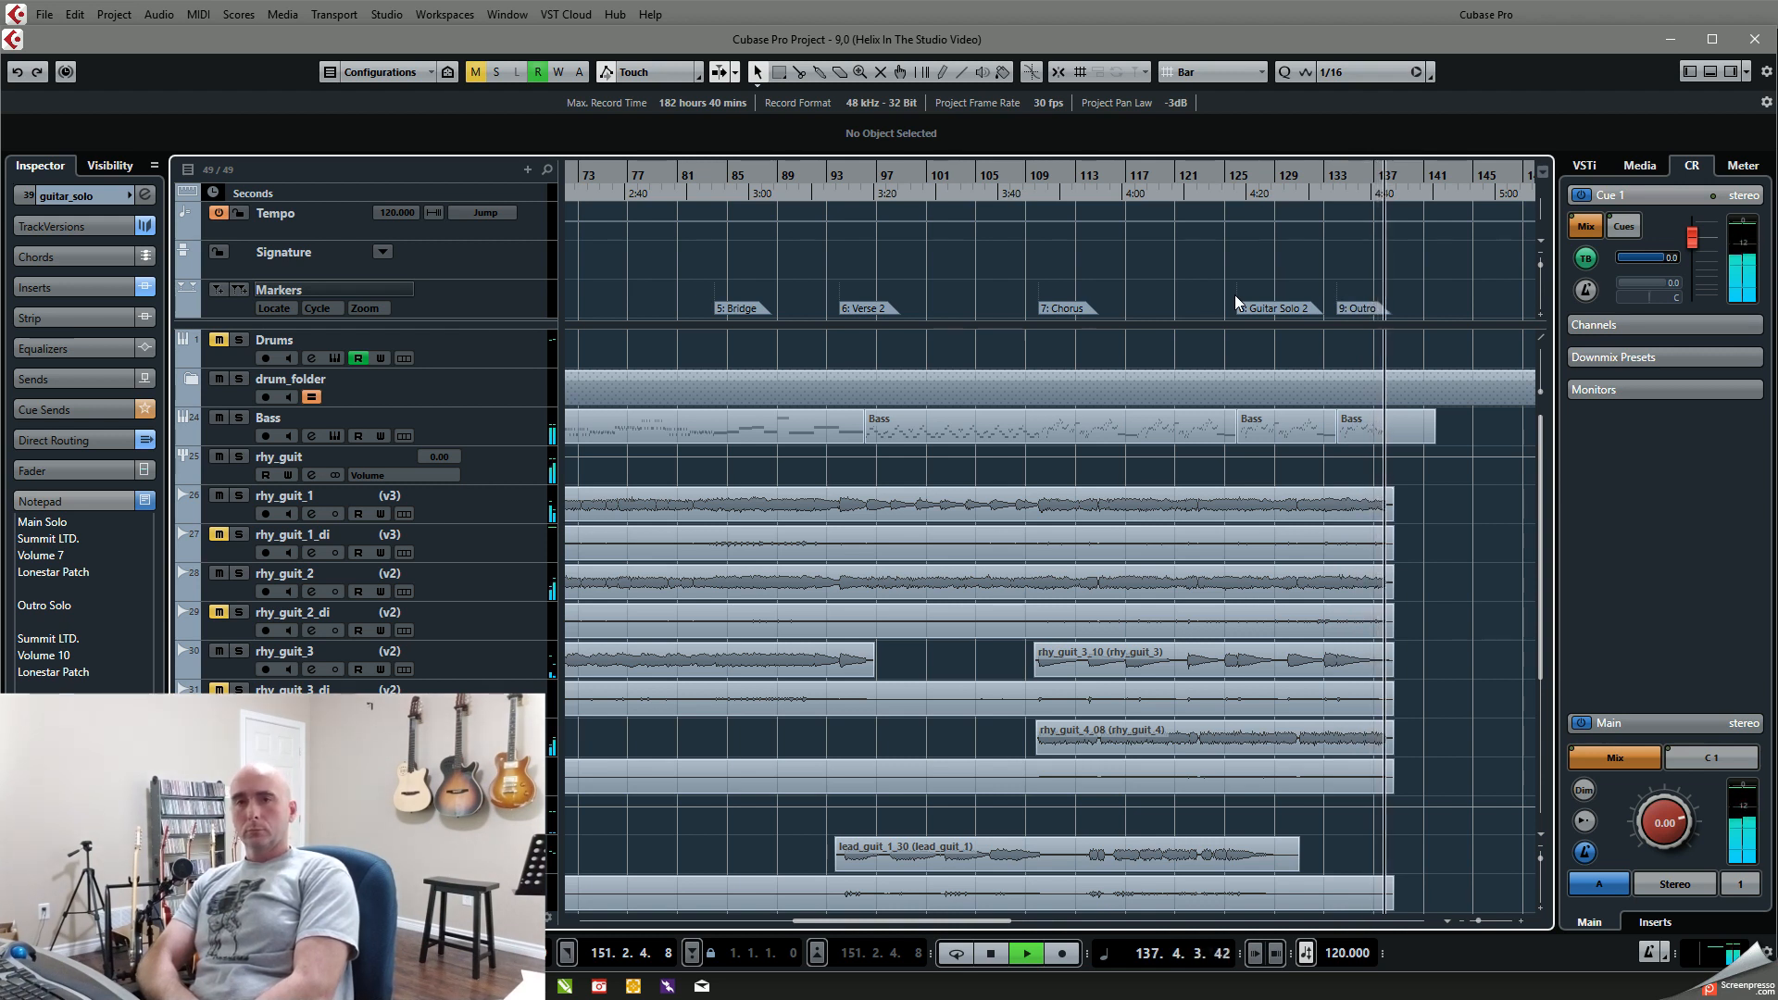
key(space)
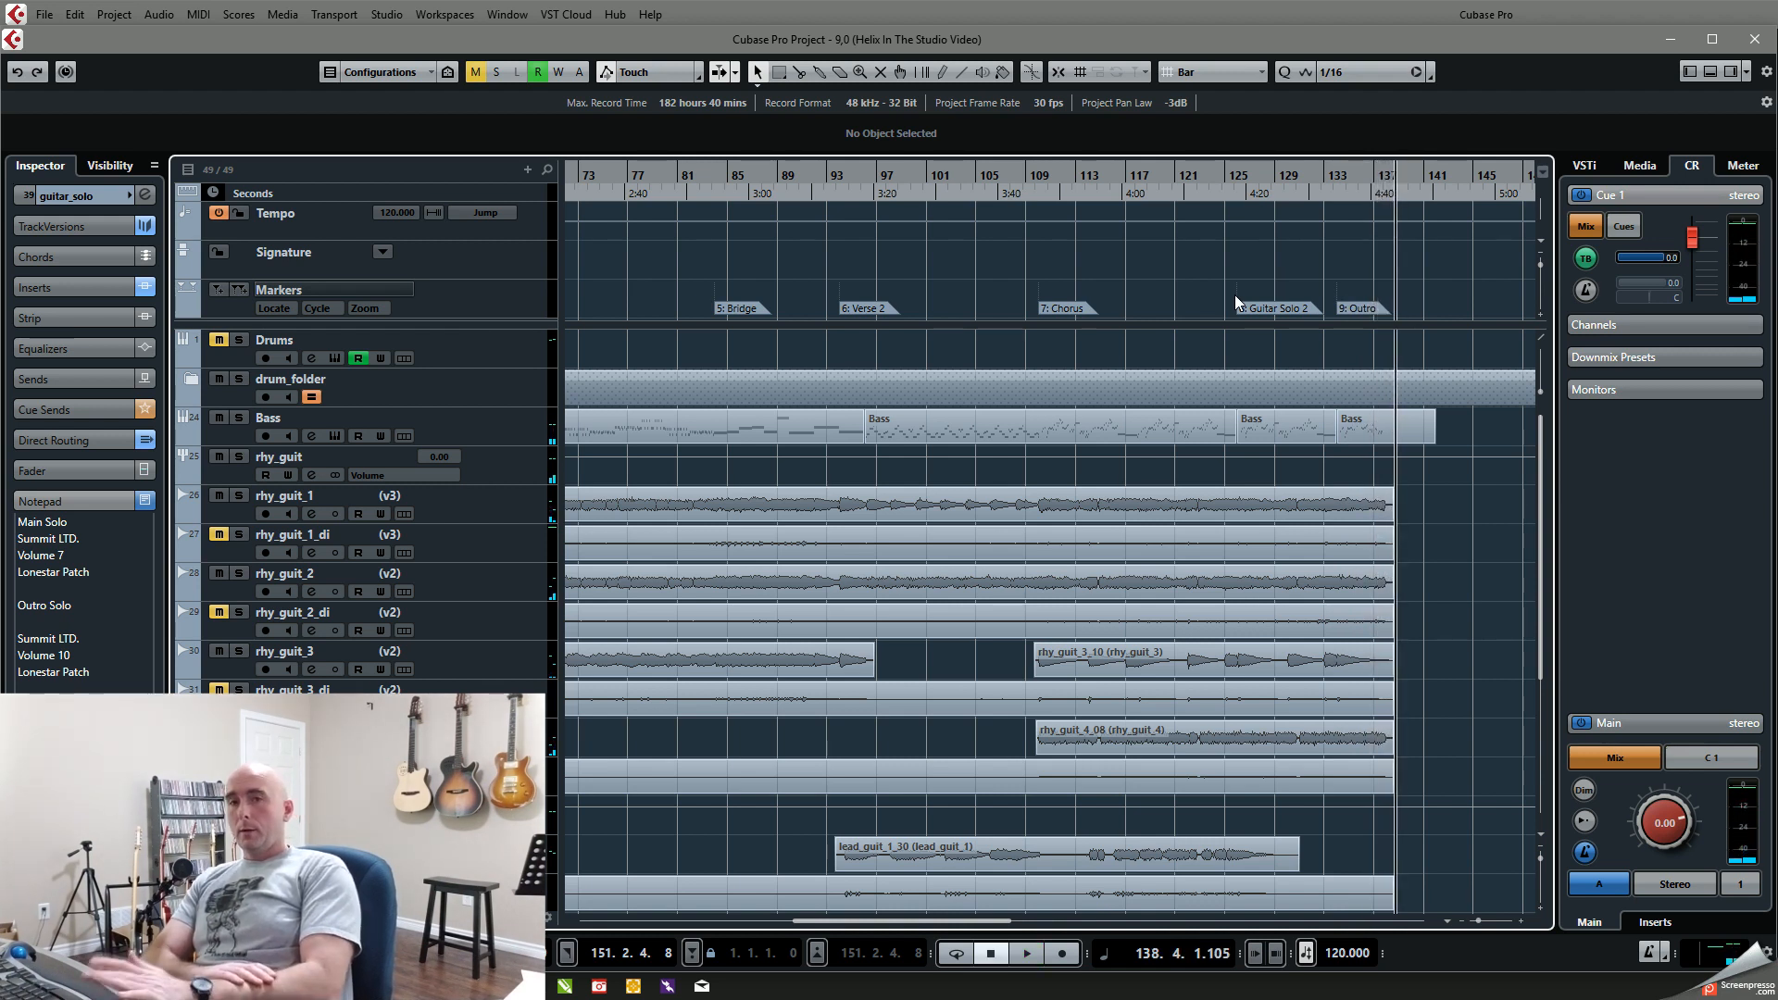